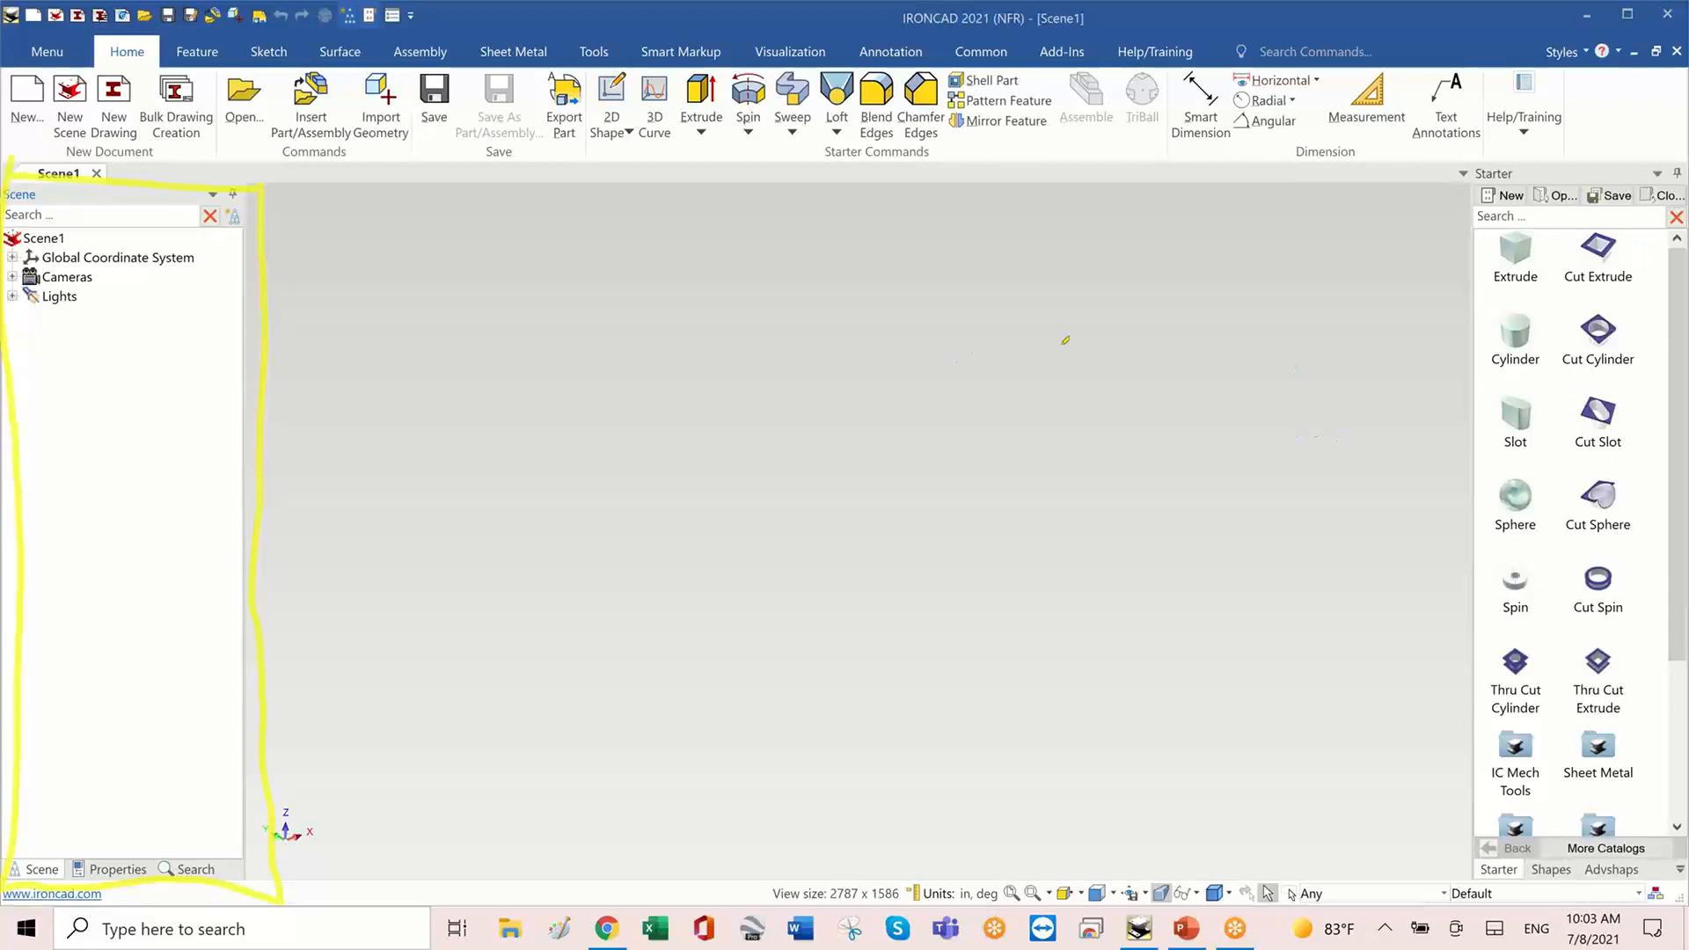
drag(1402, 481, 1171, 644)
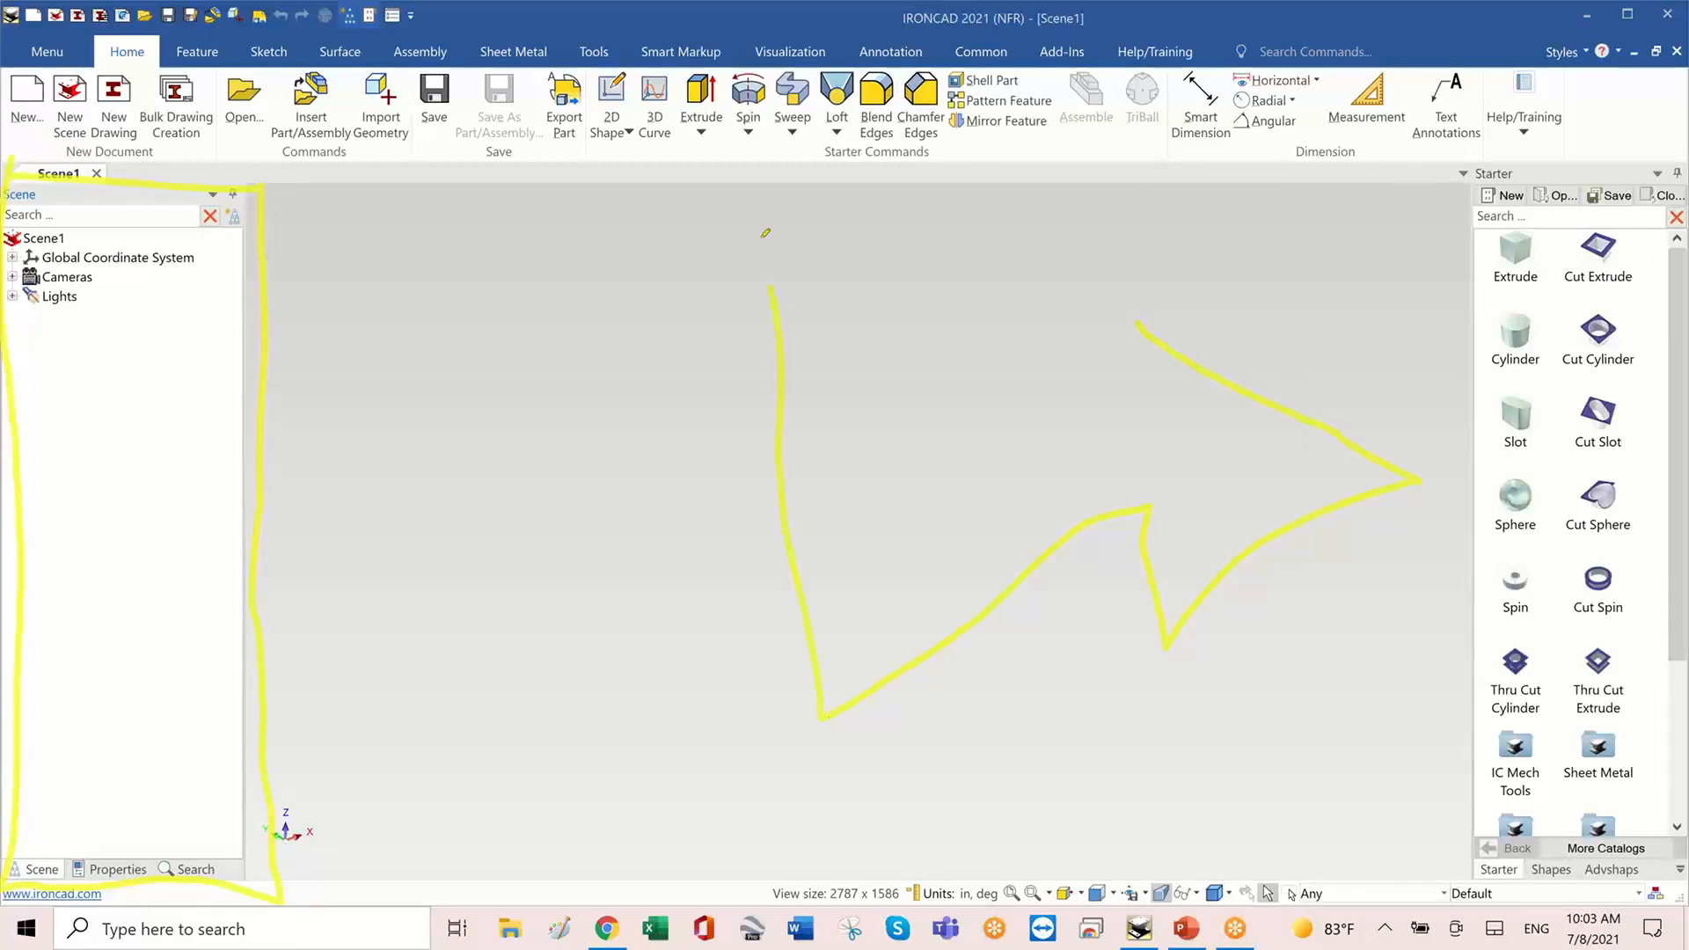
mouse_move(765, 233)
mouse_down()
mouse_move(762, 204)
mouse_move(1115, 400)
mouse_up()
drag(1123, 335, 1124, 327)
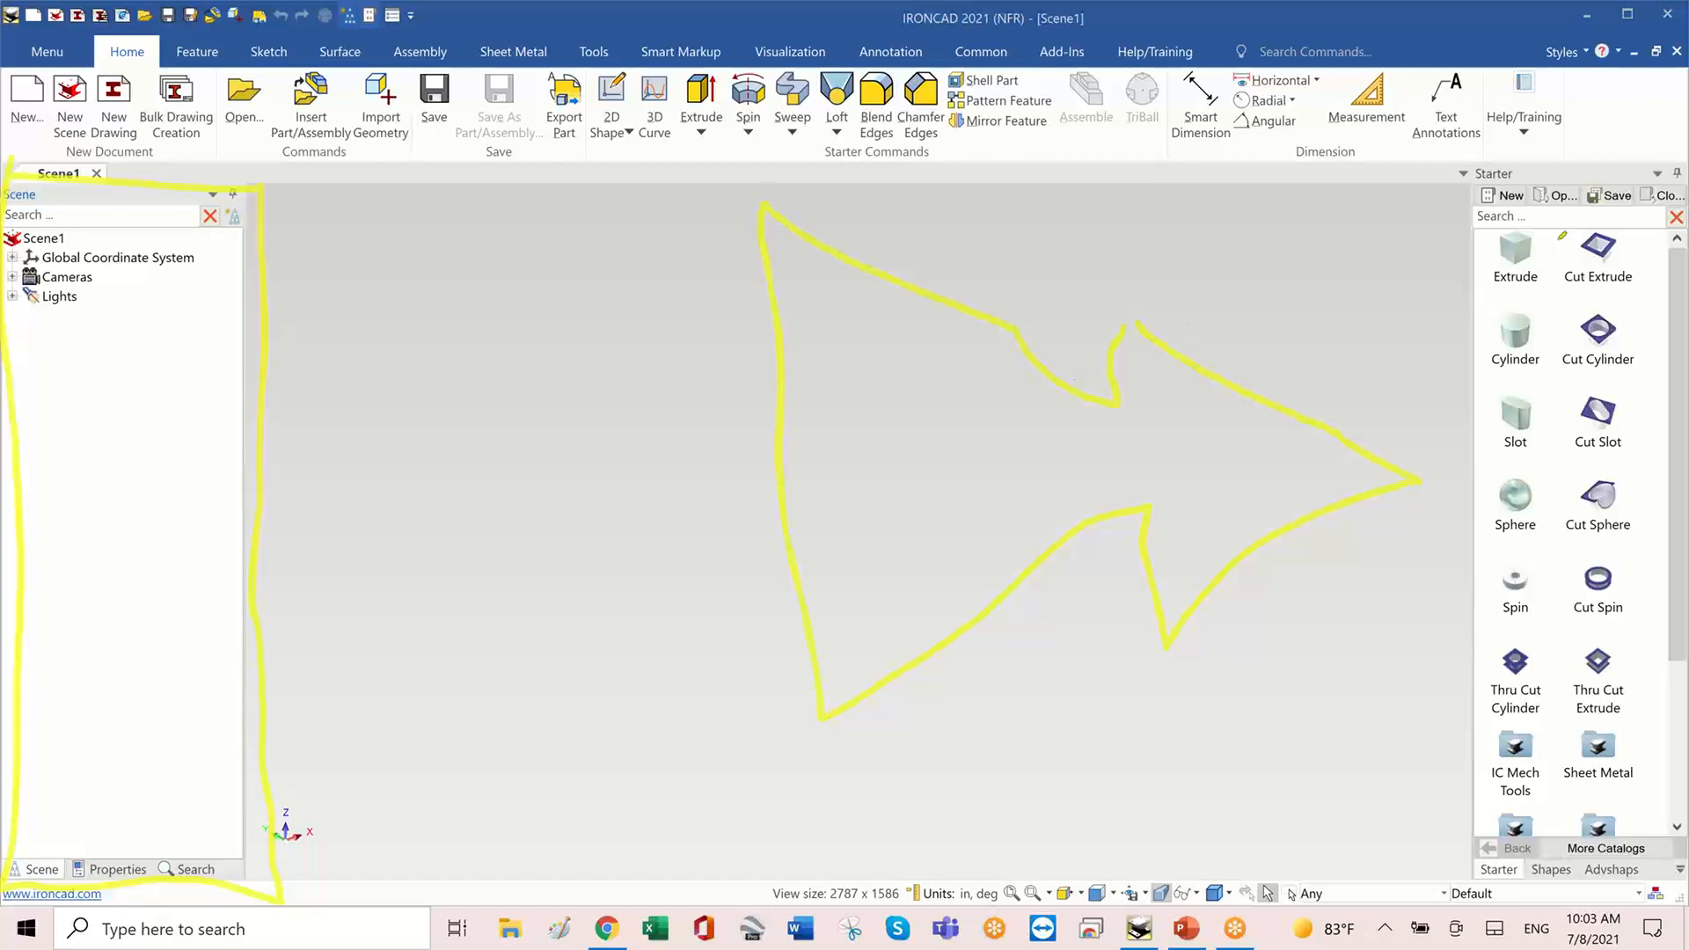
mouse_move(1496, 227)
mouse_down()
mouse_move(1507, 840)
mouse_move(1682, 805)
mouse_up()
mouse_move(1683, 653)
mouse_down()
mouse_move(1656, 251)
mouse_move(1536, 211)
mouse_move(1504, 248)
mouse_move(1457, 472)
mouse_up()
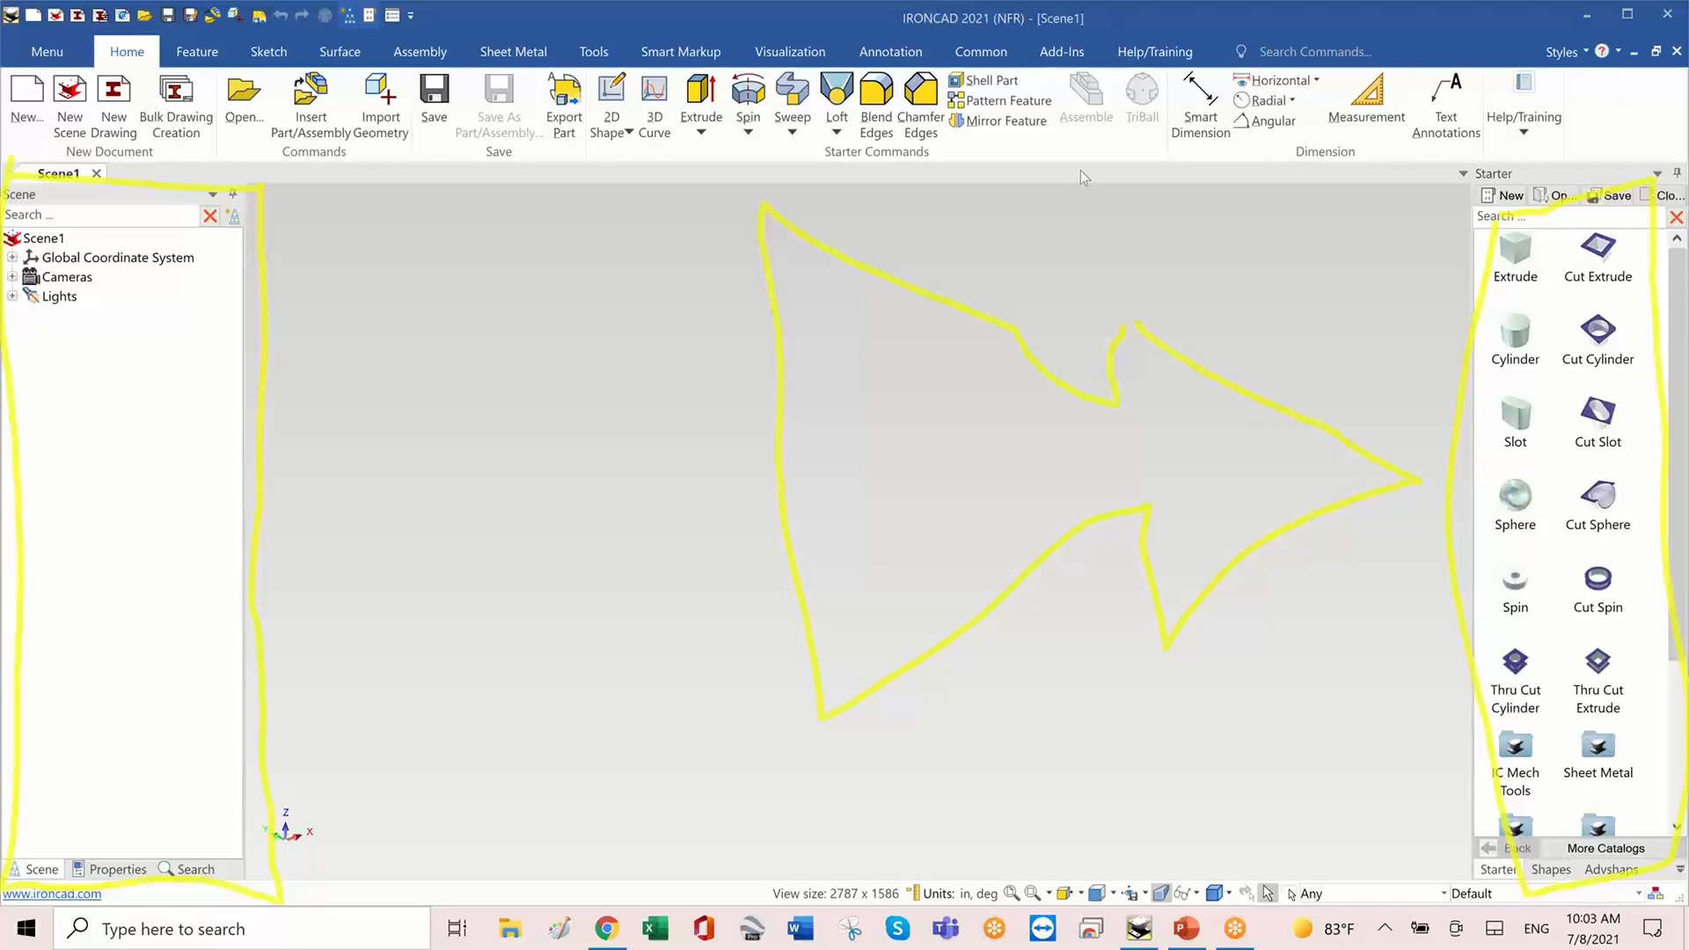
key(Escape)
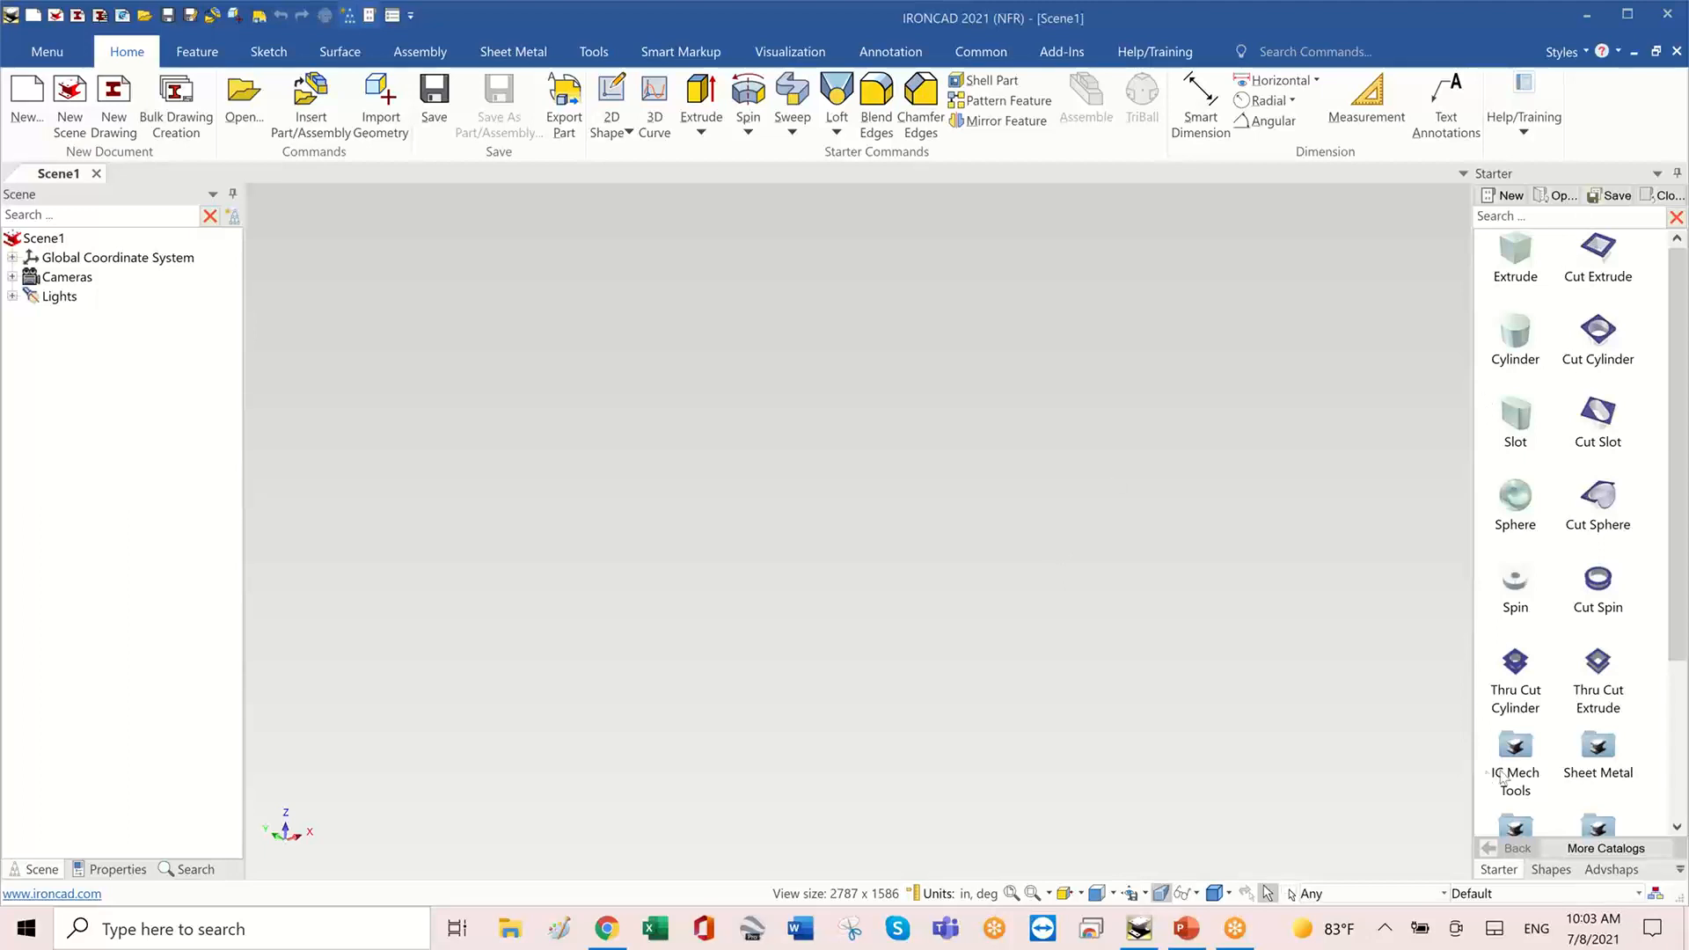
- Place a block, cylinder, slot, sphere and spin ring from the Starter catalog as separate parts spread across the empty scene
drag(1517, 264, 631, 463)
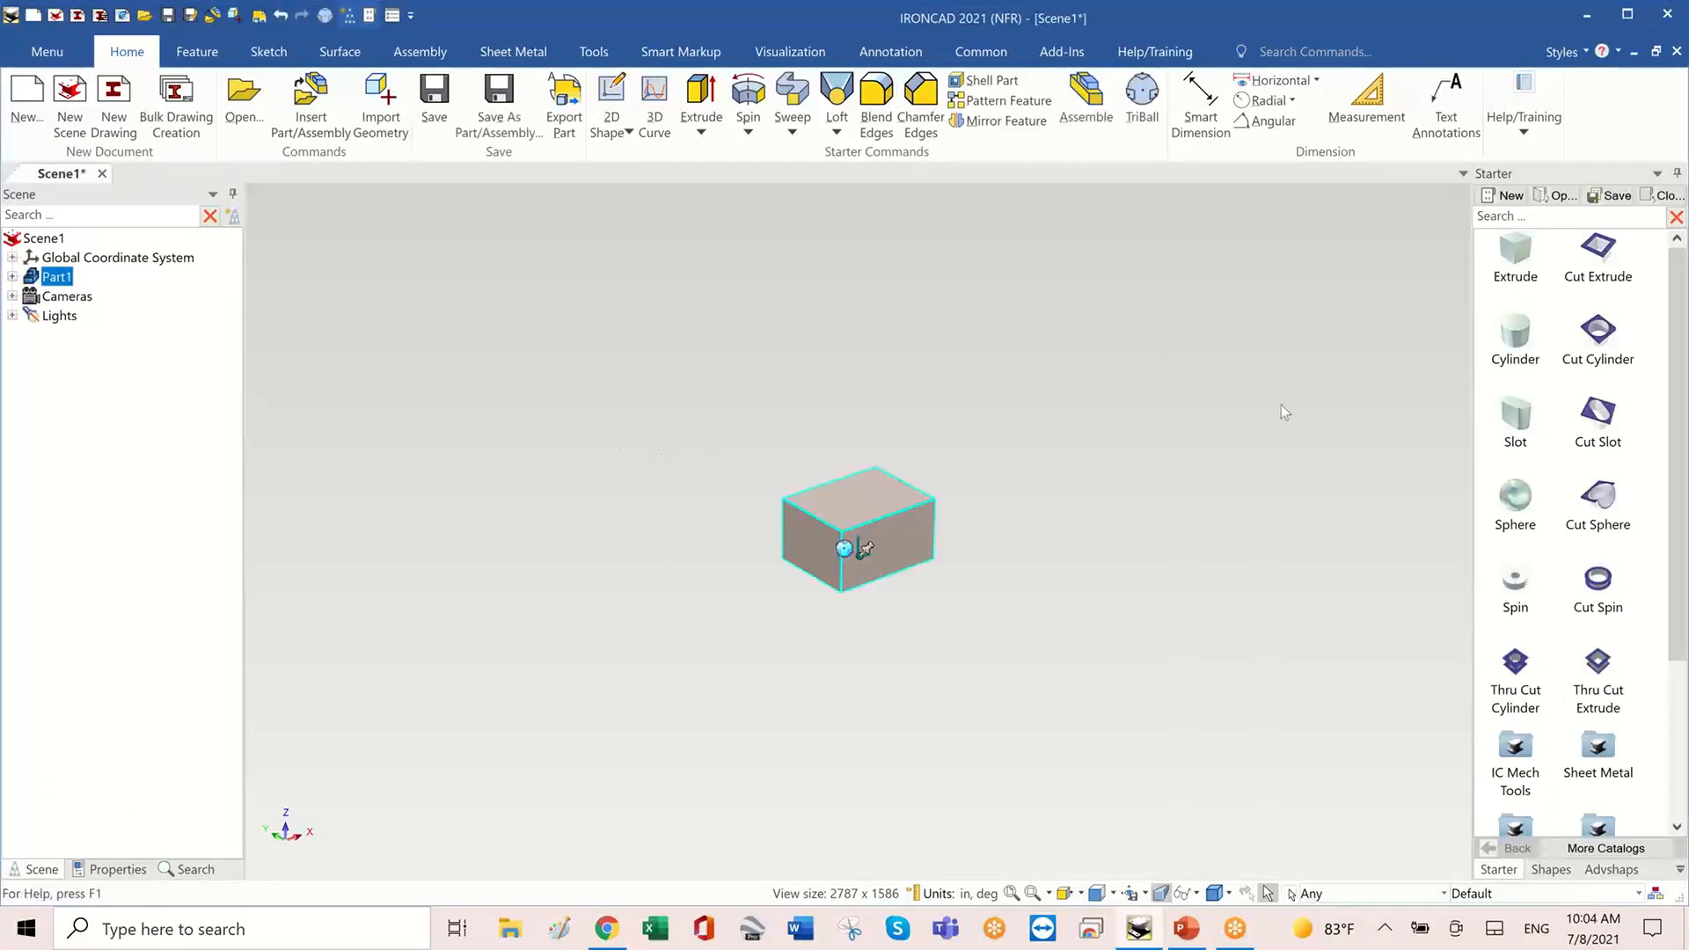
click(1525, 342)
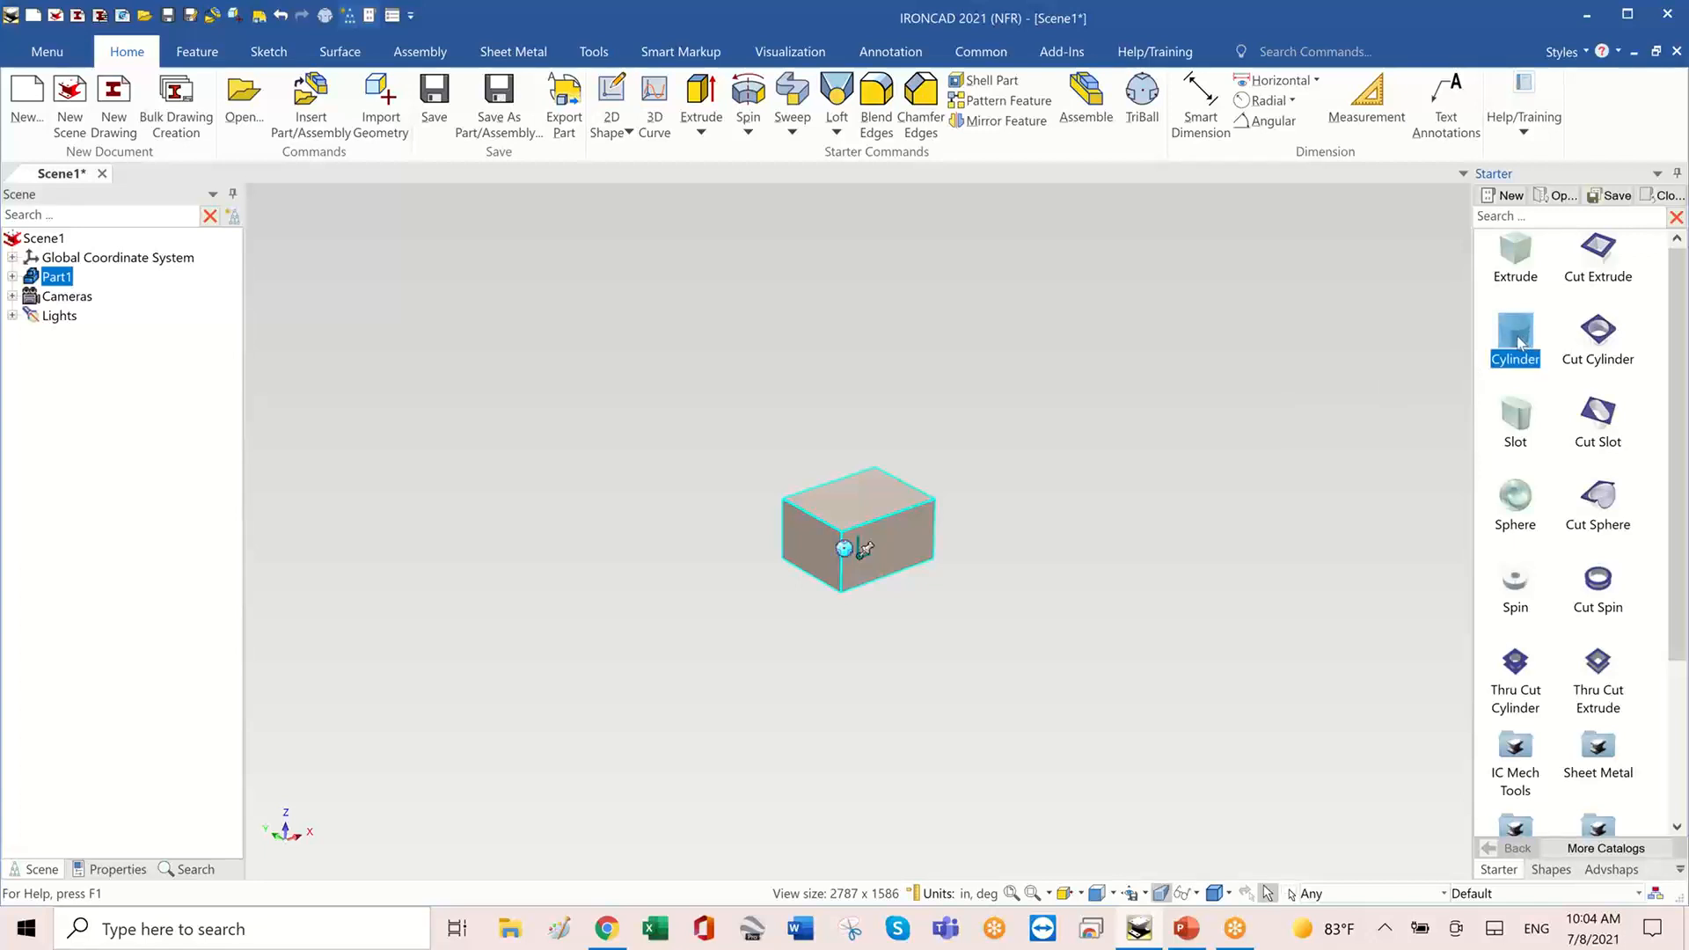
drag(1523, 343, 533, 358)
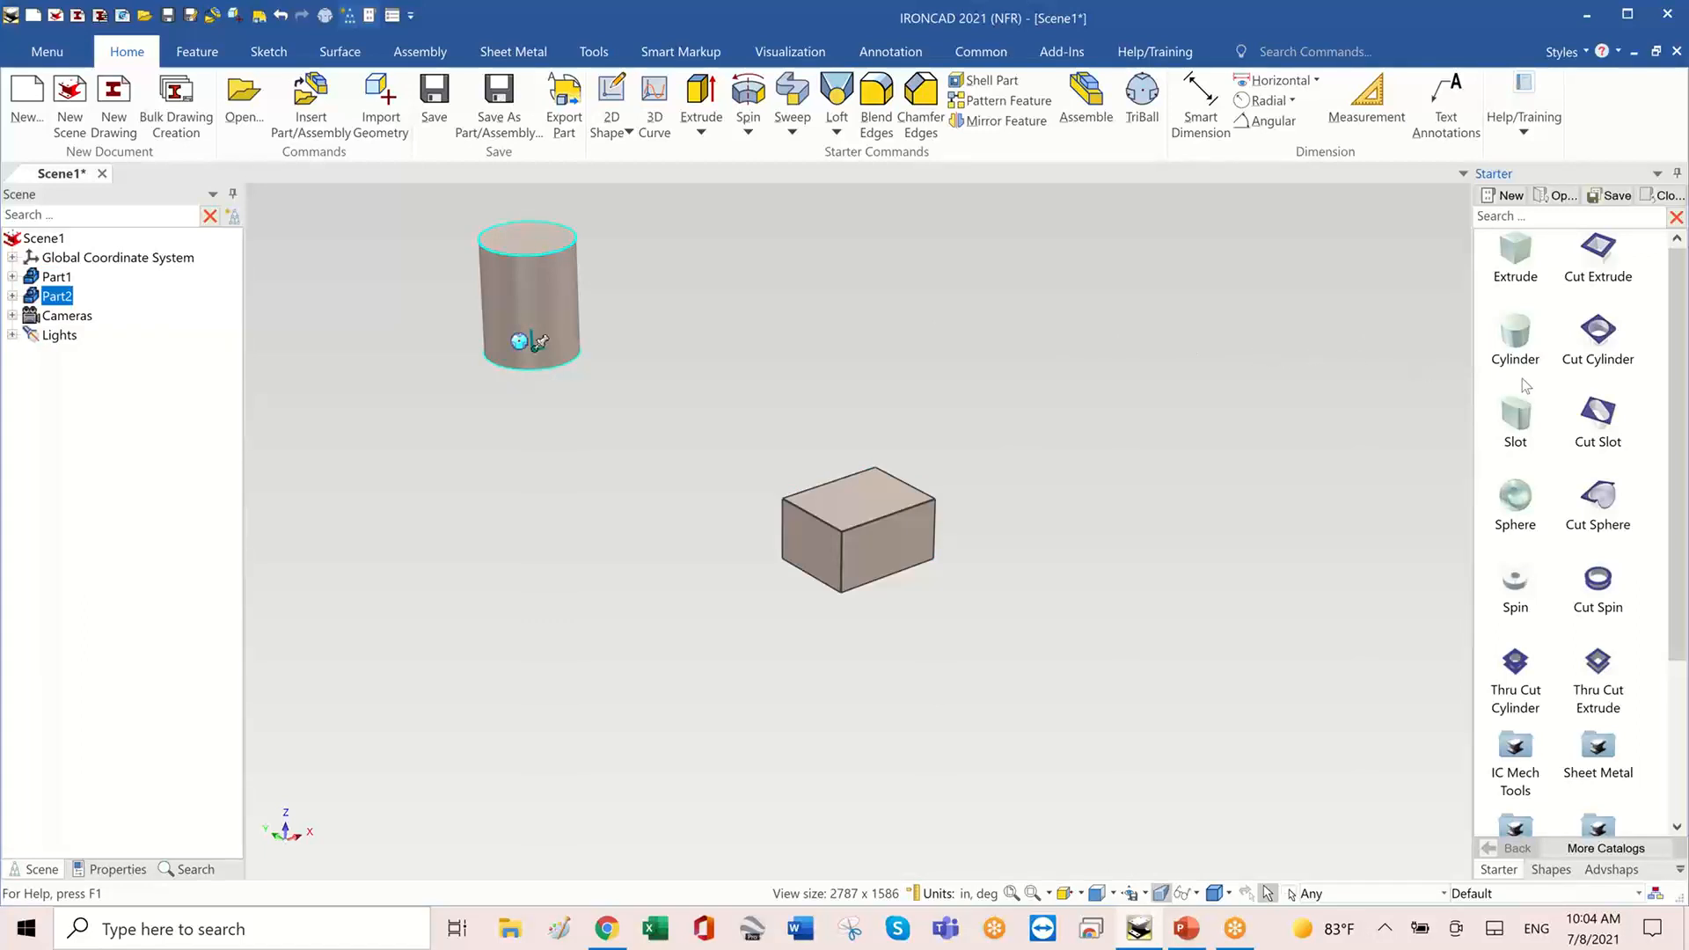
drag(1525, 416, 1138, 410)
drag(1541, 526, 579, 658)
drag(1541, 609, 1143, 663)
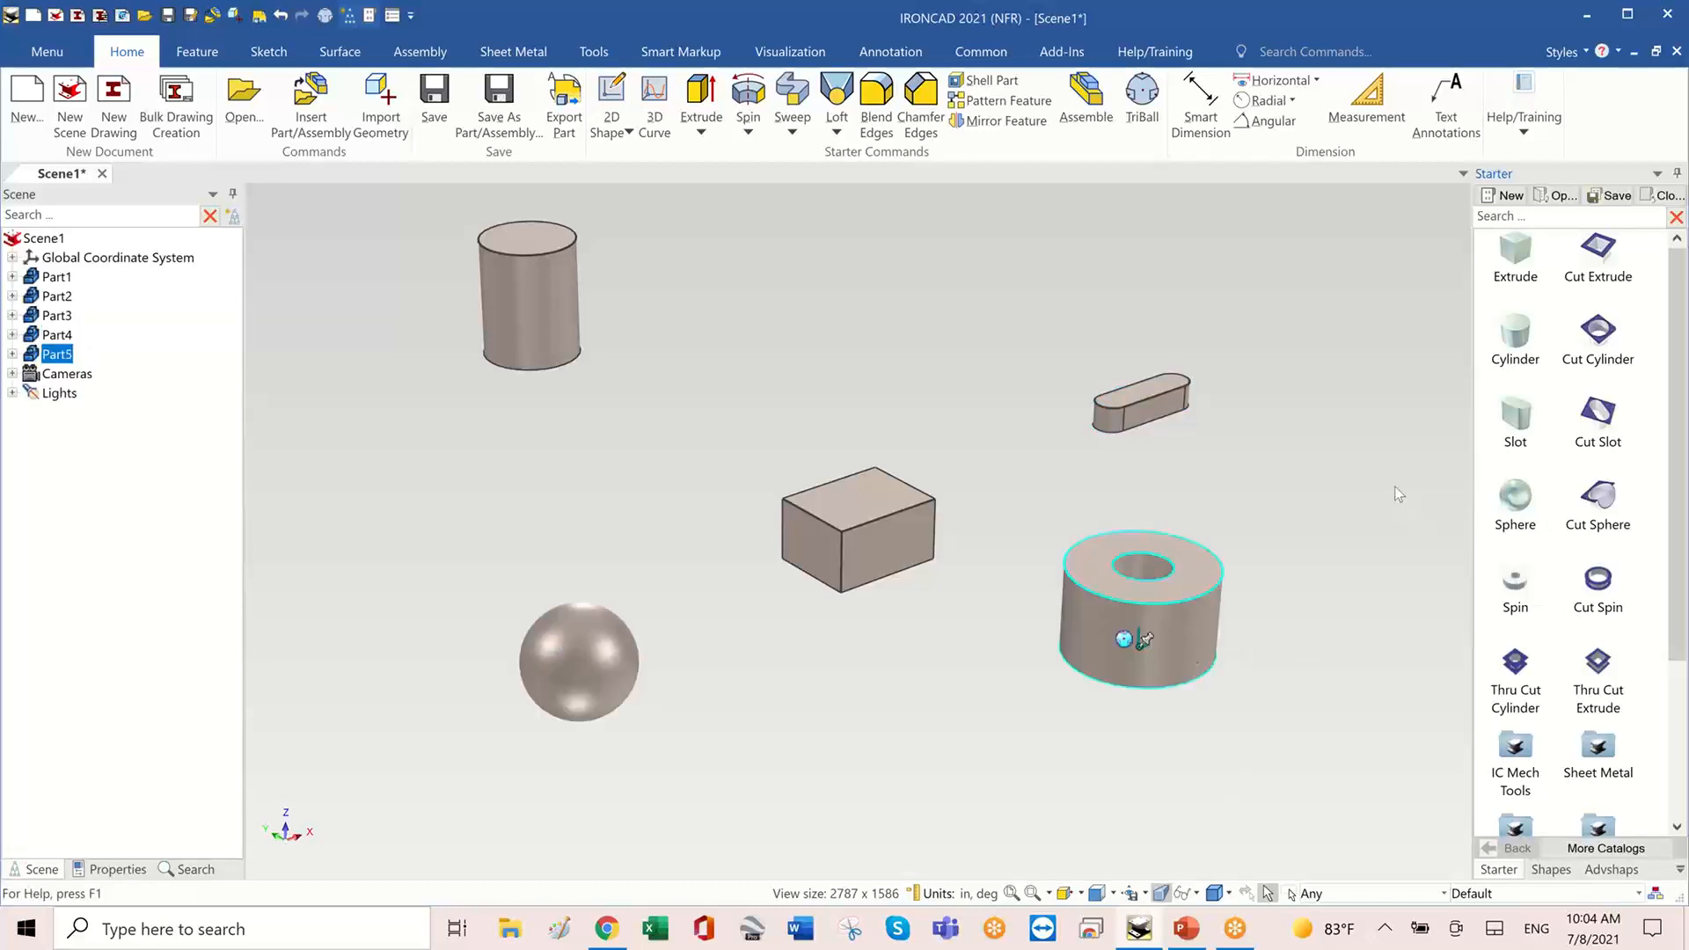
- Check which shape in the scene each of the five parts, Part1 to Part5, refers to, and clear the selection
middle_drag(1395, 487, 1291, 473)
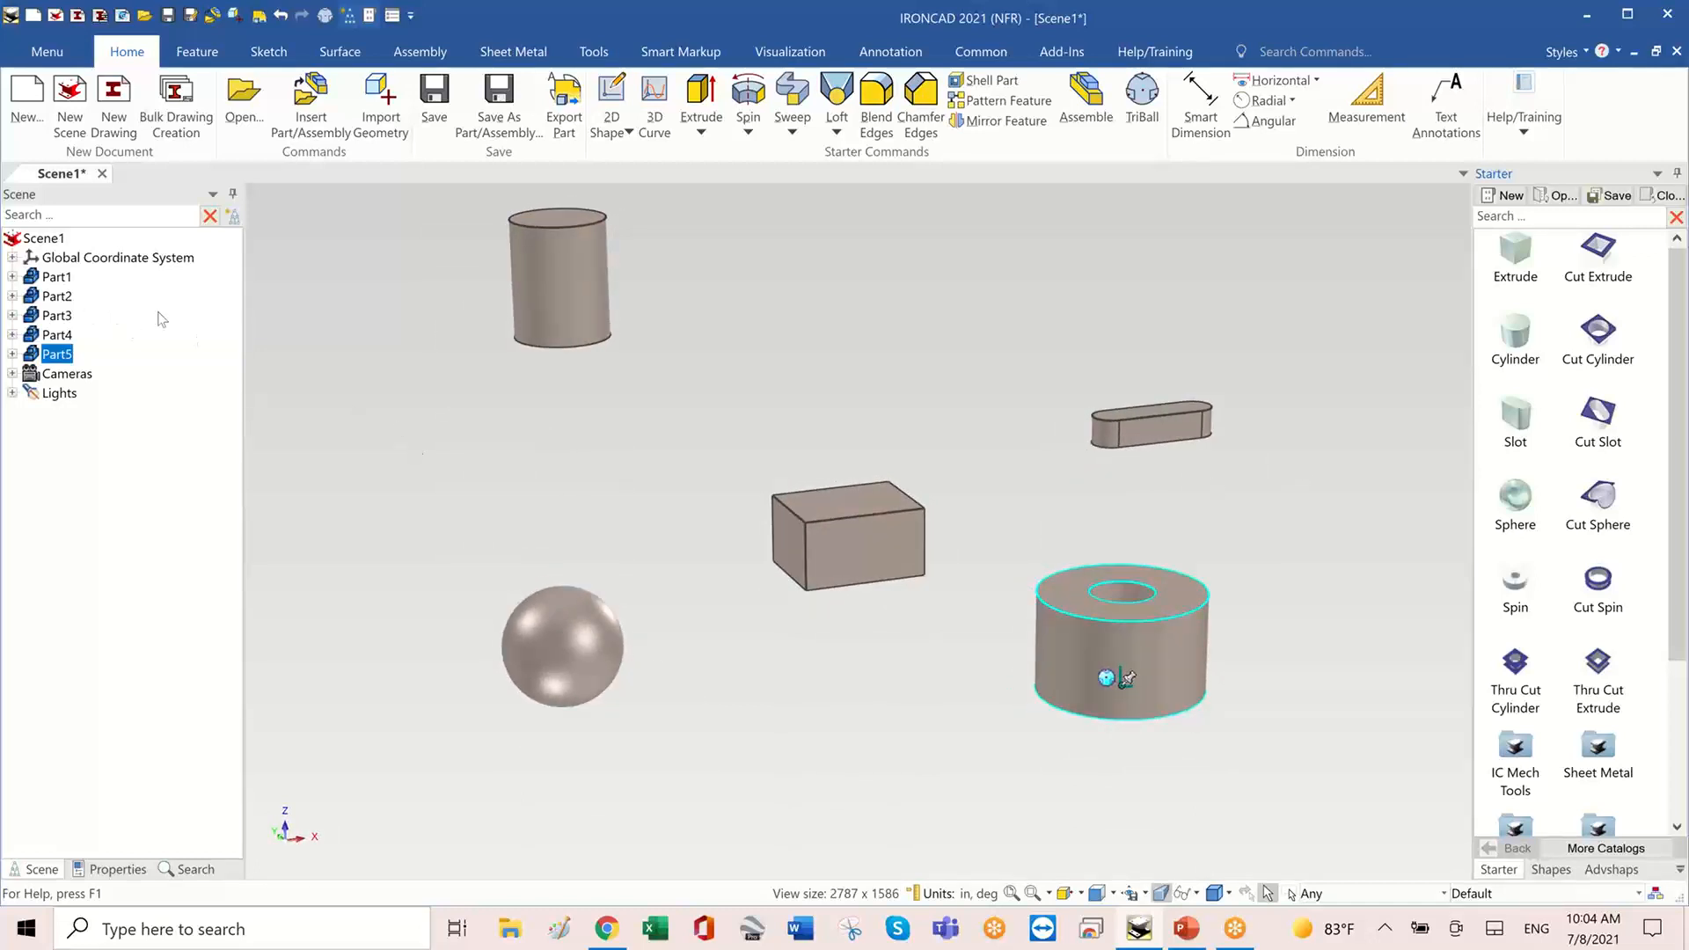
click(58, 281)
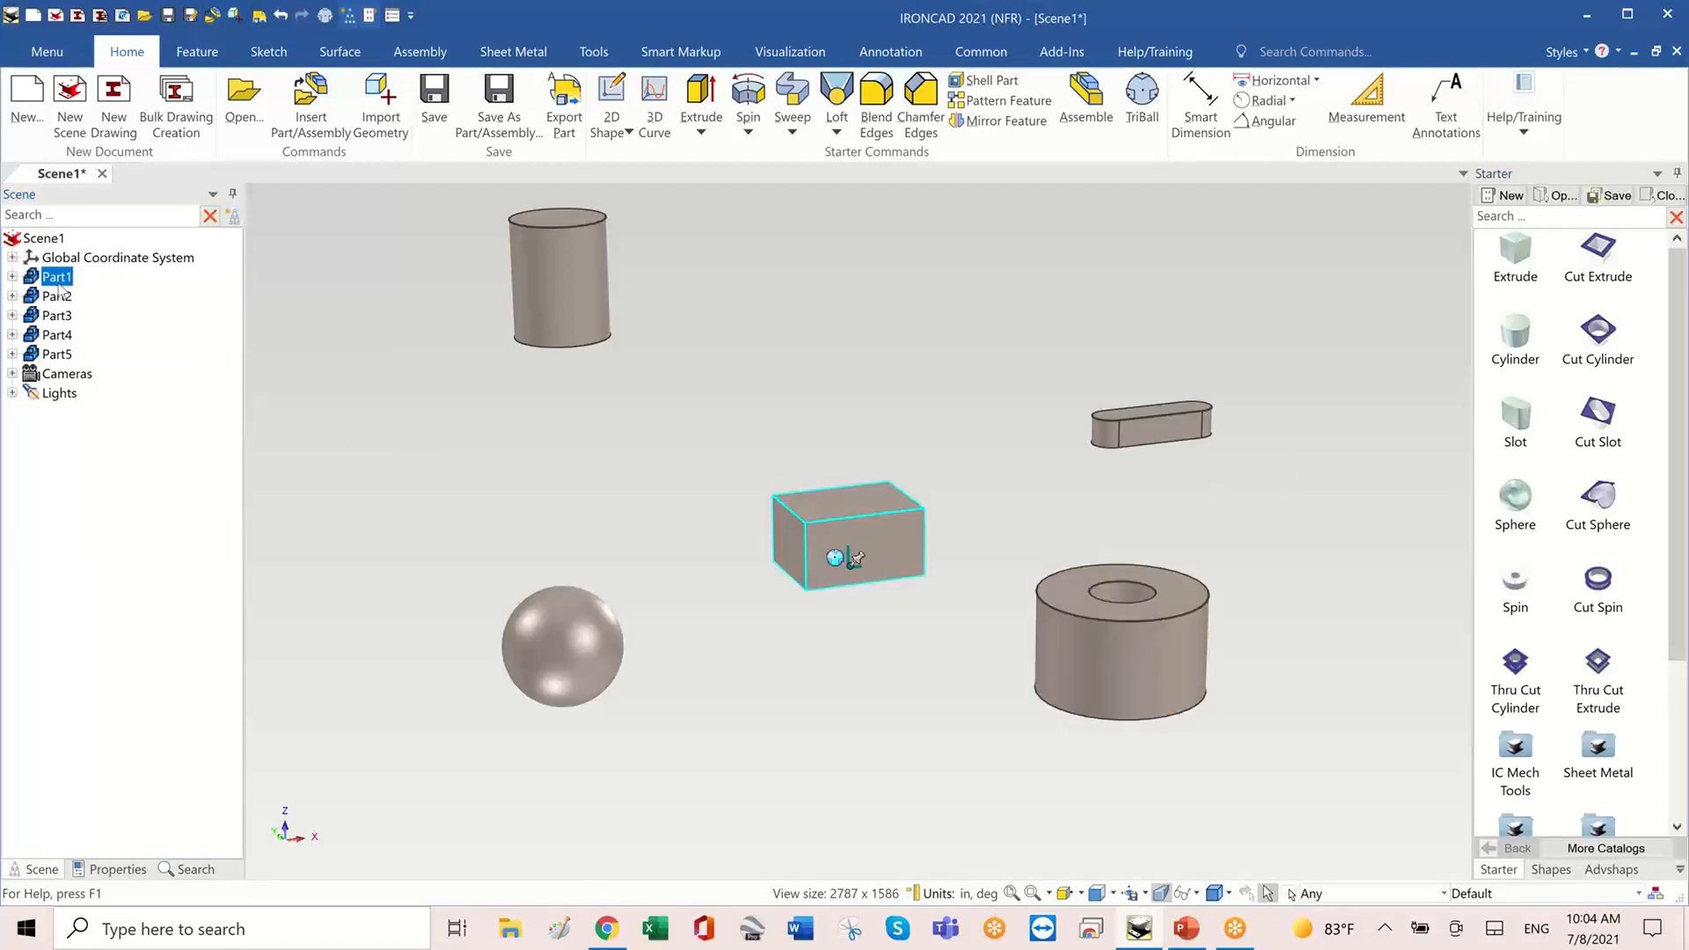
click(57, 297)
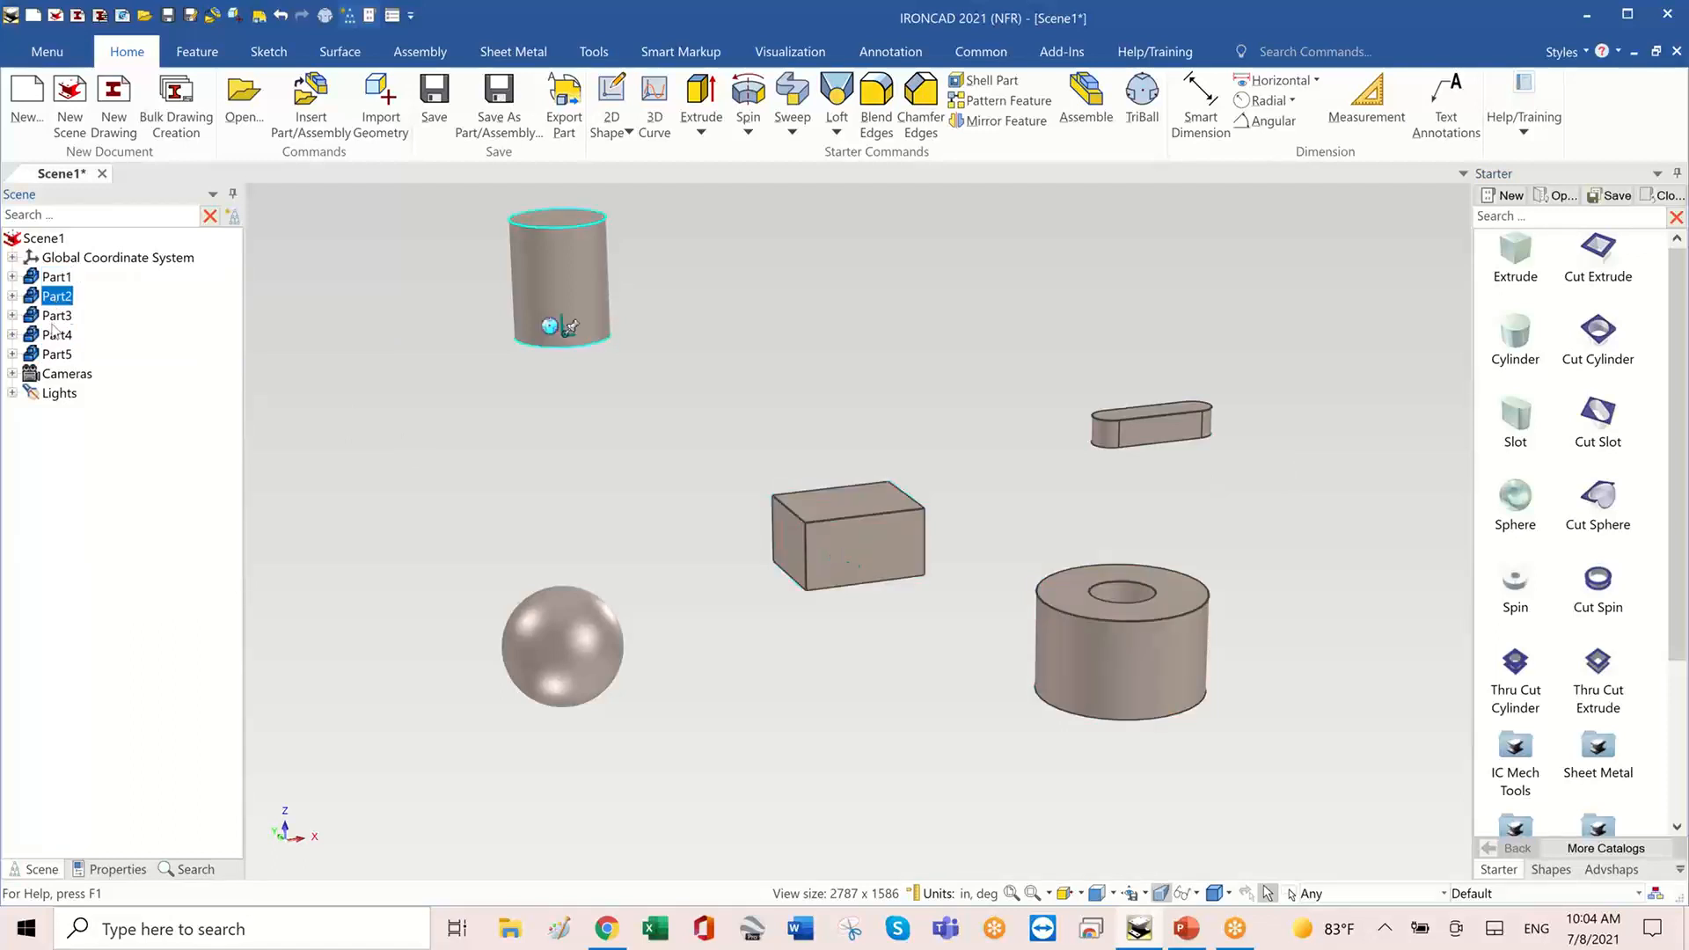
click(57, 315)
click(56, 335)
click(56, 354)
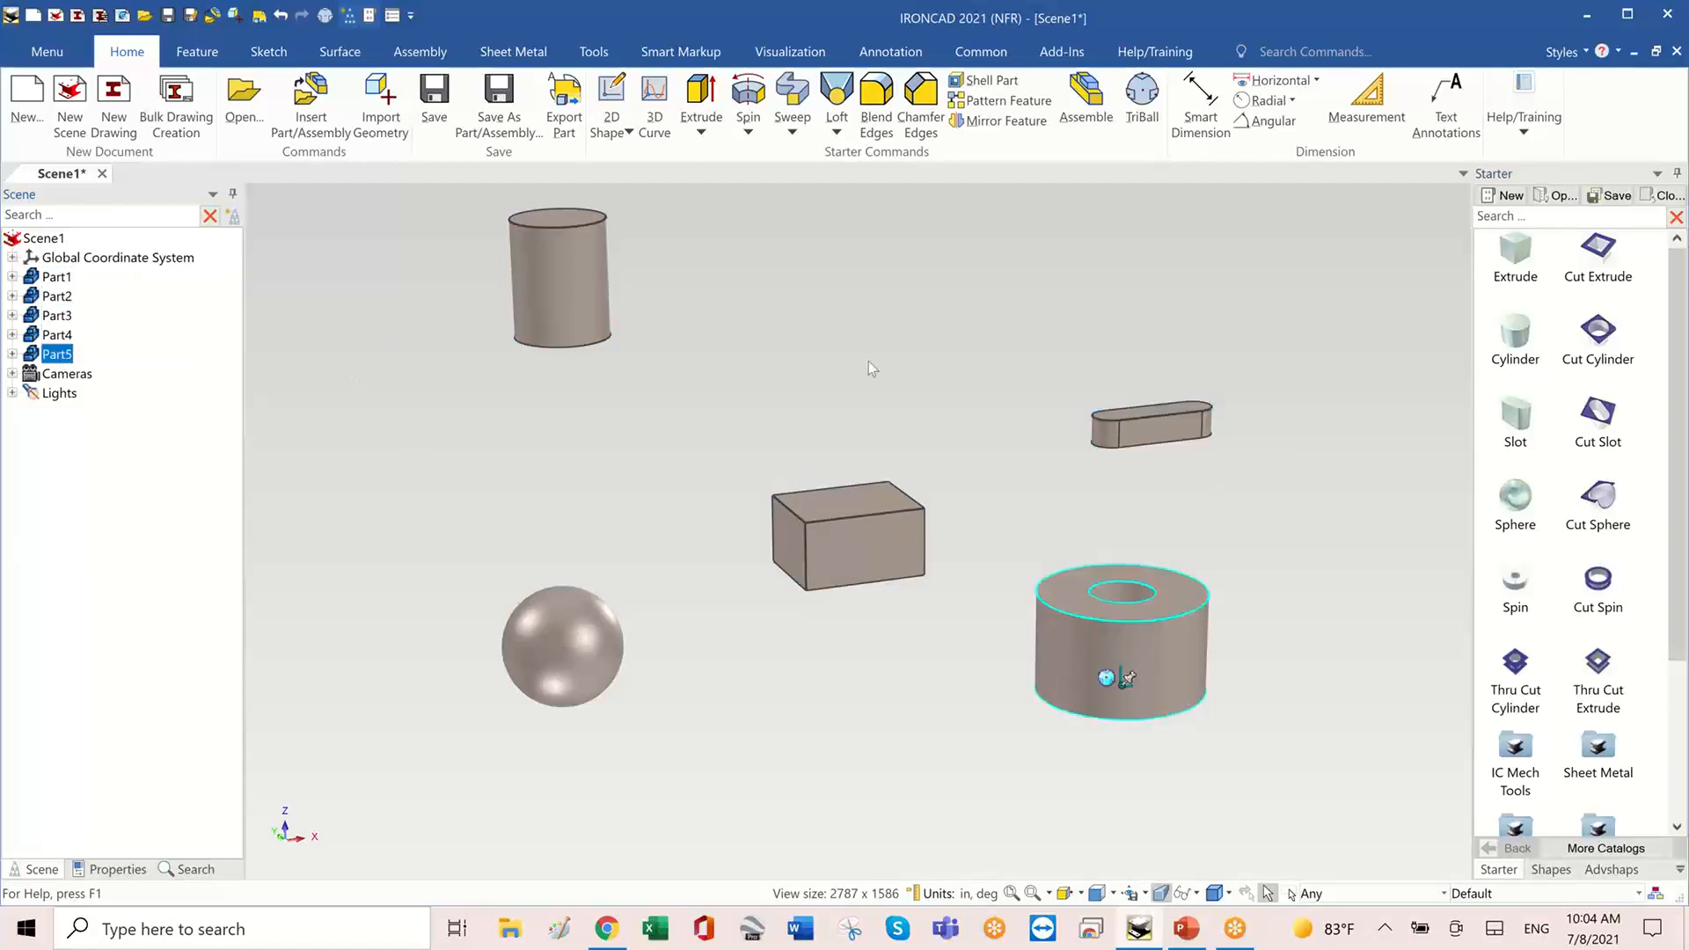
click(911, 340)
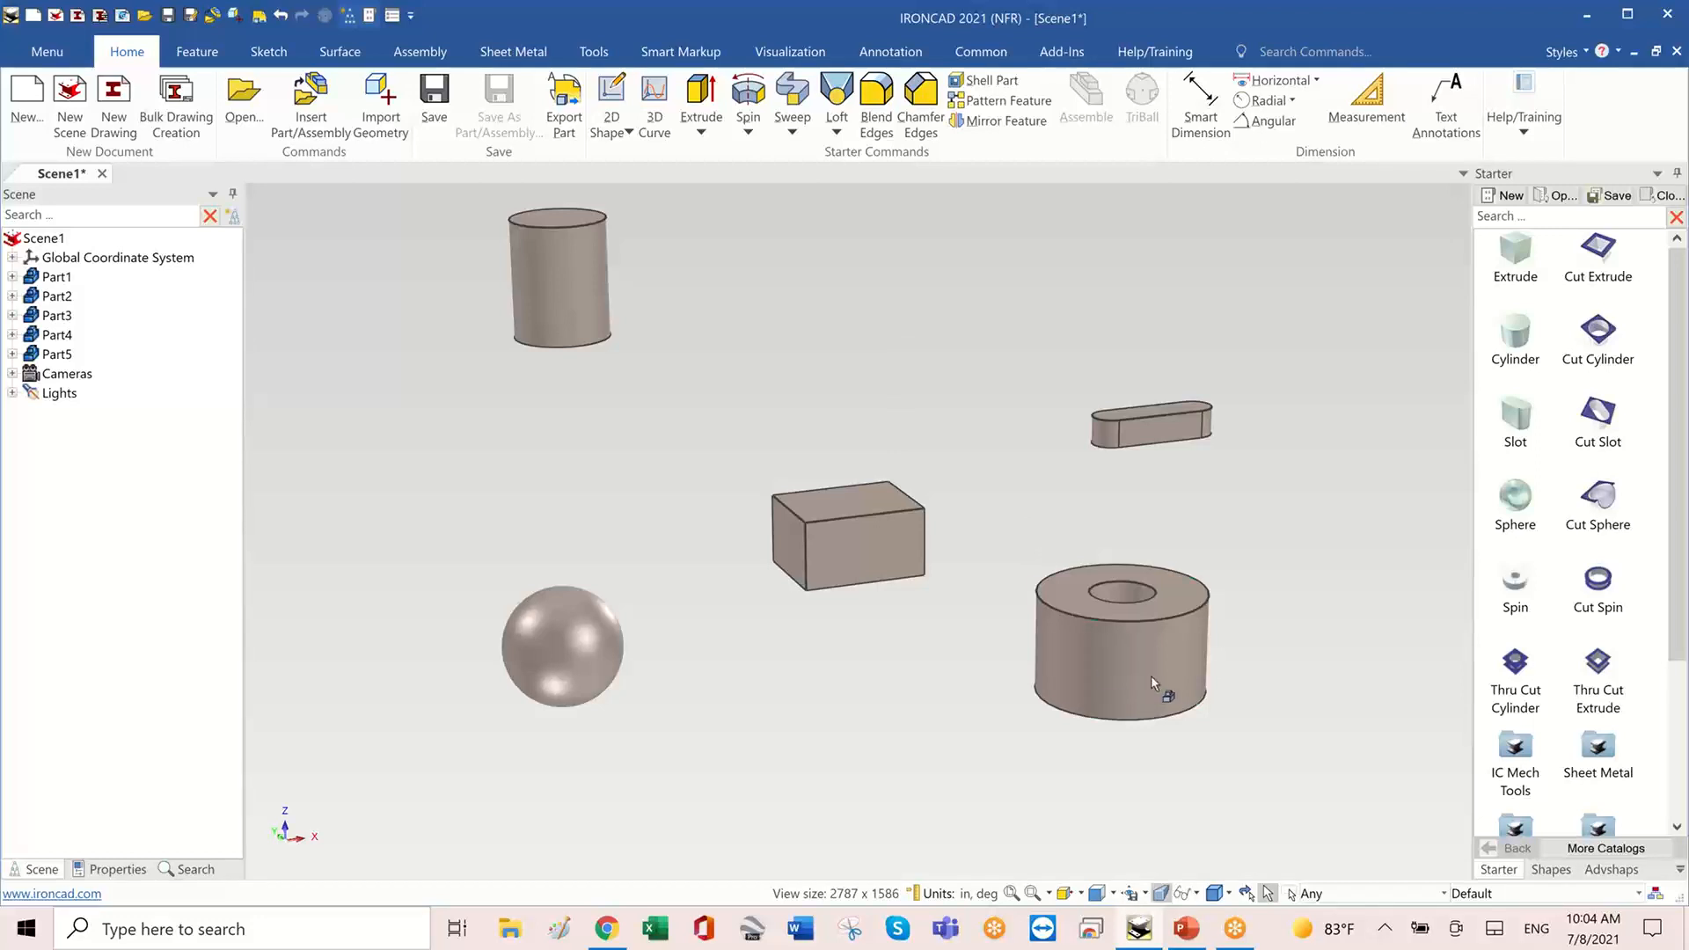
- Reduce the sweep angle of the ring-shaped spin part so that only a wedge-shaped segment remains
click(1183, 682)
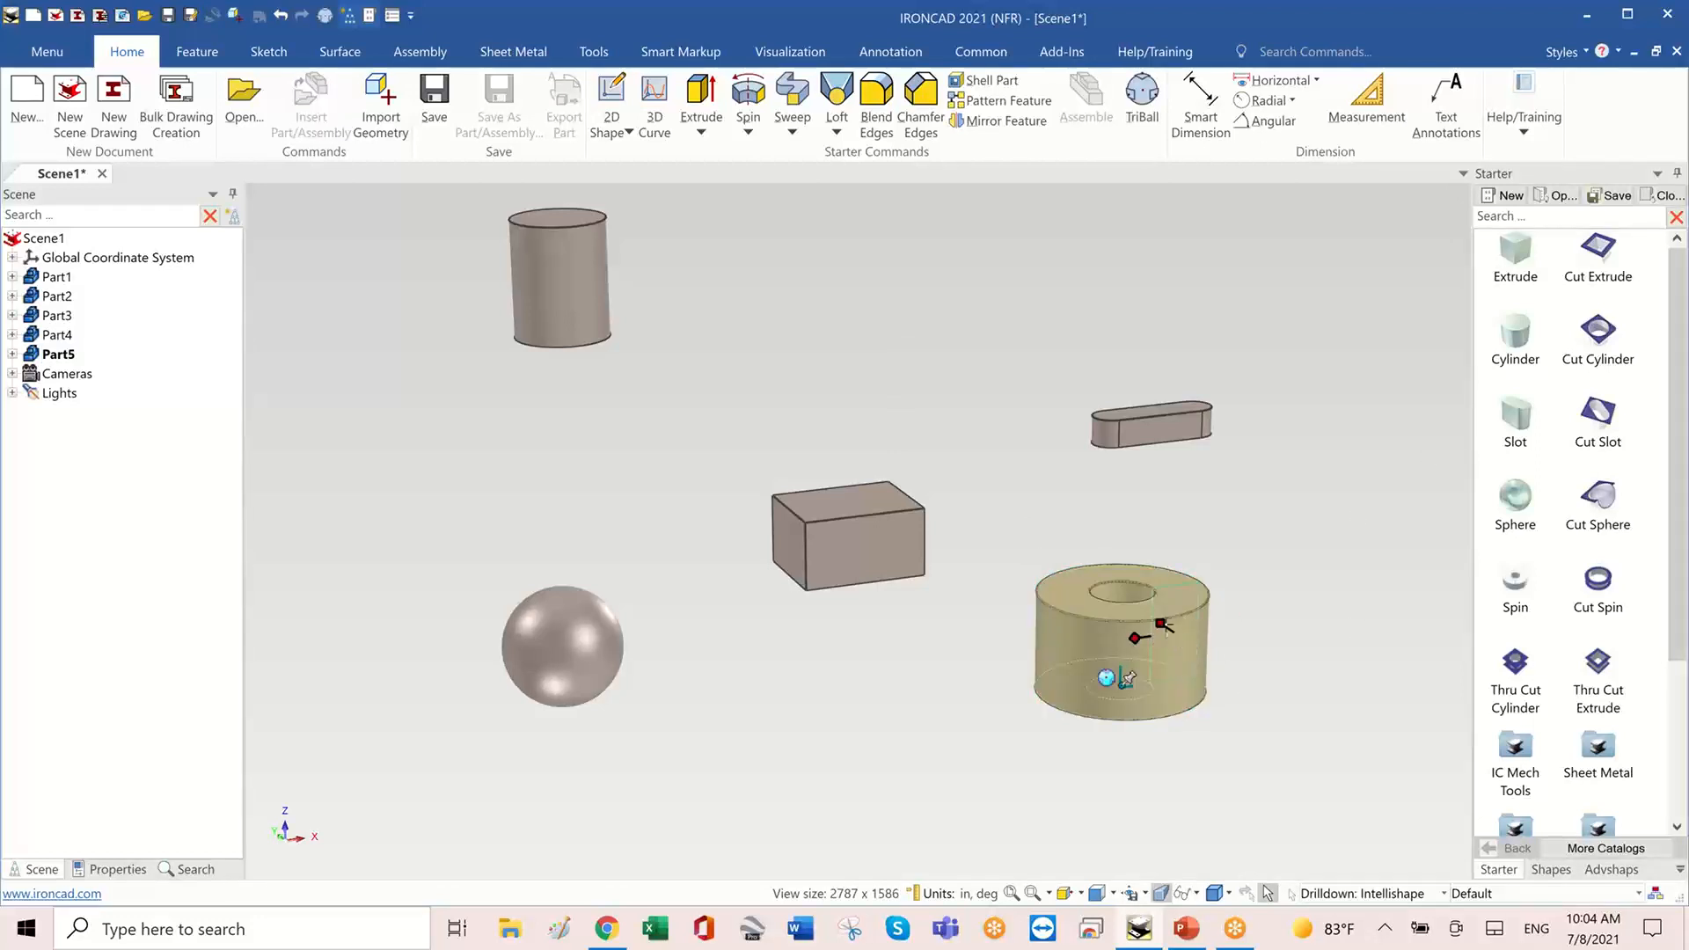
drag(1164, 625, 1068, 746)
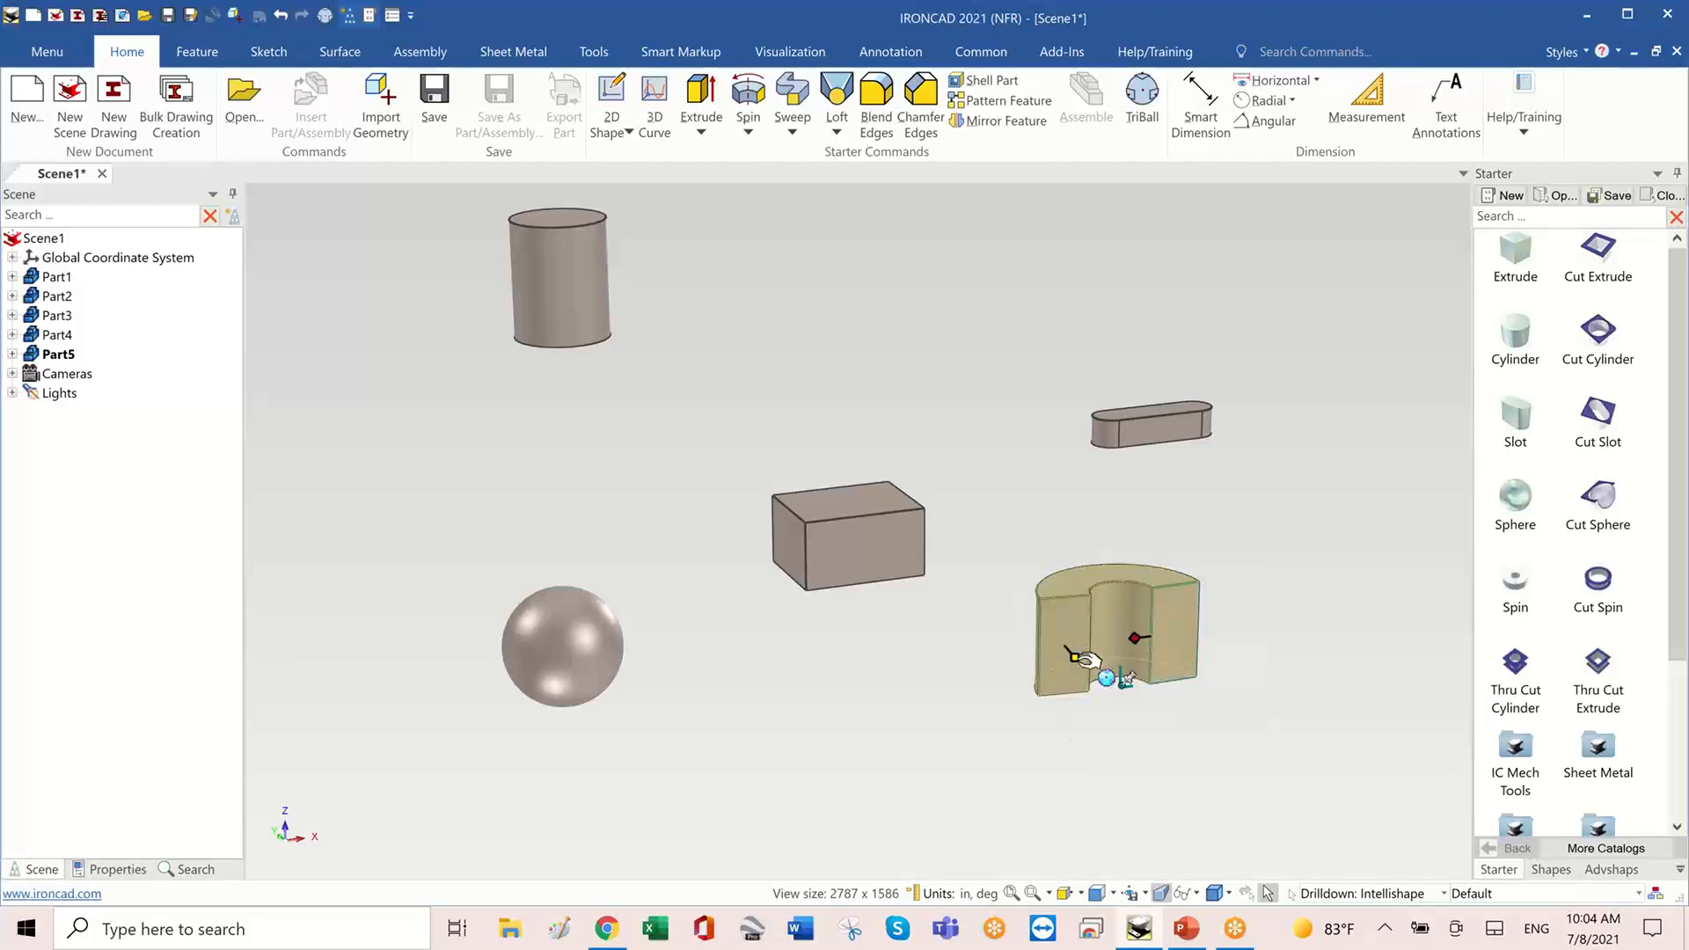
drag(1086, 658, 1138, 703)
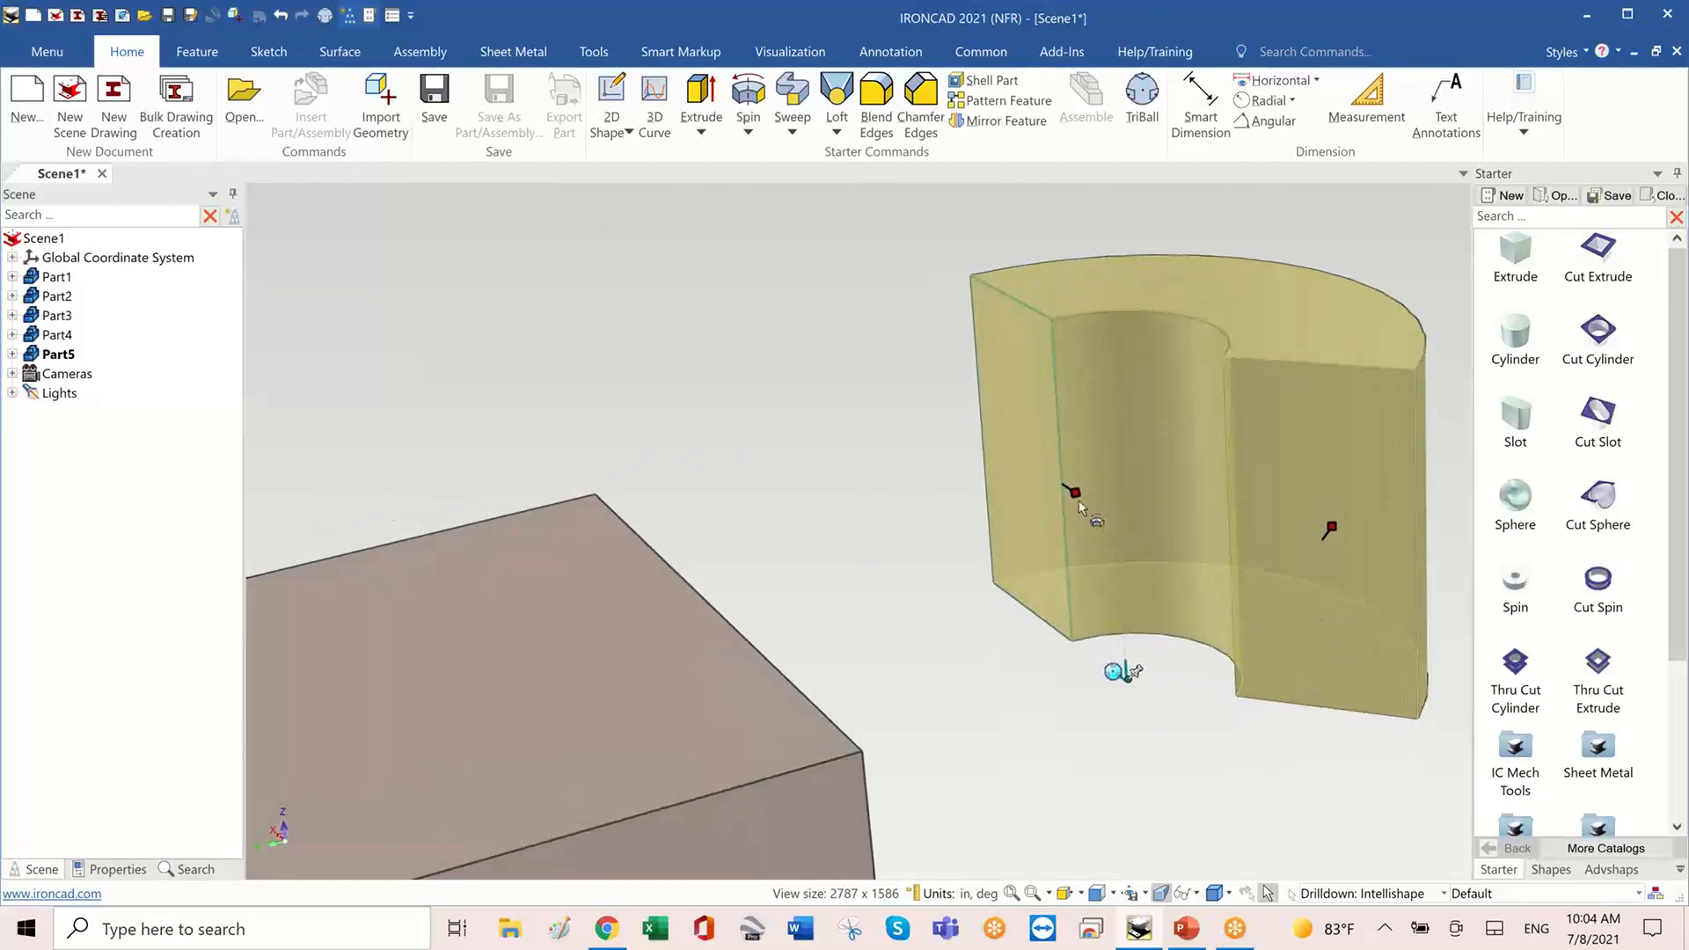
mouse_move(1078, 498)
mouse_down()
mouse_move(1105, 530)
mouse_move(1093, 501)
mouse_up()
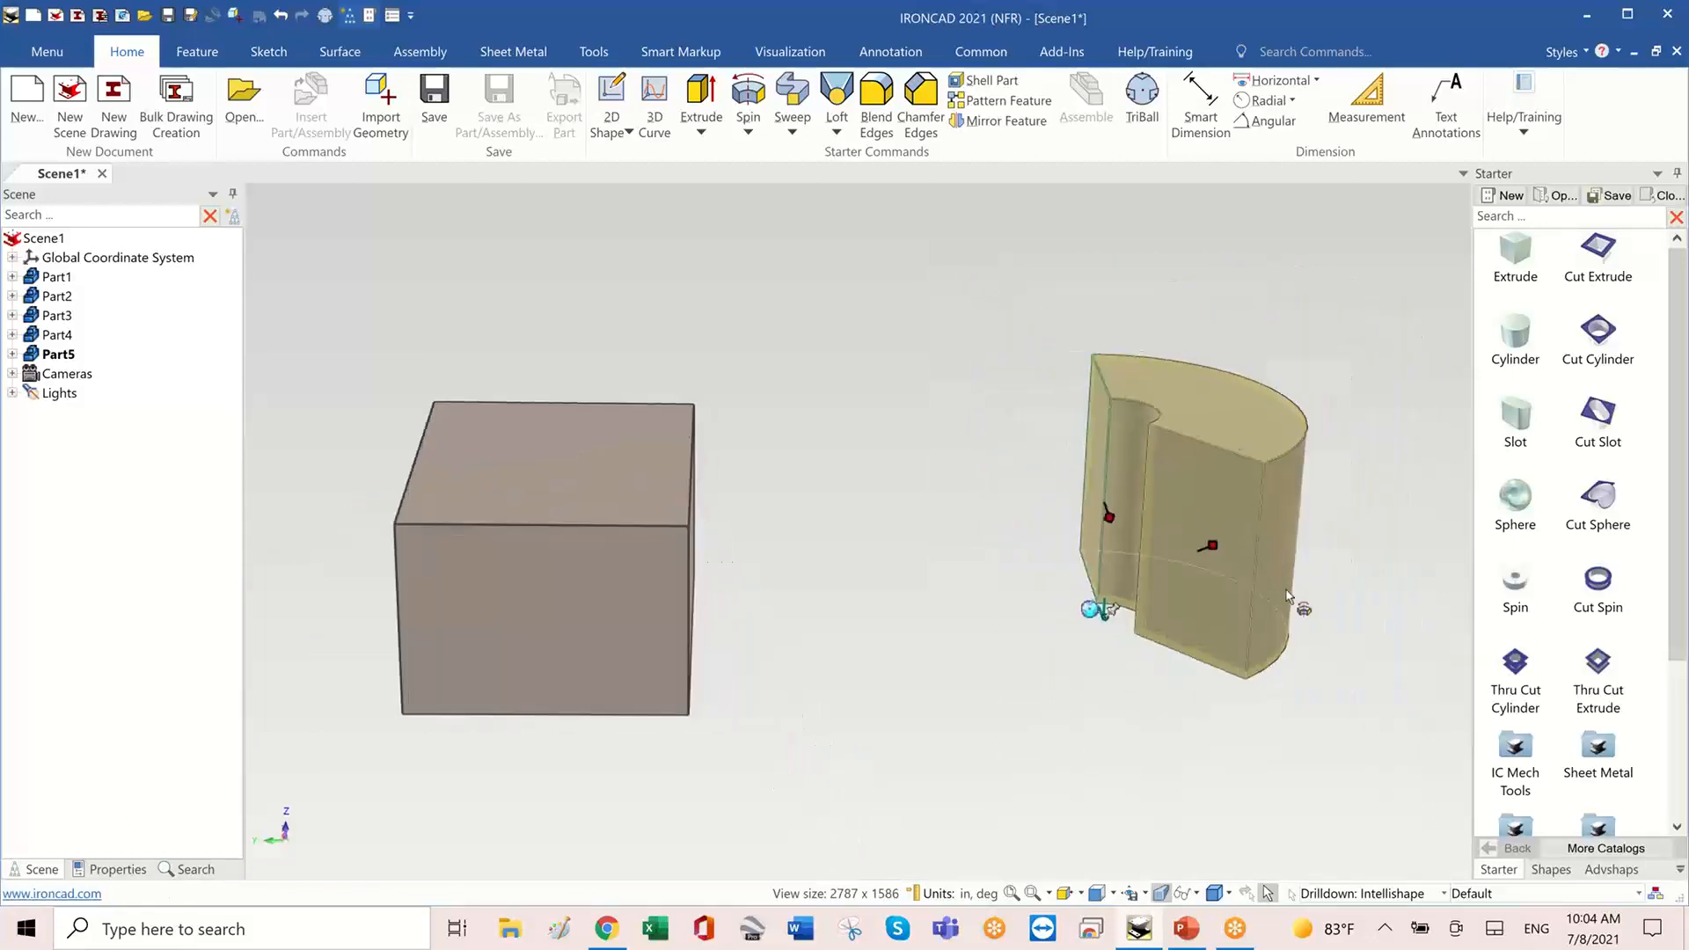
click(1327, 567)
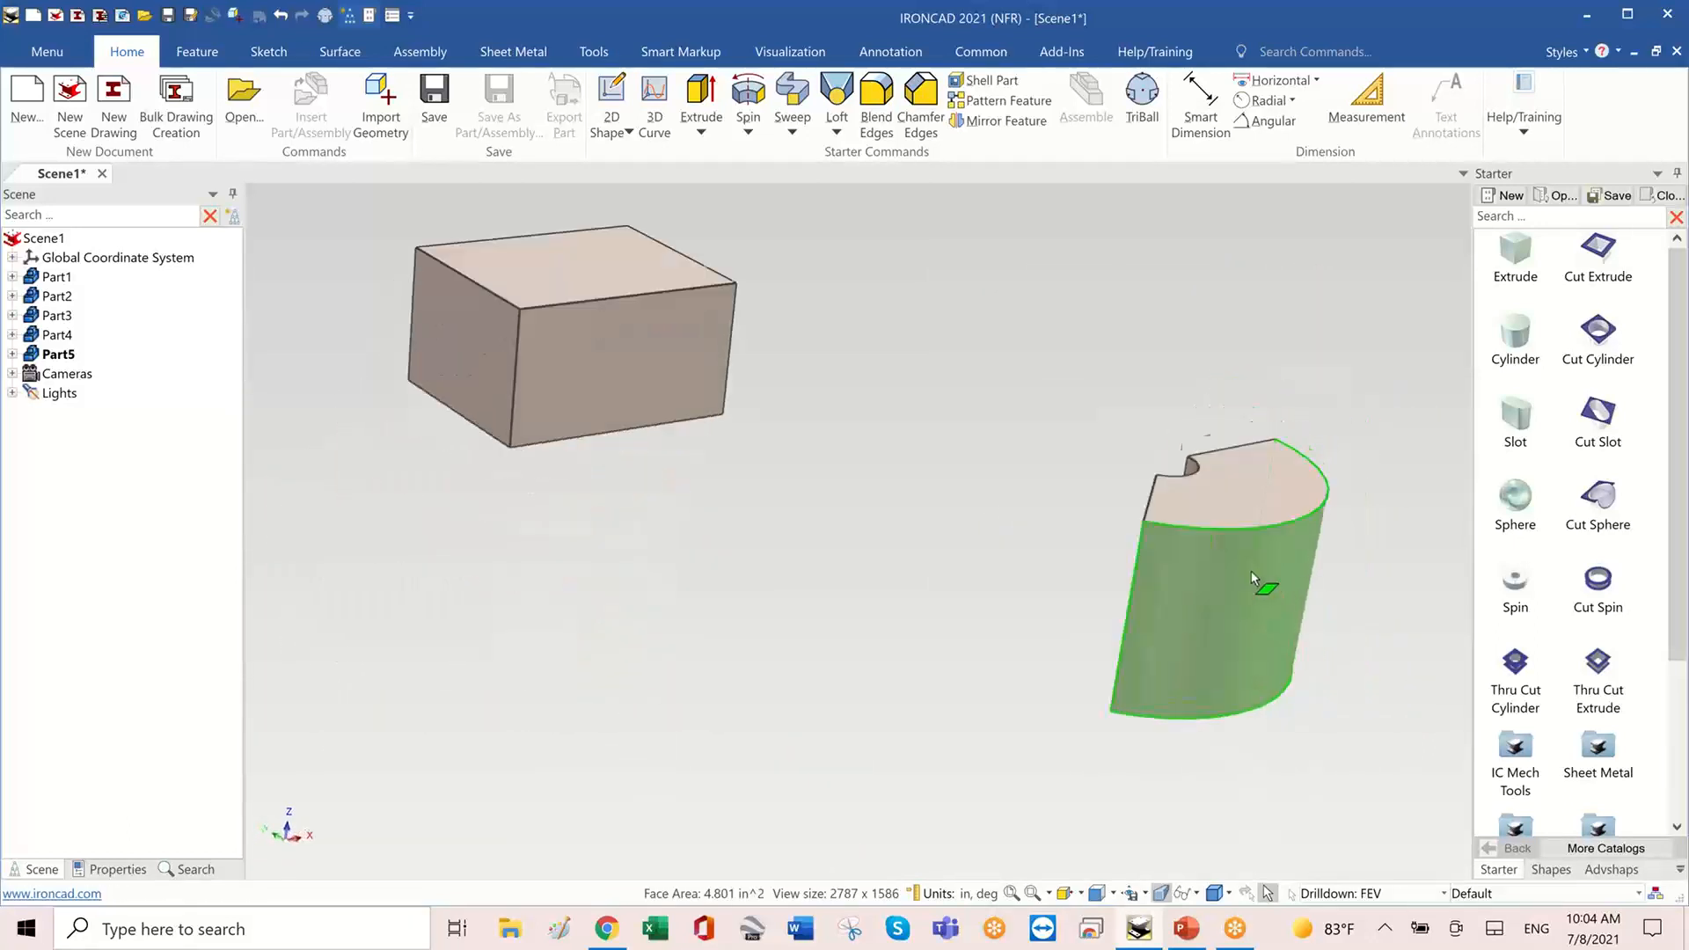
middle_drag(1251, 572, 1155, 532)
drag(1153, 531, 1135, 430)
click(1312, 560)
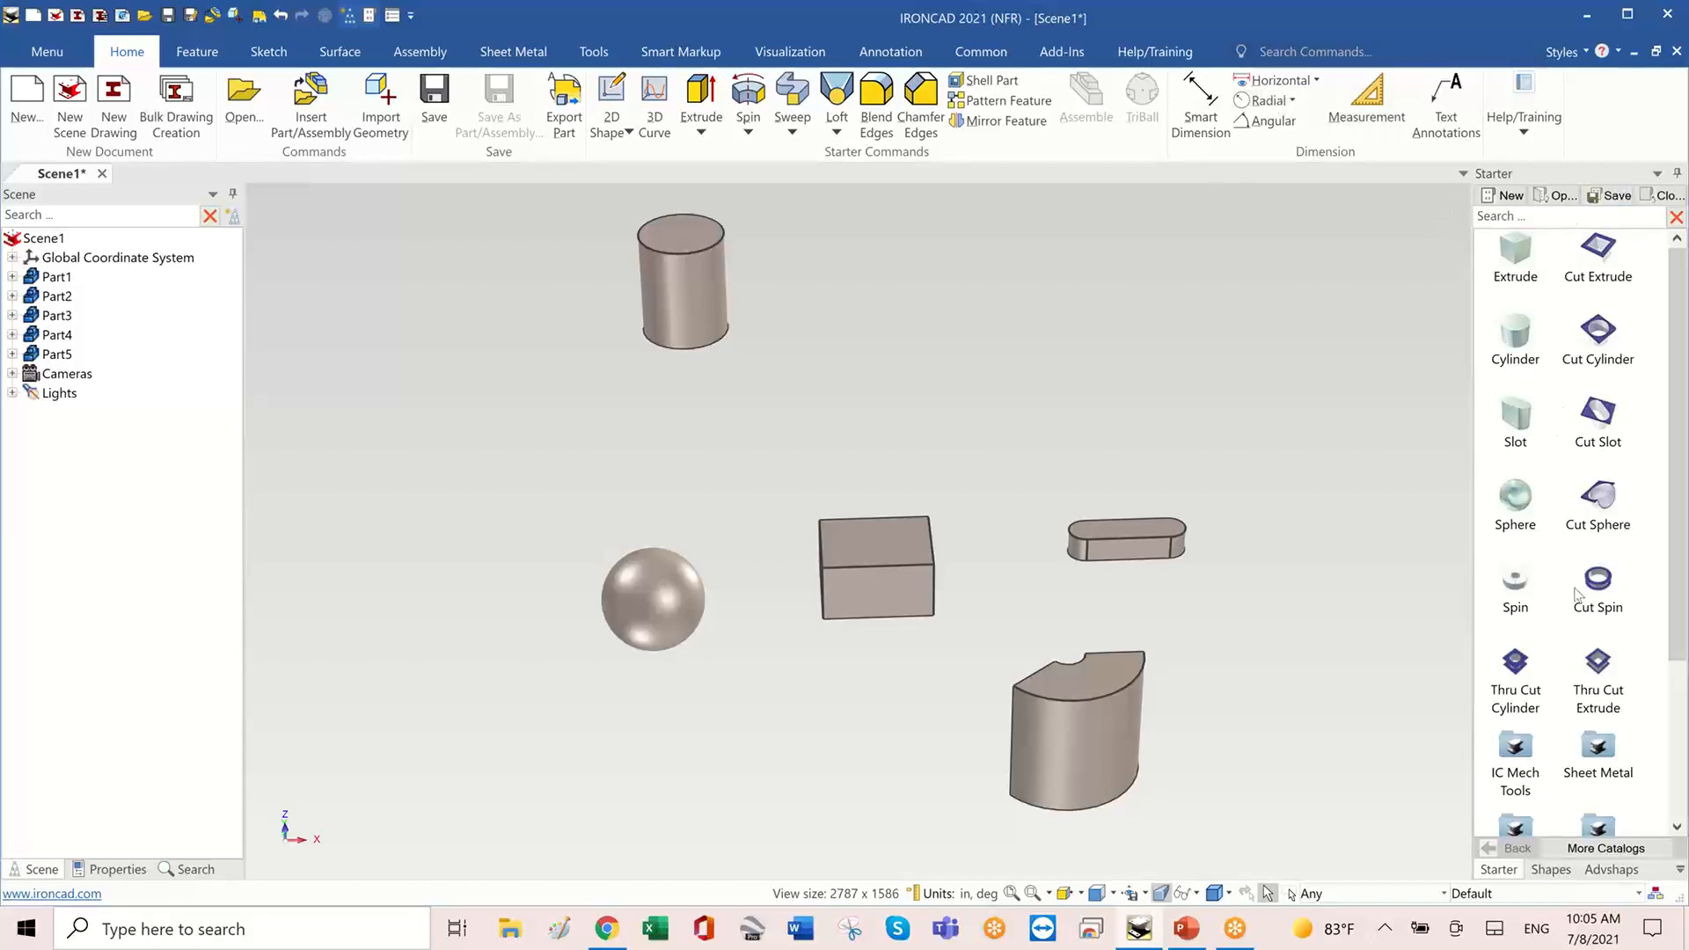
- Cut a cylindrical hole into the top face of the slot part at the centre of one rounded end
drag(1577, 596, 1179, 517)
click(1297, 520)
middle_drag(1297, 520, 1579, 338)
drag(1578, 338, 1507, 332)
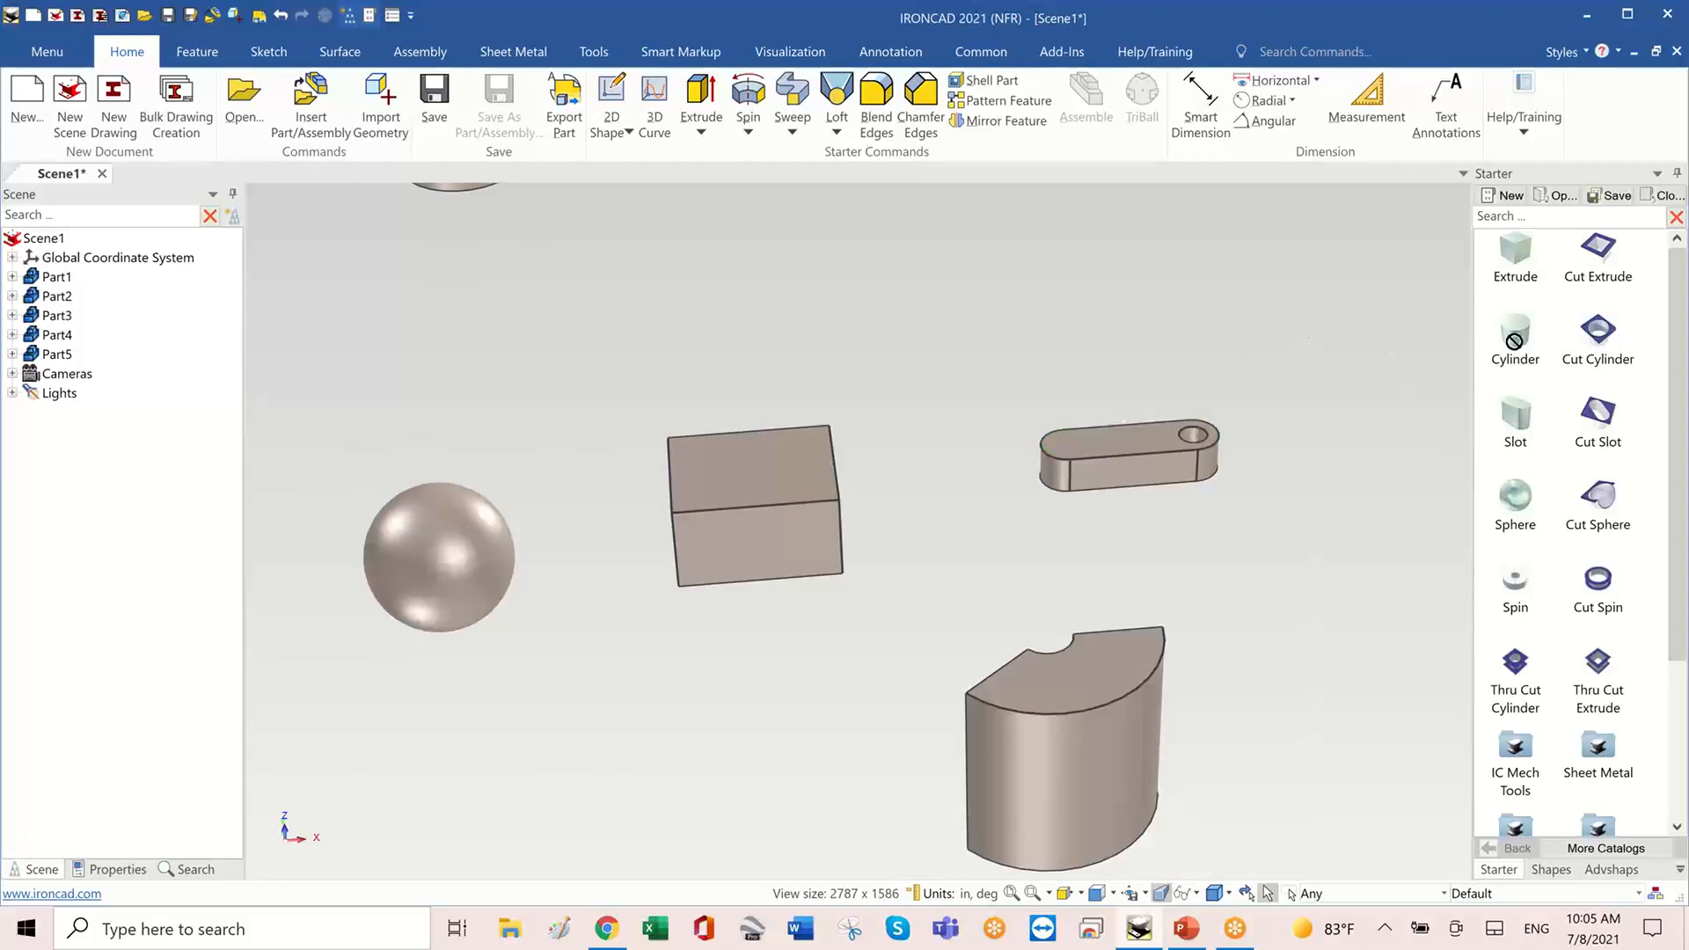
- Add a second Cut Cylinder hole at the centre point of the slot part's top face
middle_drag(1102, 541, 1100, 547)
scroll(1101, 549, up, 10)
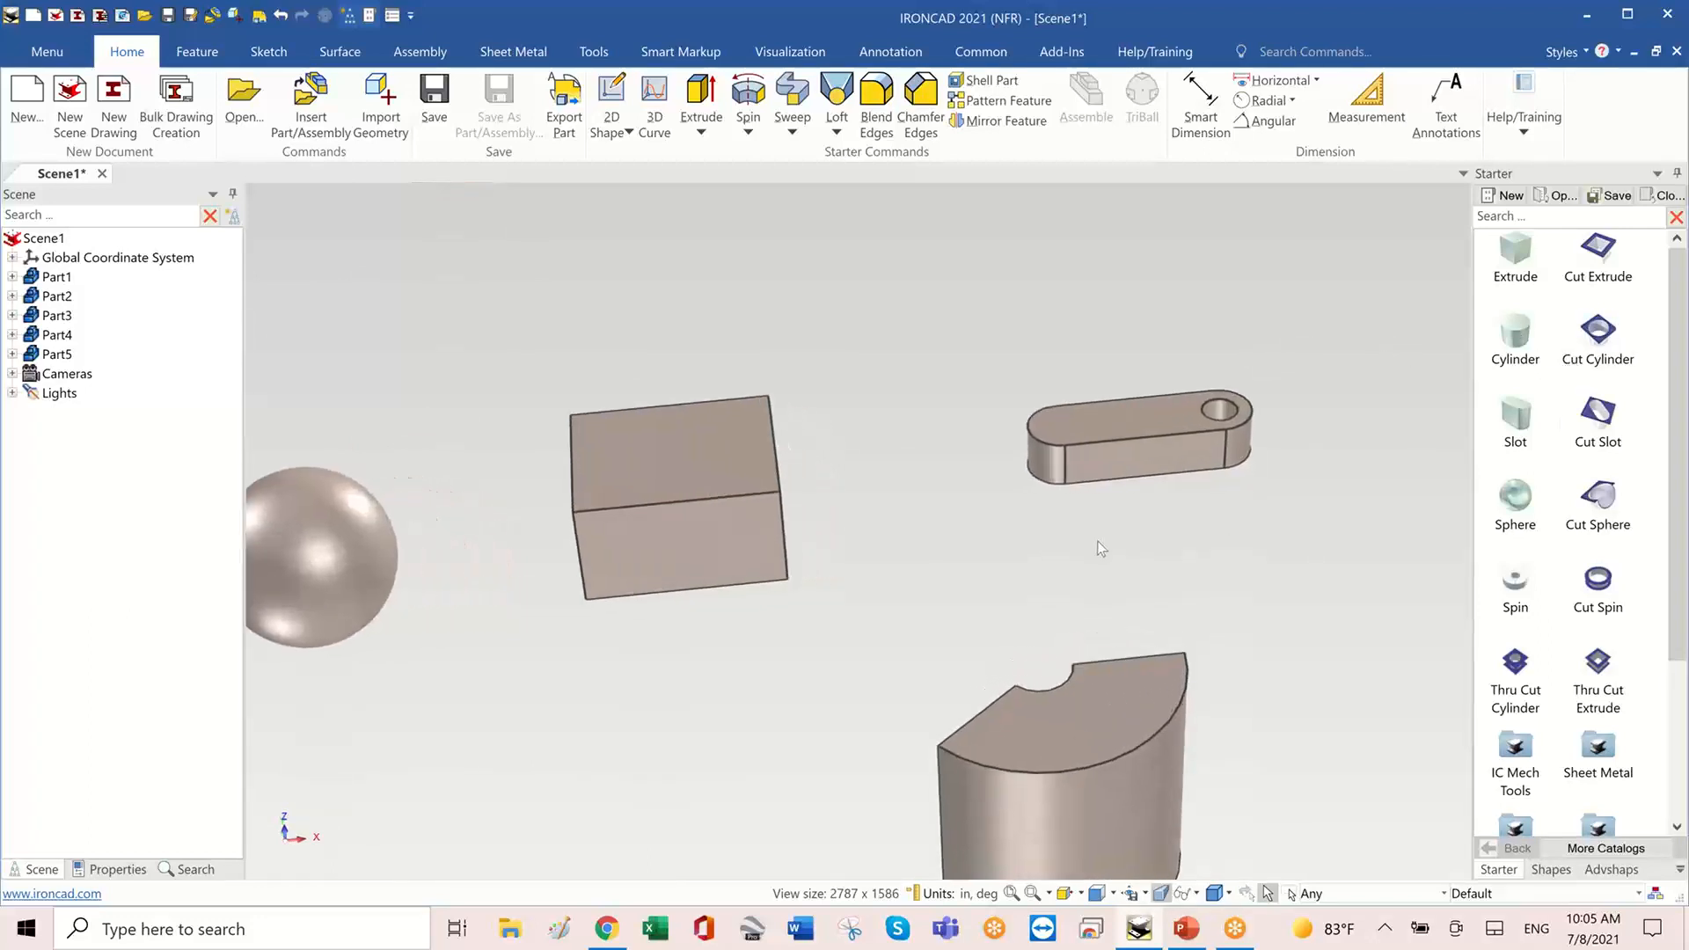
scroll(1099, 544, up, 3)
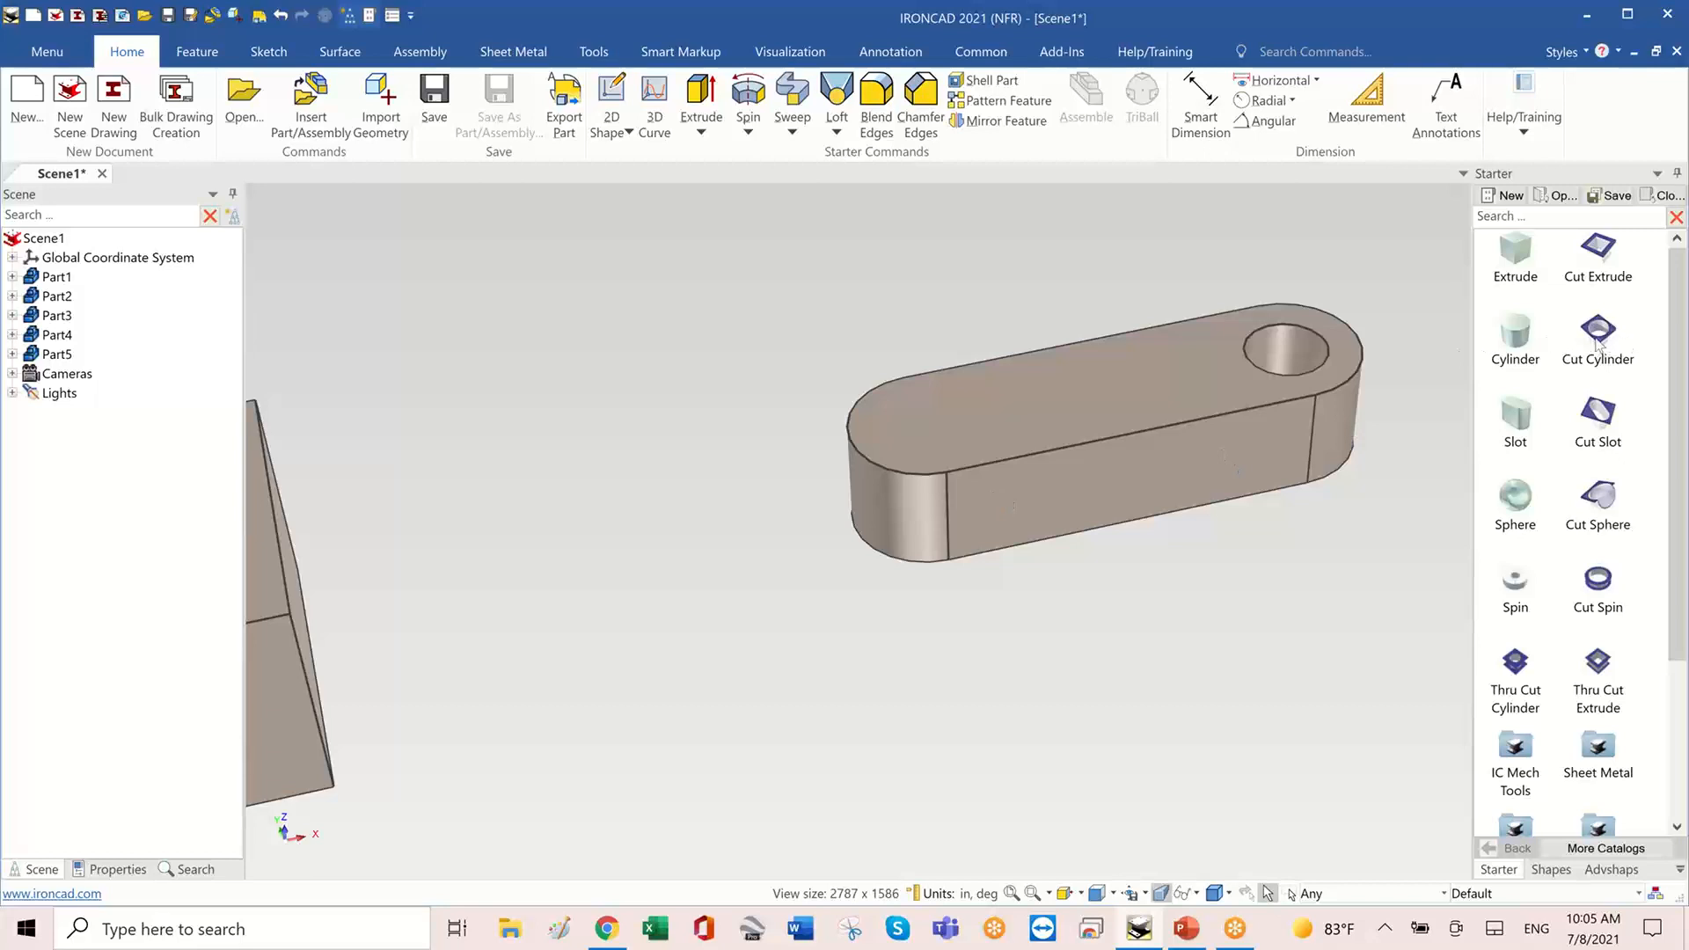
drag(1598, 343, 1258, 464)
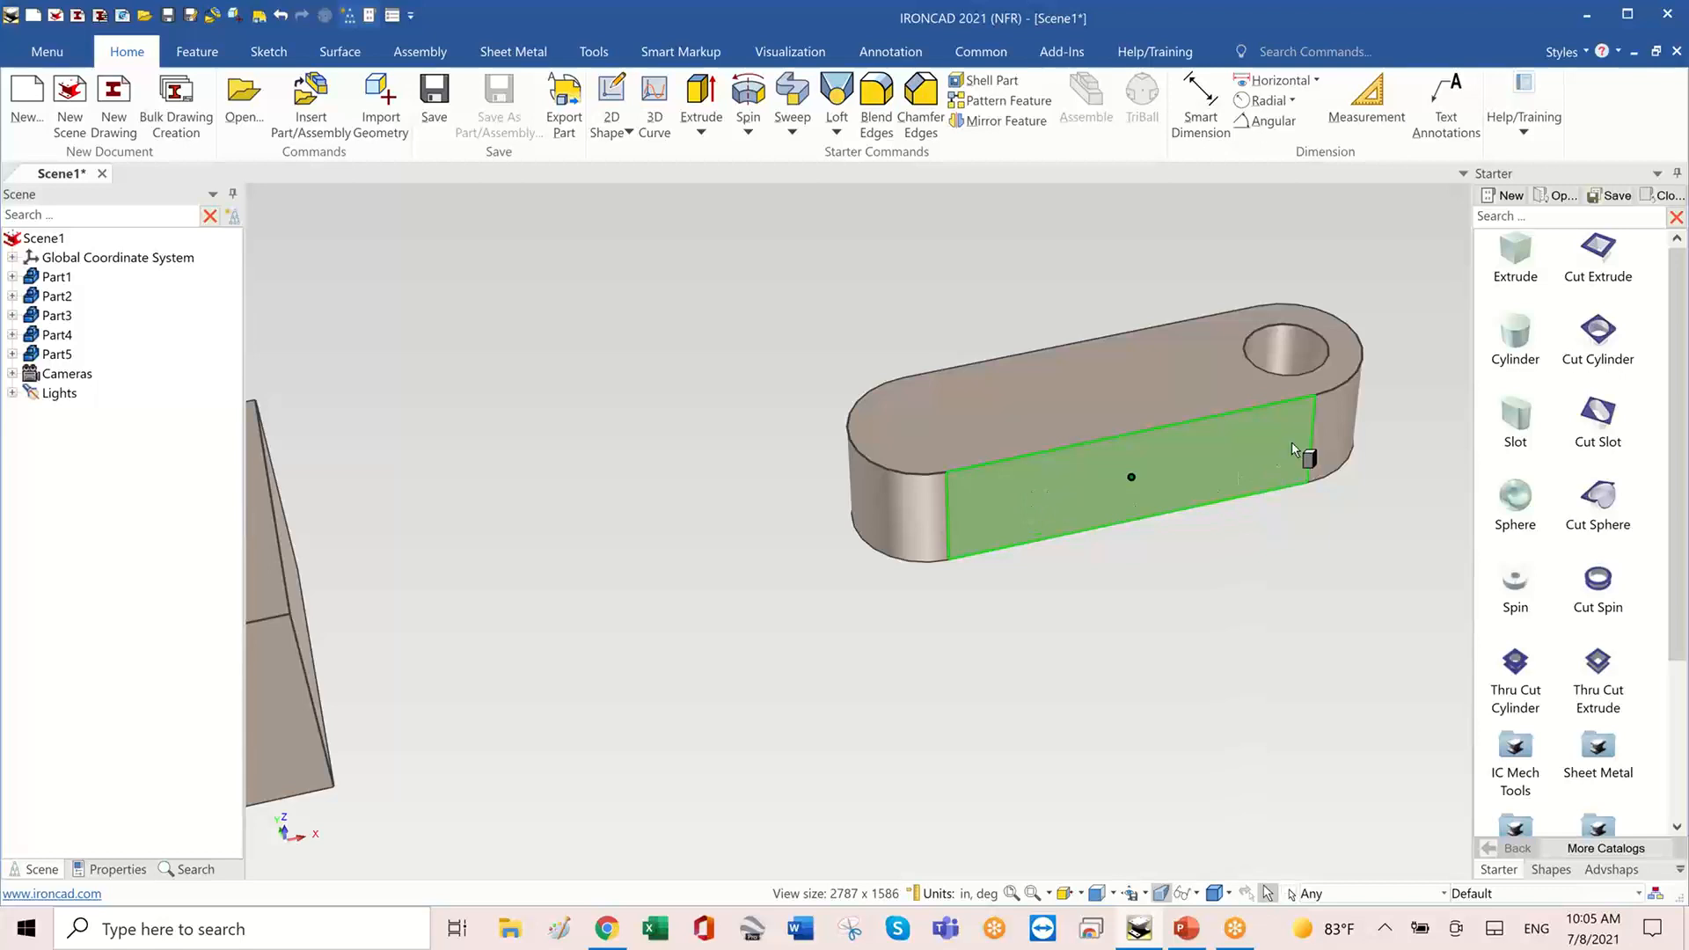
drag(1291, 441, 1153, 380)
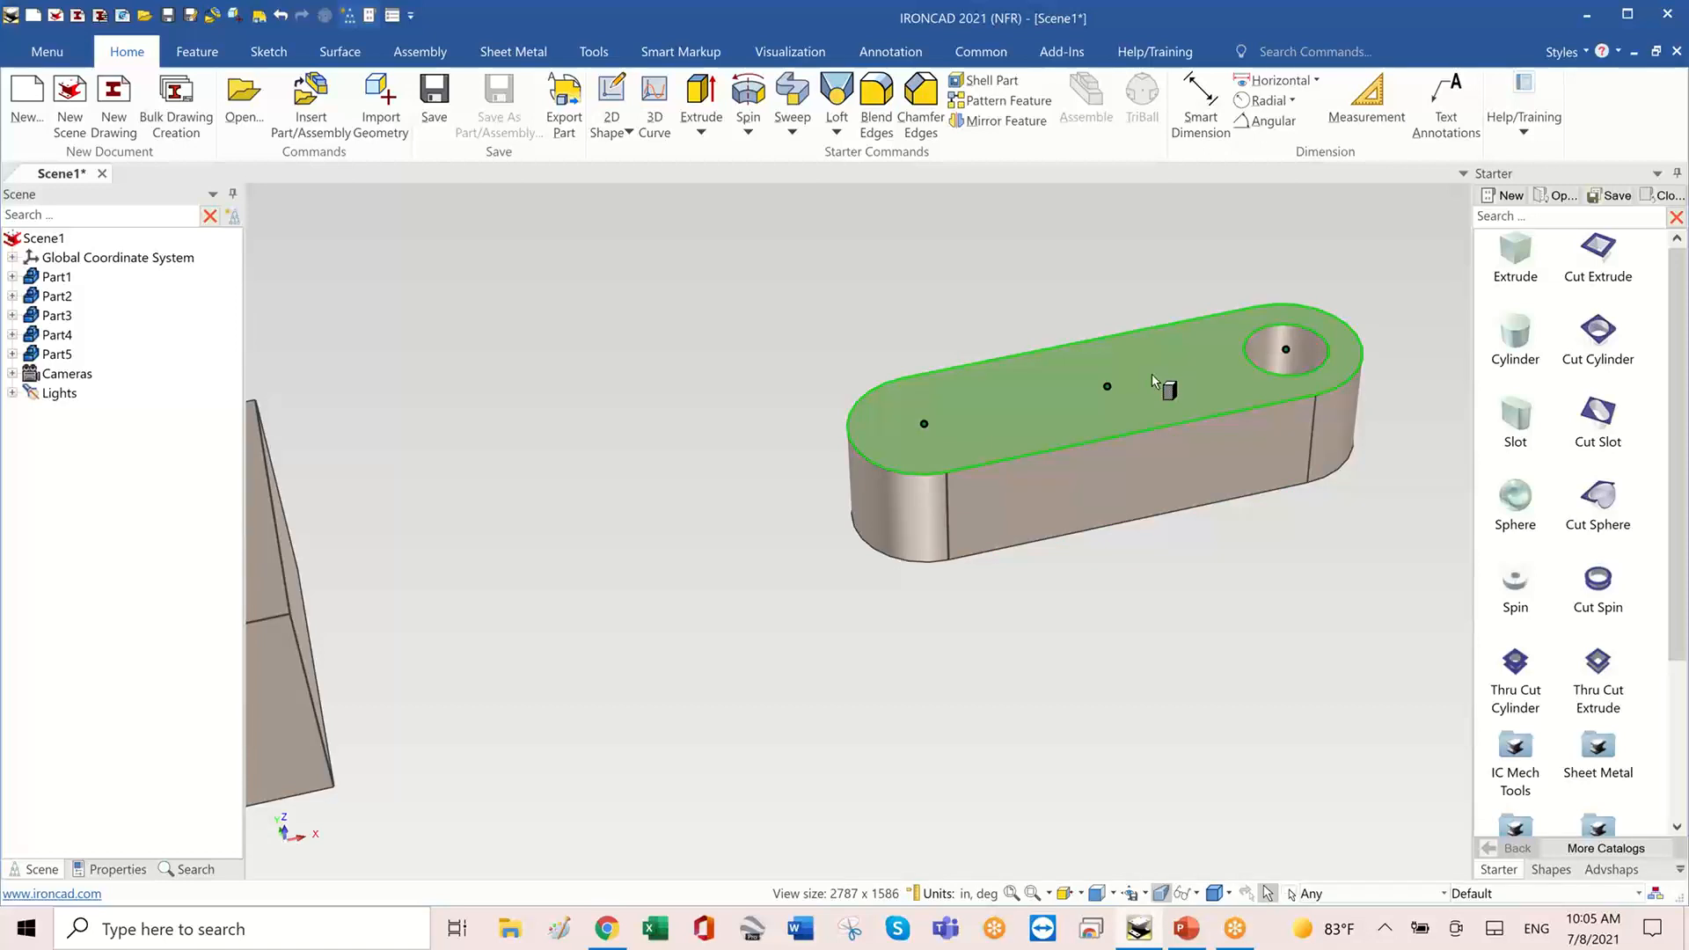
drag(1154, 380, 1107, 388)
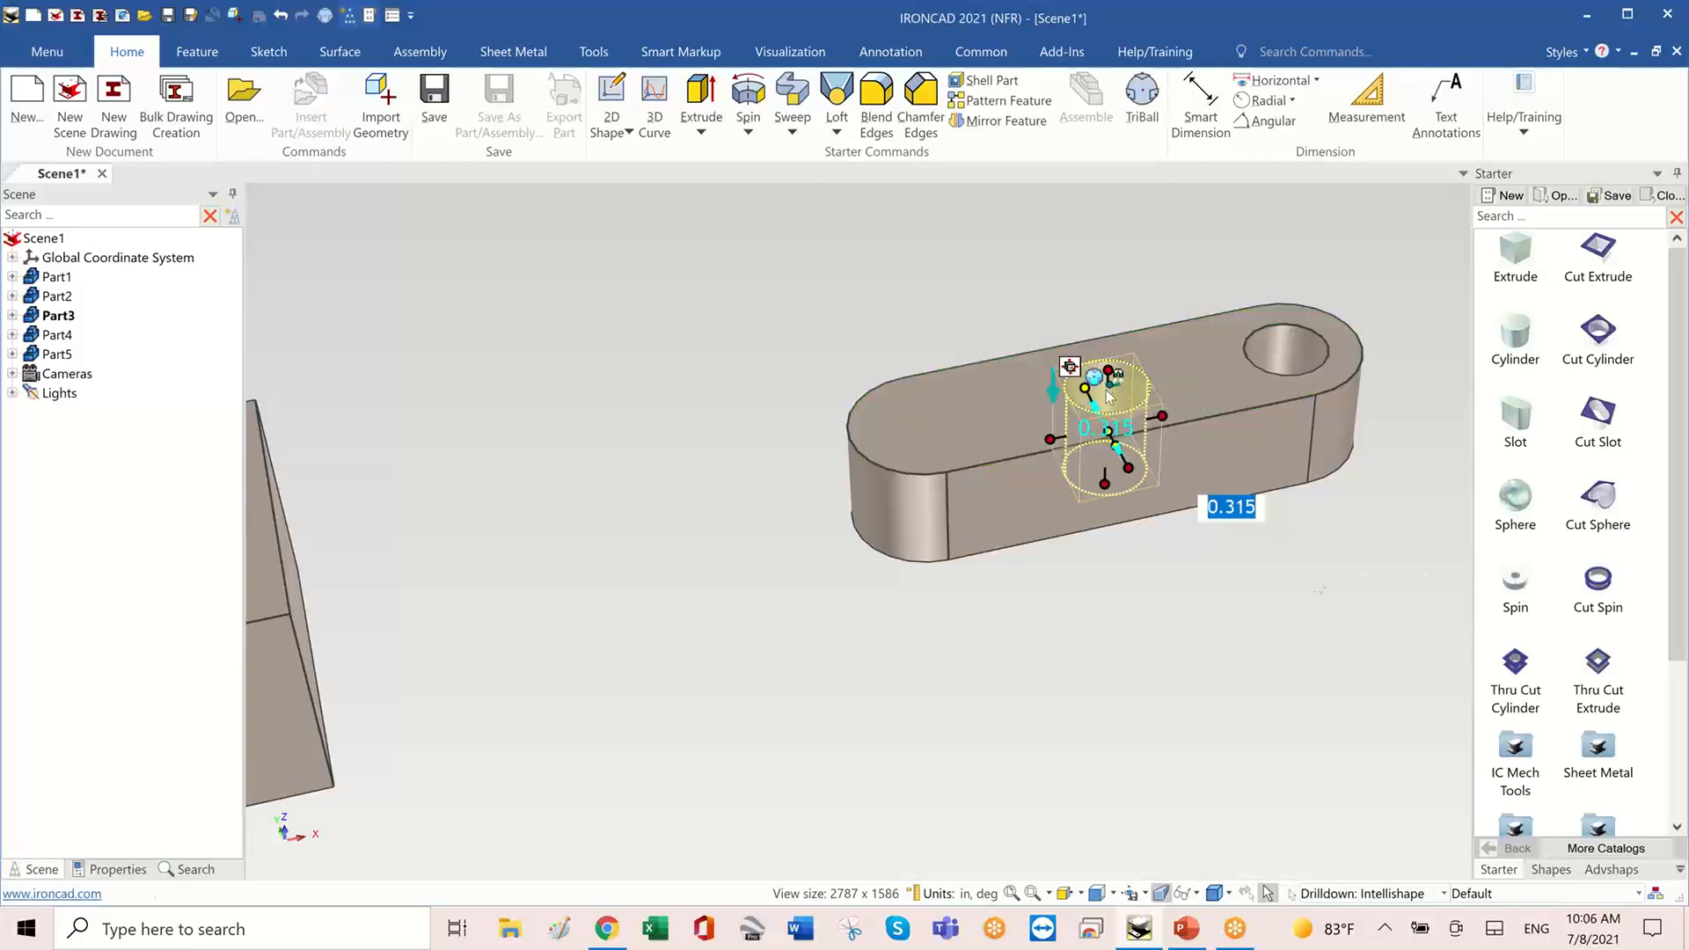
key(Return)
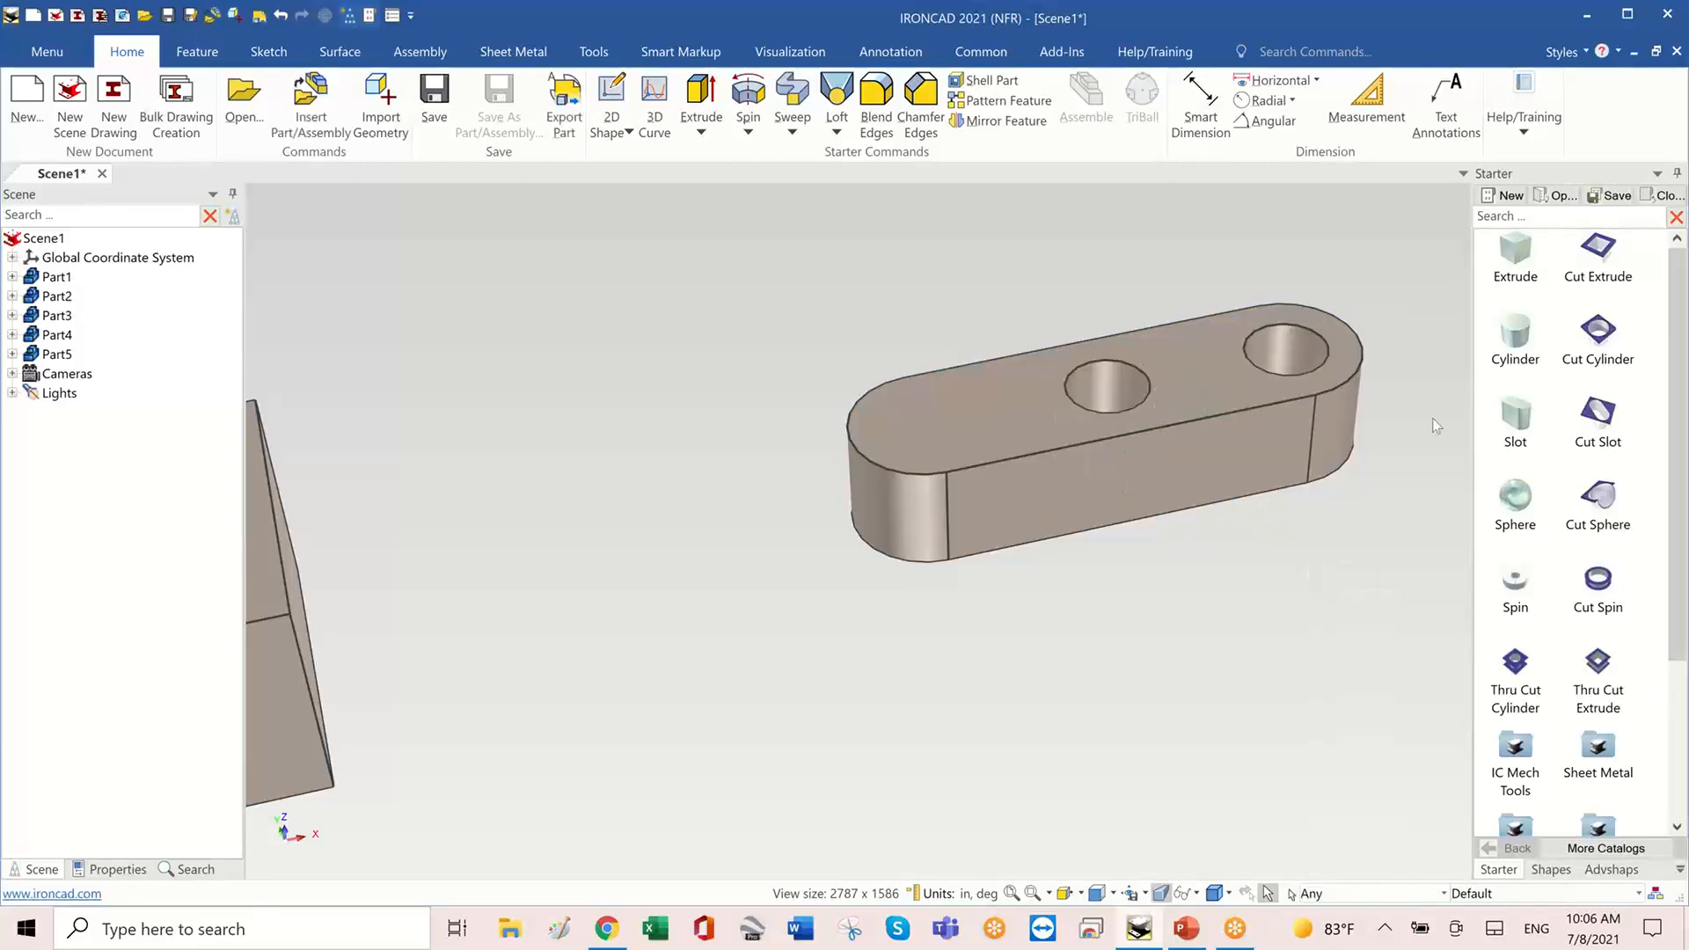
- Add a third Cut Cylinder hole at the centre of the slot part's remaining solid rounded end
drag(1593, 339, 924, 425)
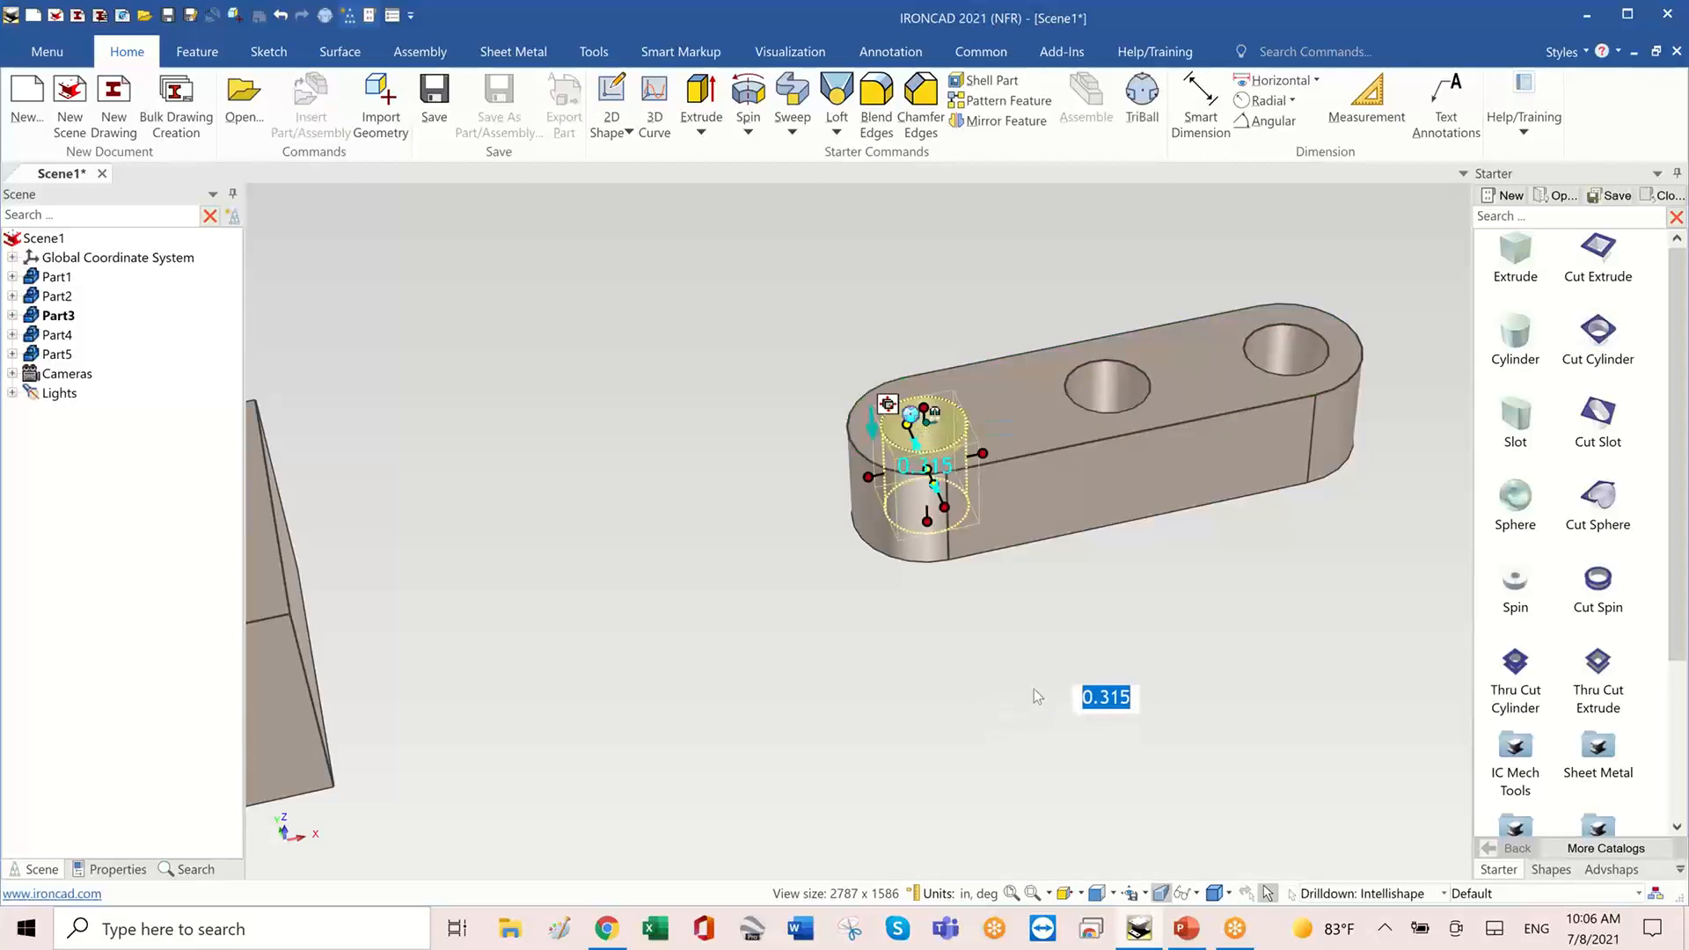
key(Return)
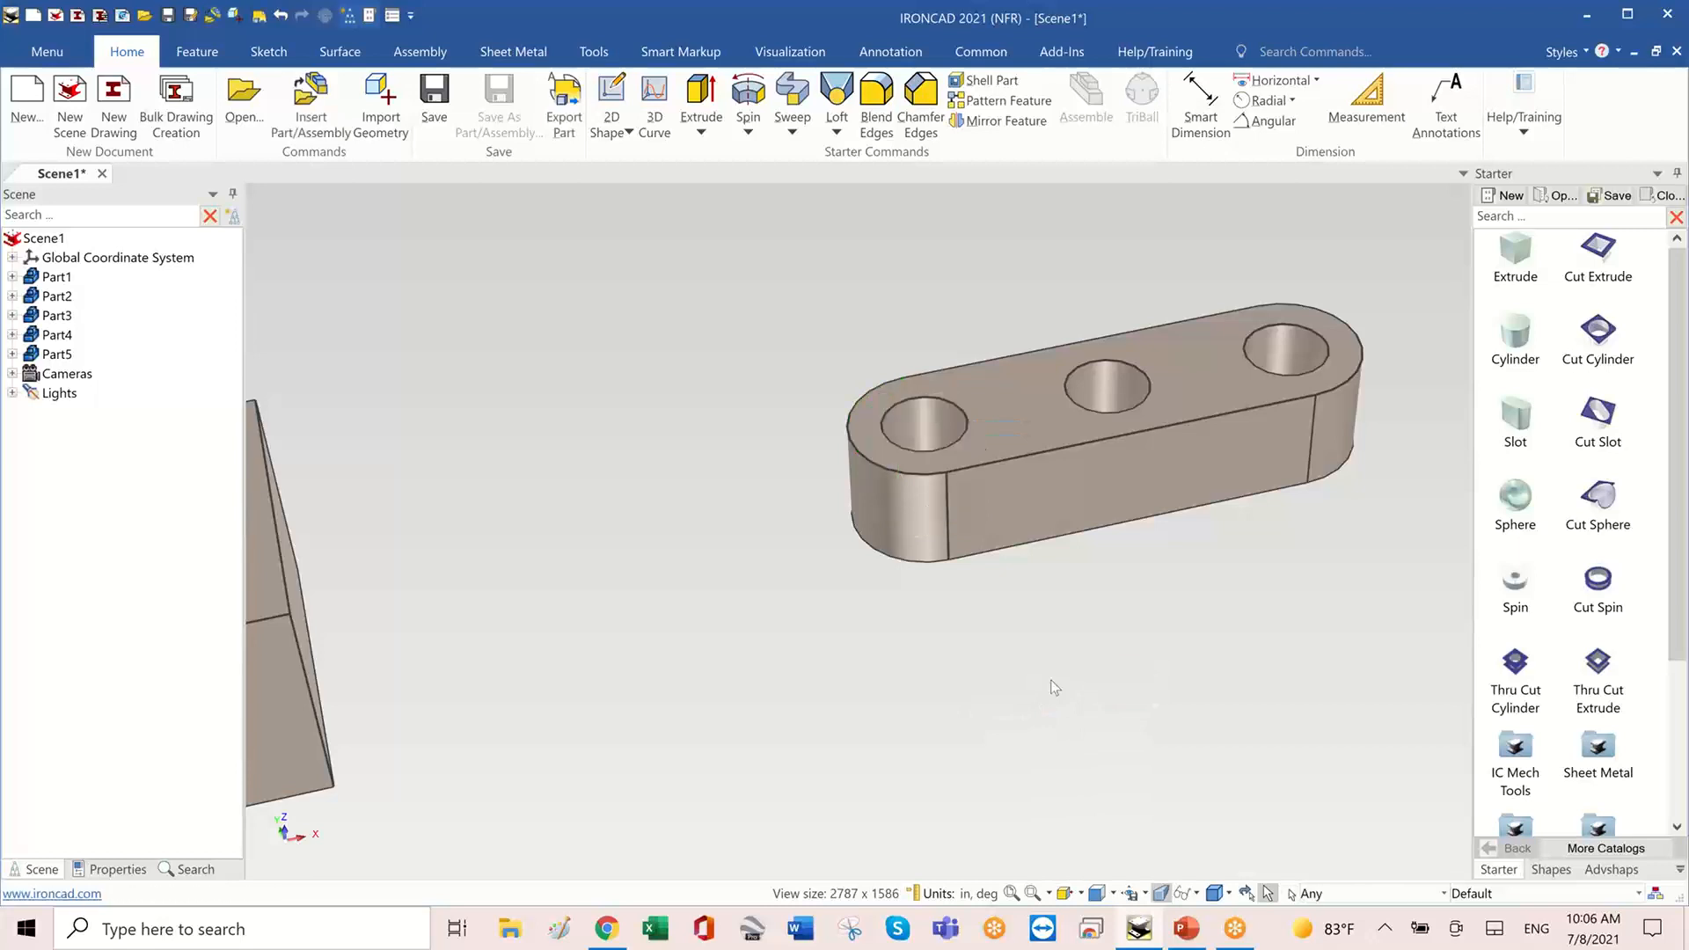
scroll(1190, 628, down, 4)
scroll(959, 550, down, 2)
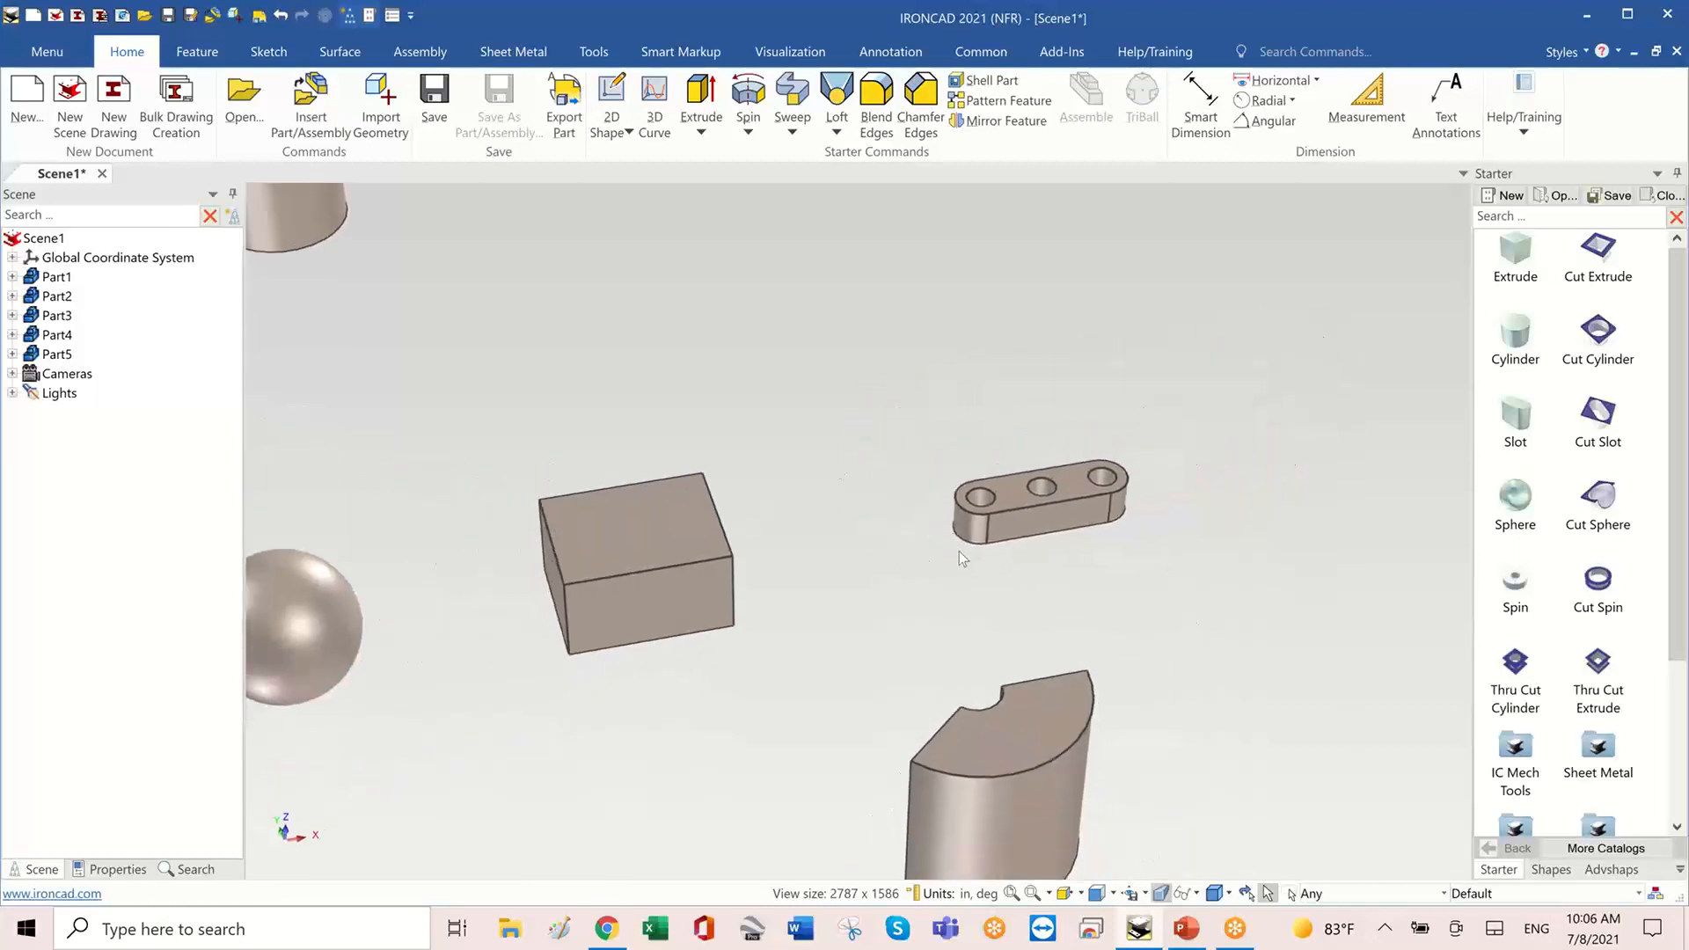
middle_drag(959, 551, 959, 551)
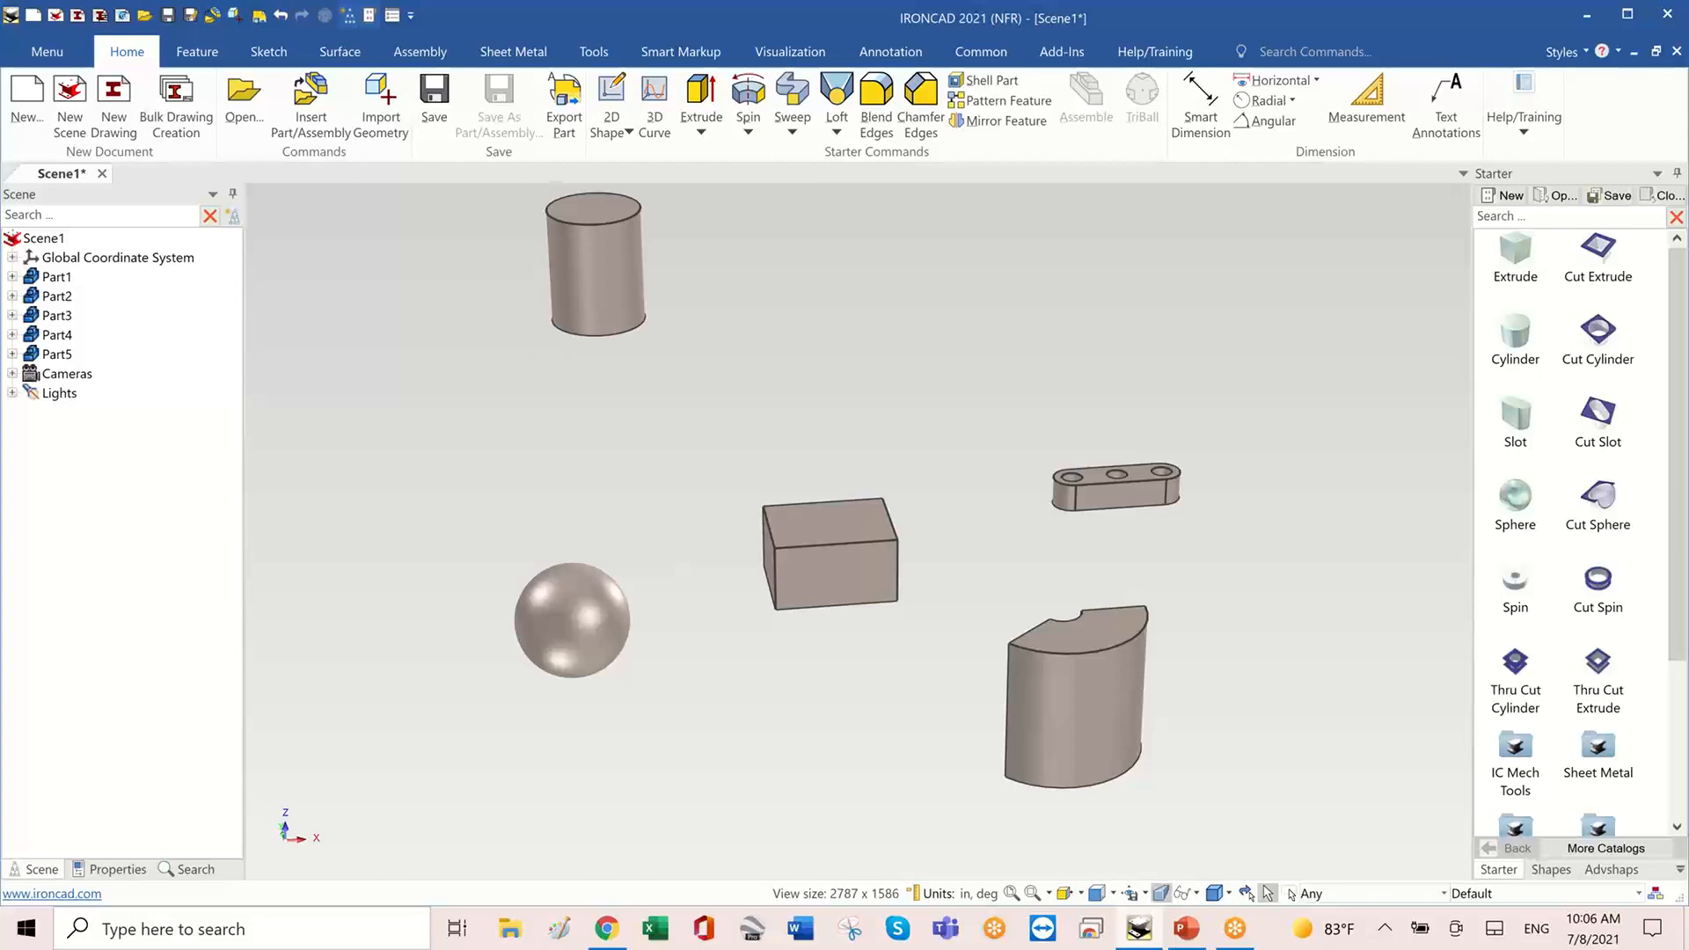
- Switch to the browser and examine the dimensioned drawing of the forked part in the IronCAD Lesson 2 page, and return to IRONCAD
drag(789, 0, 813, 127)
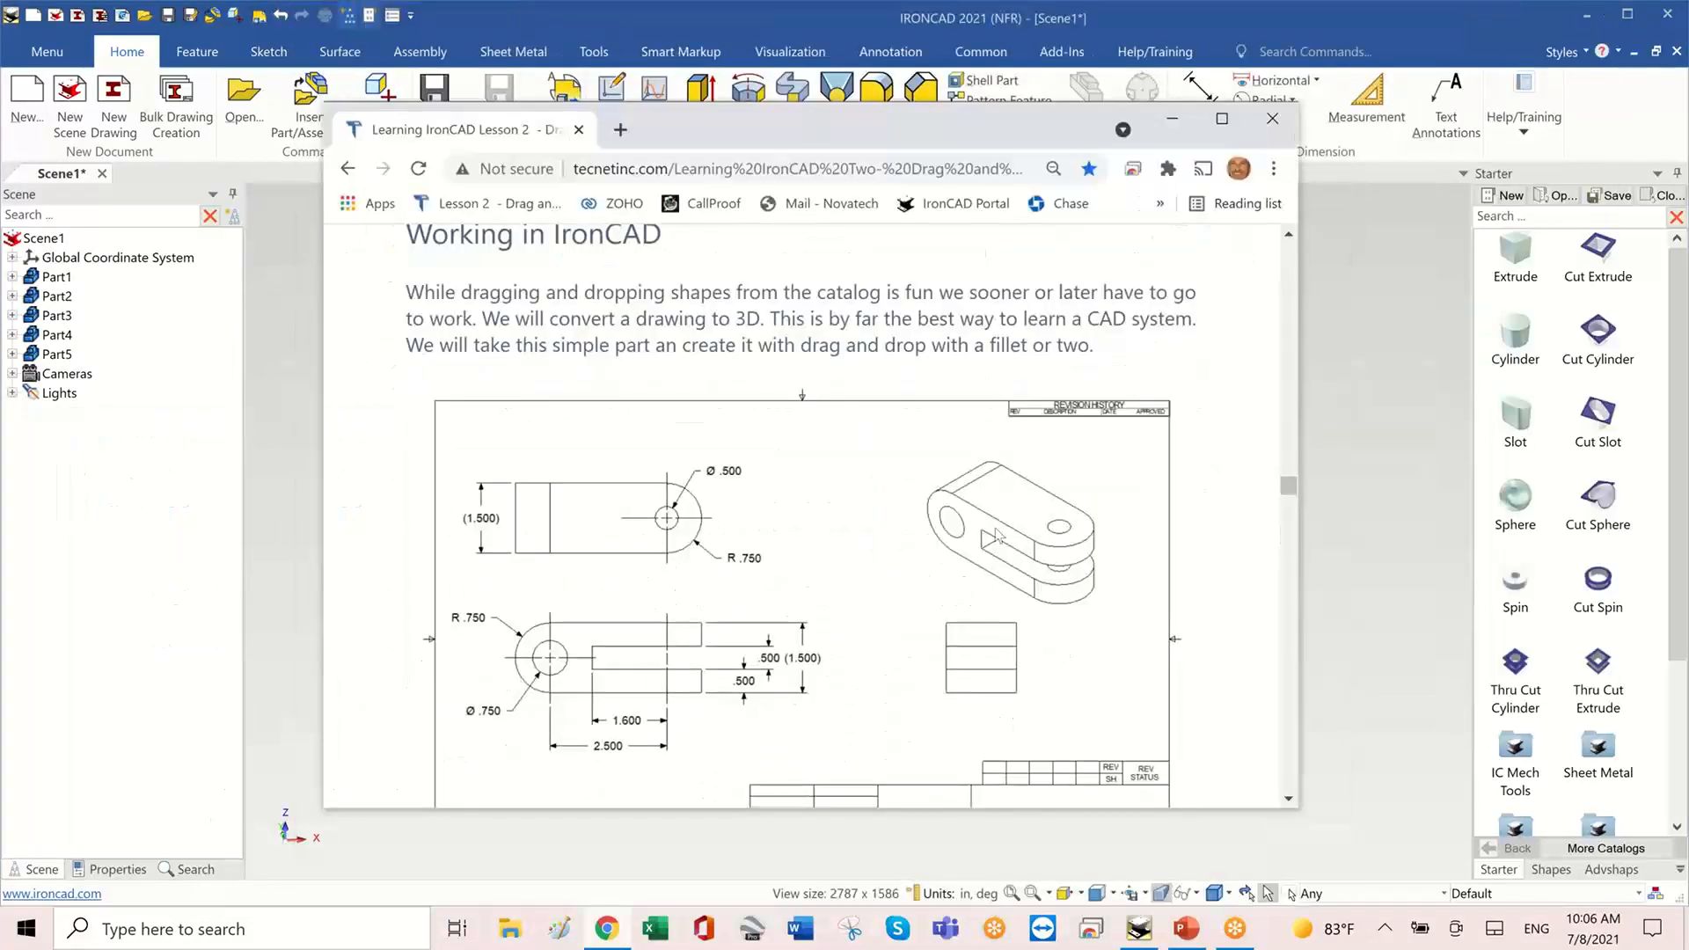
scroll(996, 535, down, 1)
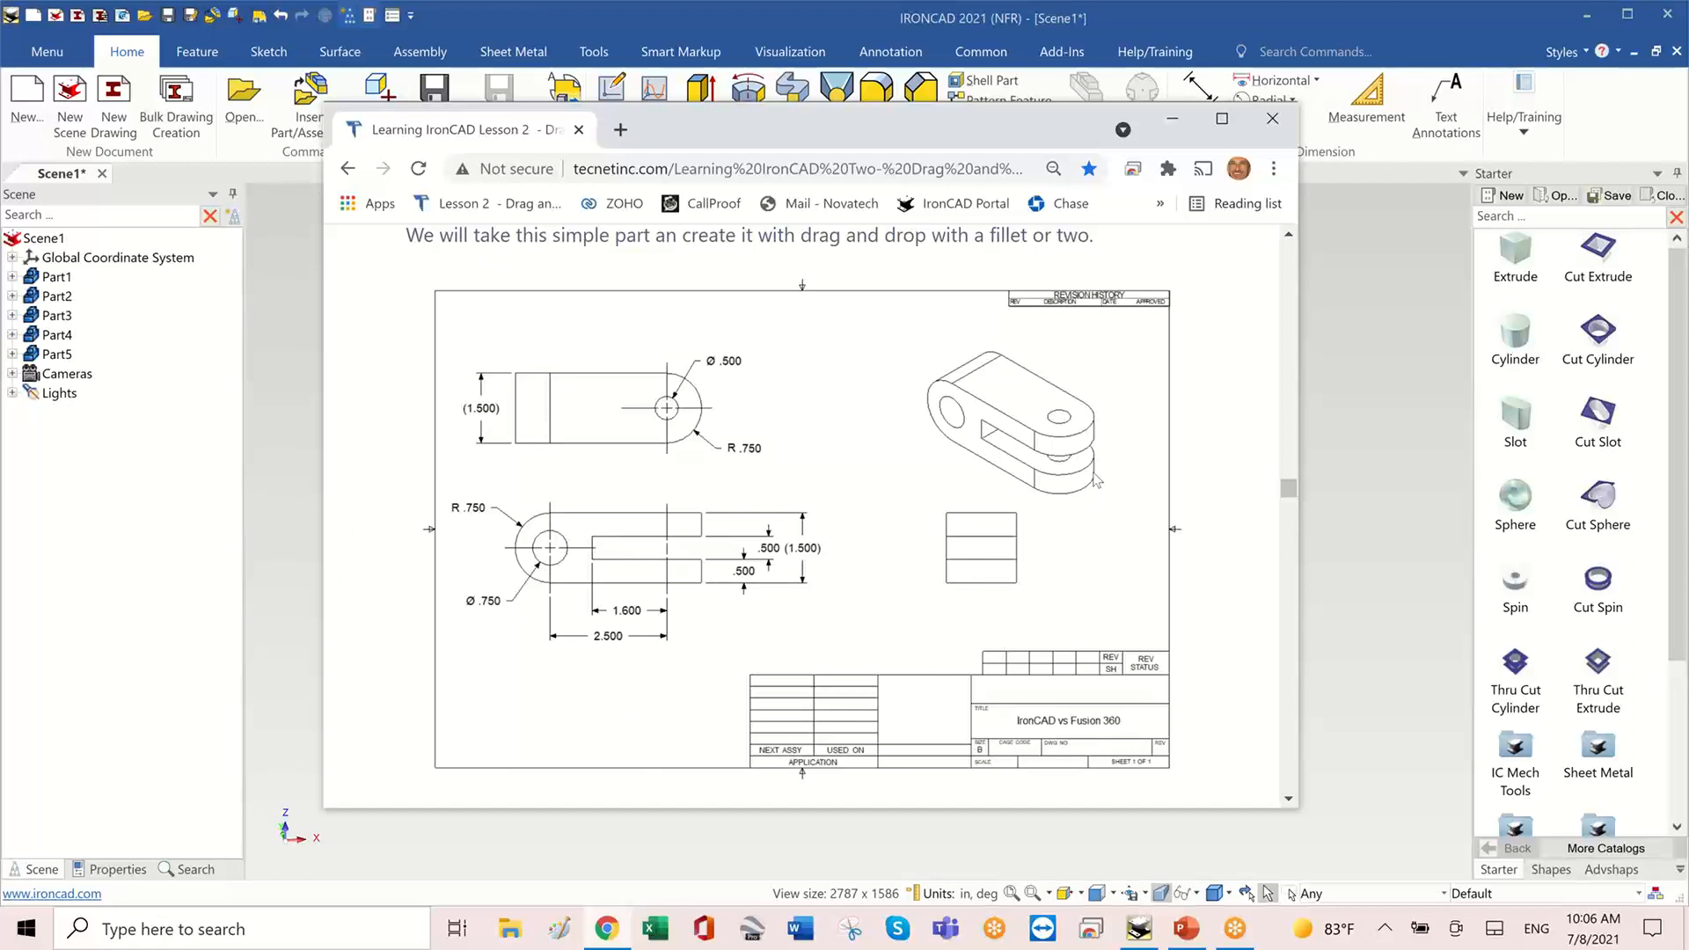
click(871, 77)
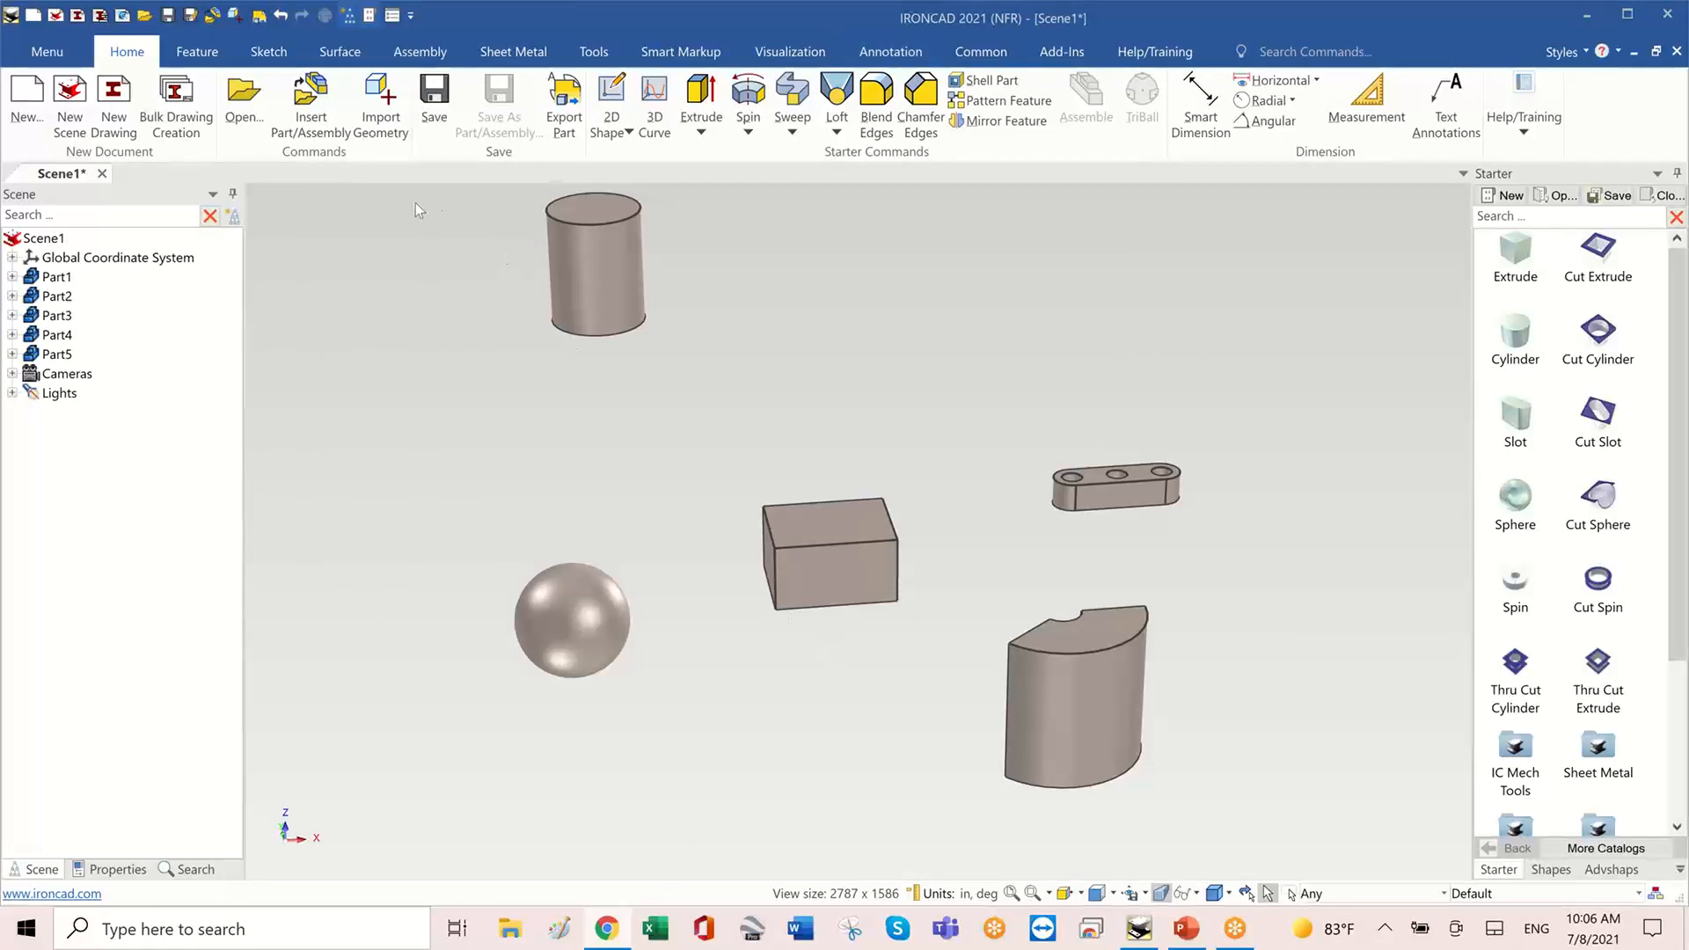
- Delete the block, slot, sphere and wedge-shaped spin parts from the scene
drag(416, 203, 1304, 814)
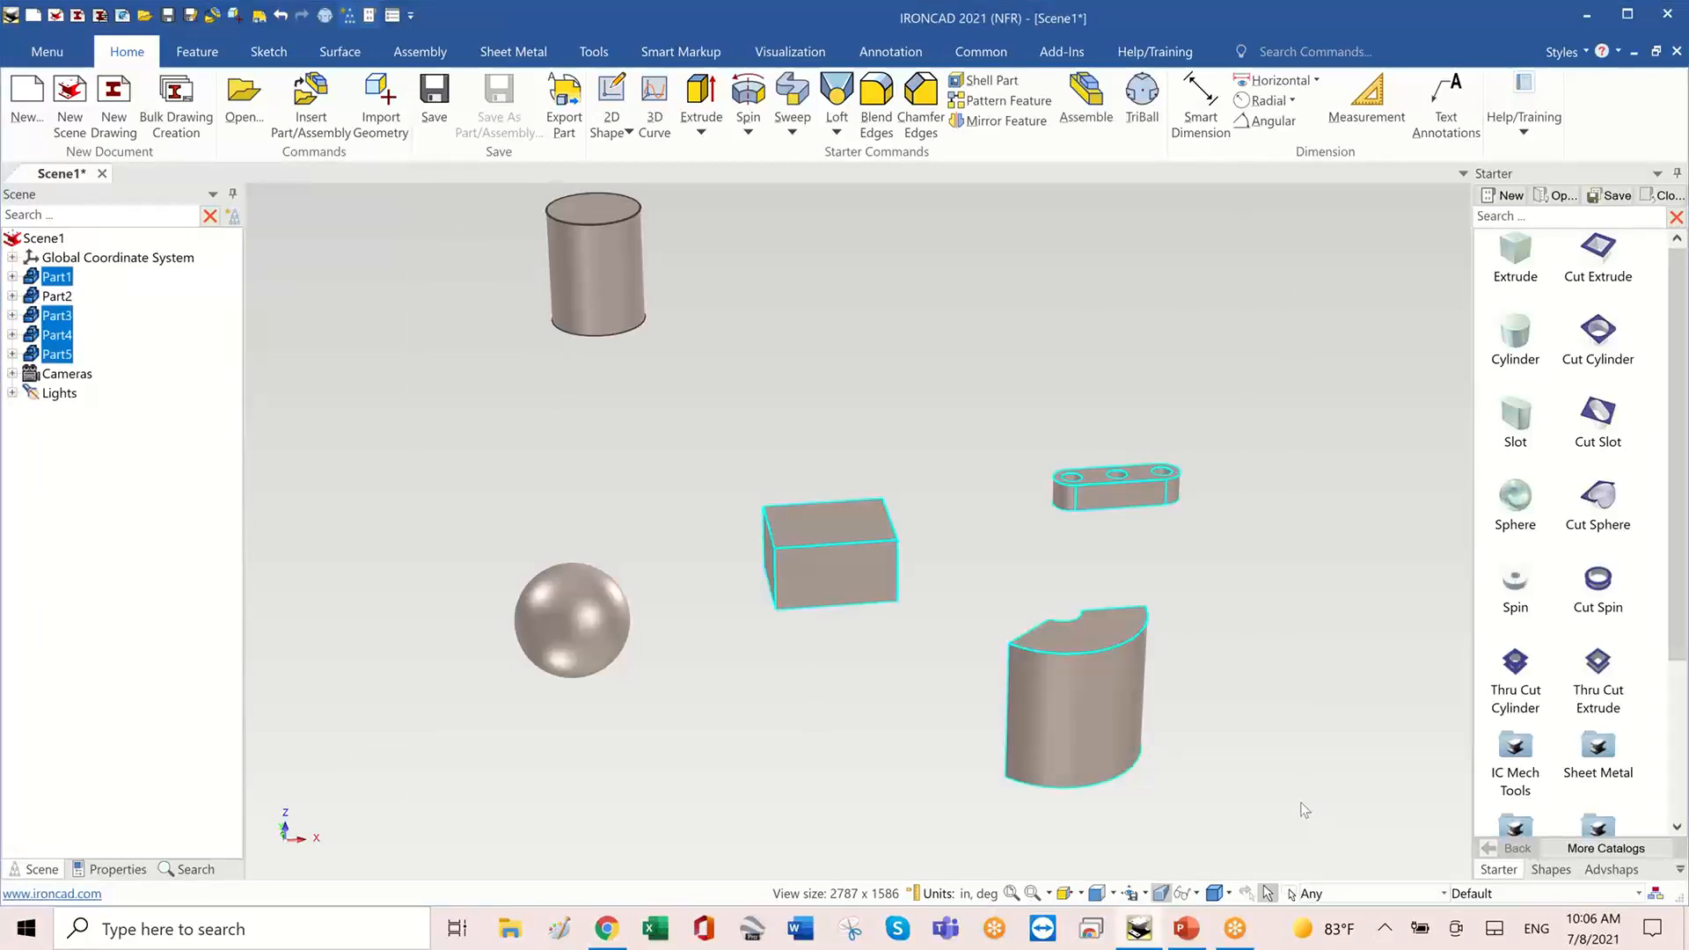
key(Delete)
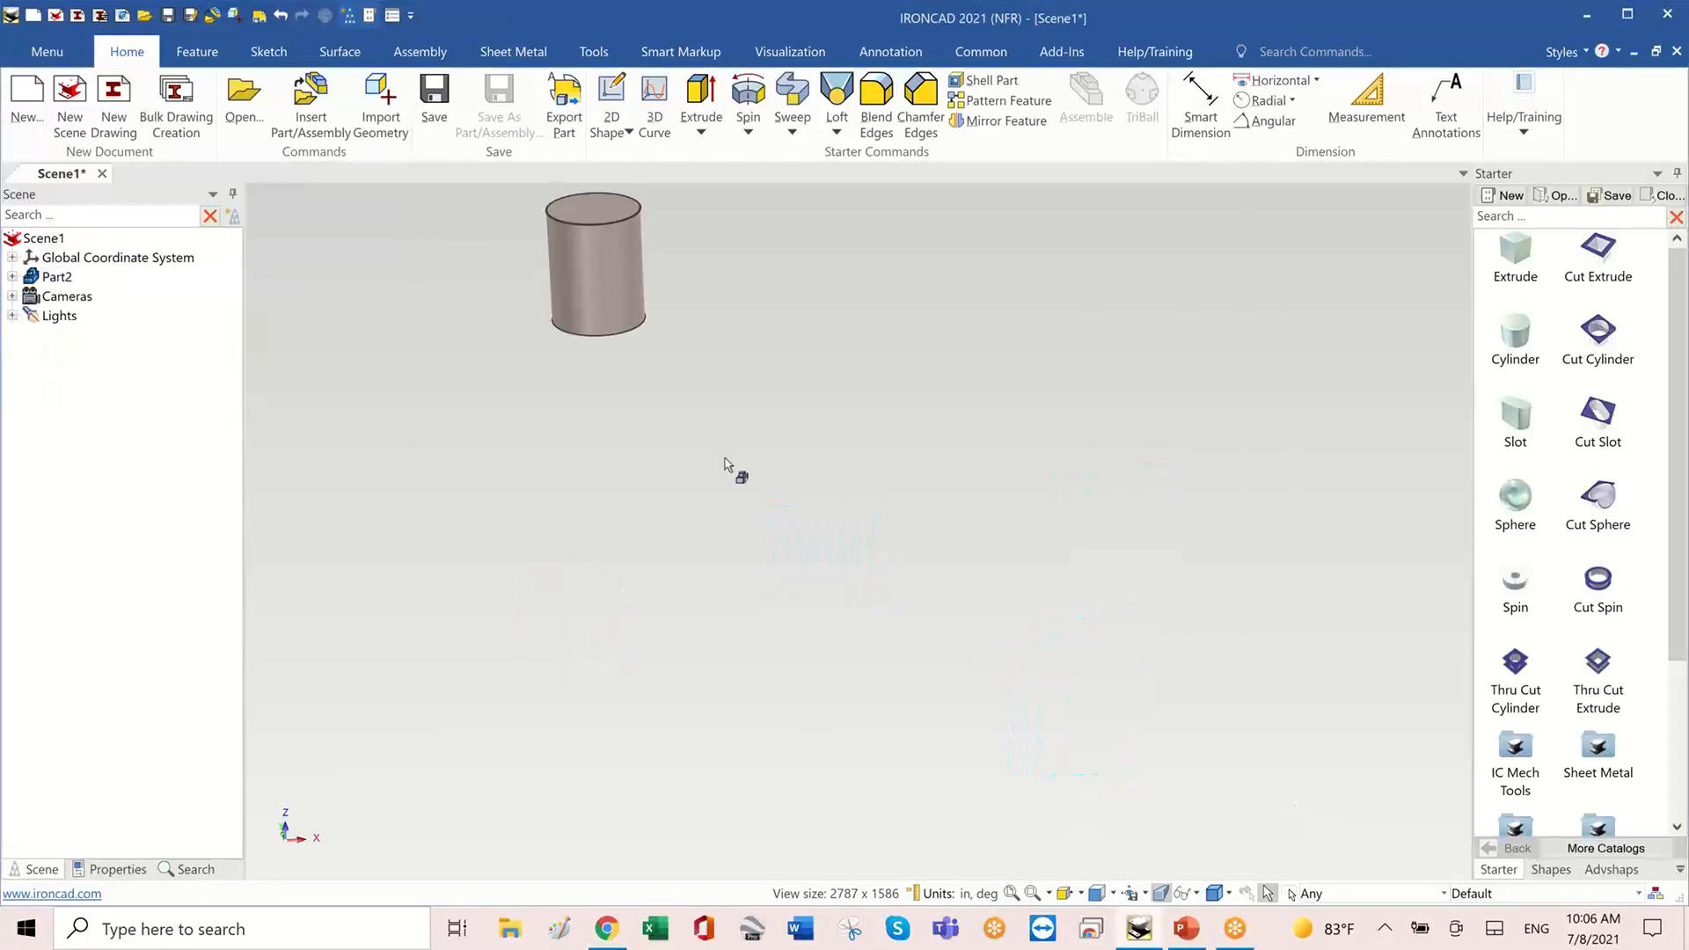
- Delete the remaining cylinder and place a catalog Extrude block near the centre of the empty scene
drag(483, 192, 868, 454)
key(Delete)
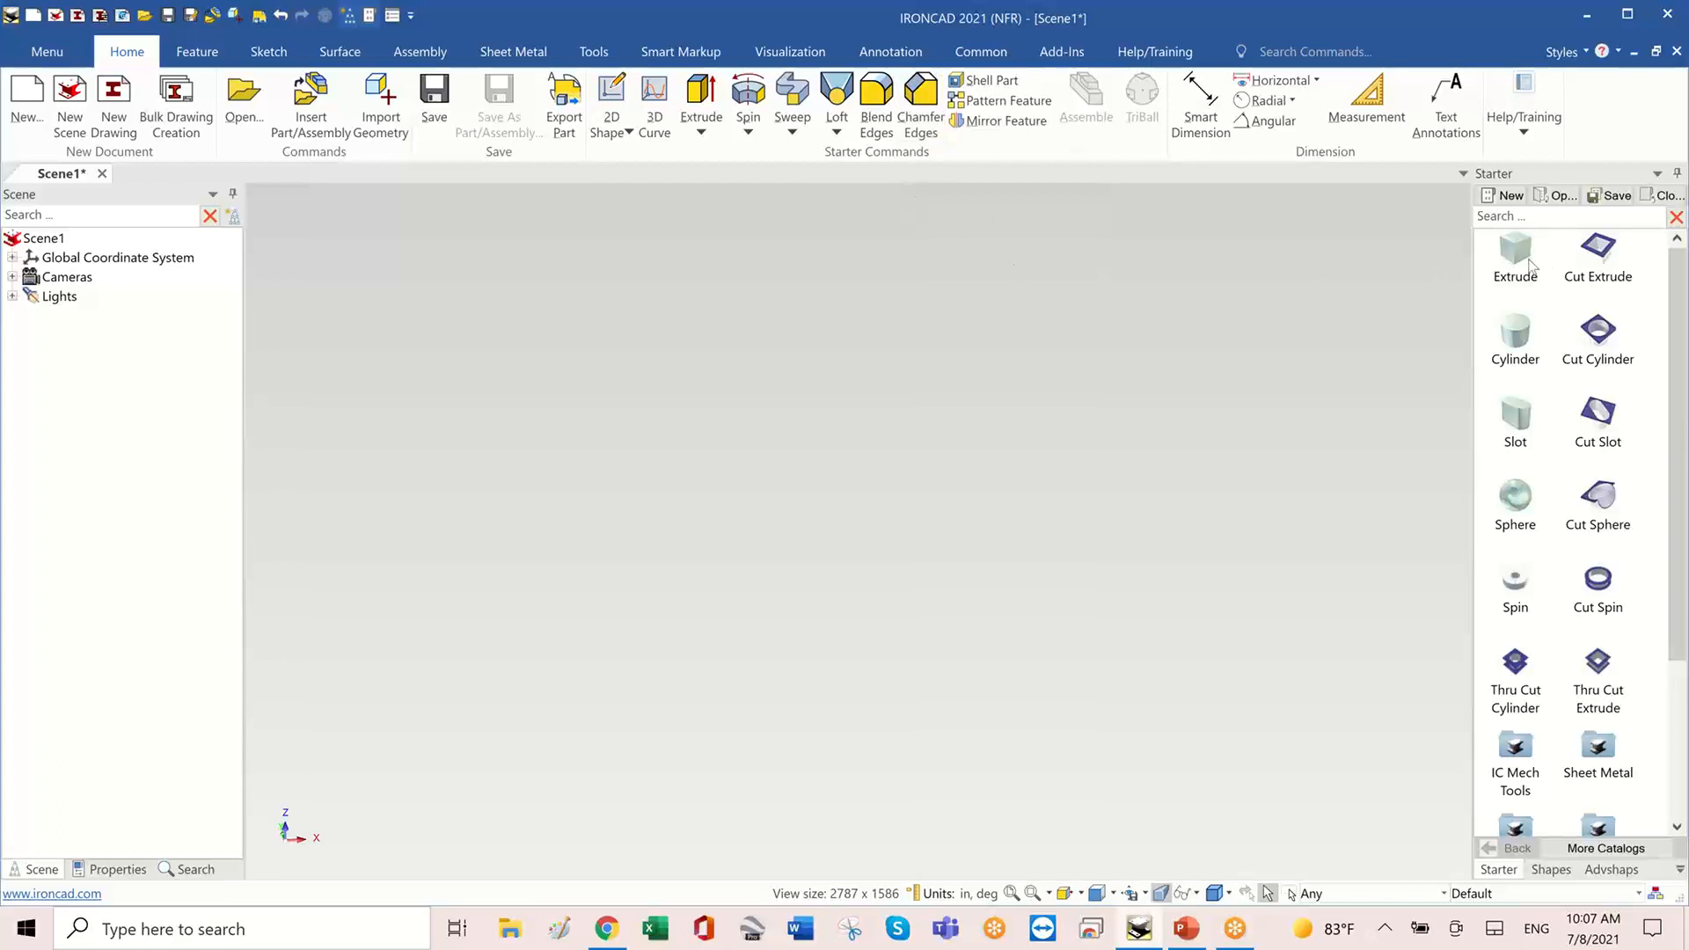
drag(1515, 255, 933, 508)
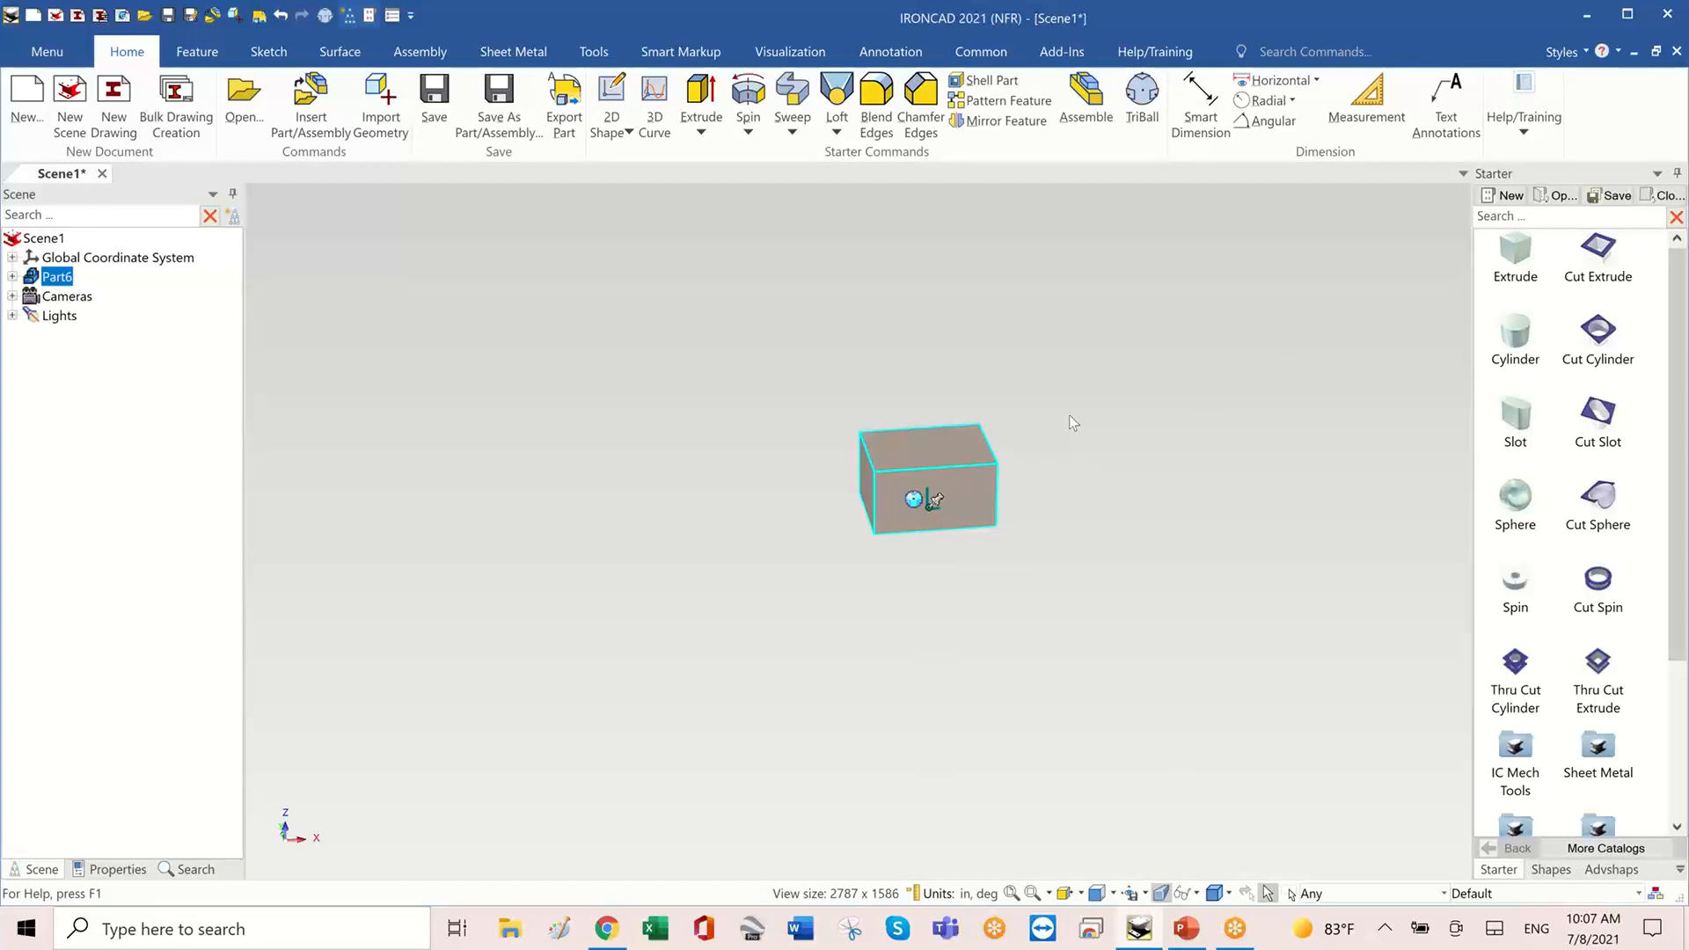
middle_drag(1105, 394, 1132, 421)
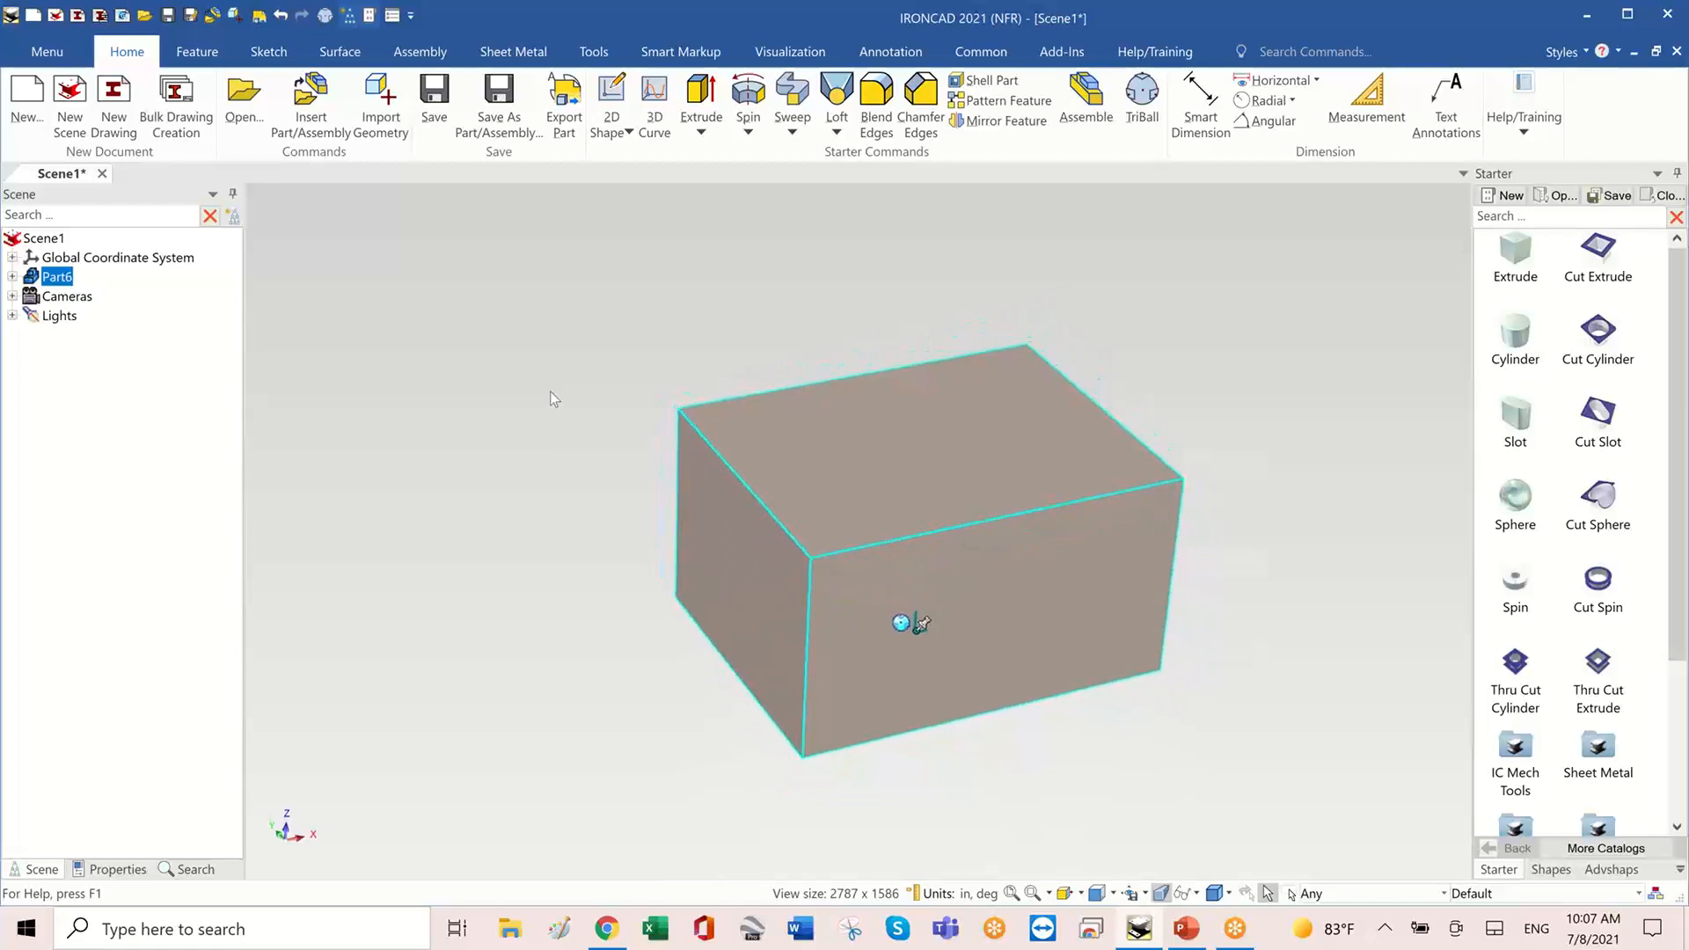
- Set the block's length to 4 in at its end face
click(746, 578)
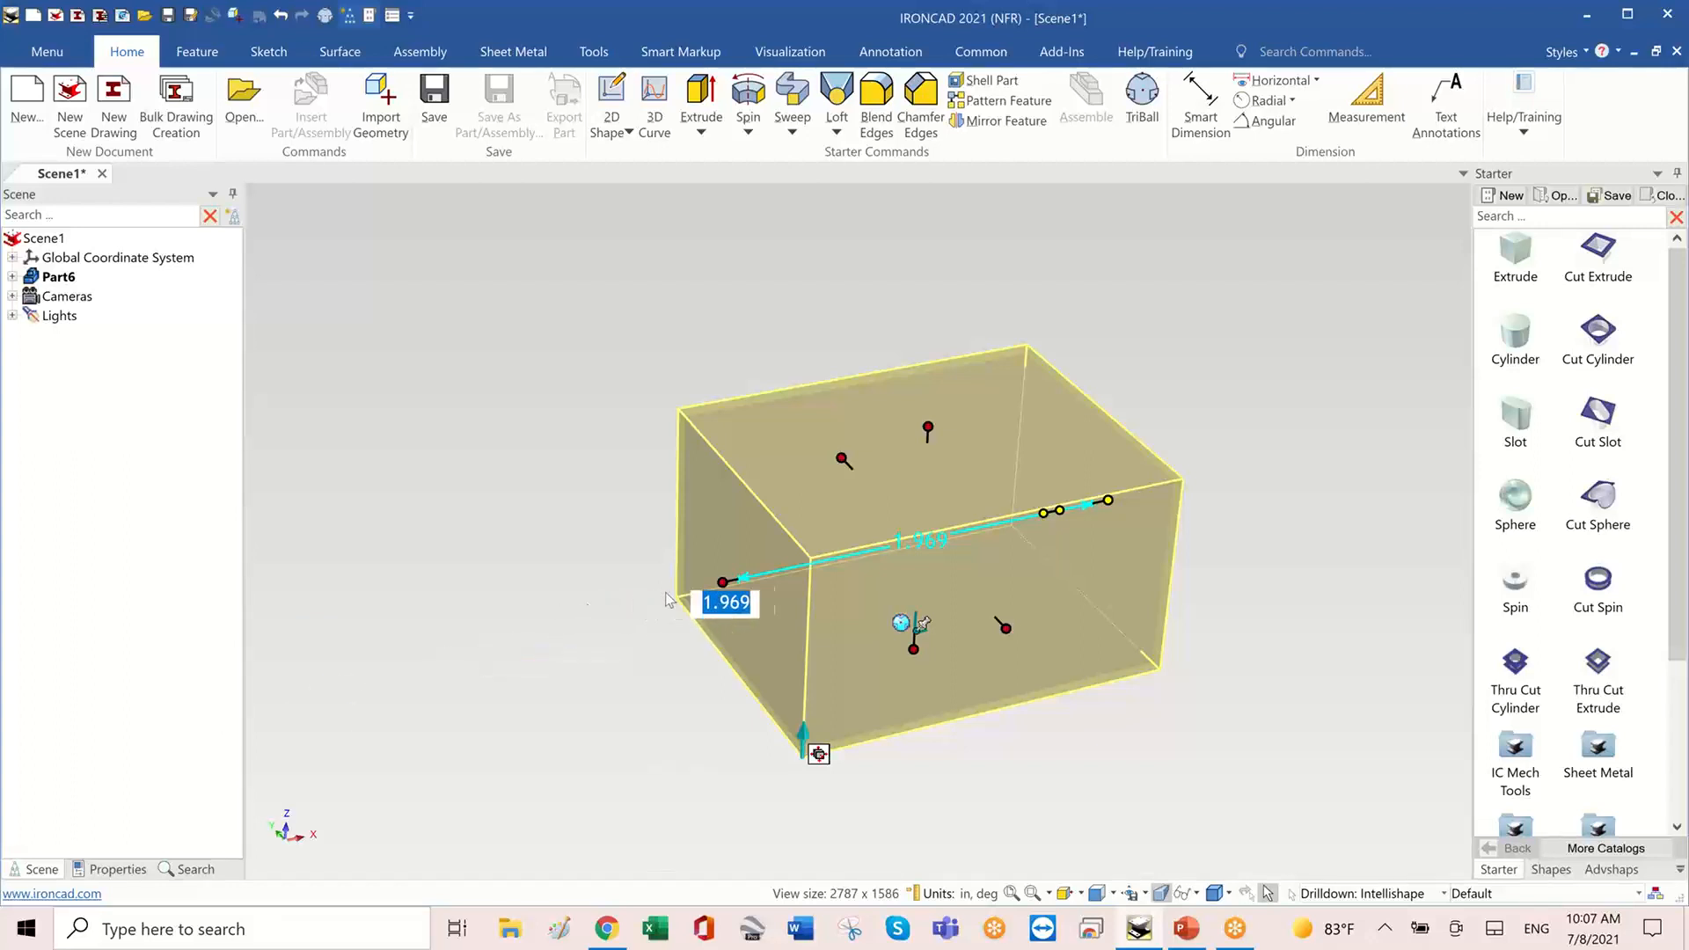
drag(725, 580, 586, 588)
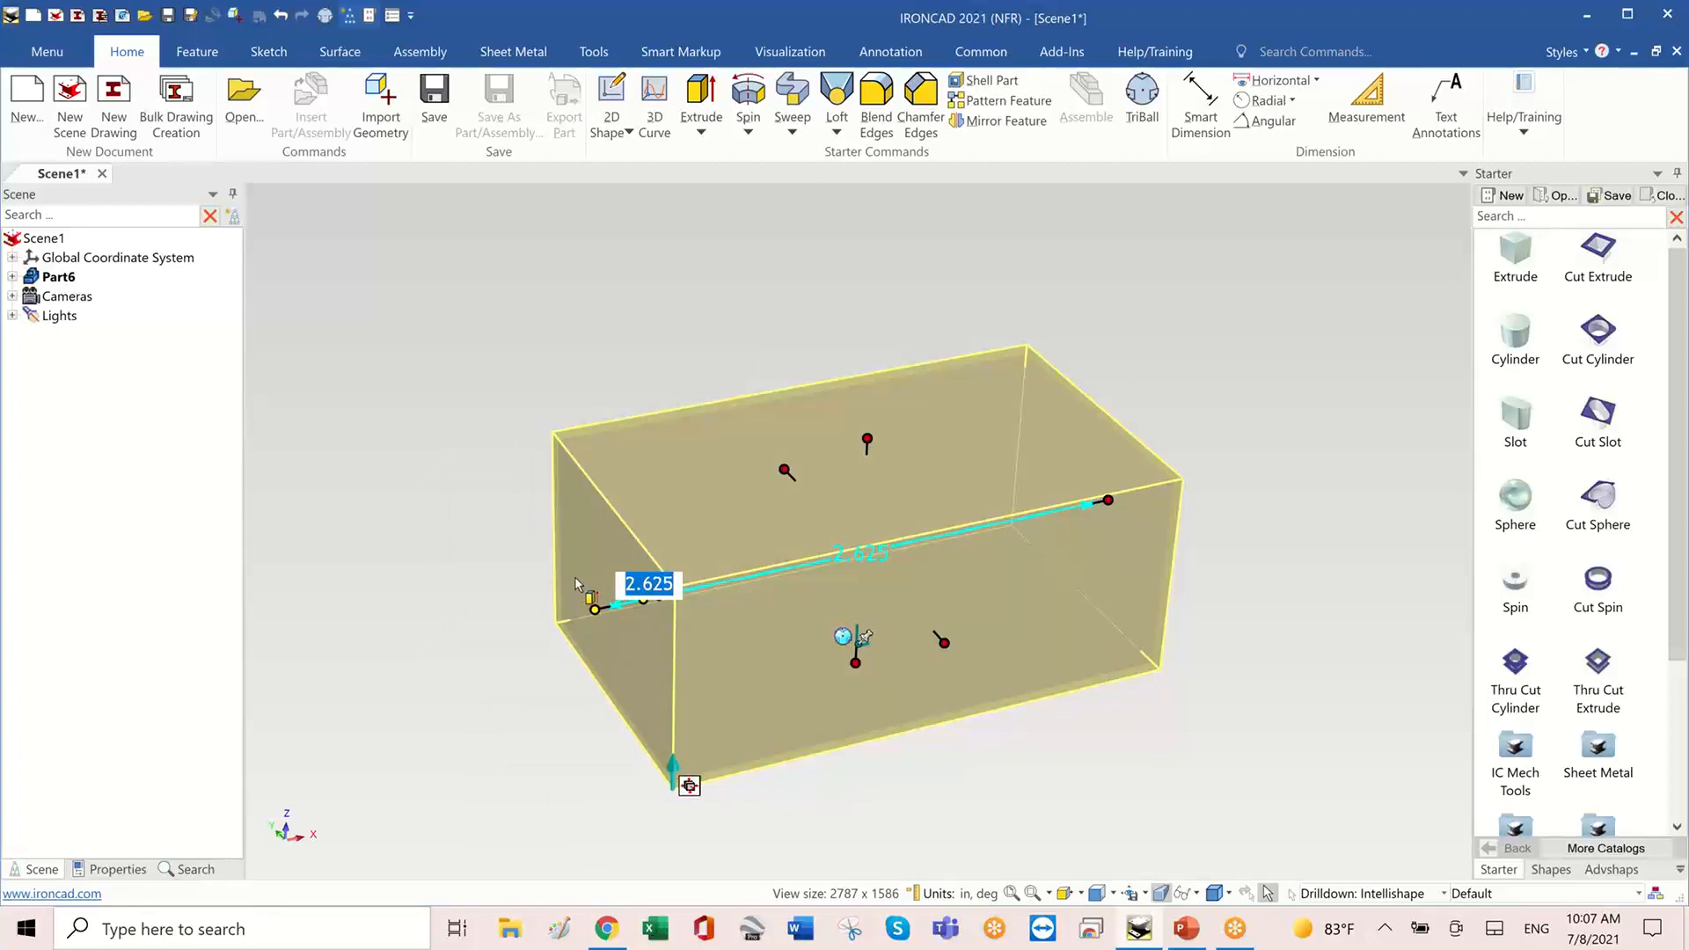
text(4)
key(Return)
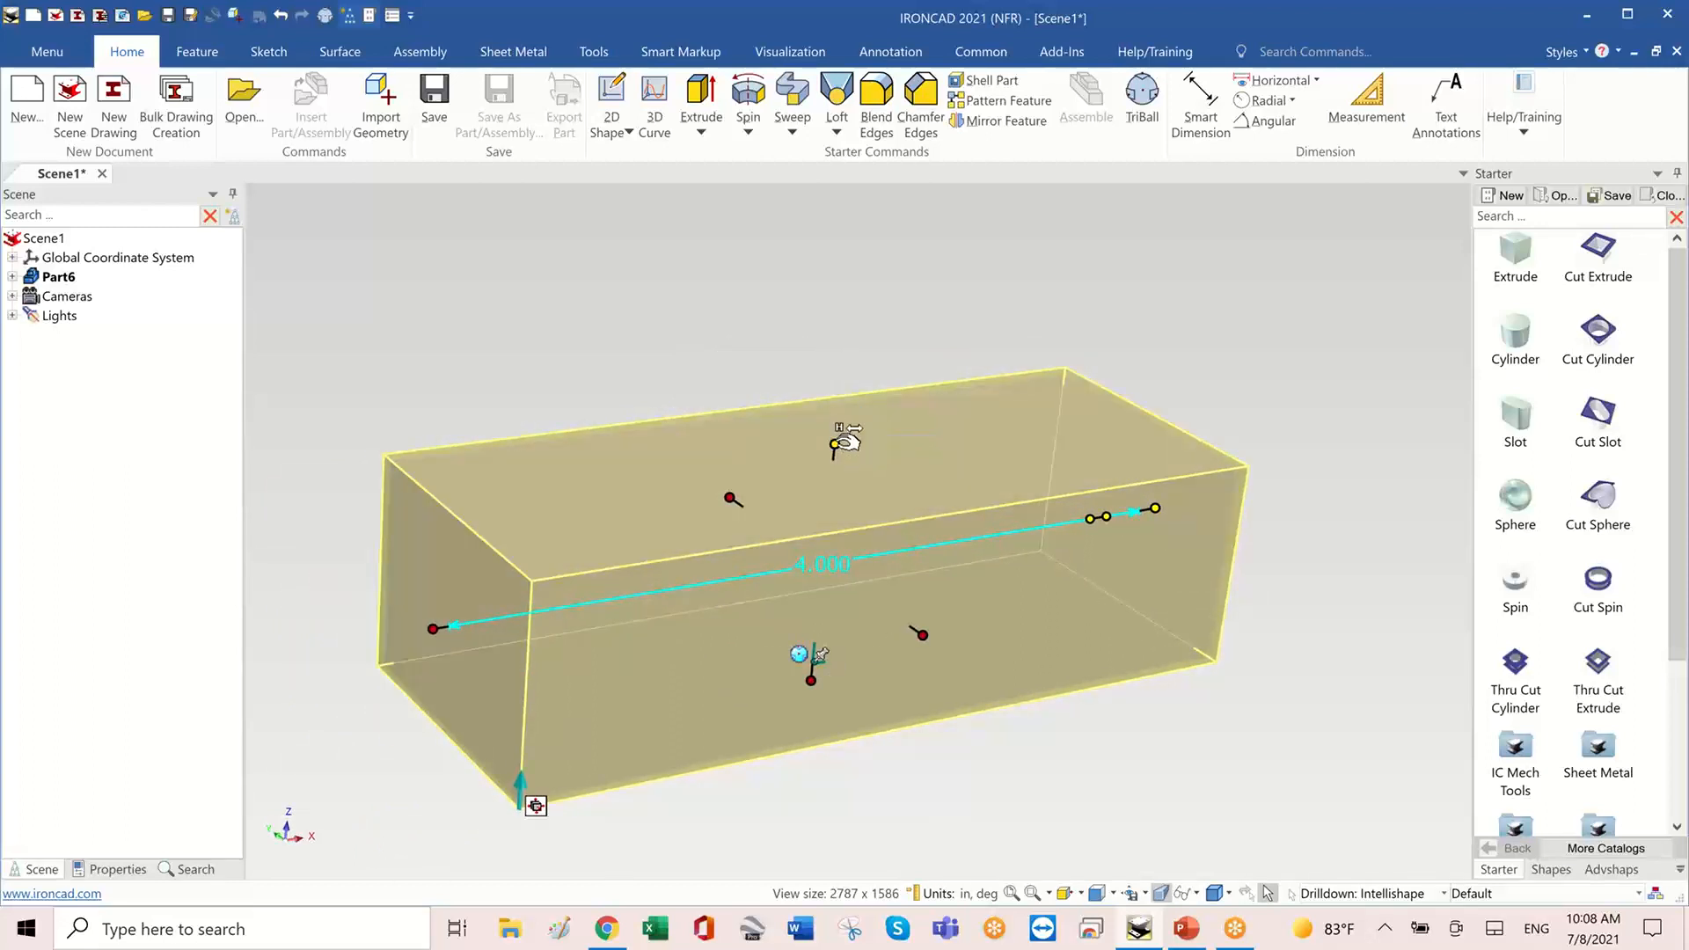
- Set the block's sizebox width and height both to 1.5 in
drag(844, 440, 847, 396)
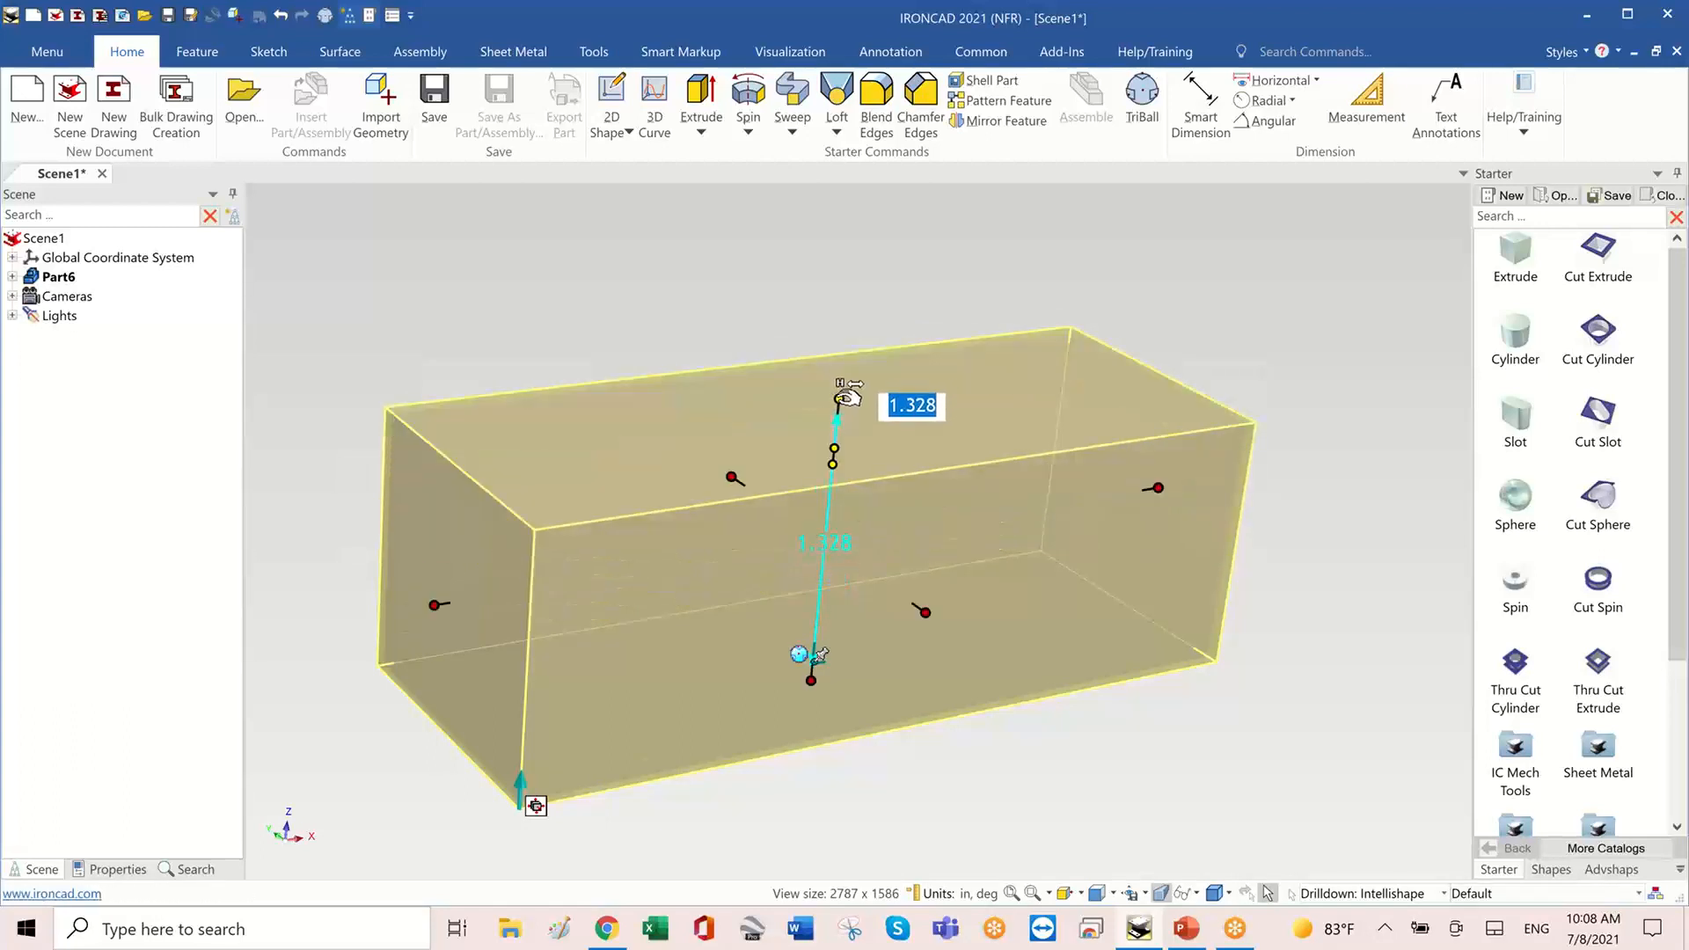
right_click(842, 399)
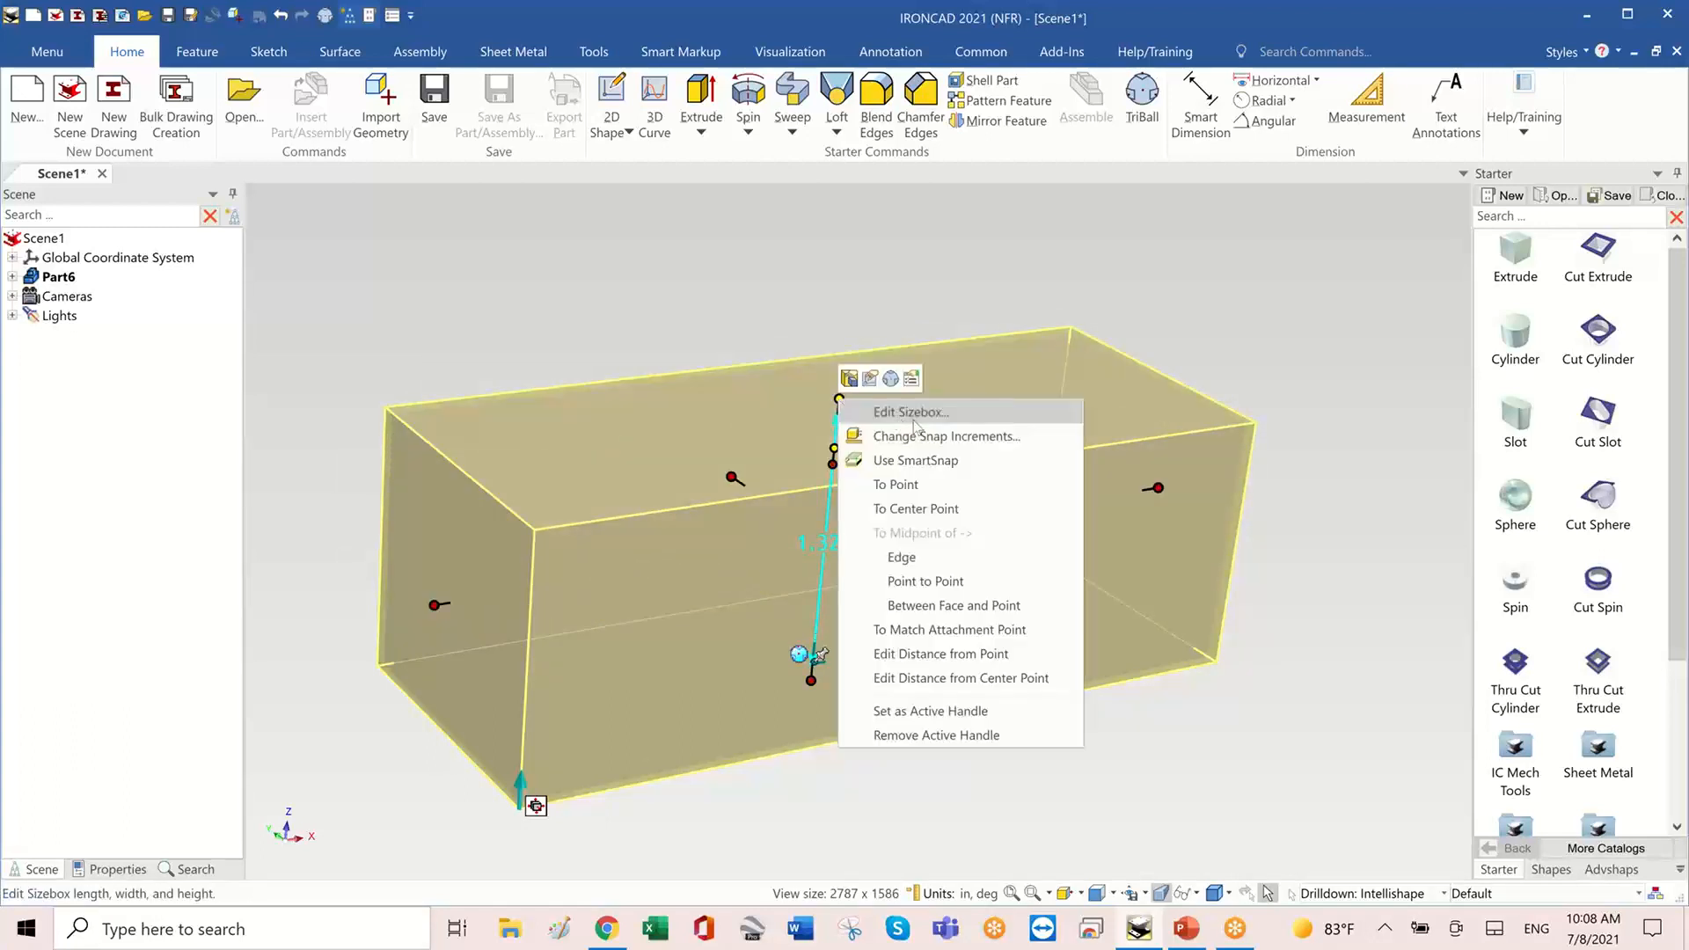
click(915, 413)
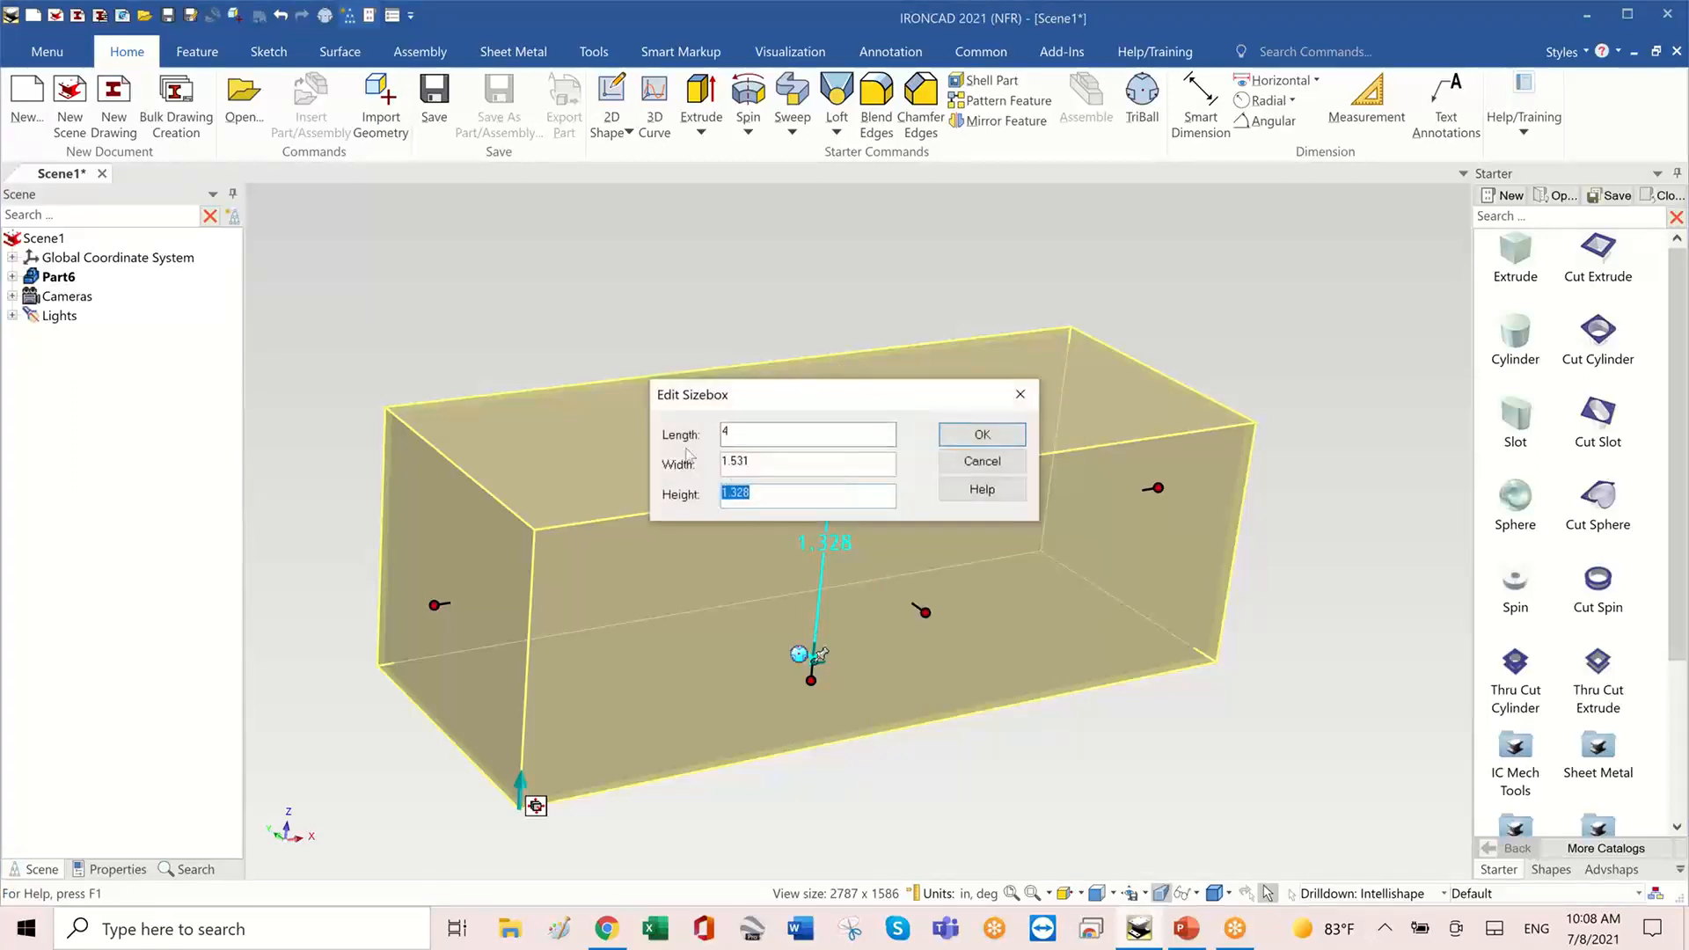
click(763, 463)
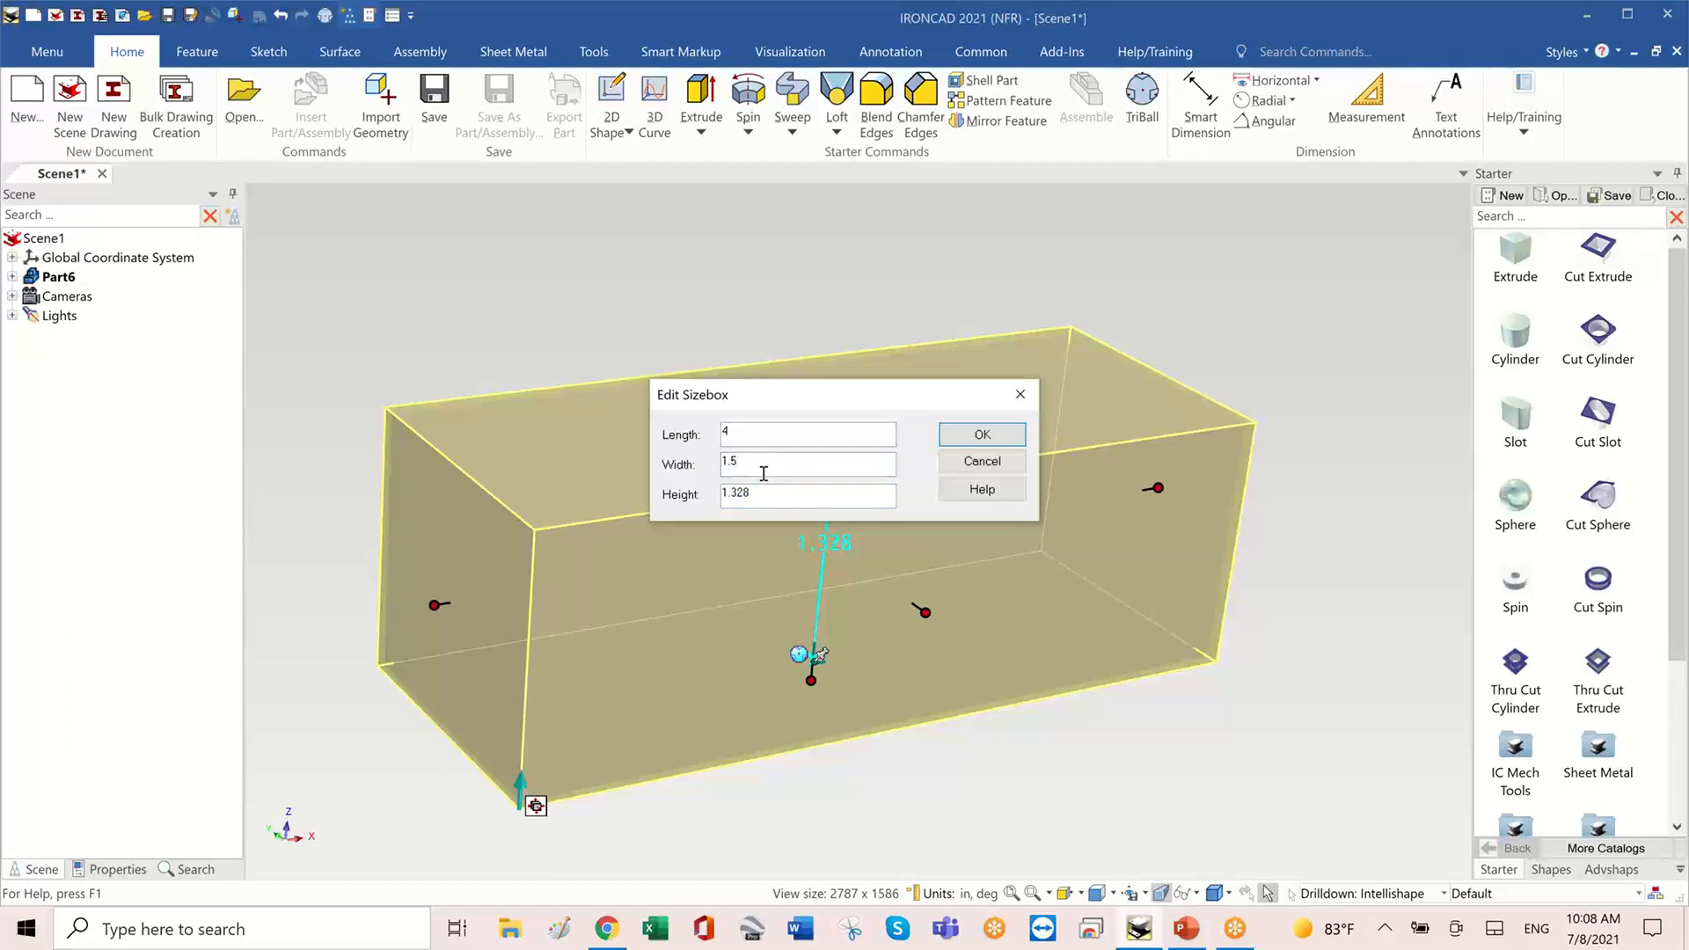
key(Tab)
text(5)
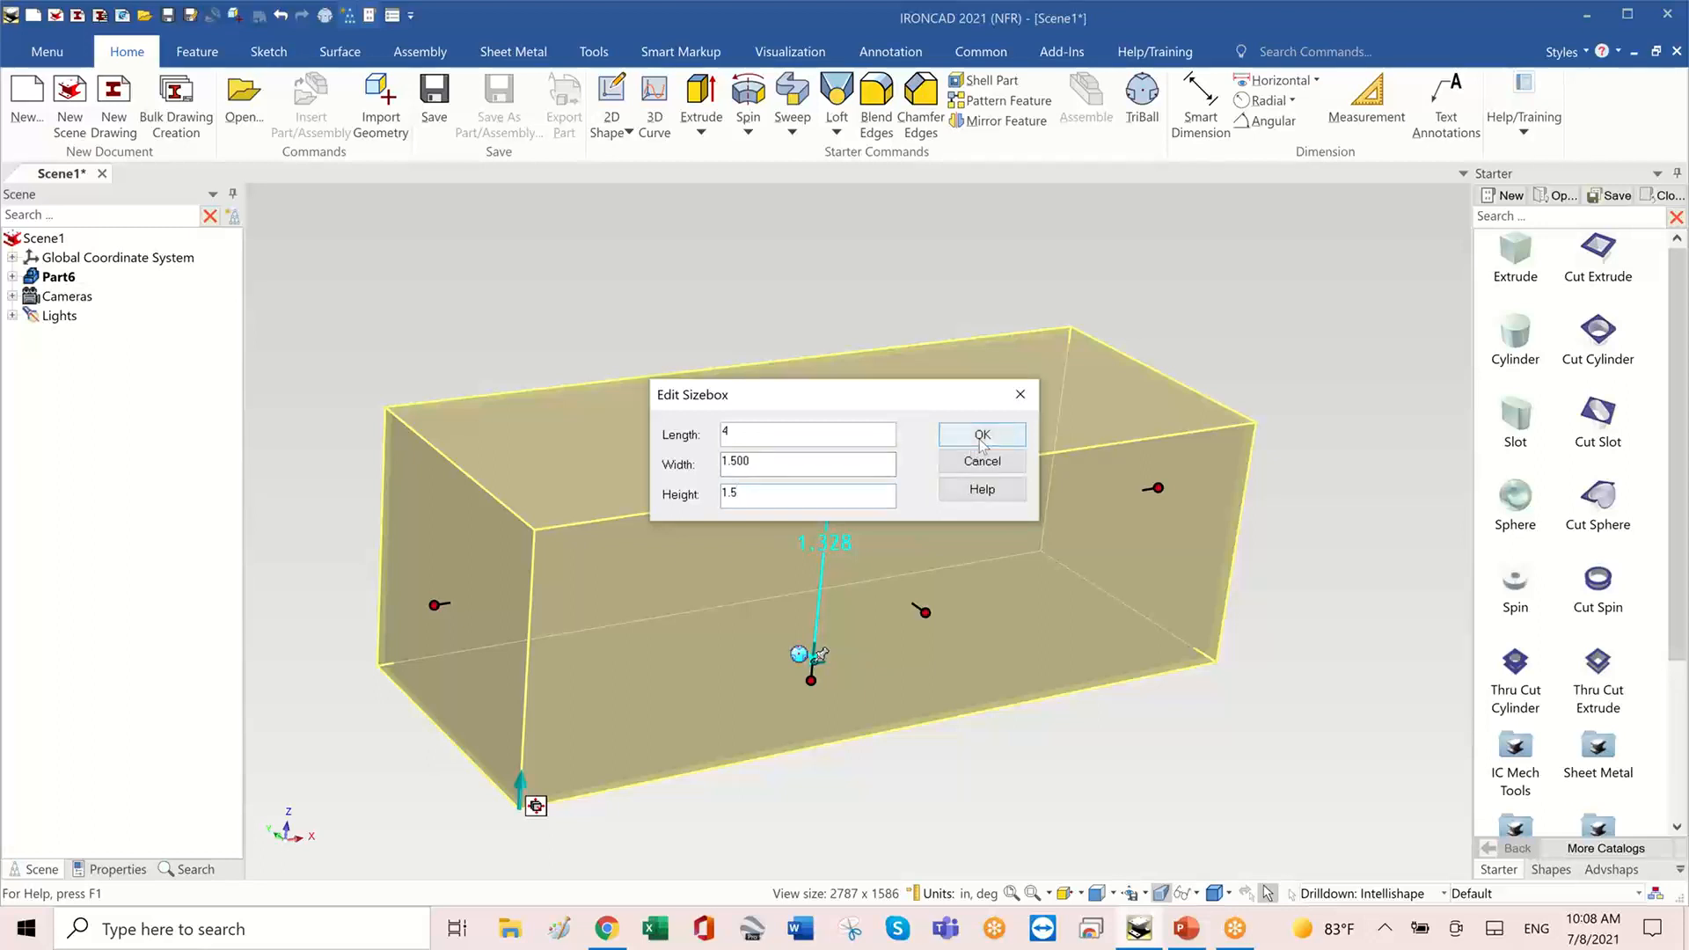
click(981, 434)
click(1059, 700)
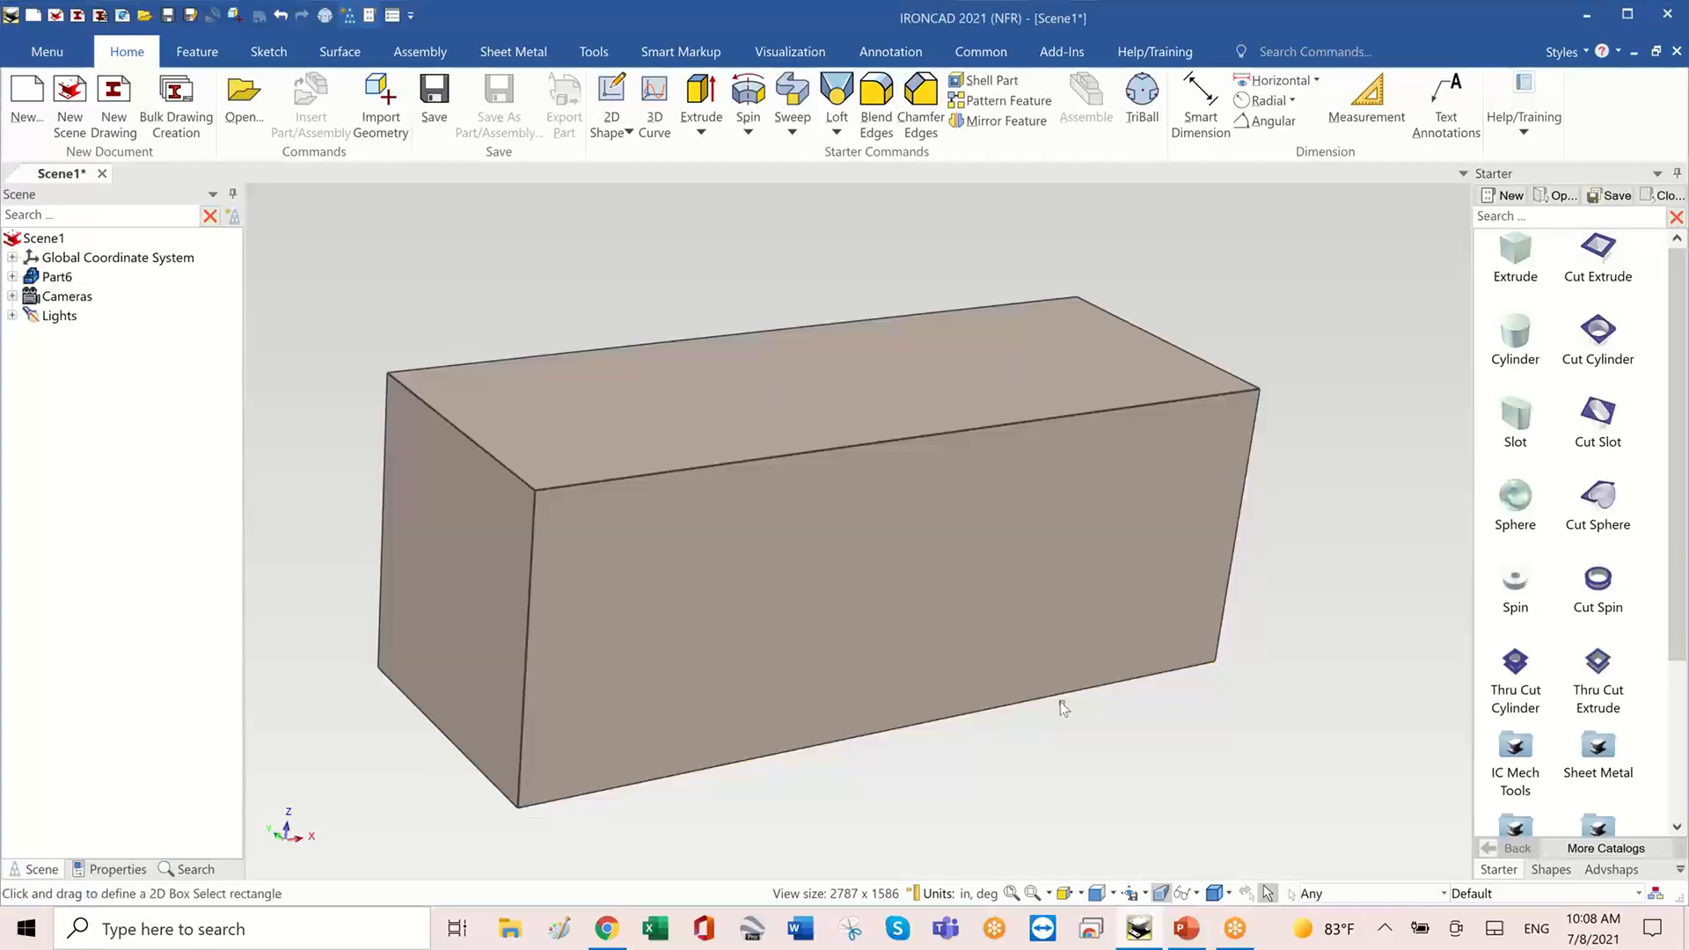
- Turn on Show Sizebox Dimensions in the scene's display settings
middle_drag(1059, 701, 836, 575)
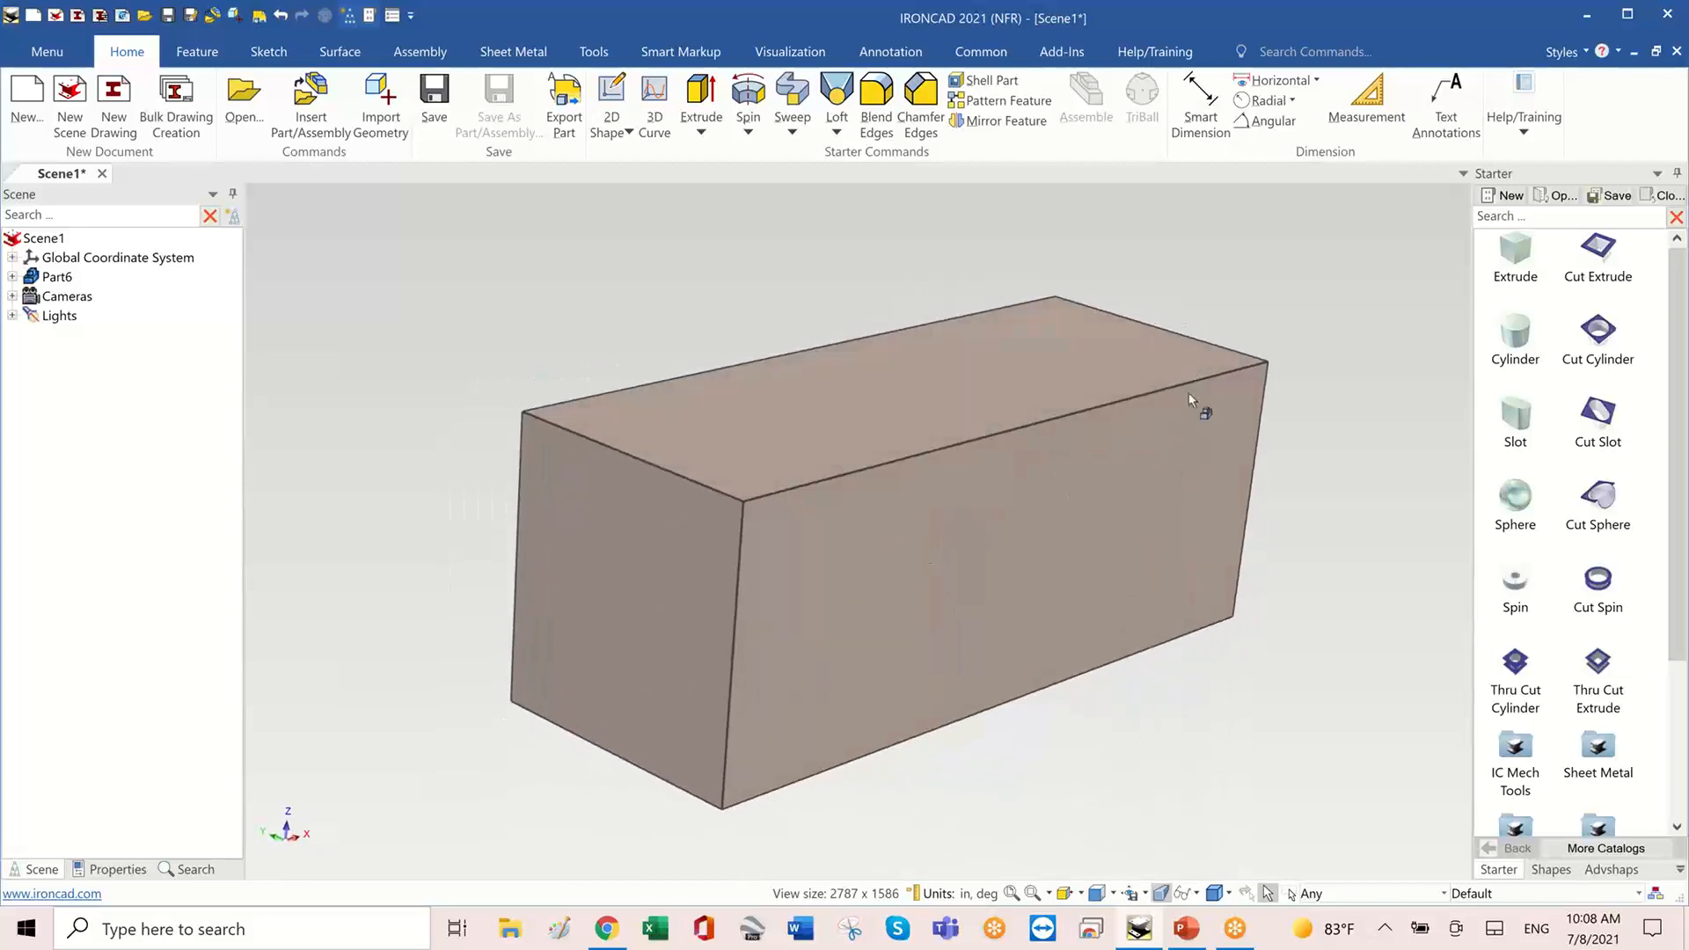
click(959, 544)
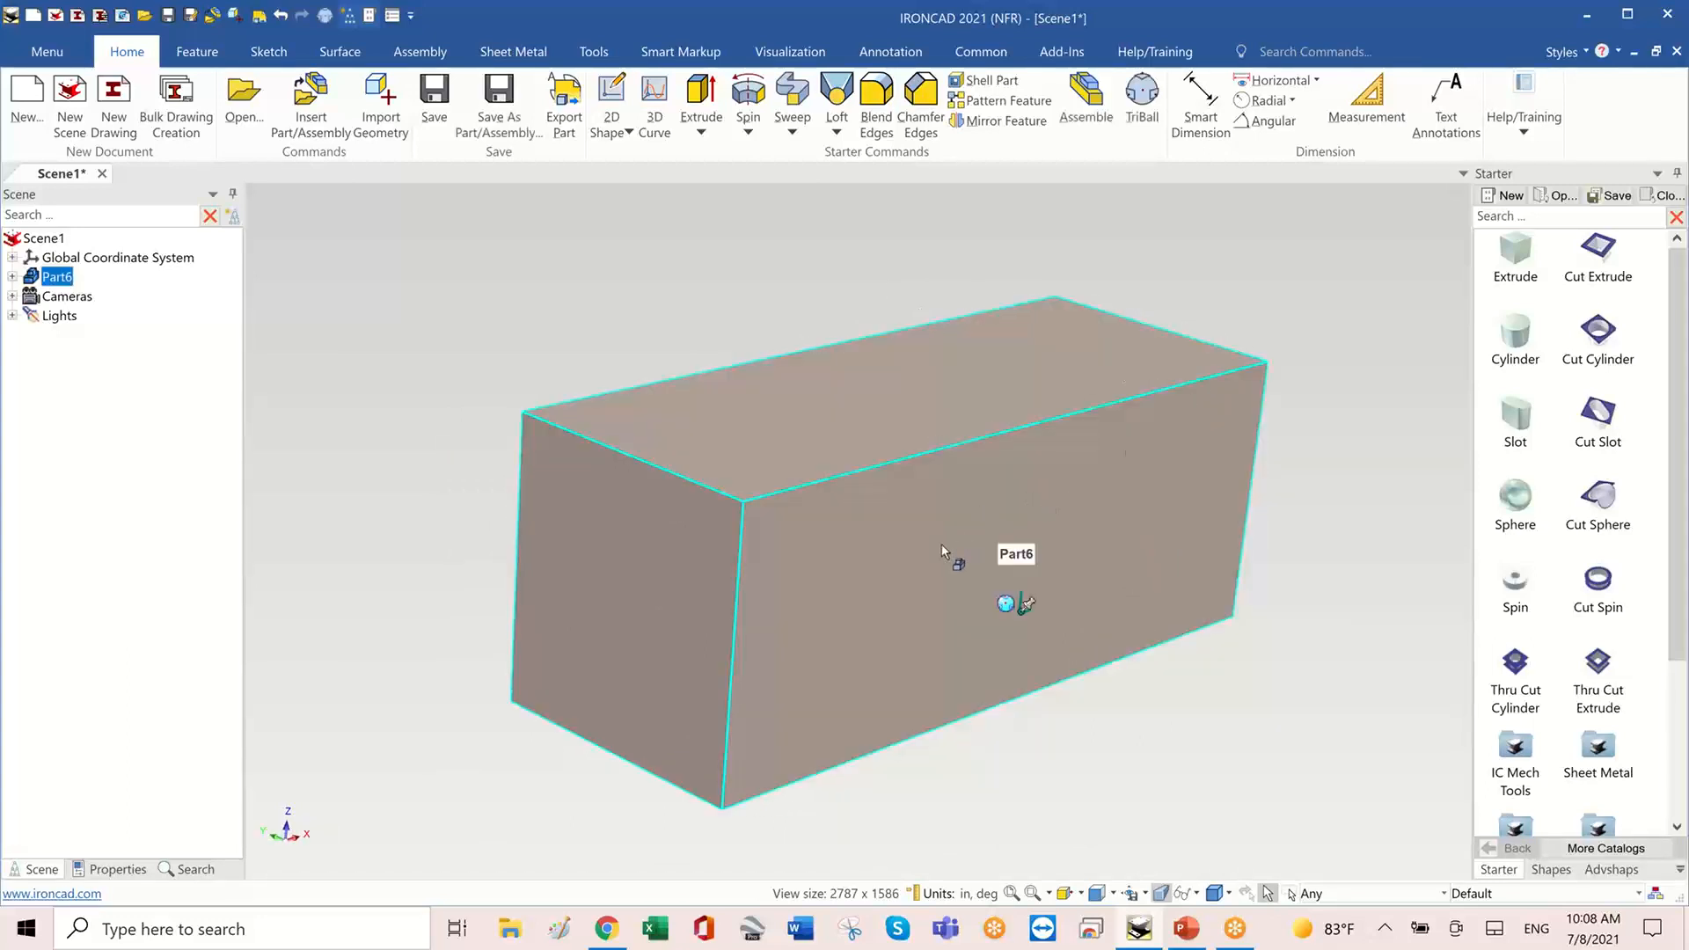
click(111, 871)
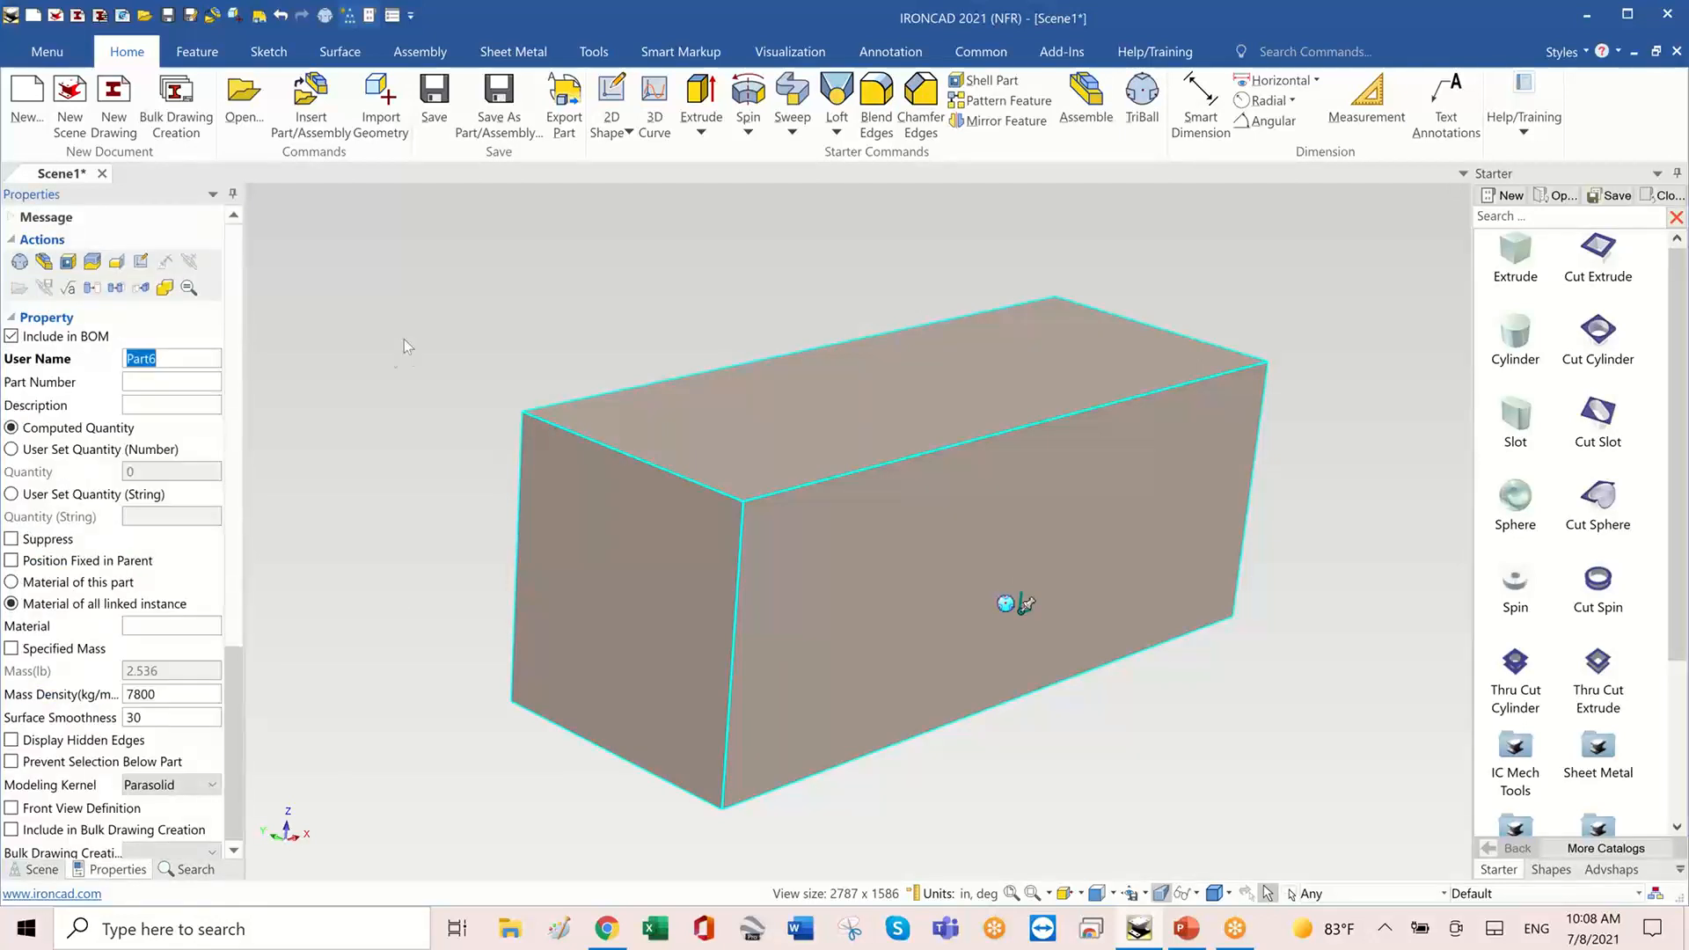
middle_drag(402, 543, 386, 541)
click(385, 541)
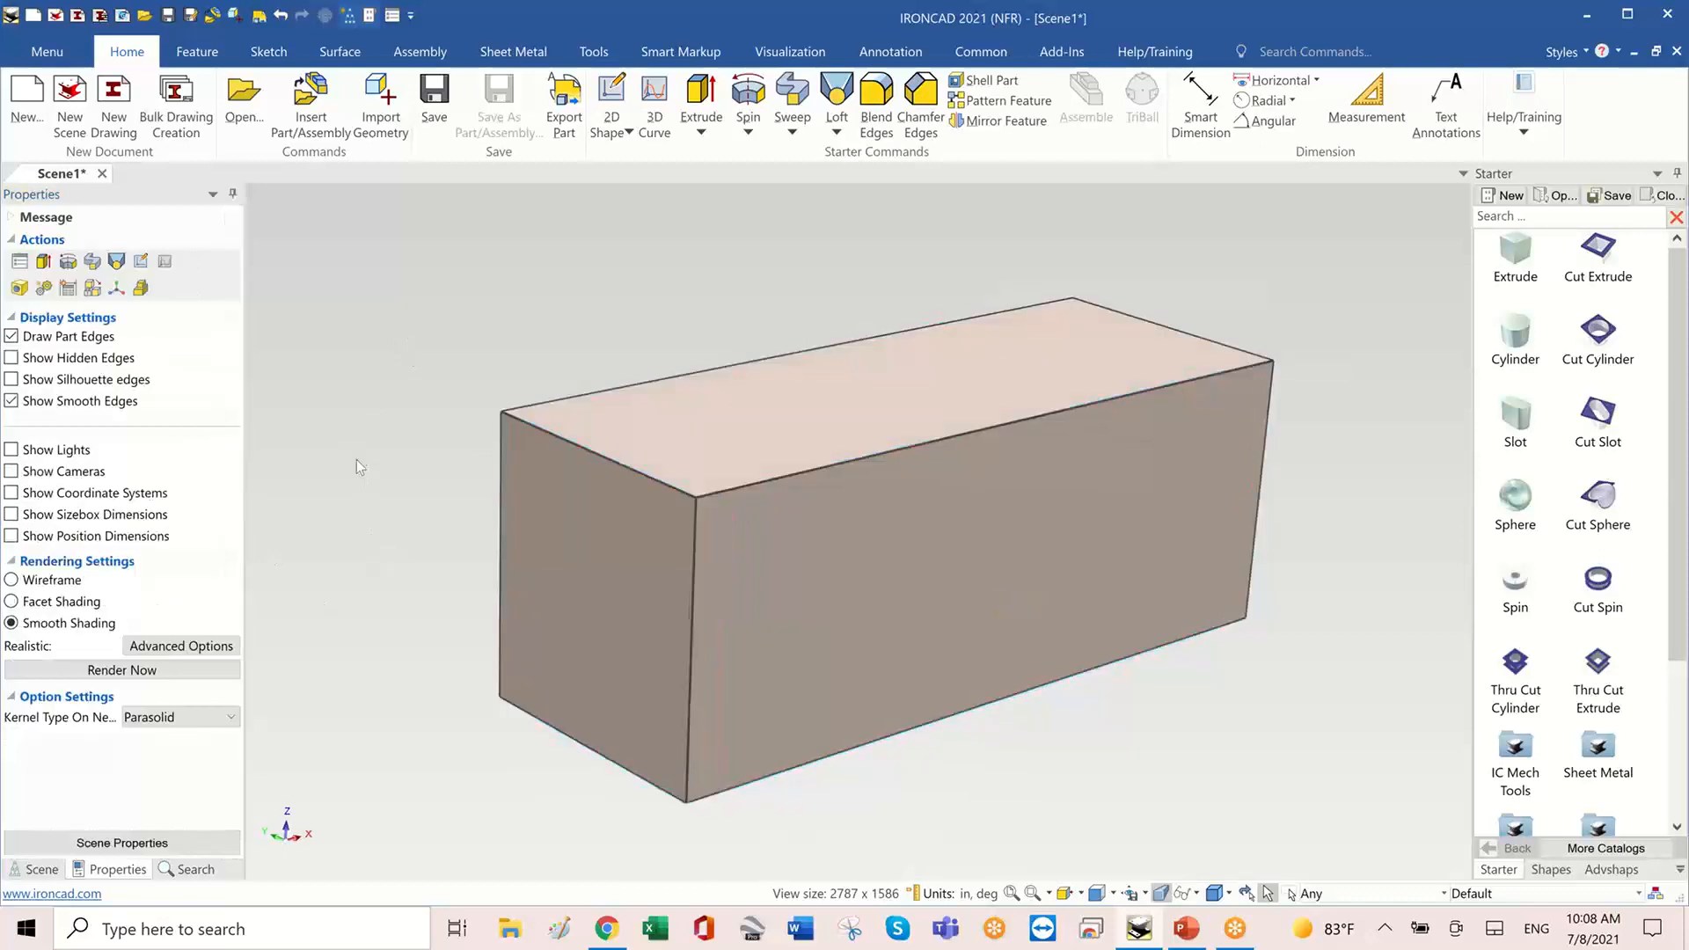
middle_drag(356, 459, 359, 537)
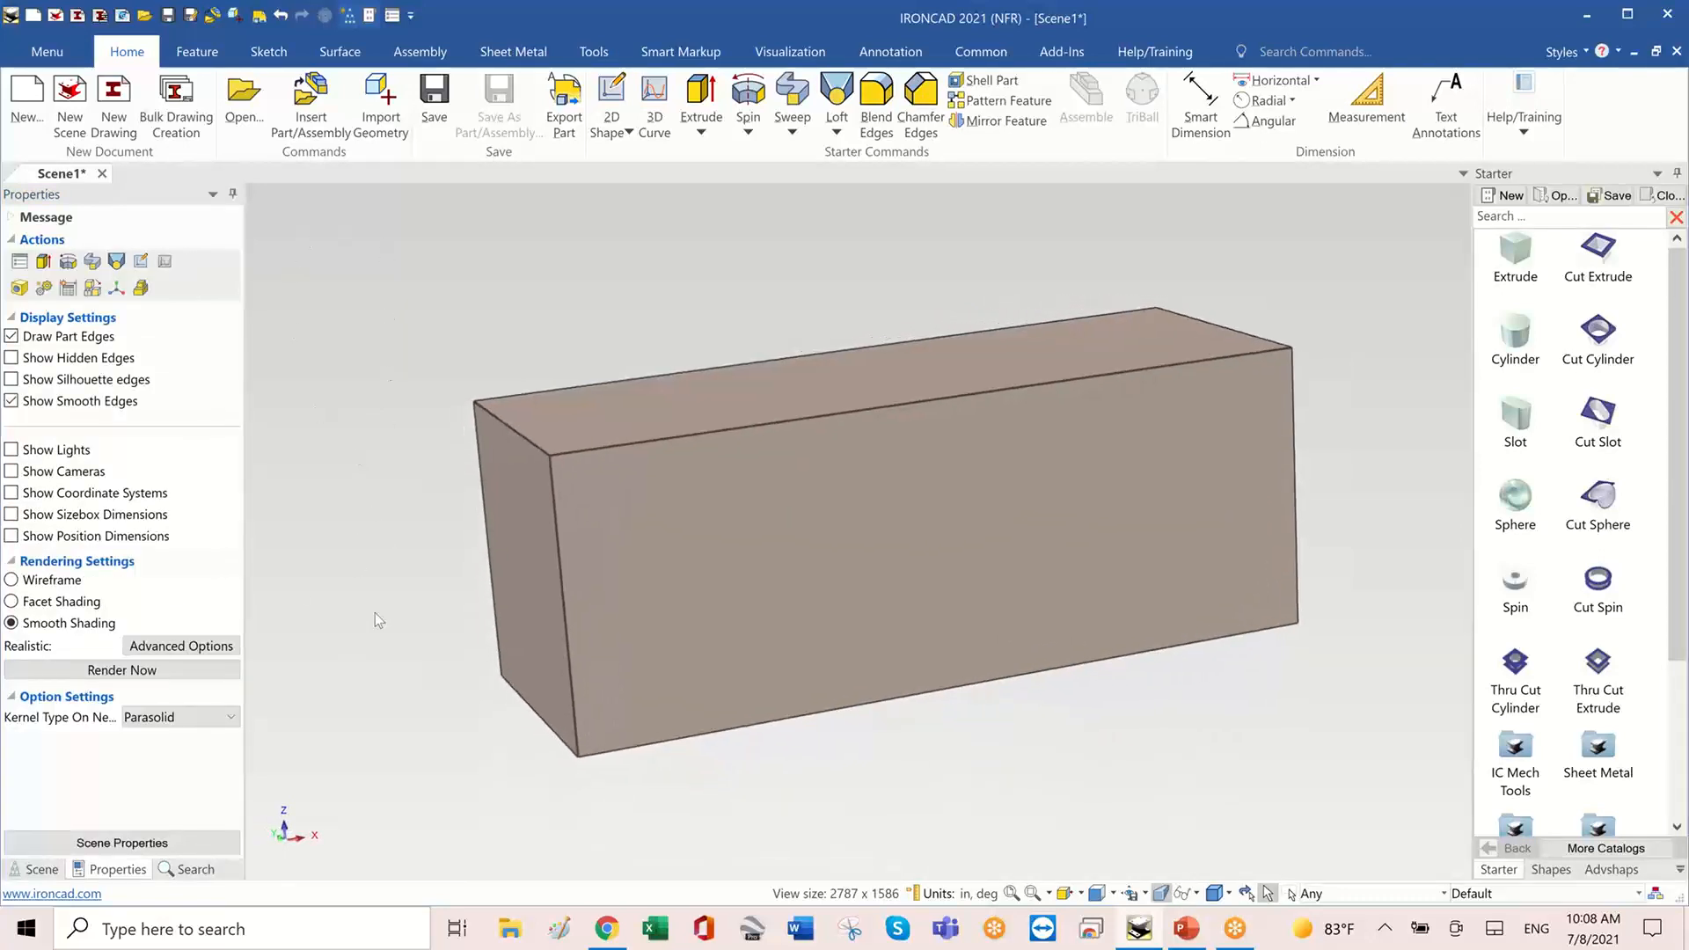
middle_drag(375, 612, 60, 540)
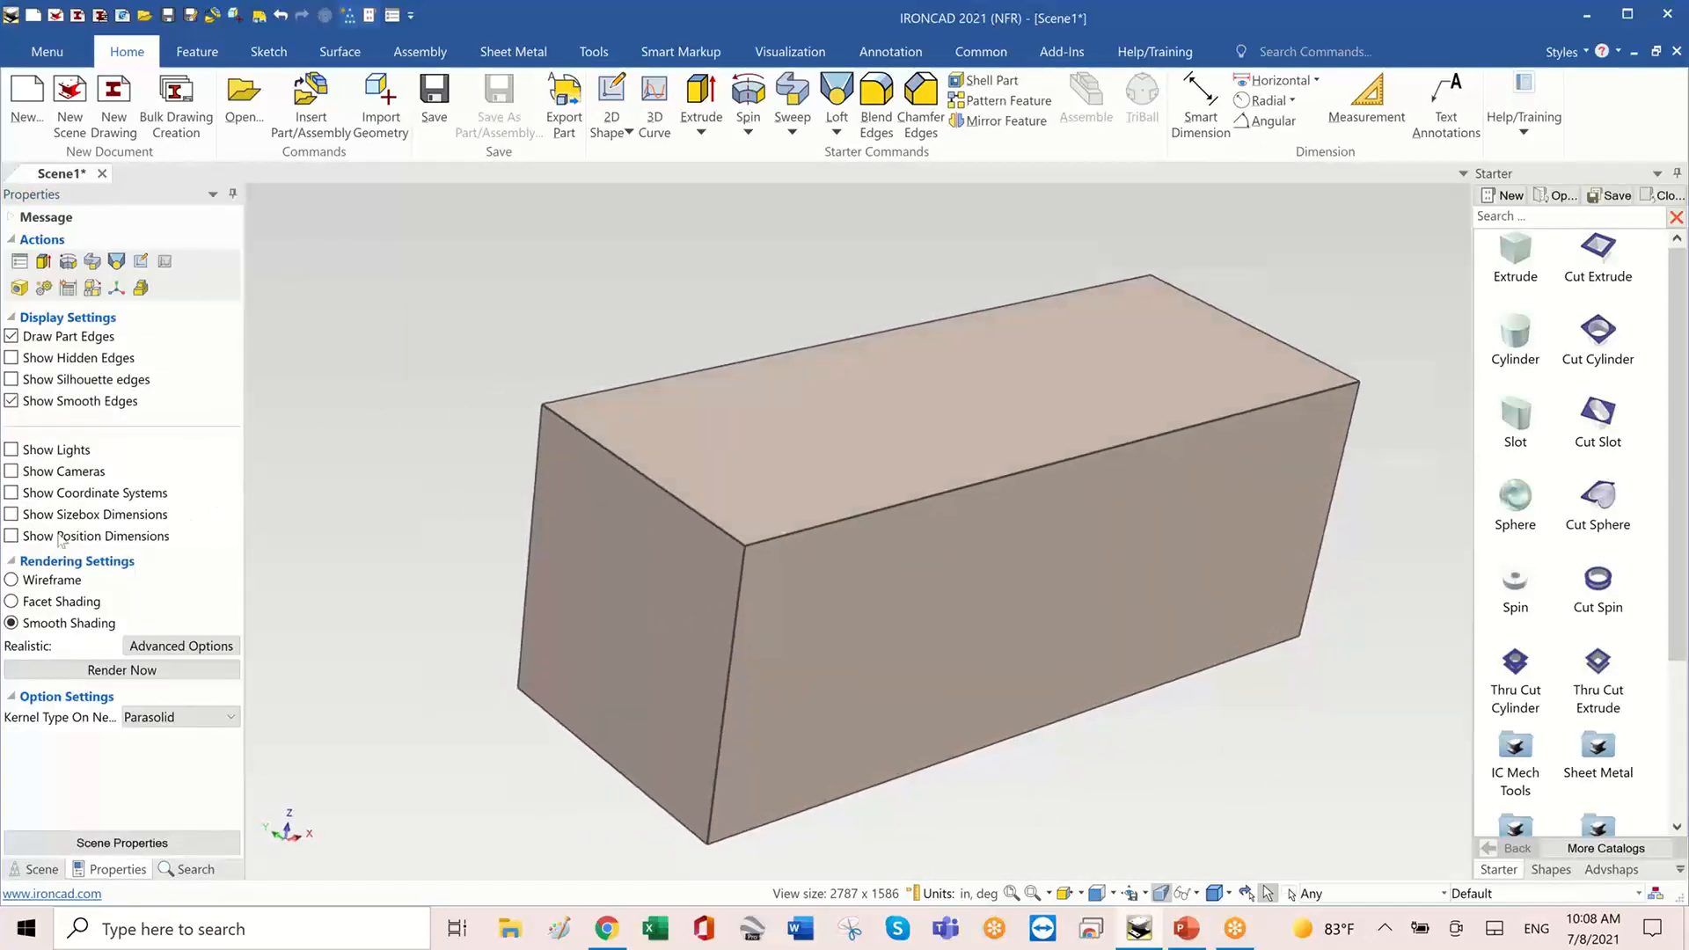
click(11, 515)
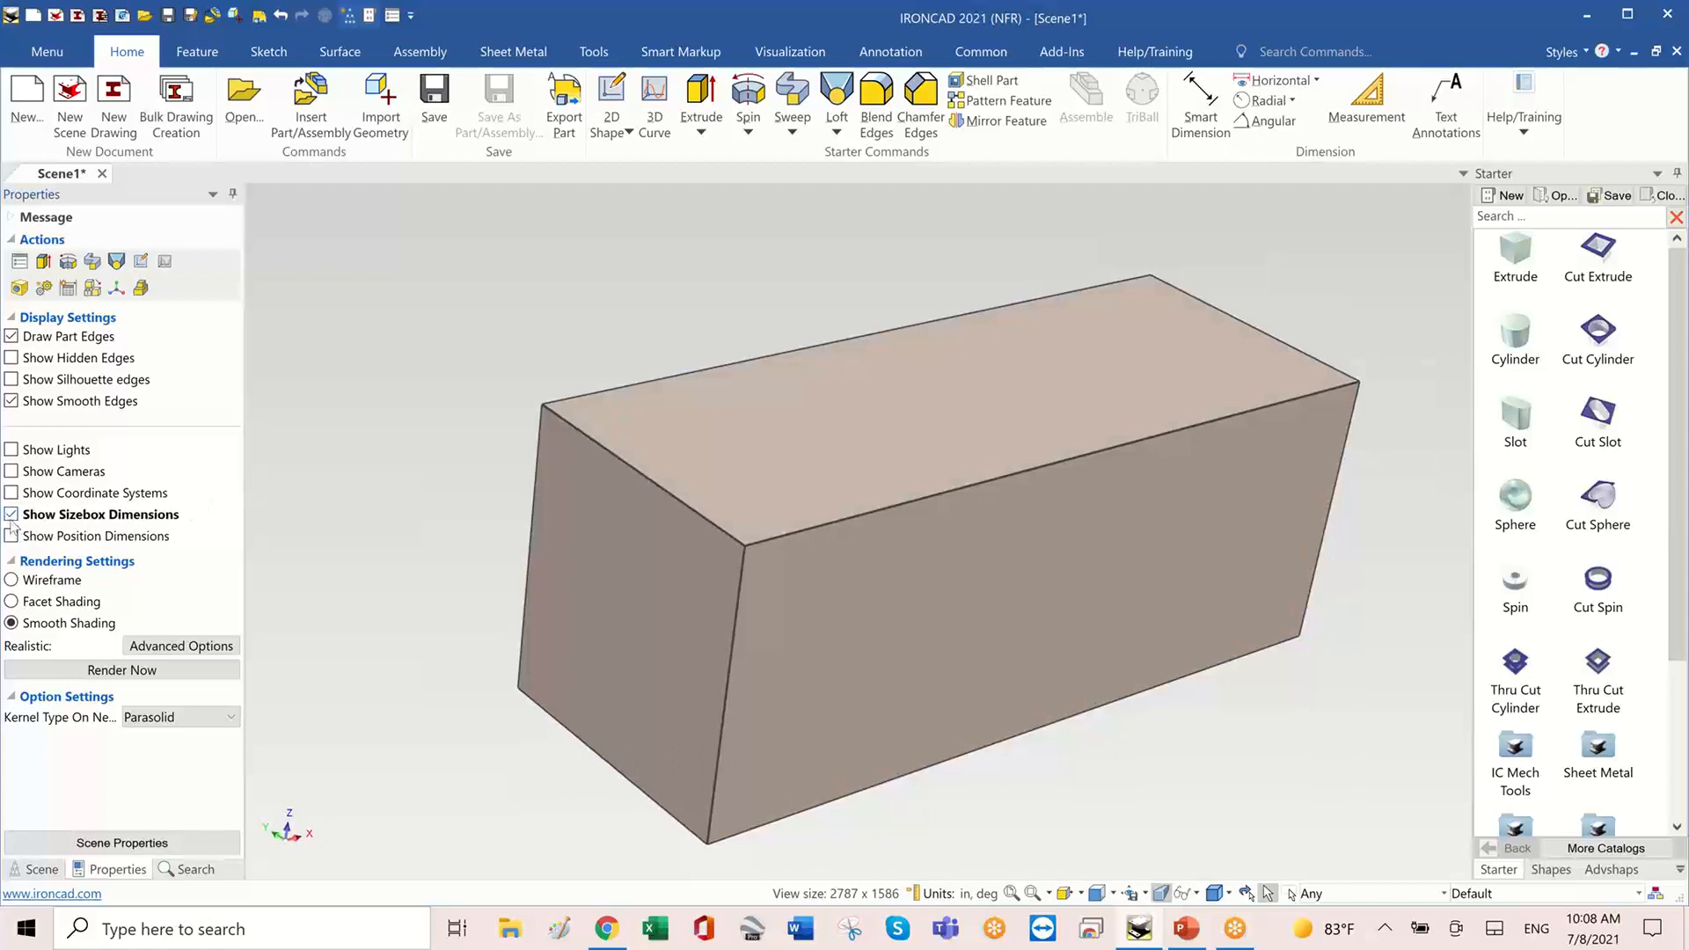
- Examine the block's length, width and height dimensions at the IntelliShape level, then deselect it
middle_drag(513, 589, 1249, 291)
click(572, 560)
click(595, 535)
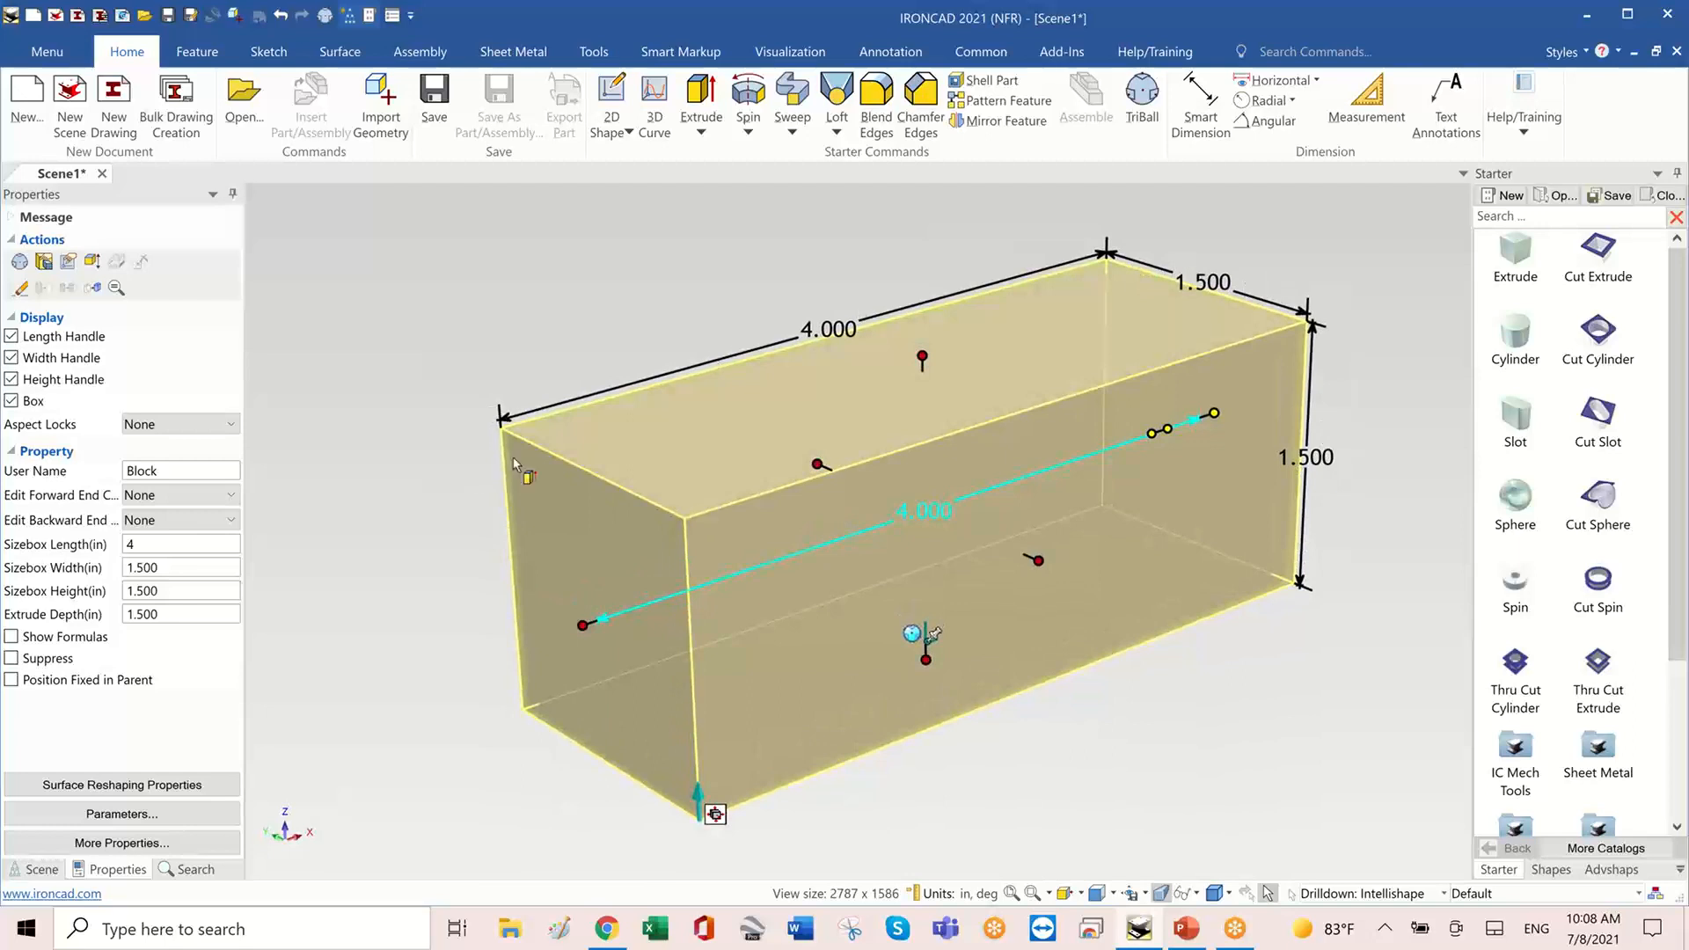
middle_drag(514, 456, 475, 352)
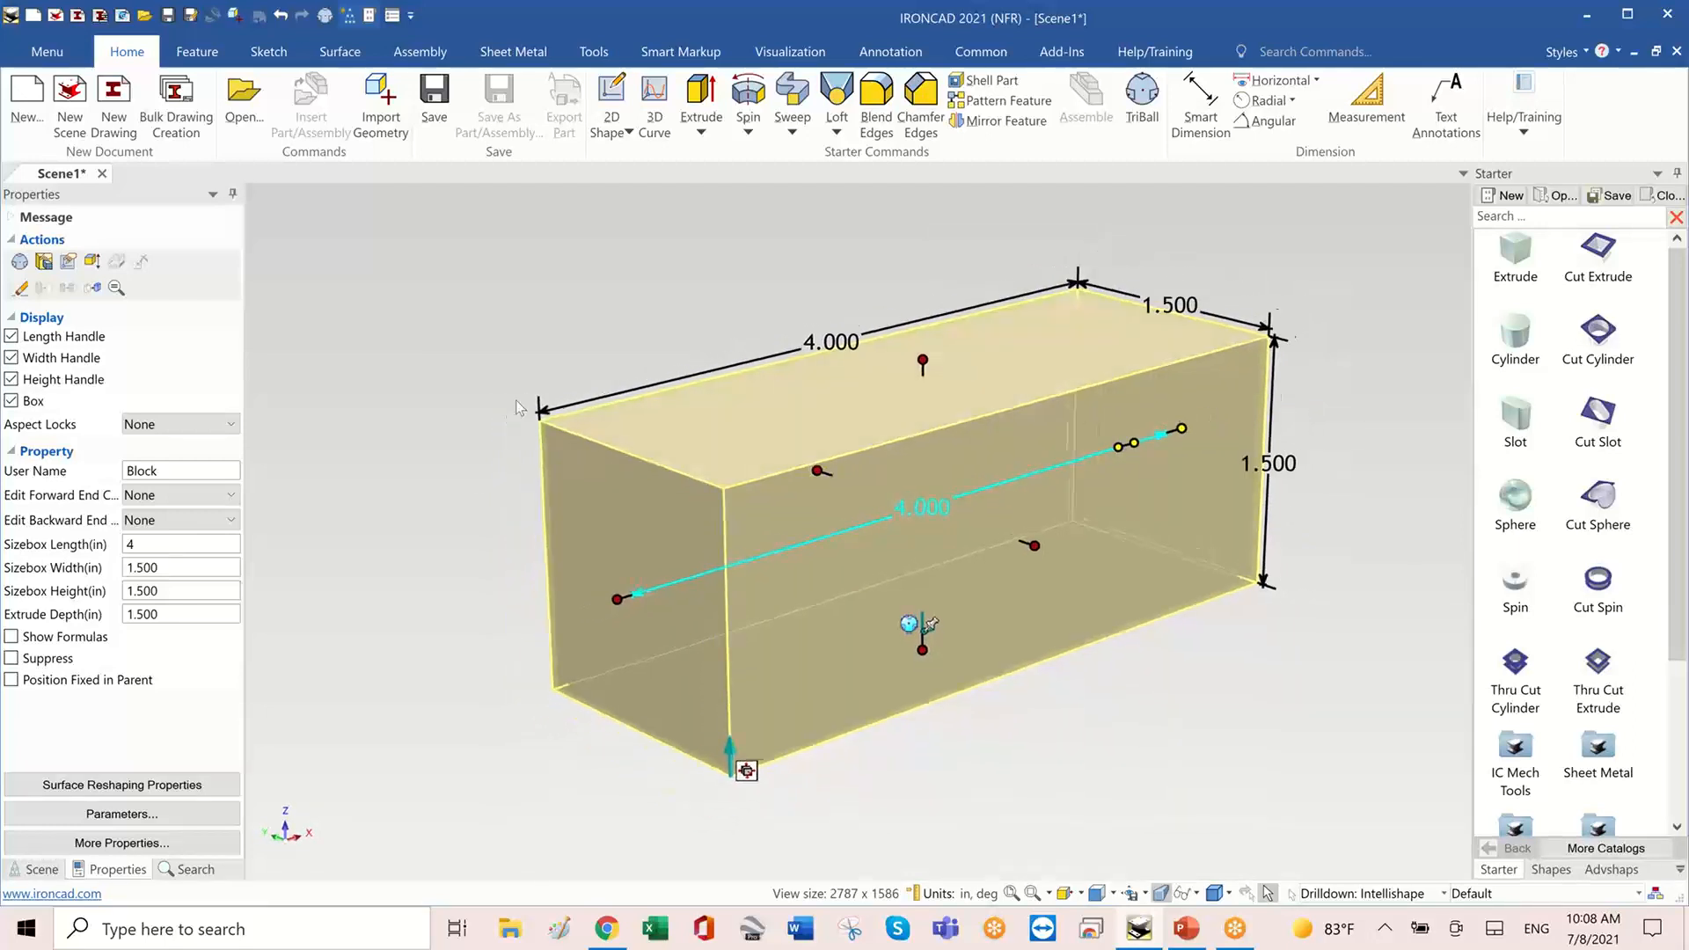
click(351, 383)
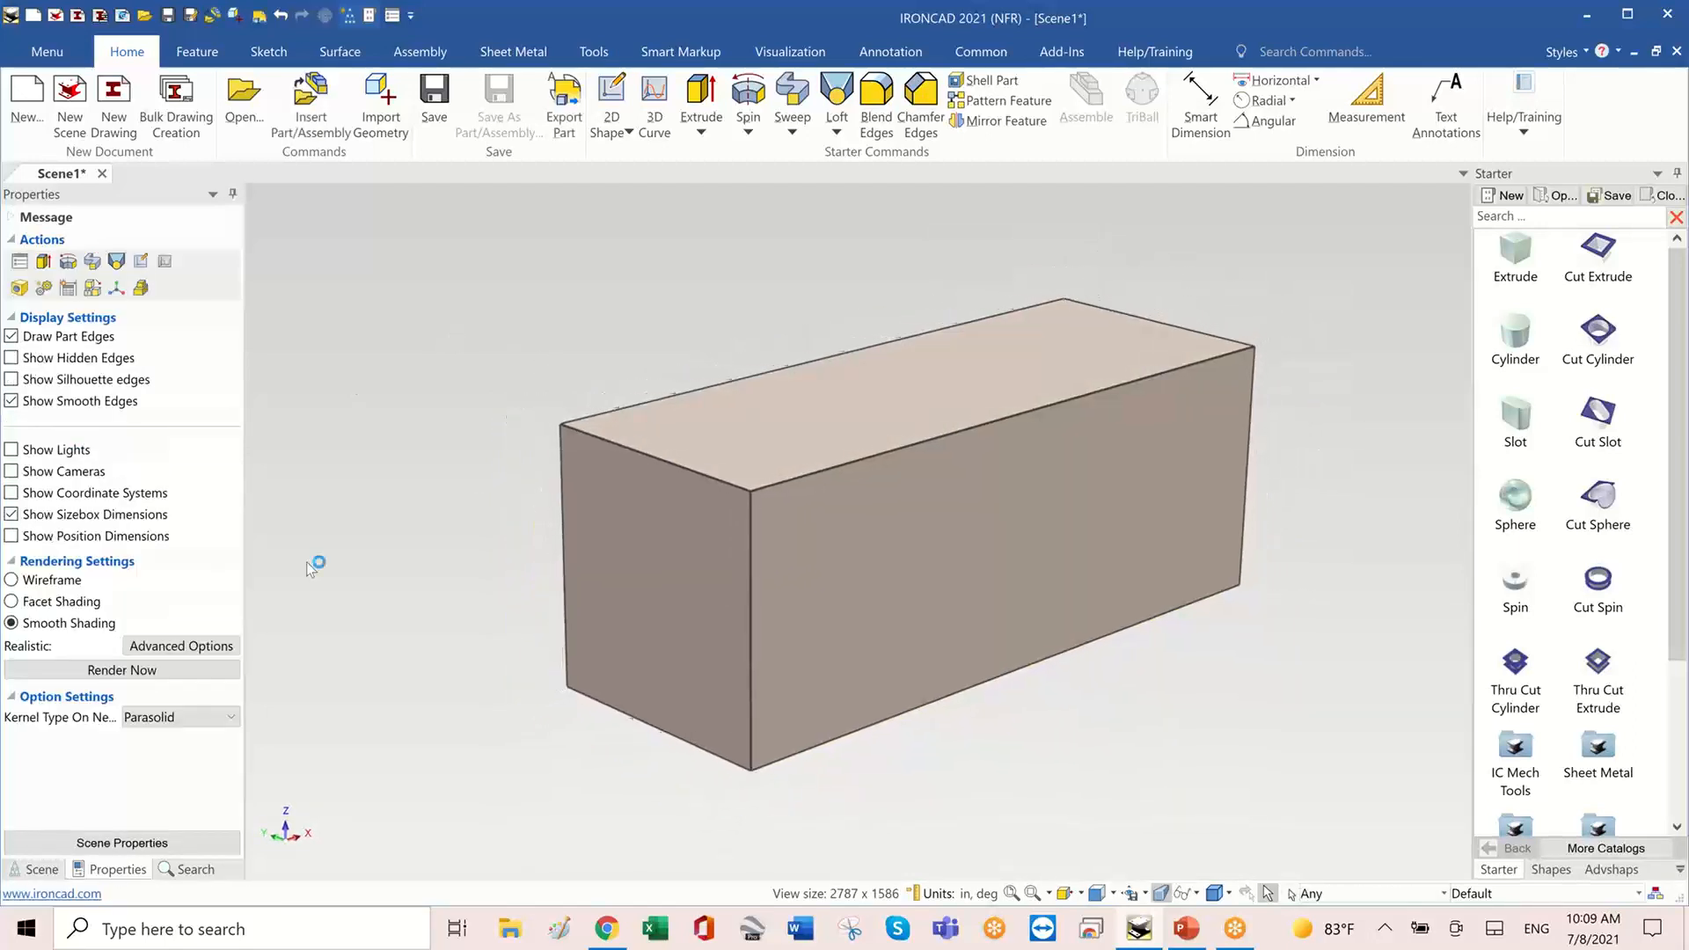
- Open the SmartPaint properties of the block's top face and choose Image Texture instead of a solid color
middle_drag(309, 565, 310, 570)
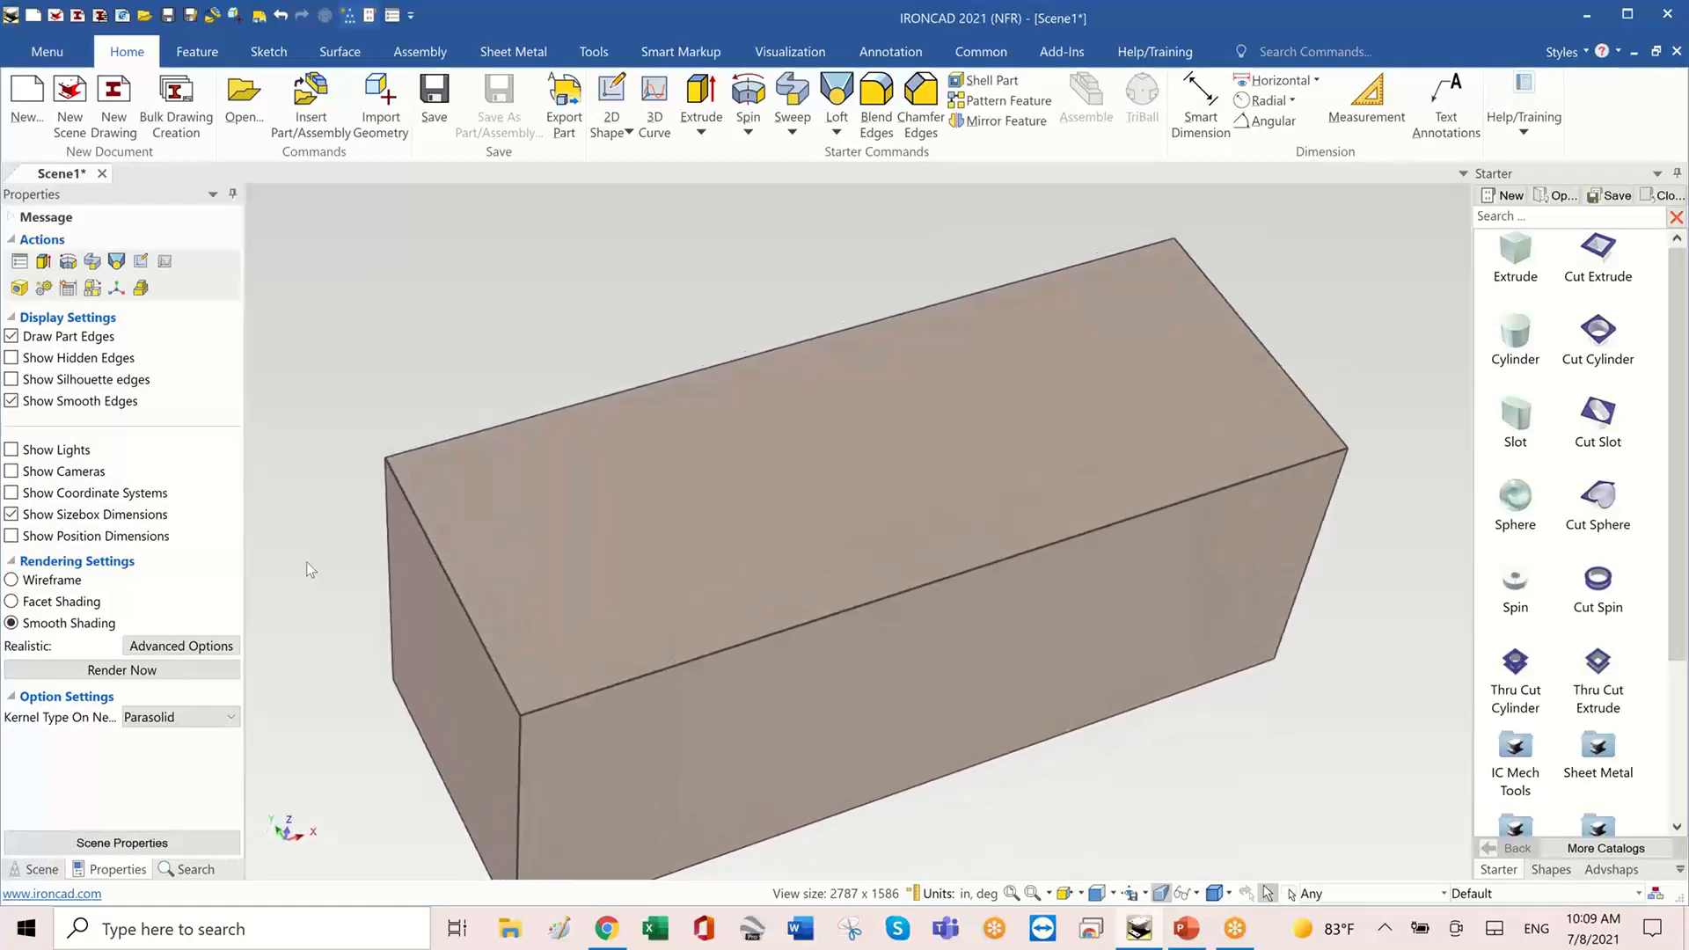
click(647, 505)
click(651, 503)
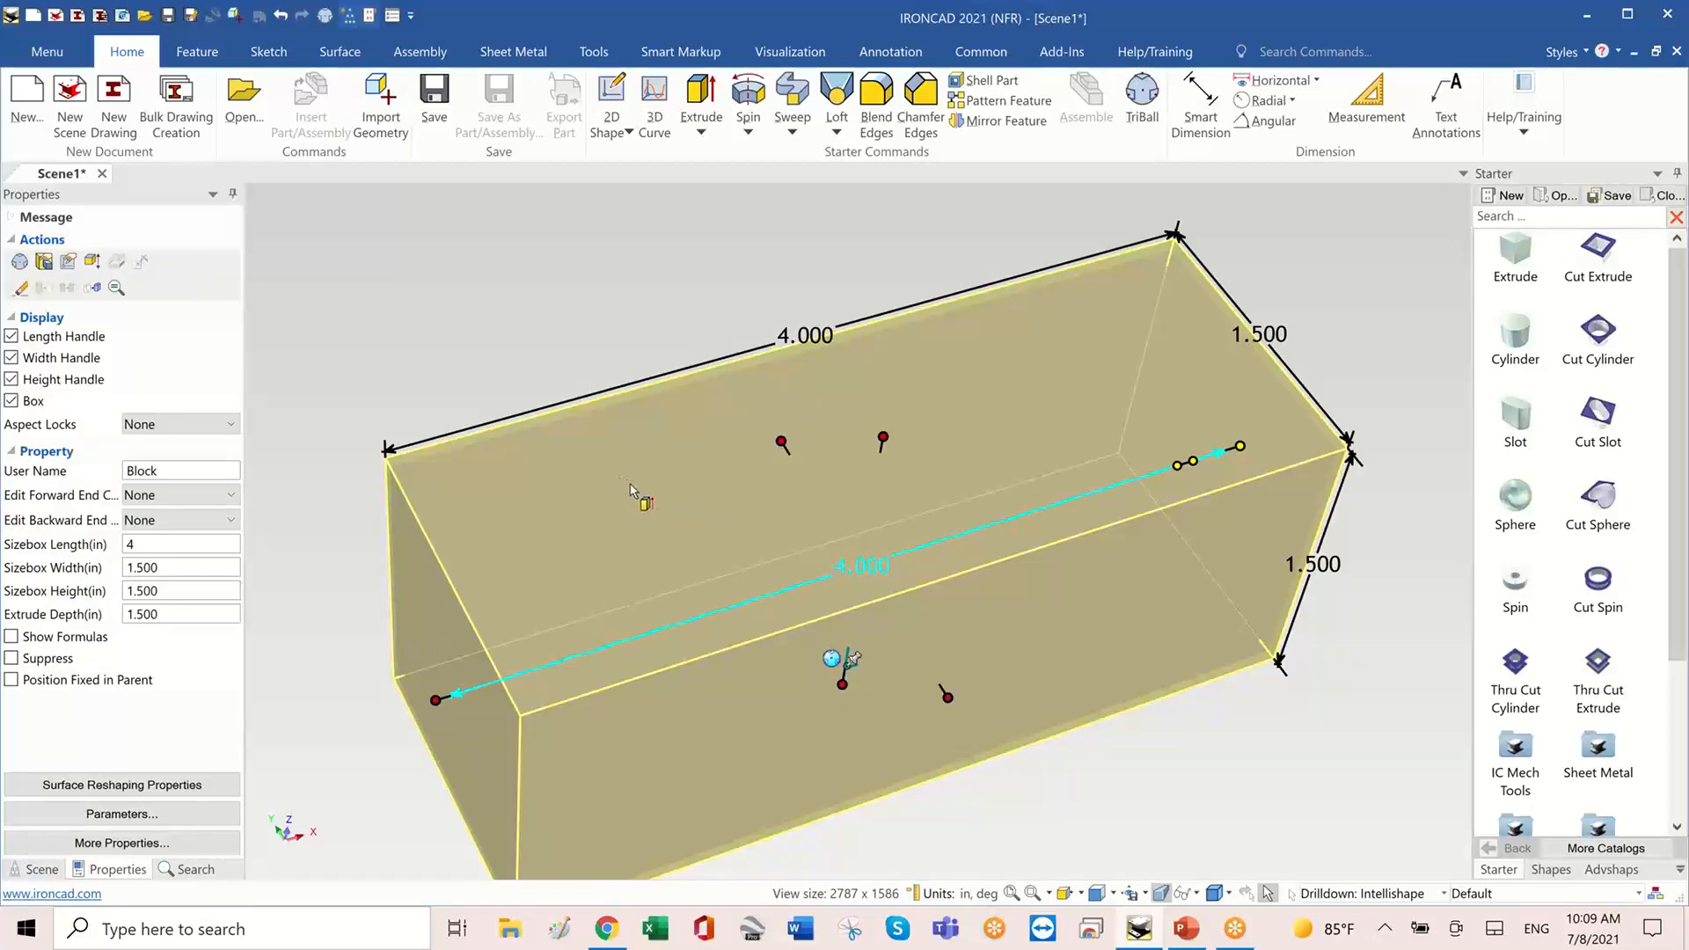
click(632, 491)
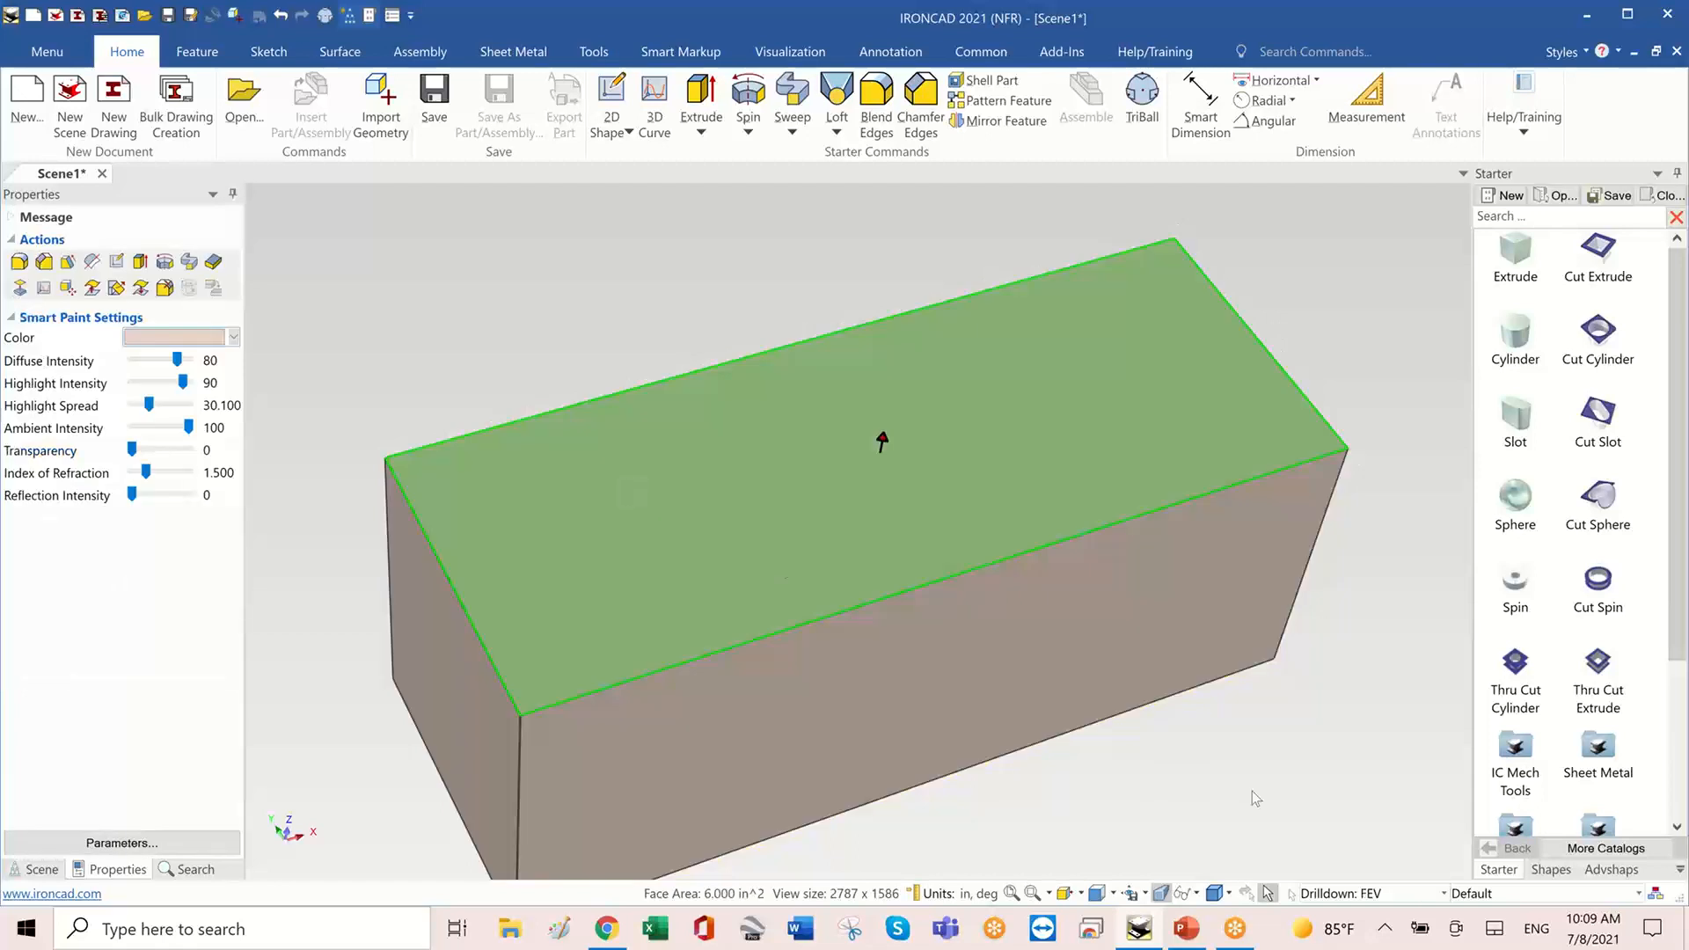
right_click(698, 445)
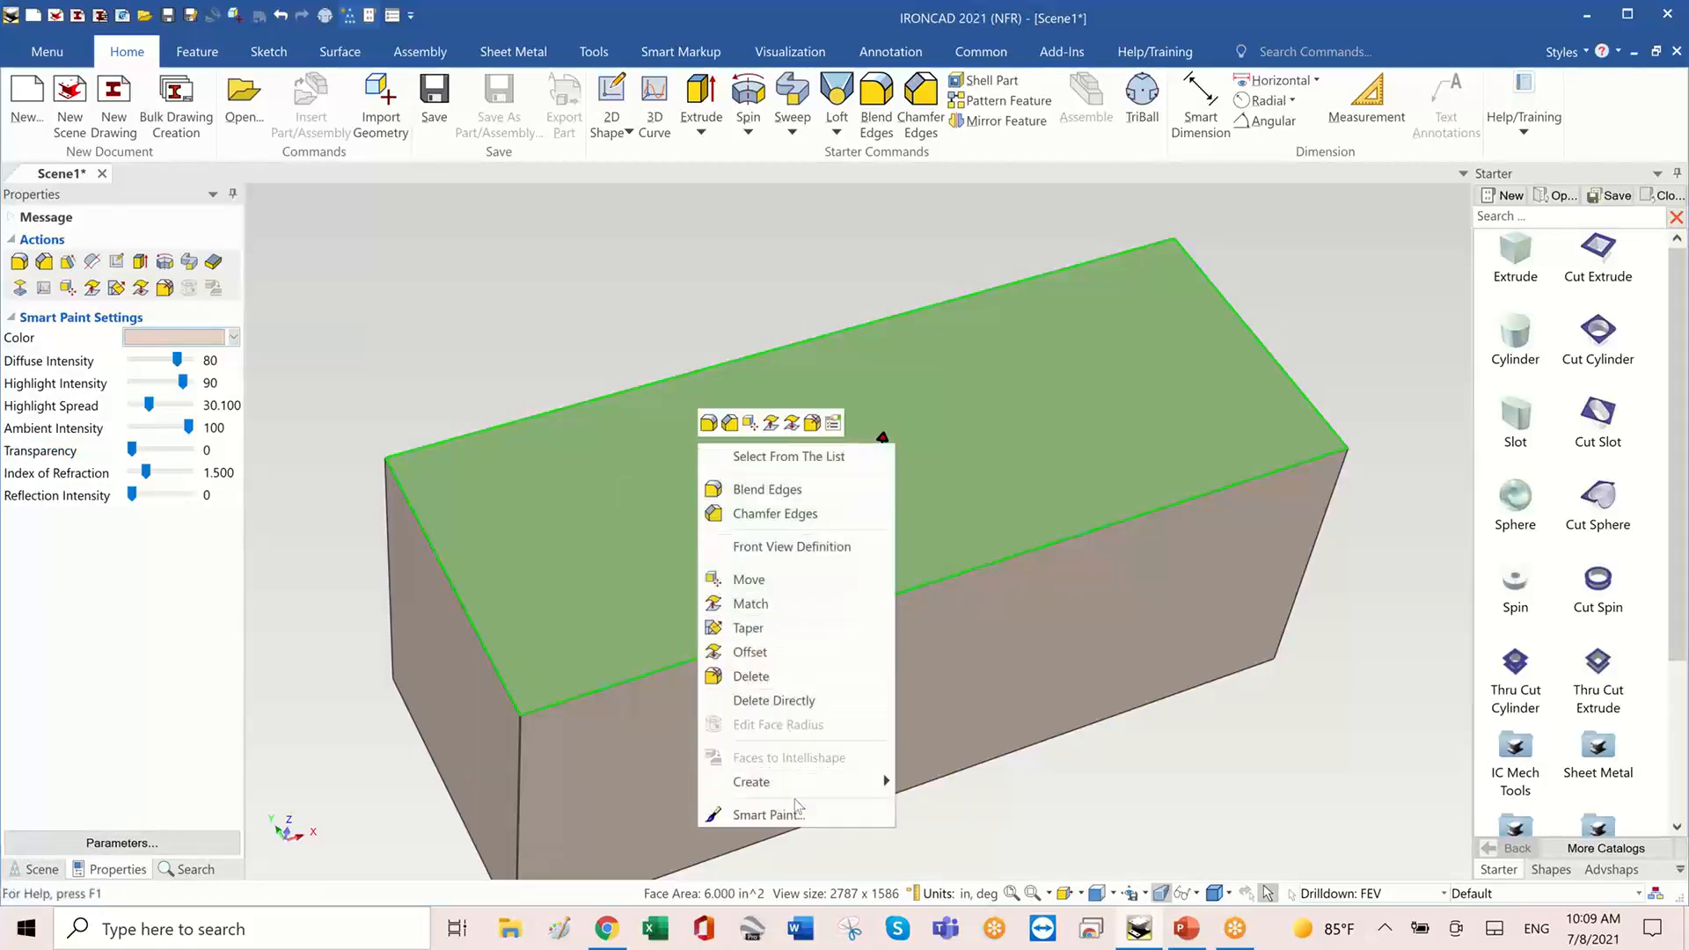
click(758, 815)
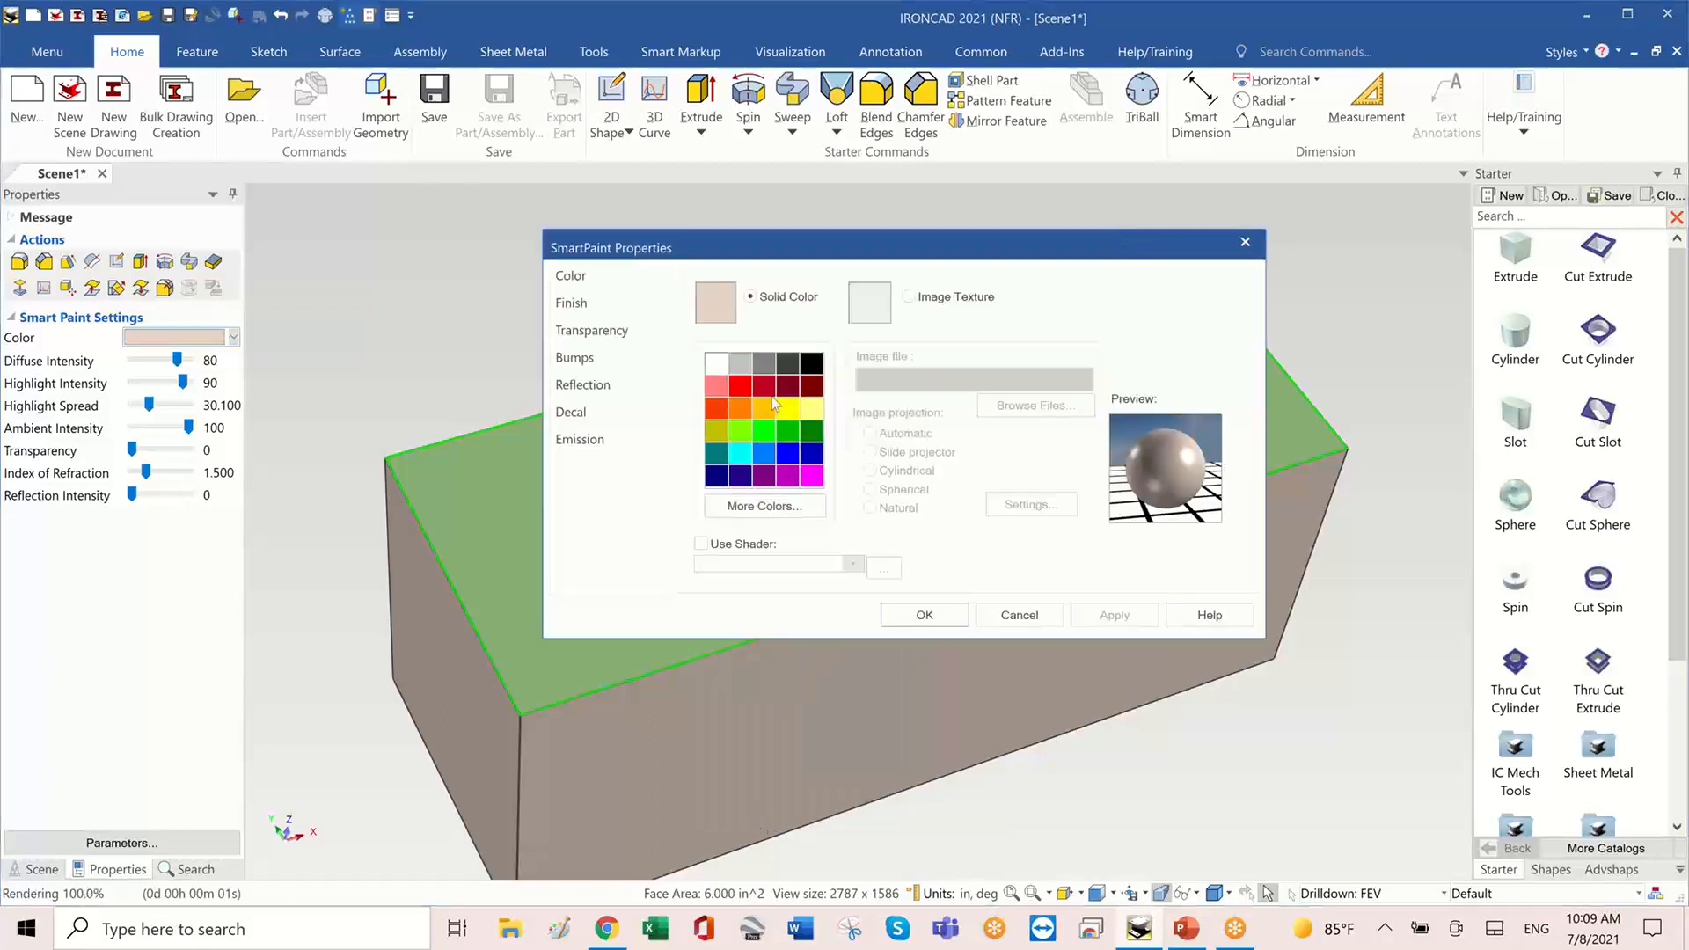
click(915, 299)
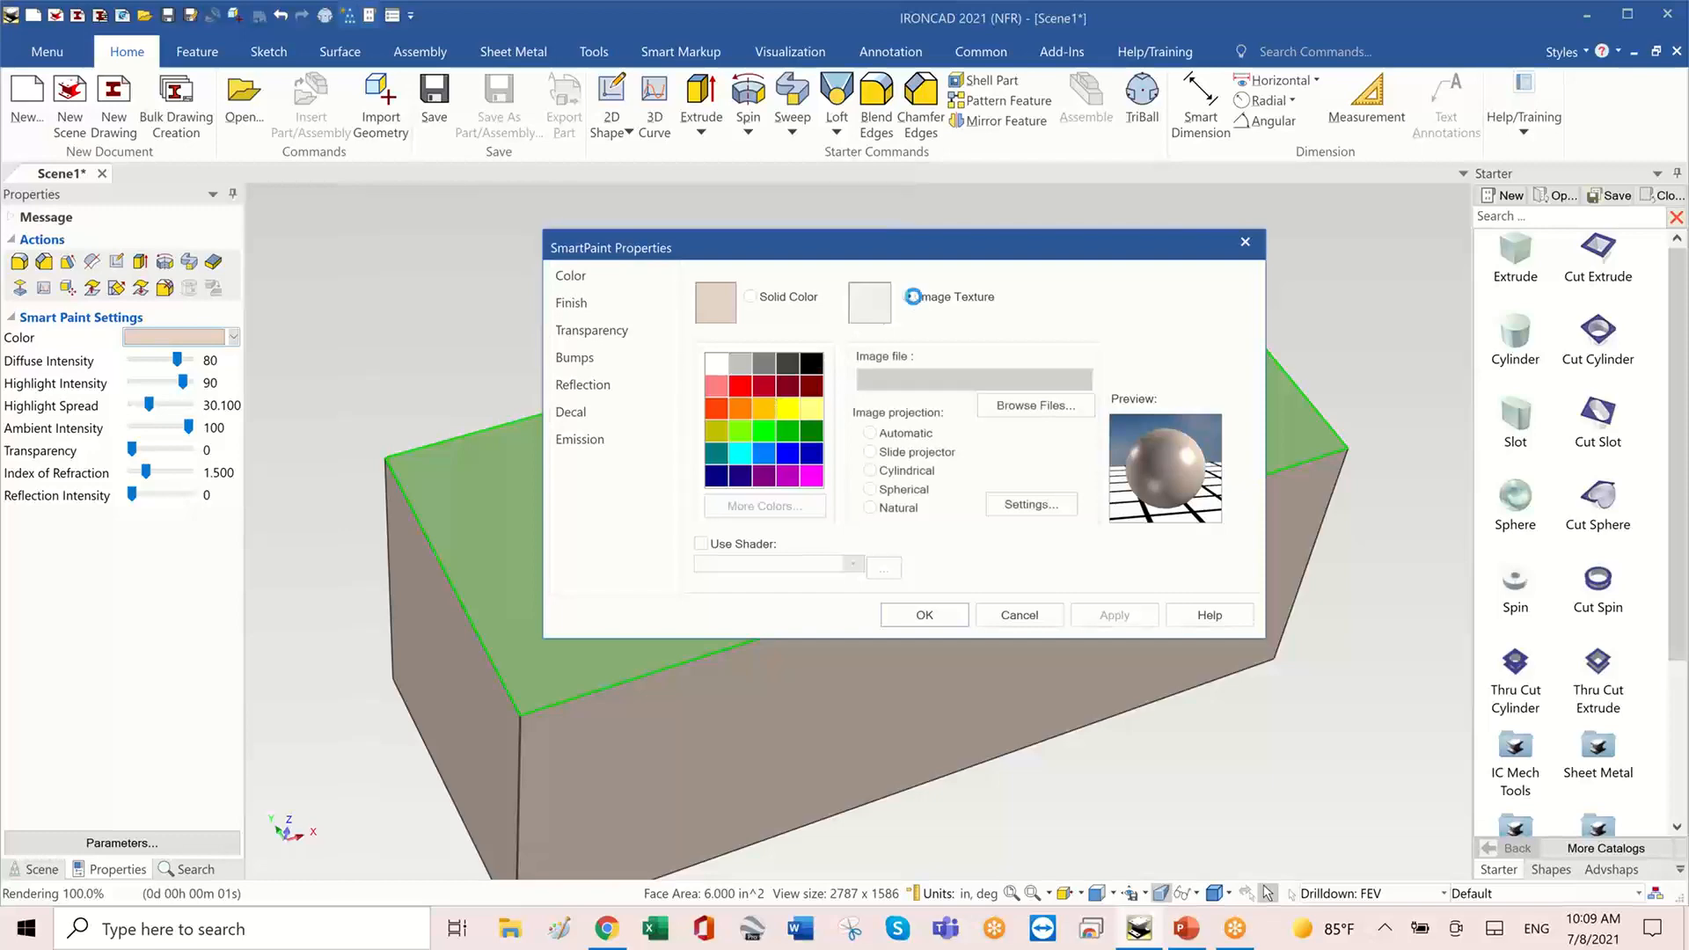
- Apply the image imgF1 from the IronCADUSA Pictures folder as the texture of the block's top face
click(1031, 410)
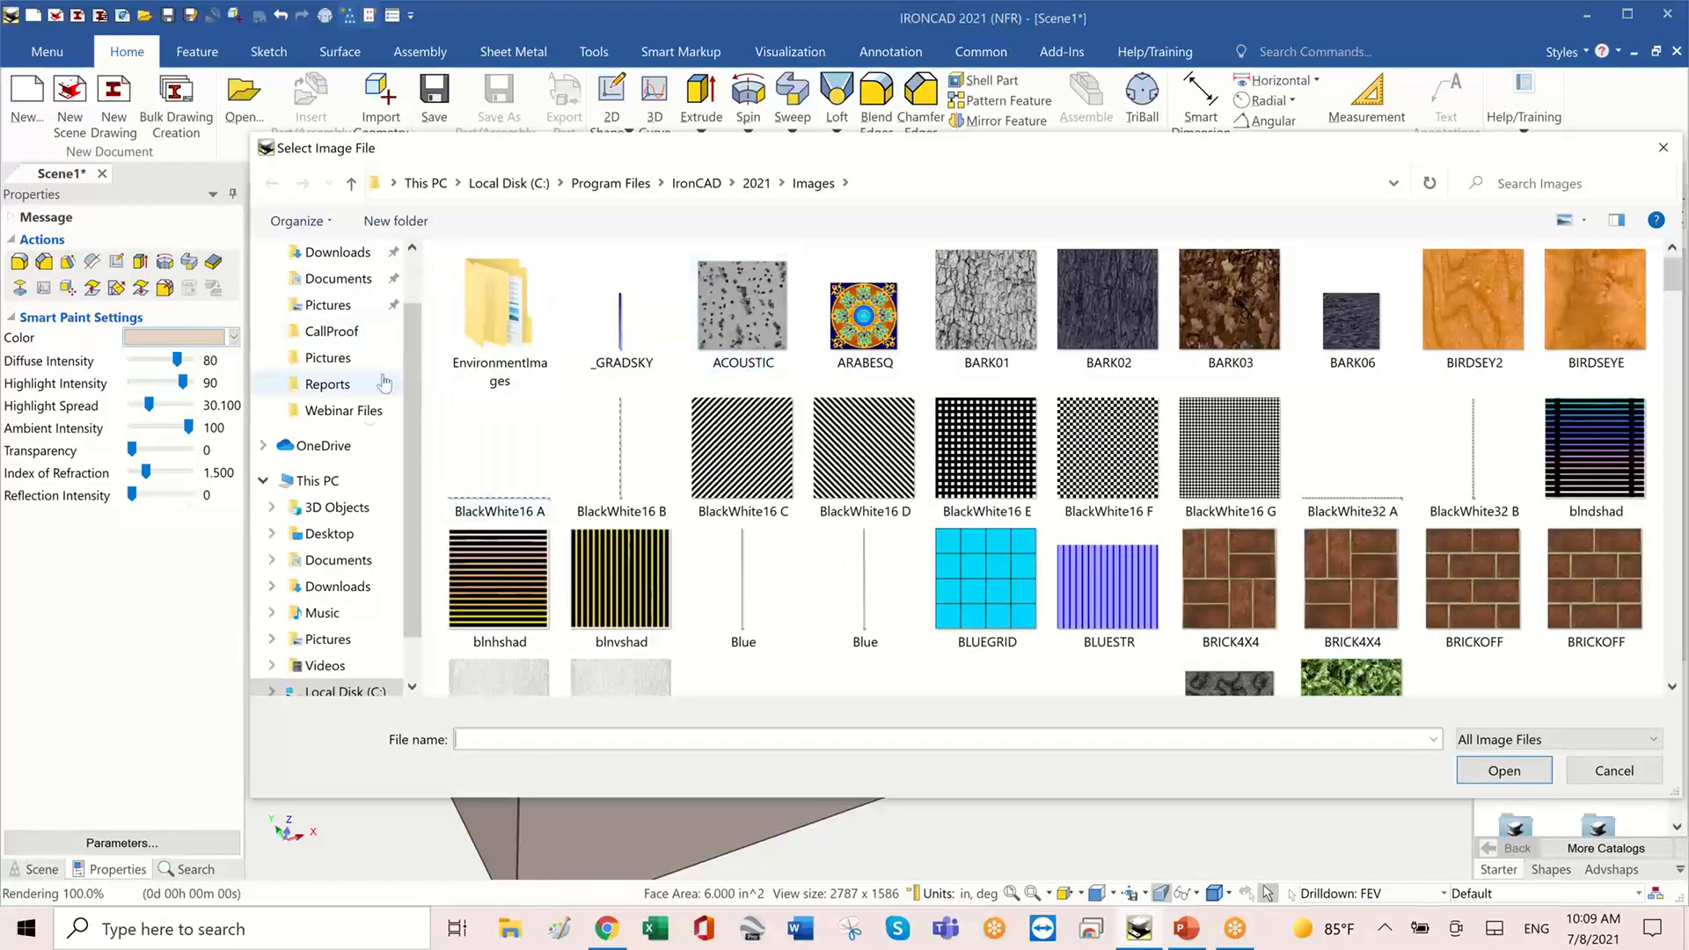
click(343, 410)
click(647, 185)
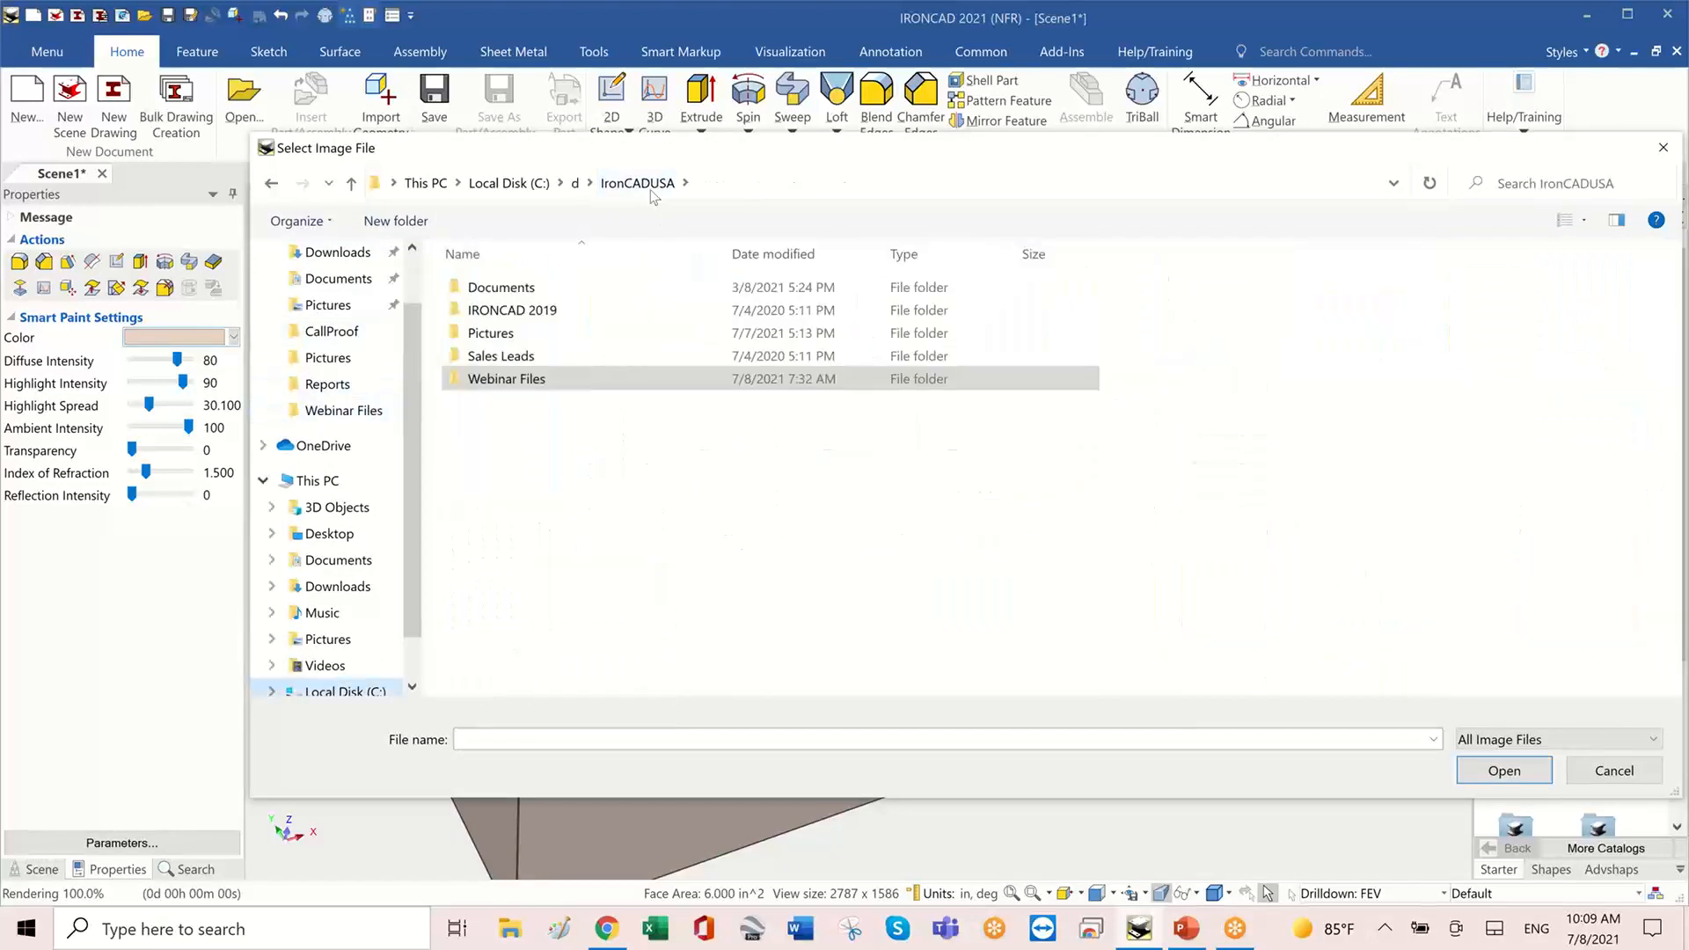
double_click(489, 334)
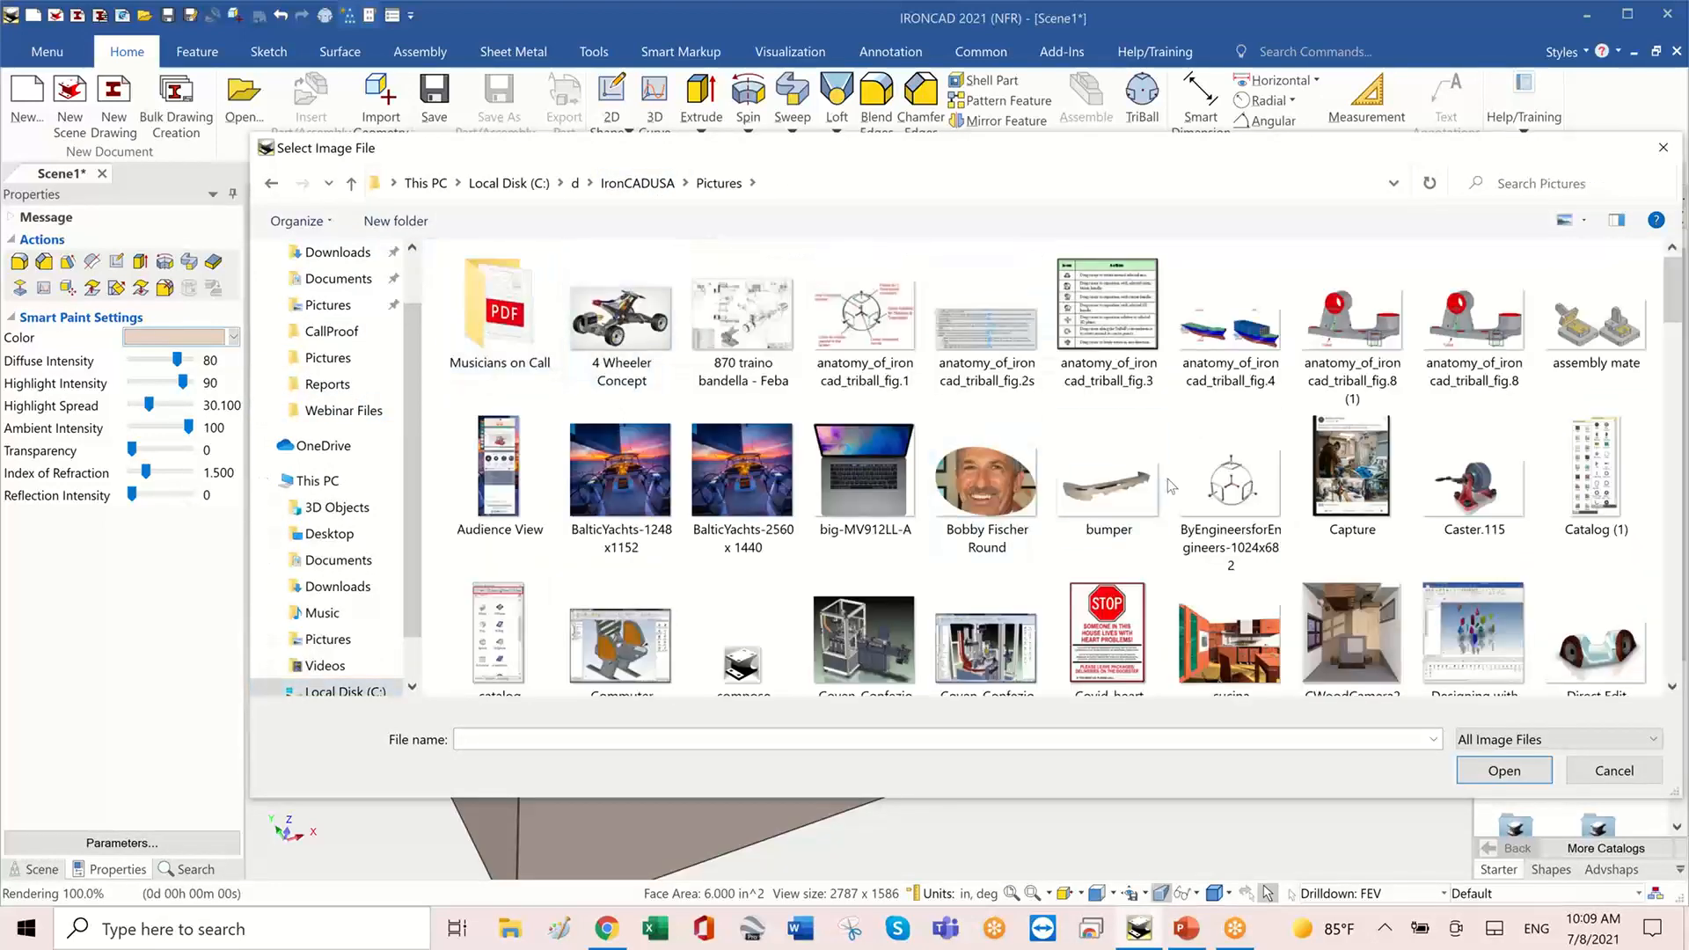
scroll(1168, 479, down, 5)
scroll(1168, 479, down, 4)
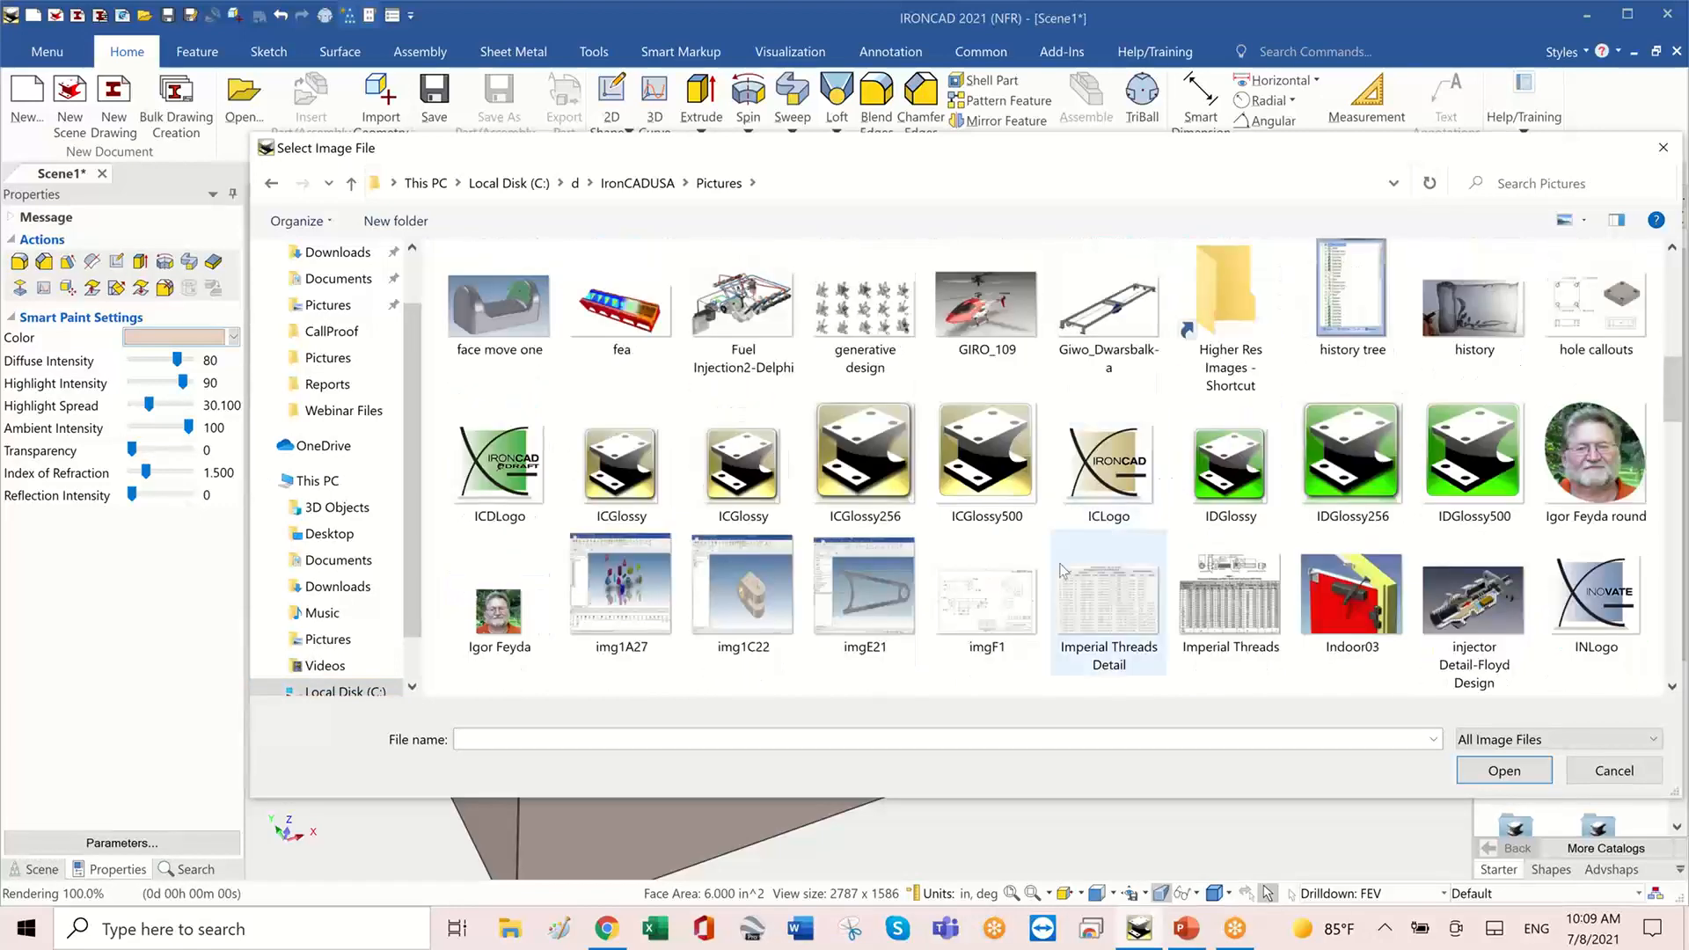
click(987, 598)
click(1504, 771)
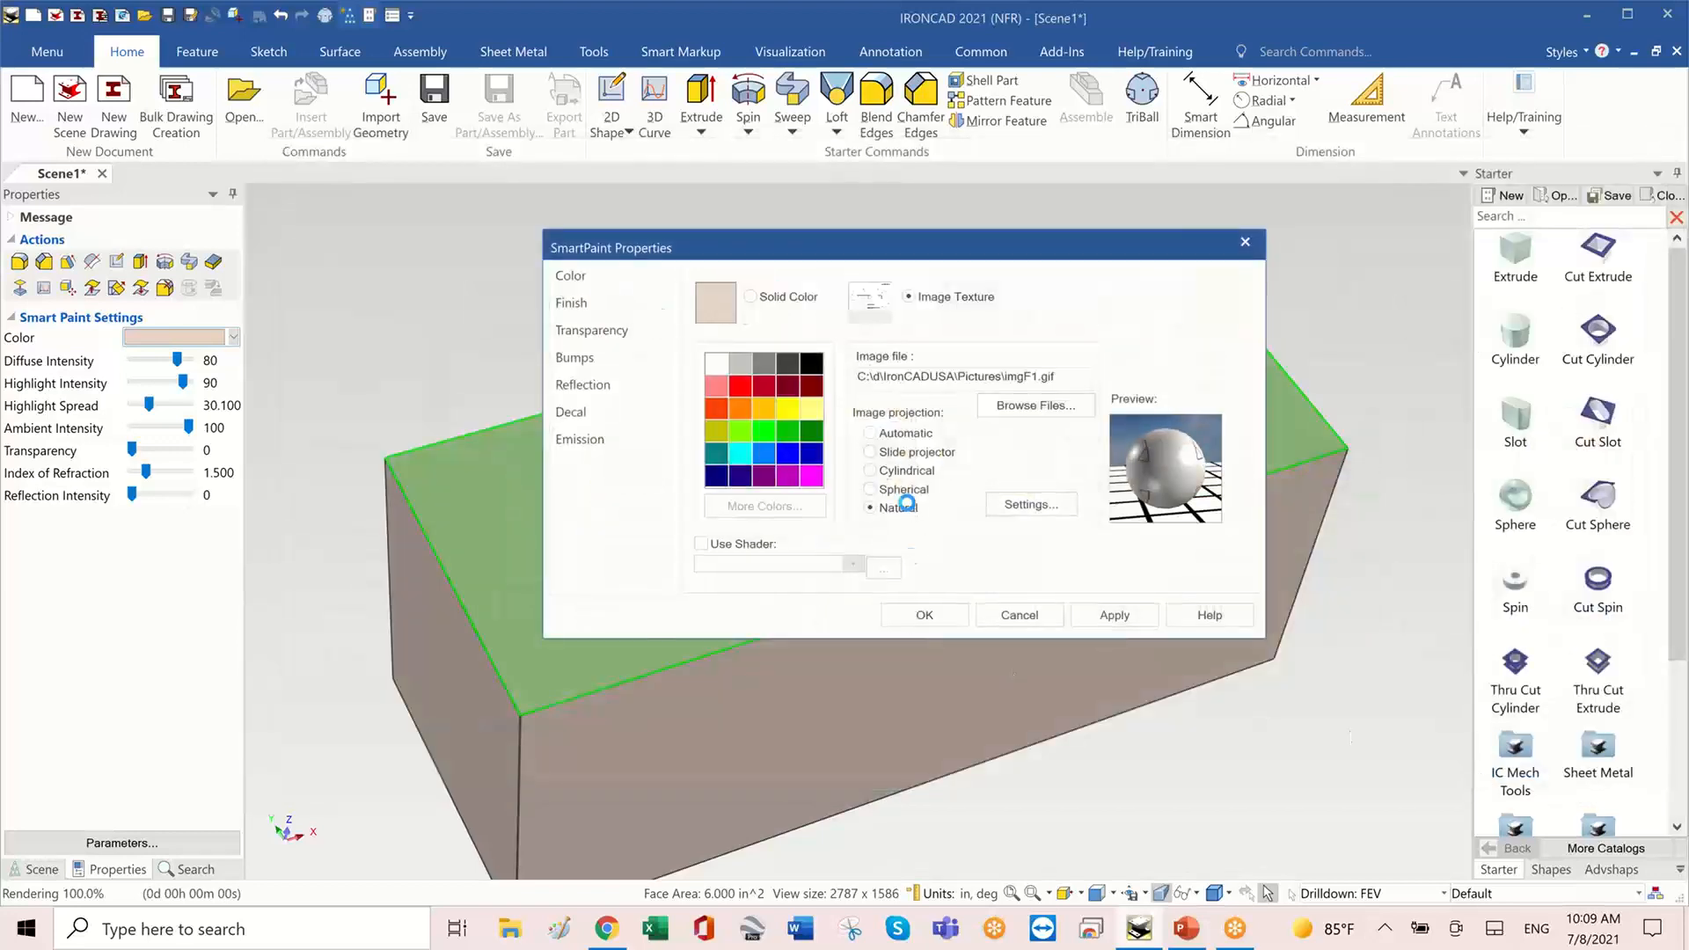
click(924, 618)
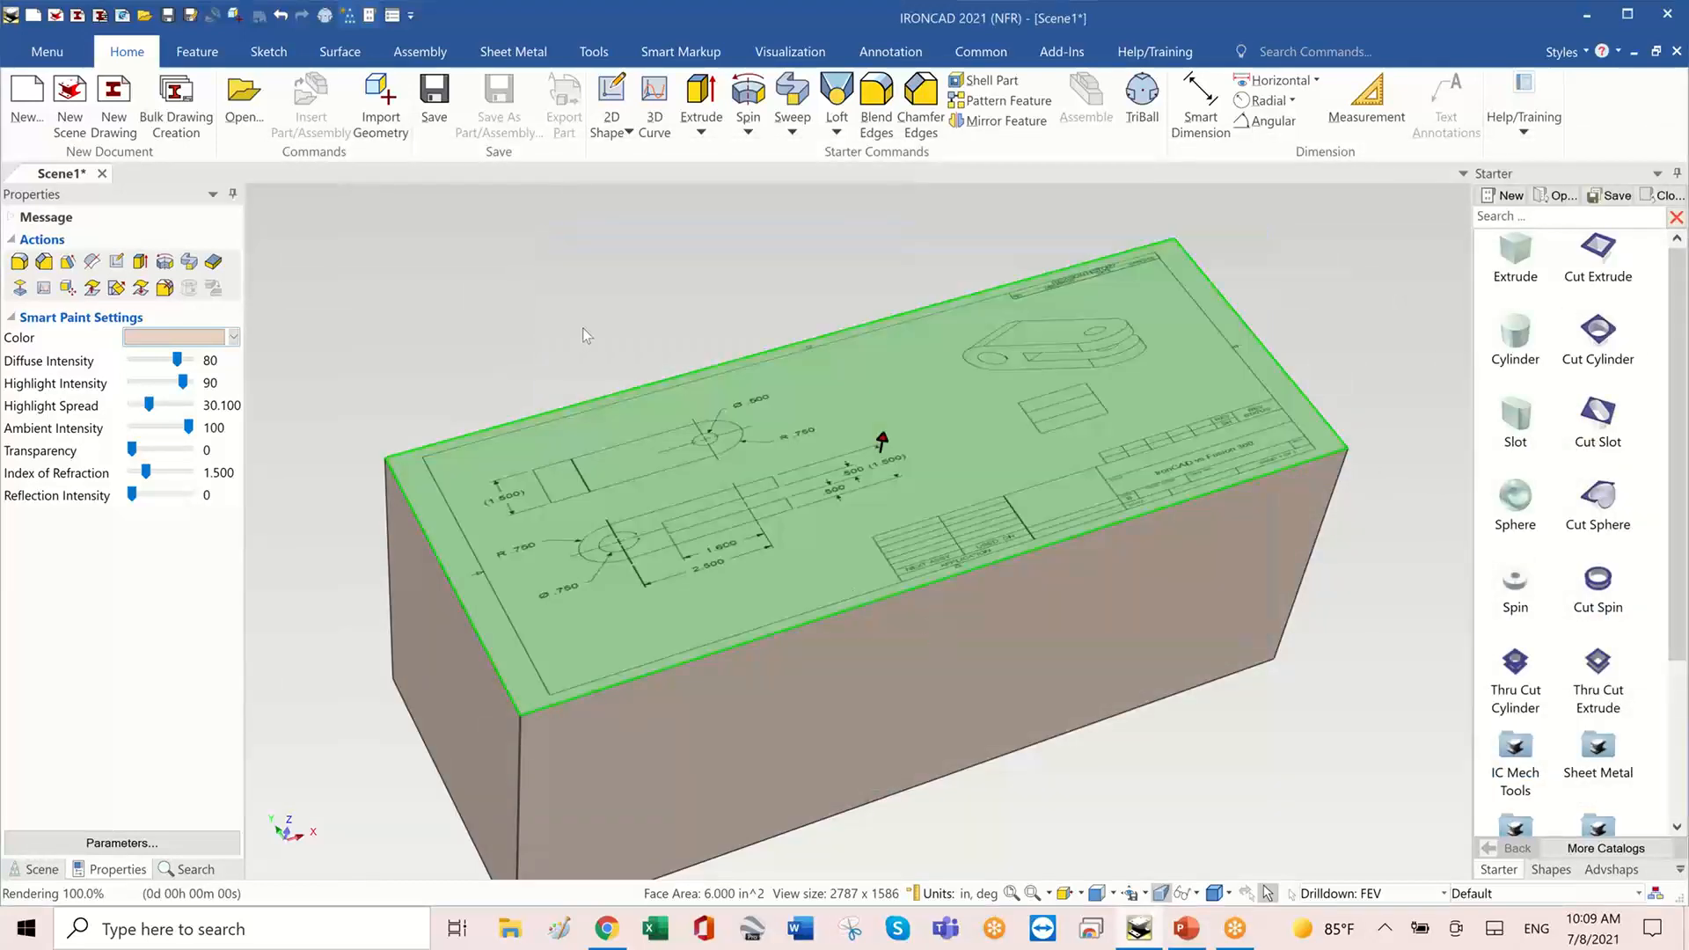
click(594, 309)
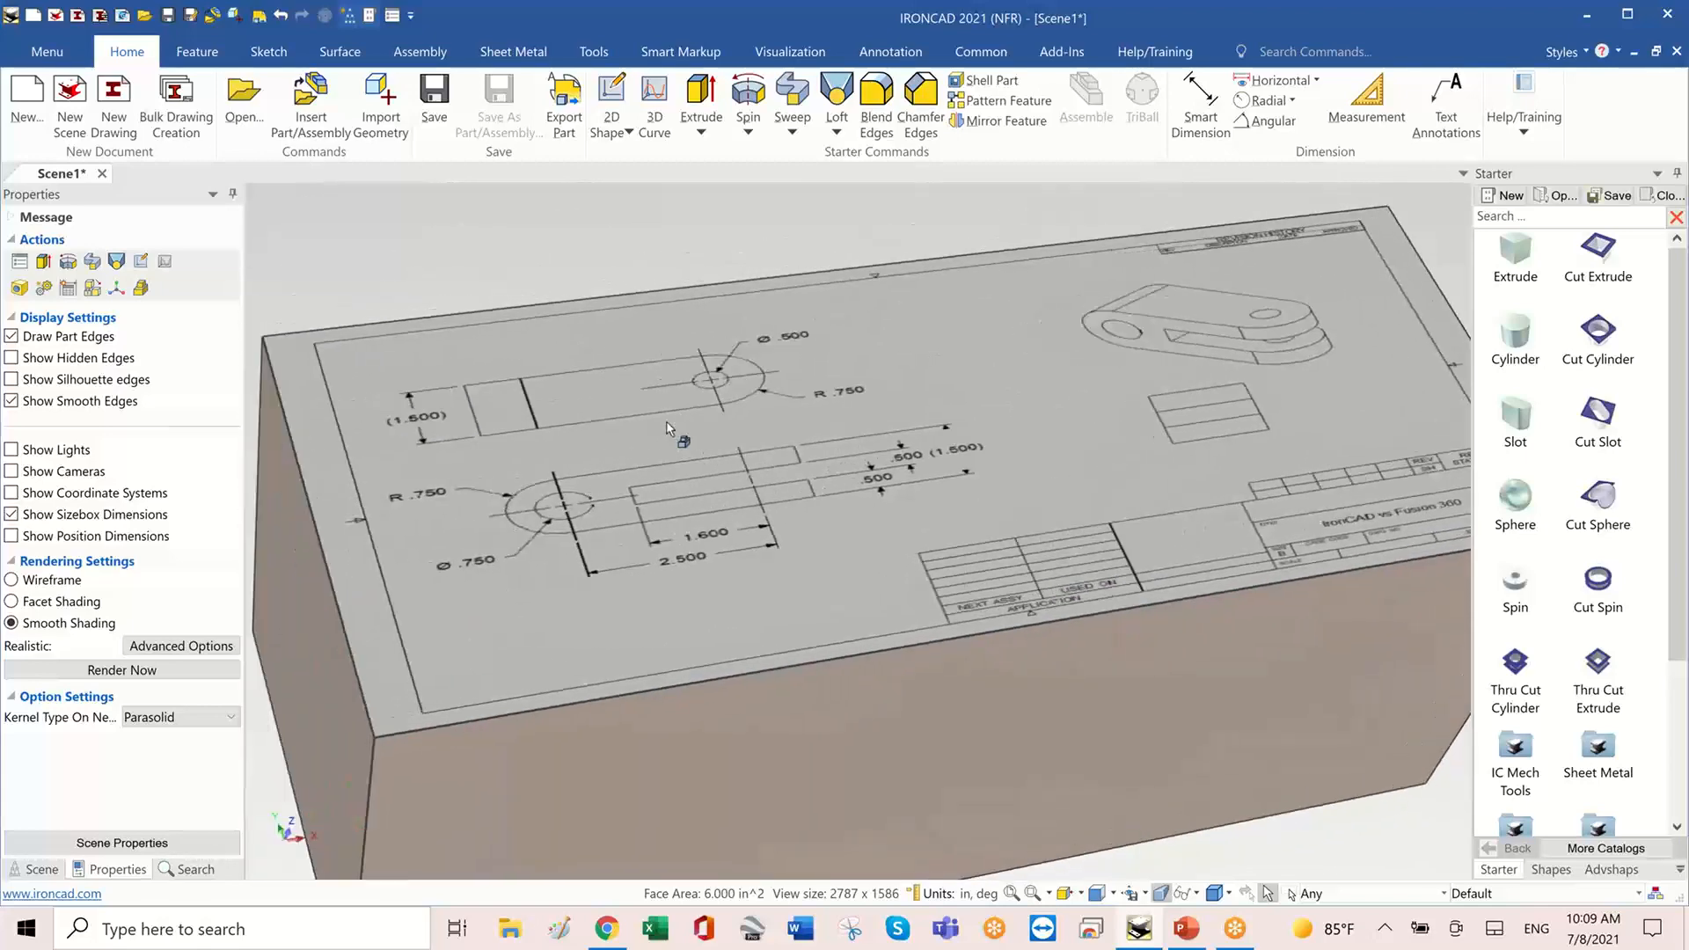
- Examine the hole, radius and slot dimensions in the drawing on the block's top face, then show the scene tree
scroll(667, 429, up, 5)
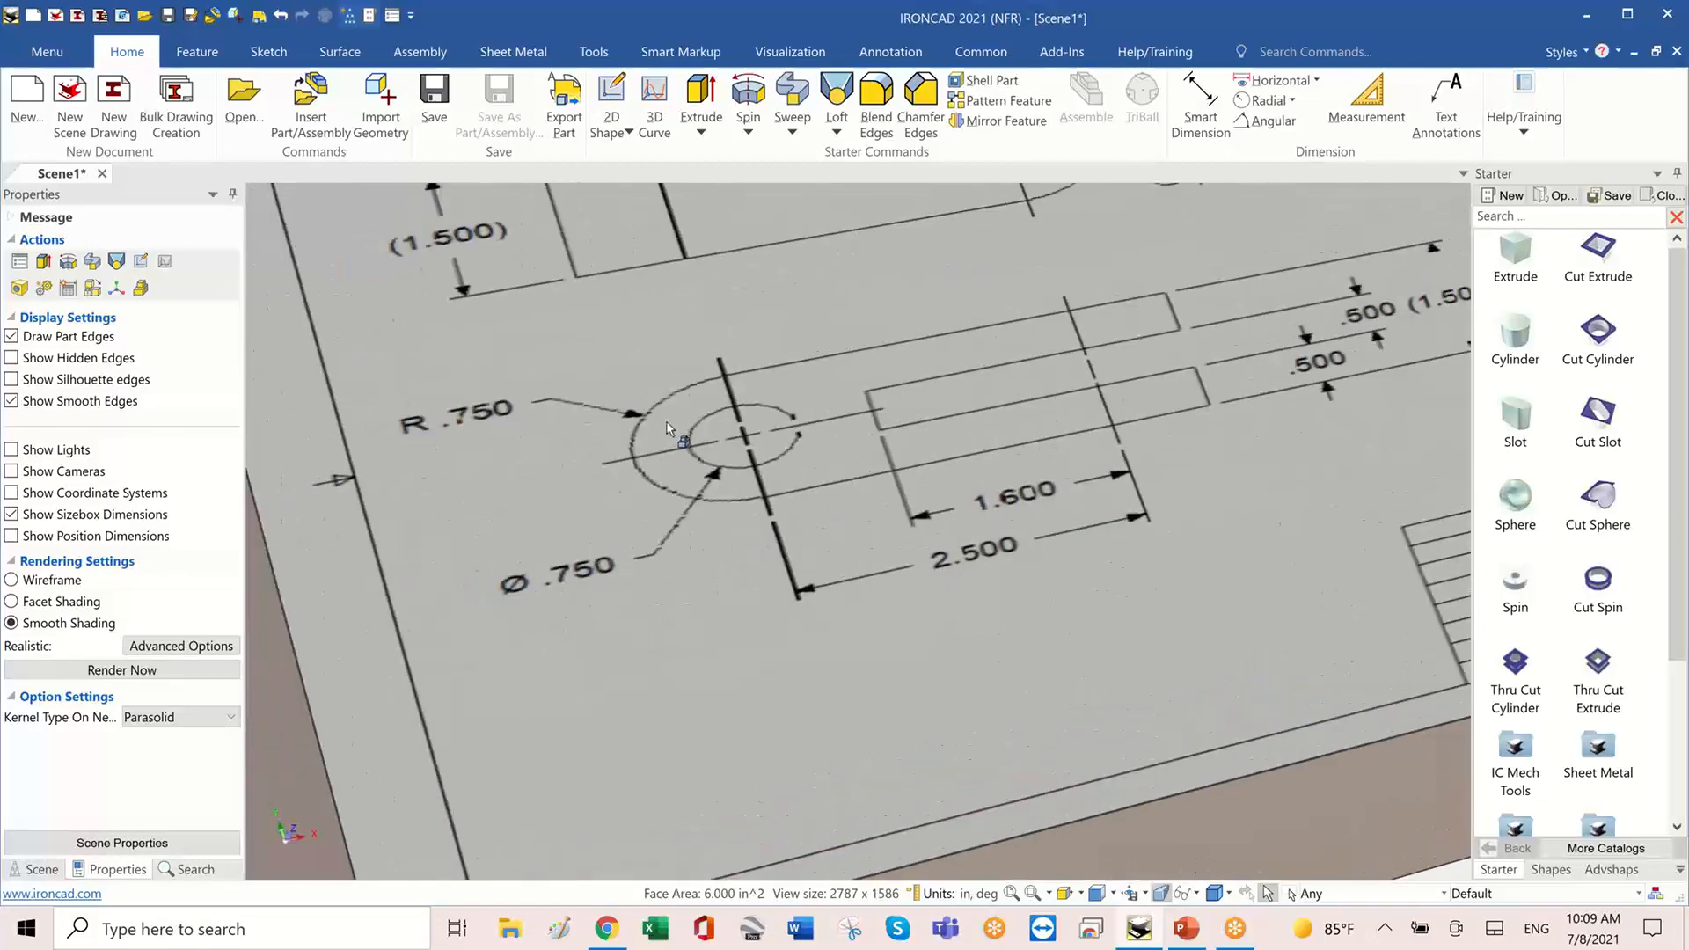
scroll(667, 429, down, 5)
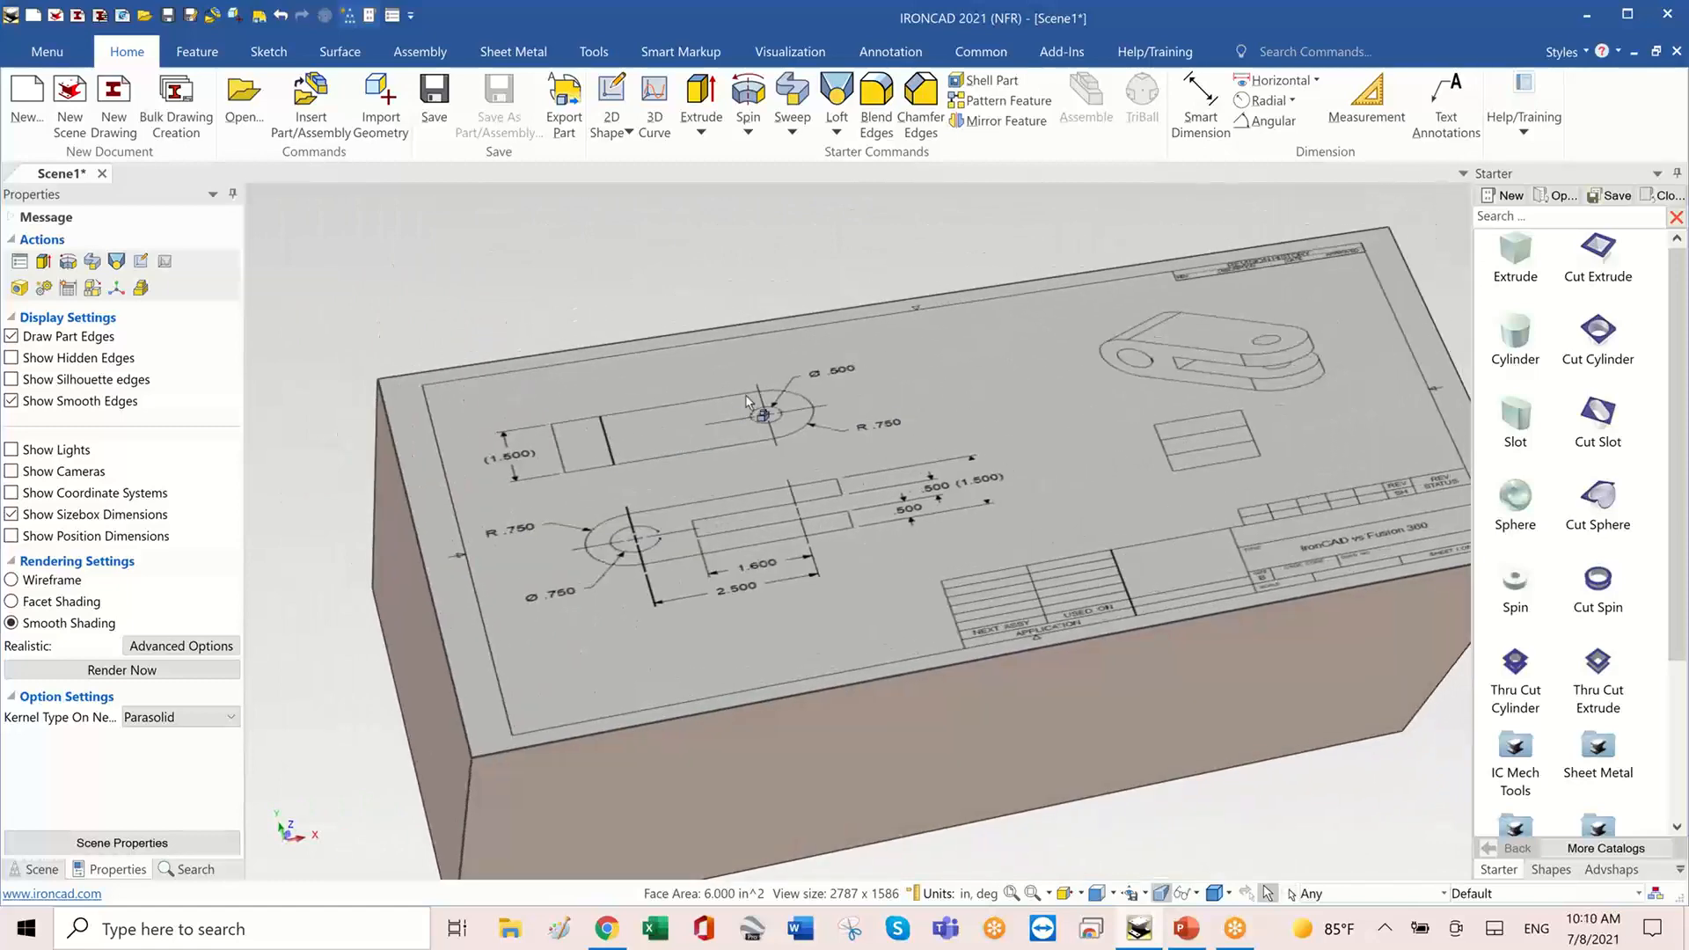
scroll(1060, 356, down, 4)
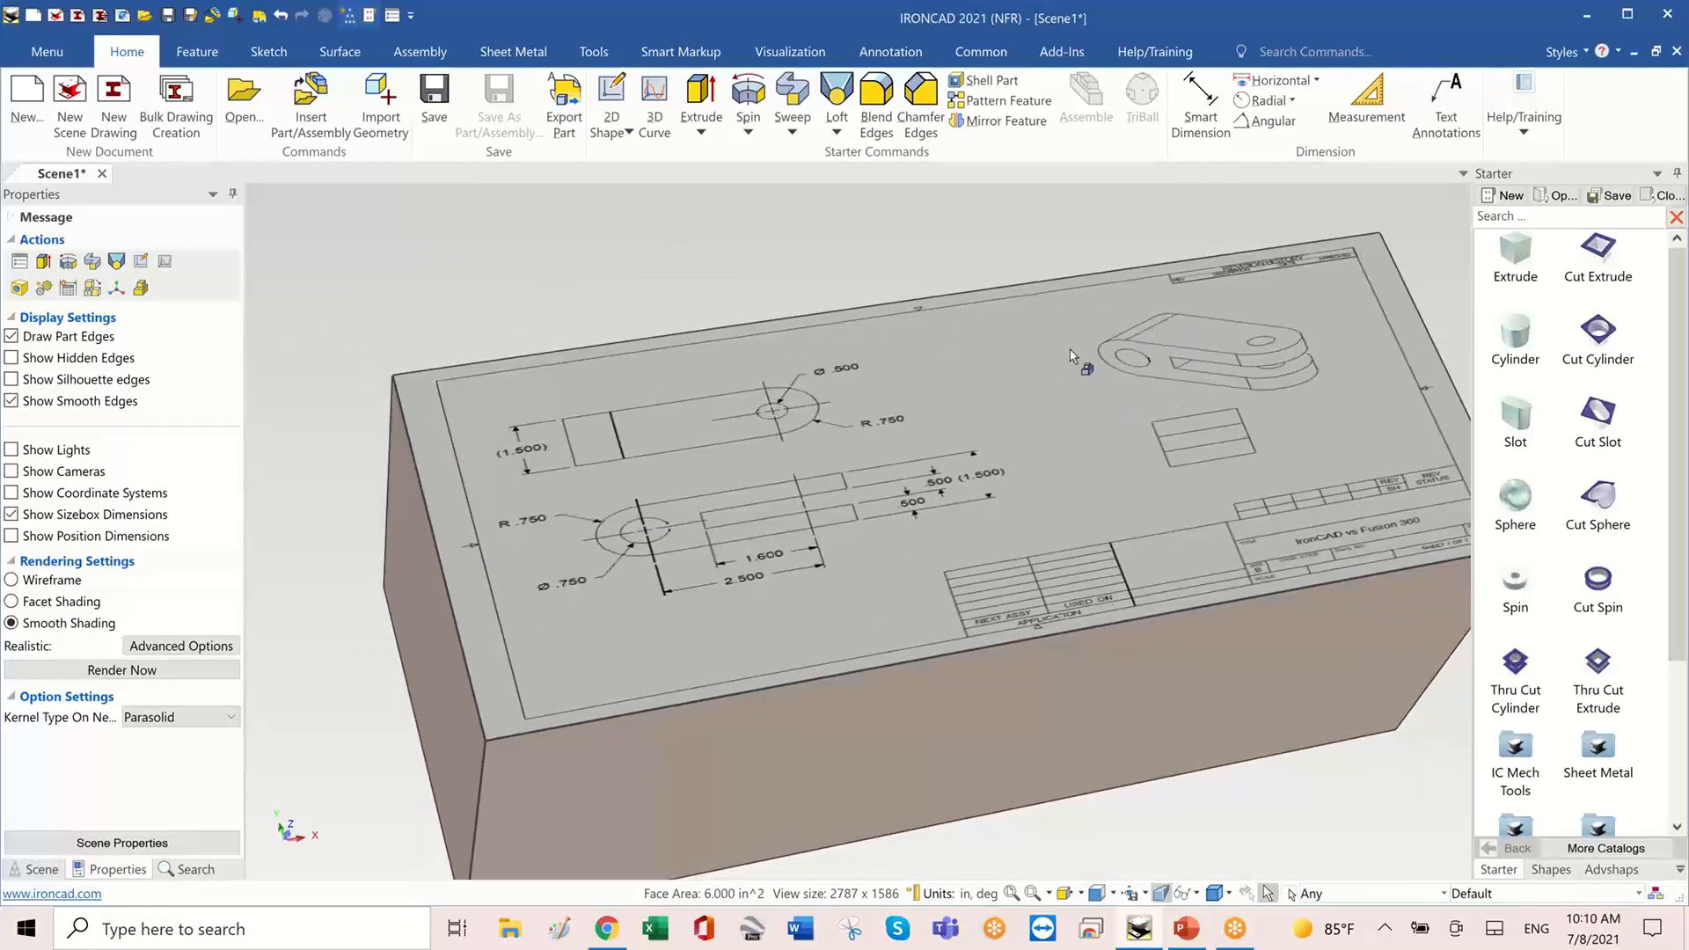
click(42, 870)
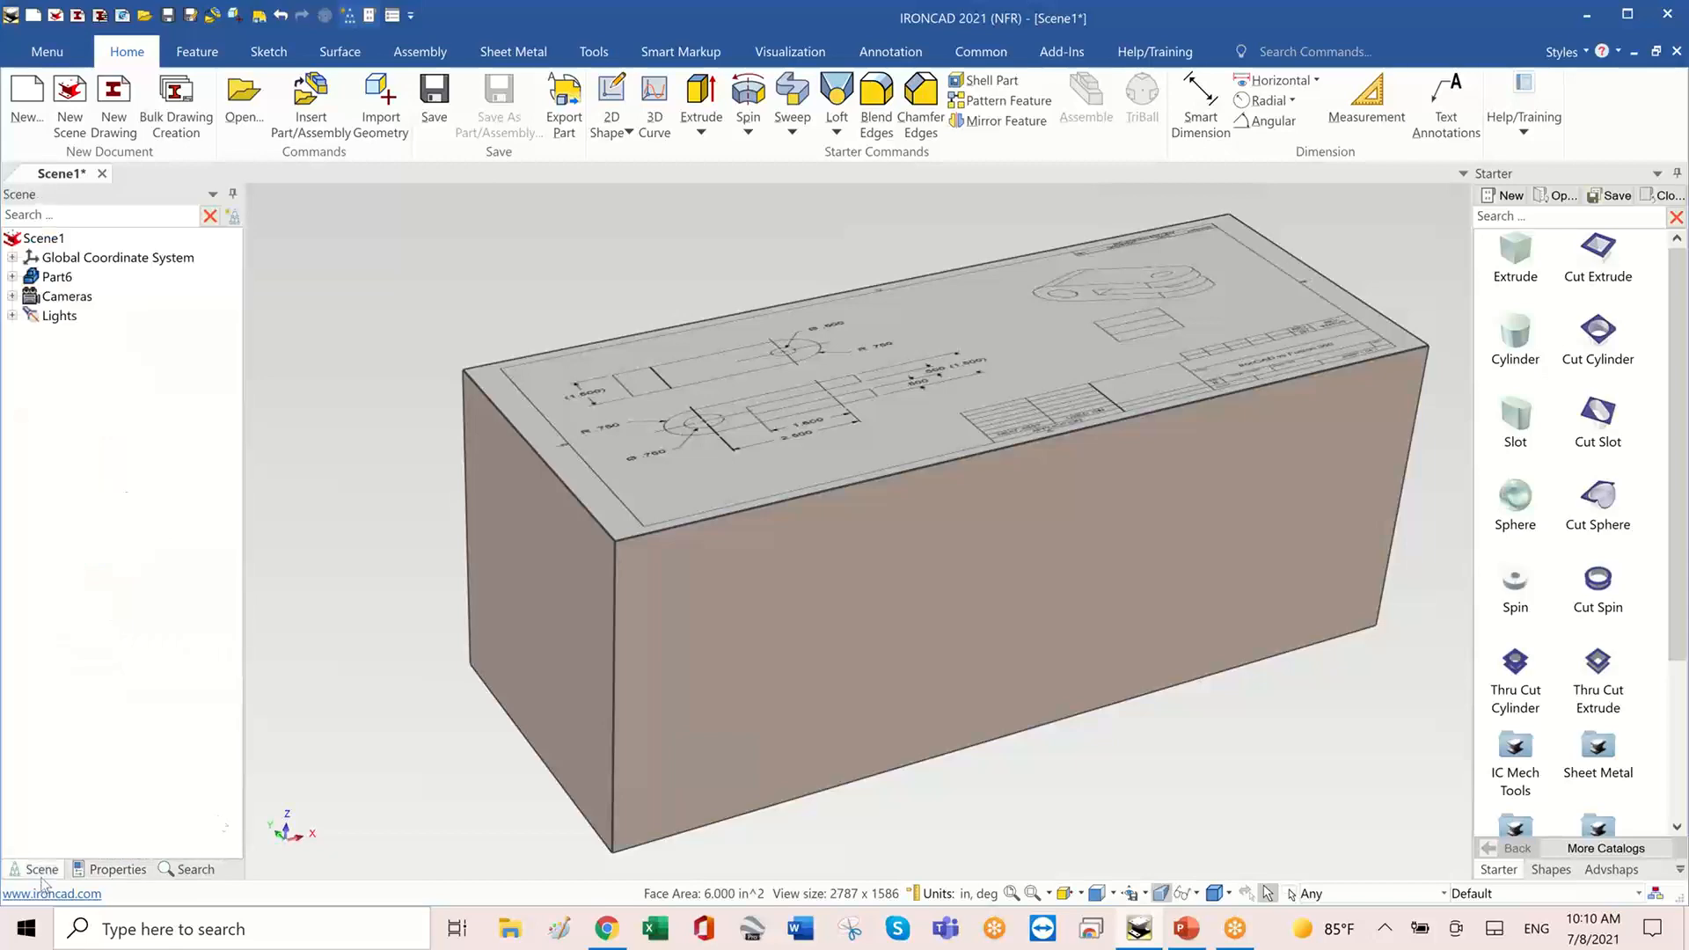
click(562, 435)
click(562, 438)
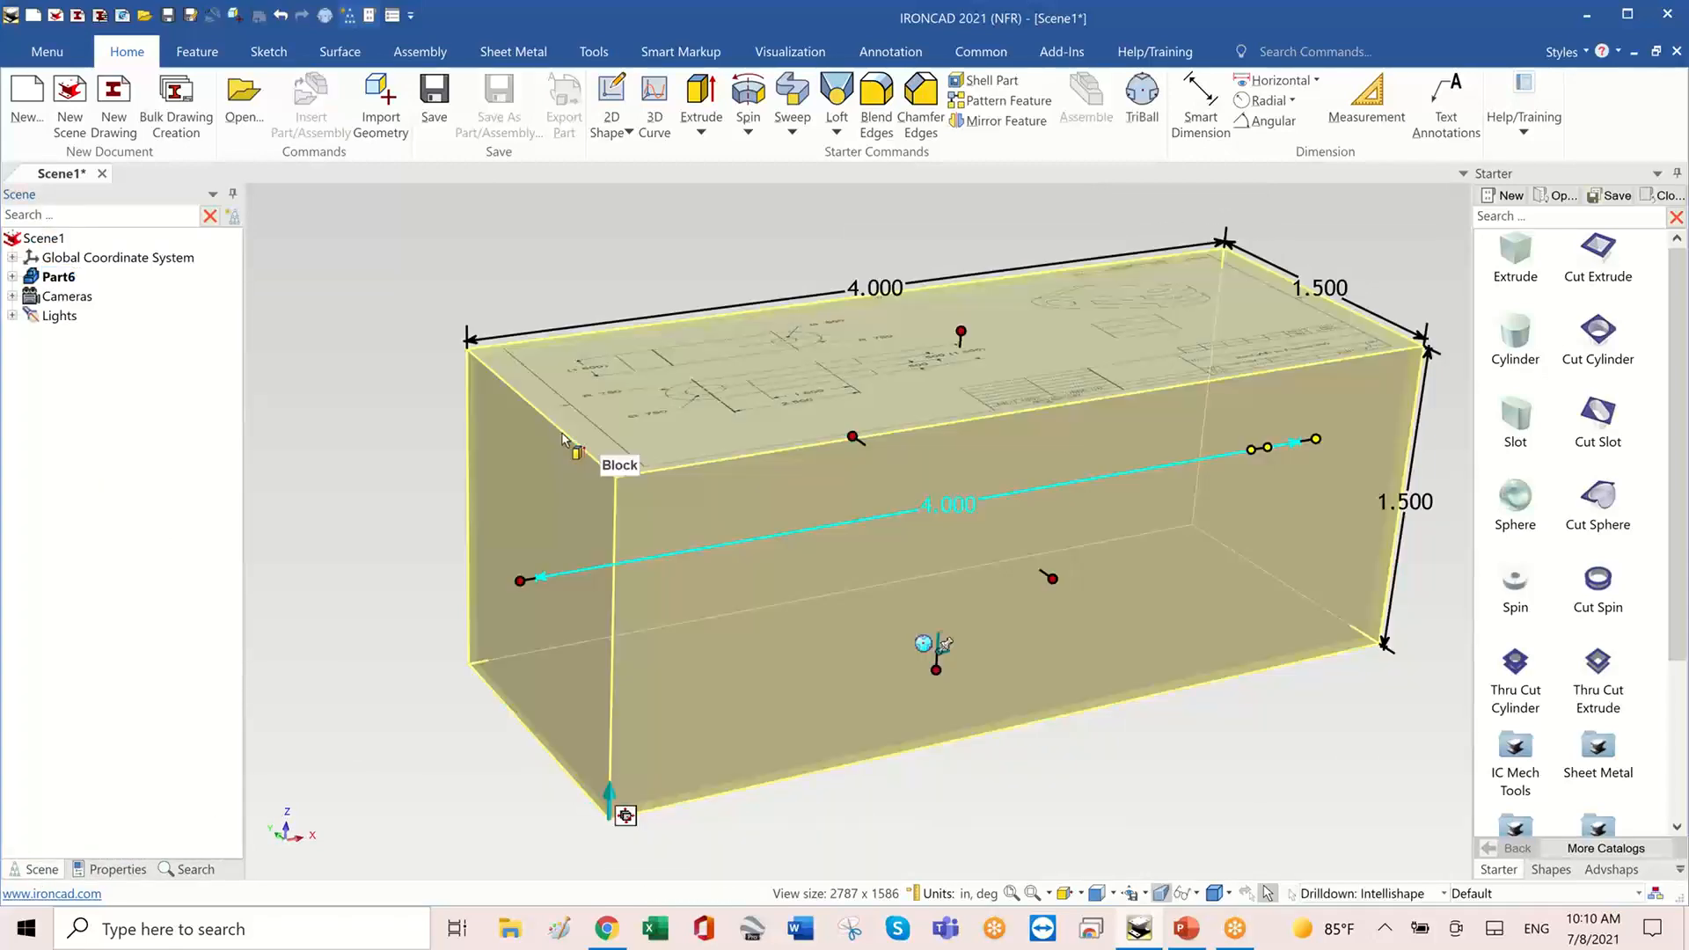
click(563, 438)
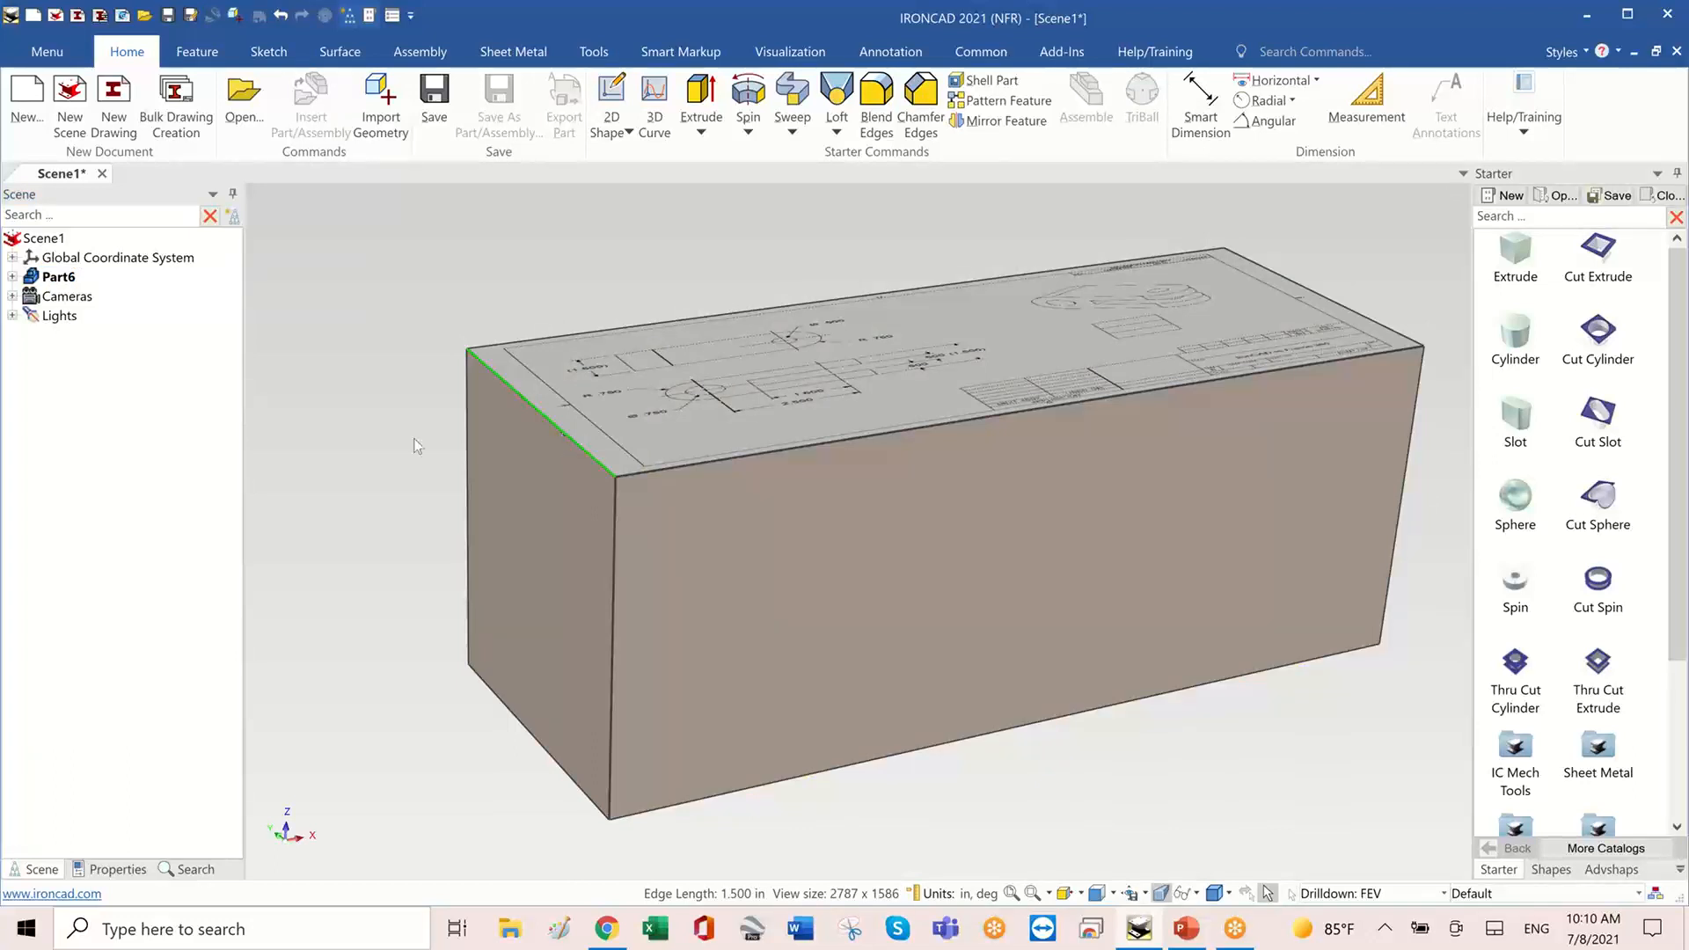
click(382, 456)
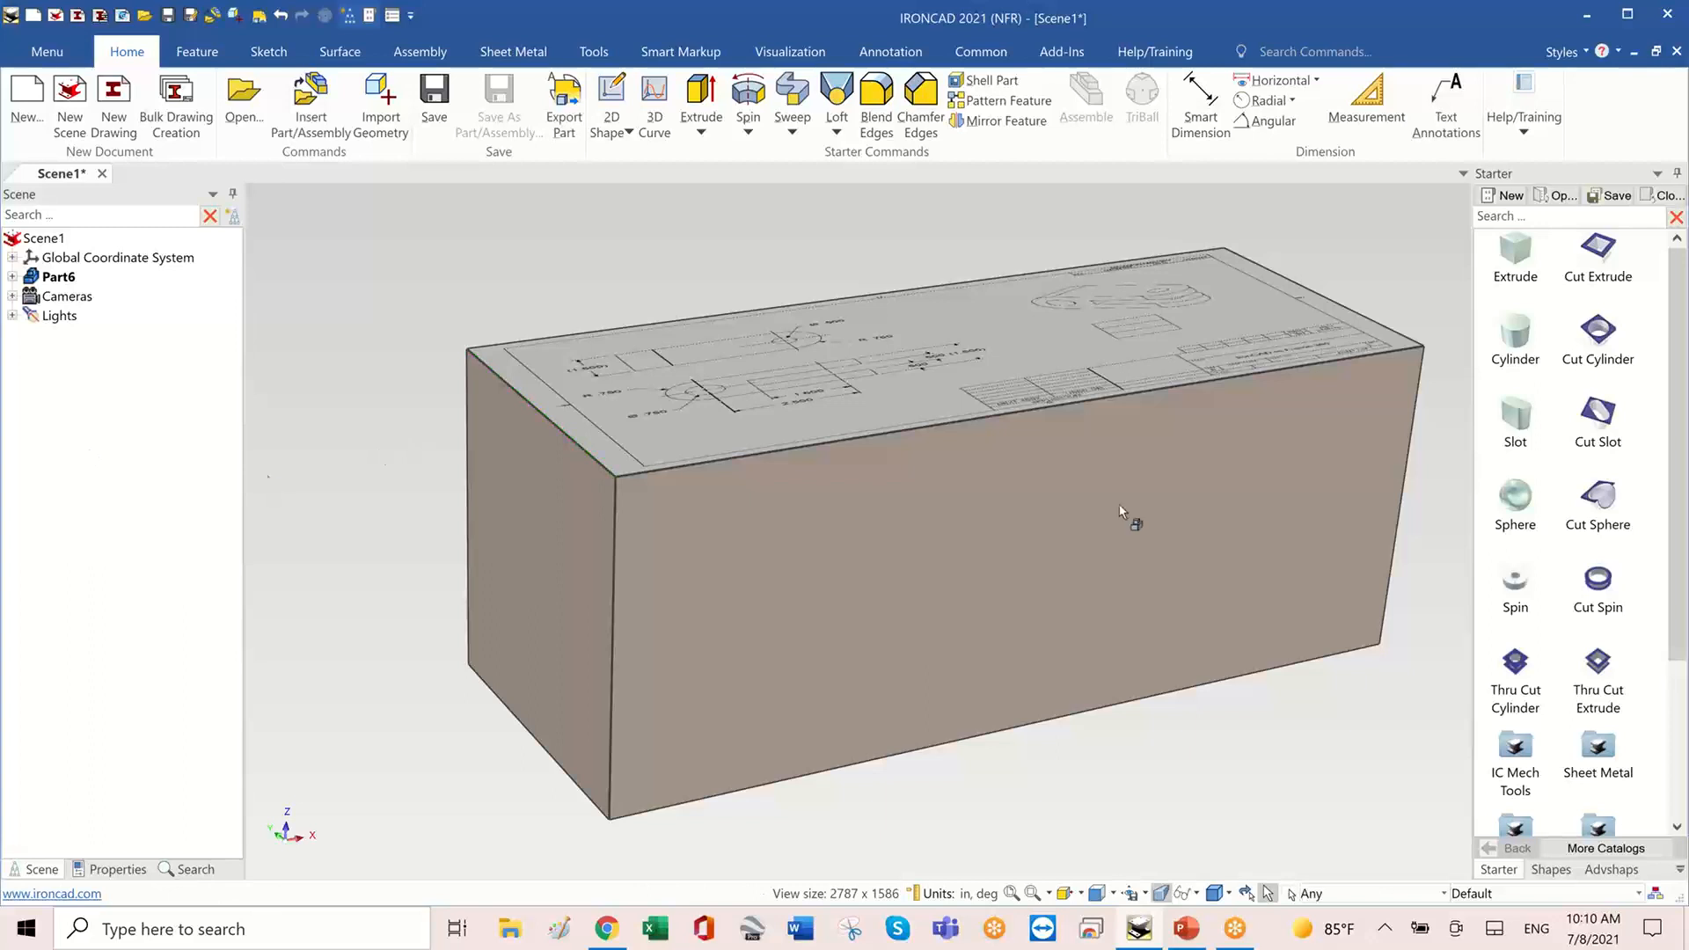
- Blend the upper and lower edges of the block's end face beside the drawing views with a constant radius of 0.75 in
click(568, 499)
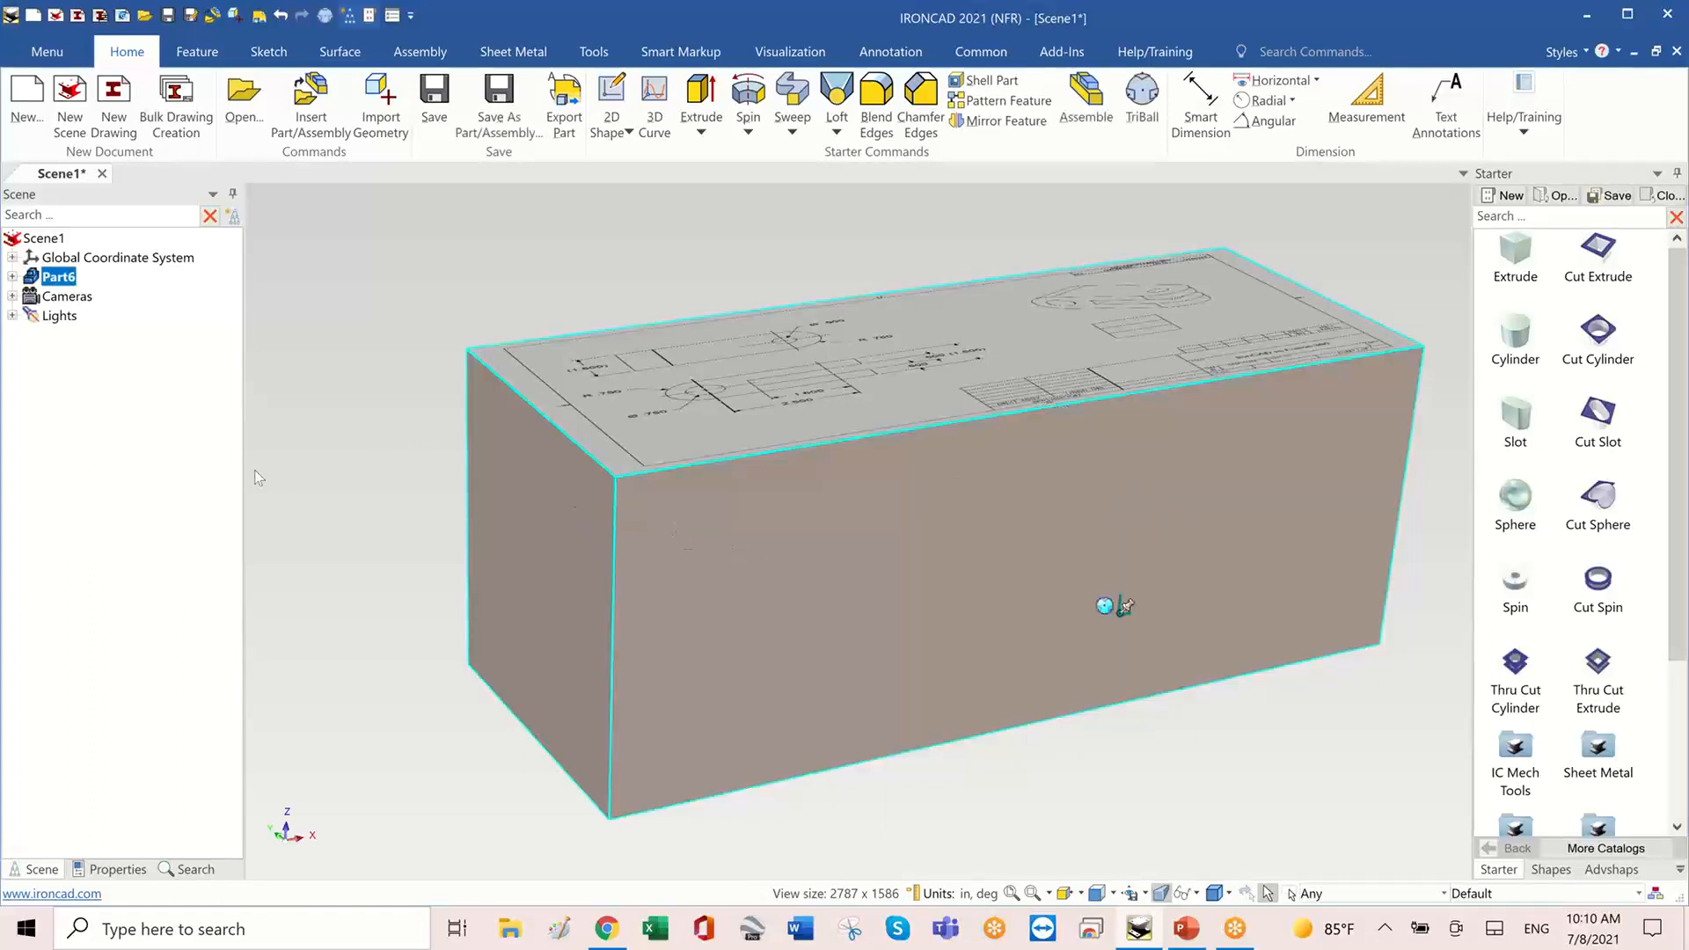
click(561, 439)
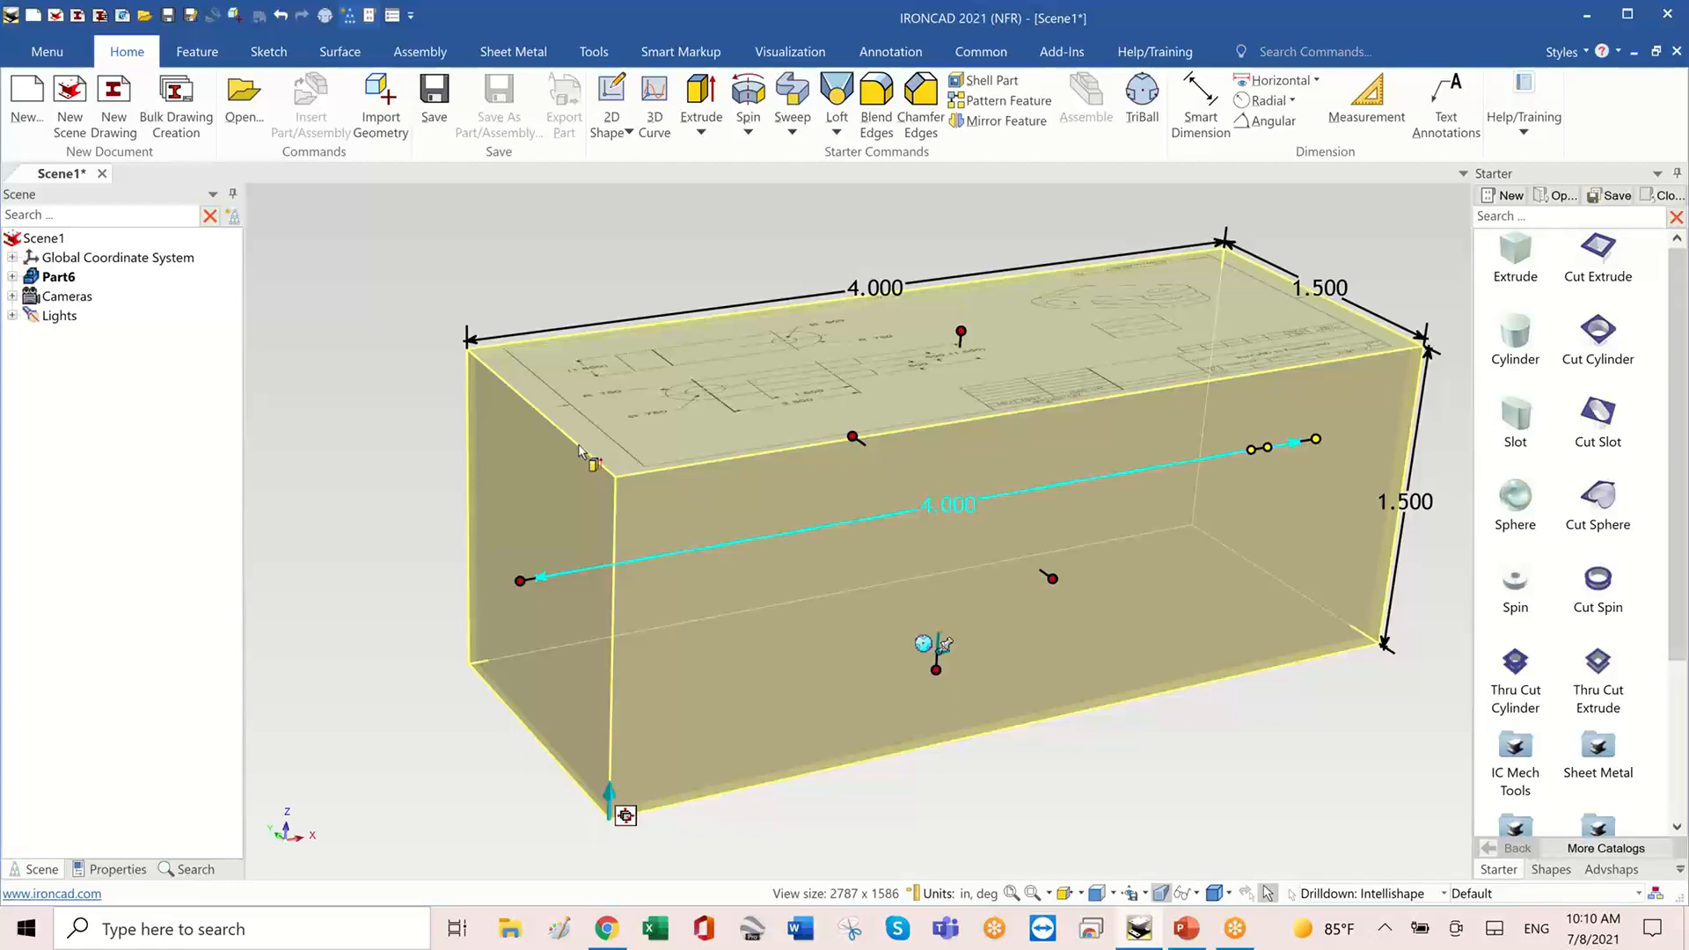
click(580, 452)
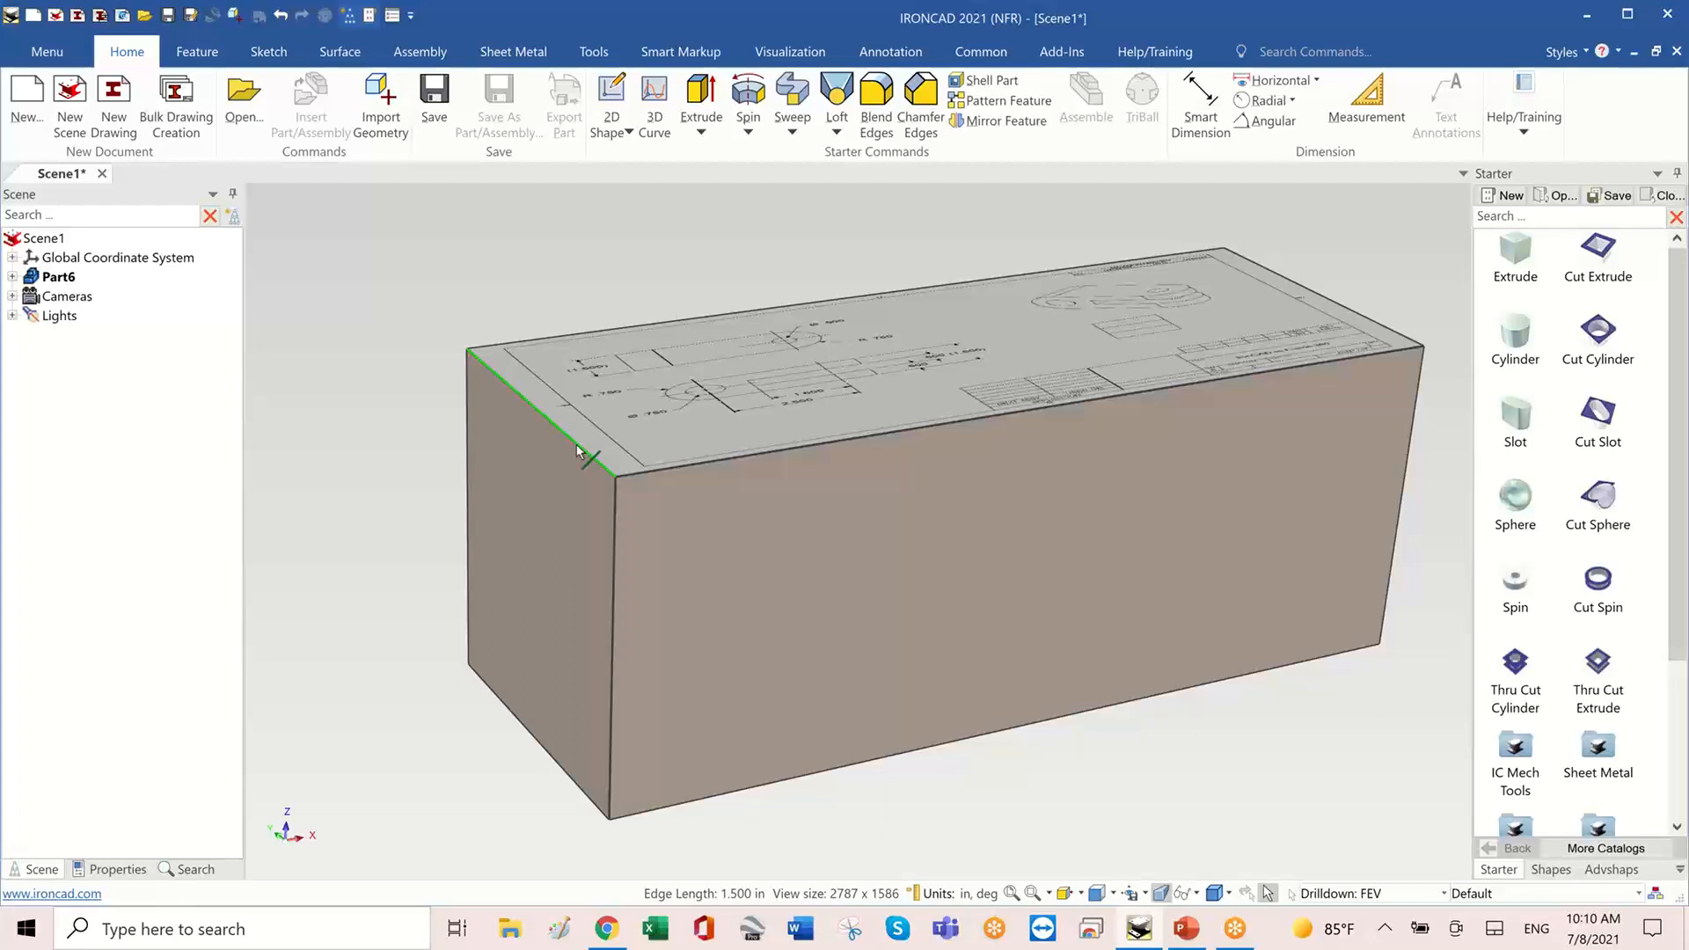
right_click(577, 449)
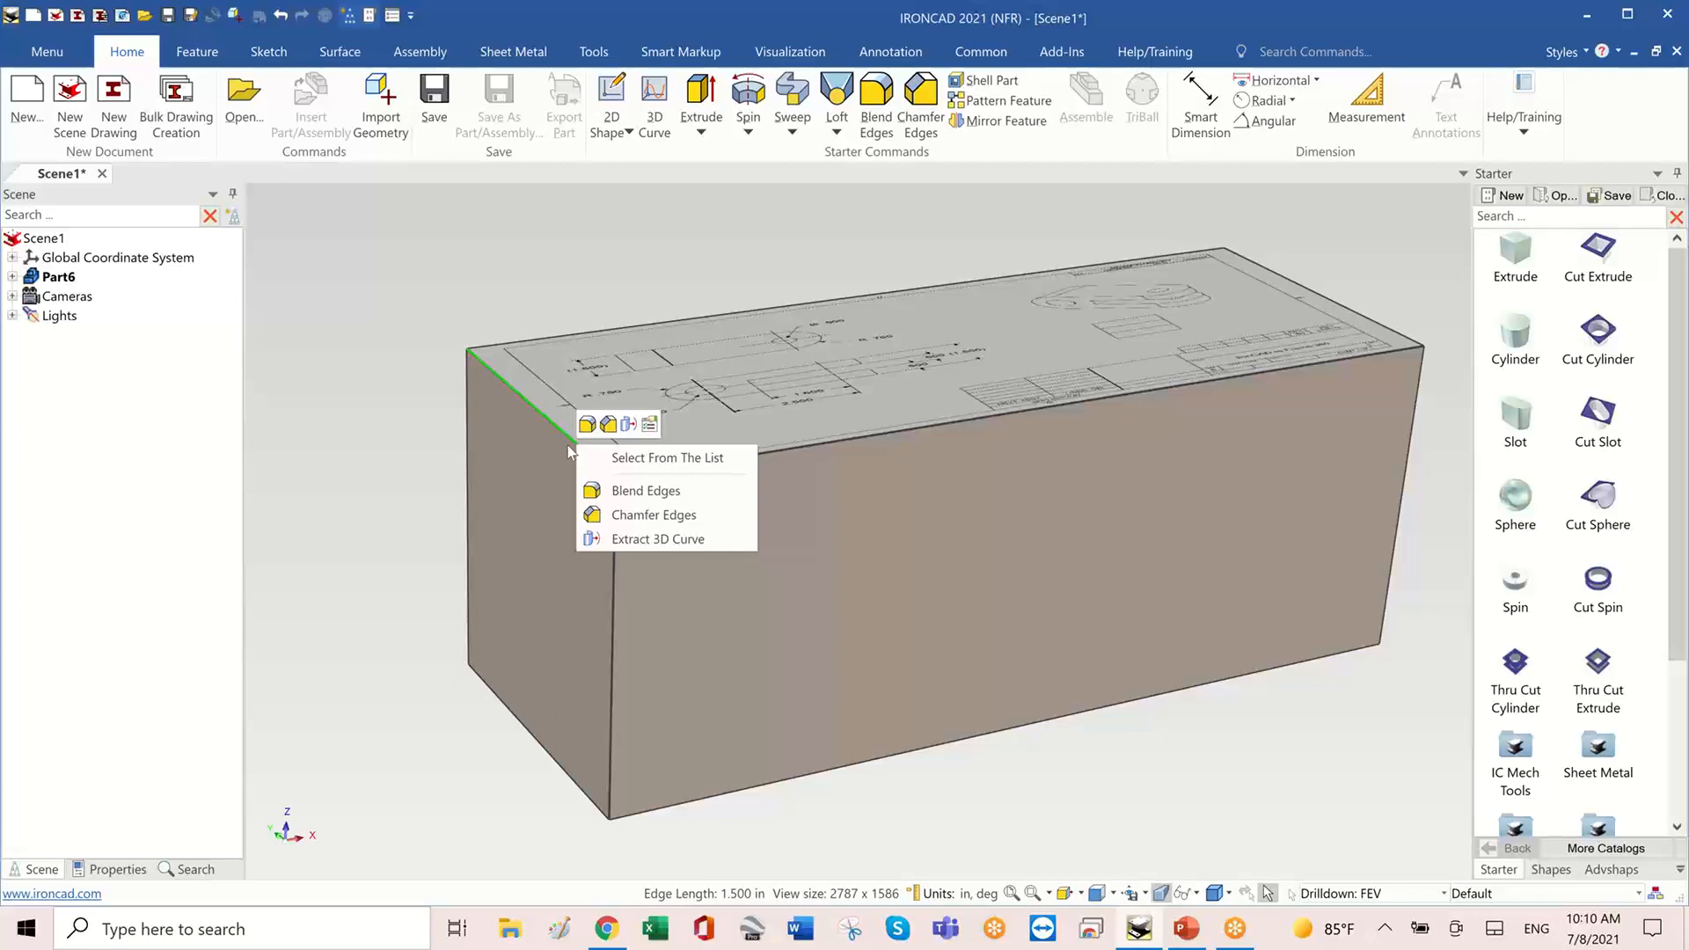
click(632, 491)
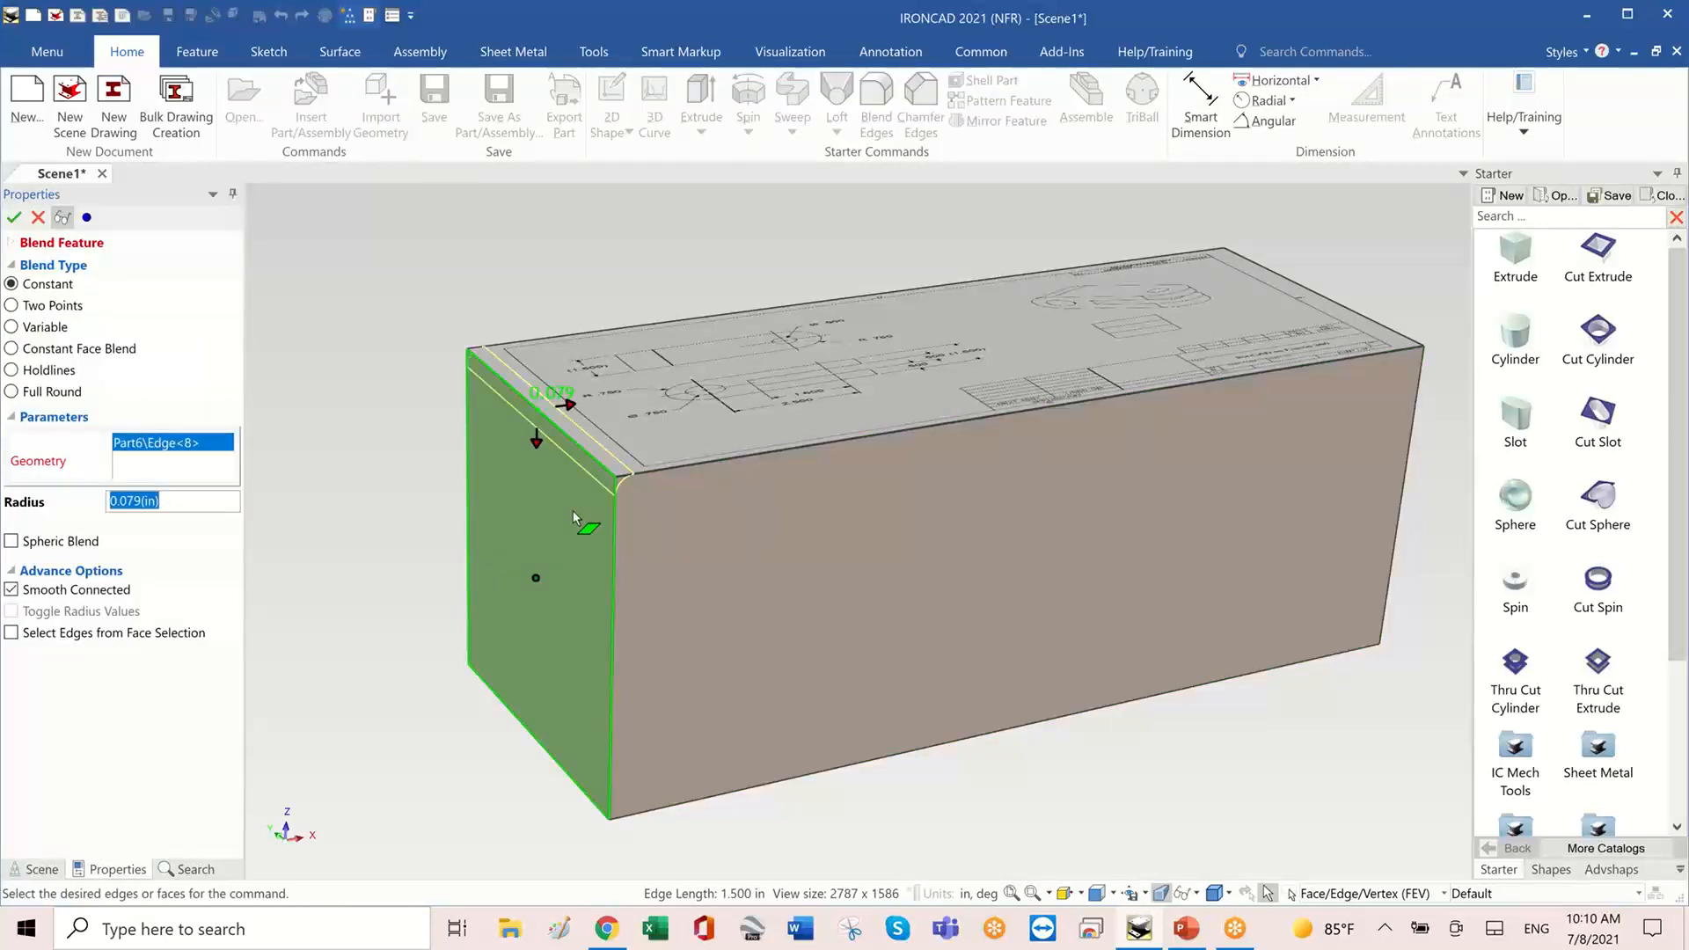
key(BackSpace)
text(.75)
key(Return)
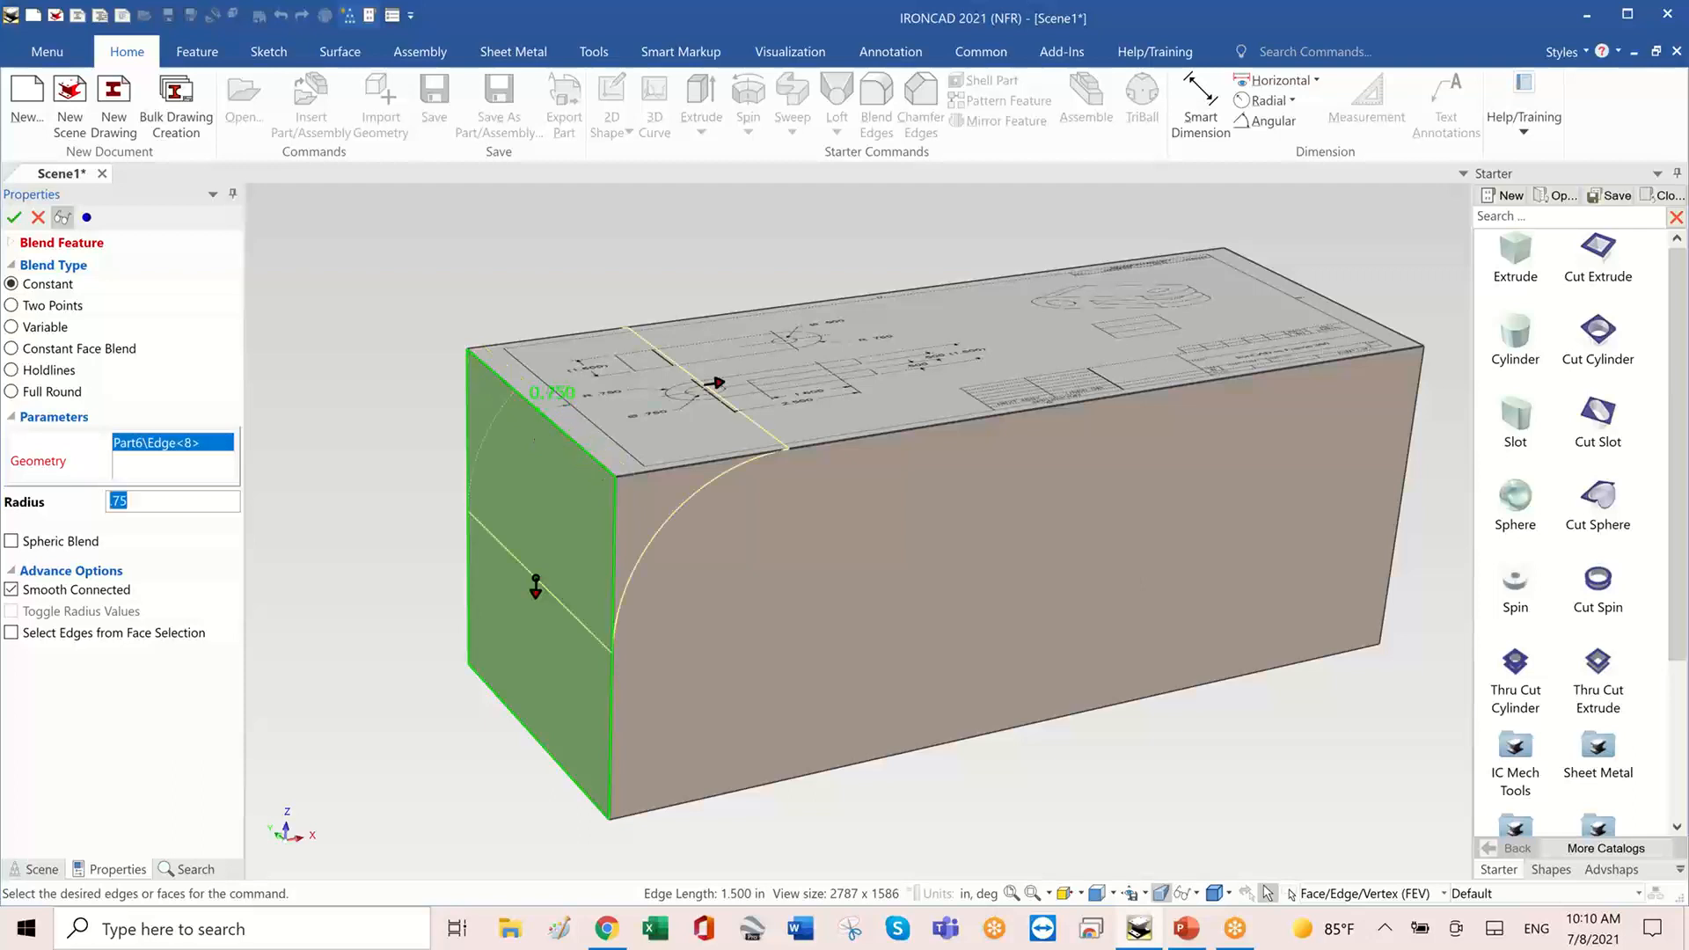
click(526, 729)
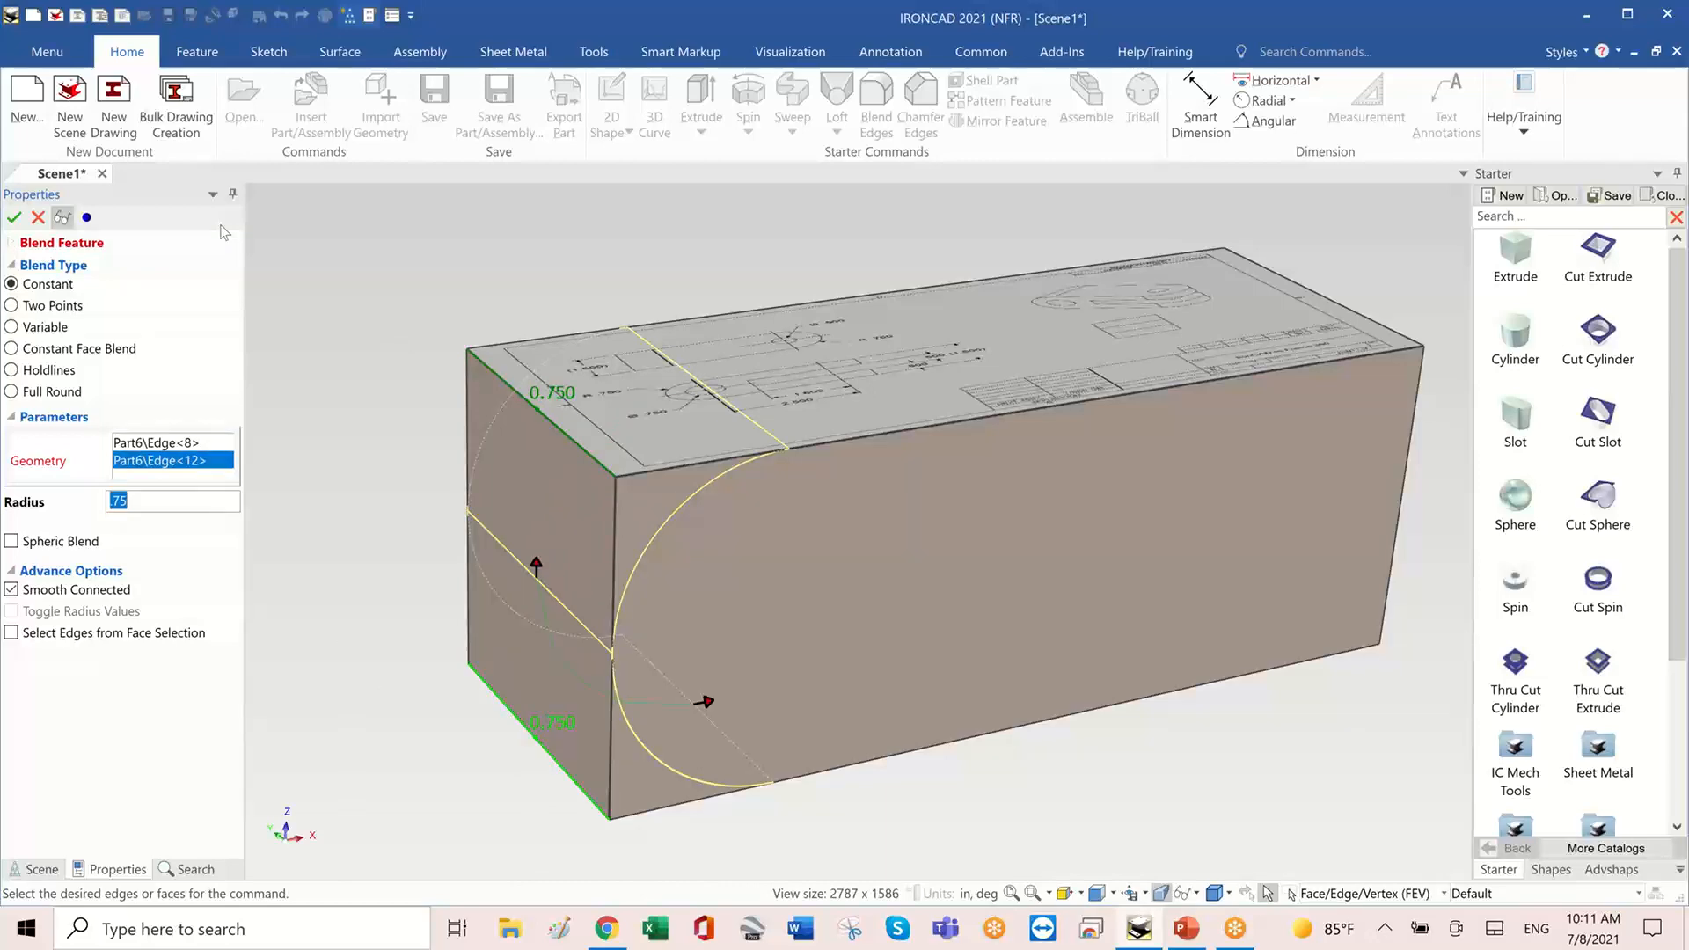
- Check the isometric view in the drawing and add one vertical edge of the block's opposite end to the 0.75 in blend
middle_drag(845, 379, 1038, 419)
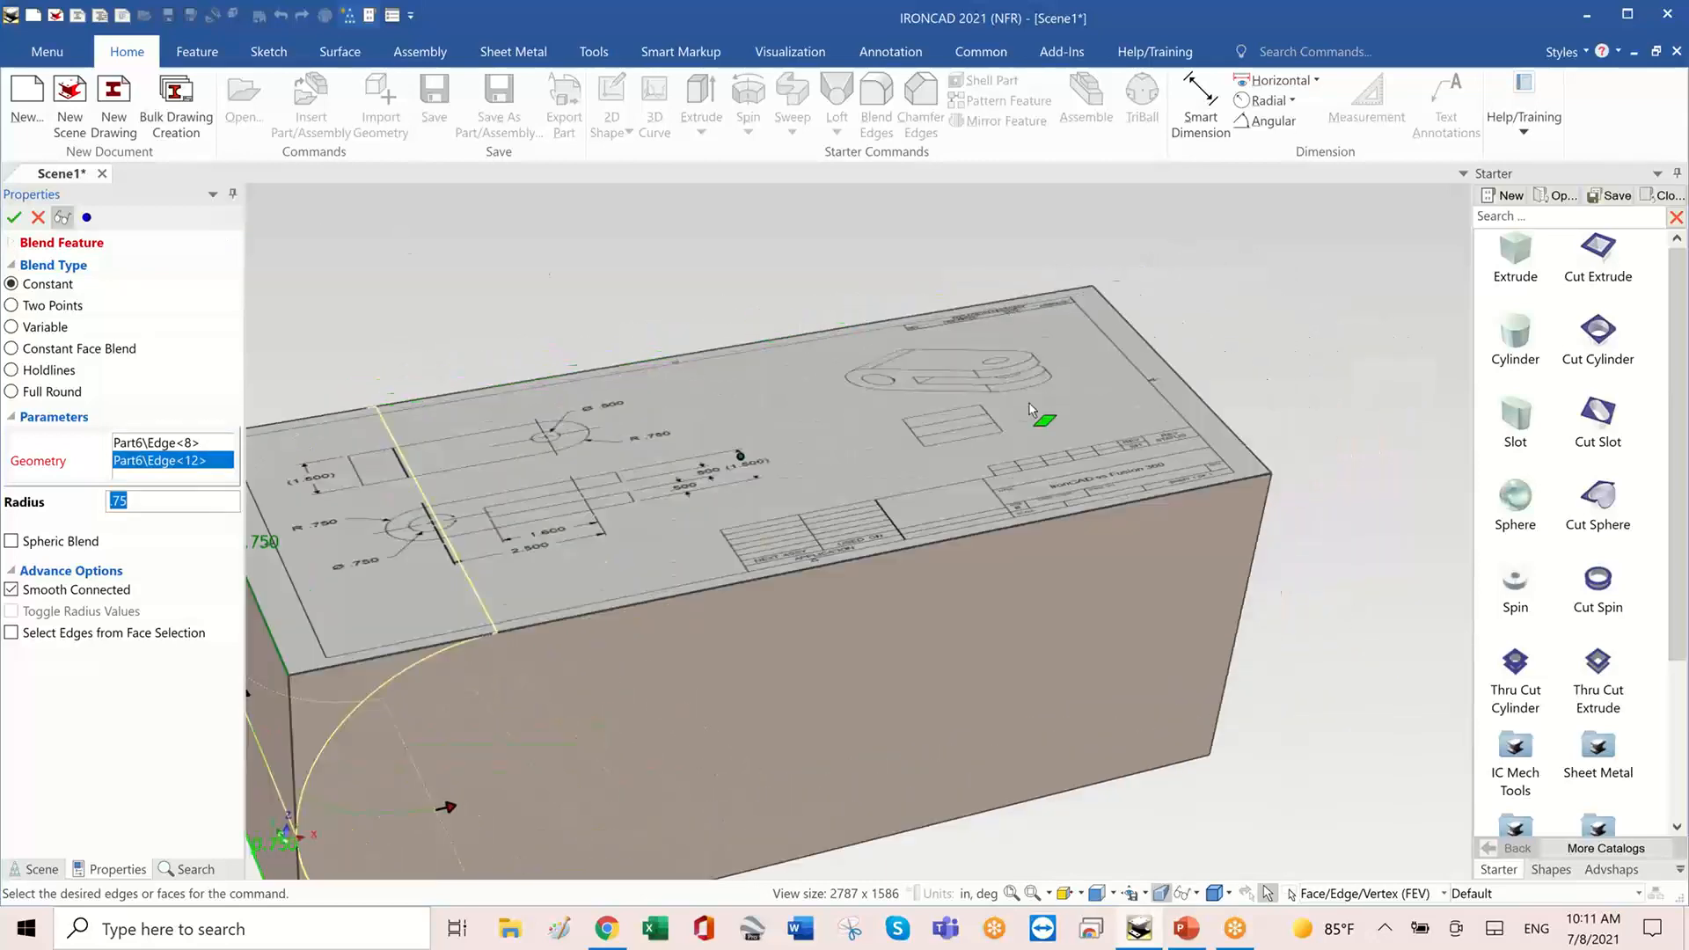
scroll(1017, 502, up, 3)
scroll(1047, 429, up, 1)
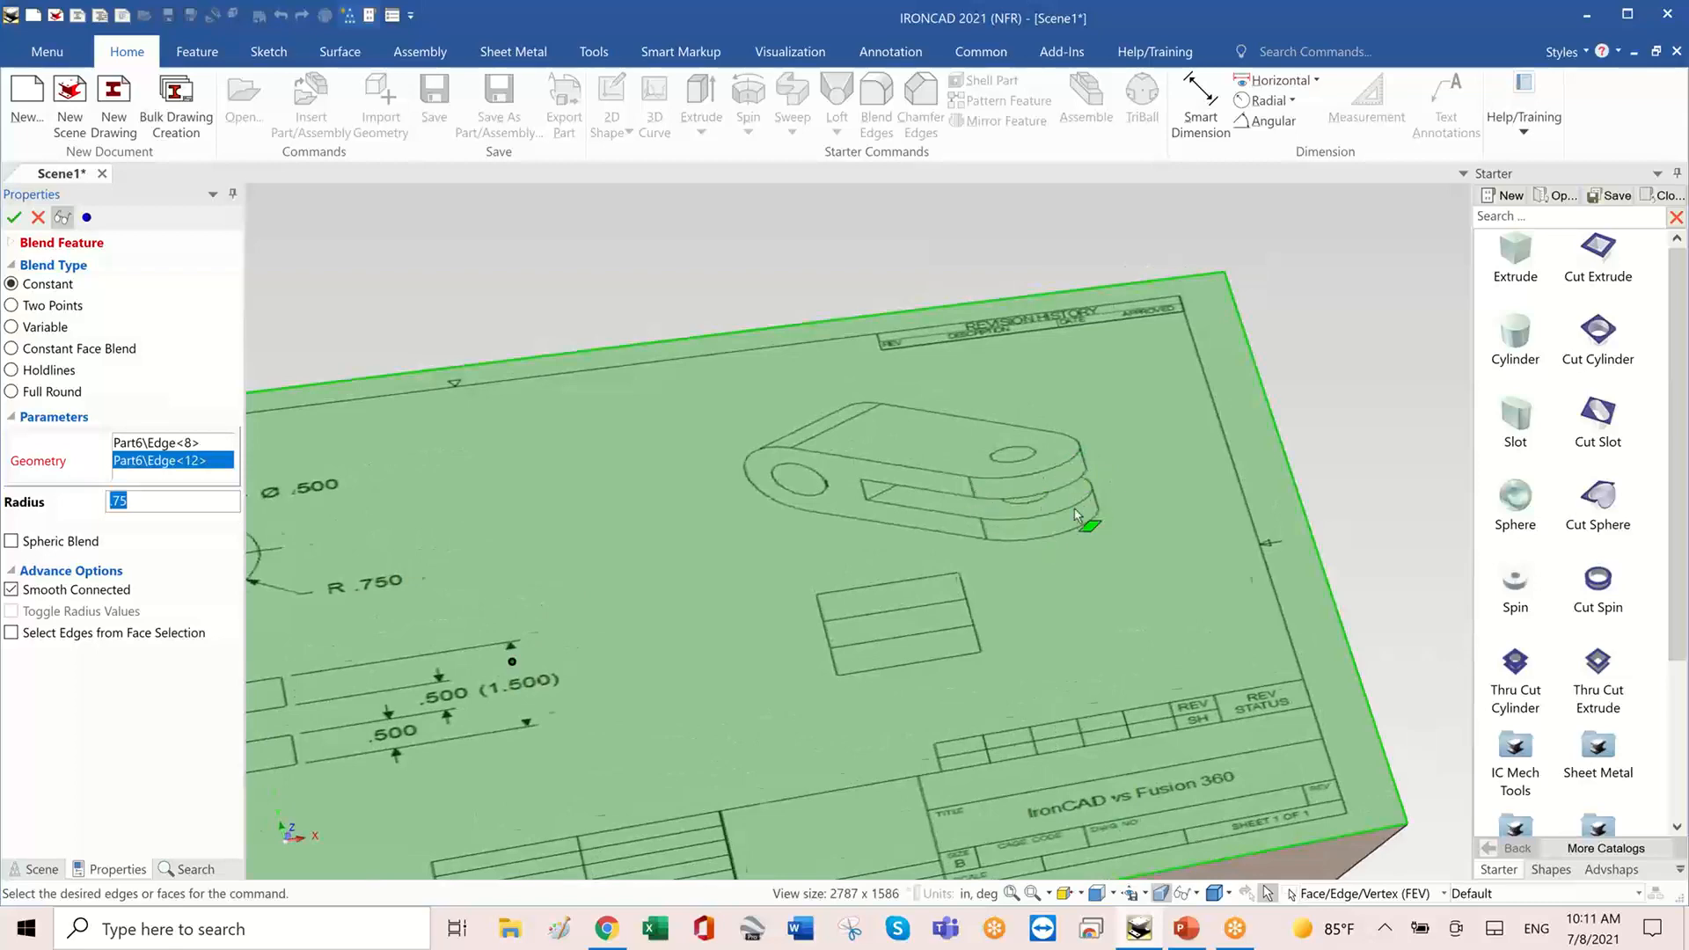
scroll(1072, 510, down, 3)
mouse_move(1072, 511)
middle_down()
mouse_move(1182, 489)
mouse_move(1070, 595)
mouse_move(1011, 623)
mouse_move(942, 605)
mouse_move(820, 640)
middle_up()
click(984, 607)
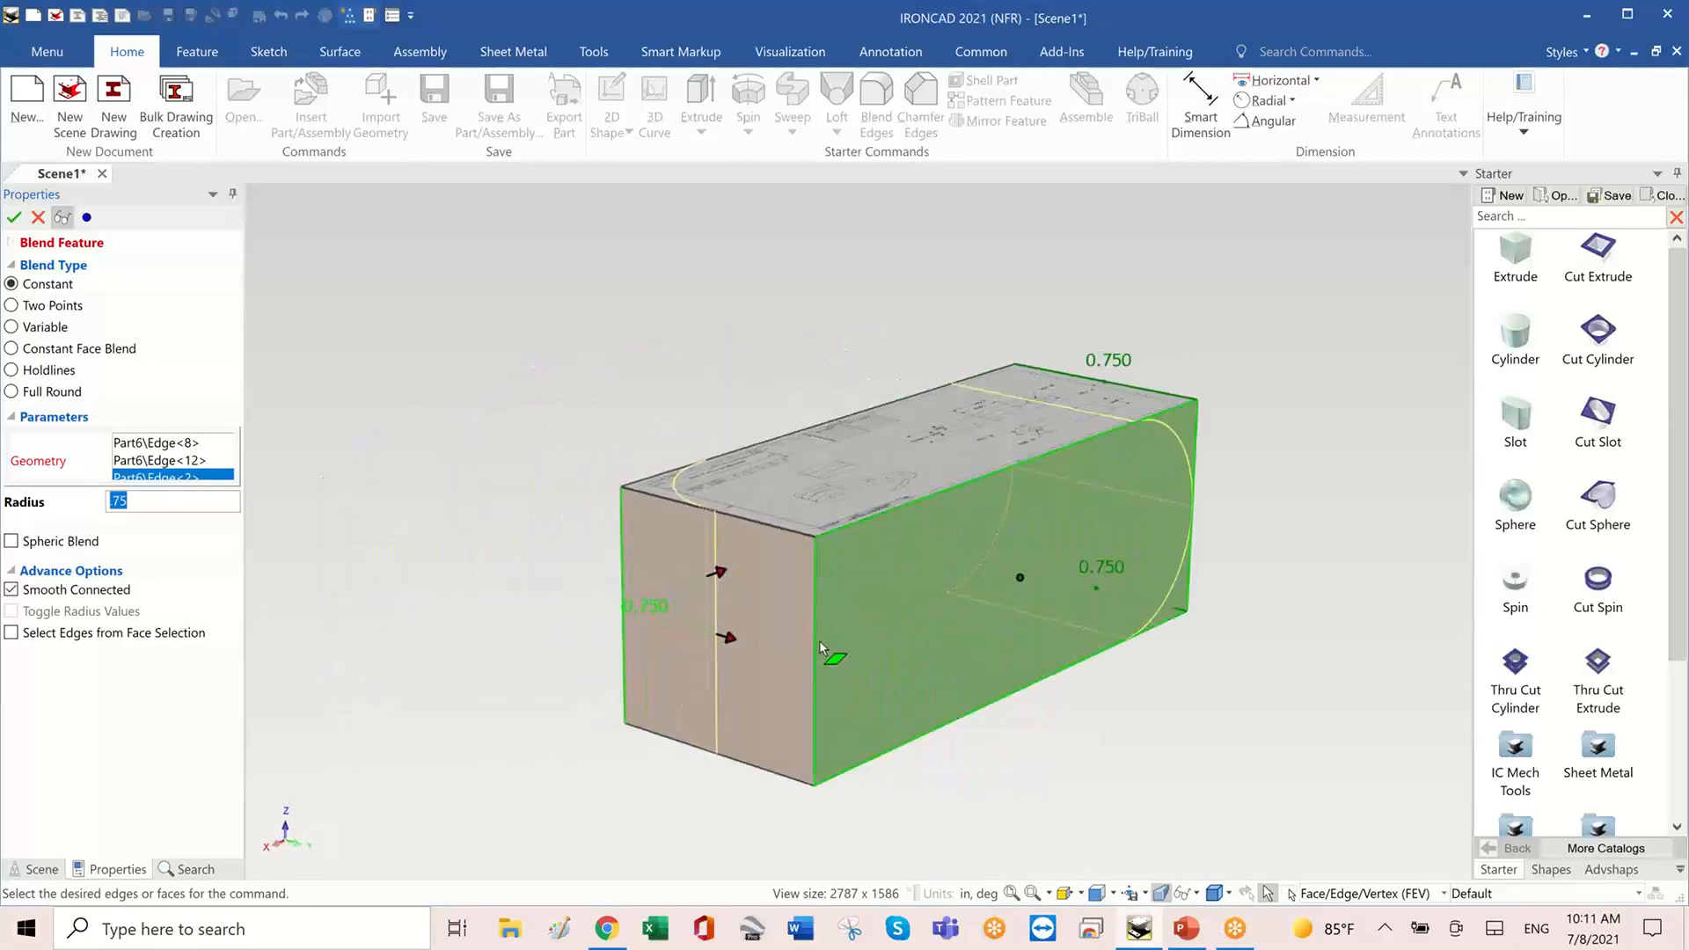
click(820, 640)
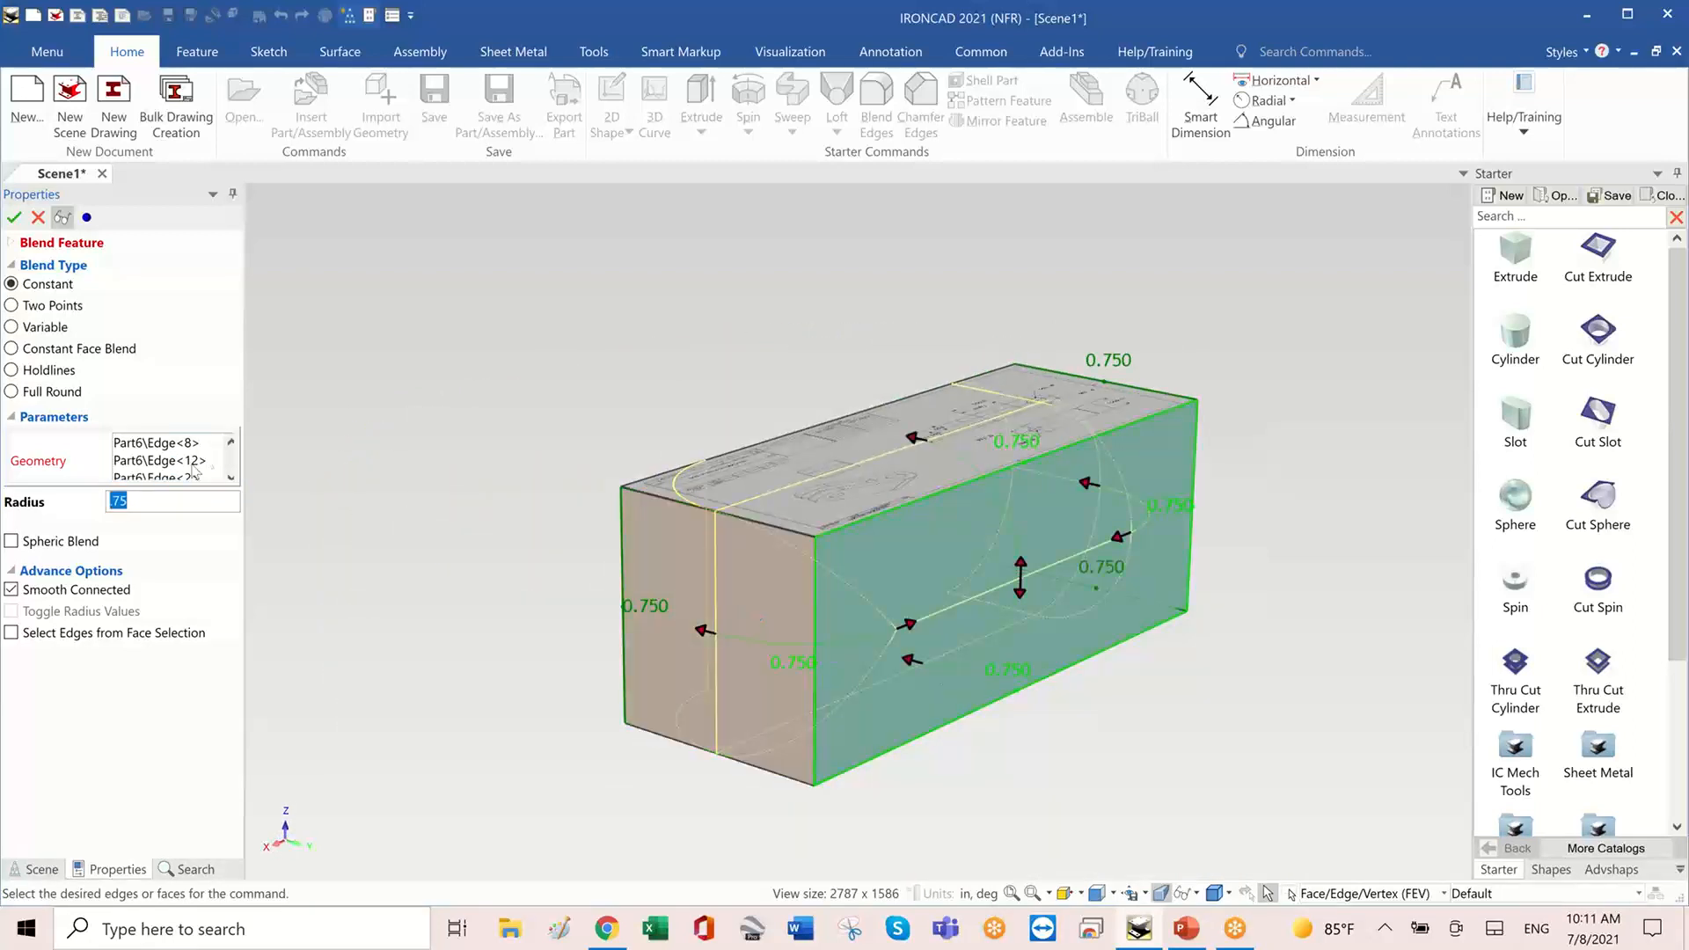
click(155, 475)
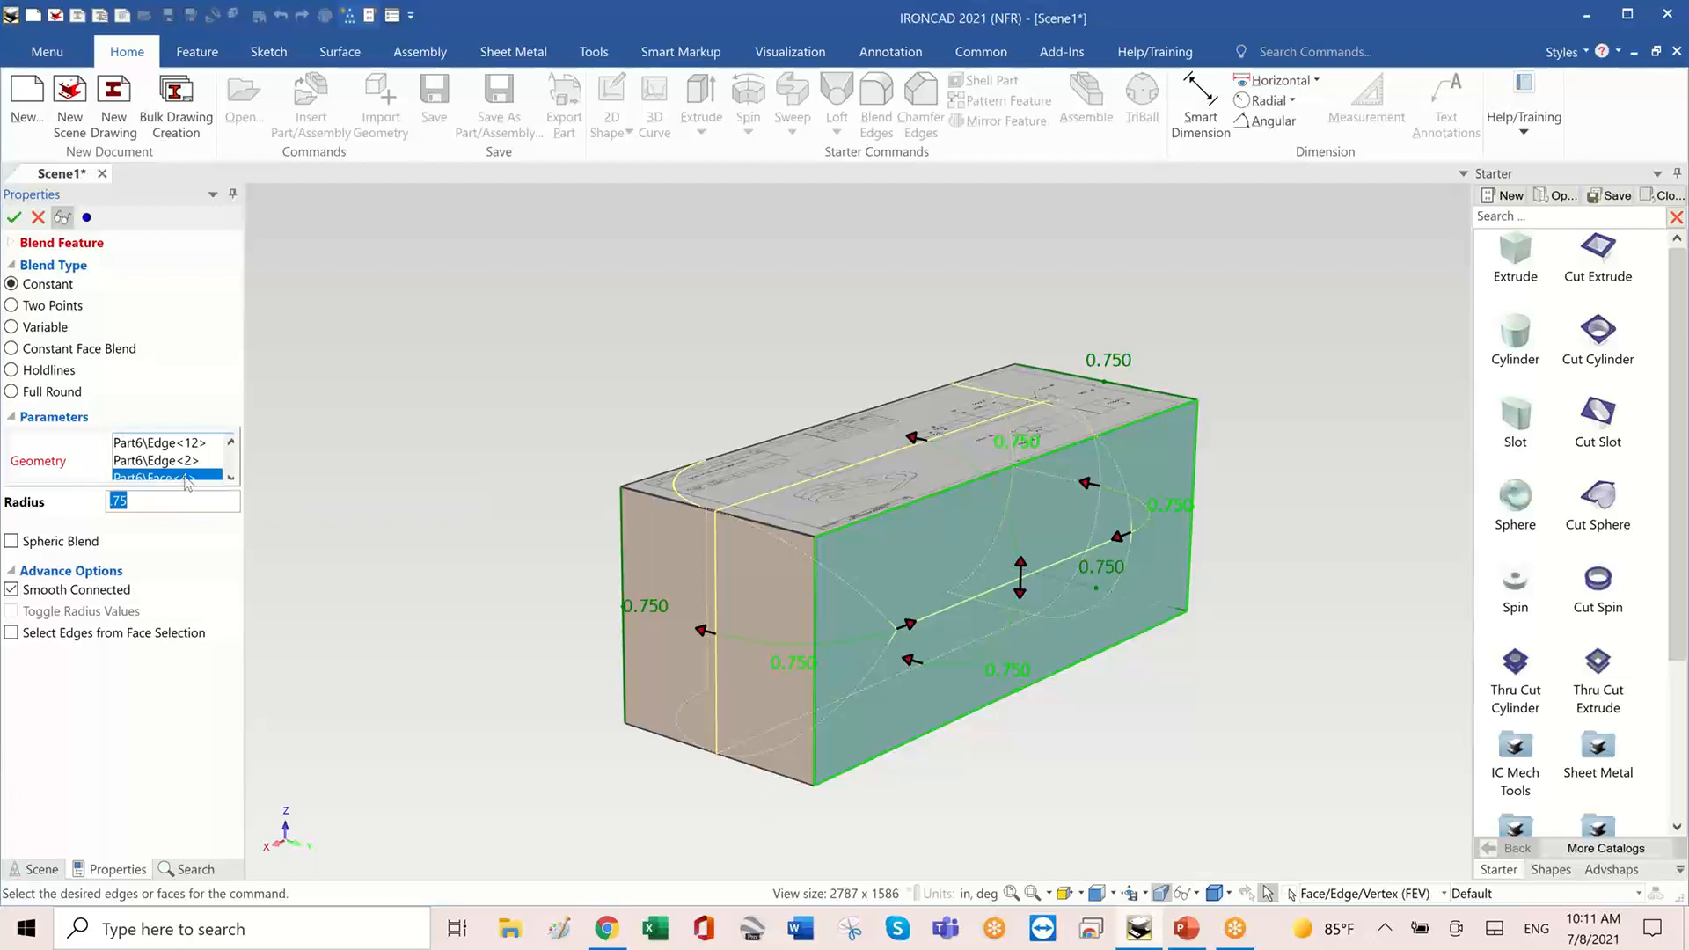
right_click(187, 482)
click(227, 484)
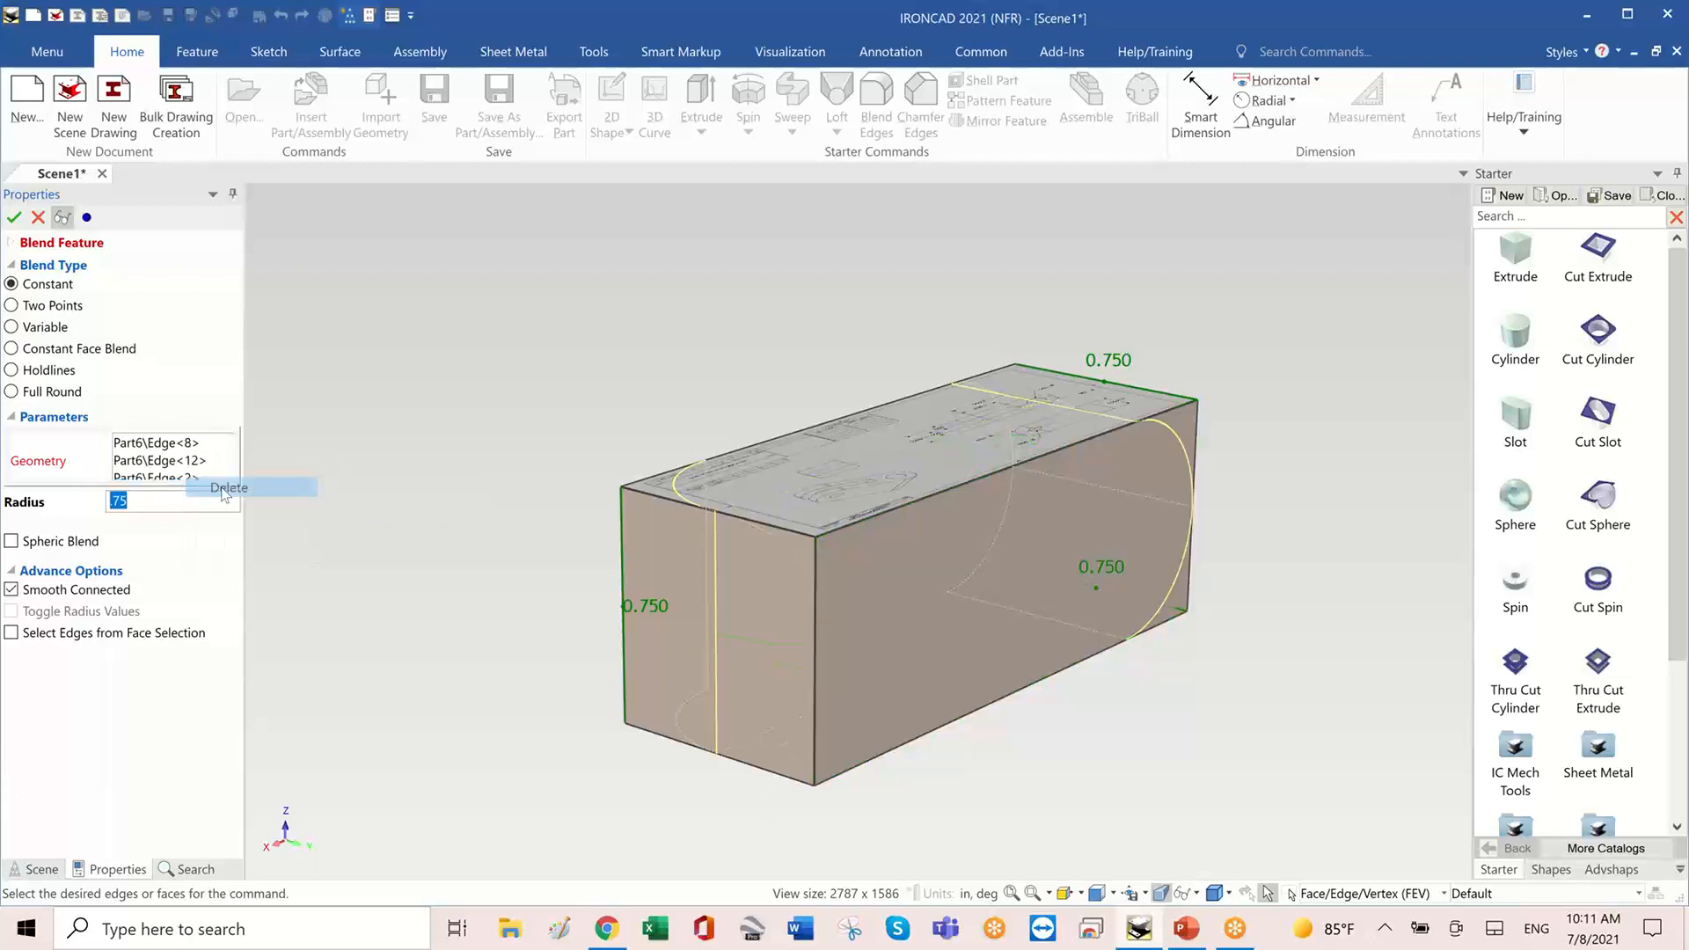
- Add the other vertical edge of that end to the 0.75 in blend and apply the blend feature
middle_drag(565, 529, 712, 567)
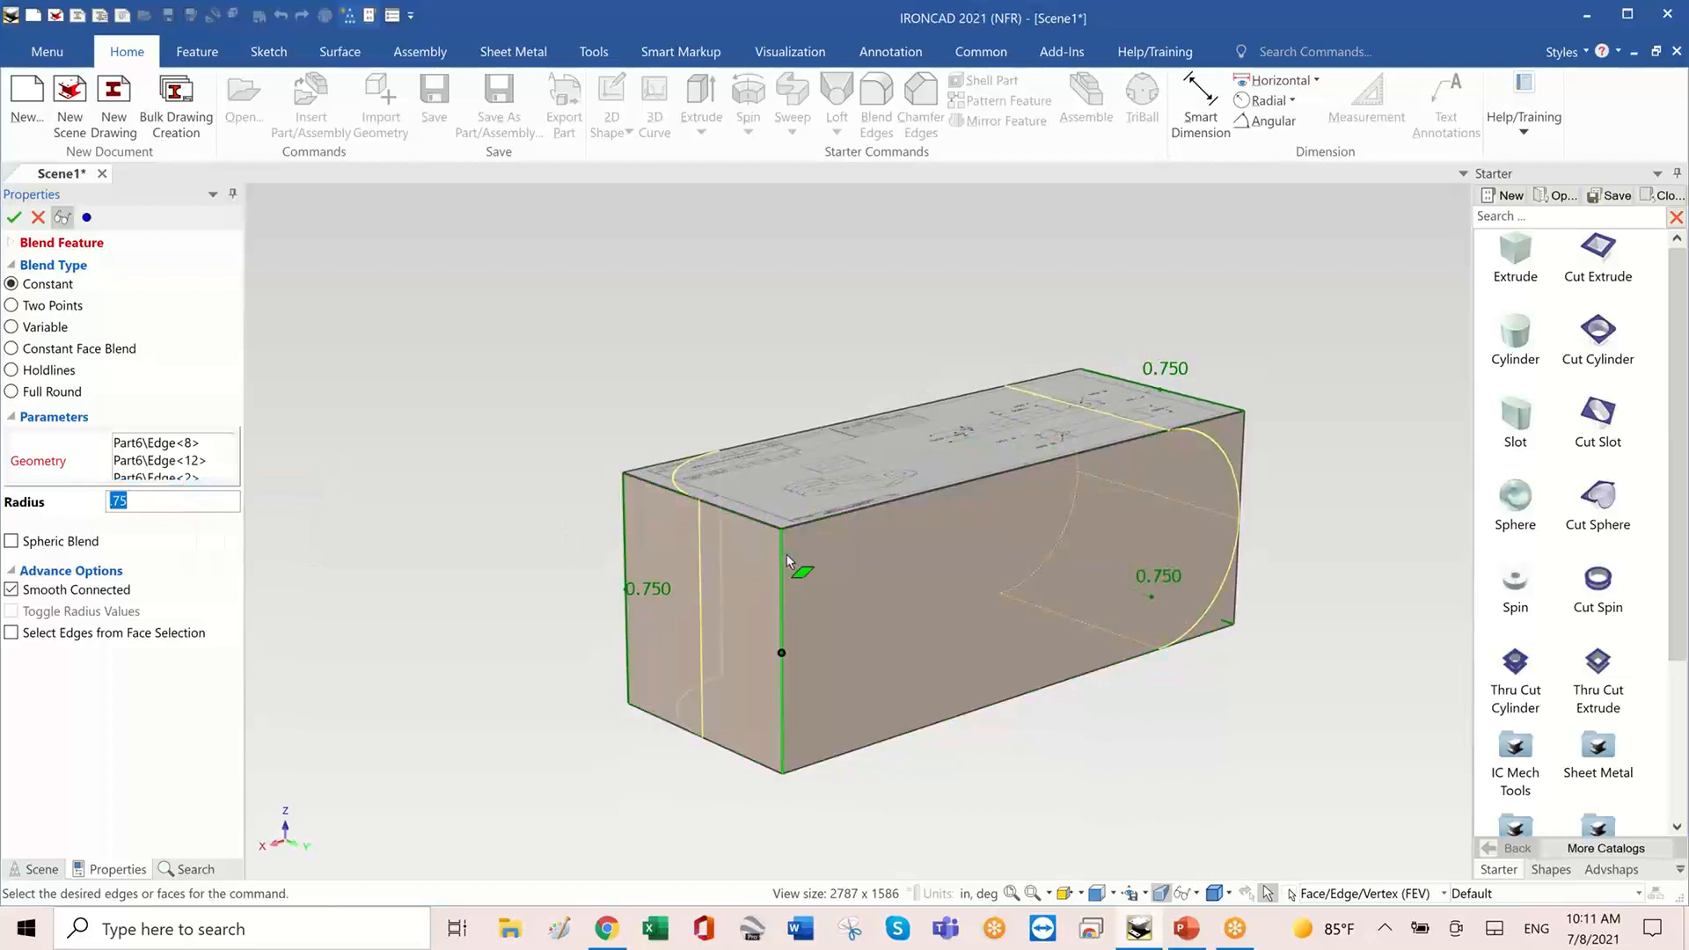
click(781, 563)
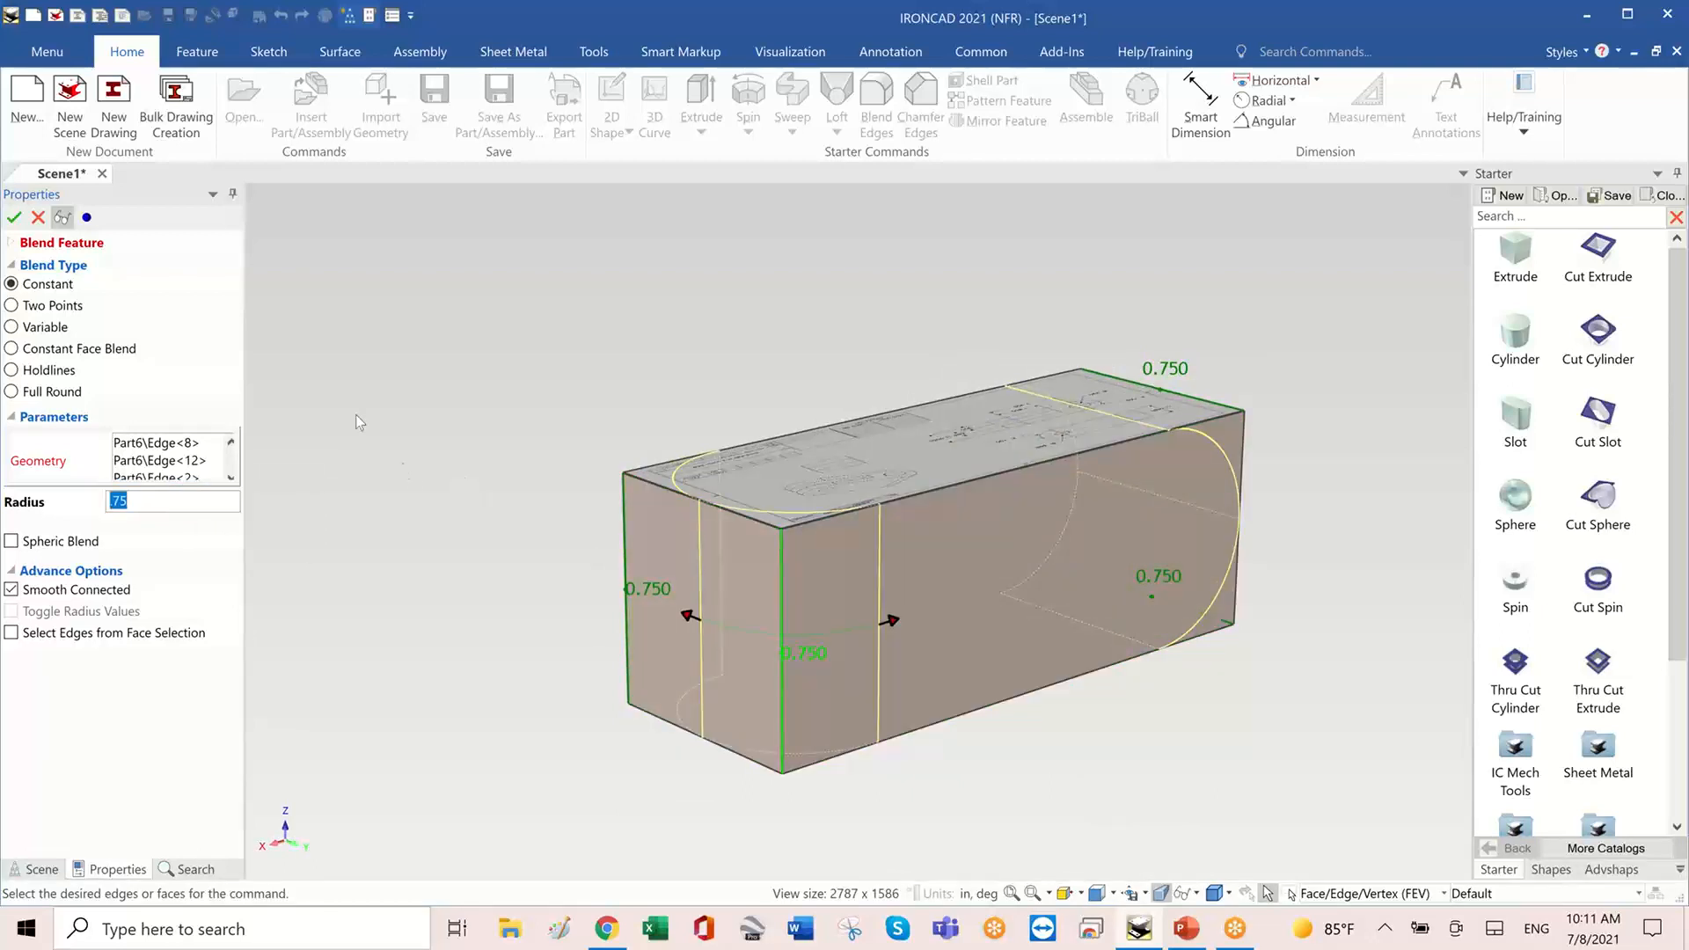
middle_drag(512, 371, 147, 311)
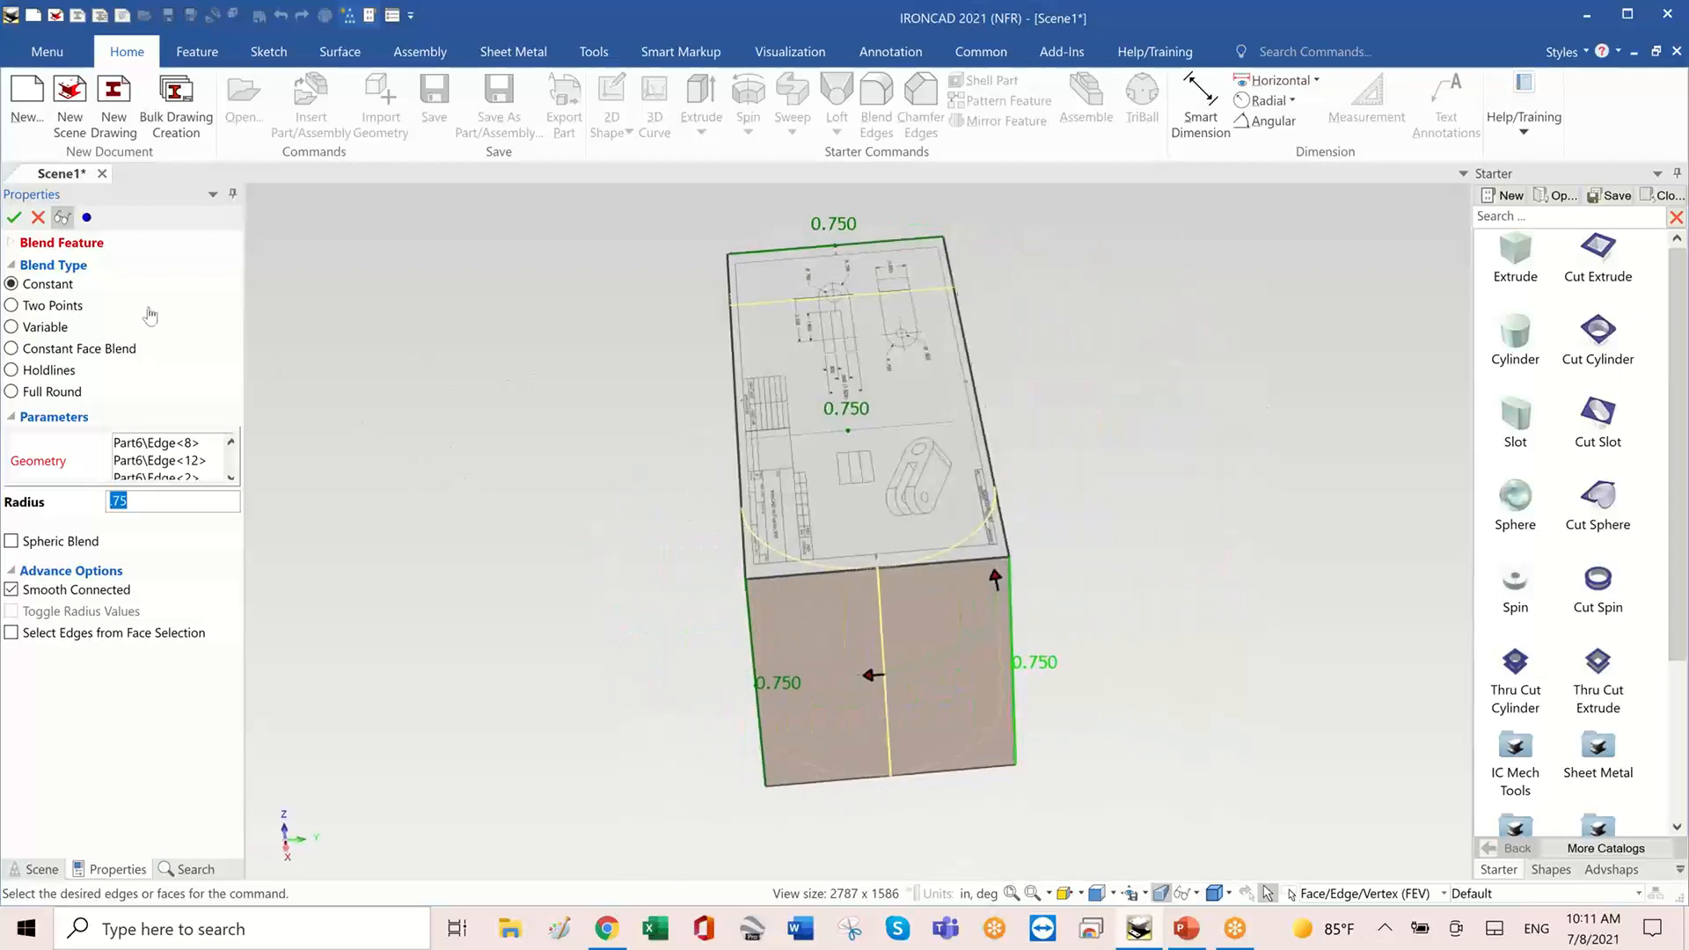
click(13, 218)
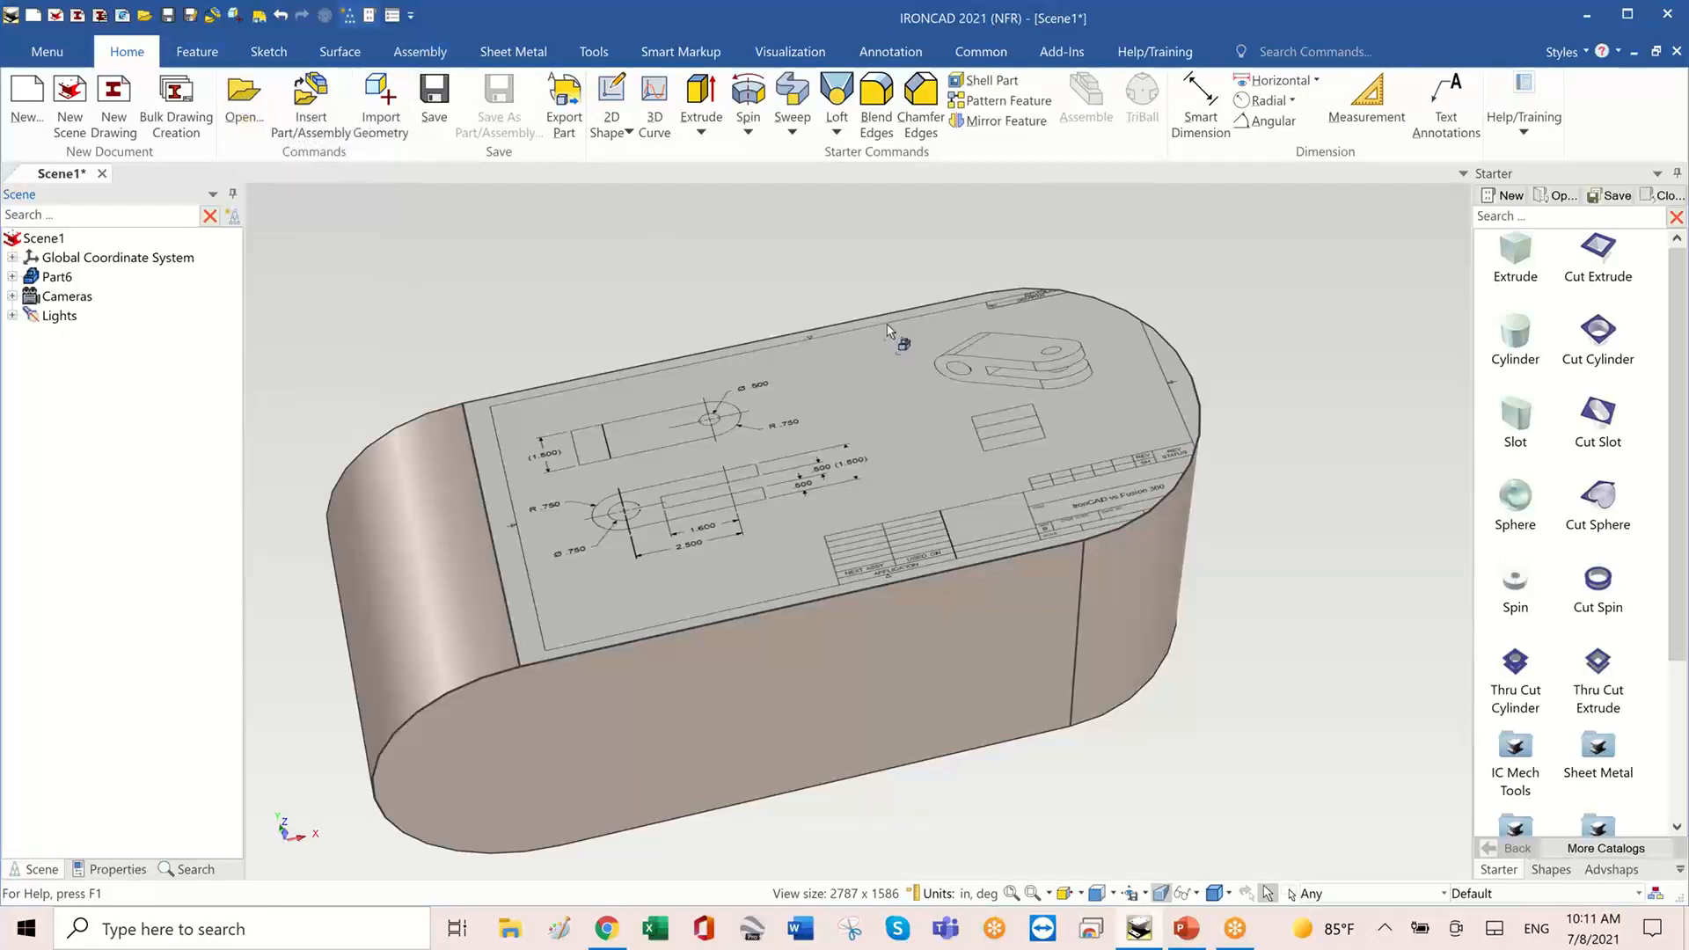
- Check the fork slot in the drawing's isometric view and place a Cut Extrude shape on the part's vertically rounded end
middle_drag(1125, 639, 1254, 579)
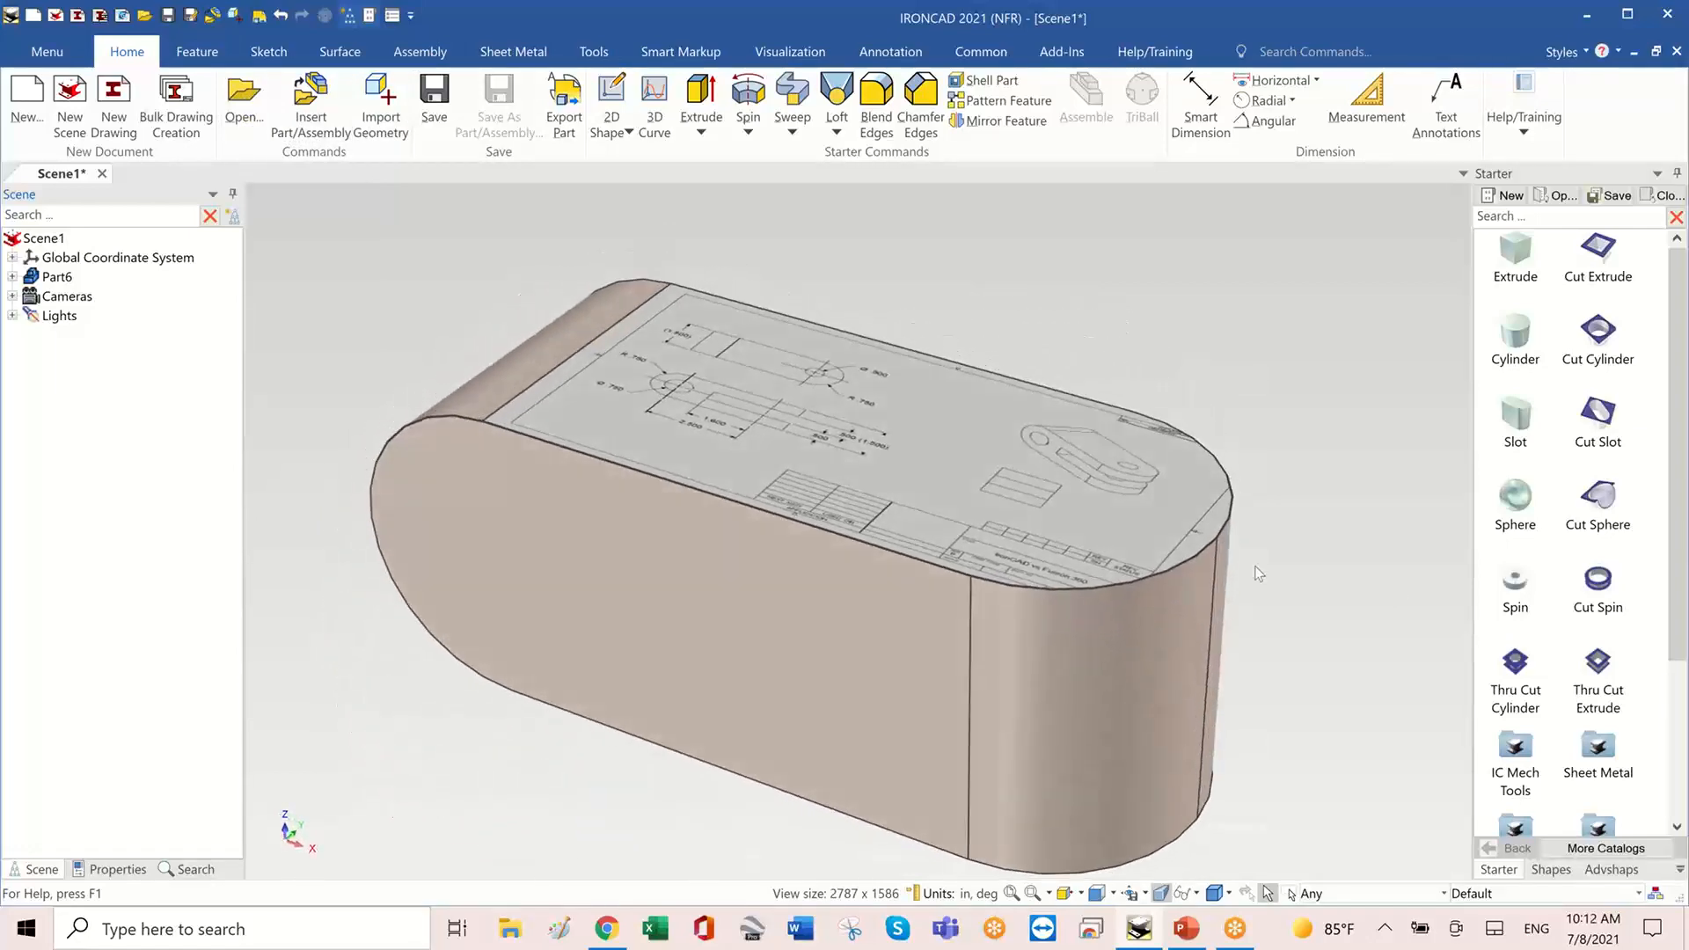
scroll(1258, 574, up, 10)
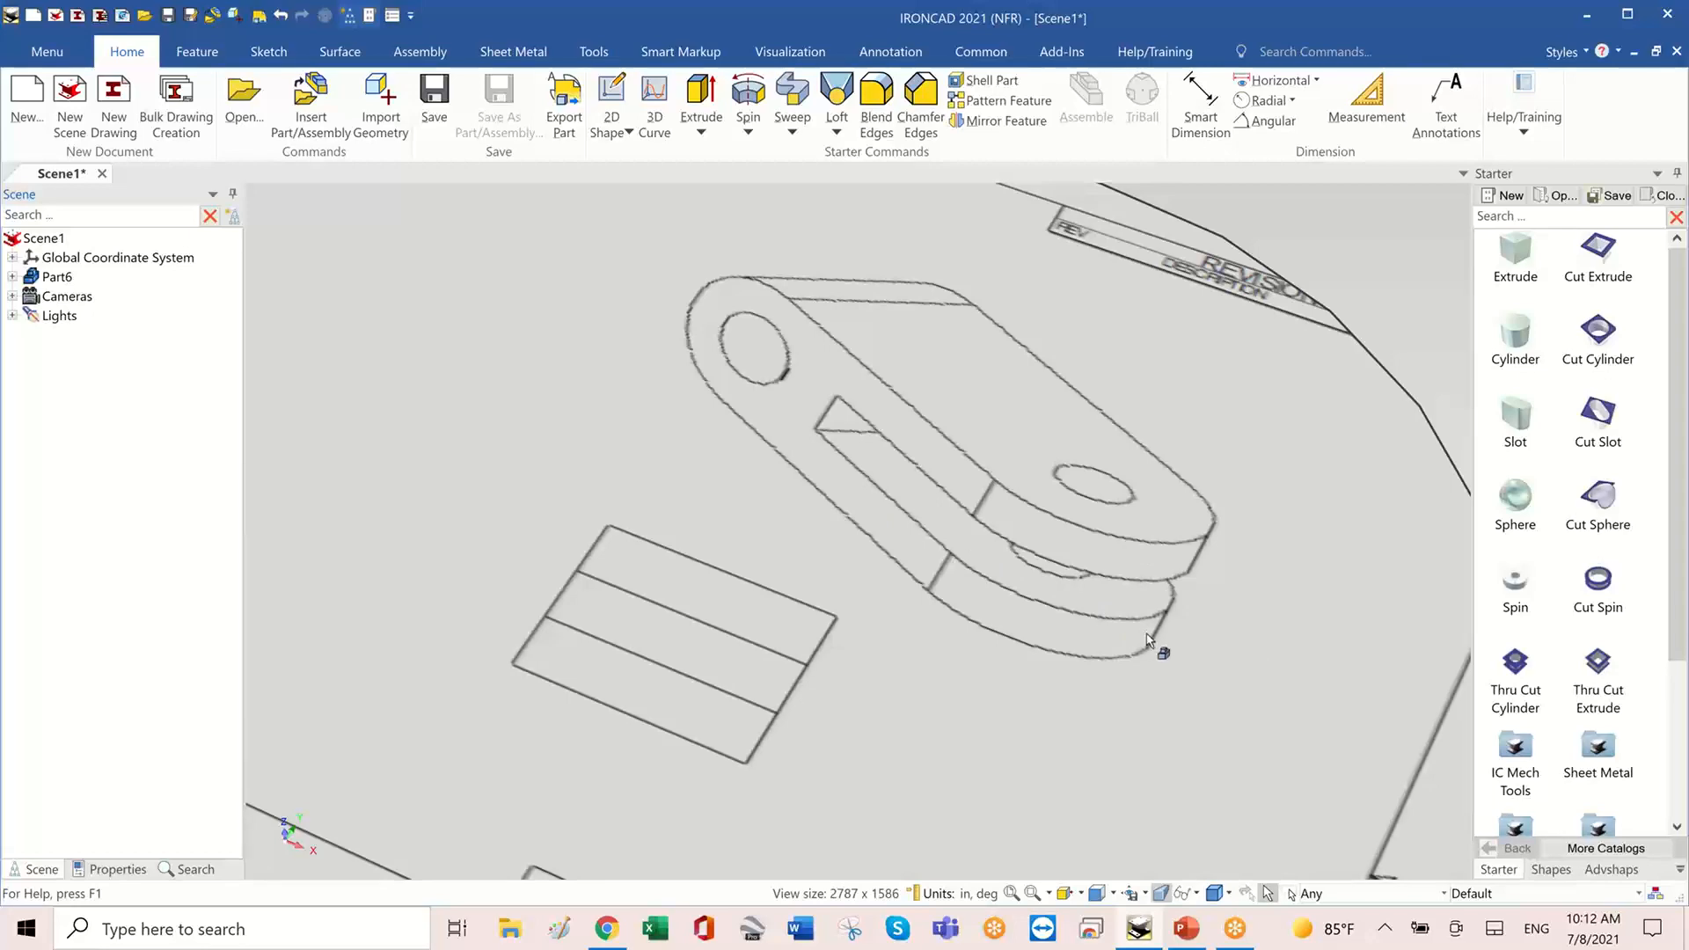
key(F8)
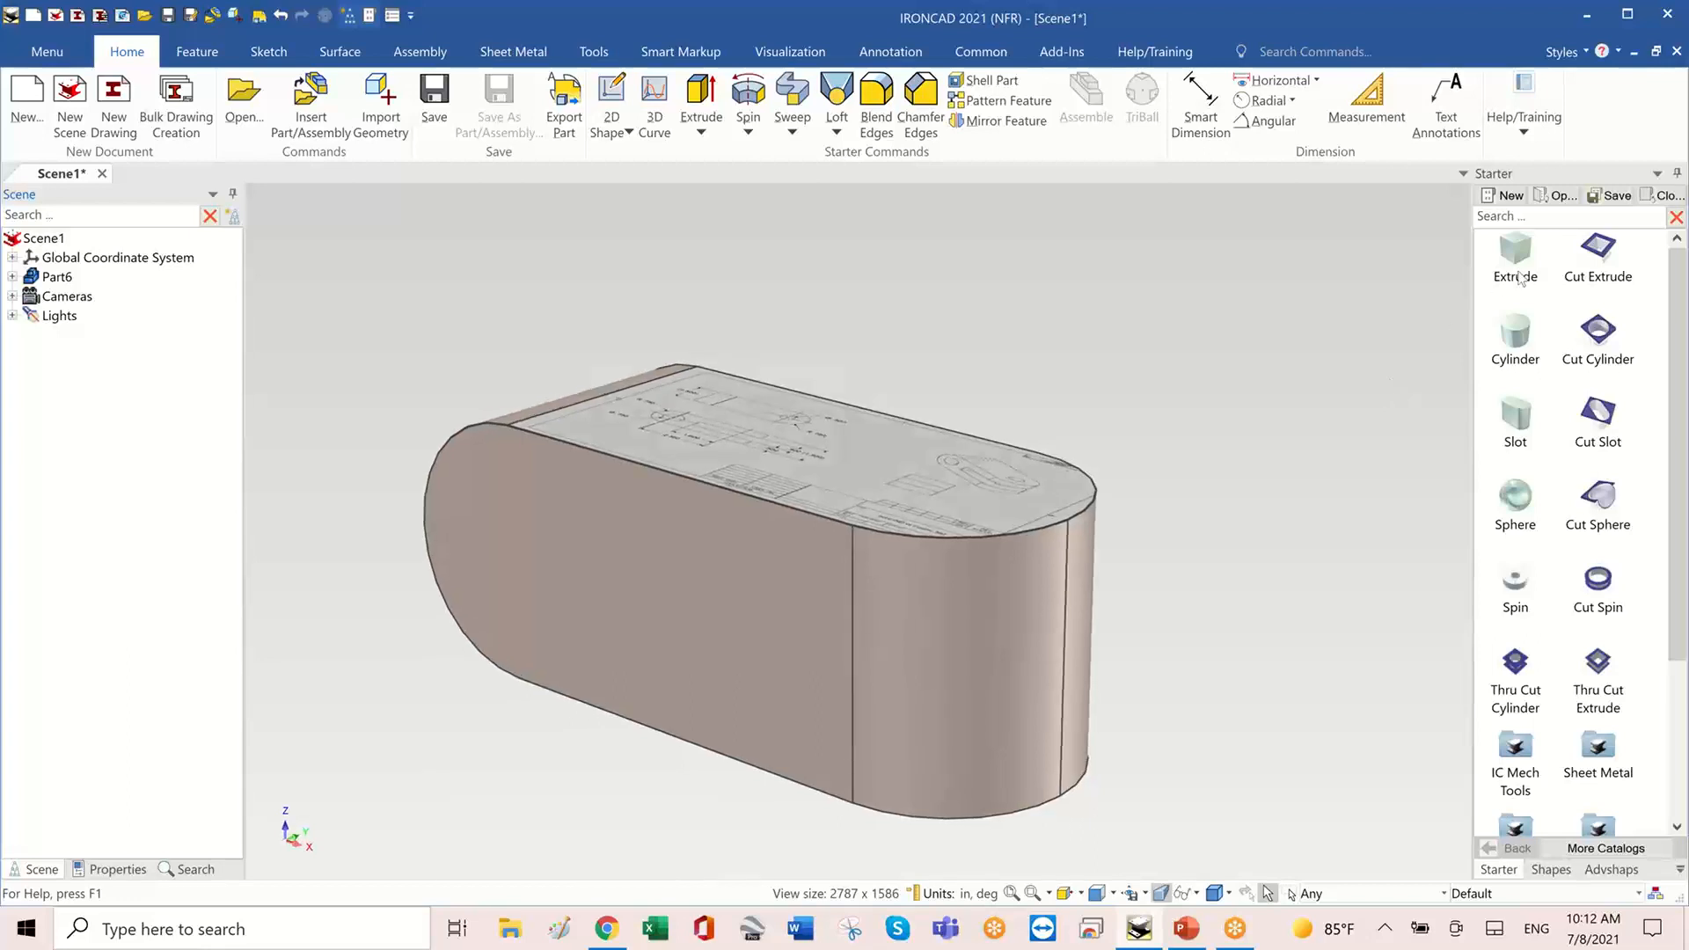
drag(1594, 264, 1067, 667)
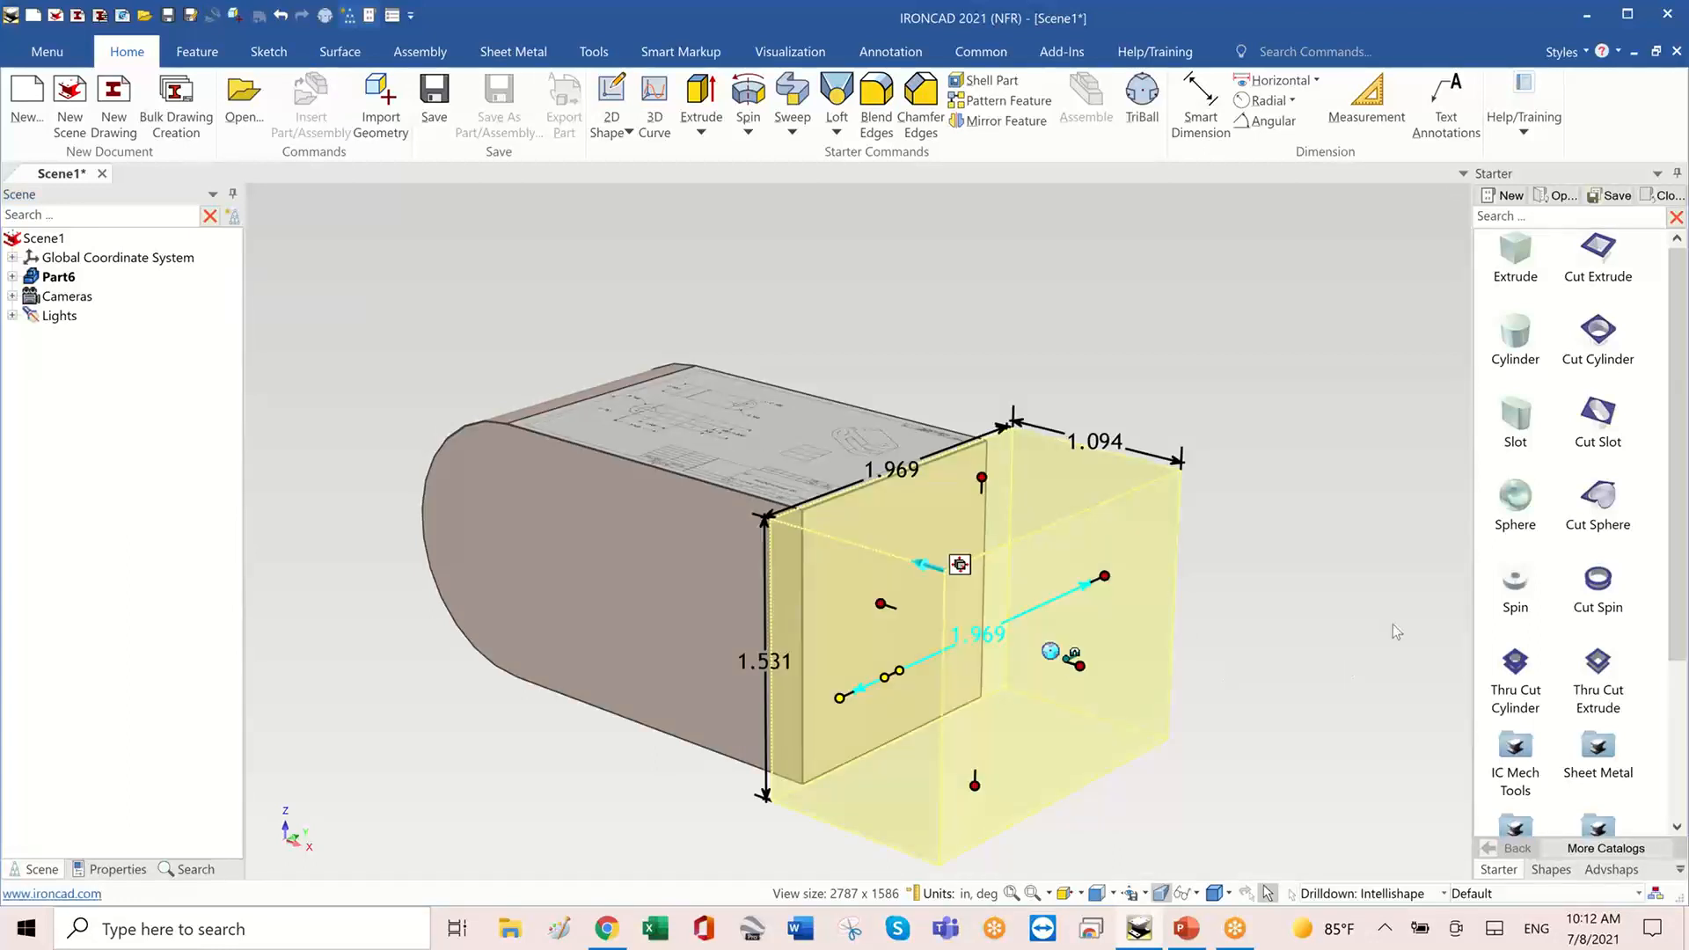
scroll(1074, 522, up, 1)
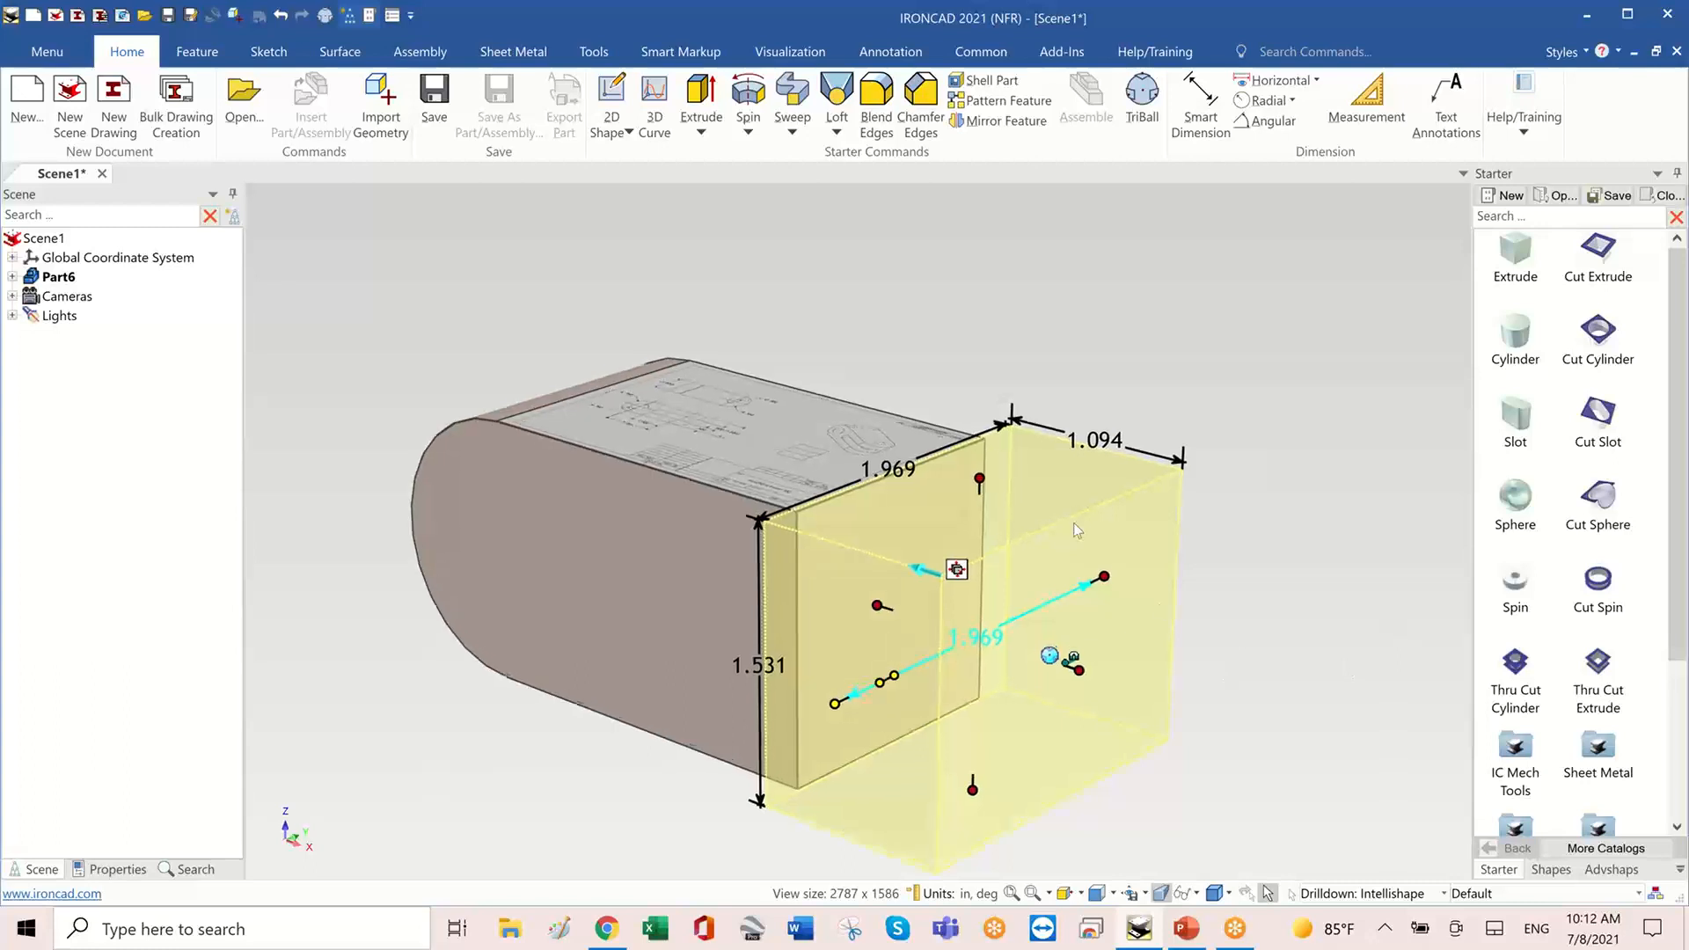
- Shrink the cut's height symmetrically about its centre and set it to 0.5 in
click(981, 477)
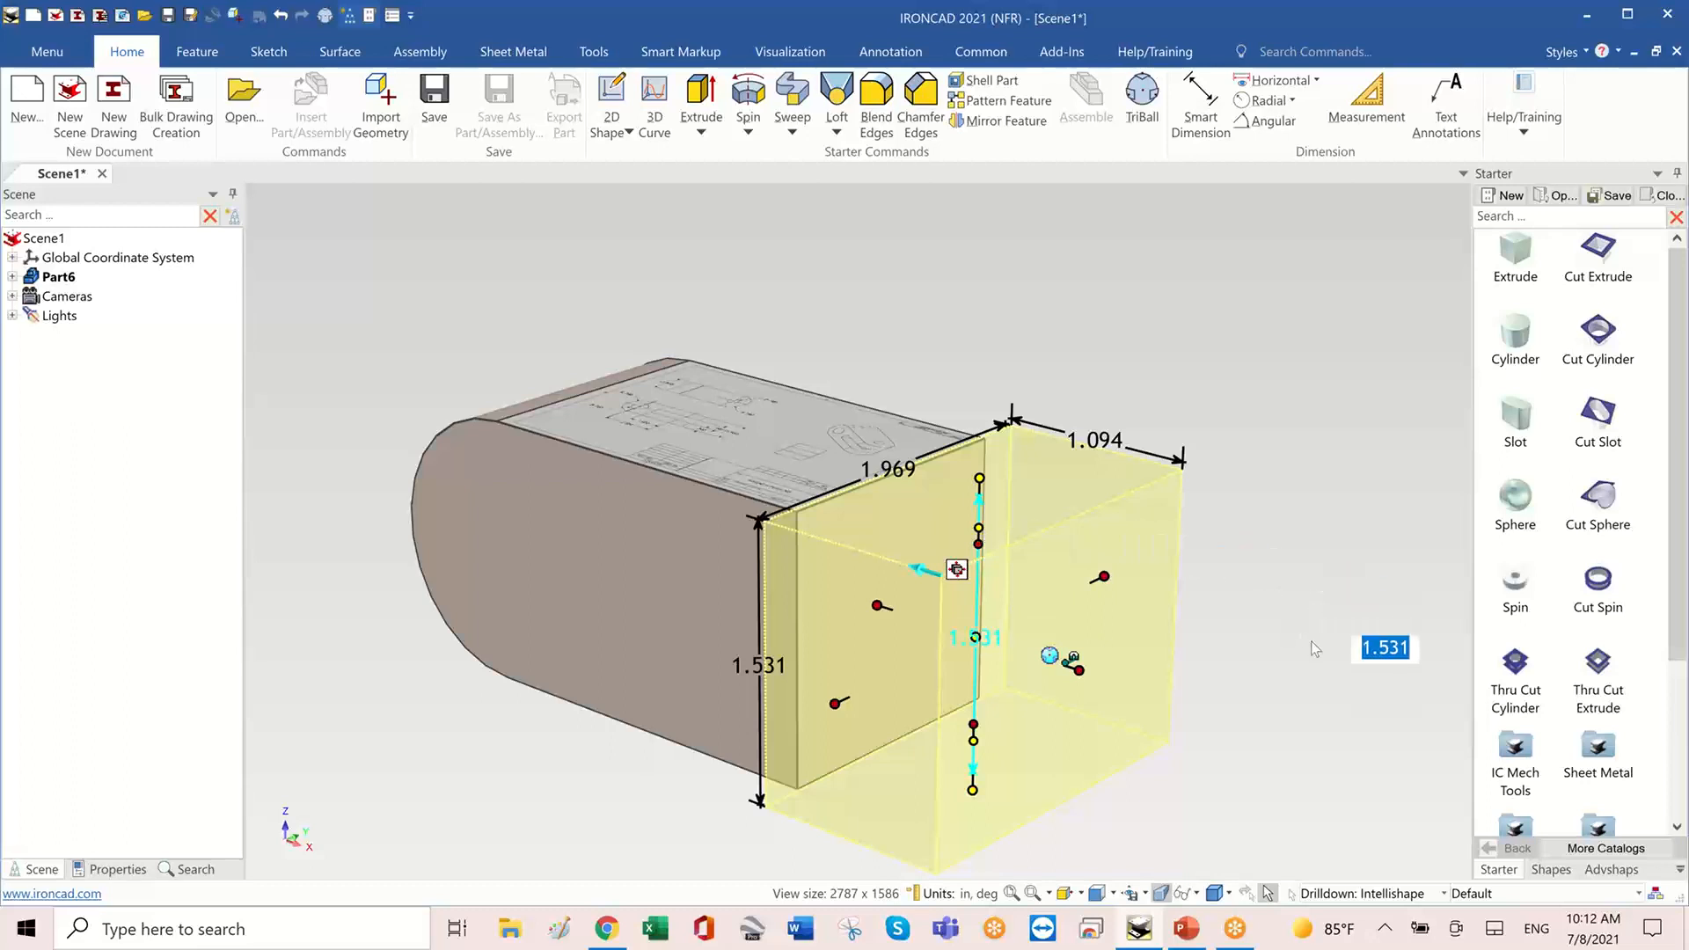
drag(980, 477, 979, 589)
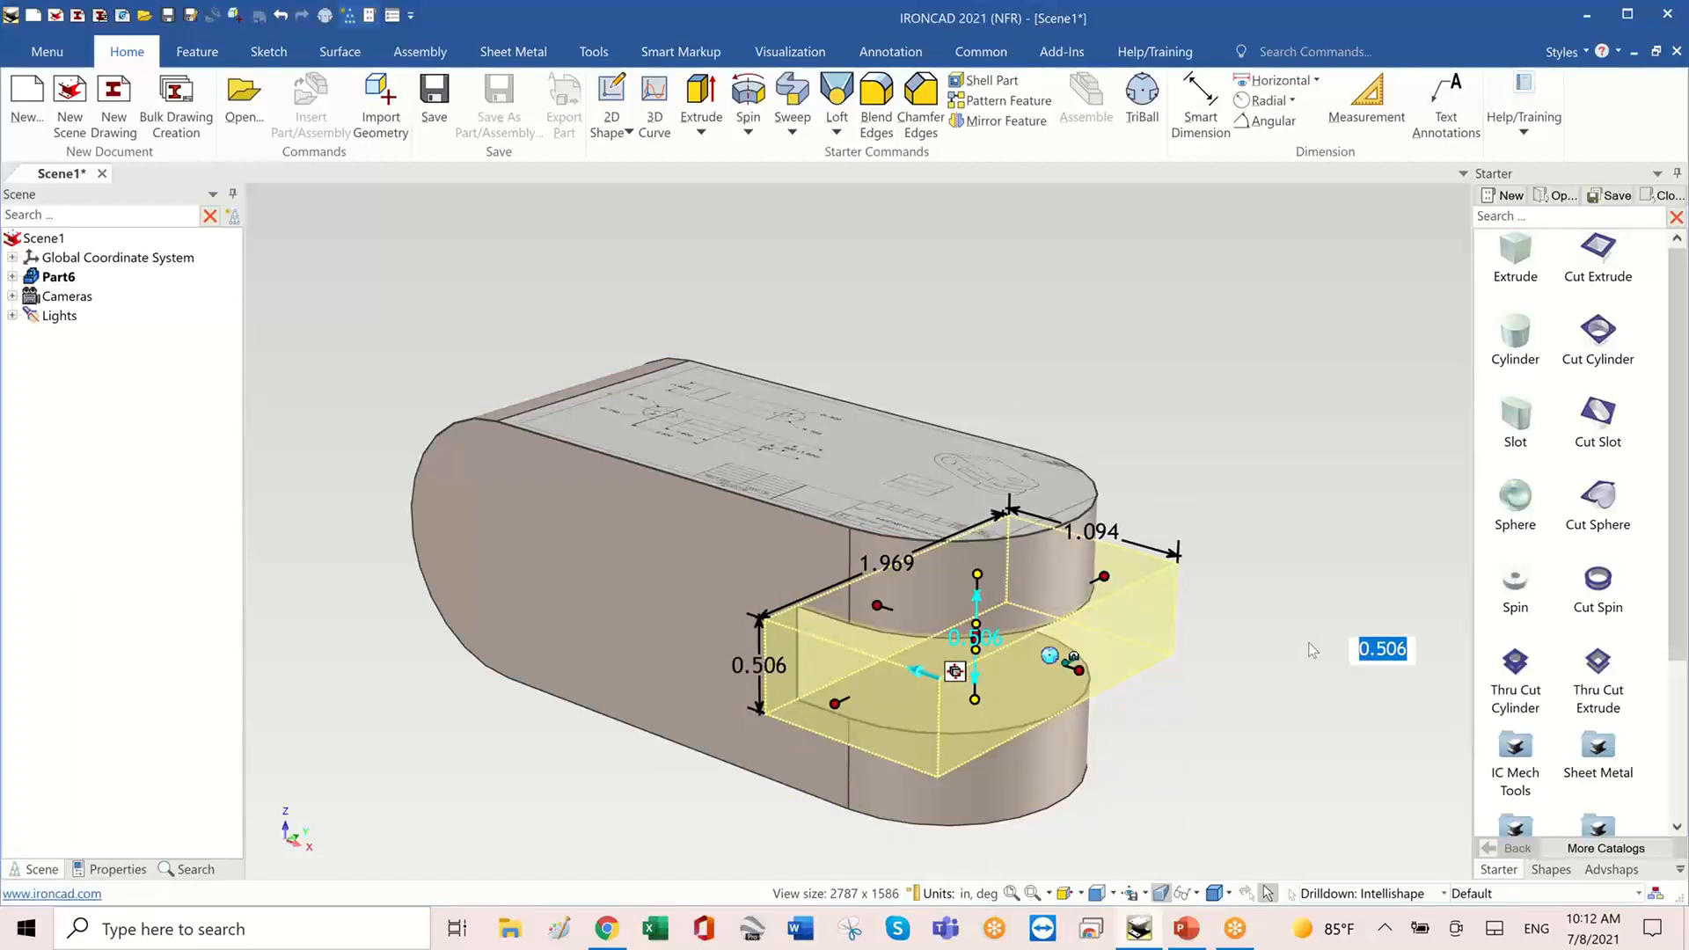
text(.5)
key(Tab)
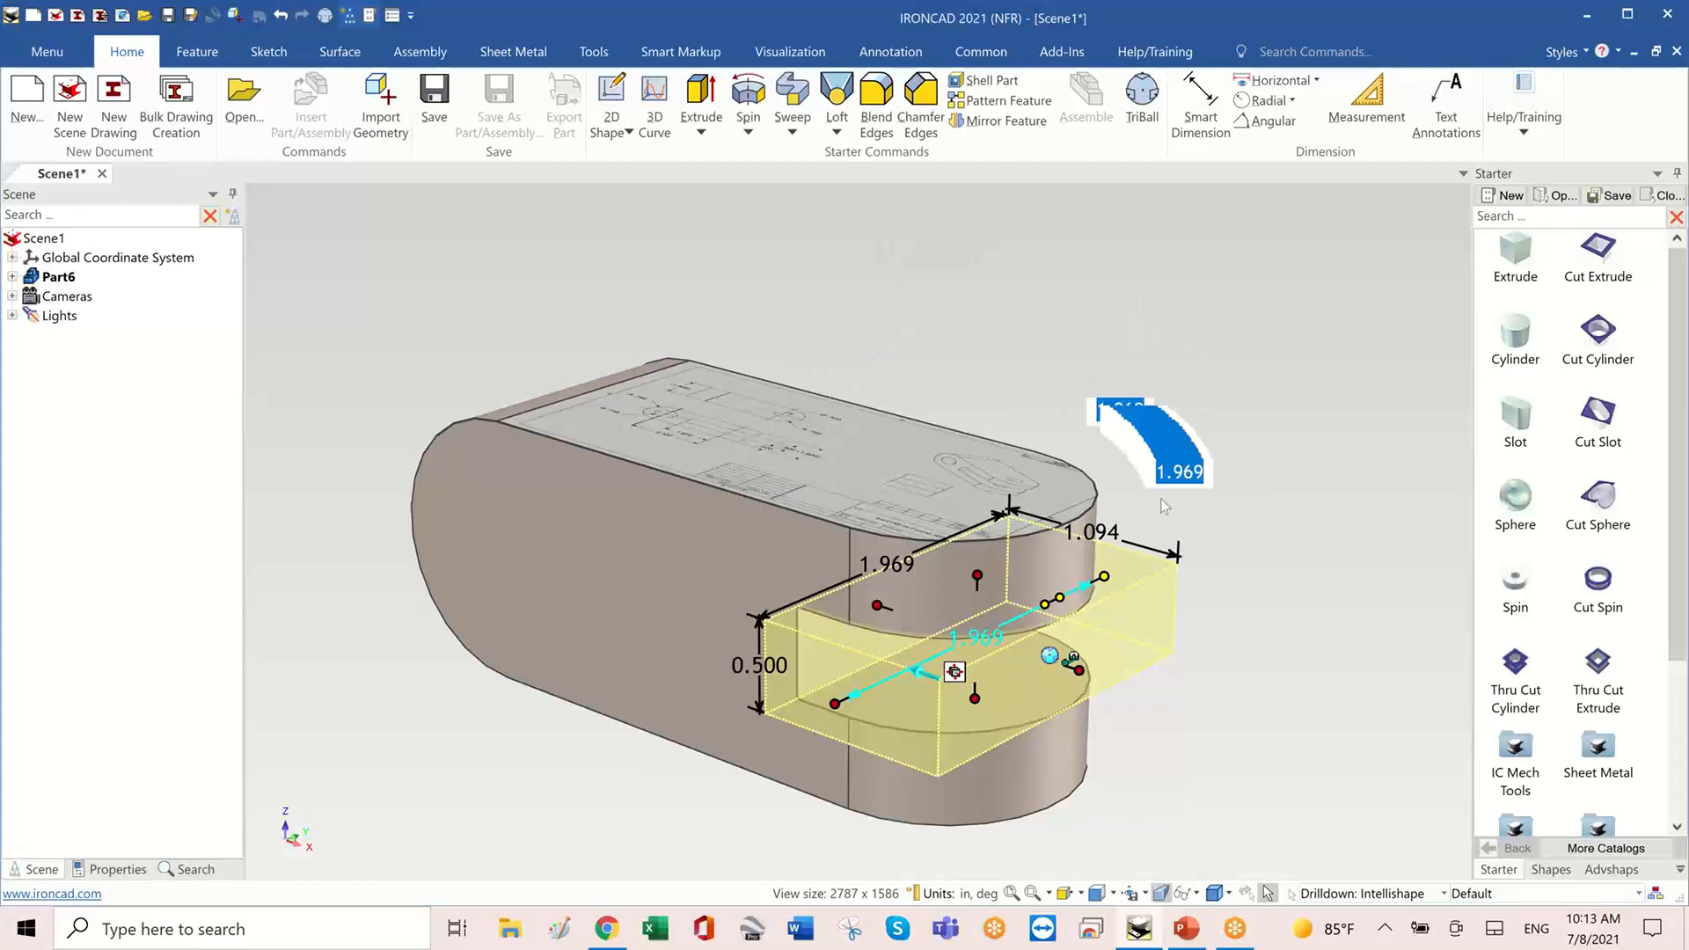
- Reduce the cut's width to 1.5 in by aligning both of its sides with the part's side faces
middle_drag(1193, 516, 986, 621)
middle_drag(818, 630, 864, 597)
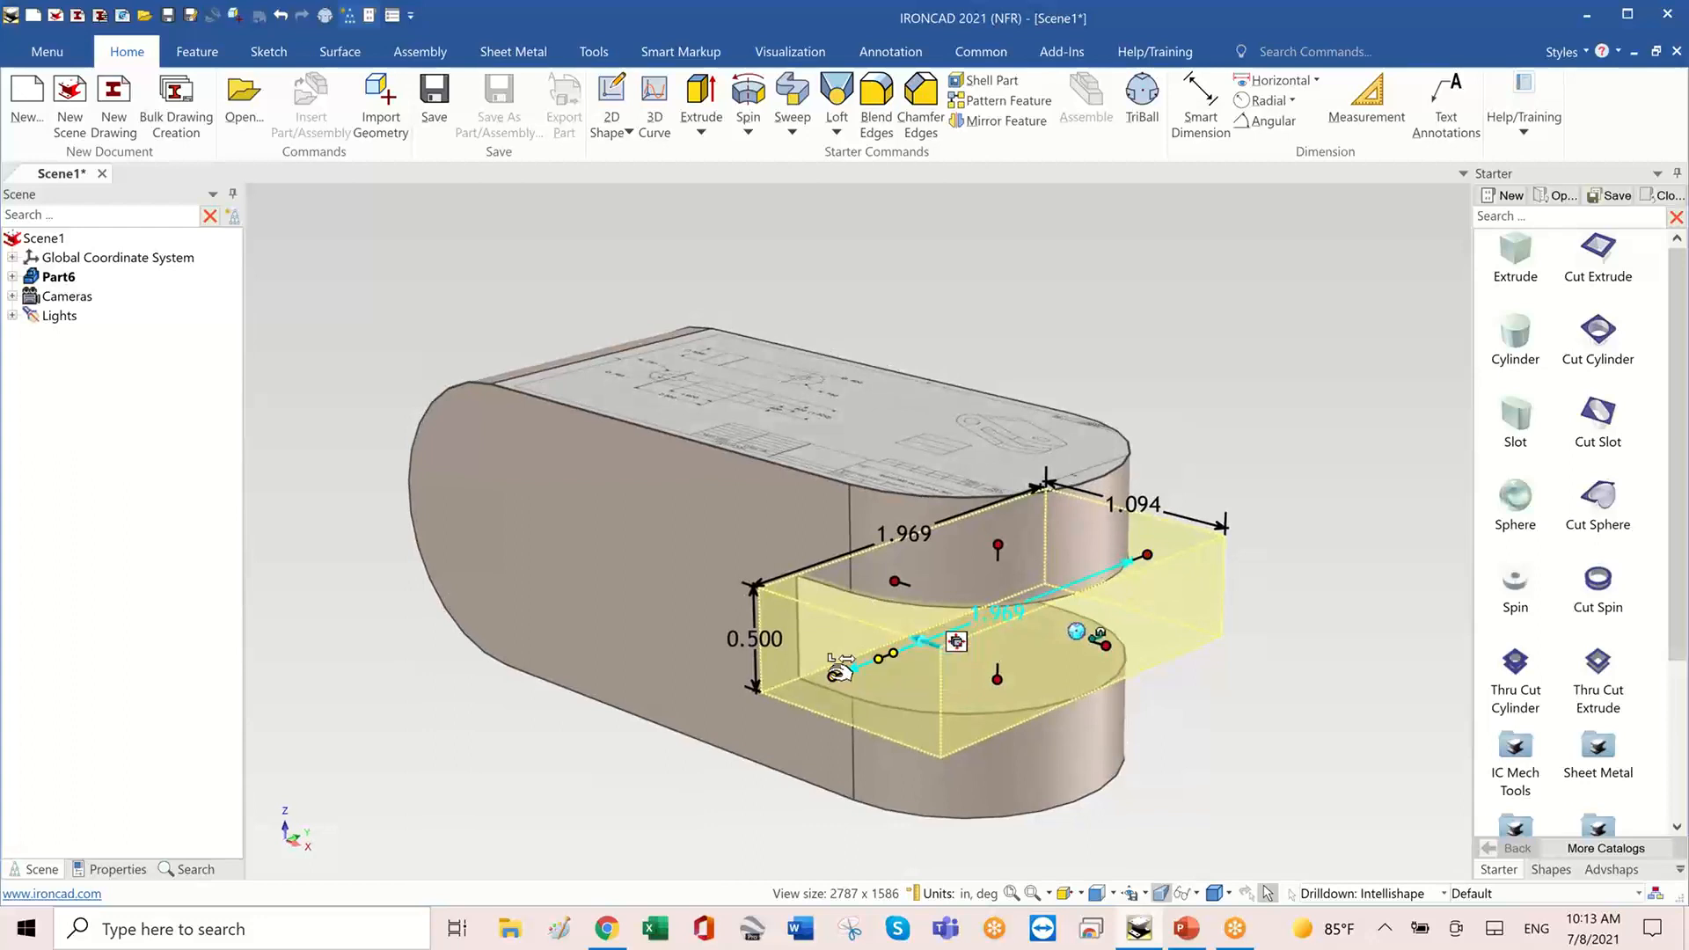
drag(841, 675, 1012, 625)
drag(885, 671, 693, 682)
drag(667, 595, 671, 600)
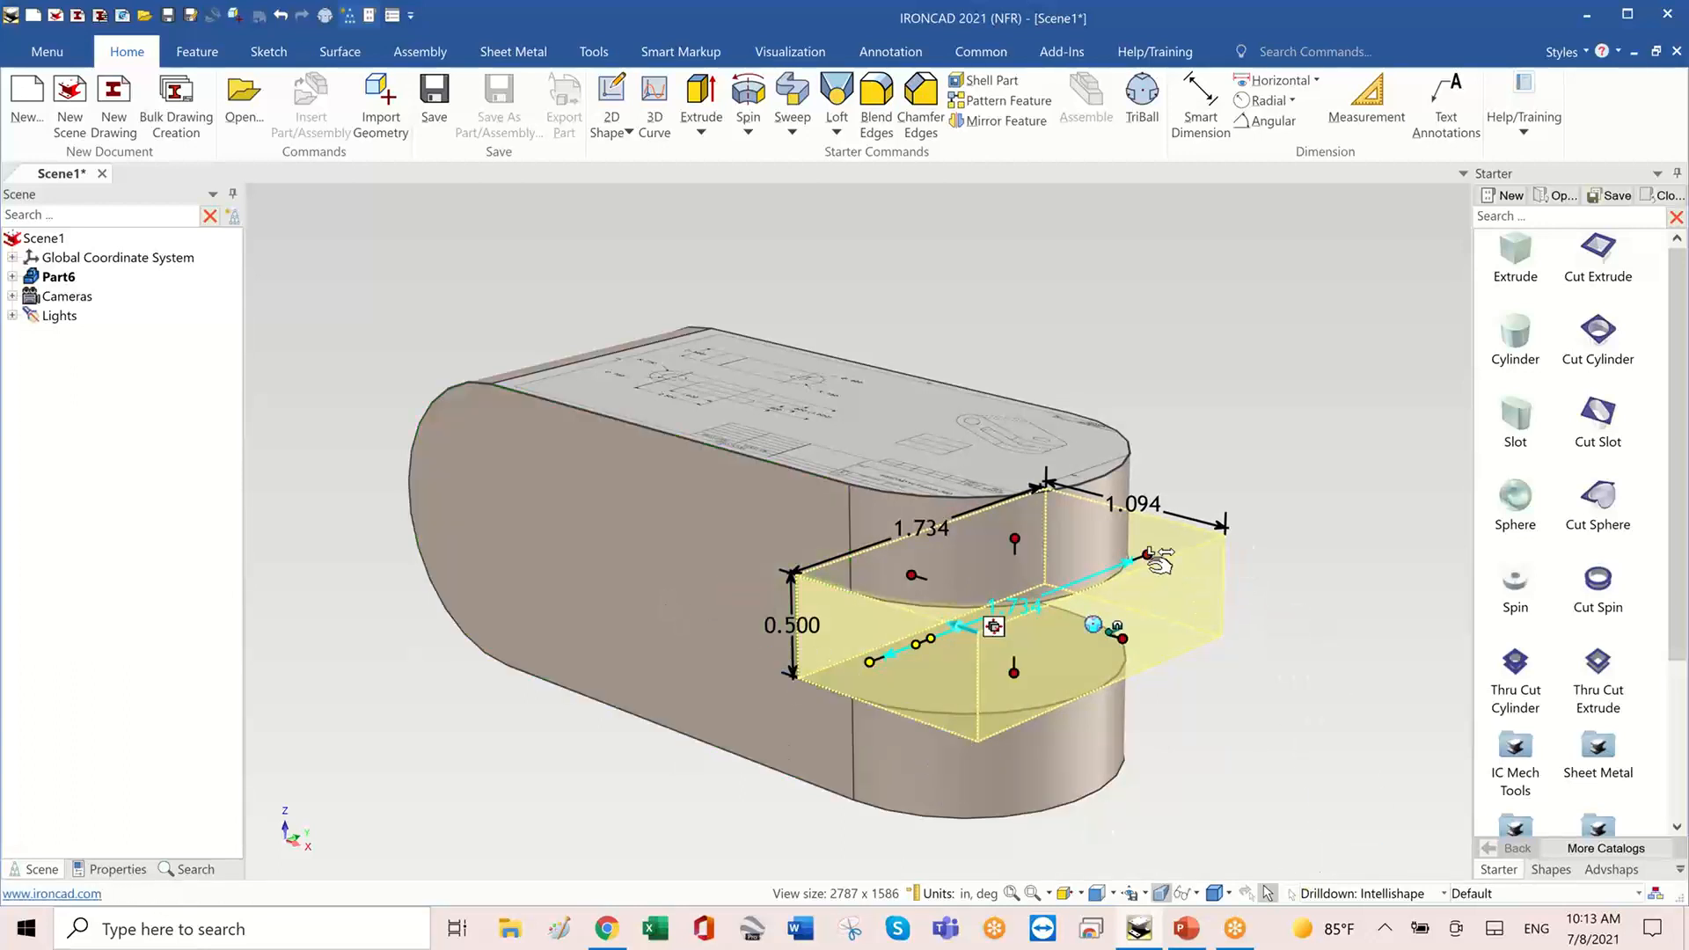
drag(1149, 555, 1036, 410)
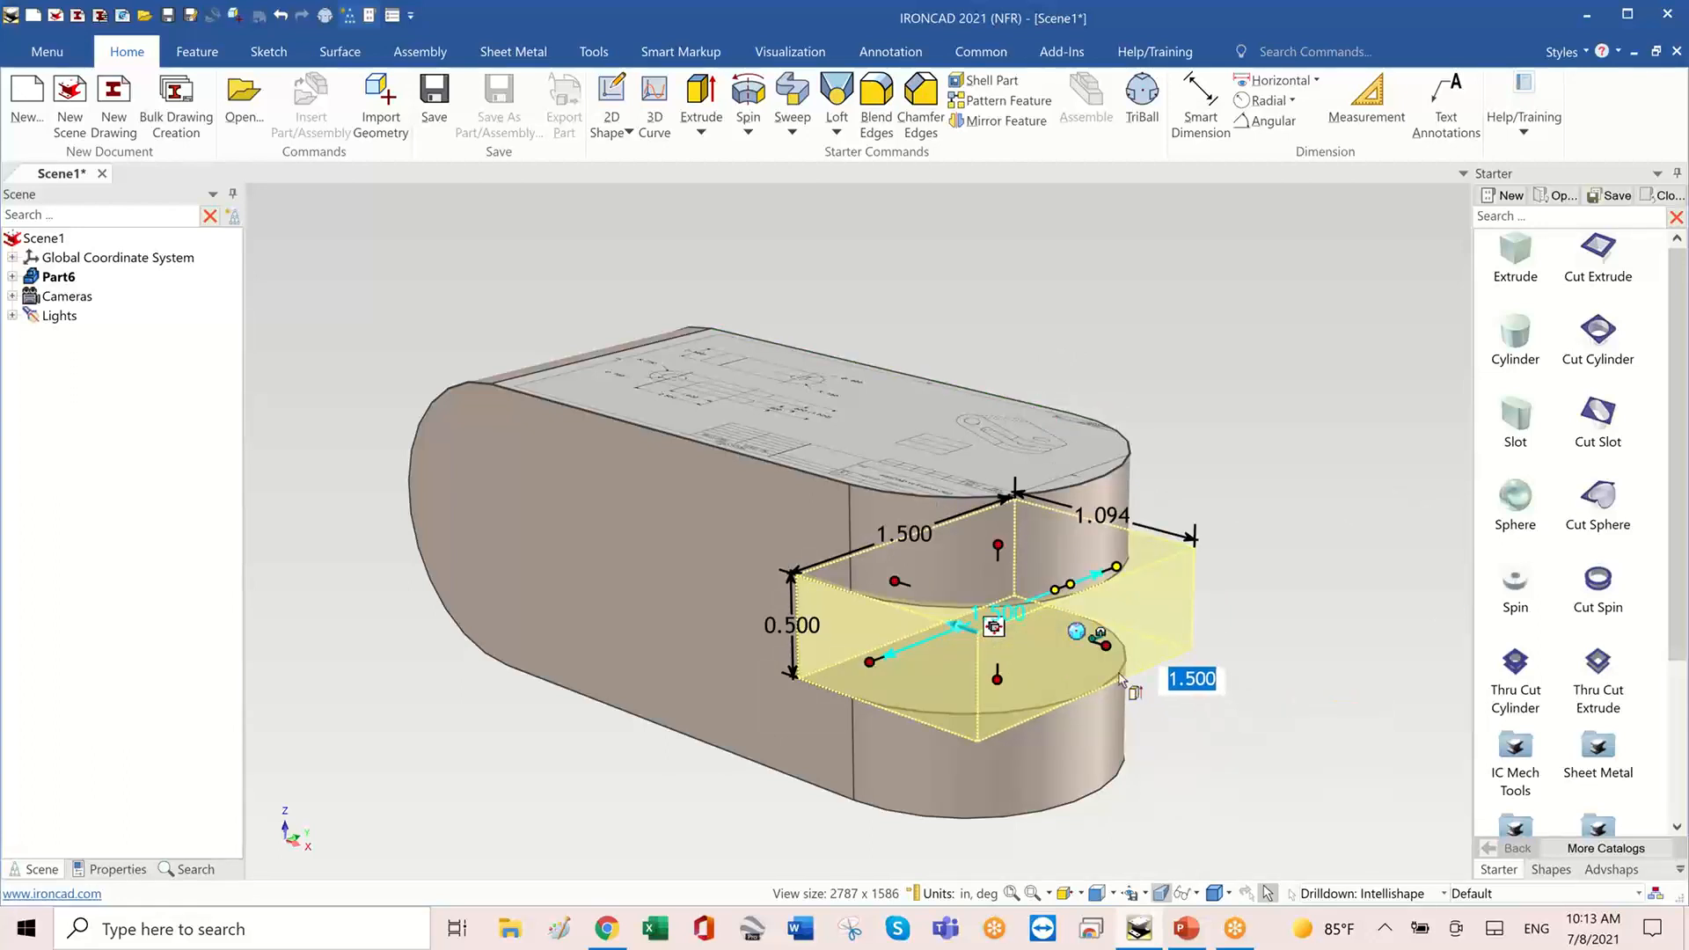
- Read the slot length in the drawing and set the cut's depth to 1.6+.75 in, measured from a point on the rounded end
drag(1117, 645, 1095, 482)
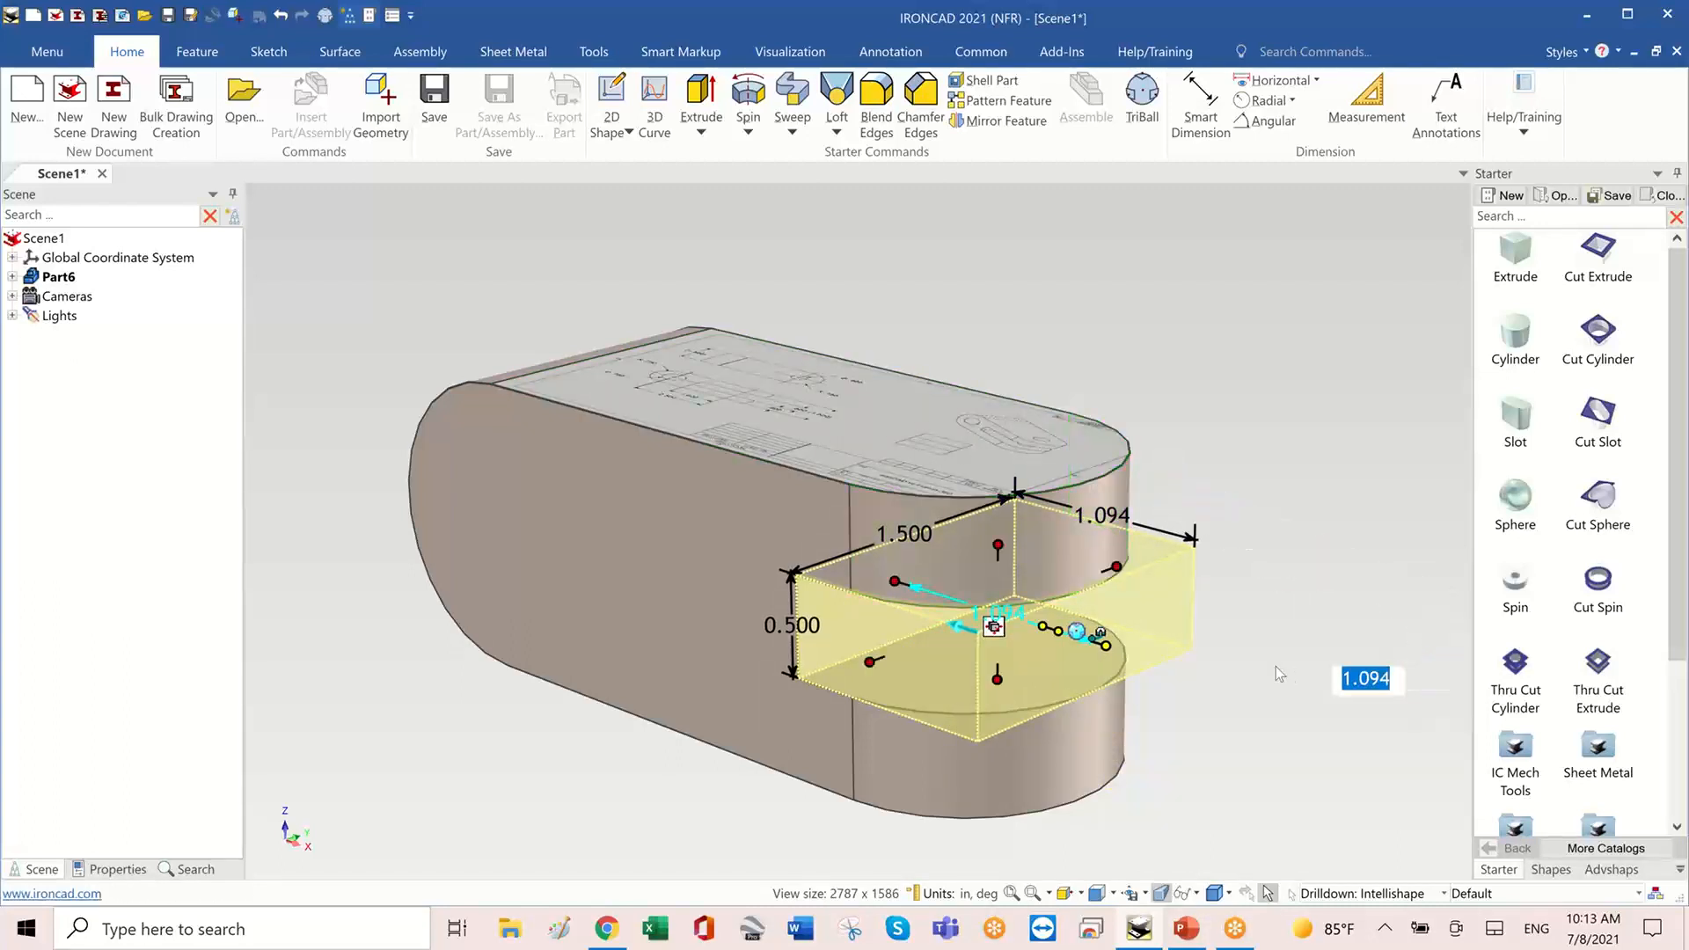
middle_drag(1281, 673, 1281, 673)
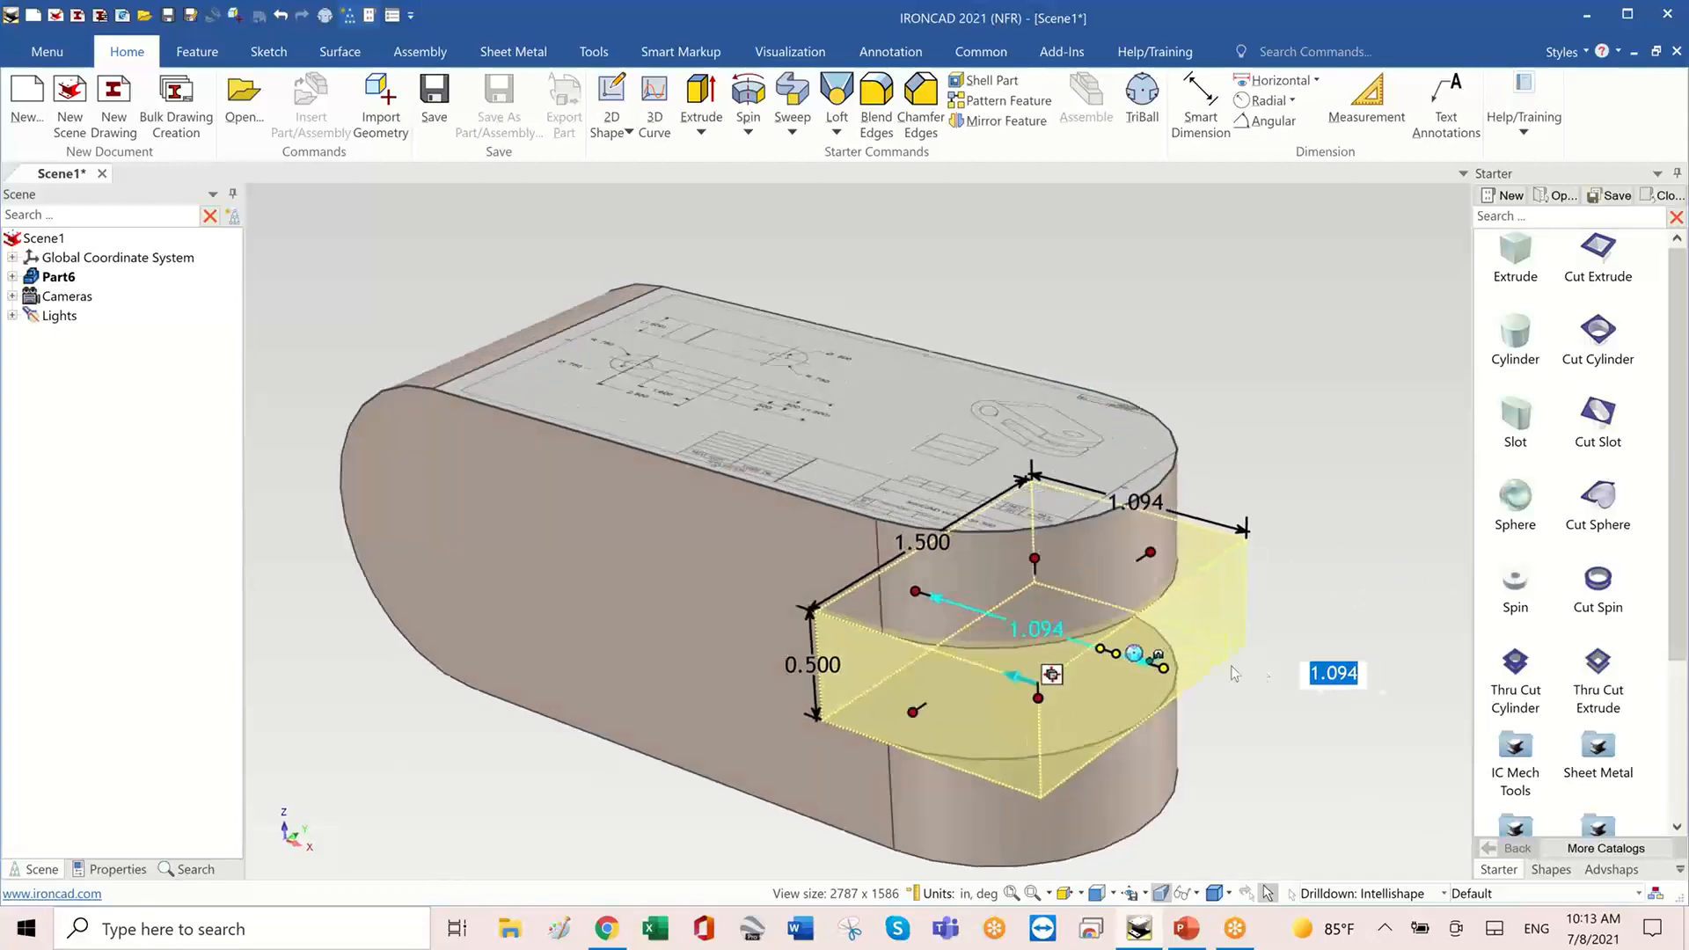
scroll(1281, 672, up, 6)
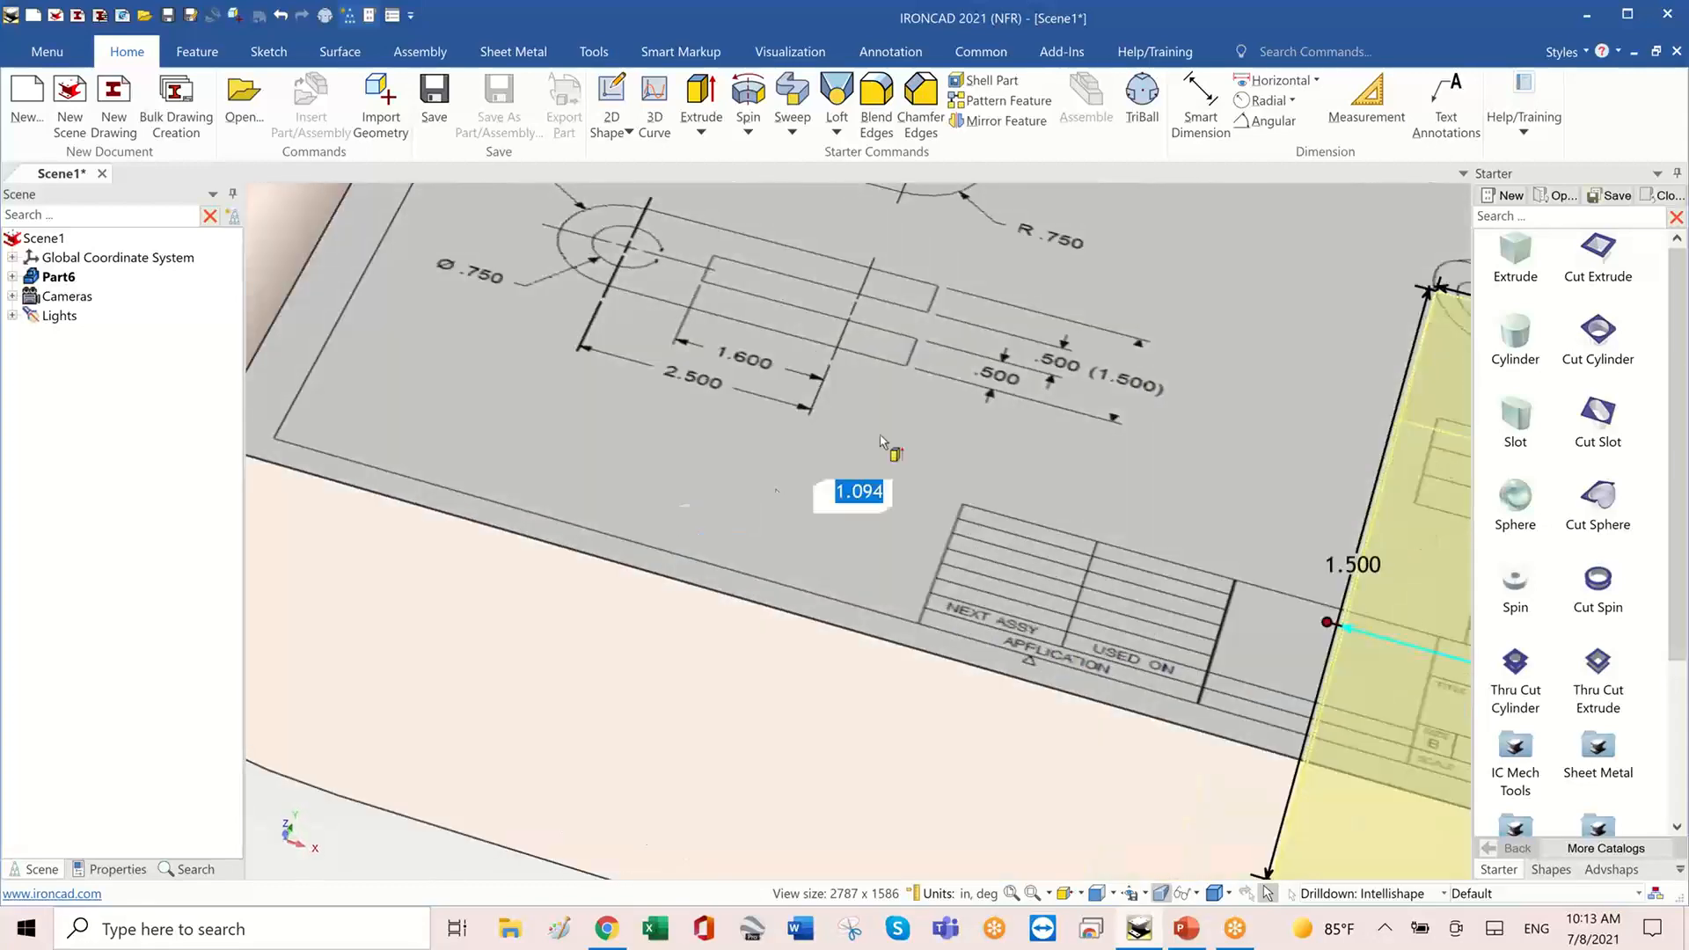
middle_drag(880, 436, 905, 426)
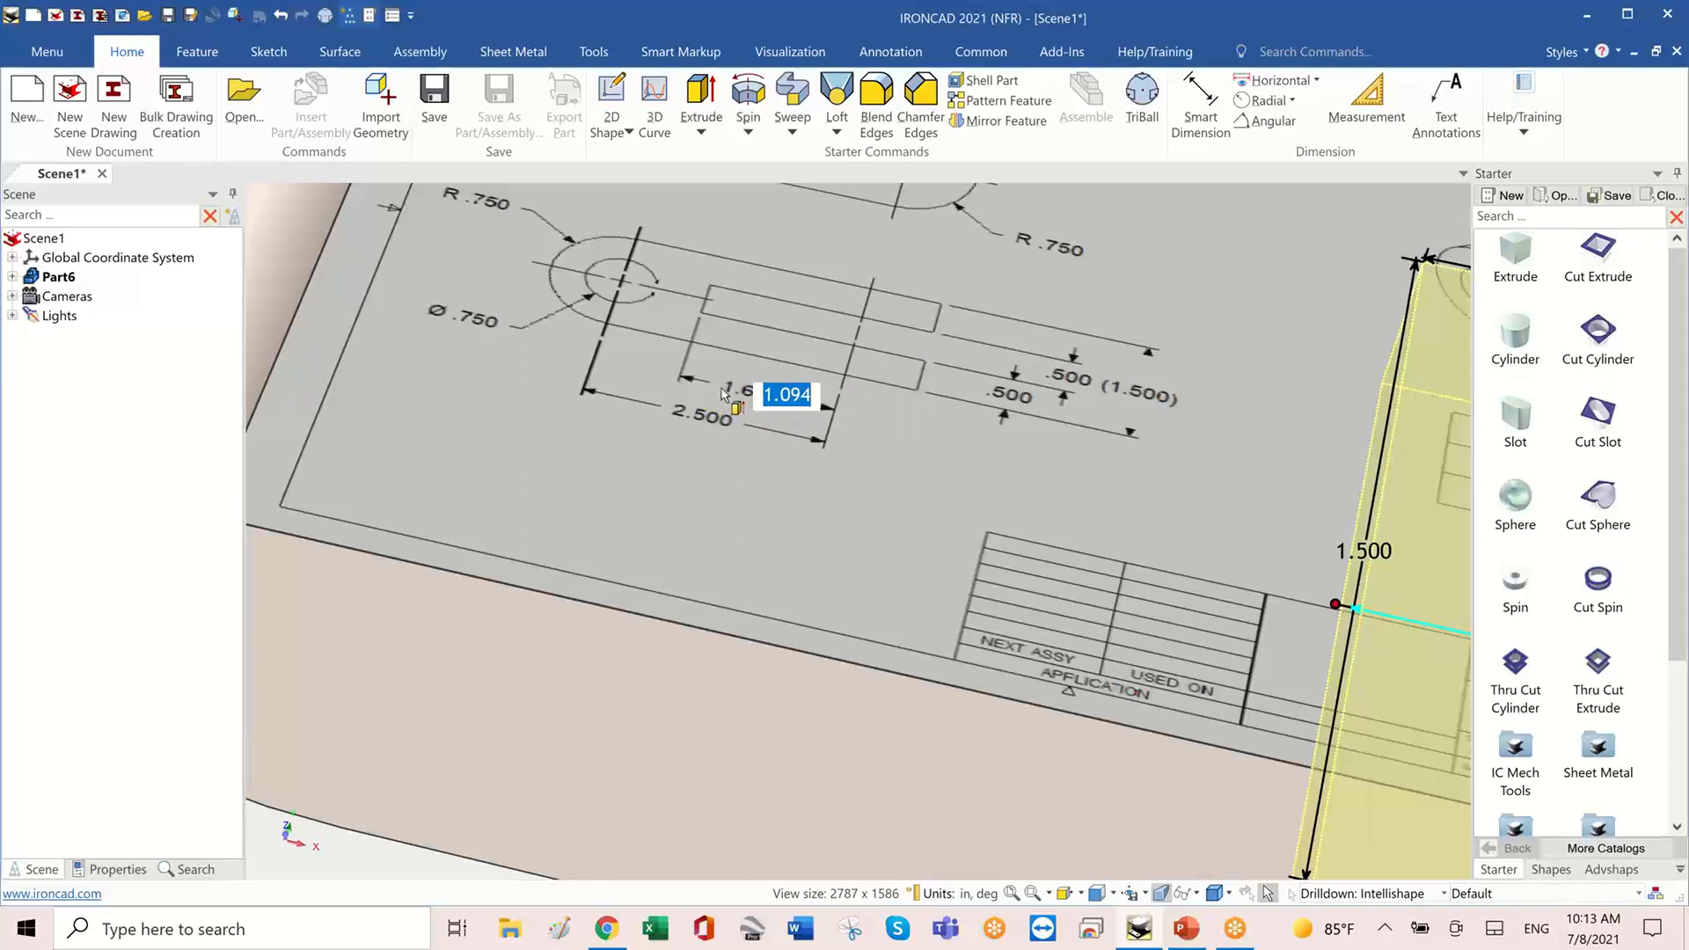
middle_drag(855, 390, 917, 383)
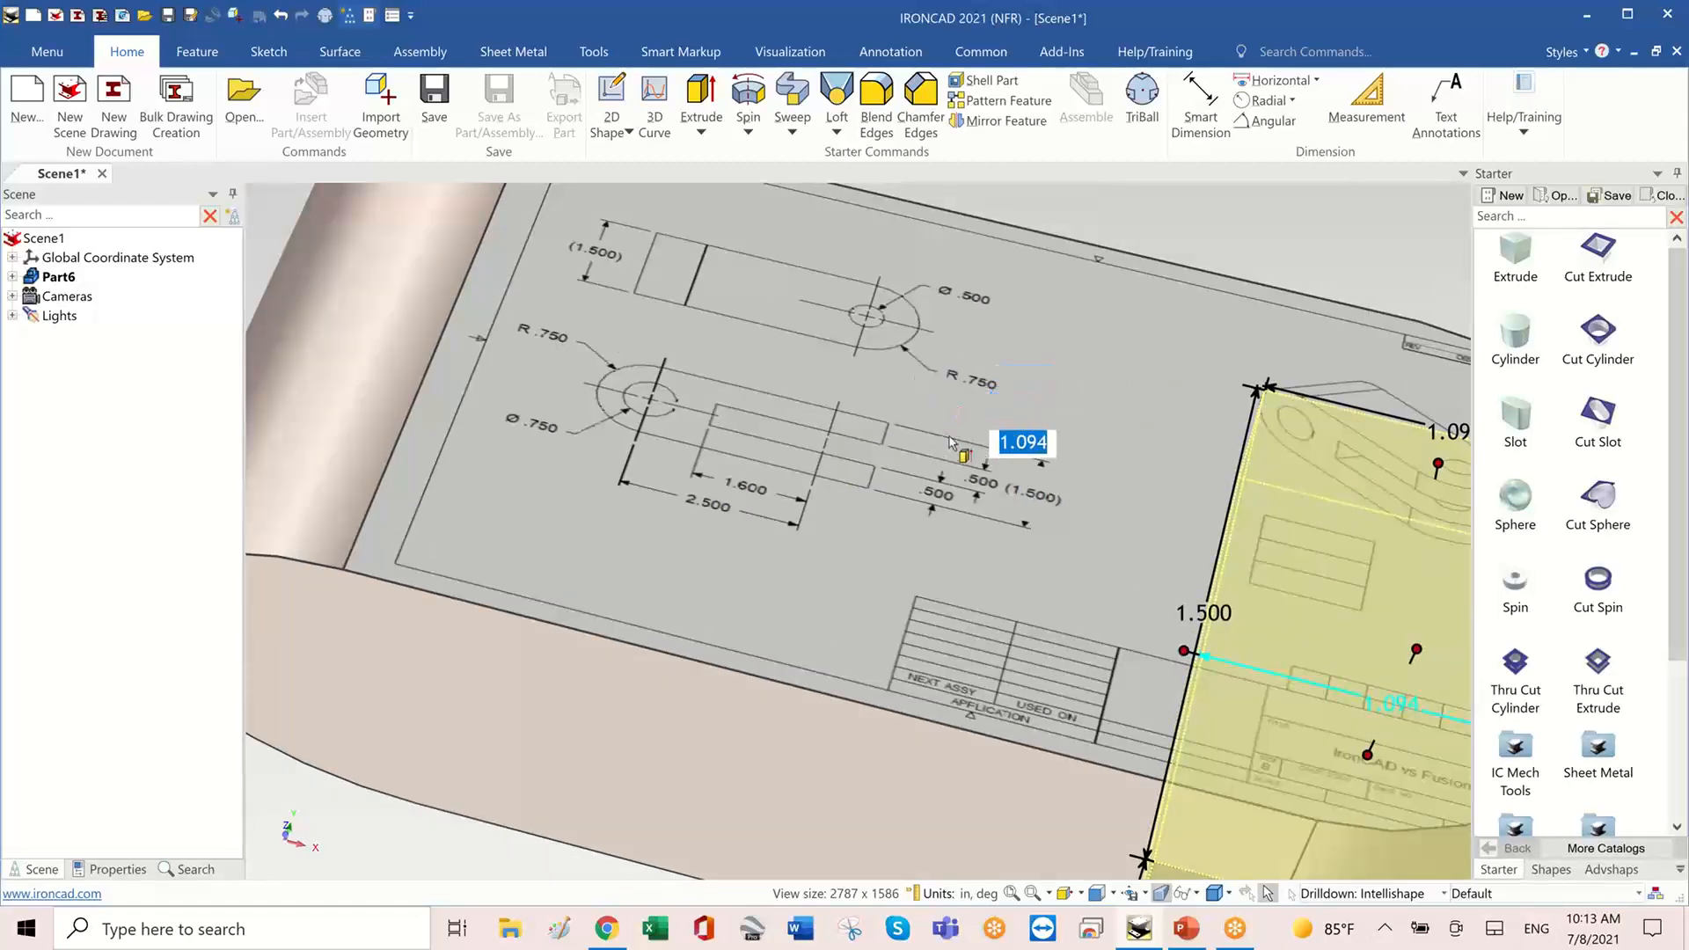
right_click(1191, 650)
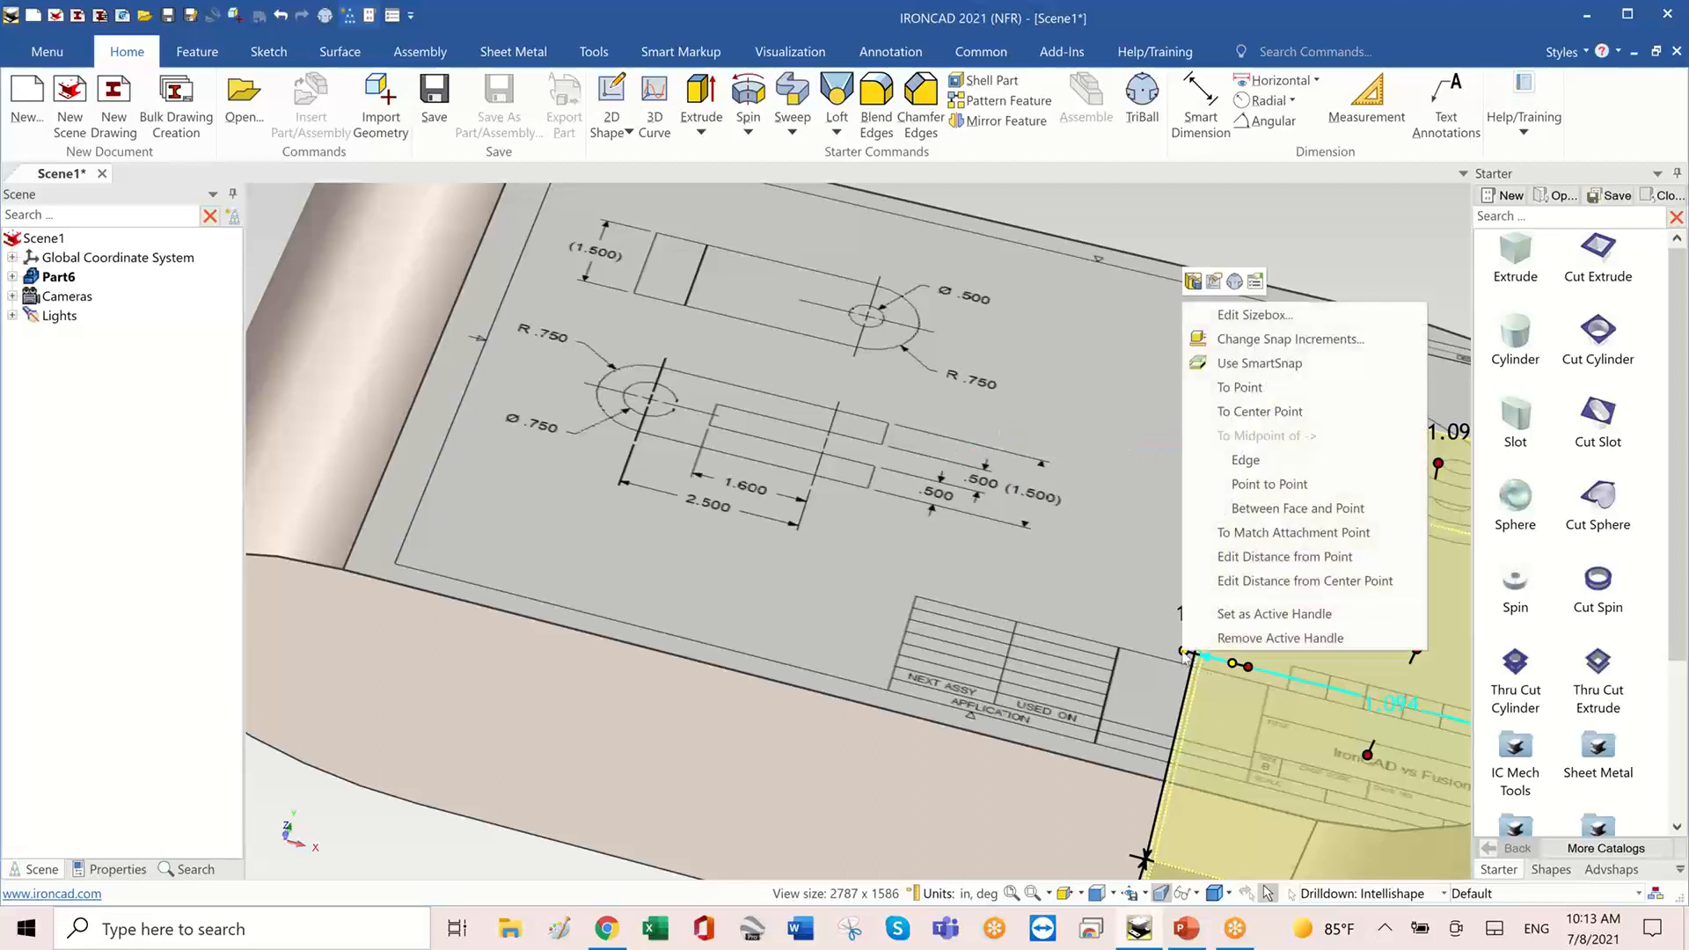
click(1237, 557)
scroll(1237, 557, down, 3)
middle_drag(1249, 572, 1351, 652)
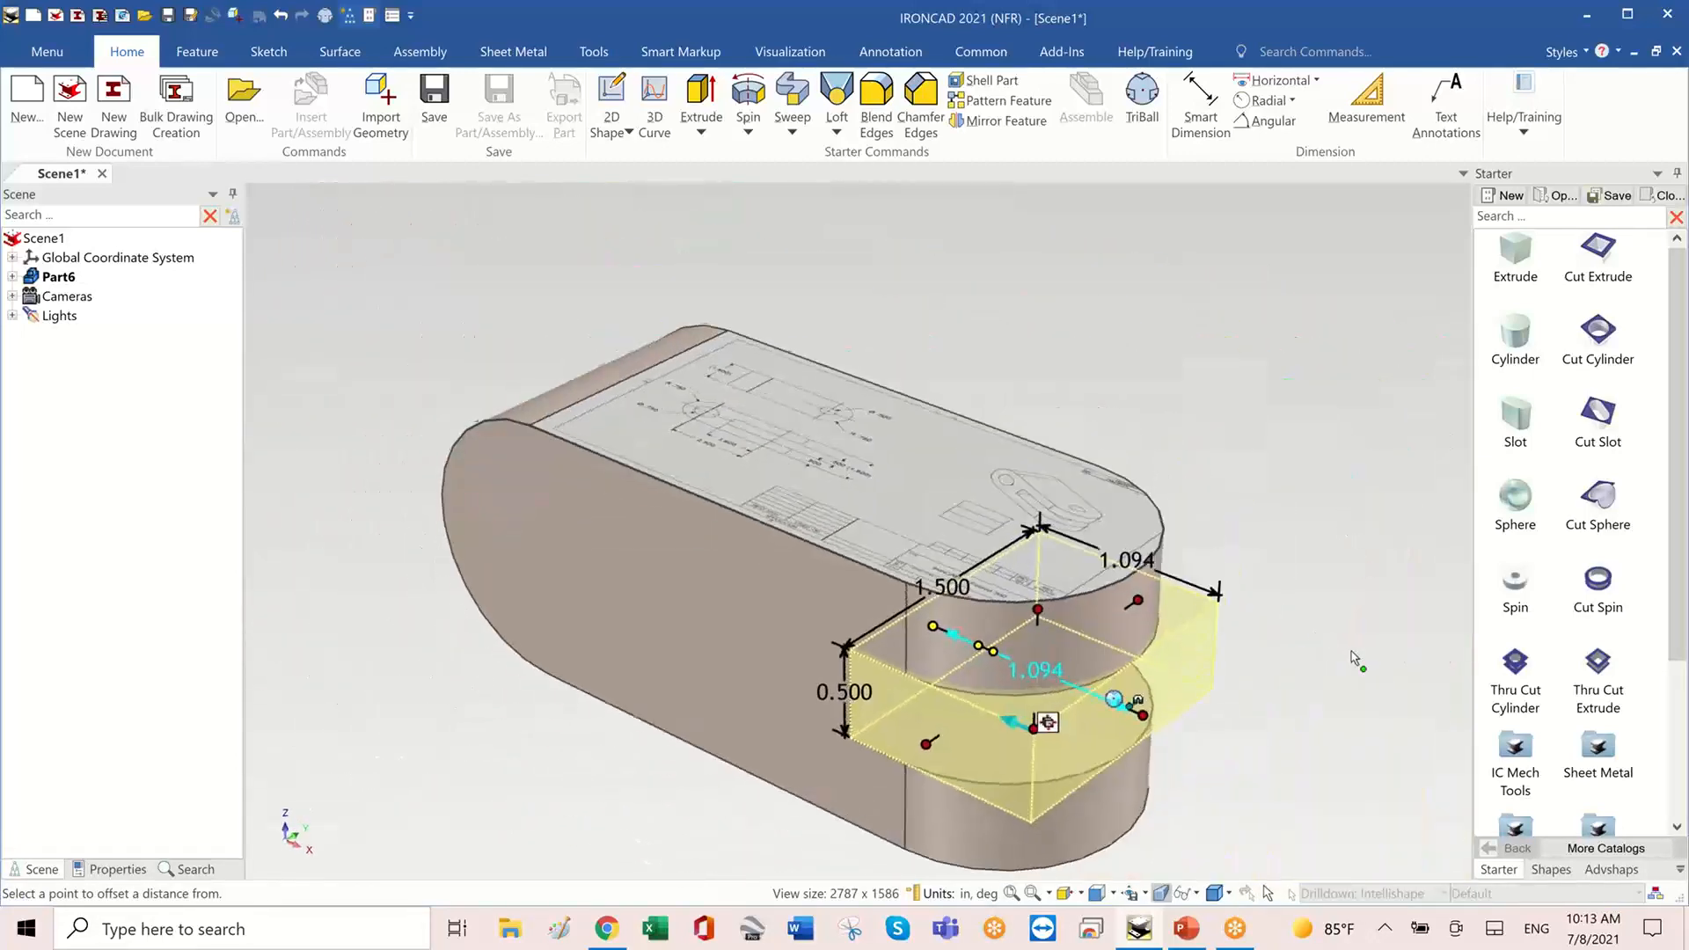
click(1135, 578)
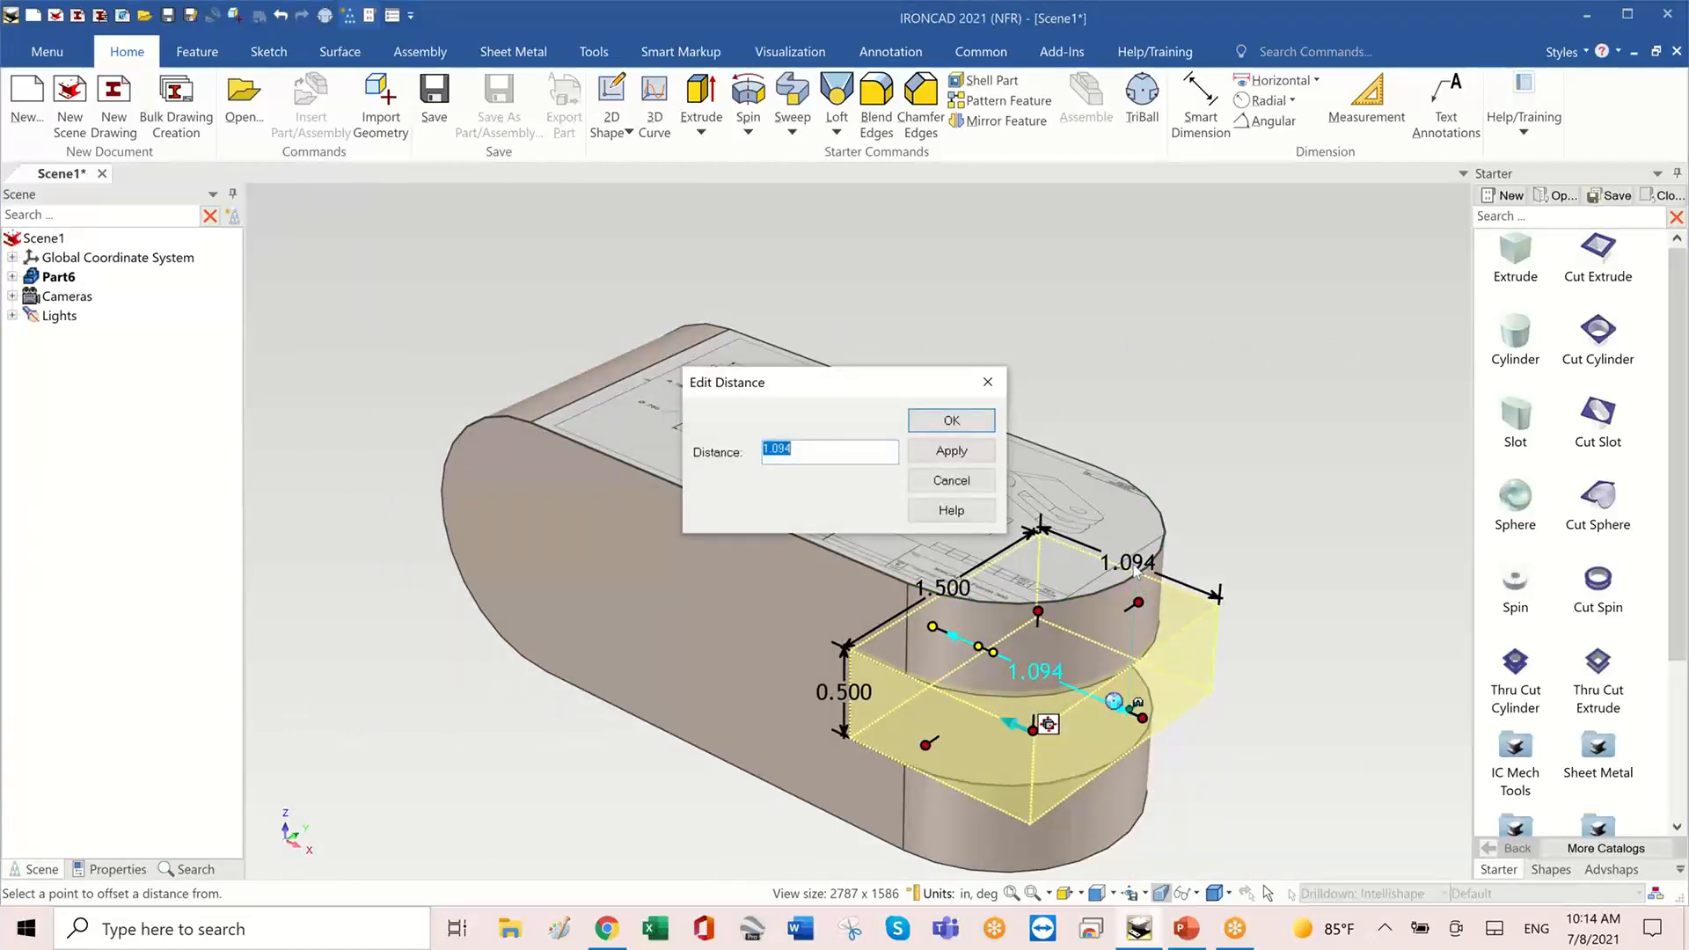
text(1.6+.75)
click(944, 423)
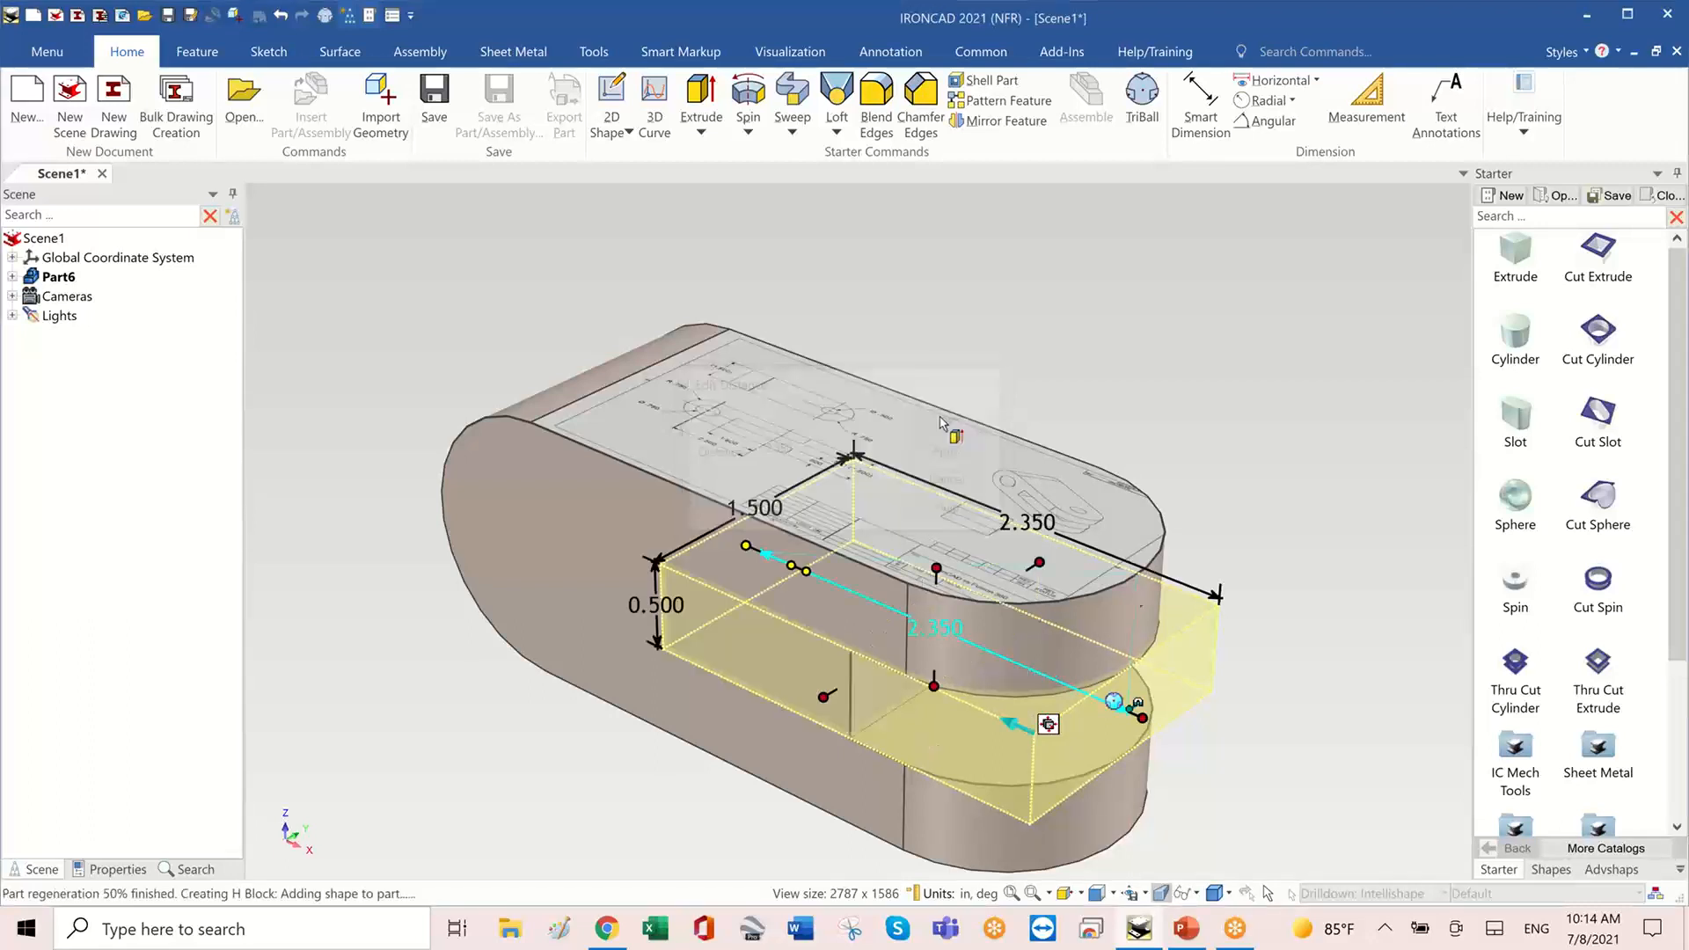
click(1128, 325)
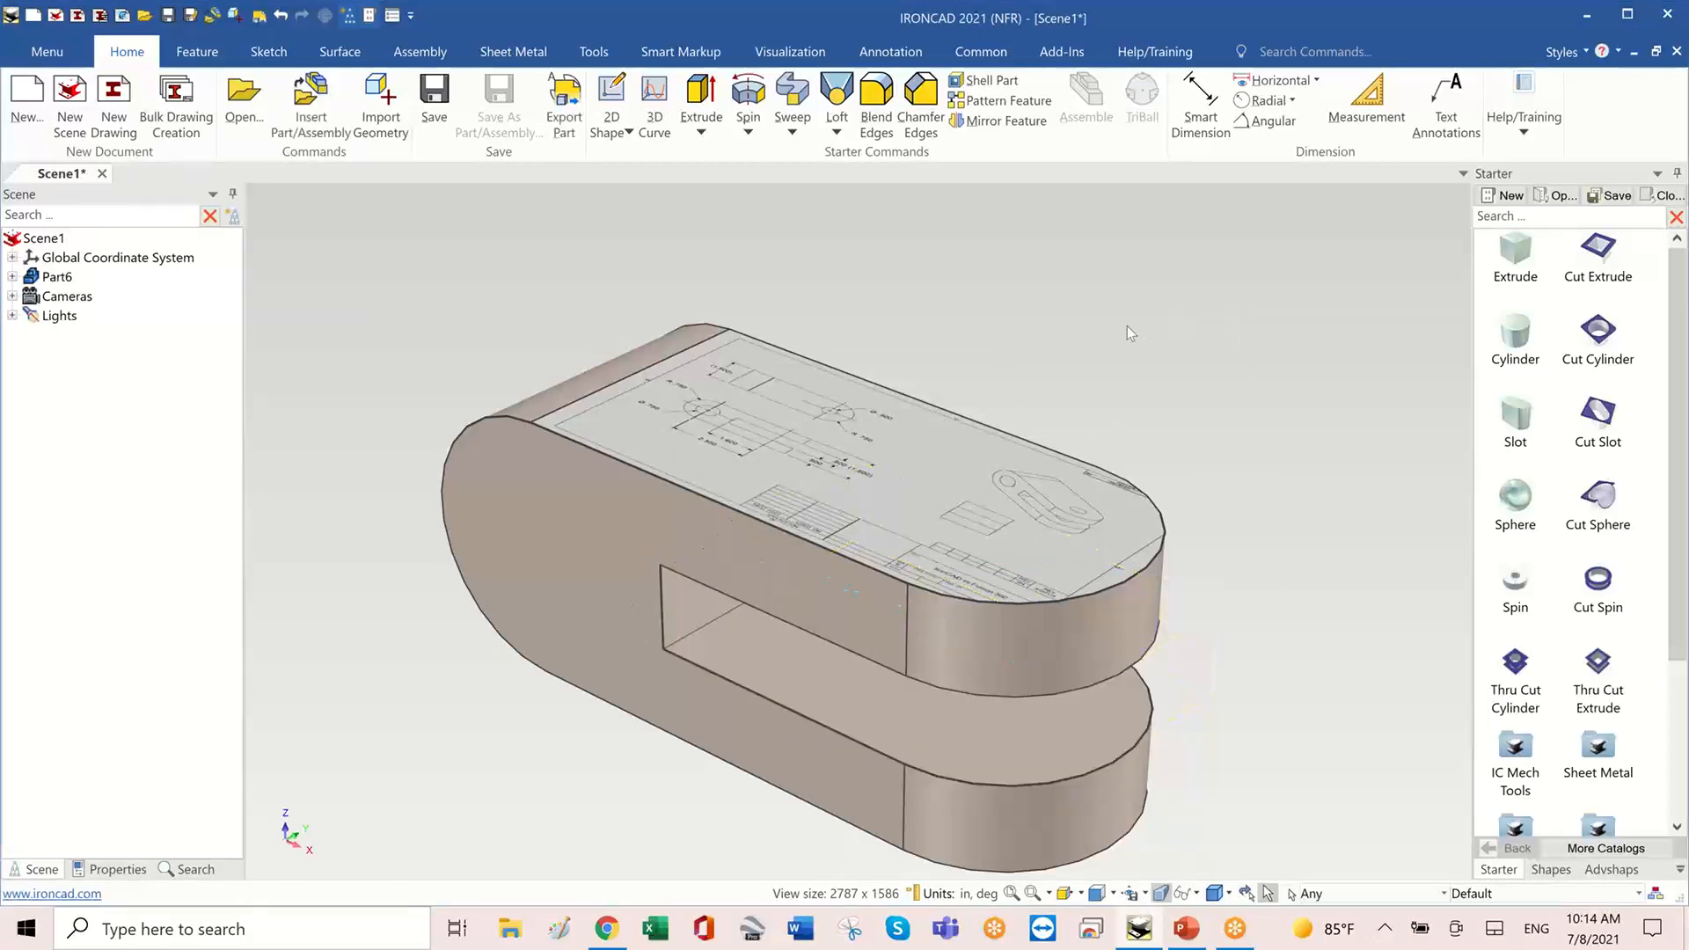
- Check the cross hole in the drawing and place a Cut Cylinder shape at the horizontally rounded end's centre on the part's side face
middle_drag(1128, 325, 1577, 349)
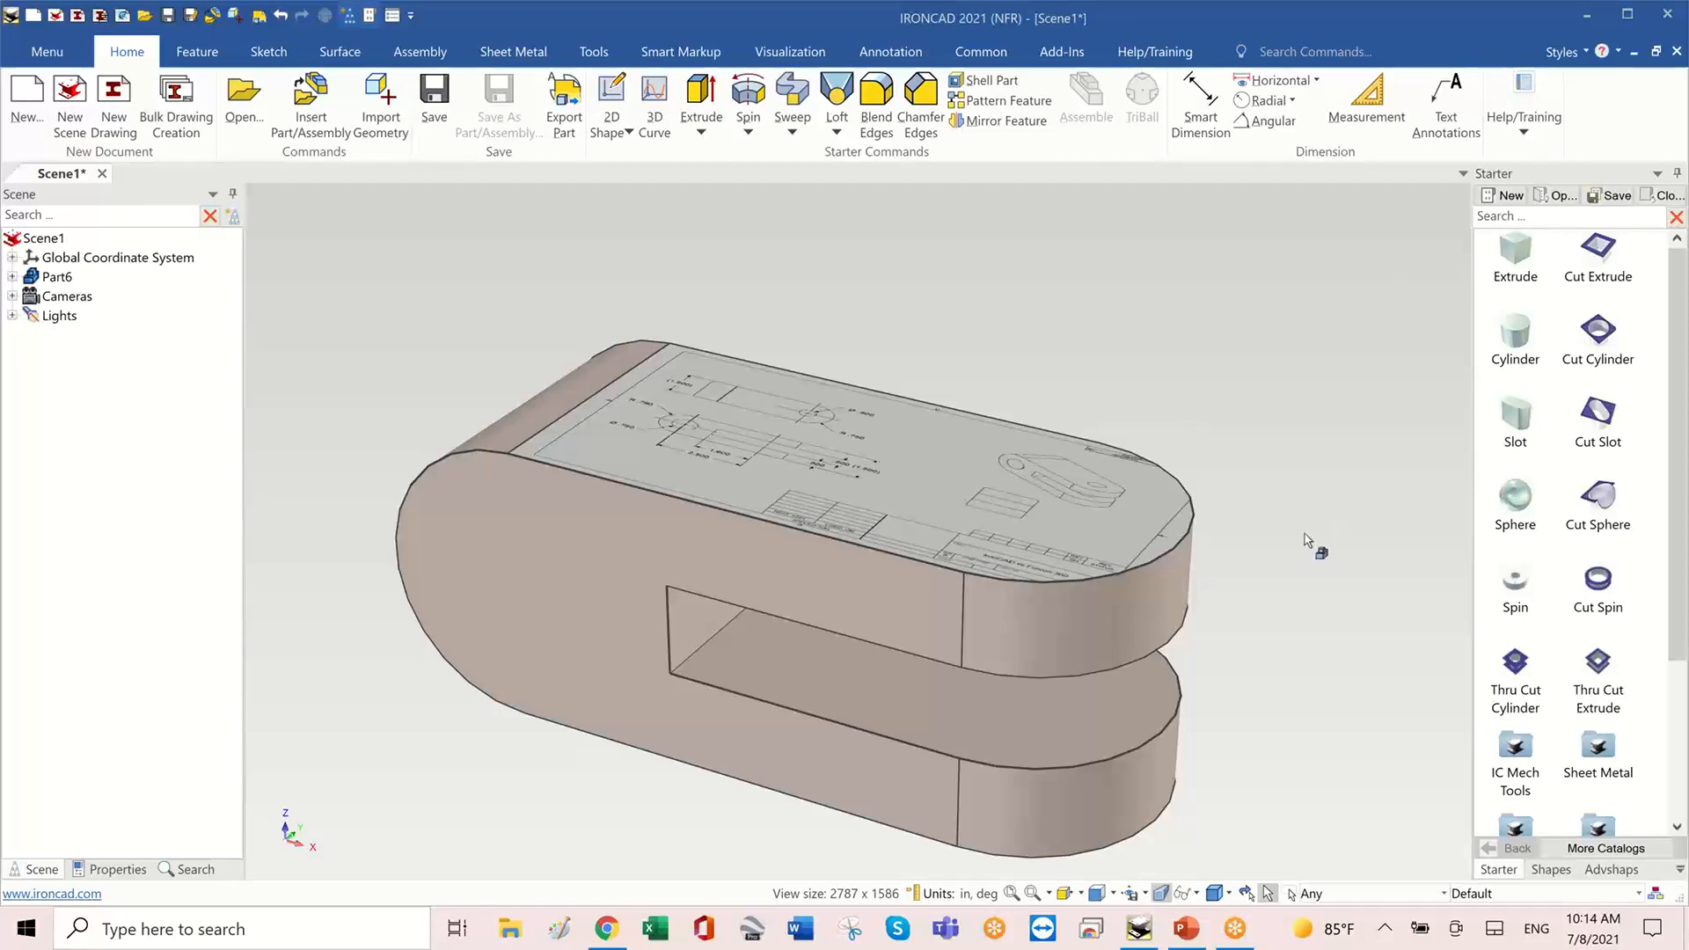
scroll(1155, 591, up, 5)
mouse_move(1152, 591)
middle_down()
mouse_move(1320, 607)
mouse_move(1302, 596)
mouse_move(1258, 630)
mouse_move(1257, 605)
middle_up()
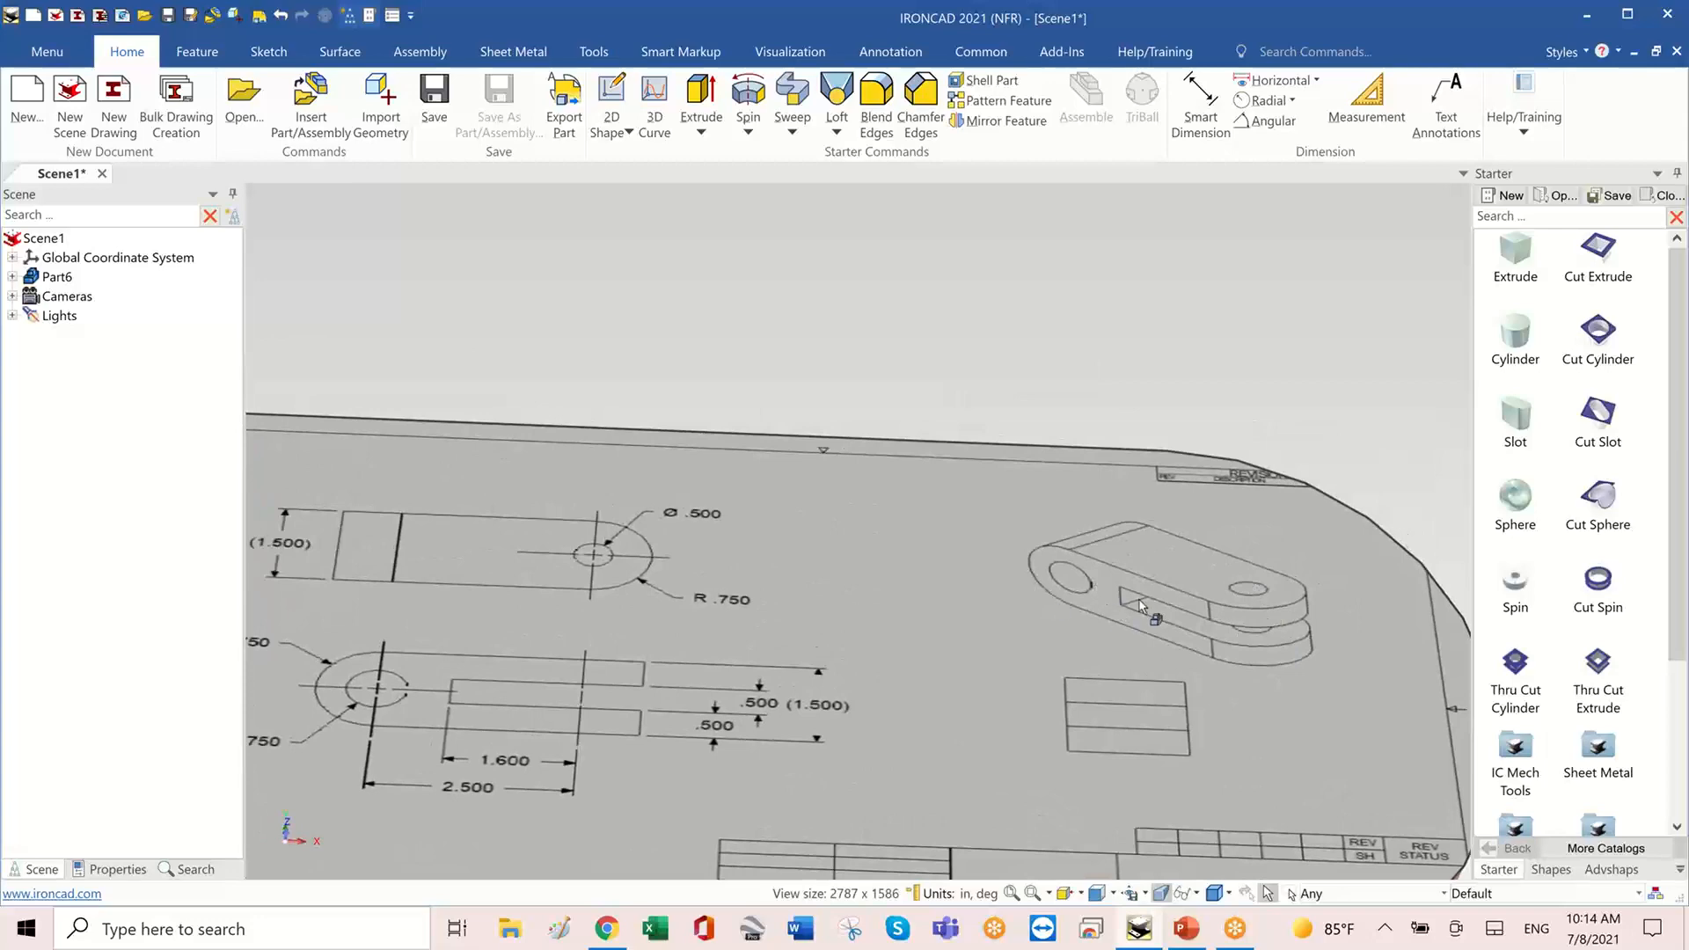
scroll(1141, 605, down, 3)
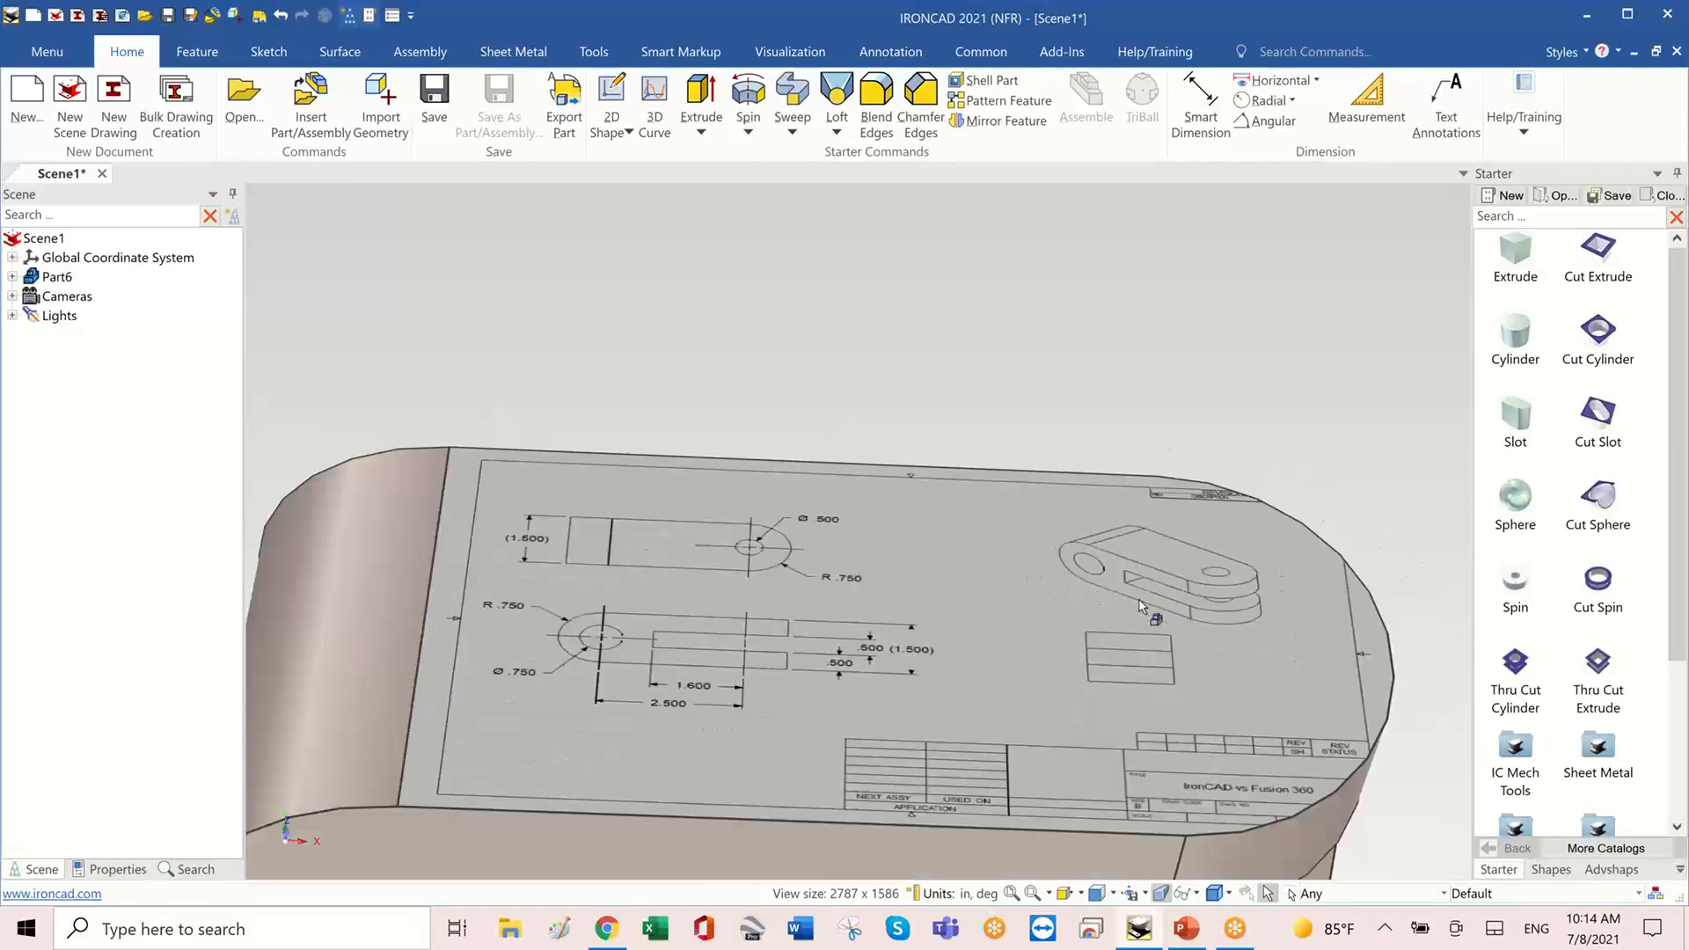
scroll(495, 754, up, 5)
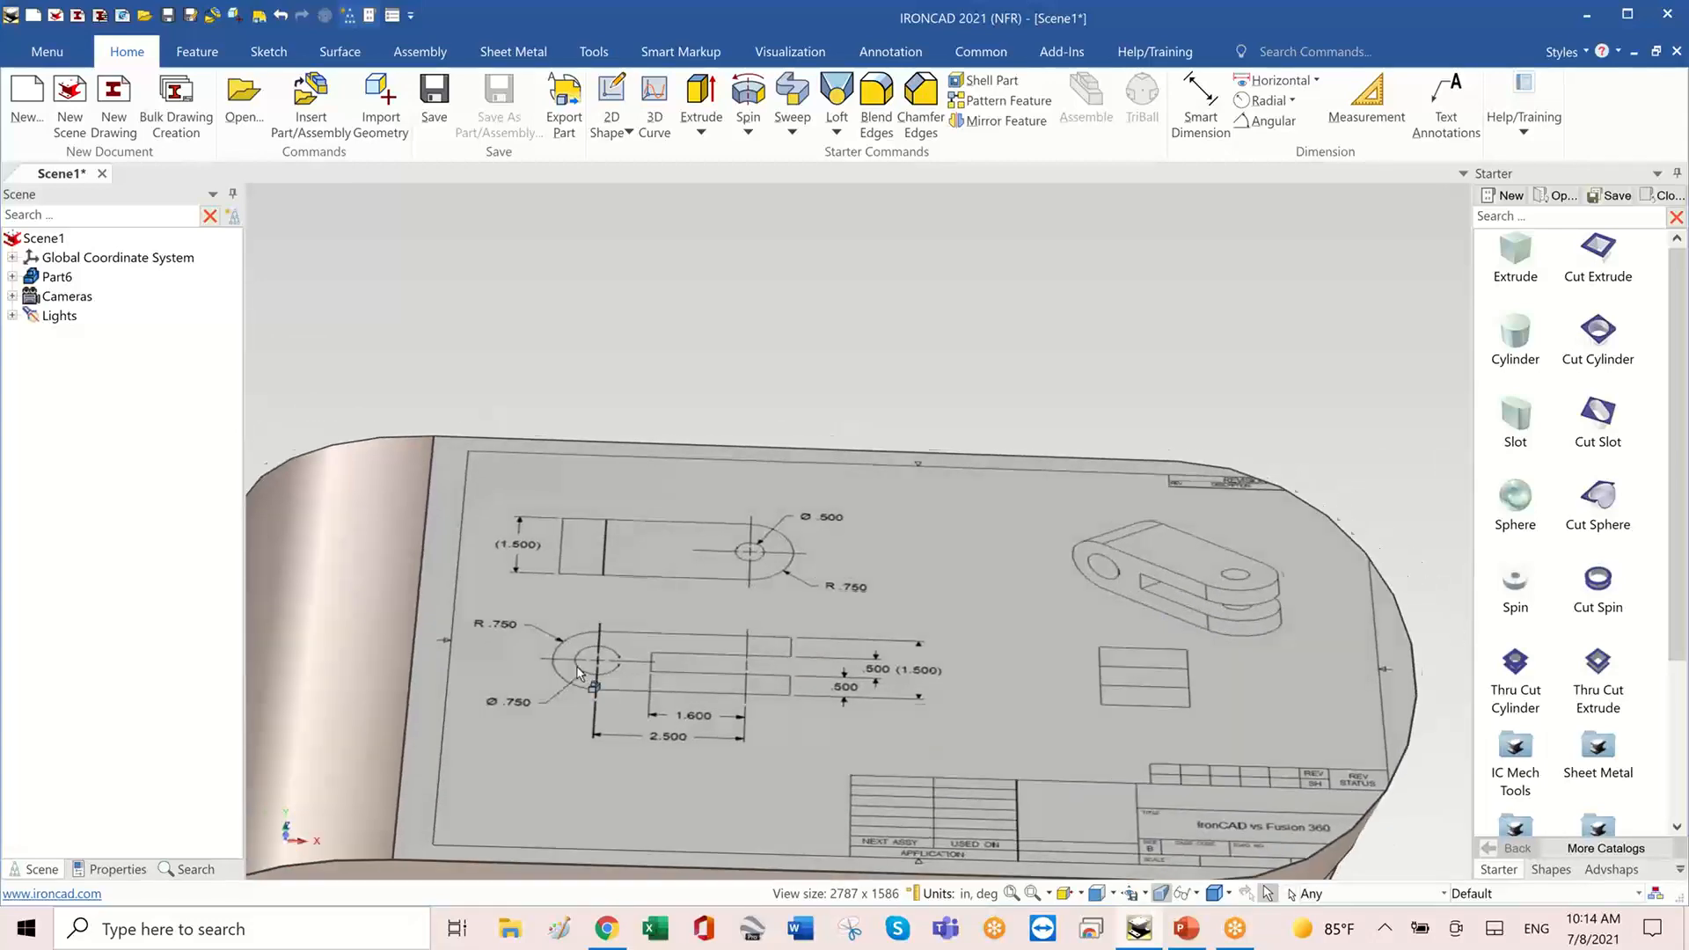
scroll(495, 754, up, 3)
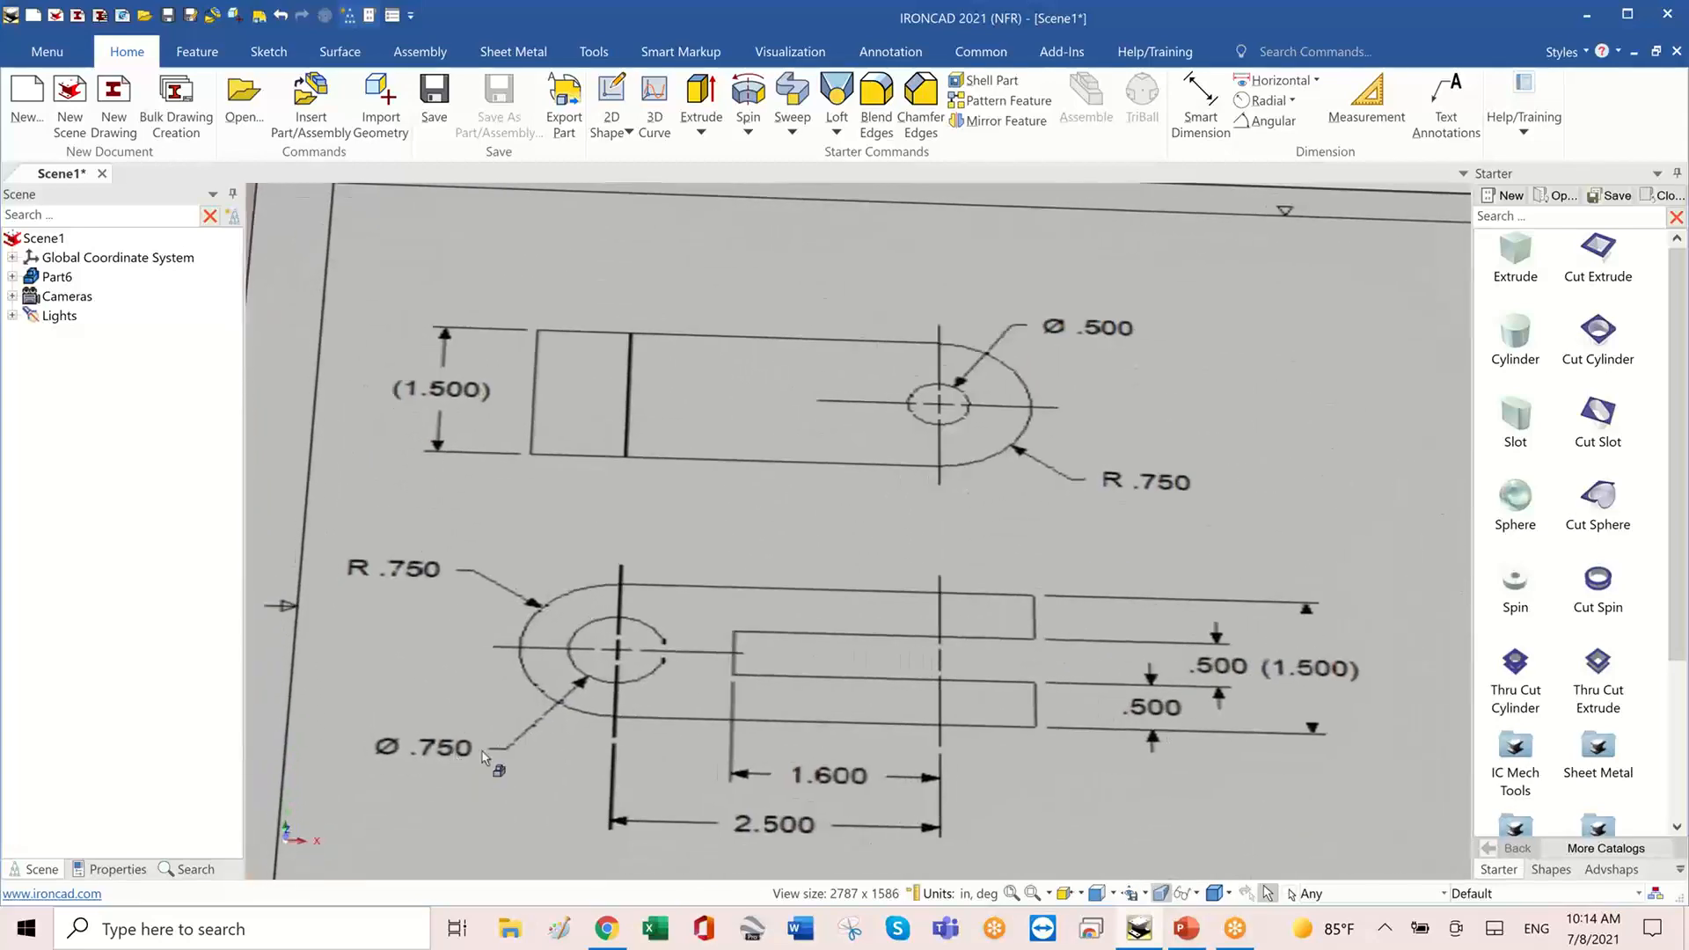
scroll(578, 719, up, 2)
scroll(578, 719, down, 5)
middle_drag(607, 737, 1065, 664)
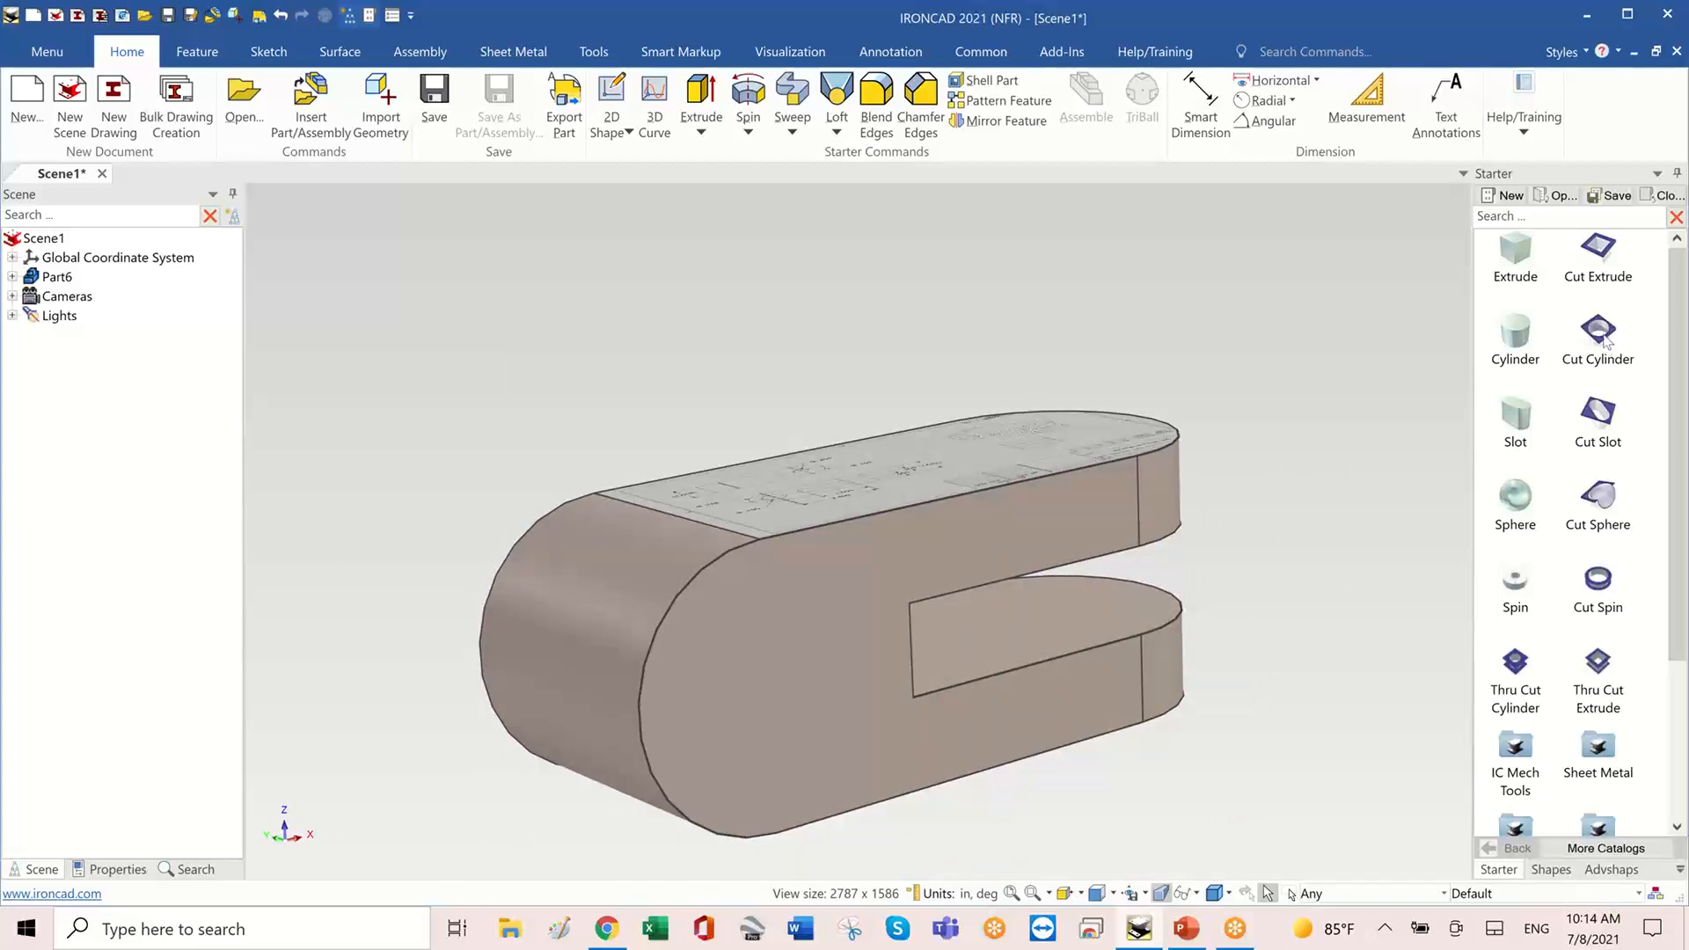
drag(1605, 336, 827, 578)
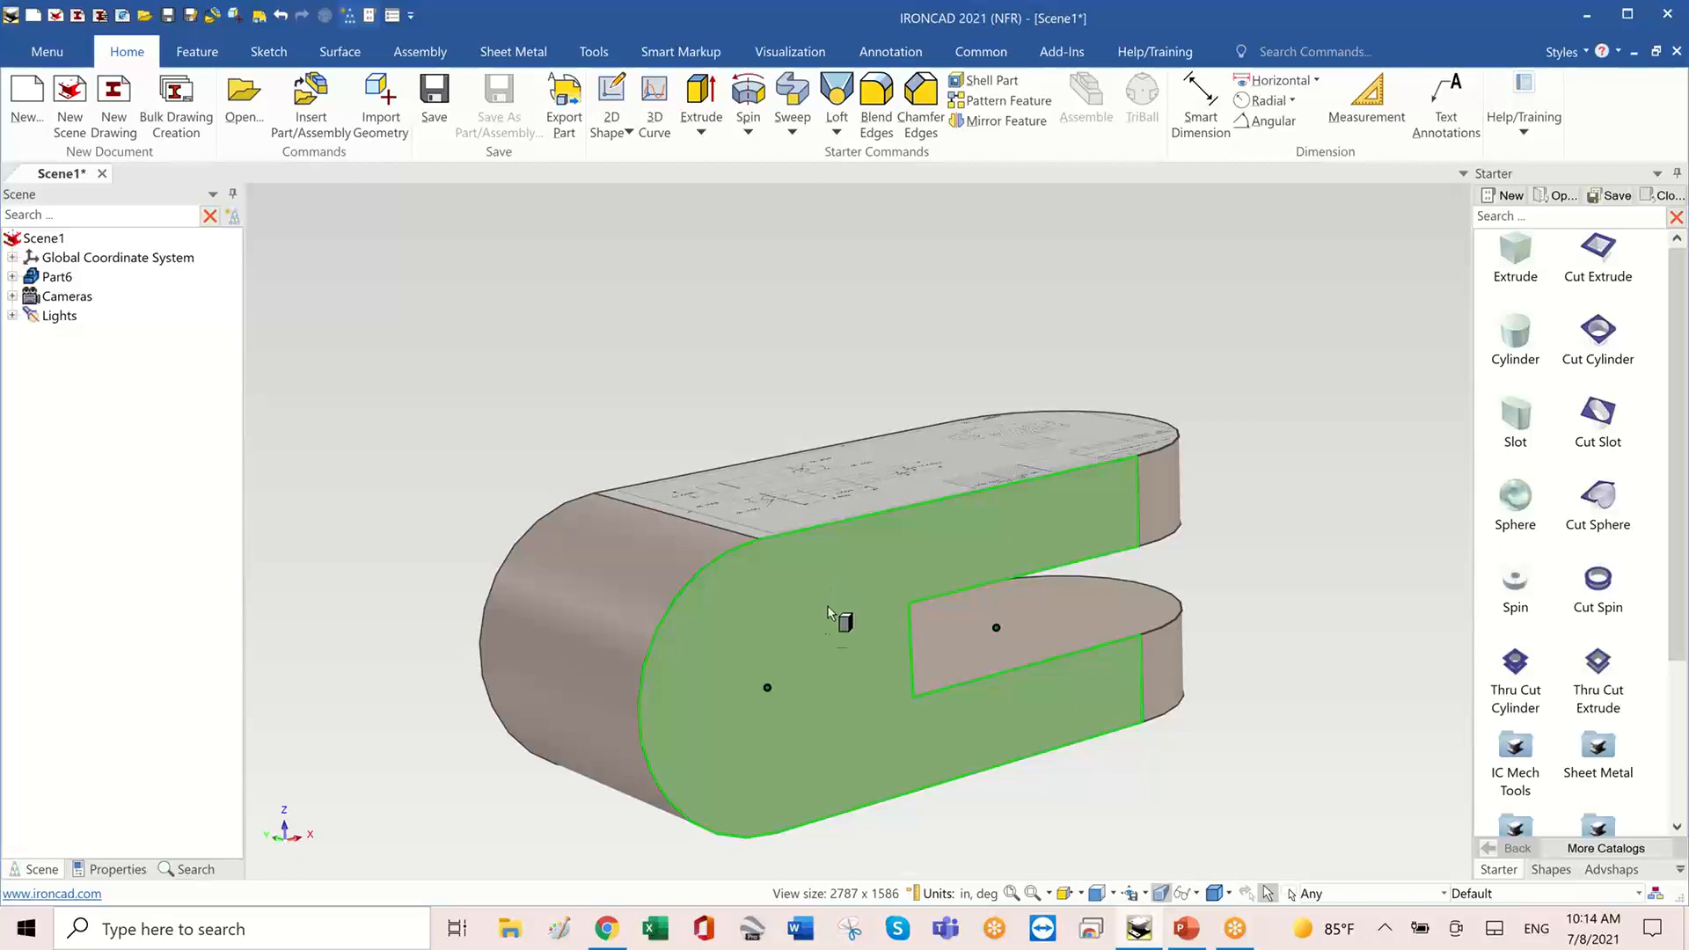
mouse_move(797, 676)
mouse_down()
mouse_move(772, 708)
mouse_move(768, 691)
mouse_up()
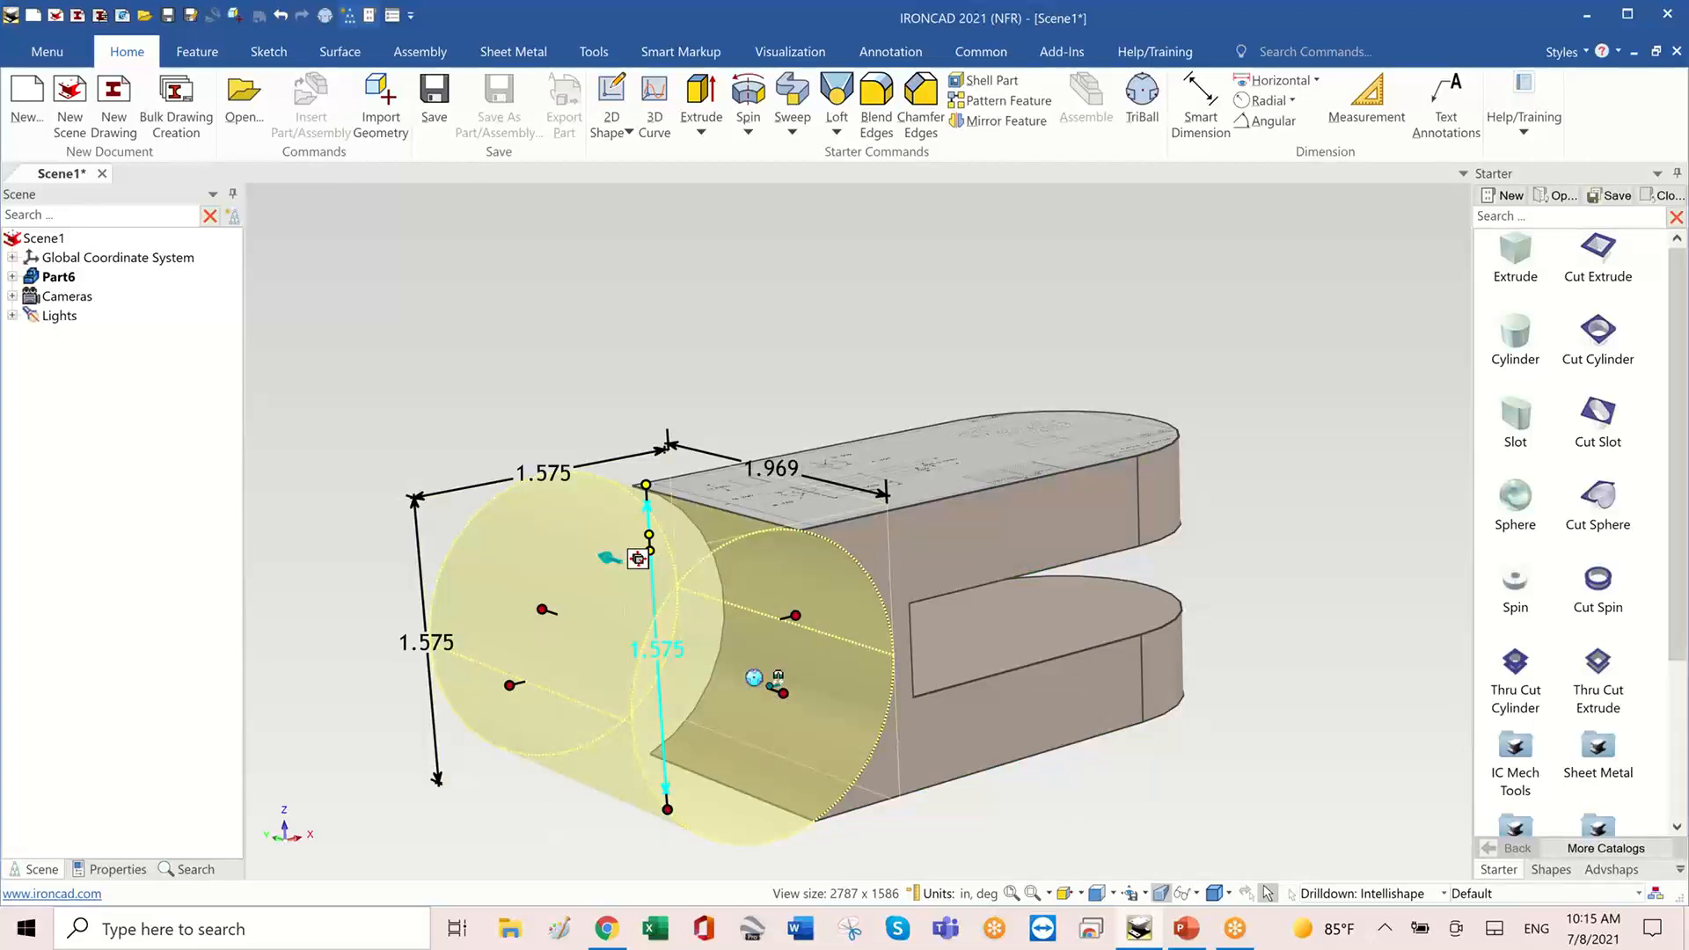
- Set the cut cylinder's diameter to 0.75 in
key(Tab)
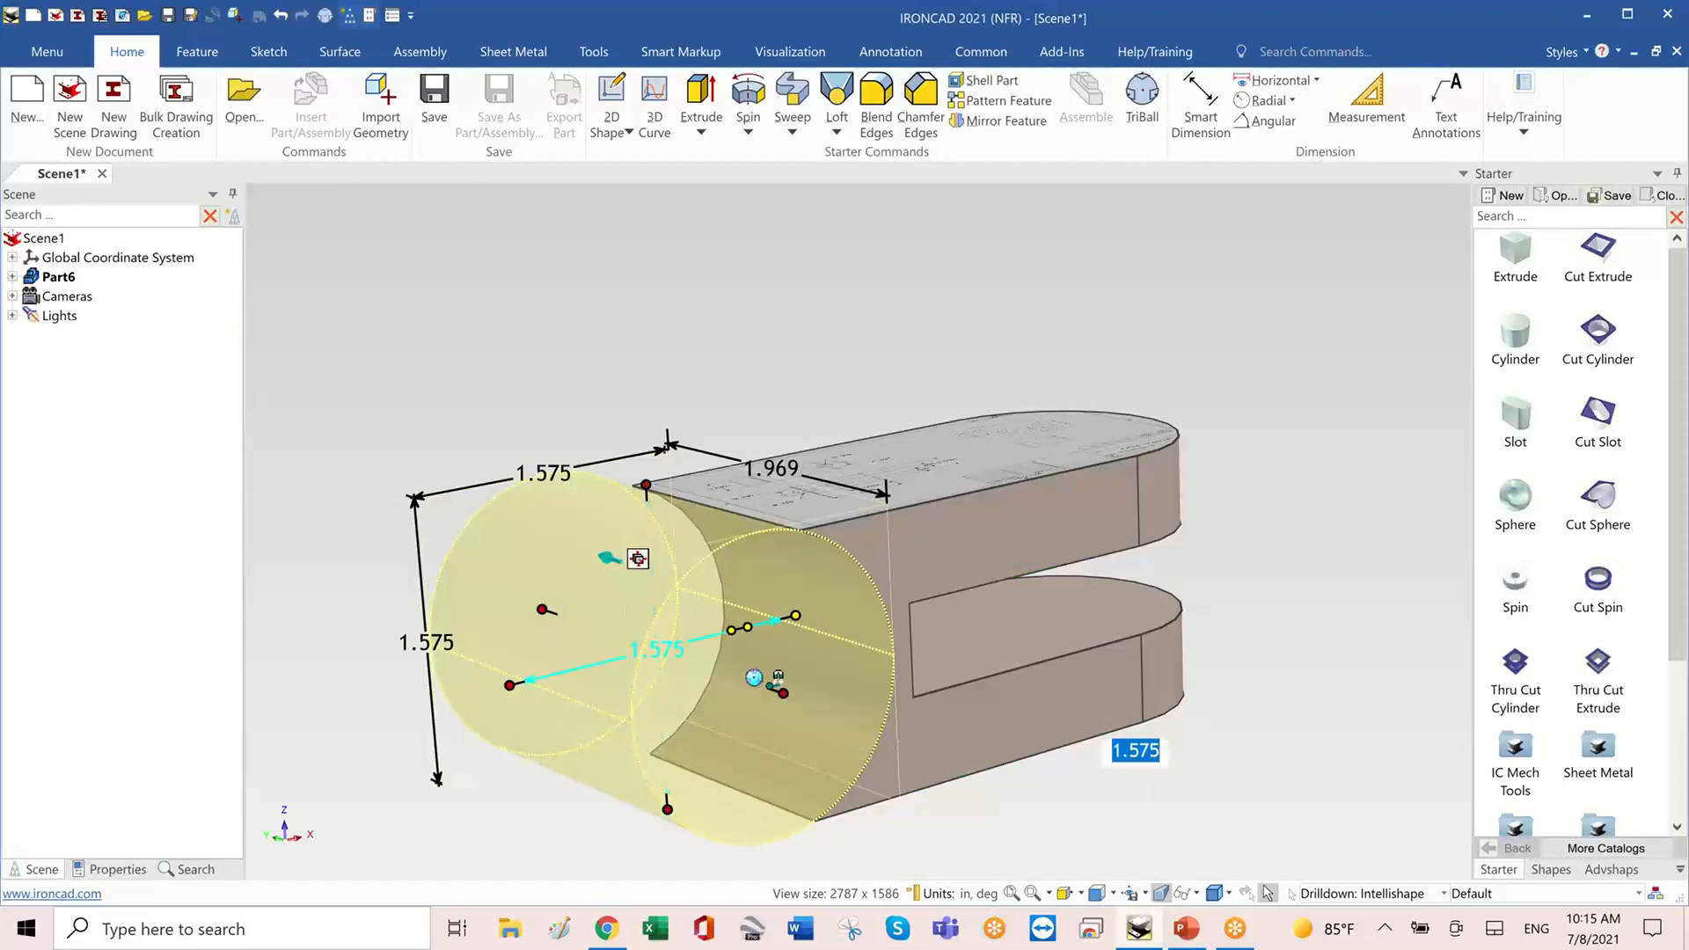
text(.)
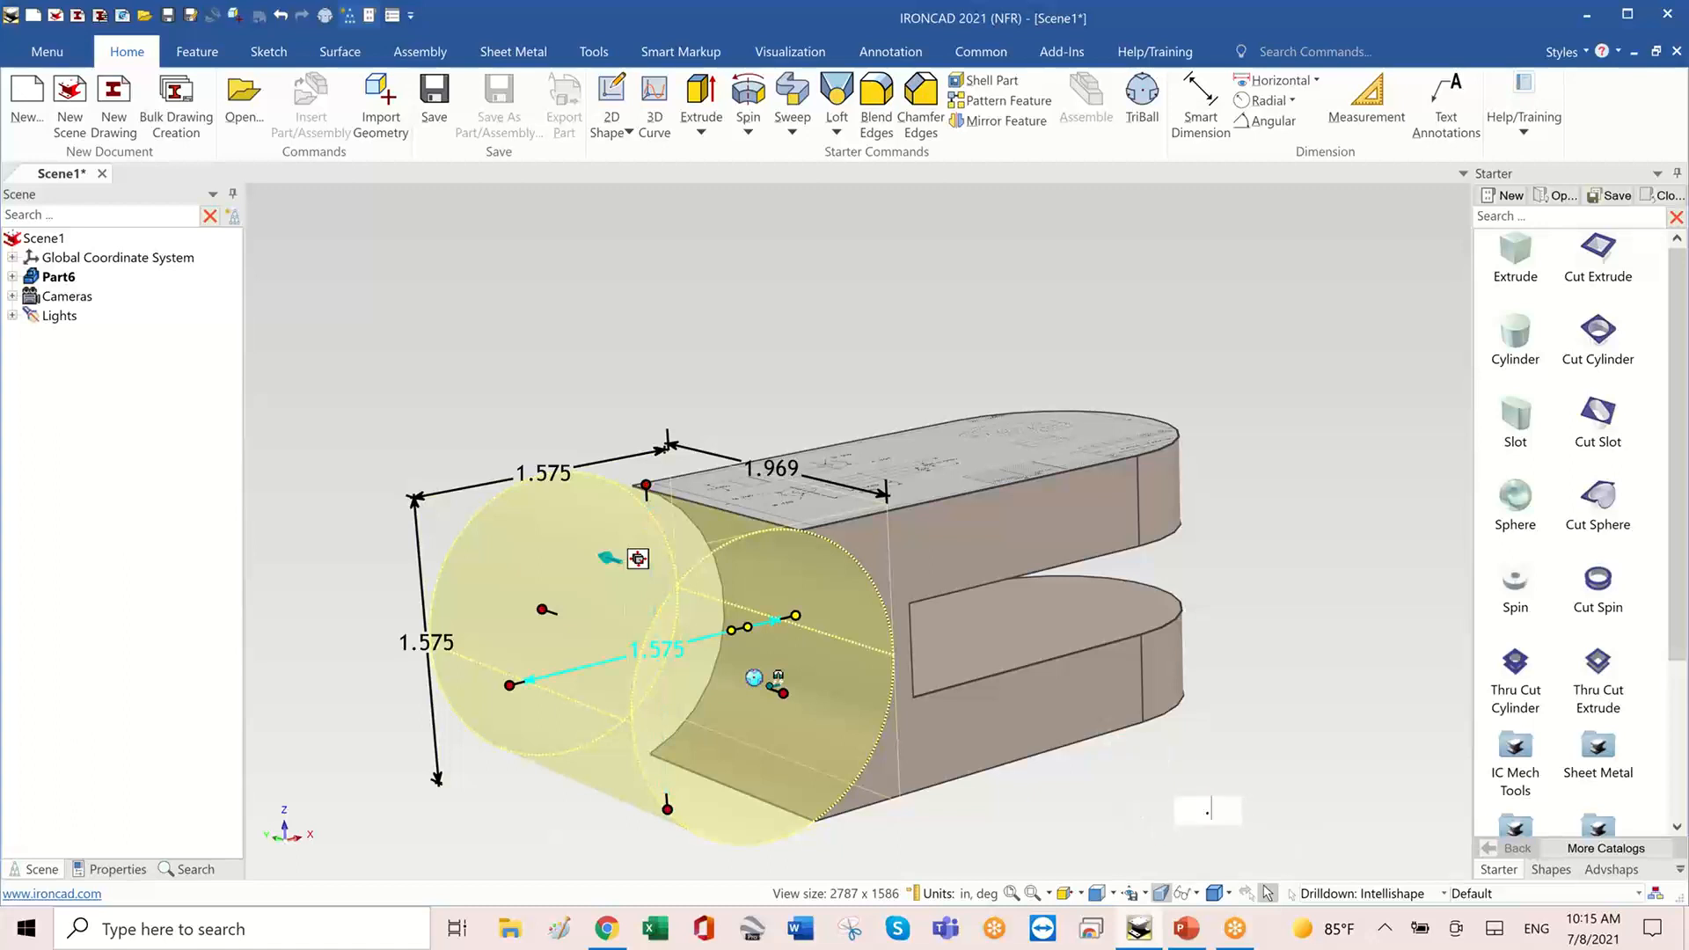
text(75)
key(Return)
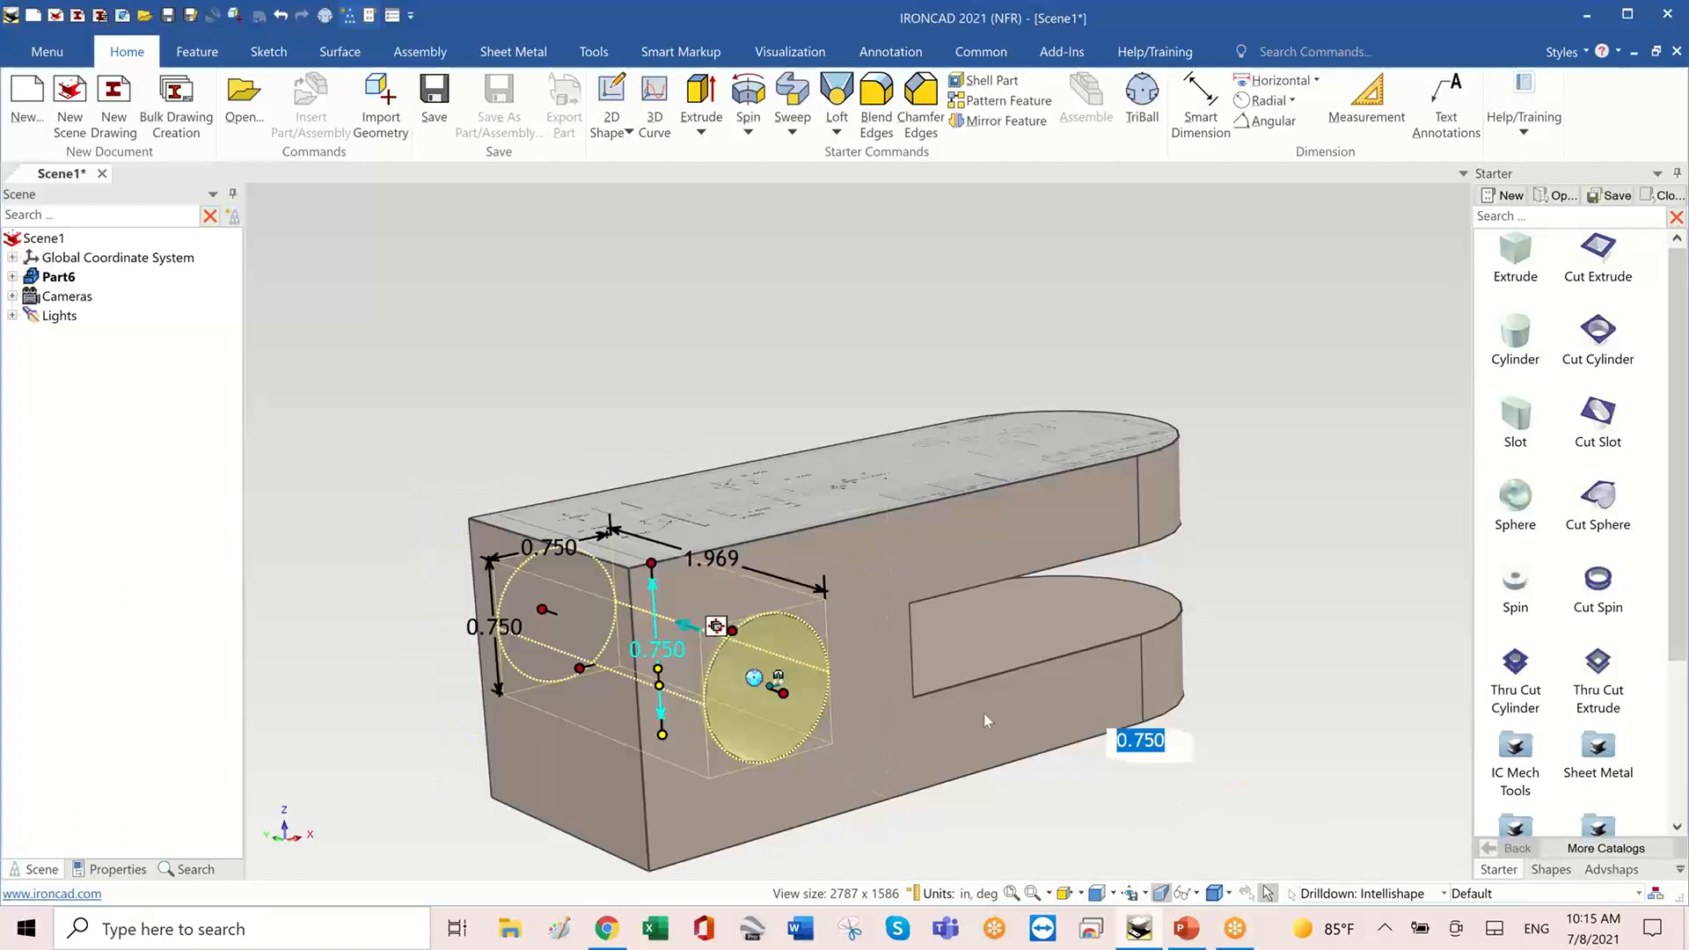
- Shorten the cut cylinder freehand to a depth of about 0.93 in and inspect it from both sides
drag(550, 607, 730, 642)
middle_drag(731, 642, 888, 746)
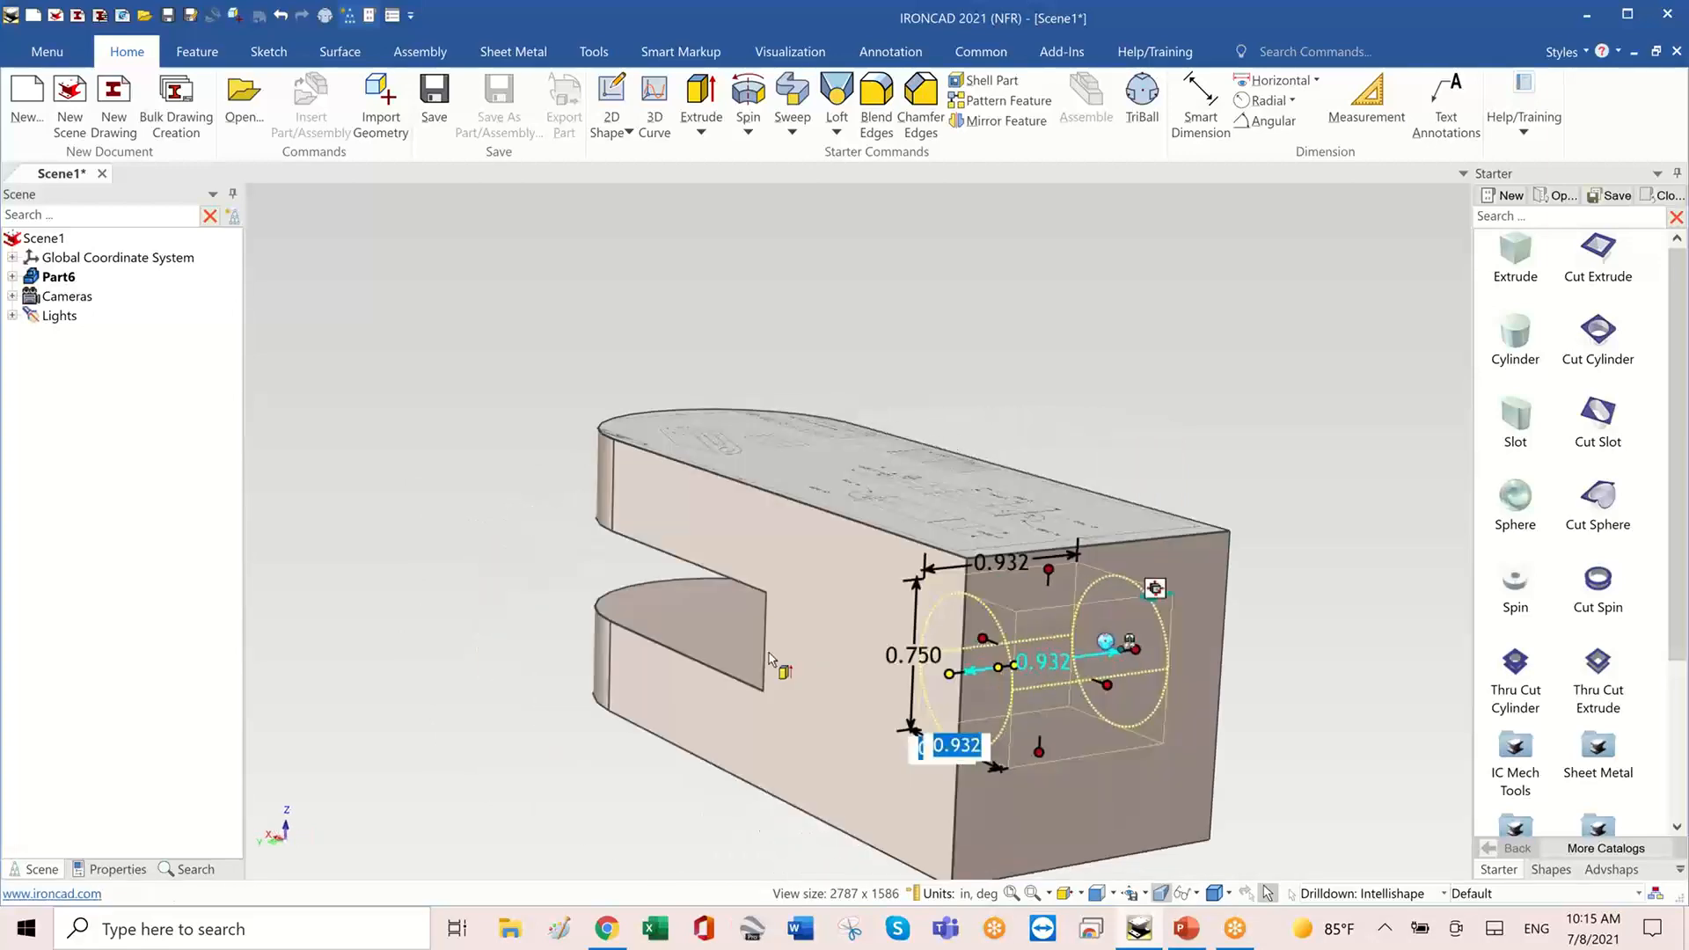
middle_drag(1003, 766, 668, 743)
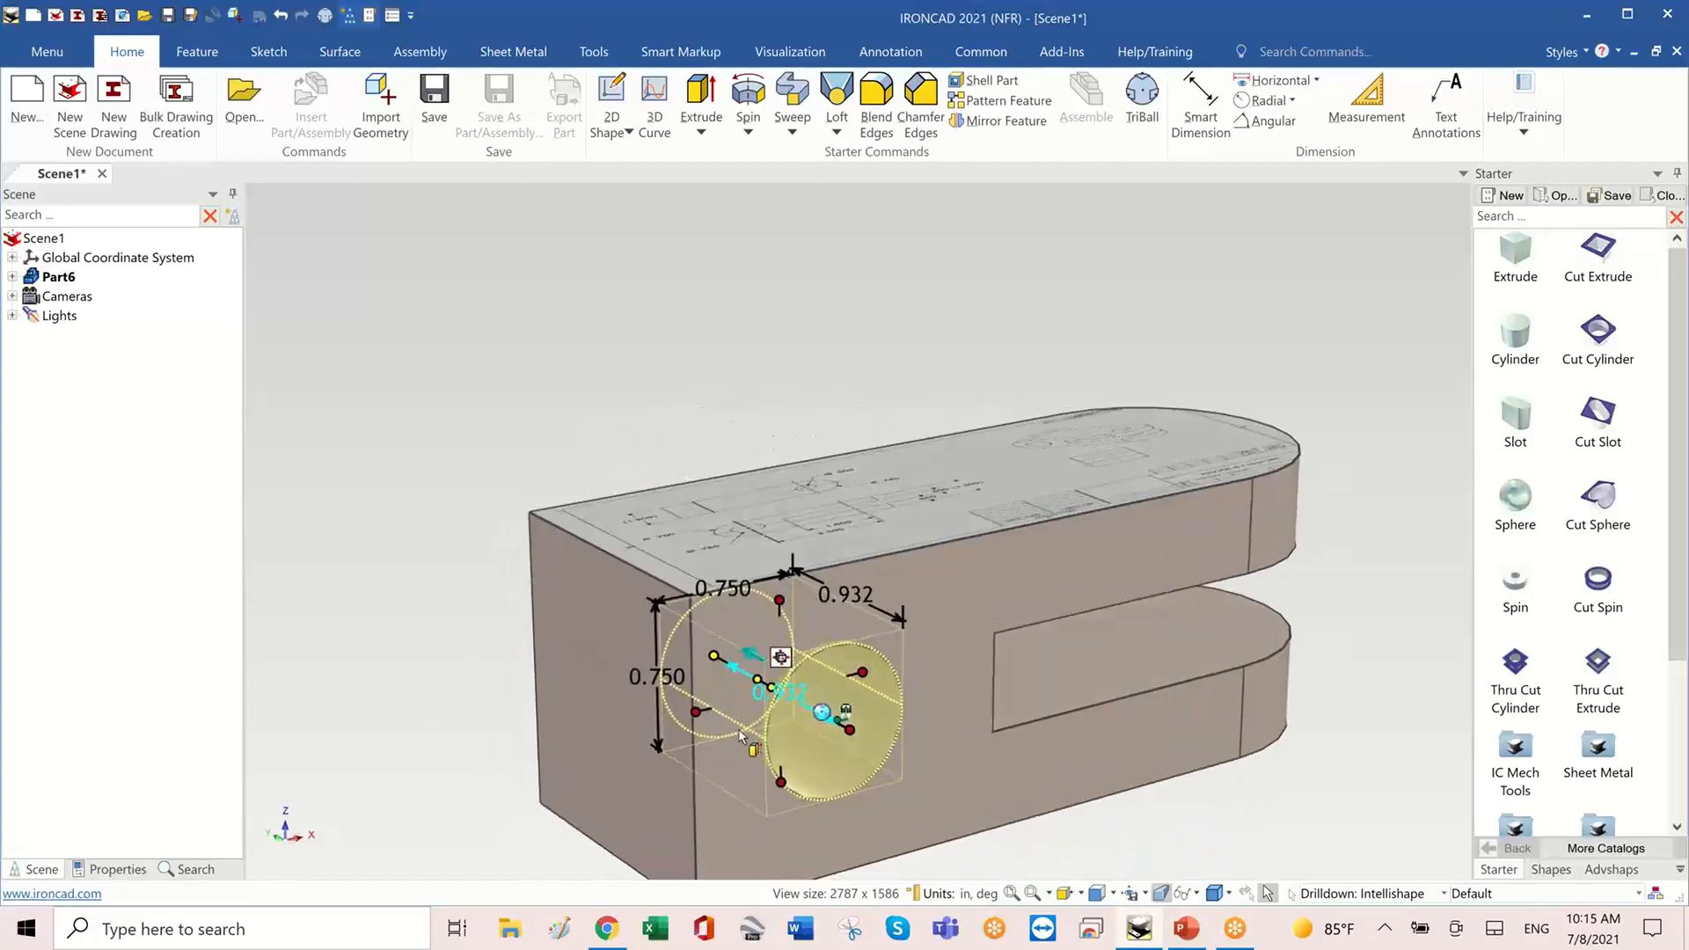
- Turn off Show Sizebox Dimensions in the scene's display settings
click(108, 869)
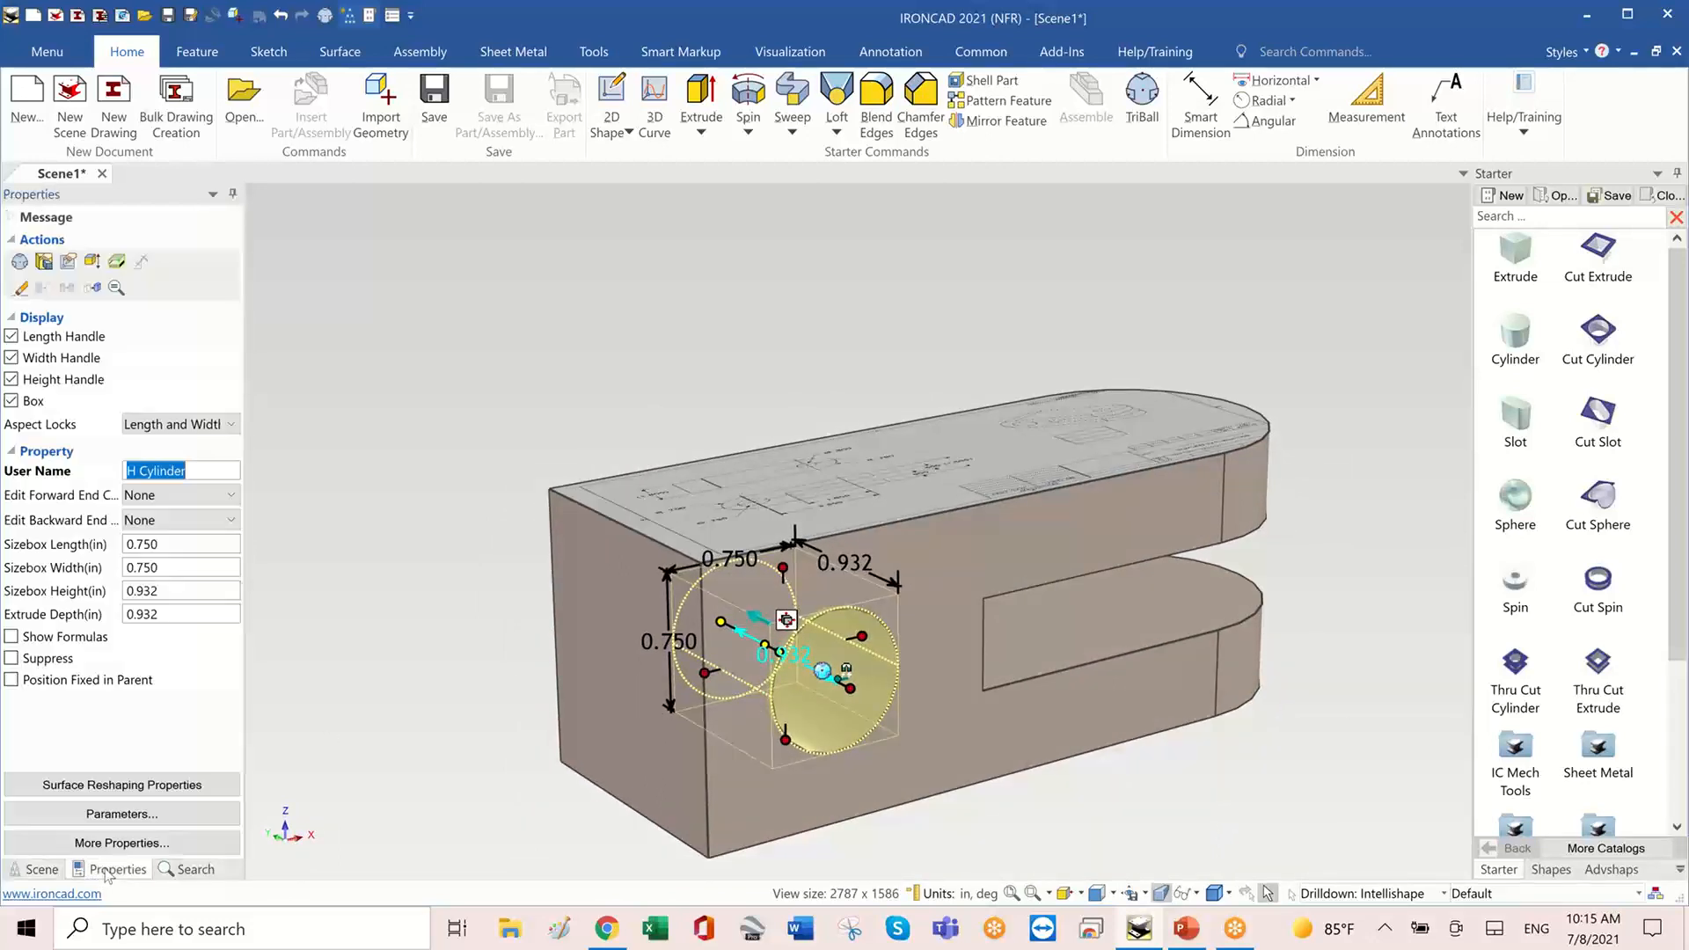
click(403, 644)
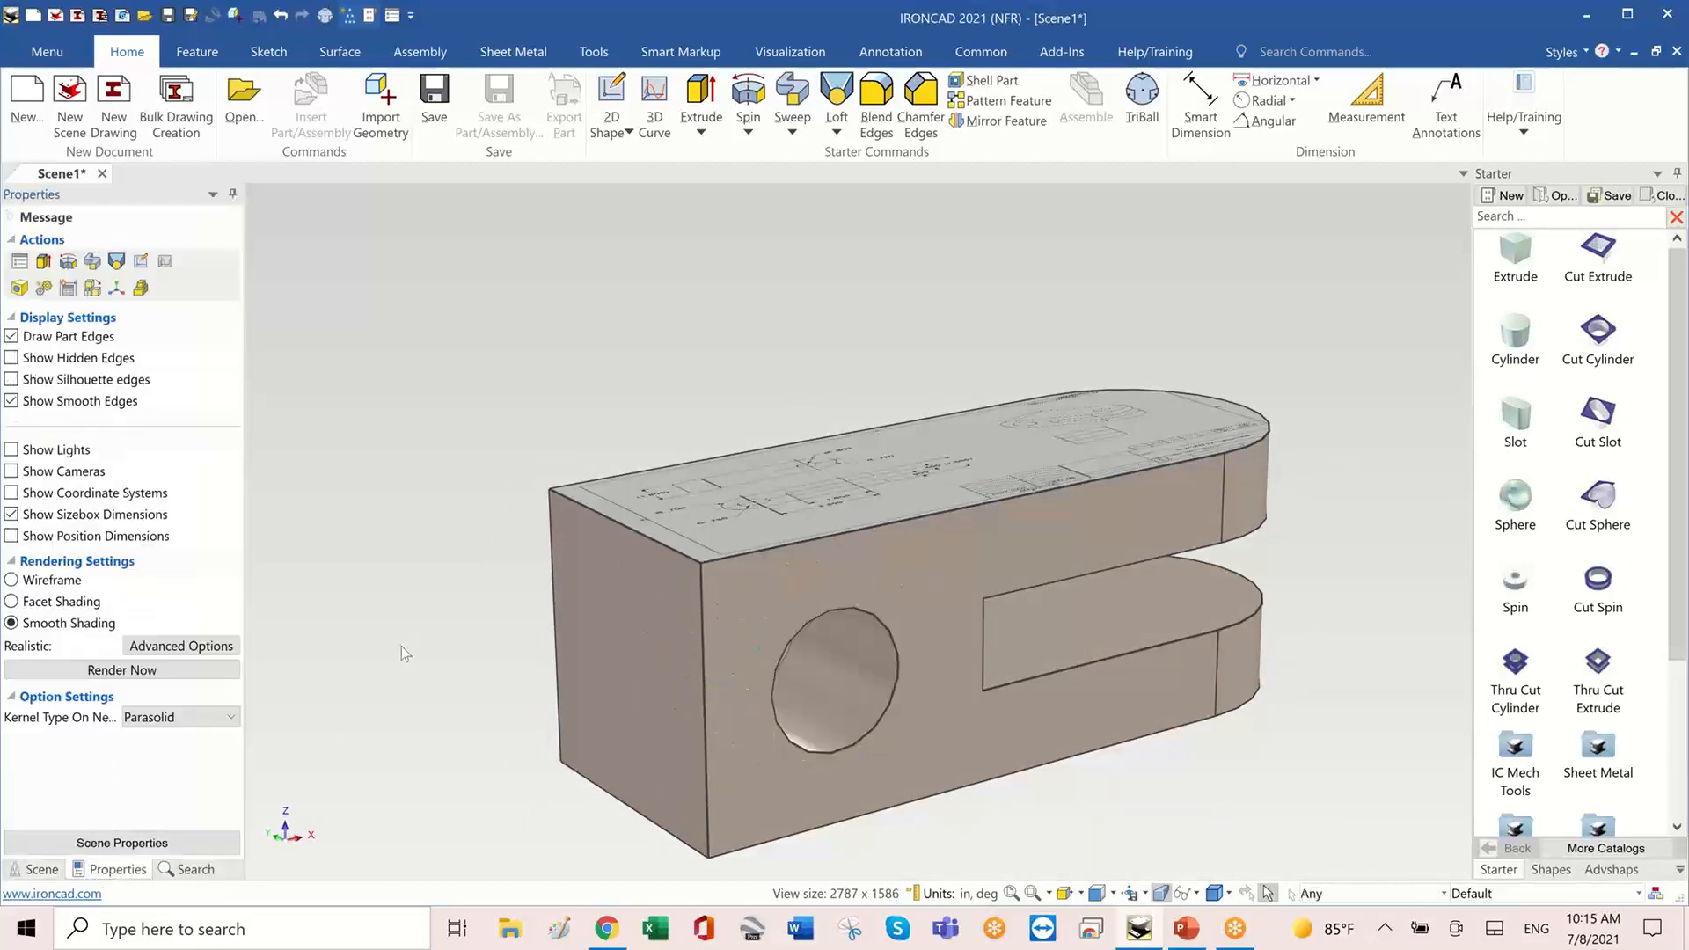
click(12, 515)
- Select the cut cylinder shape and adjust its depth freehand to about 0.89 in
click(839, 654)
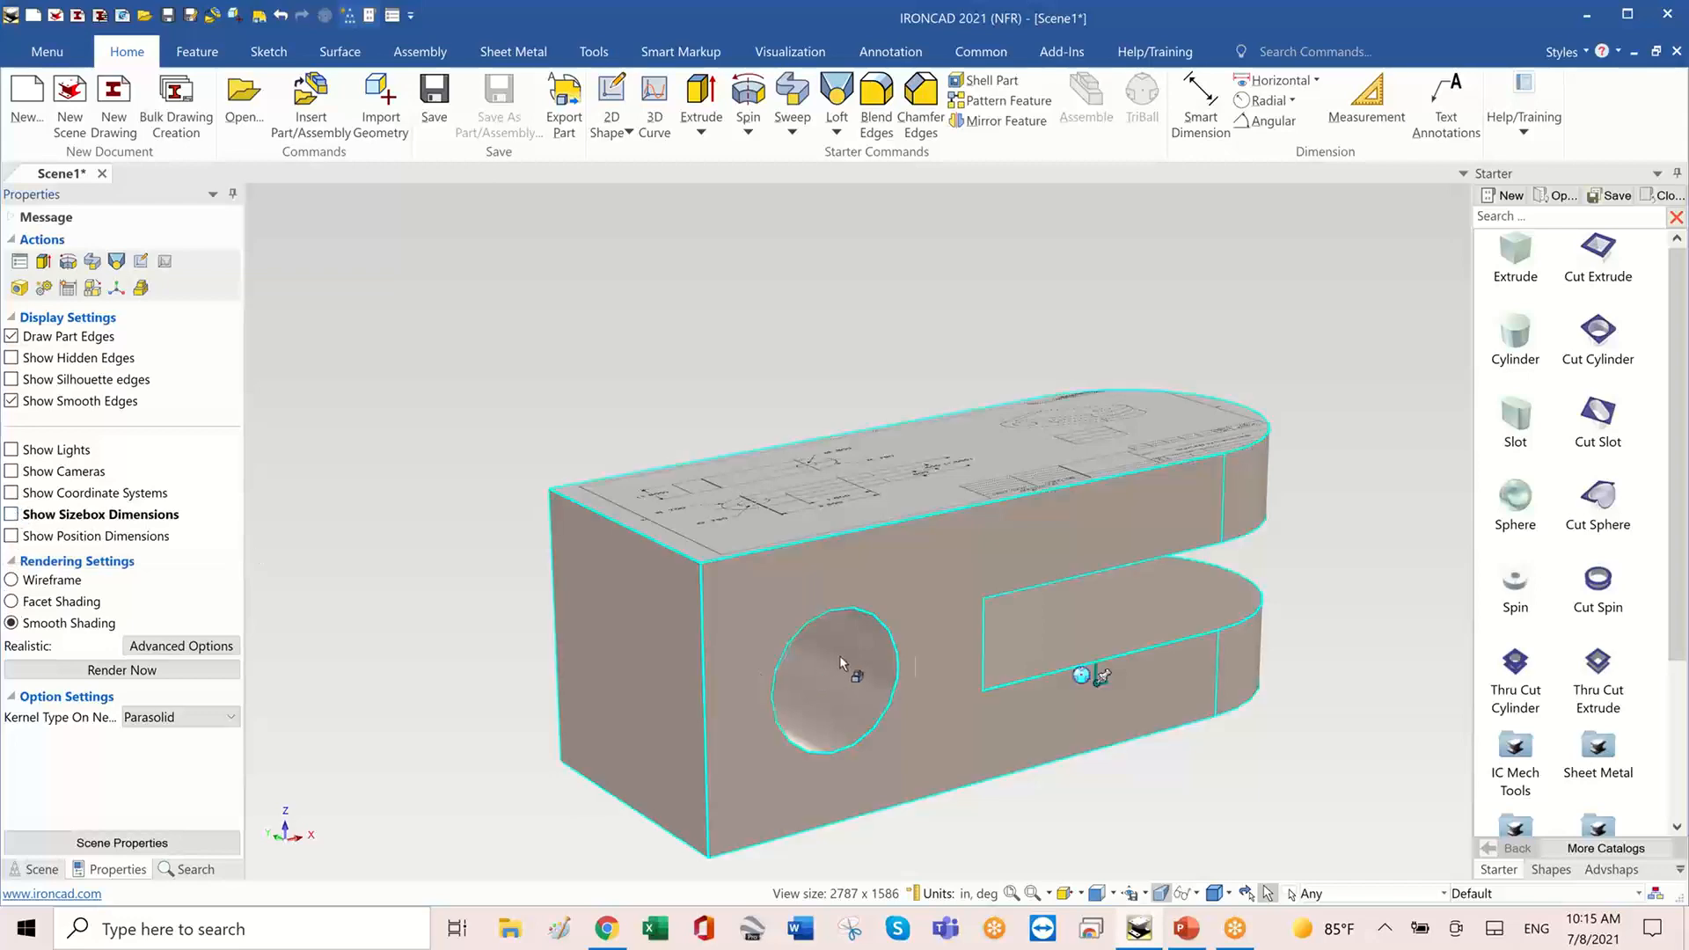
click(871, 660)
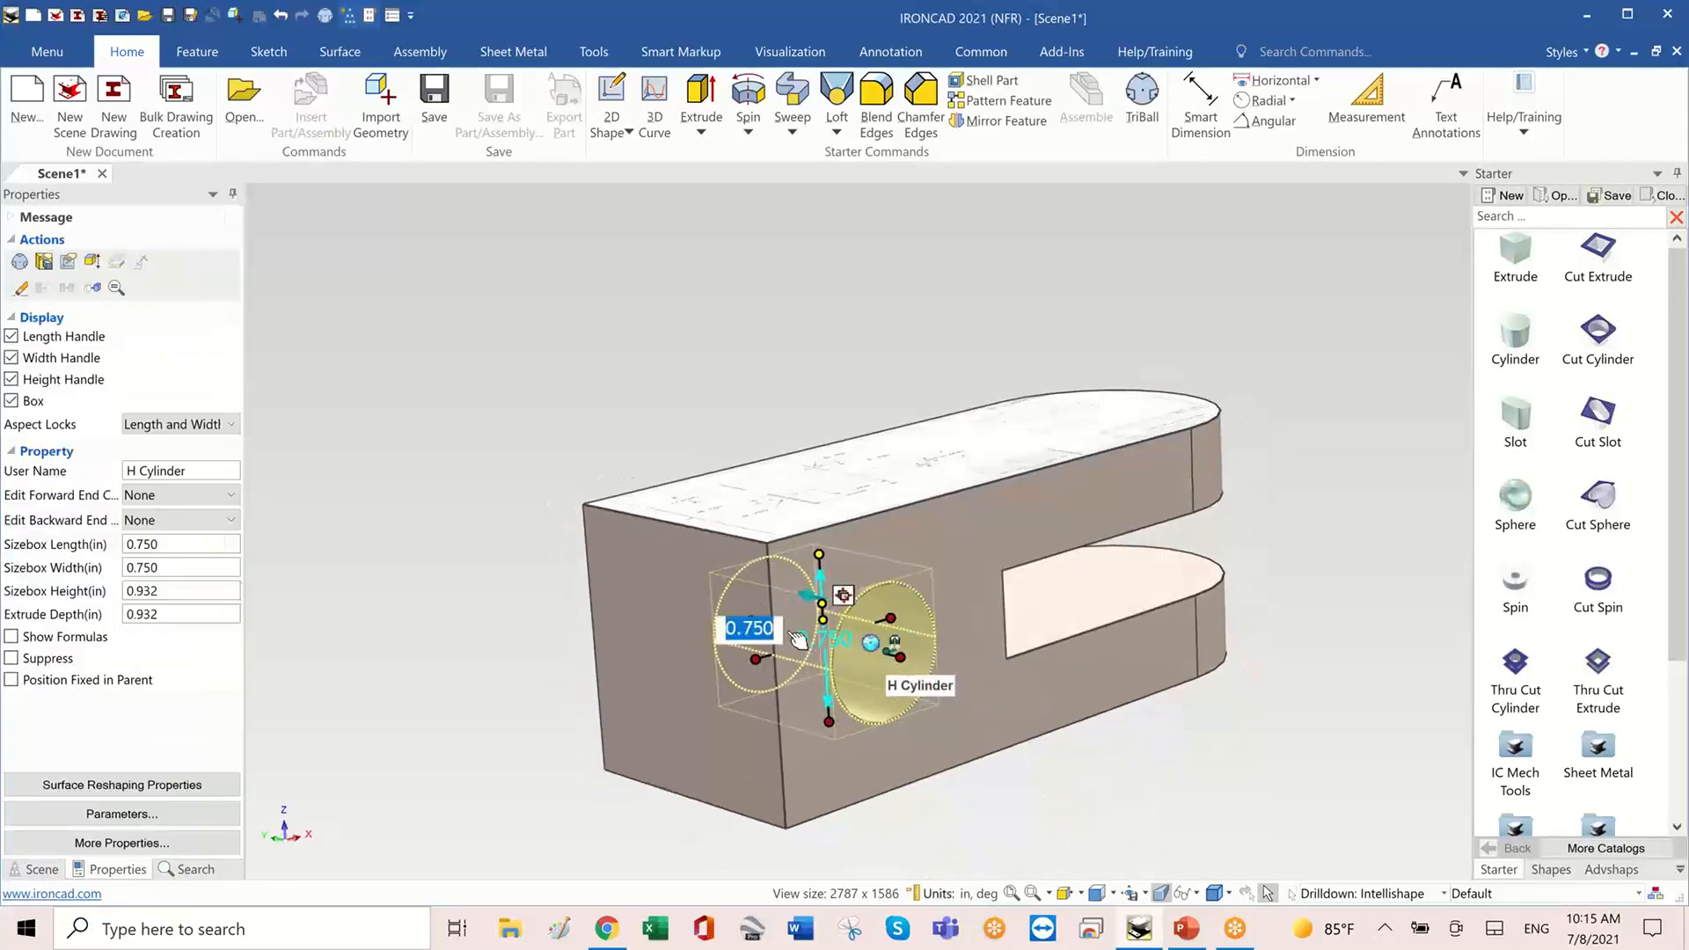
middle_drag(915, 666, 773, 637)
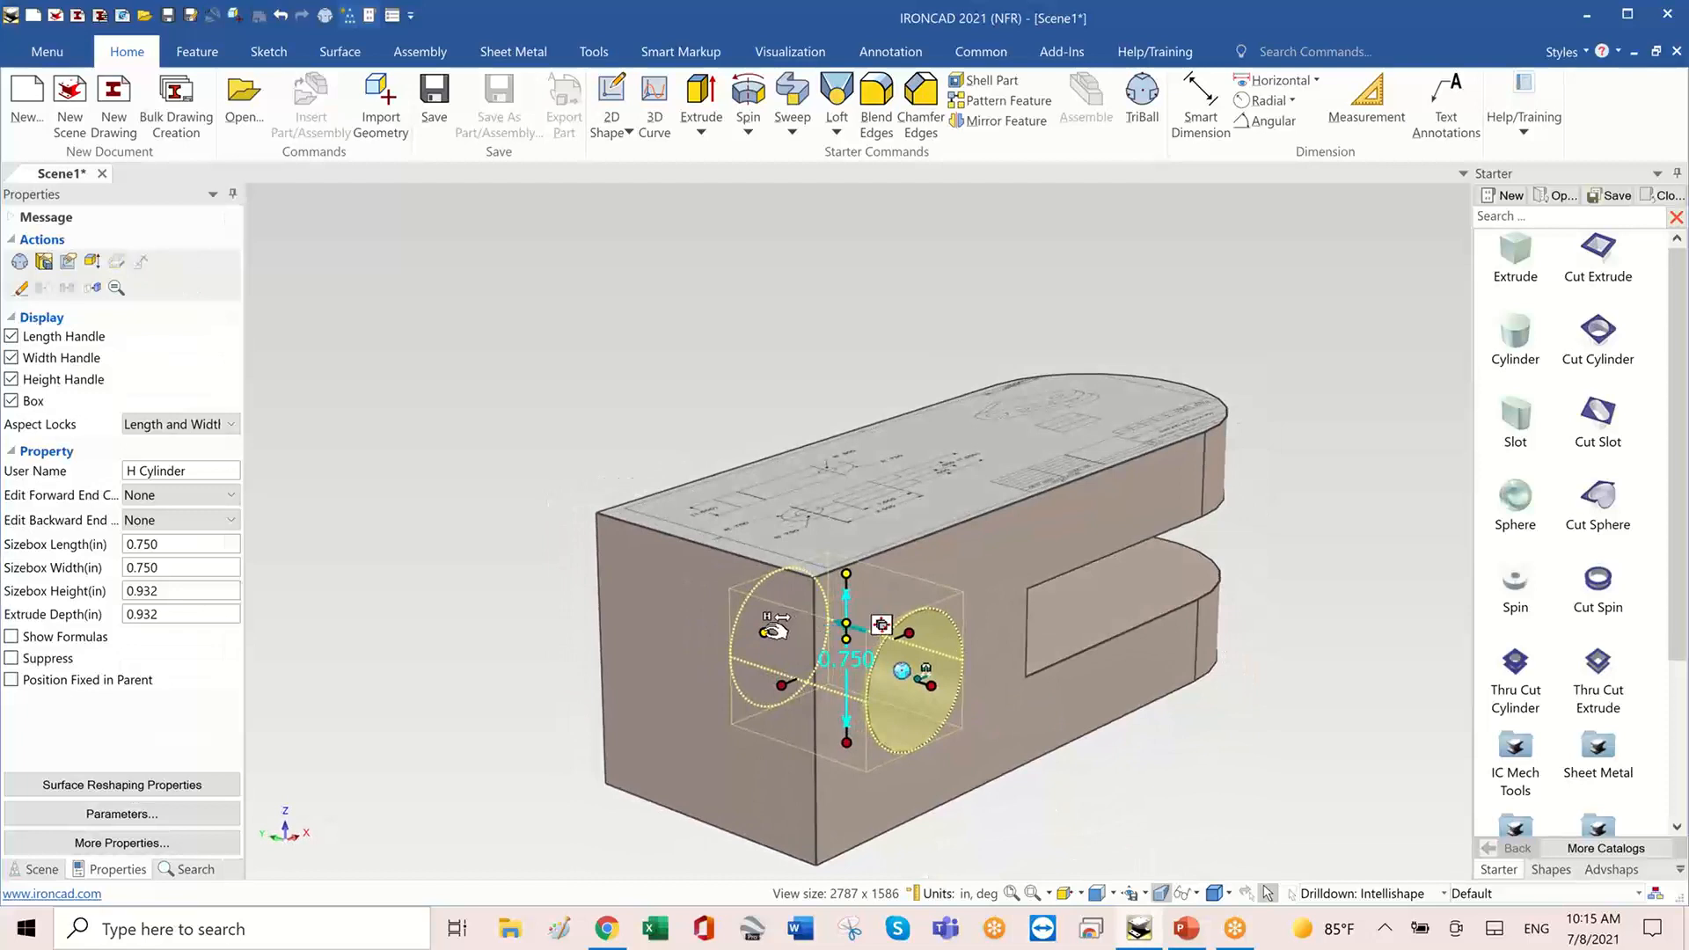
drag(773, 637, 704, 630)
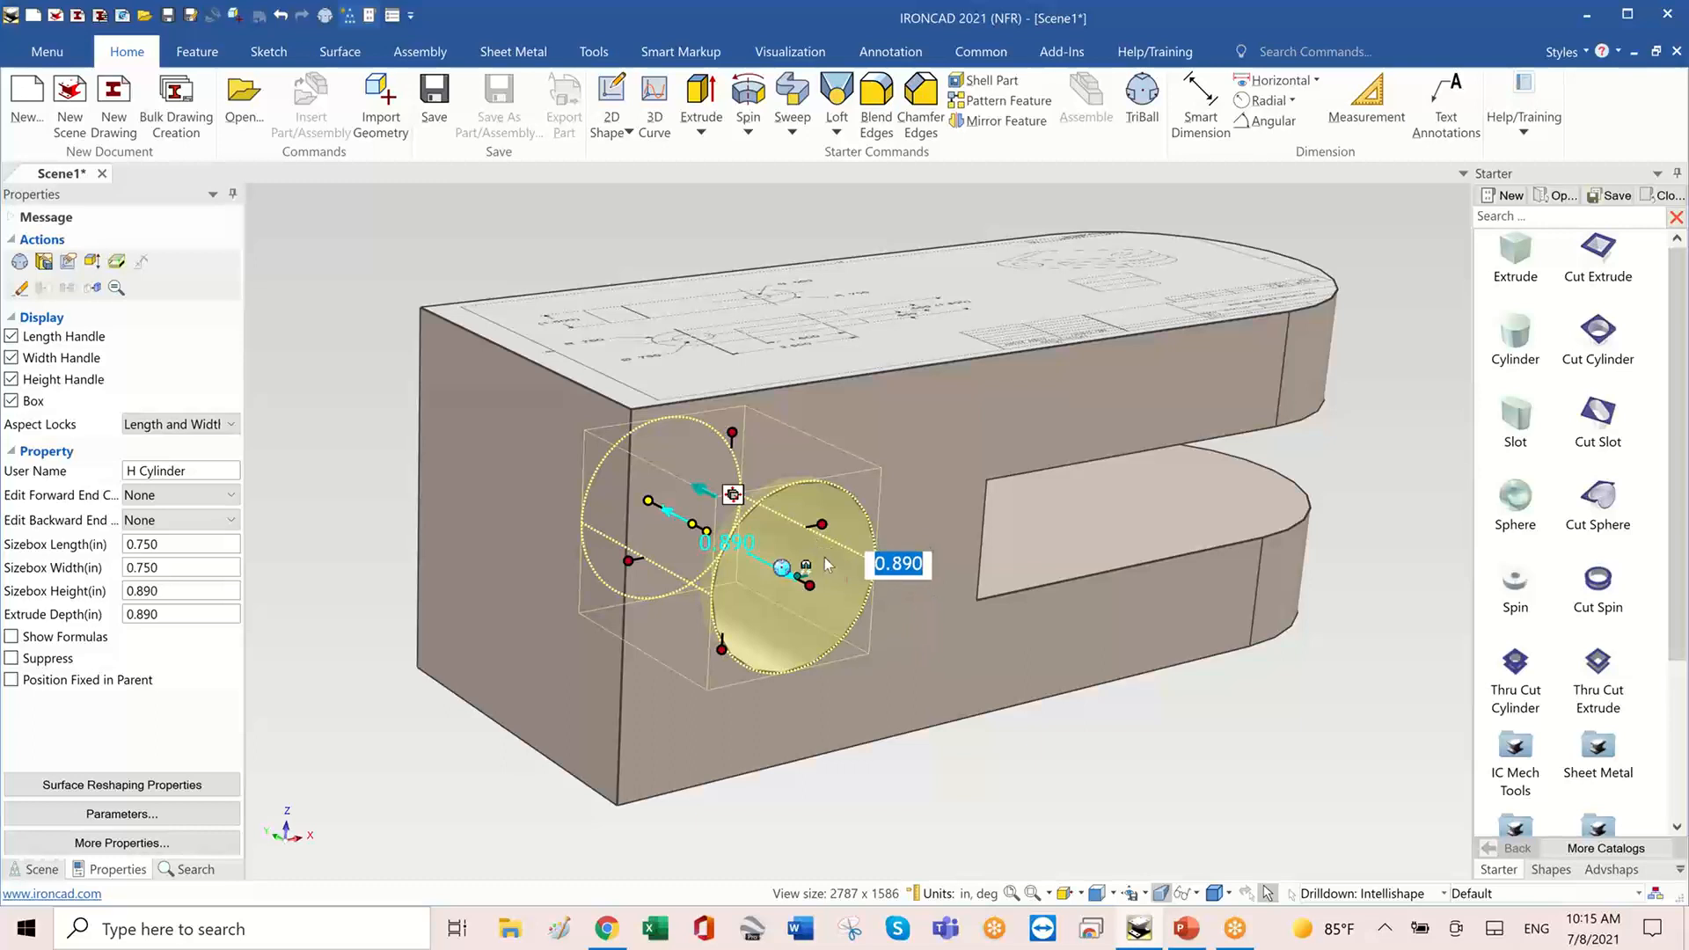
- Set the cut cylinder's forward end condition to Extrude thru Part
right_click(826, 563)
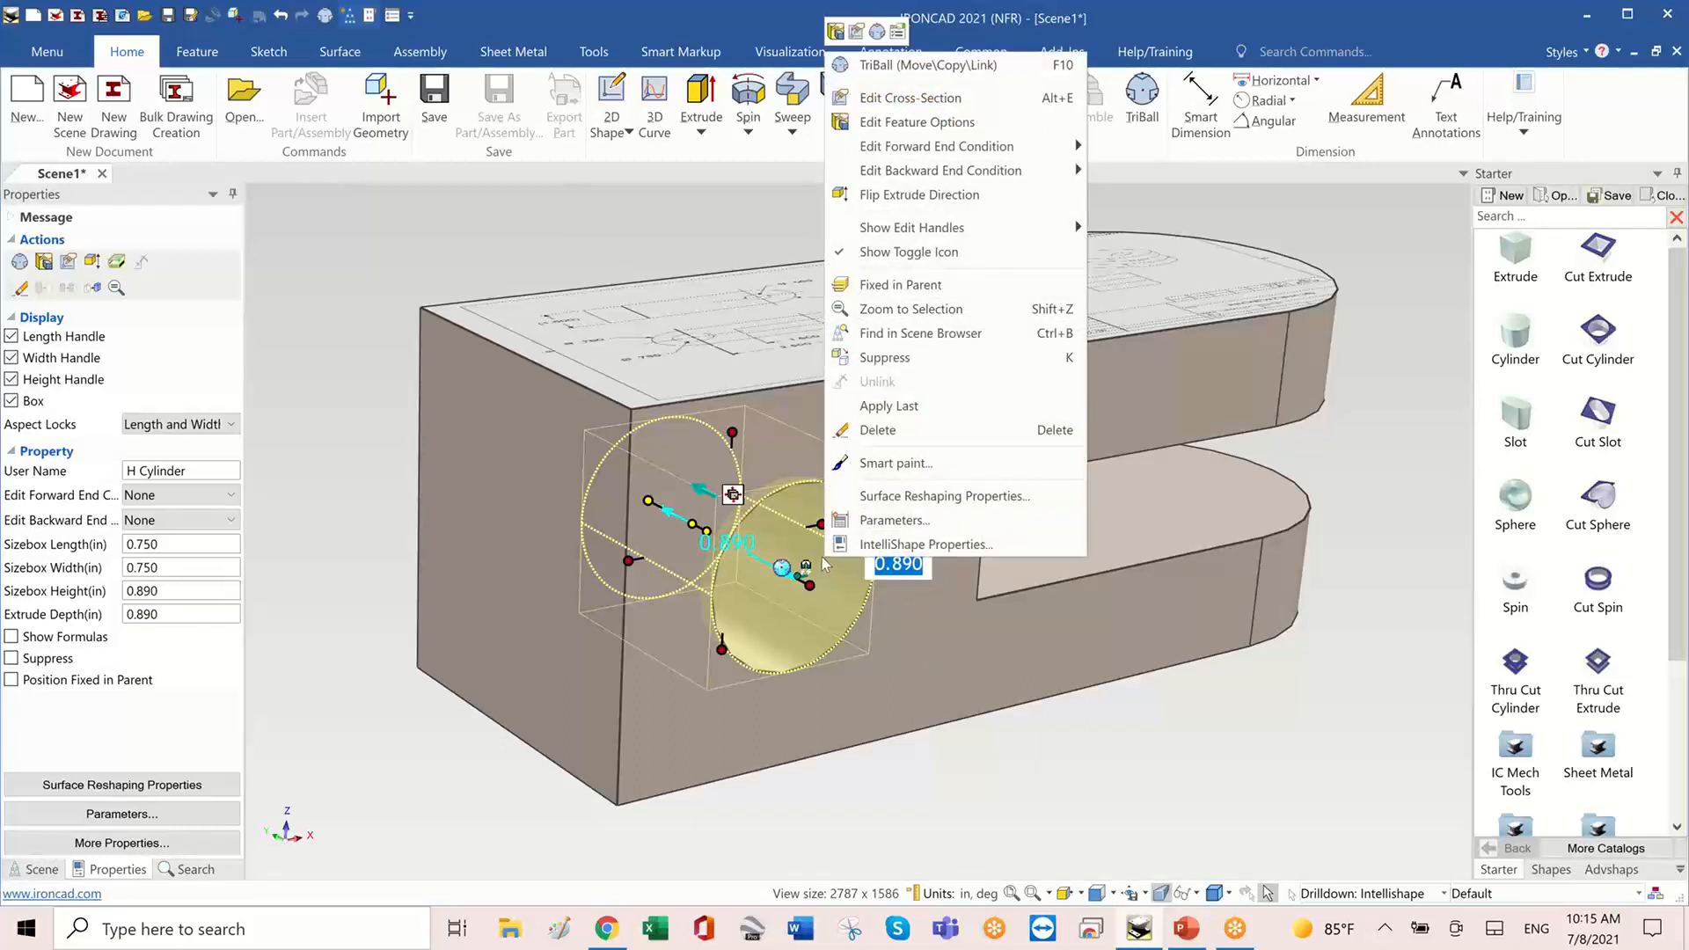
mouse_move(921, 146)
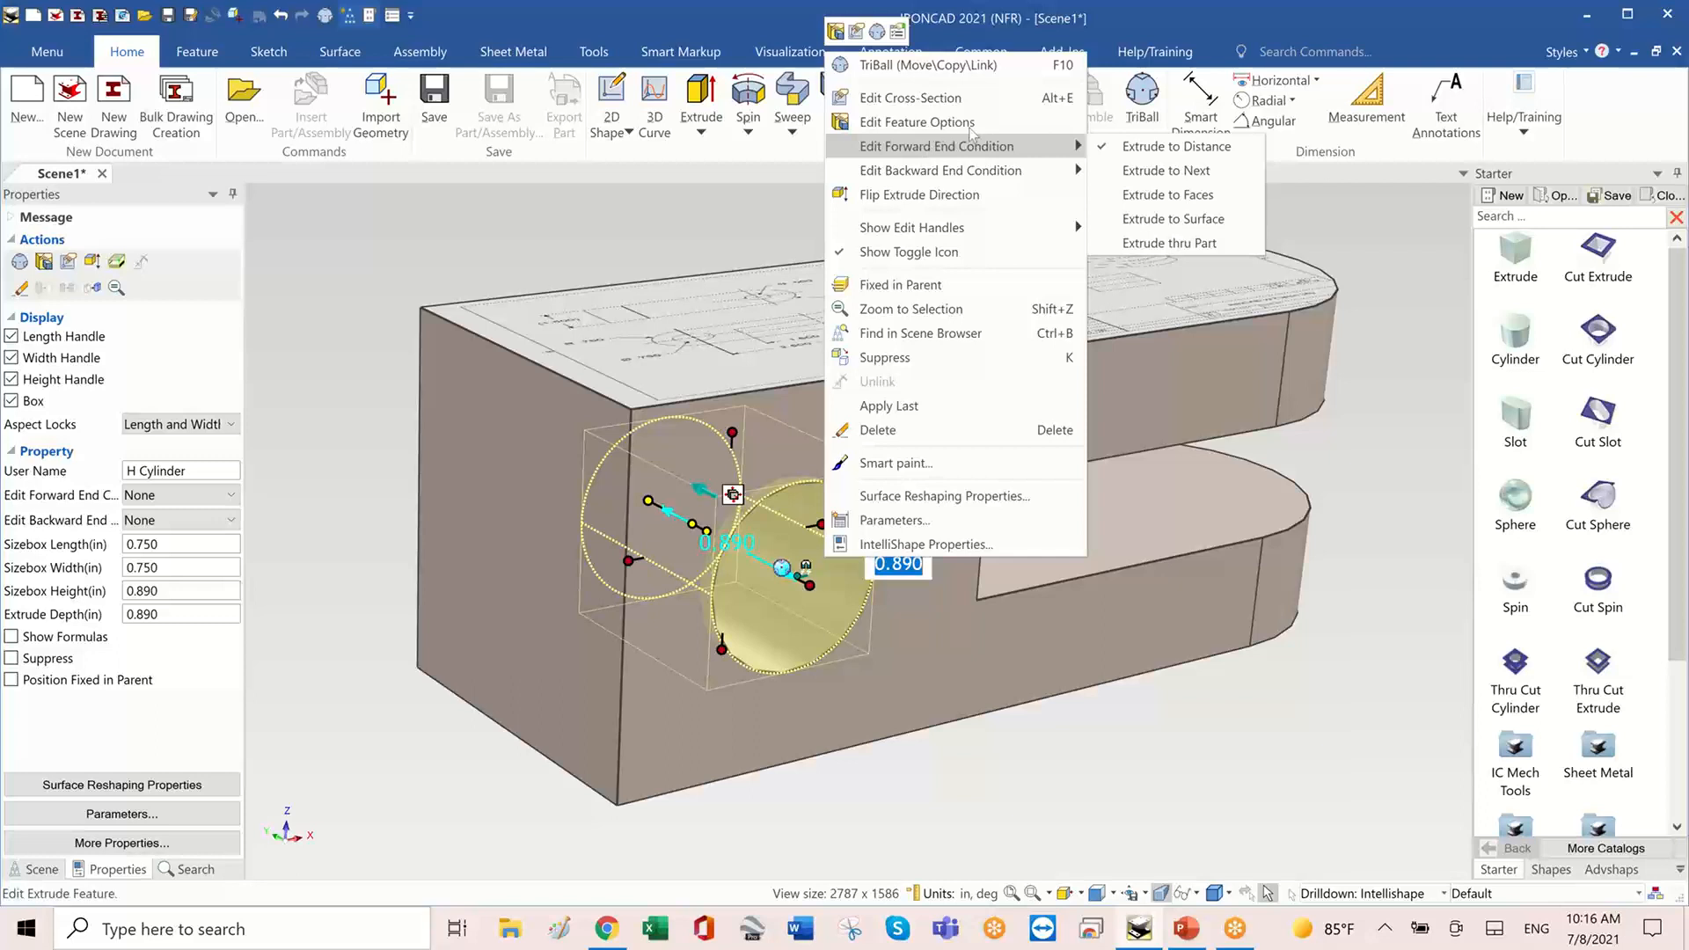
click(1177, 242)
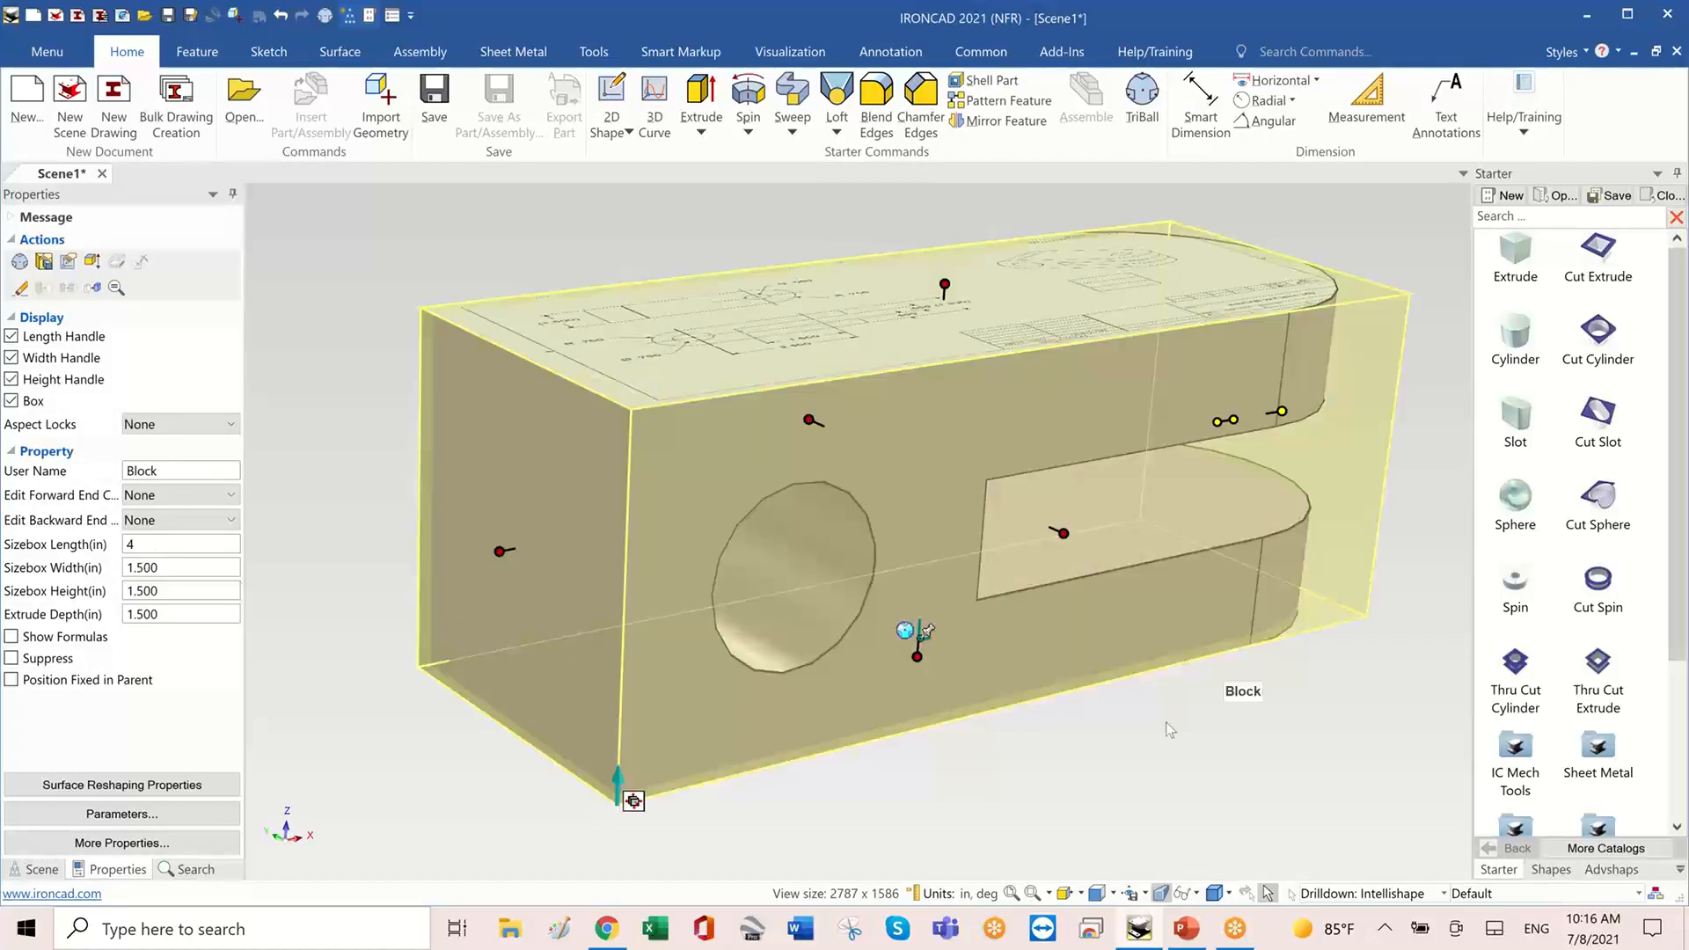
click(1153, 757)
- Select the base block shape and widen it freehand to about 2.82 in on the side with the cylinder cut
middle_drag(1158, 764, 1006, 548)
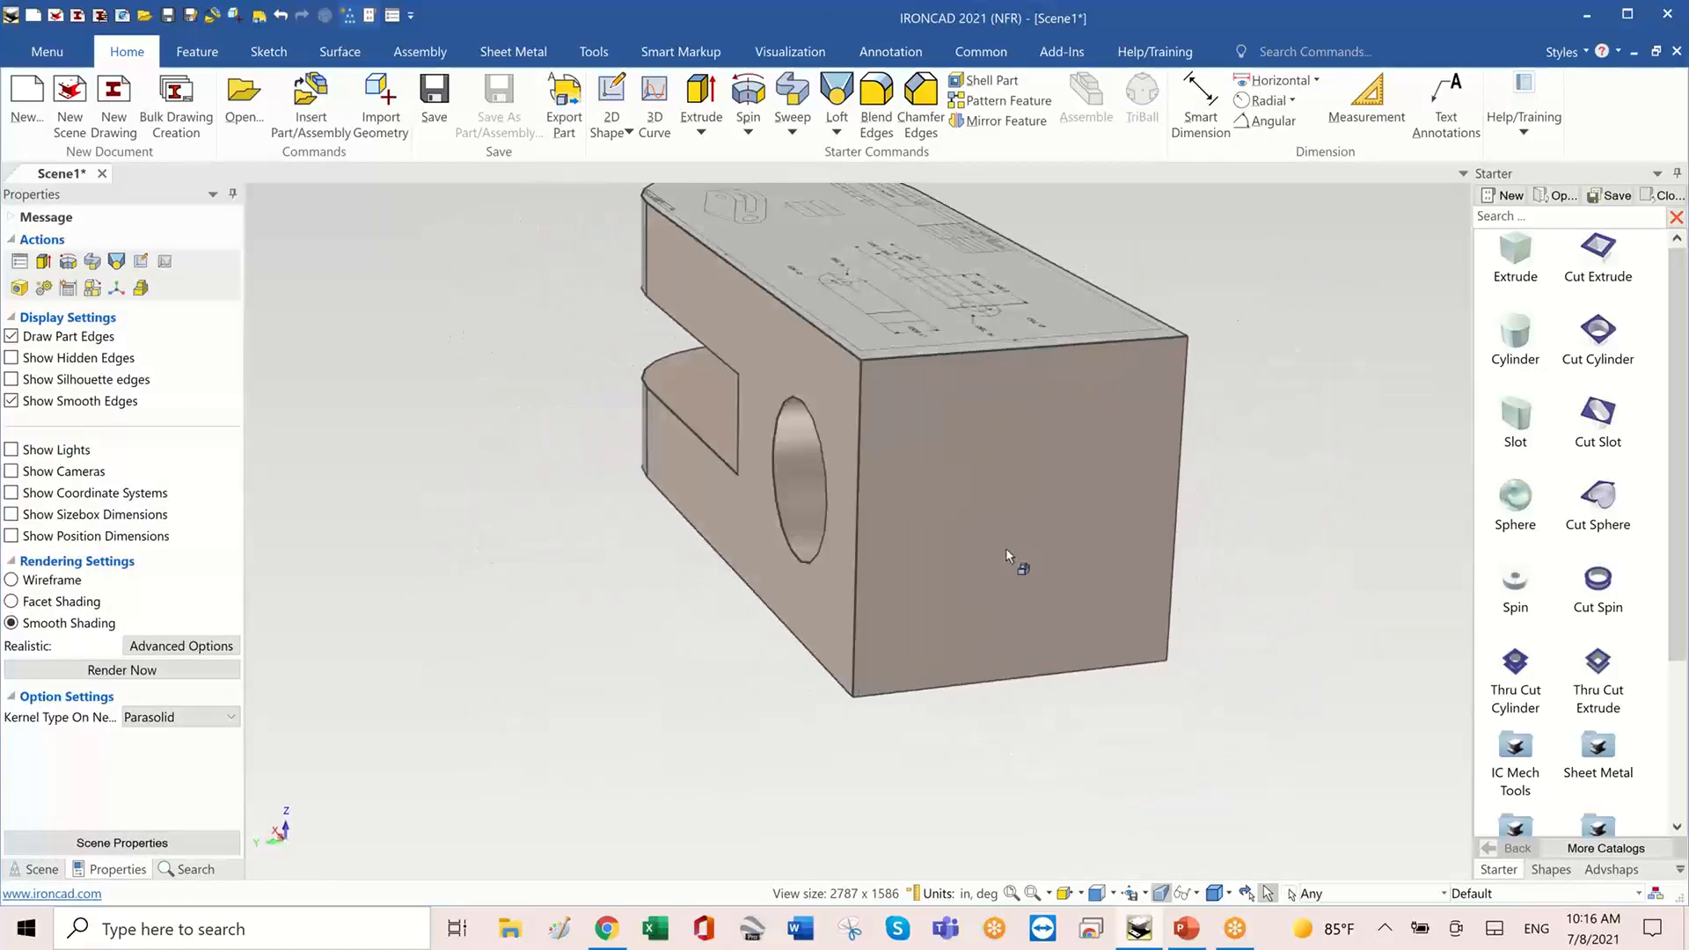
click(996, 550)
click(971, 524)
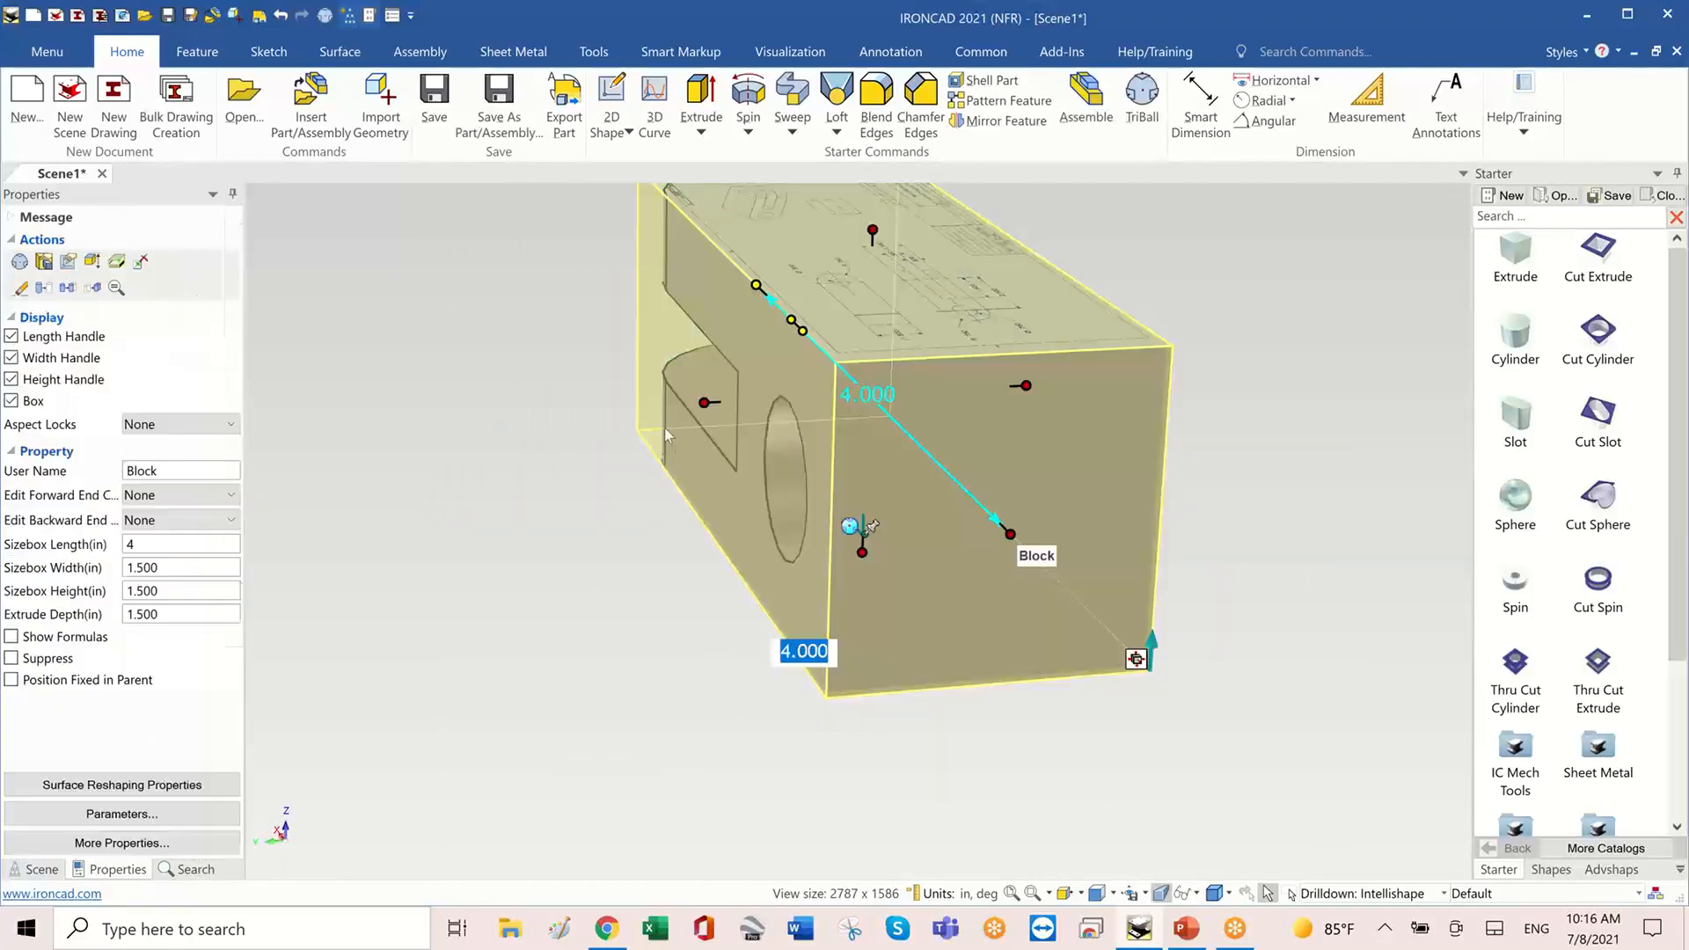
drag(701, 405, 477, 519)
middle_drag(626, 549, 683, 570)
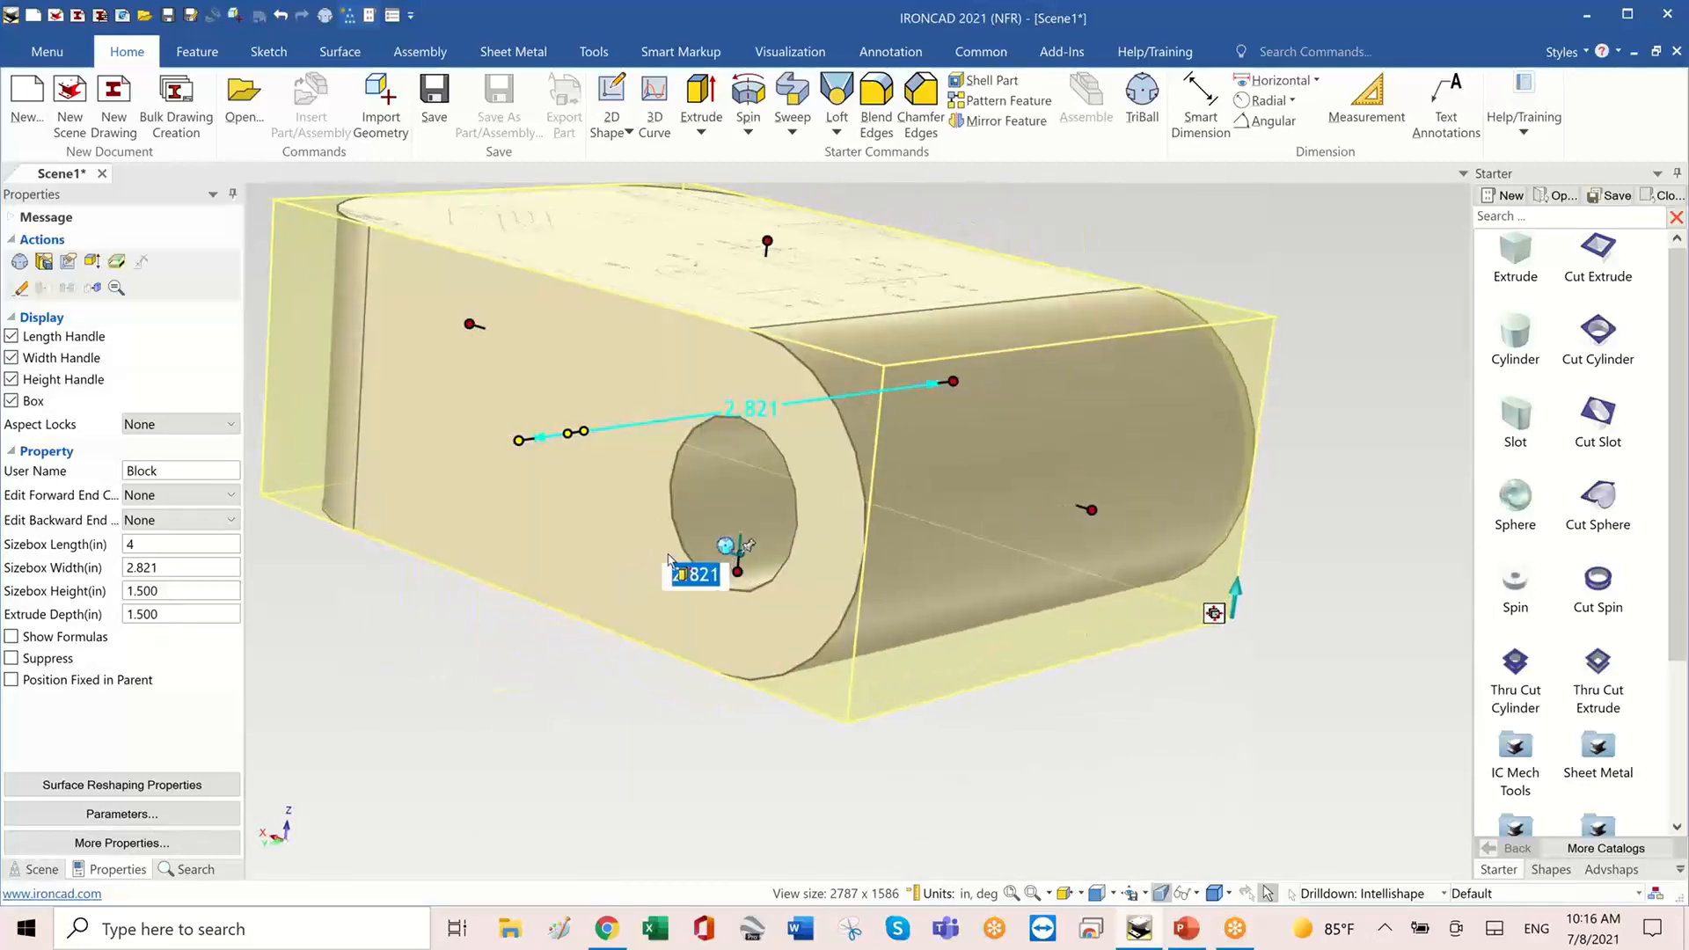
- Undo the base block's last width change
click(281, 15)
middle_drag(1254, 712, 590, 645)
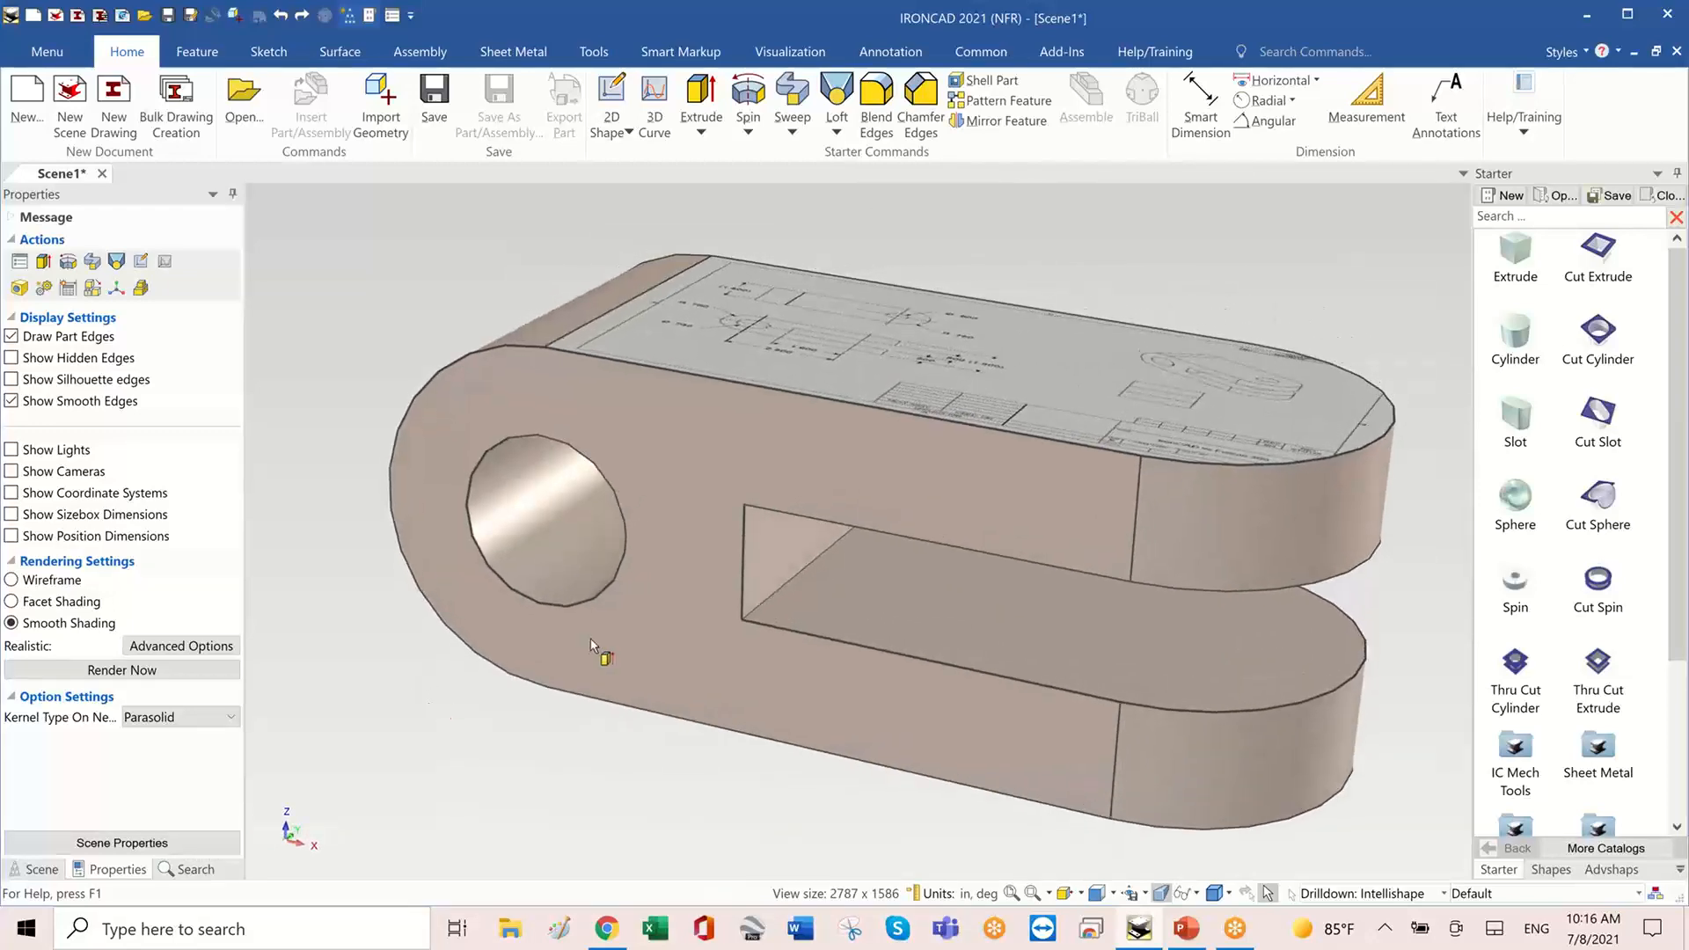
- Select the whole part and set its Surface Smoothness to 100
scroll(591, 644, up, 3)
scroll(584, 549, up, 5)
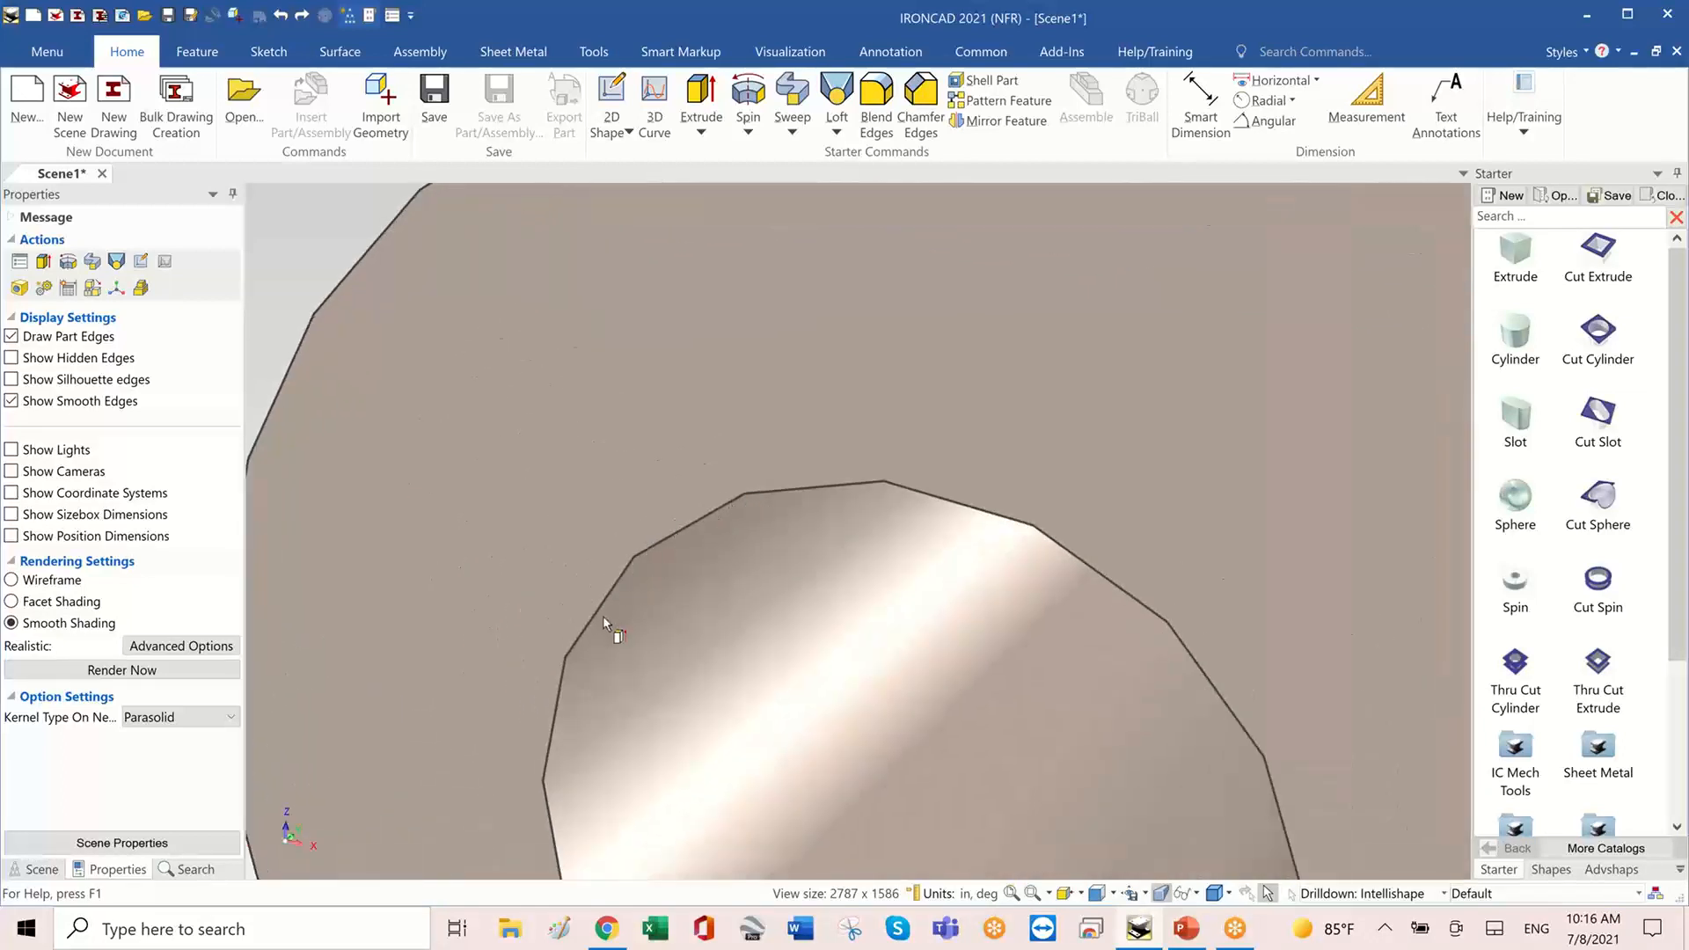
scroll(559, 691, down, 1)
scroll(559, 691, down, 1)
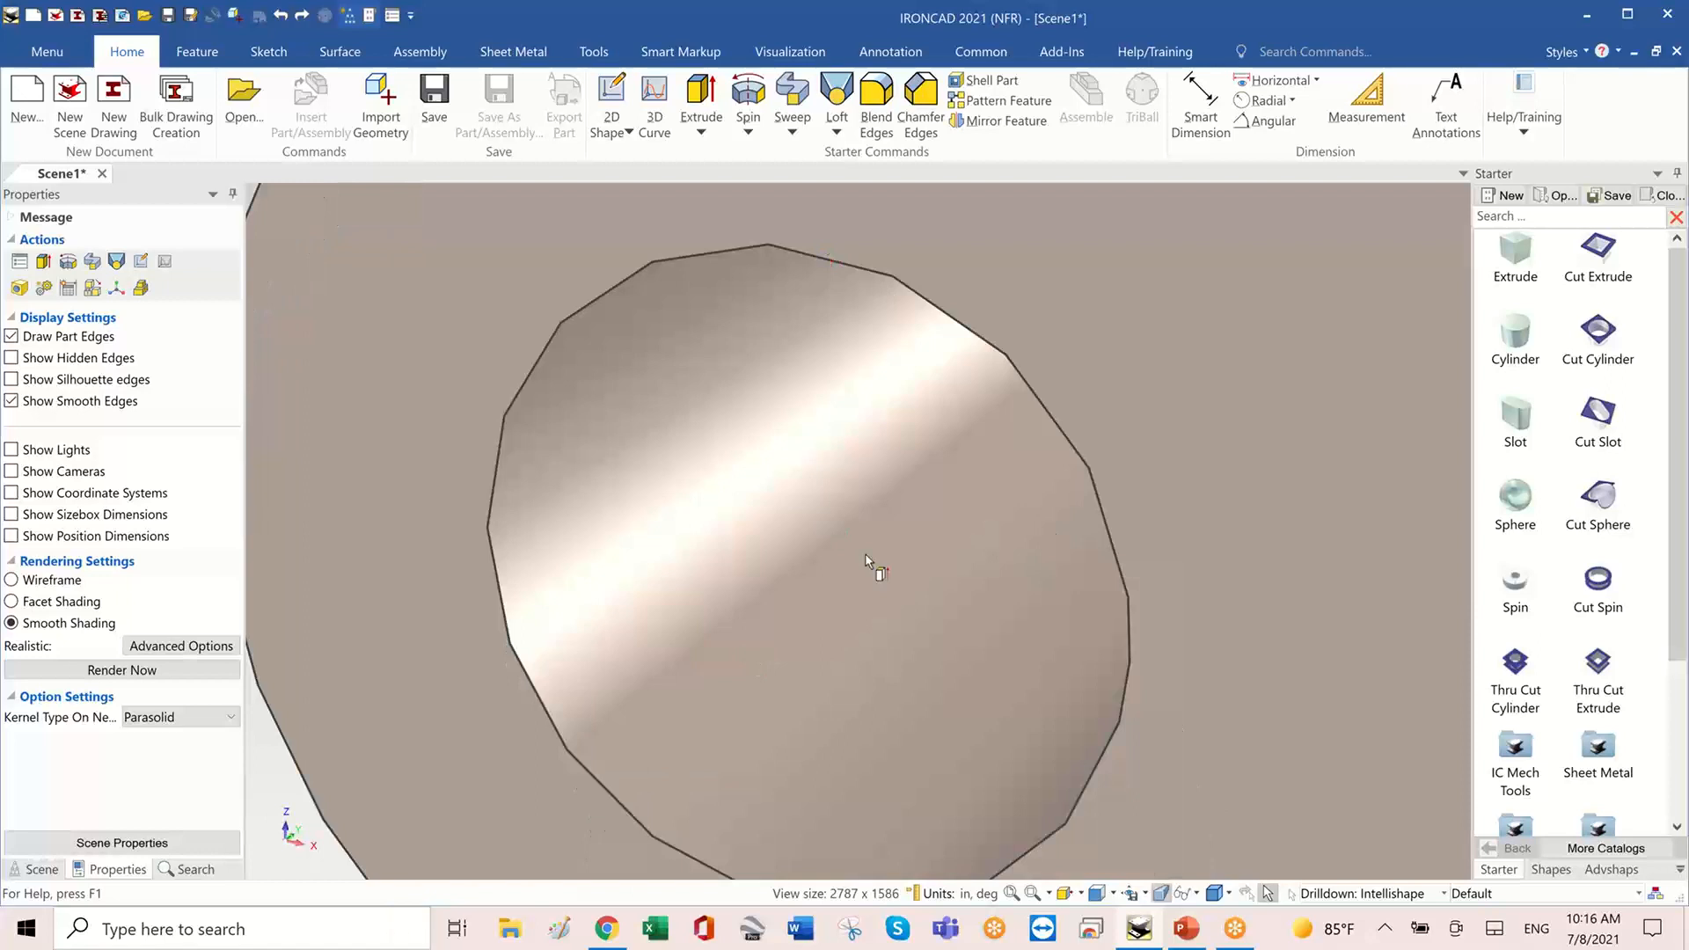
scroll(866, 563, down, 4)
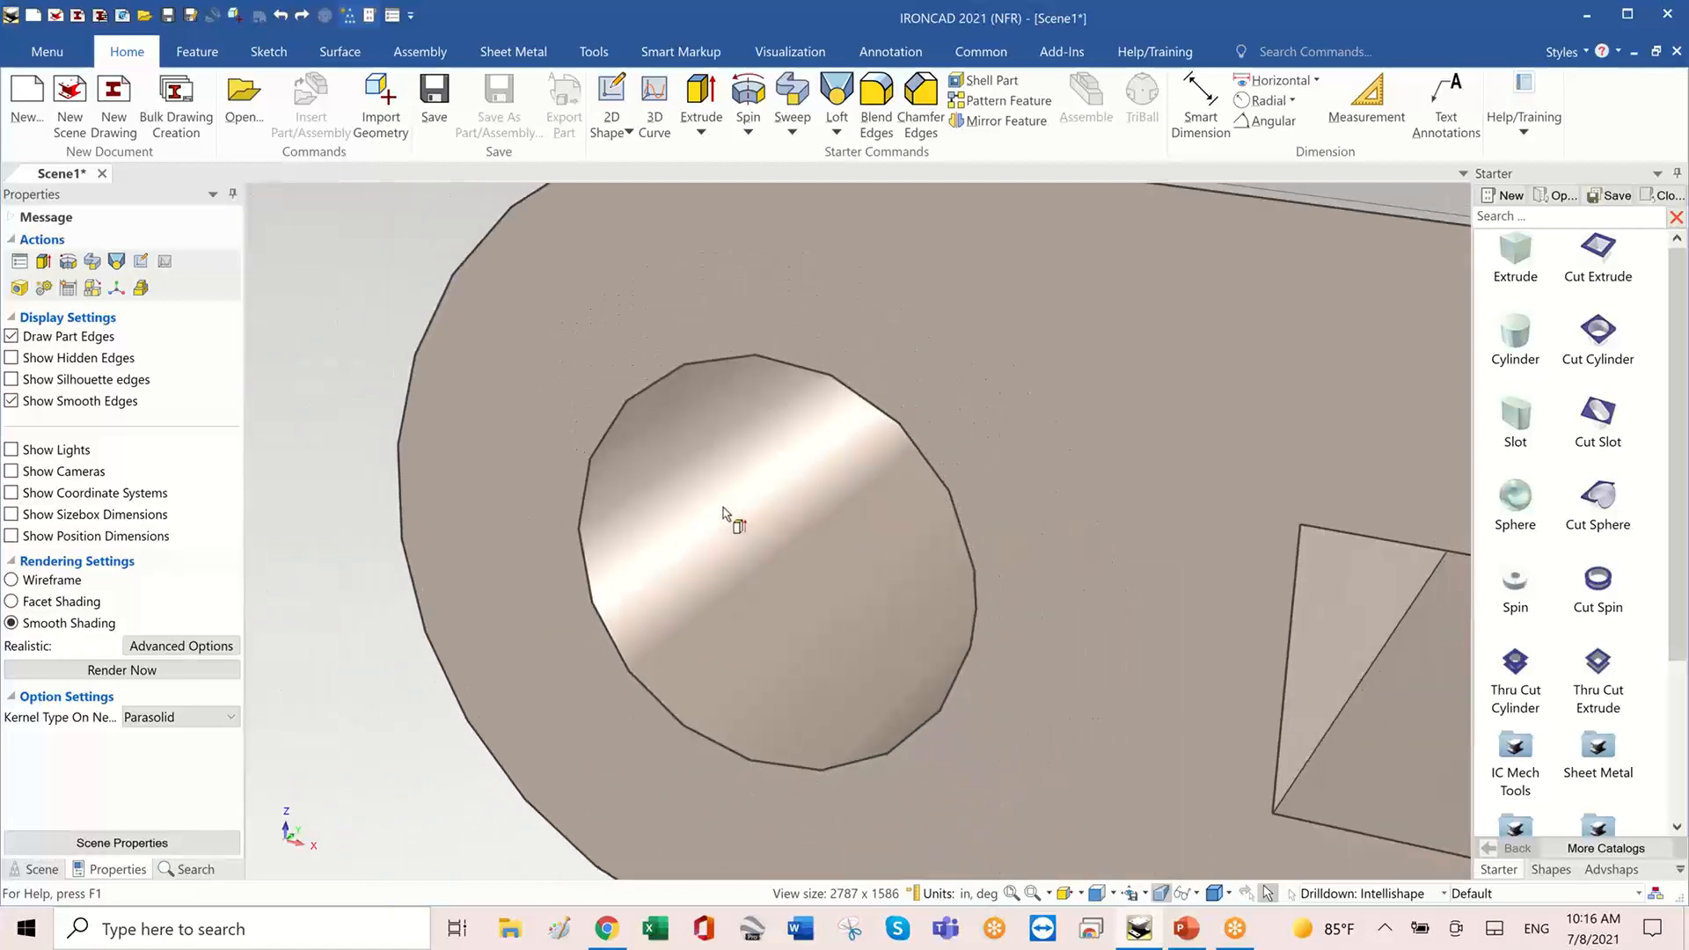
click(723, 513)
click(450, 489)
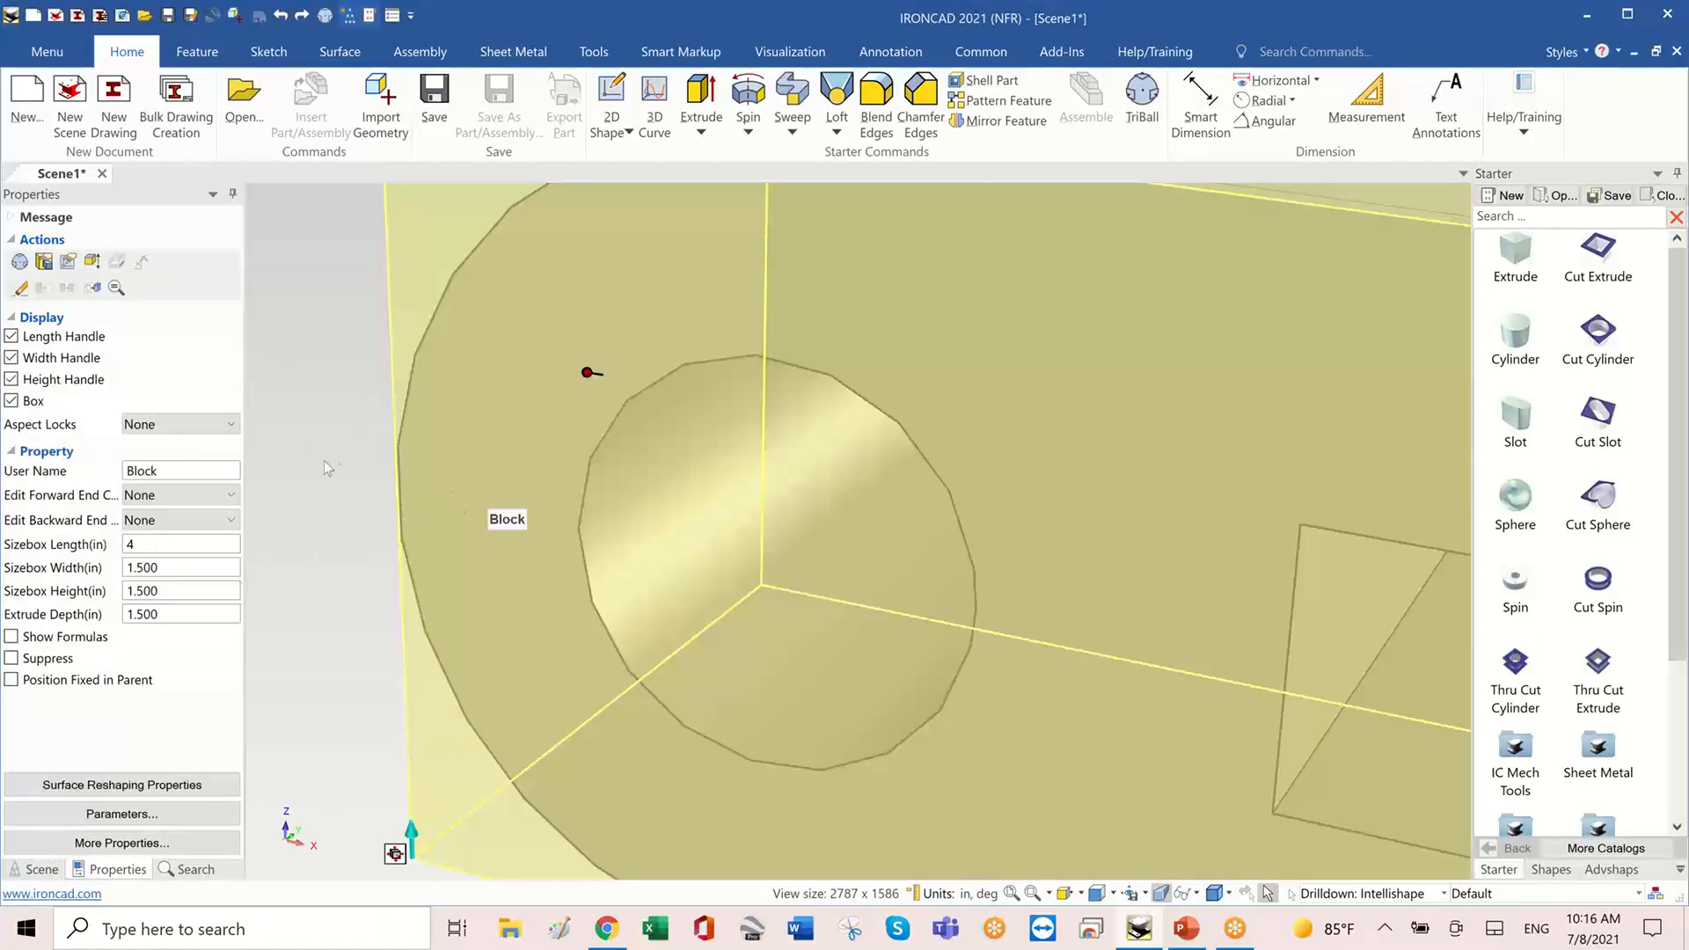
click(328, 466)
click(547, 480)
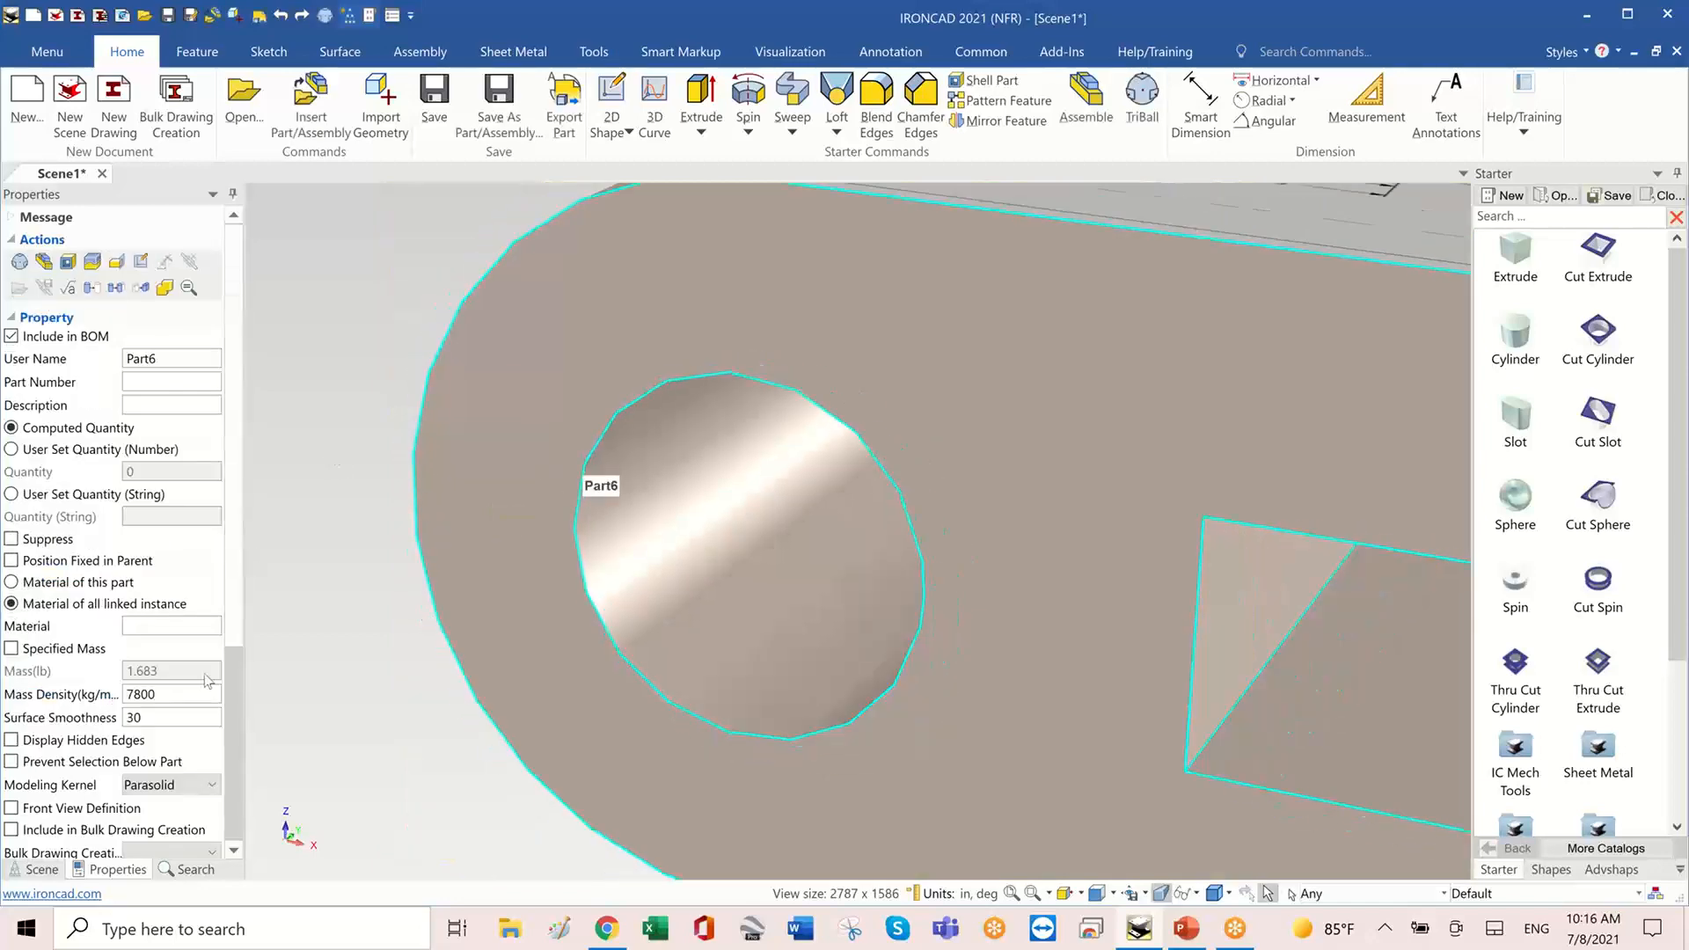
click(177, 718)
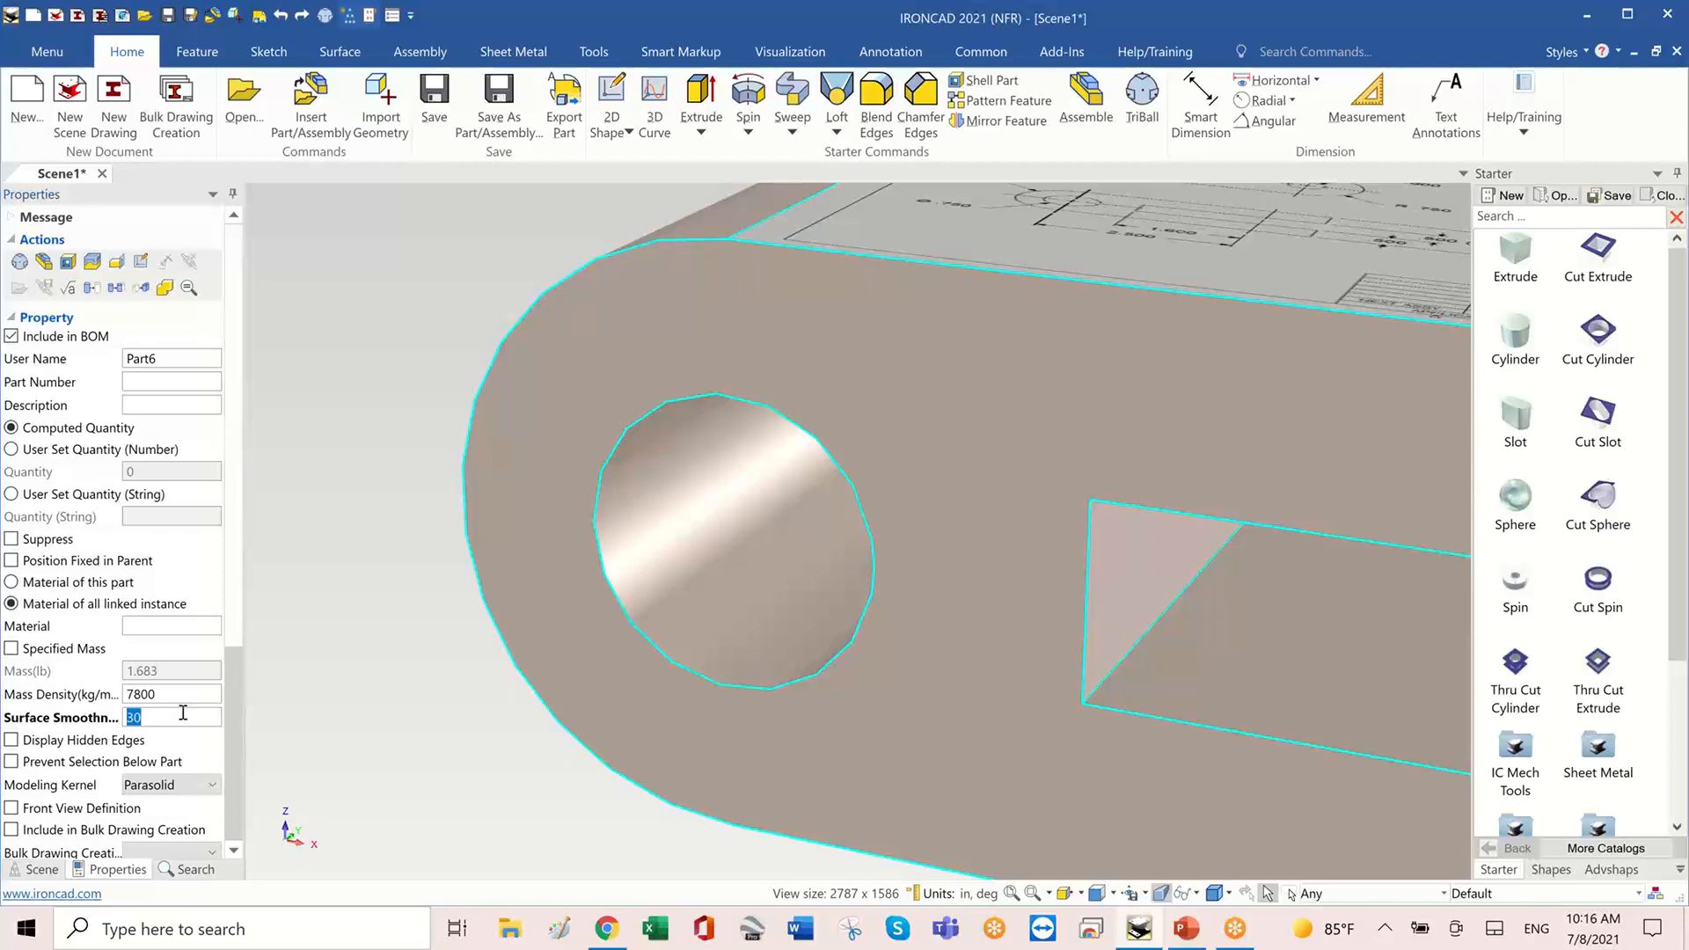
text(100)
key(Return)
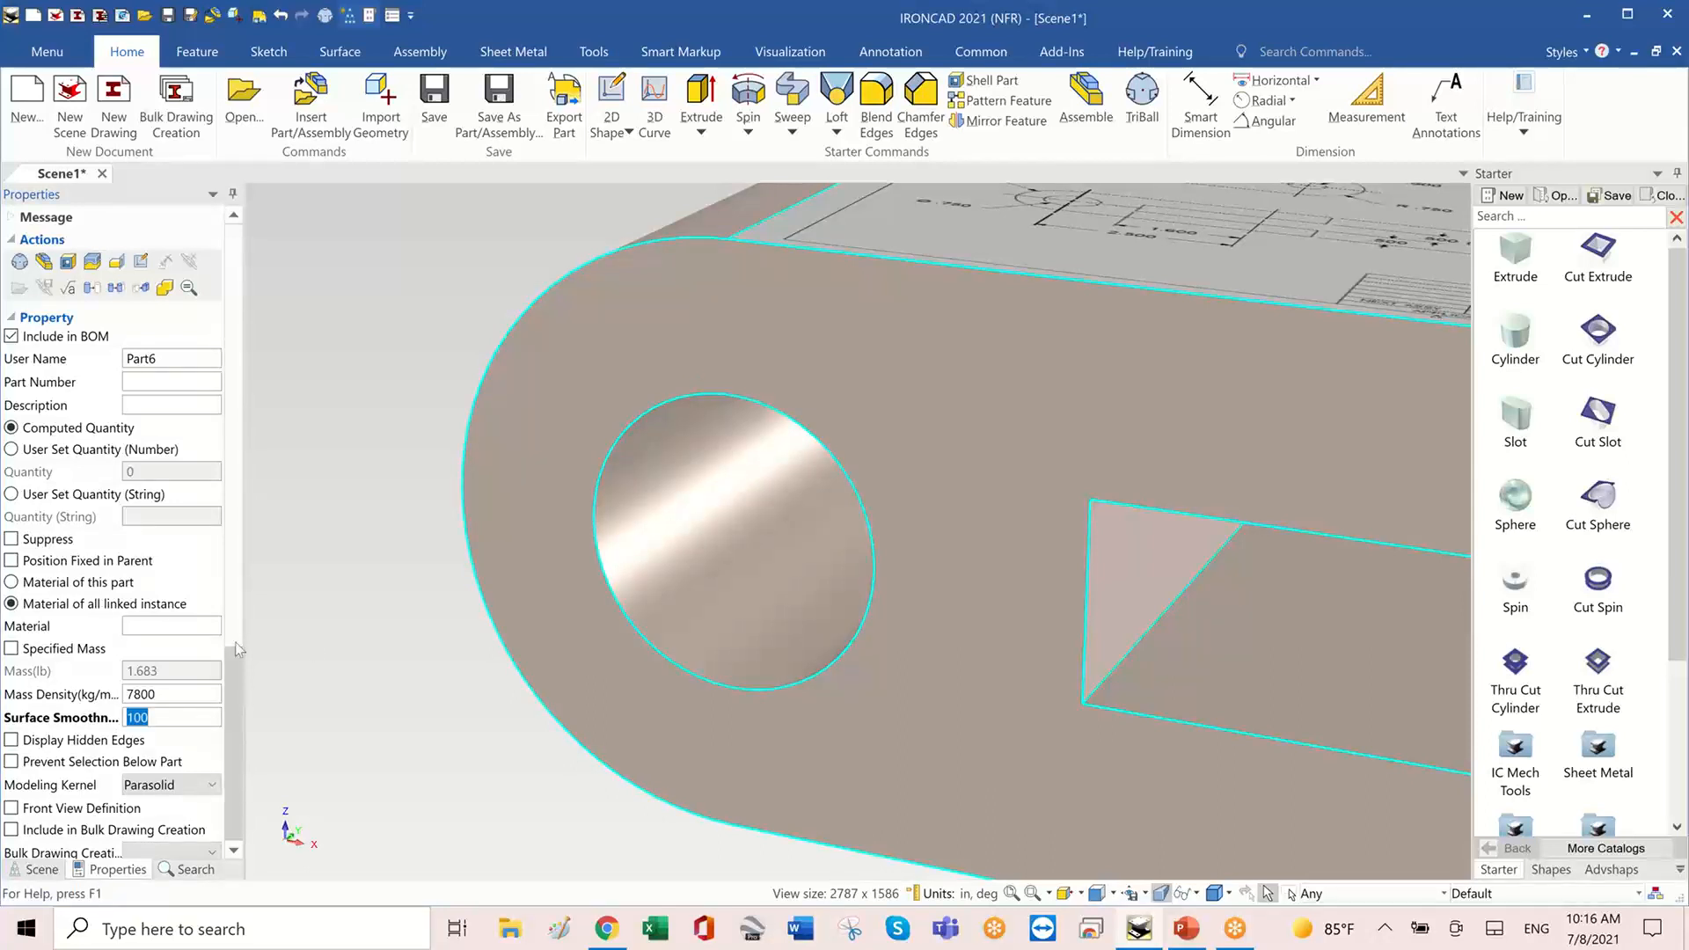
click(376, 328)
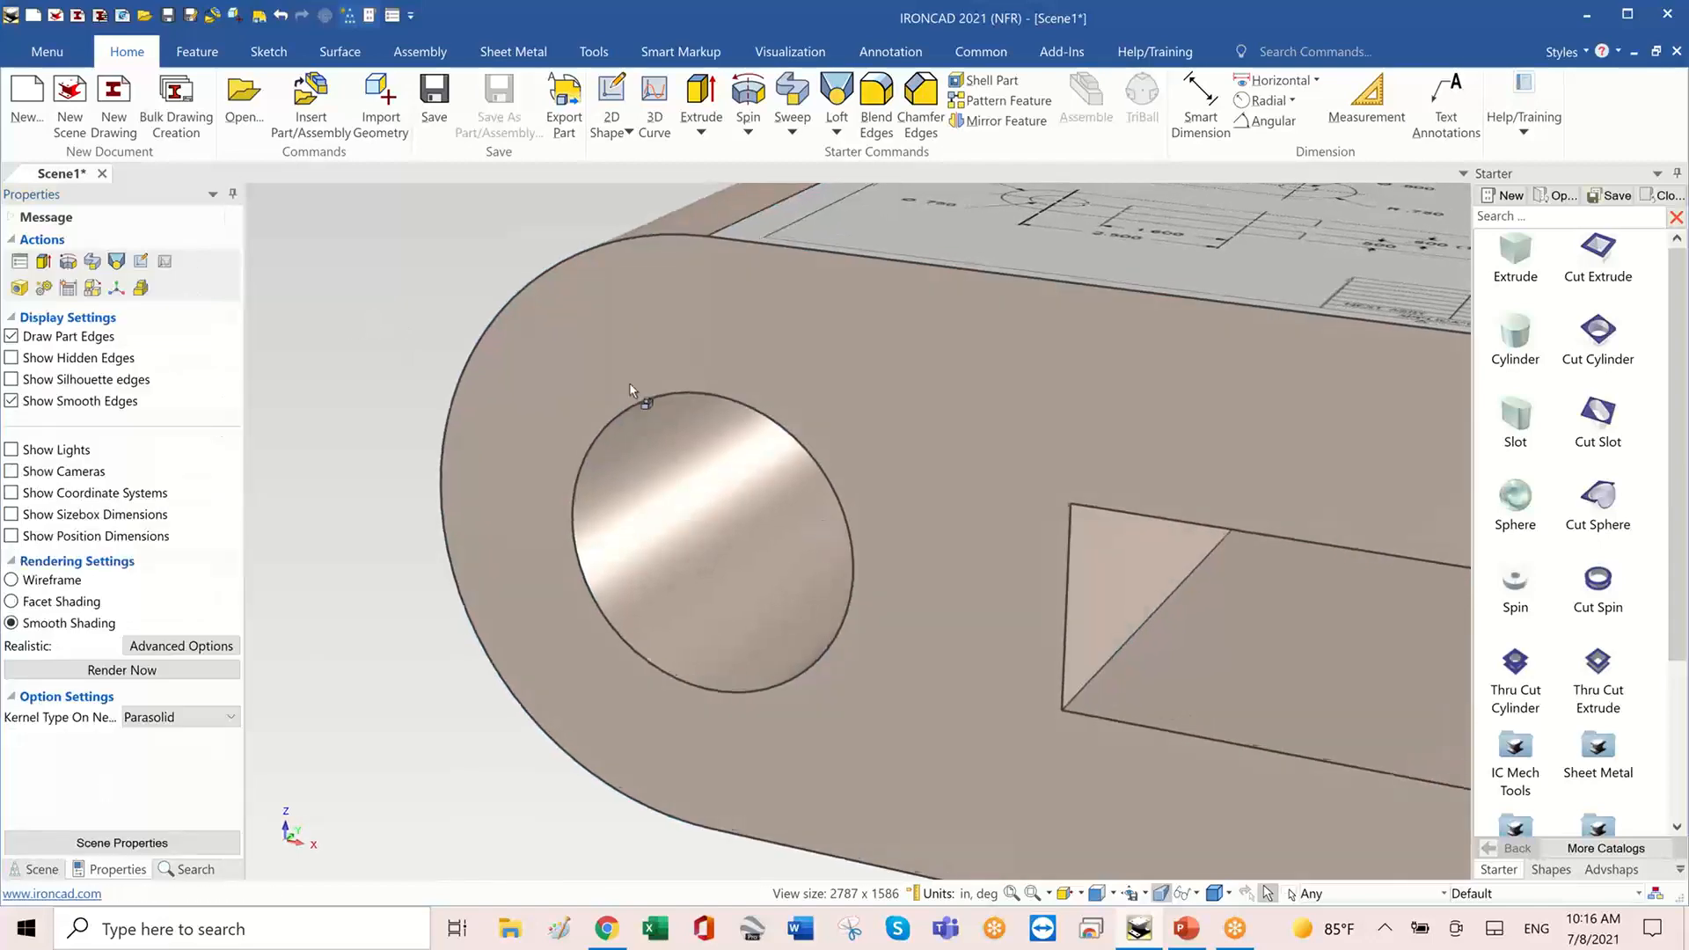
- Examine the smoothed hole edges and the drawing on the part's upper face for the fork-end hole's diameter
scroll(630, 389, up, 5)
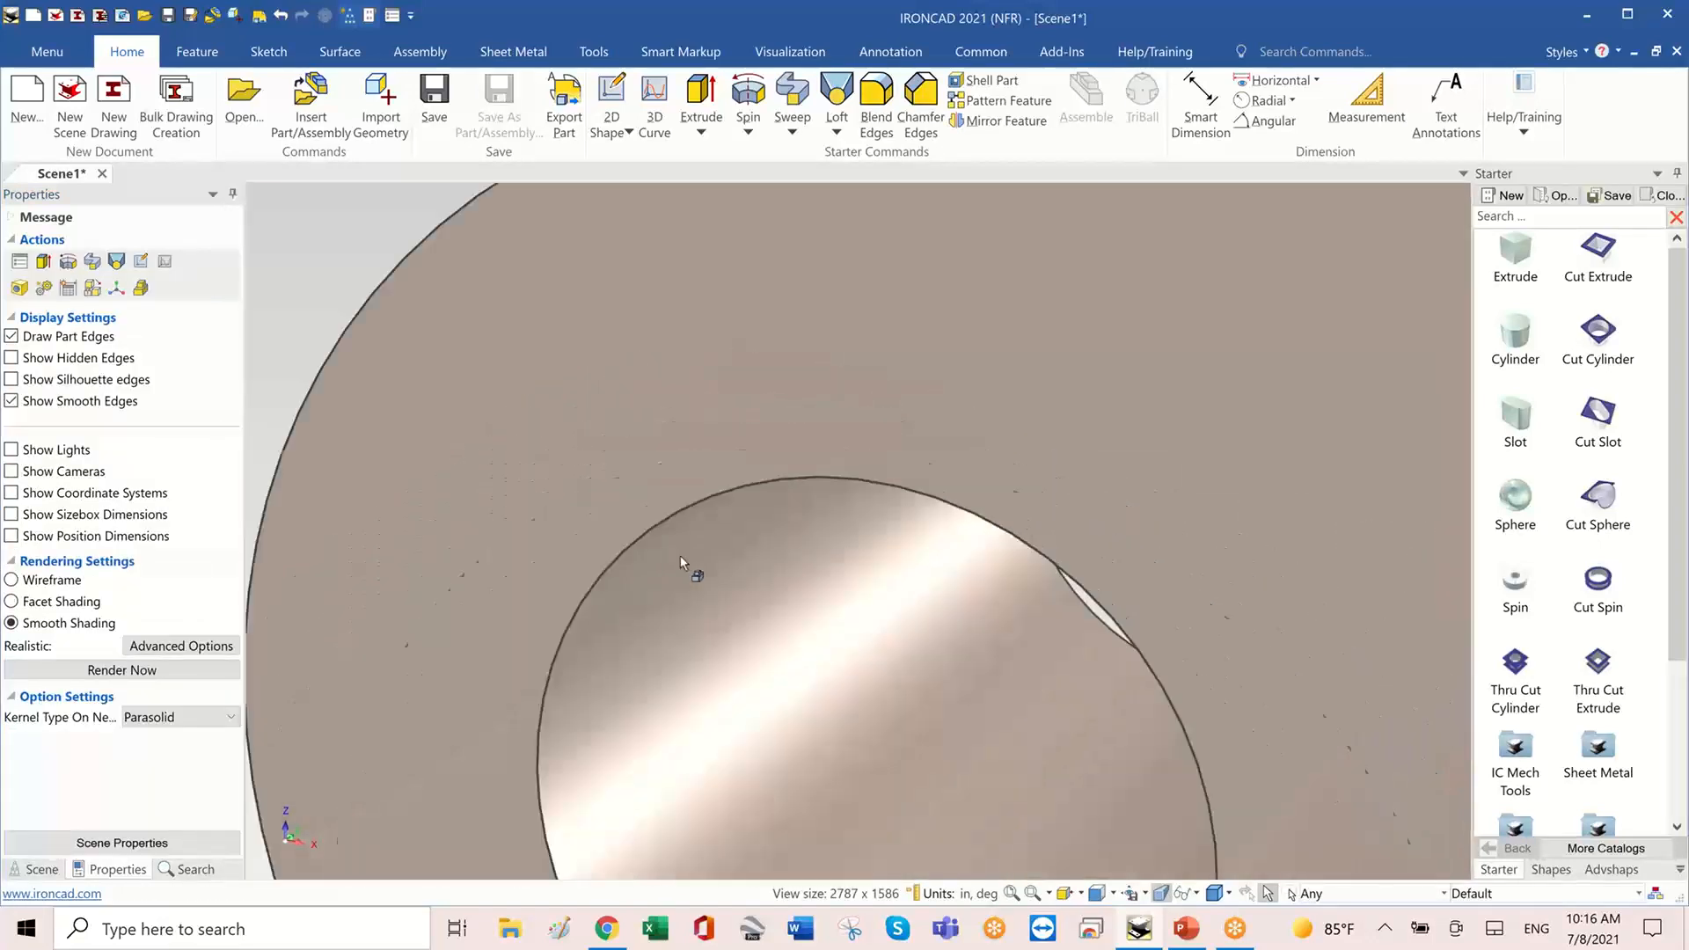
scroll(679, 556, down, 5)
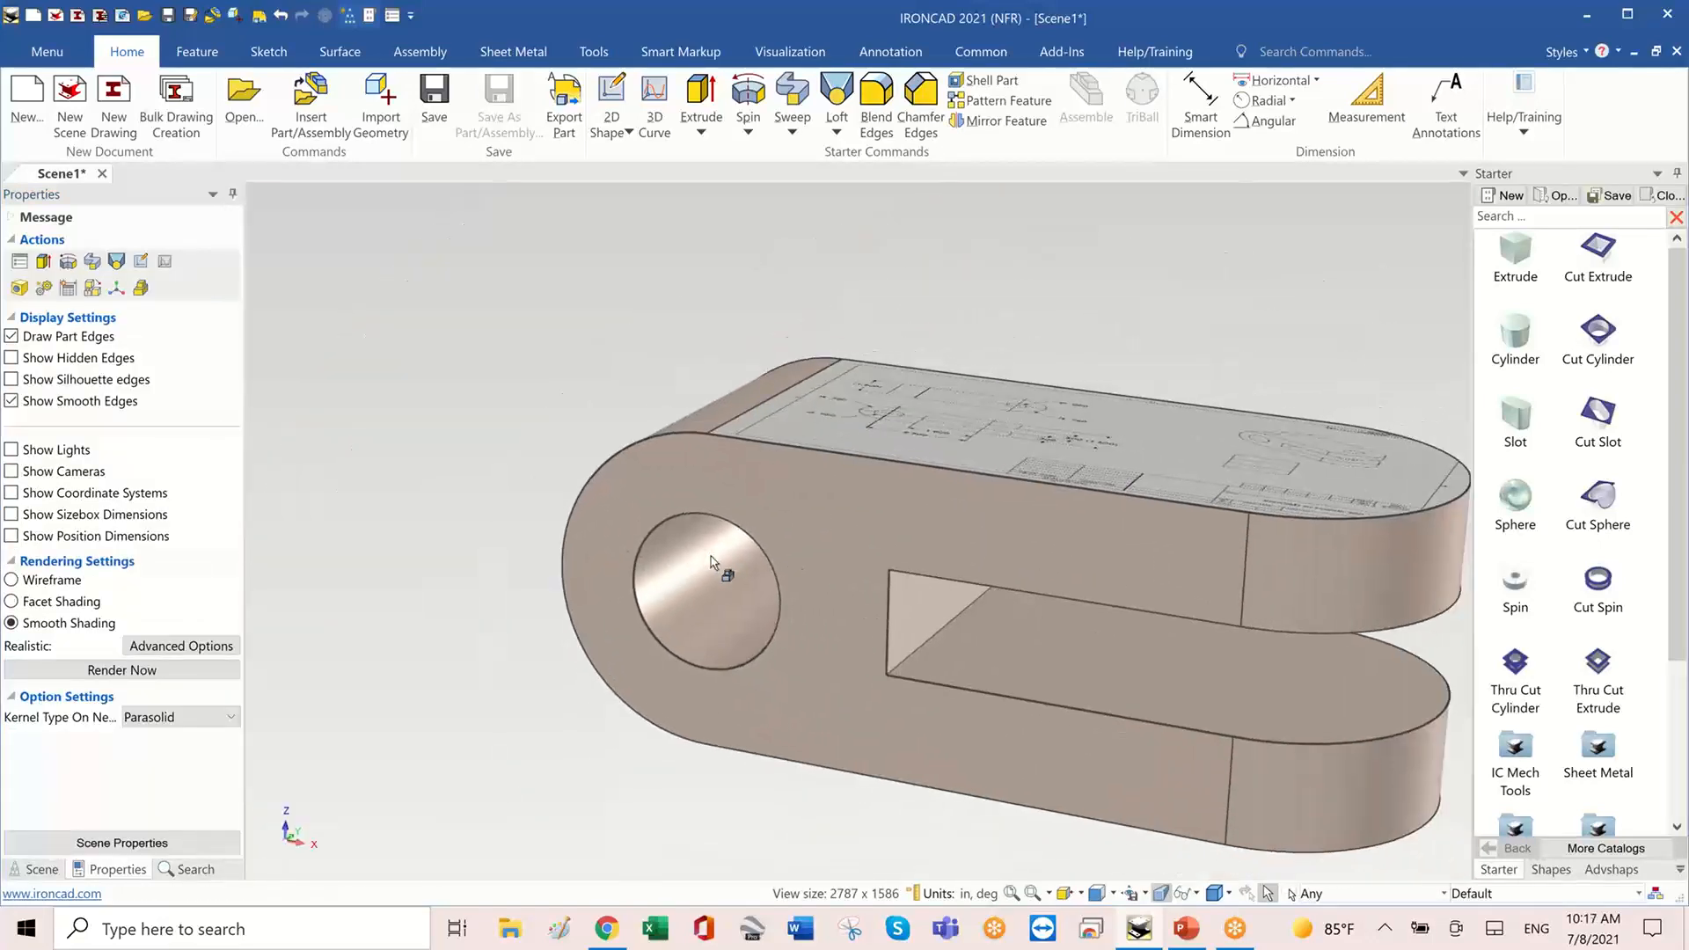
middle_drag(711, 556, 1146, 577)
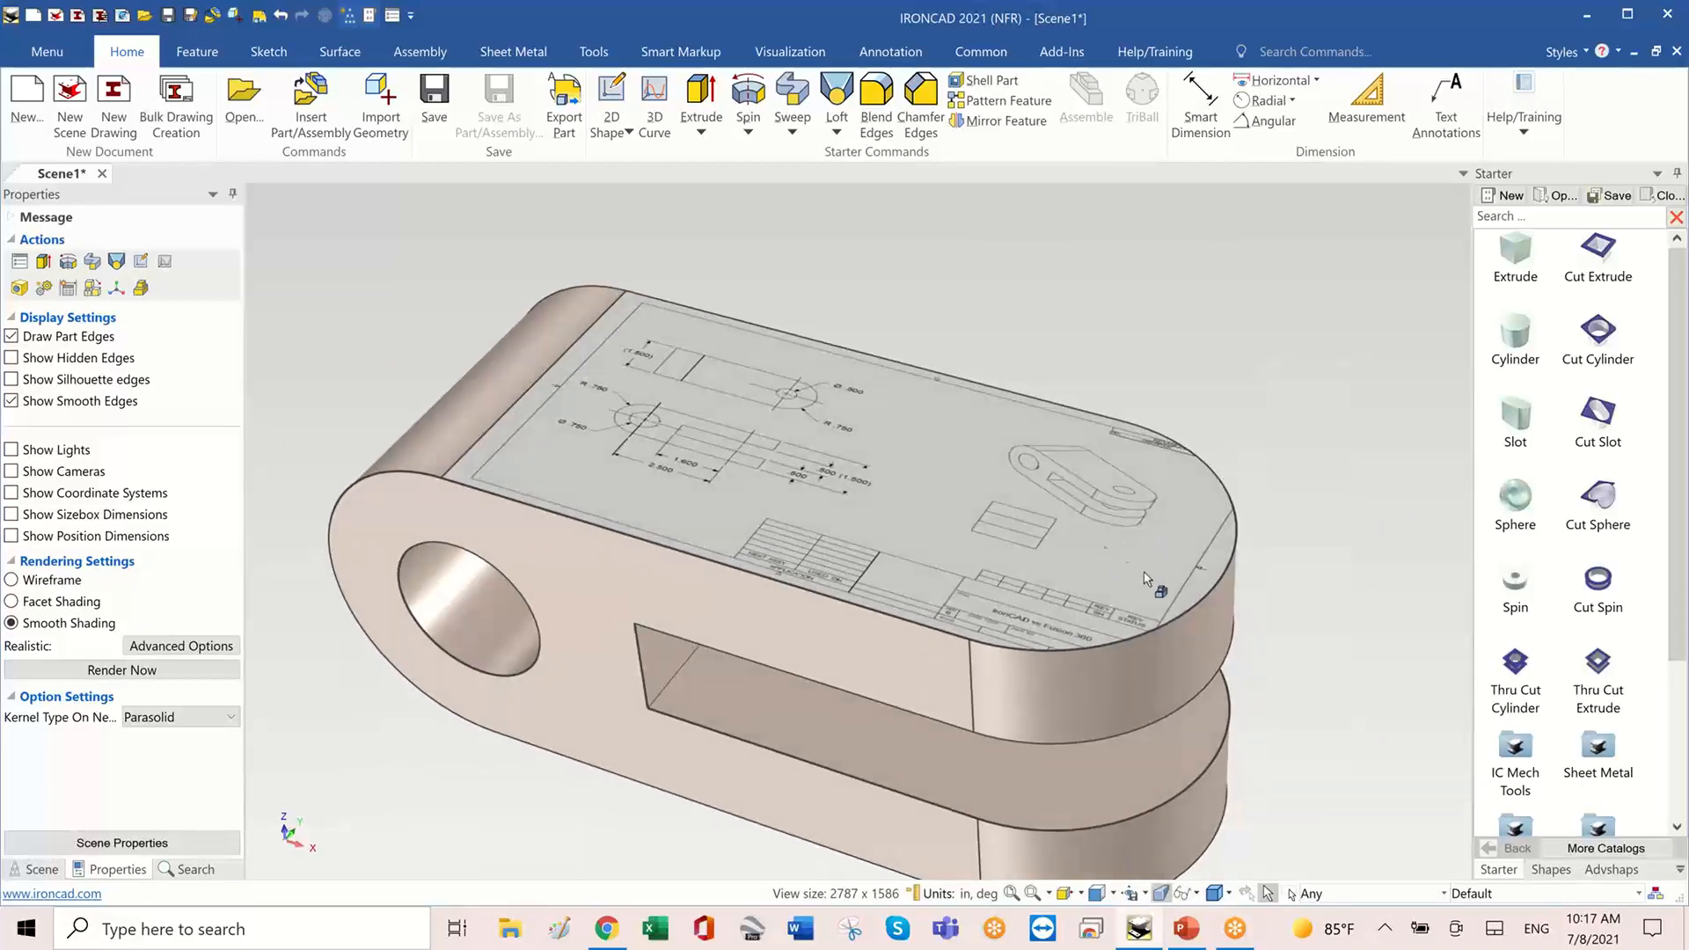
scroll(1140, 544, up, 5)
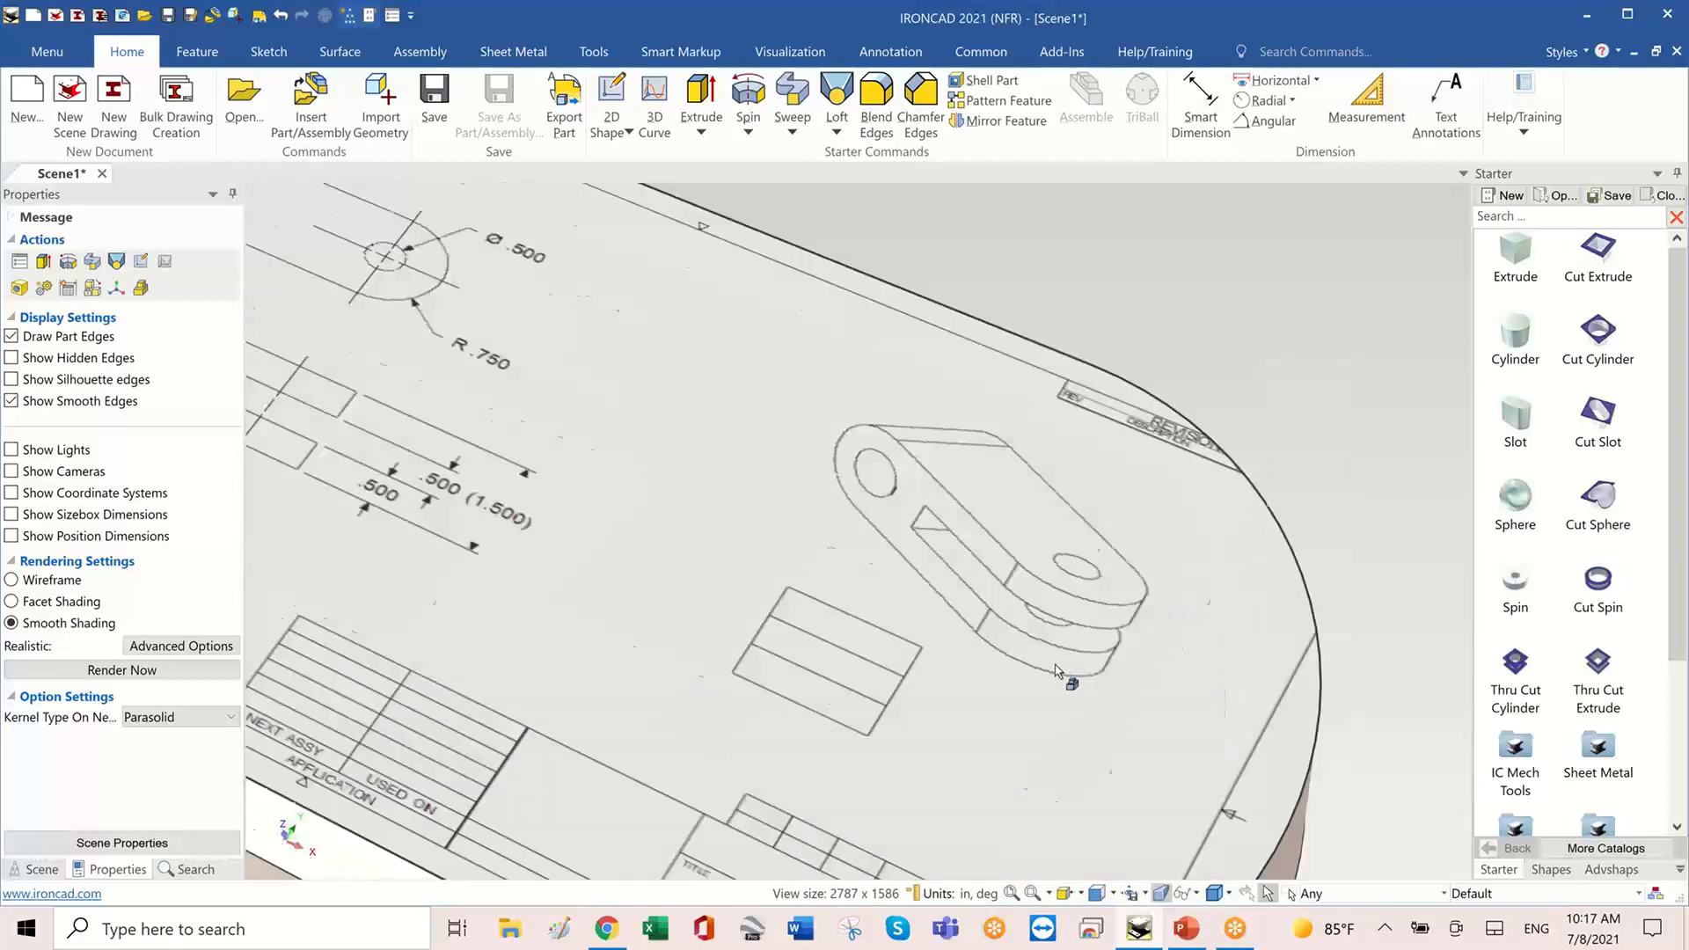
scroll(1148, 649, up, 2)
scroll(1038, 649, down, 1)
shift+middle_drag(524, 630, 596, 301)
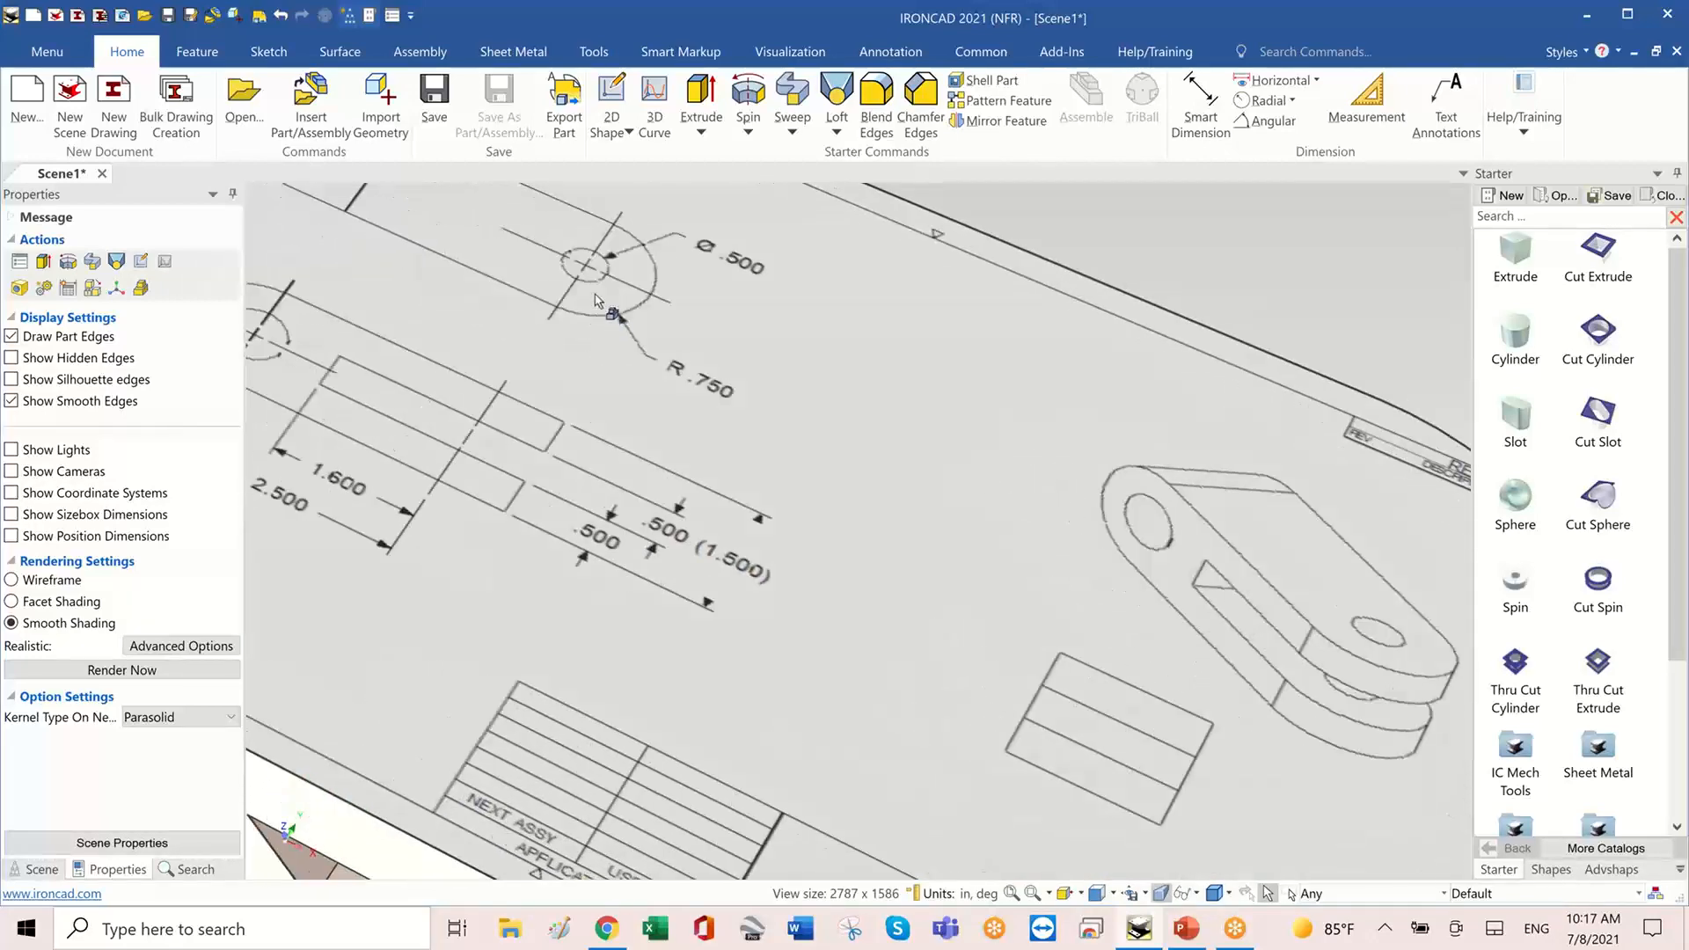
scroll(596, 301, down, 3)
scroll(958, 572, down, 3)
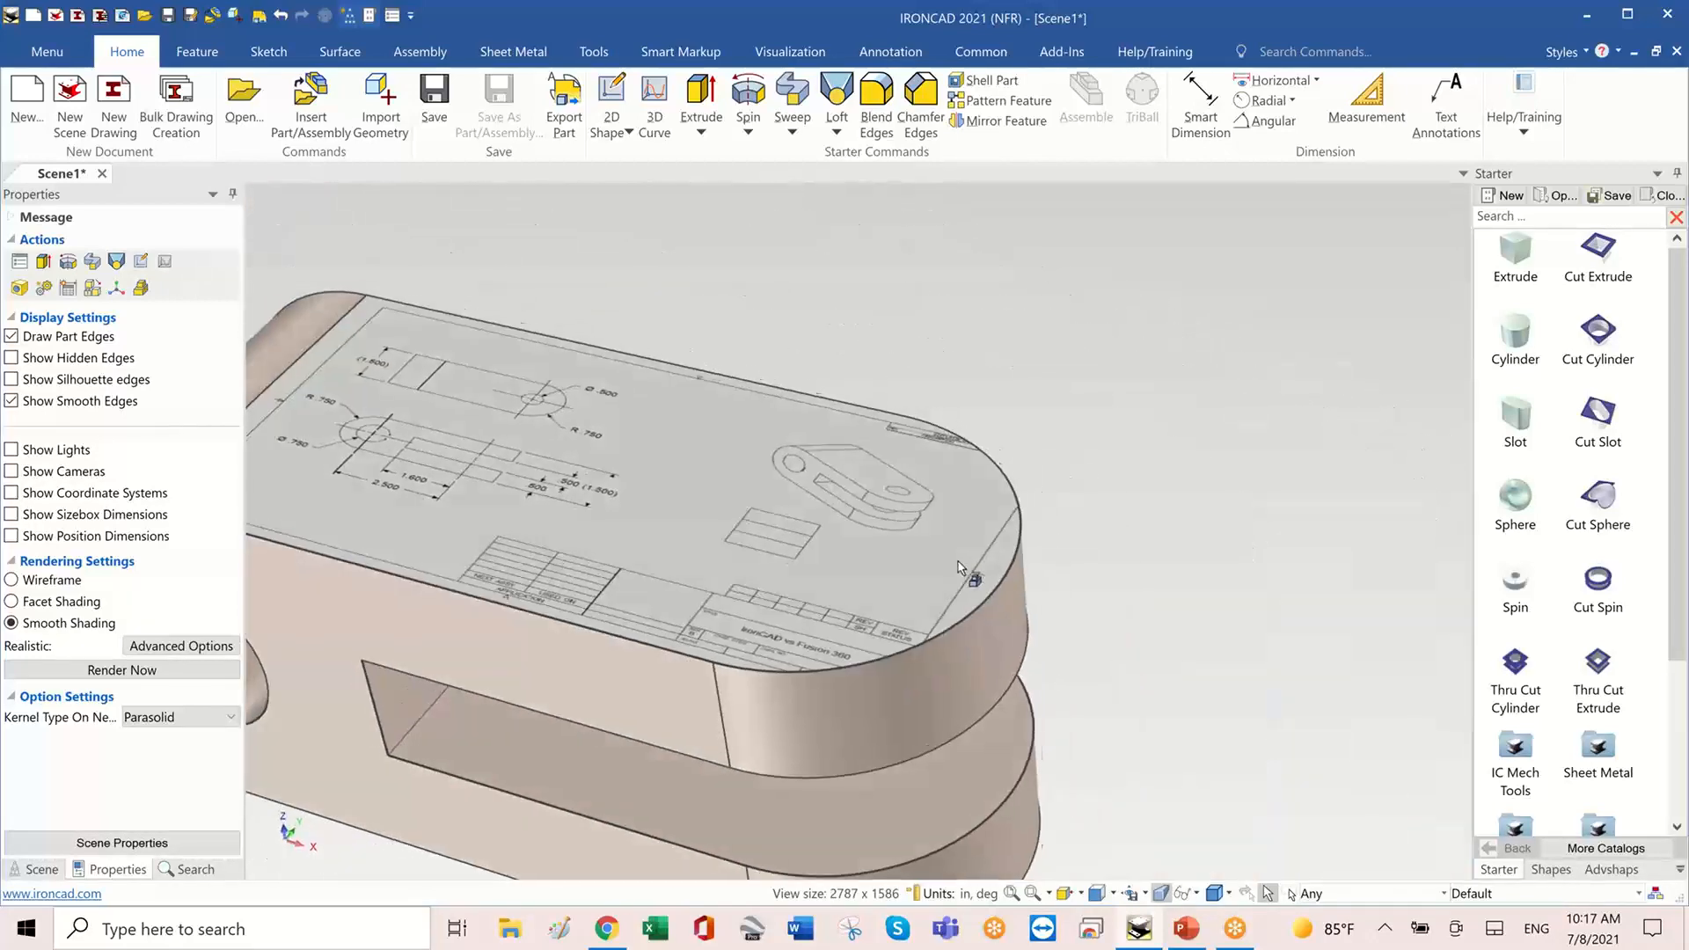
- Add a Cut Cylinder at the centre of the rounded fork end on the upper face and set its diameter to 0.5 in
scroll(984, 559, up, 2)
middle_drag(988, 558, 1584, 339)
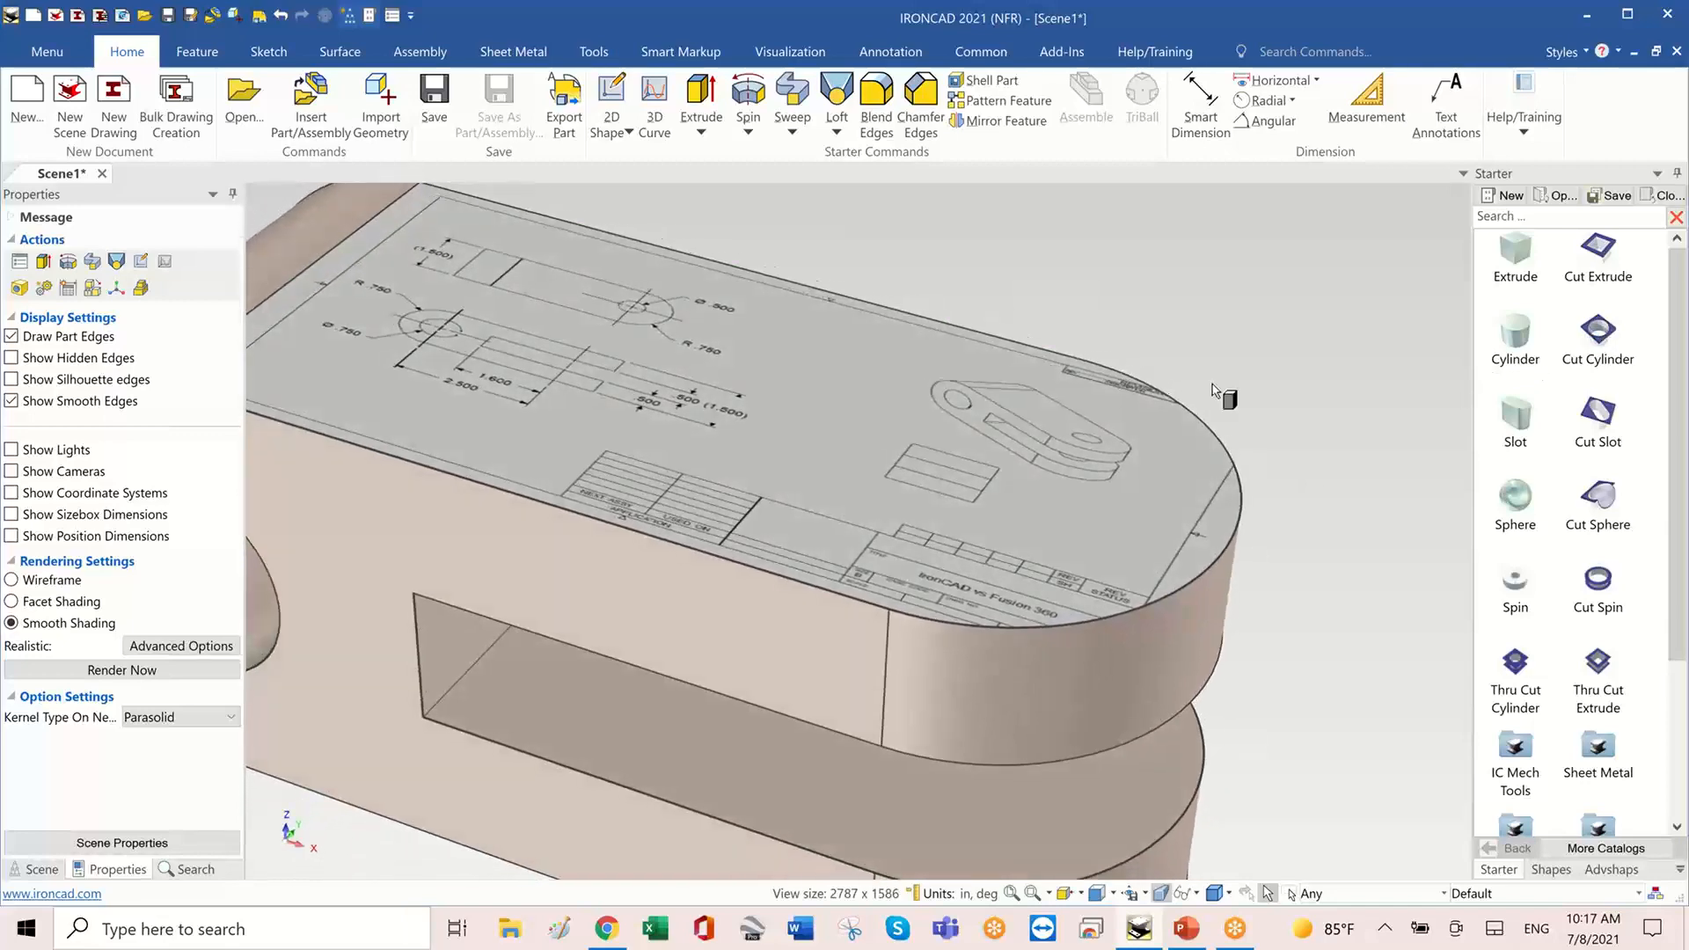
click(991, 476)
click(796, 563)
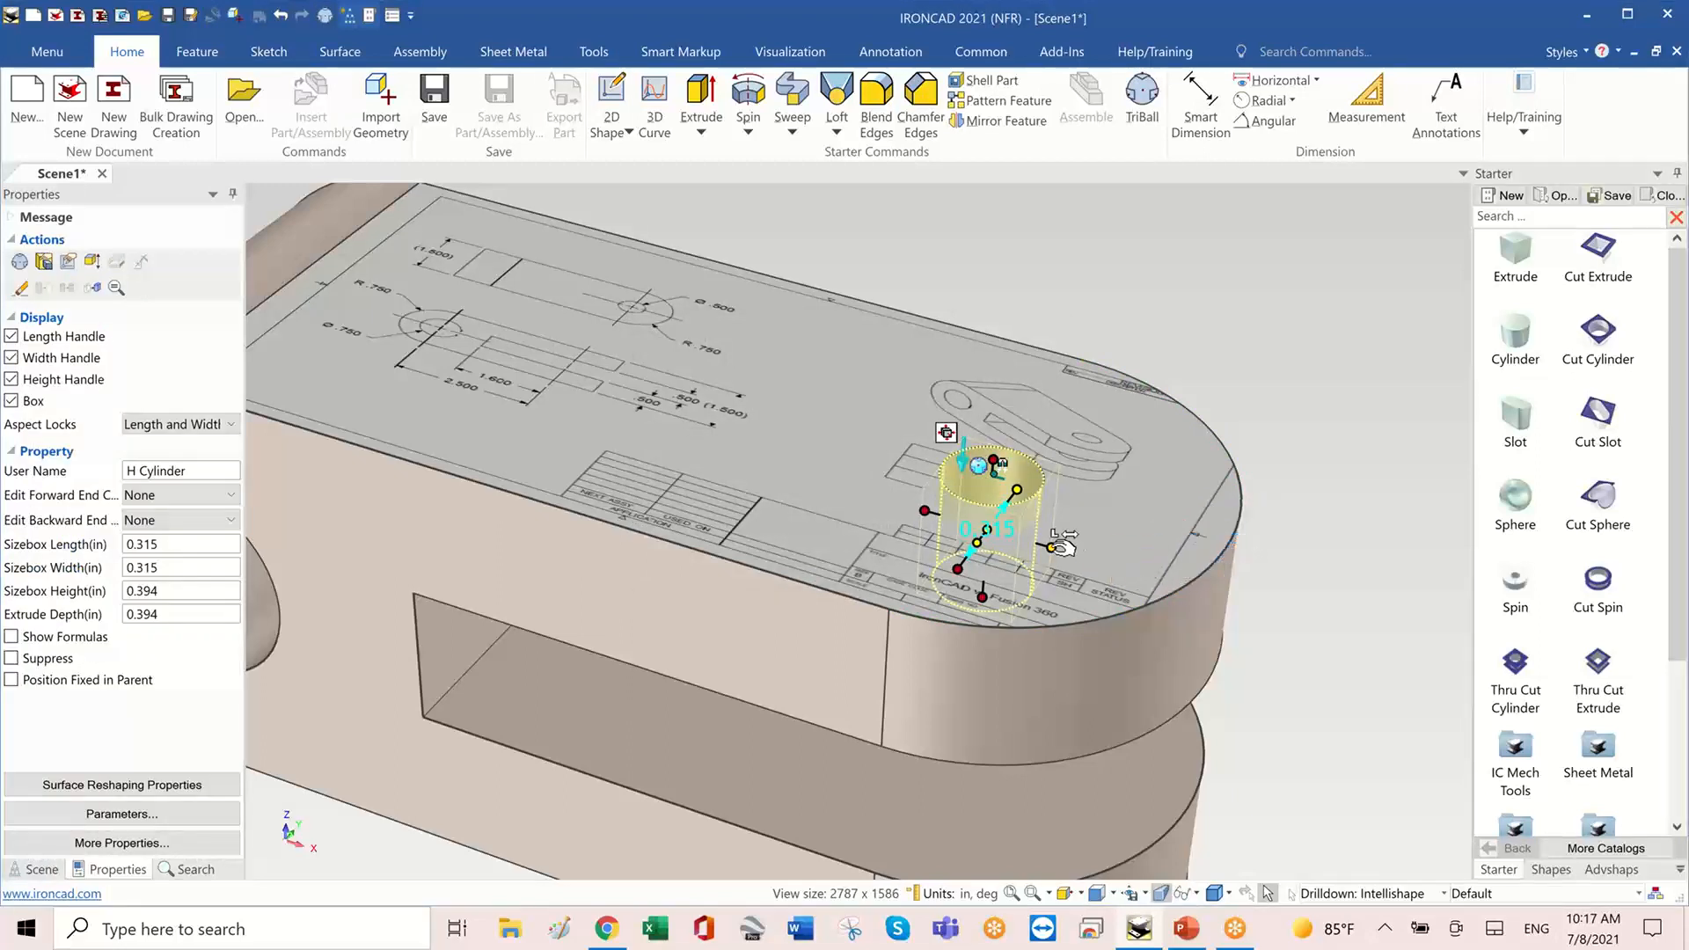
drag(1053, 548, 1091, 552)
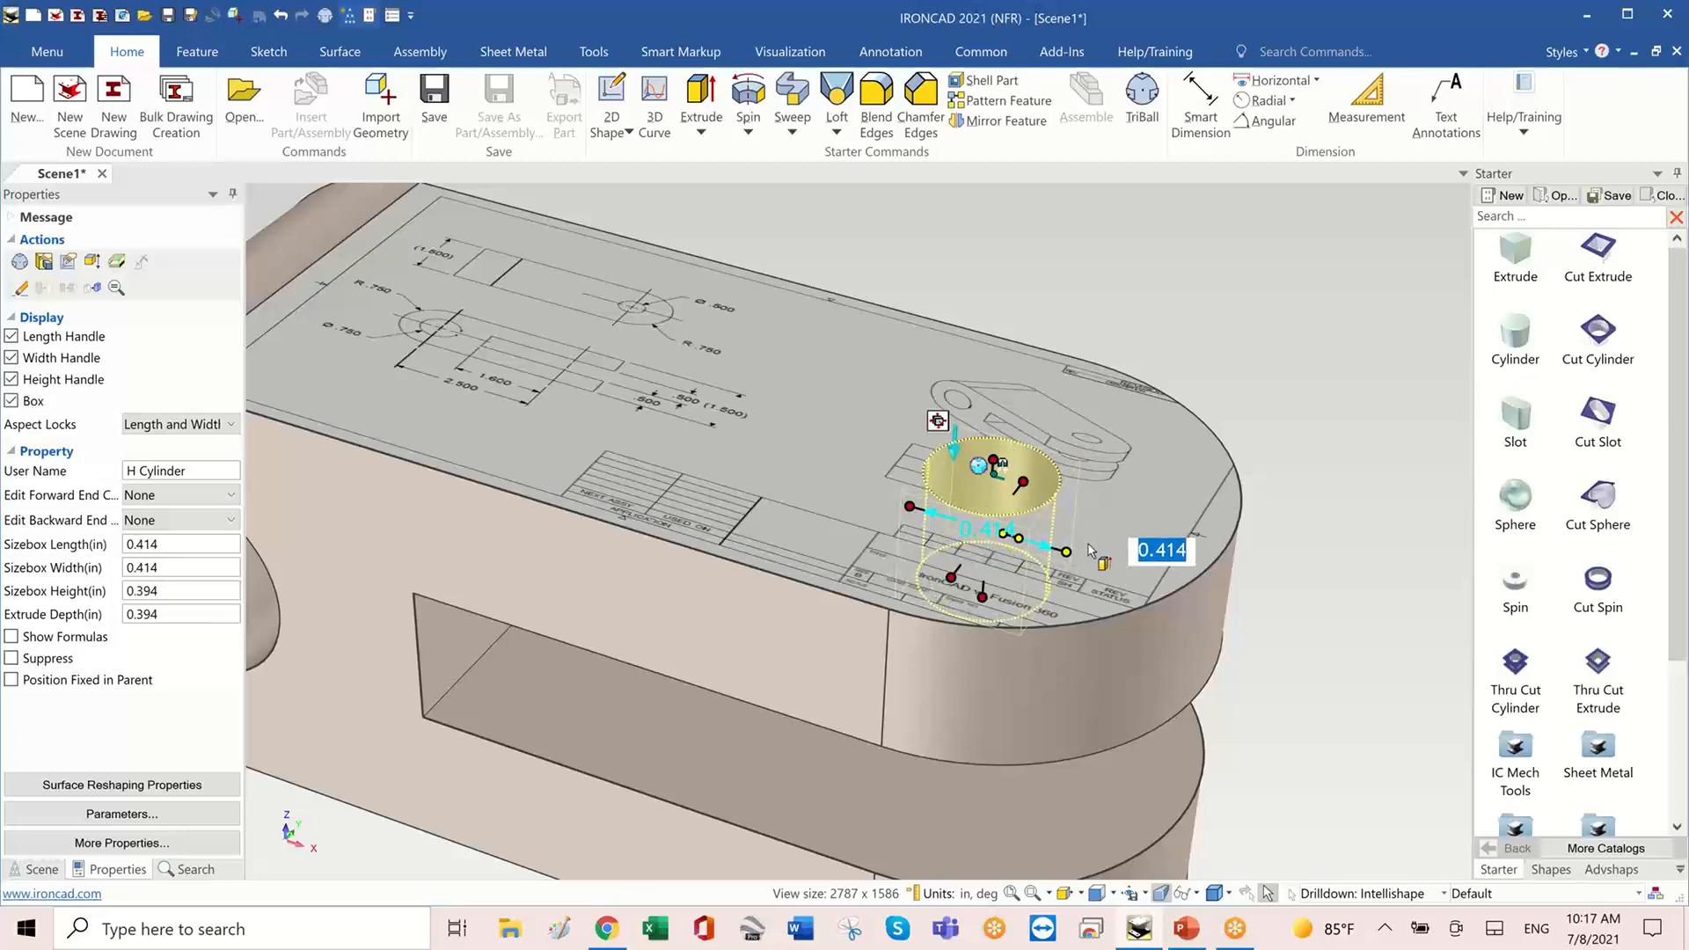
text(.5)
key(Return)
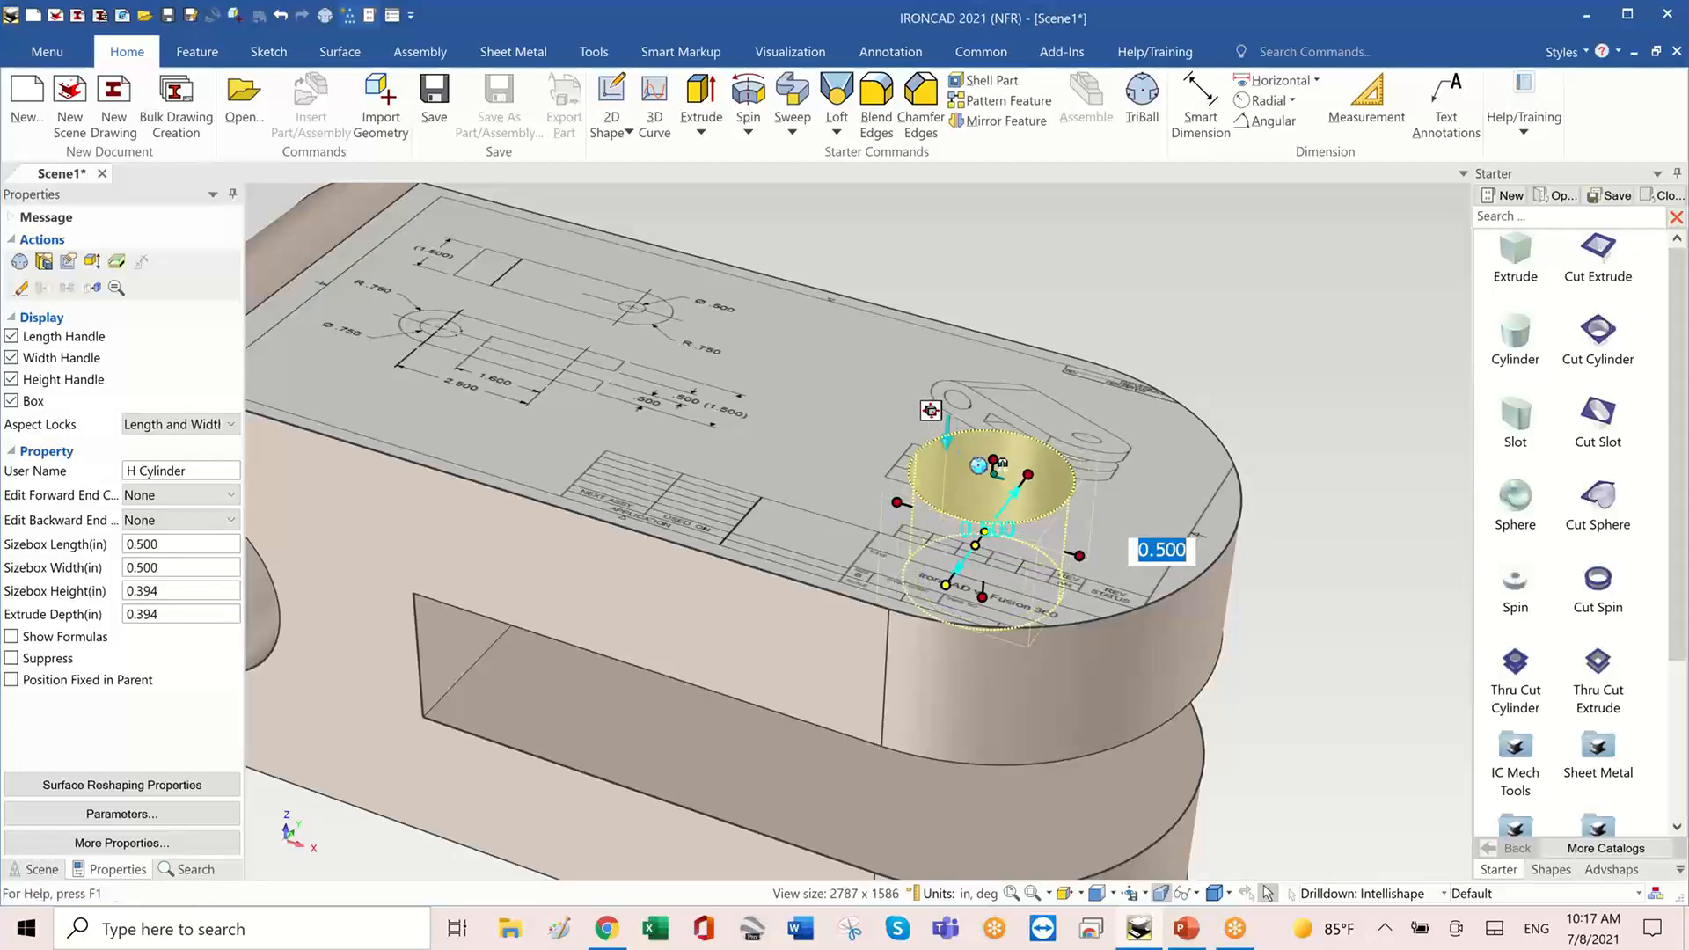
- Set the fork-end cut cylinder's forward end condition to Extrude thru Part
middle_drag(1200, 410, 1229, 537)
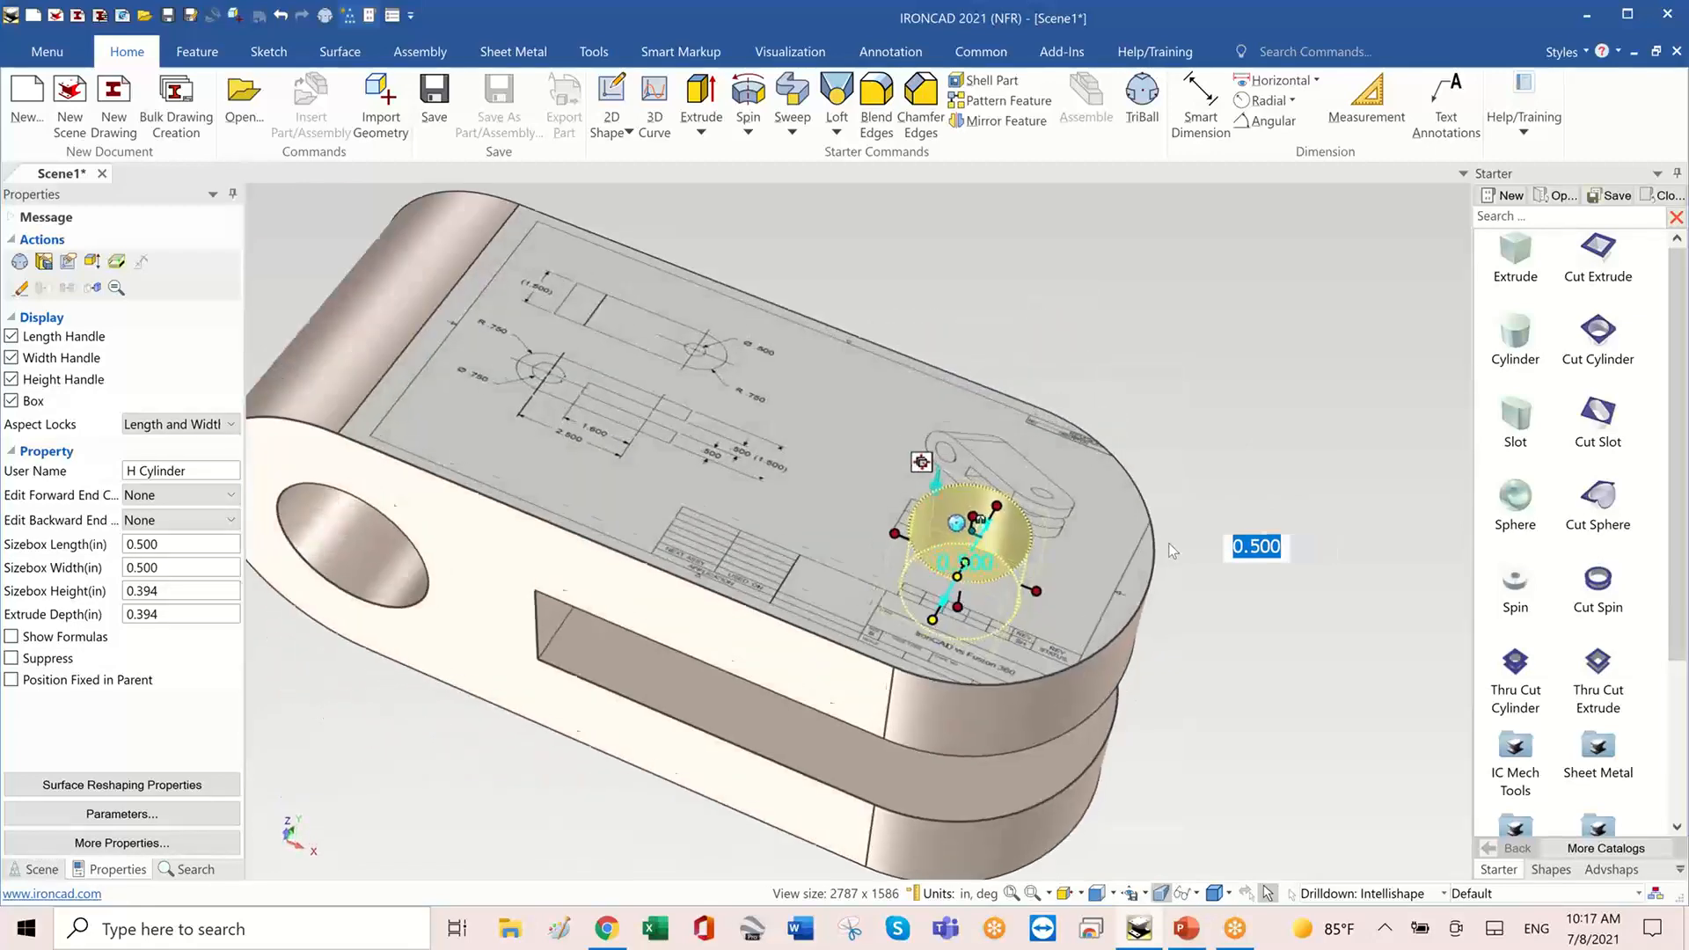
right_click(895, 488)
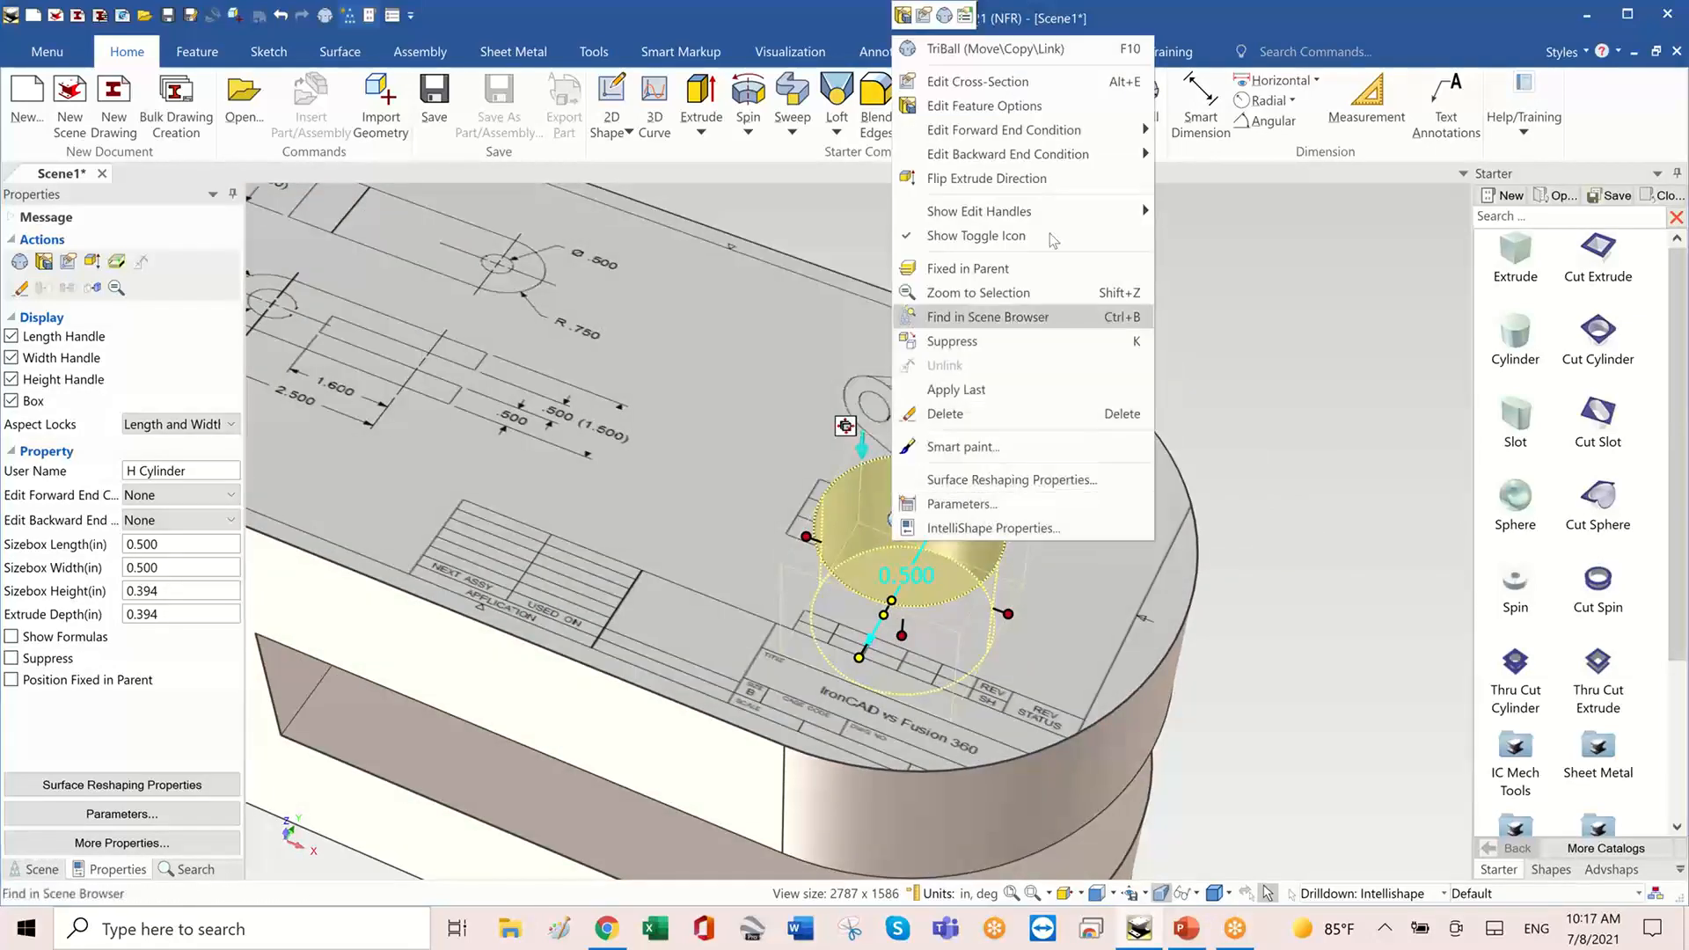
mouse_move(1078, 139)
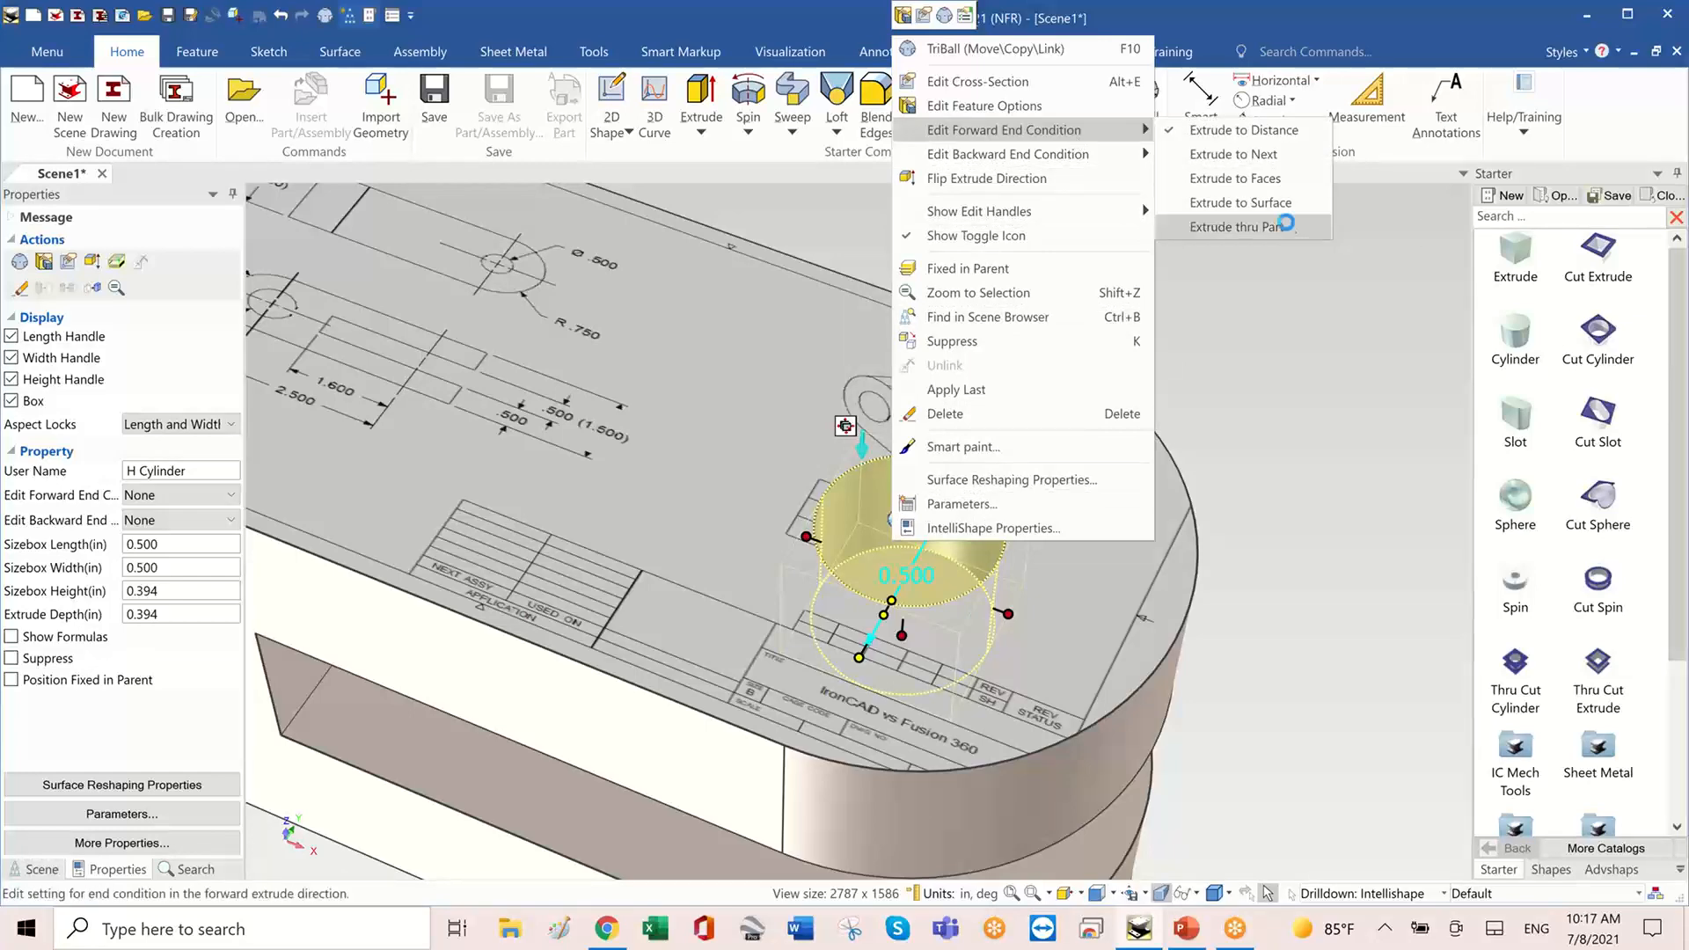
click(1250, 227)
middle_drag(1130, 638, 1010, 650)
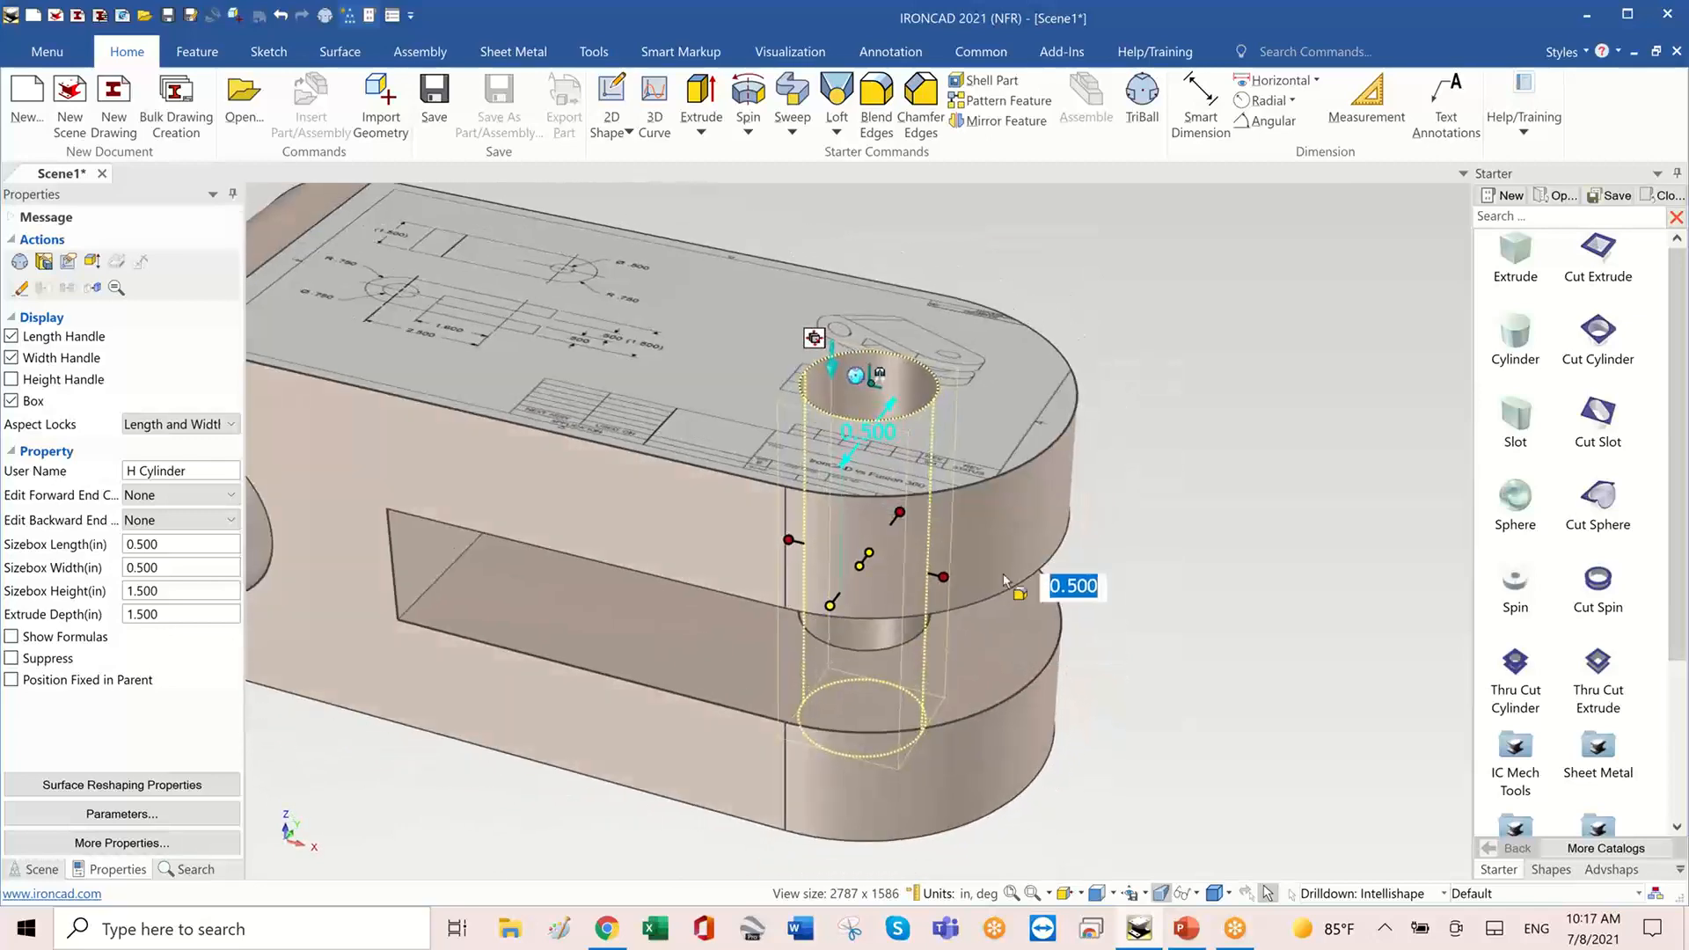
- Change the fork-end cut cylinder's forward end condition to Extrude to Next, intersecting 1 face
right_click(905, 381)
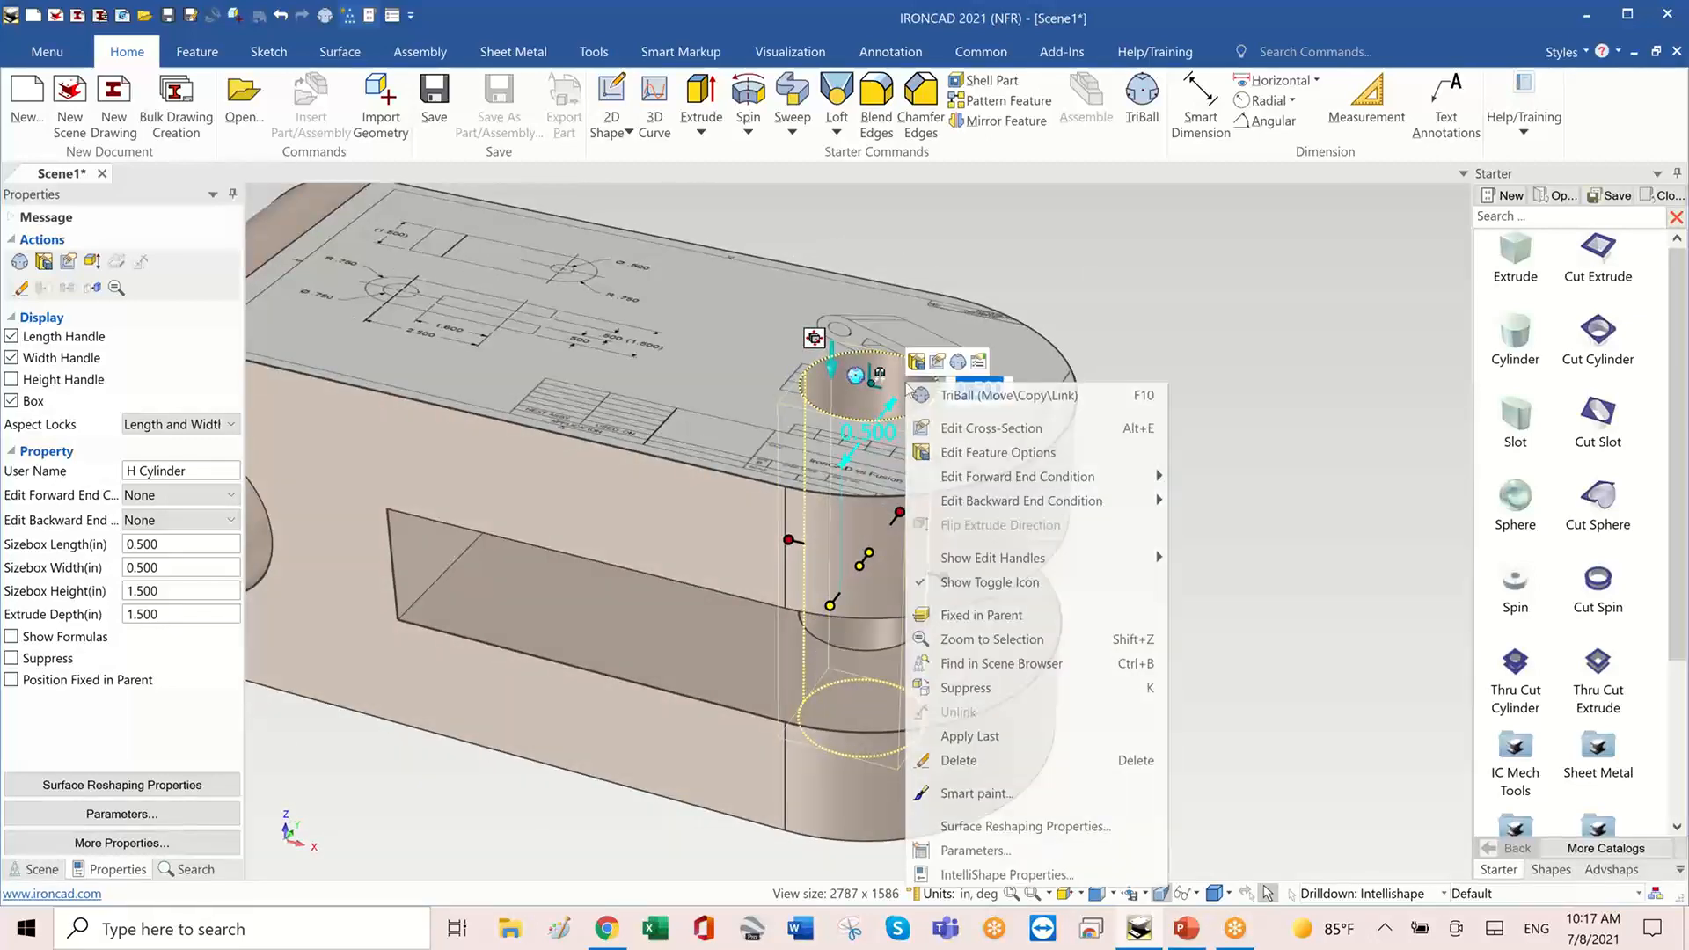
mouse_move(1091, 482)
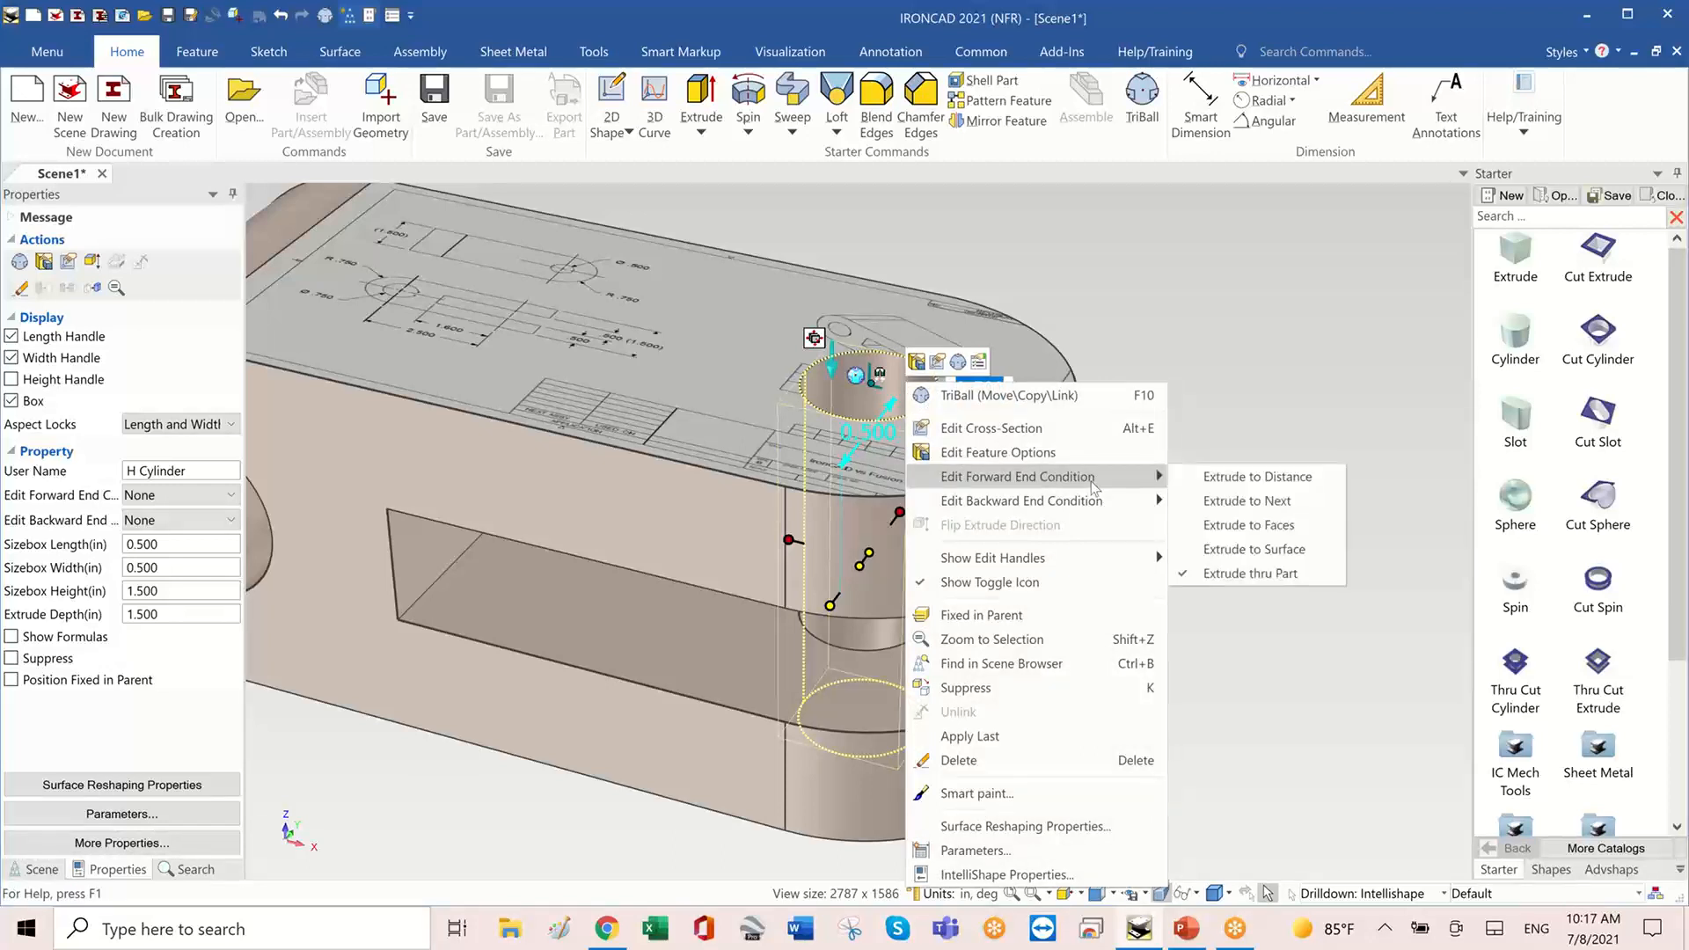
click(1250, 502)
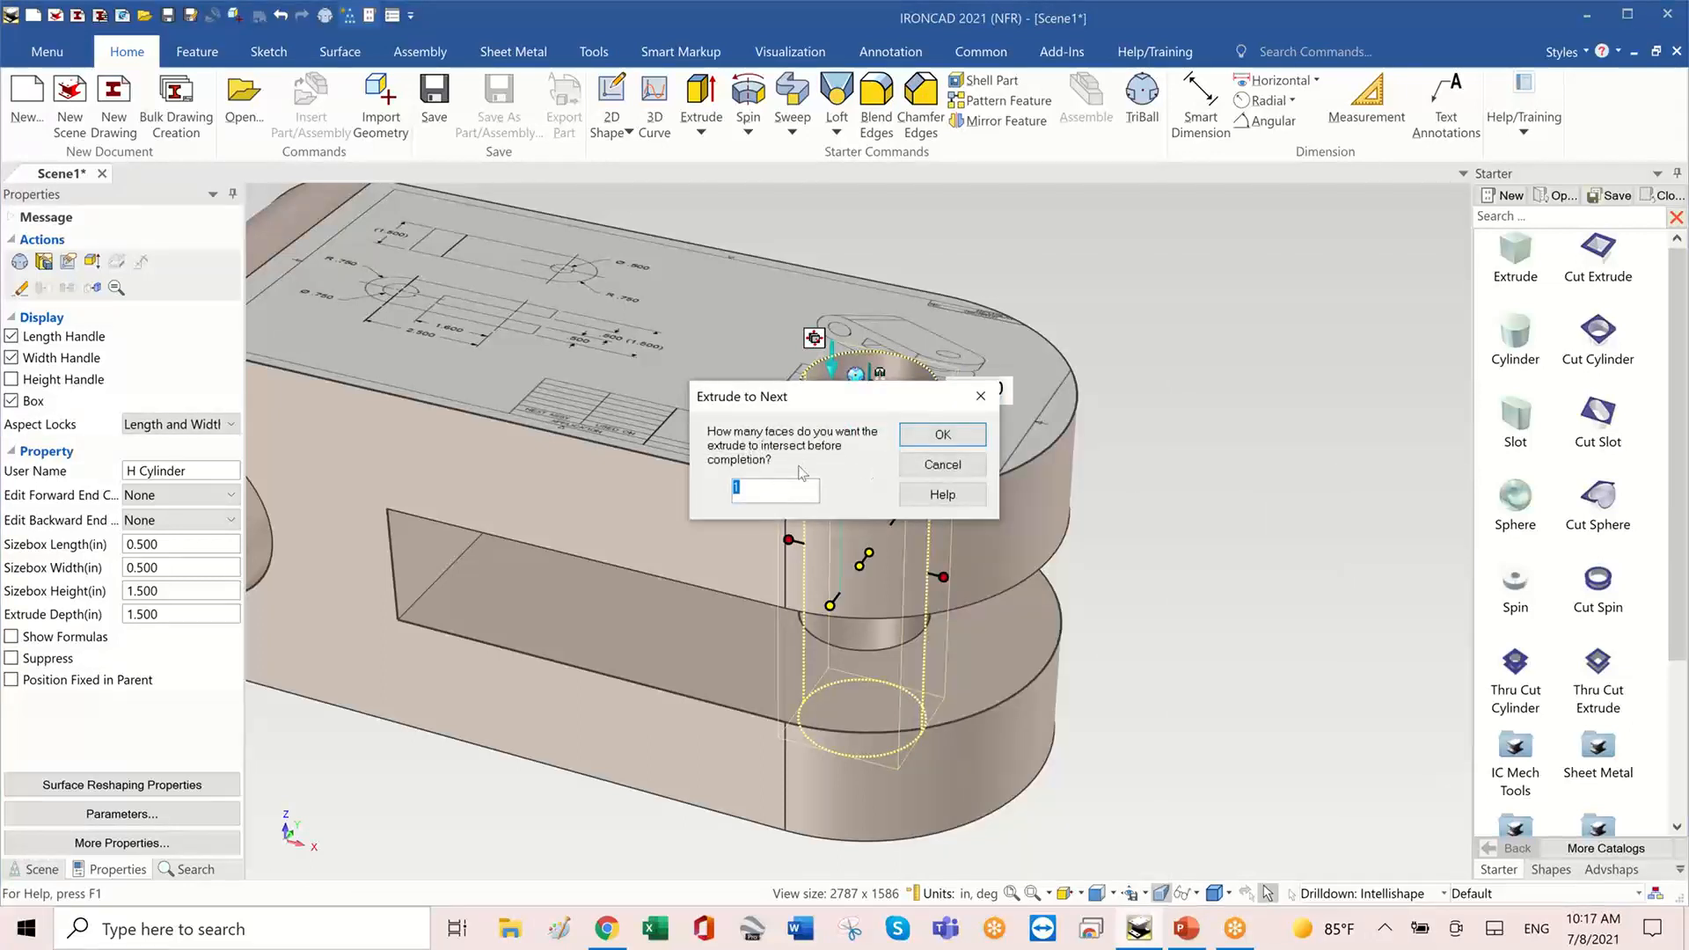
click(942, 436)
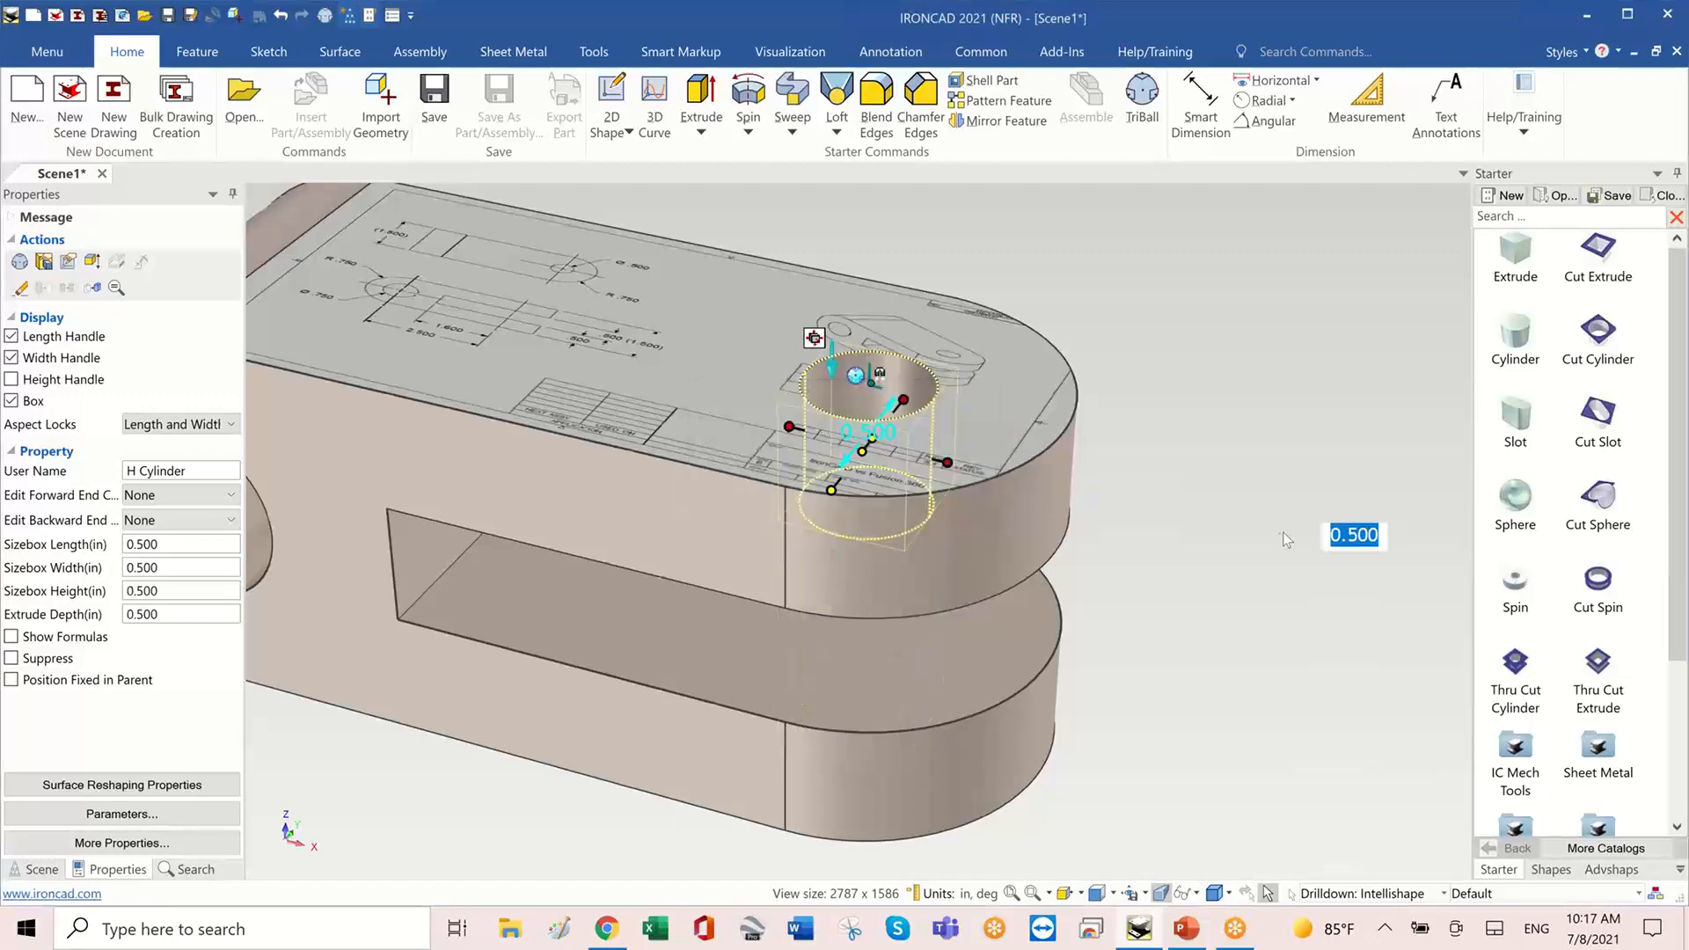
- Switch the fork-end hole's forward end condition back to Extrude thru Part and deselect the shape
mouse_move(1282, 535)
middle_down()
mouse_move(1223, 496)
mouse_move(1035, 462)
middle_up()
scroll(1012, 453, up, 2)
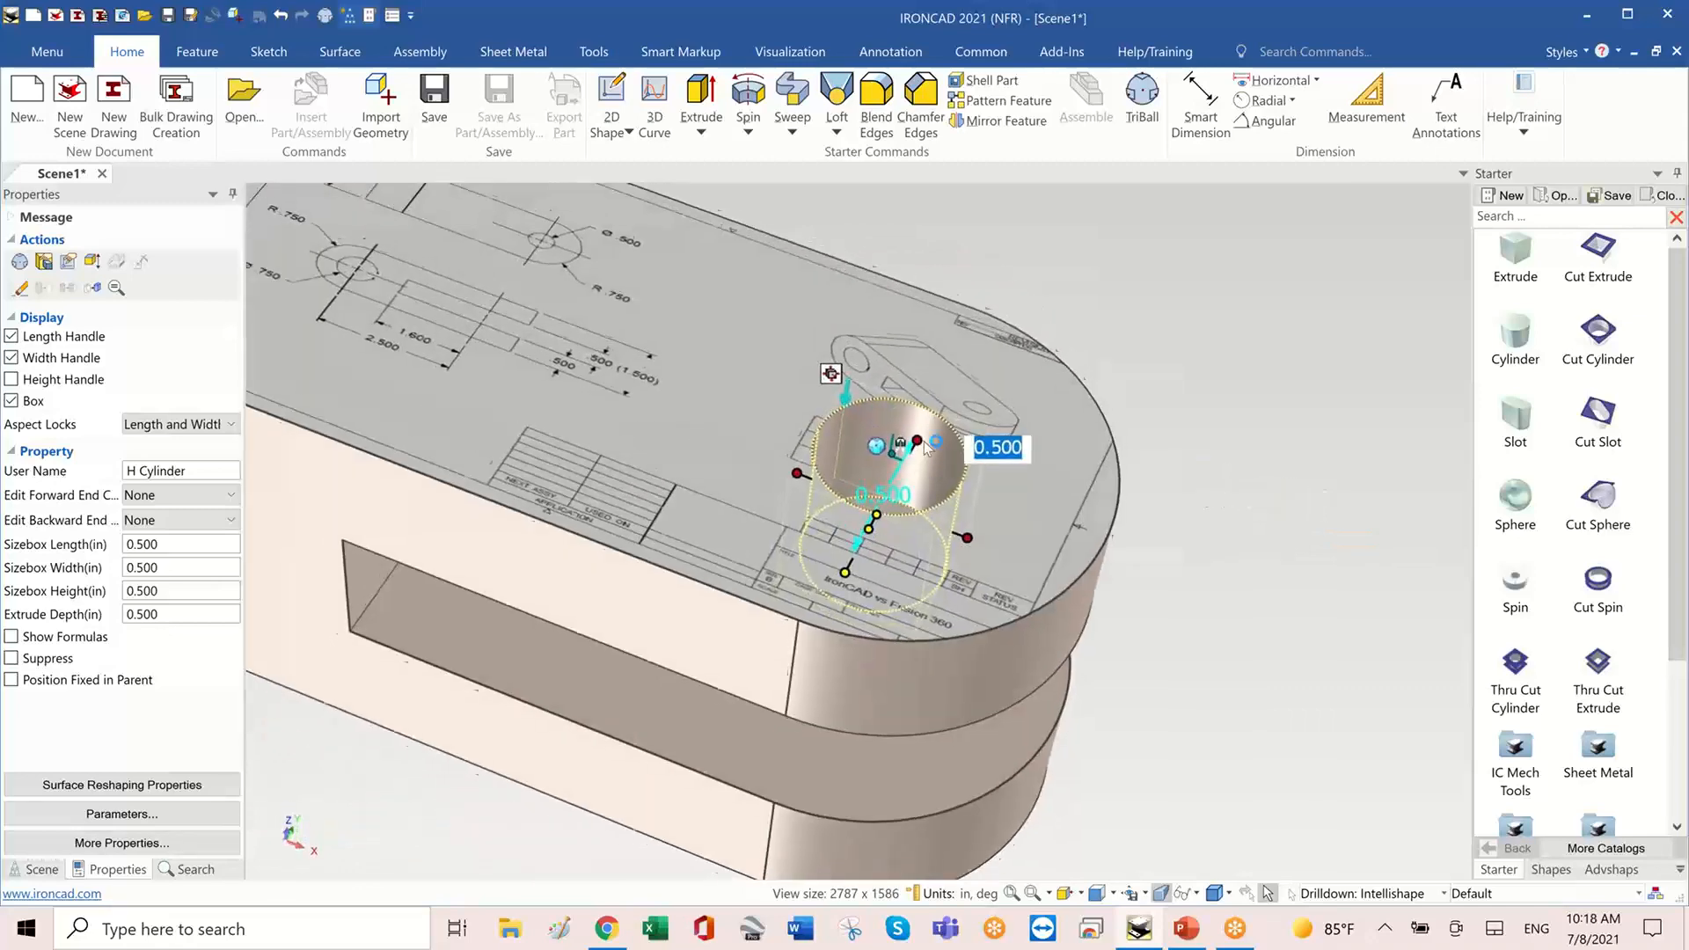
right_click(941, 440)
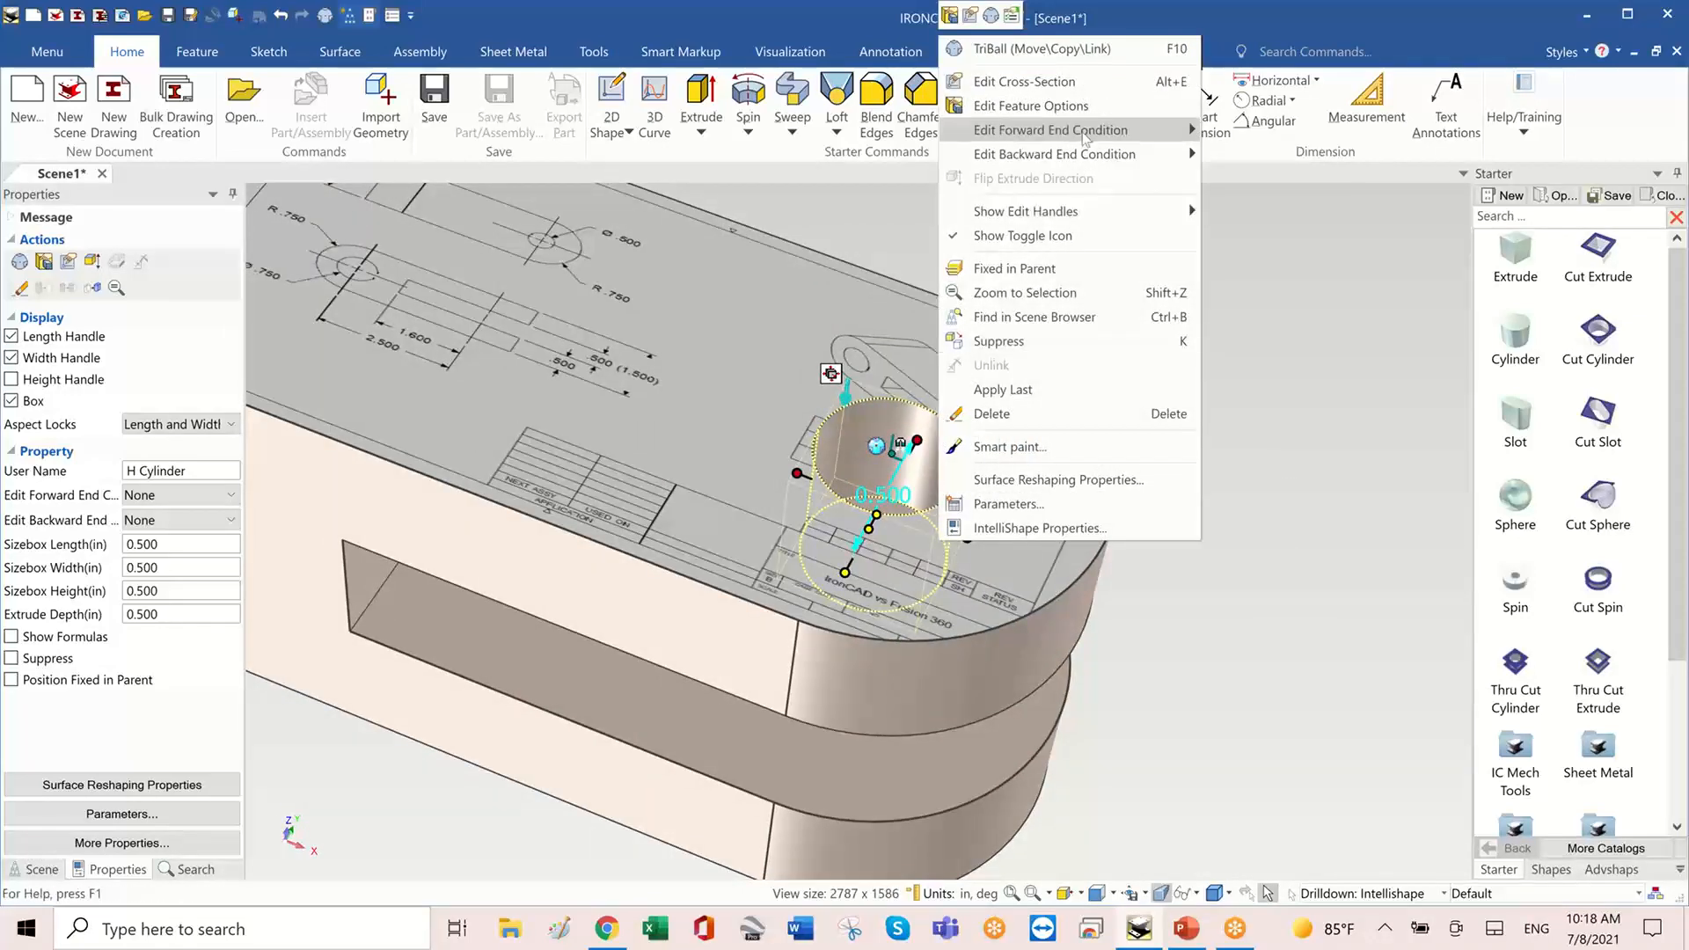
mouse_move(1085, 138)
click(1283, 224)
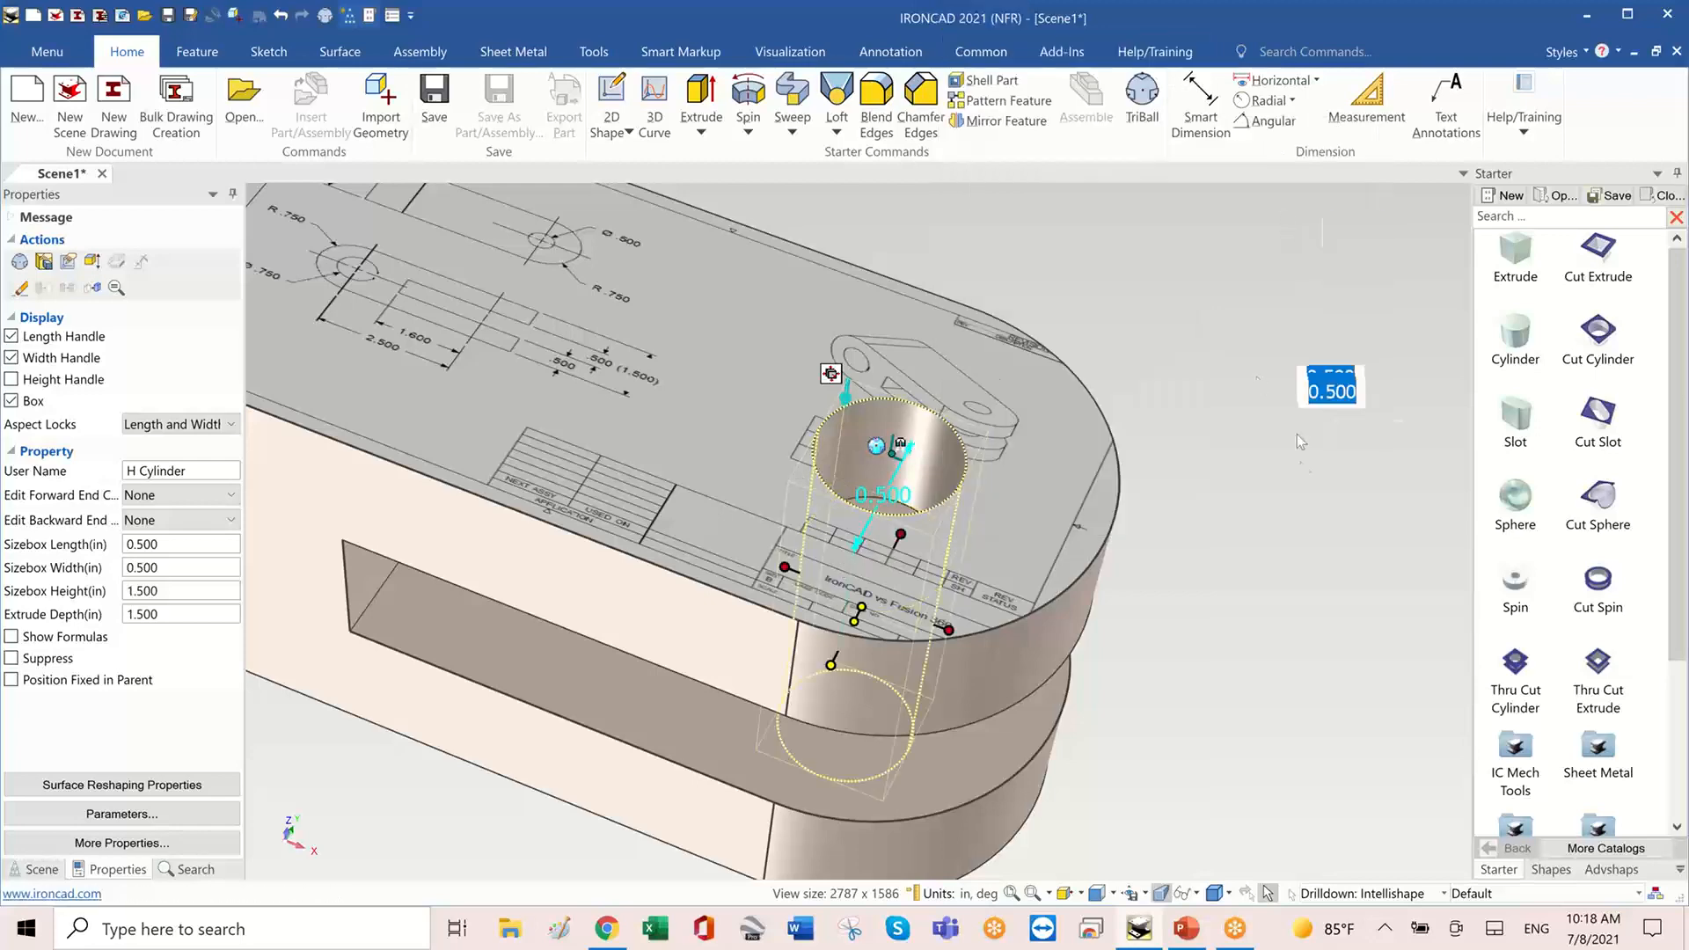
click(1304, 456)
middle_drag(1286, 451, 1305, 447)
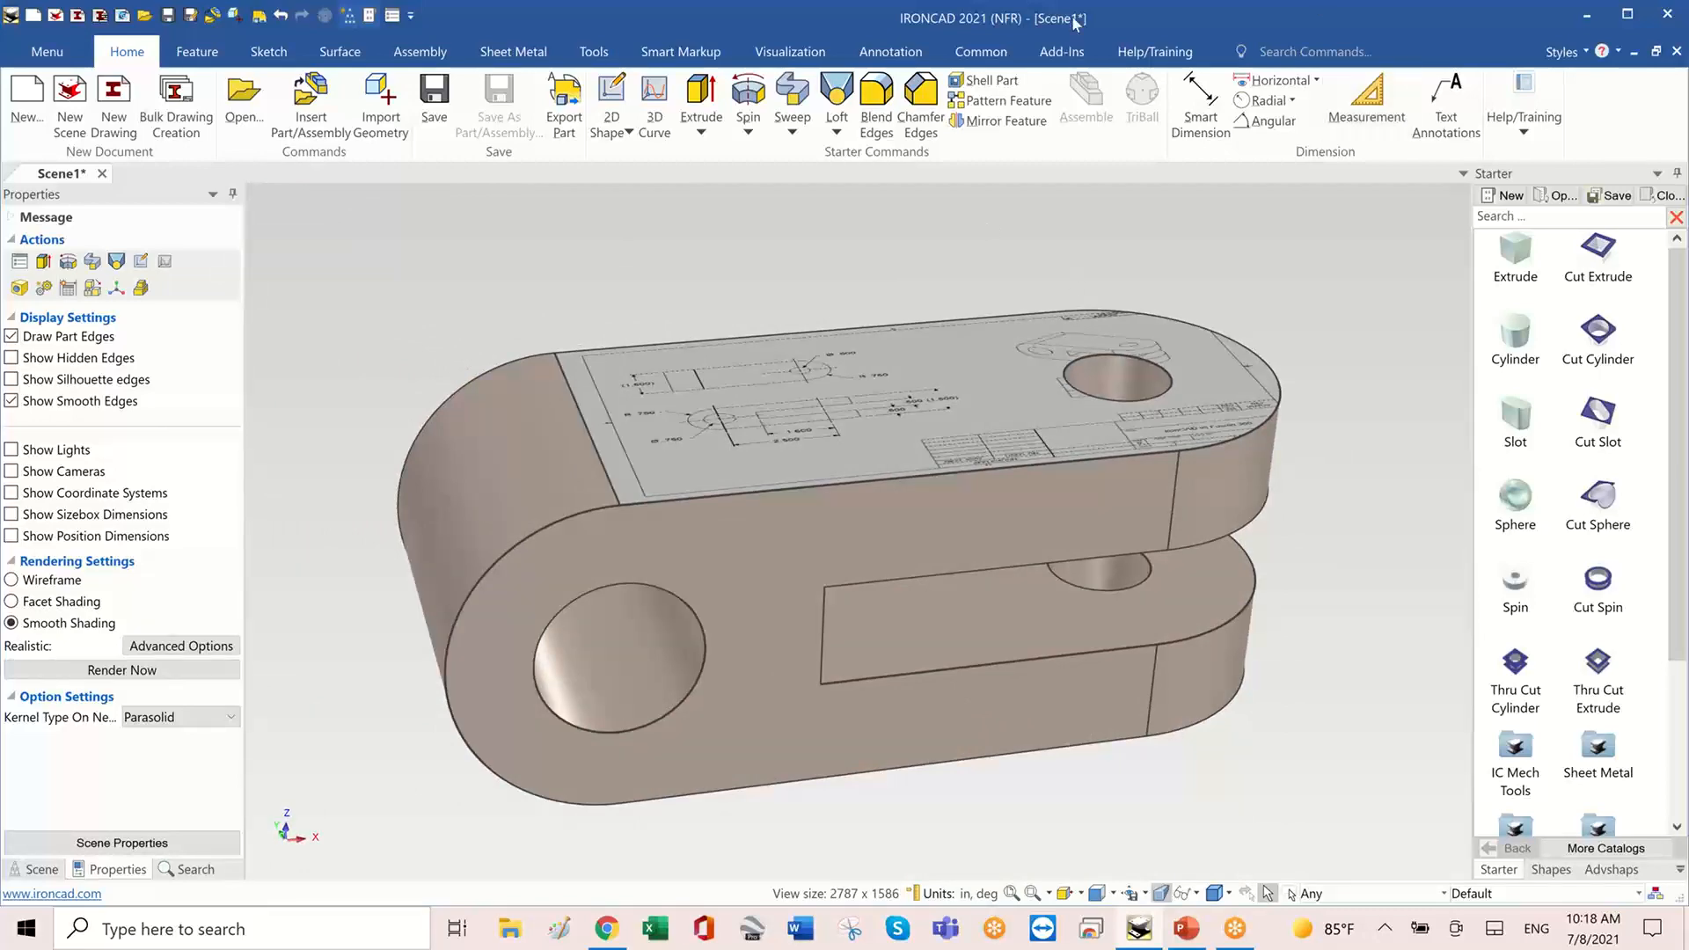
- Compare the finished part with the lesson drawing in the Chrome window, then minimize that window to return to IRONCAD
mouse_move(1060, 0)
mouse_down()
mouse_move(1059, 213)
mouse_move(836, 149)
mouse_move(813, 178)
mouse_up()
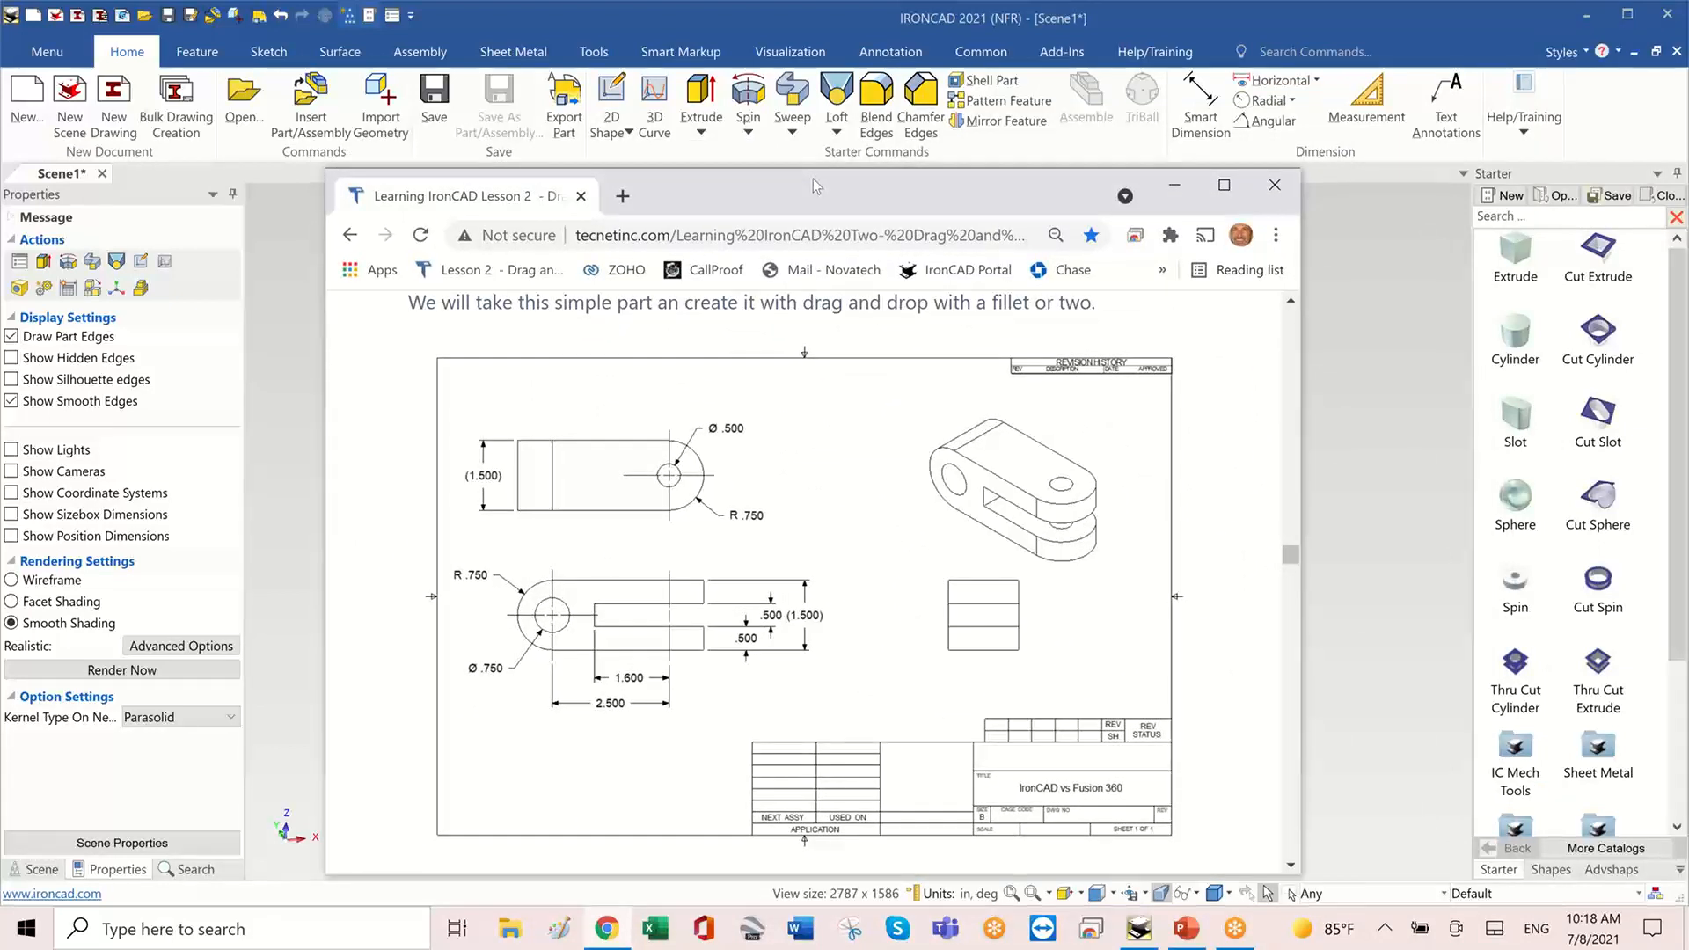
drag(817, 185, 822, 183)
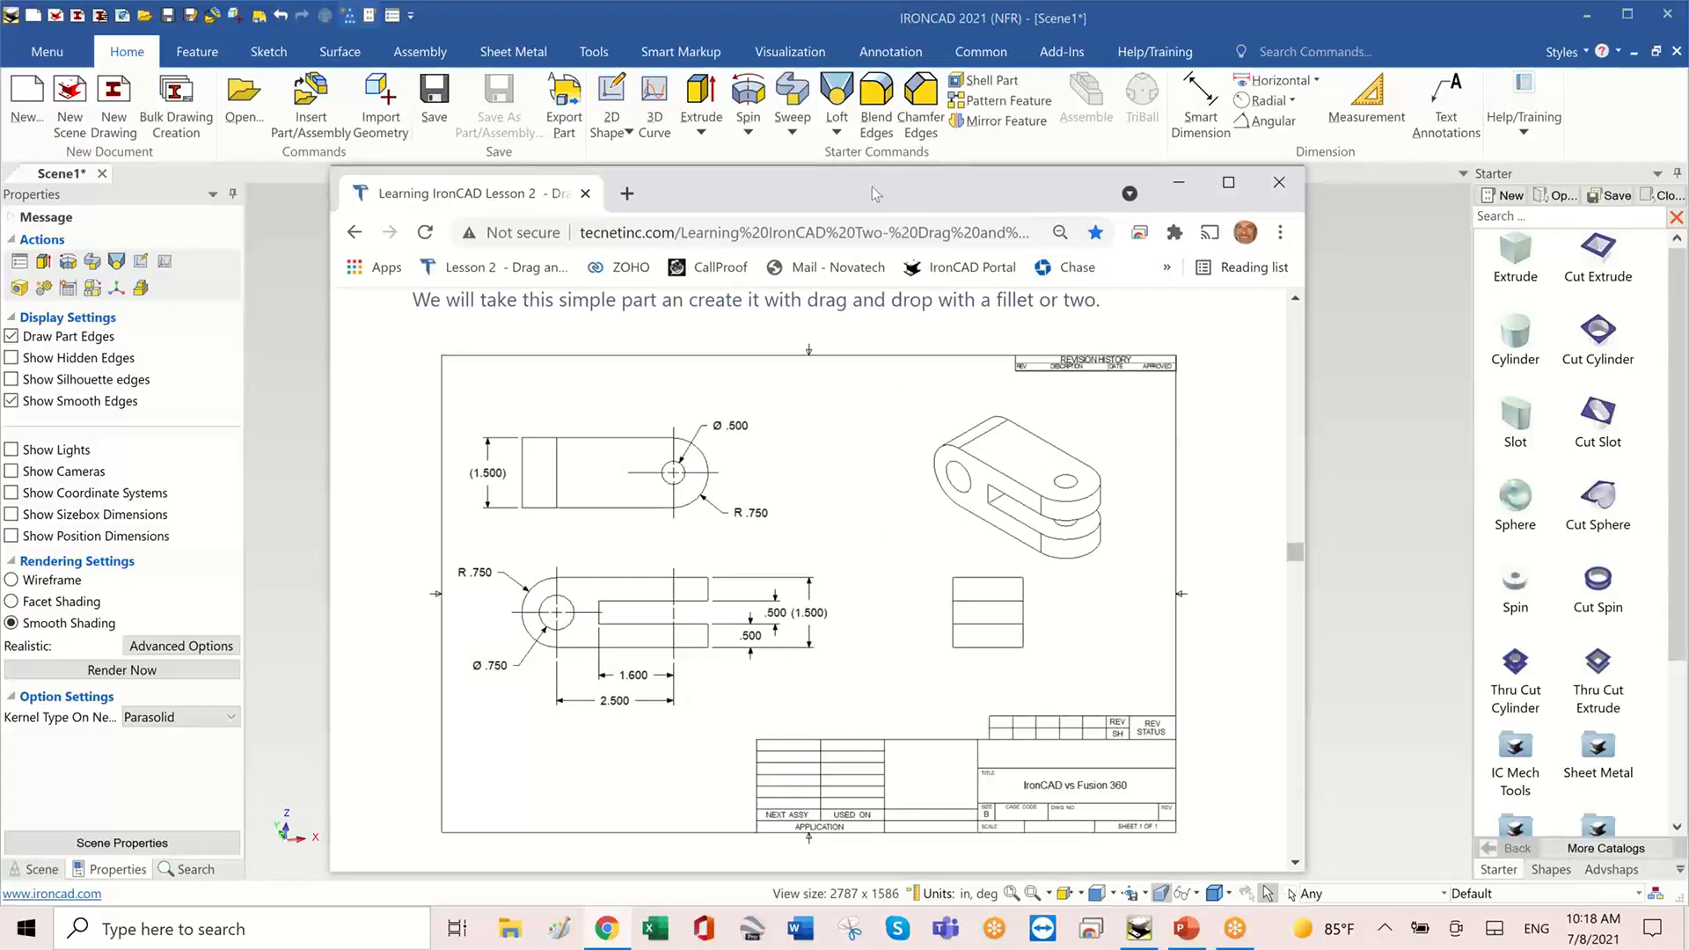
drag(873, 187, 739, 49)
click(1178, 44)
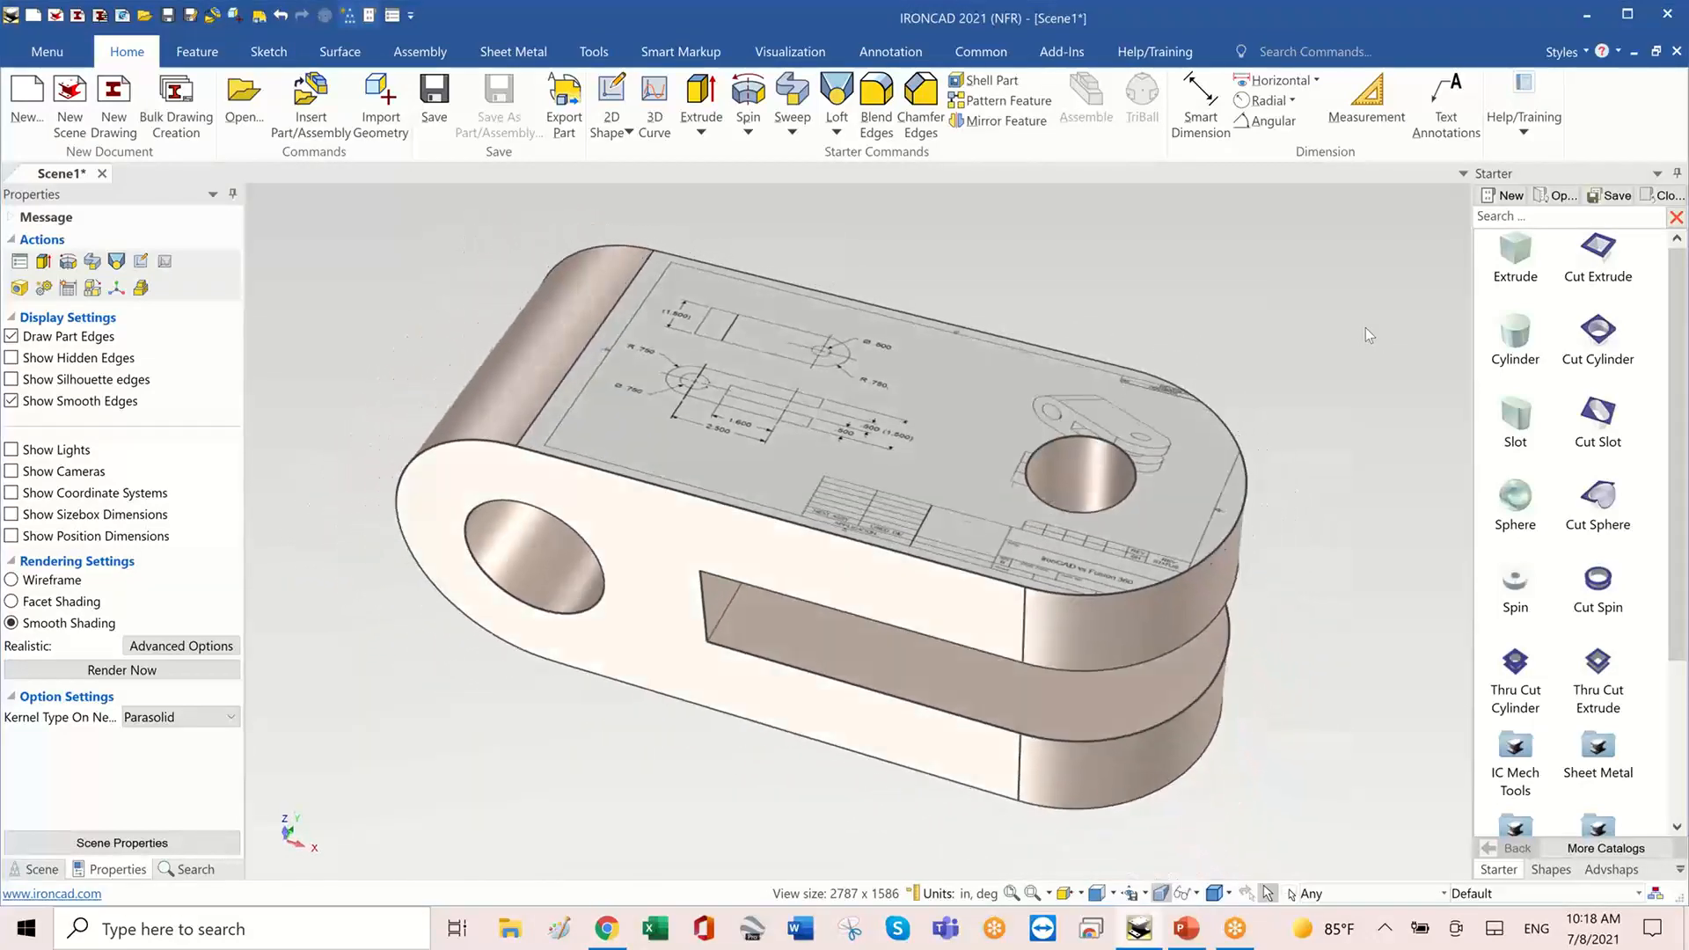
- Apply the AISI Carbon Steel 1020 Cold drawn material from the Materials catalog to the part, replacing its individual surface styles
click(1635, 848)
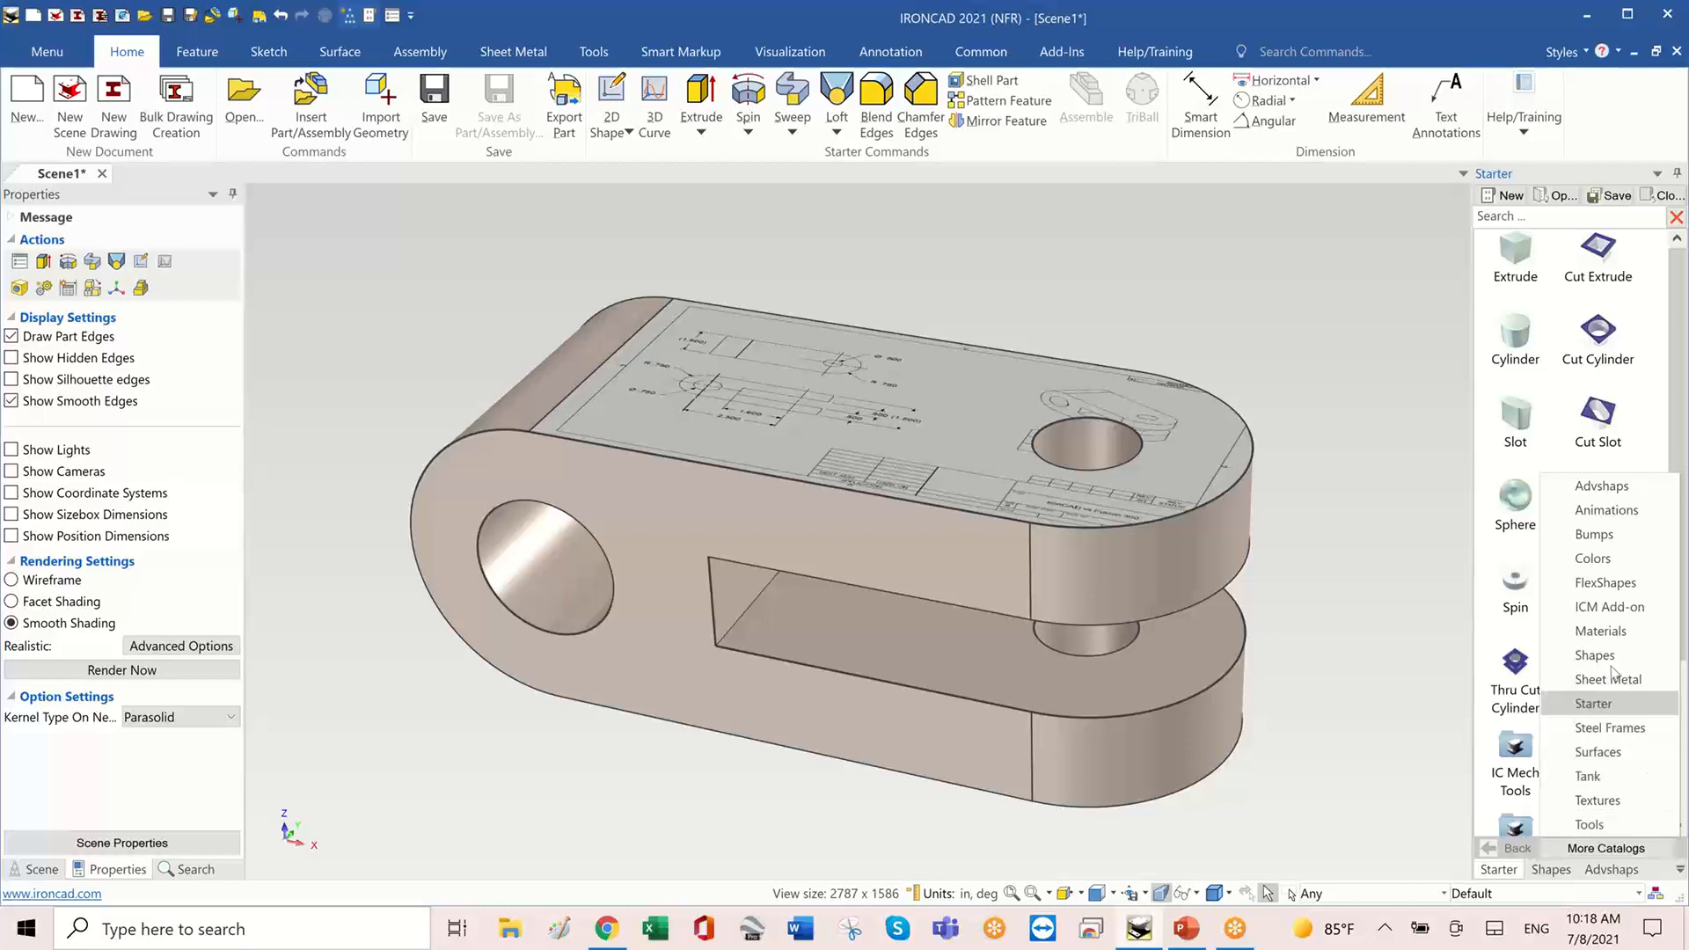
click(1603, 631)
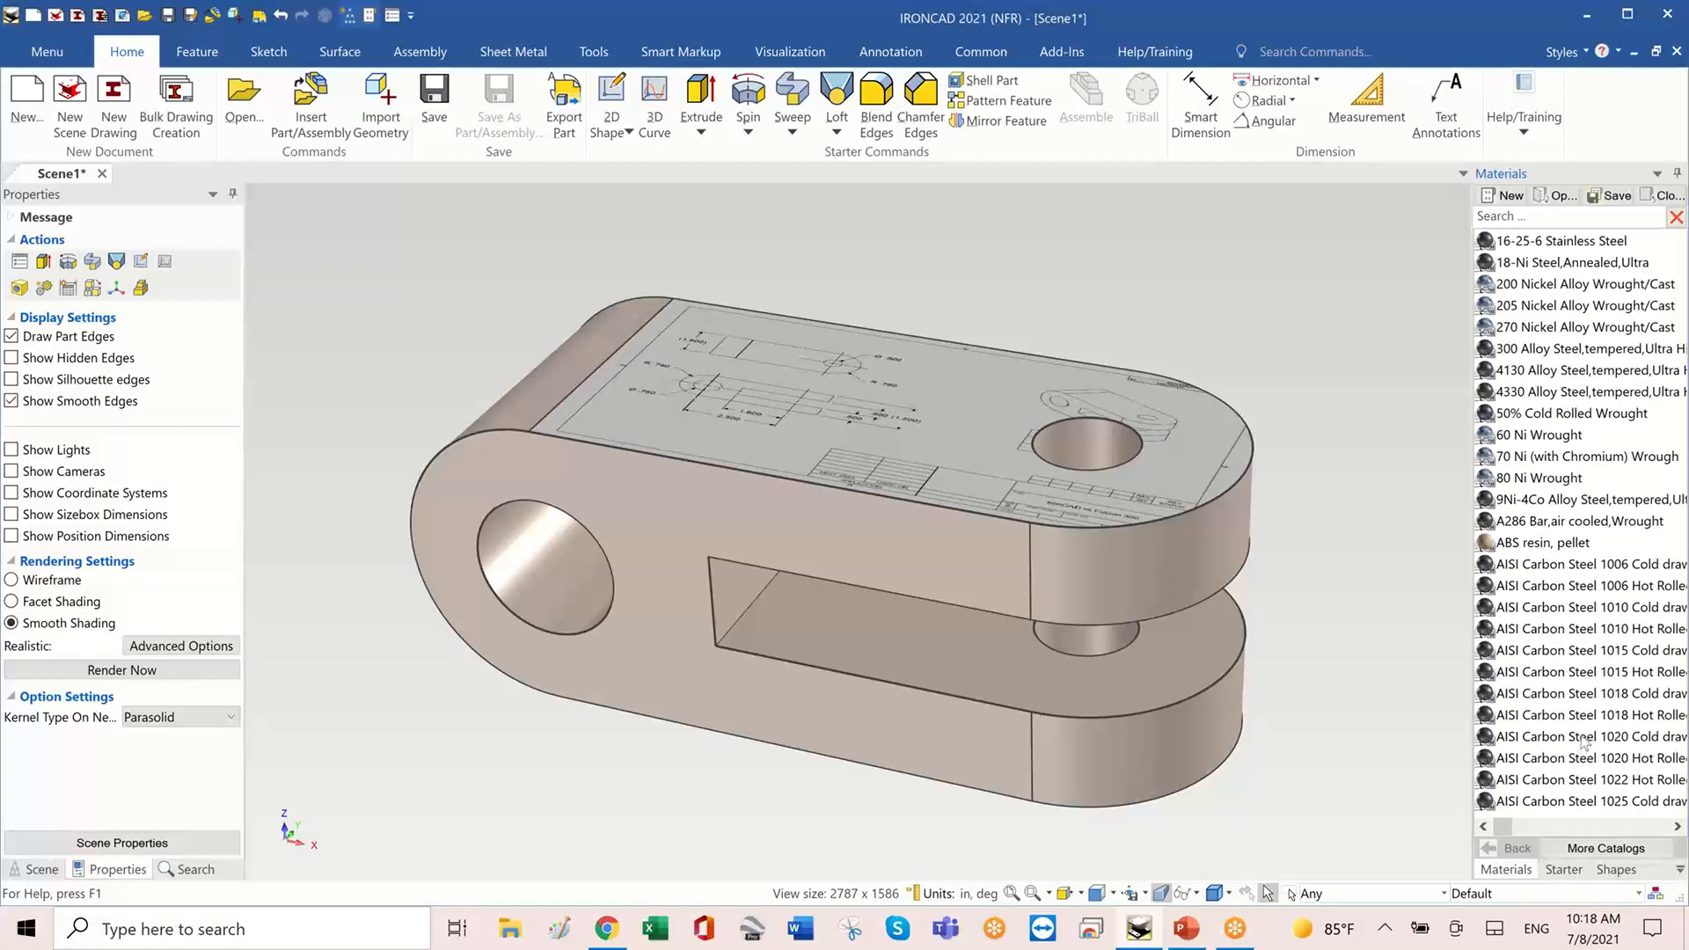
drag(1584, 739, 1157, 555)
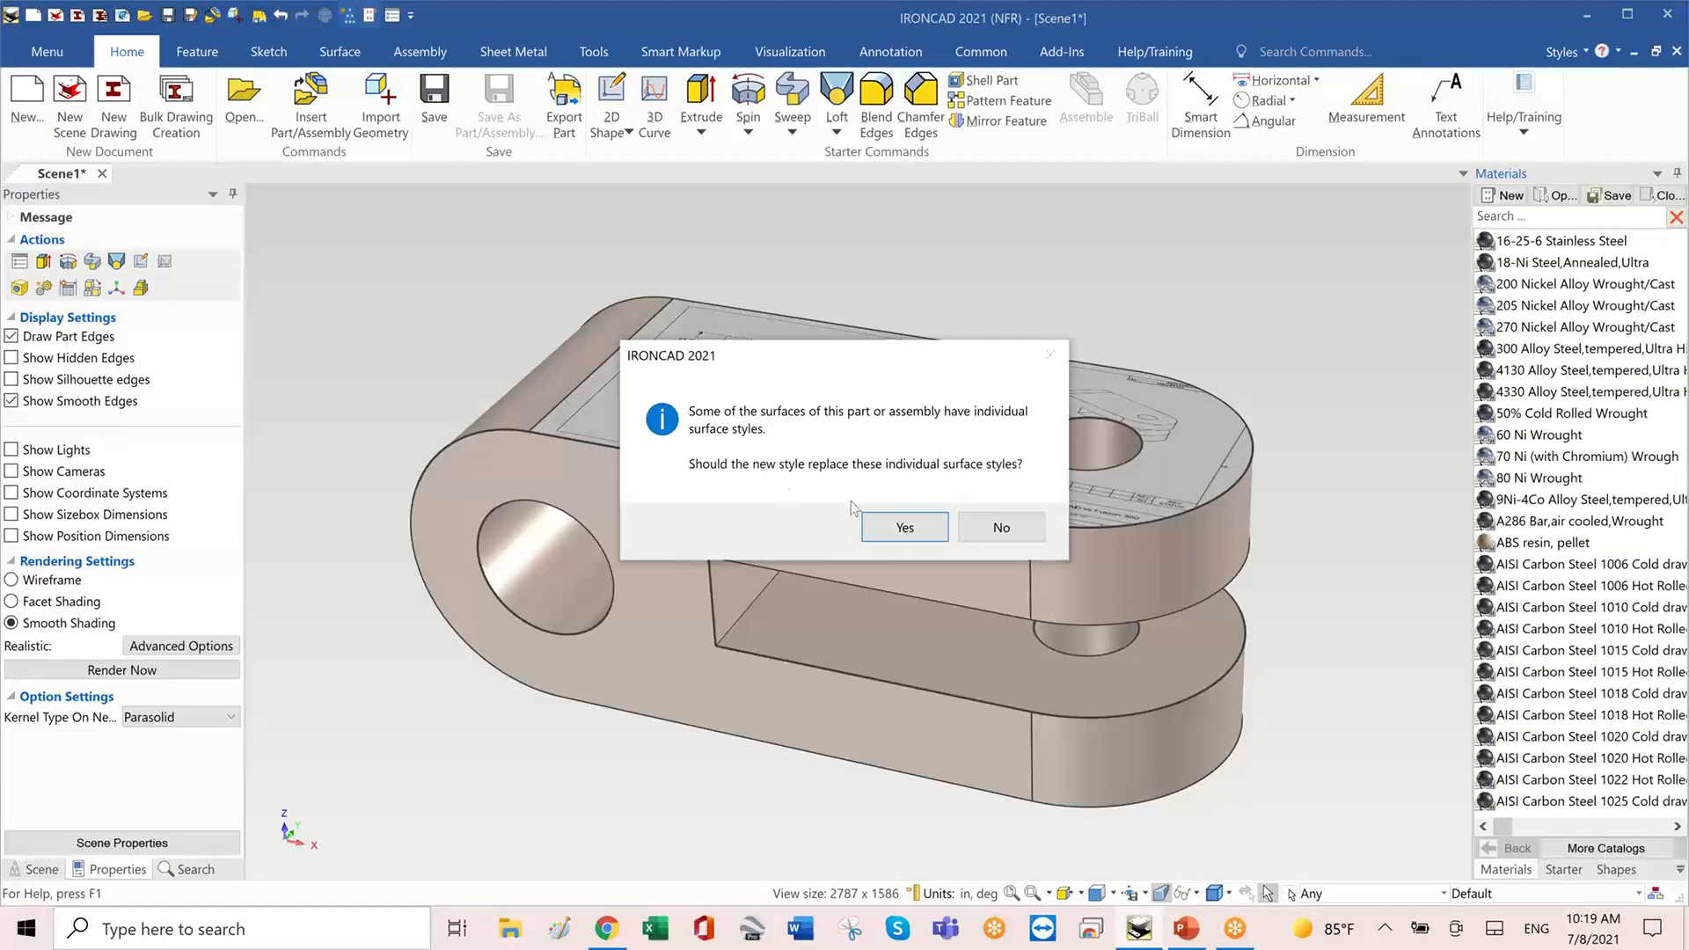
click(898, 532)
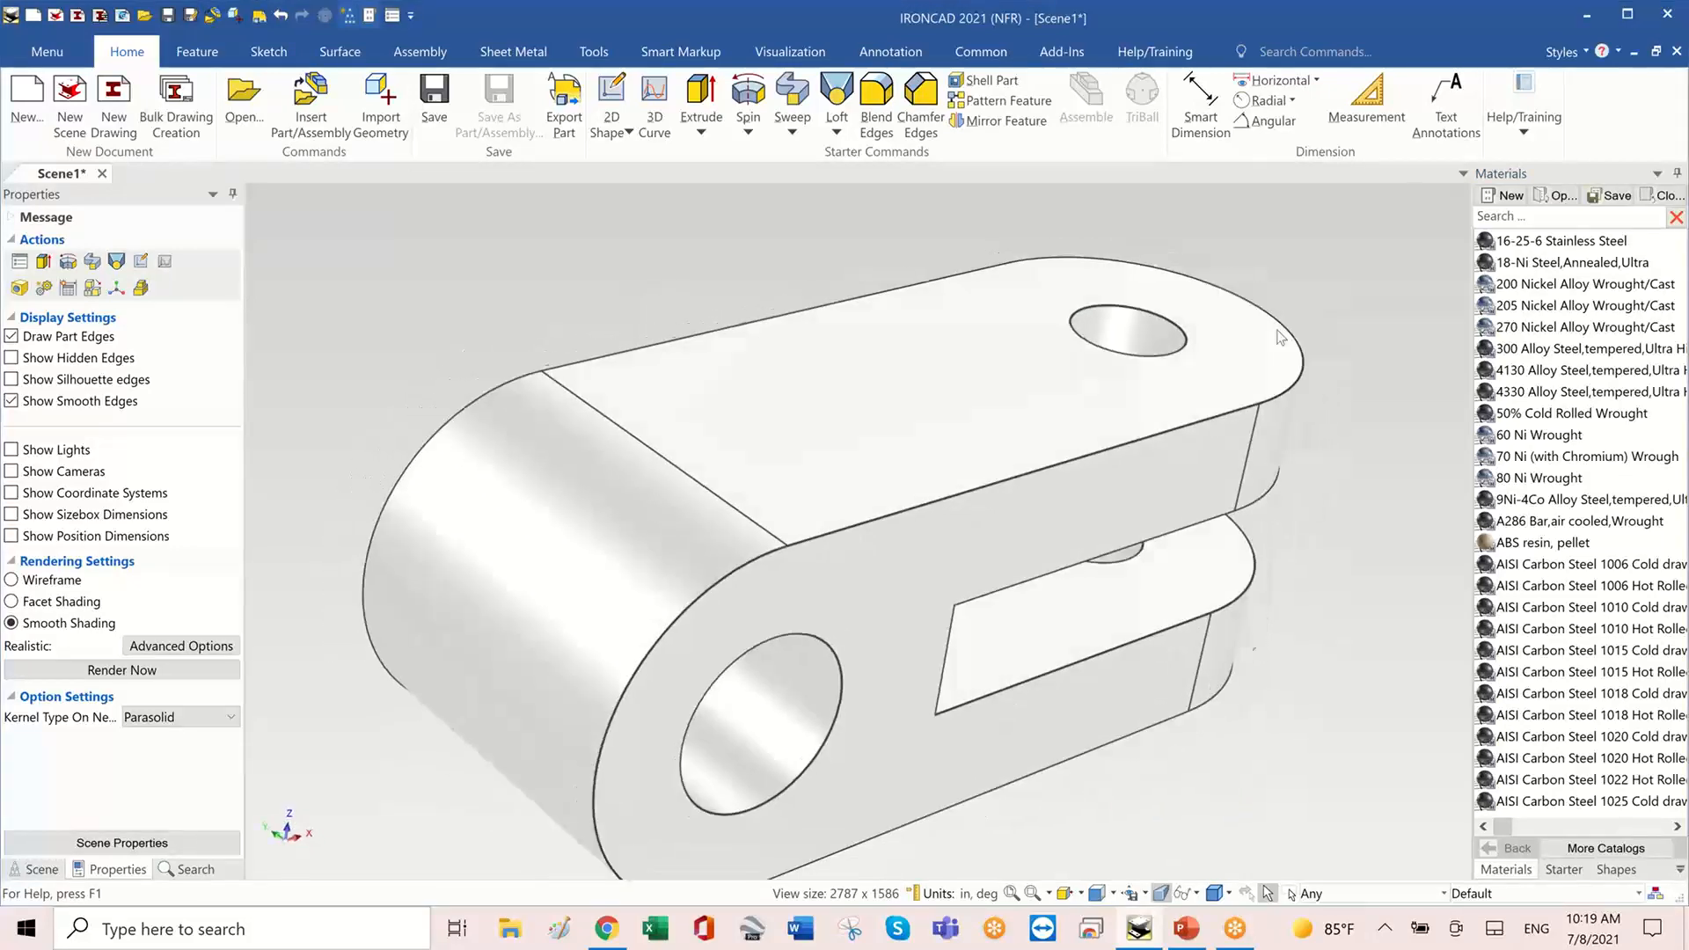
- Rename the whole part as Drag and Drop 1 in its part properties
click(42, 869)
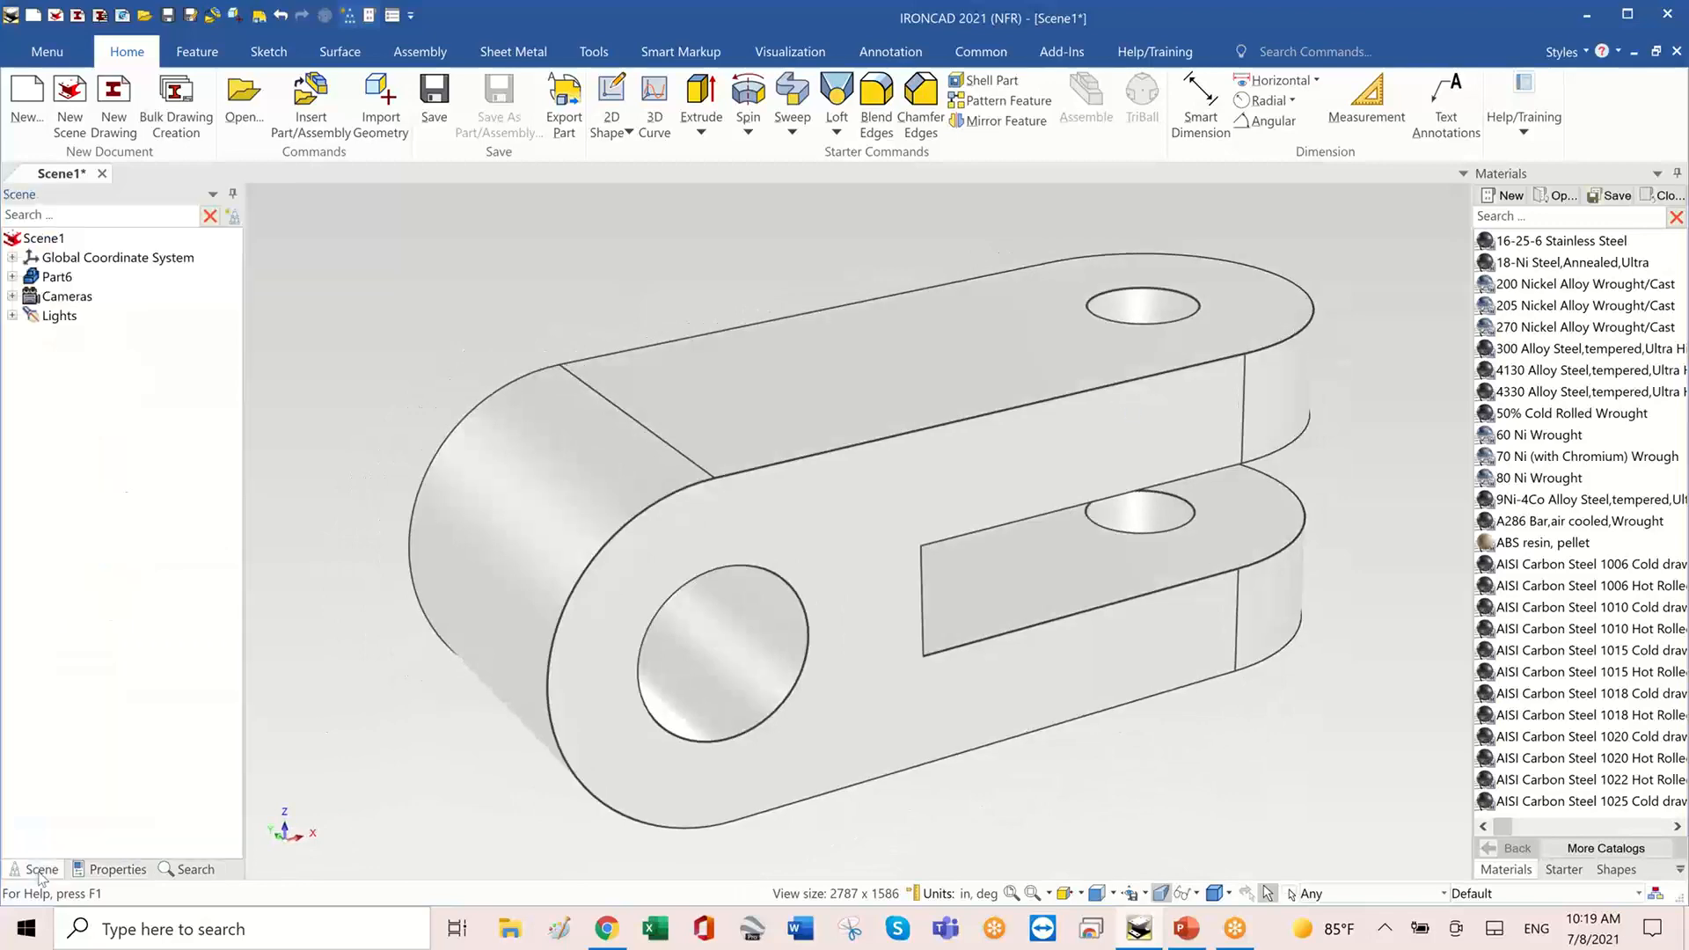
click(703, 459)
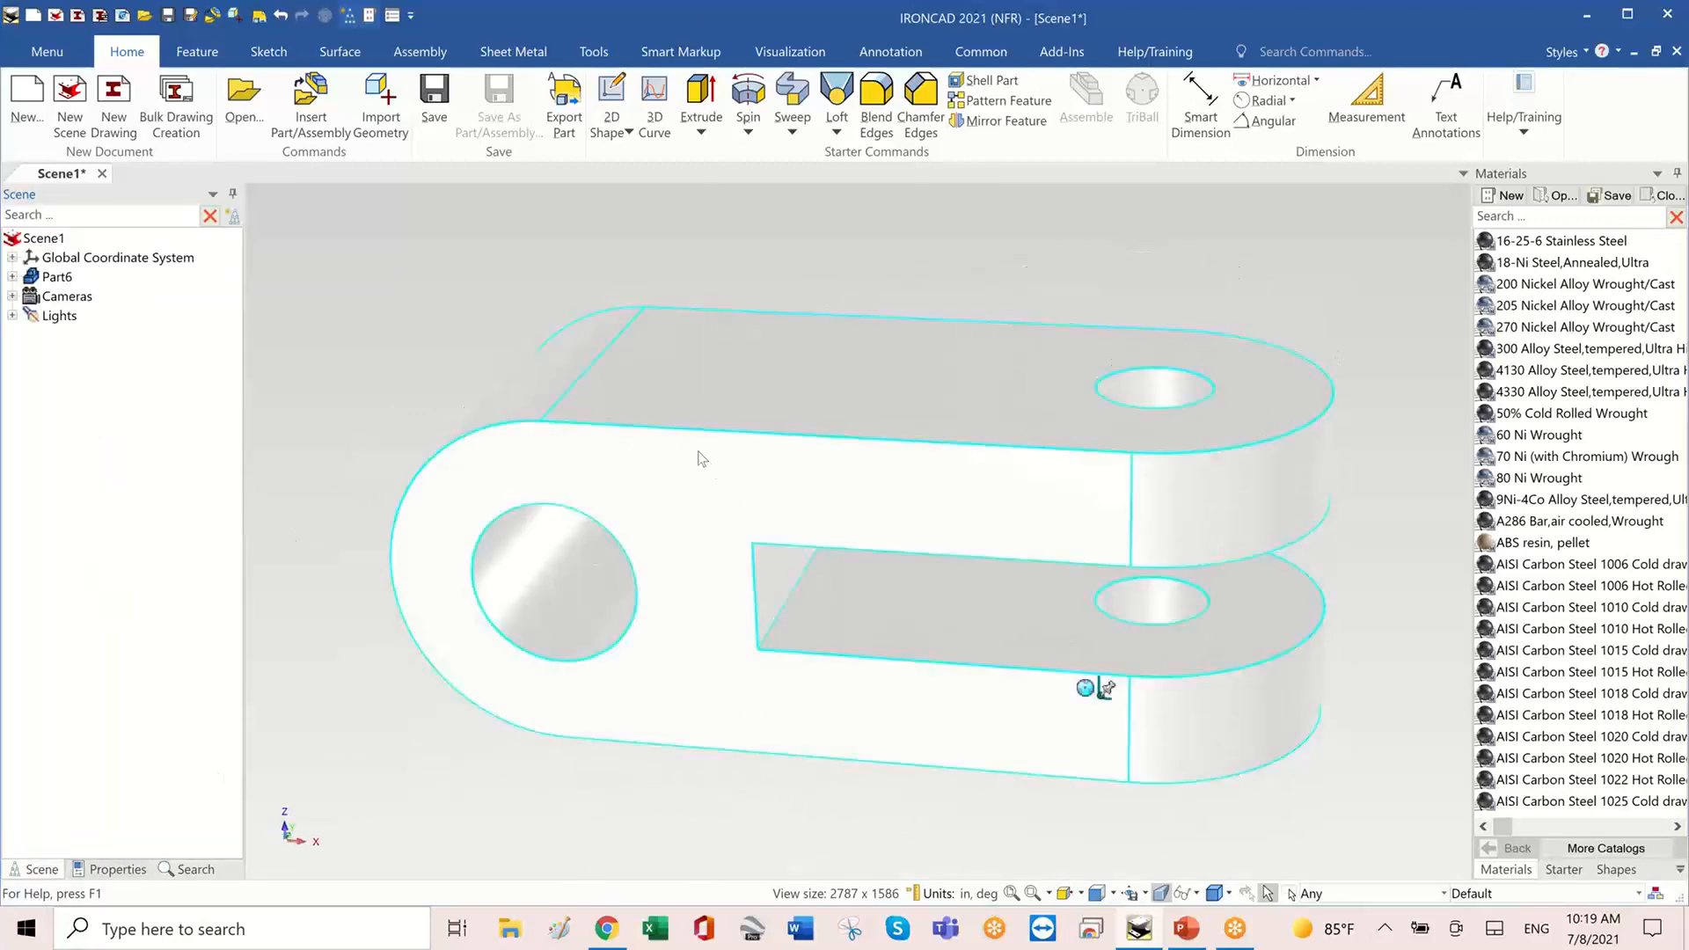
right_click(704, 459)
click(781, 838)
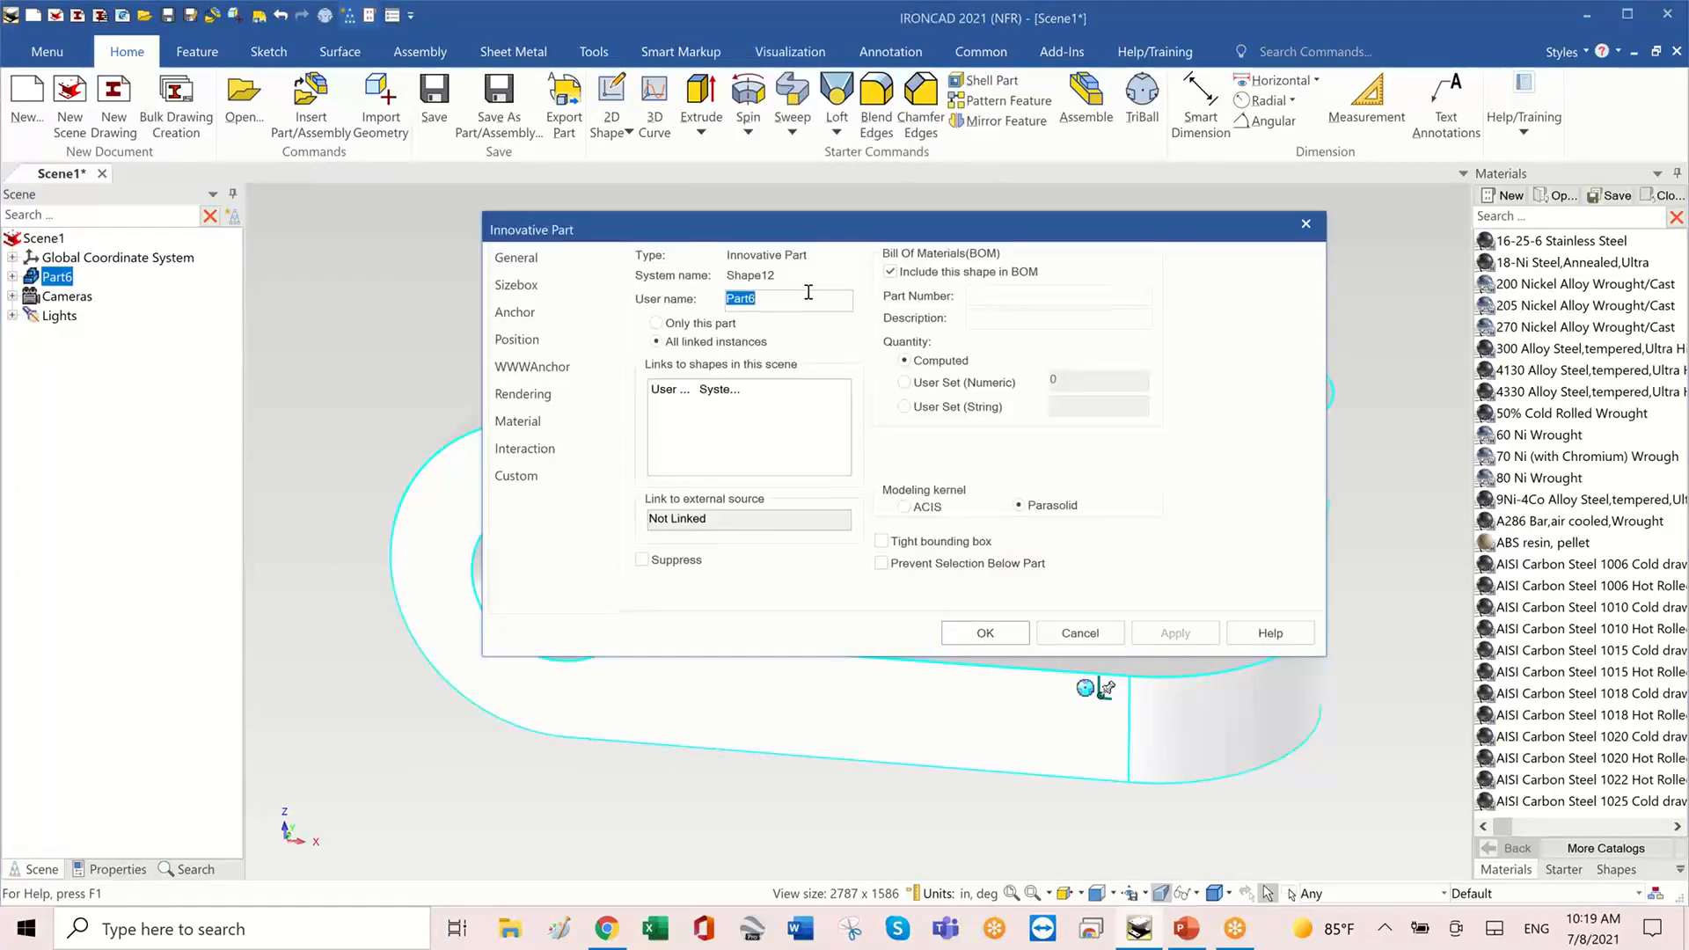
text(Drag and Drop 1)
- Review the part's assigned material and mass properties, and accept the part properties
click(567, 426)
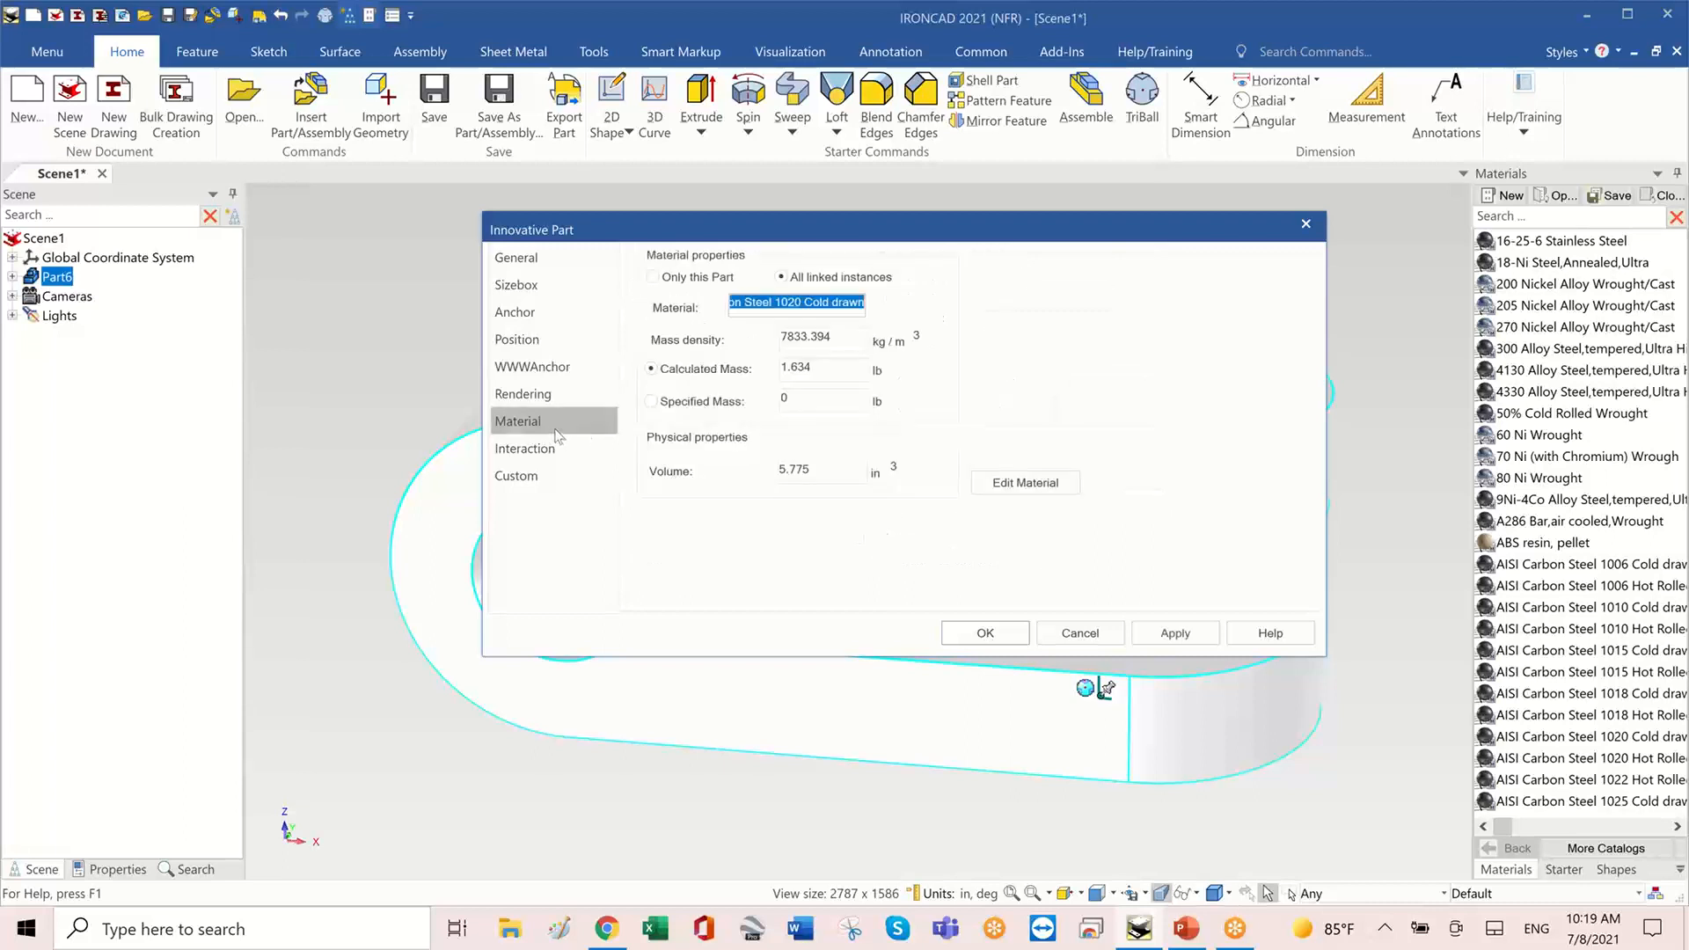
click(747, 302)
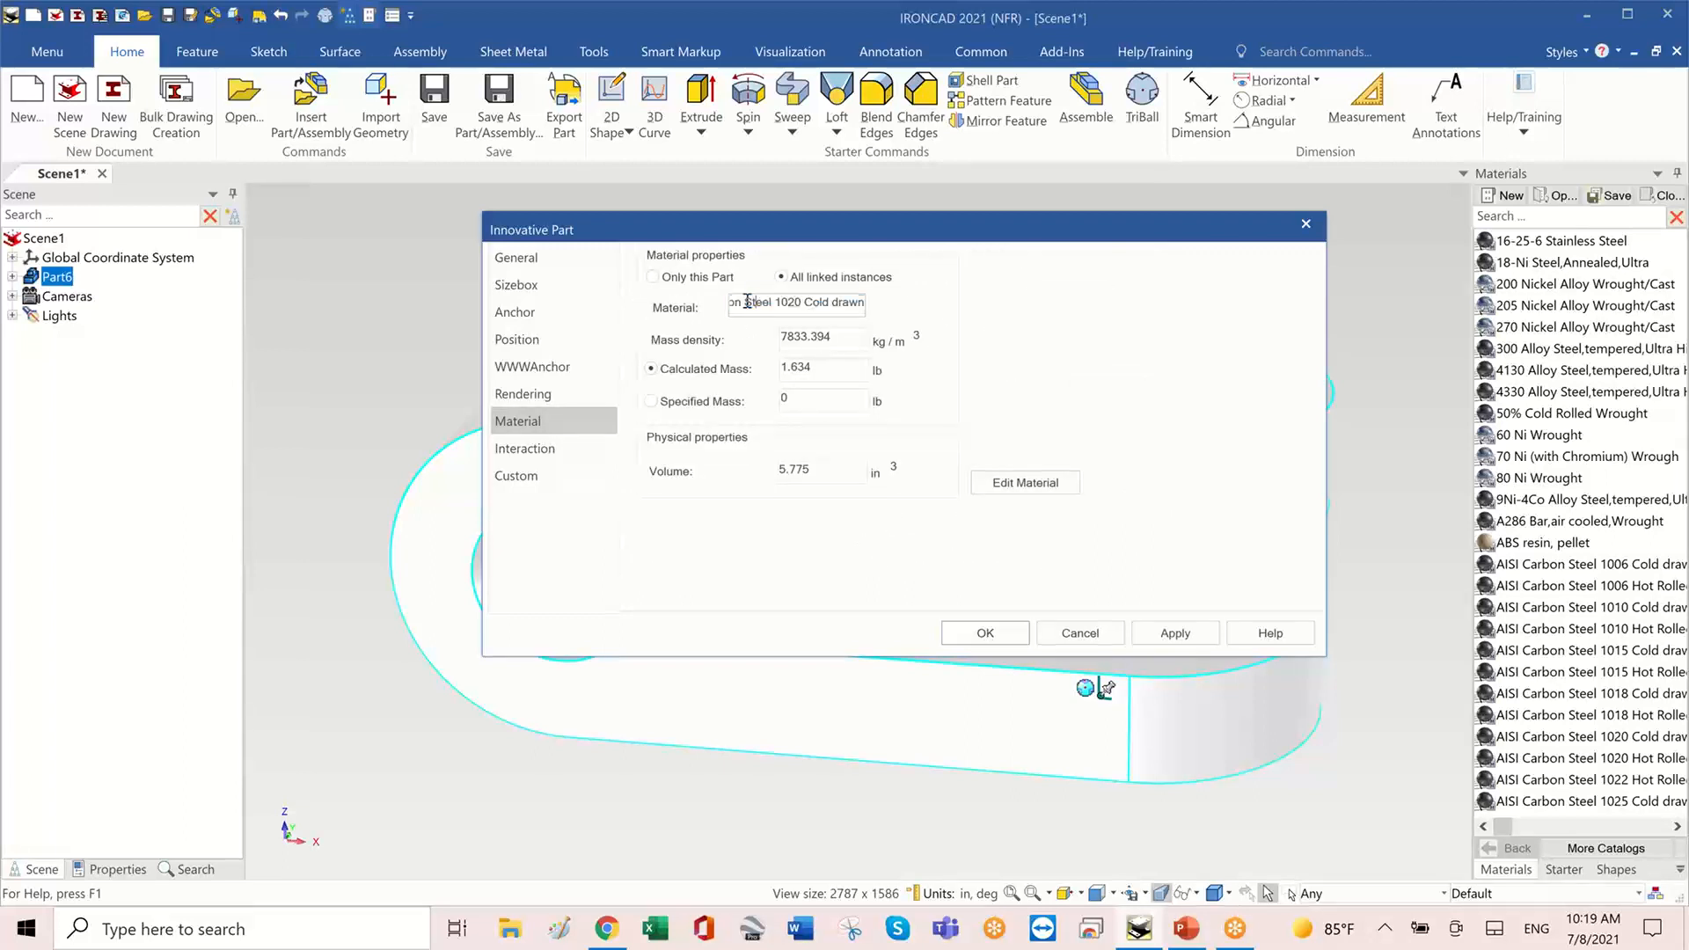
drag(747, 302, 700, 308)
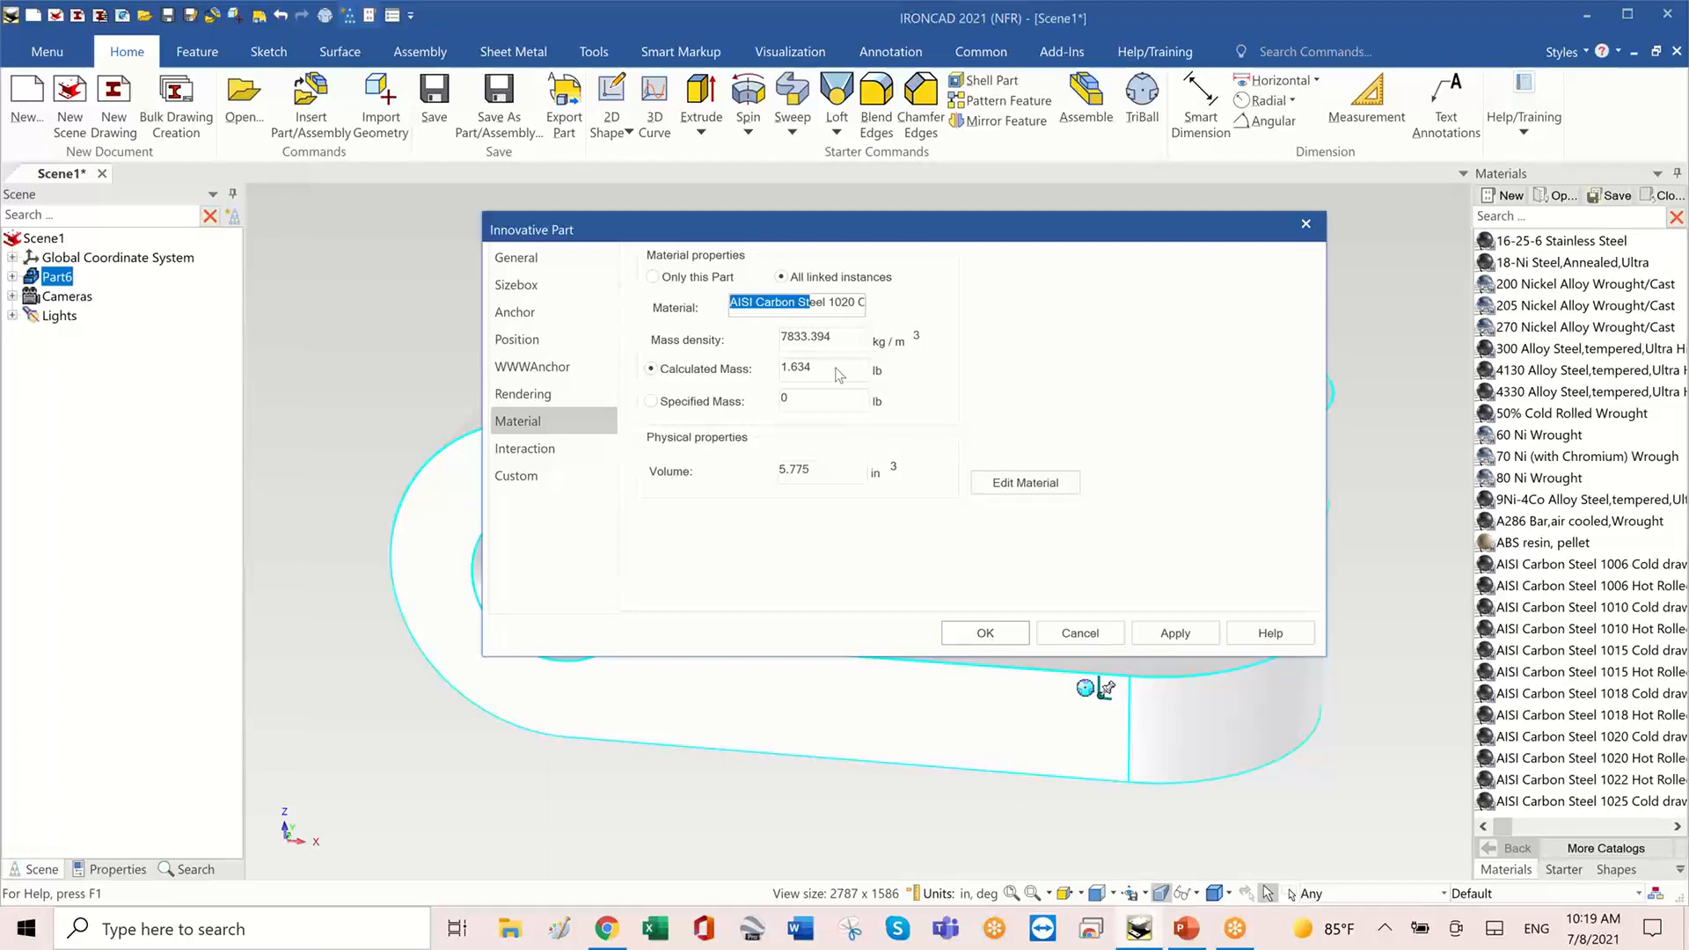
click(986, 633)
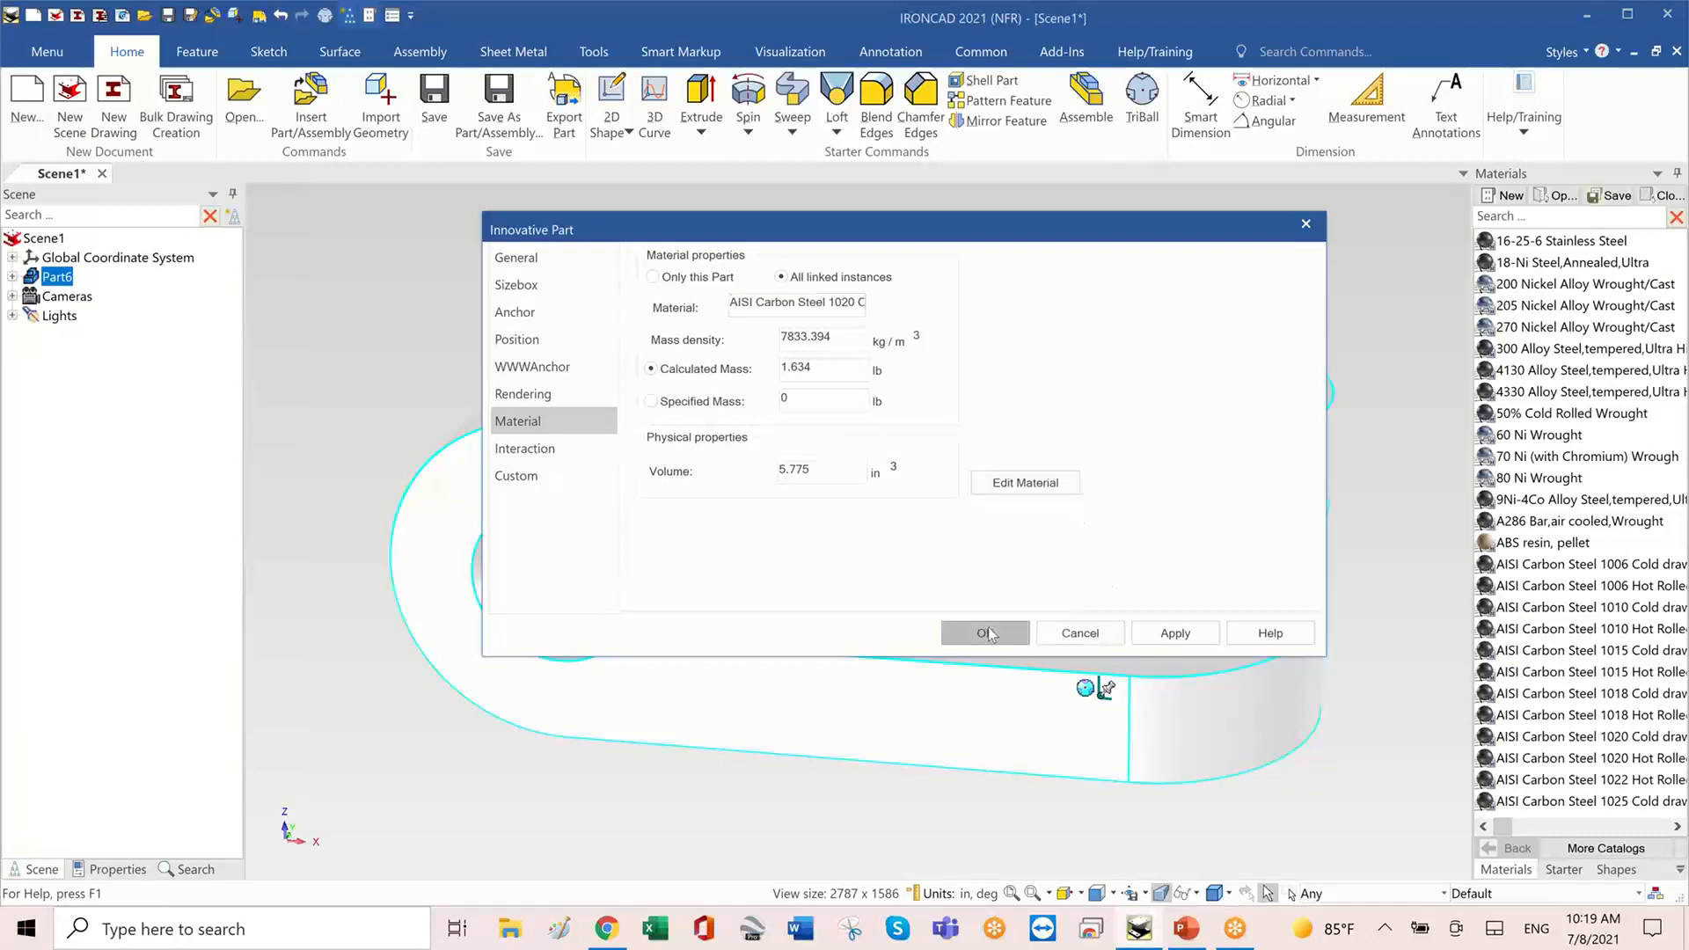
- Deselect the part and save the scene as Drag and Drop 1
click(1304, 257)
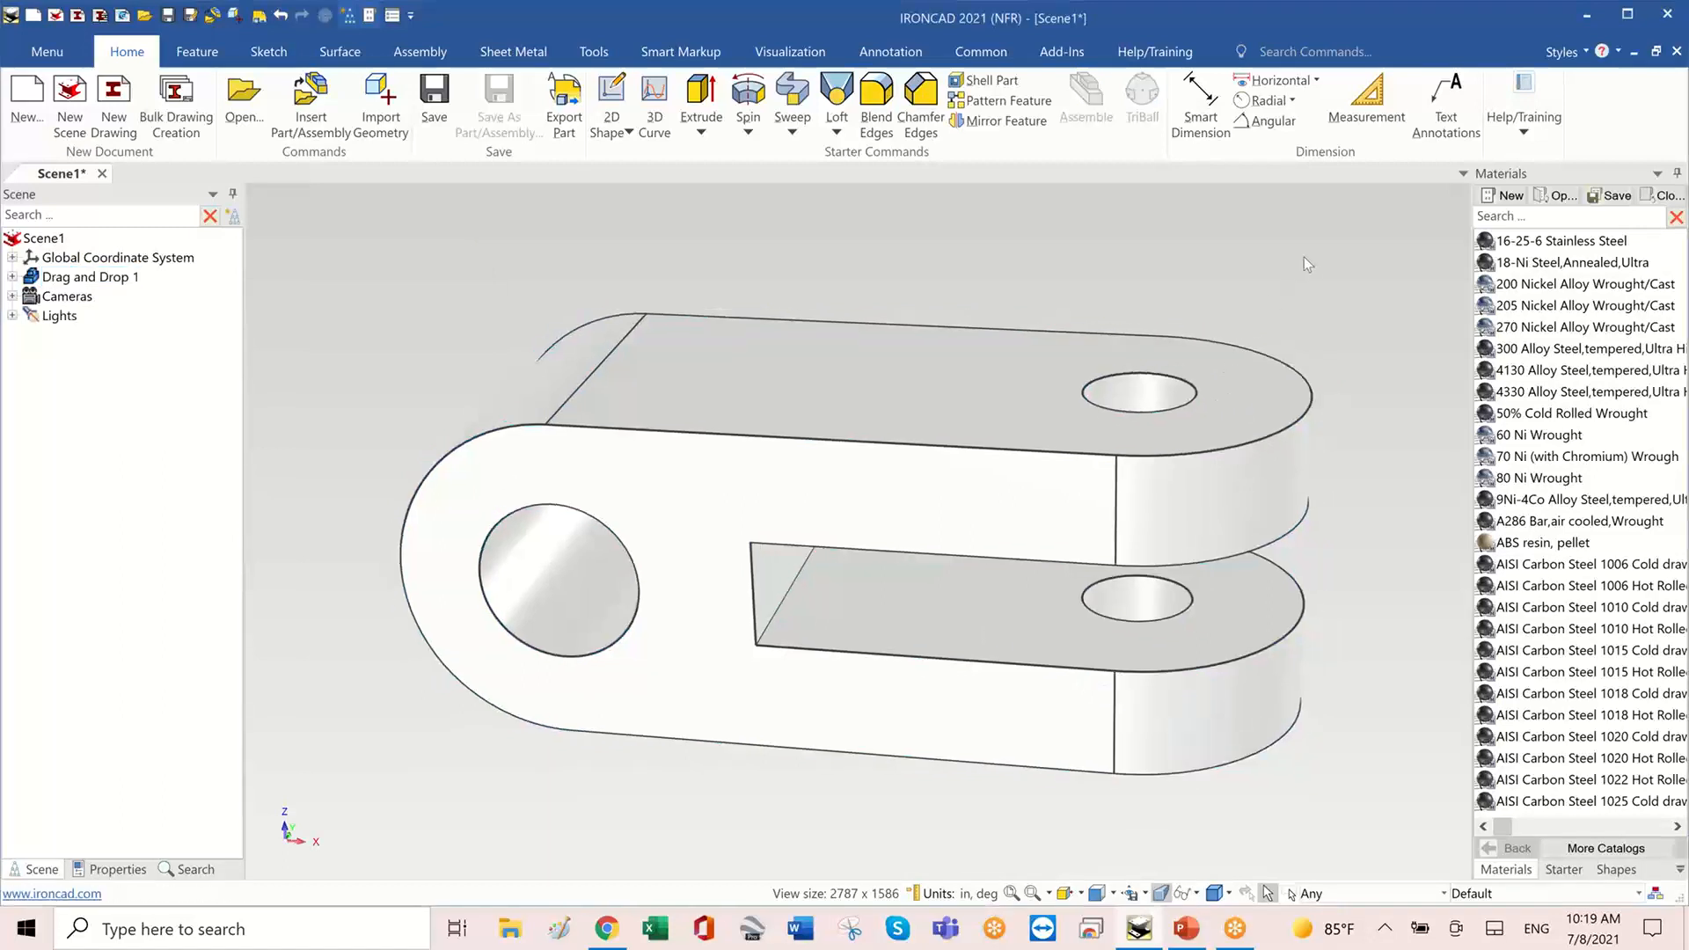
click(168, 16)
click(1295, 643)
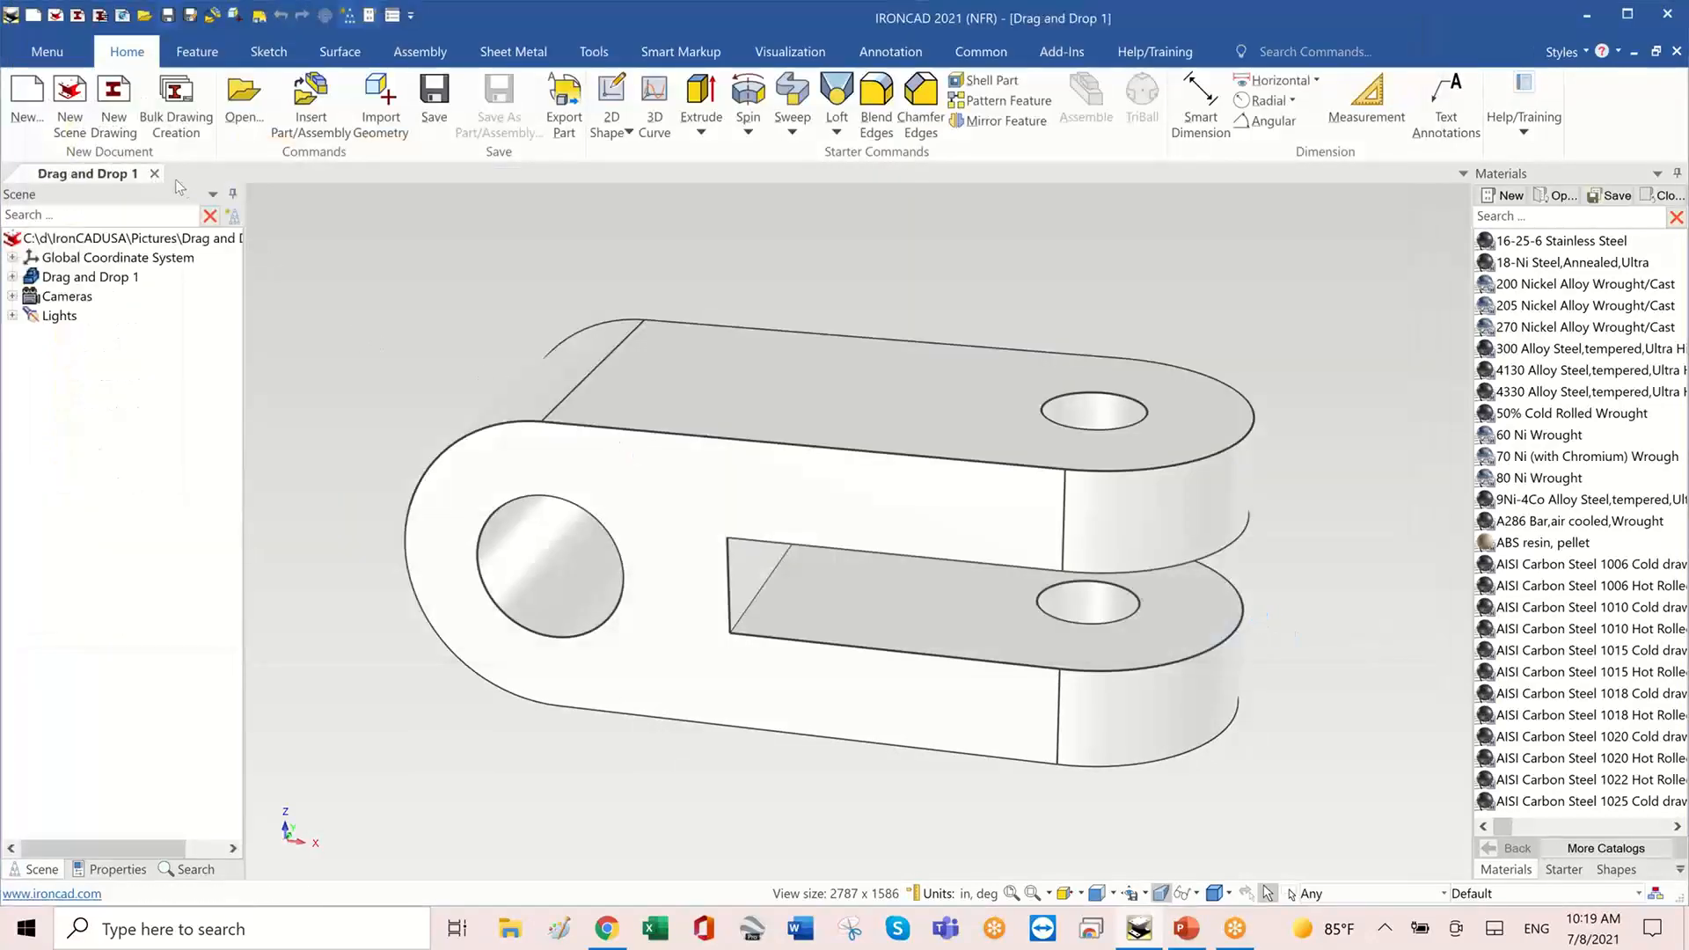
- Create a new drawing of the part with Front, Right, T.F.R and Top views at standard 1:1 scale
click(114, 101)
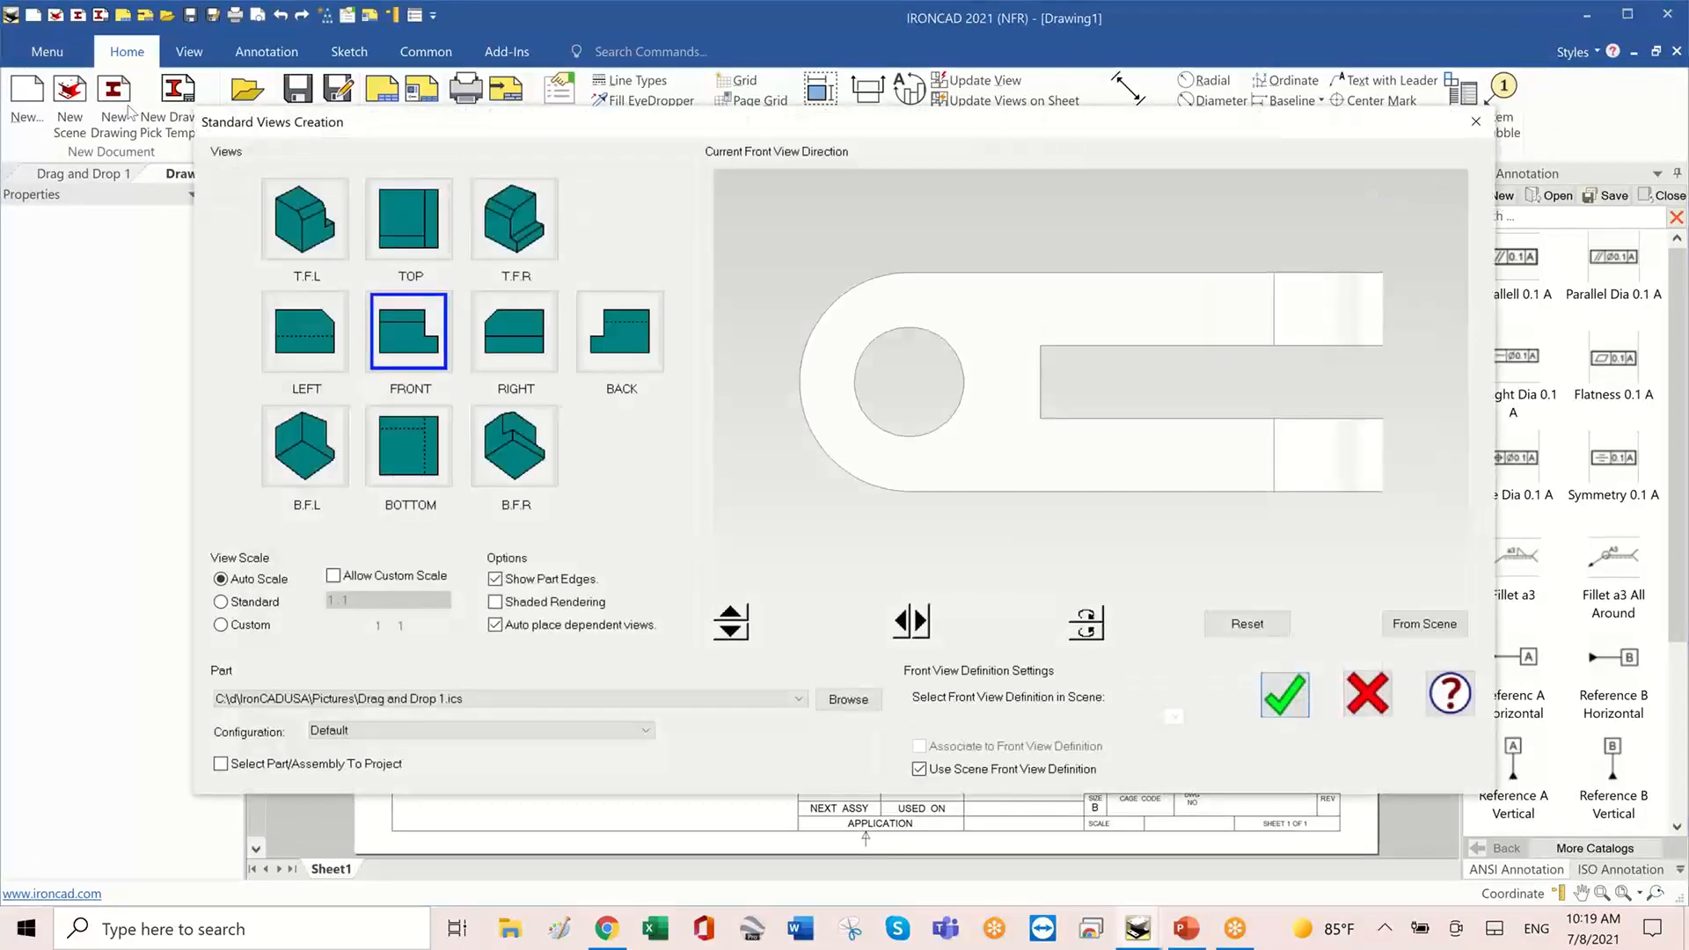
click(499, 339)
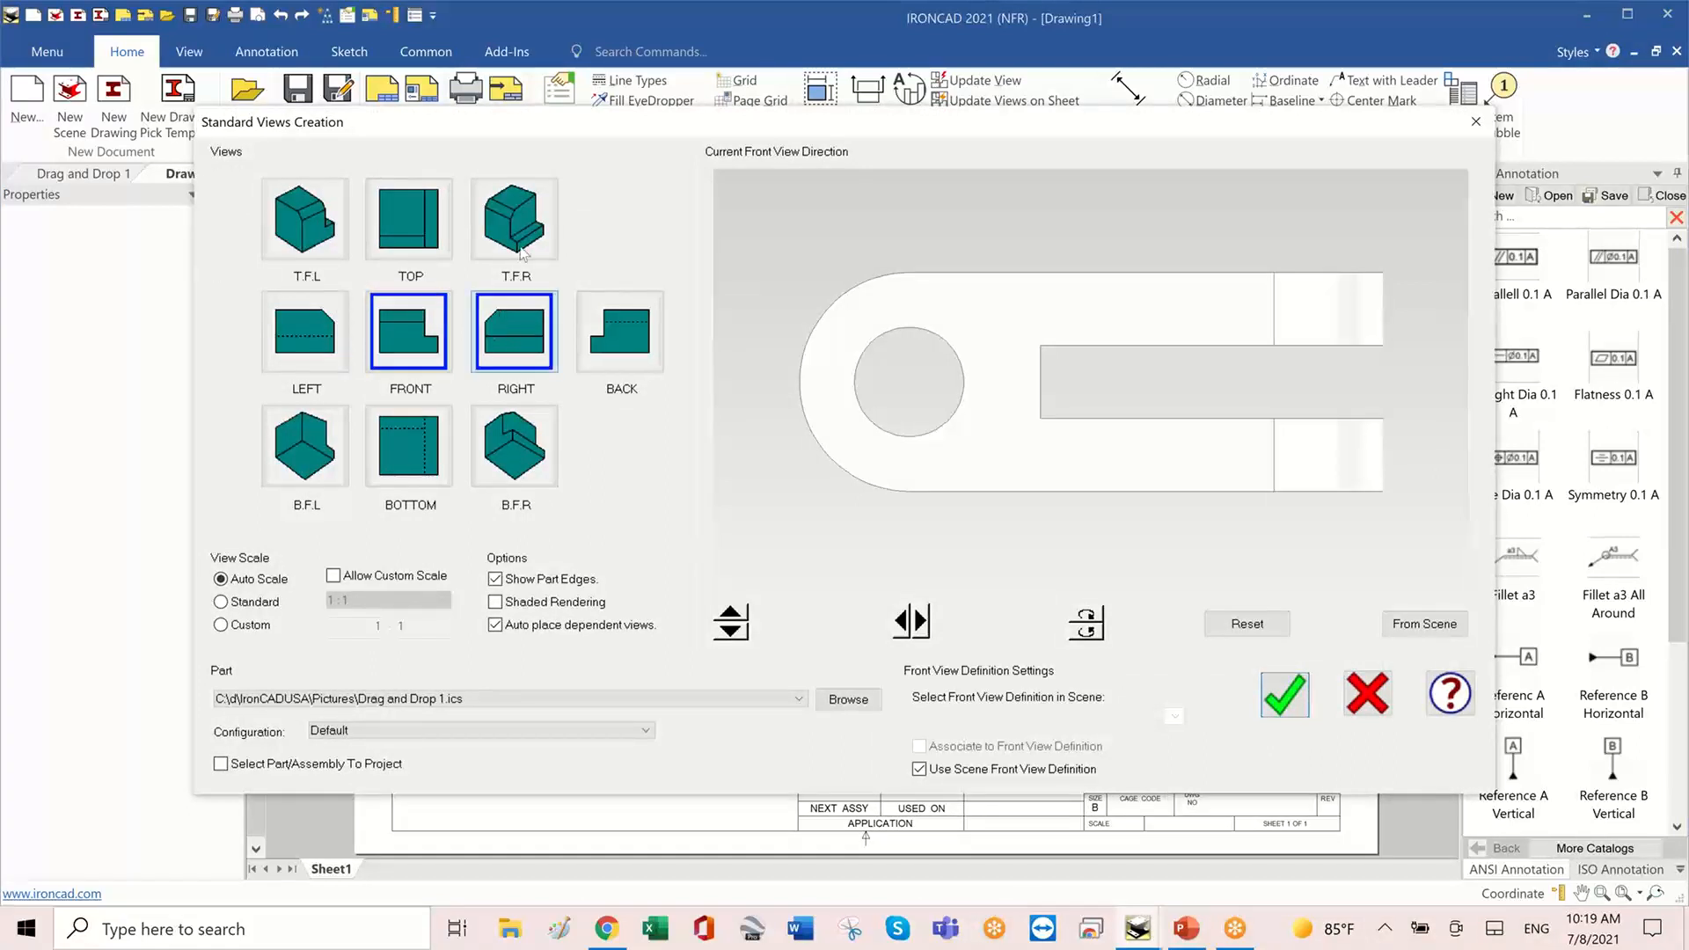
click(519, 244)
click(400, 241)
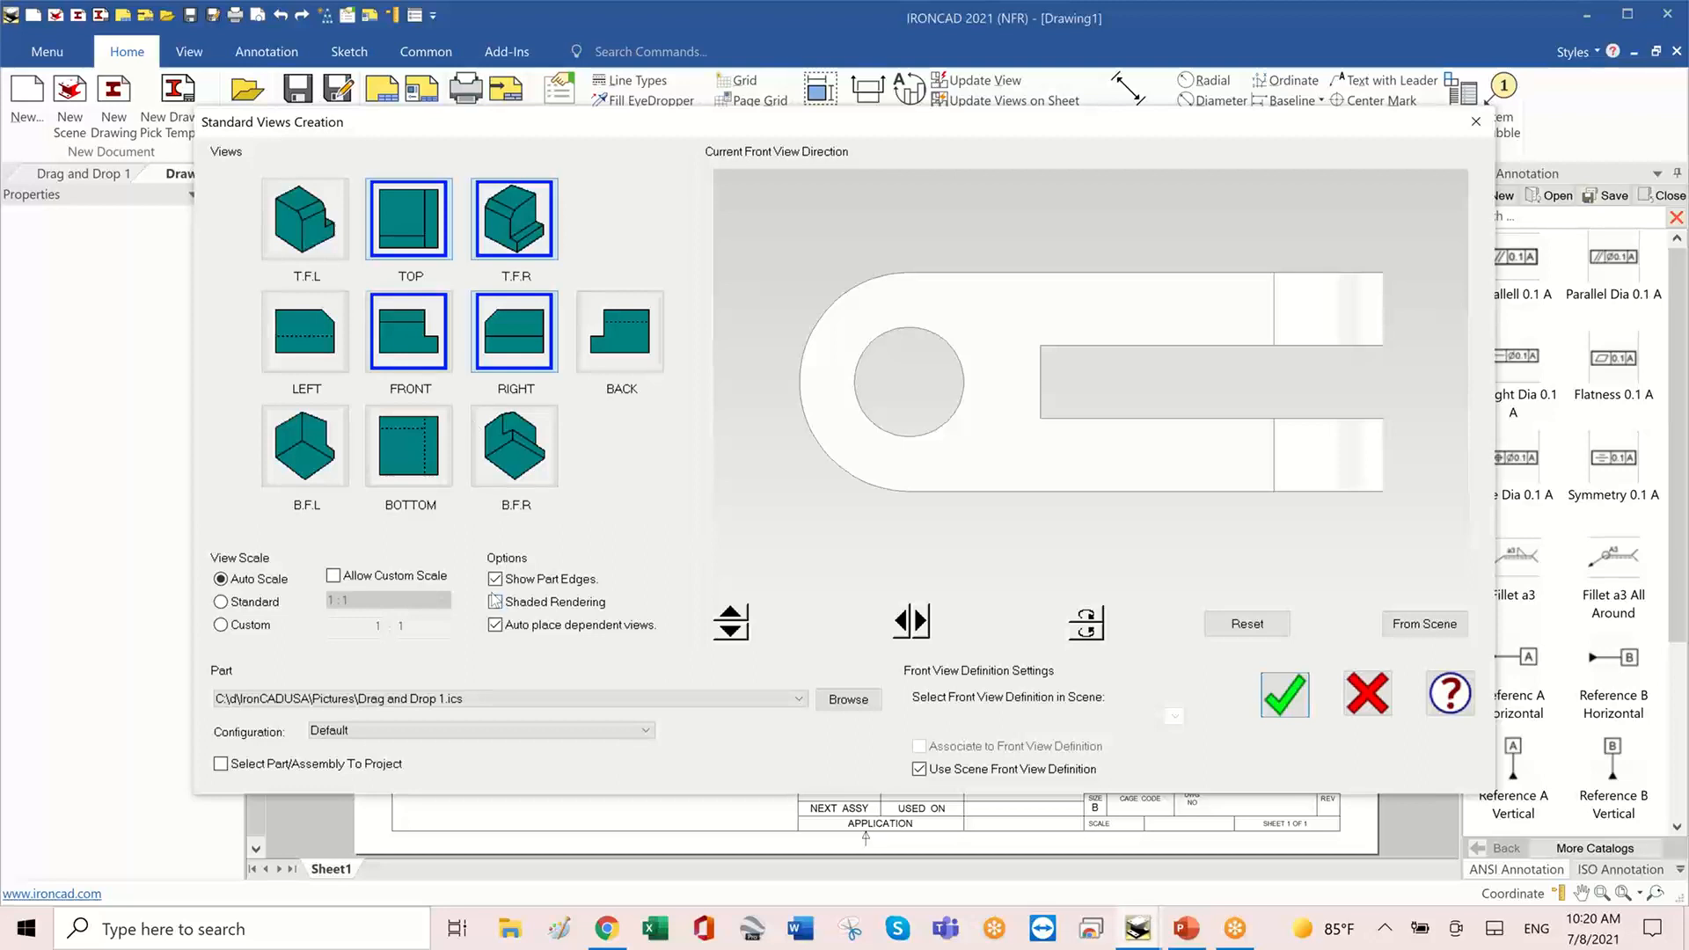
click(221, 602)
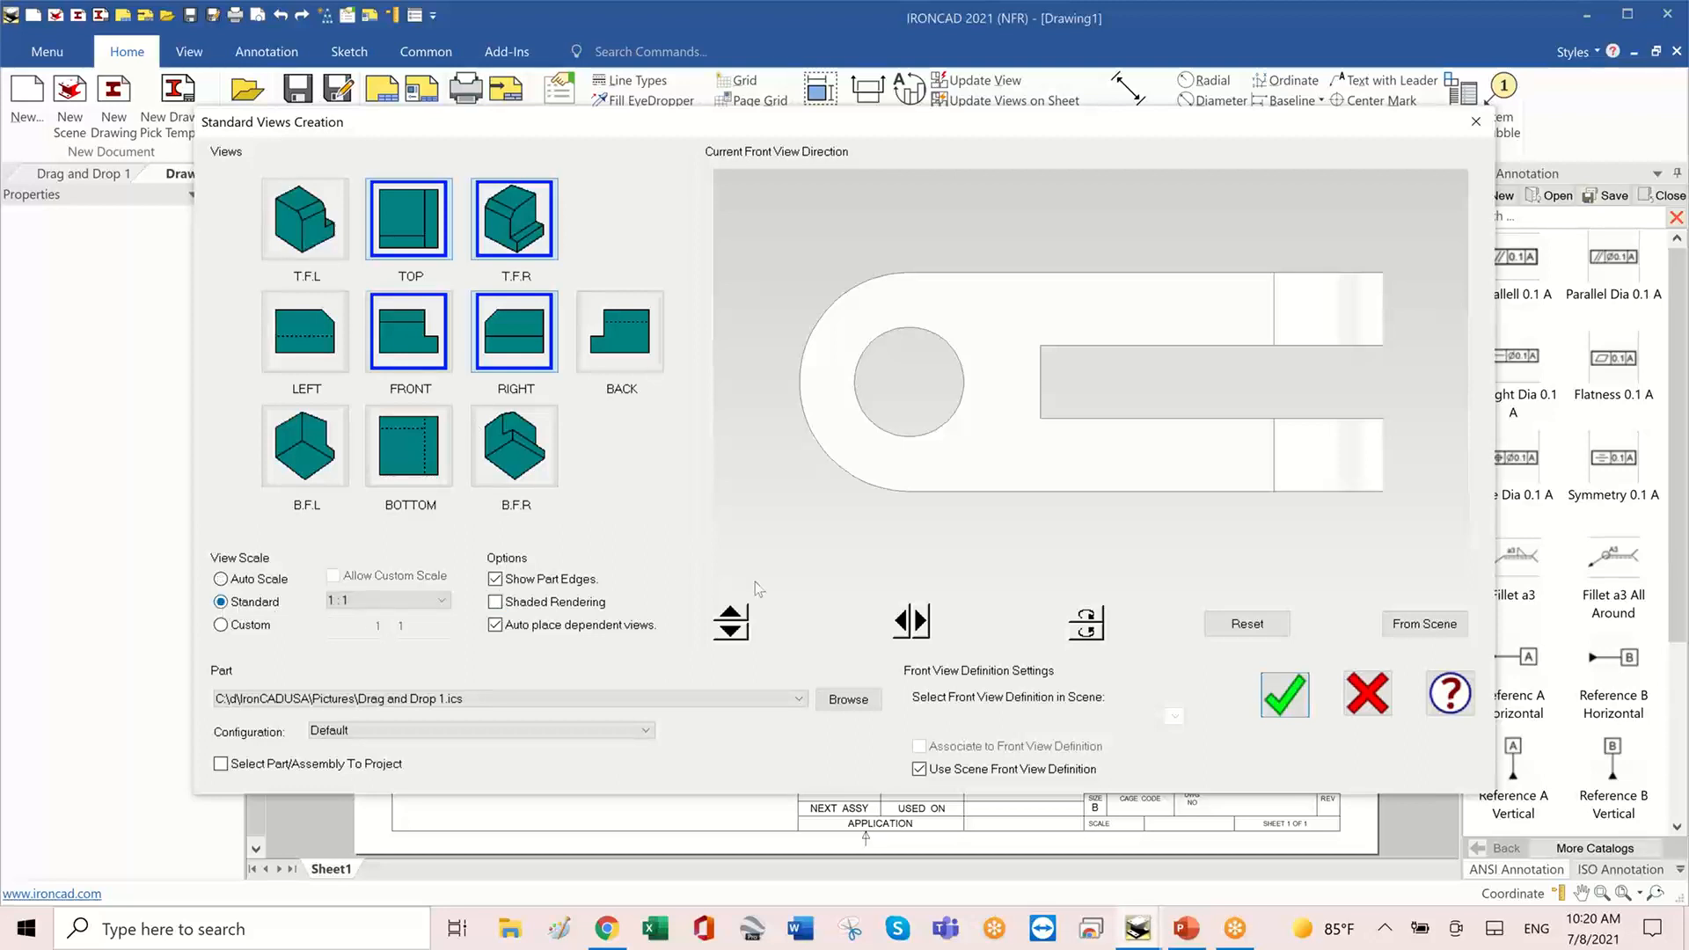
click(1284, 695)
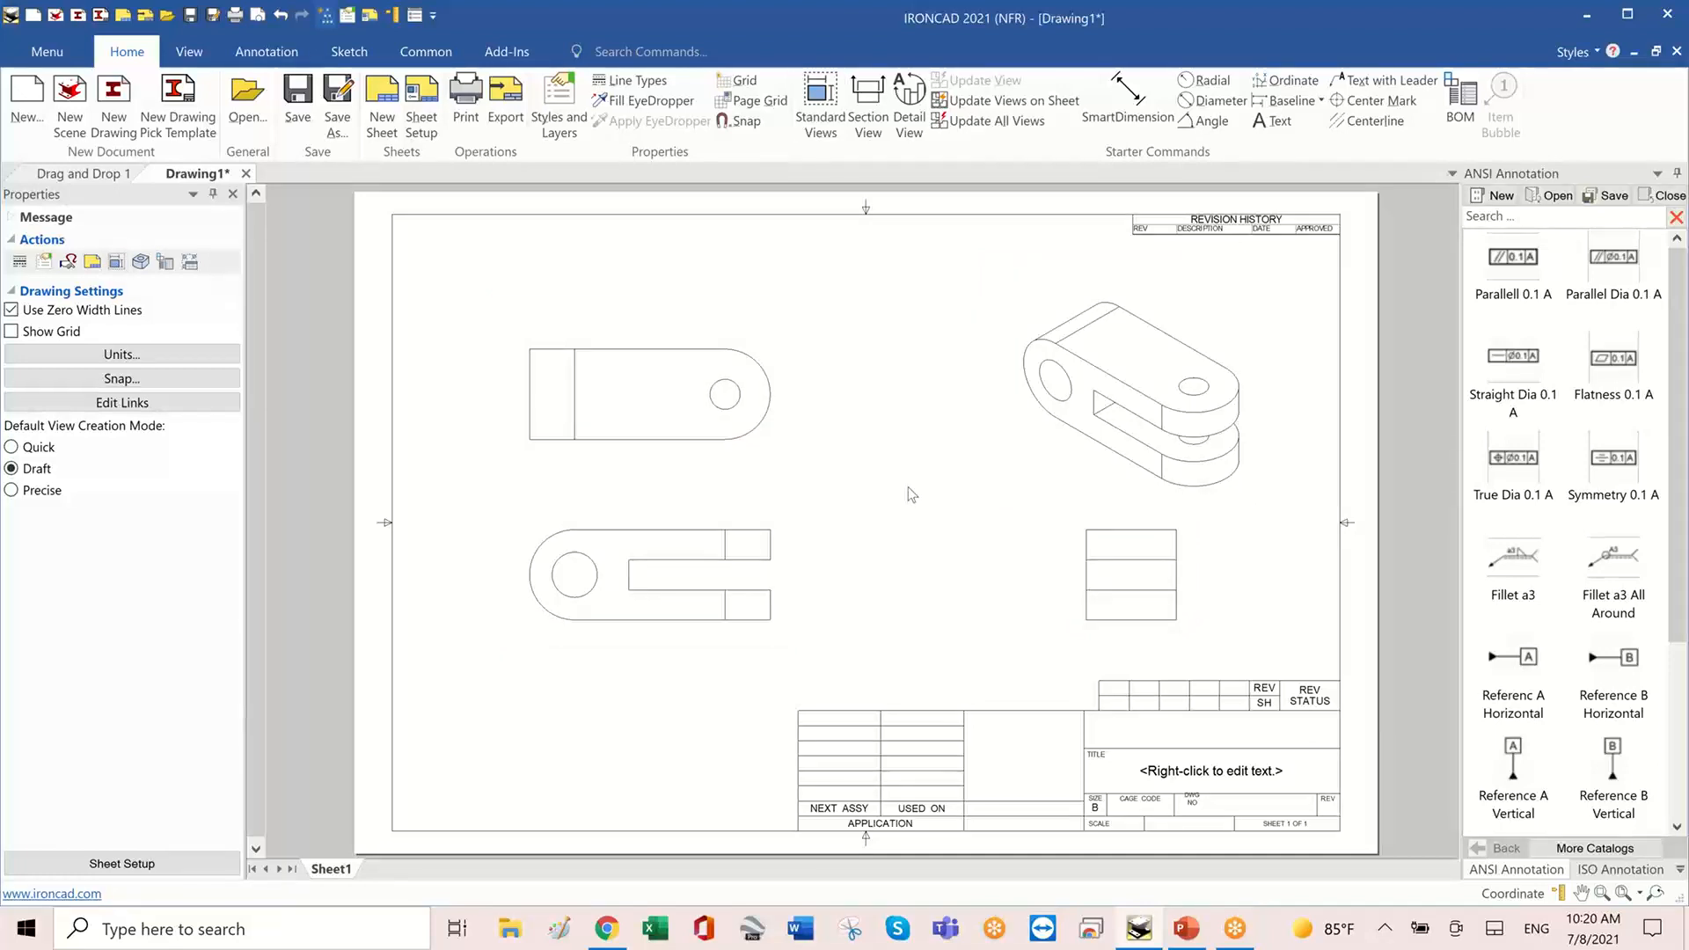
- Move the T.F.R isometric view closer to the top view, render it shaded, and clear the selection
drag(1112, 394, 982, 401)
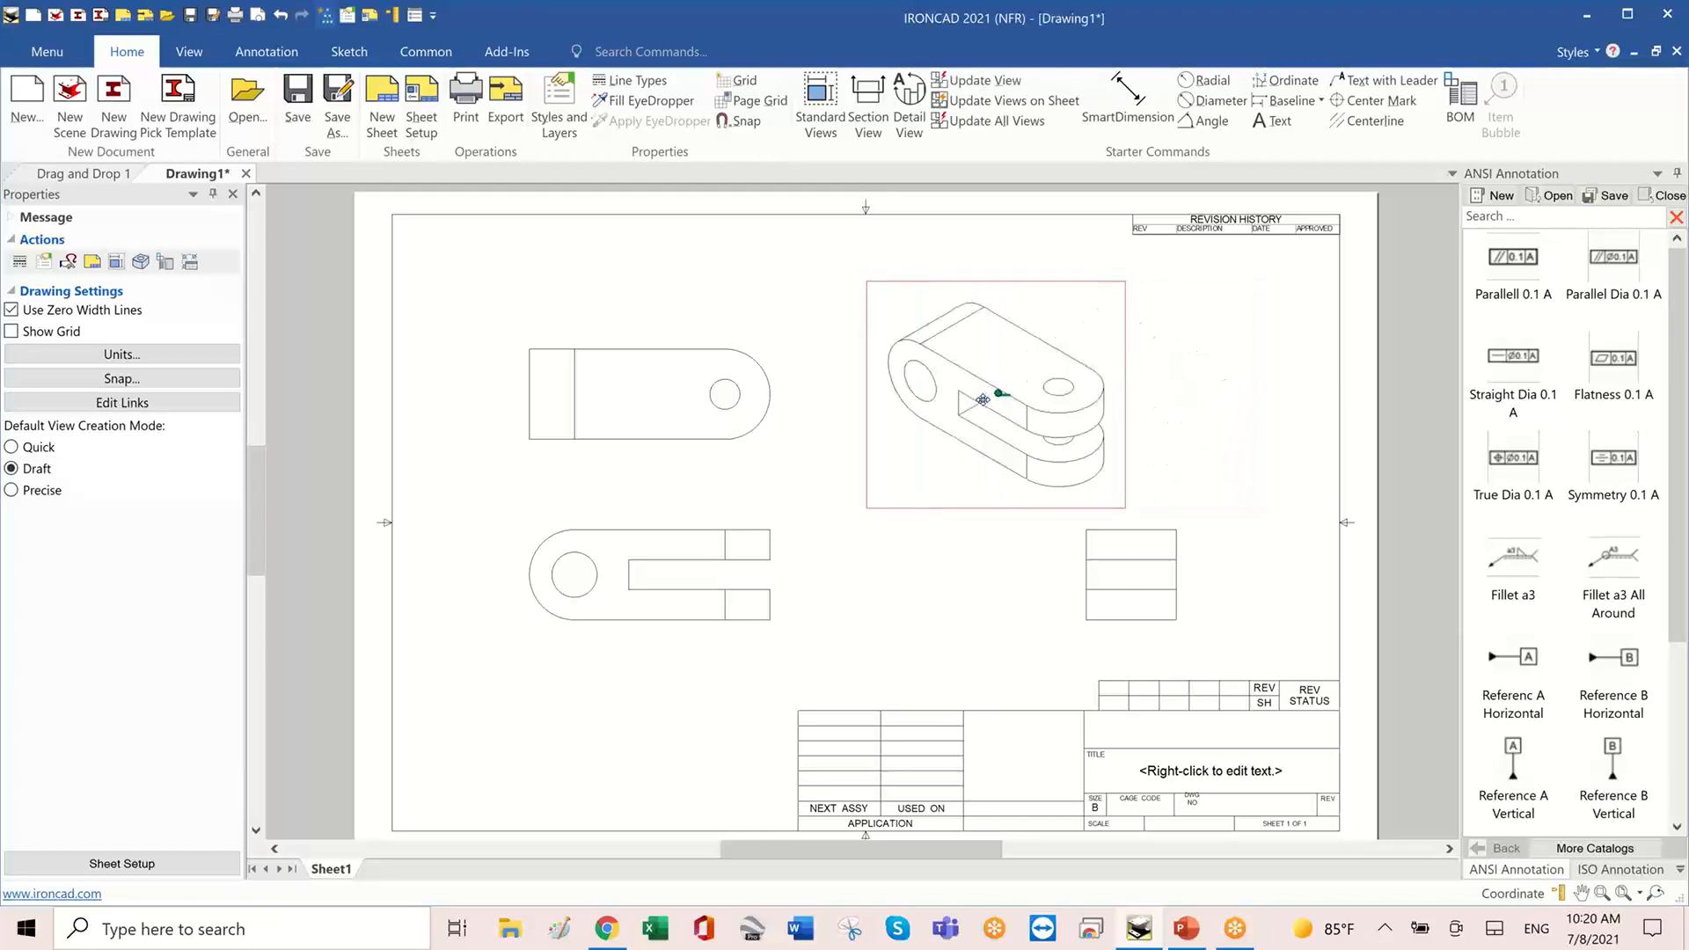
click(44, 264)
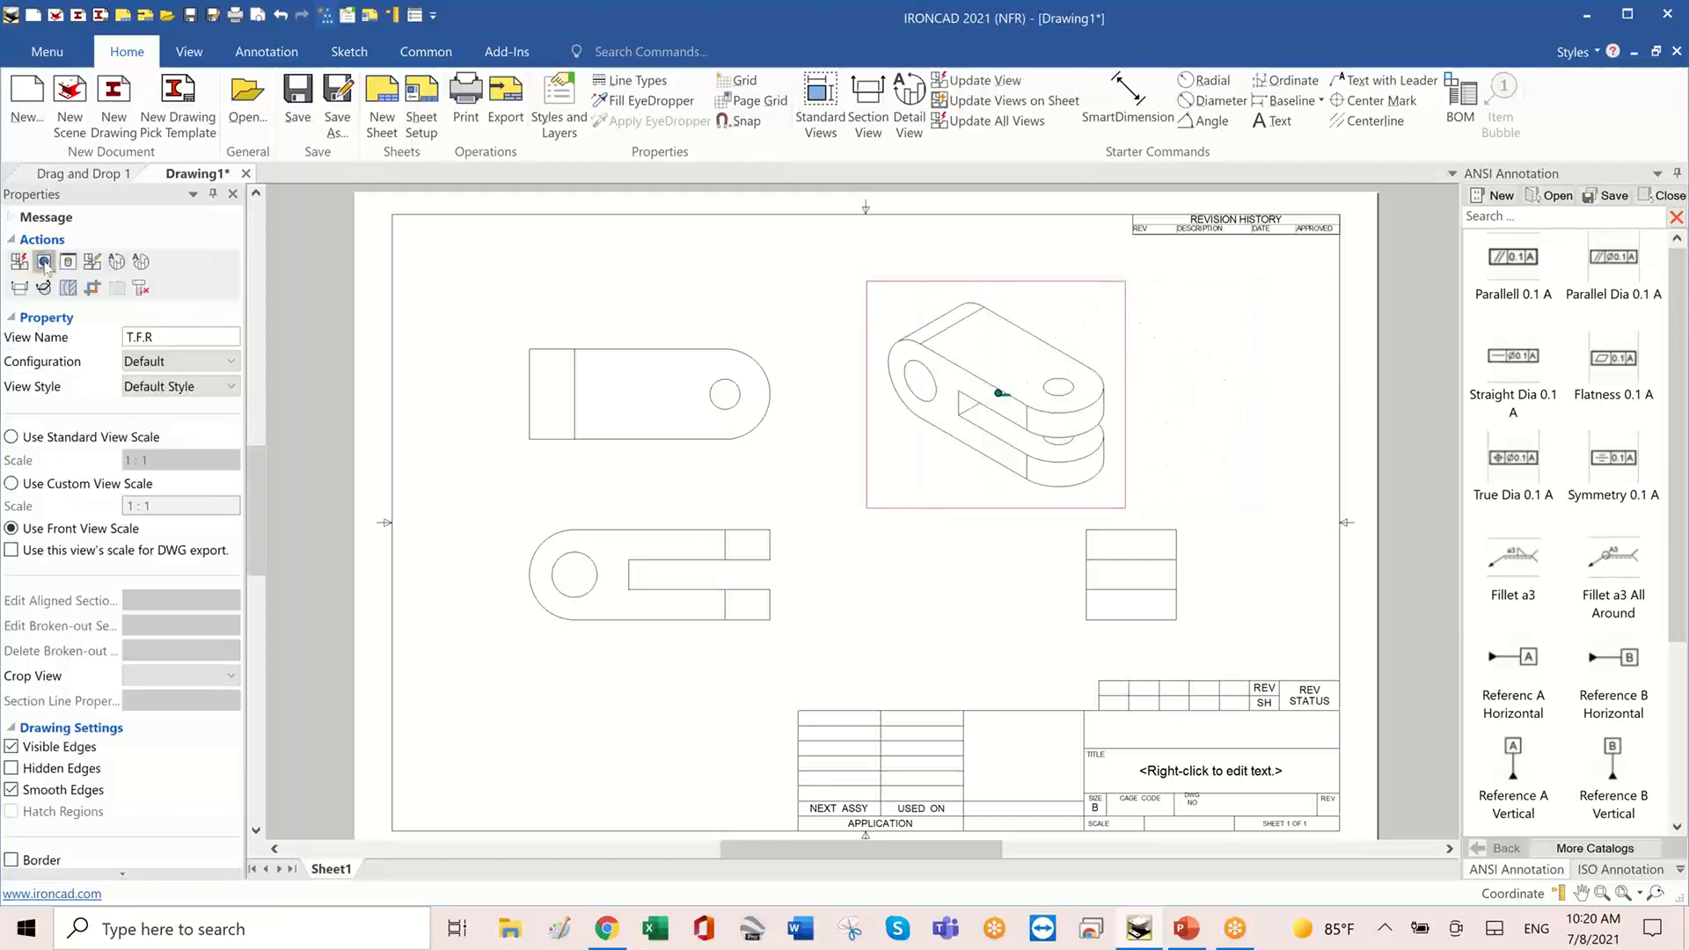
click(1339, 394)
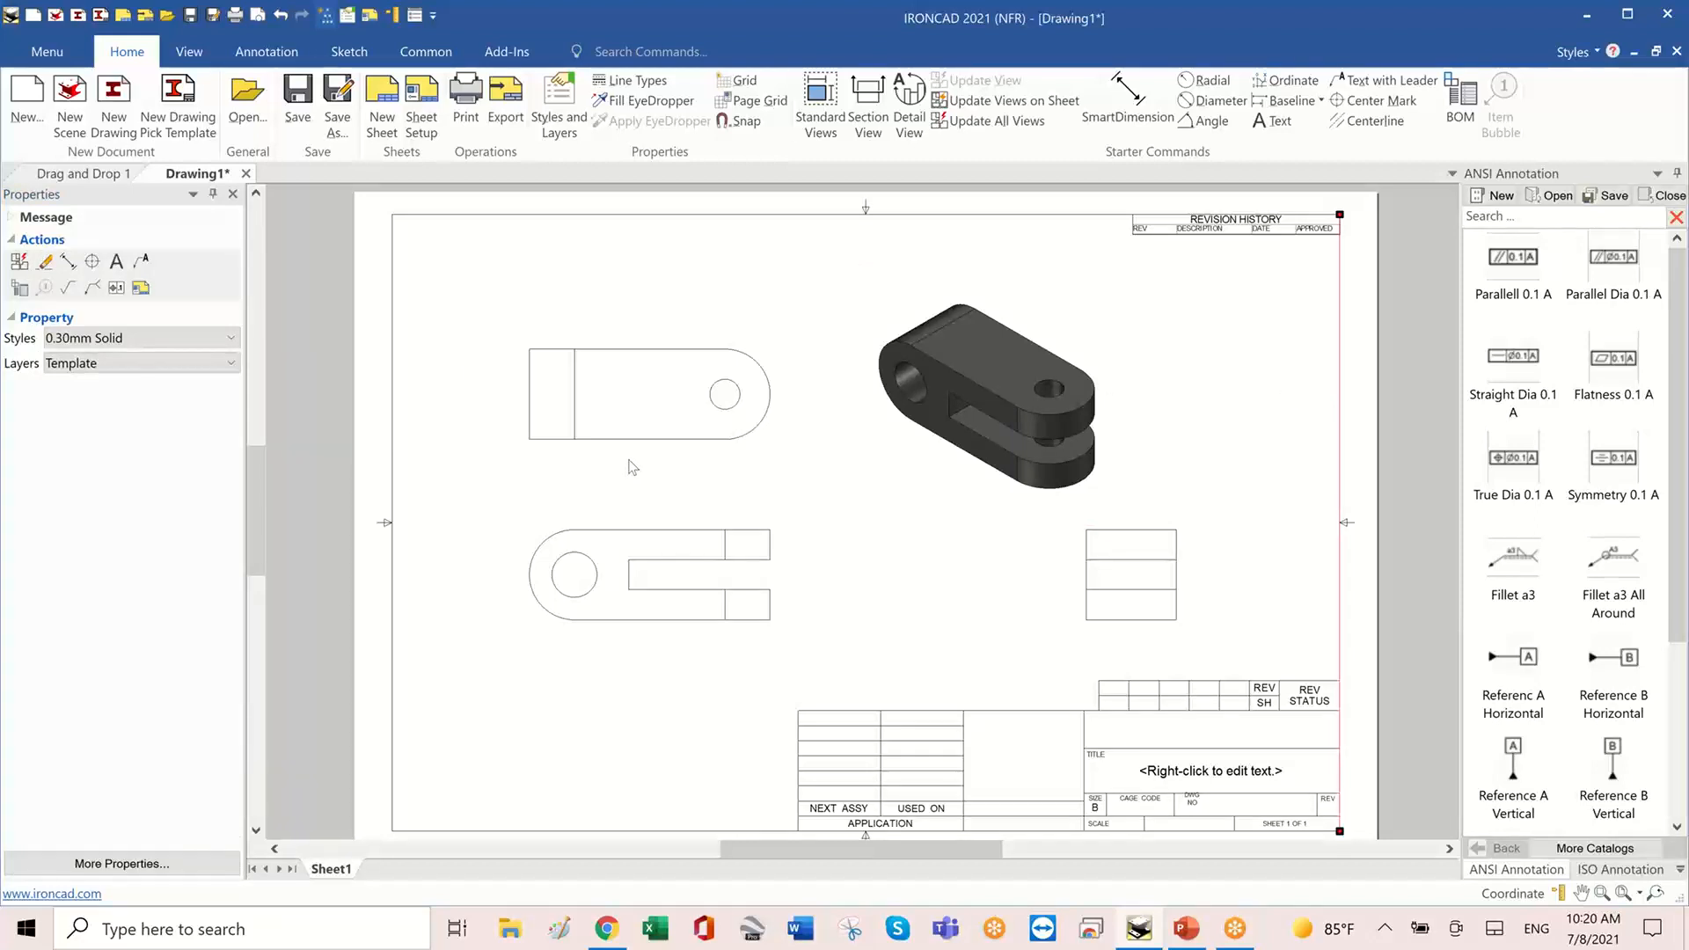
click(1413, 354)
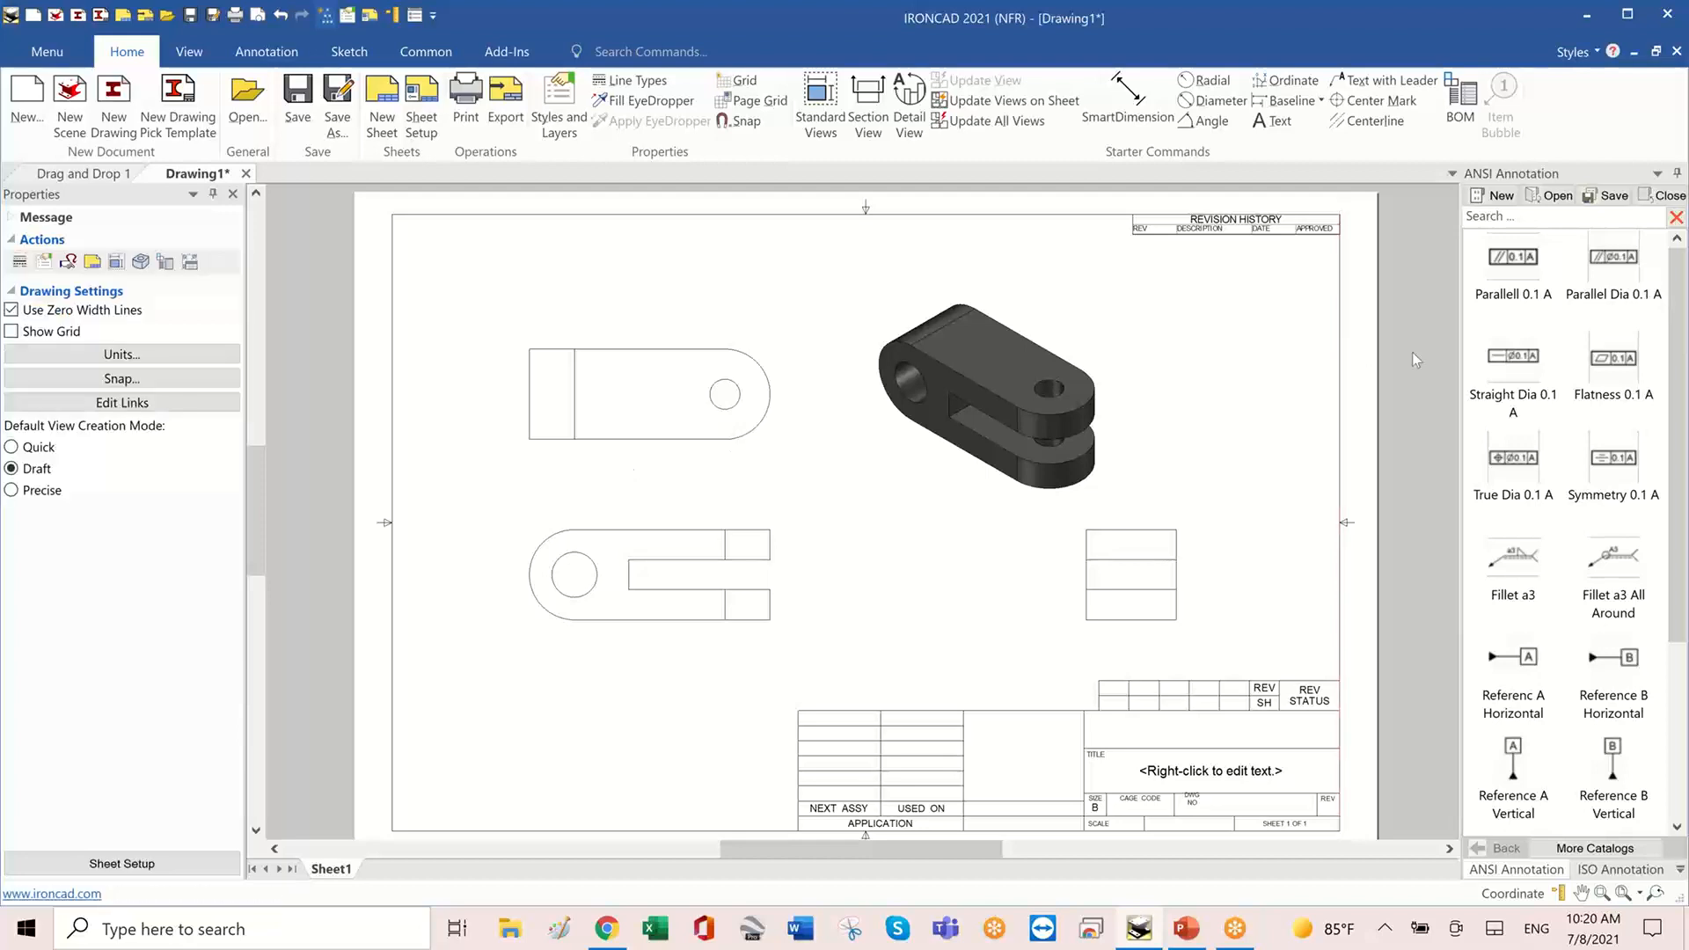
- Insert a bill of materials with the Default BOM template and Parts Only style, placing it just above the title block
click(265, 53)
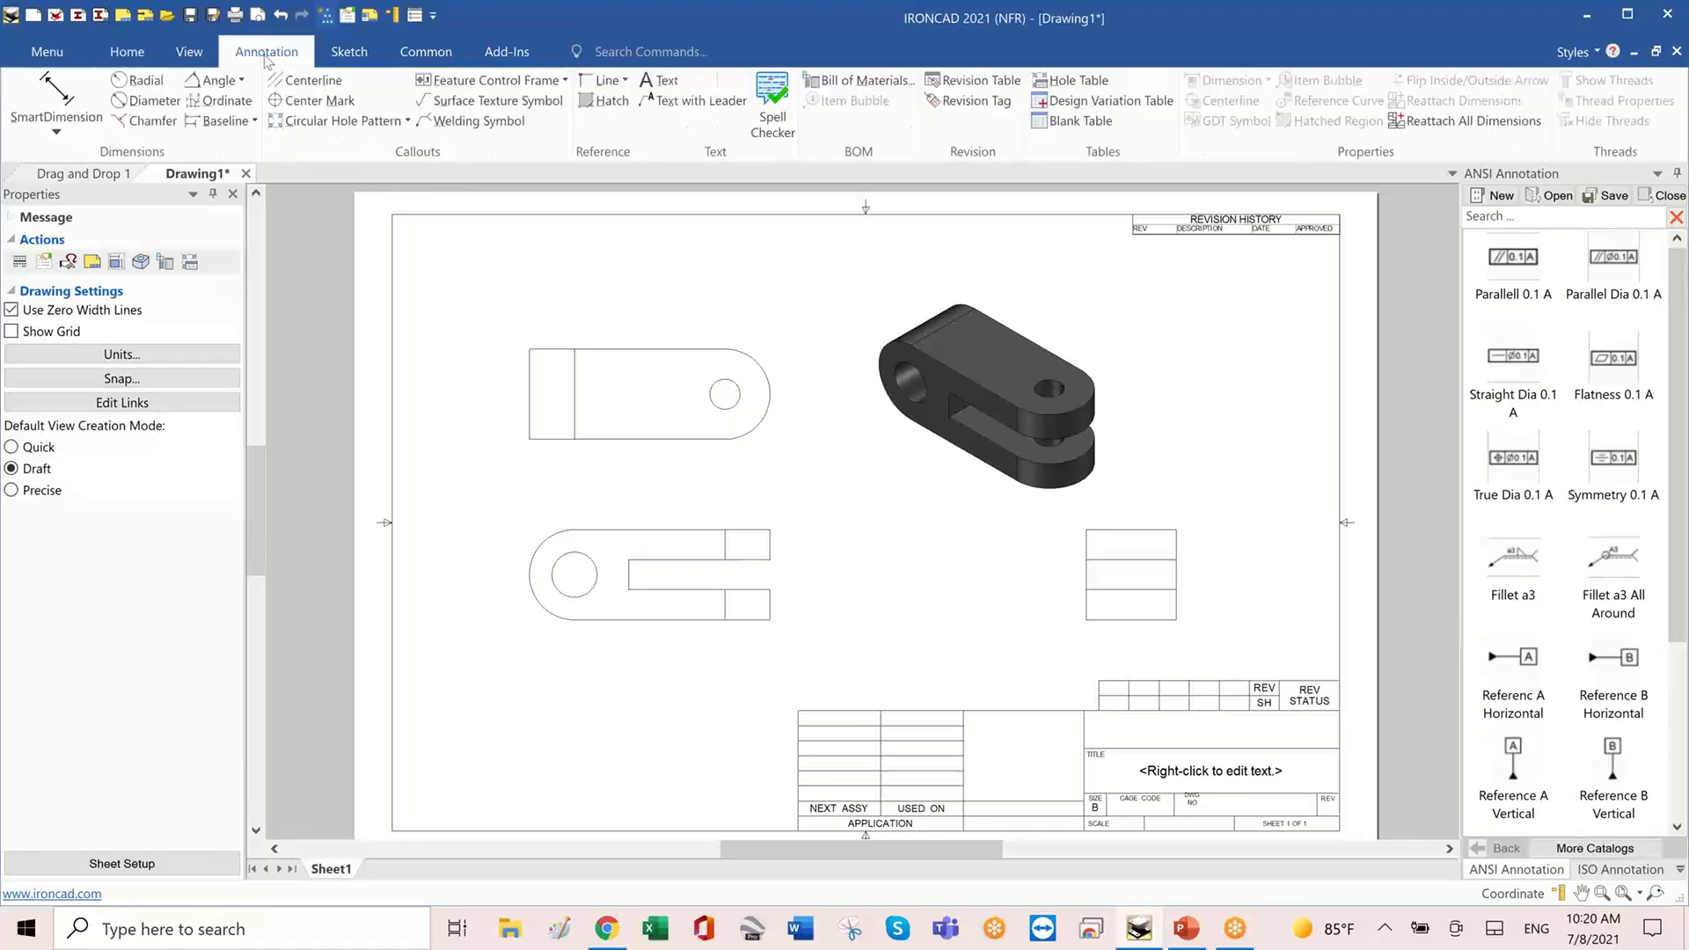
click(853, 86)
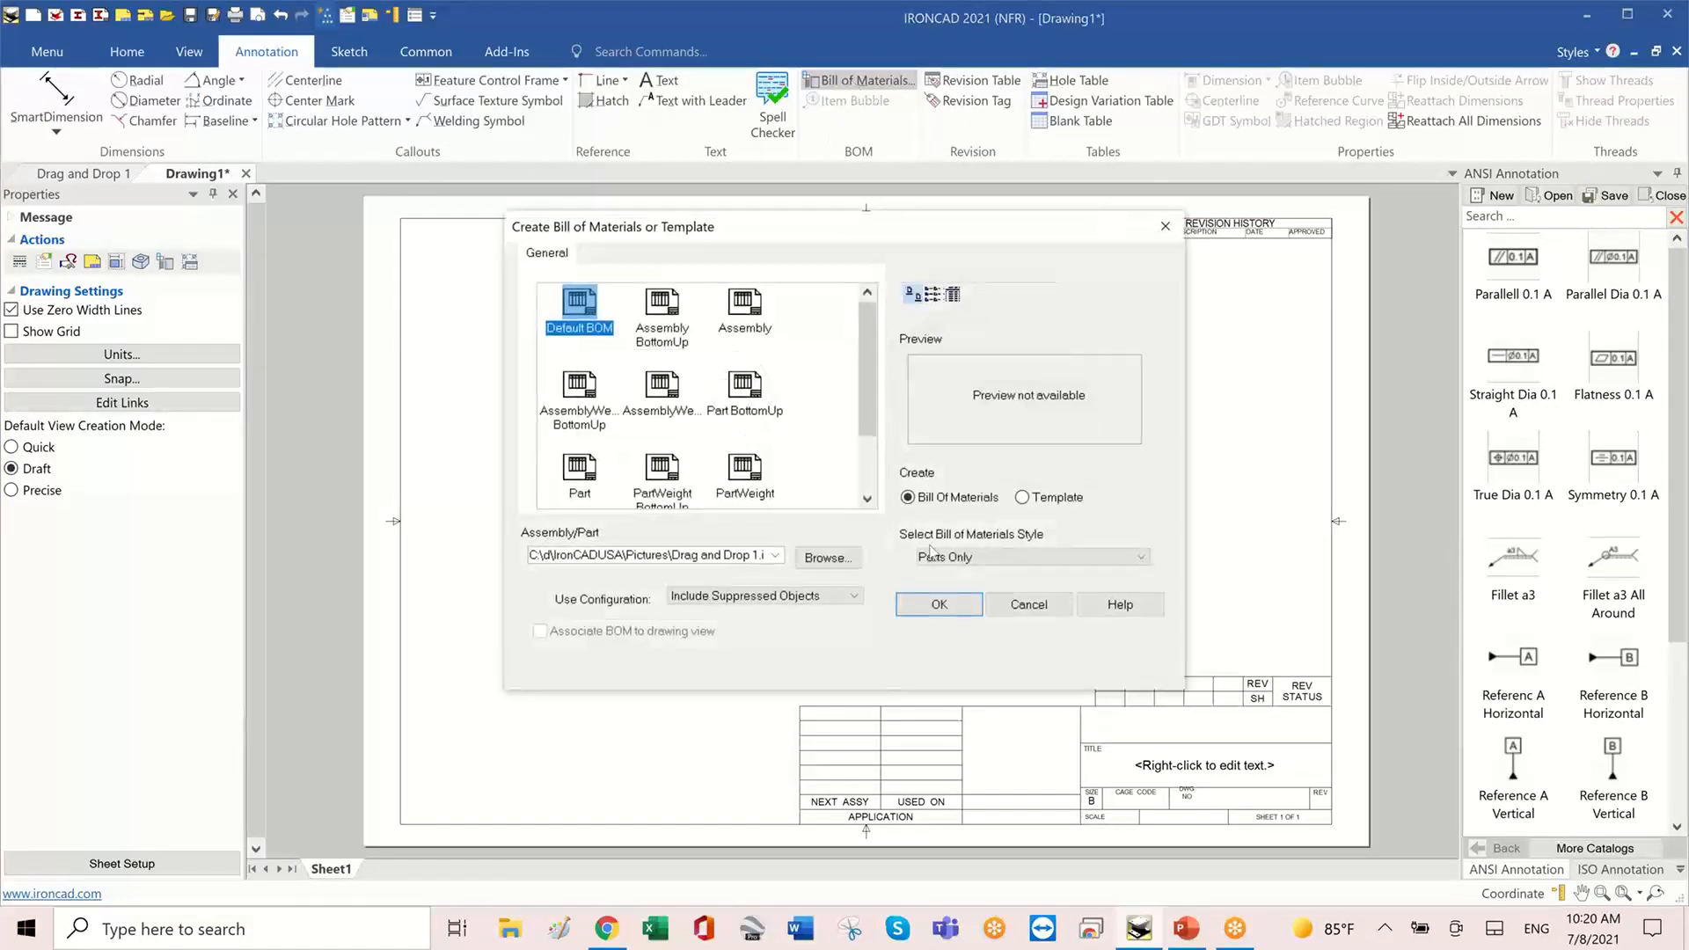
click(939, 604)
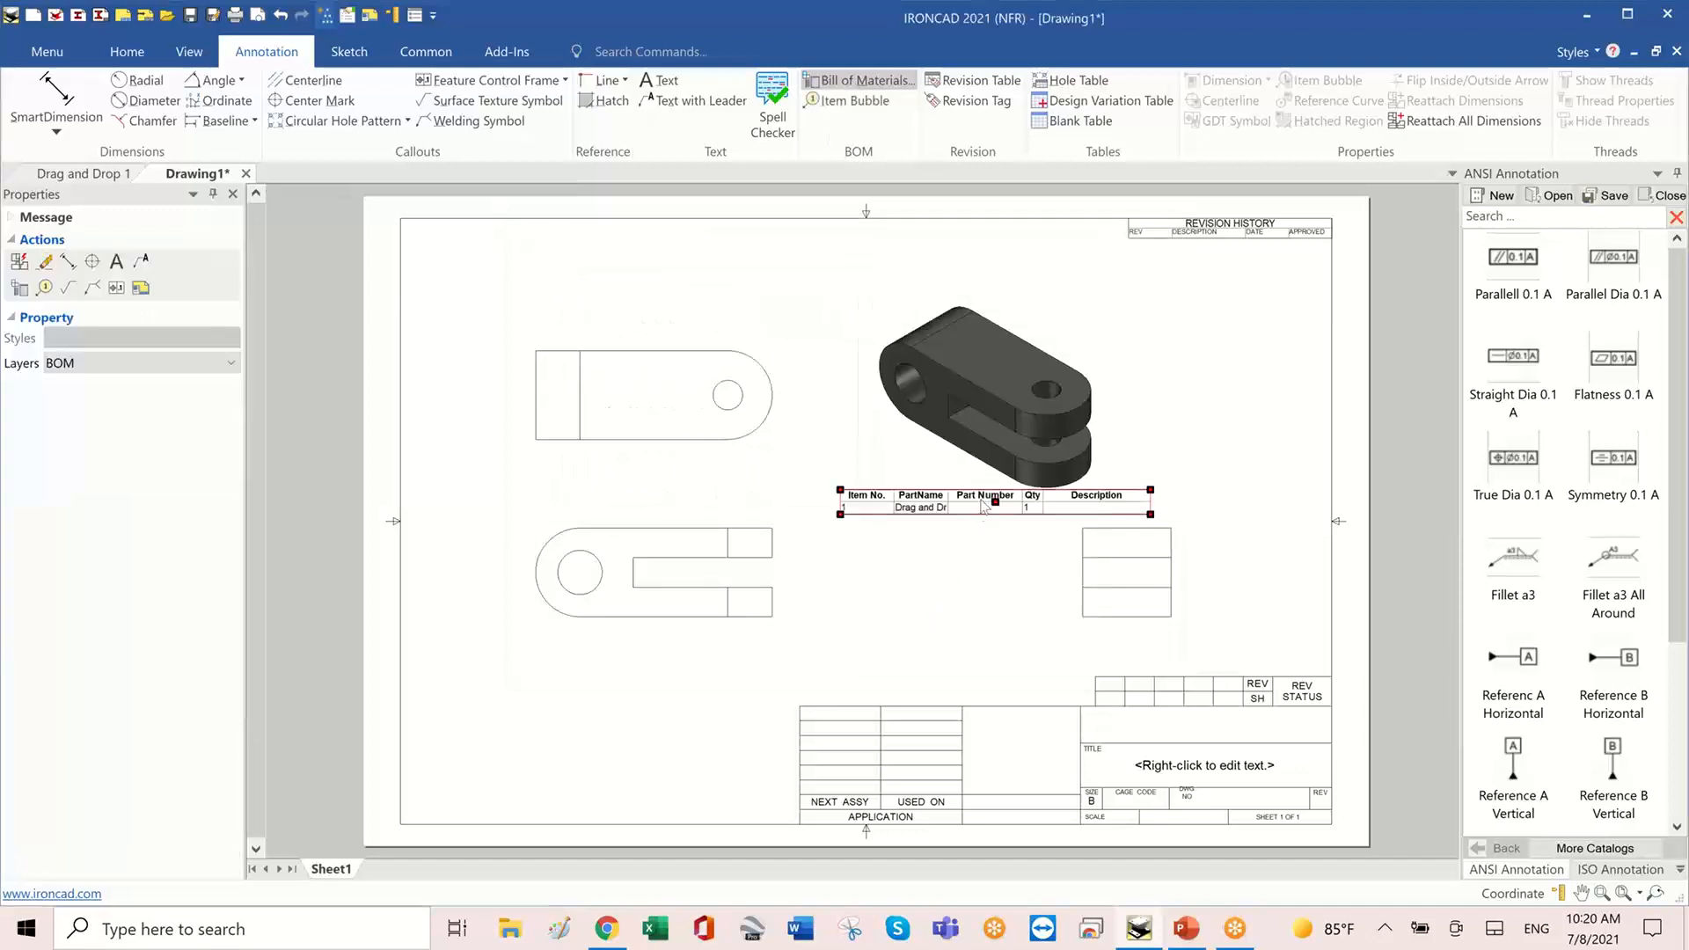
drag(986, 506, 864, 673)
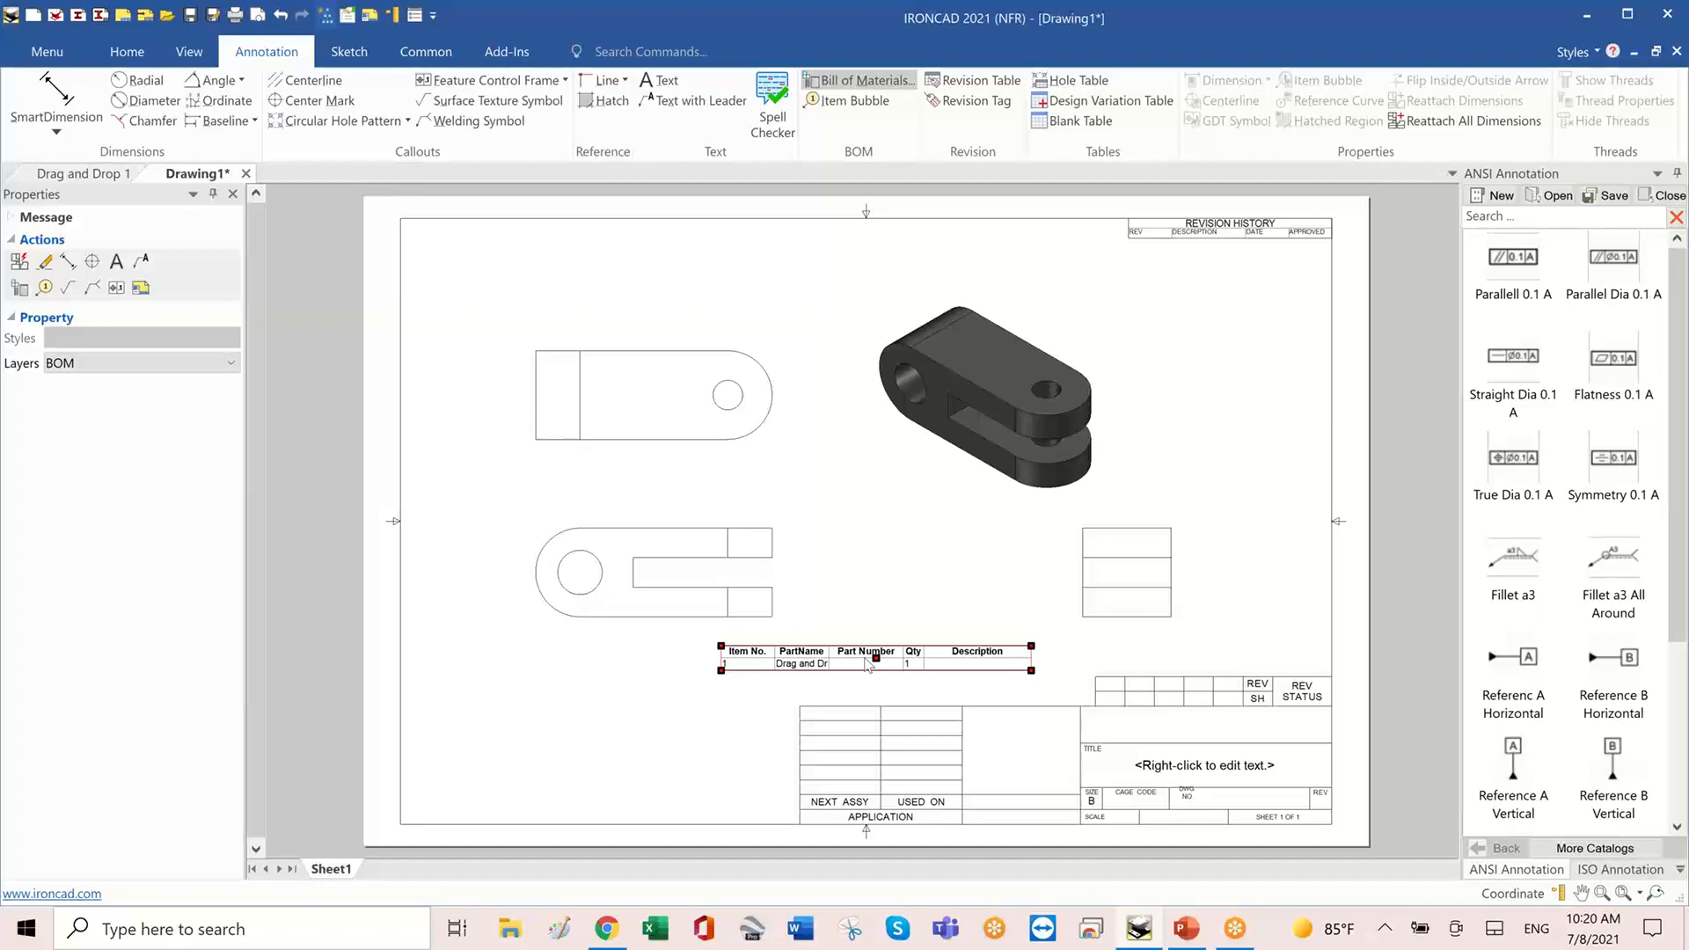
- Open the bill of materials for editing, enlarge its window, and widen the PartName column to fit the full part name
double_click(867, 665)
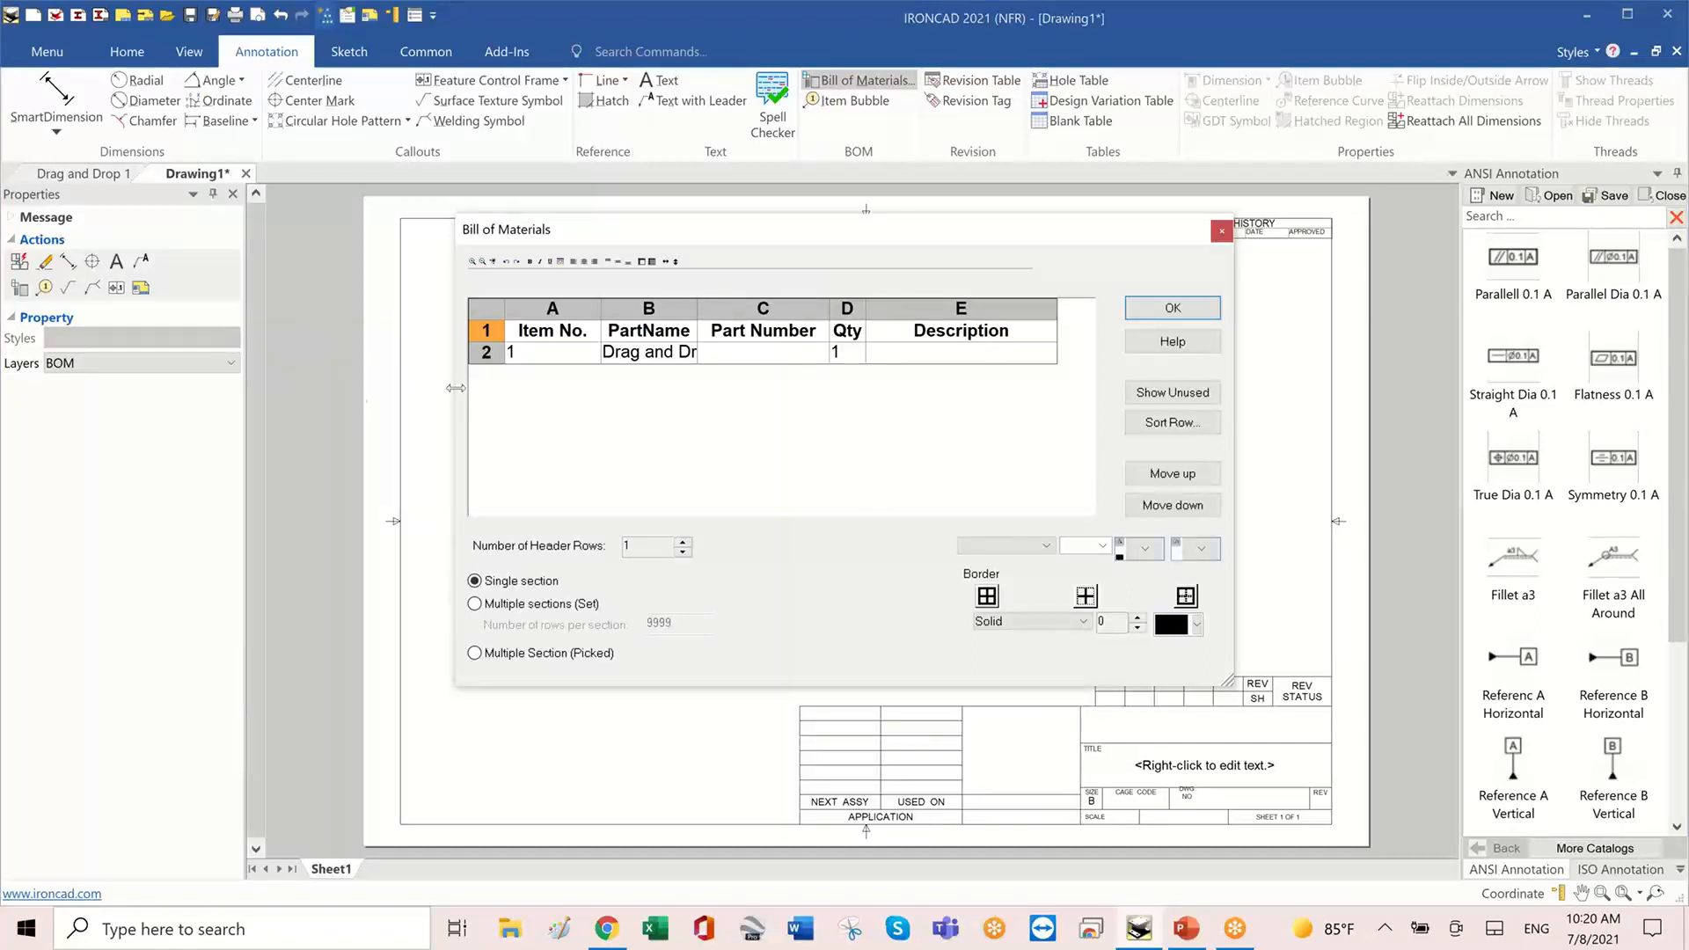
drag(455, 388, 142, 388)
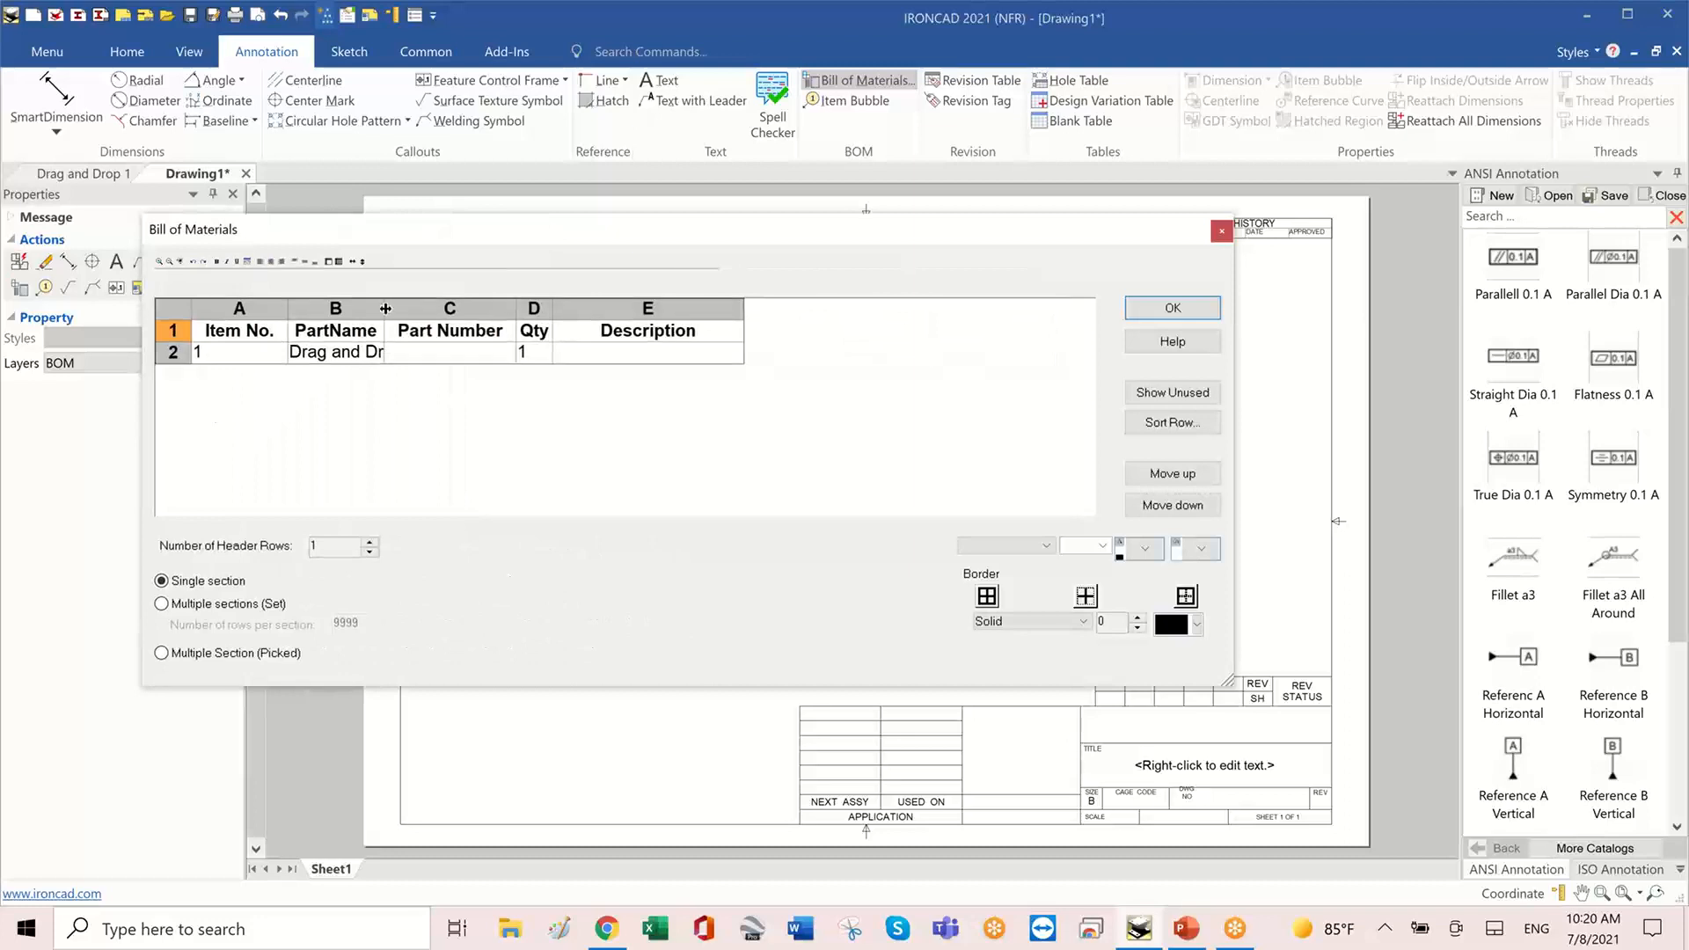
drag(385, 308, 470, 308)
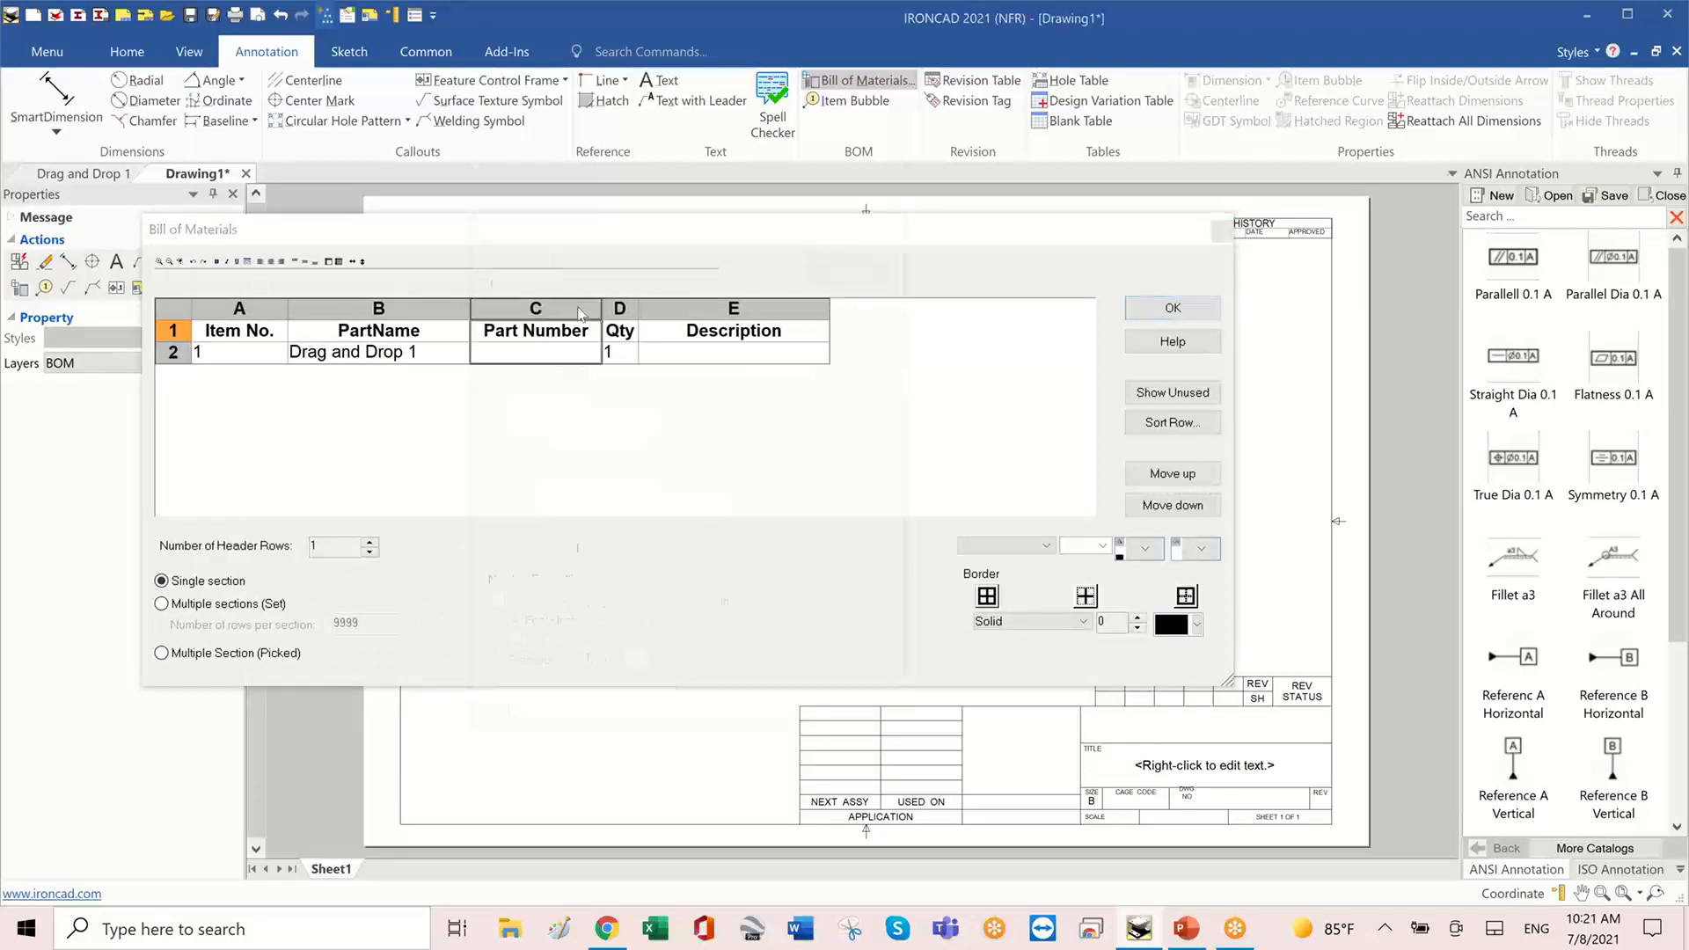
- Change the Part Number column to Material and widen it to fit the full material name
double_click(575, 306)
click(658, 225)
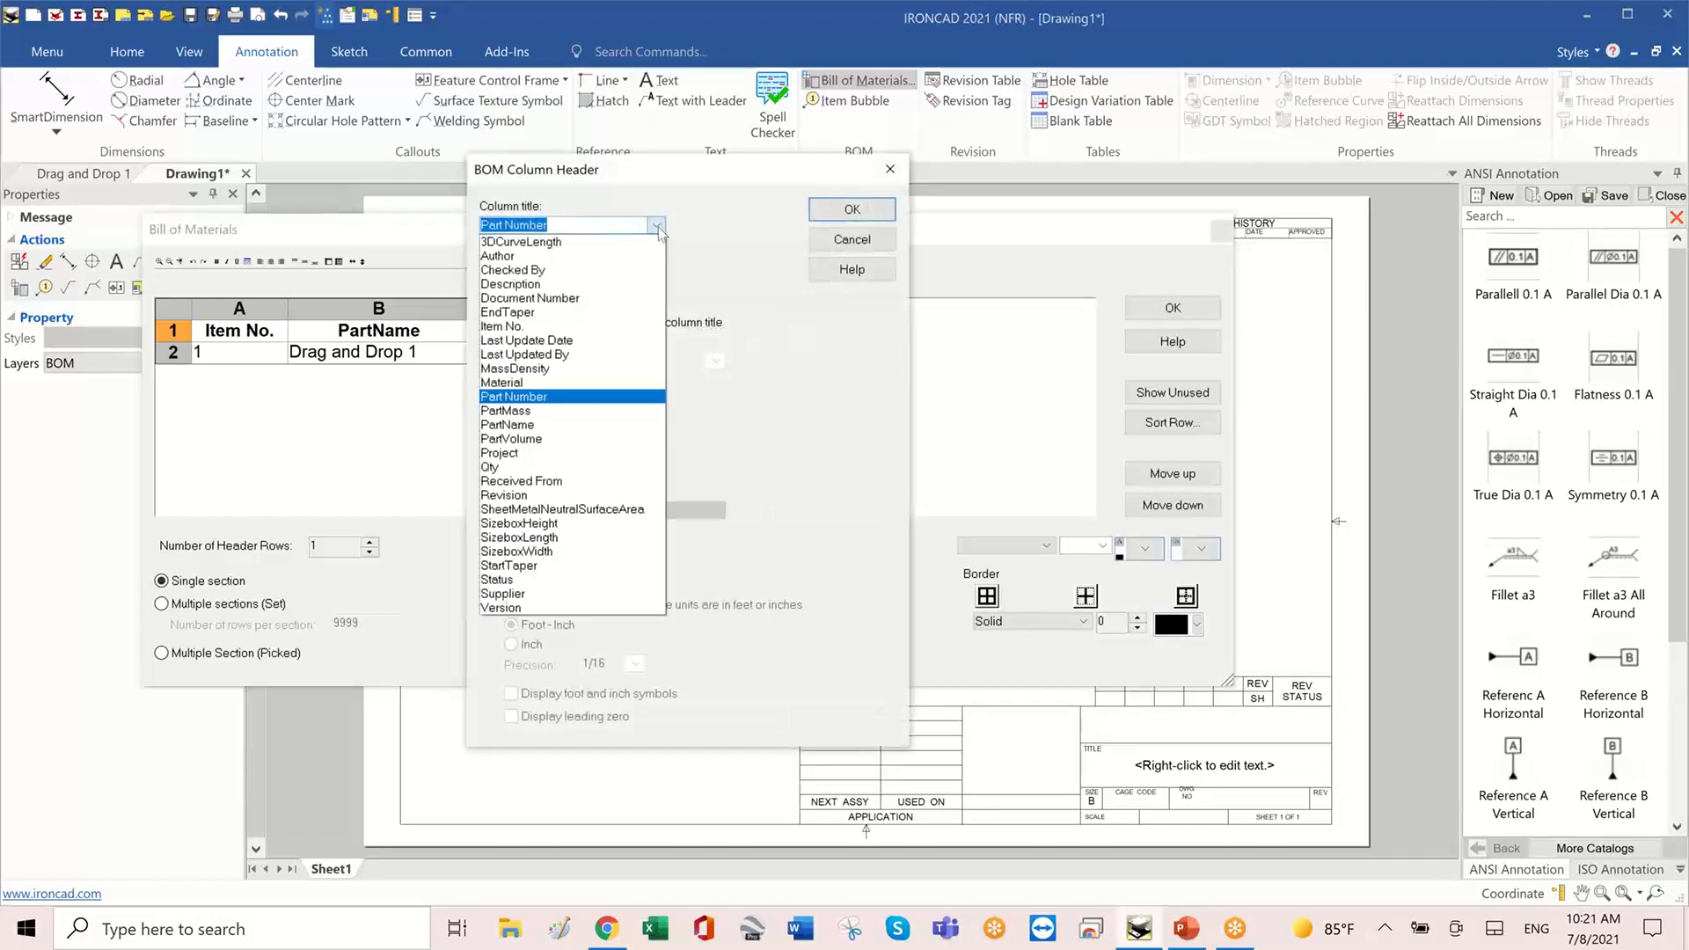
click(589, 383)
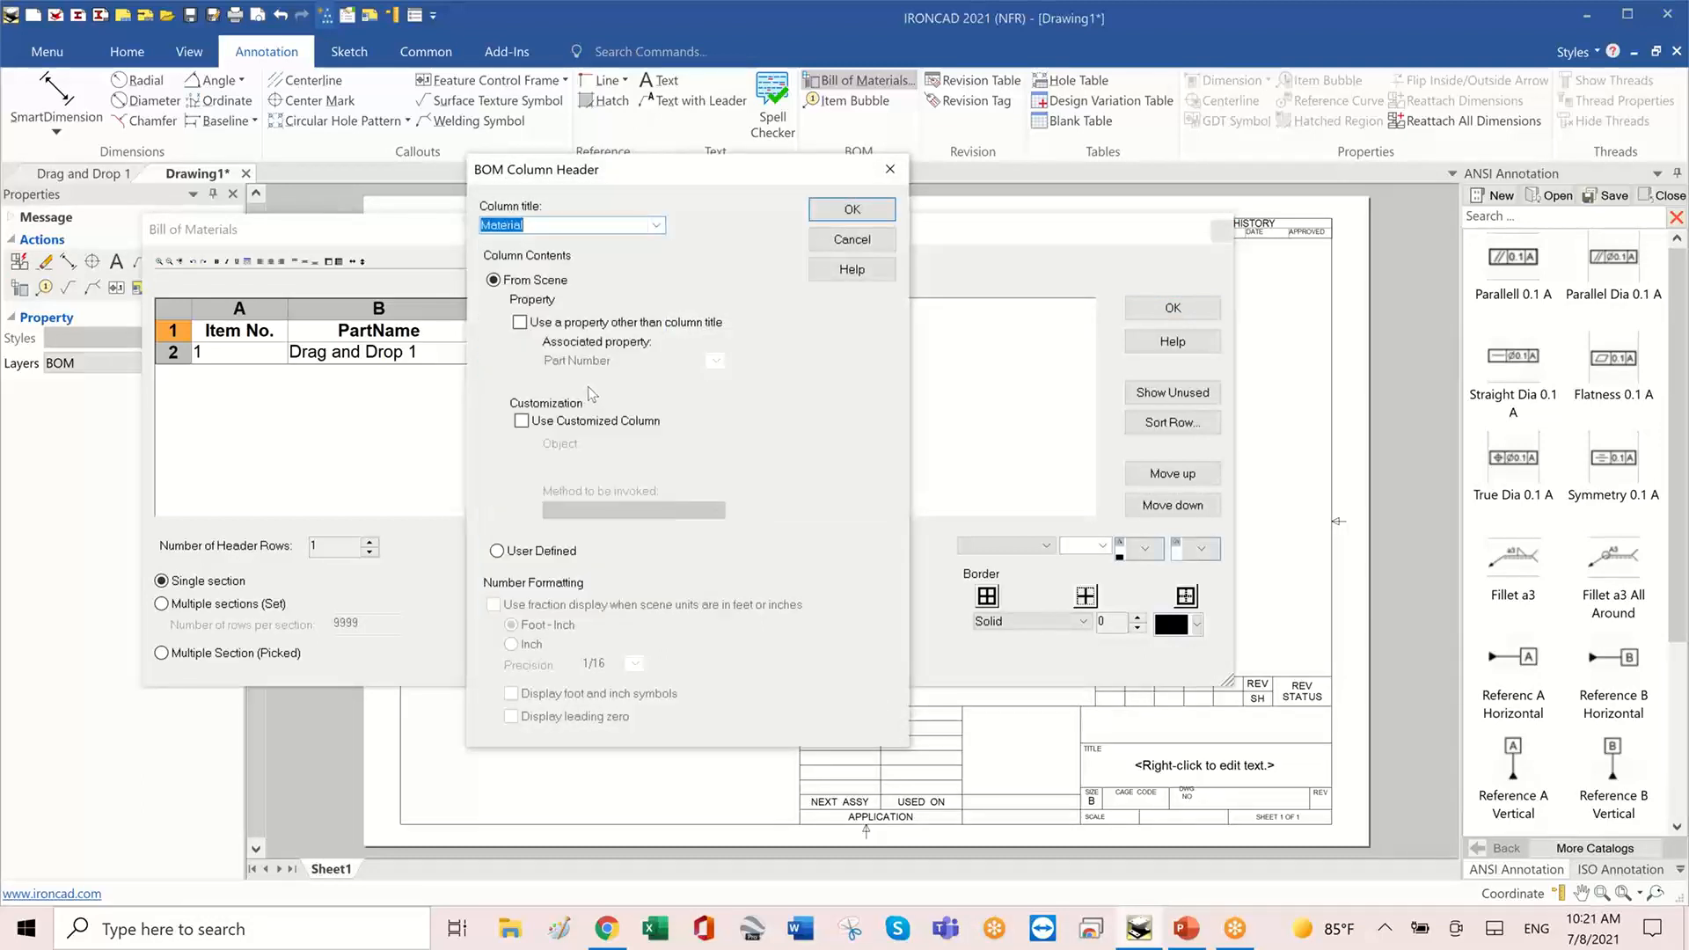
click(835, 211)
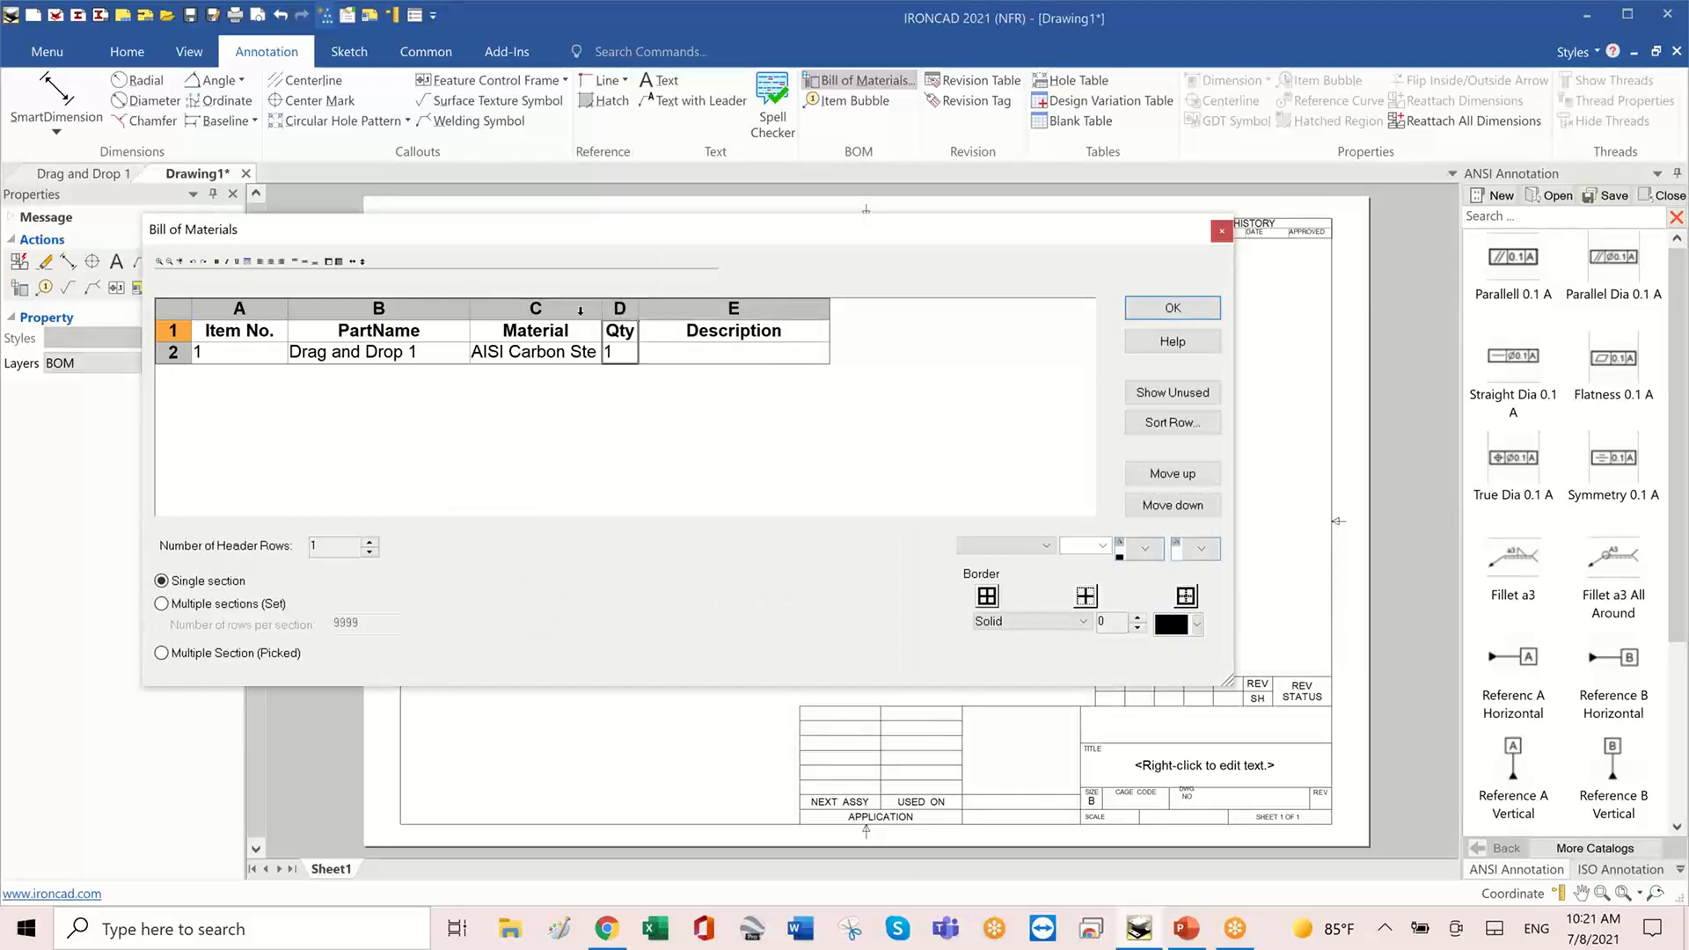
drag(585, 310, 755, 303)
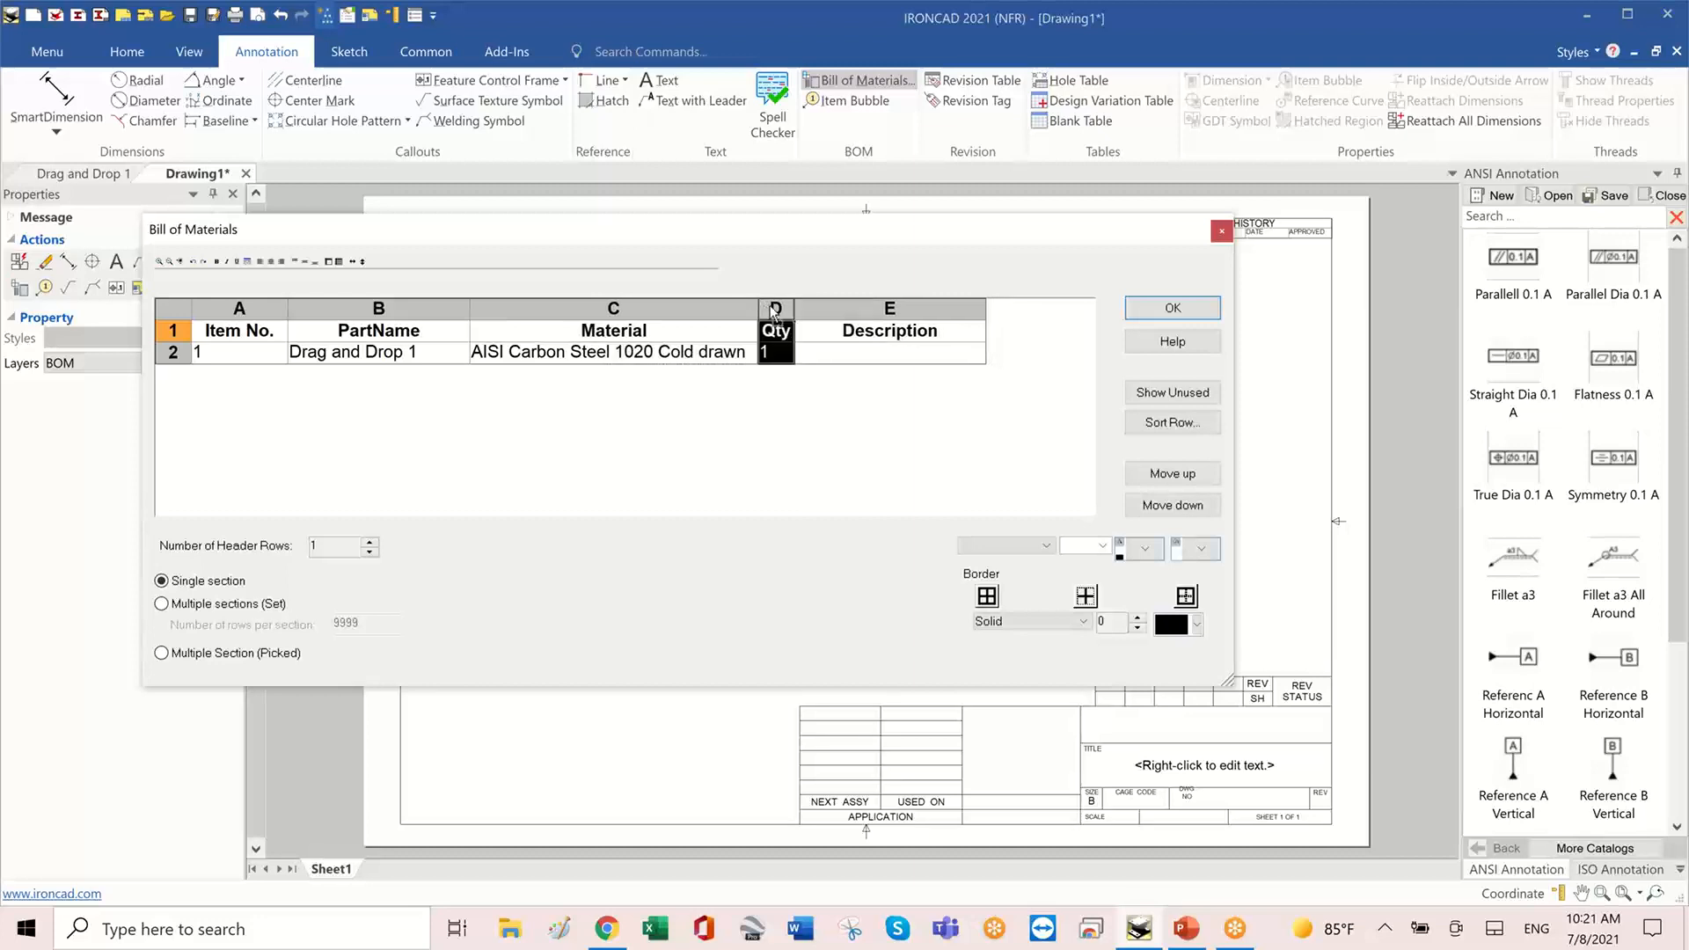
- Insert a PartMass column before the Qty column, accept the bill of materials edits, and clear the selection
right_click(771, 310)
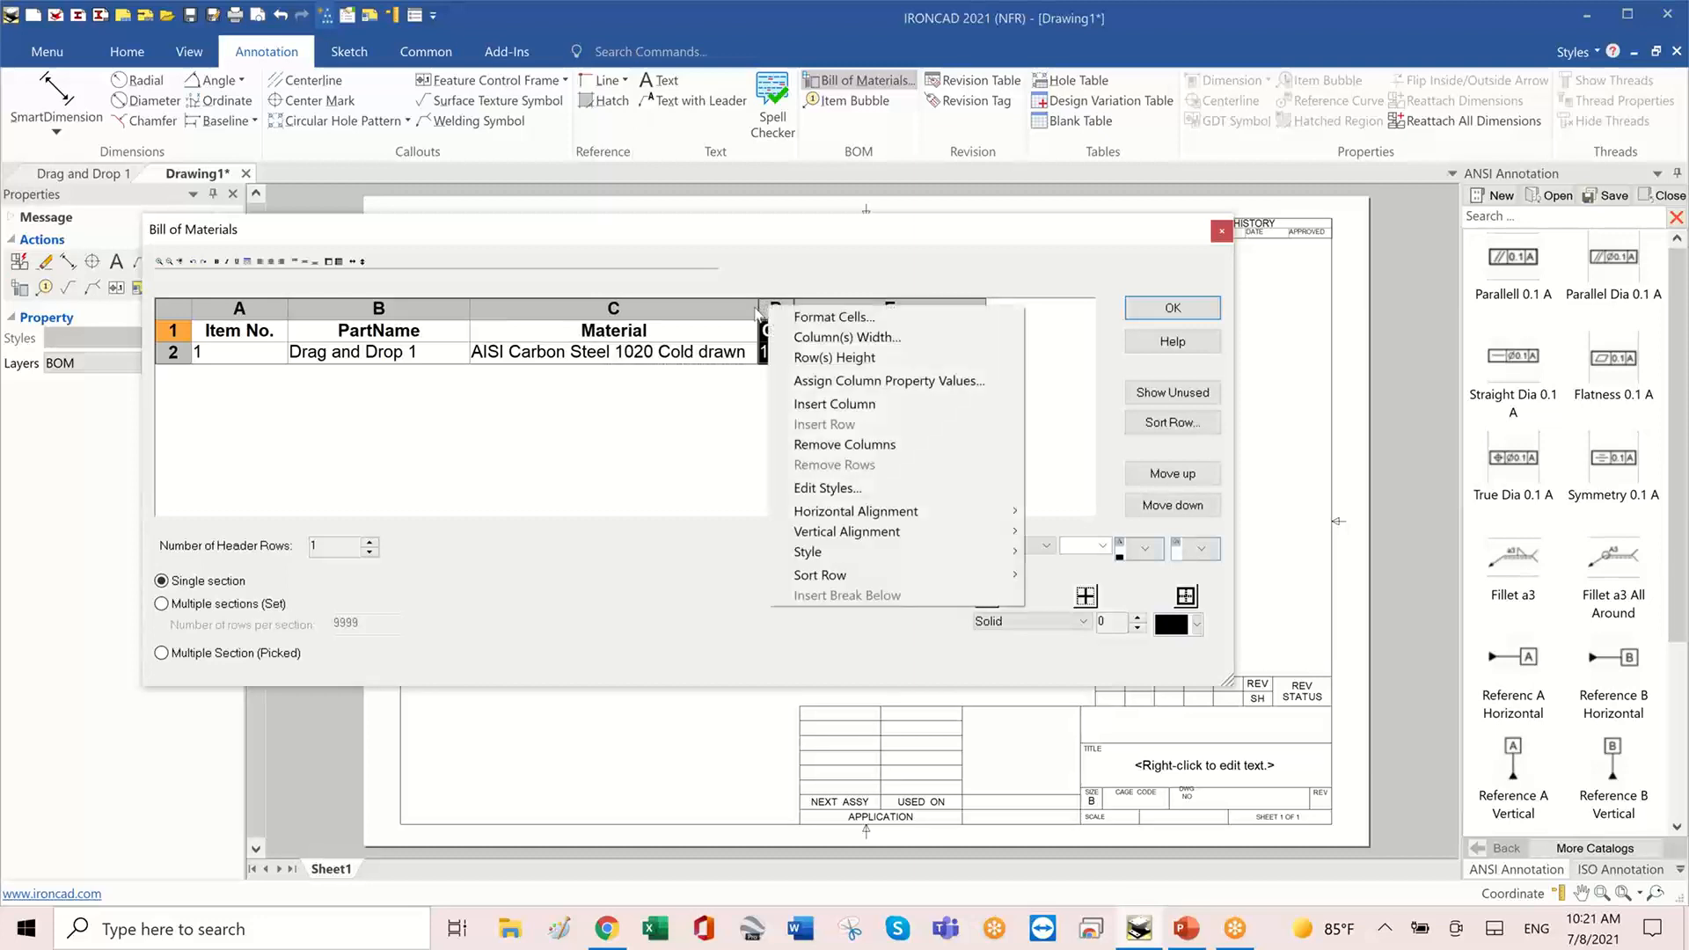
click(827, 404)
double_click(816, 308)
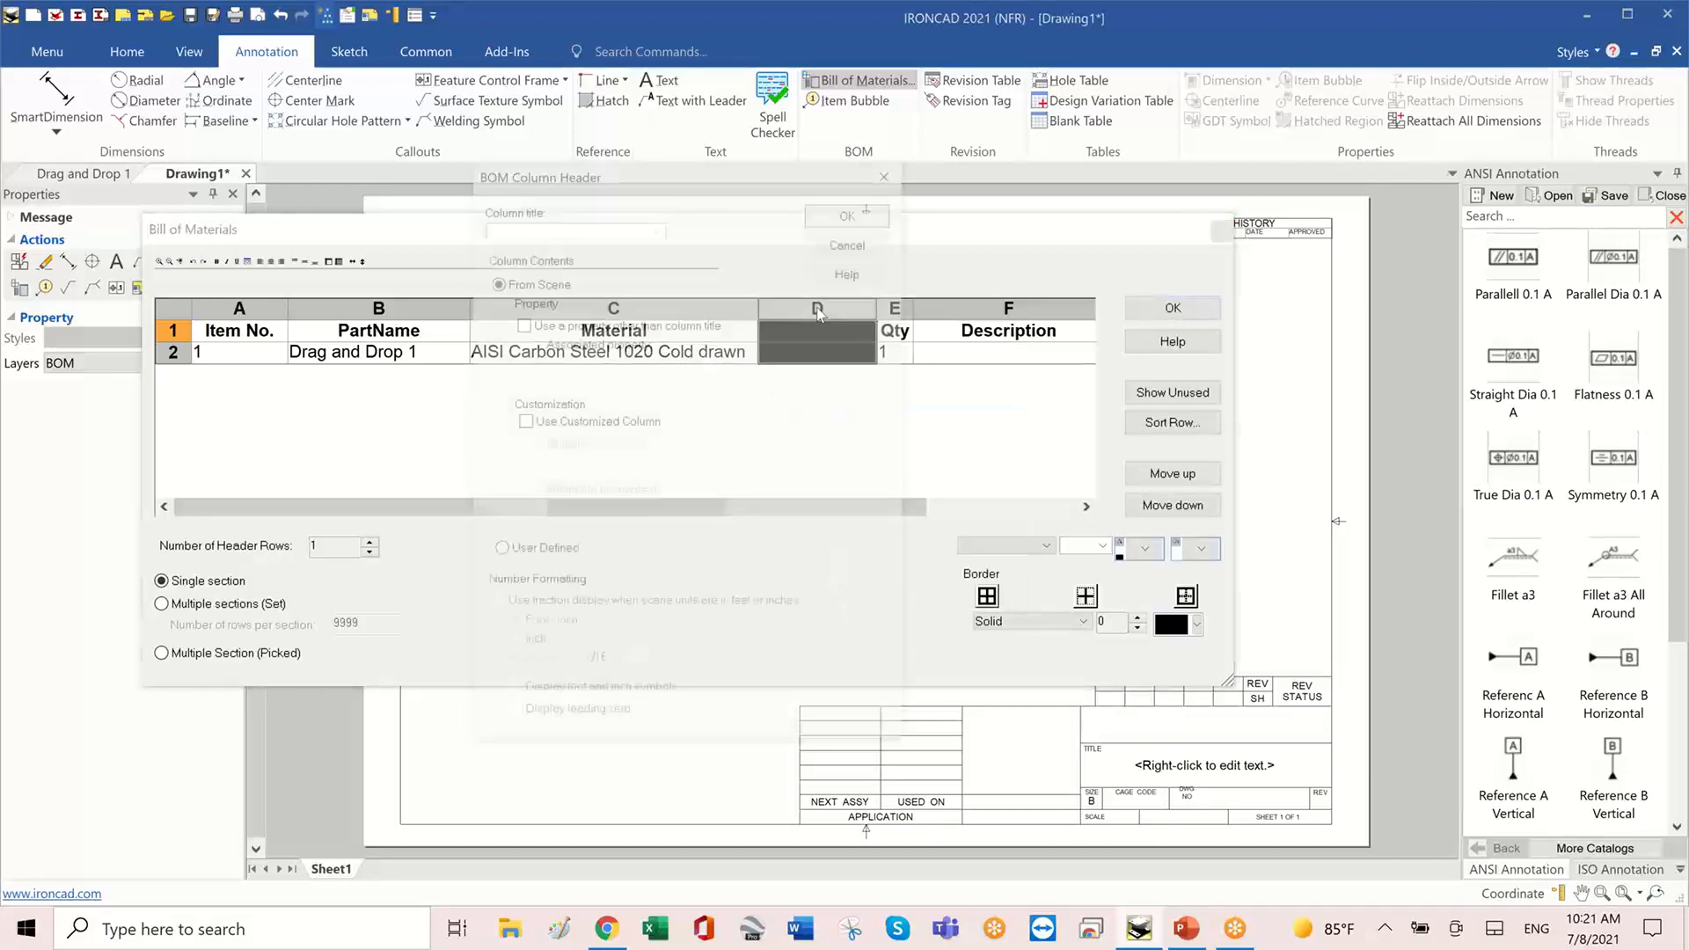
click(657, 225)
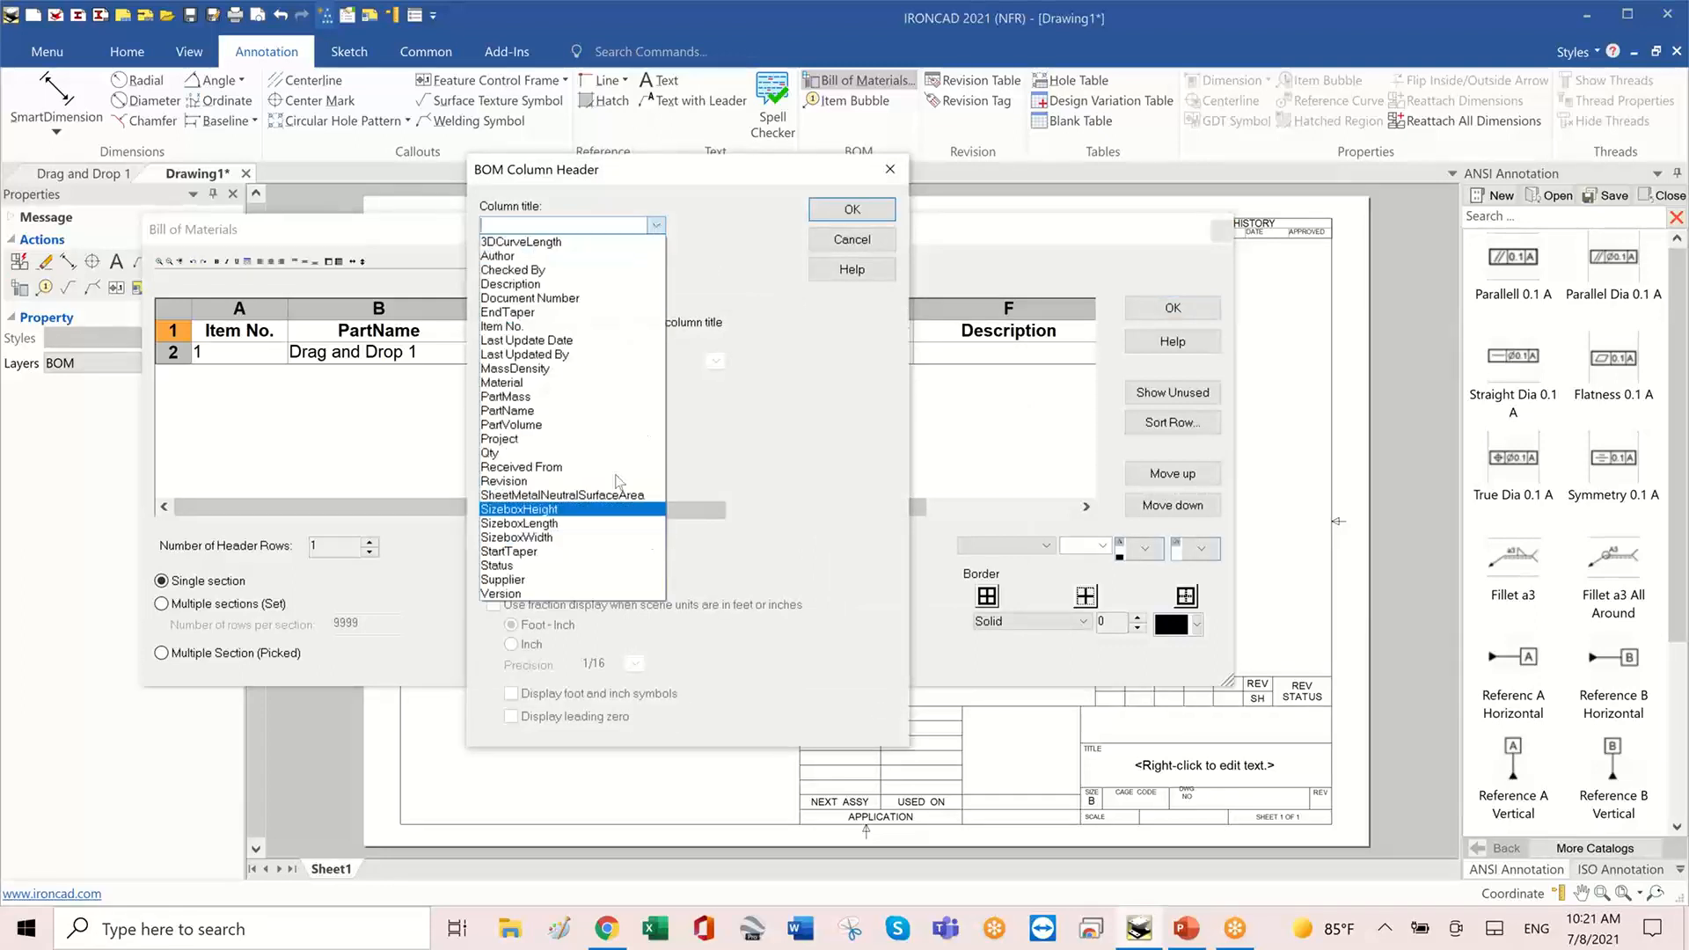
click(600, 398)
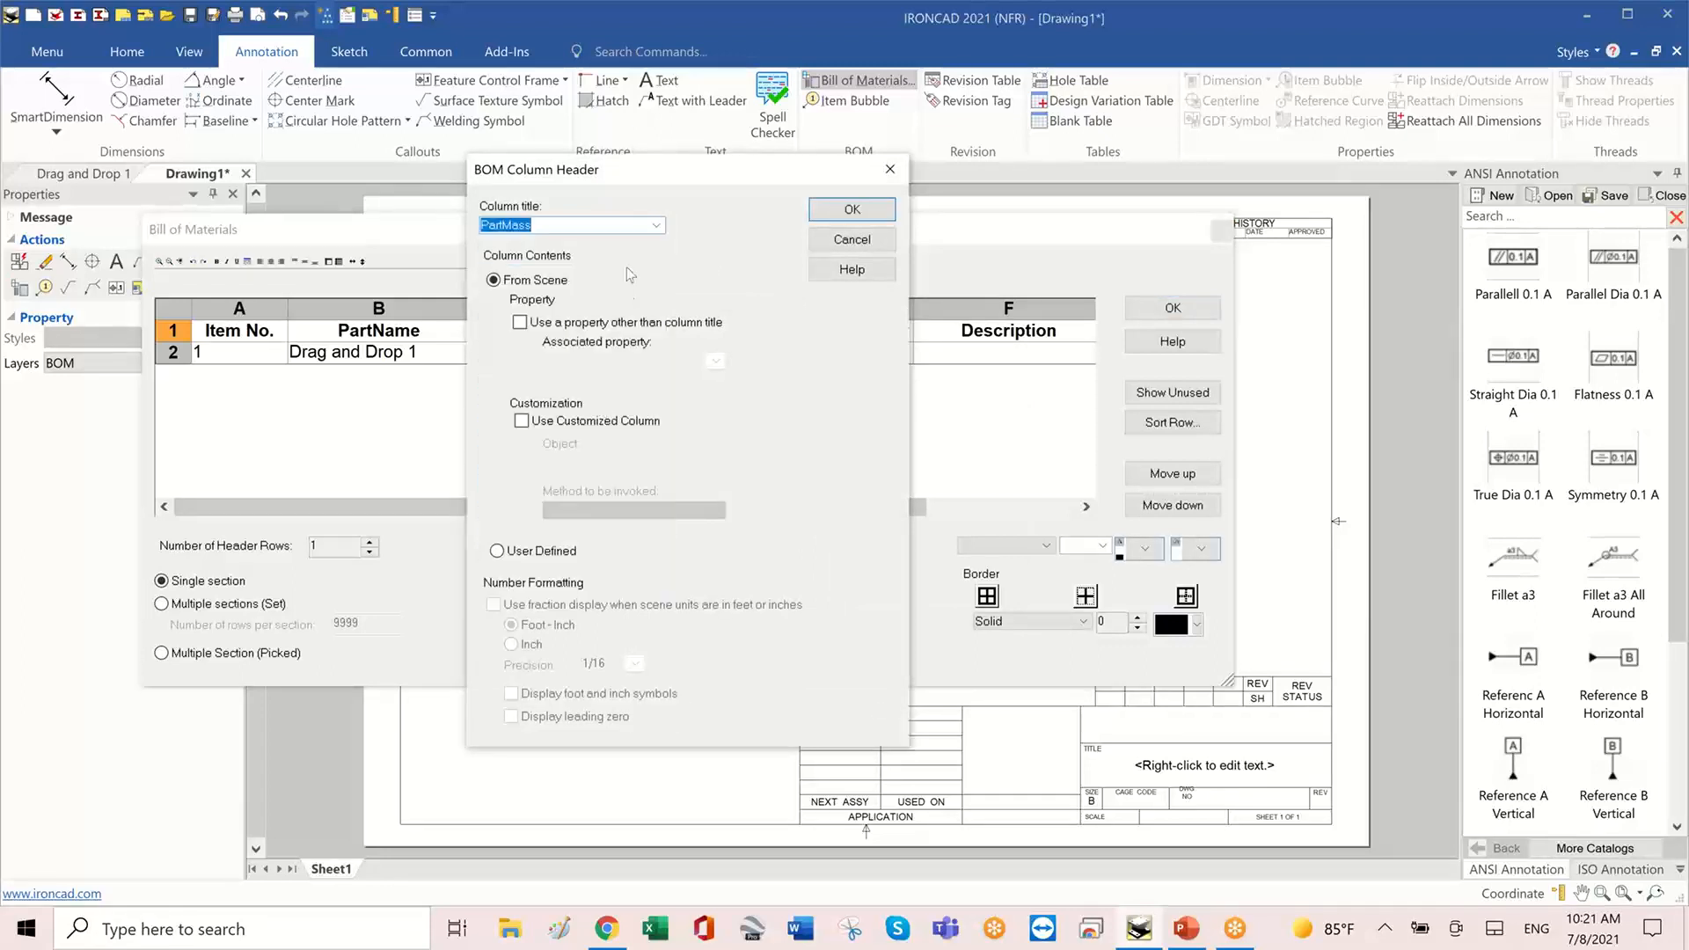
click(852, 209)
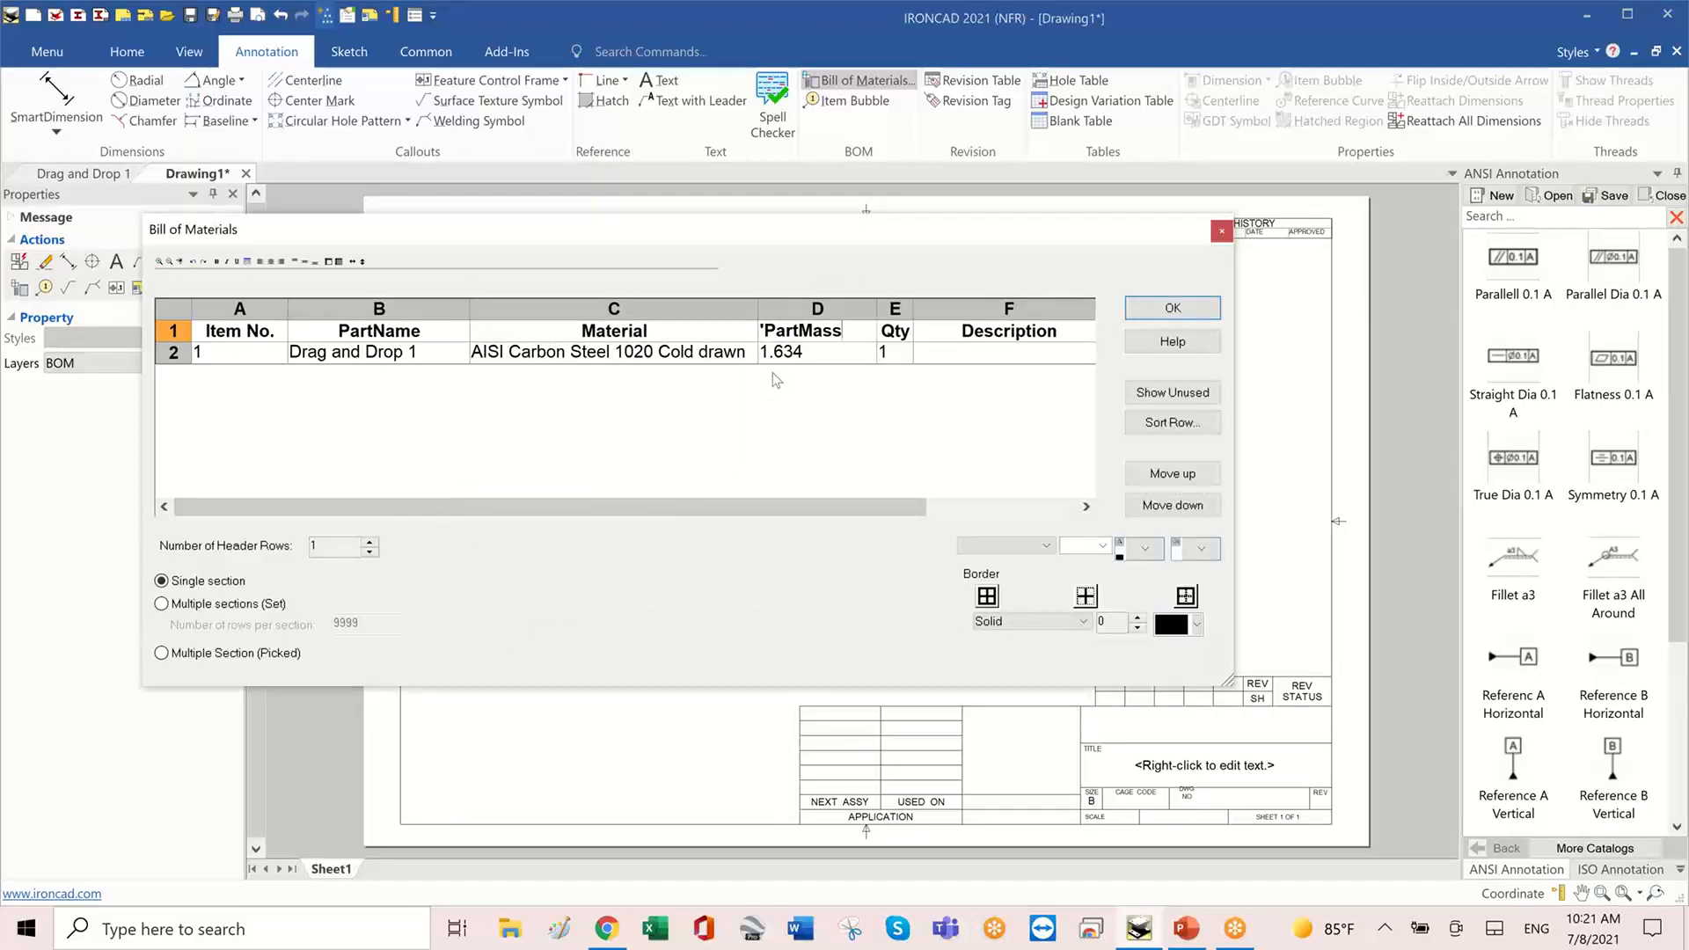
click(1135, 309)
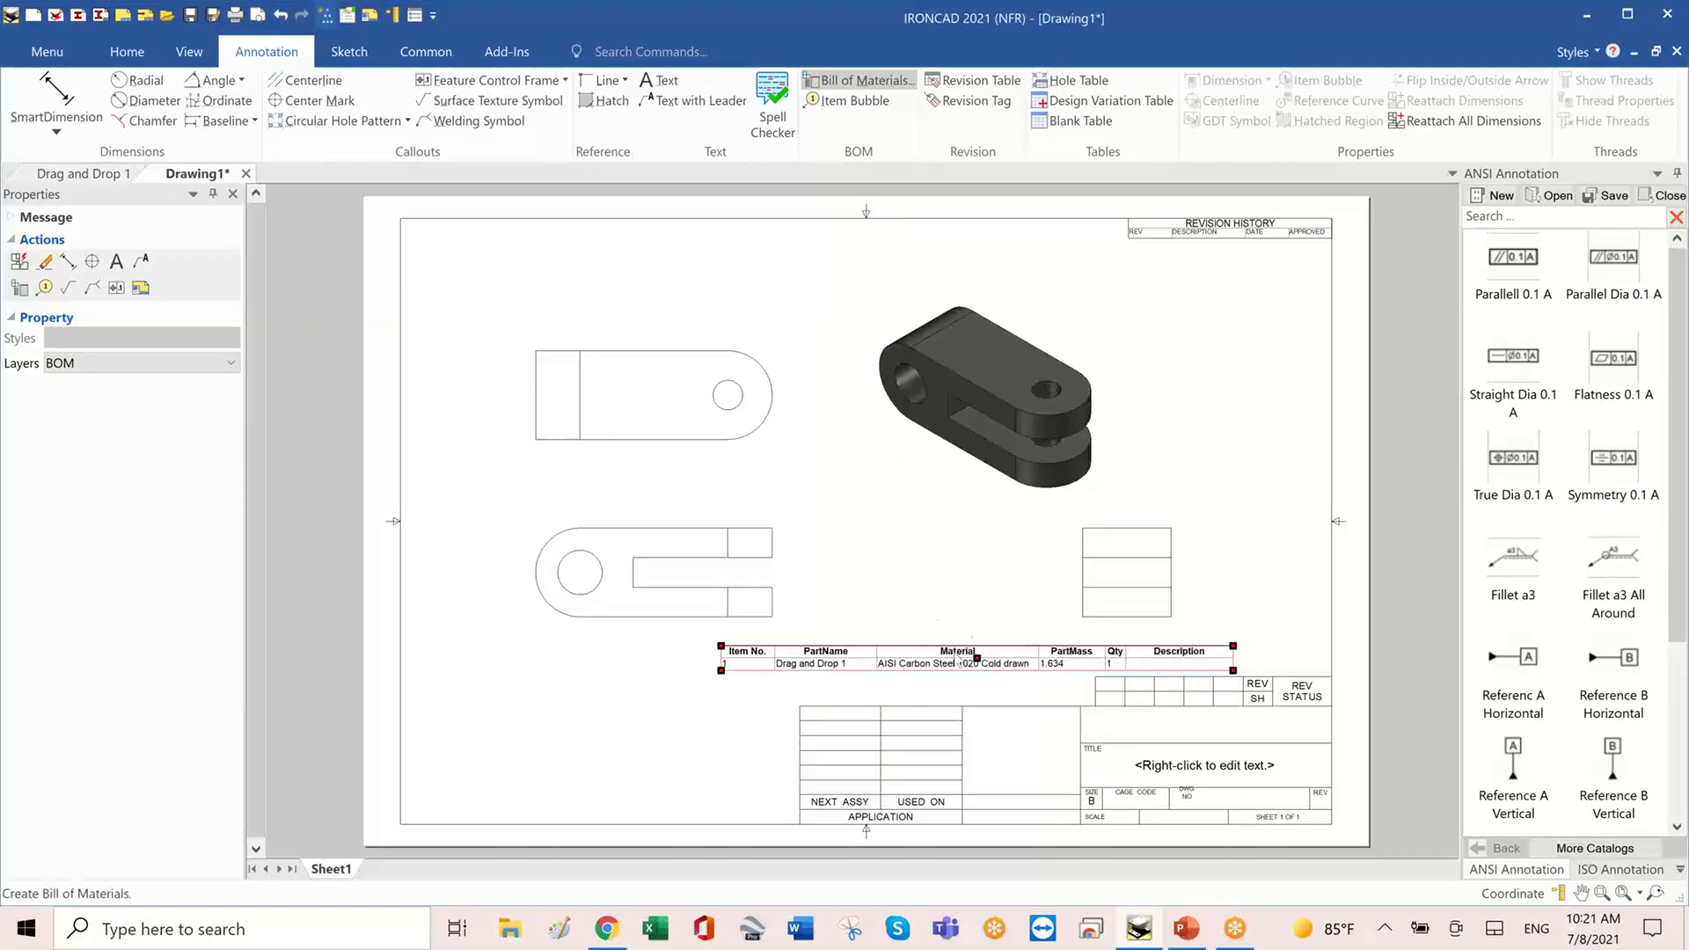
click(980, 598)
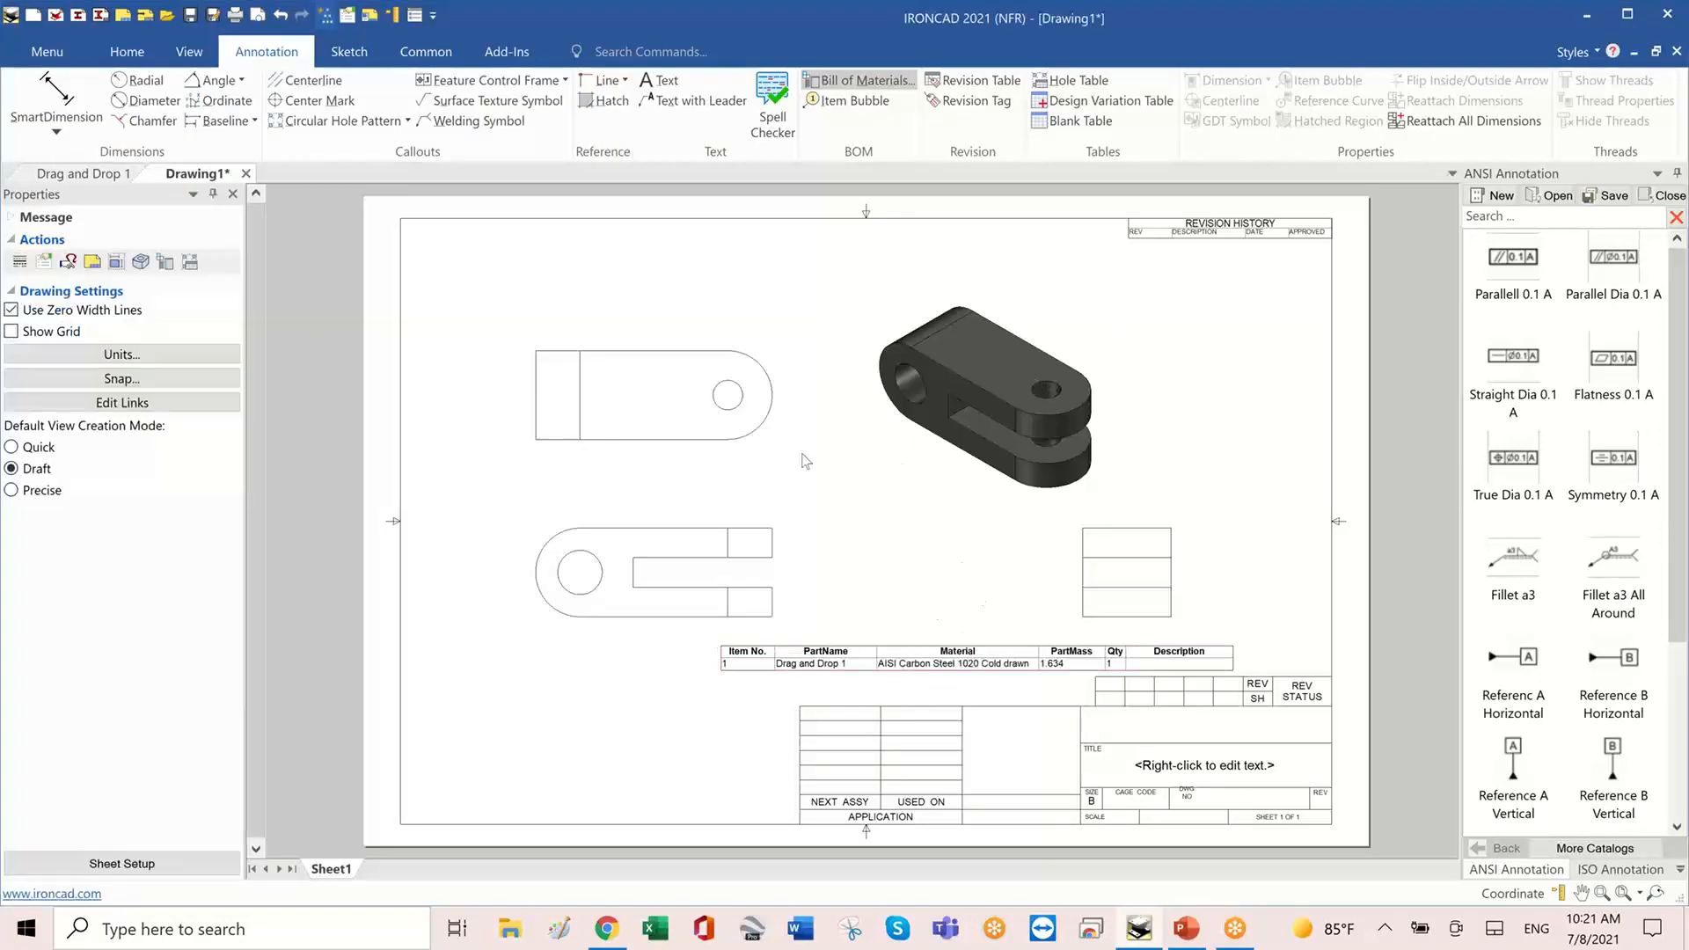
- Open the 3D scene from the T.F.R isometric view and apply the Gold material from the Materials catalog to the part
right_click(965, 393)
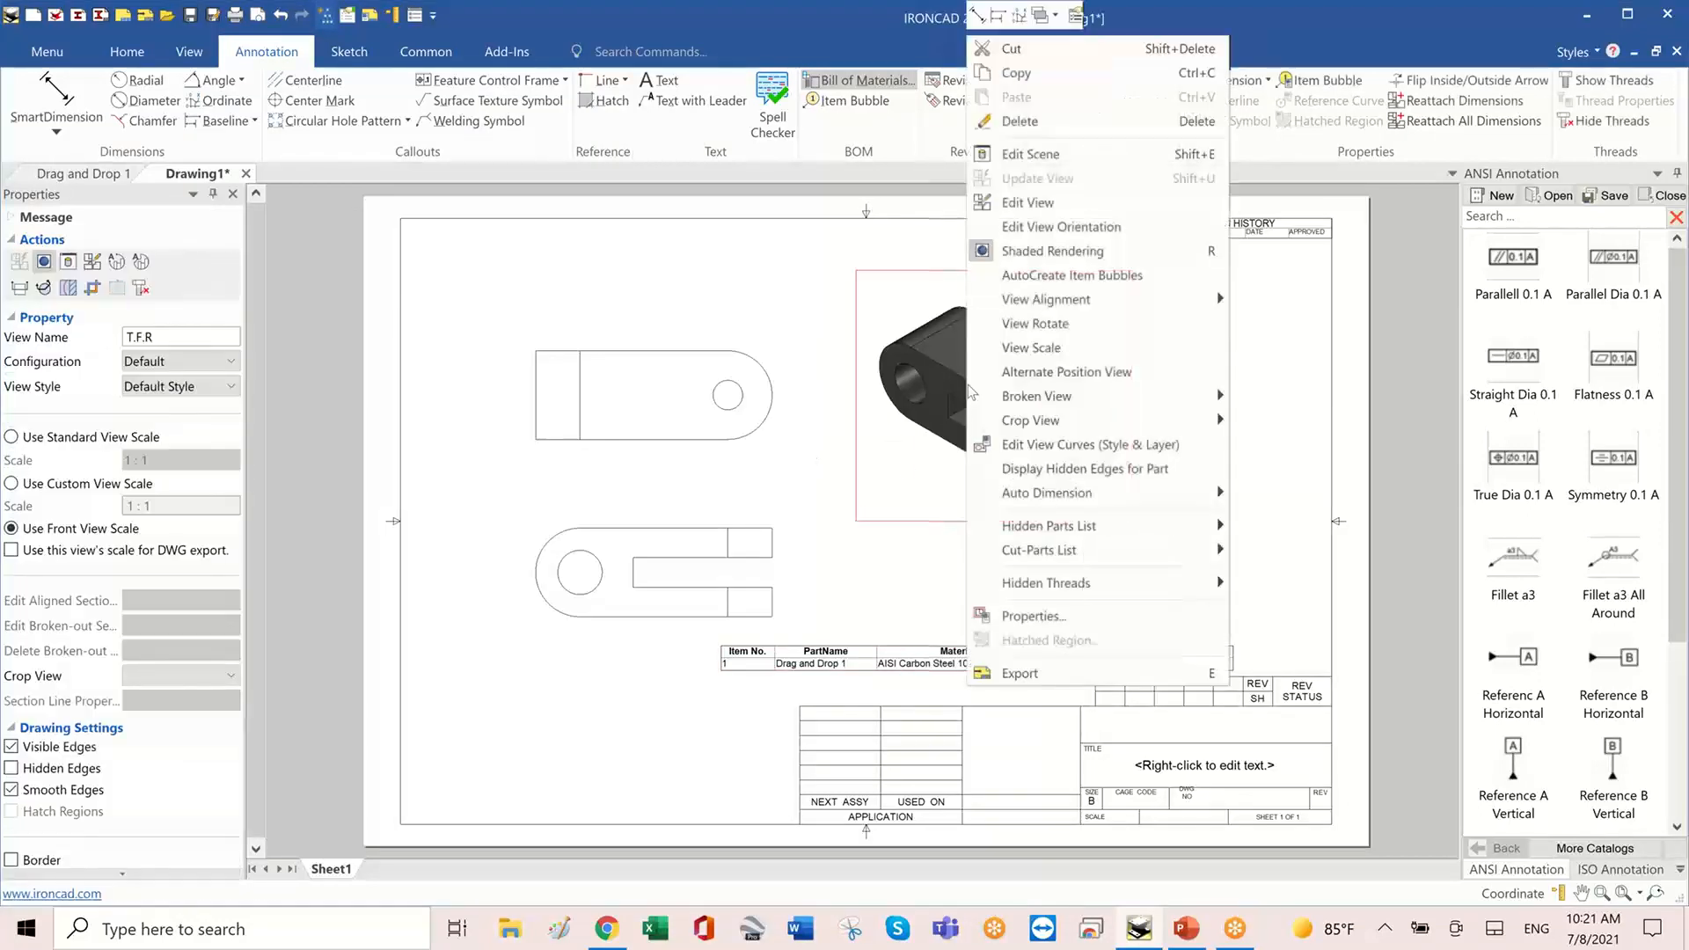
click(1023, 156)
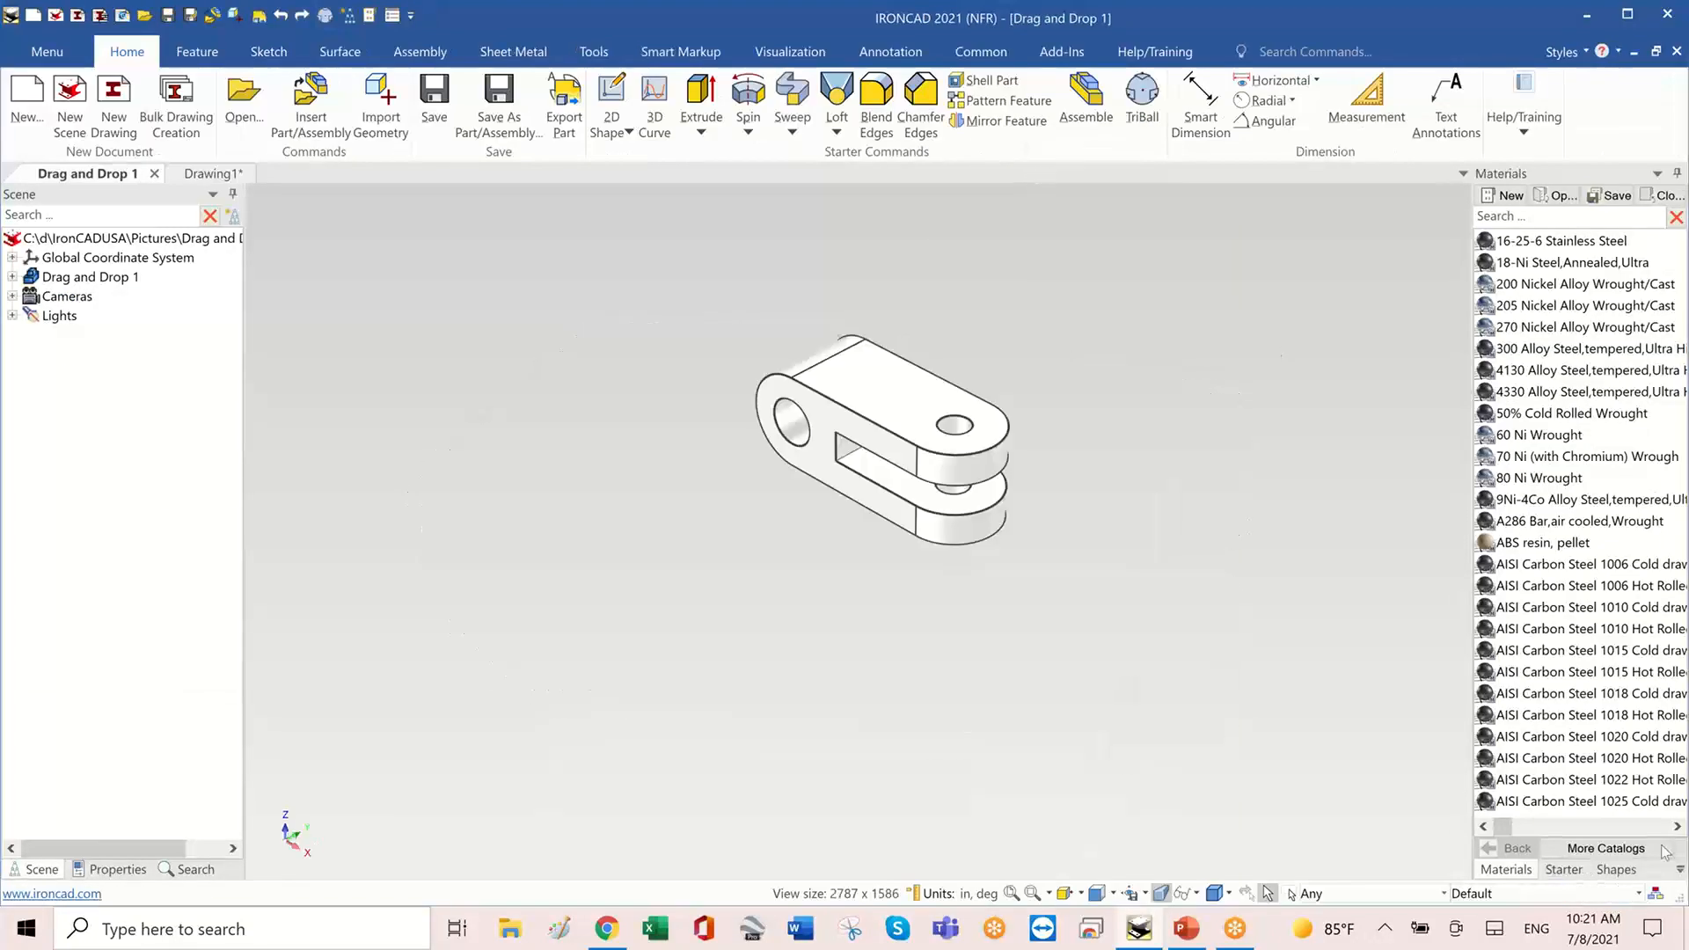
scroll(1644, 830, down, 3)
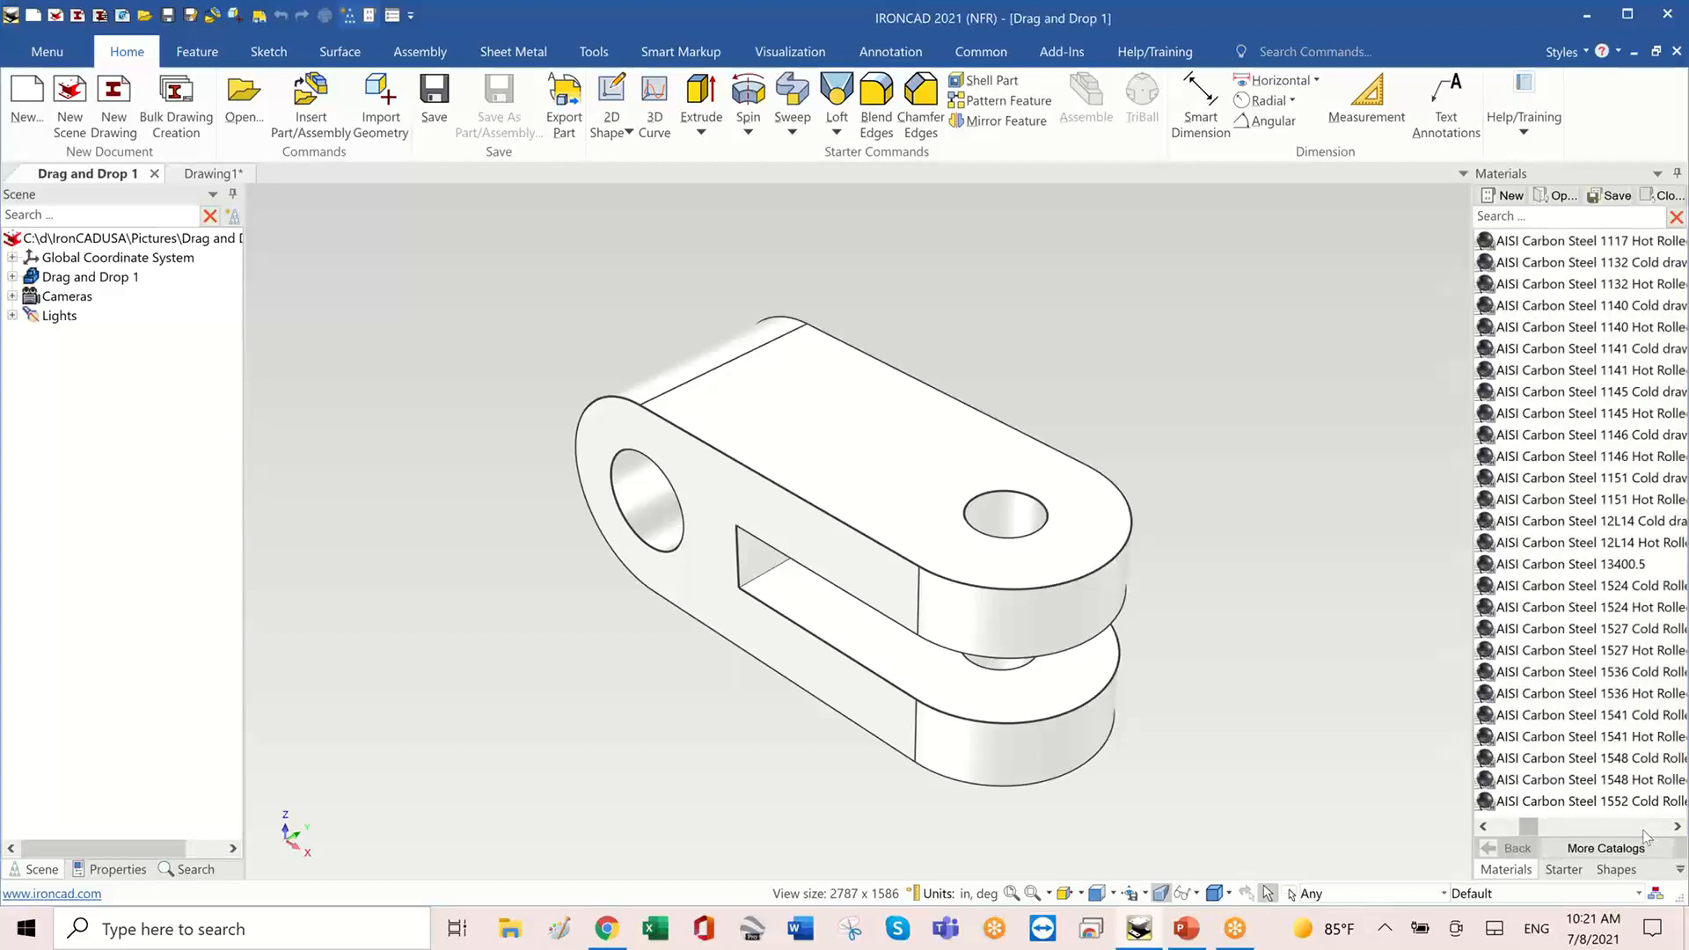
scroll(1643, 831, down, 3)
scroll(1644, 831, down, 3)
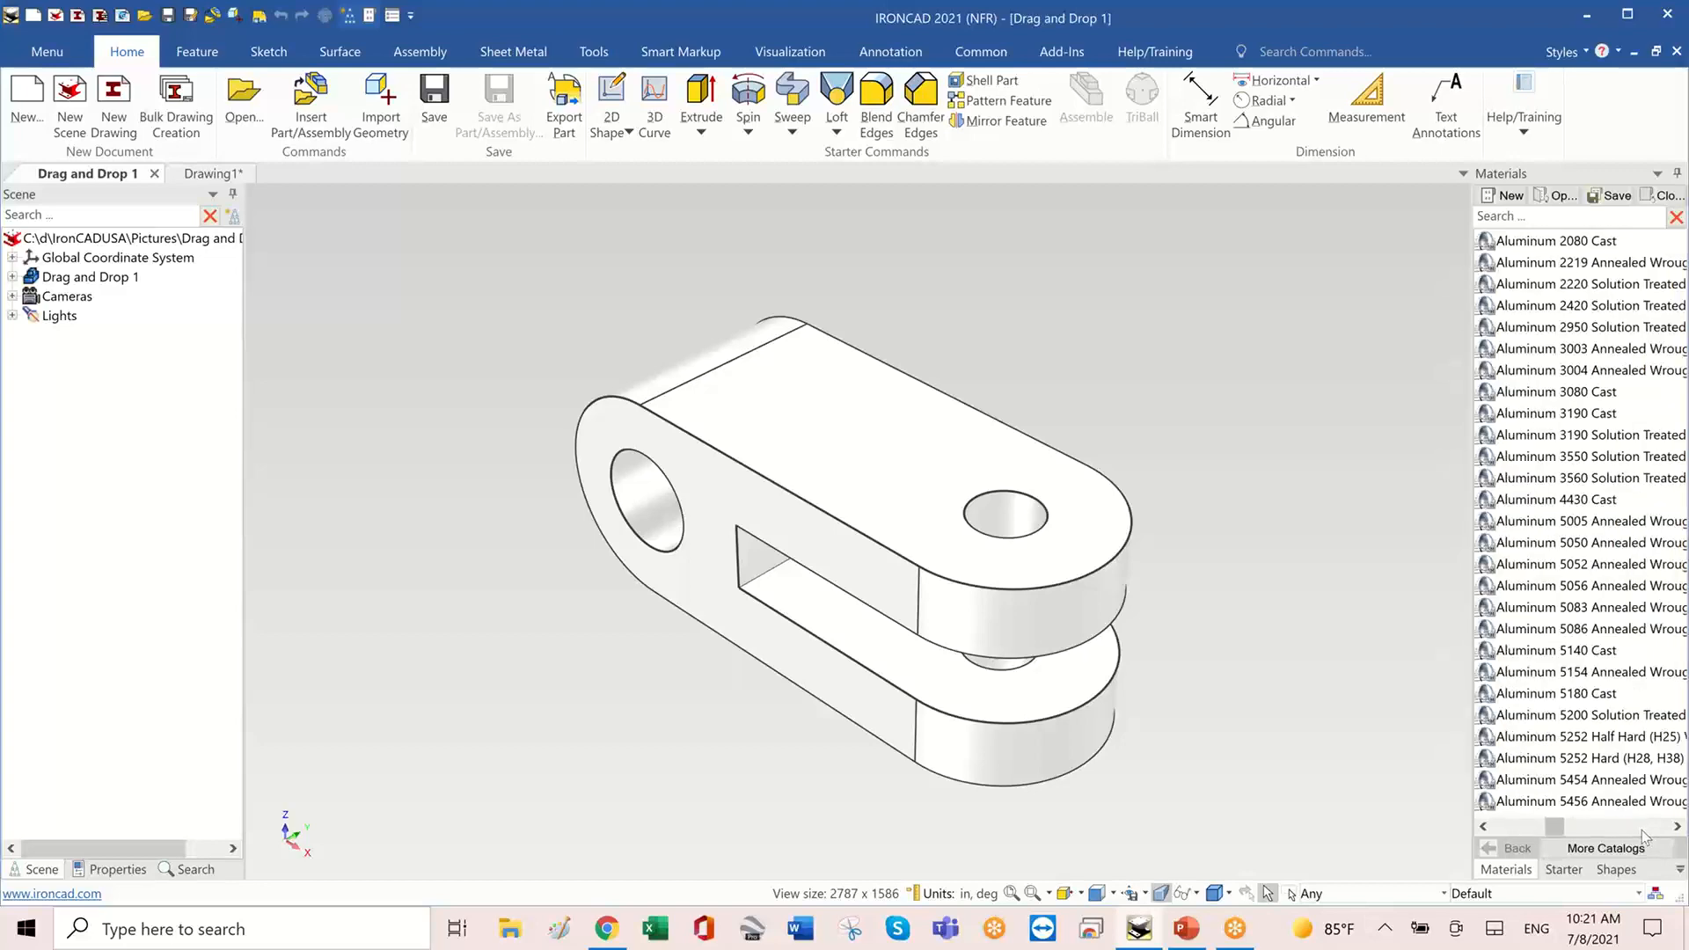
scroll(1642, 831, down, 3)
scroll(1642, 831, down, 3)
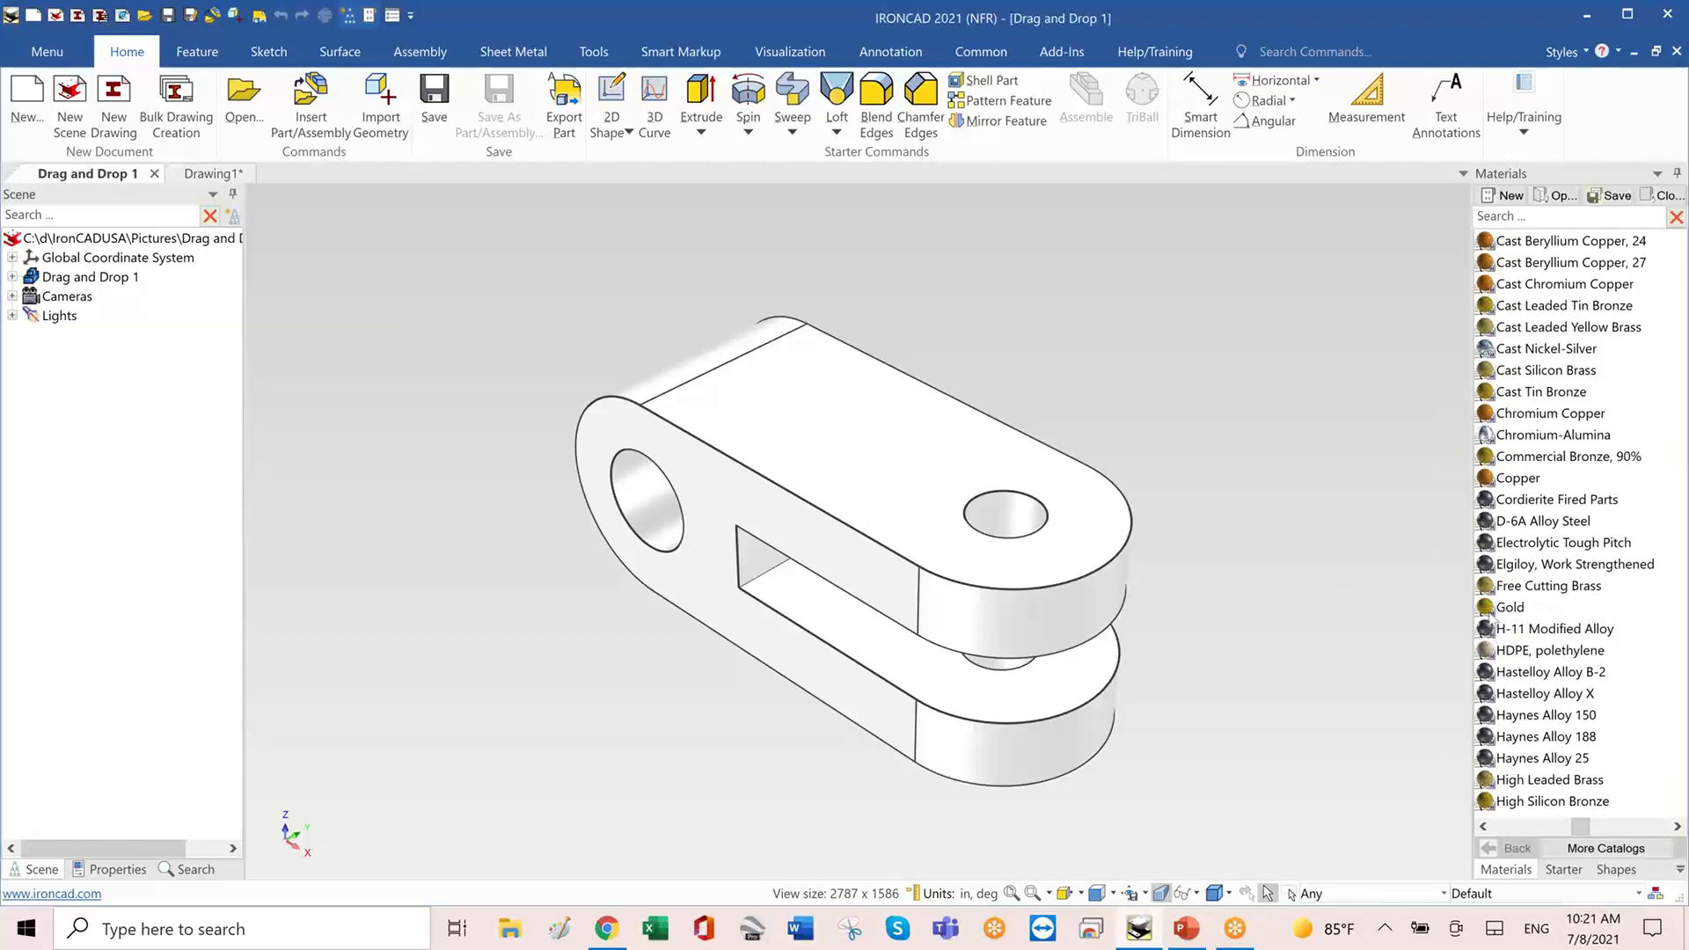
drag(1492, 607, 935, 440)
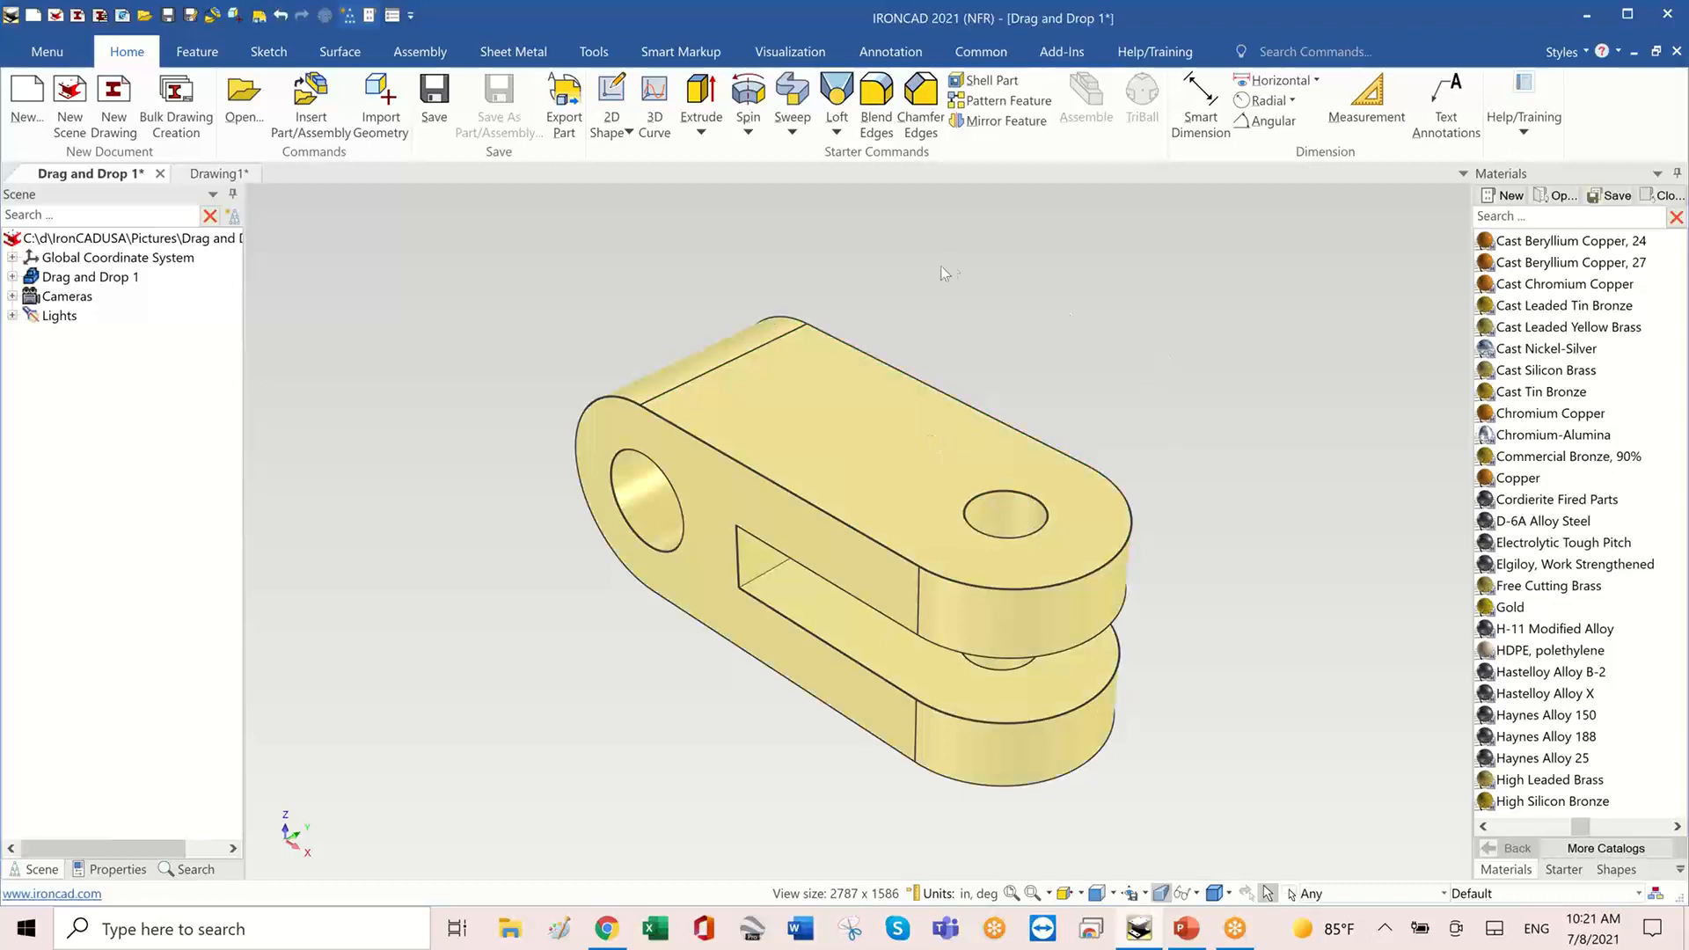
- Return to Drawing1 and update the views on this sheet with the changed material
middle_drag(1158, 346, 1282, 613)
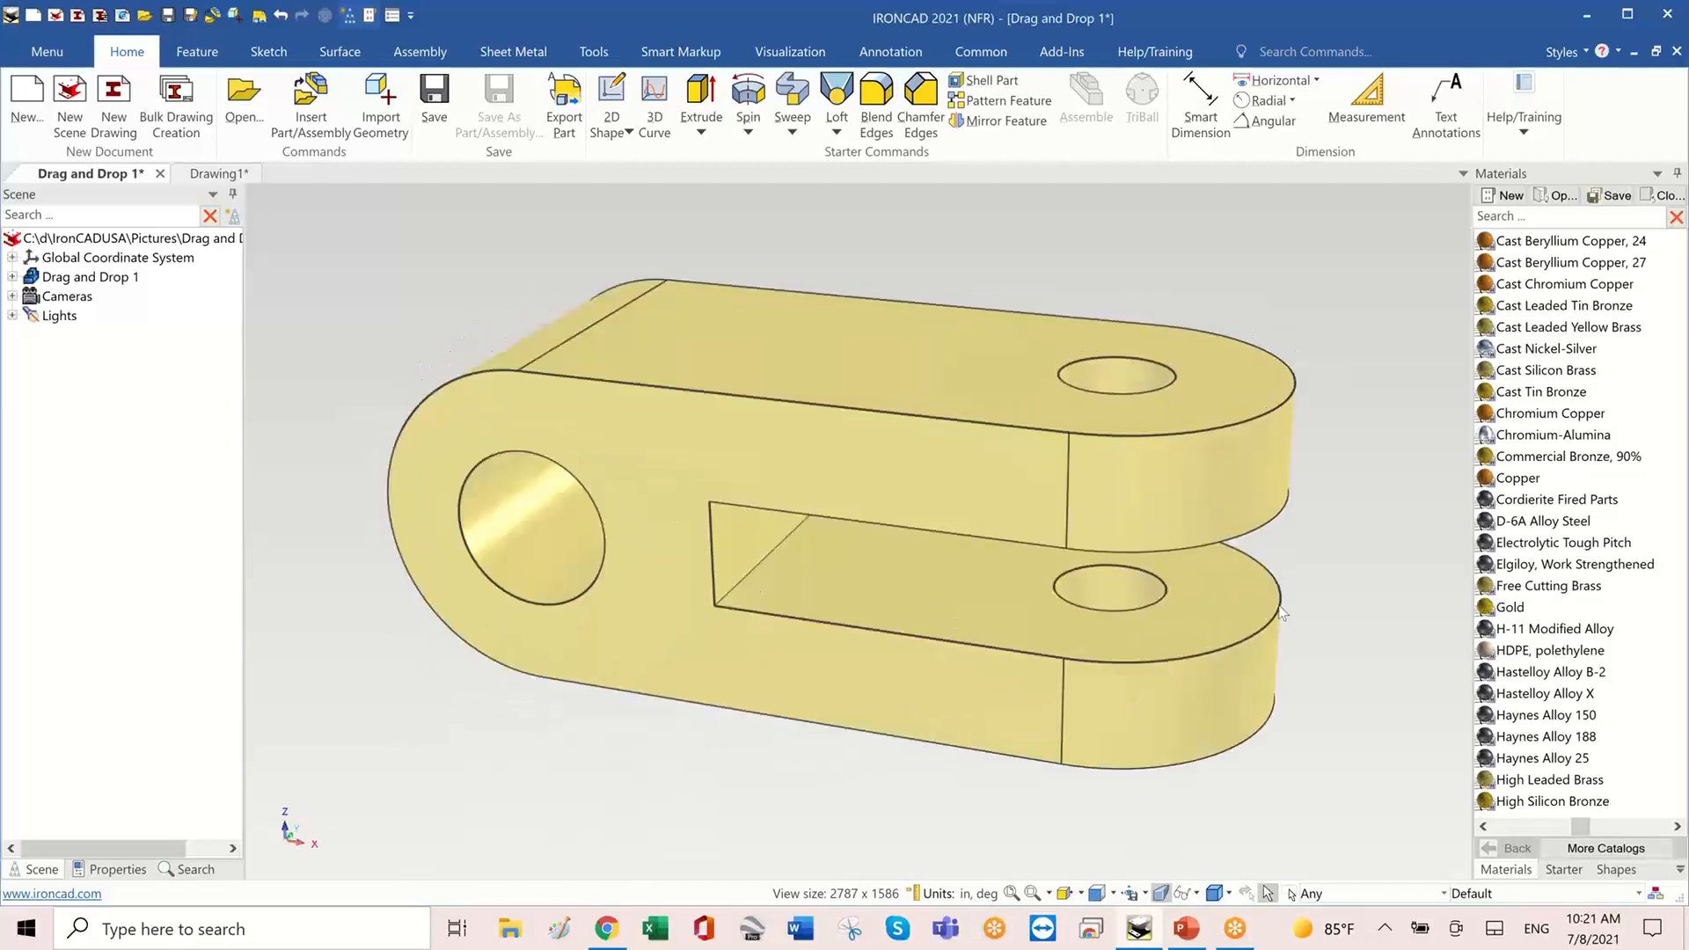
click(219, 174)
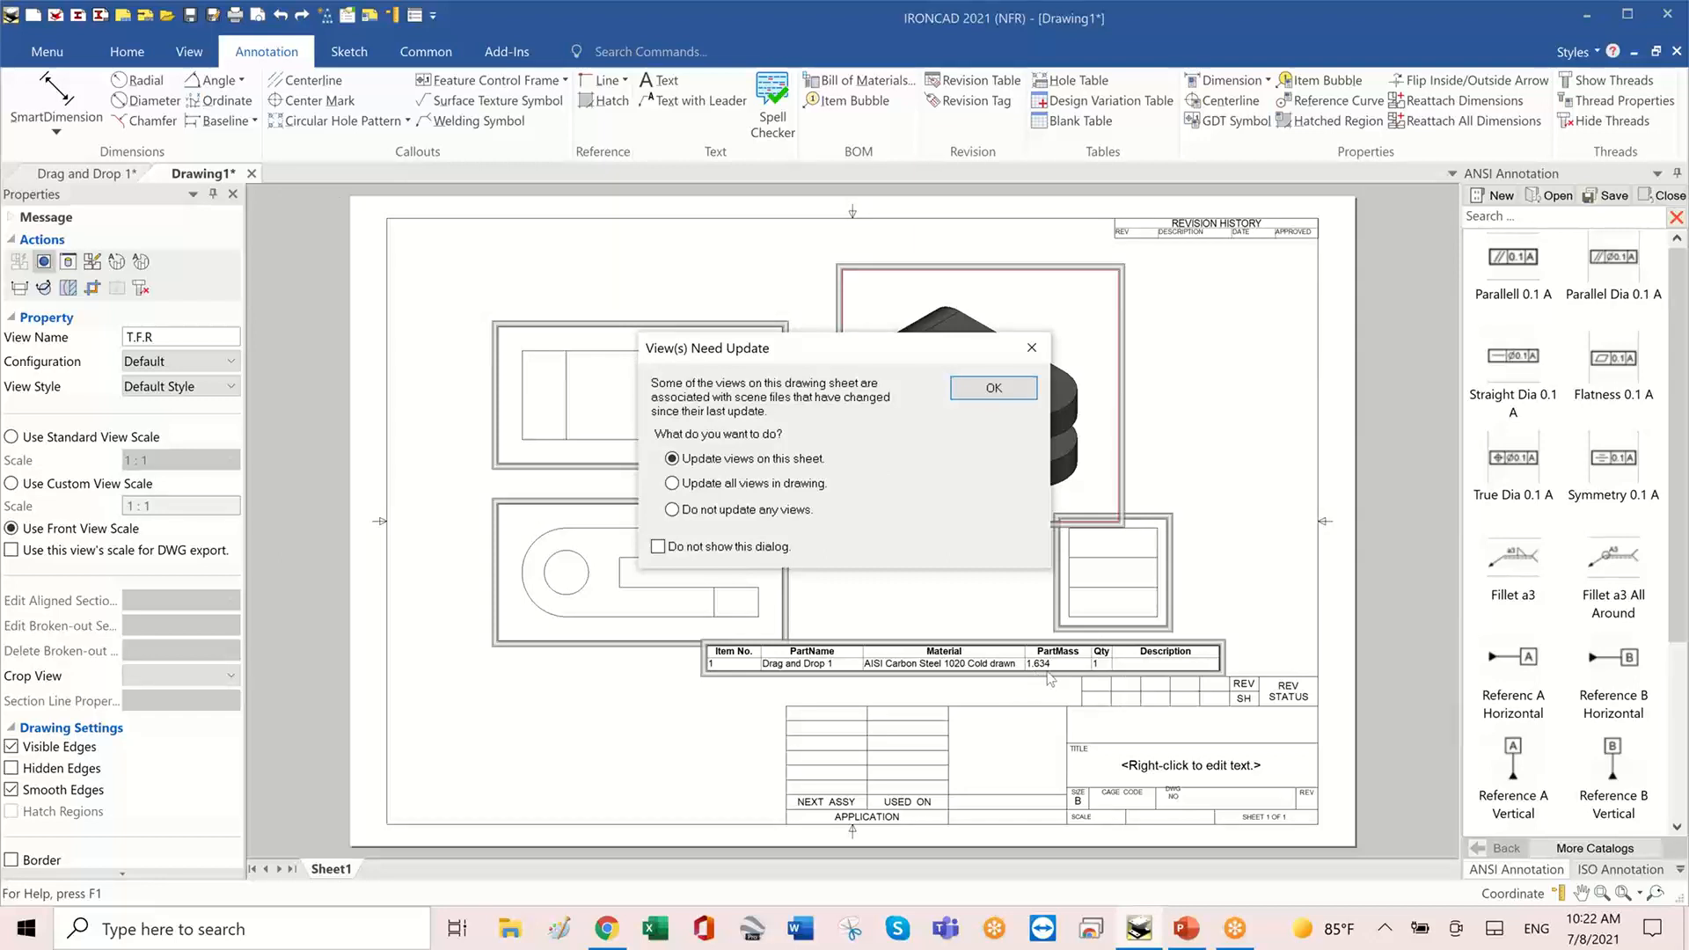
click(990, 401)
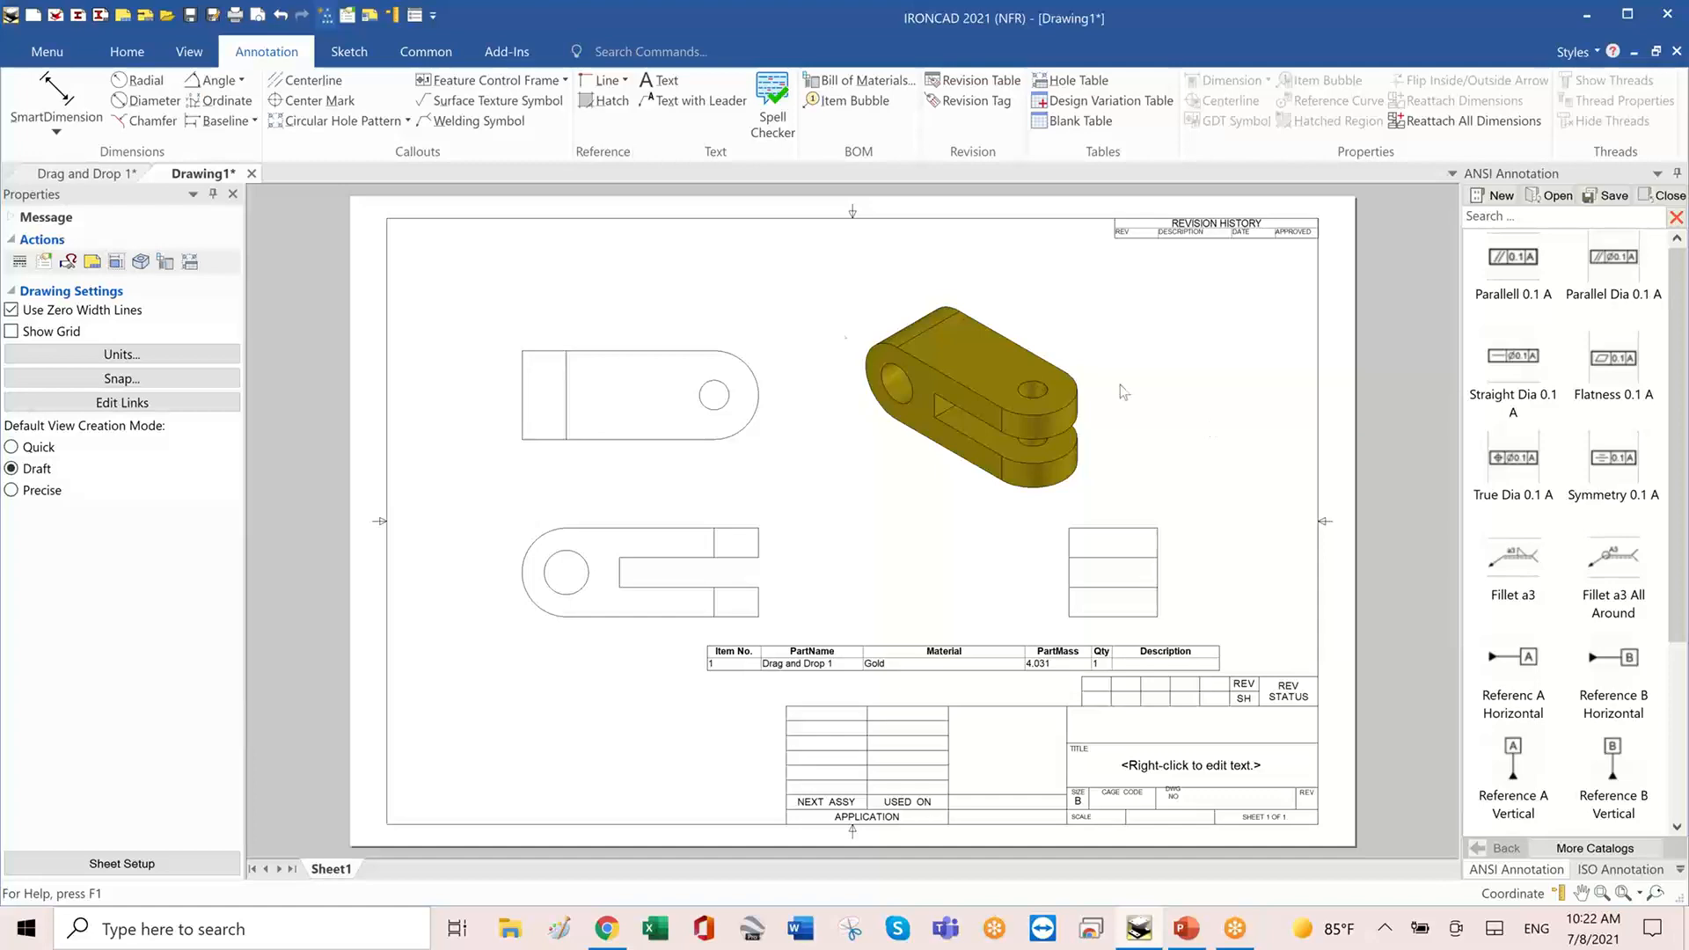
click(83, 176)
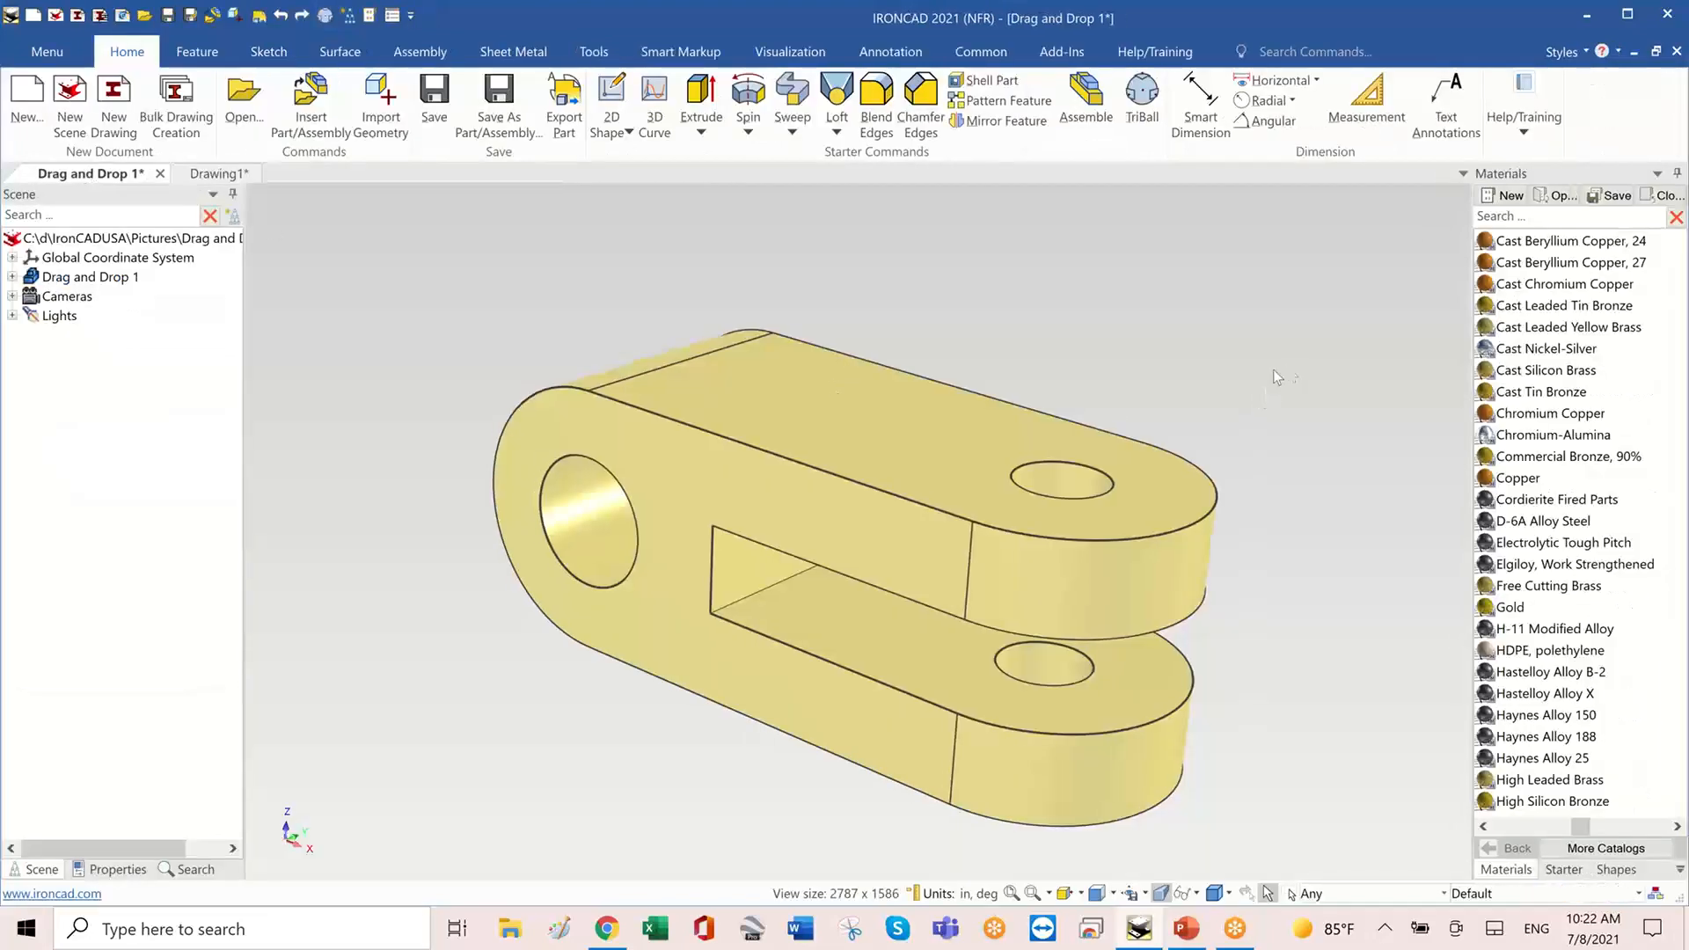
middle_drag(1274, 368, 895, 223)
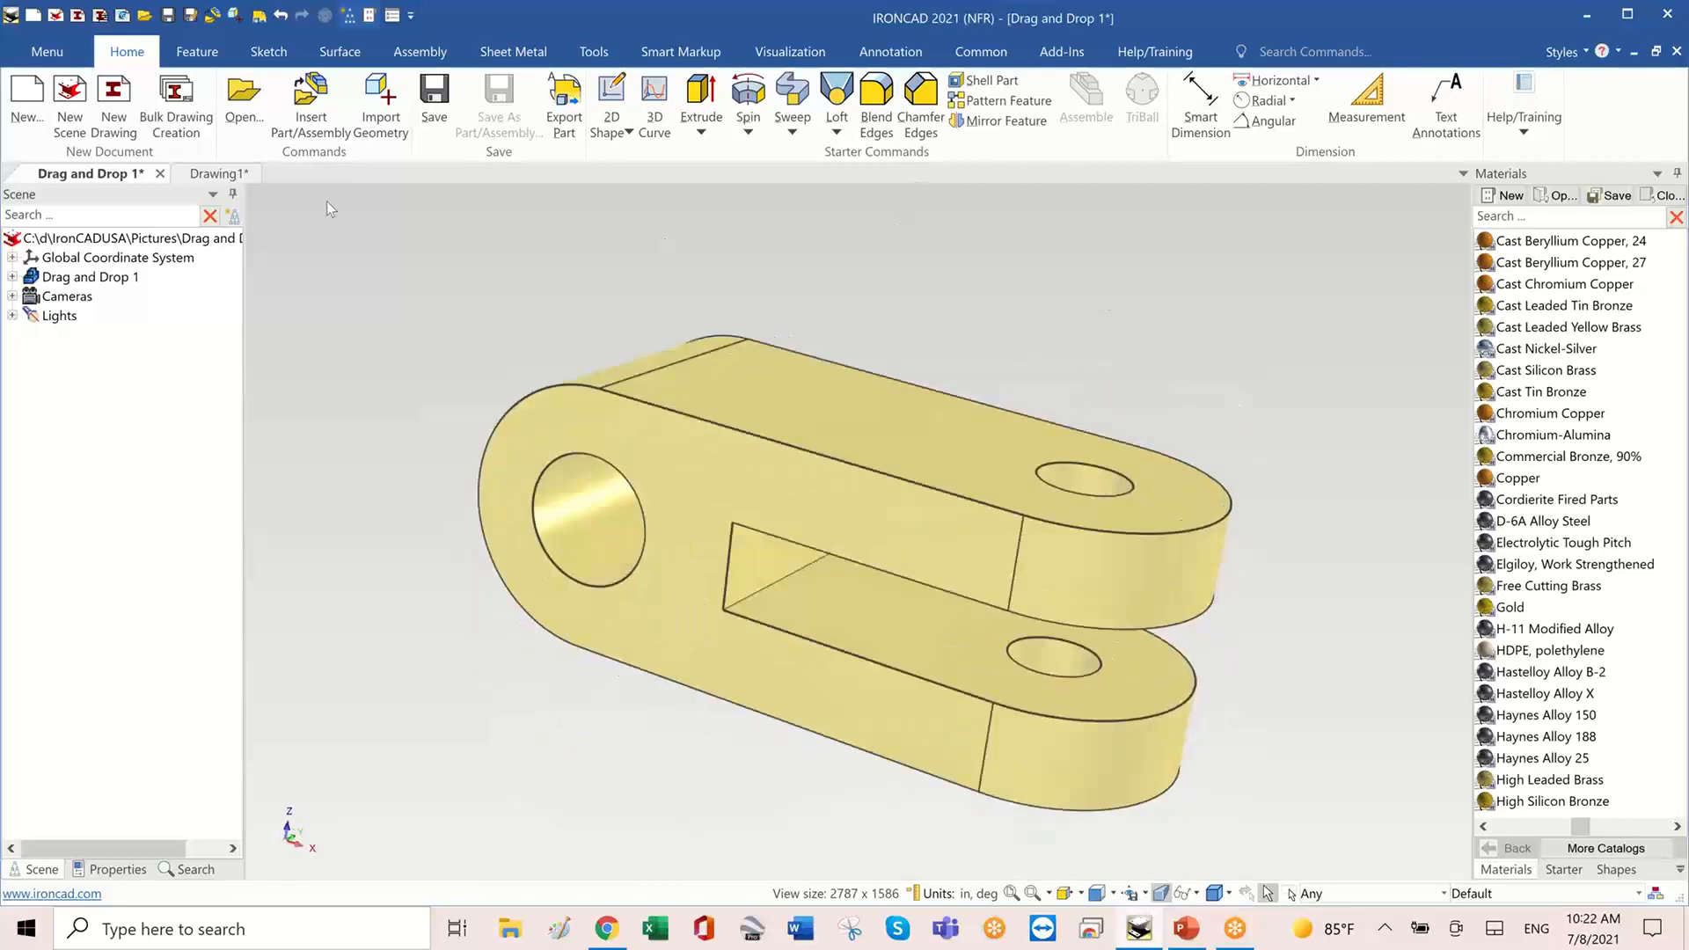
click(219, 173)
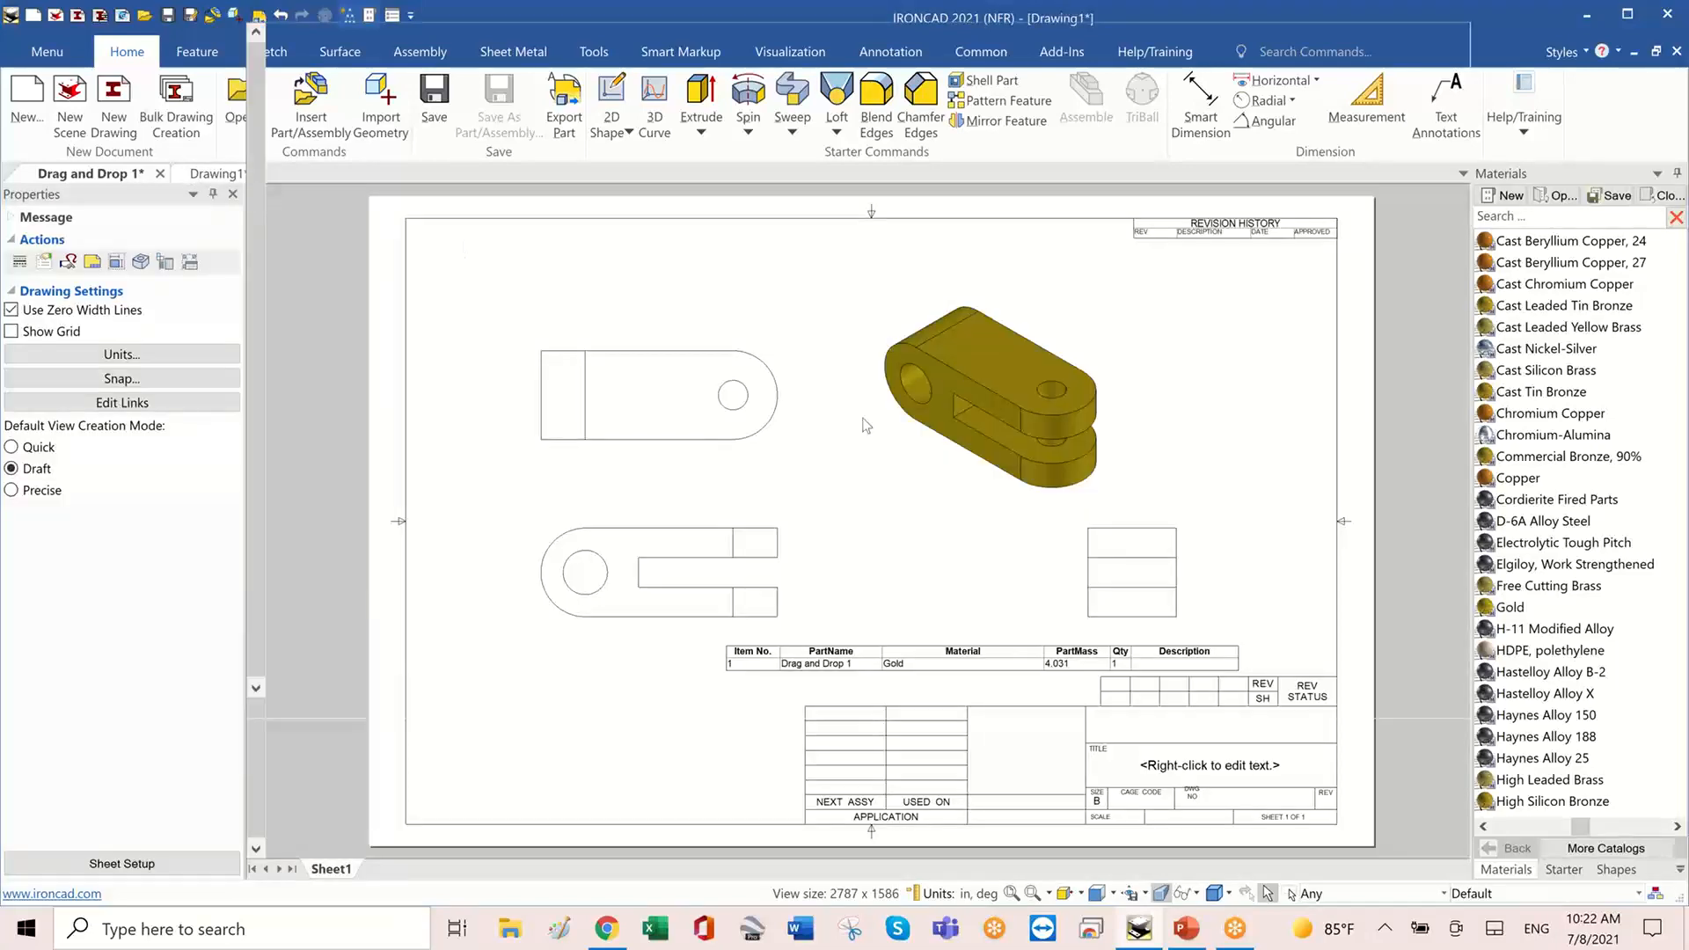
- Start SmartDimension and dimension the diameter of the large hole in the front view, placing the text outside the rounded end
click(136, 55)
click(266, 52)
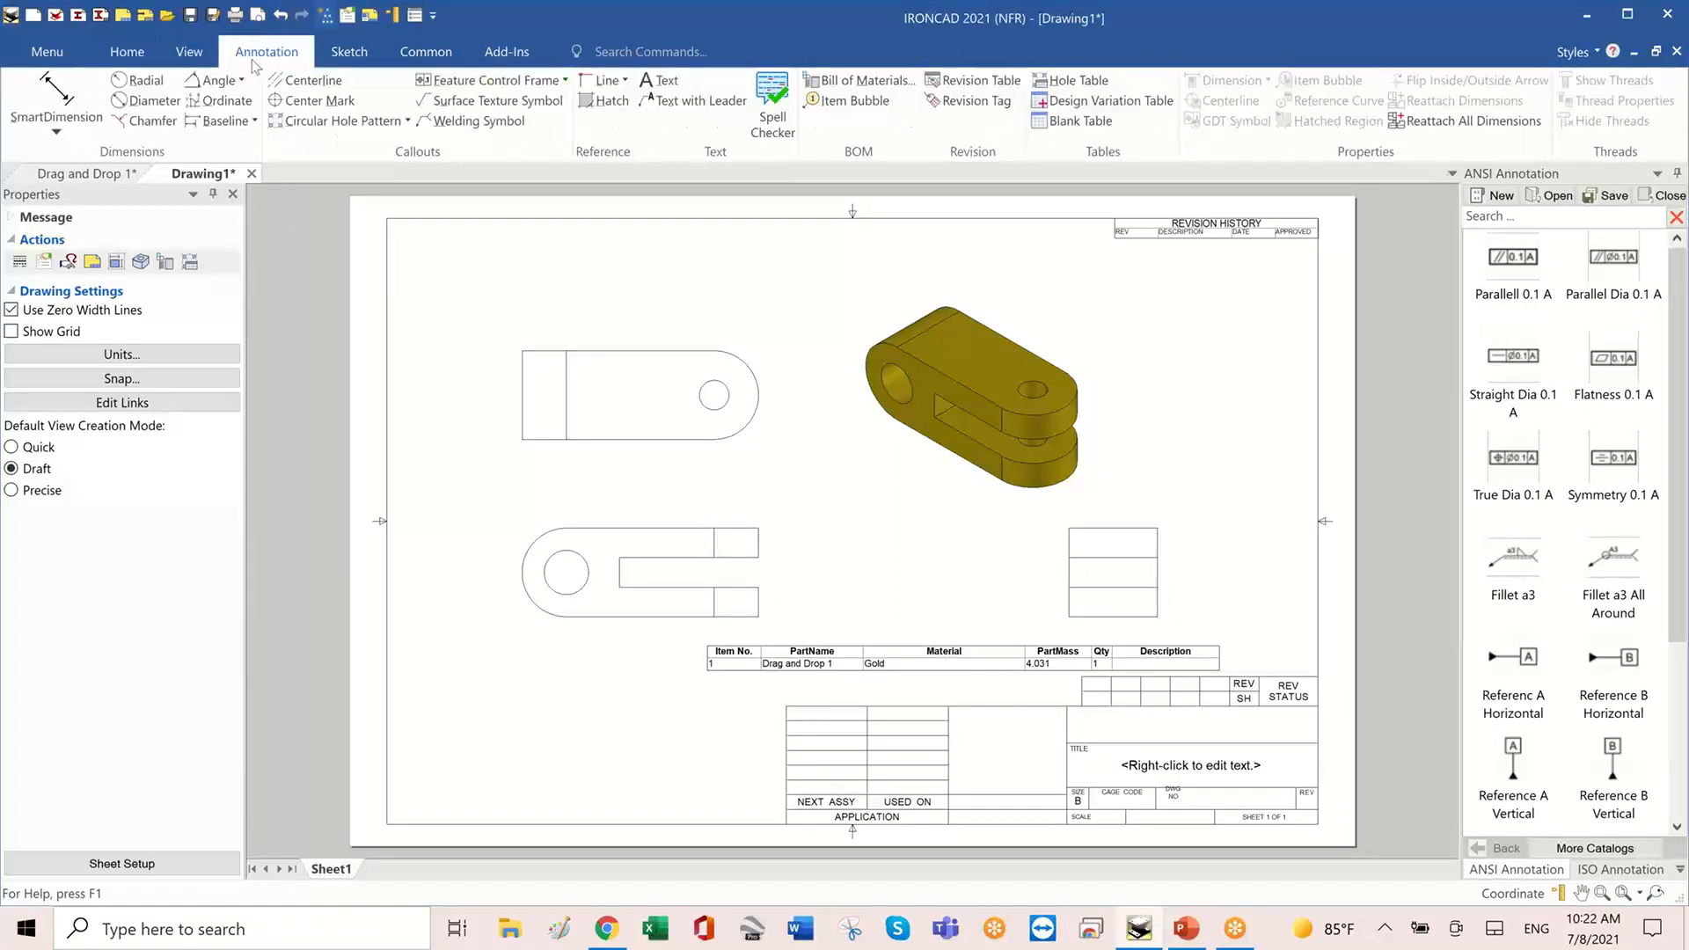
click(58, 99)
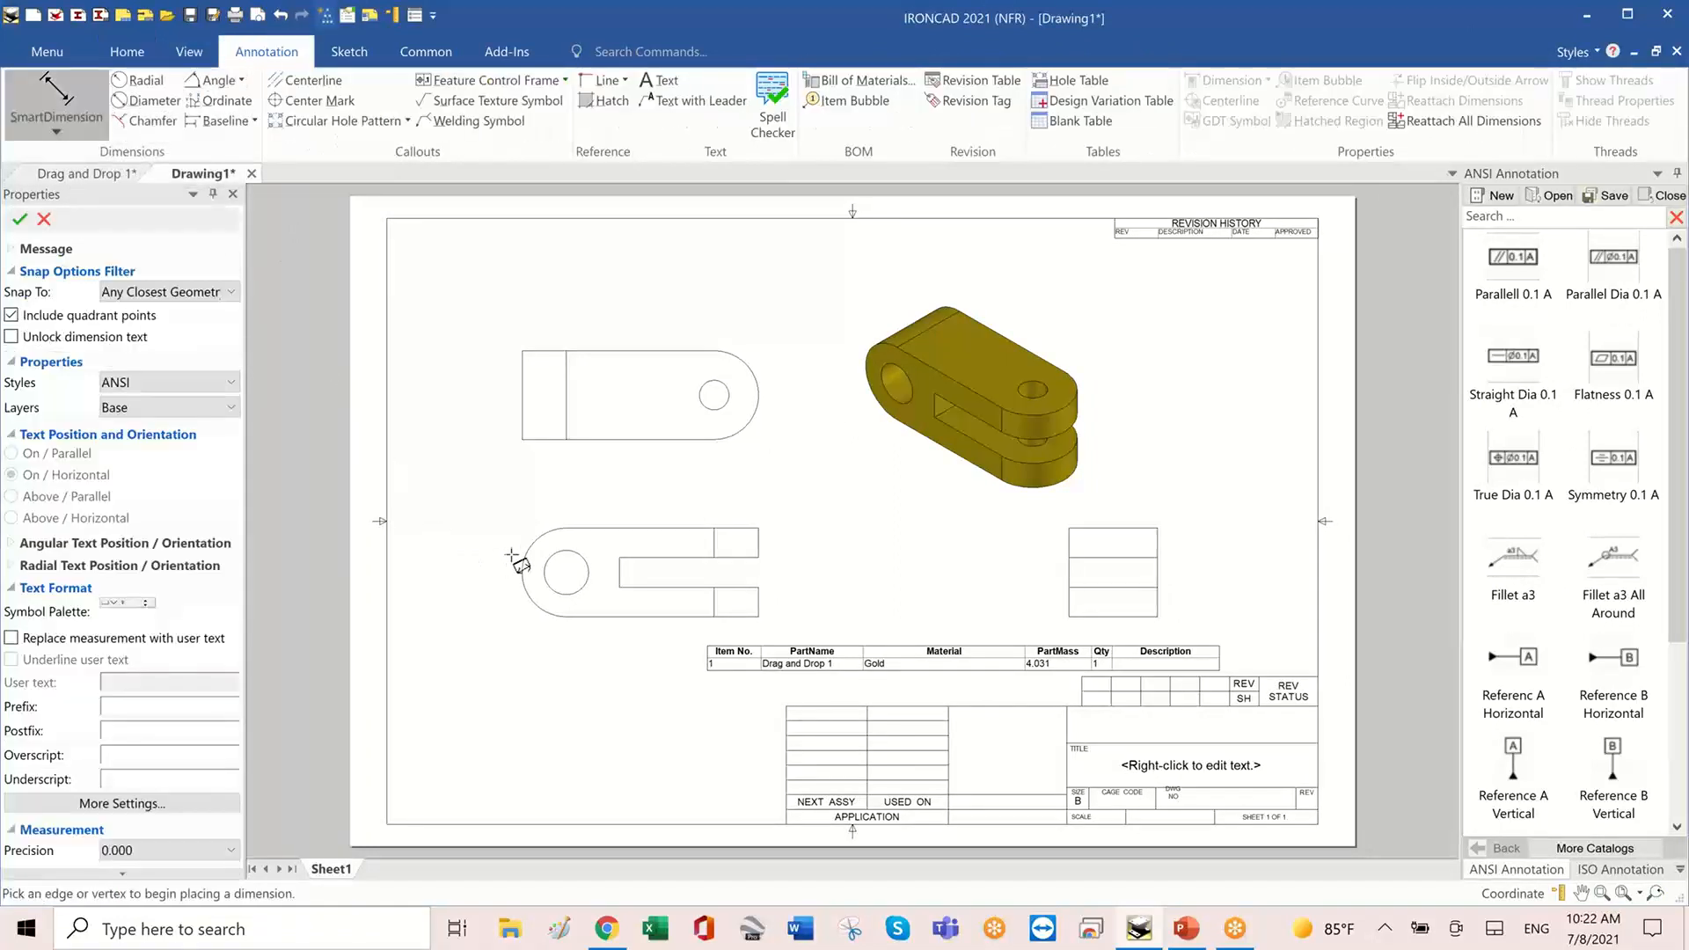
click(550, 586)
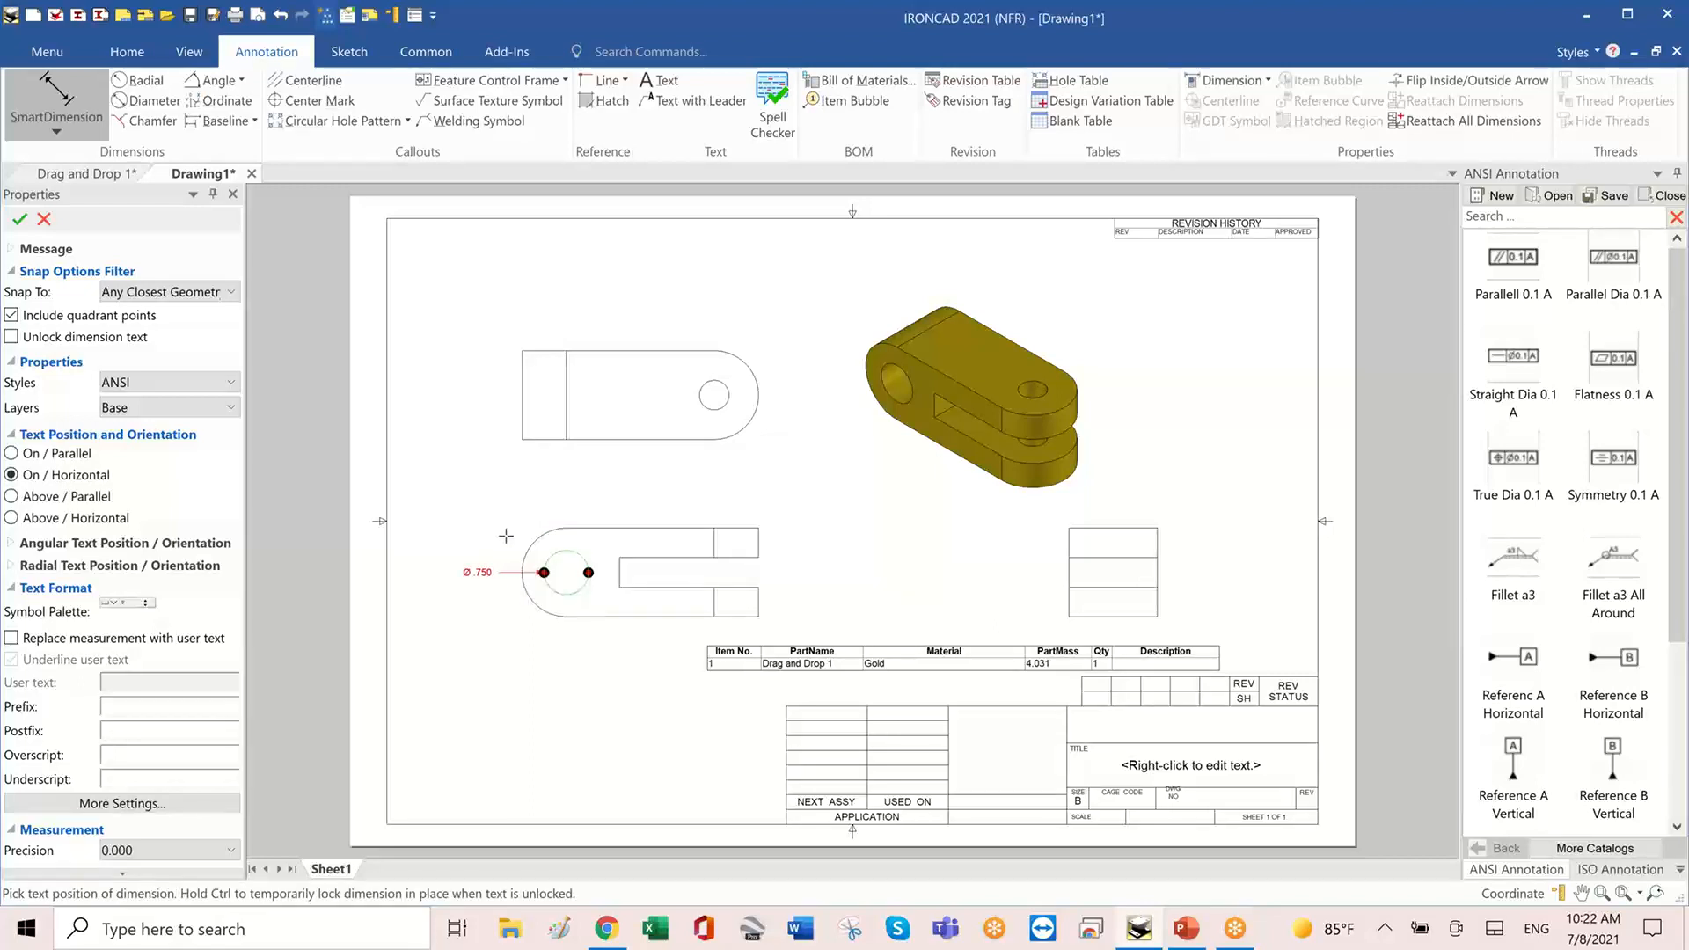
click(507, 538)
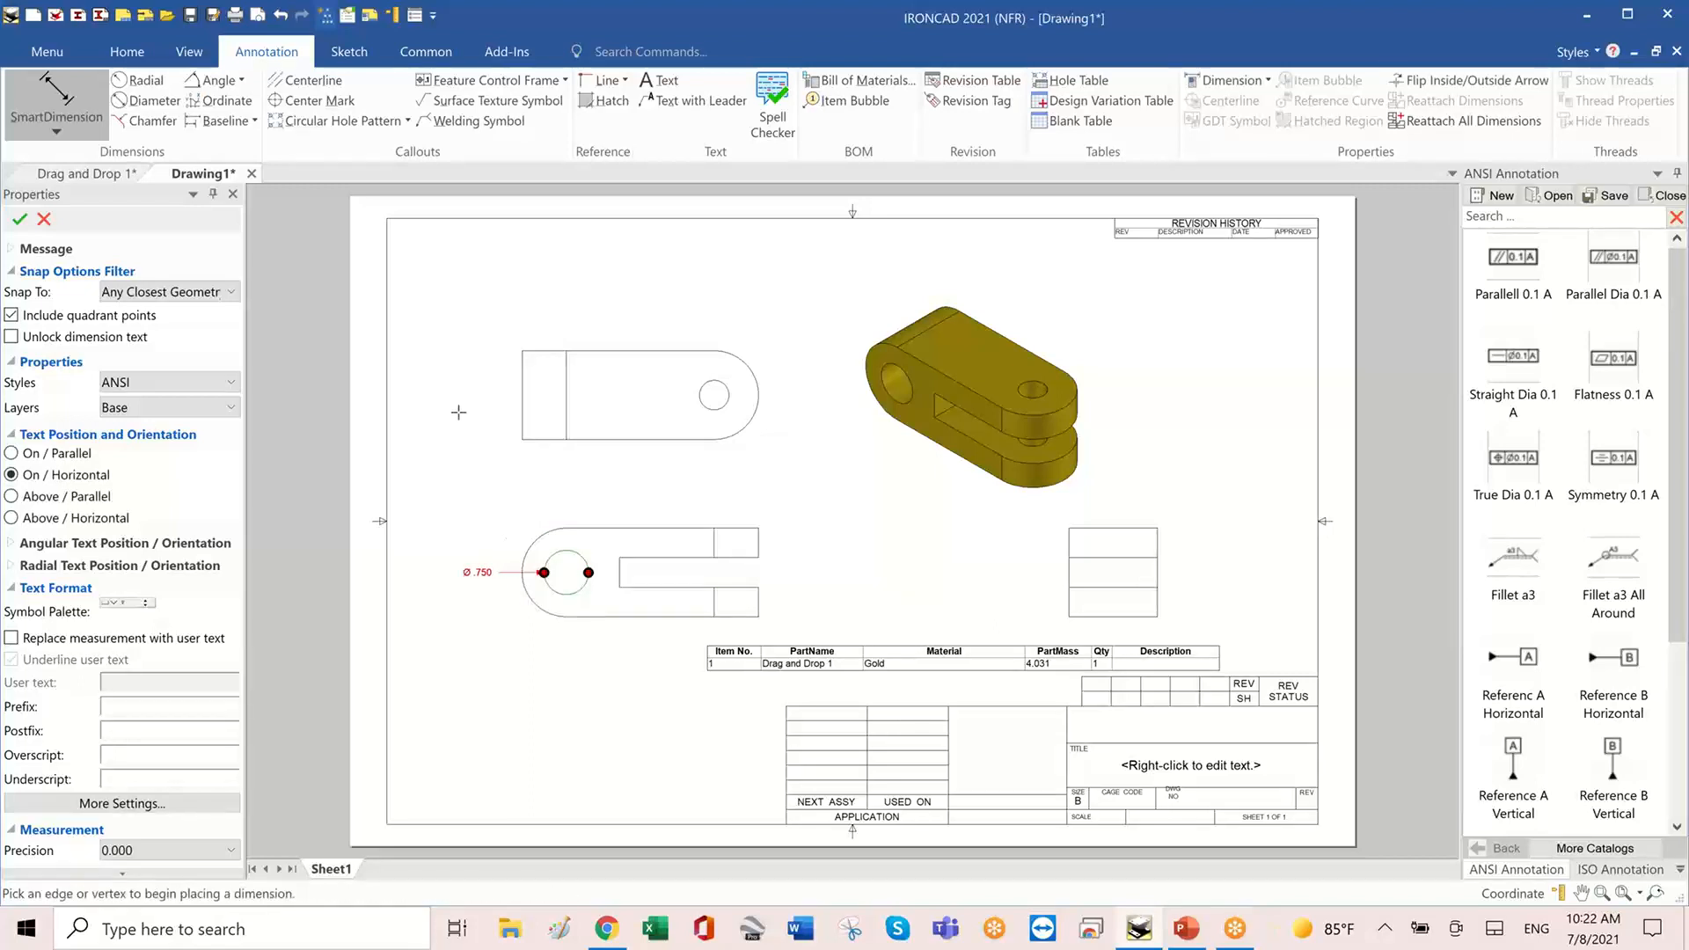
- Dimension the part's width, the small hole's diameter, and the rounded end's radius in the top view
click(521, 380)
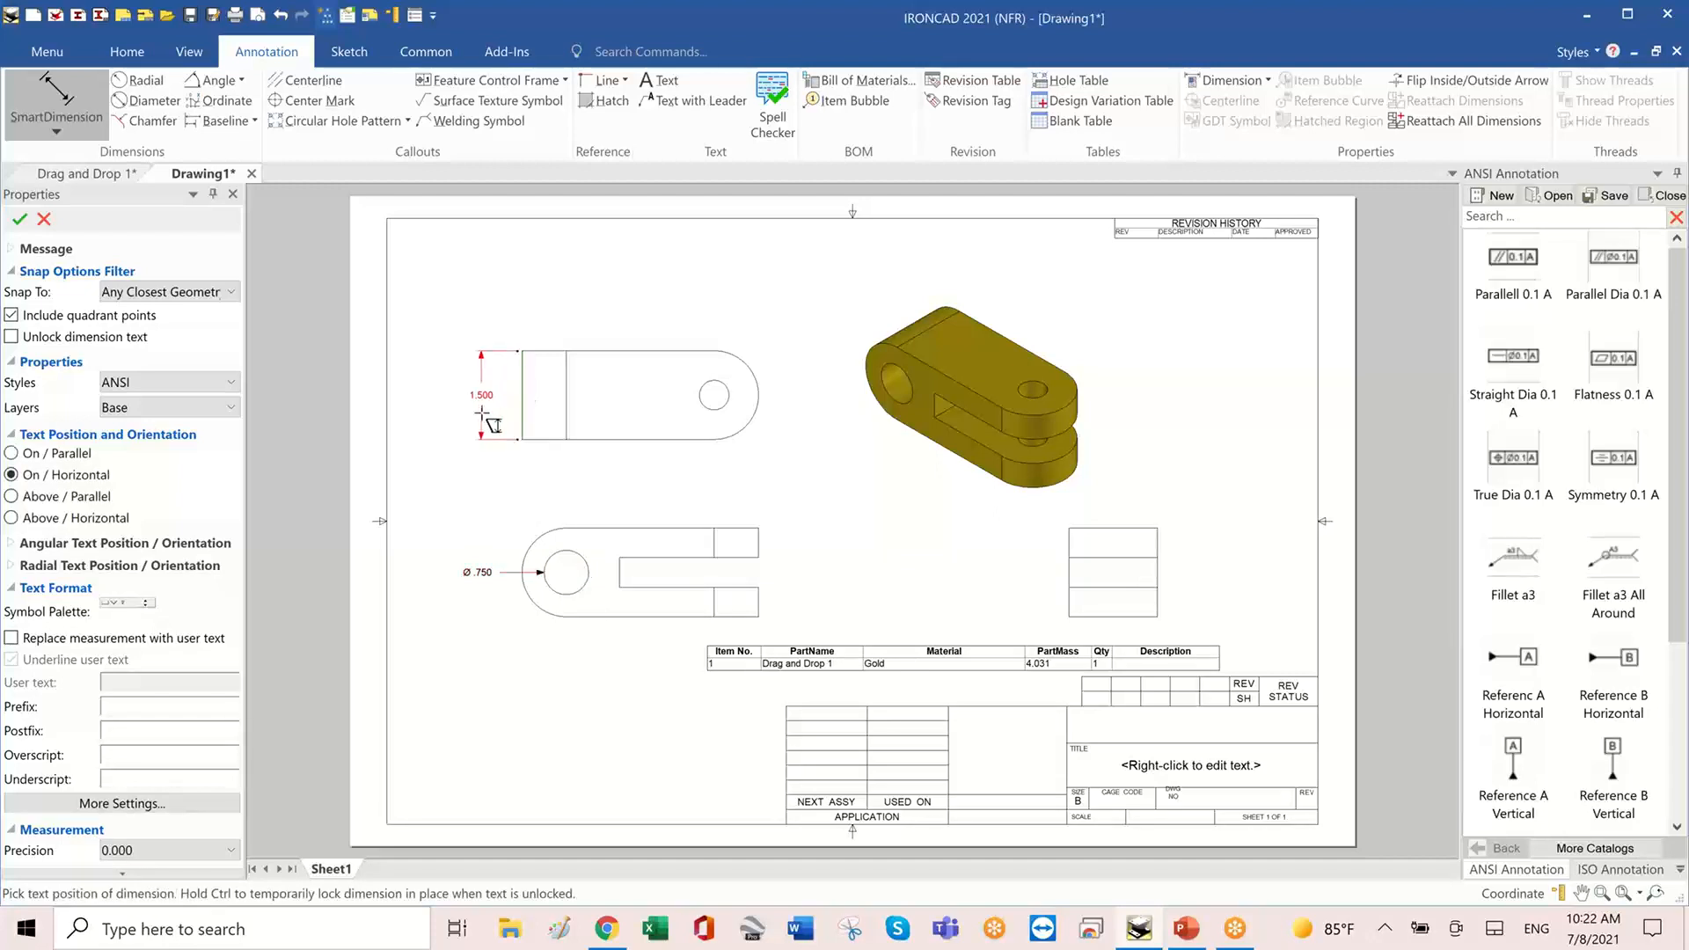
click(486, 416)
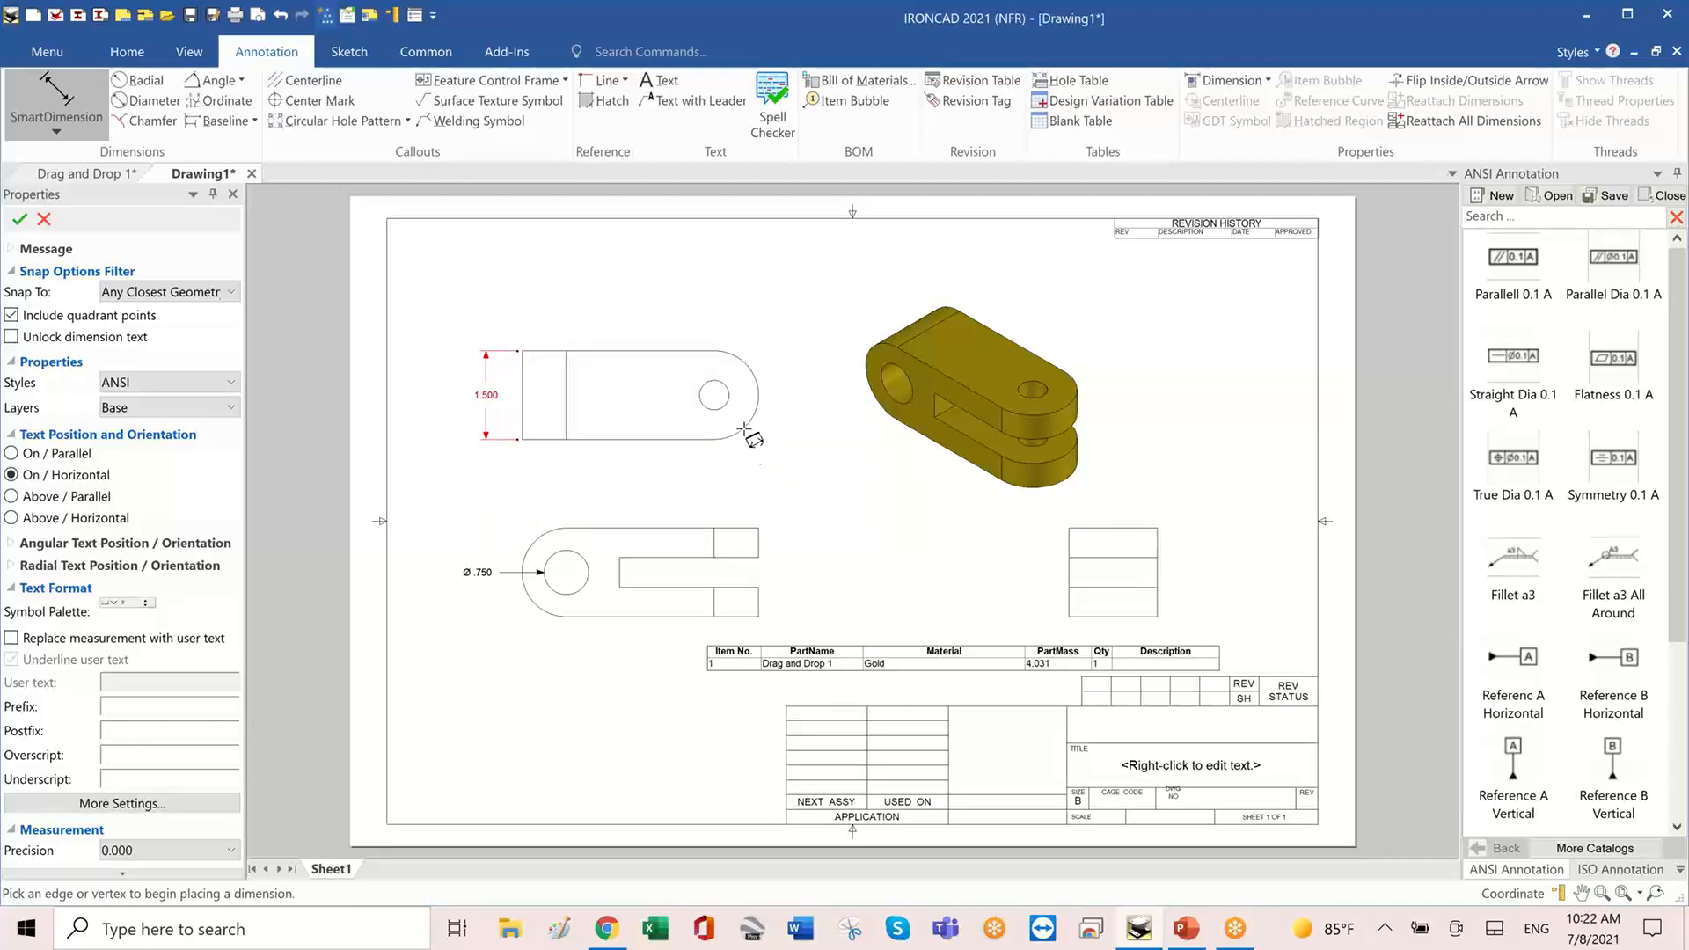
click(727, 388)
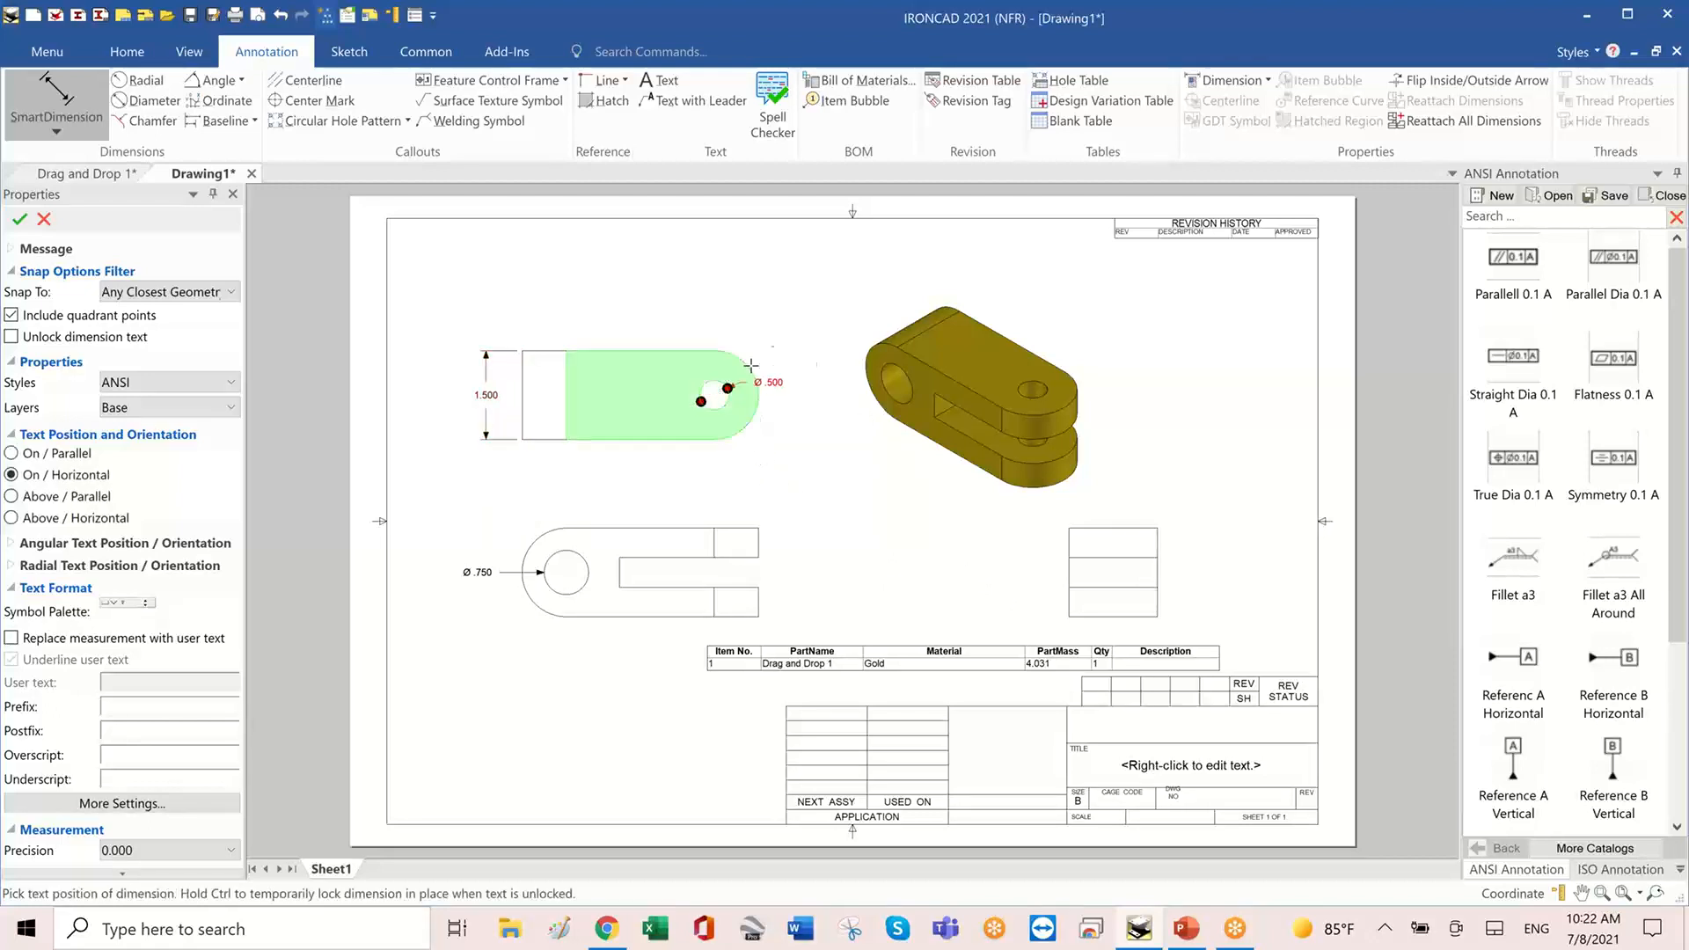
click(811, 353)
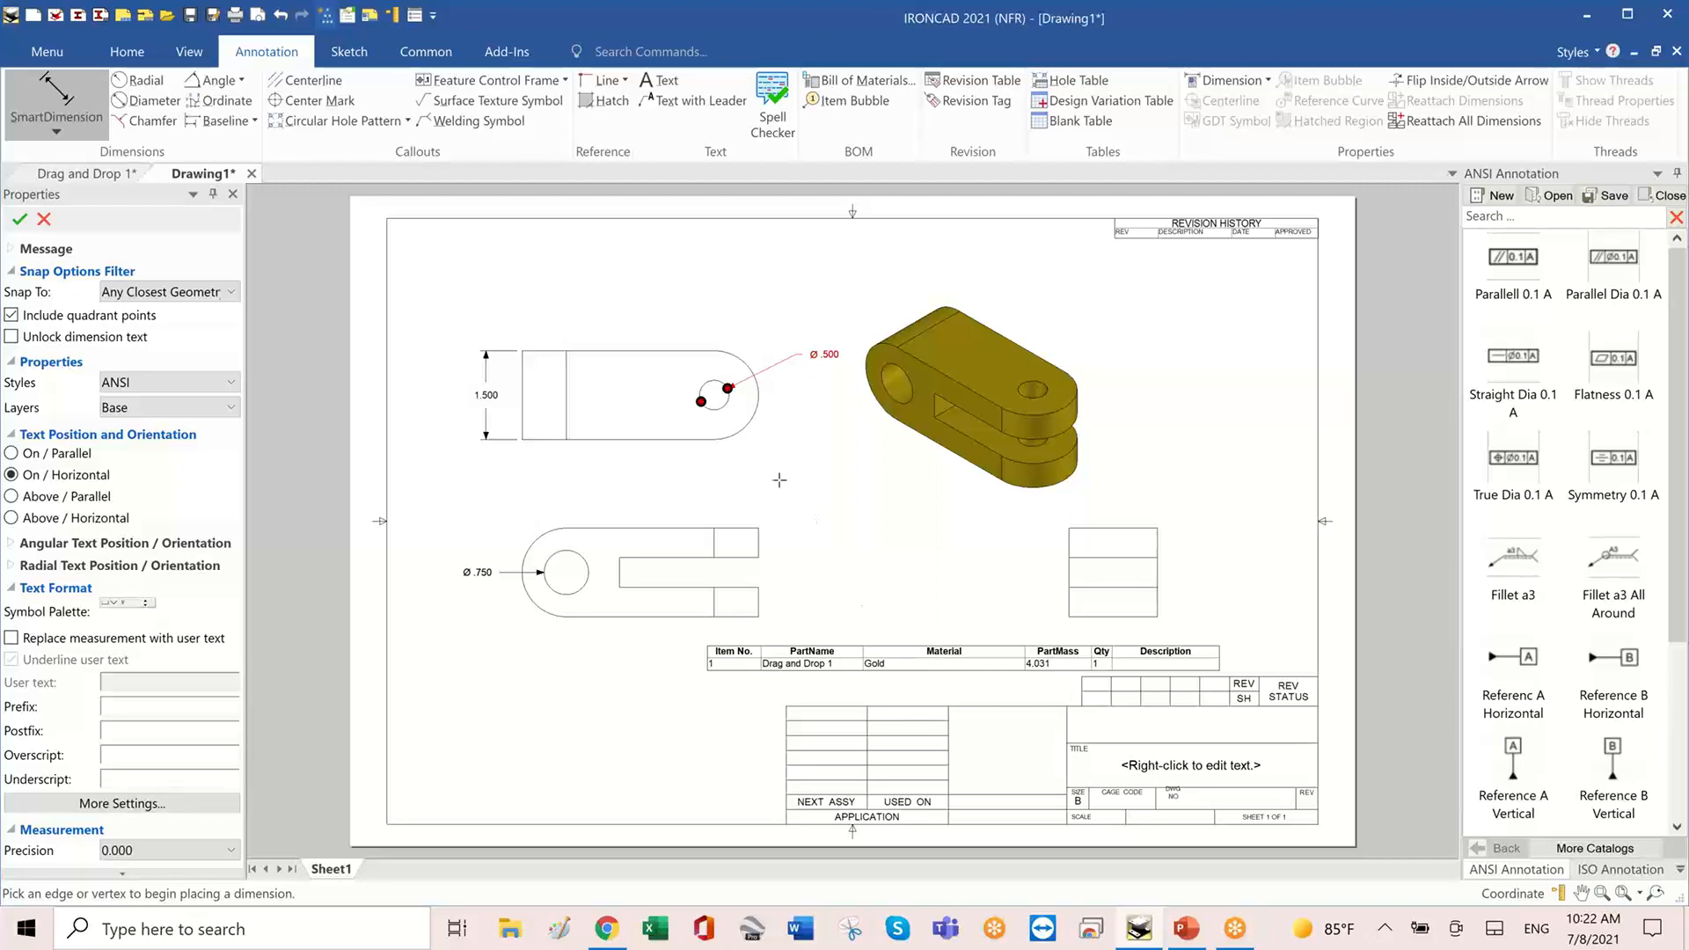
click(747, 429)
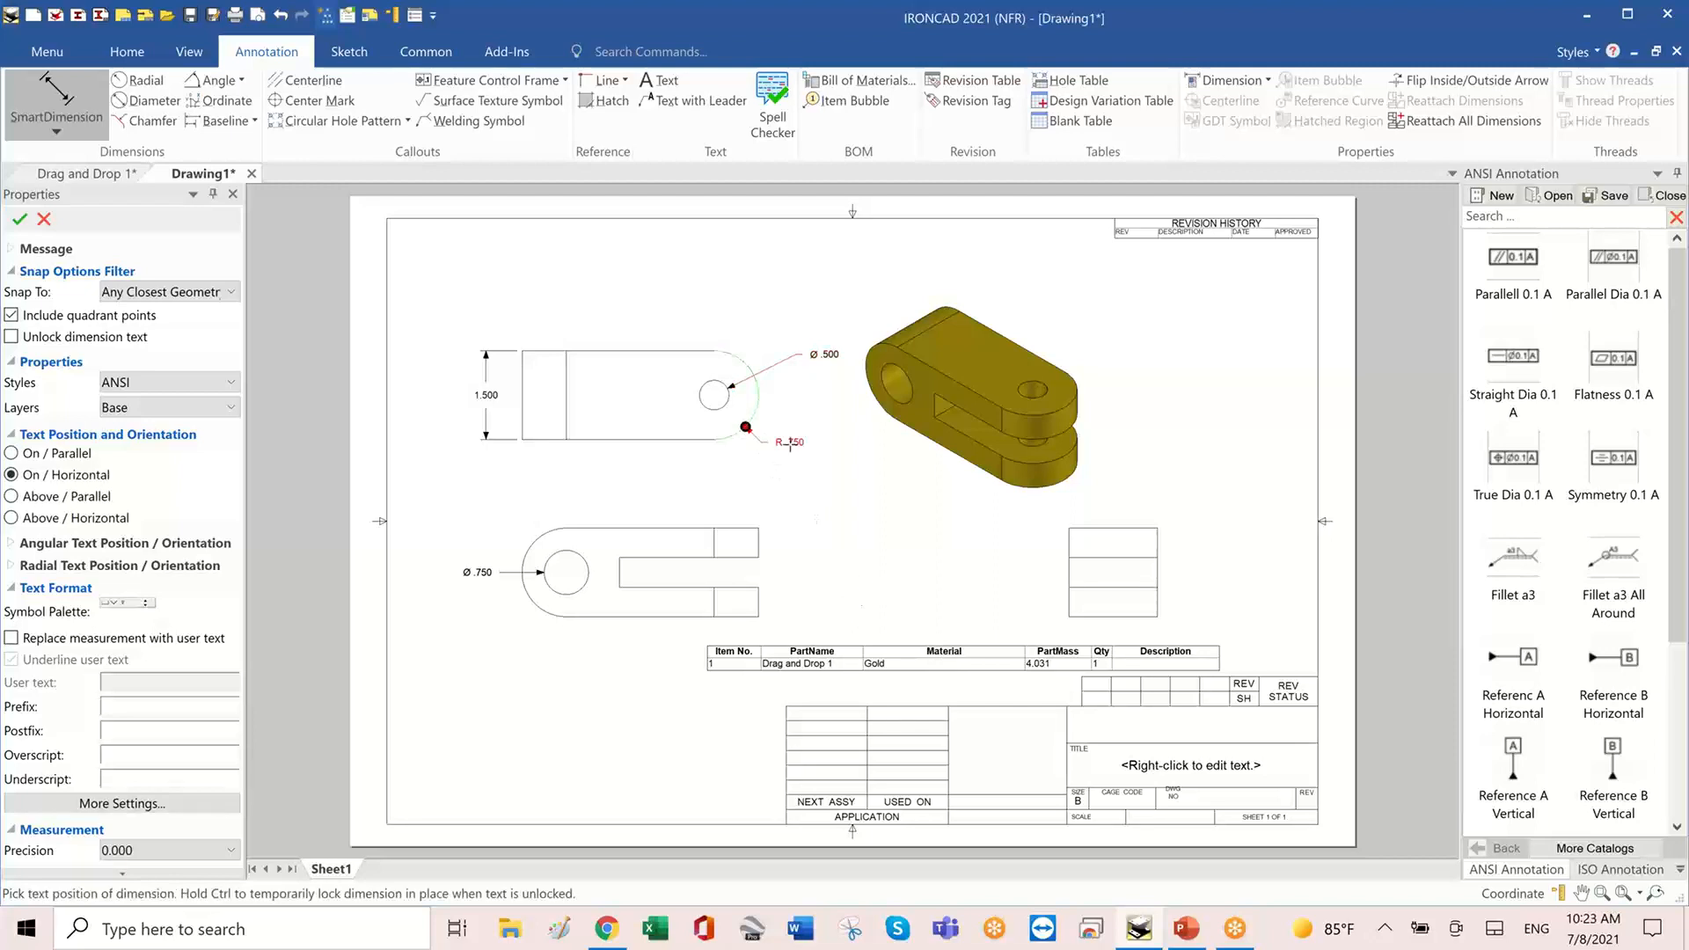
click(790, 443)
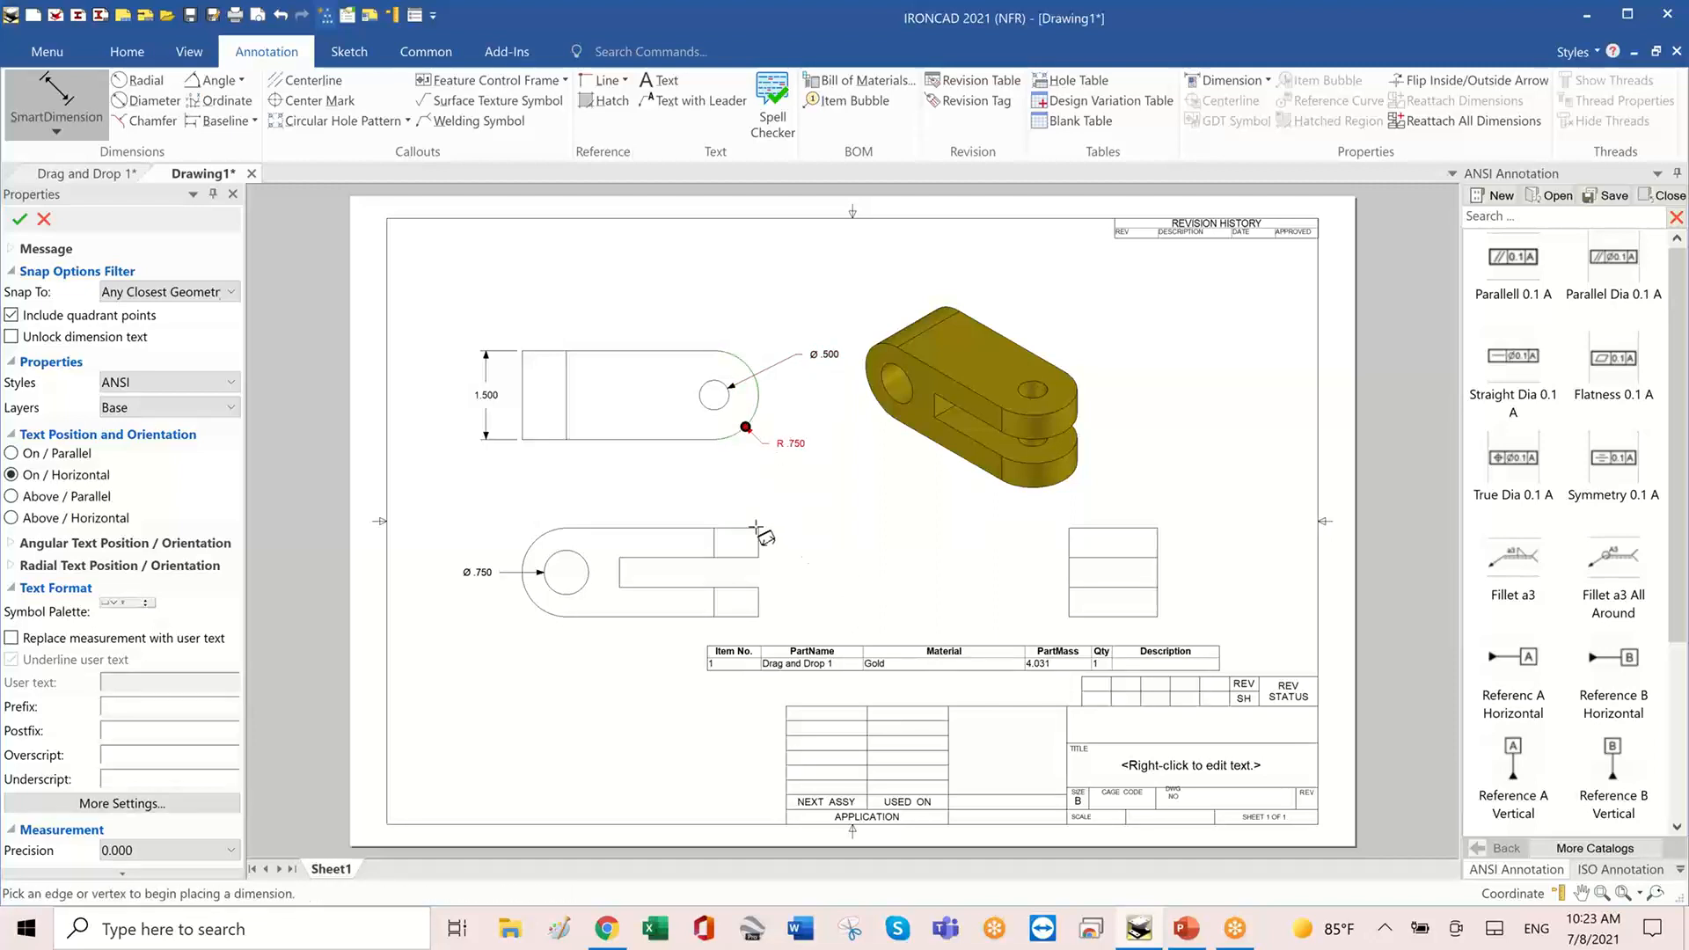
- Dimension the overall length in the front view, from the rounded end to the fork end, placing it above the view
click(756, 528)
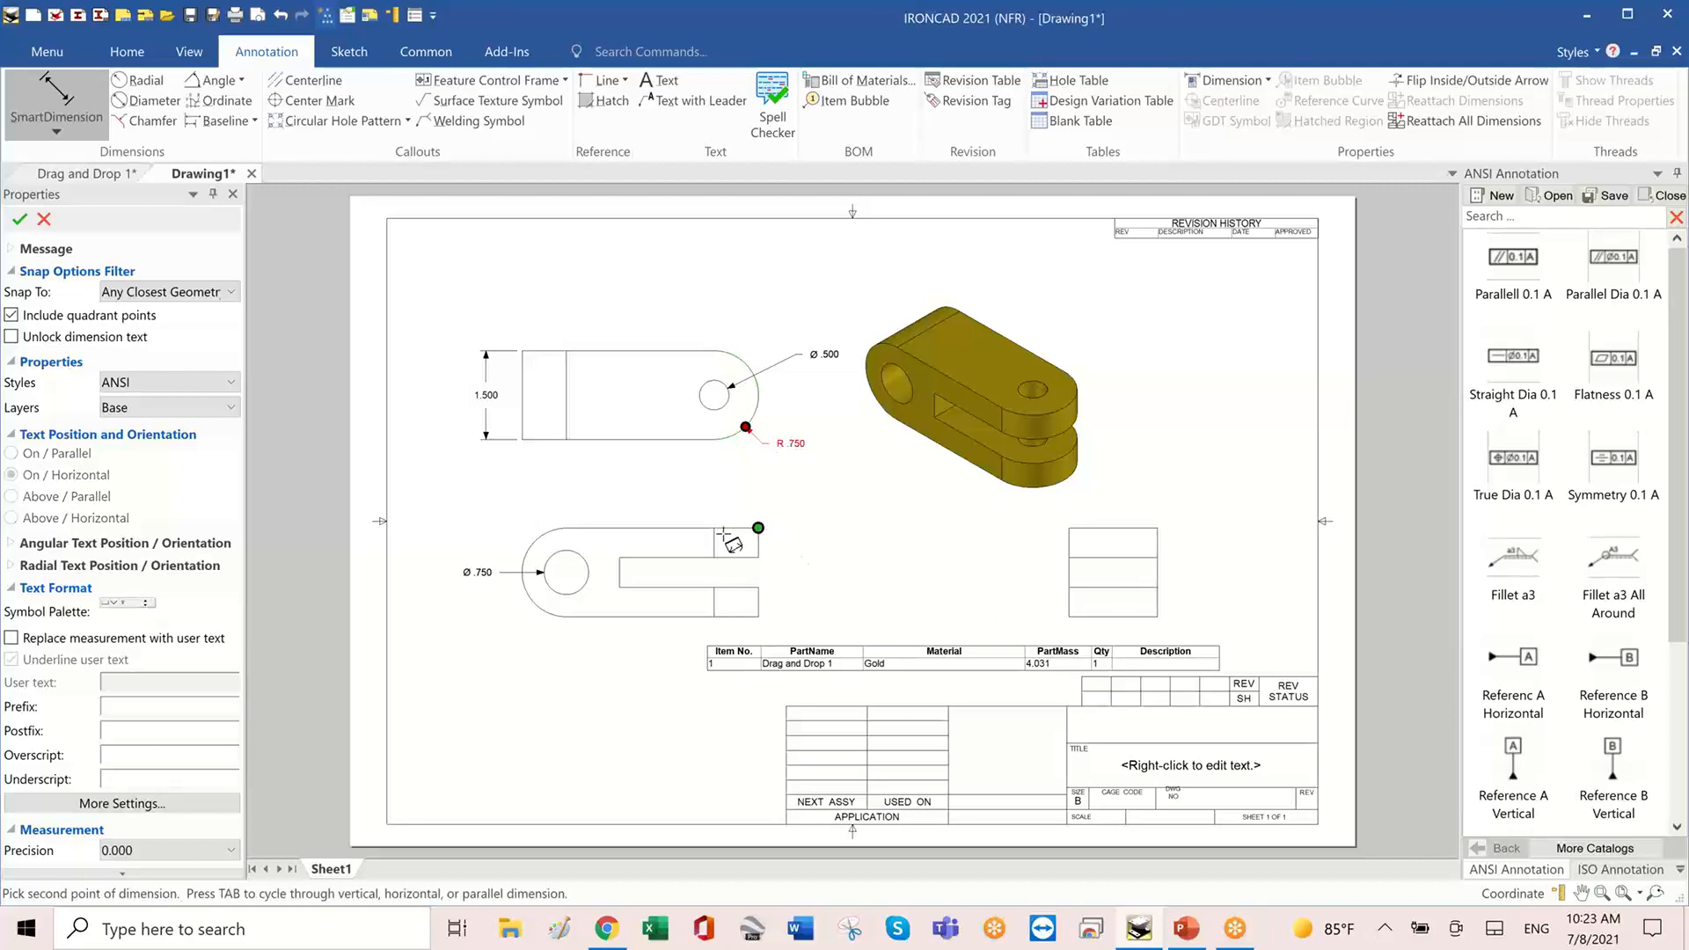
click(522, 572)
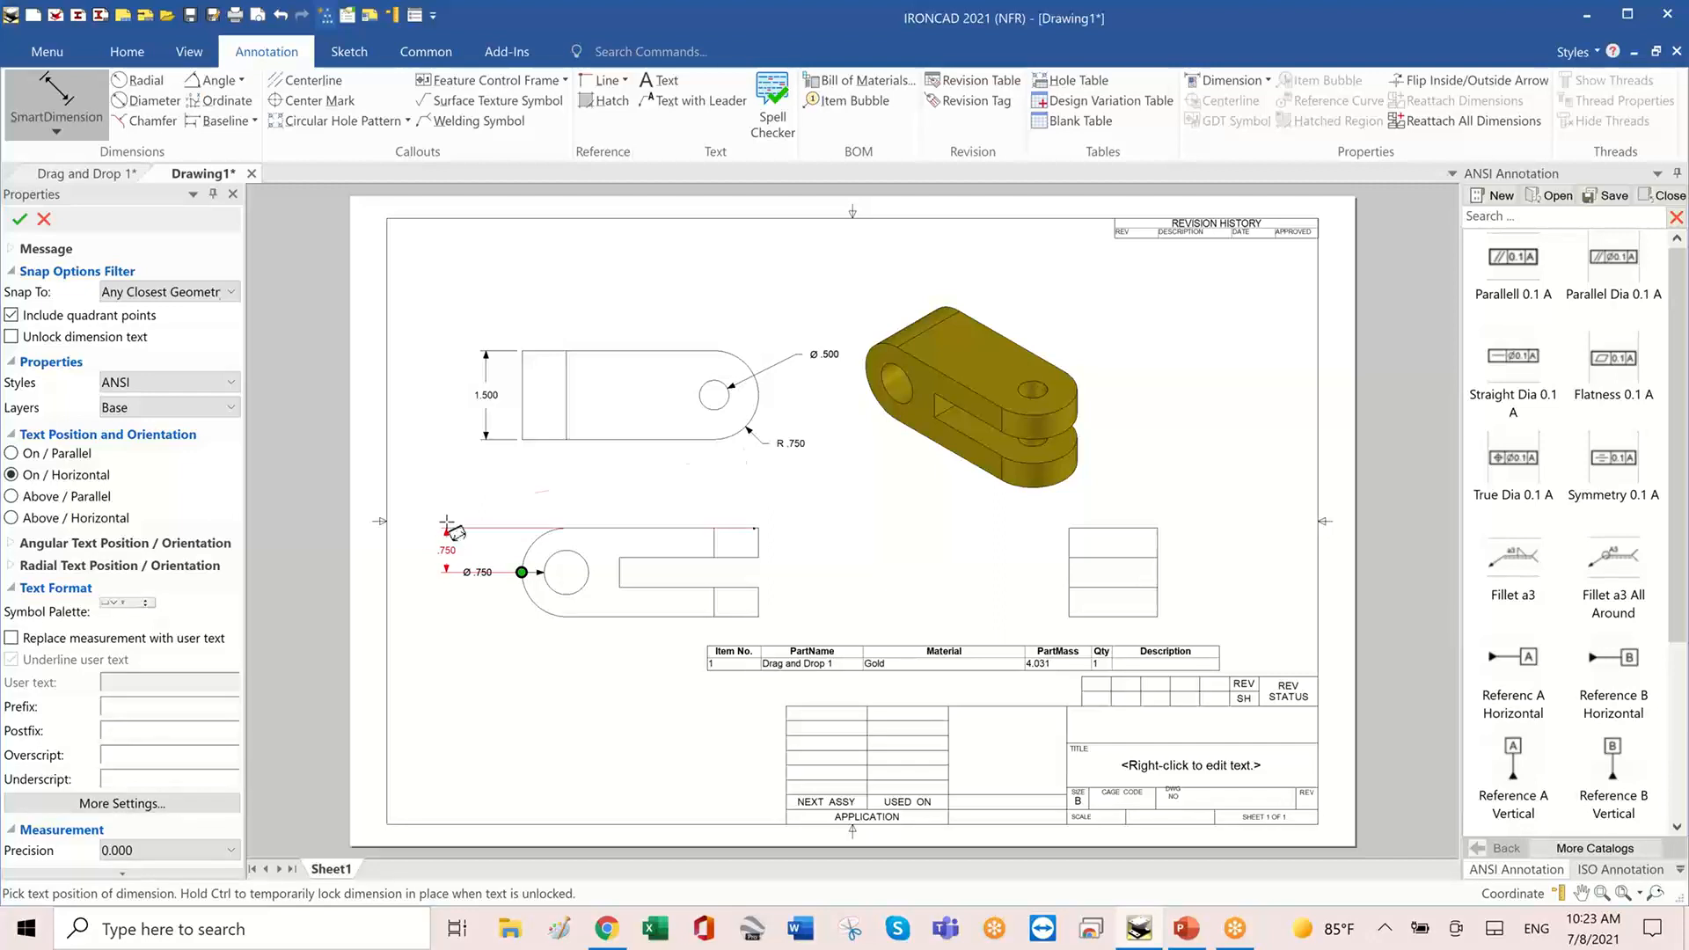
click(659, 500)
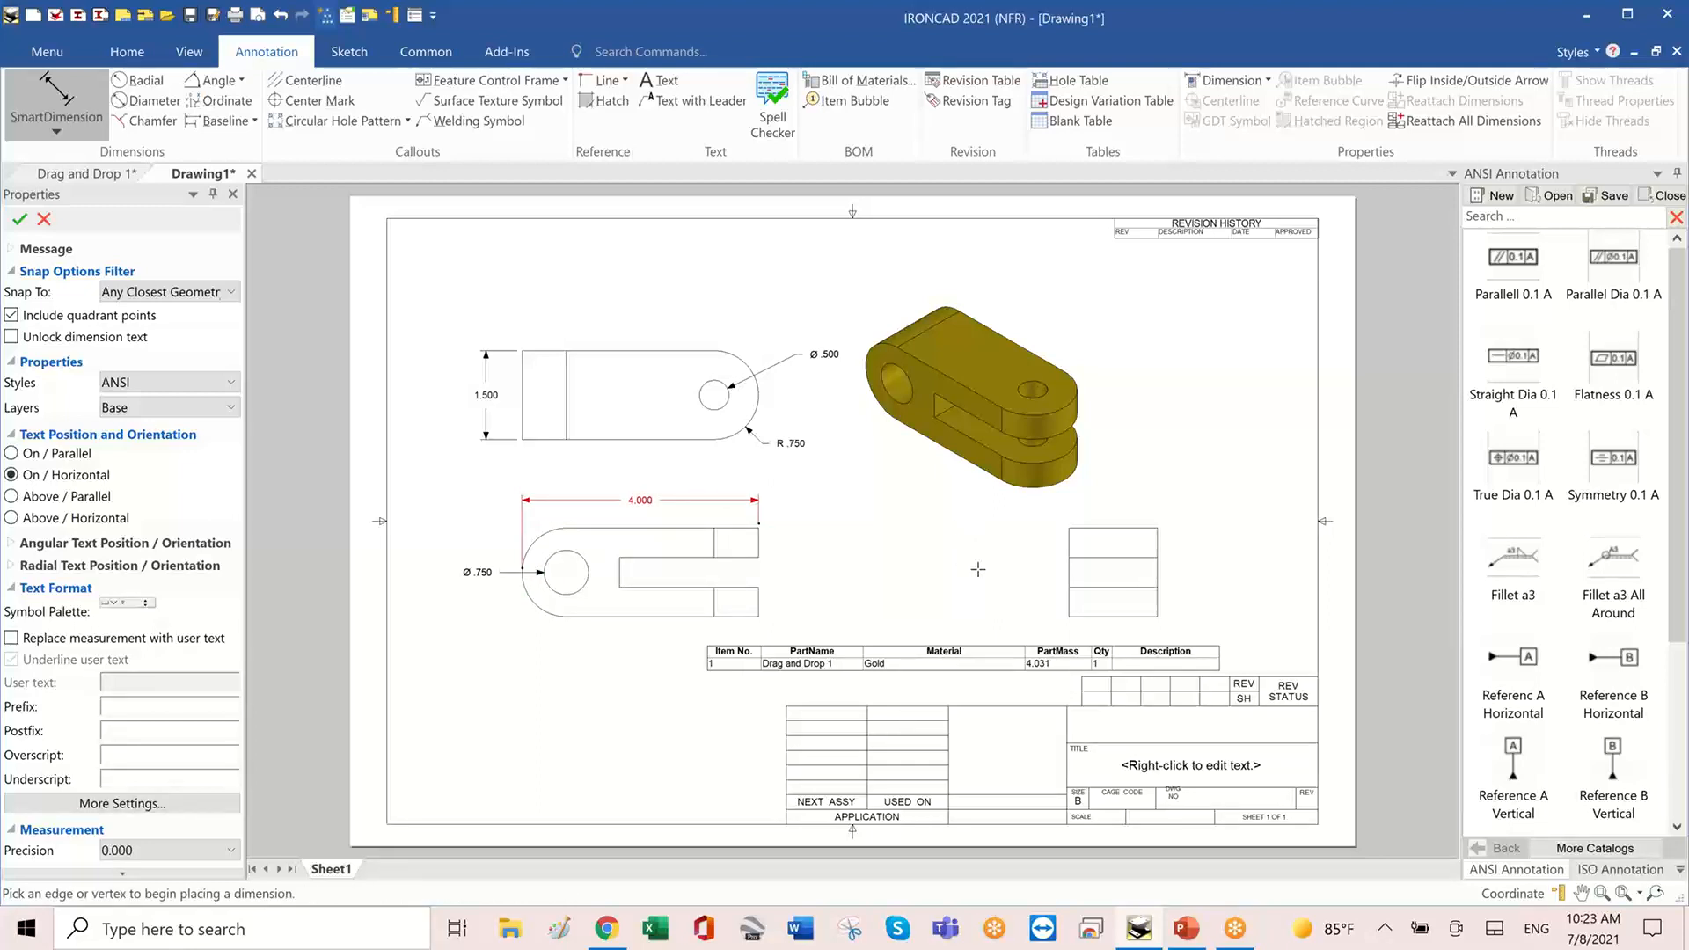
- In the Drag and Drop 1 scene, enlarge the large hole through the rounded end to a diameter of 1 inch
click(75, 175)
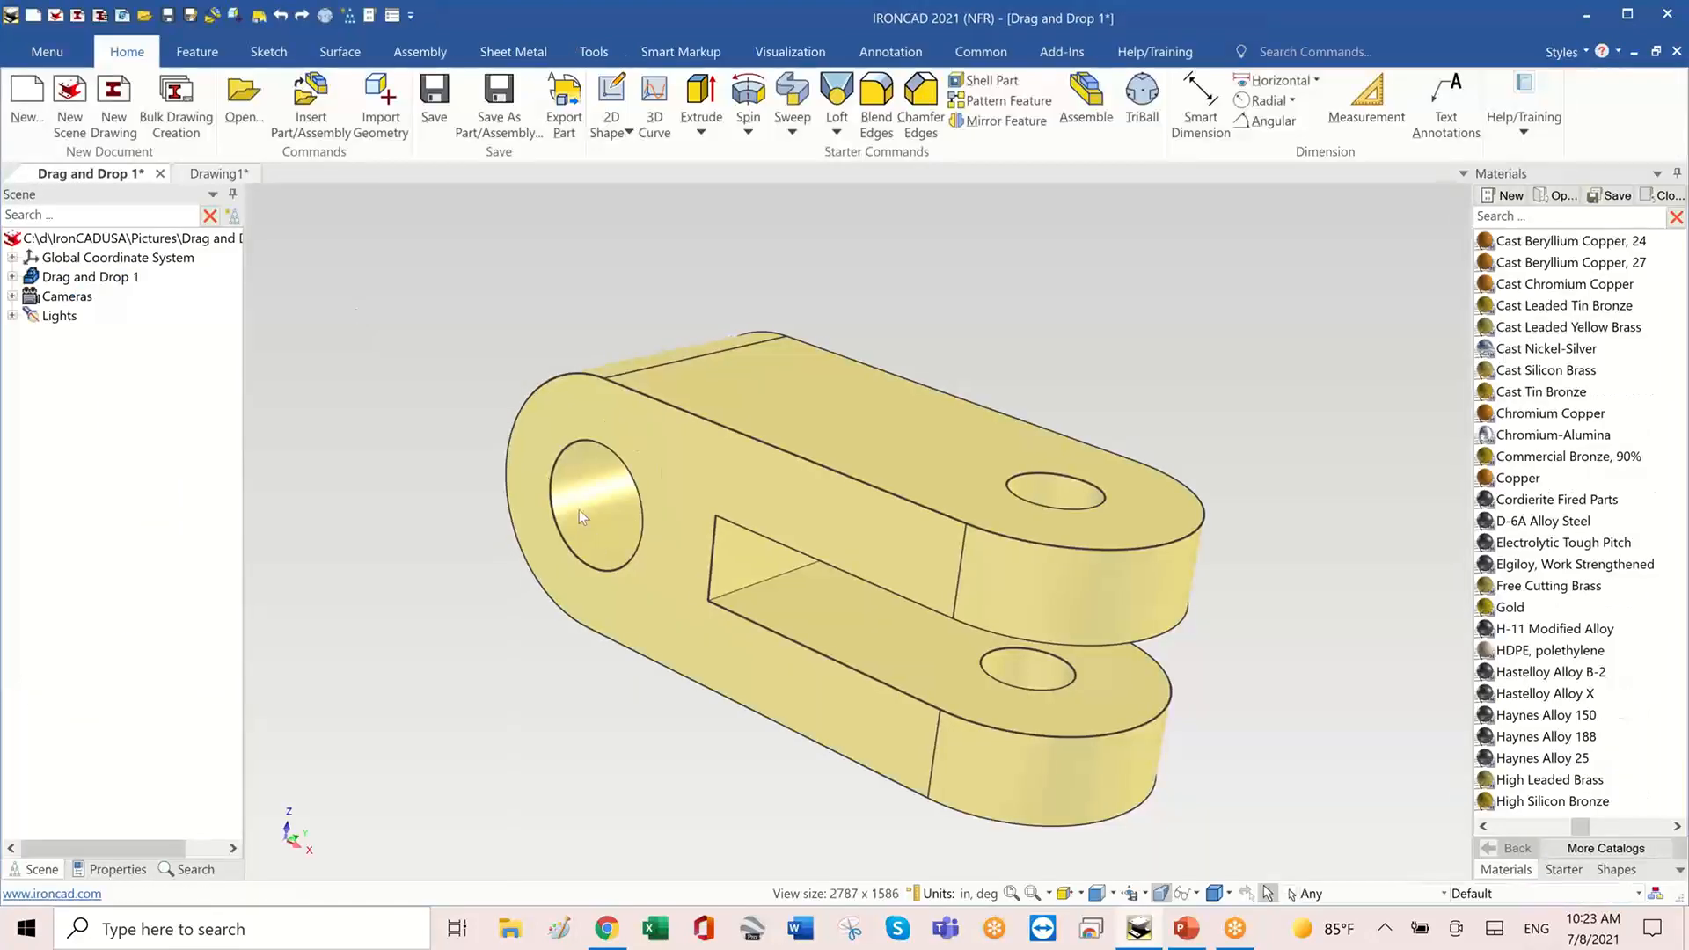
click(585, 506)
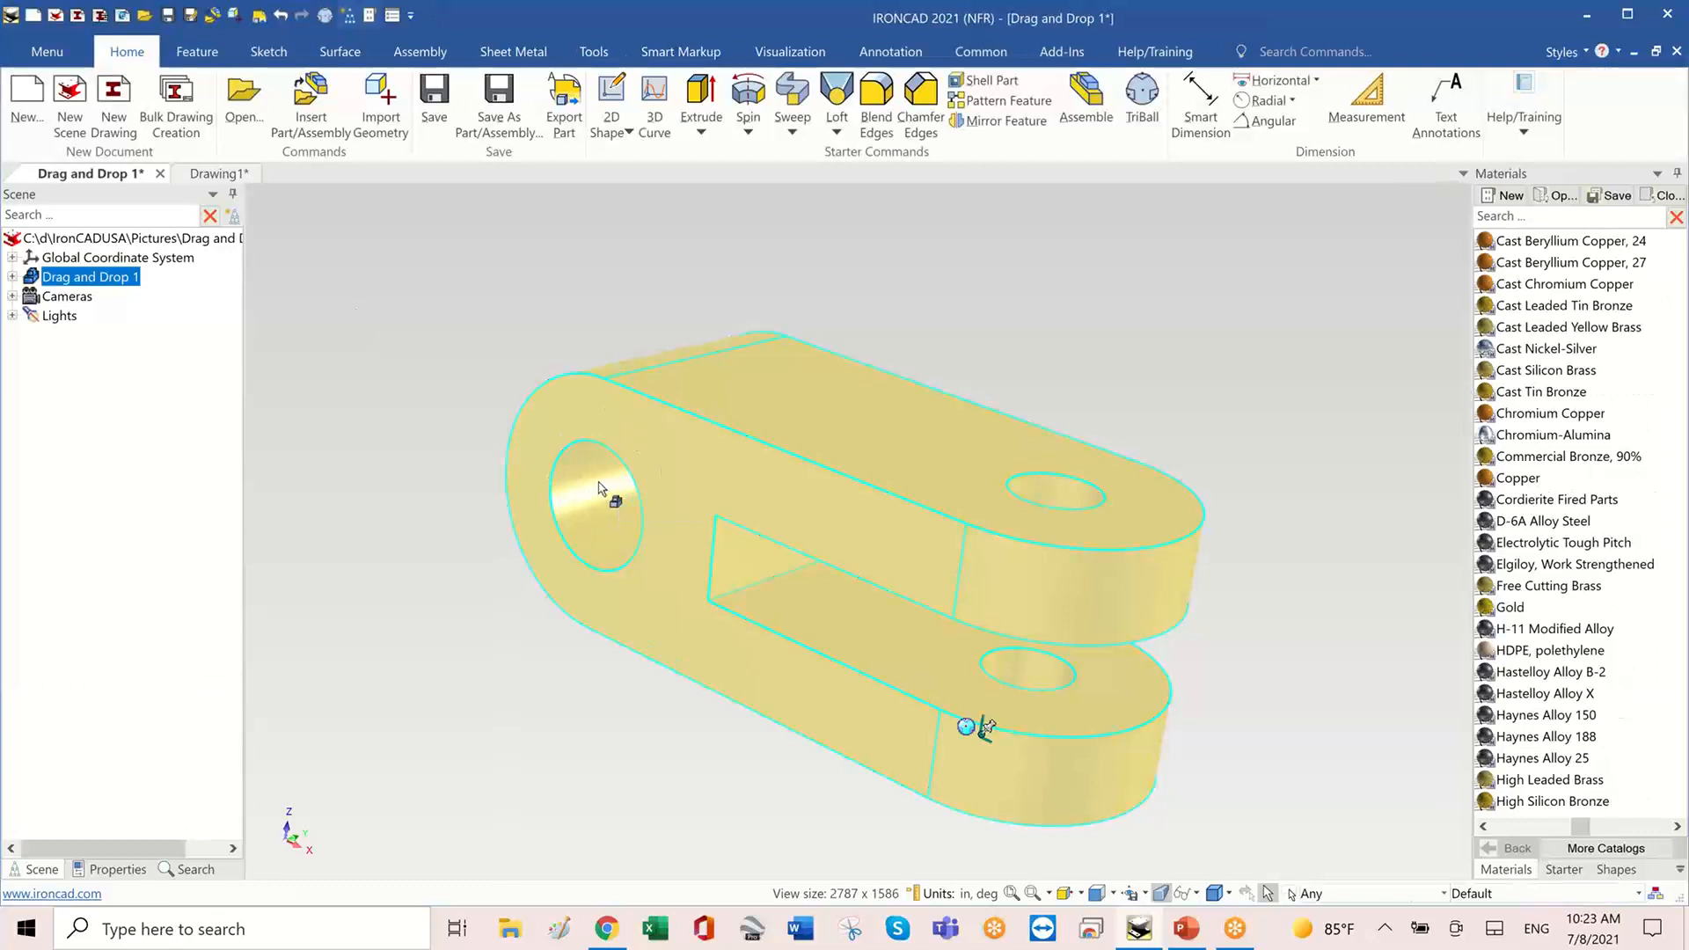
click(599, 488)
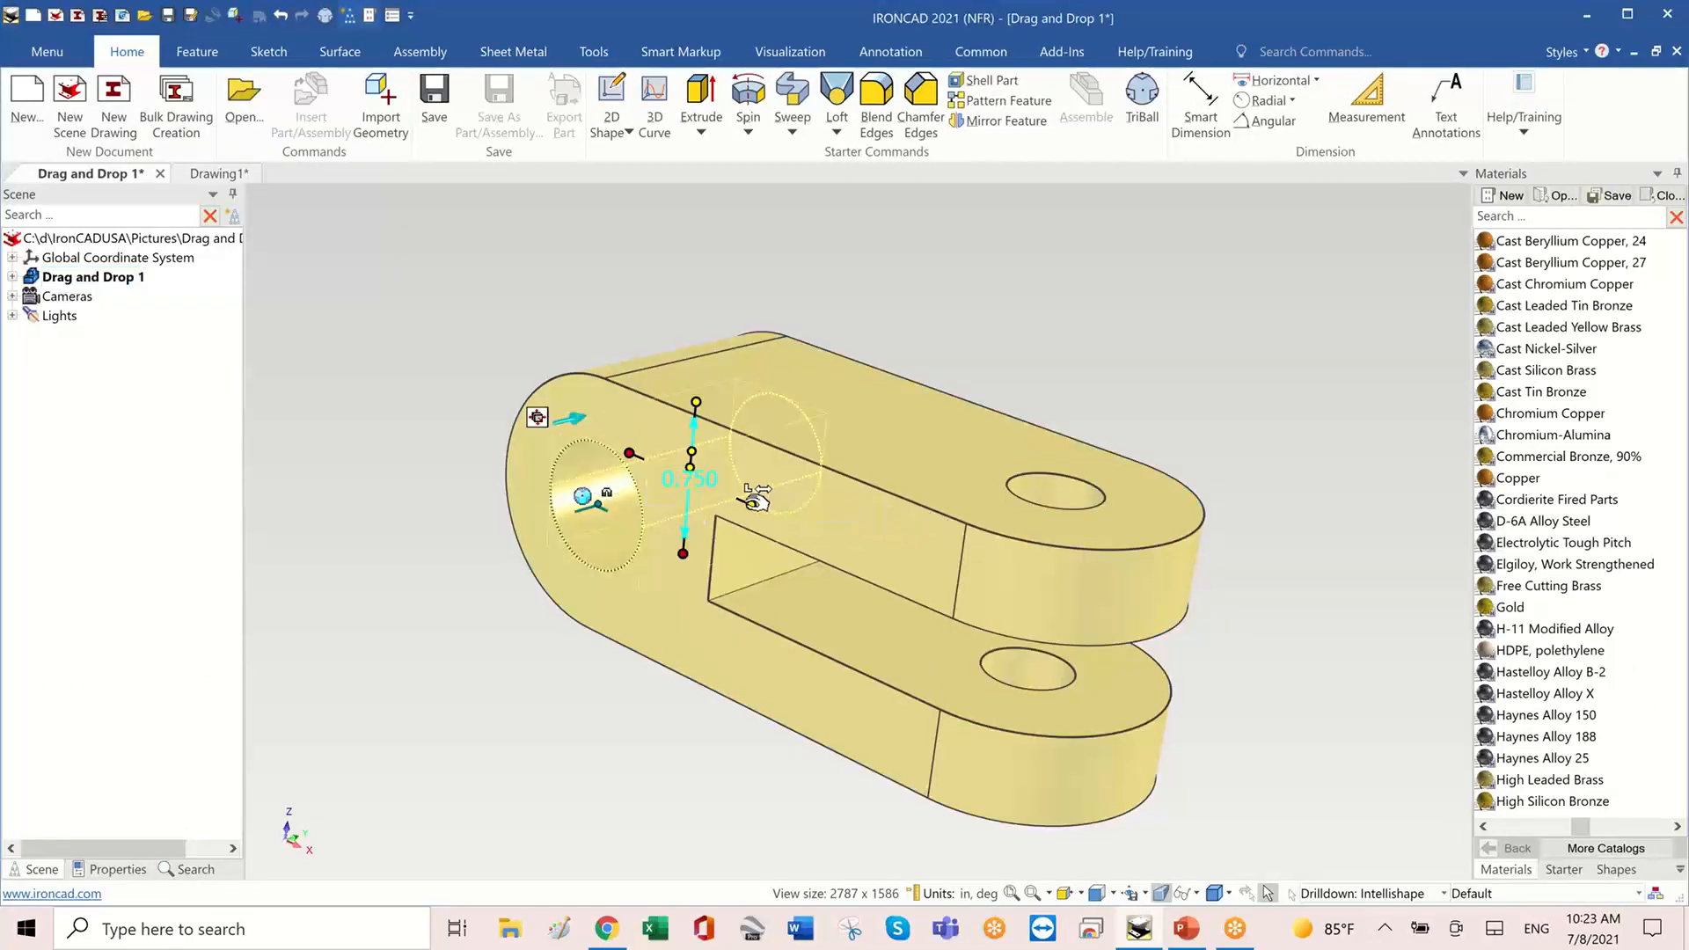
drag(755, 498, 779, 510)
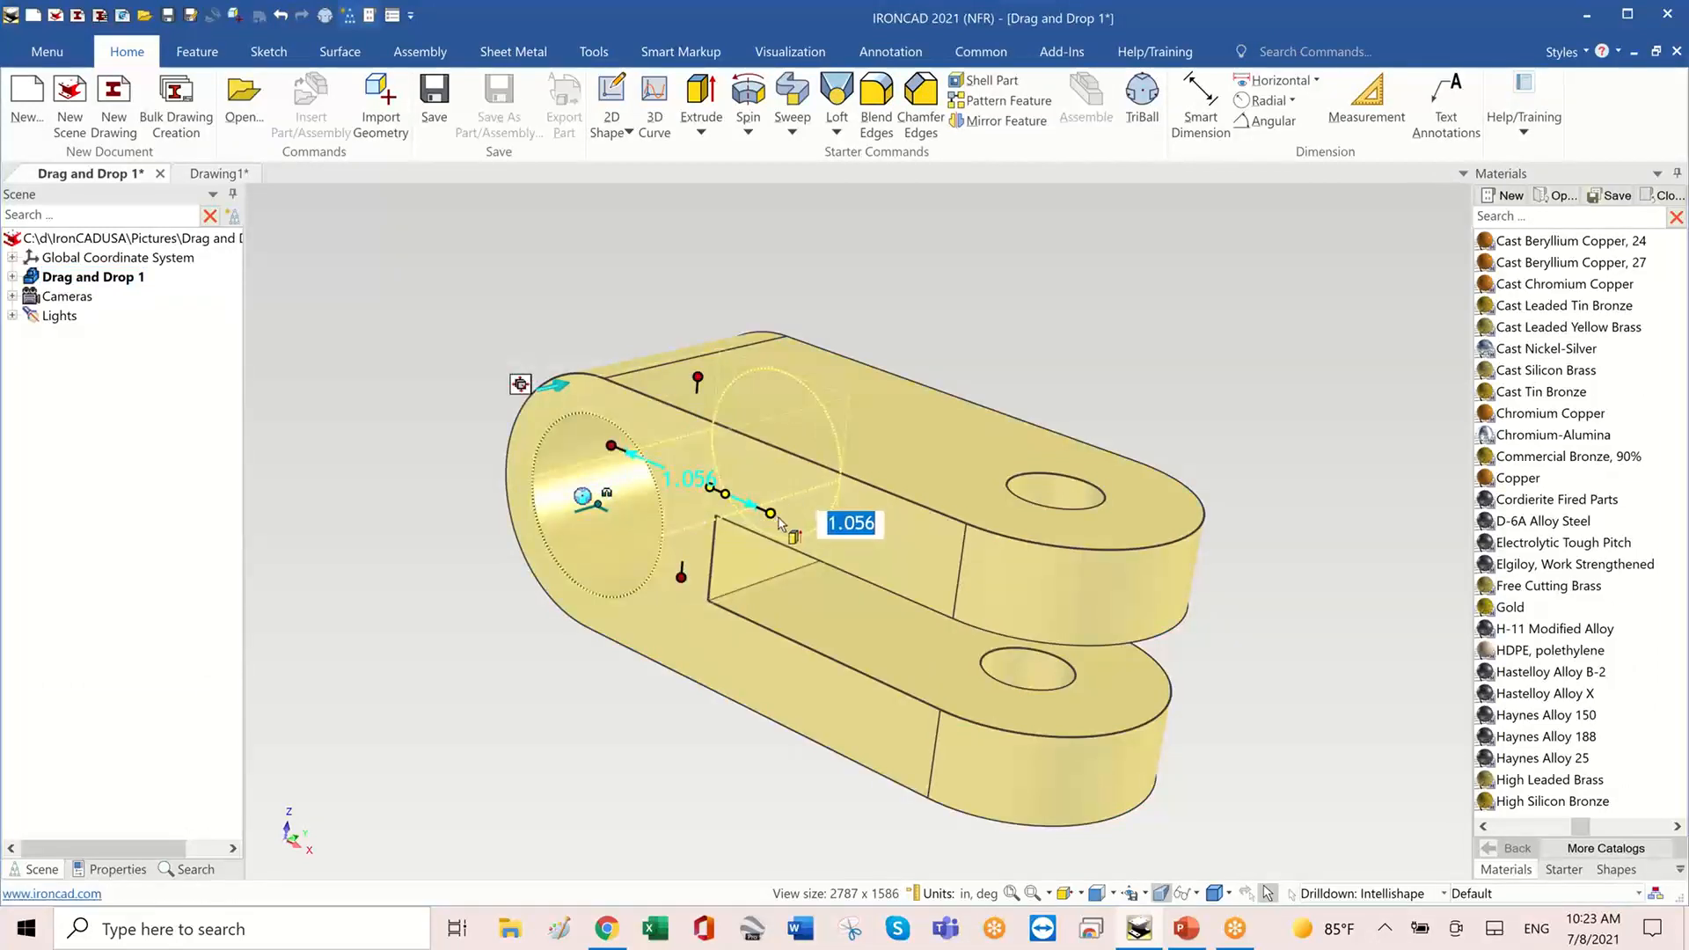
text(1)
key(Return)
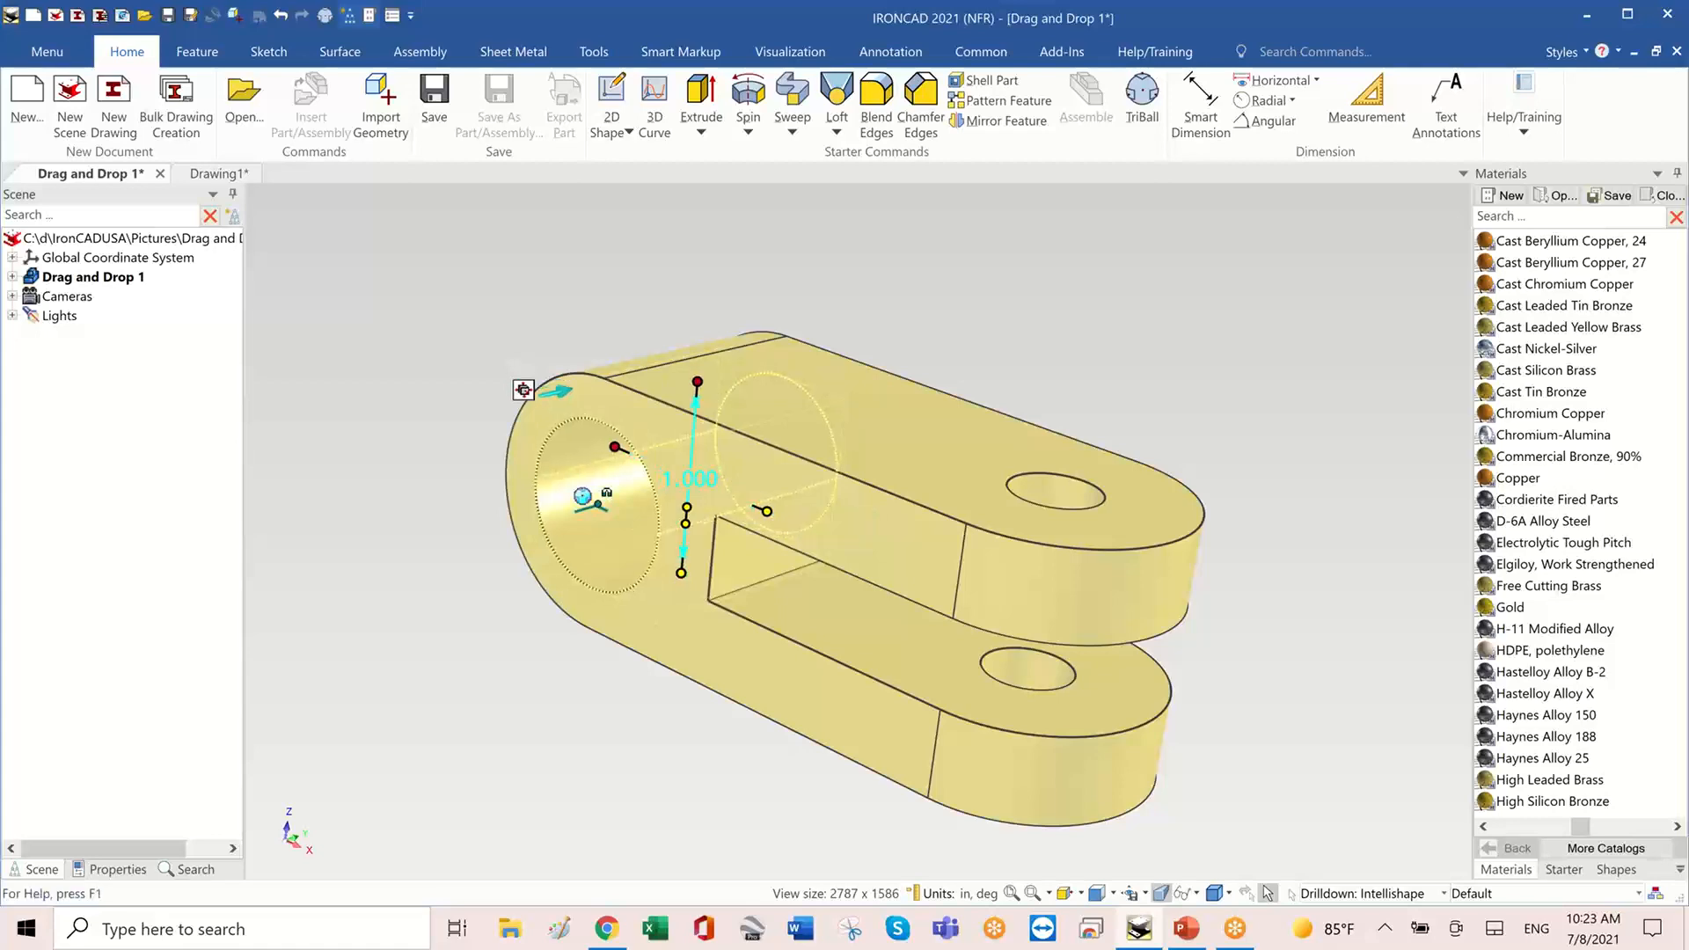
click(1274, 371)
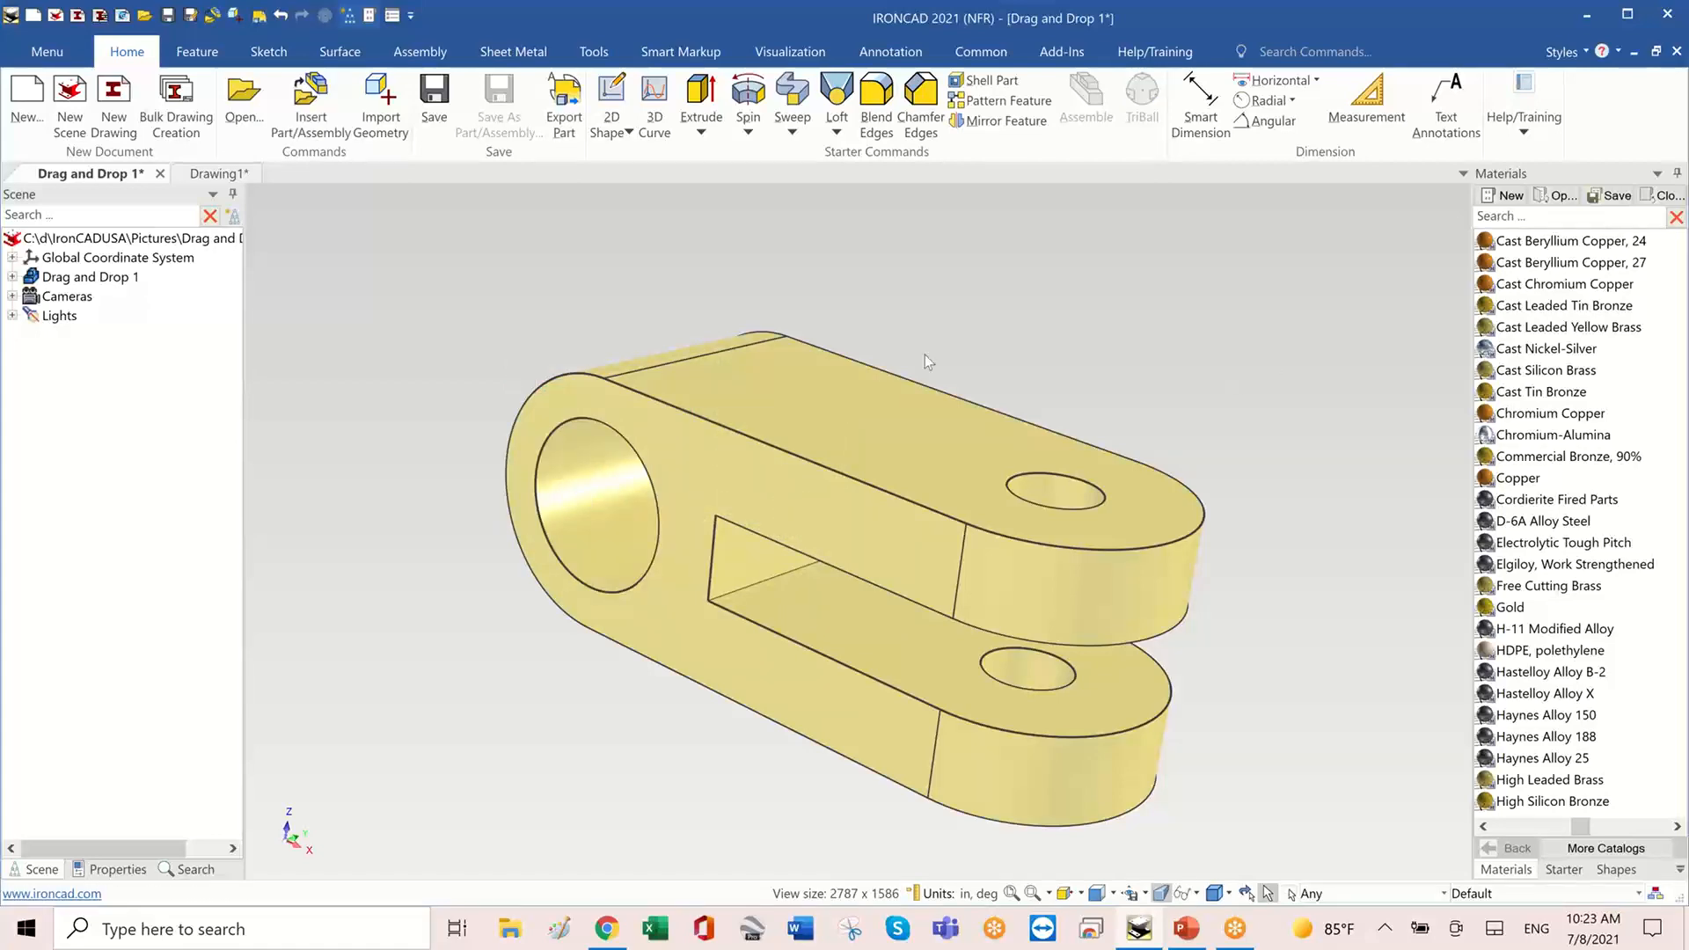
- Return to Drawing1, update the views on this sheet with the resized hole, and select the bill of materials
click(217, 174)
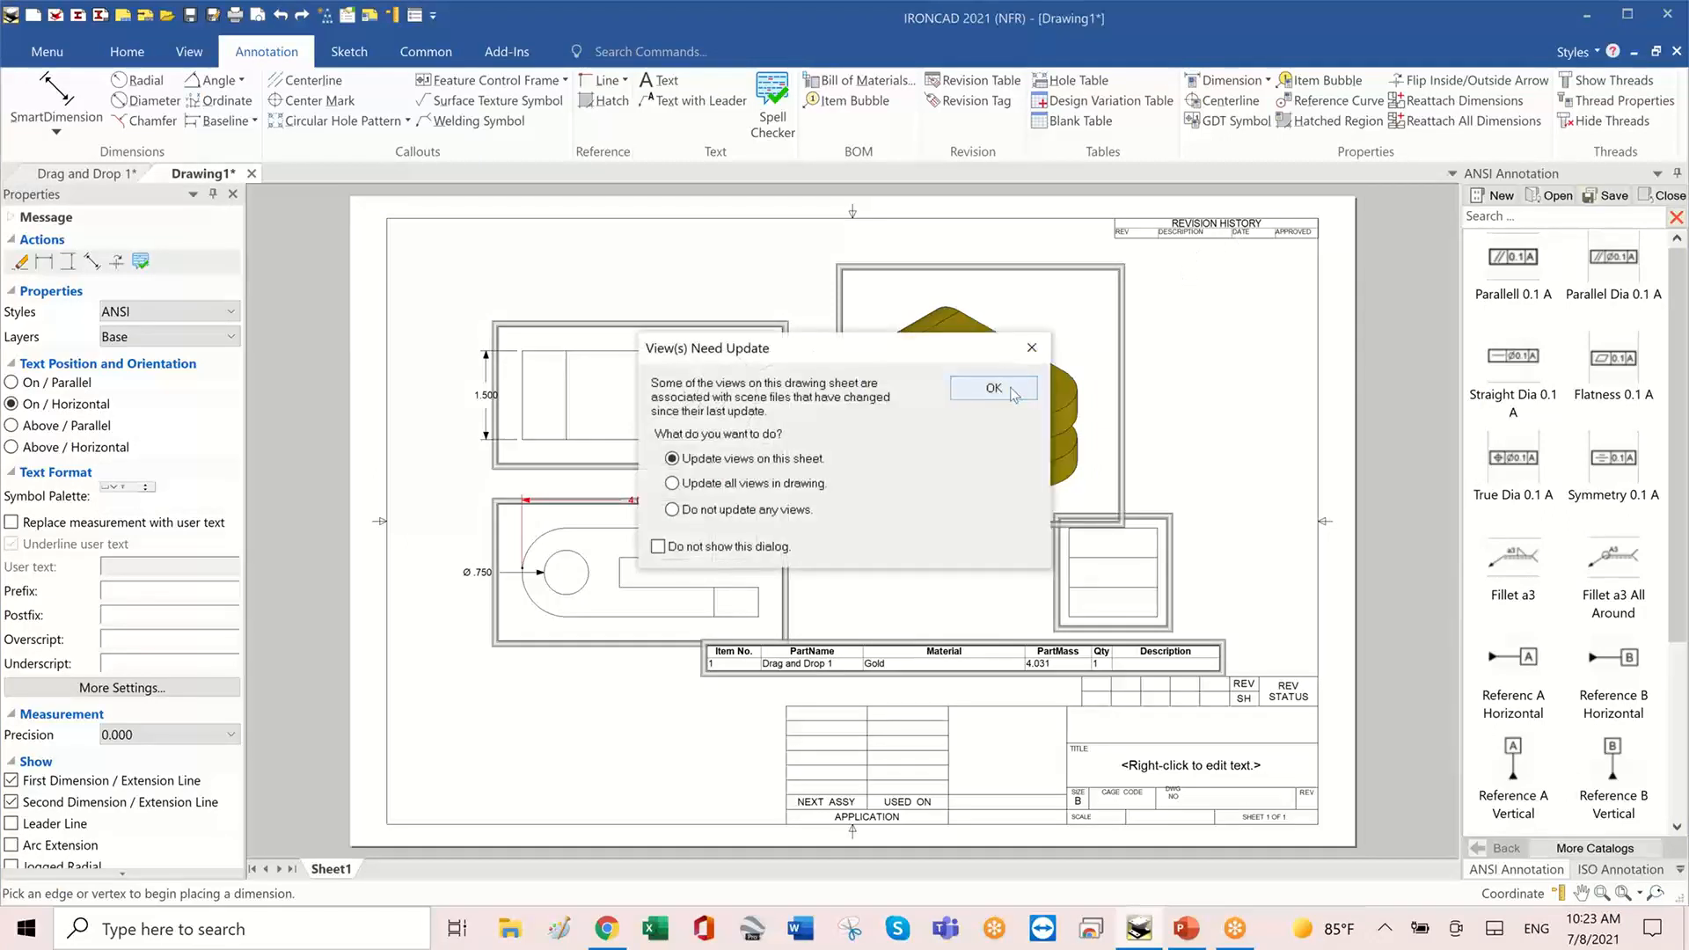
click(994, 388)
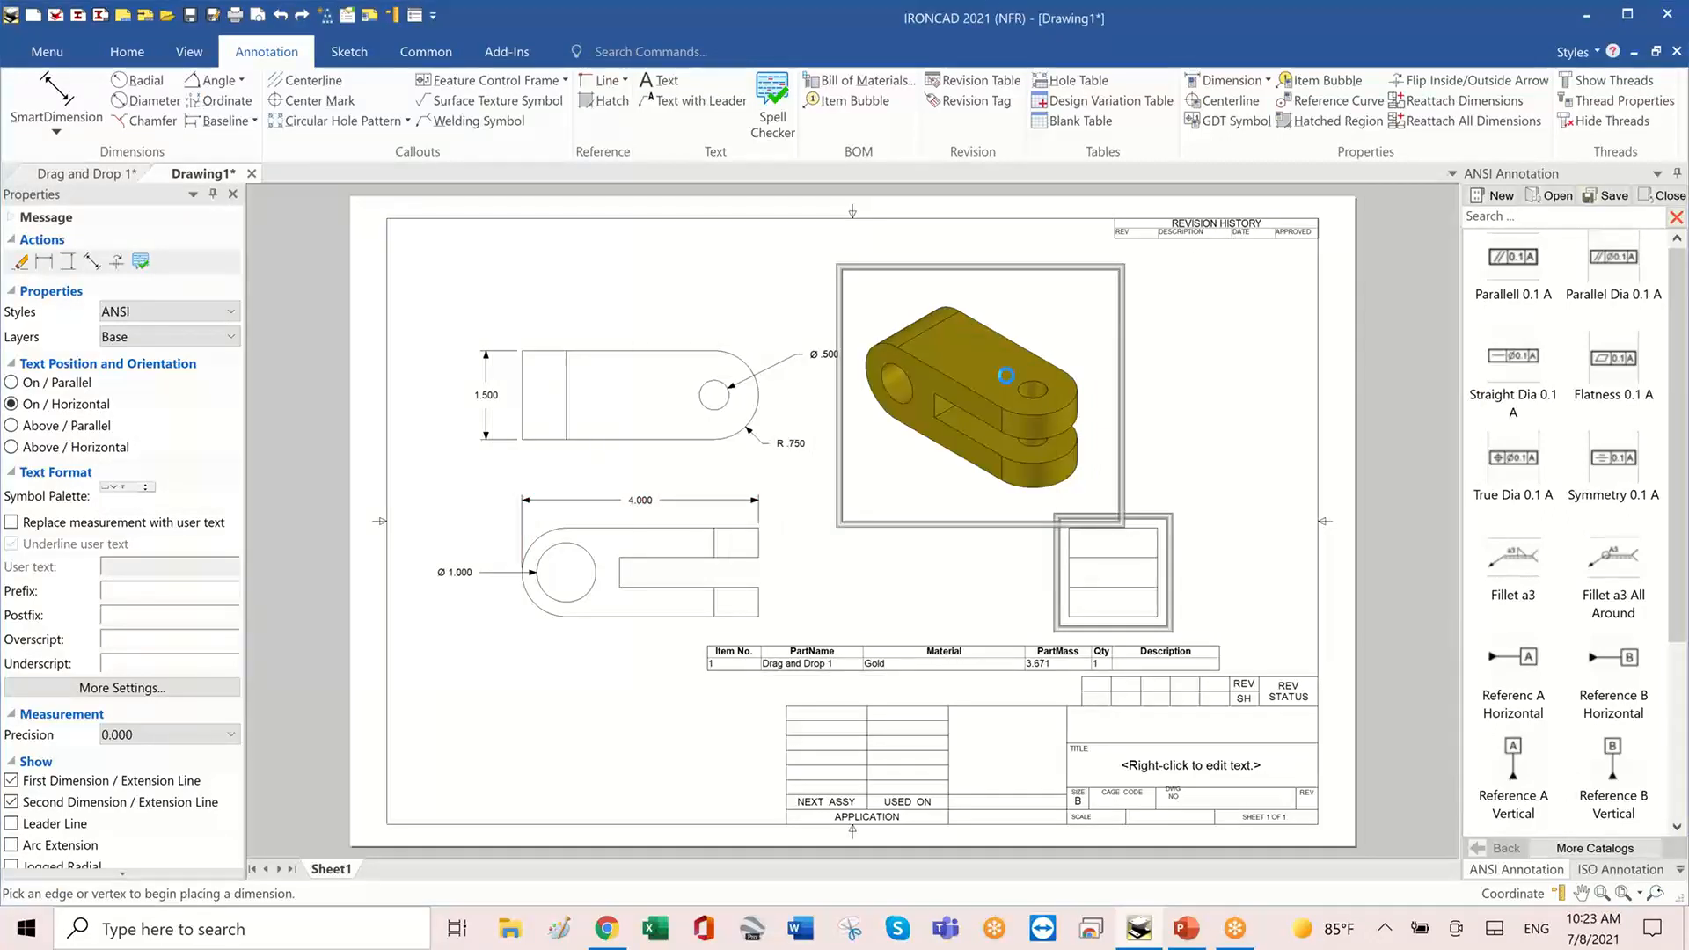
click(1008, 666)
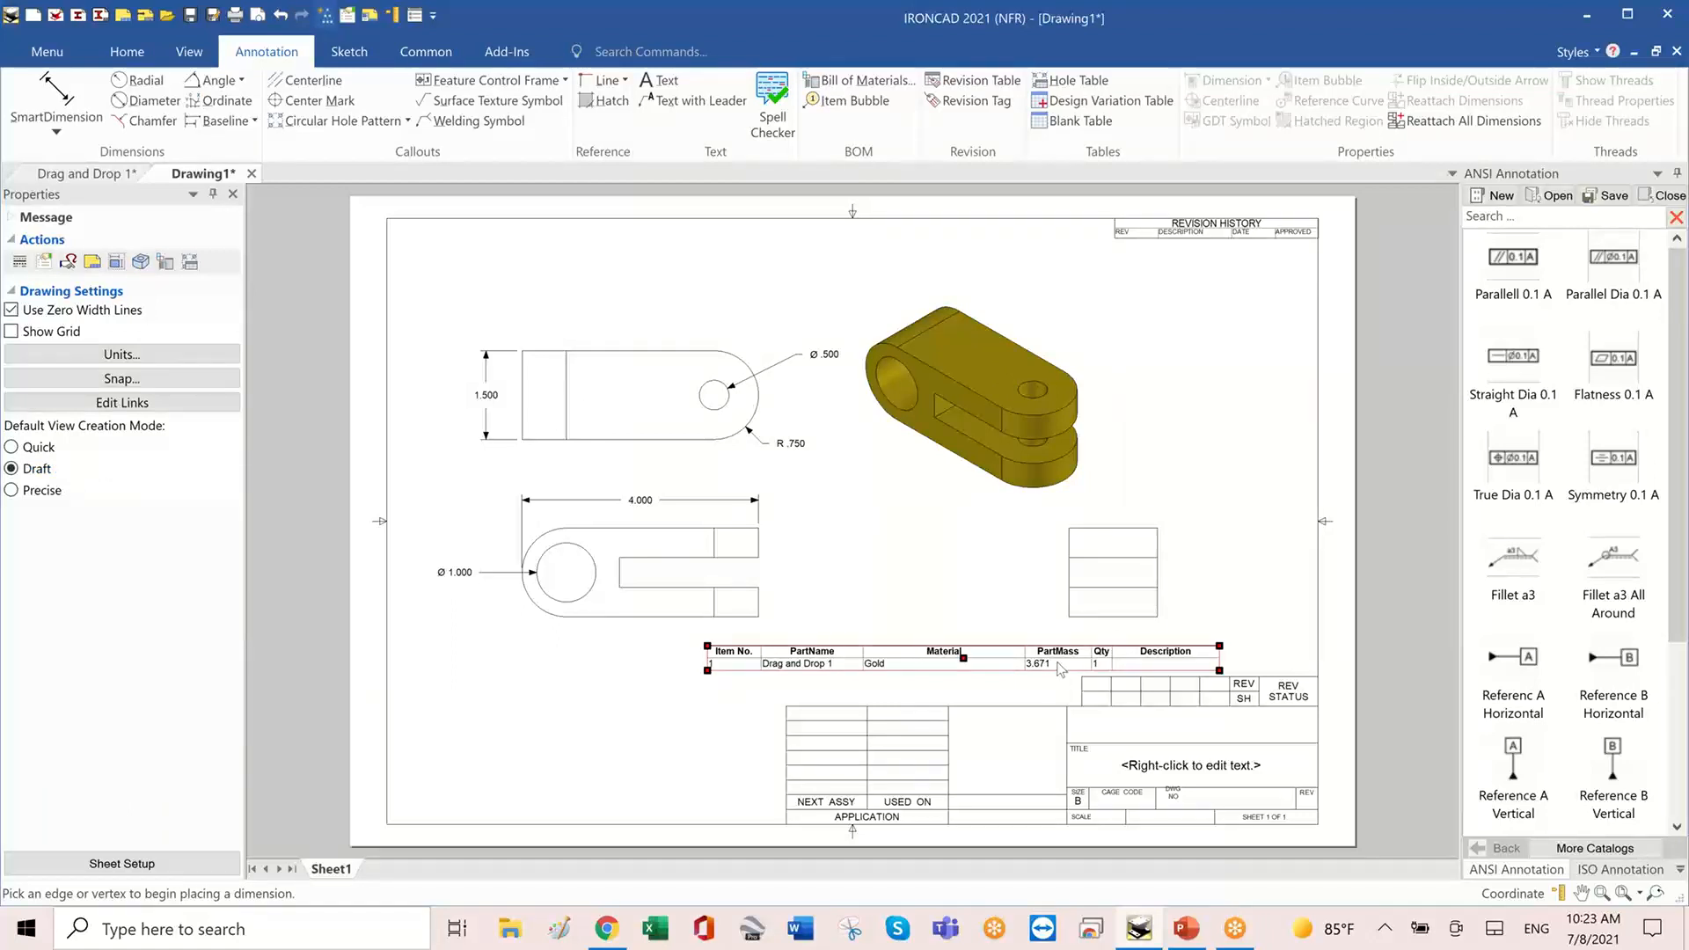
- Switch to the Chrome lesson page and examine the second practice drawing, the forked bracket with its dimensions in millimetres
click(967, 617)
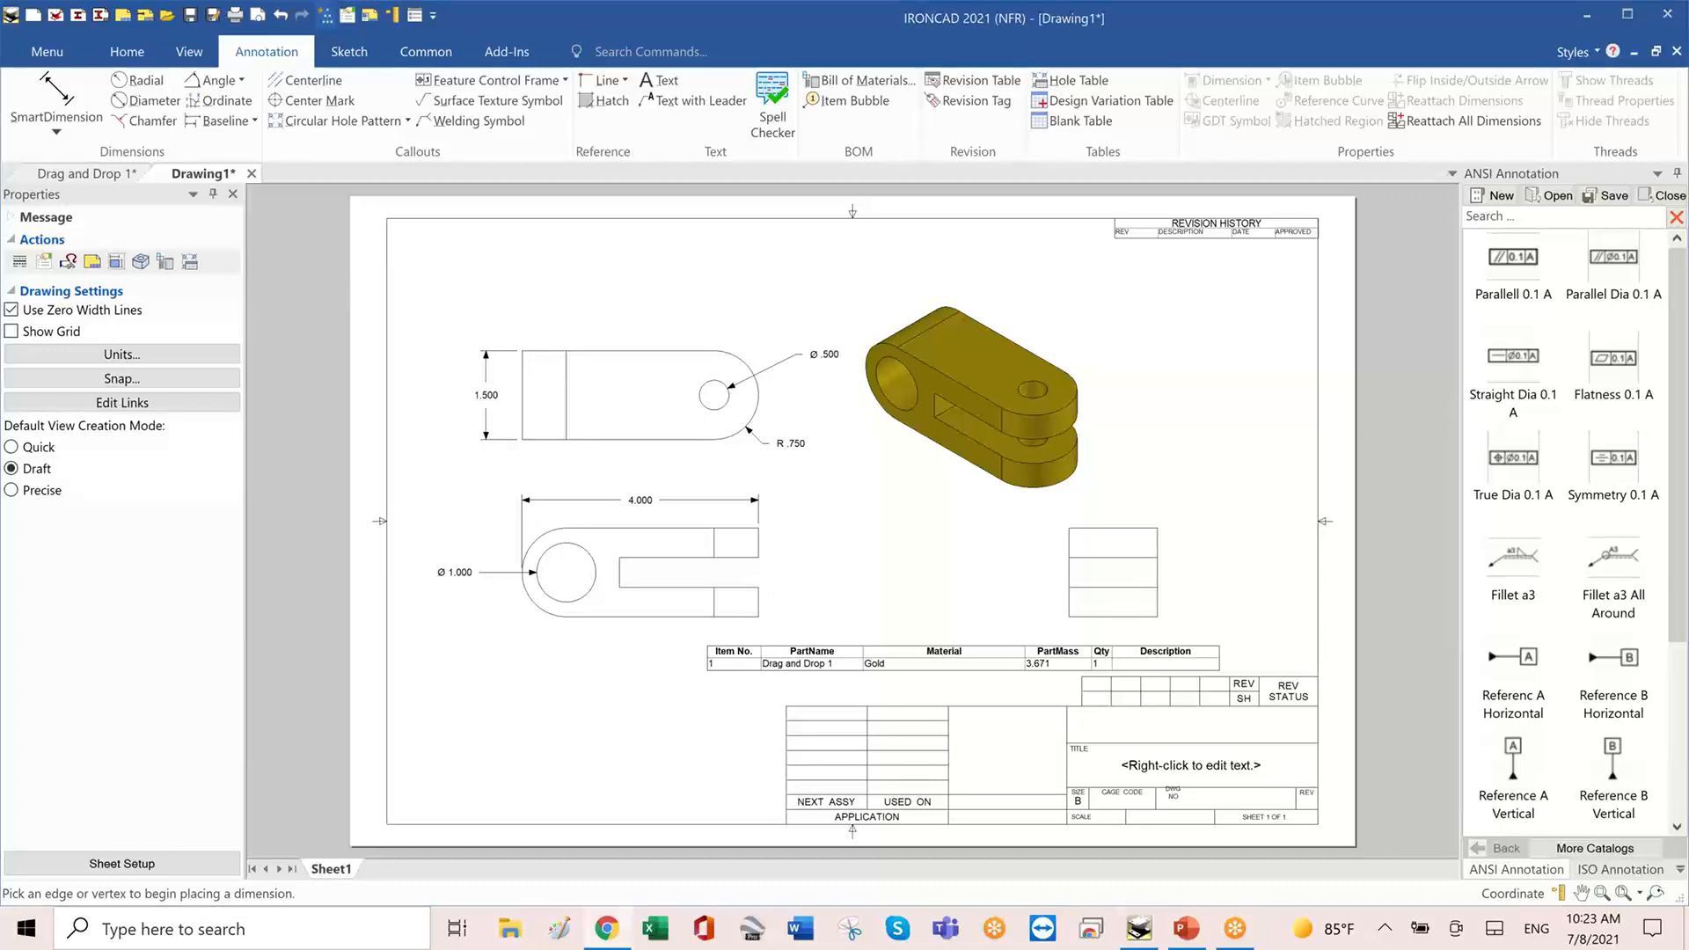
mouse_move(908, 0)
mouse_down()
mouse_move(724, 226)
mouse_move(688, 431)
mouse_move(711, 387)
mouse_up()
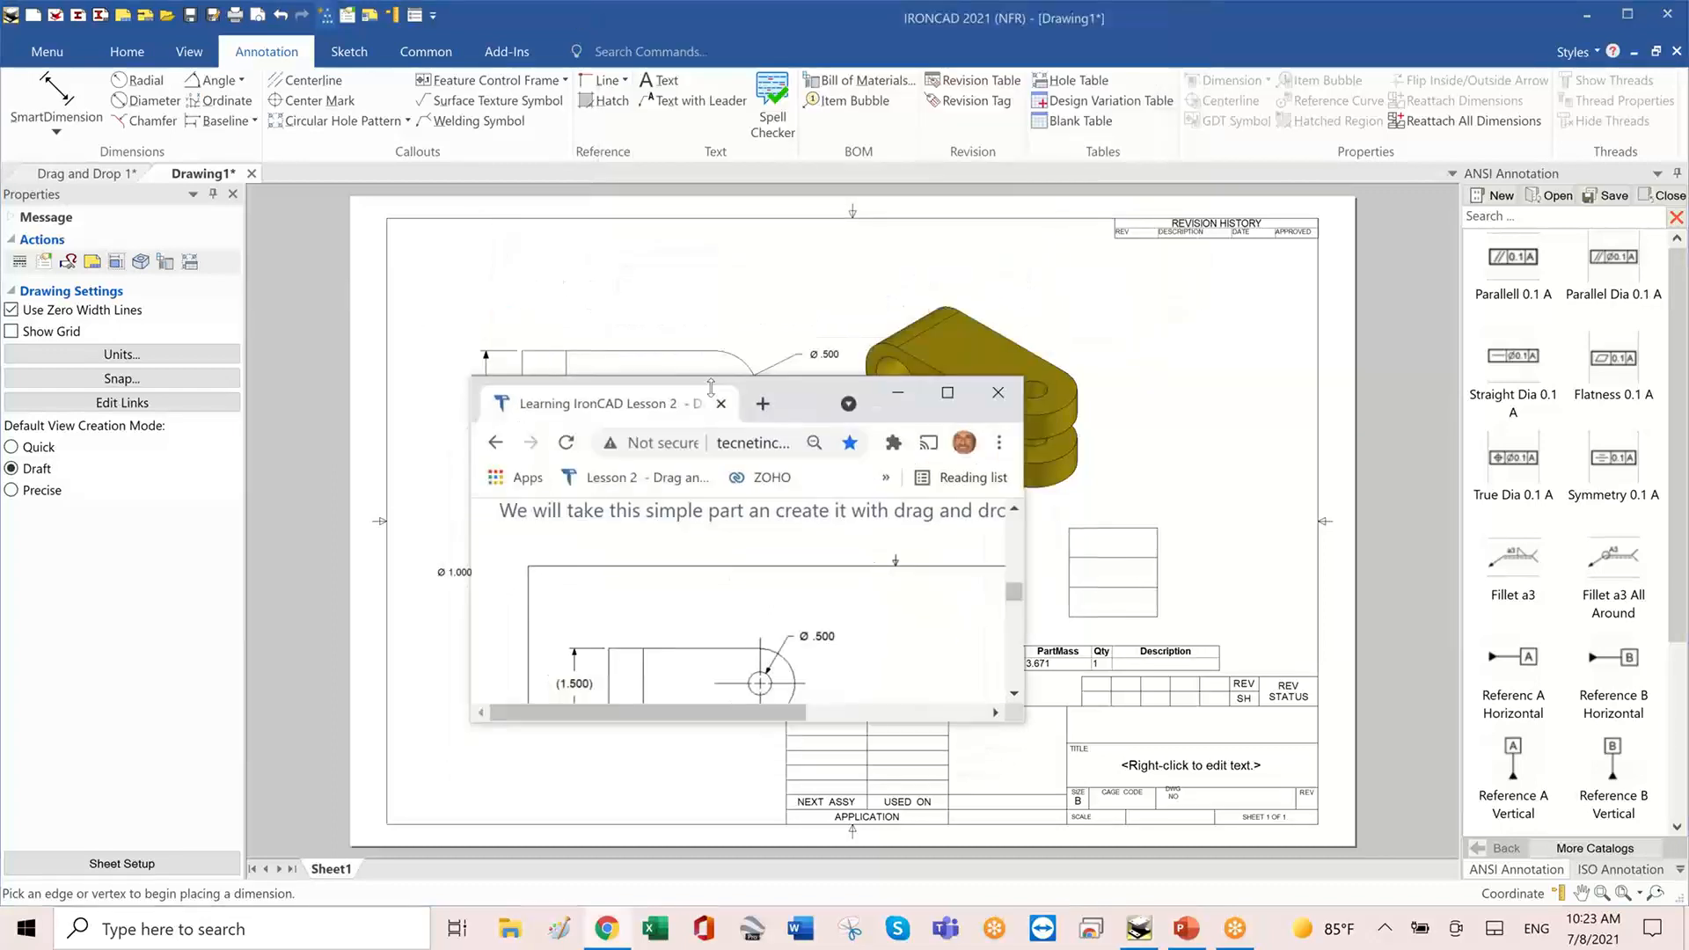
click(948, 392)
scroll(907, 387, up, 5)
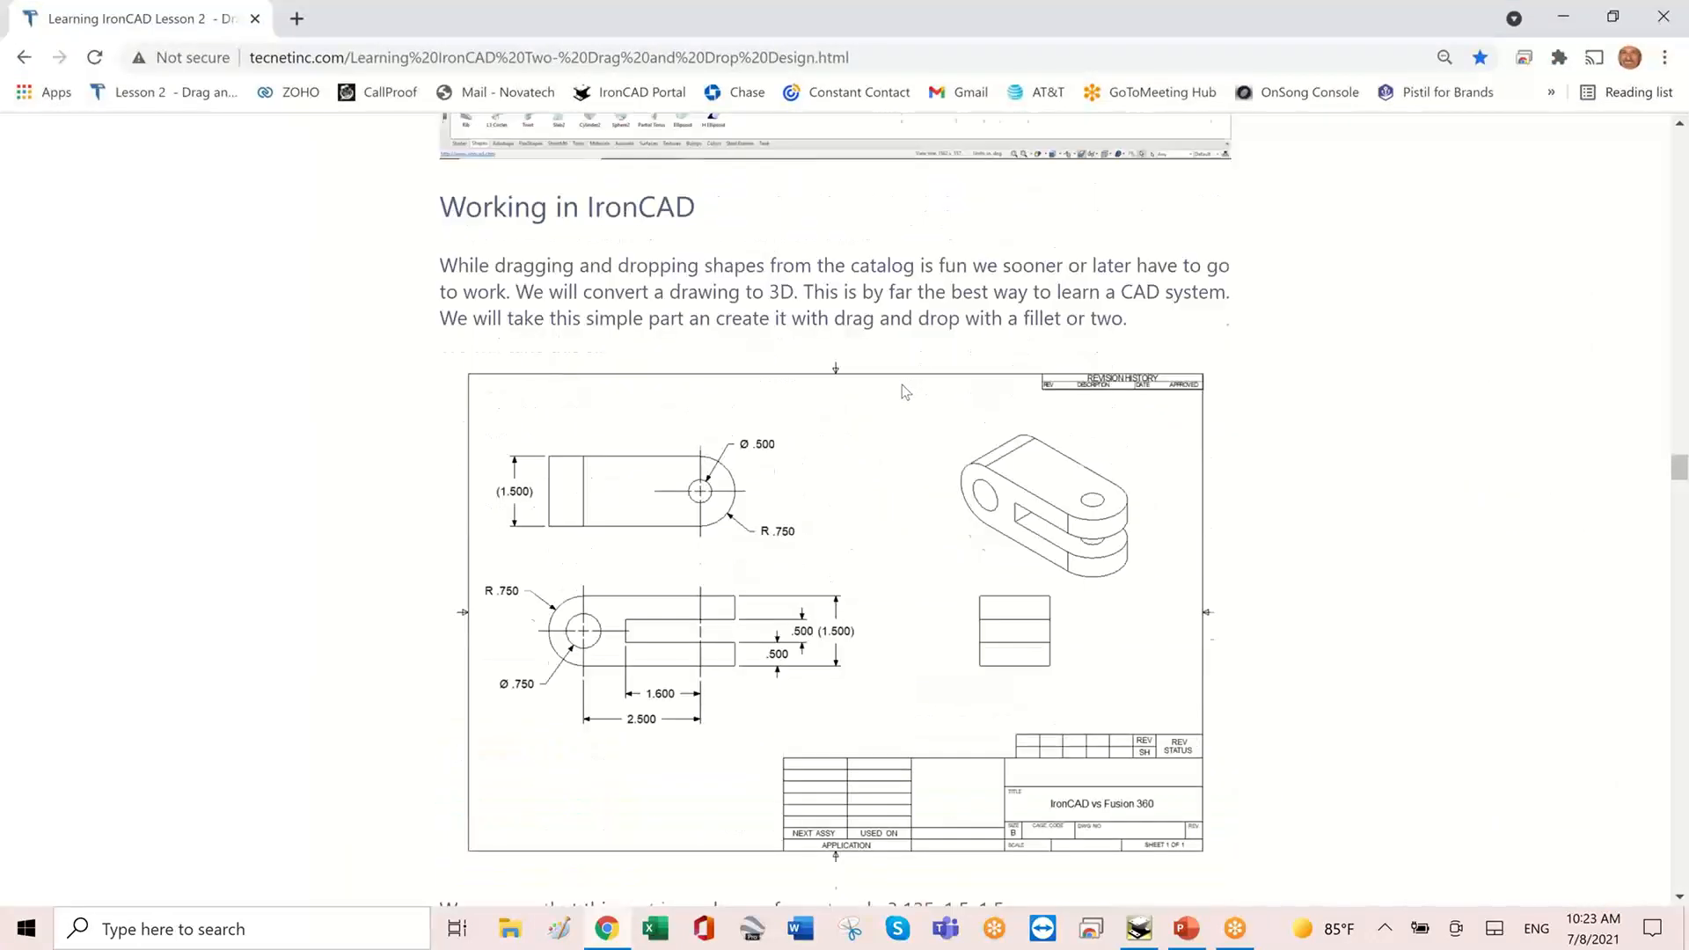
mouse_move(1679, 464)
mouse_down()
mouse_move(1678, 502)
mouse_move(1678, 139)
mouse_move(1680, 577)
mouse_up()
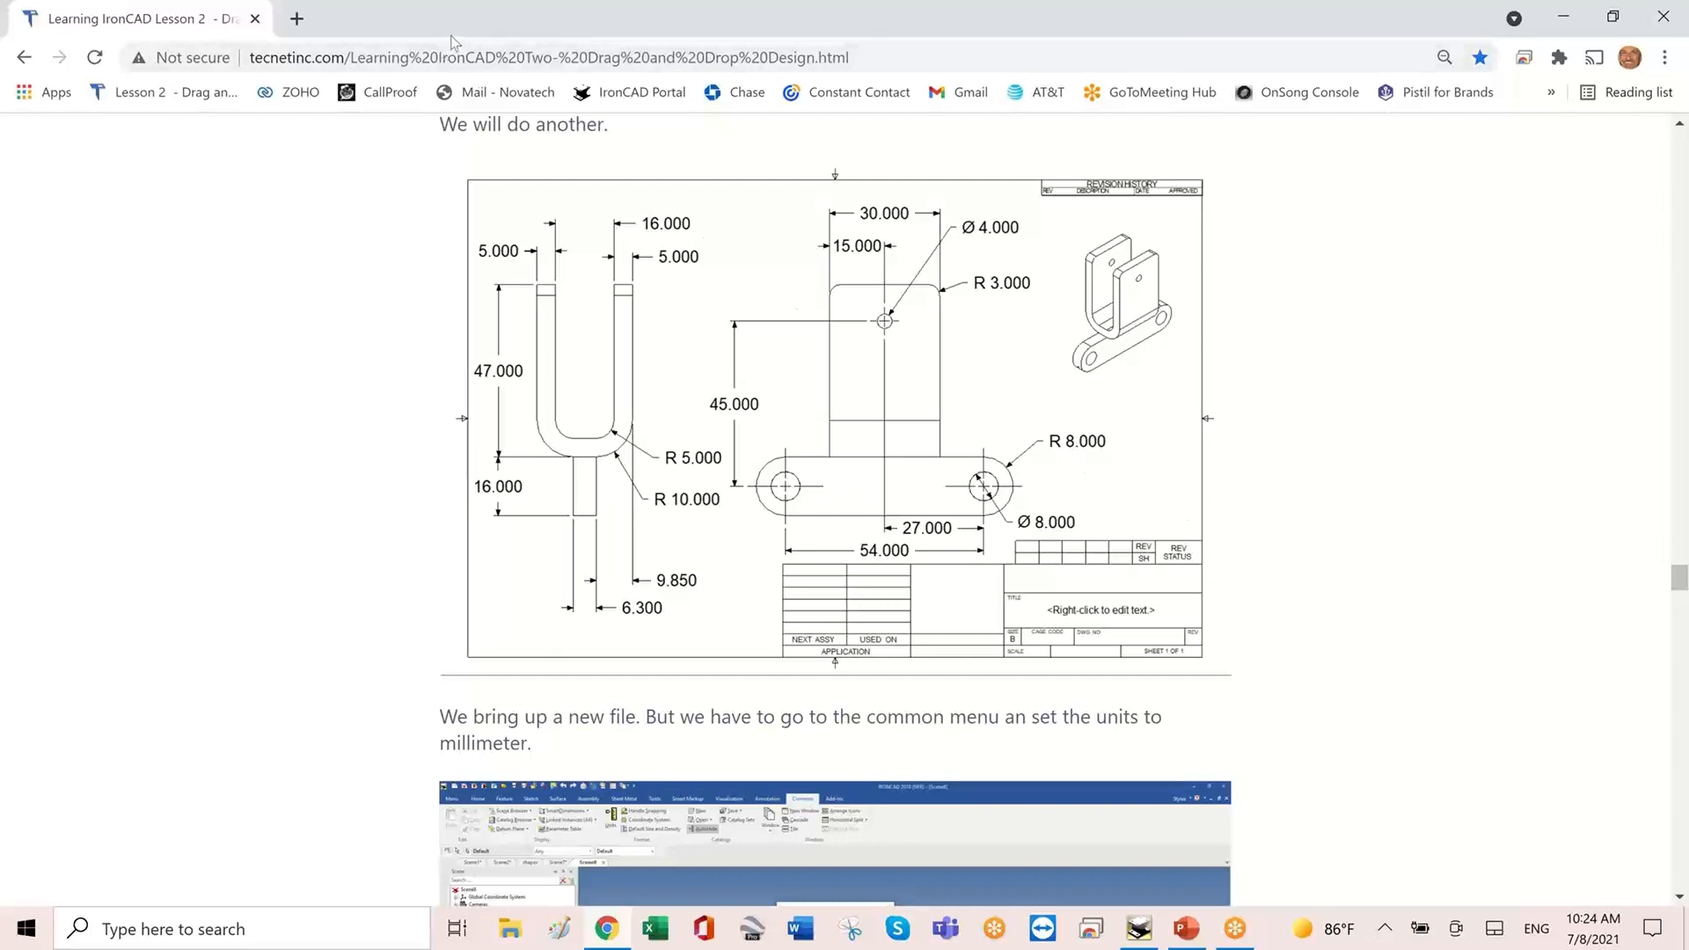
drag(458, 41, 453, 0)
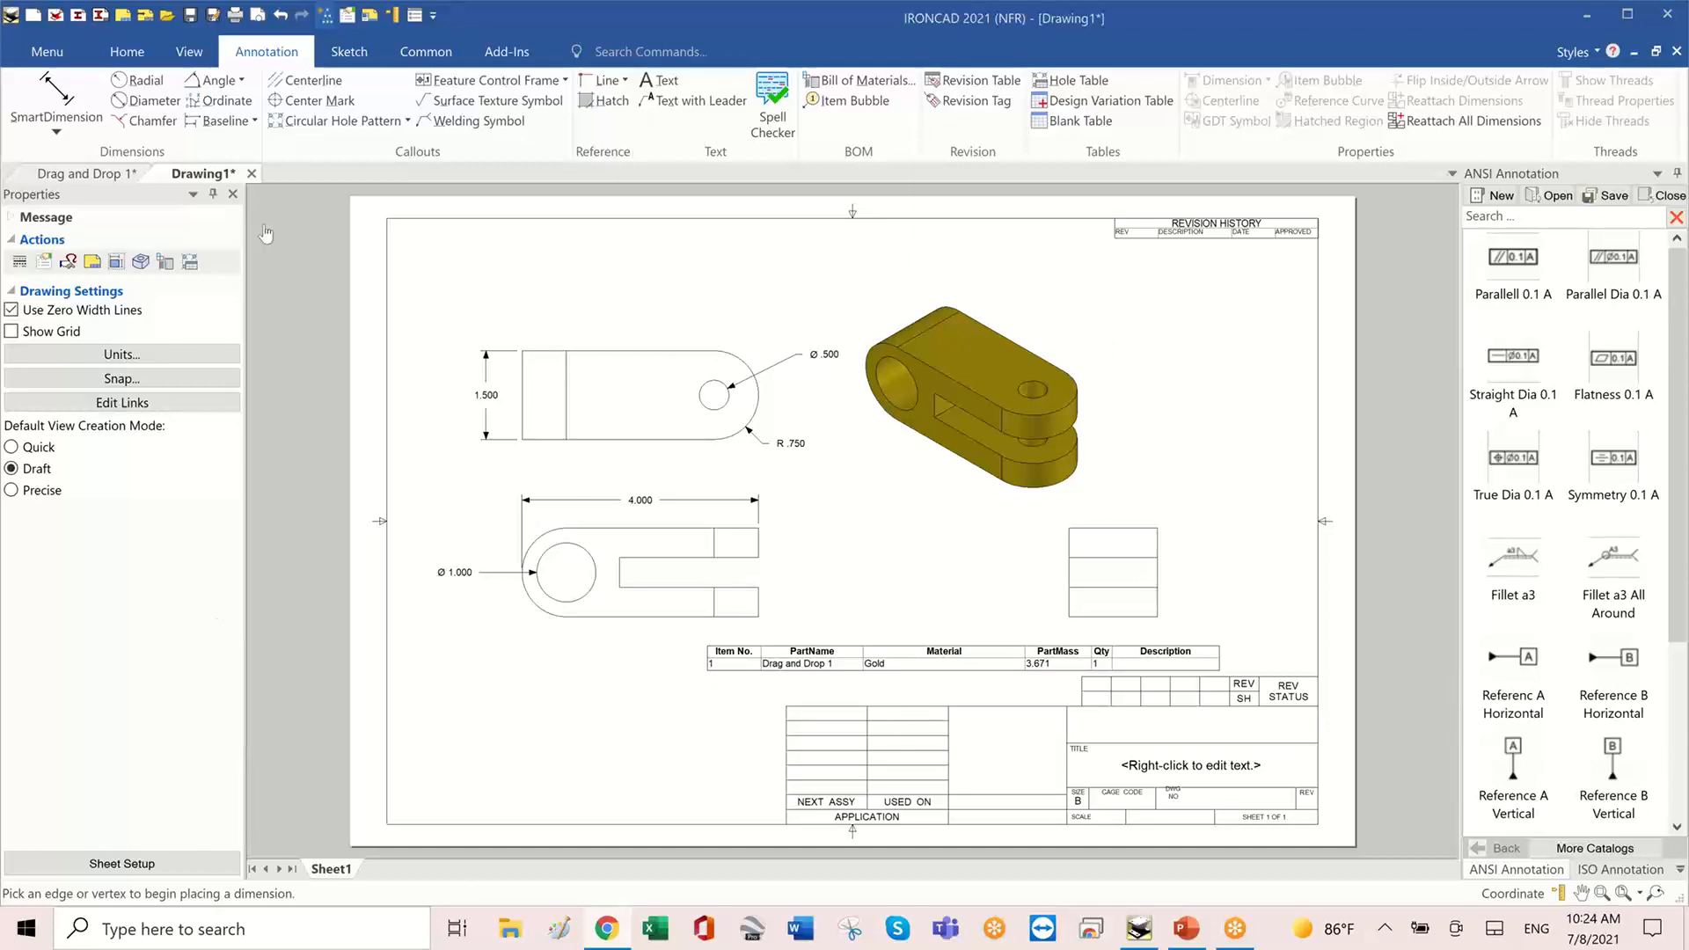
- Create a new 3D scene in IronCAD and show the Starter shapes catalog
click(121, 55)
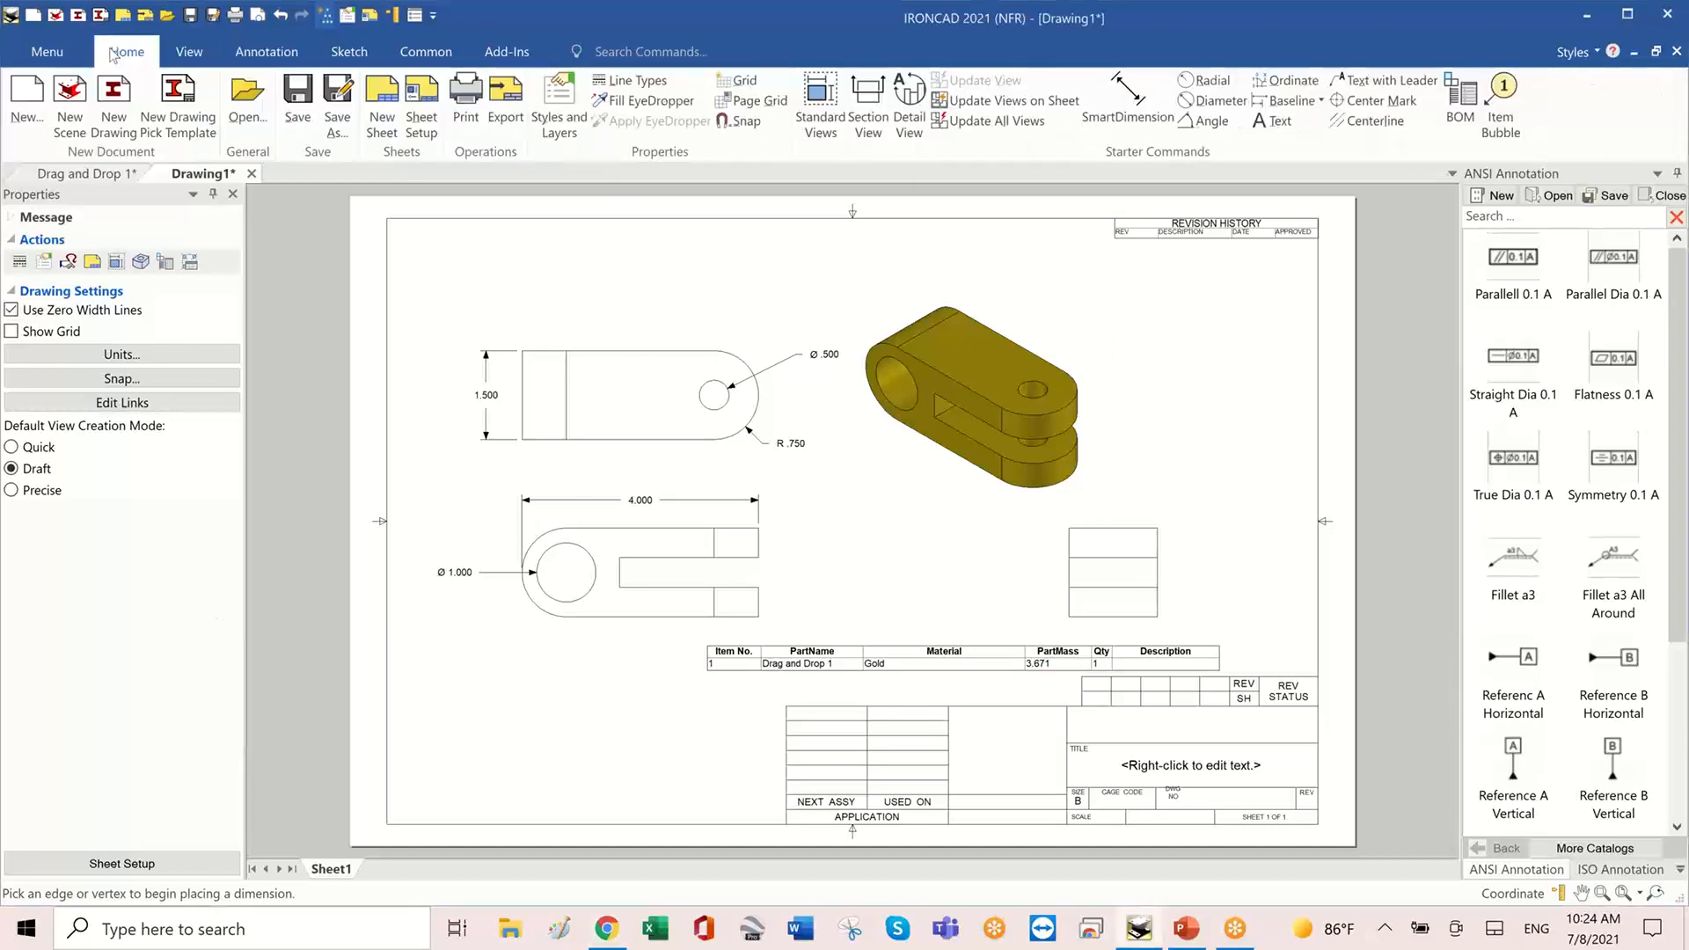
click(72, 92)
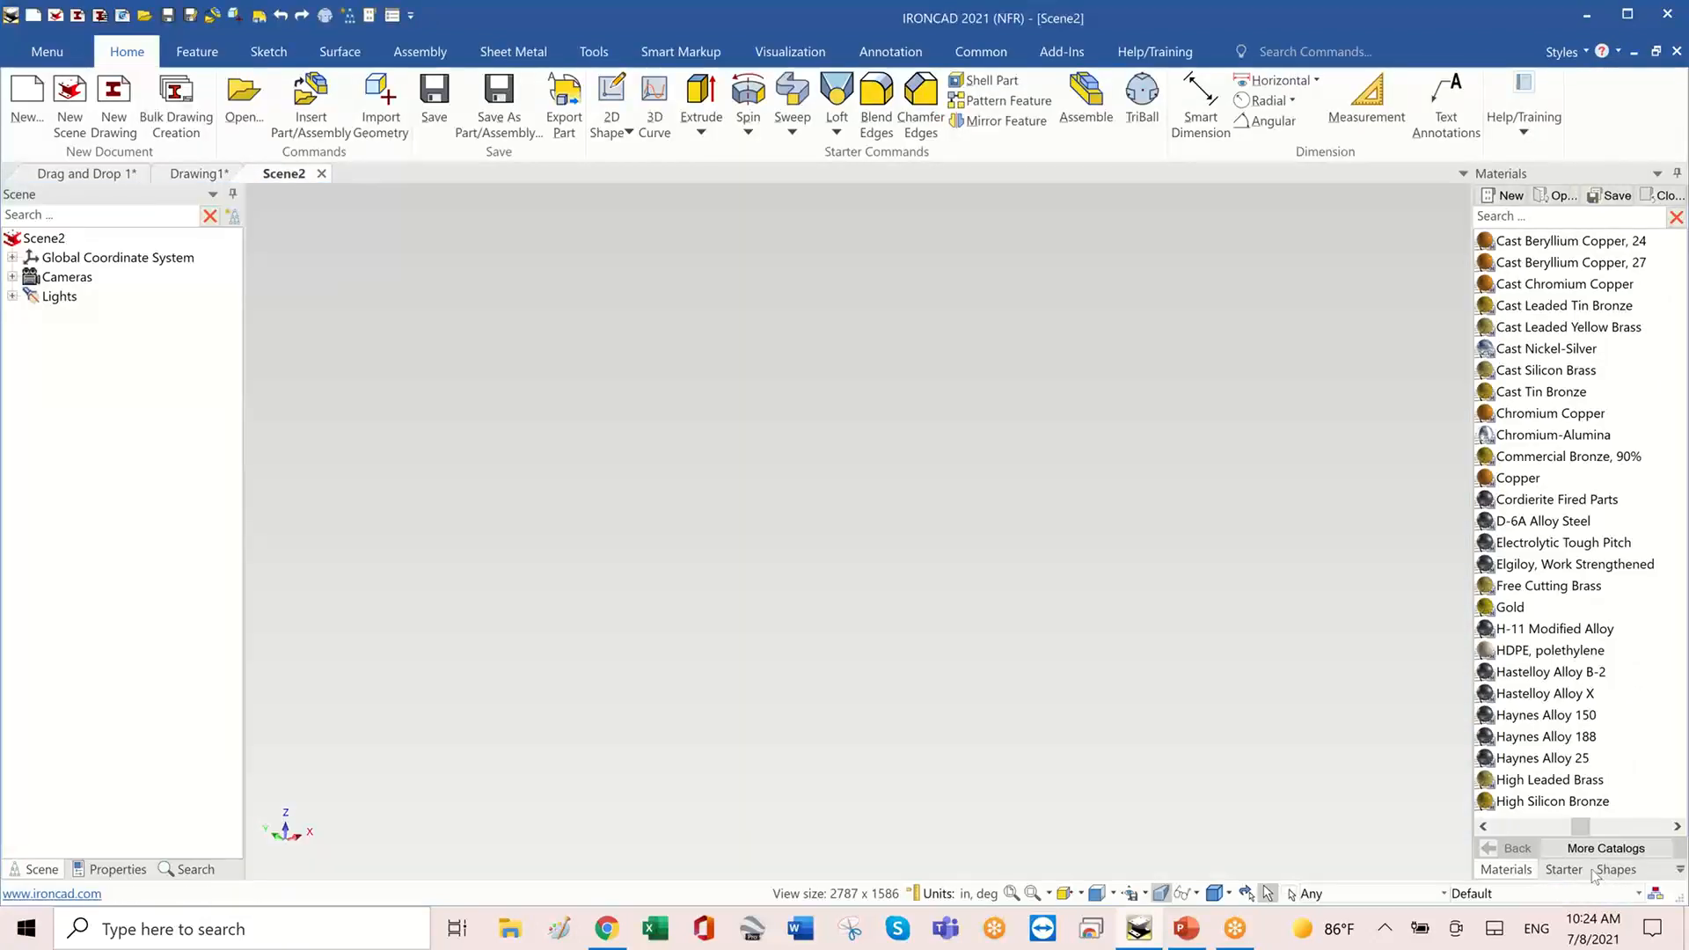
click(1564, 869)
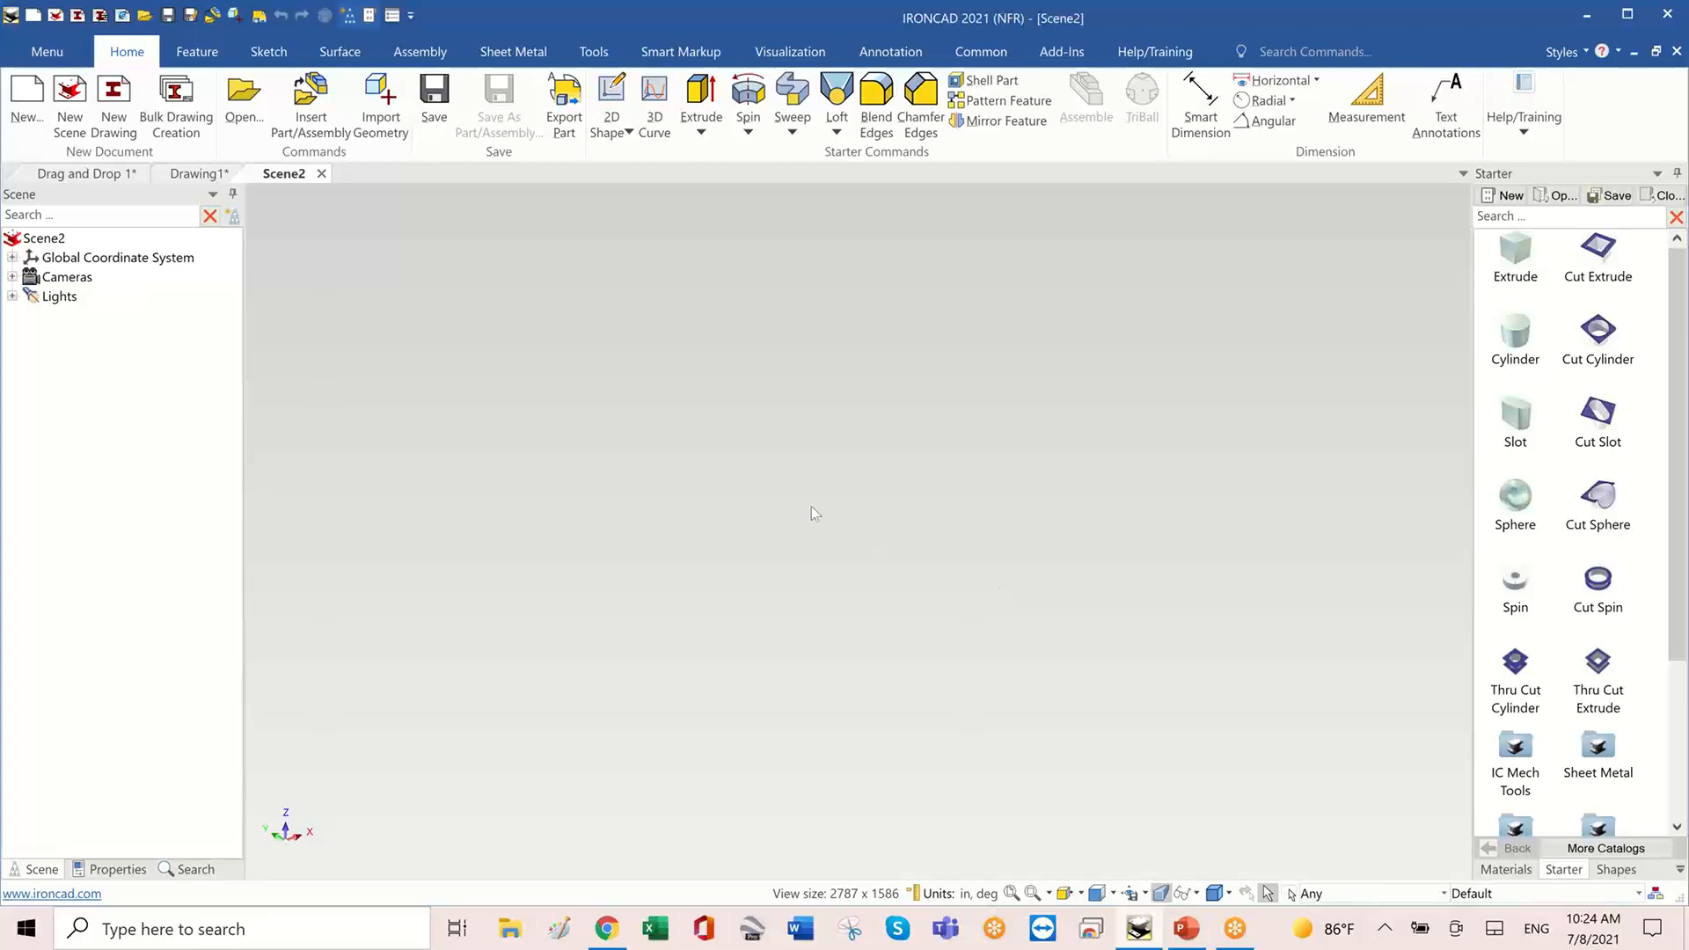
- Set the scene background to a 2D Texture using the image Drag and drop 2.gif, stretched to fill
right_click(642, 374)
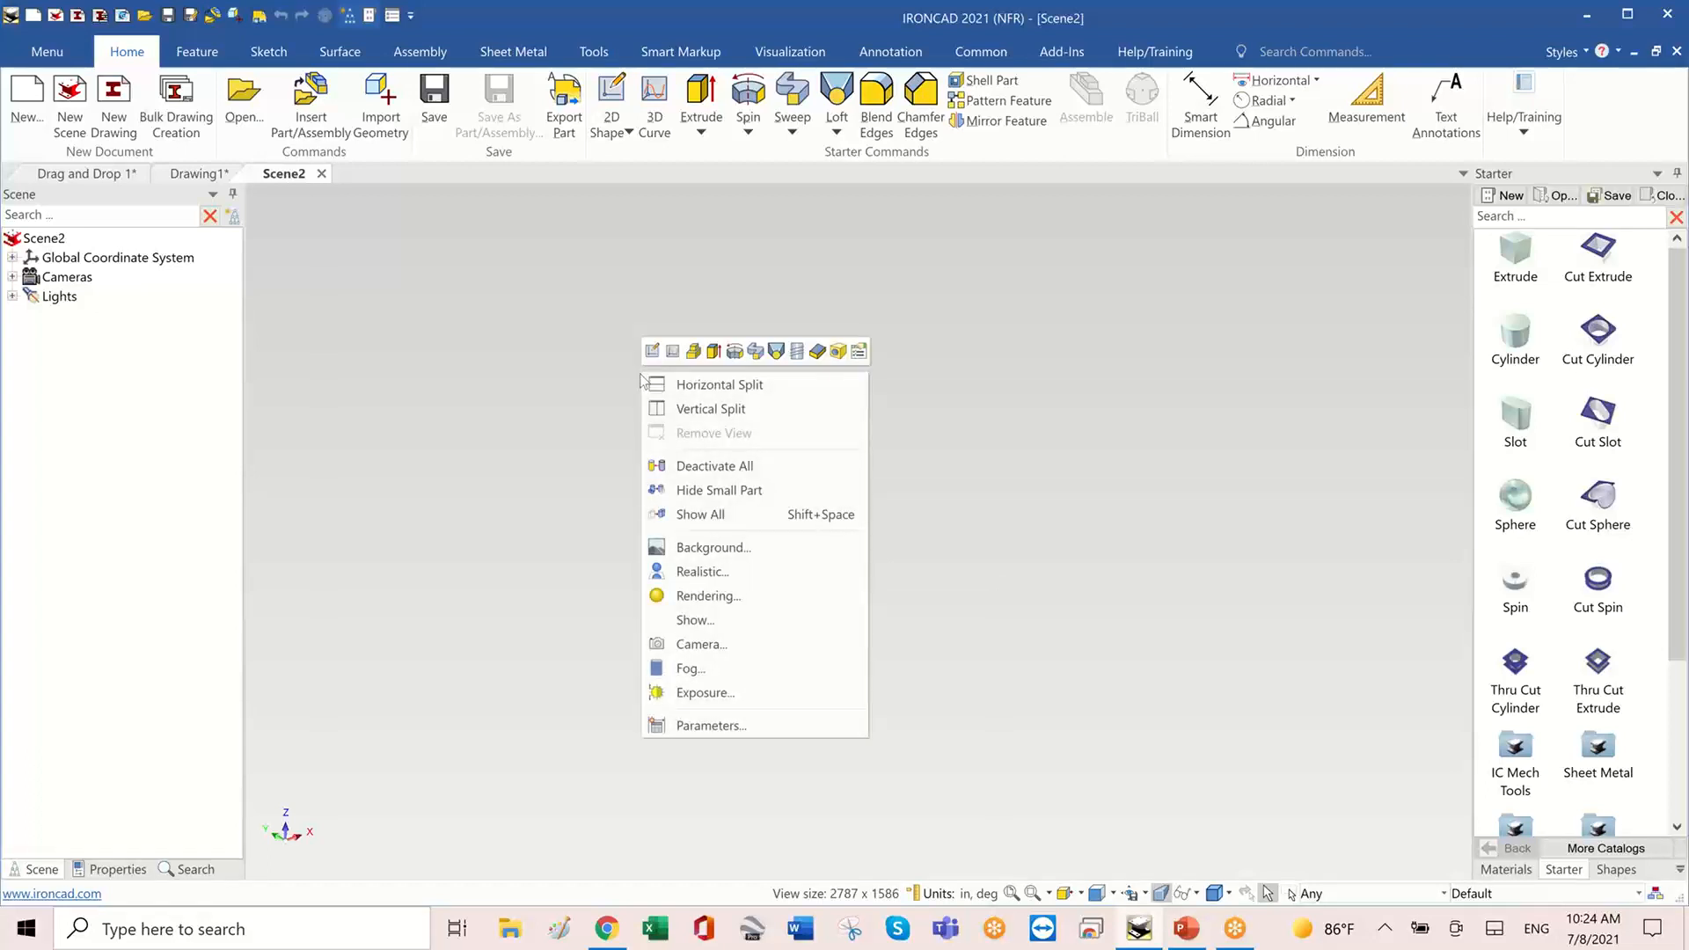
click(727, 549)
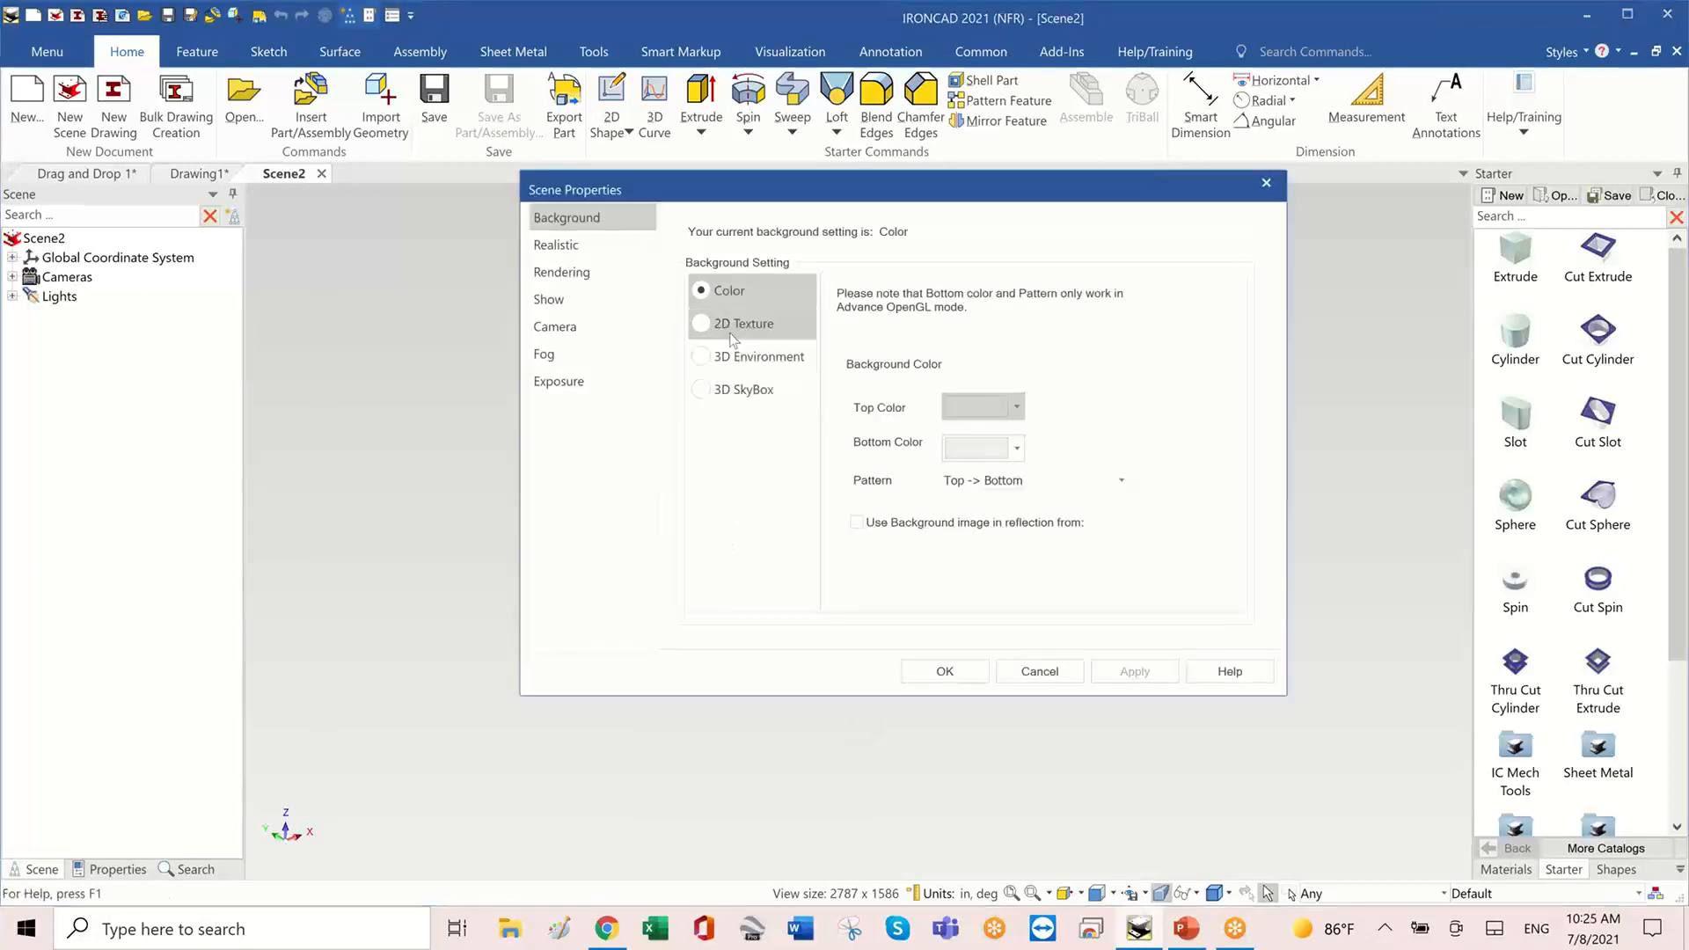
click(703, 325)
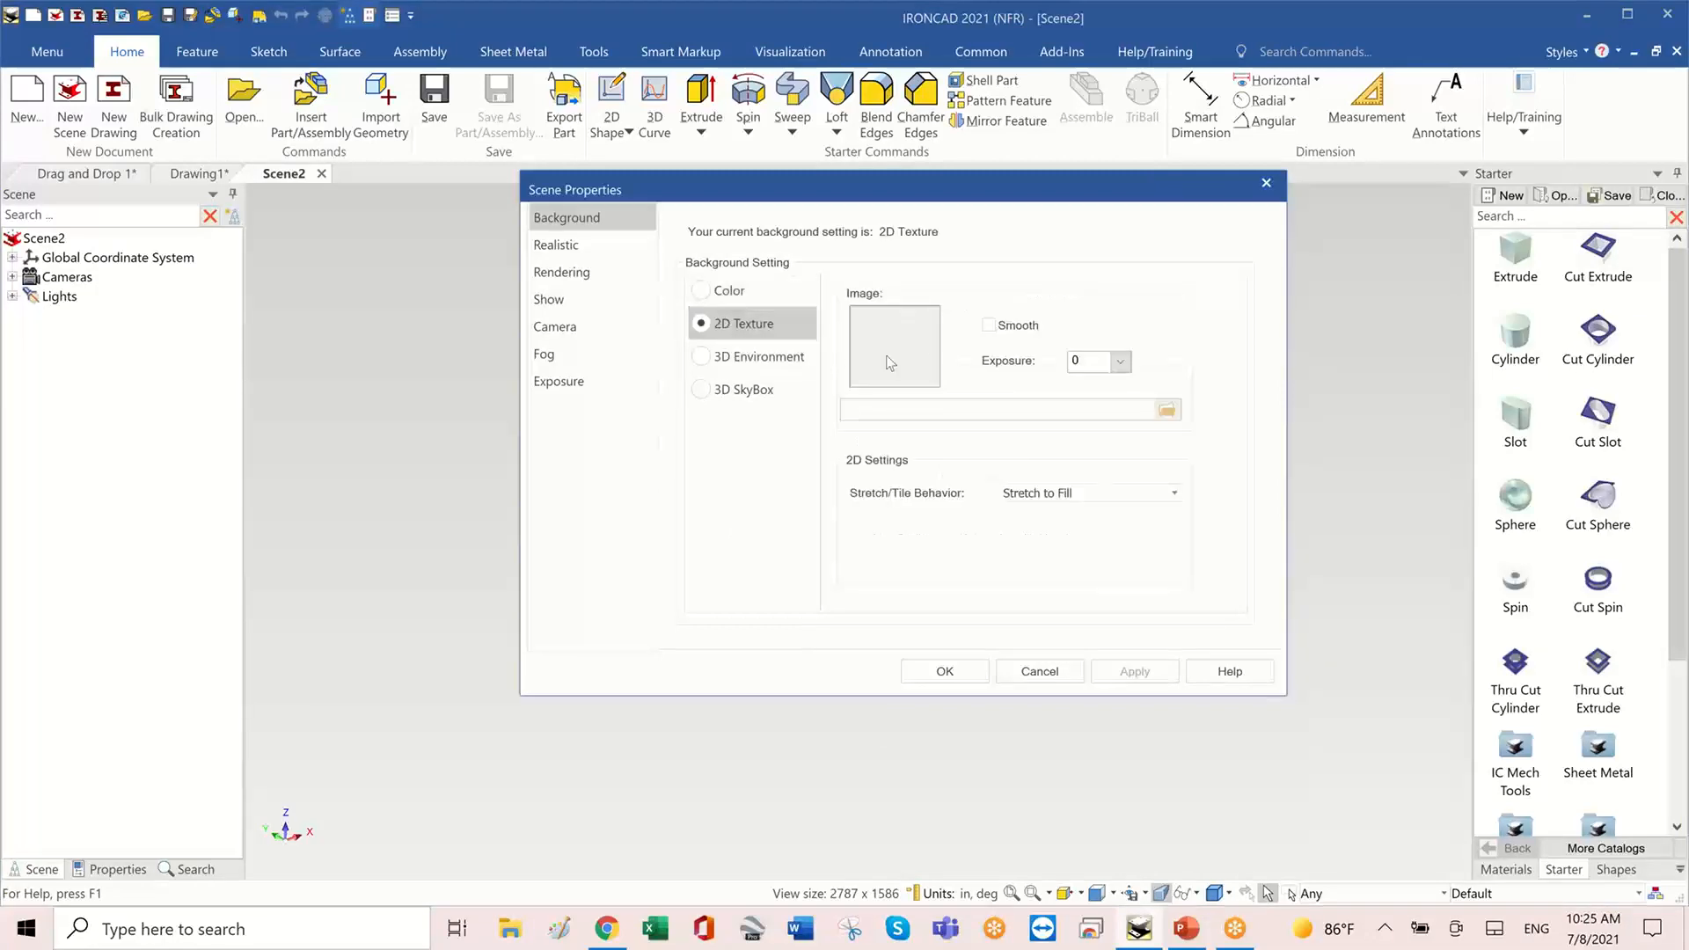
click(1173, 415)
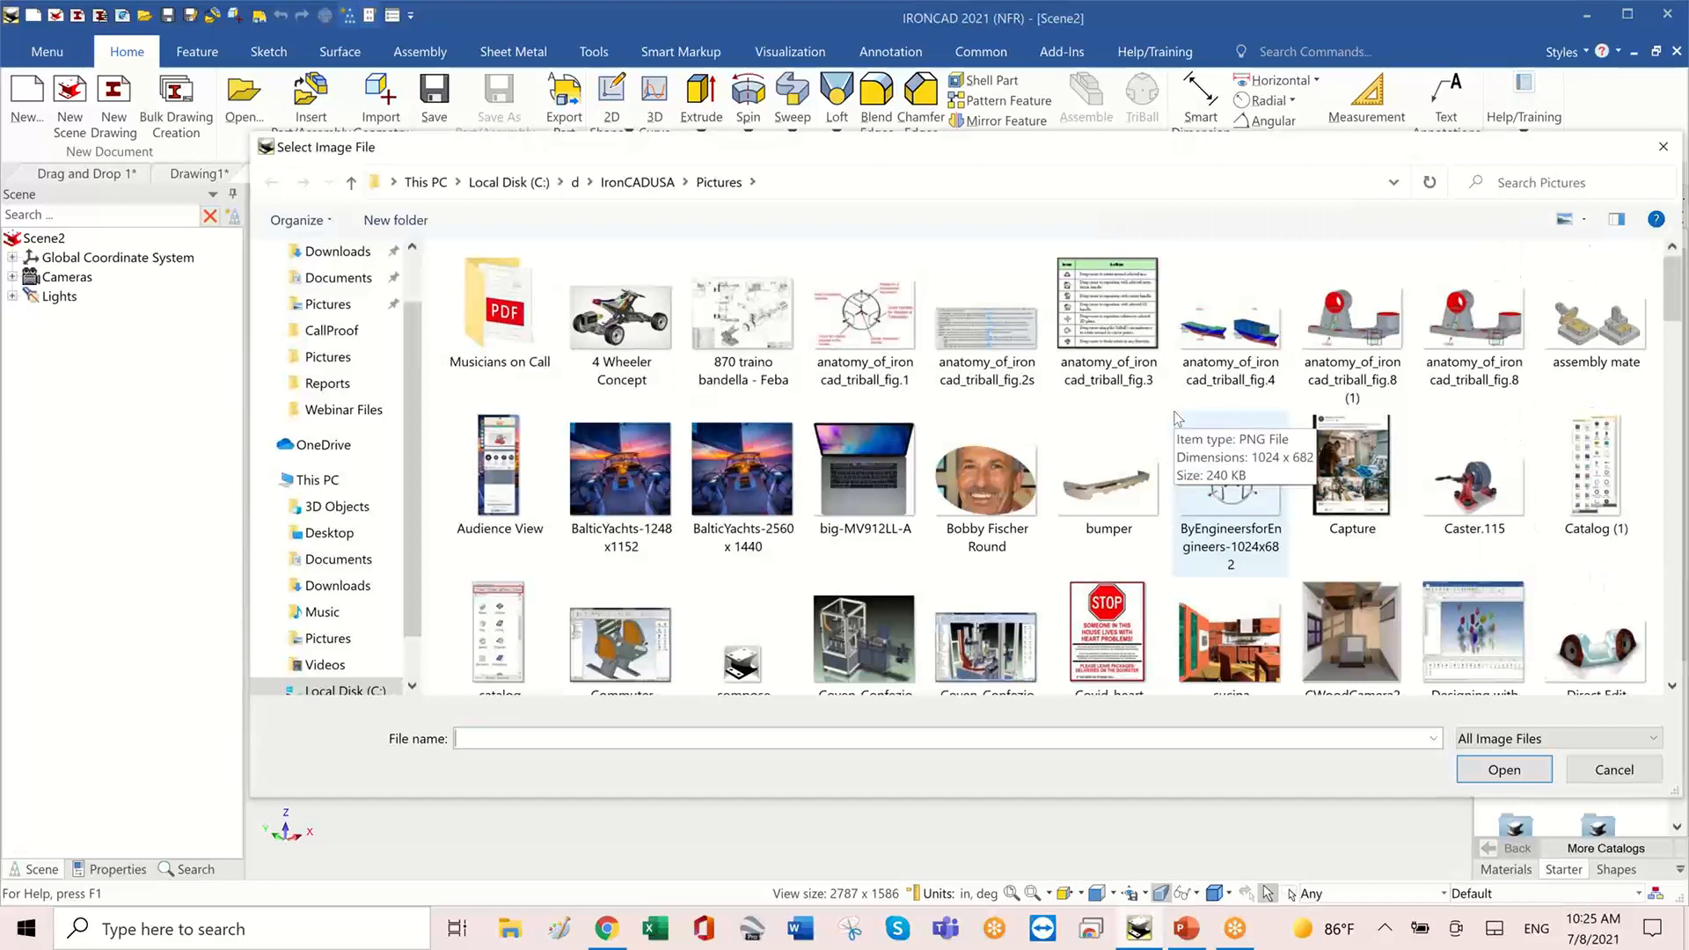
scroll(1179, 420, down, 3)
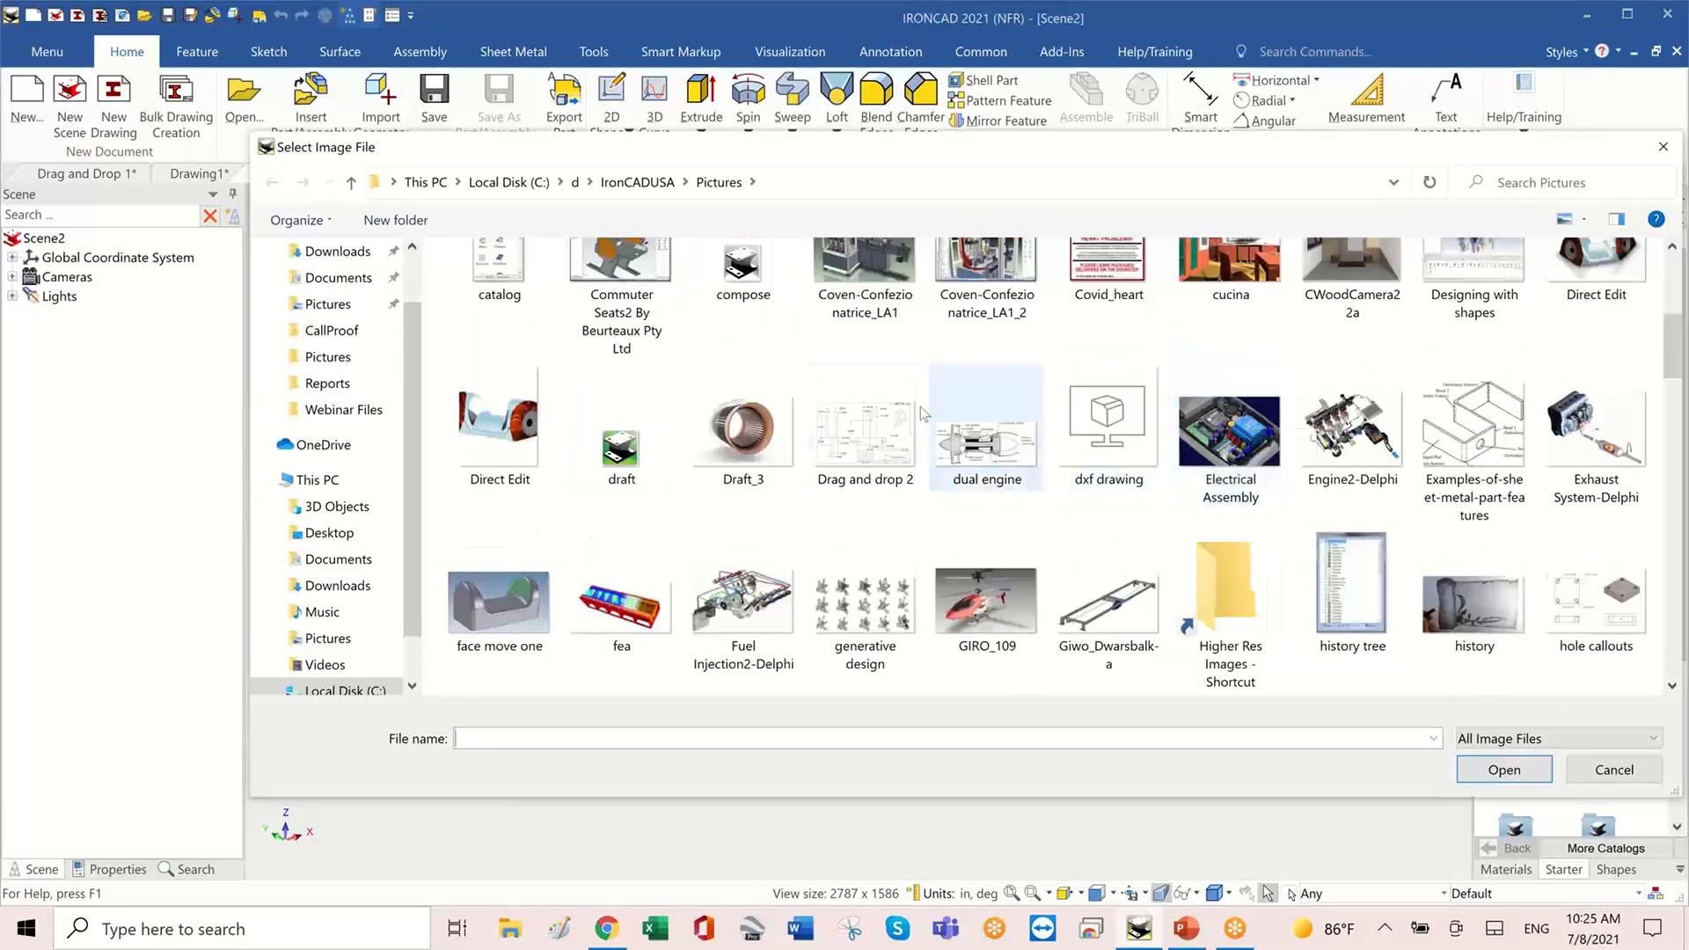
click(886, 431)
click(1506, 773)
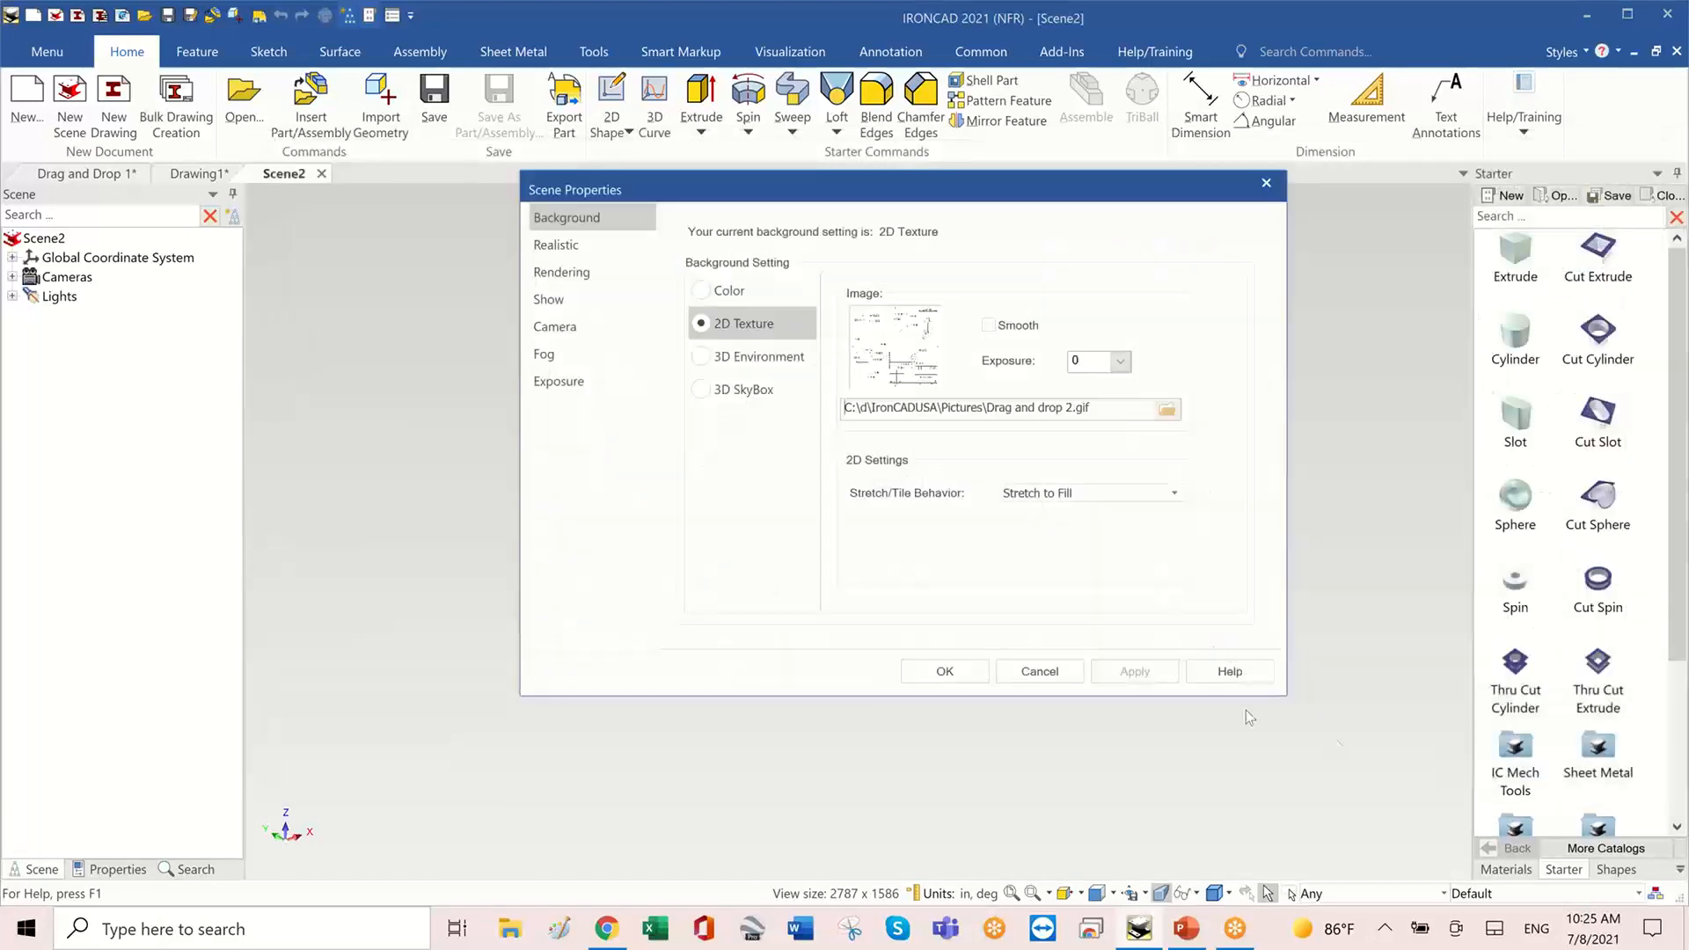
click(944, 671)
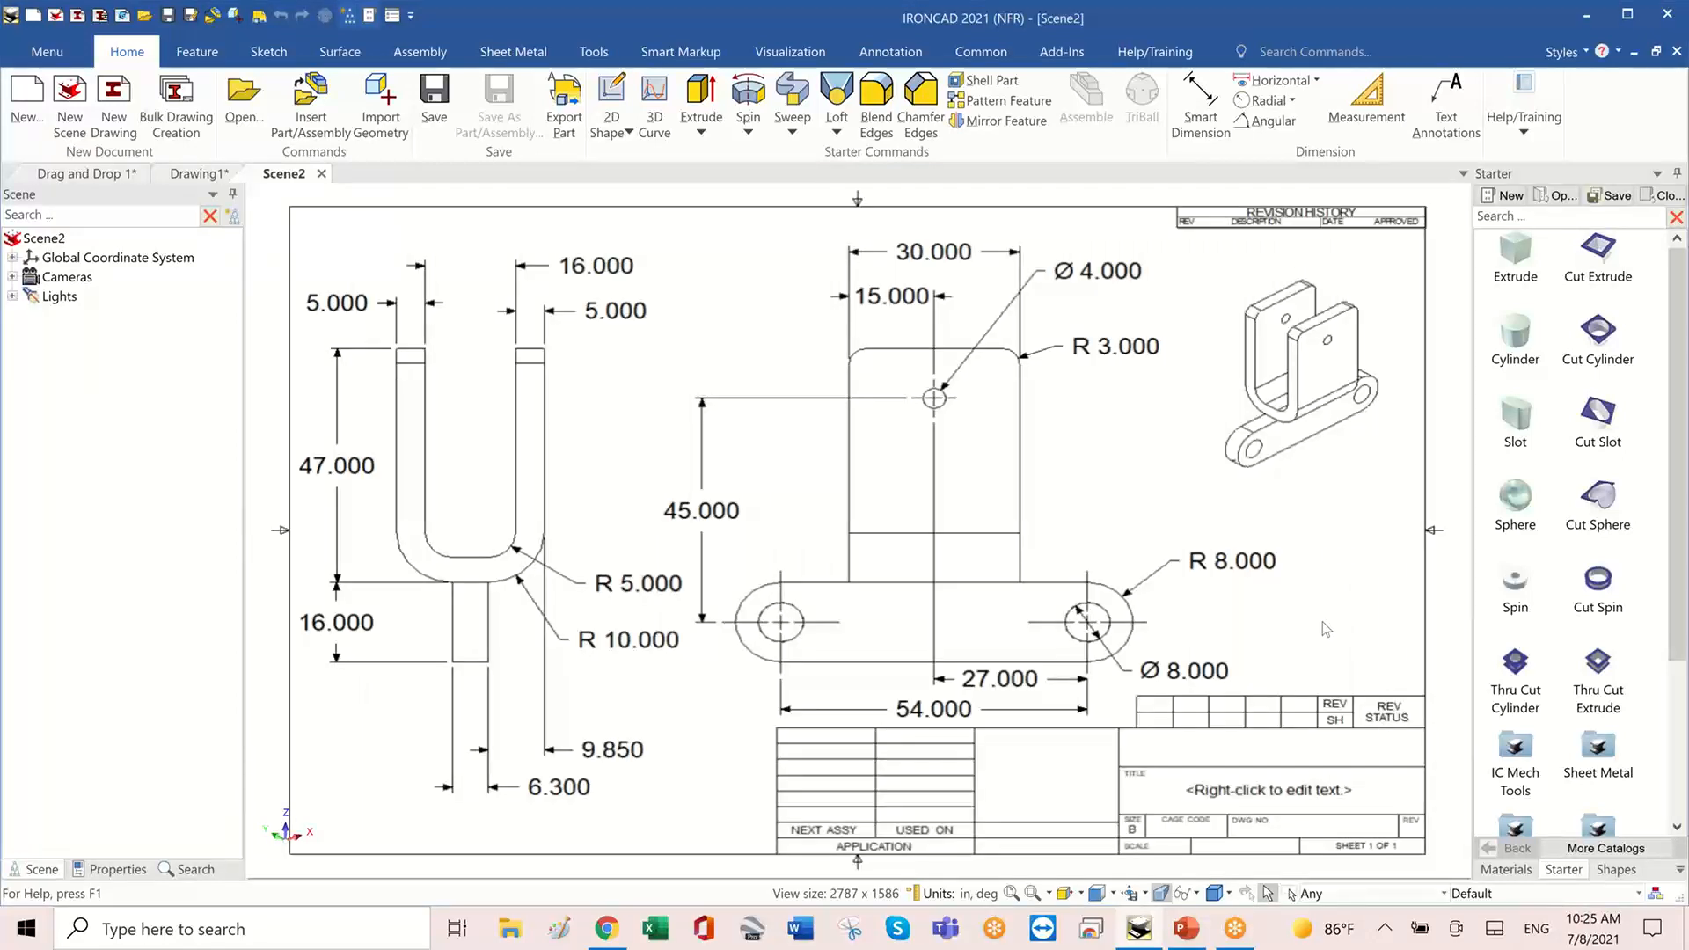
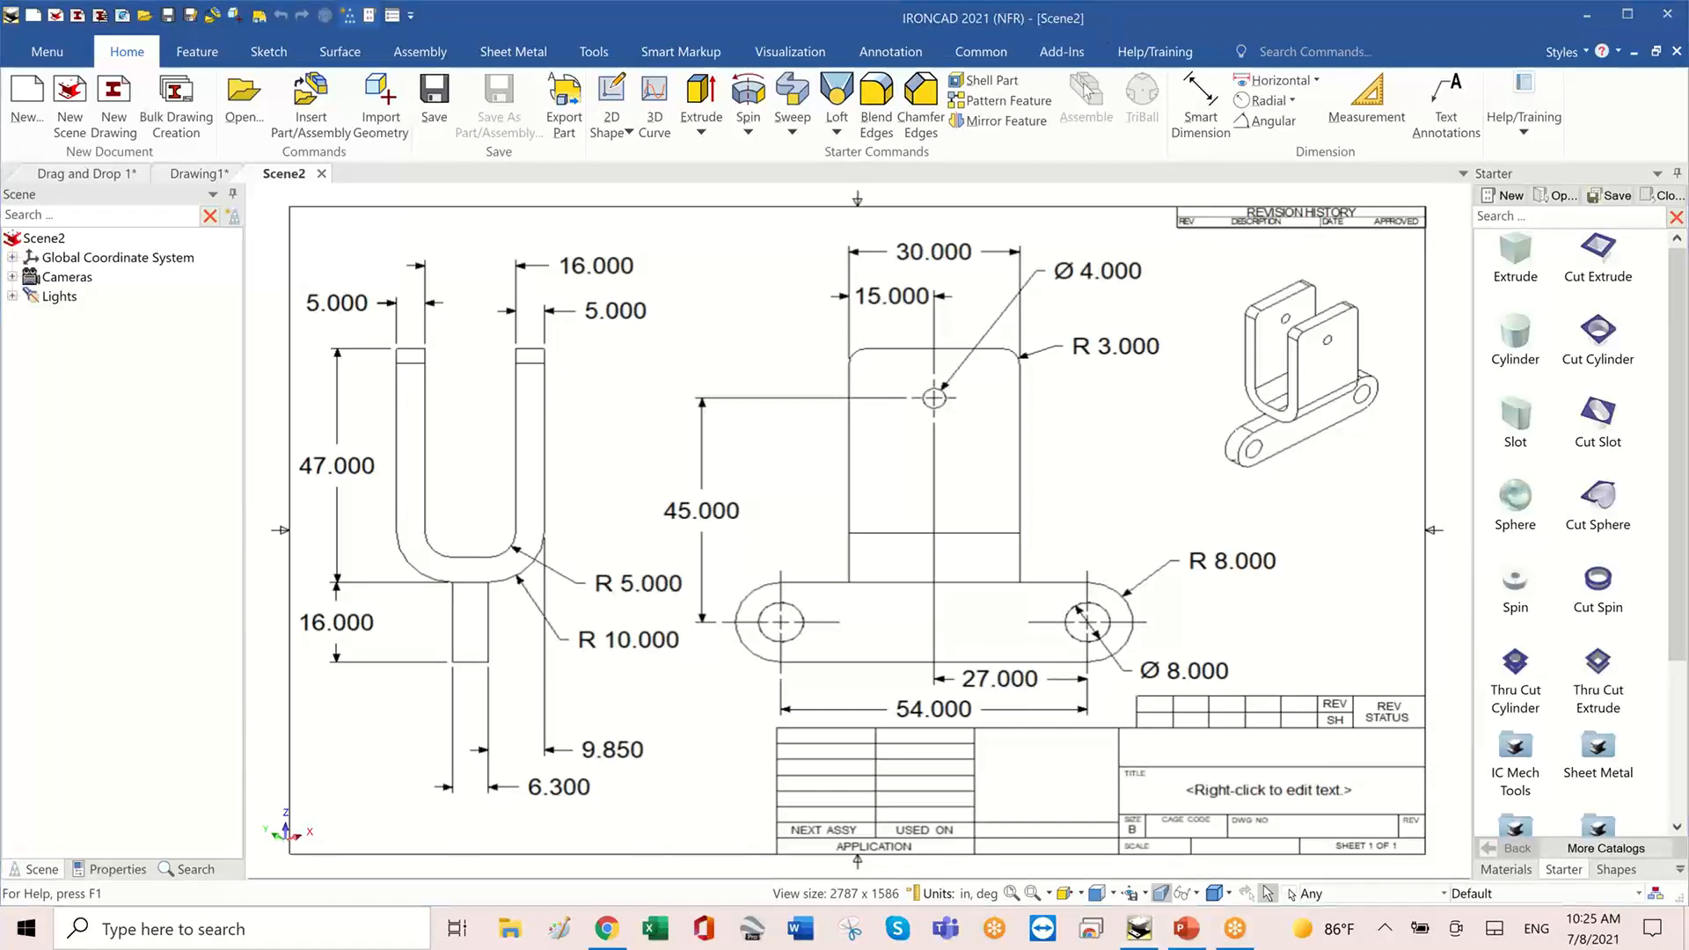
- Set the scene's length units to Millimeters
mouse_move(1042, 856)
mouse_down()
mouse_move(981, 834)
mouse_move(915, 840)
mouse_move(884, 887)
mouse_move(957, 931)
mouse_up()
mouse_move(1044, 853)
mouse_down()
mouse_move(993, 825)
mouse_move(851, 871)
mouse_move(1054, 929)
mouse_move(990, 832)
mouse_up()
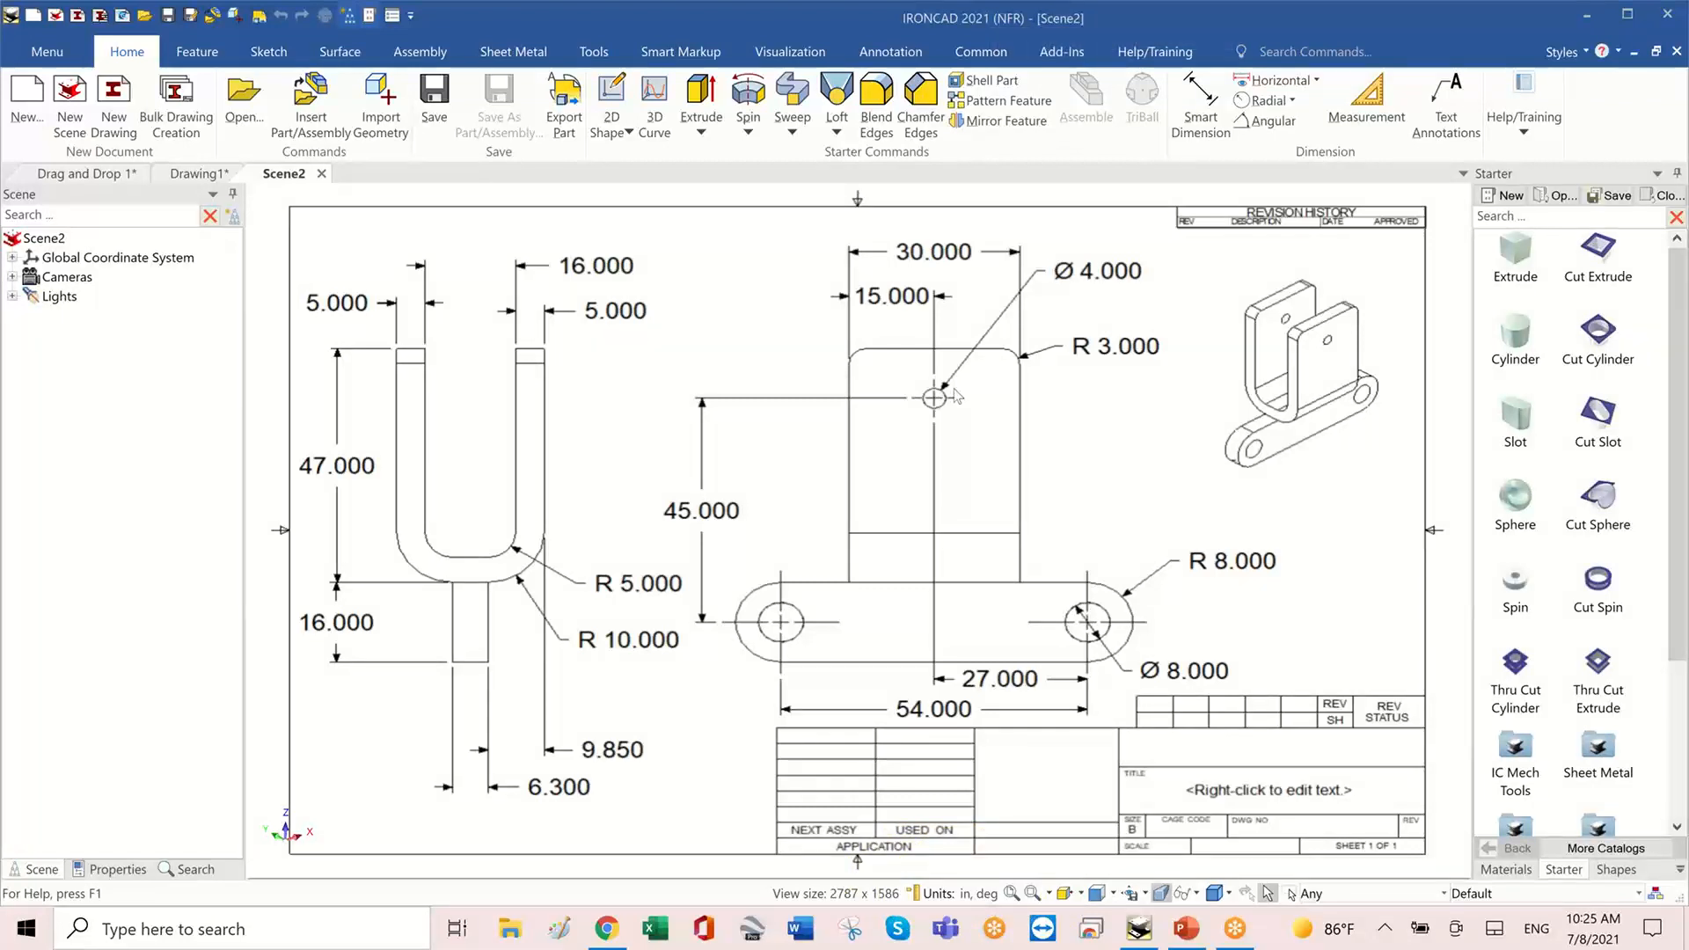
click(948, 894)
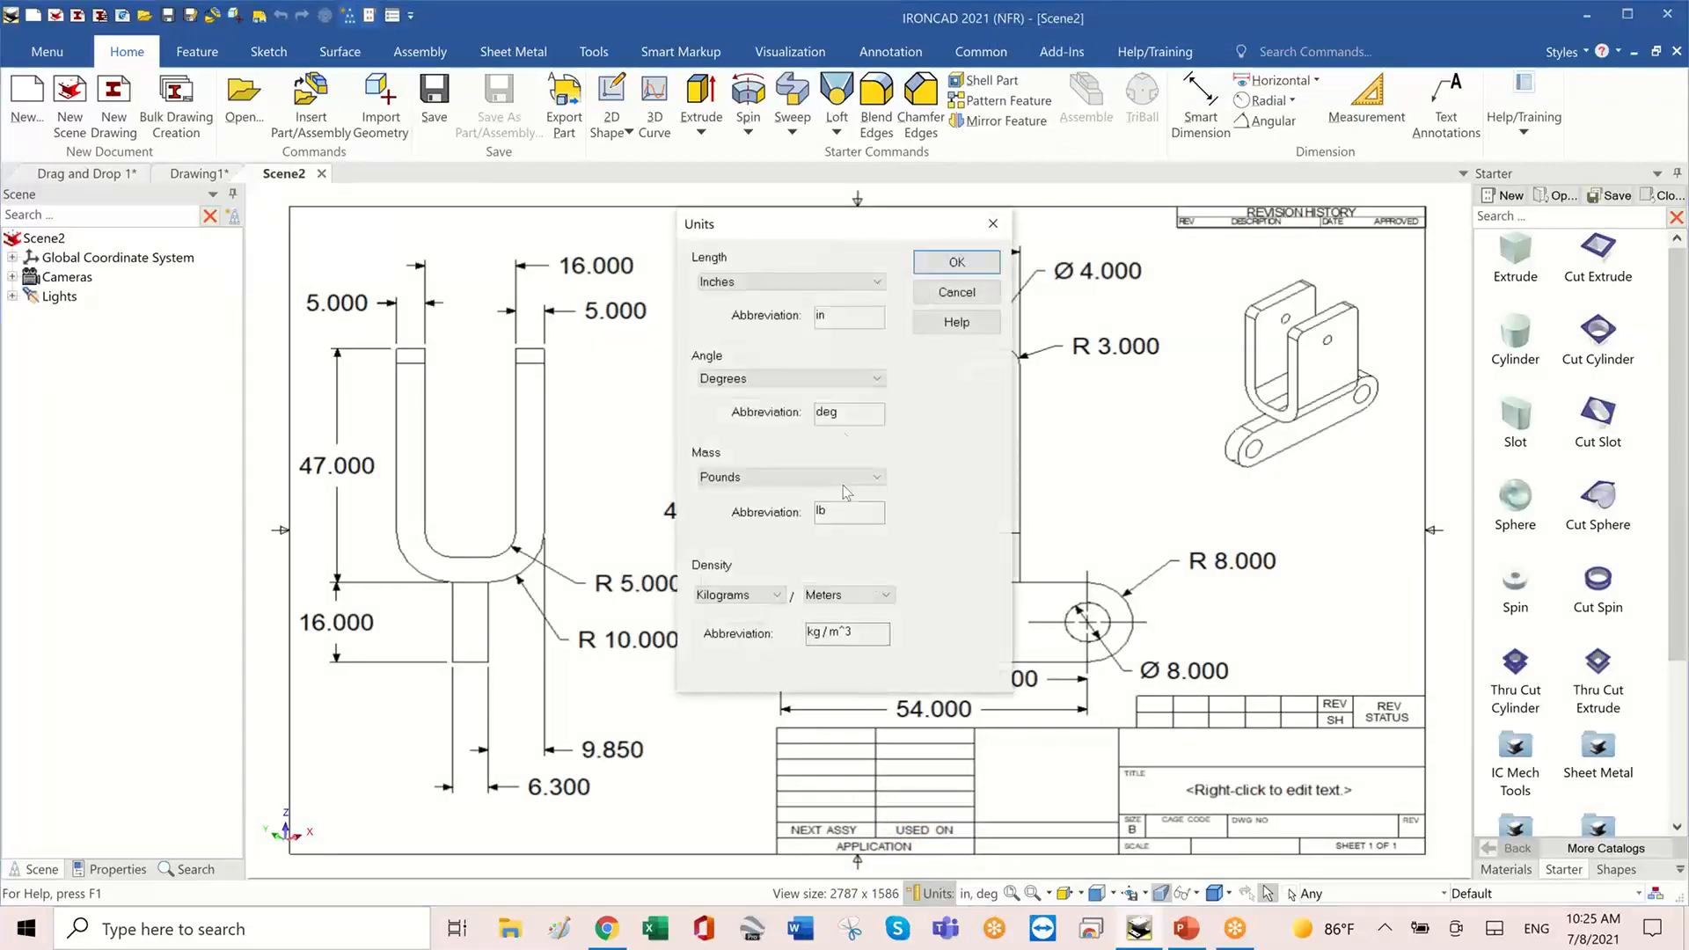
click(878, 287)
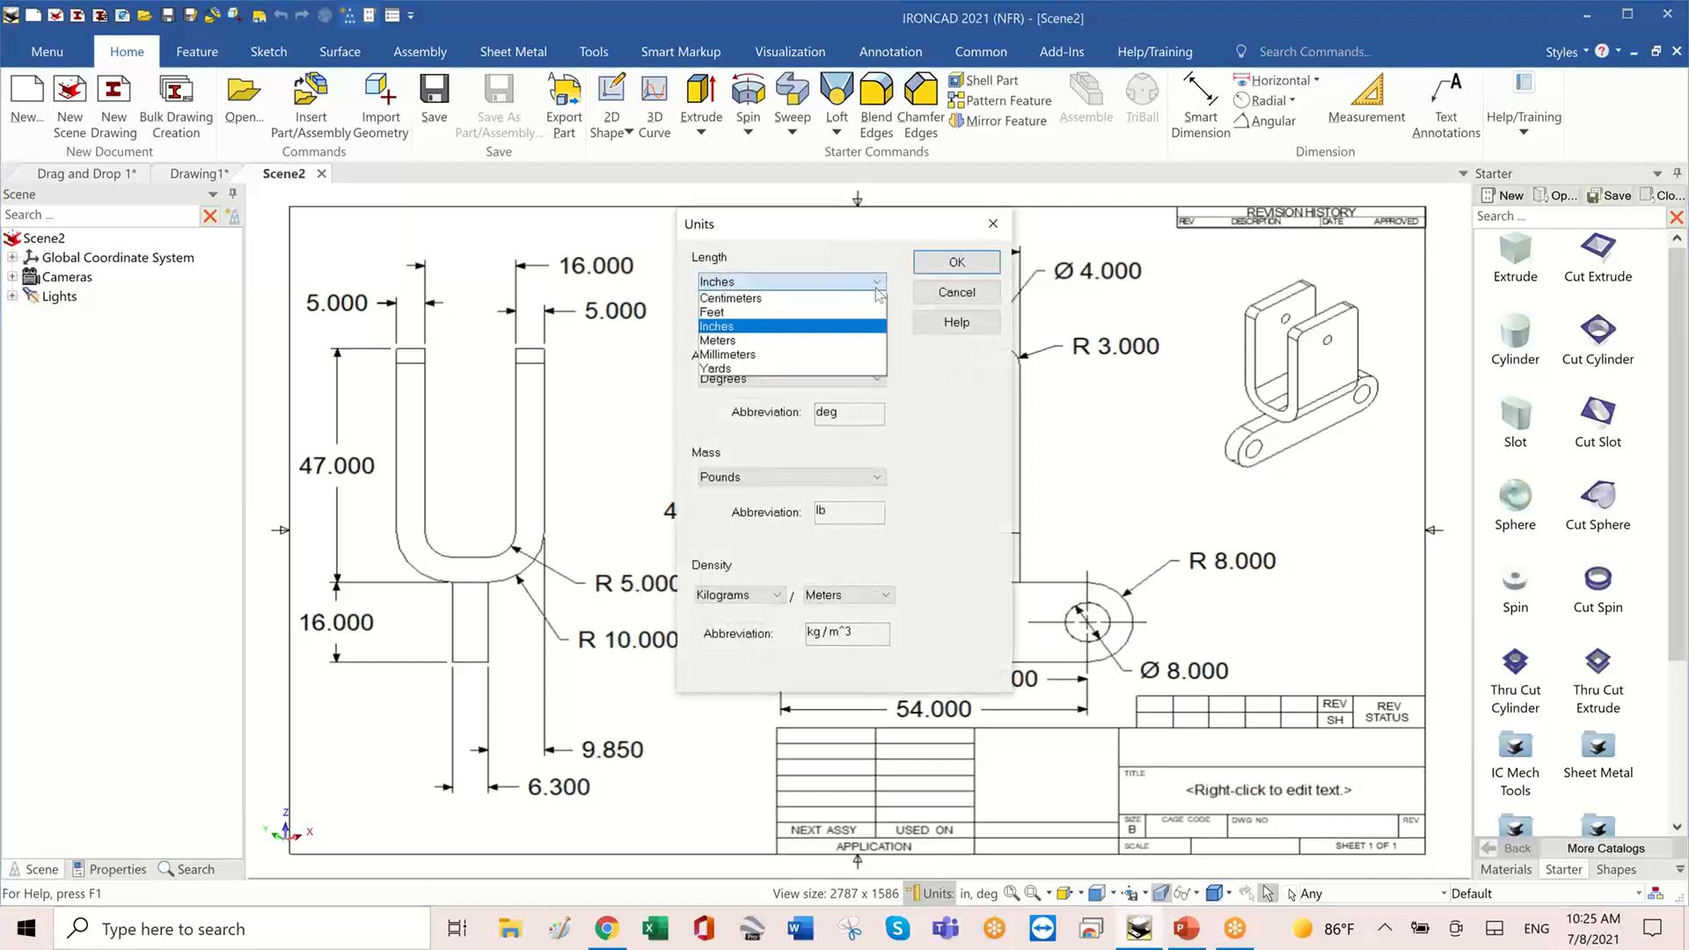
click(850, 355)
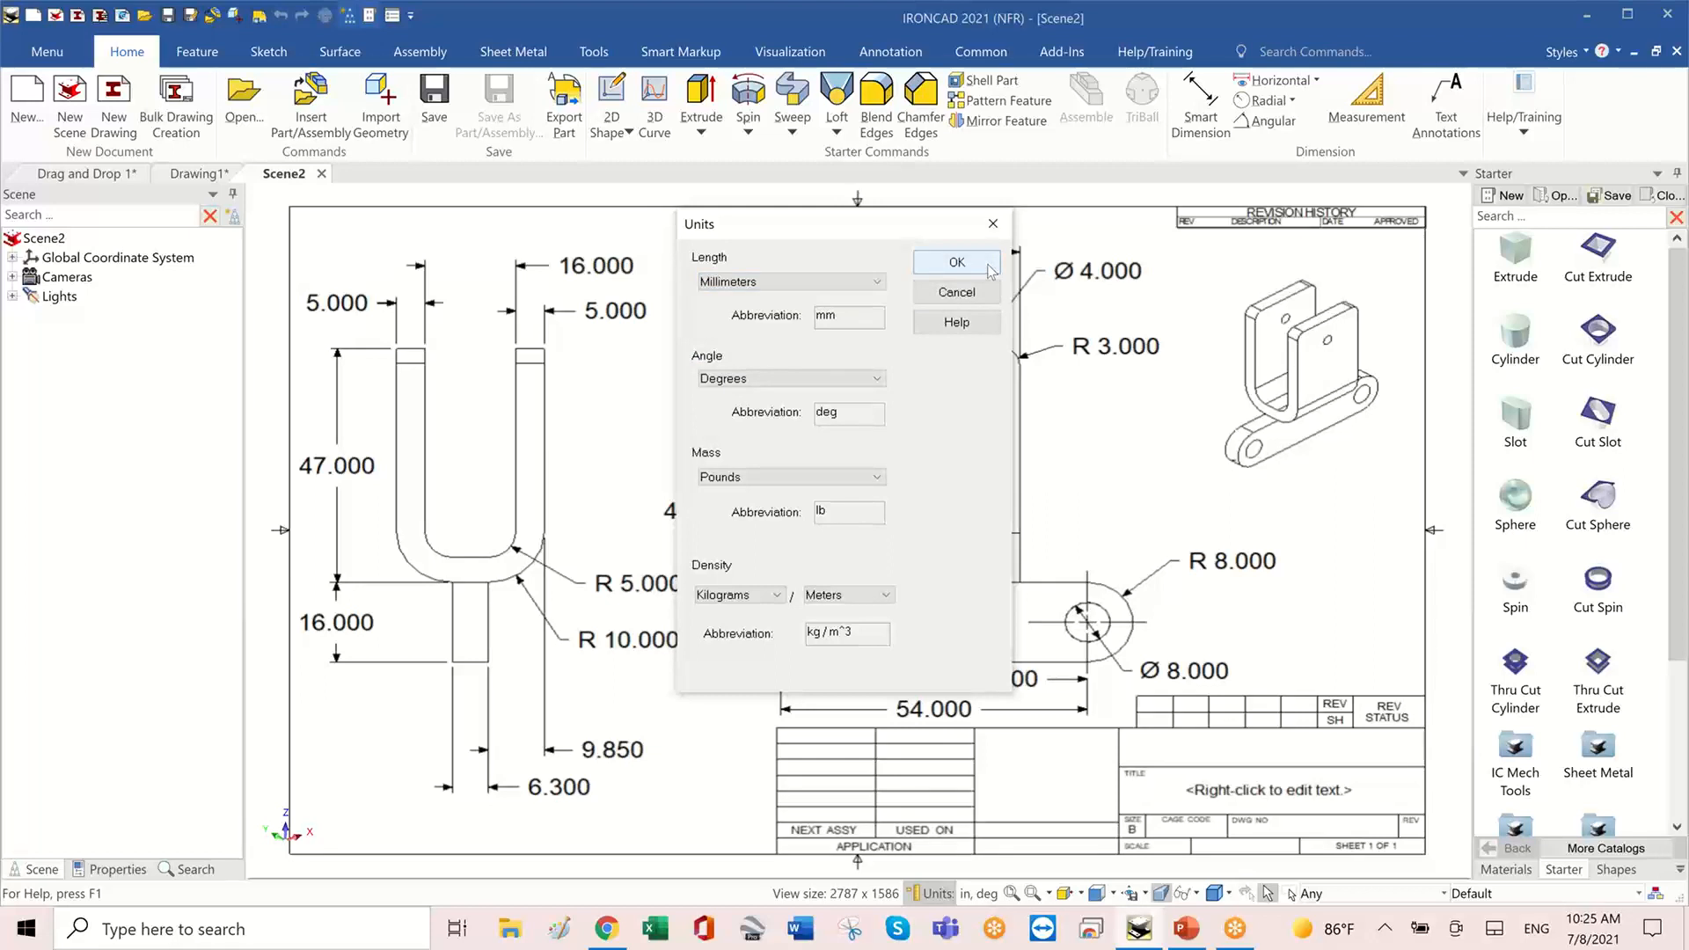
click(957, 262)
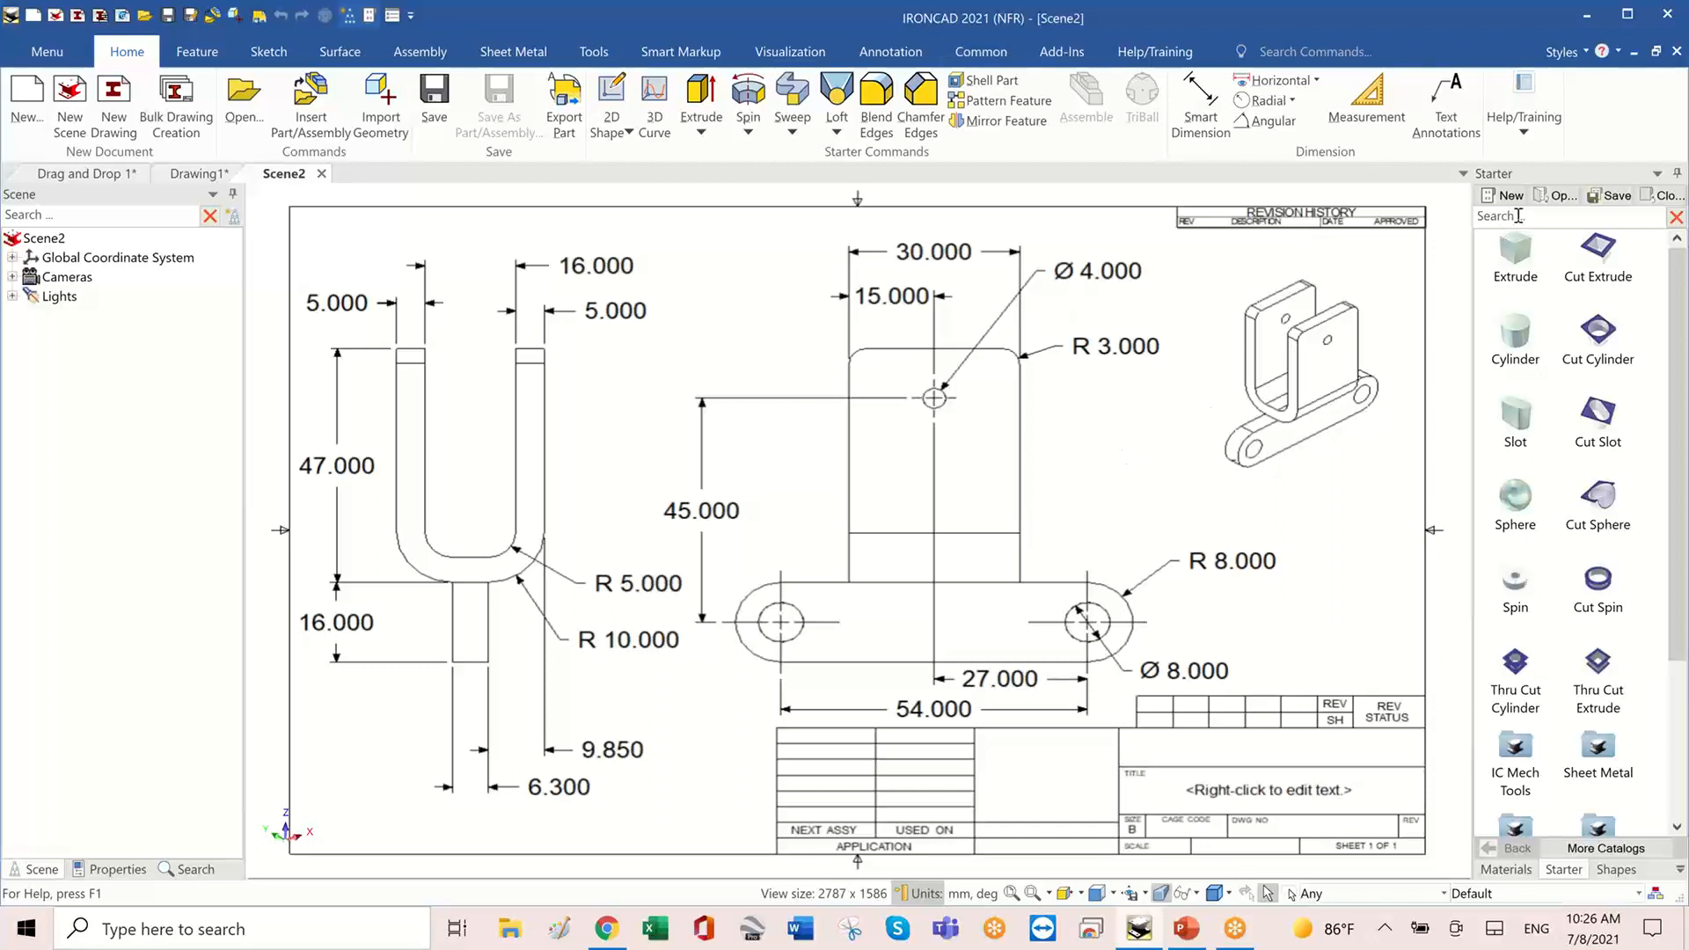
- Place an Extrude block from the Starter catalog in the scene, over the front view of the background drawing
mouse_move(1515, 255)
mouse_down()
mouse_move(1060, 472)
mouse_move(880, 588)
mouse_up()
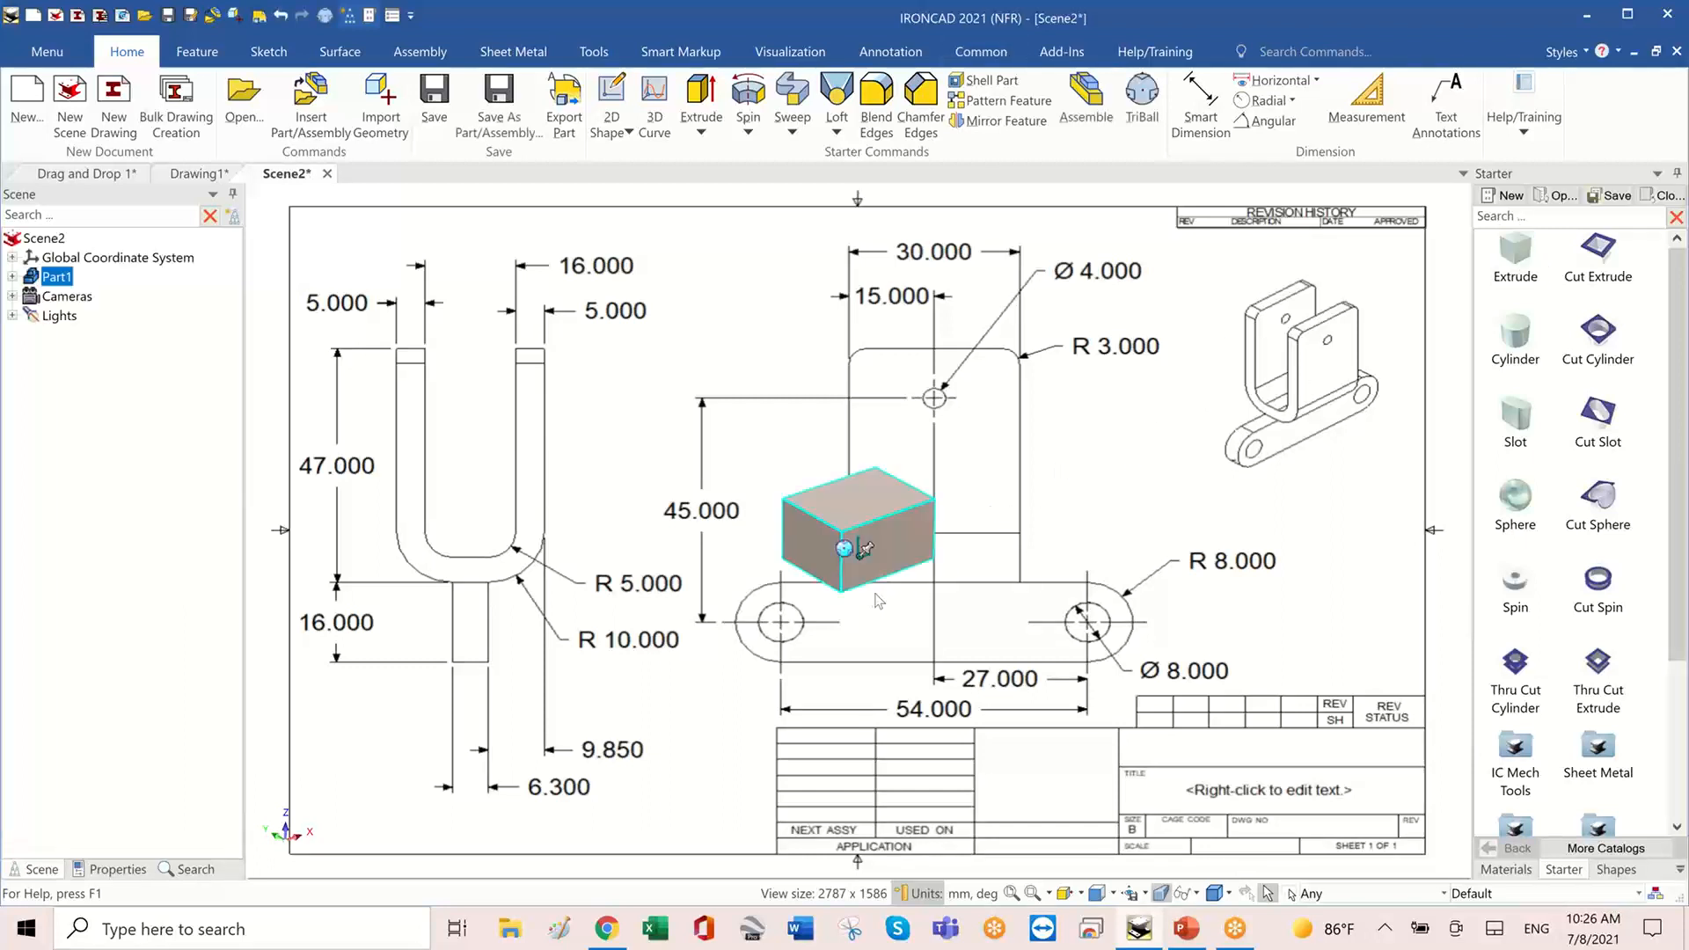
scroll(882, 531, up, 5)
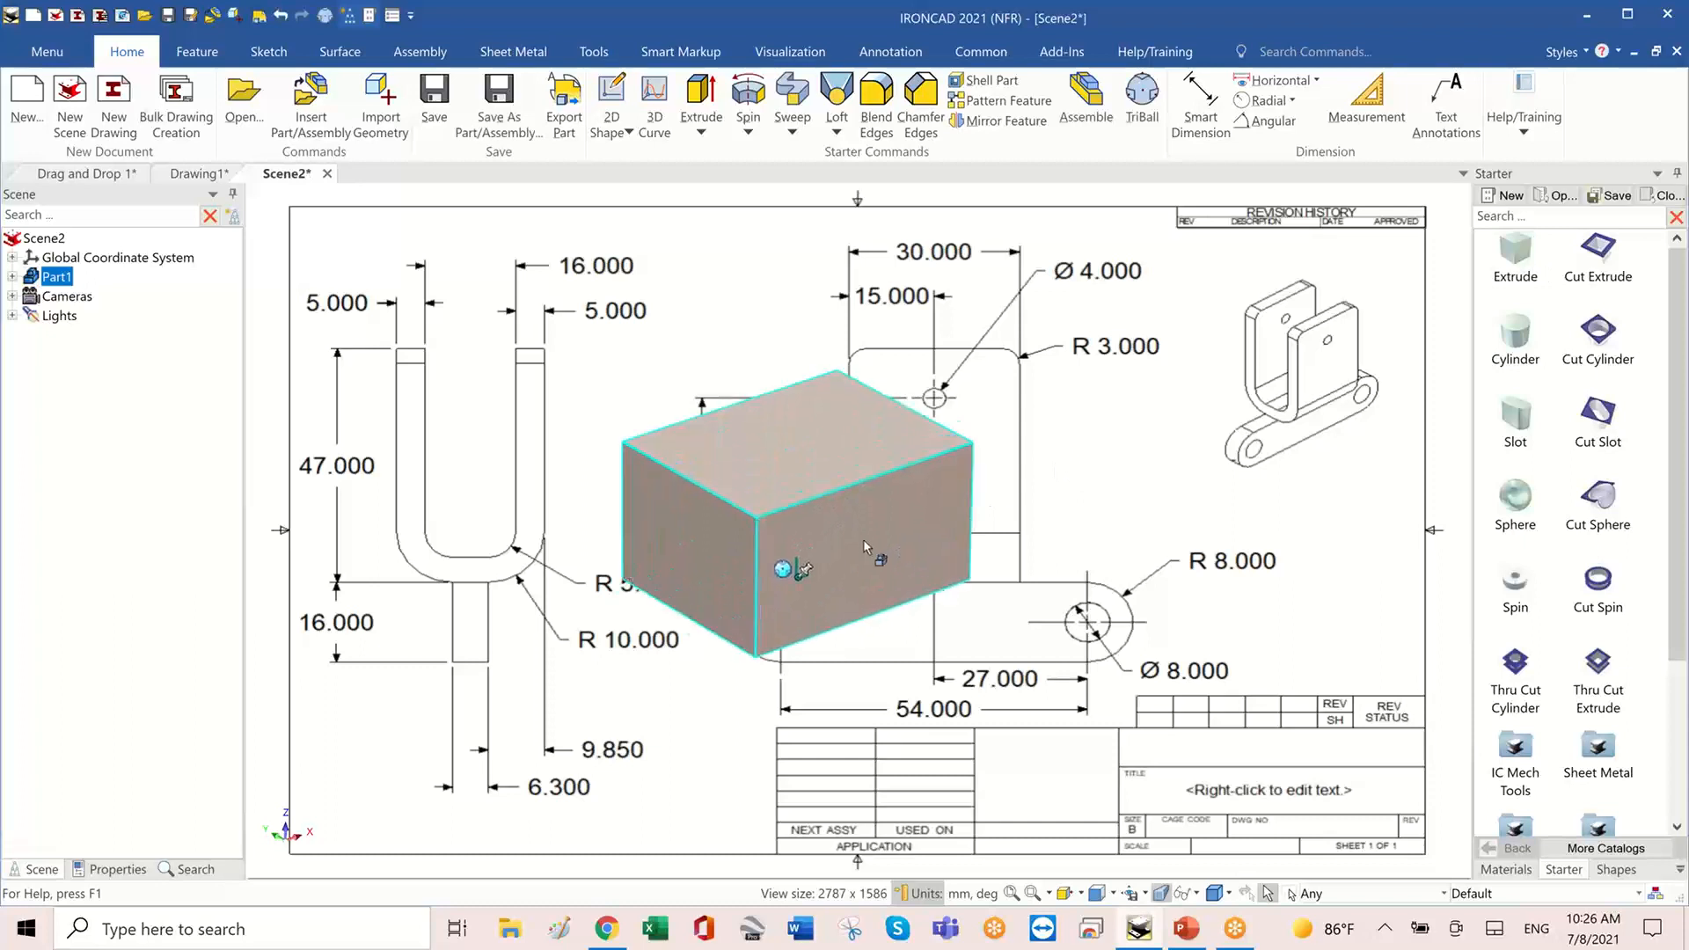
scroll(864, 540, down, 3)
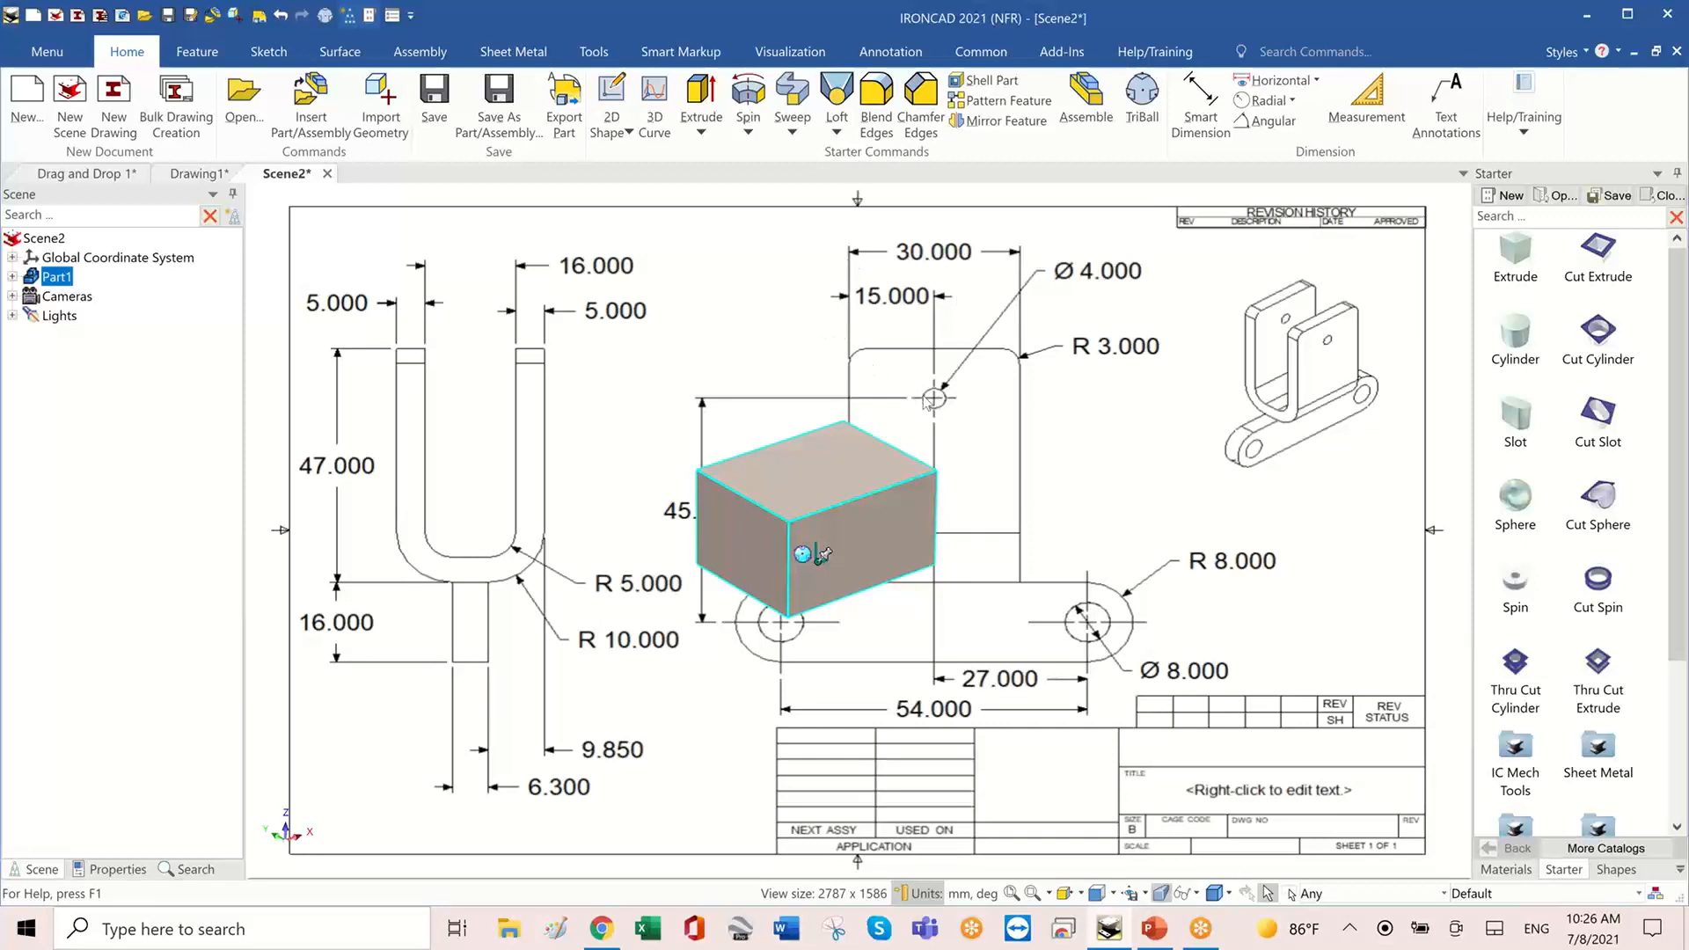
- Resize the block's sizebox to length 30, width 28 and height 47 mm
click(822, 484)
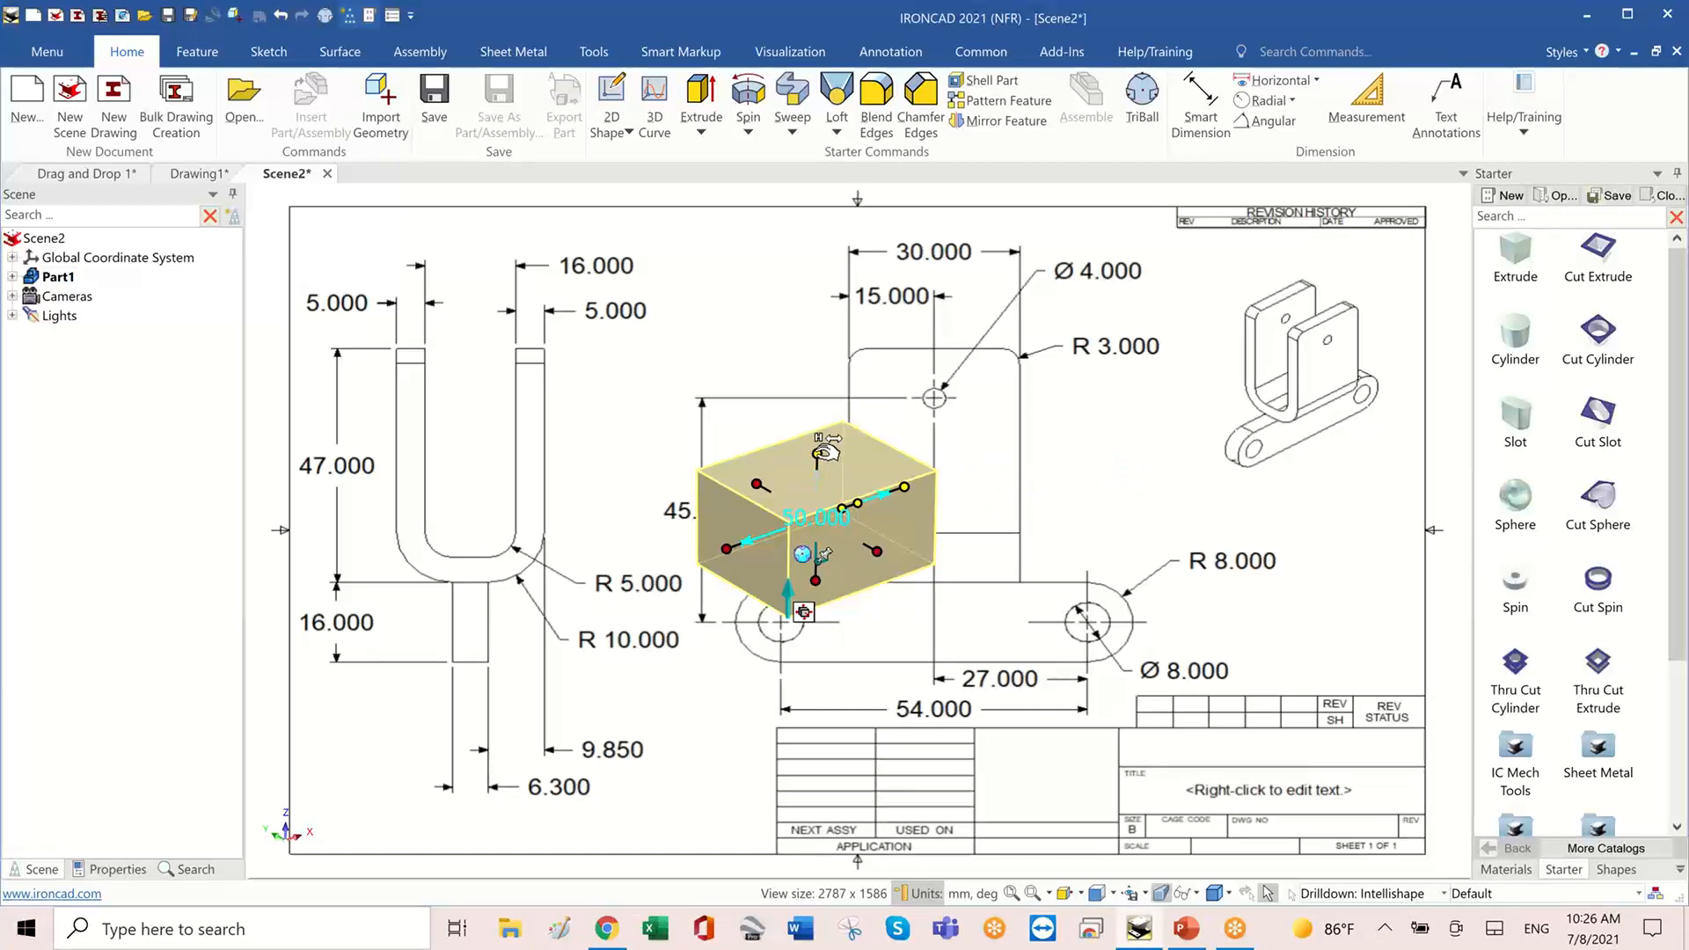
right_click(819, 453)
click(884, 467)
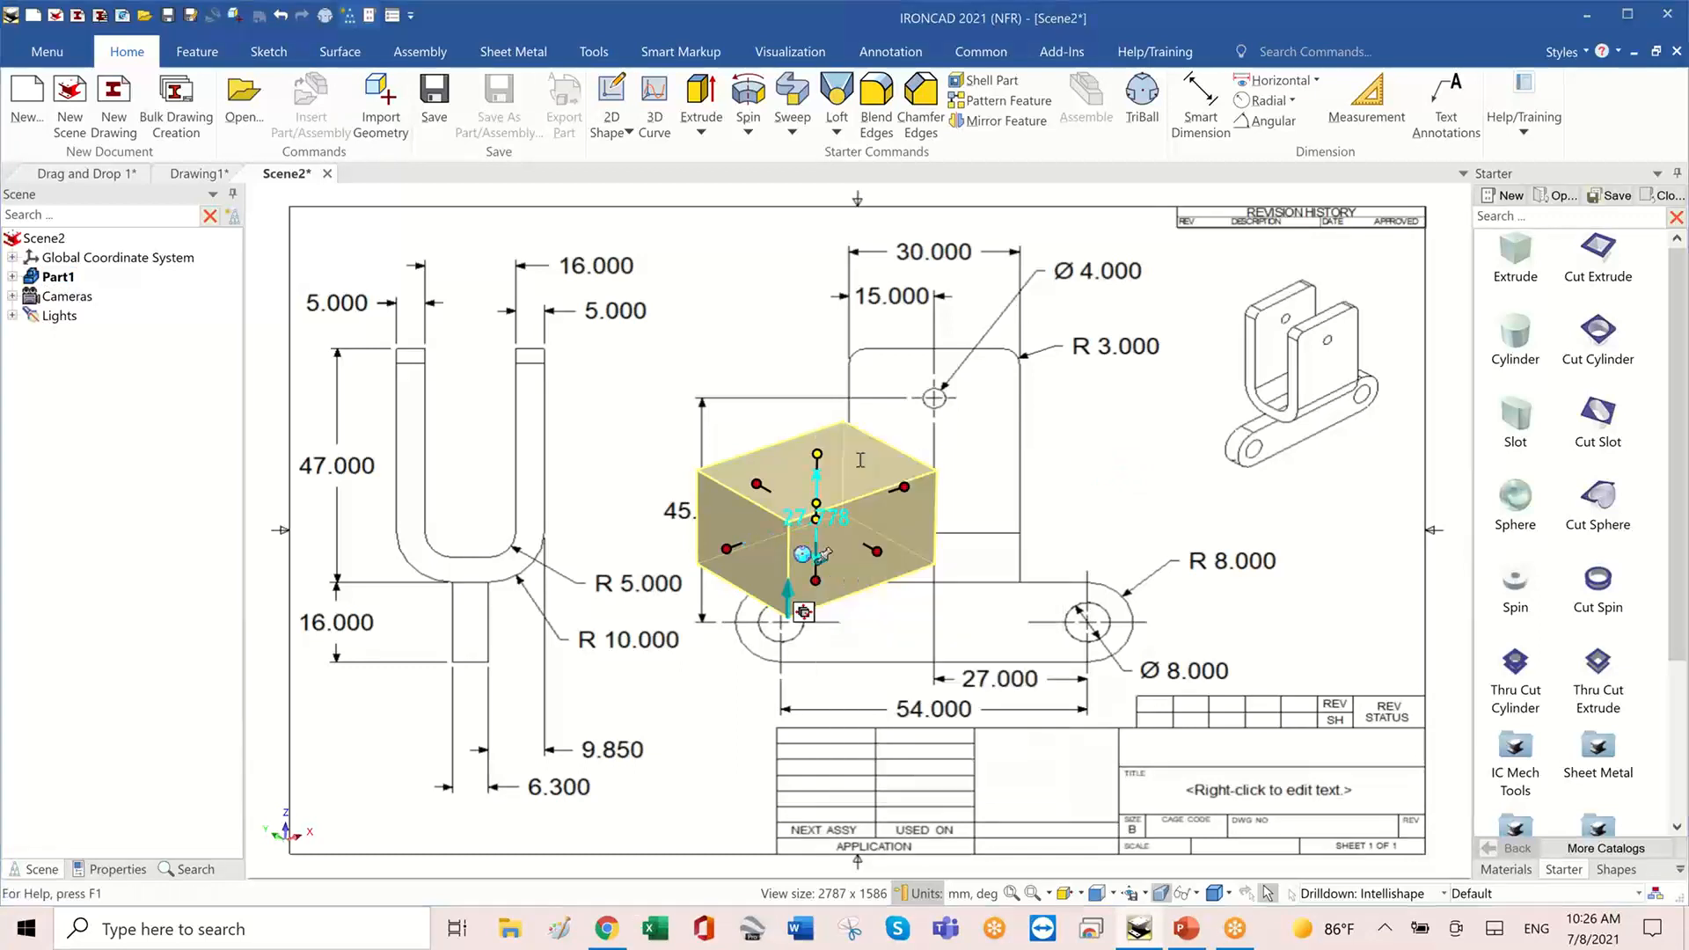
click(813, 429)
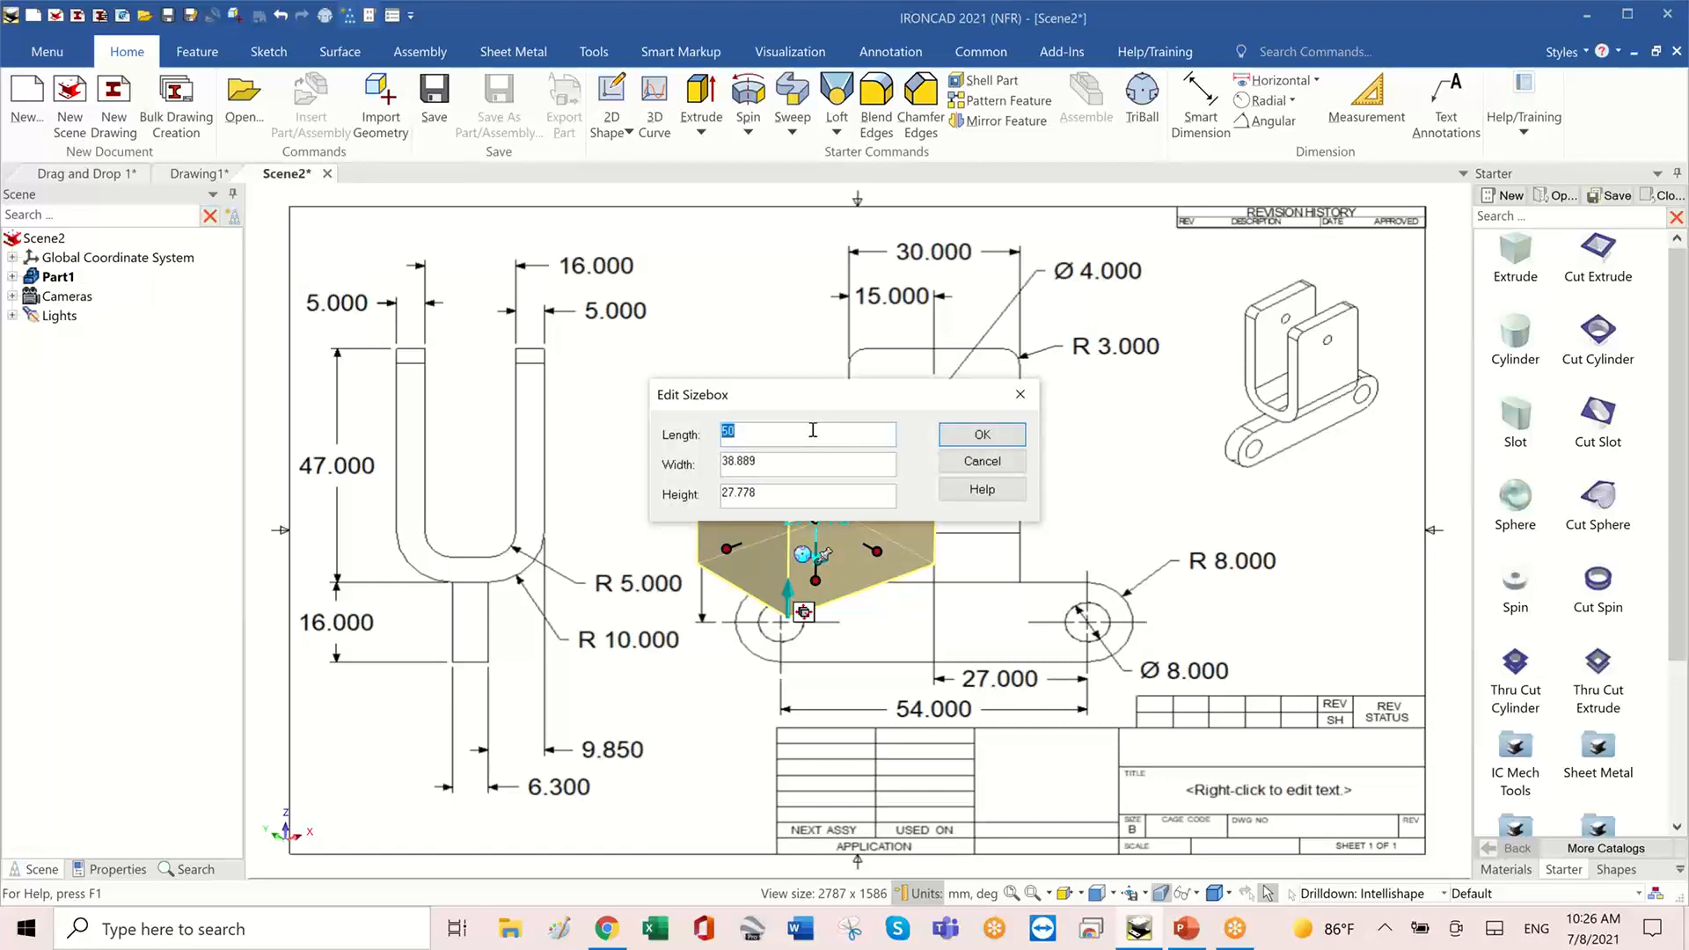
text(3)
double_click(810, 466)
text(28)
double_click(813, 491)
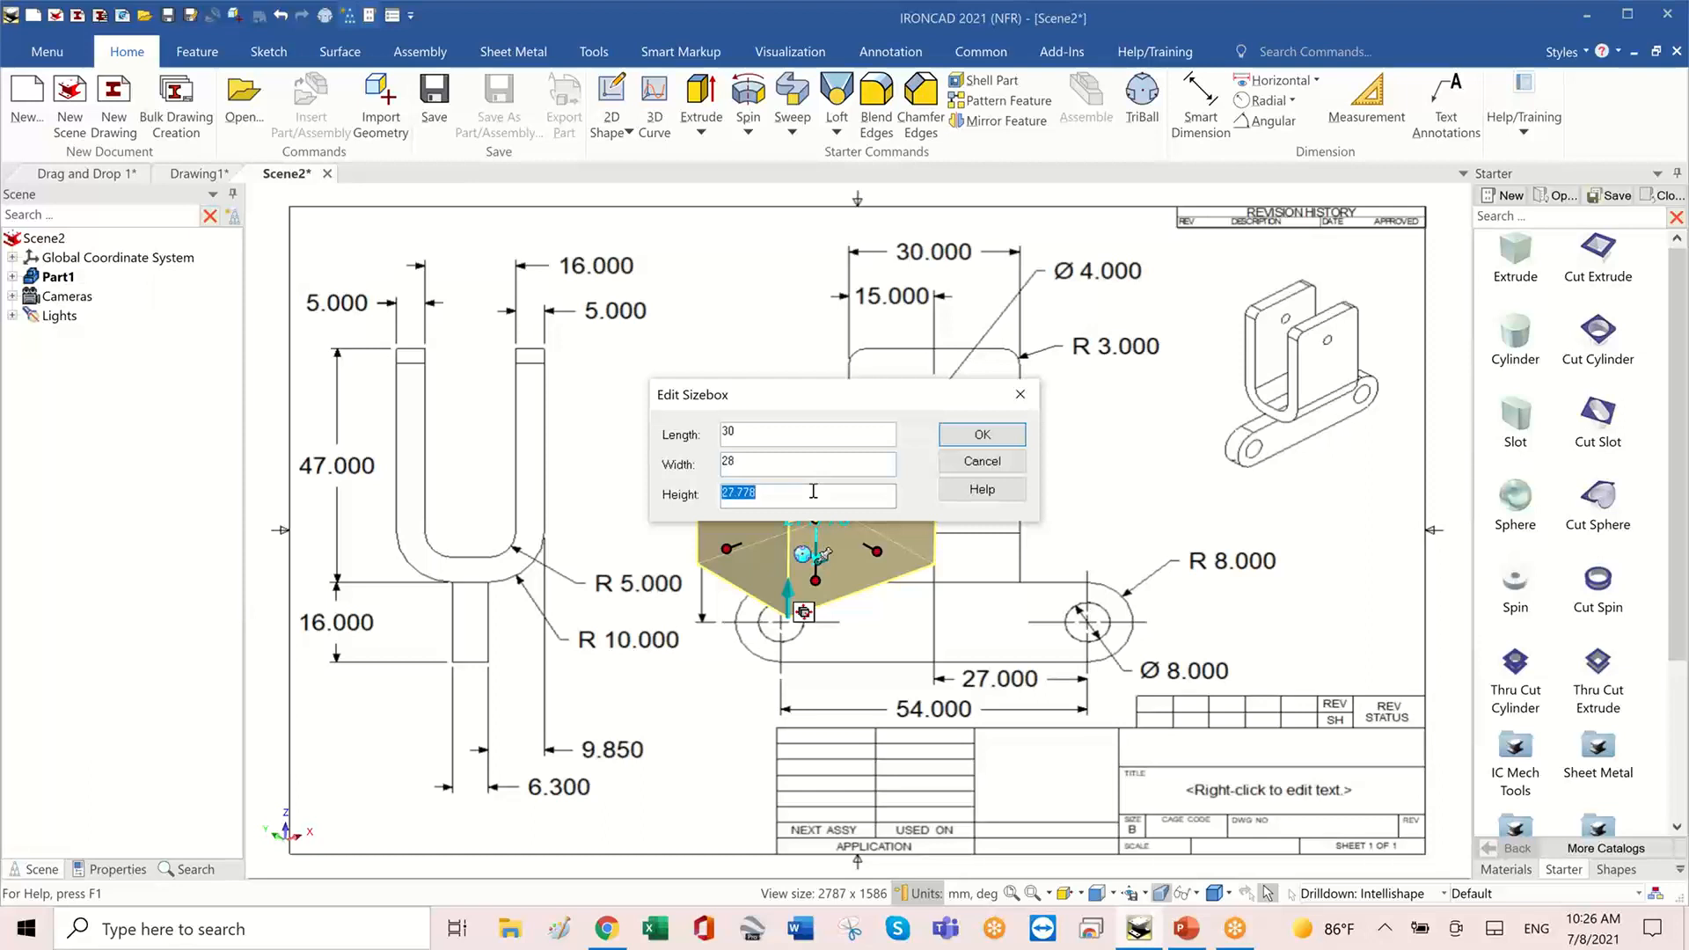
text(47)
click(999, 434)
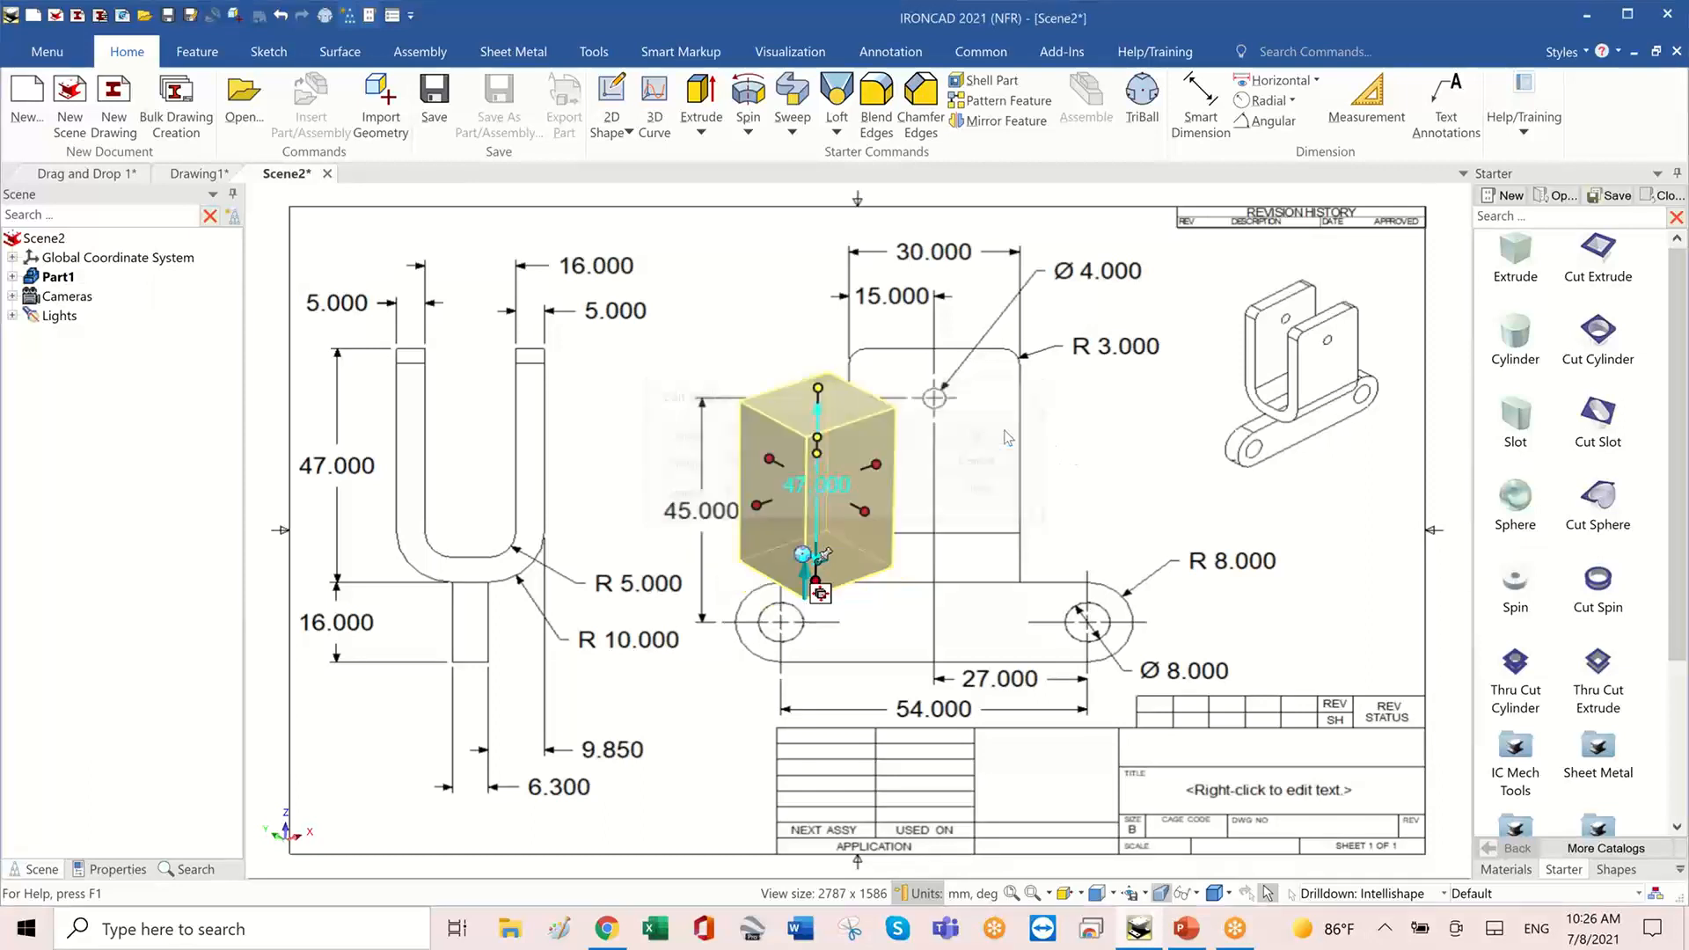
click(1006, 526)
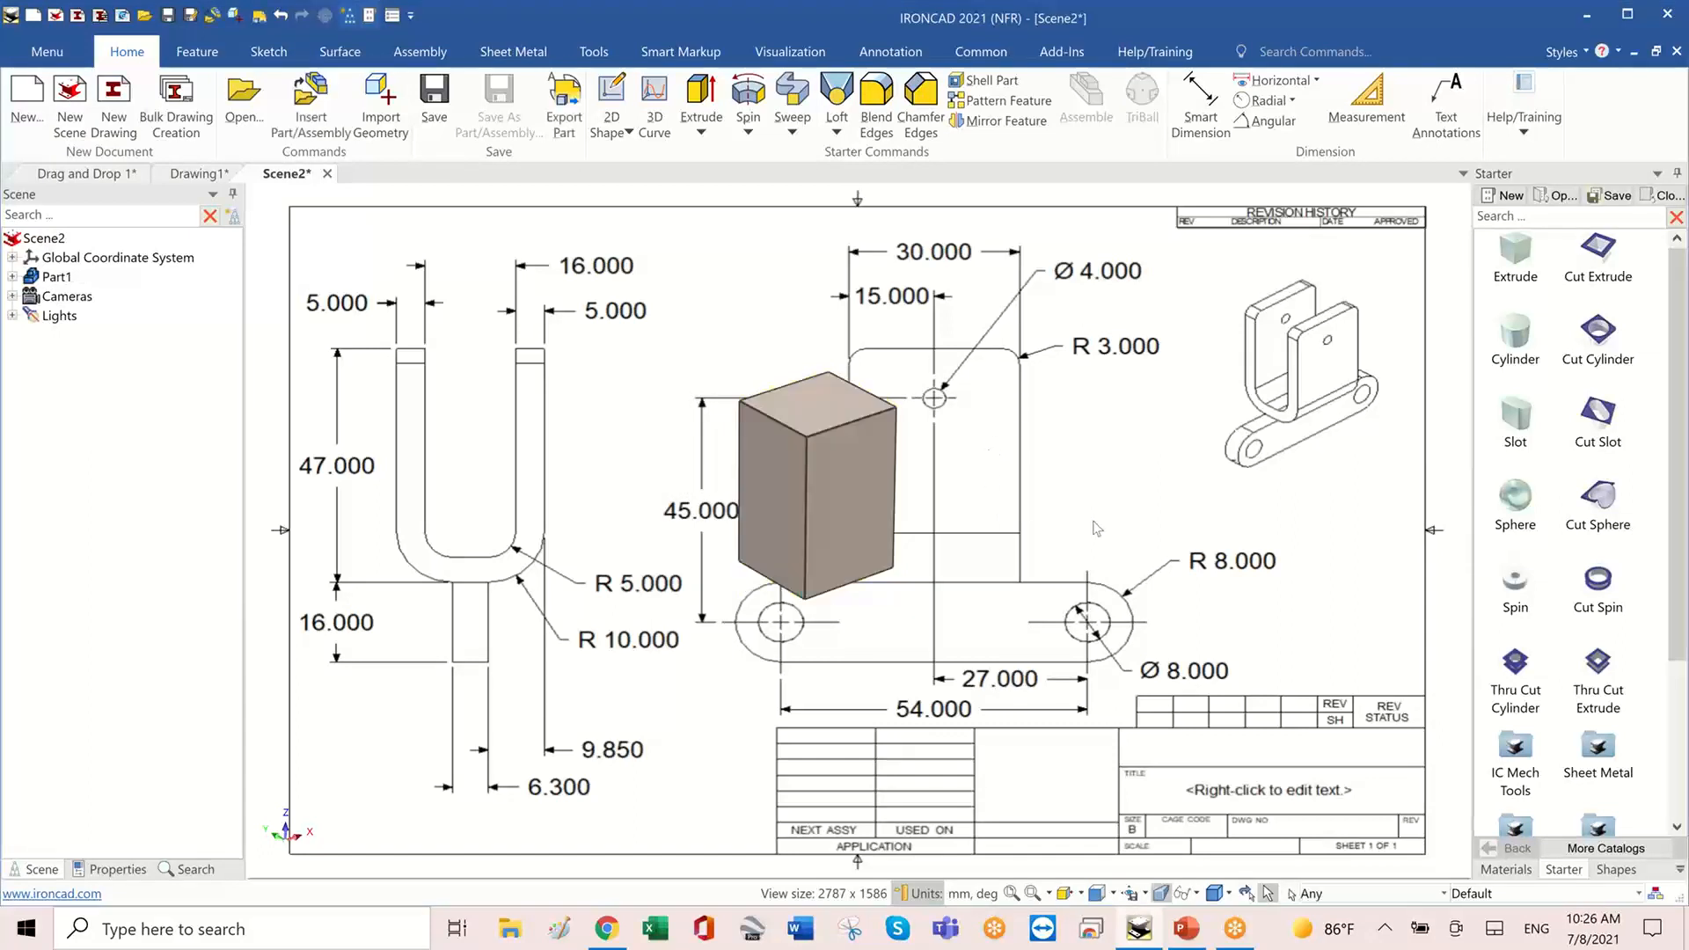
scroll(1089, 528, up, 3)
scroll(1090, 528, up, 3)
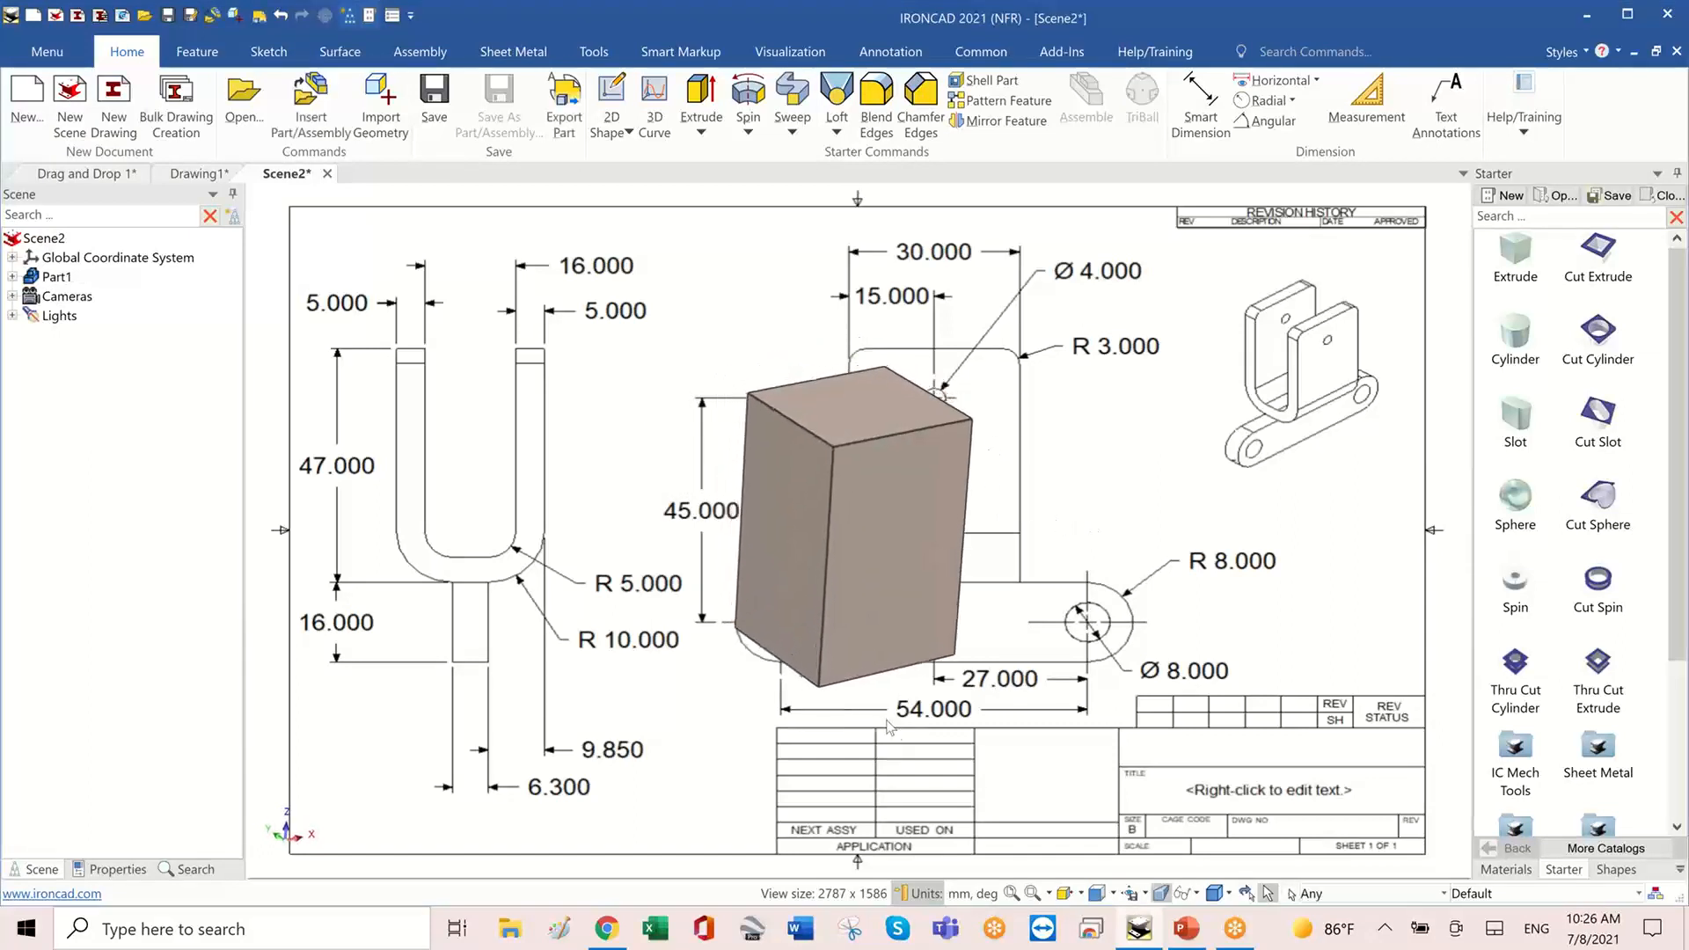
scroll(682, 742, up, 3)
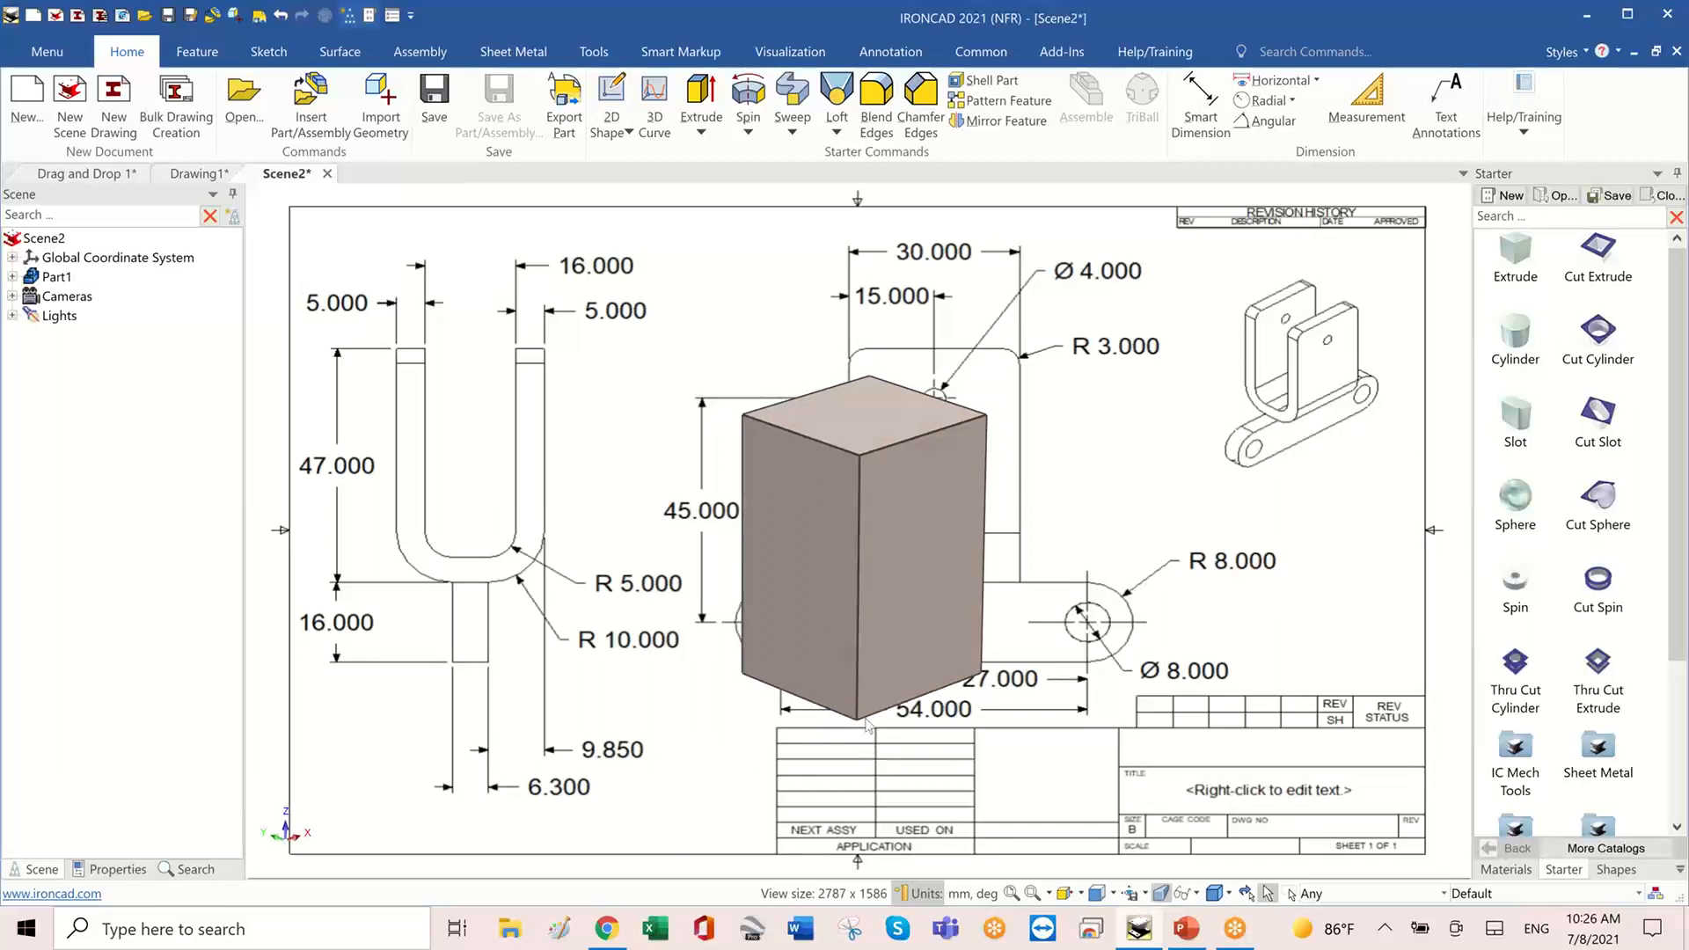
mouse_move(924, 651)
middle_down()
mouse_move(866, 693)
mouse_move(955, 549)
mouse_move(832, 431)
mouse_move(787, 452)
middle_up()
scroll(869, 530, up, 2)
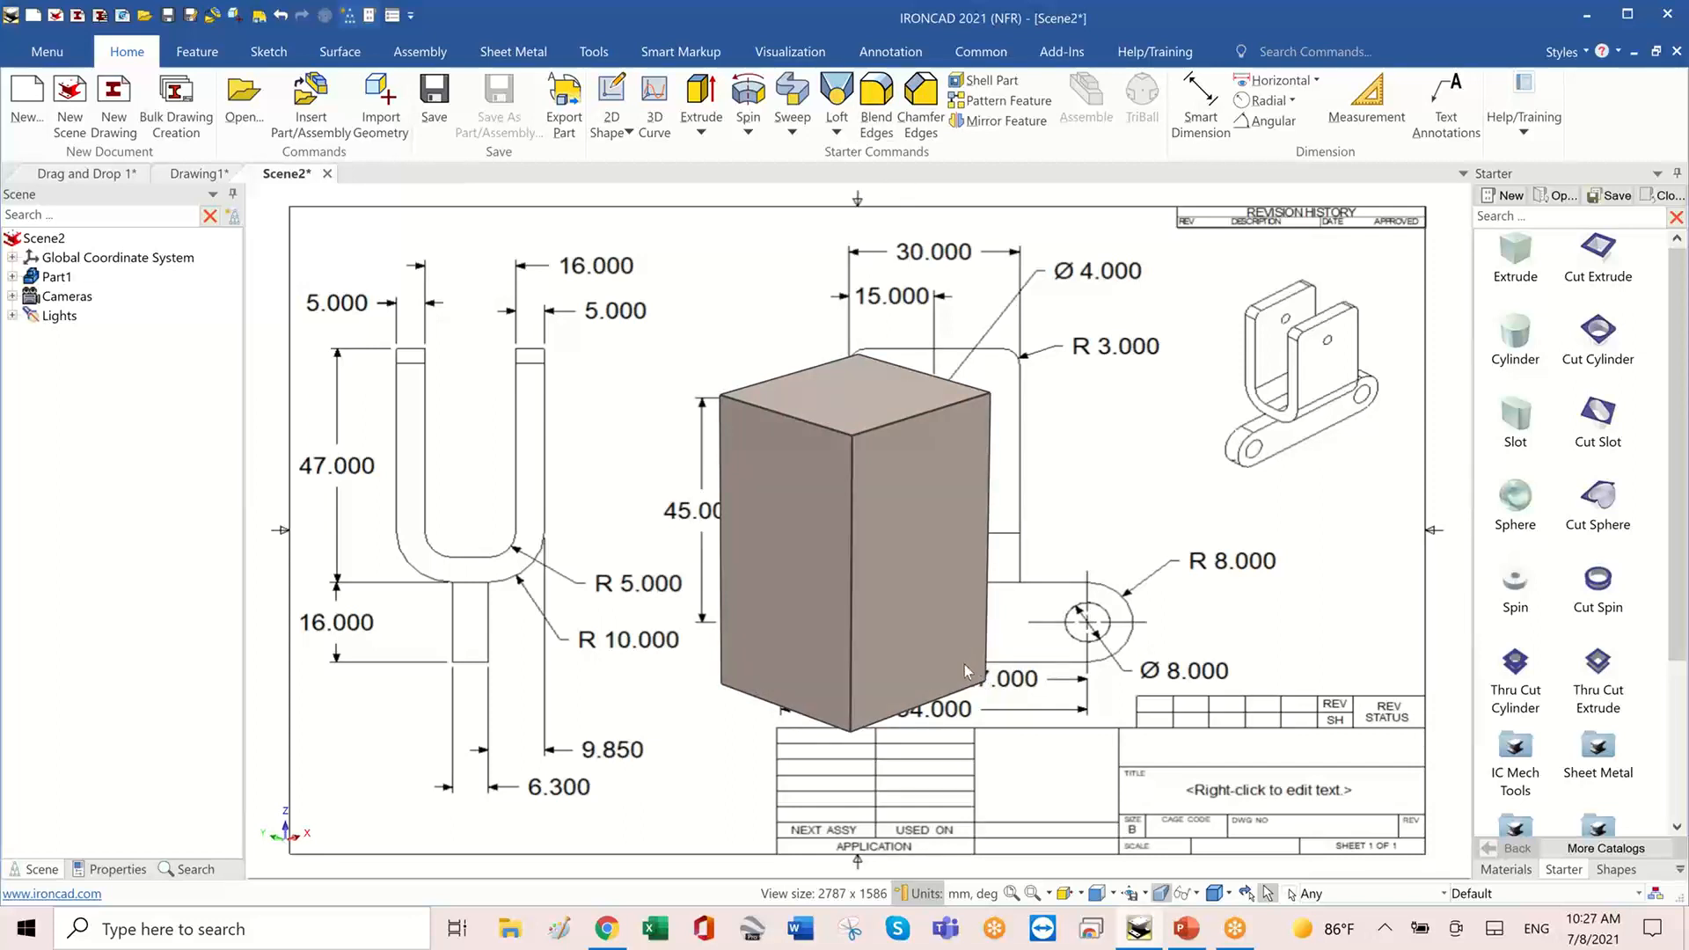
click(877, 110)
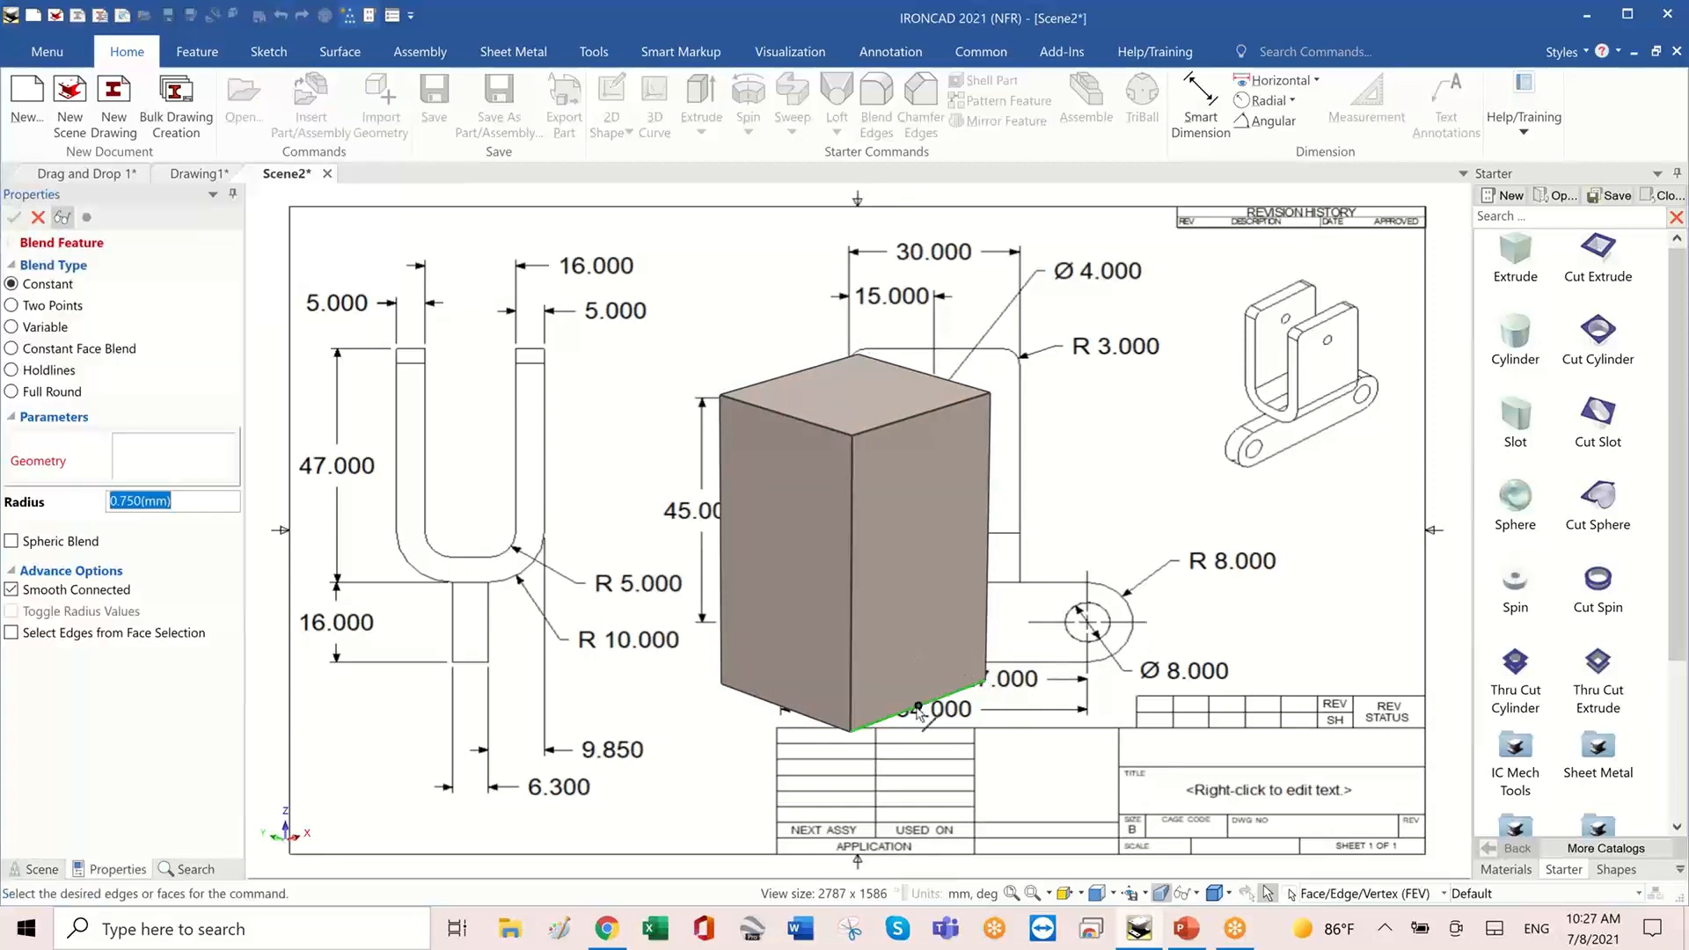
click(900, 715)
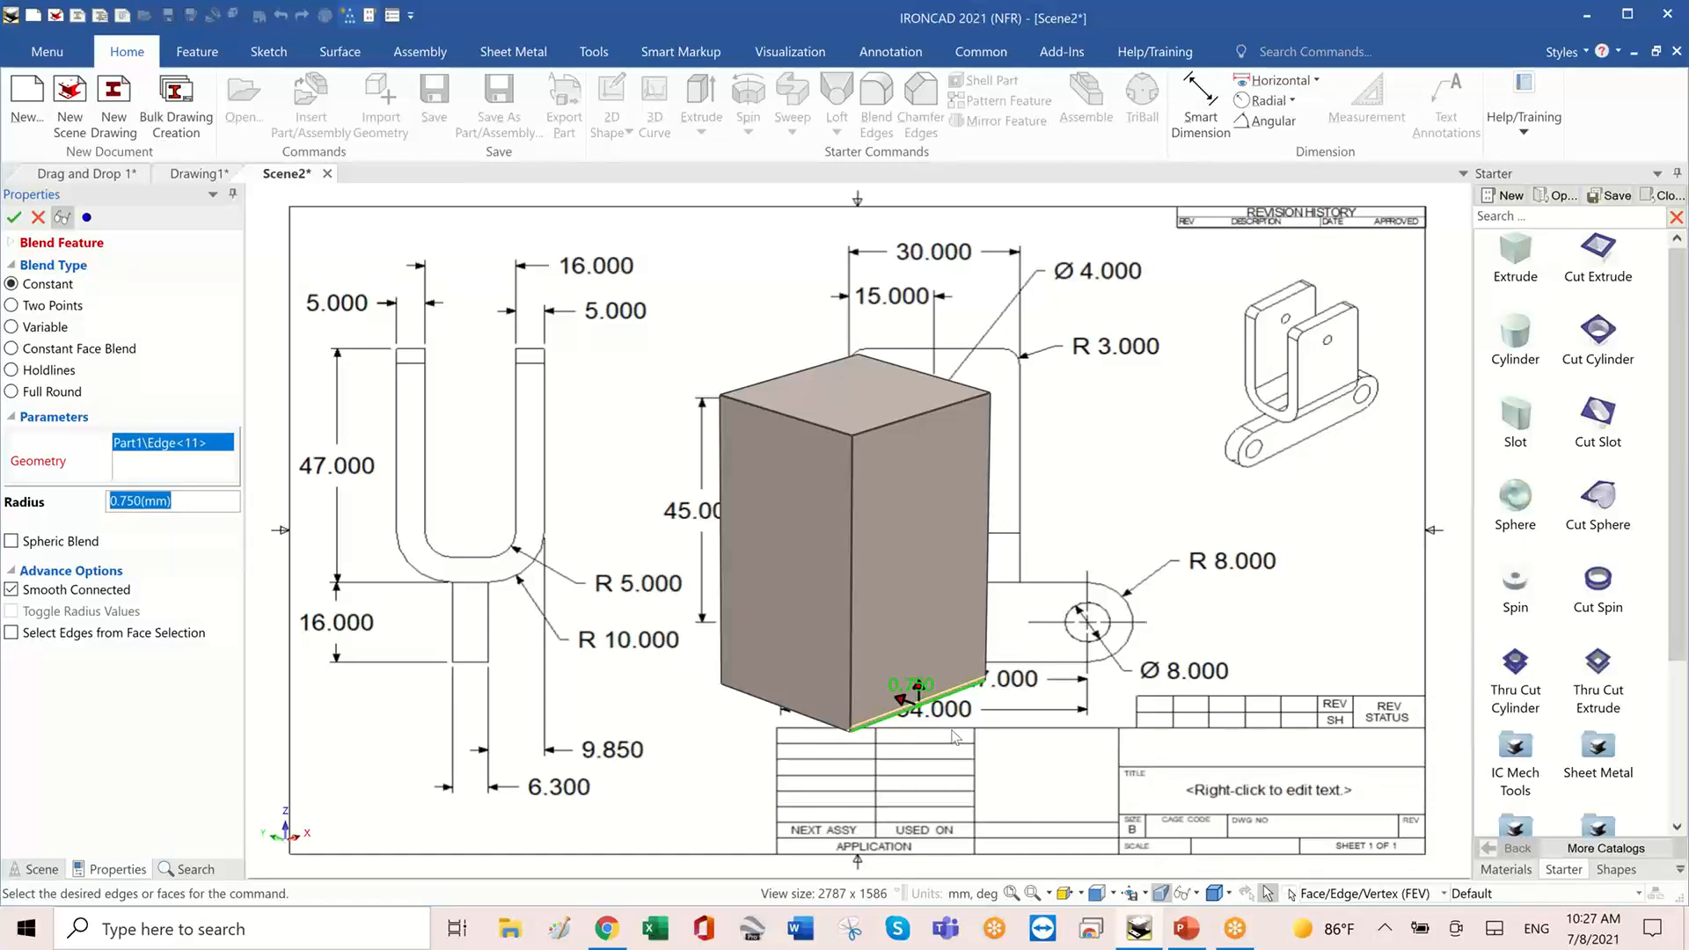
text(10)
key(Return)
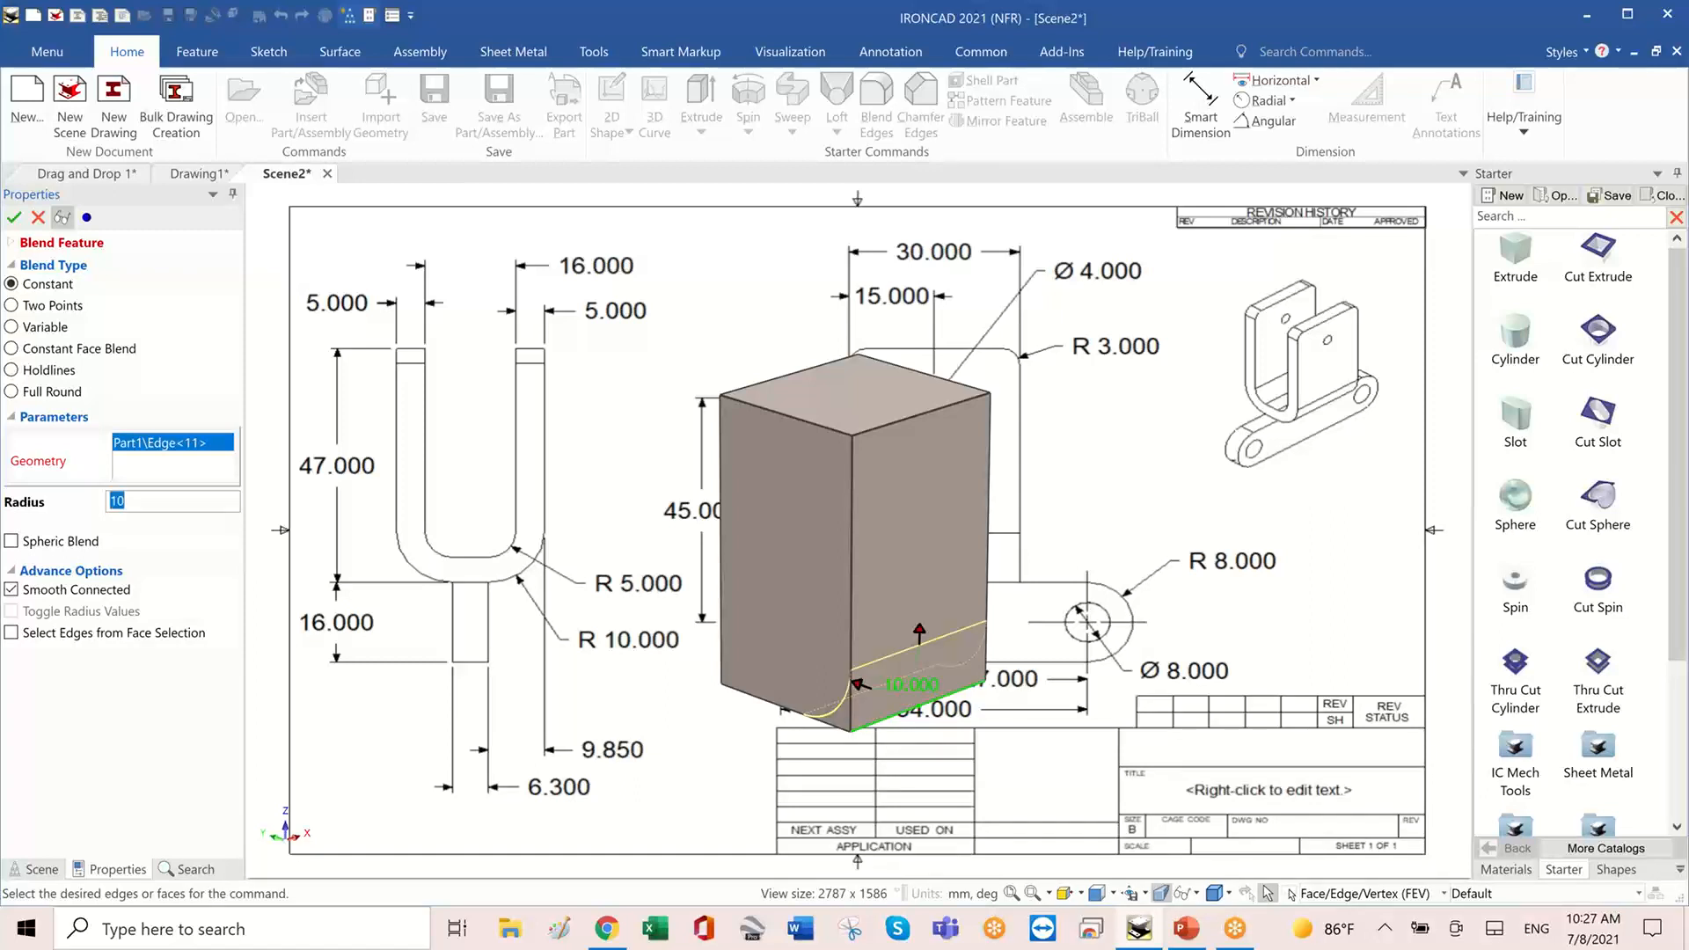
key(Return)
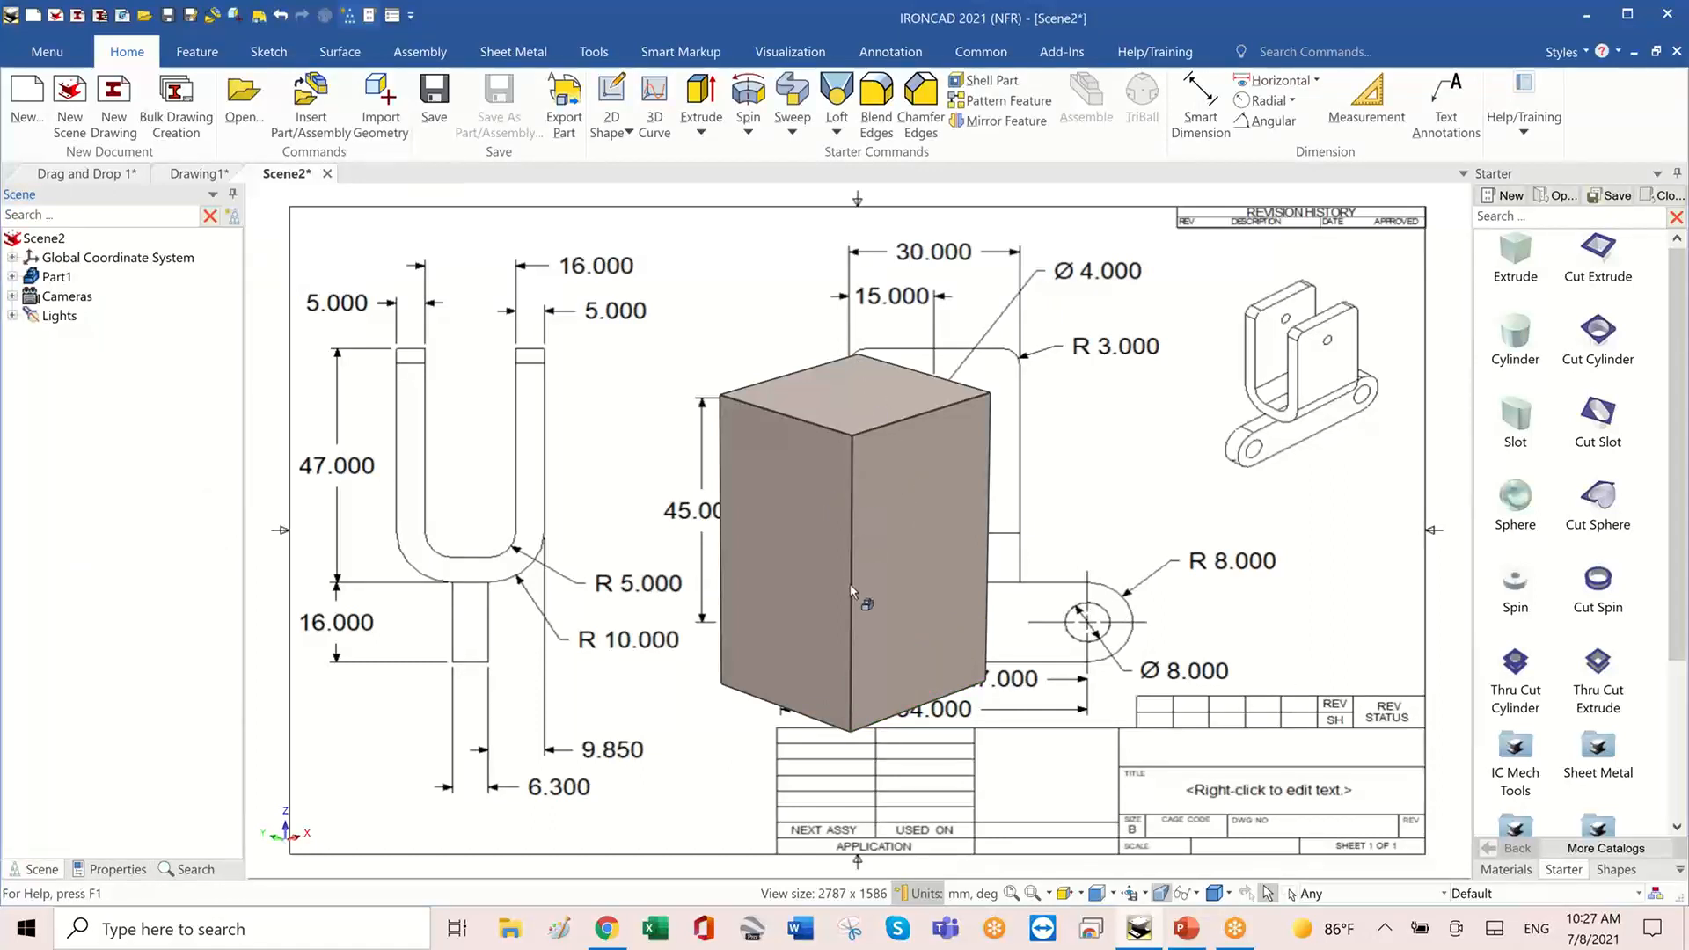
- Start a constant edge blend with a 10 mm radius on the block's two opposite bottom edges along its 30 mm length
middle_drag(851, 592, 931, 573)
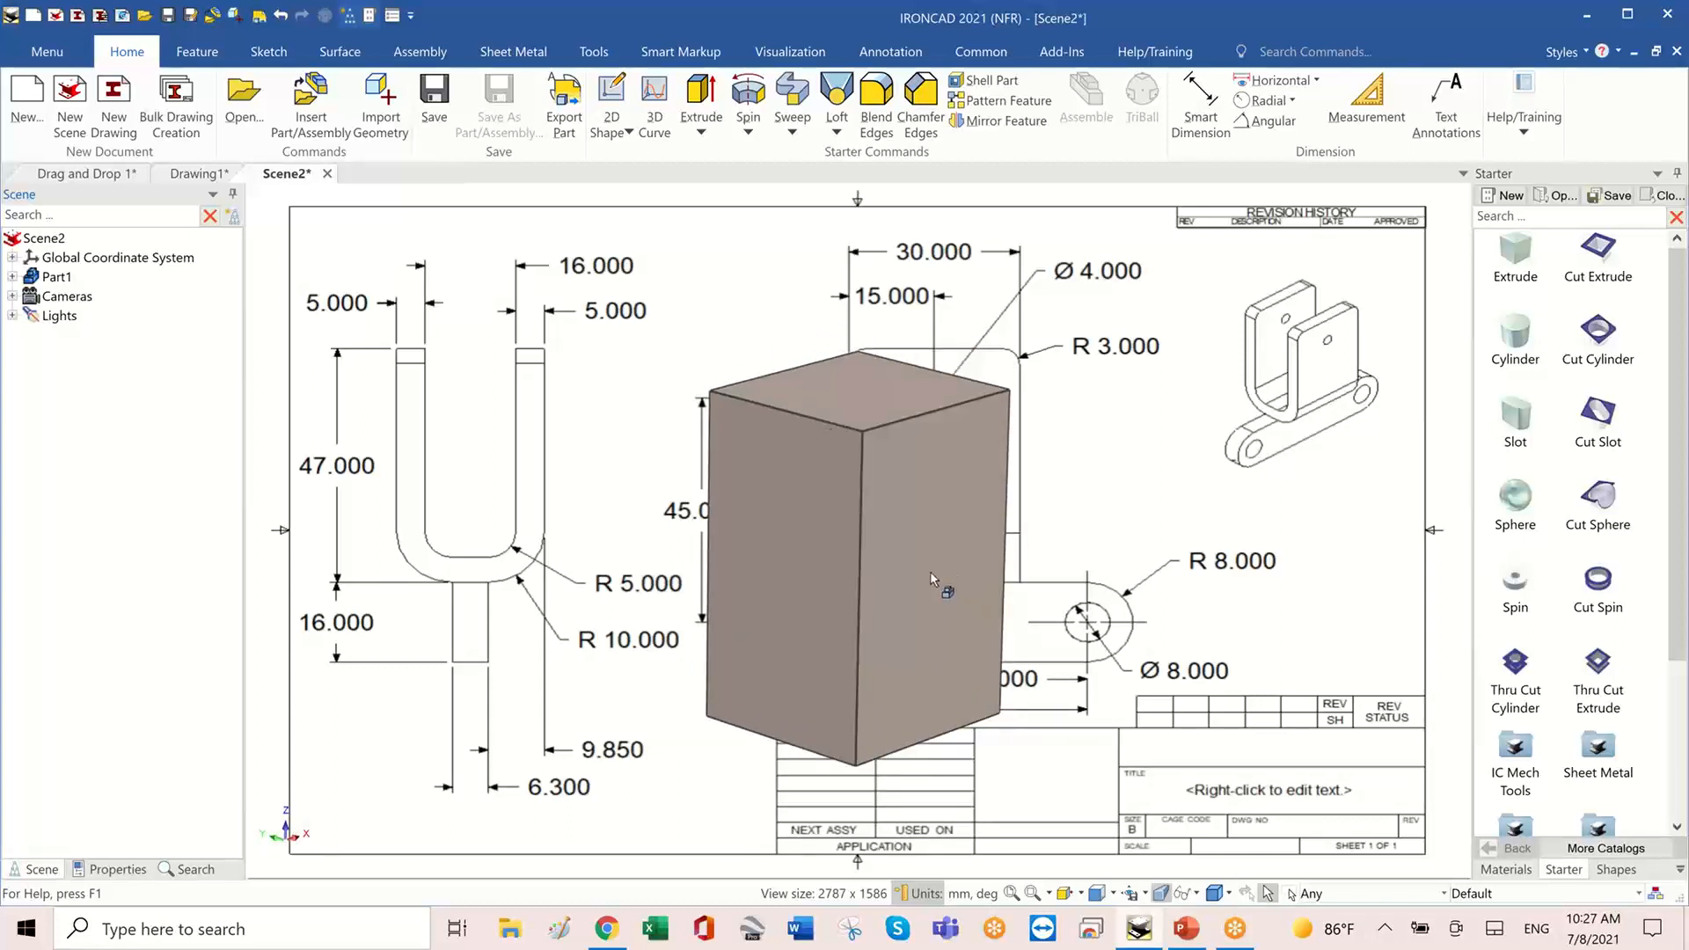
click(931, 573)
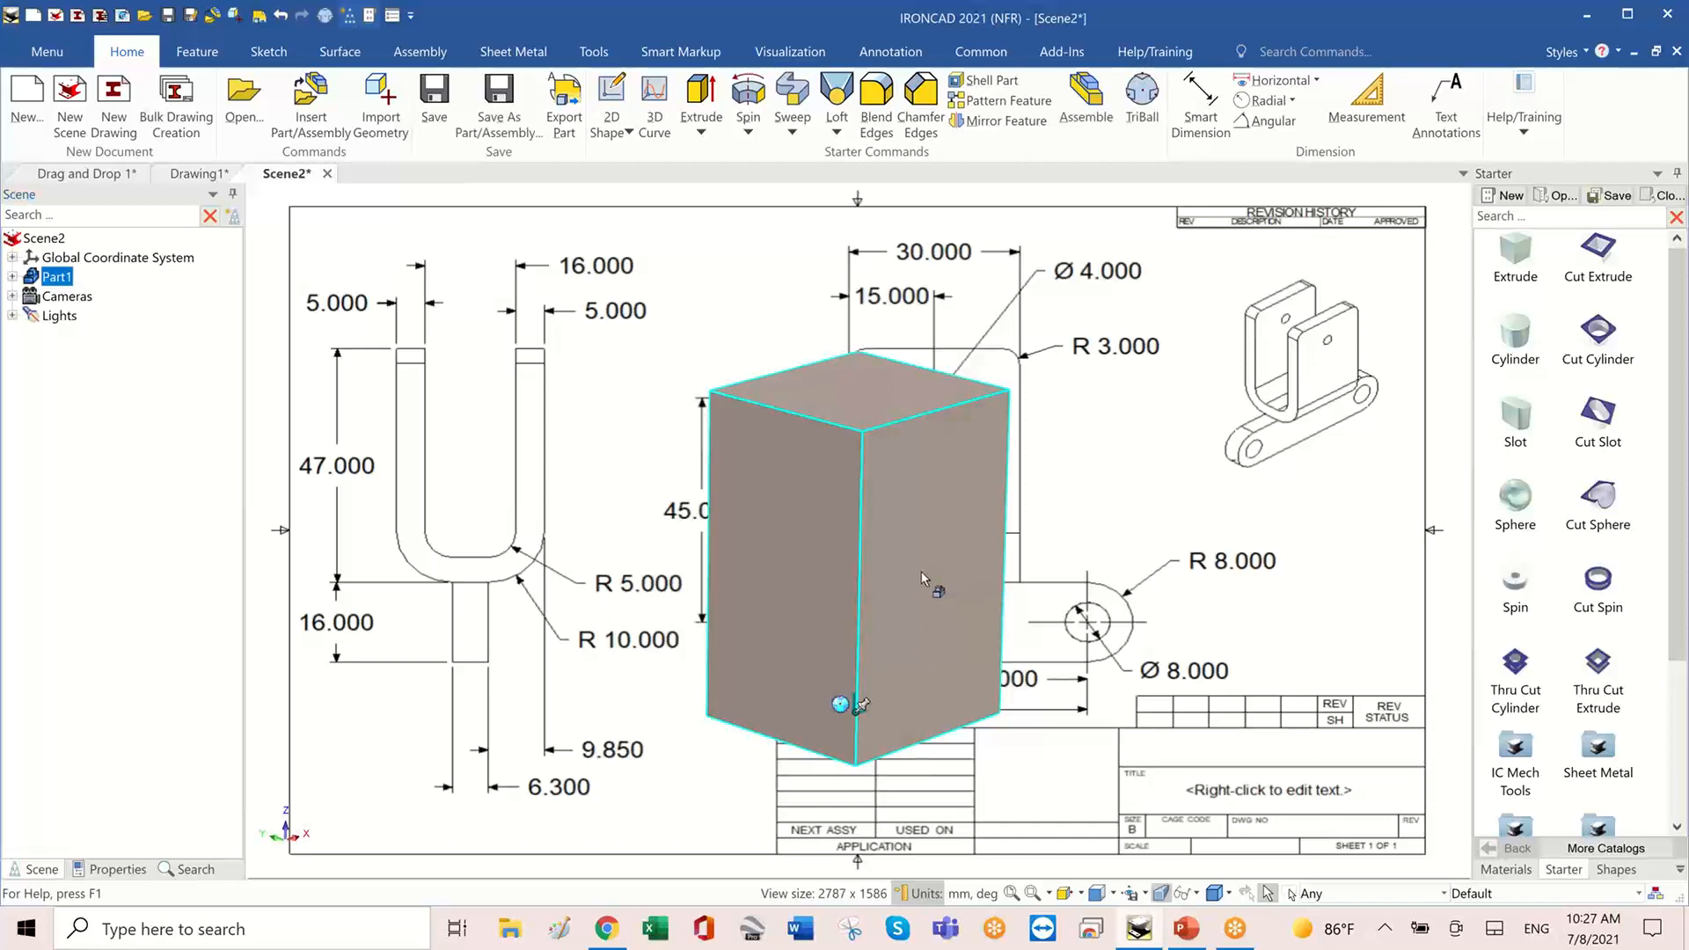
click(921, 571)
middle_drag(1055, 595, 943, 689)
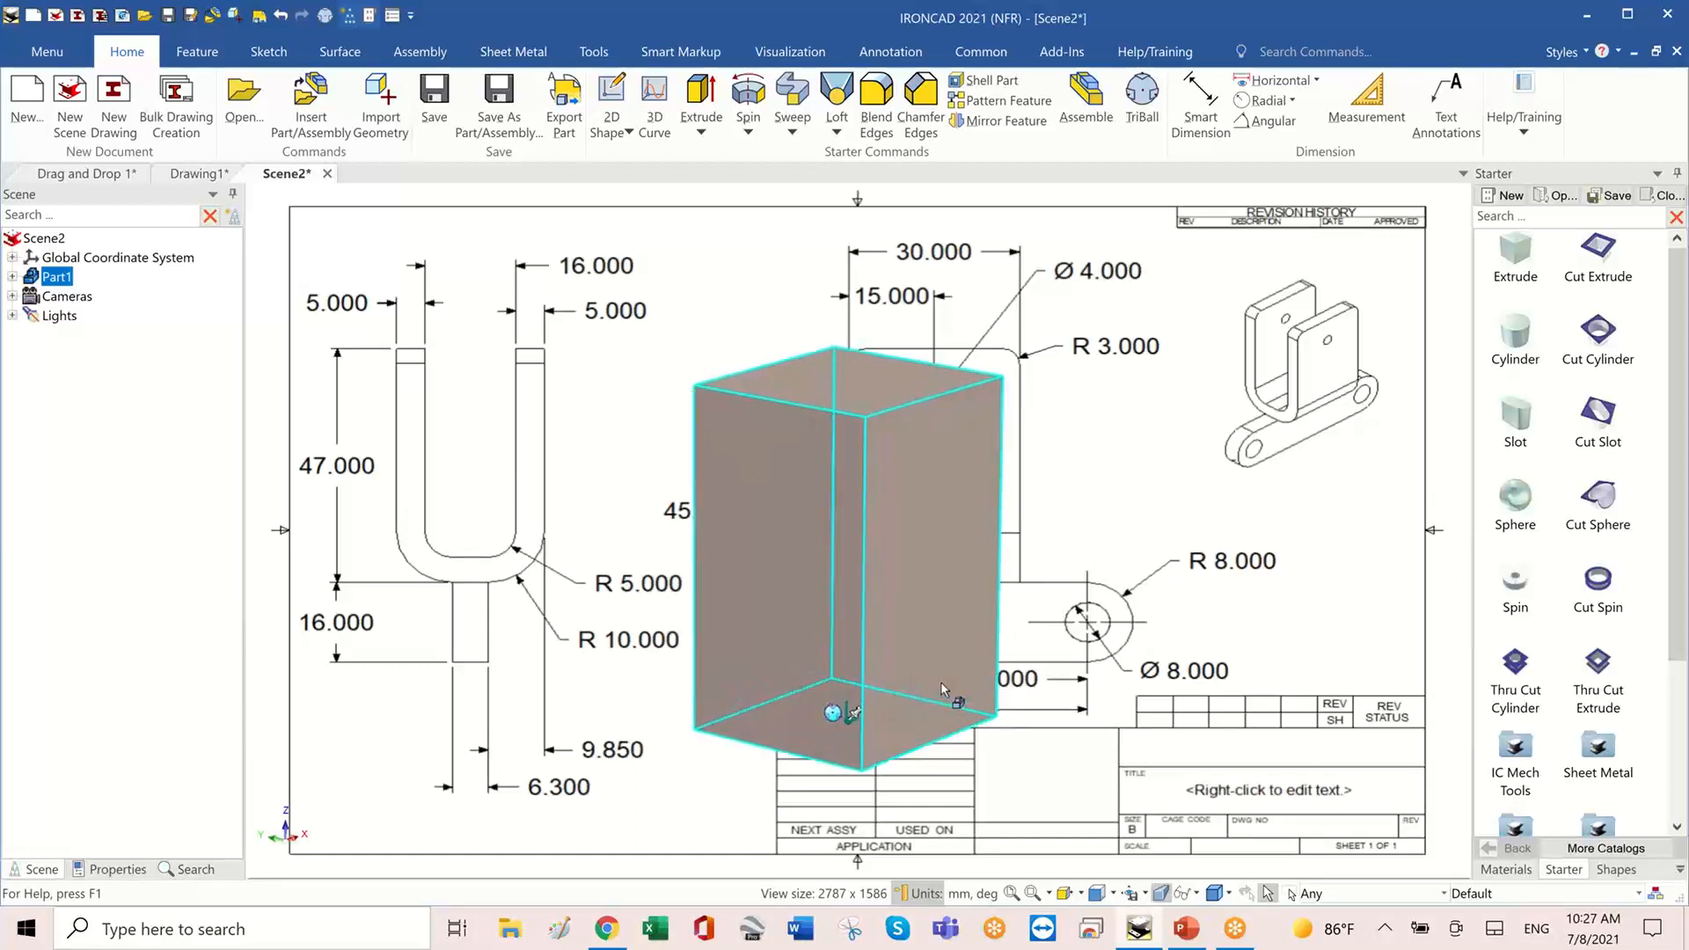
click(877, 98)
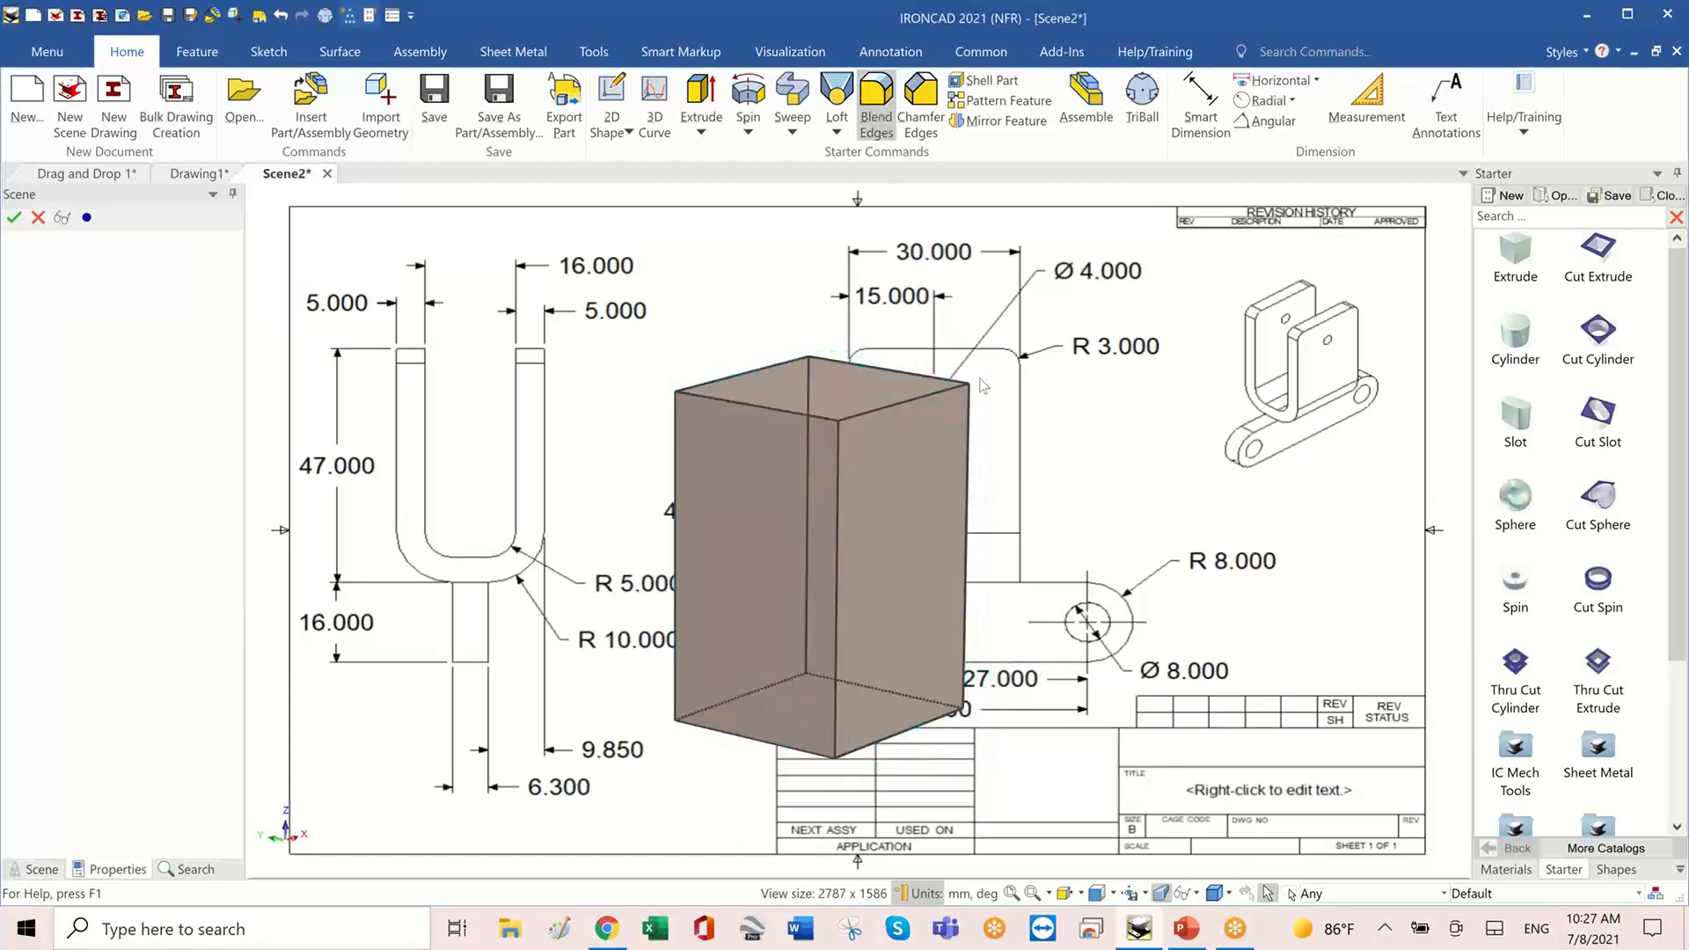
click(888, 741)
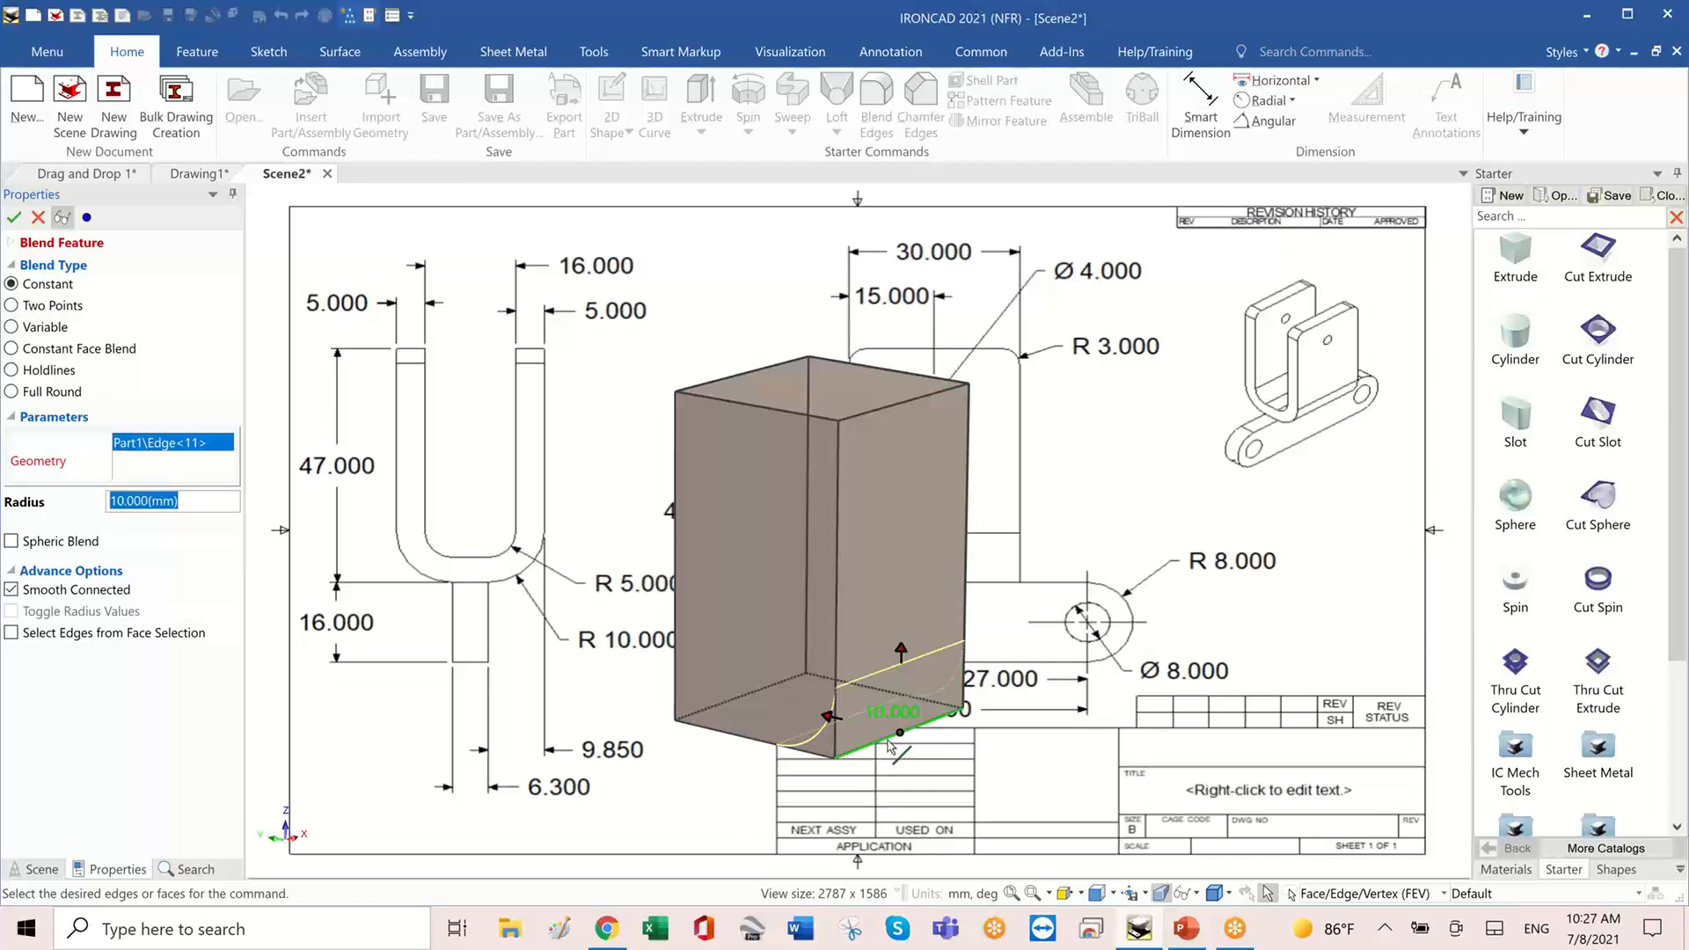
click(745, 697)
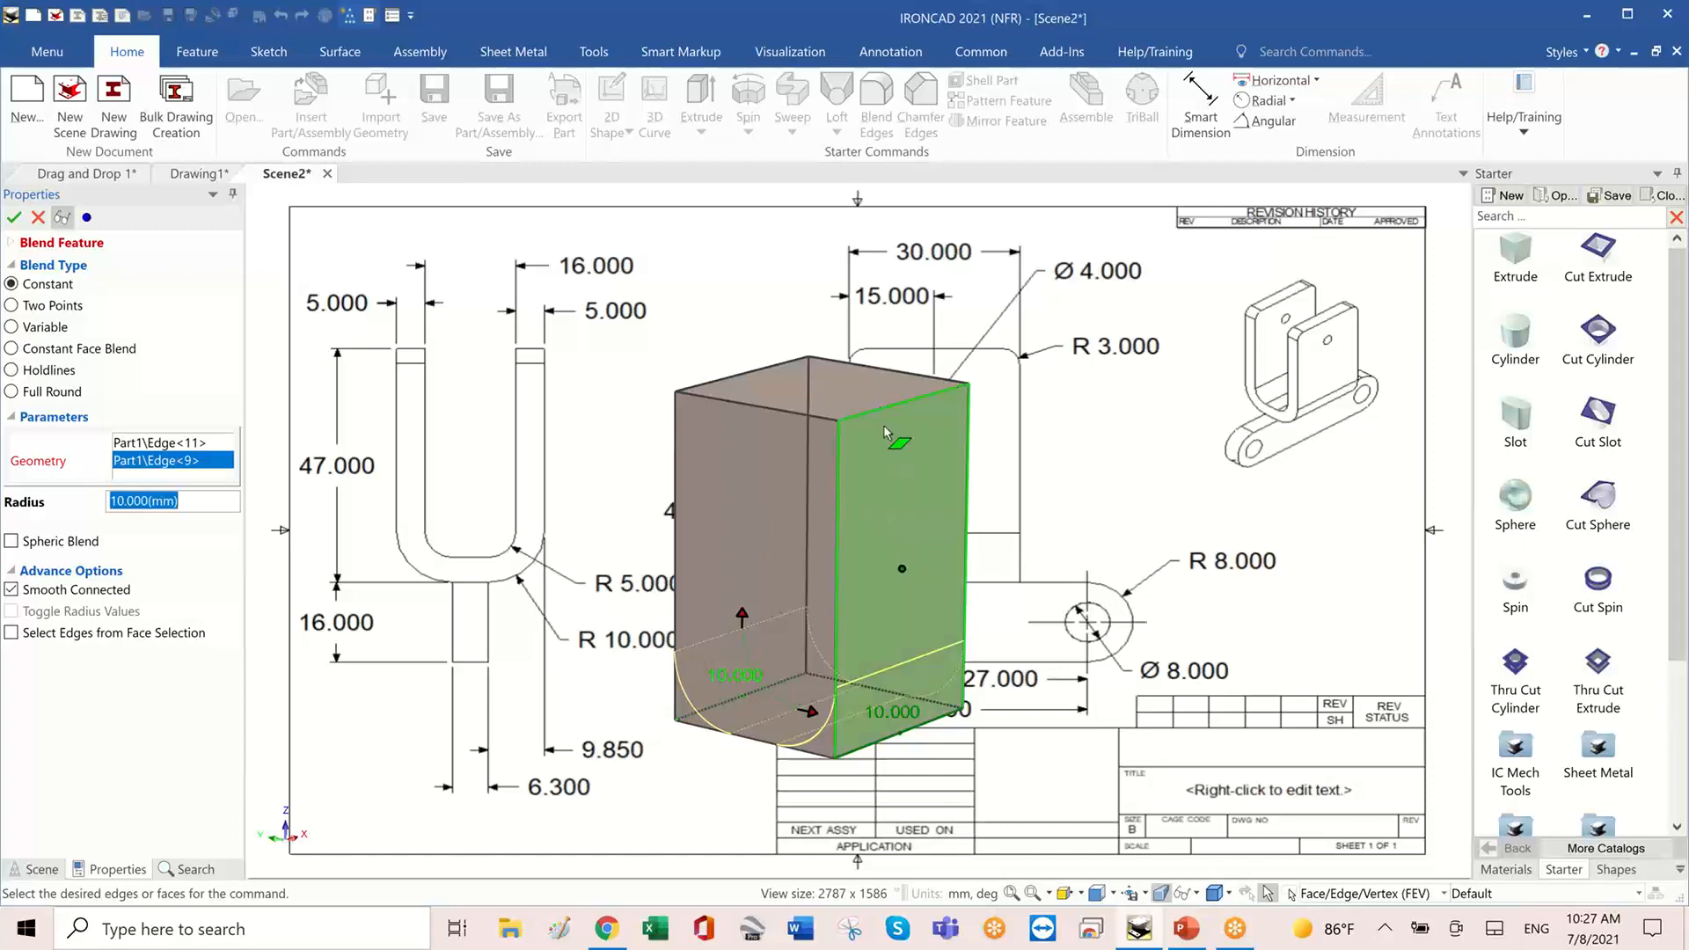
- Add the block's two opposite upper edges across its width at 8 mm radius and apply the blend
click(877, 373)
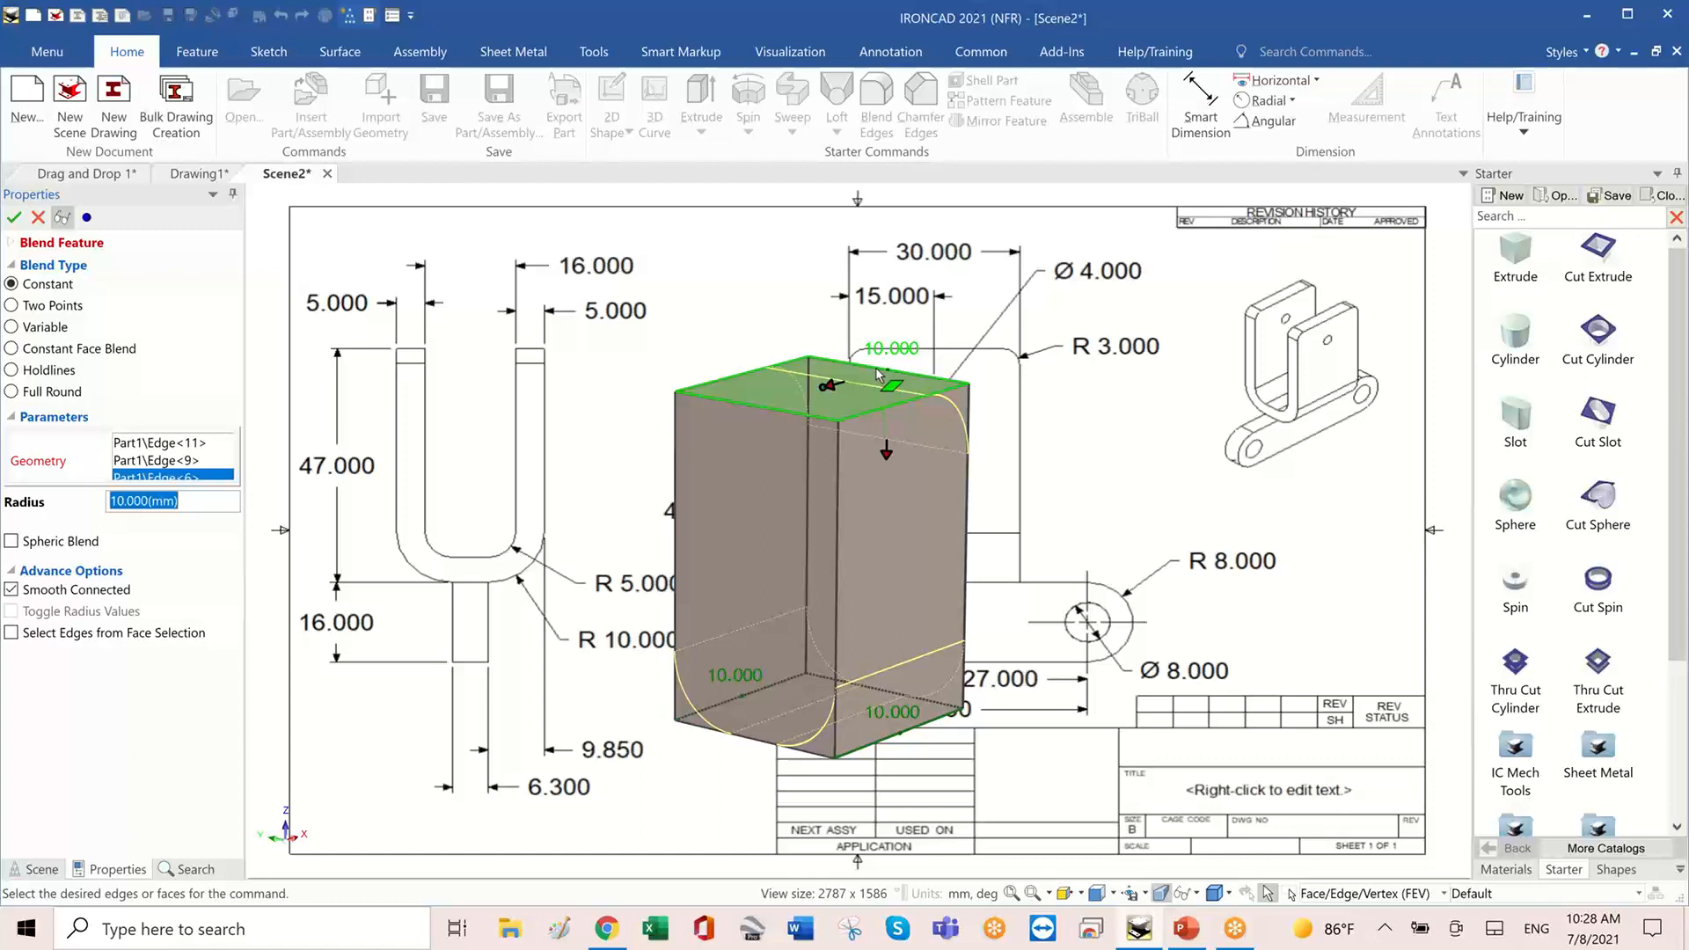
text(8)
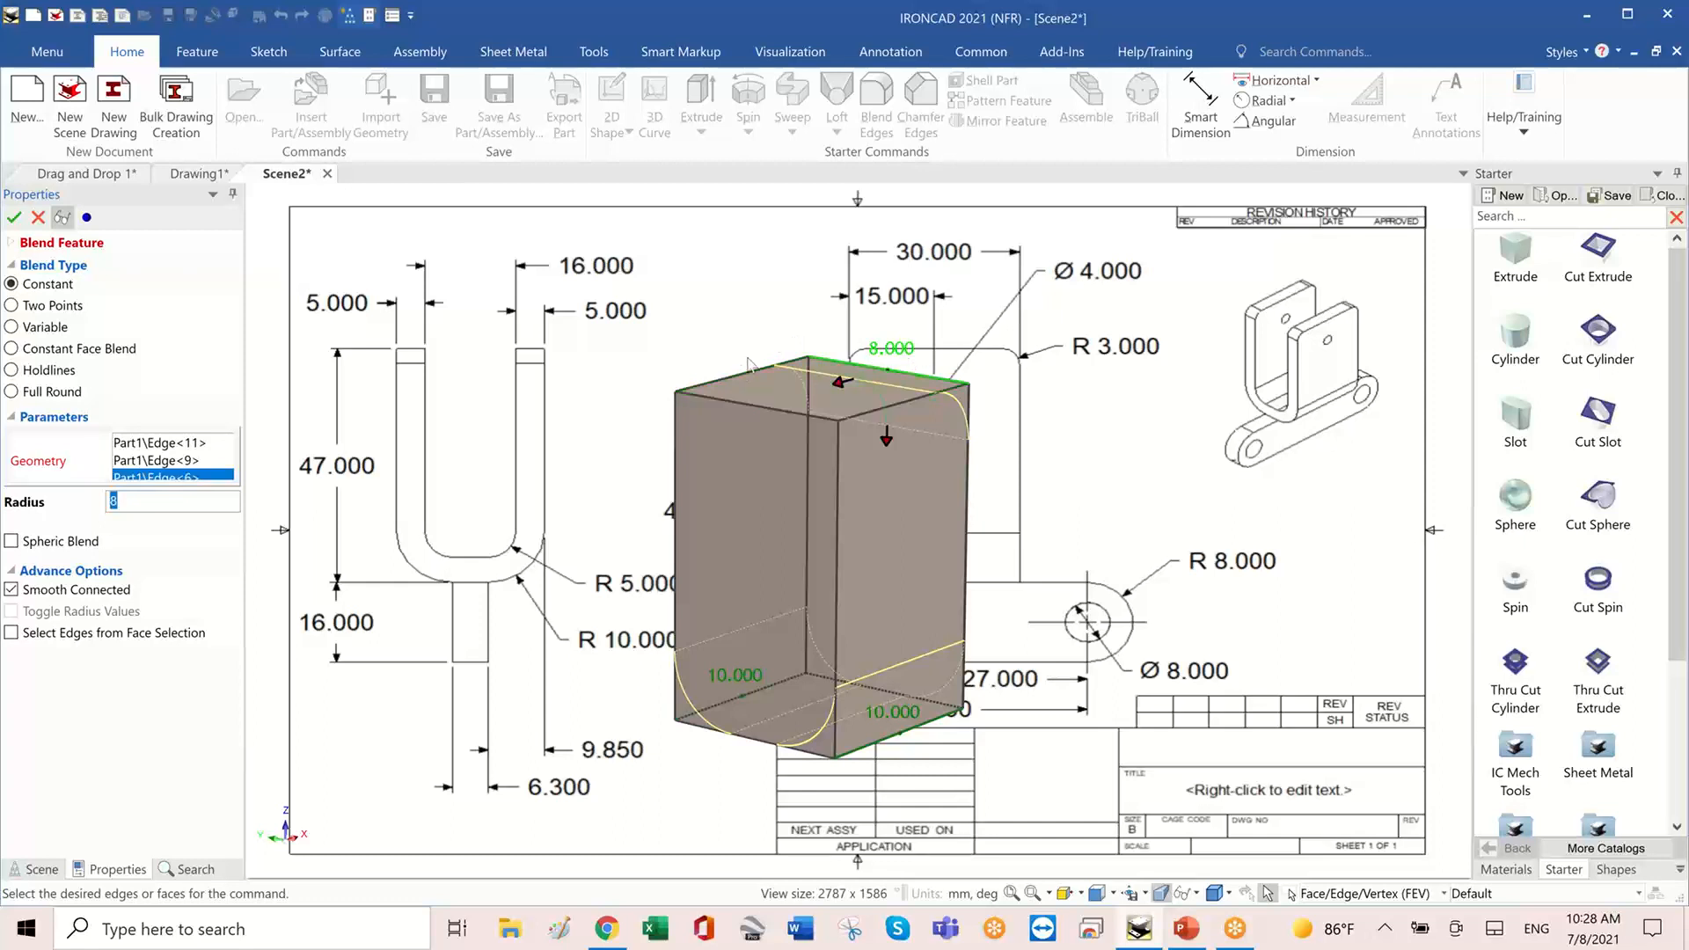
click(732, 405)
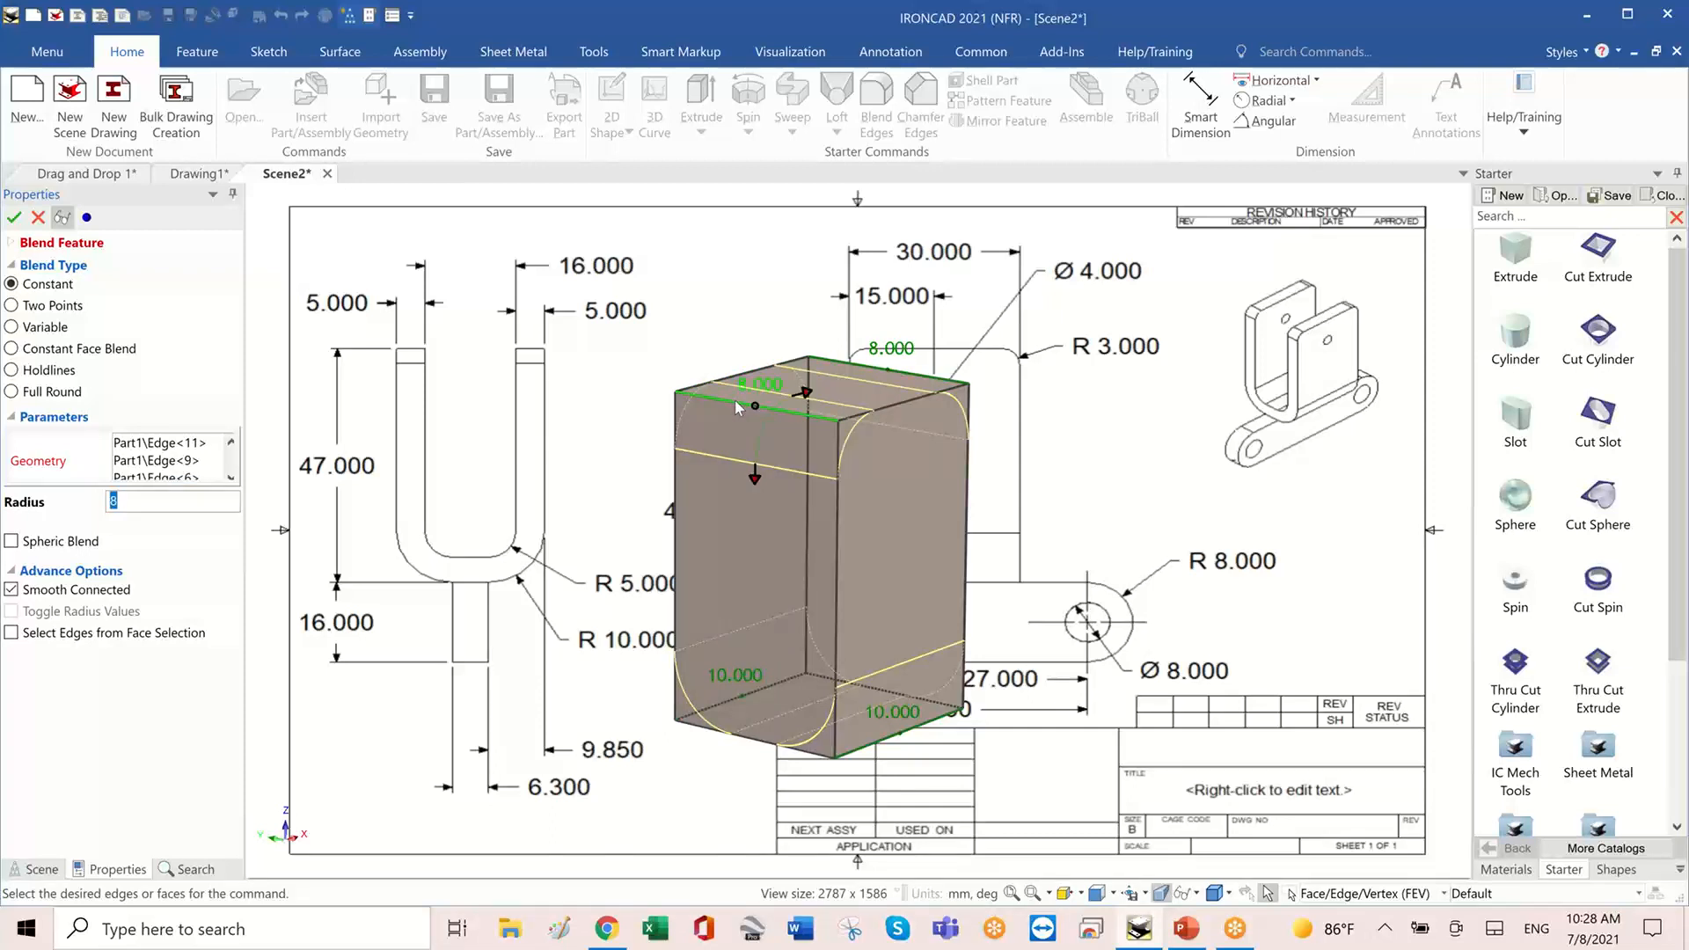
click(13, 217)
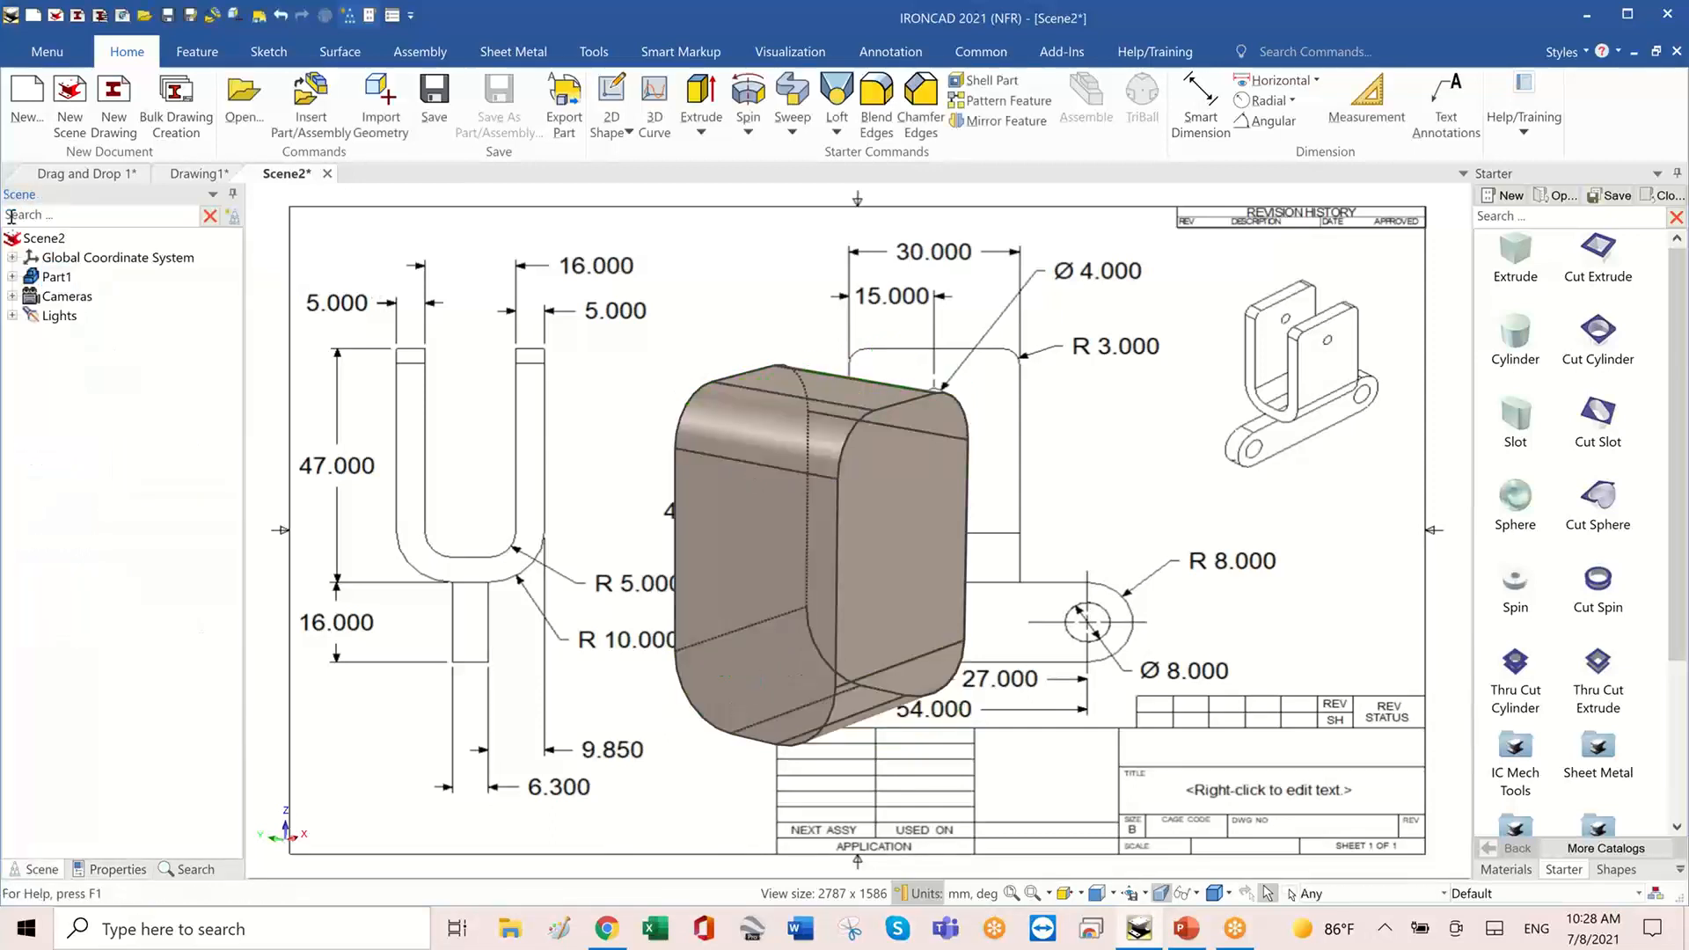
- Shell the block inward with a 5 mm thickness, opening the top face, its rounded upper corners and both end faces
click(748, 523)
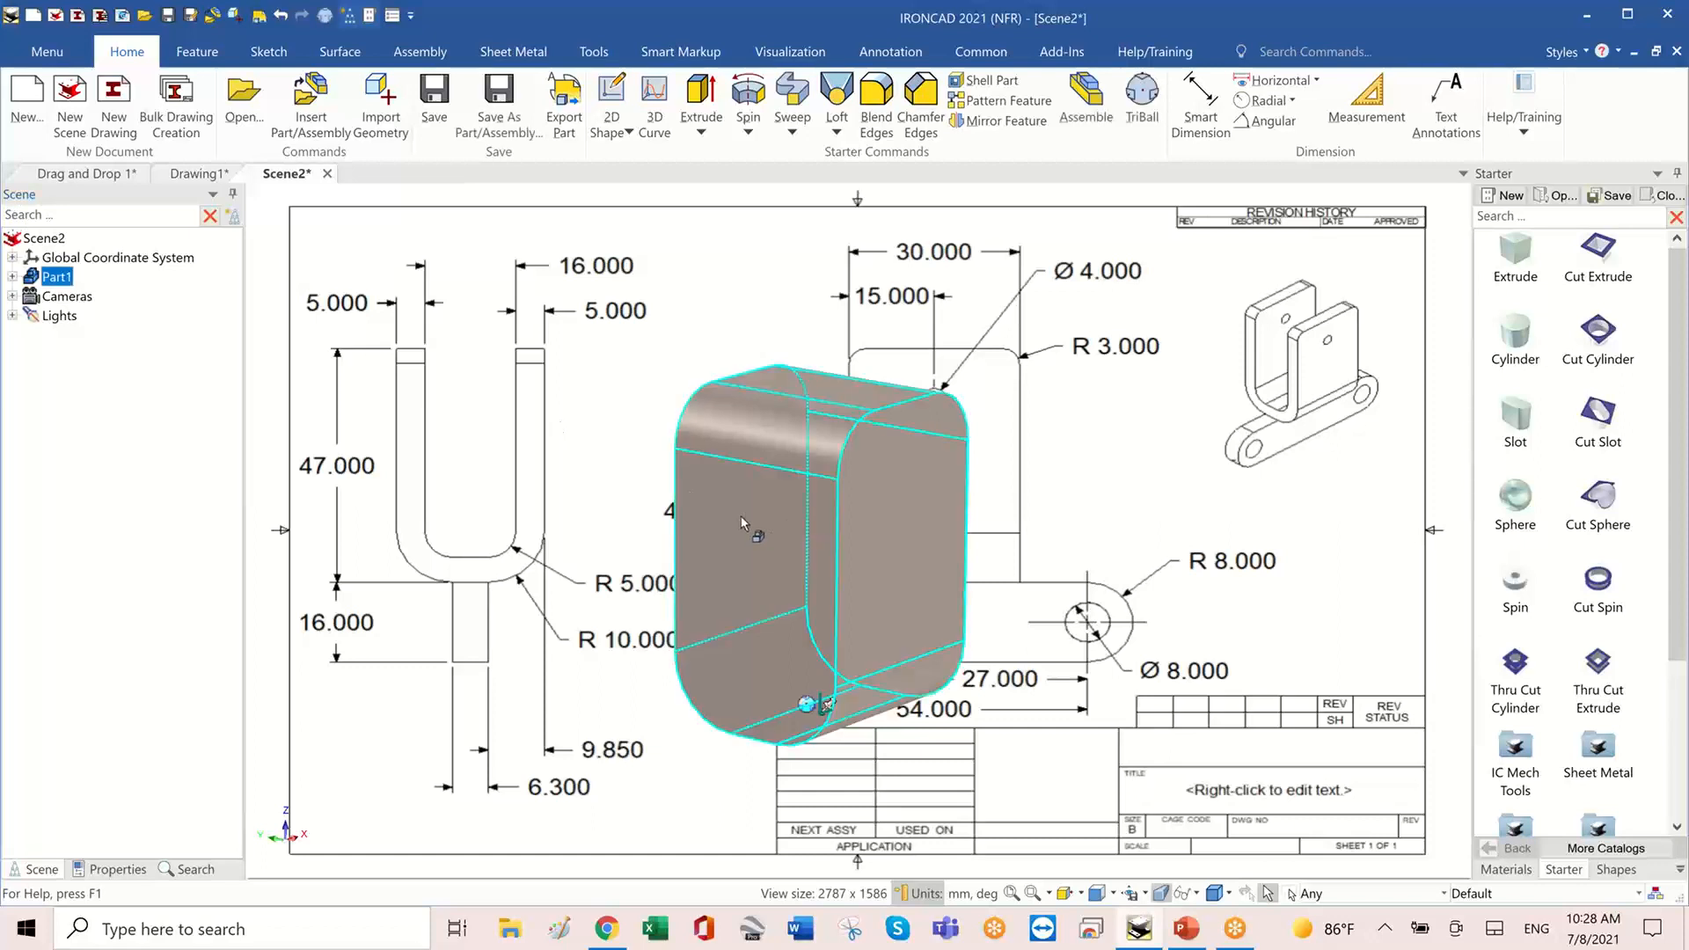
click(1170, 461)
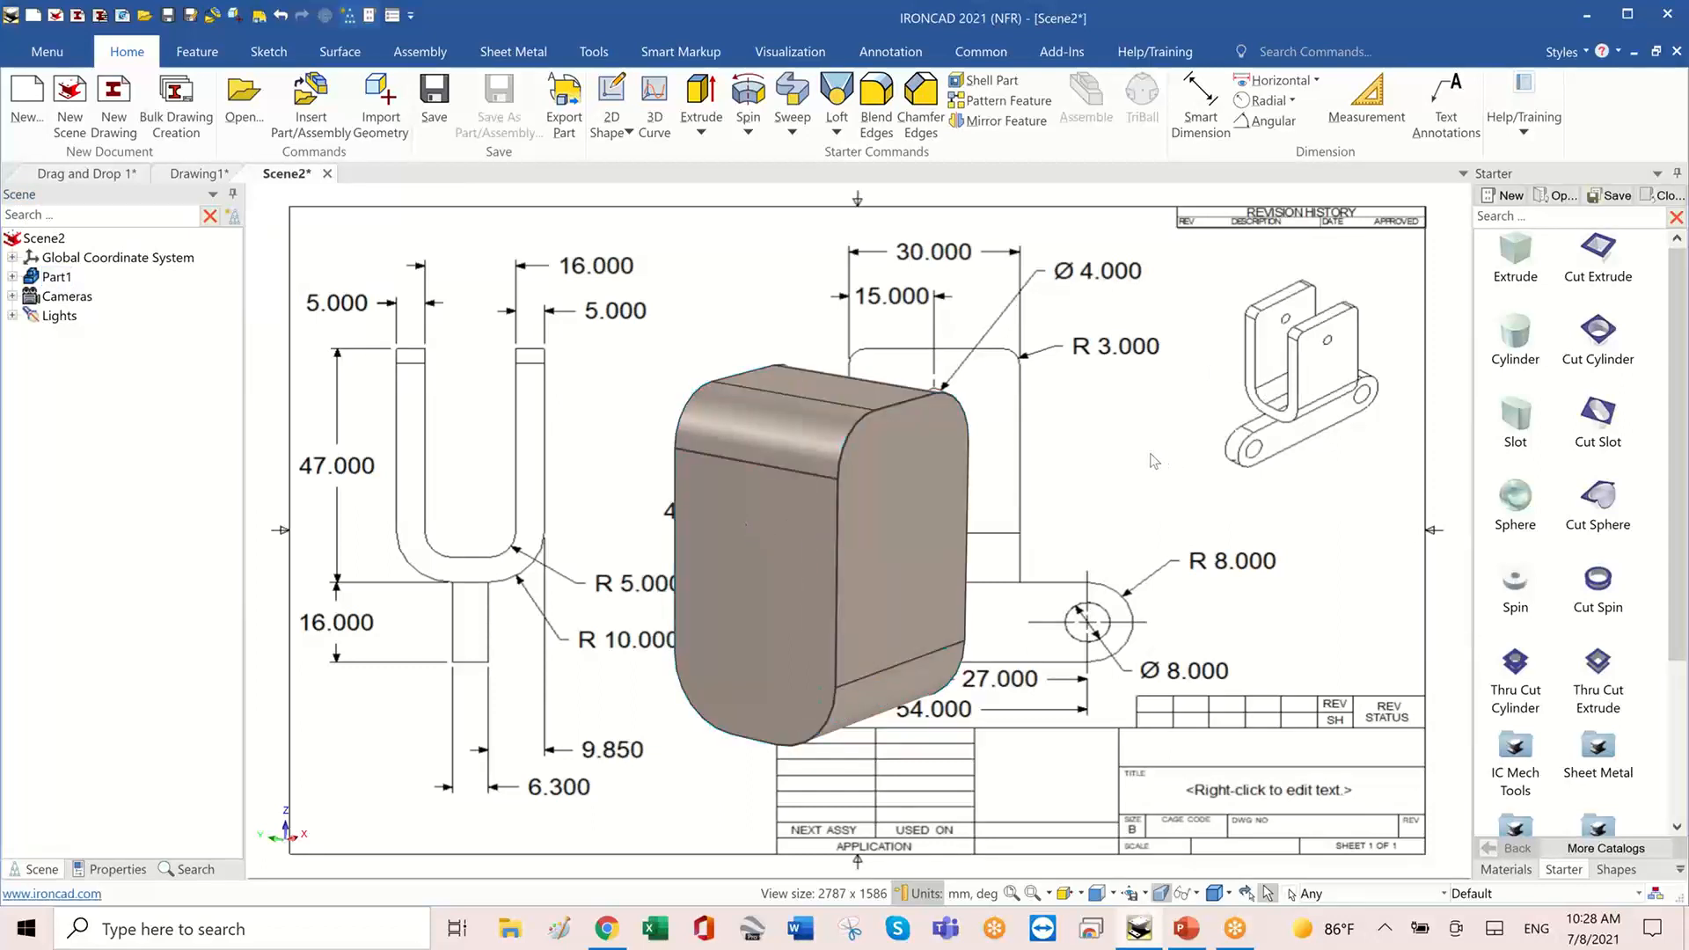
key(Right)
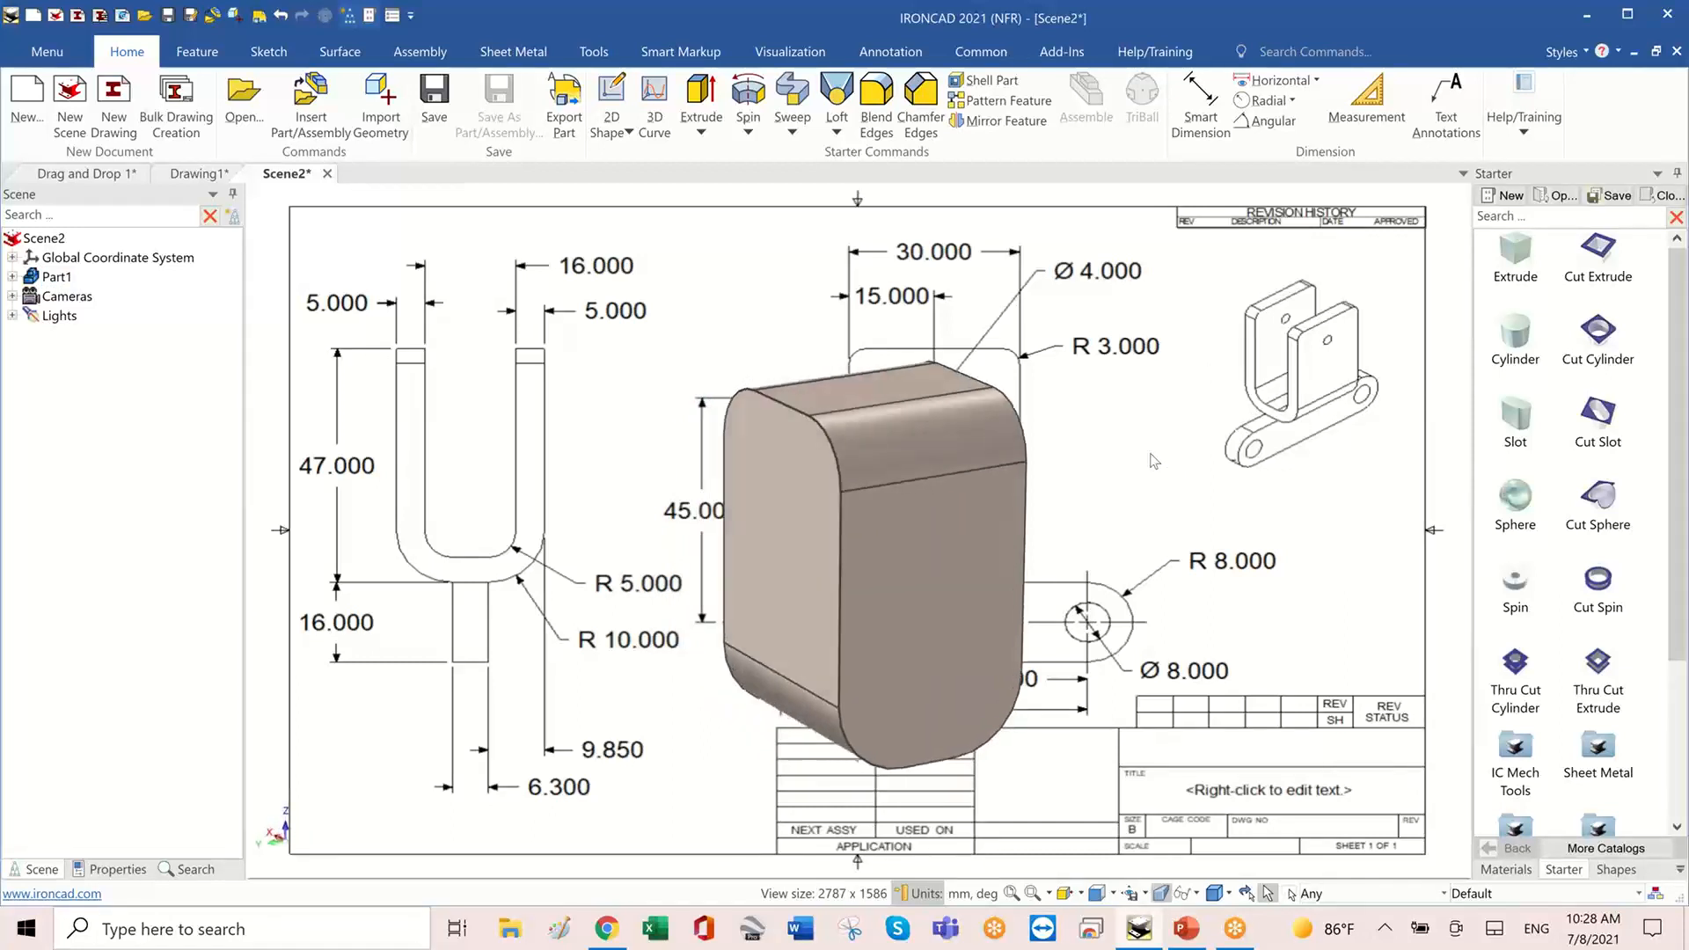
key(Right)
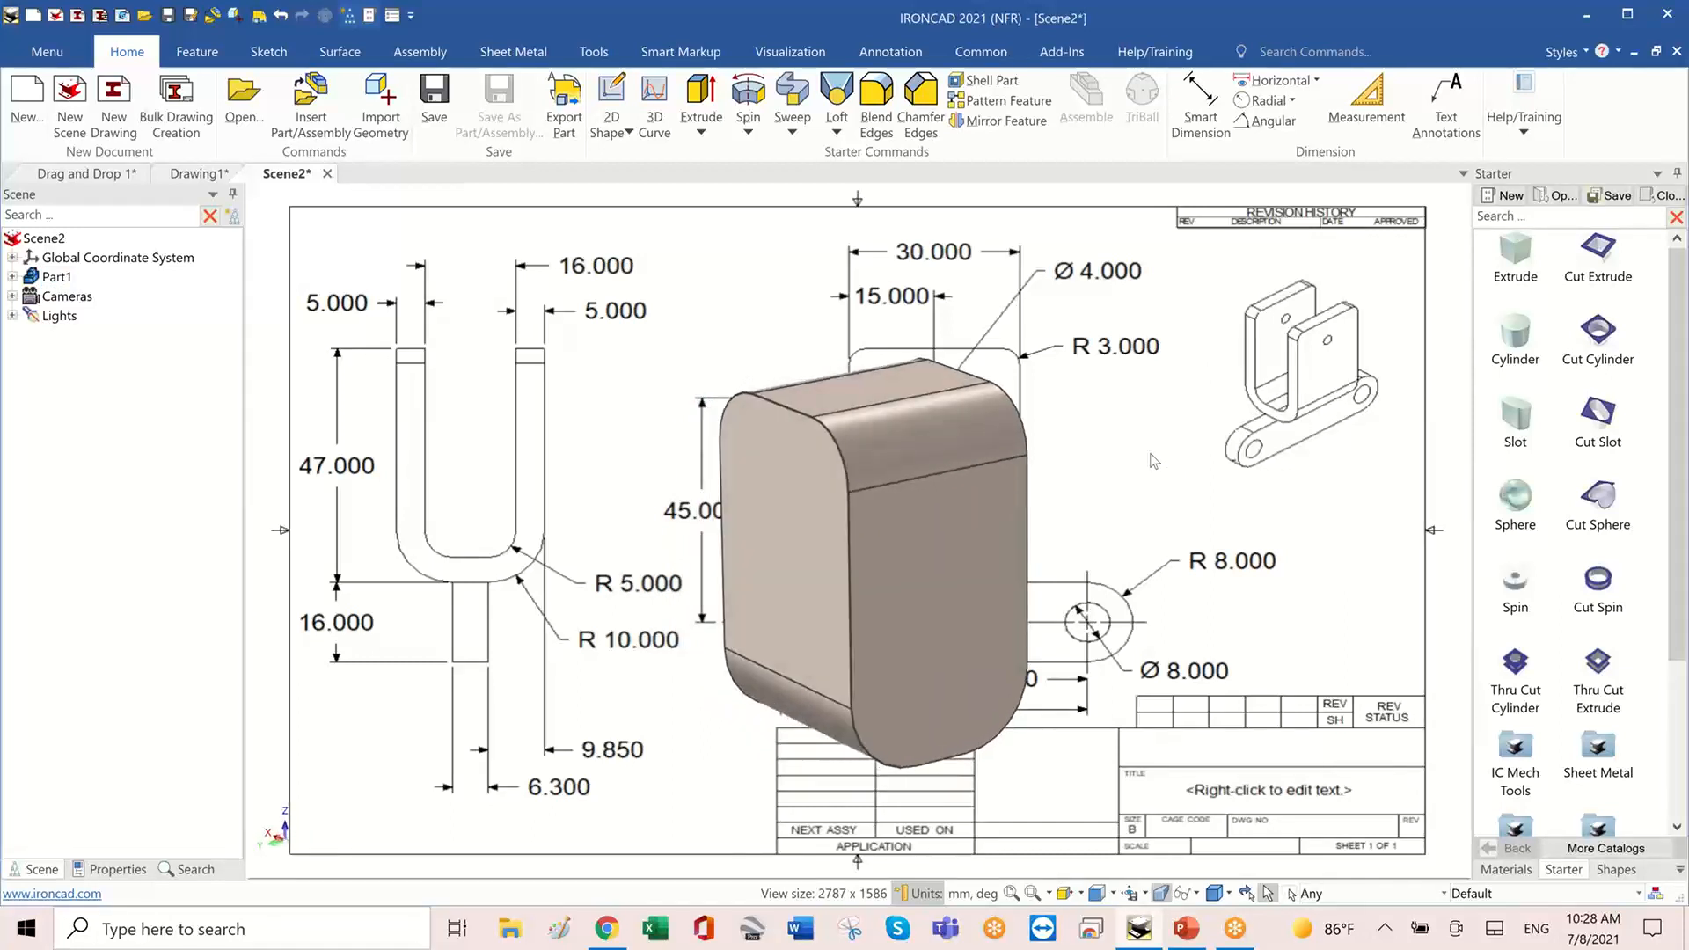
key(Down)
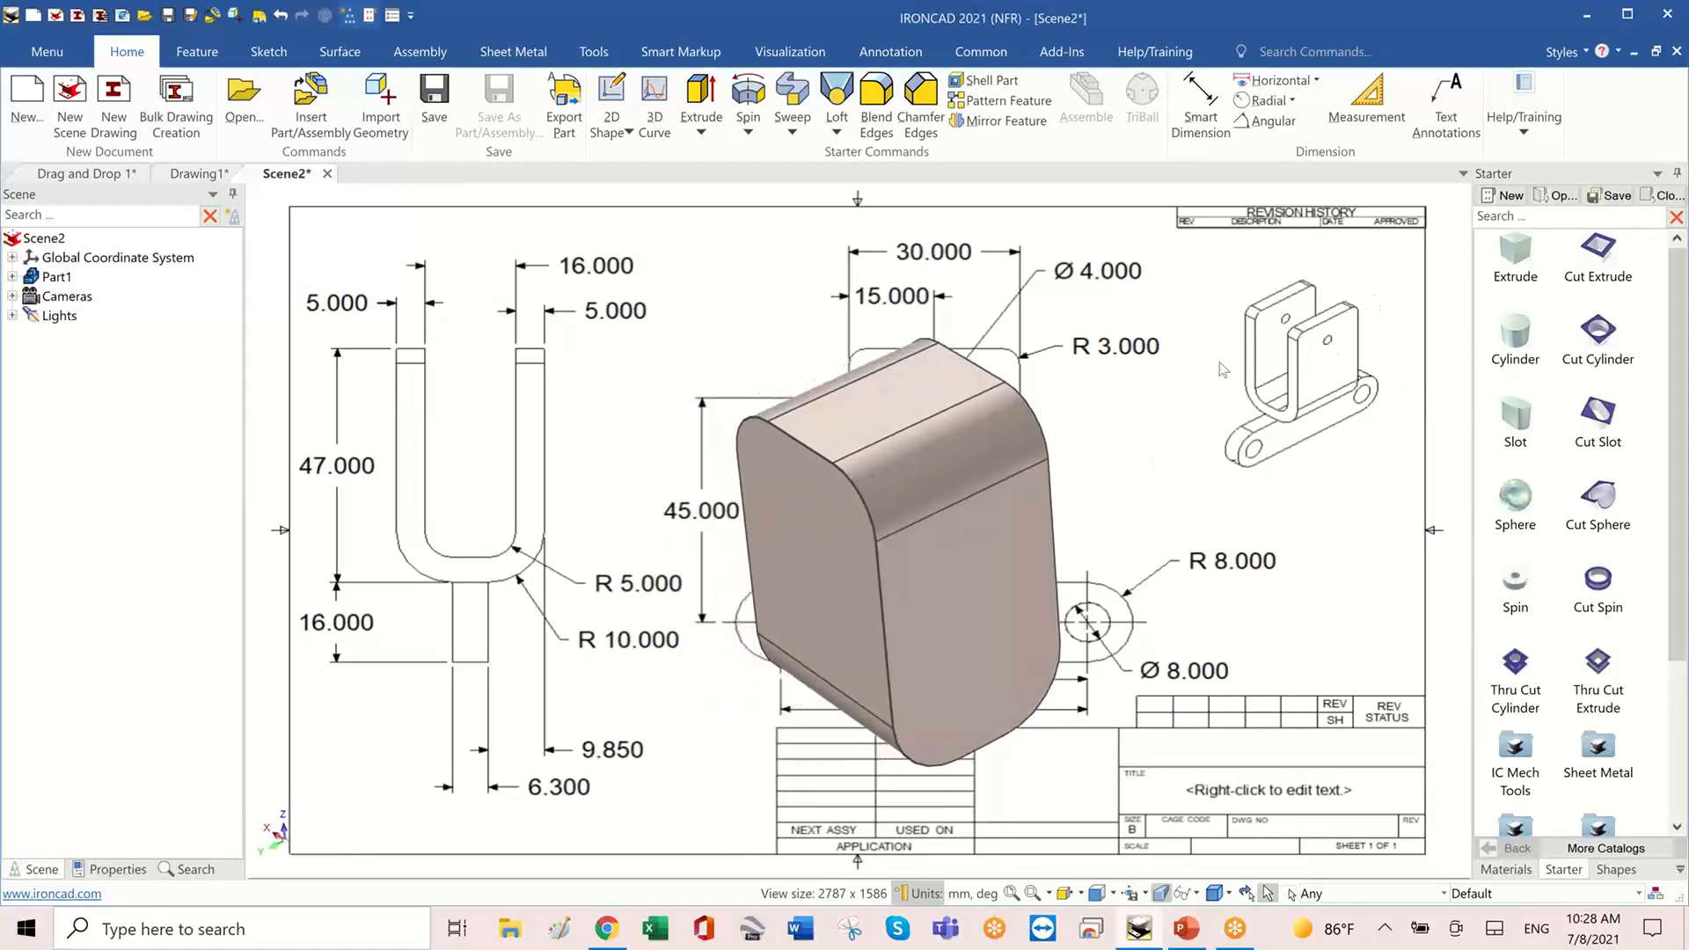
key(Up)
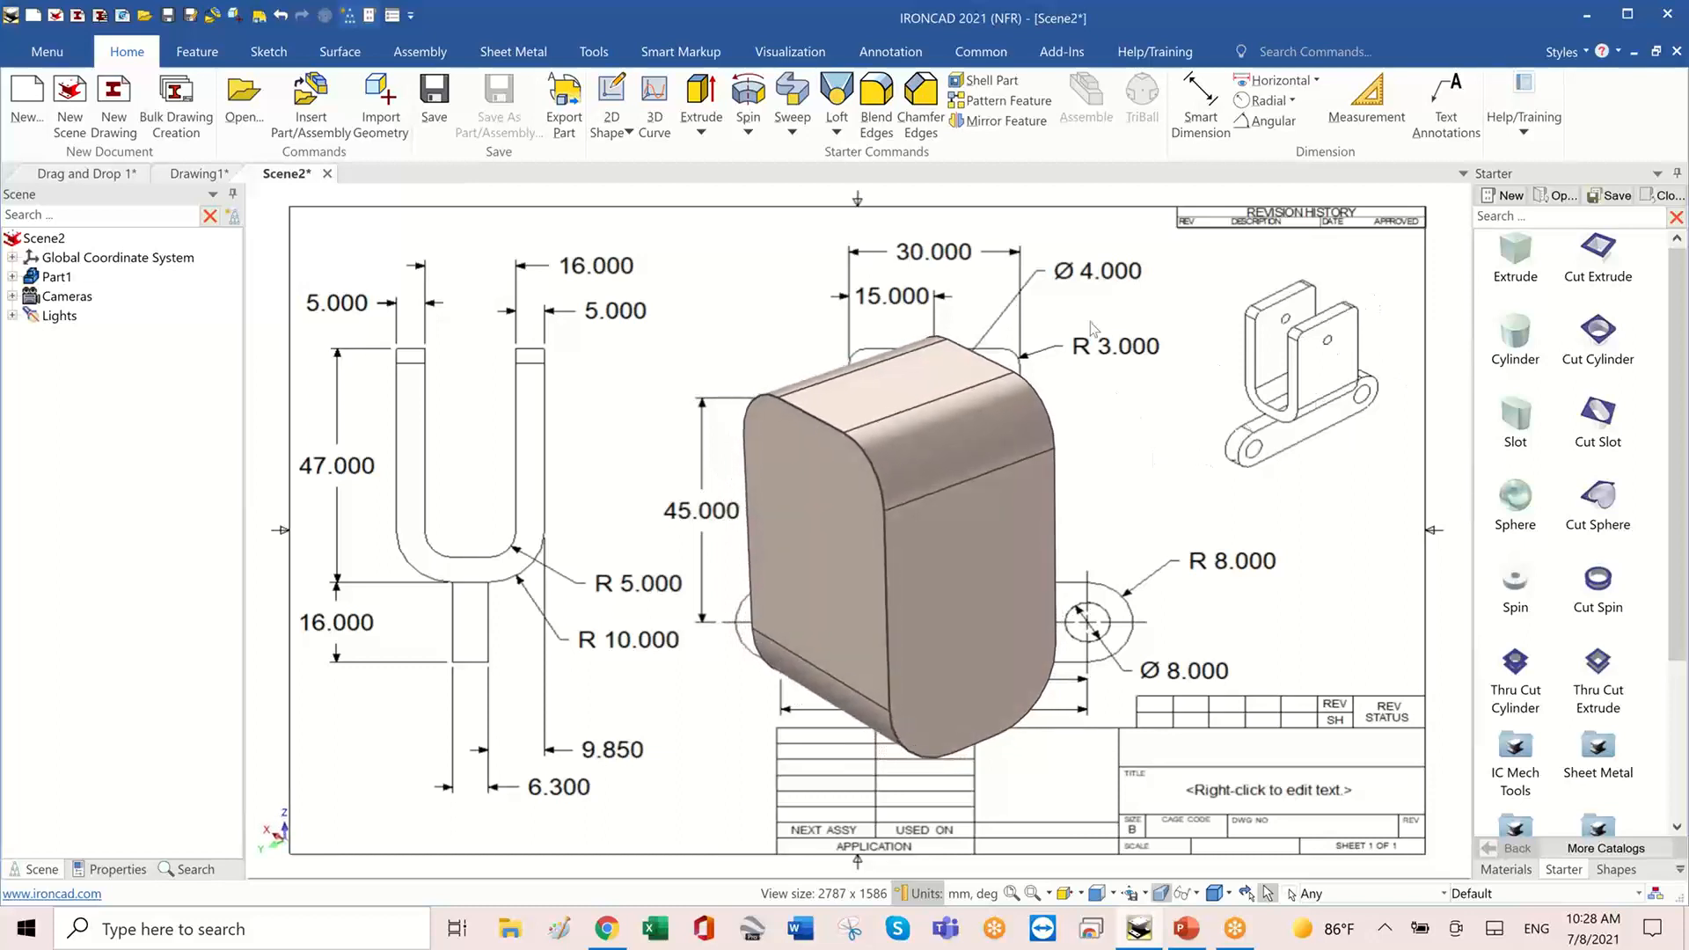
click(993, 81)
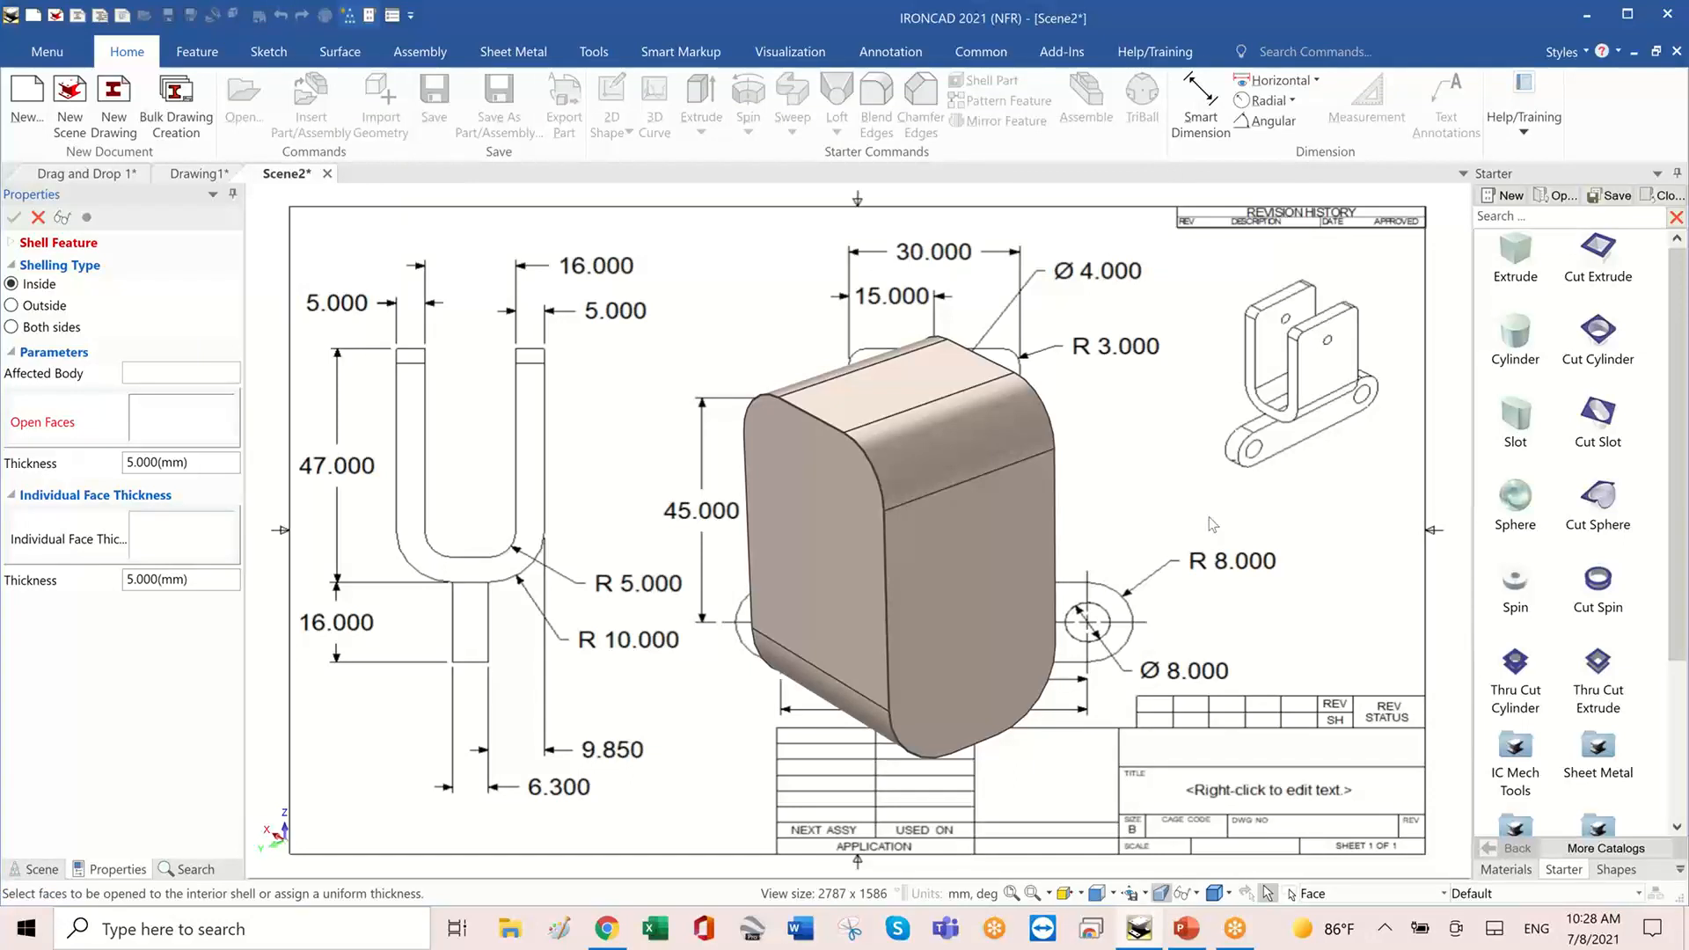
click(961, 569)
click(953, 461)
click(891, 386)
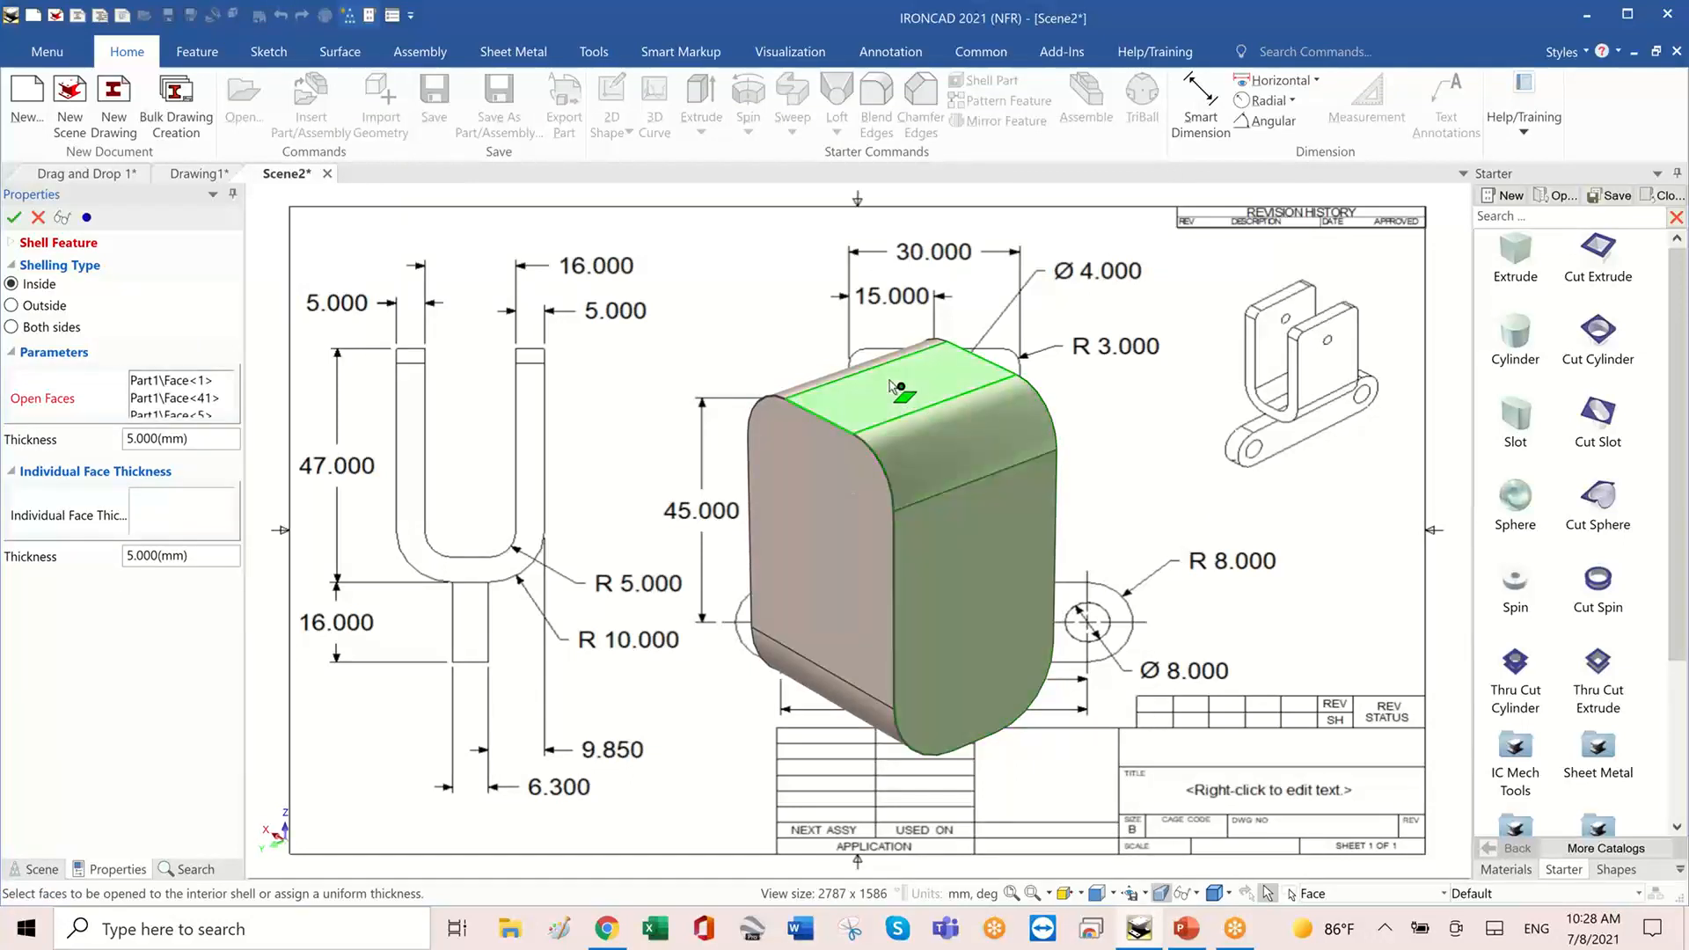
middle_drag(891, 385, 35, 370)
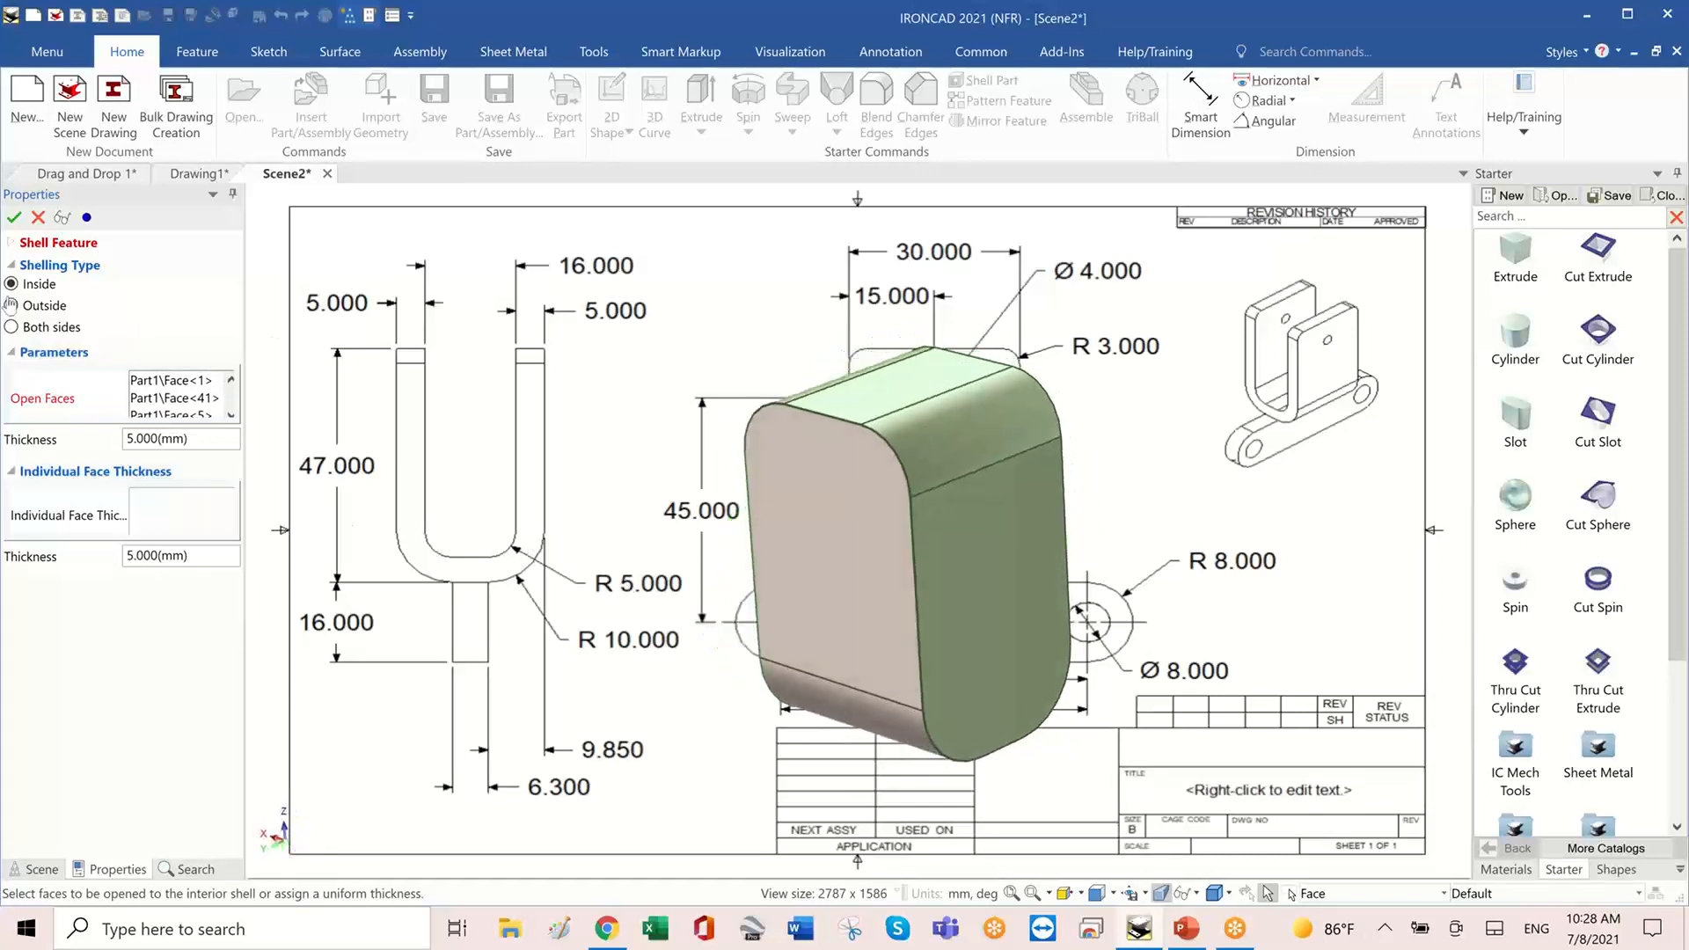
click(12, 218)
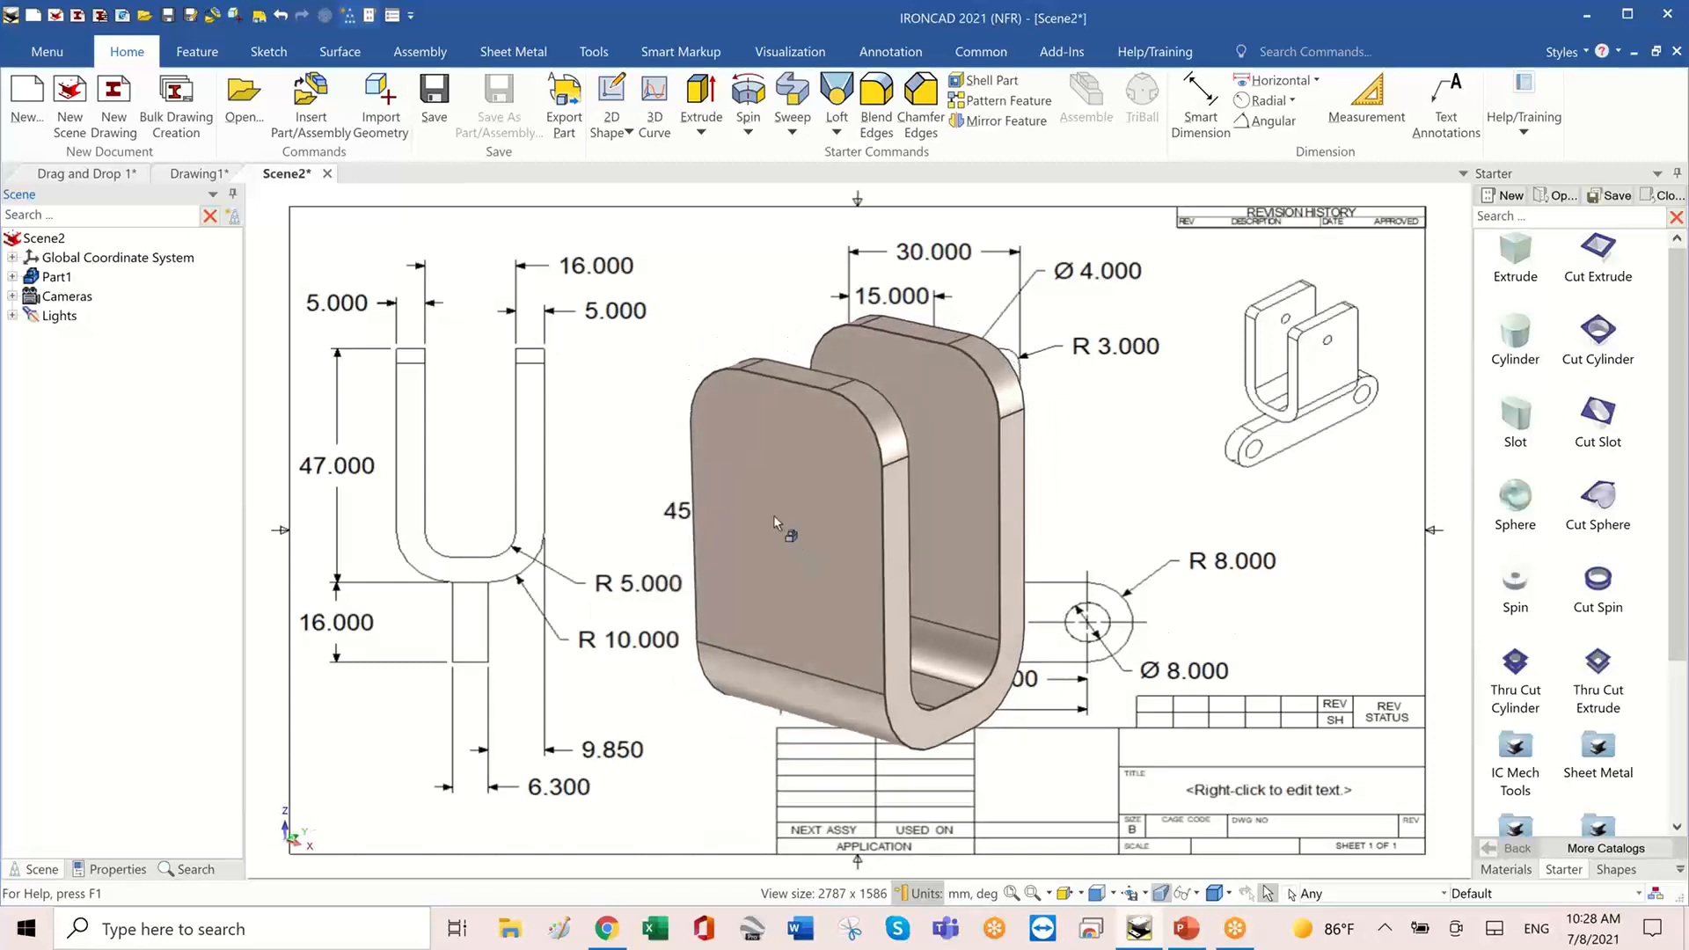
- Colour the whole U-shaped part solid cyan with SmartPaint
click(774, 514)
right_click(774, 516)
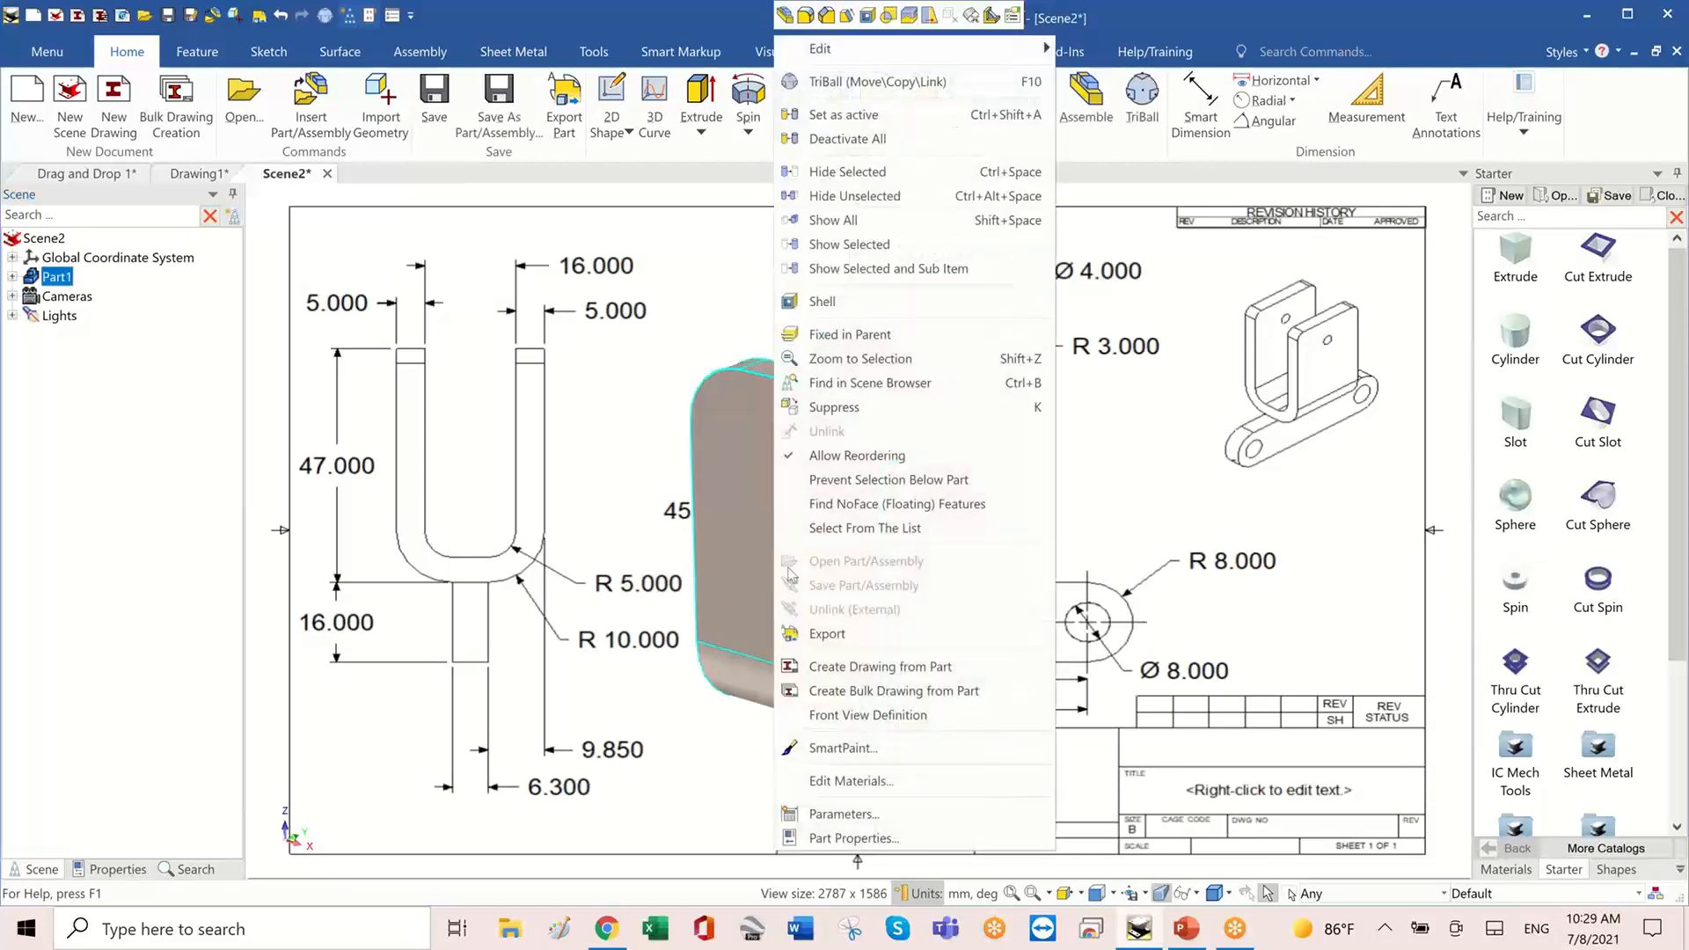
click(841, 747)
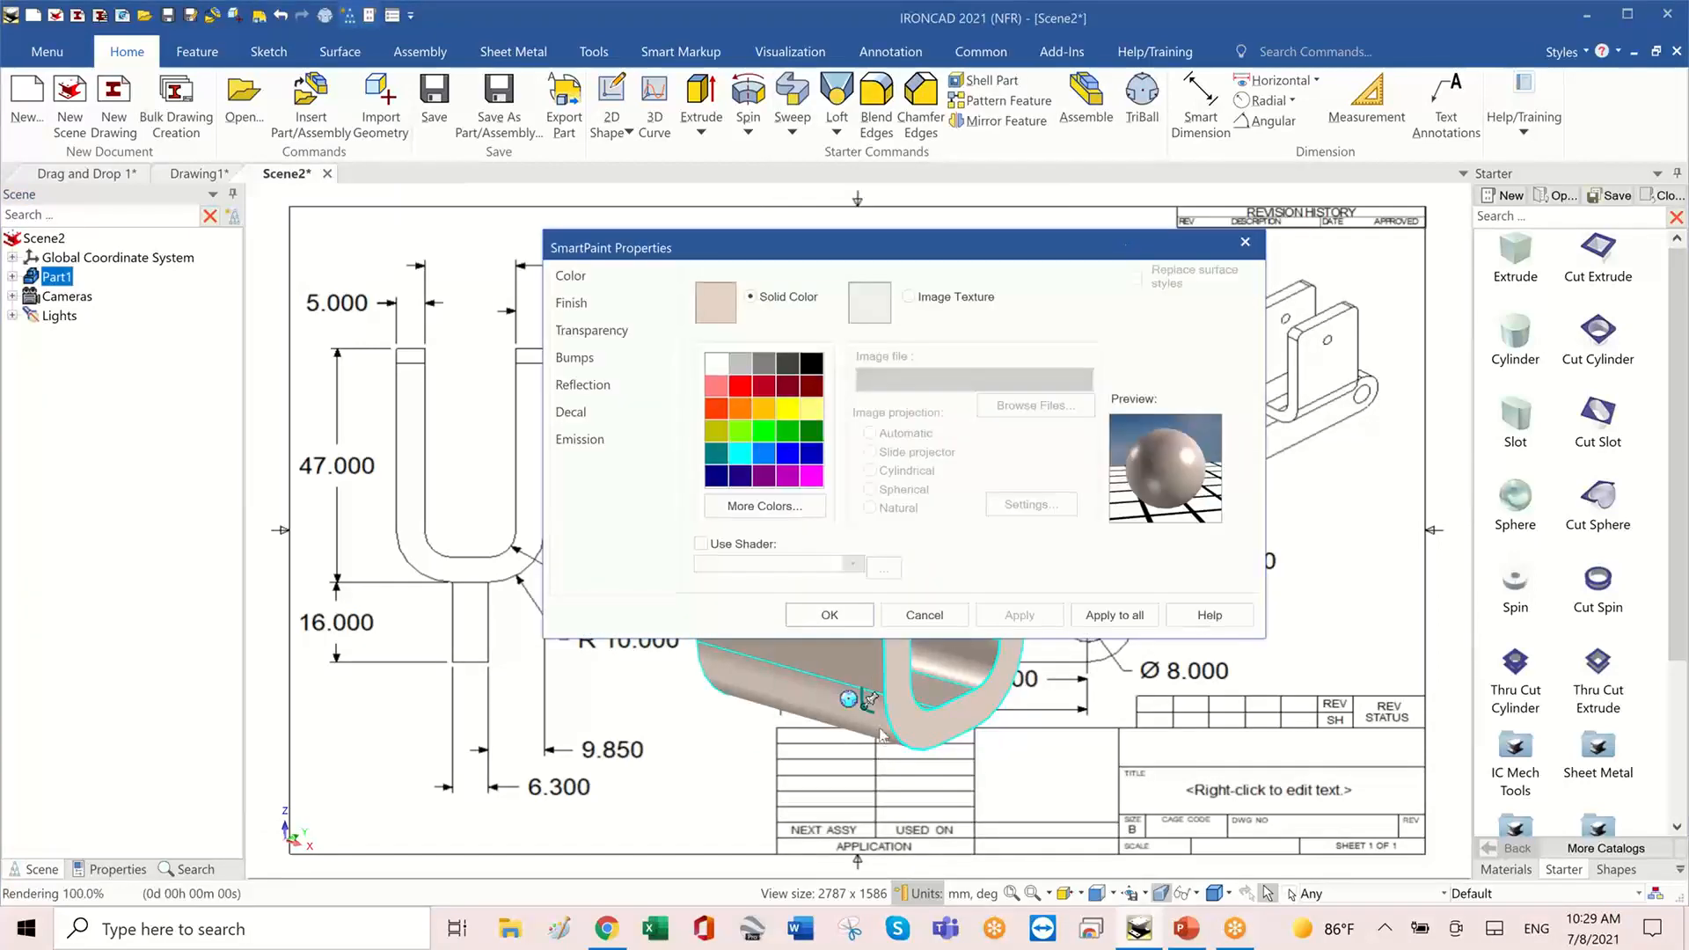
click(765, 506)
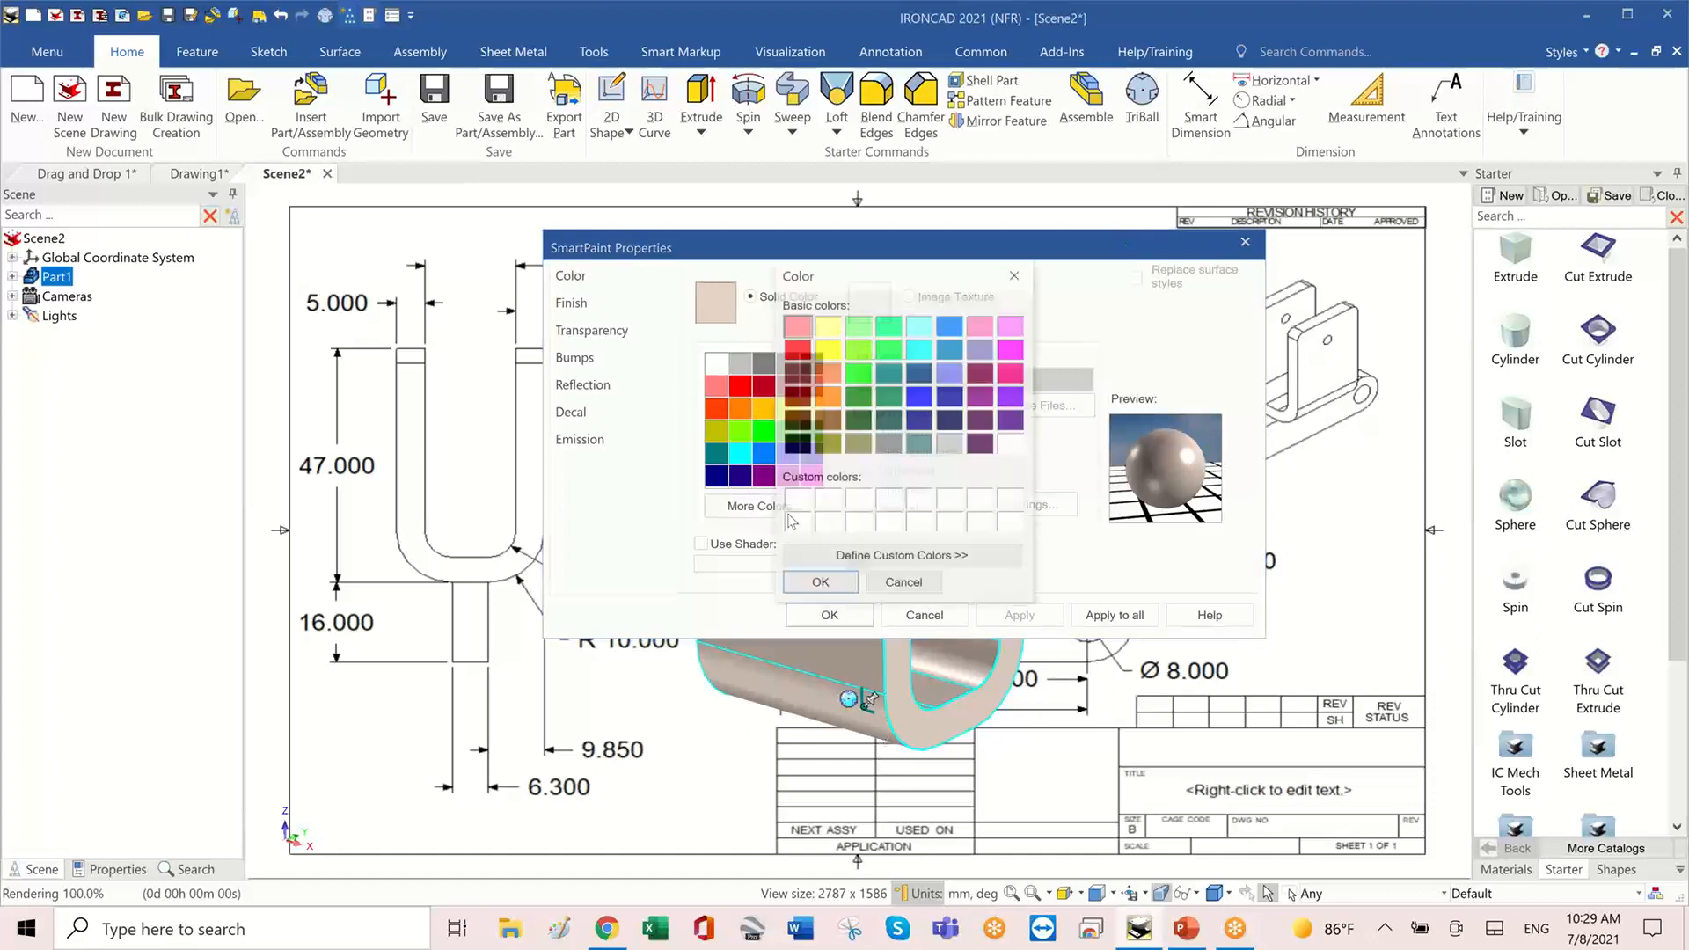
click(950, 443)
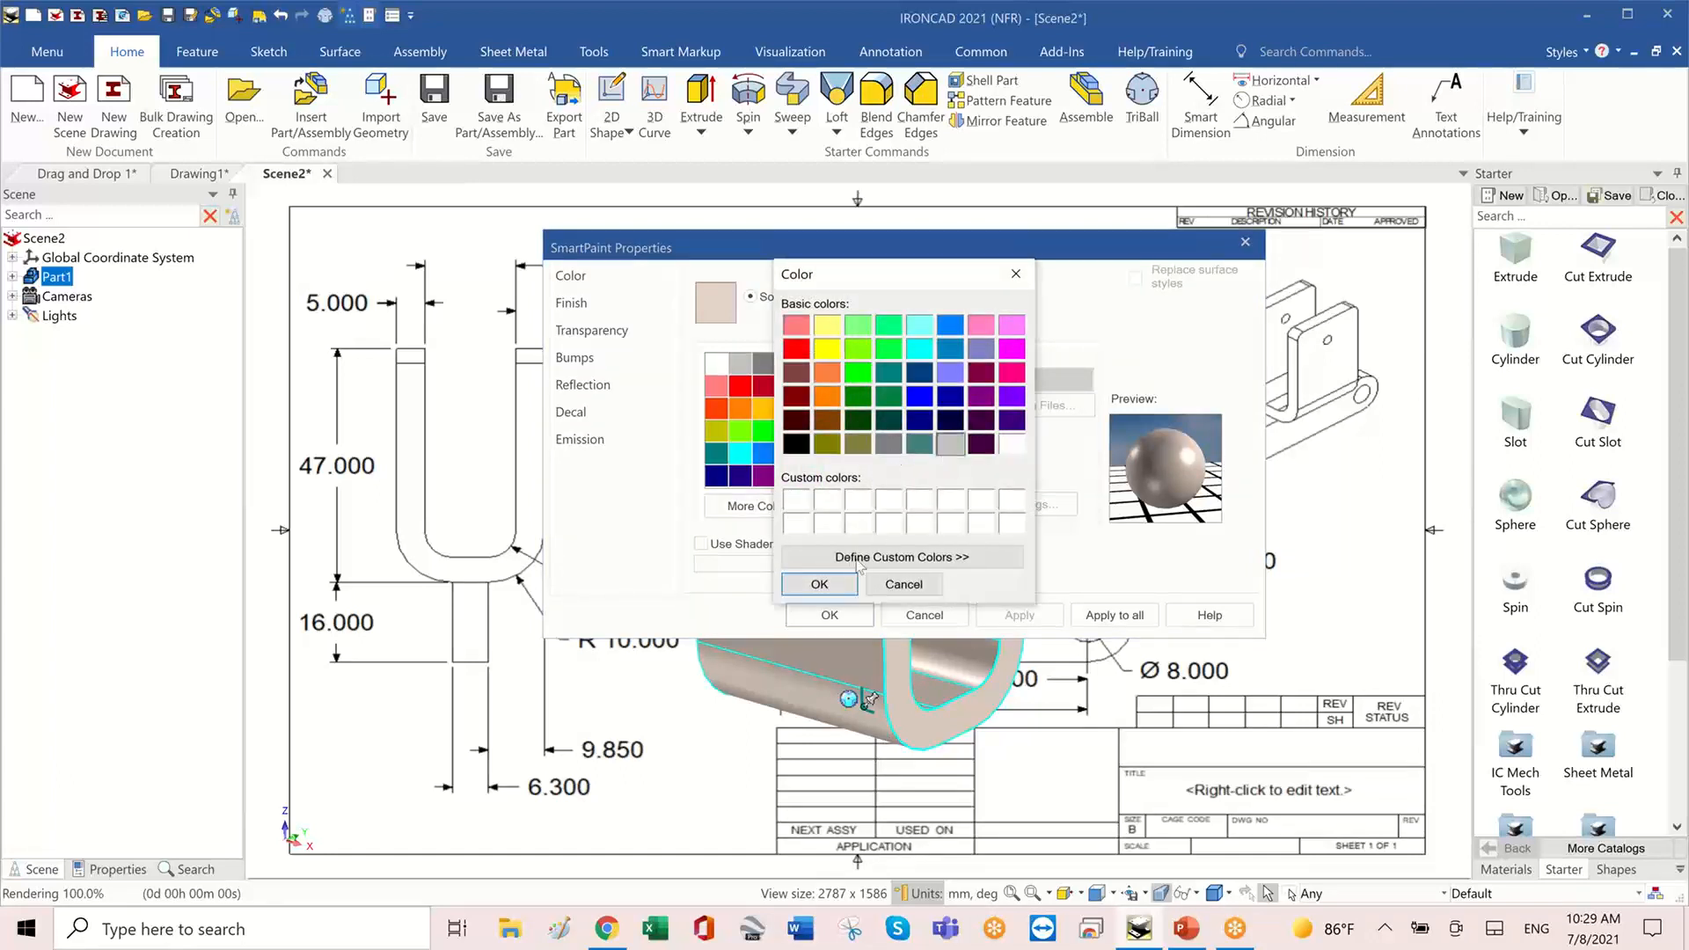
click(820, 584)
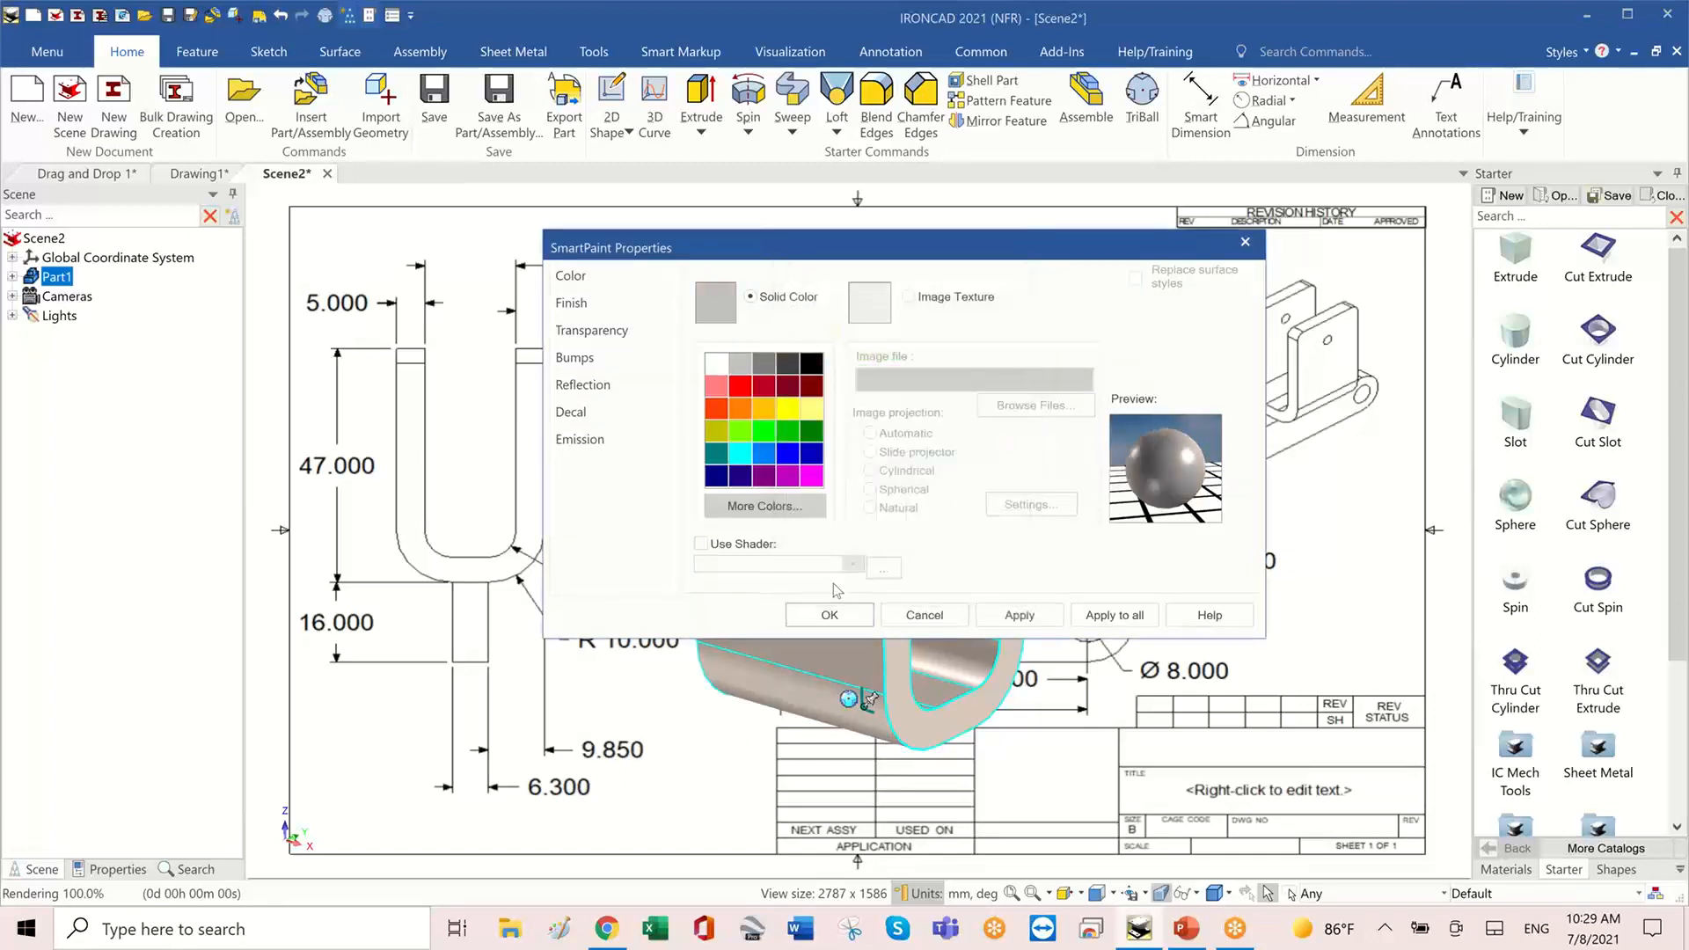
click(770, 368)
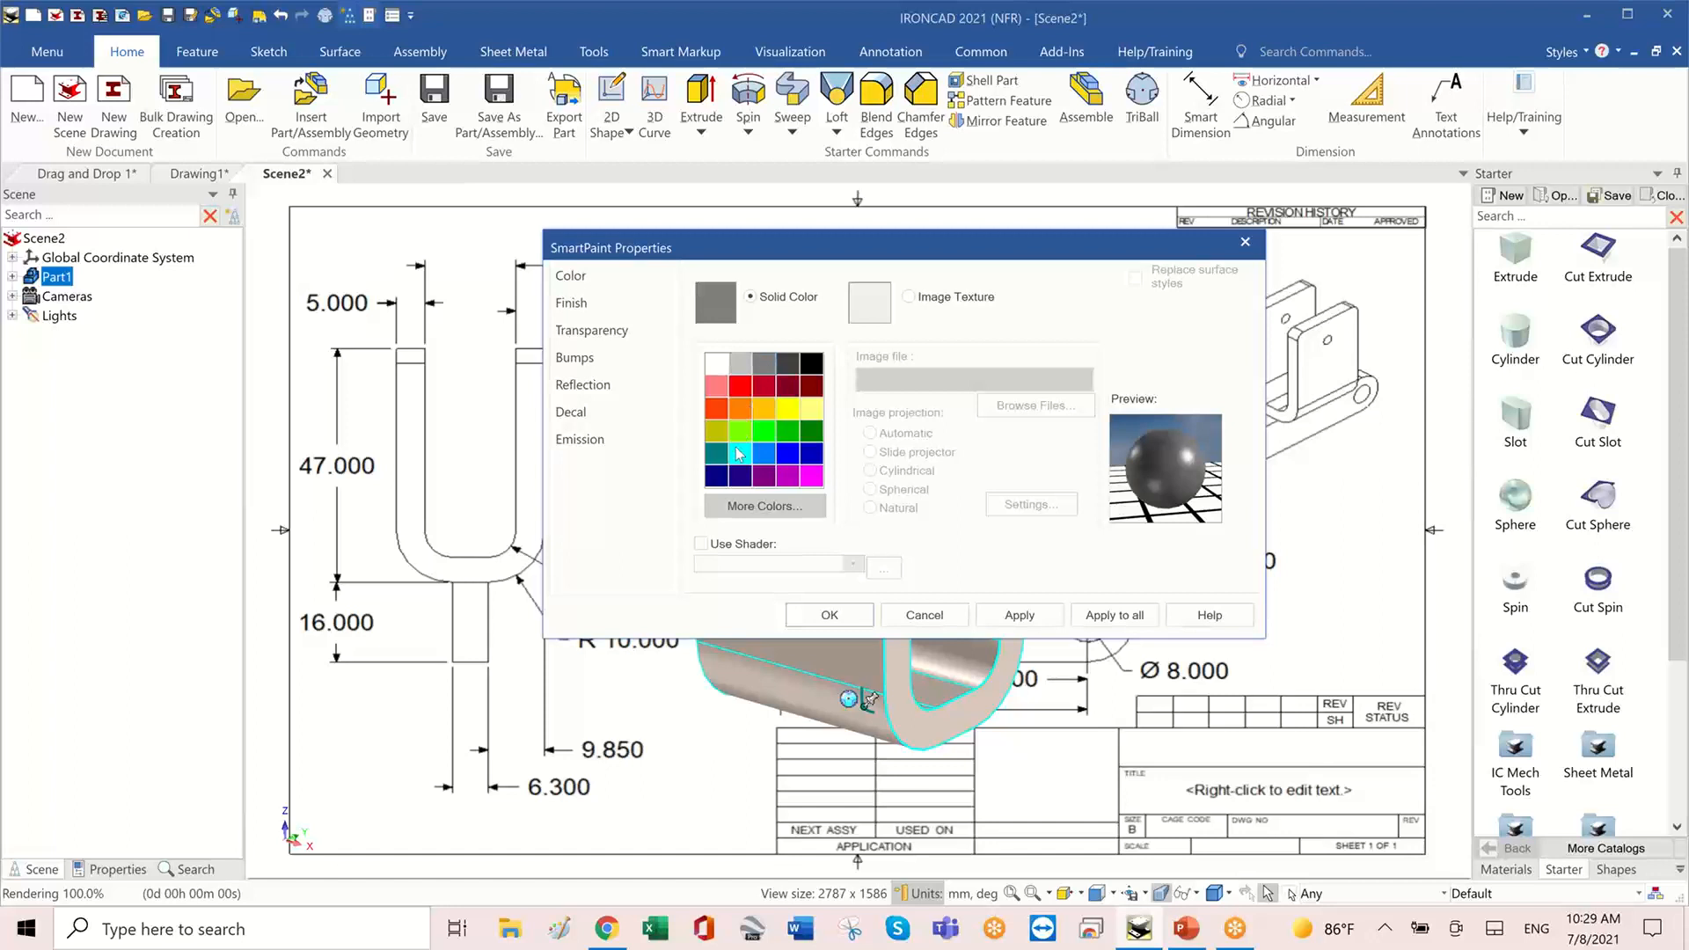
click(740, 453)
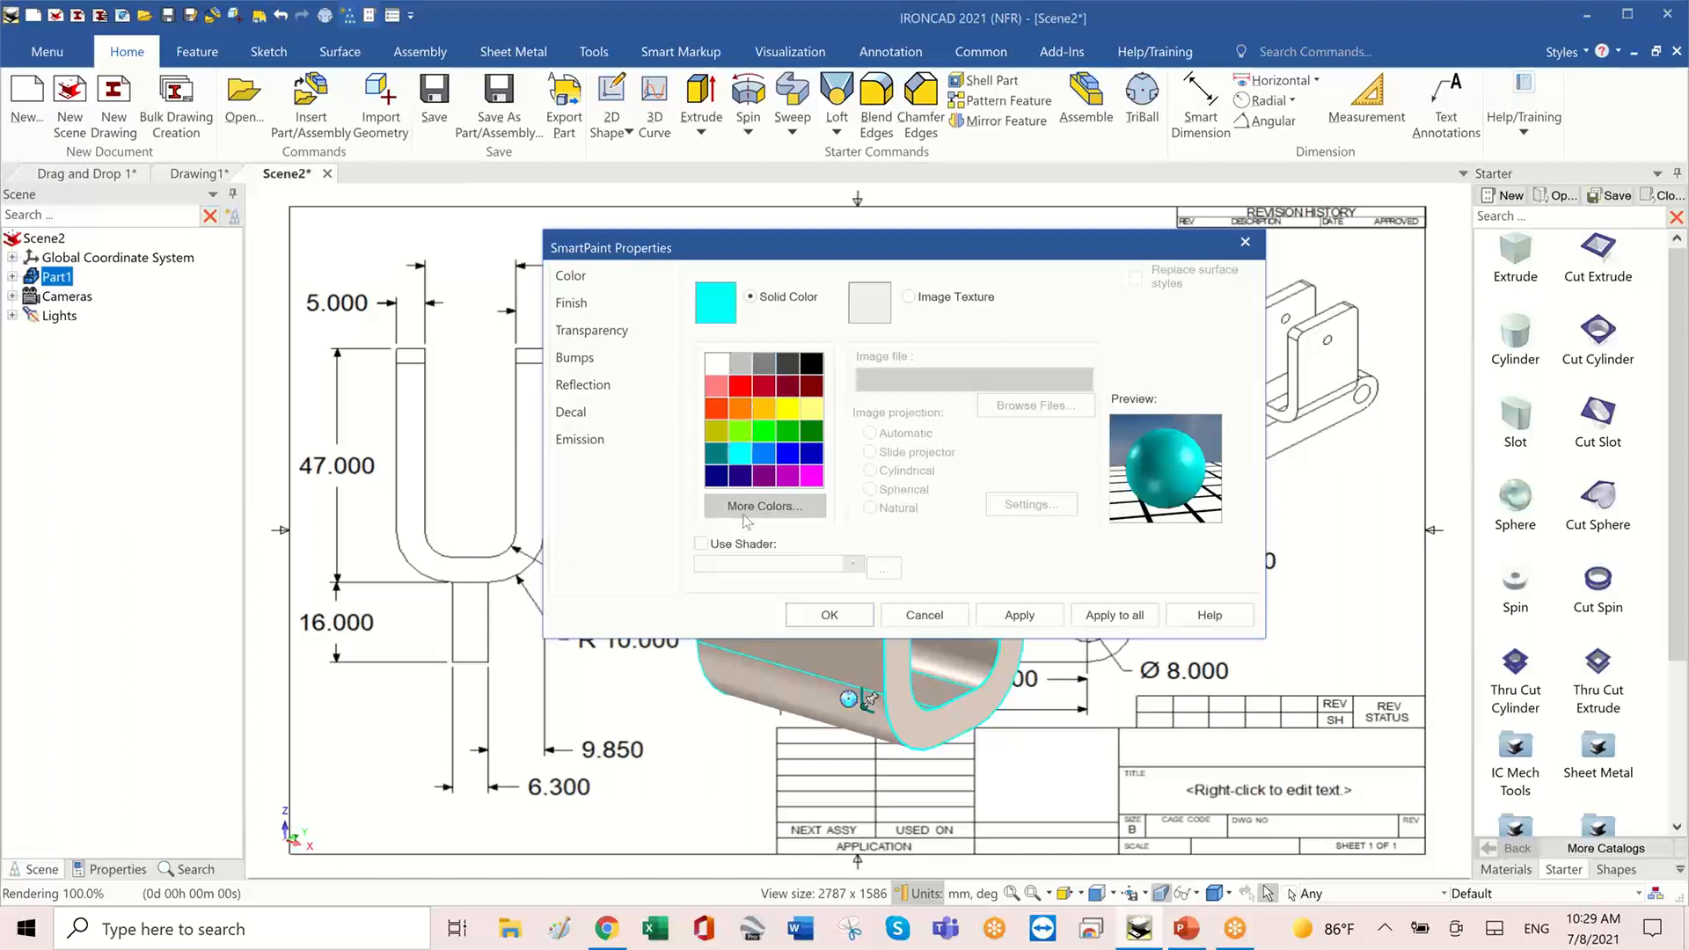
click(831, 616)
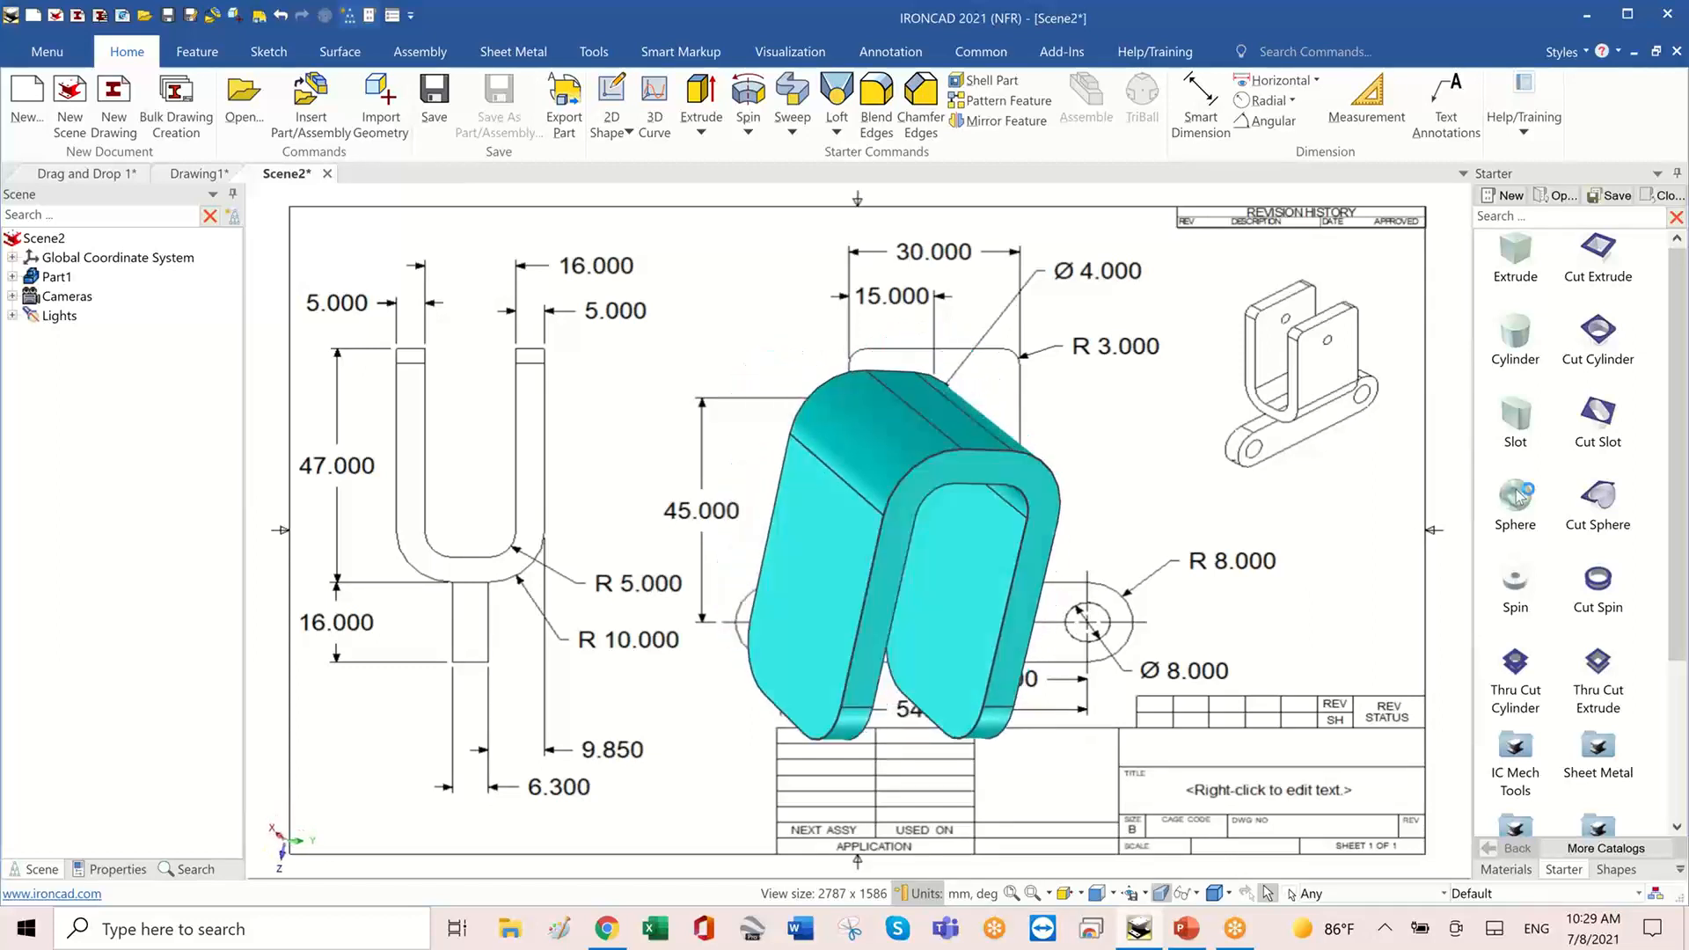
- Place a catalog Sphere on the flat outer bottom face of the U-shaped part and shrink it to about 9.2 mm
drag(1515, 497, 1517, 499)
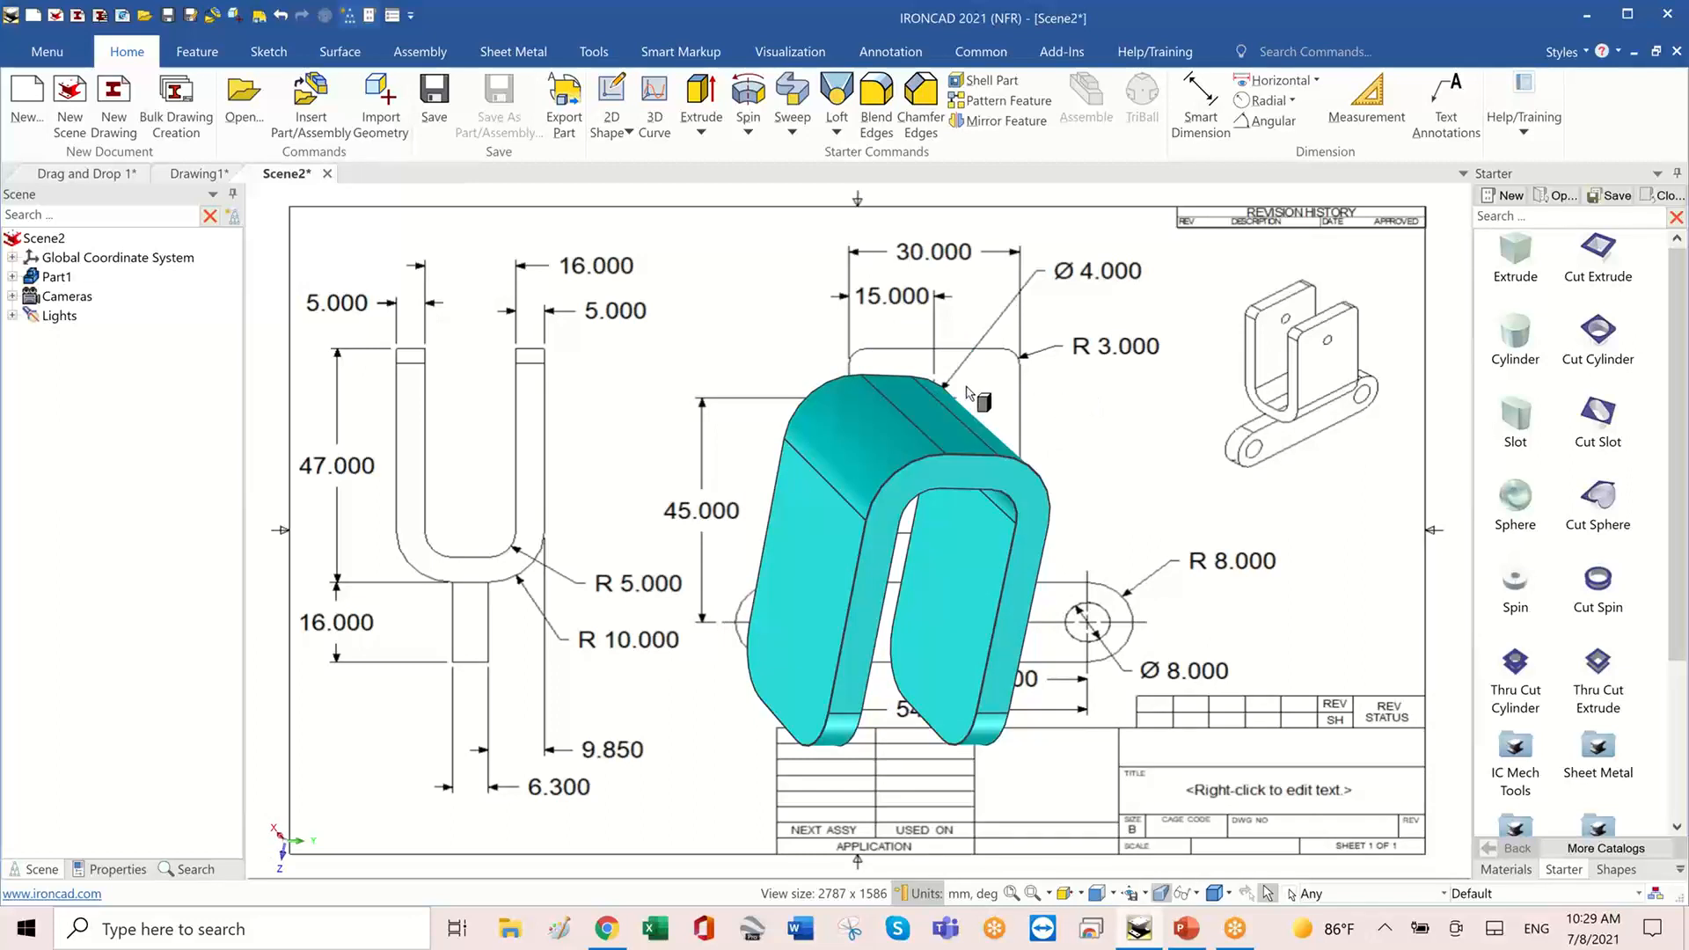
click(928, 413)
click(927, 413)
drag(927, 412, 927, 413)
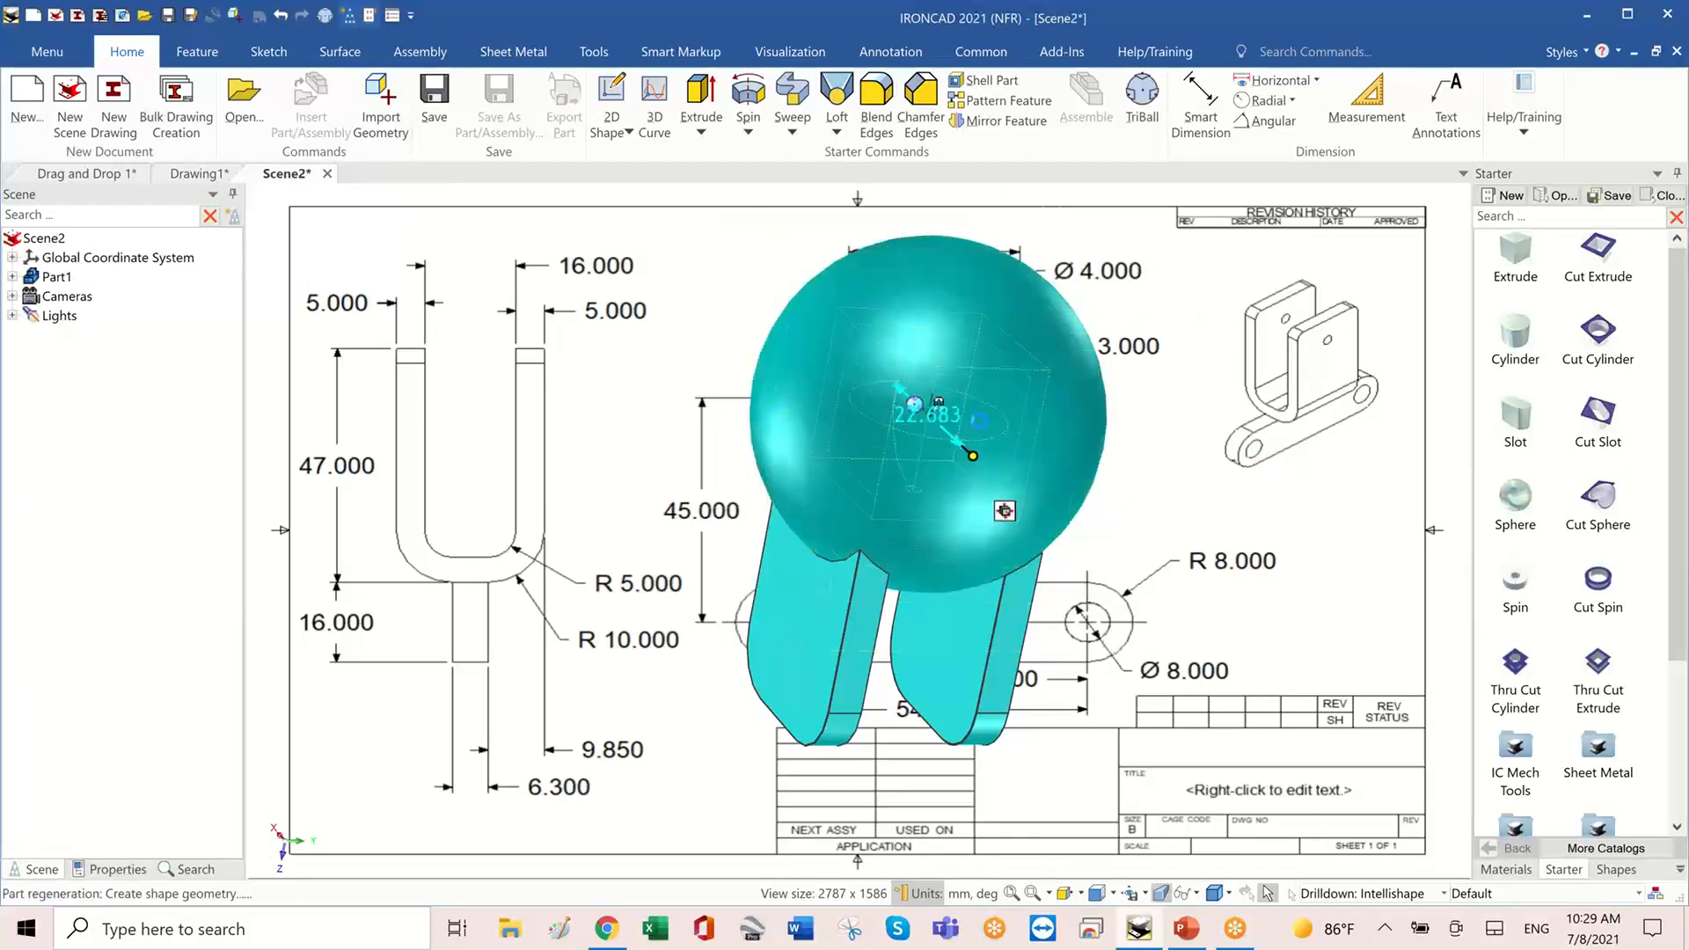
drag(1021, 491, 1311, 488)
middle_drag(1311, 495, 906, 463)
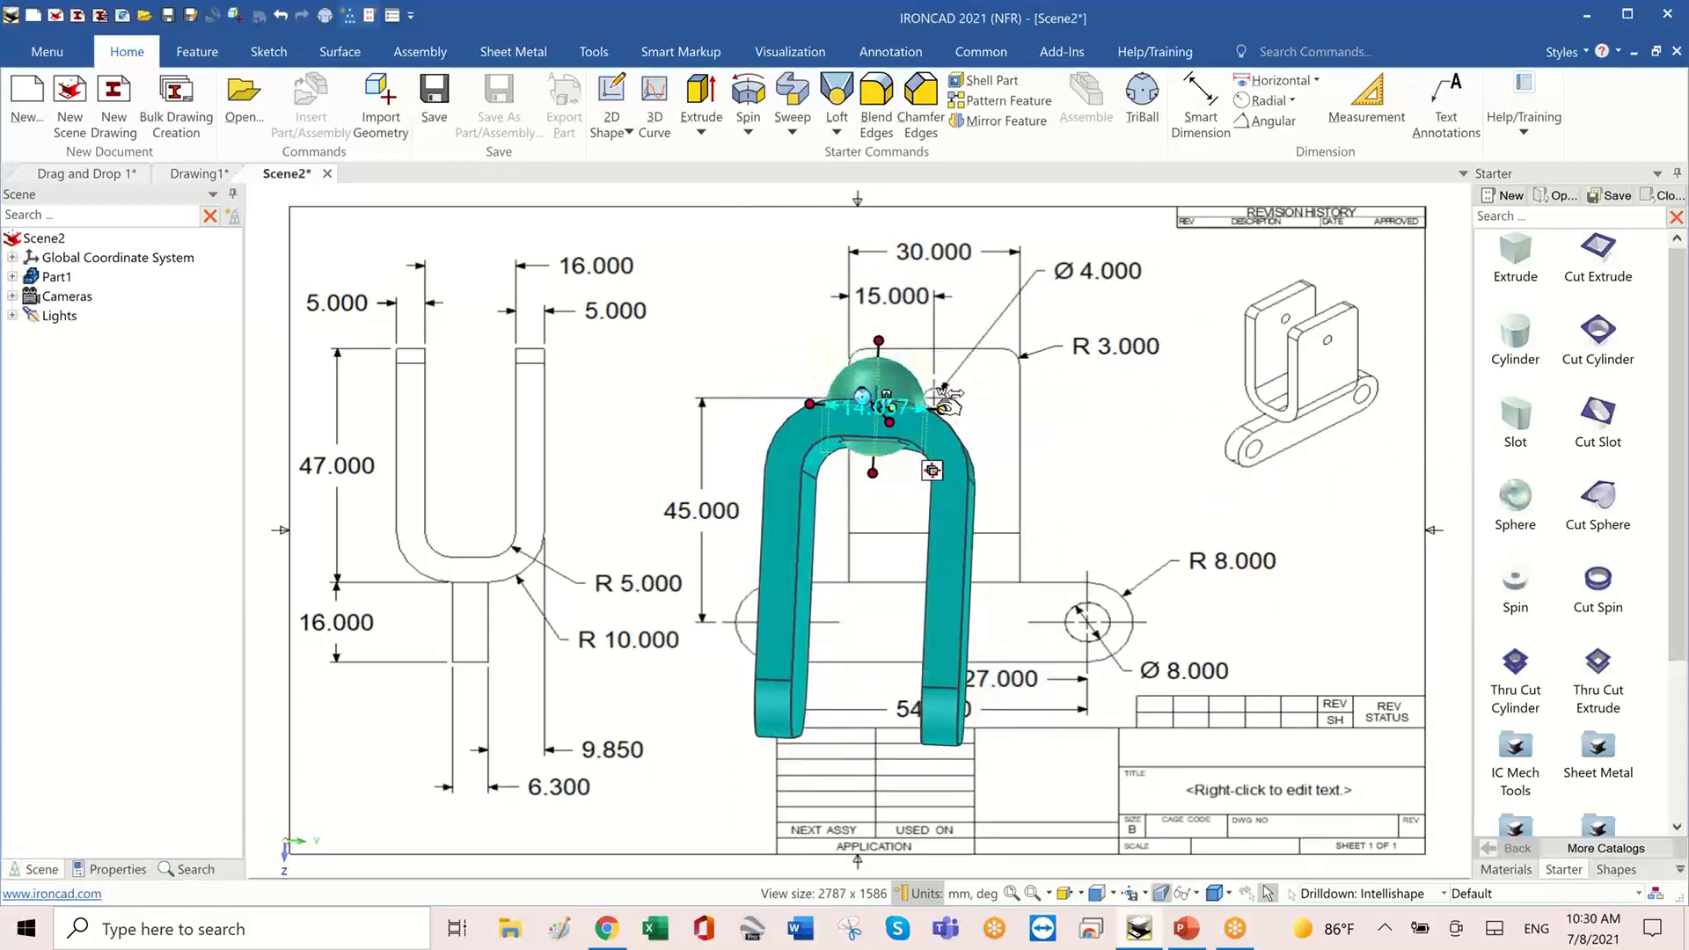
drag(941, 409, 924, 409)
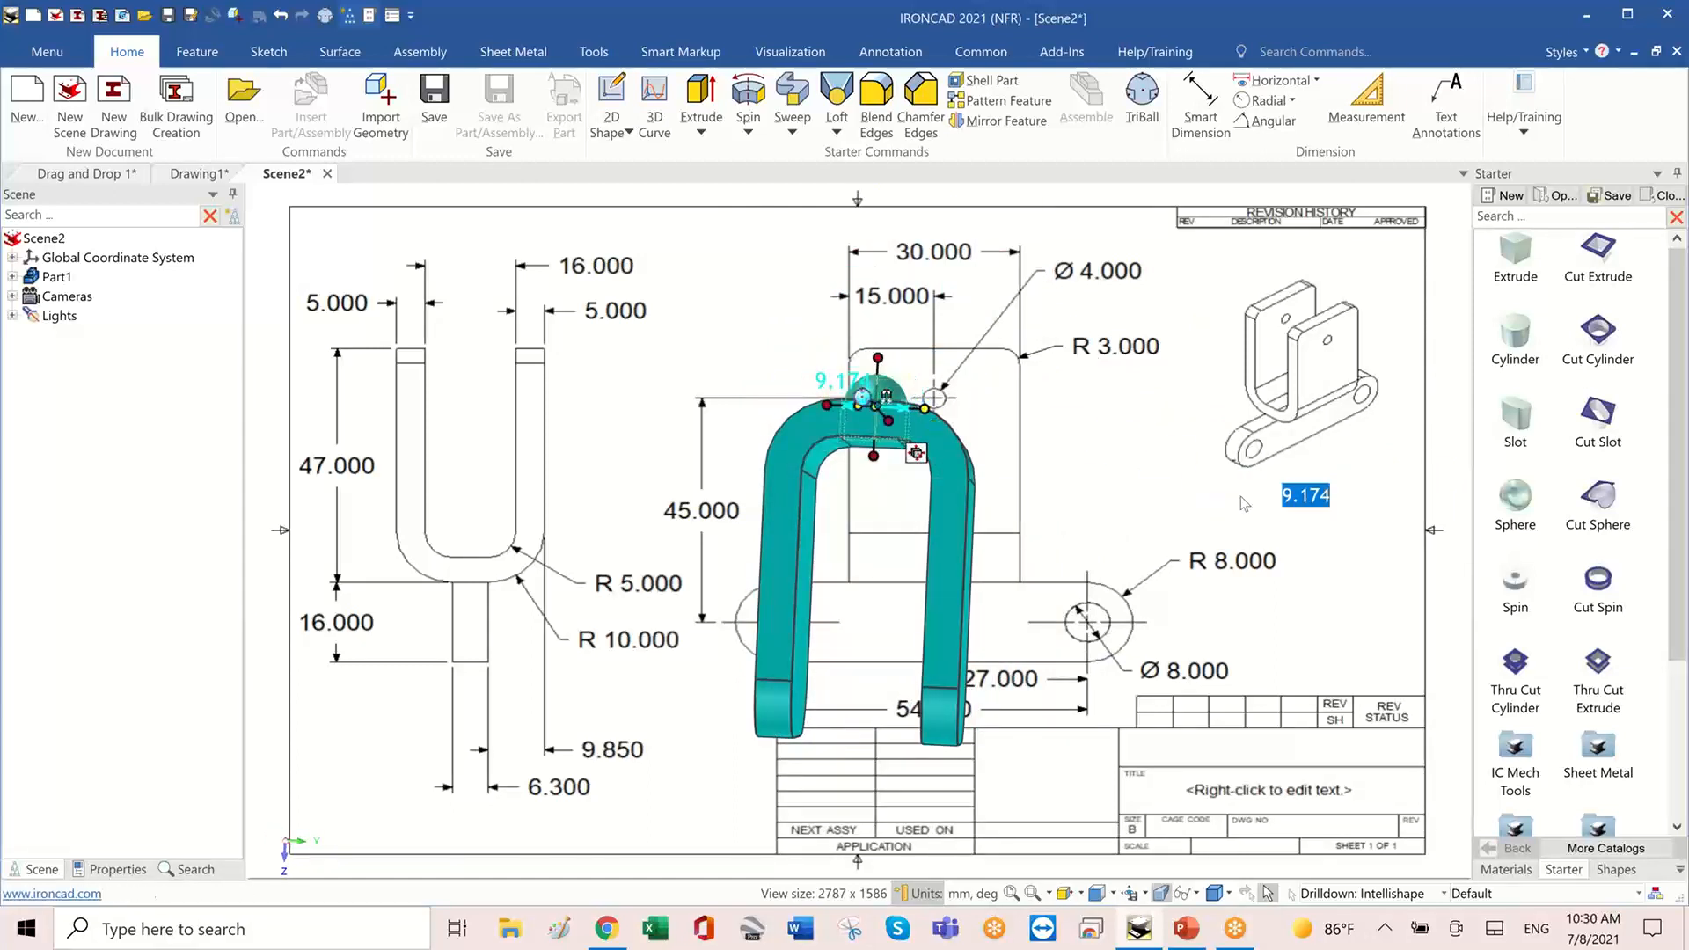
middle_drag(1234, 472, 1003, 422)
click(1151, 432)
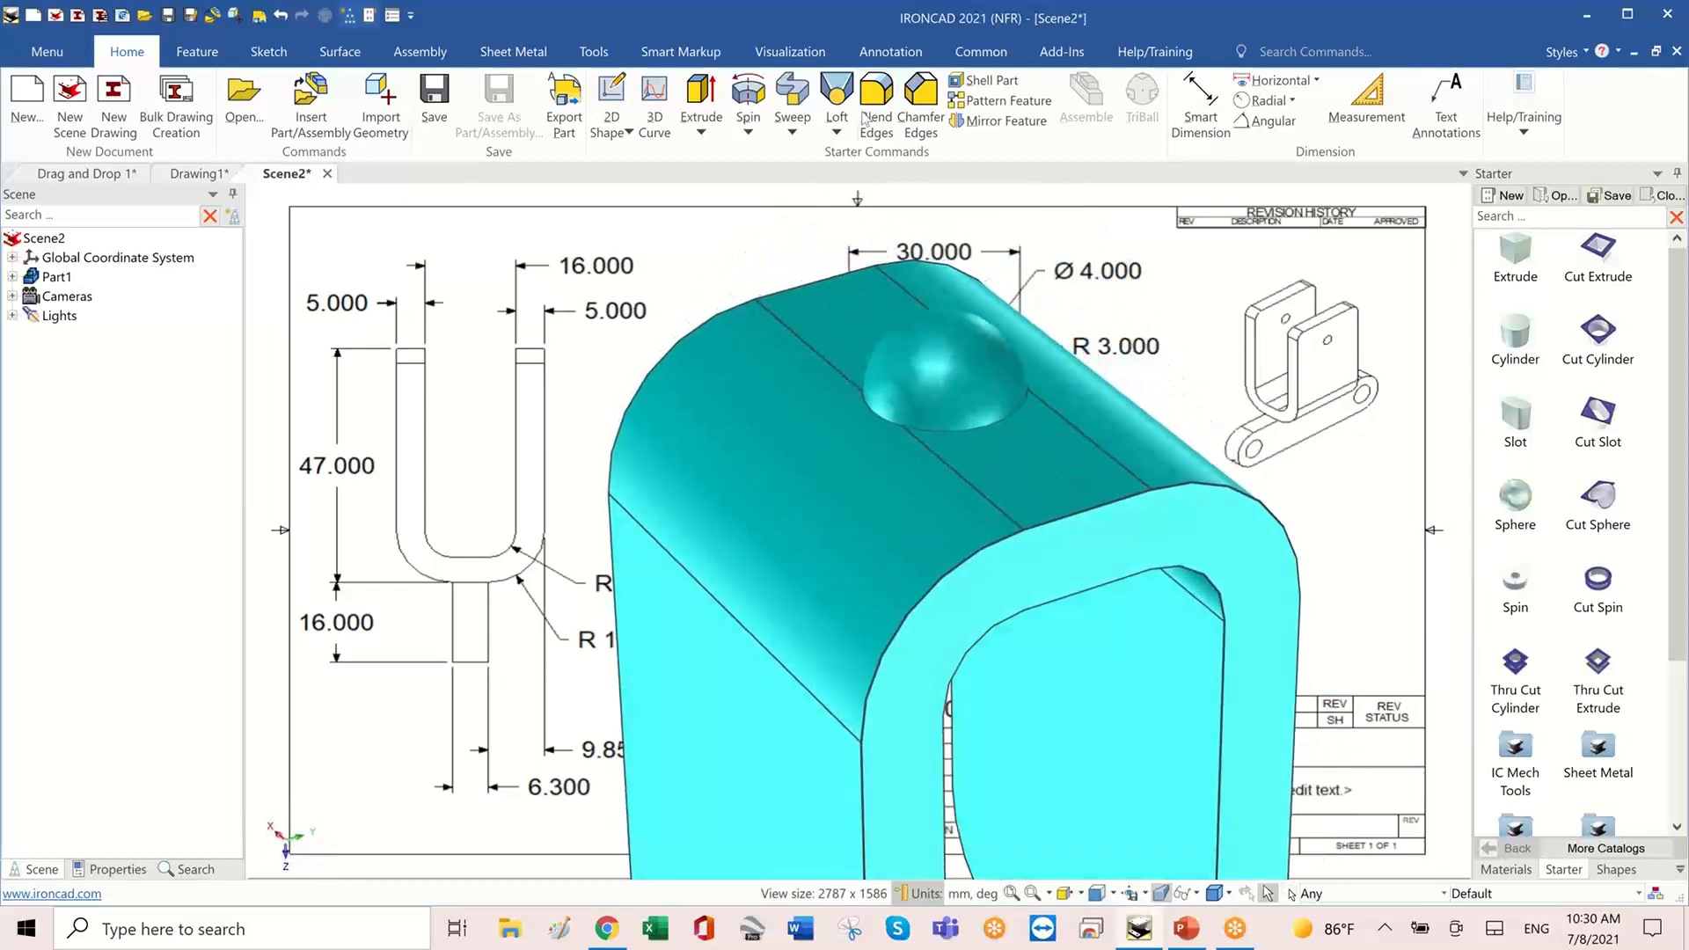
- Blend the edge where the sphere meets the U's bottom face with a constant 8 mm radius
click(877, 92)
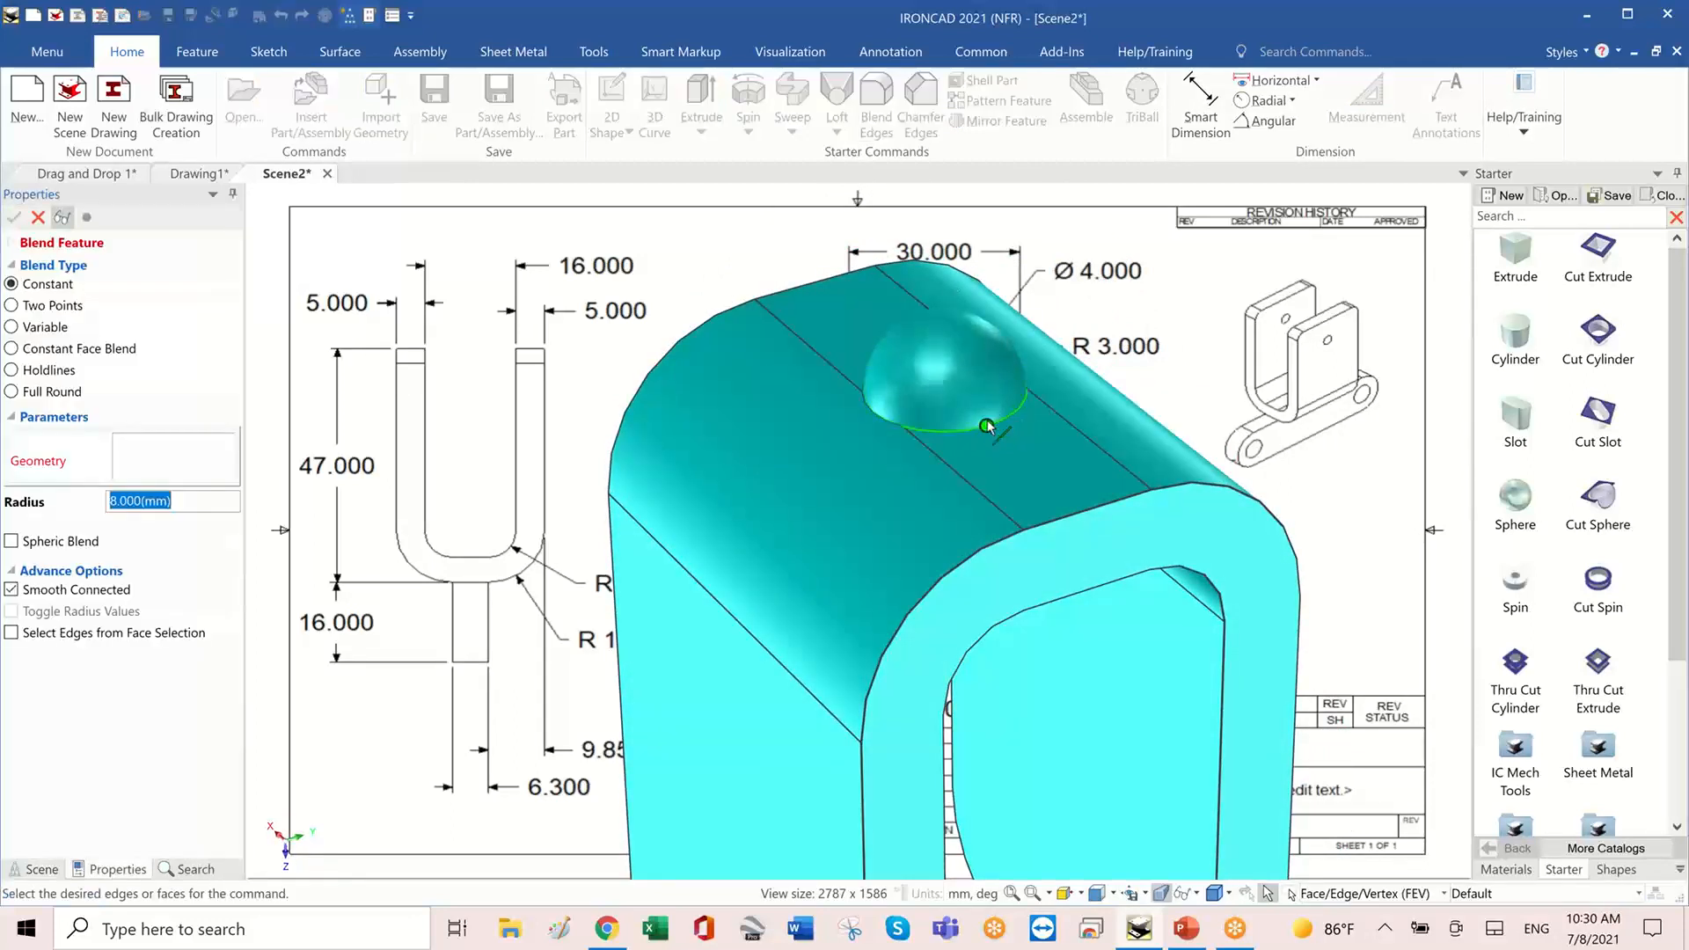
click(987, 427)
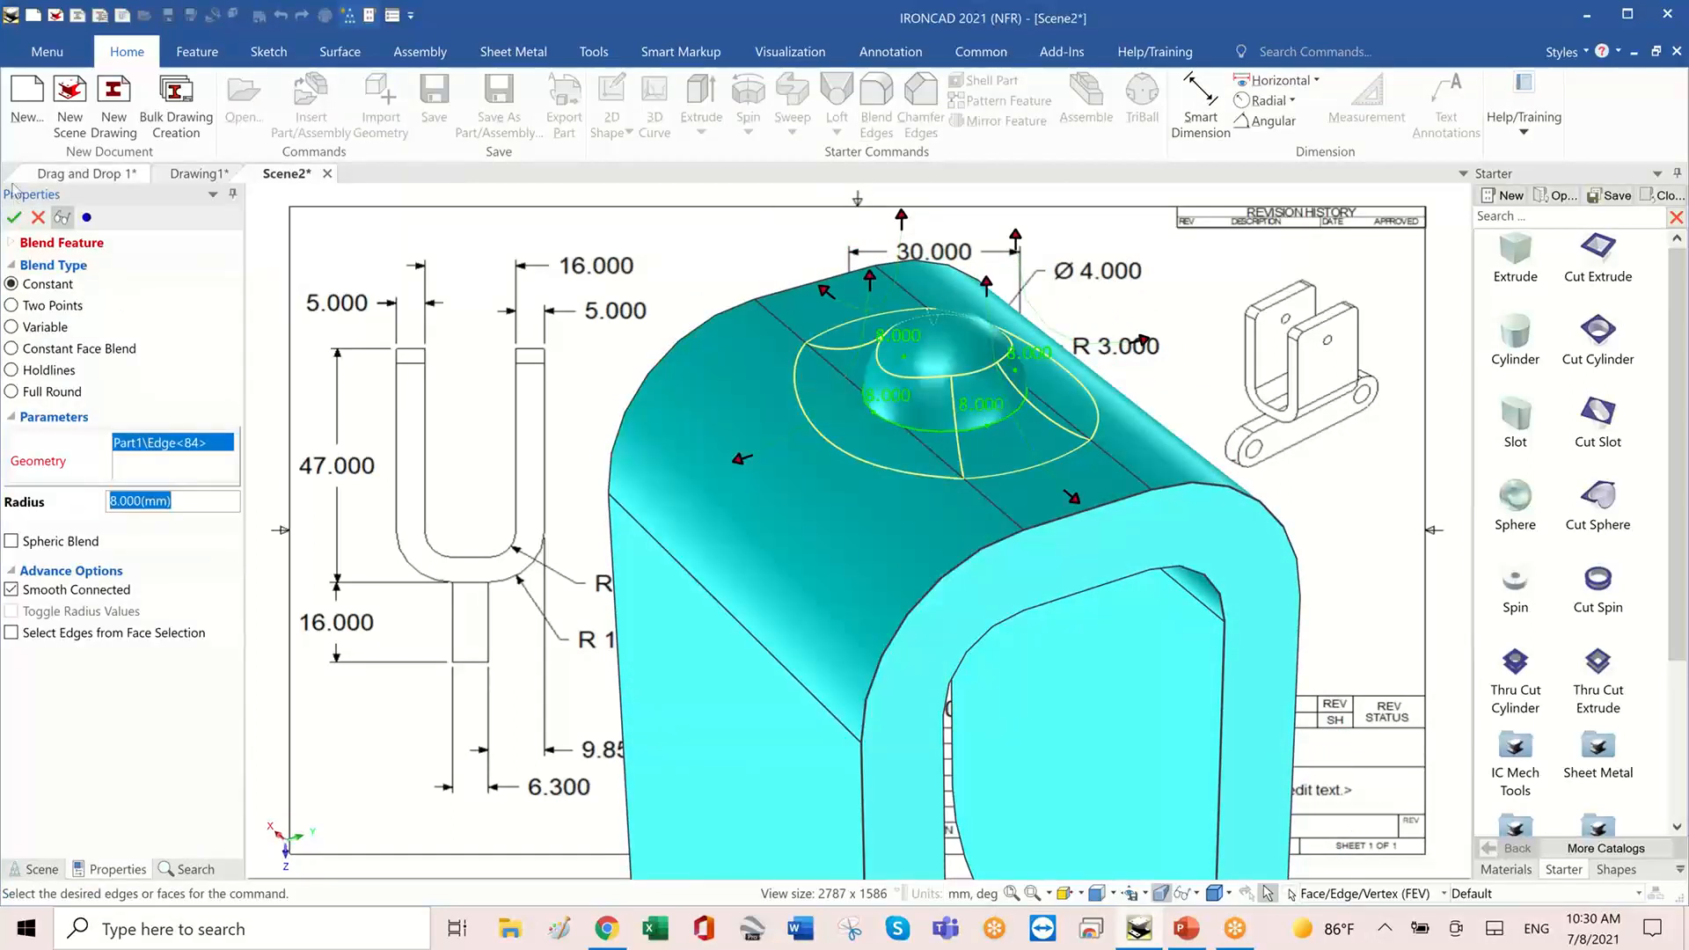
click(12, 219)
middle_drag(1319, 456, 834, 392)
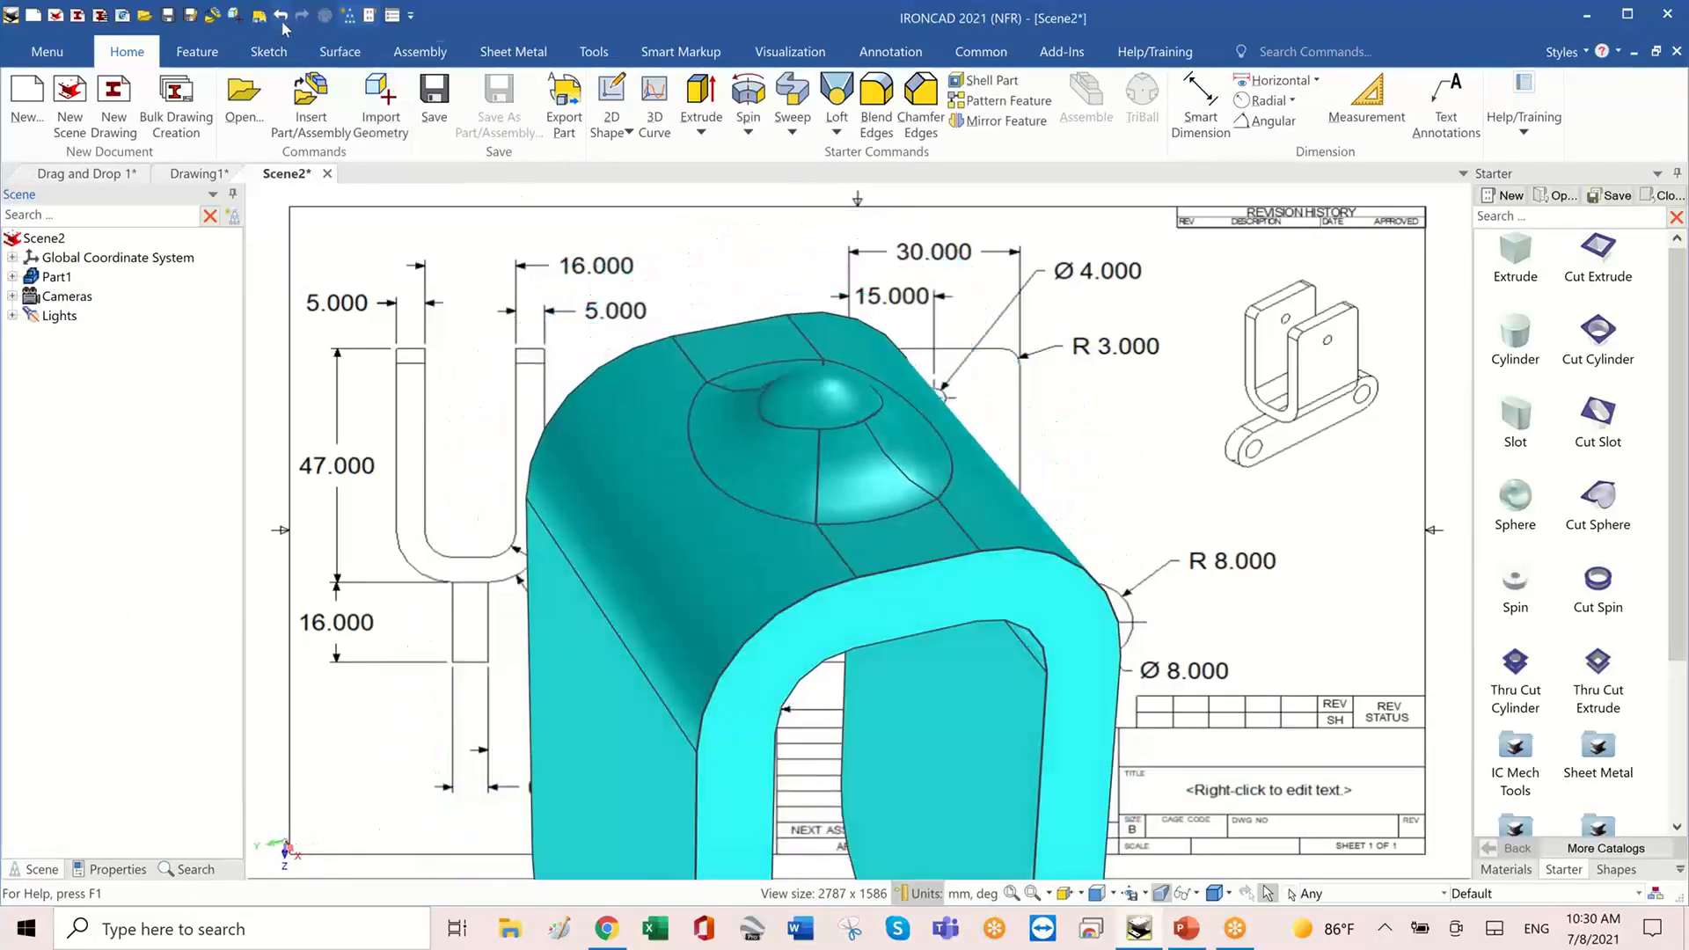
- Undo the sphere's edge blend and the sphere itself on the U-shaped part
click(281, 19)
click(281, 18)
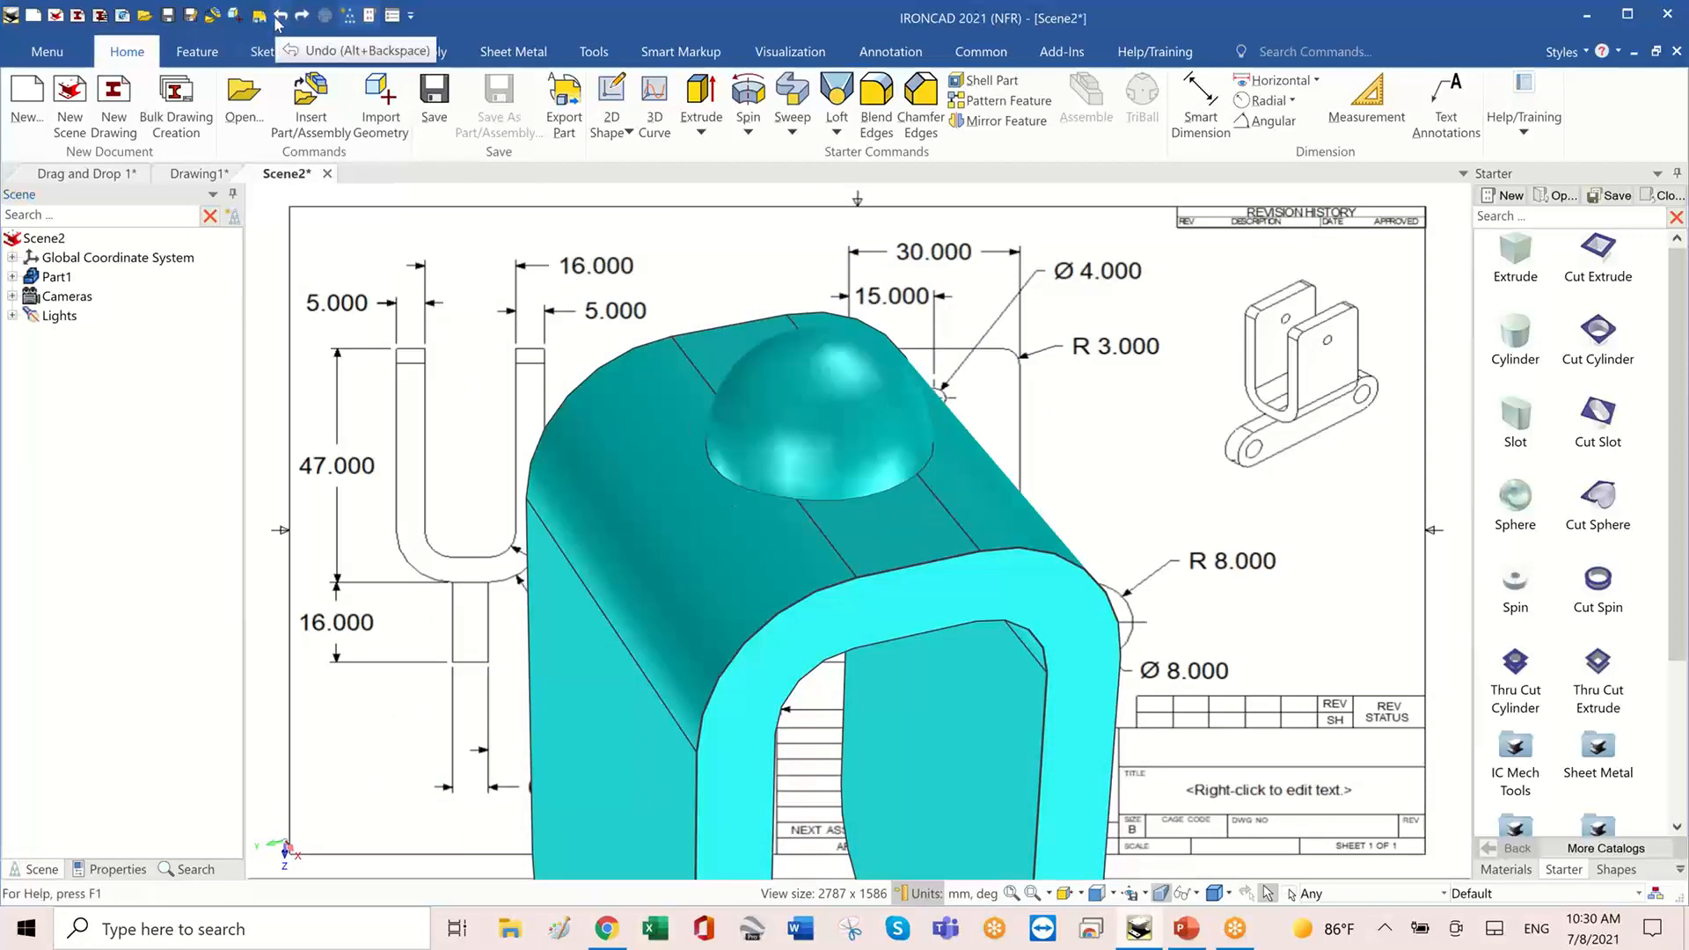
click(278, 18)
click(277, 18)
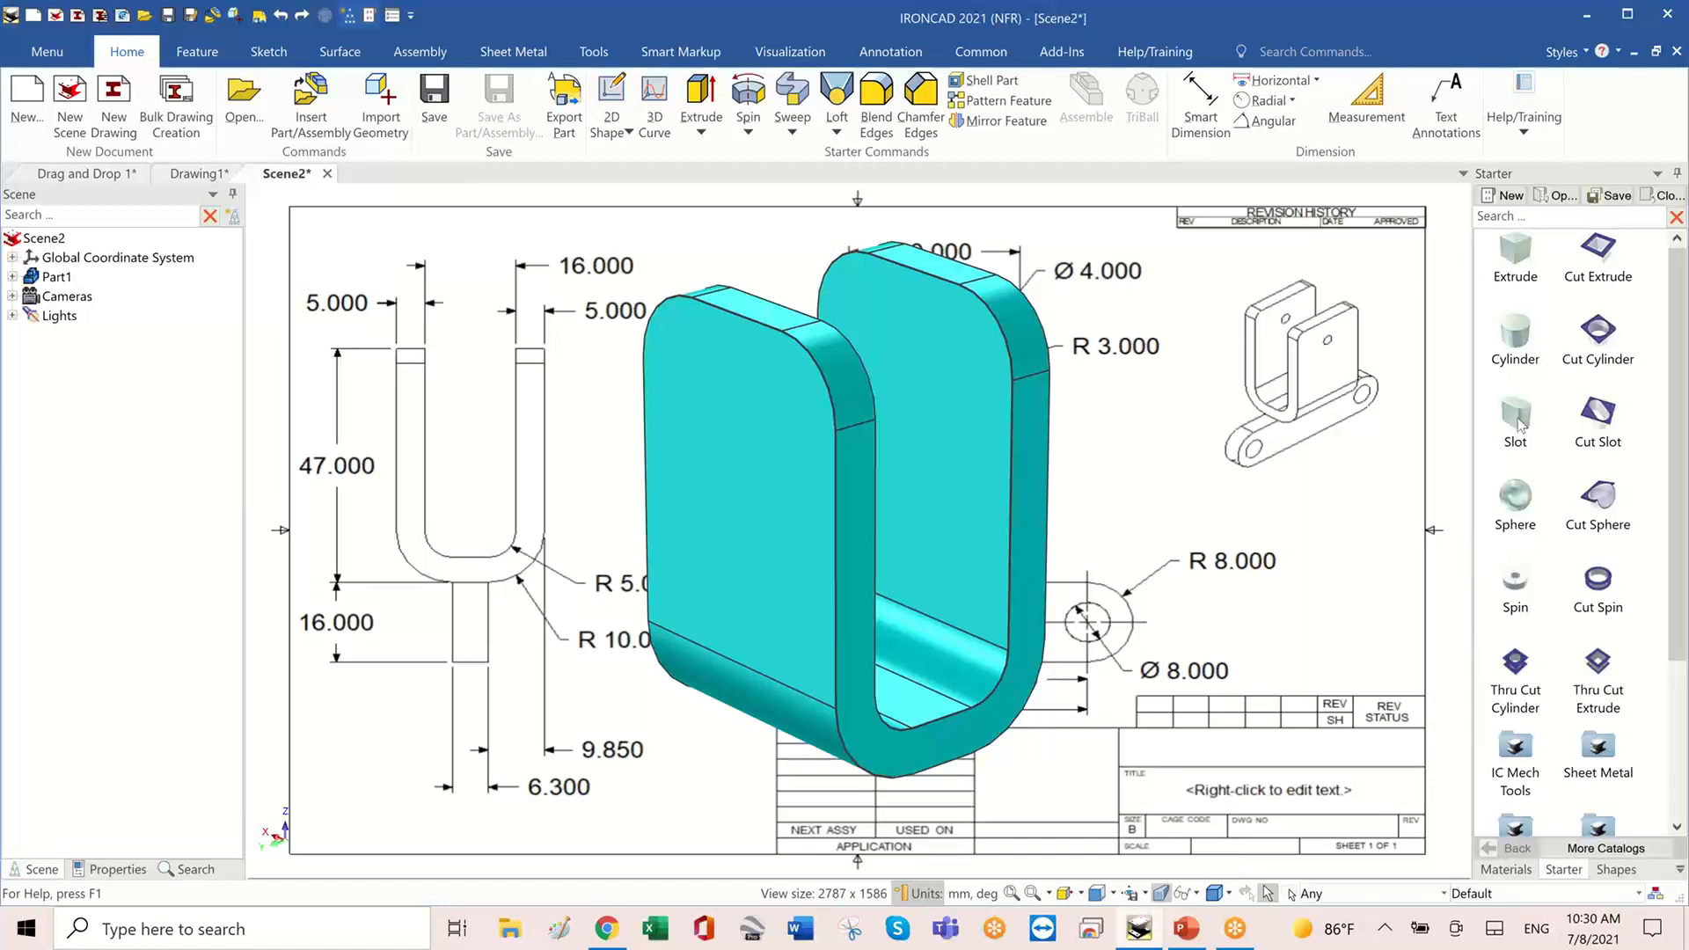
- Place a catalog Slot on the U's outer side face as a separate part and name the two parts U Shape and Slot Shape
right_drag(1519, 424, 754, 607)
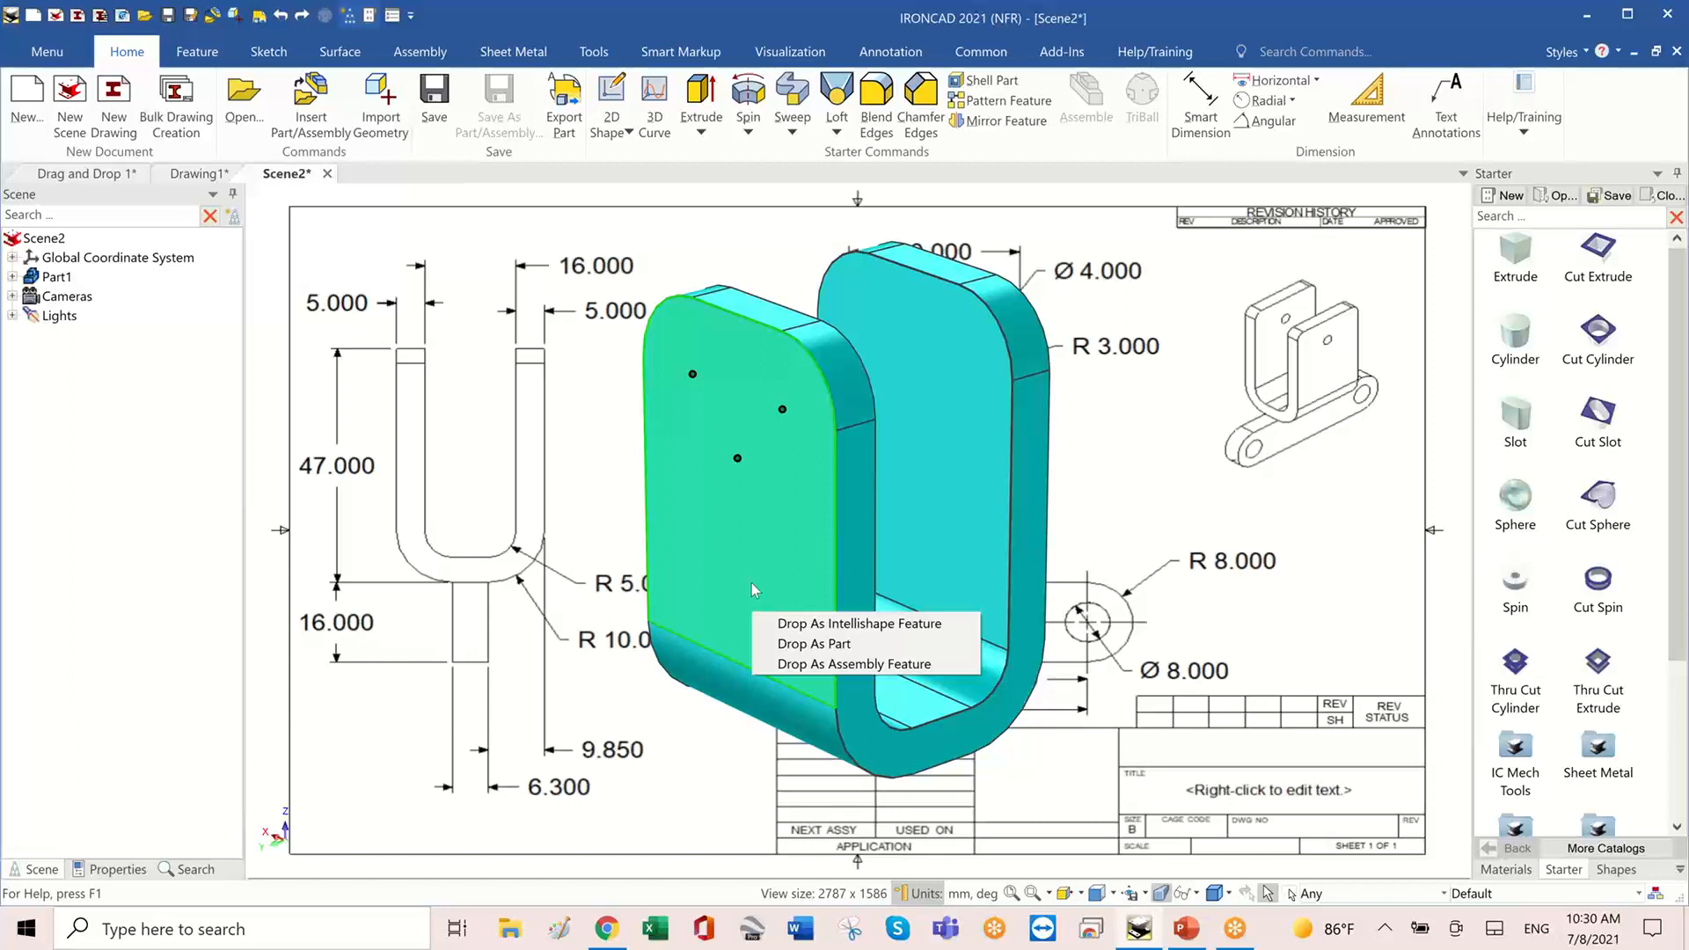
click(834, 645)
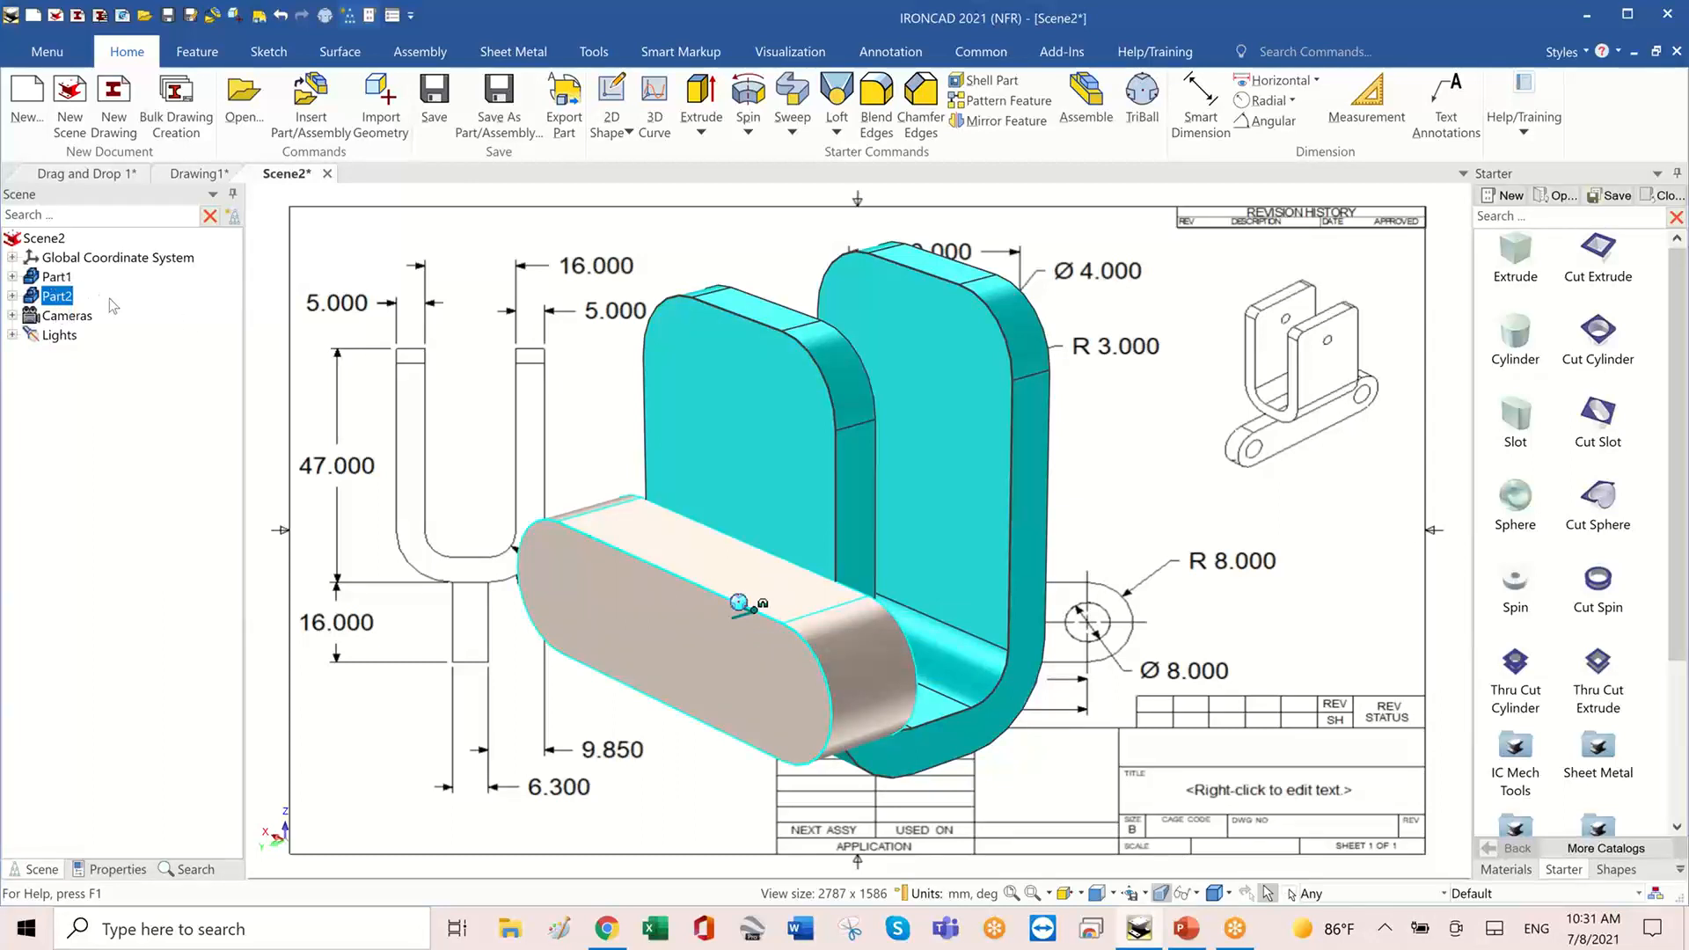
click(53, 278)
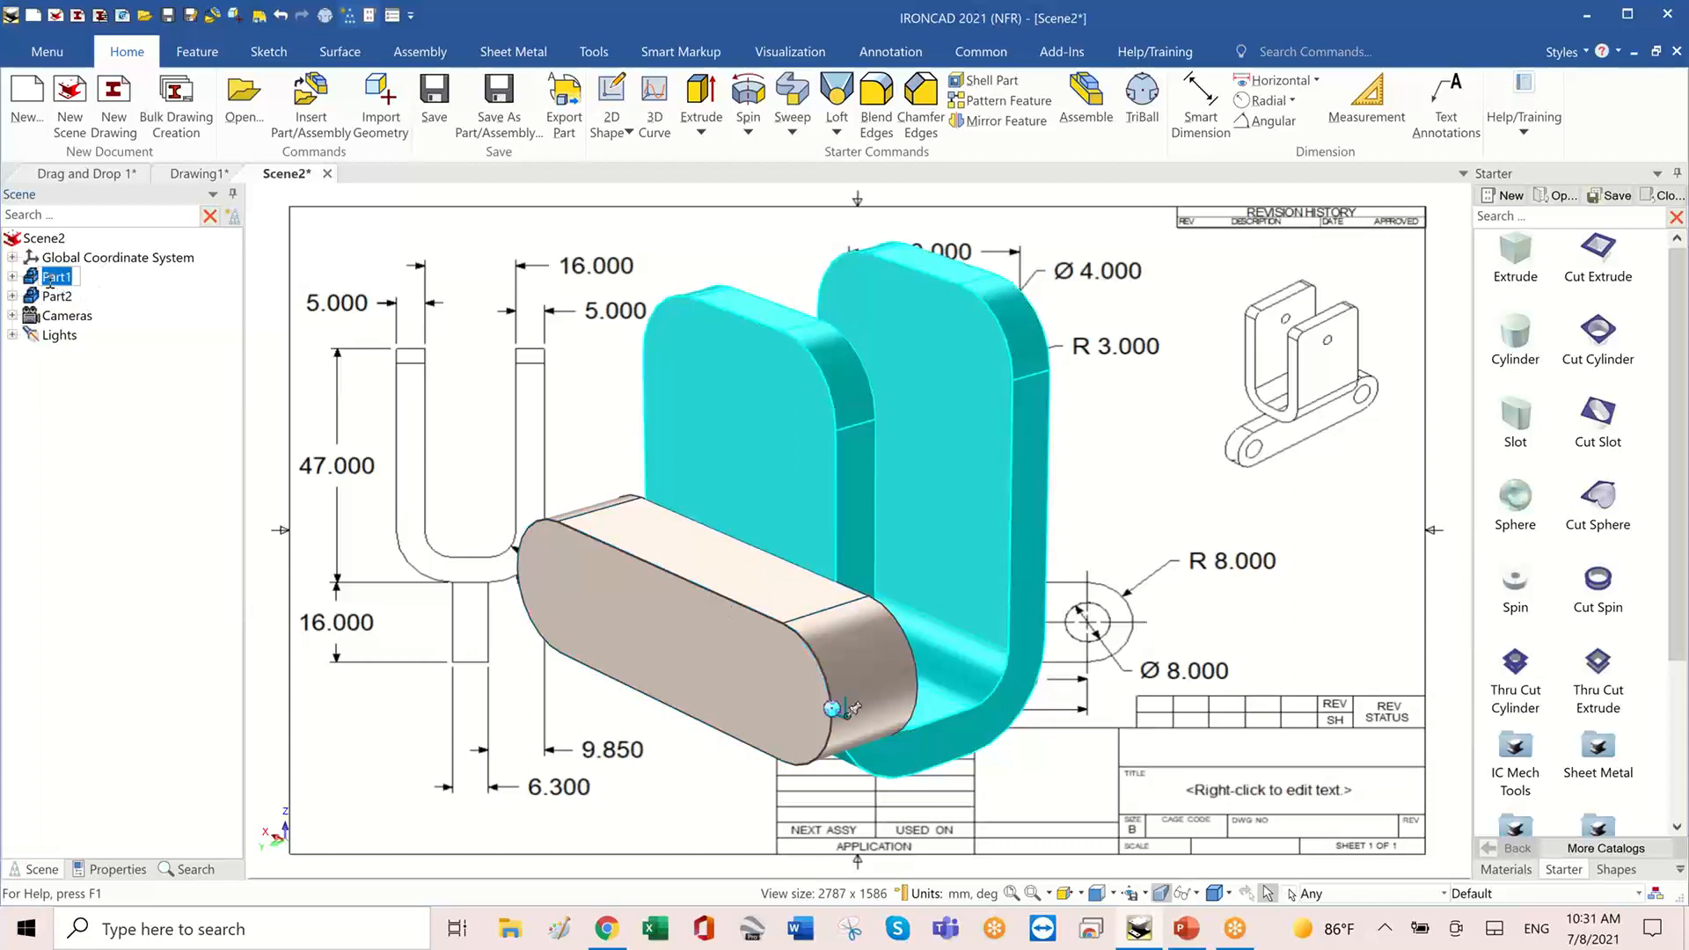
text(U Shape)
key(Return)
click(58, 297)
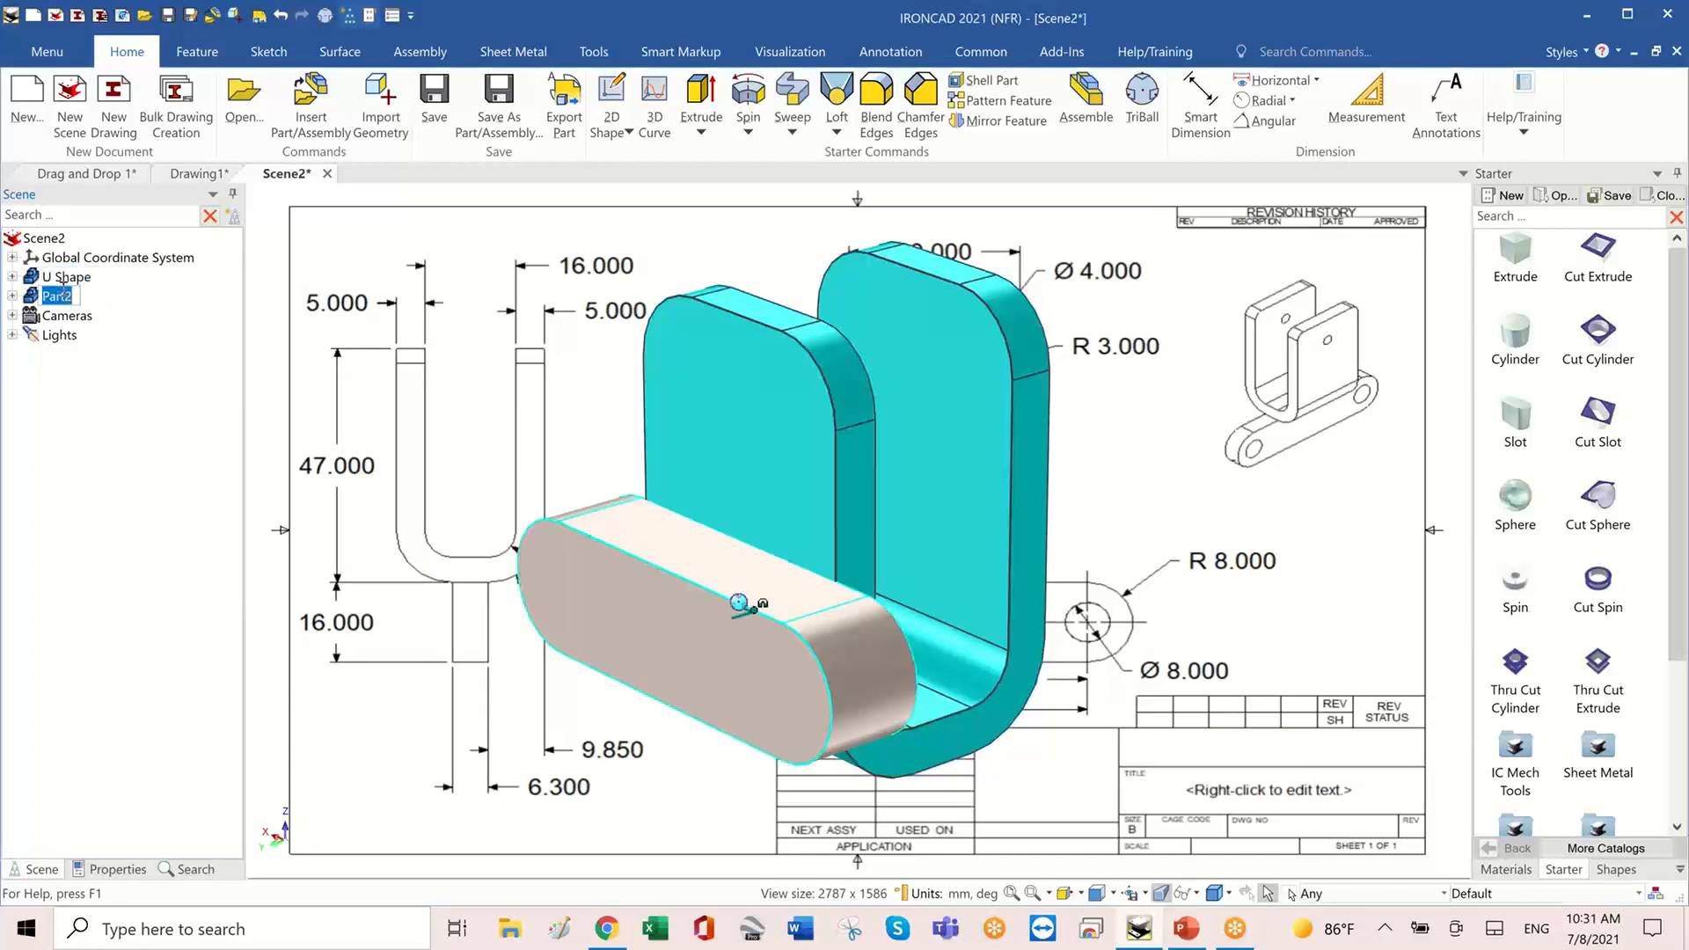
text(Slot Shape)
key(Return)
- Set the Slot Shape's thickness to 6.3 mm
scroll(1045, 500, down, 3)
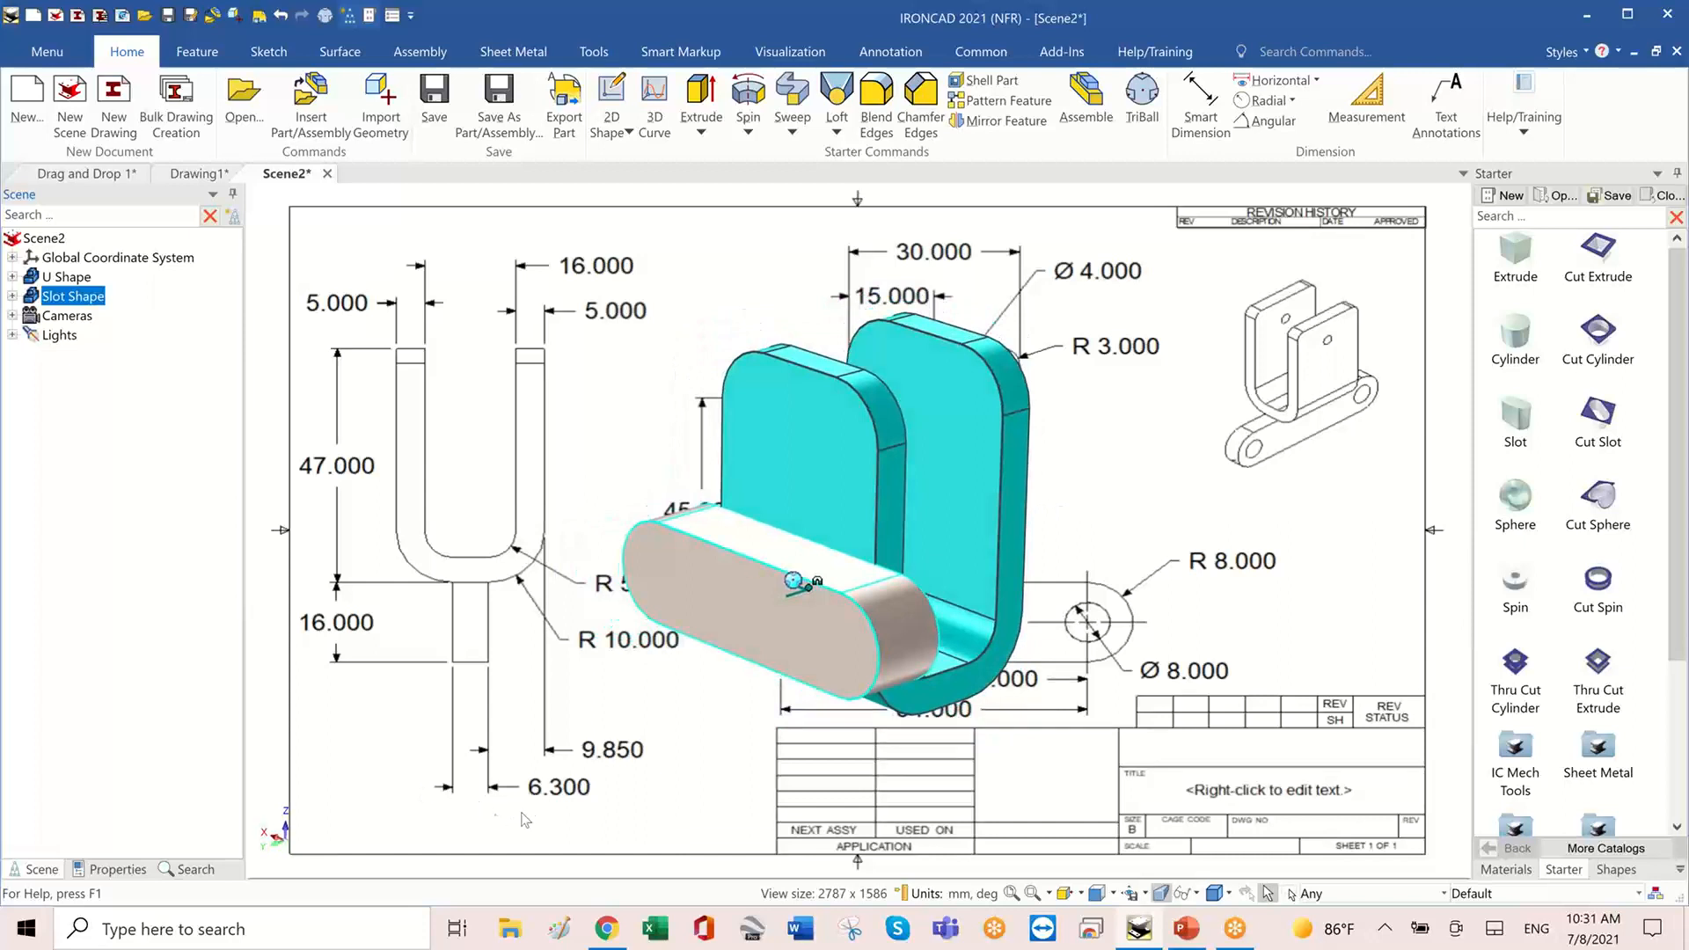
click(825, 649)
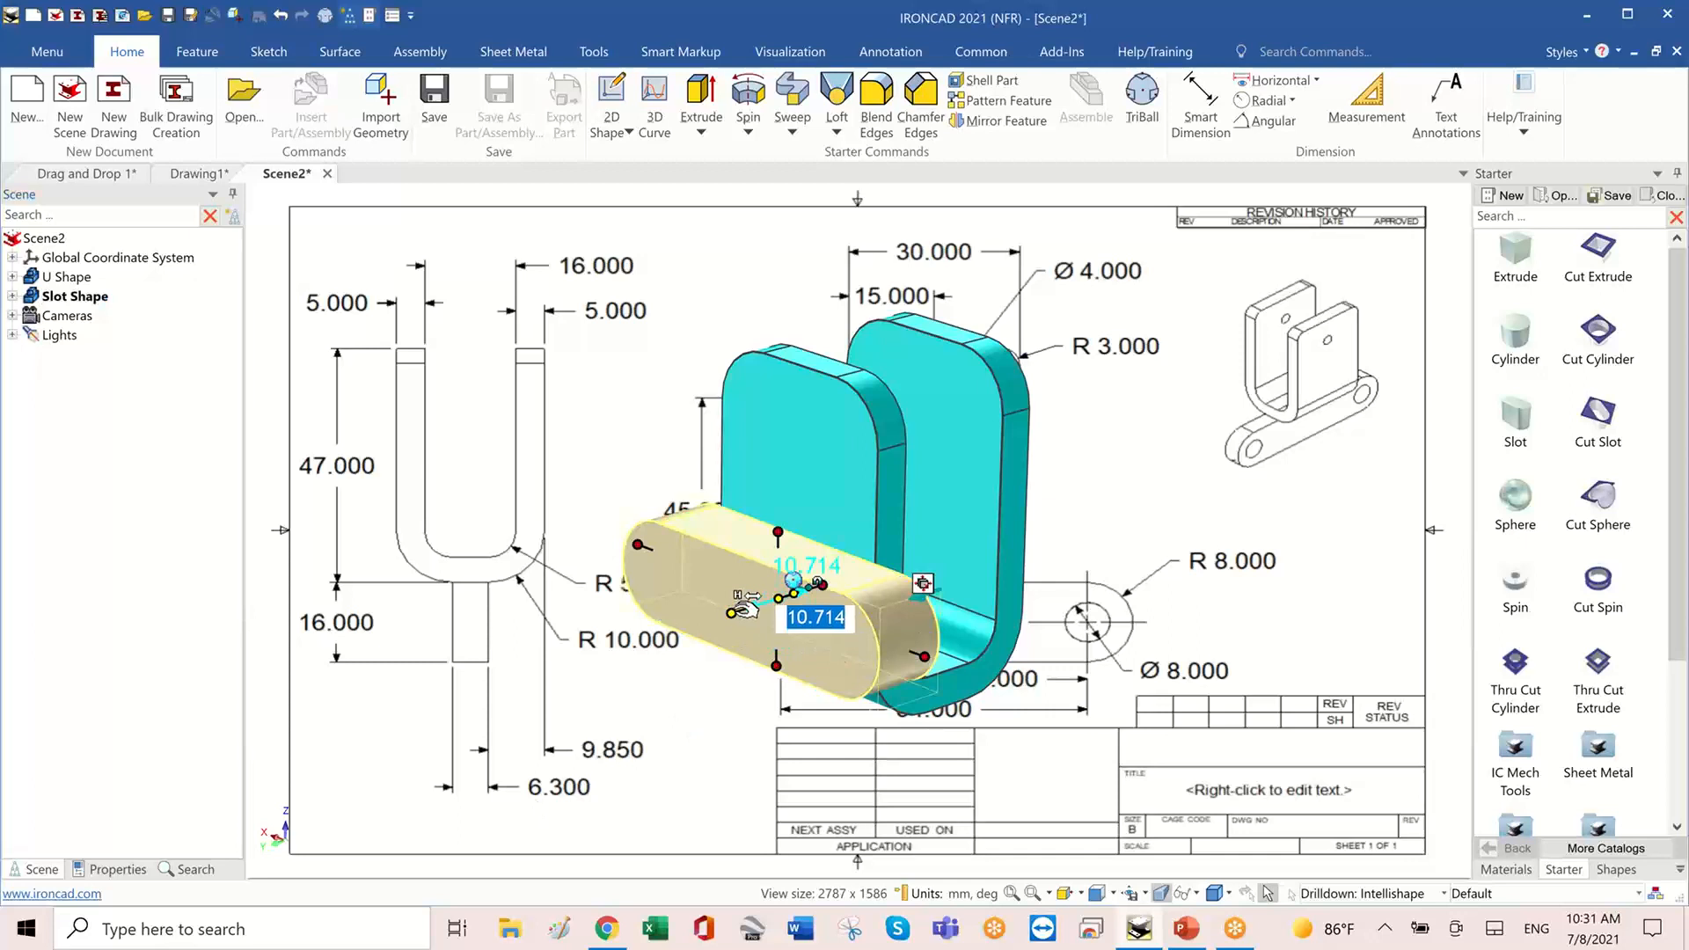
text(6.)
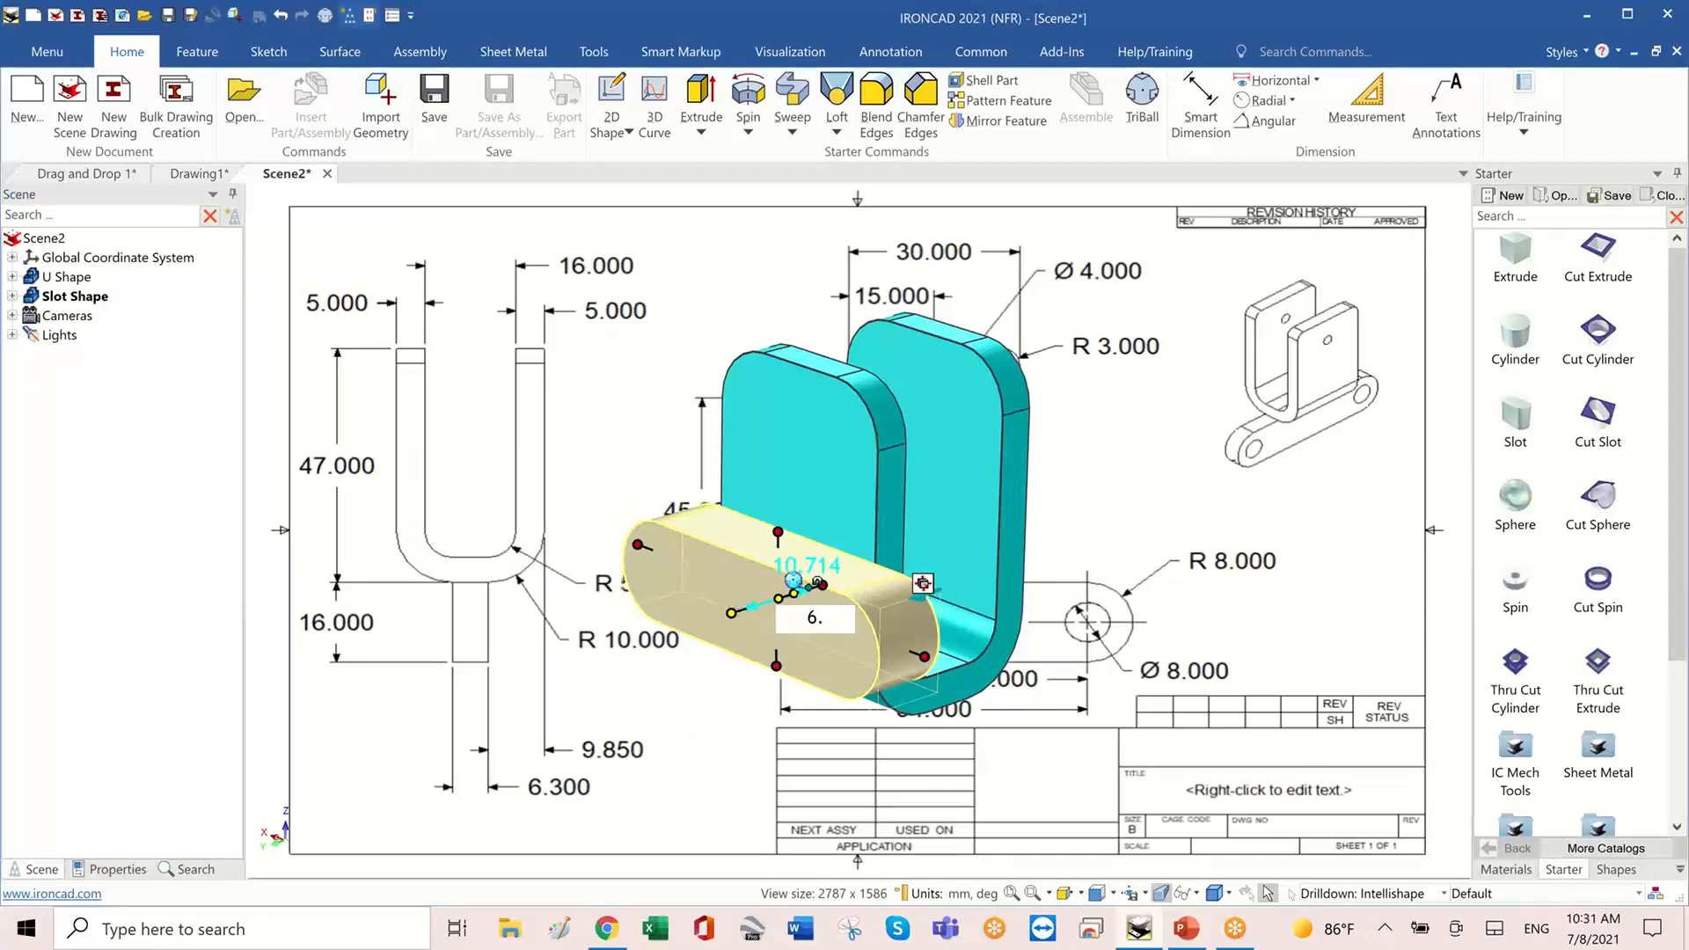
text(3)
key(Tab)
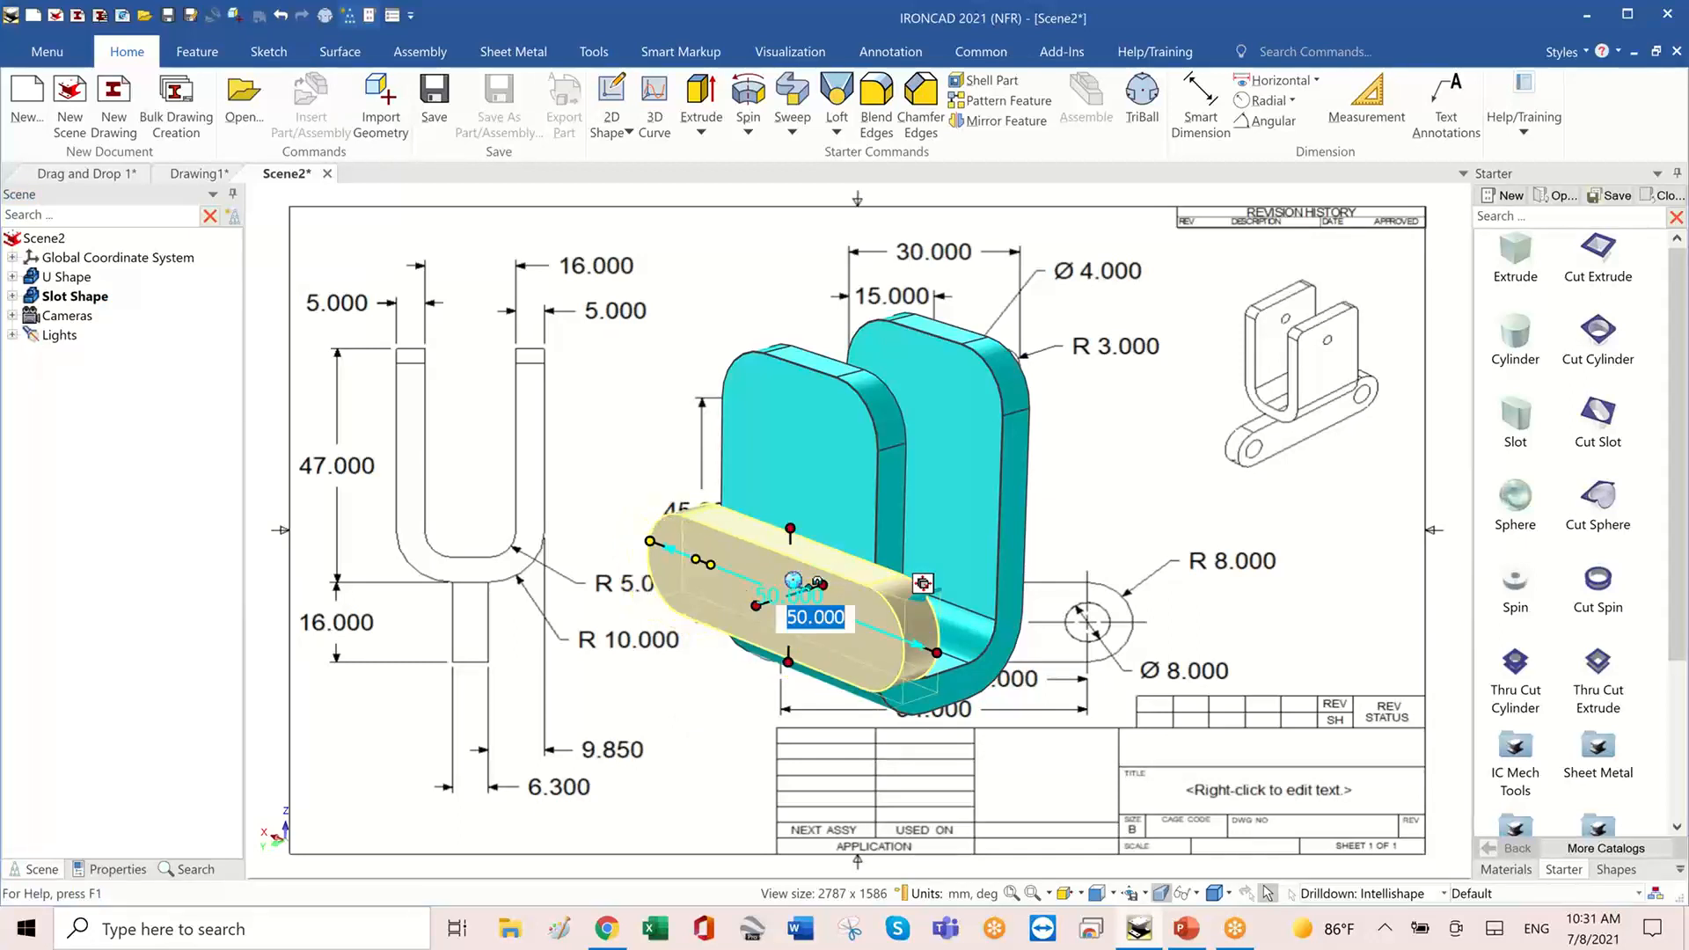
- Set the Slot Shape's overall length to 54+8*2, giving 70 mm
mouse_move(990, 770)
middle_down()
mouse_move(939, 678)
mouse_move(1267, 708)
middle_up()
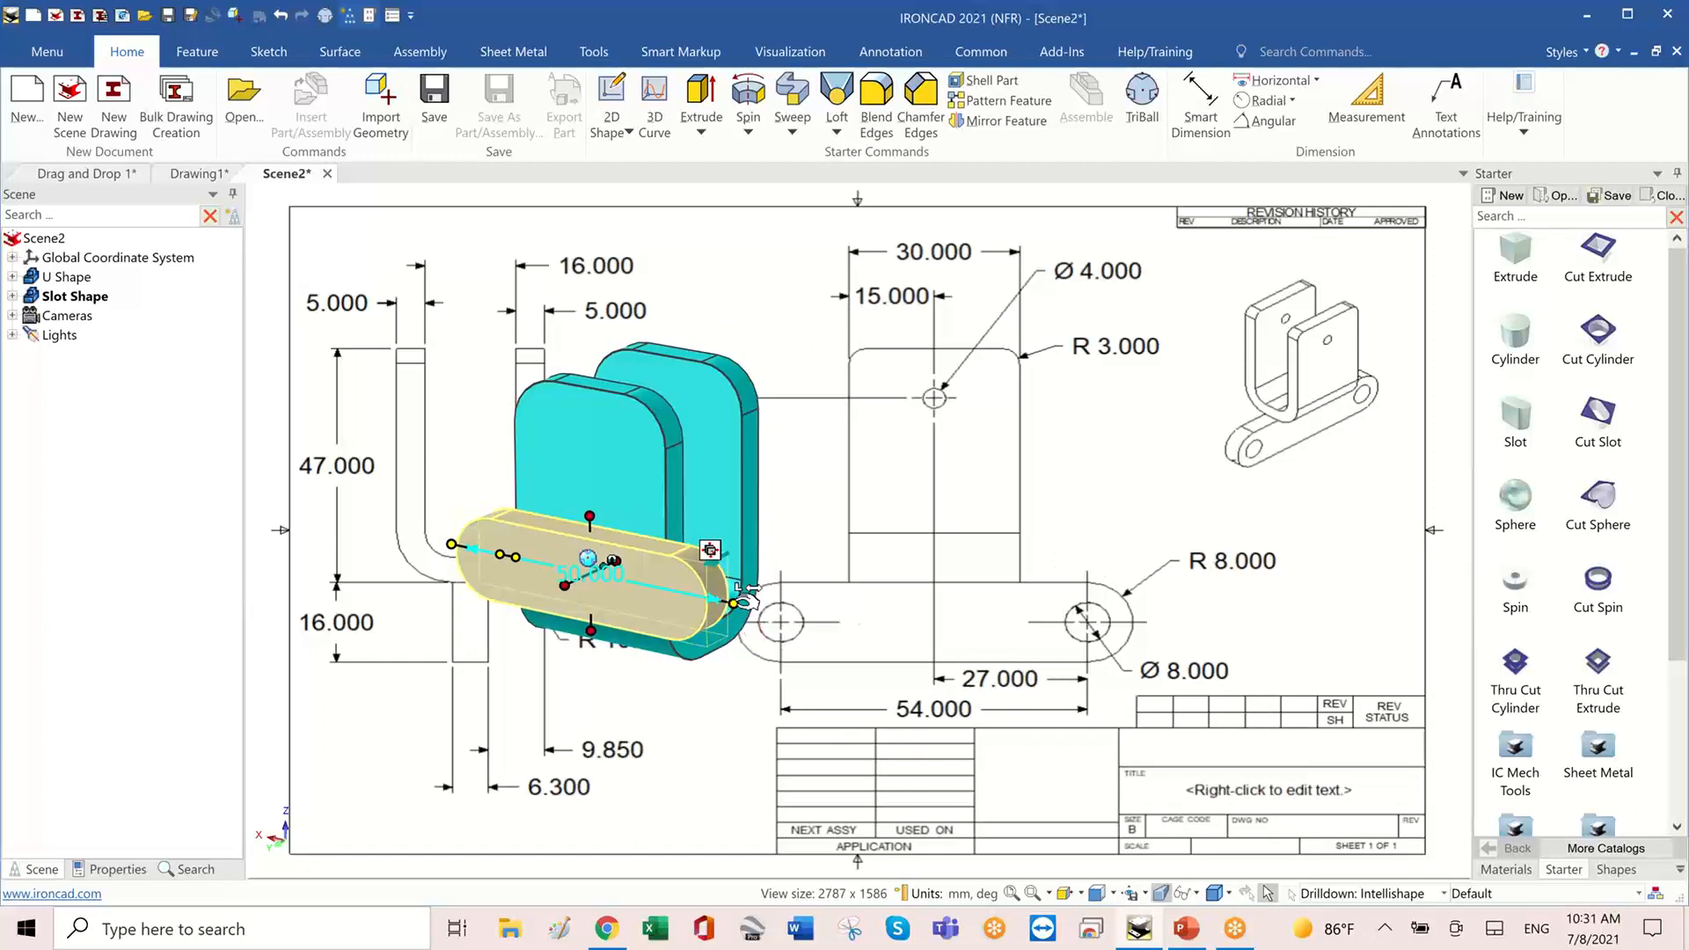
drag(735, 603, 779, 622)
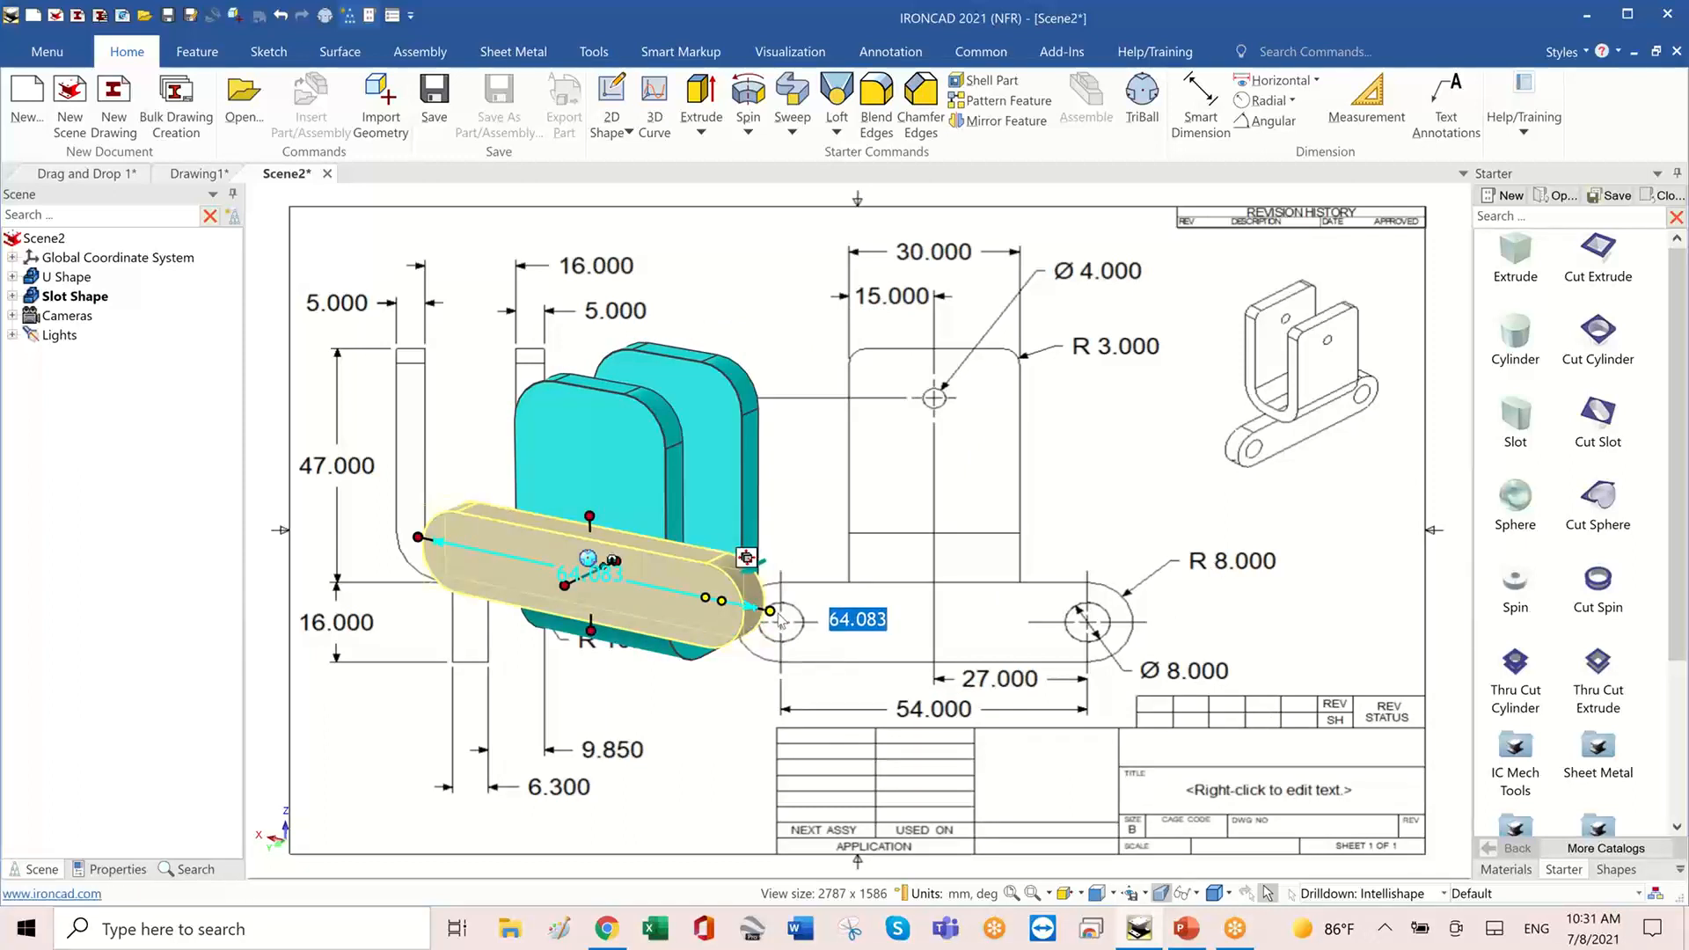
text(54)
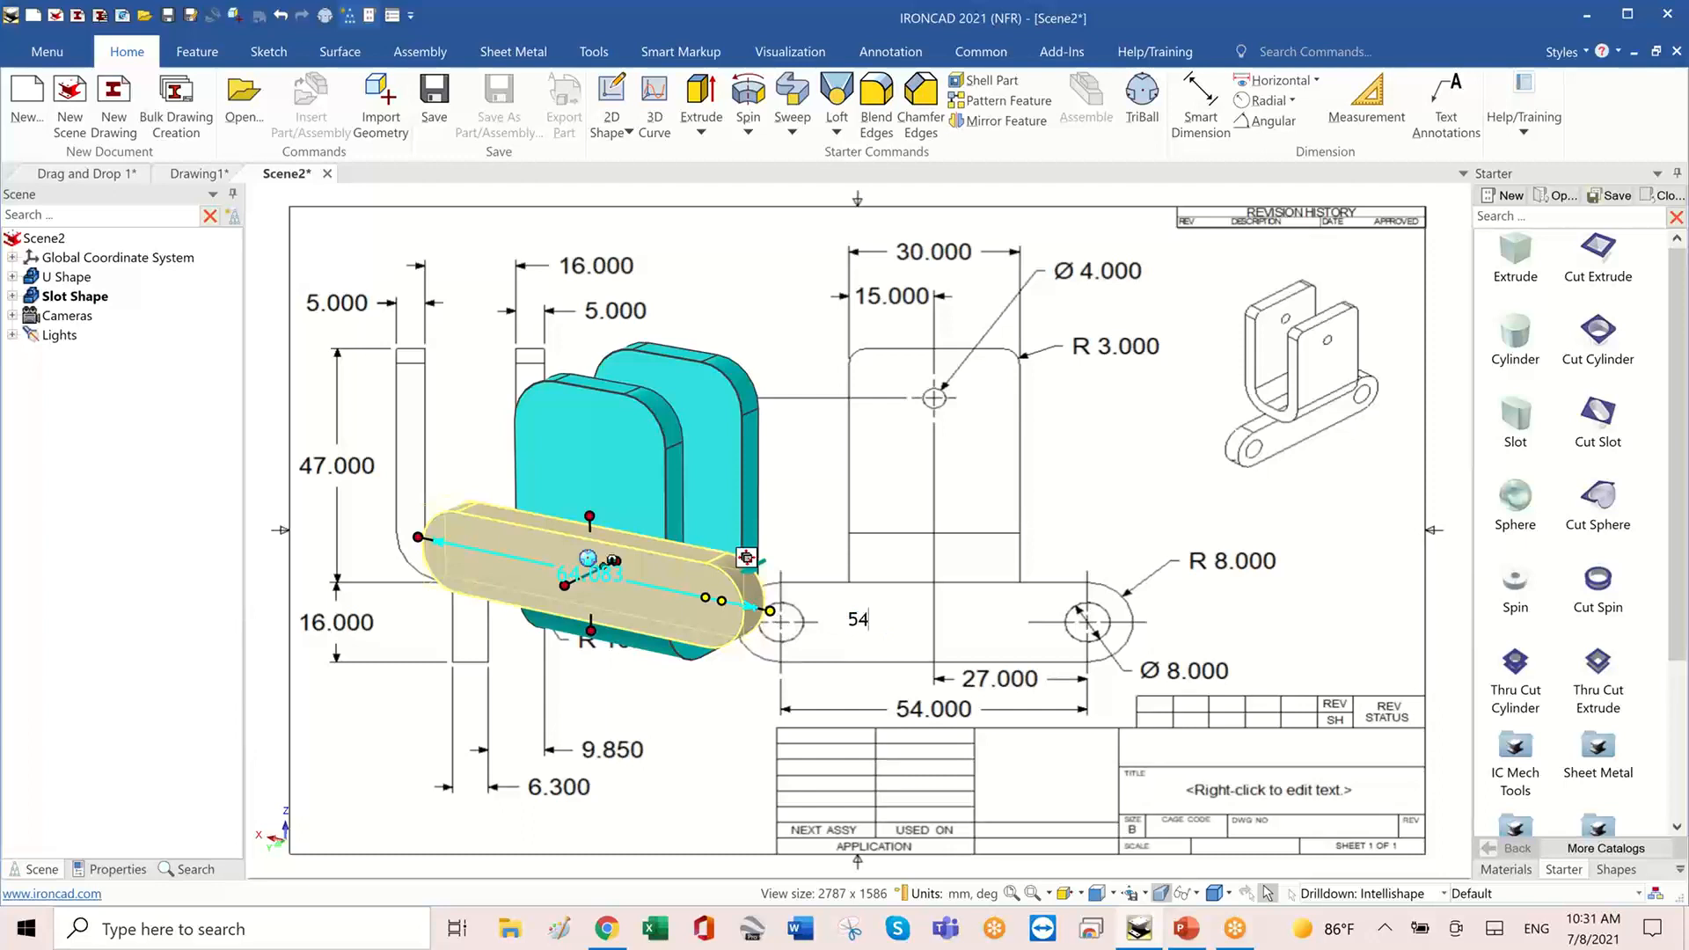
text(+8*2)
key(Return)
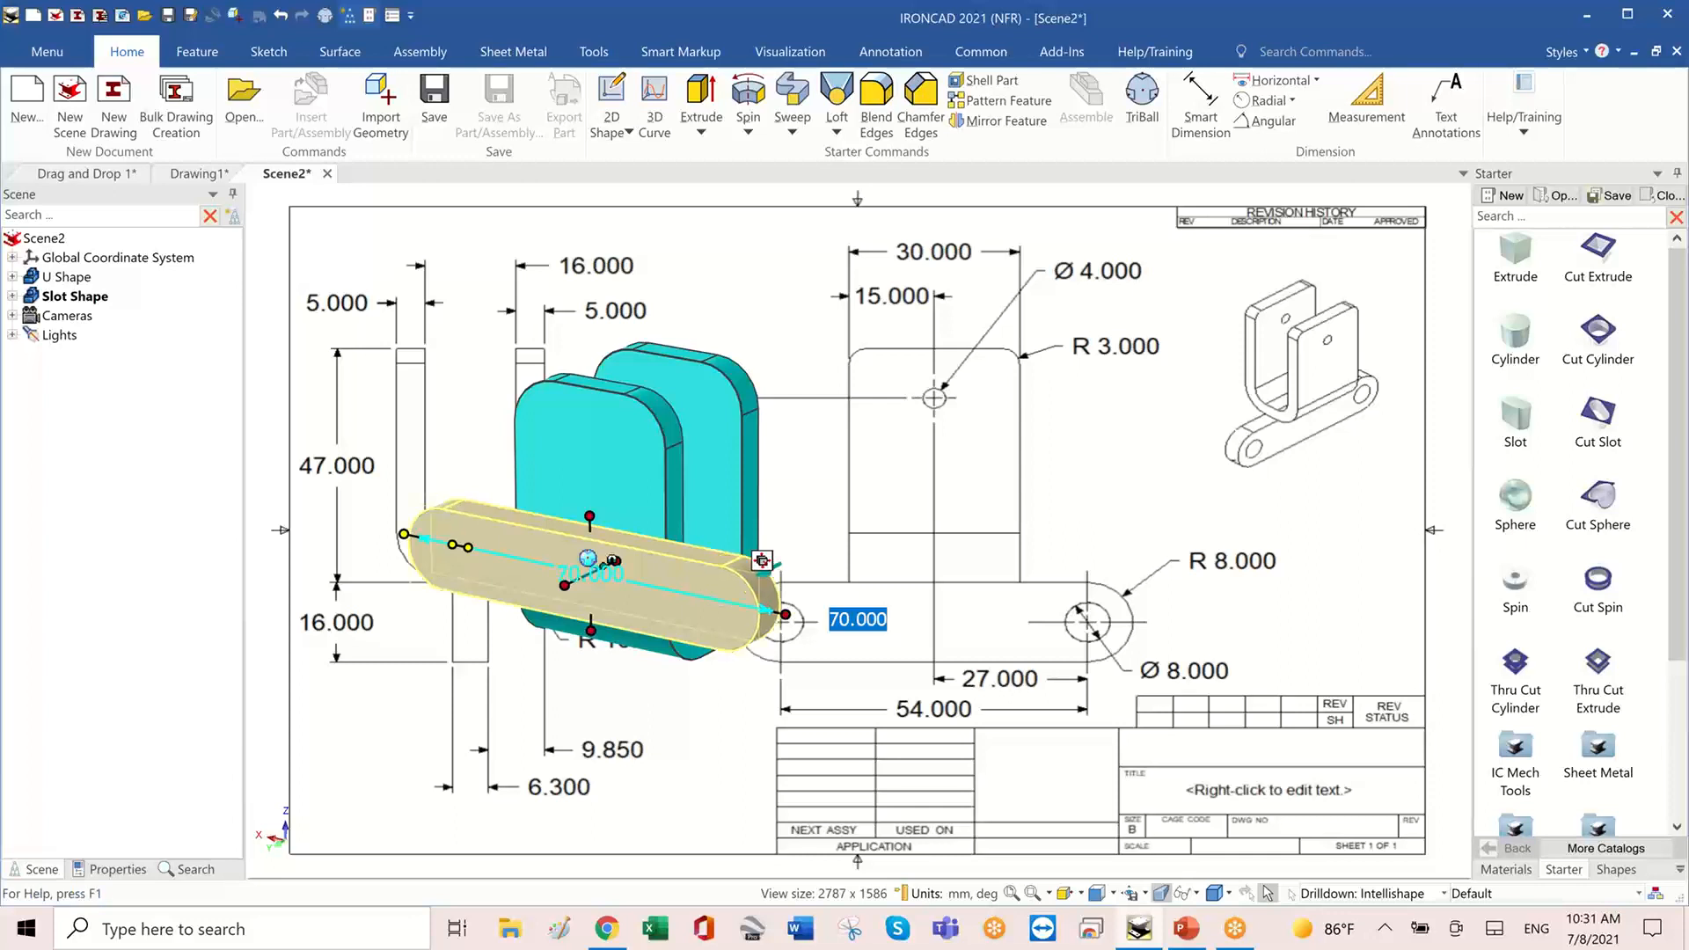
click(695, 706)
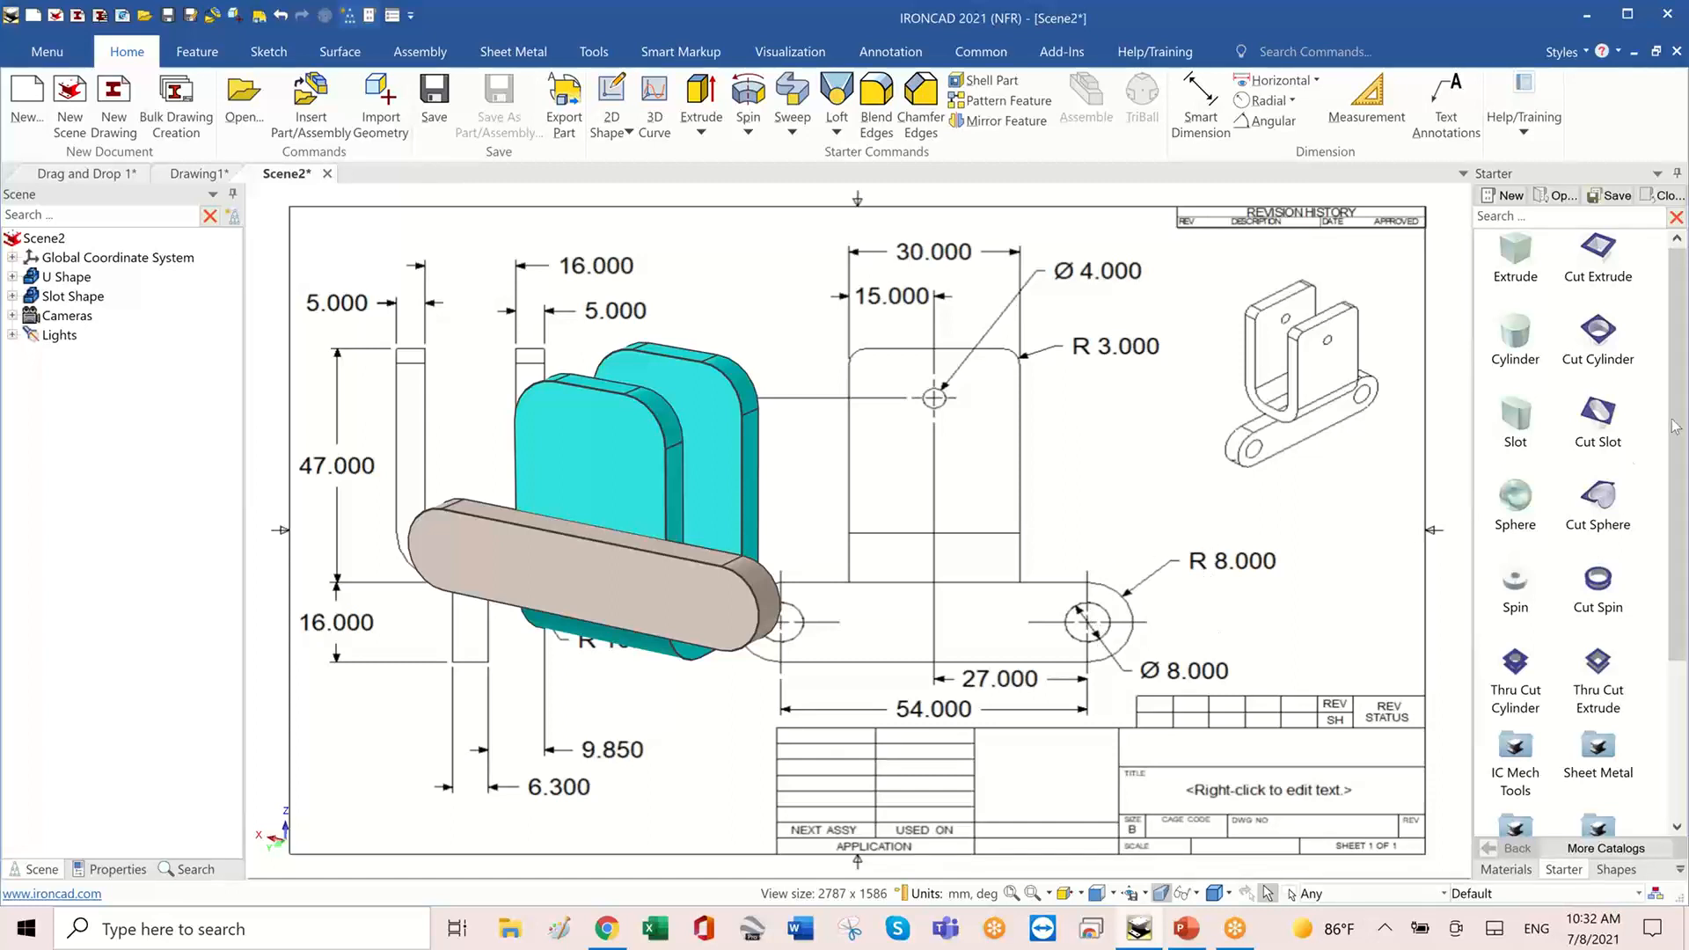
- Cut a cylindrical hole of 8 mm diameter at the centre of one rounded end of the Slot Shape
click(720, 611)
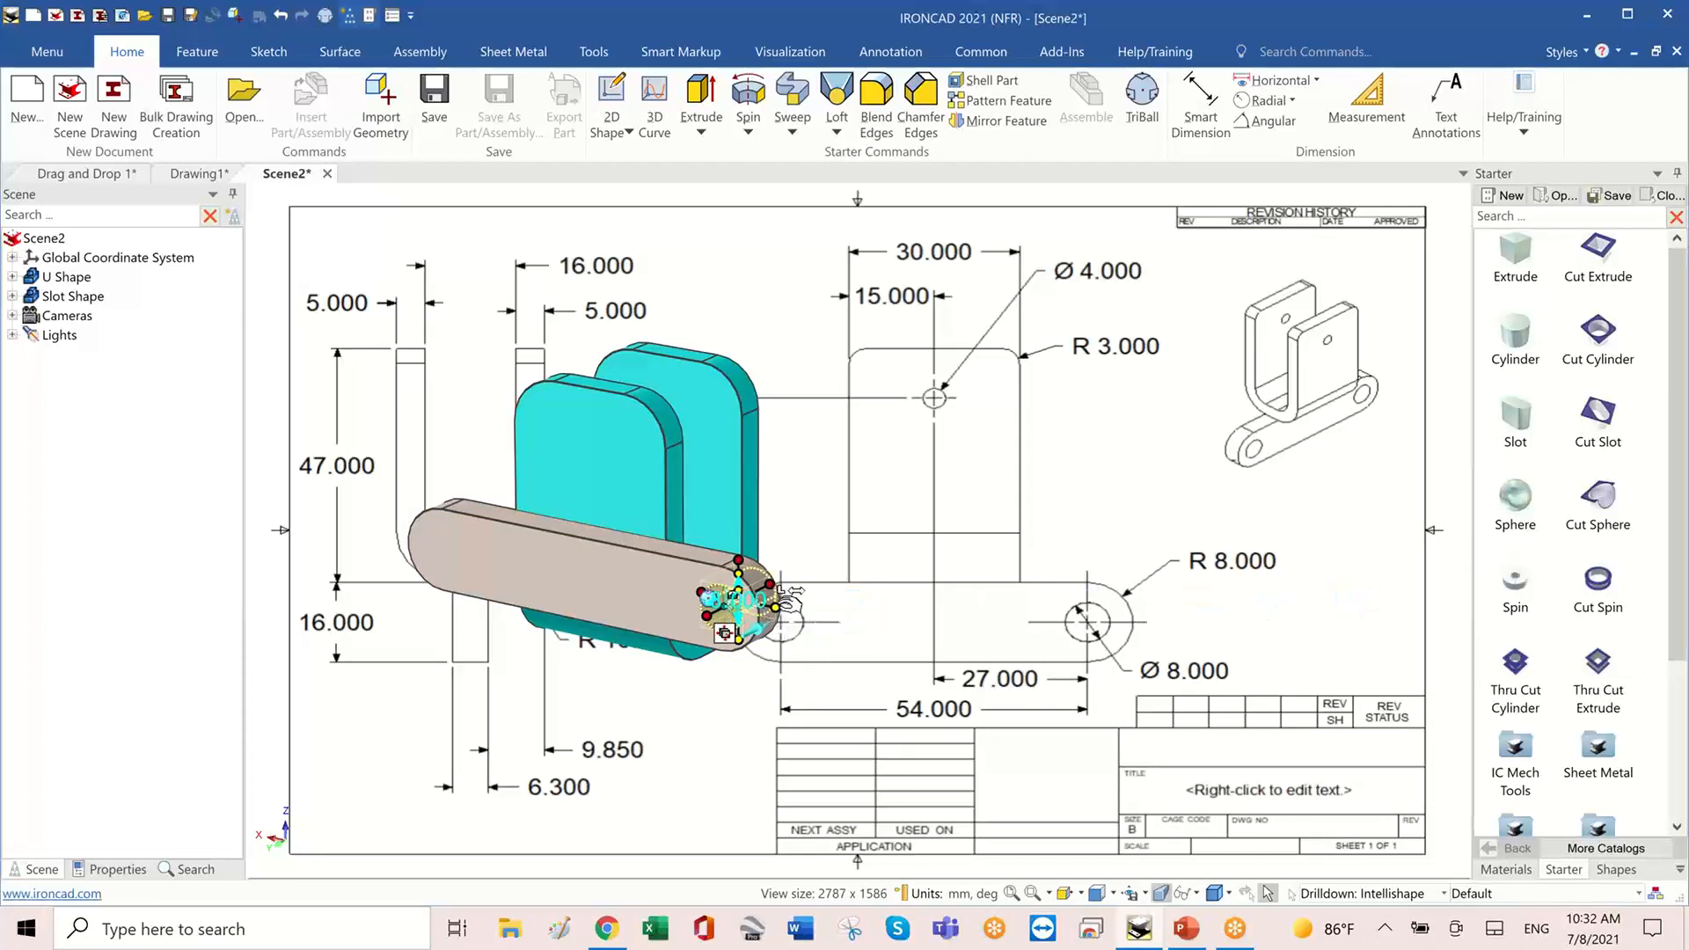
drag(789, 600, 817, 605)
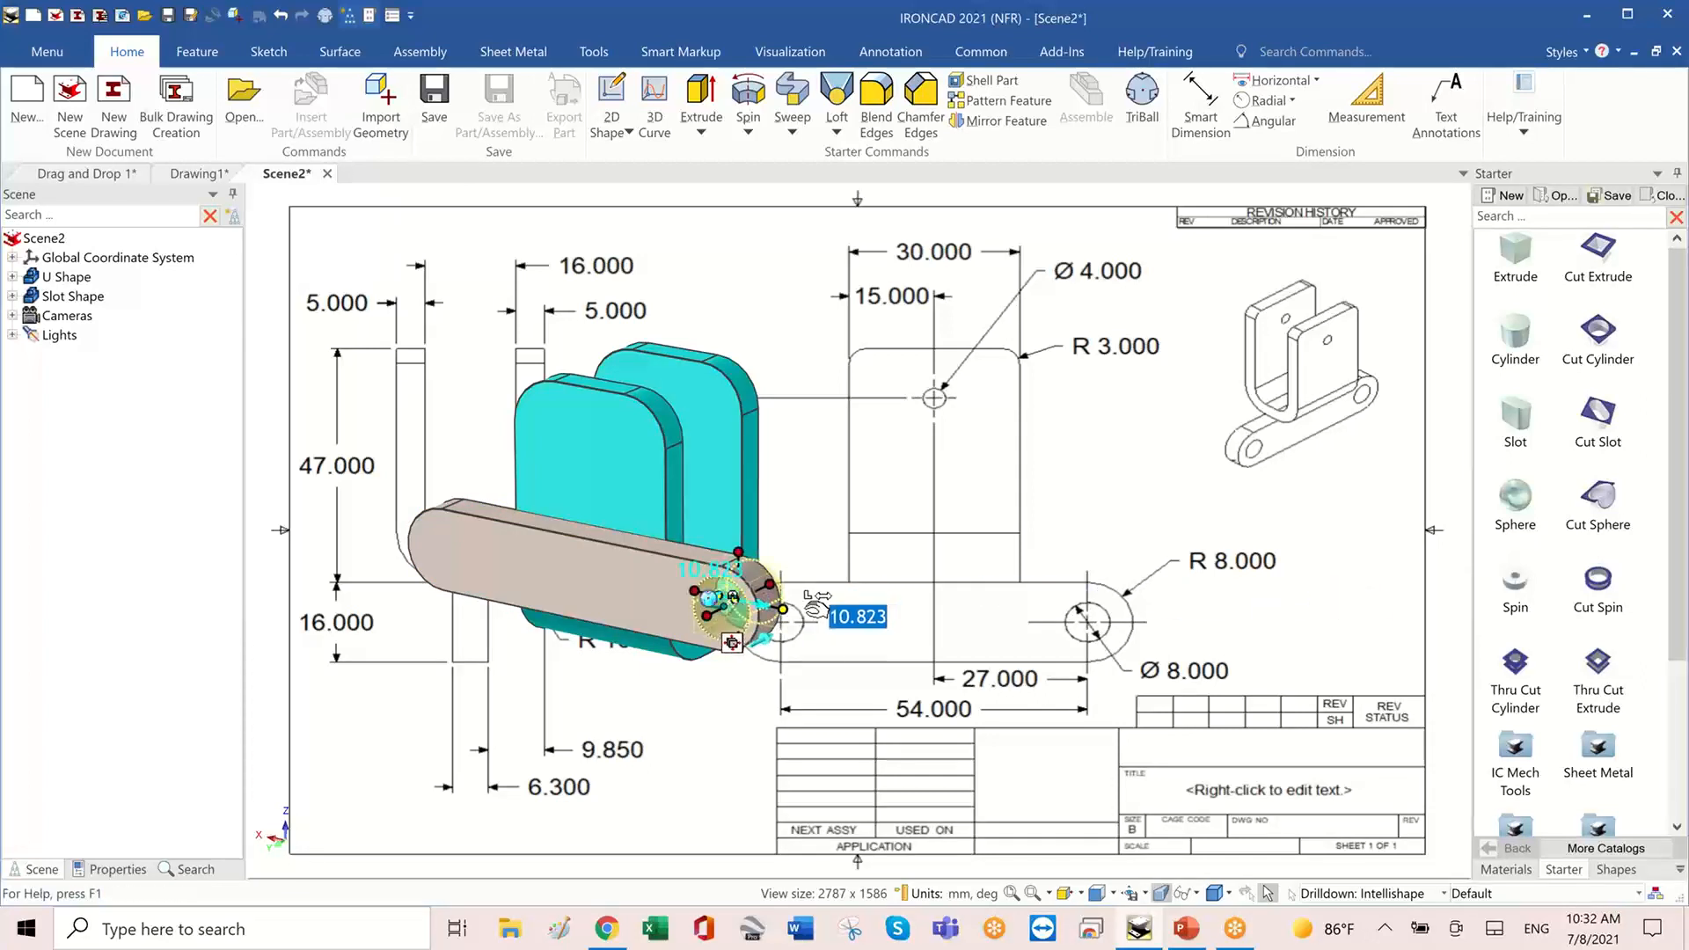
text(8)
key(Return)
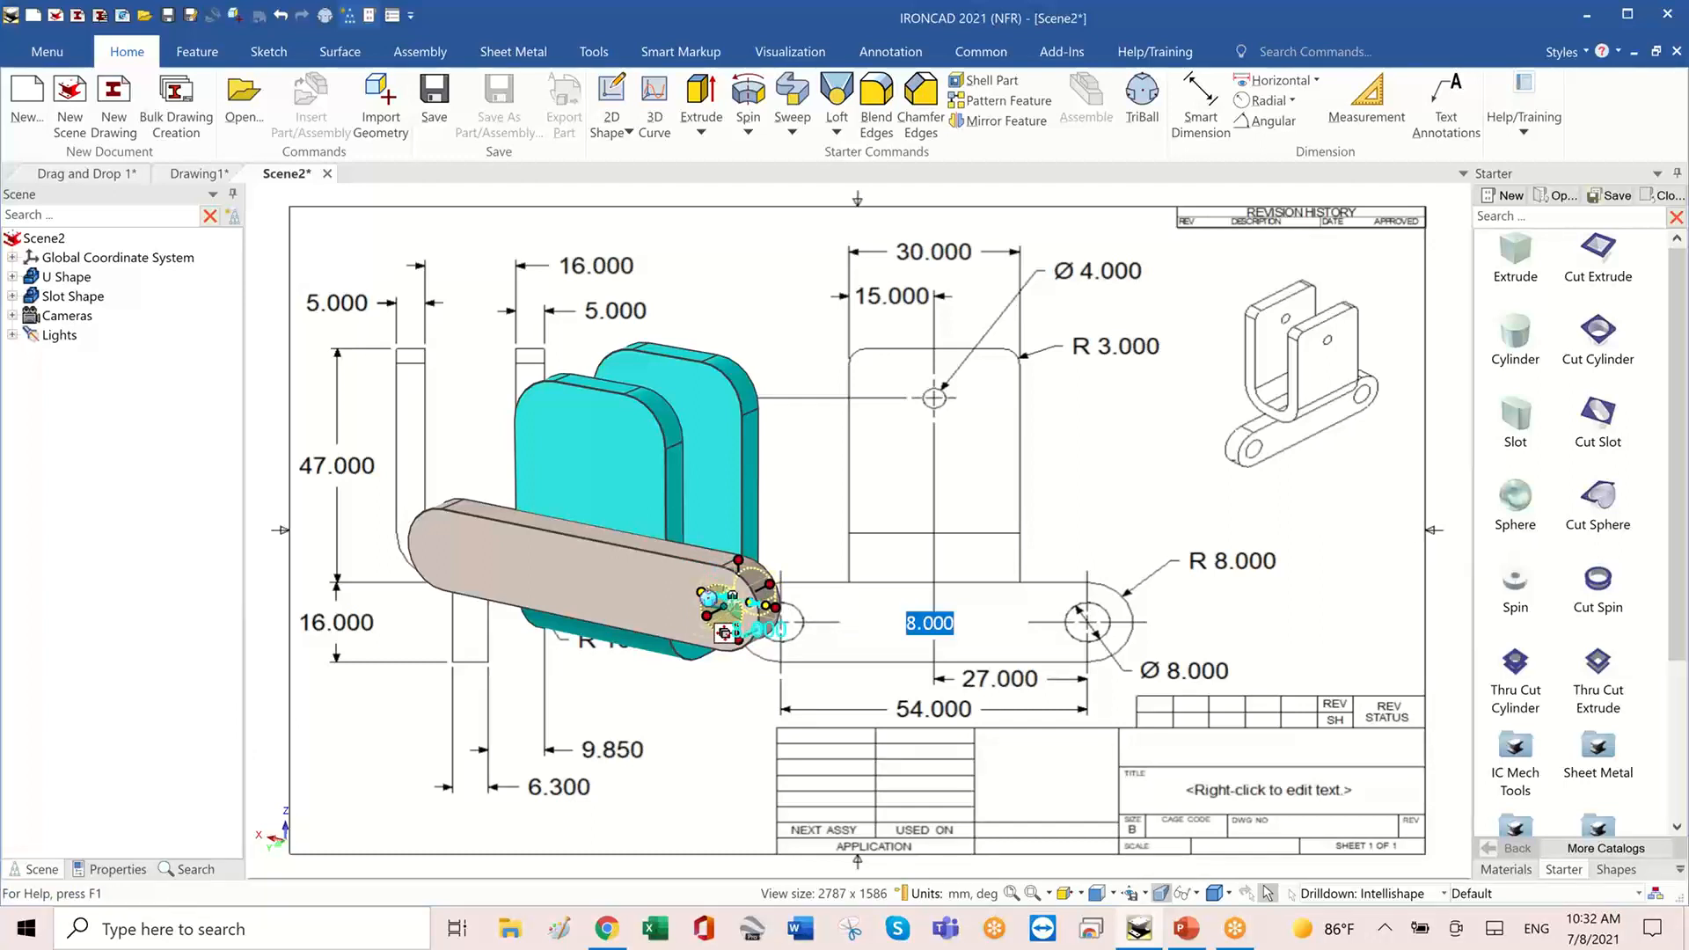
click(1113, 519)
- Cut a matching 8 mm cylindrical hole at the centre of the Slot Shape's other rounded end
middle_drag(1113, 519, 1621, 348)
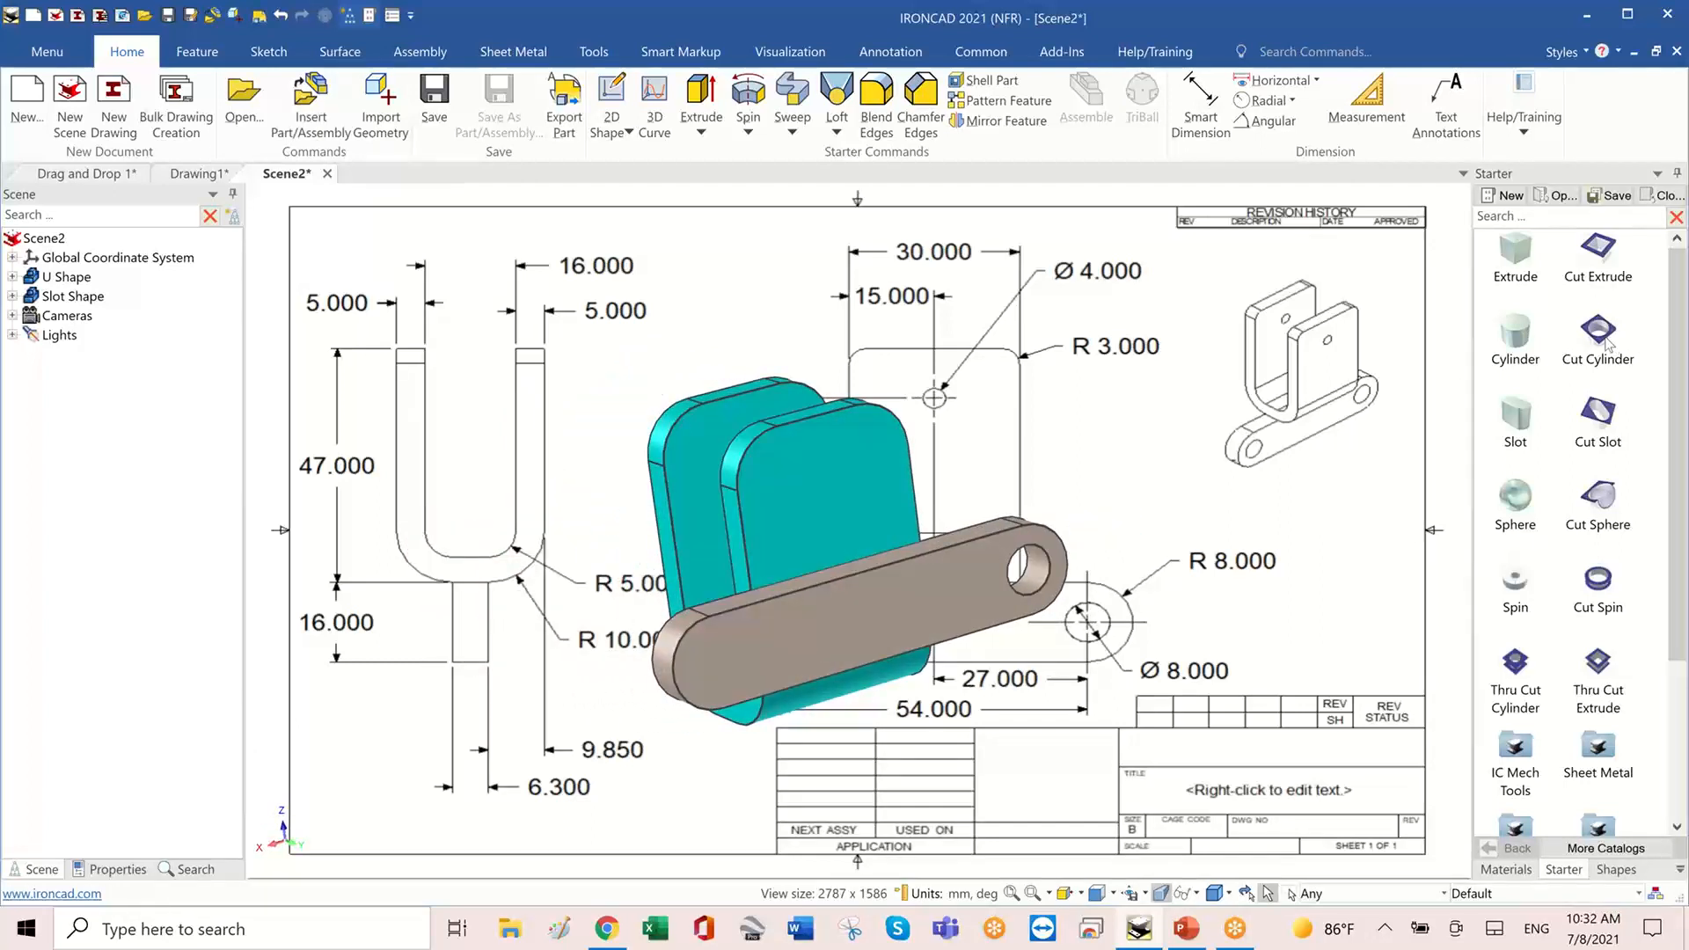
click(720, 674)
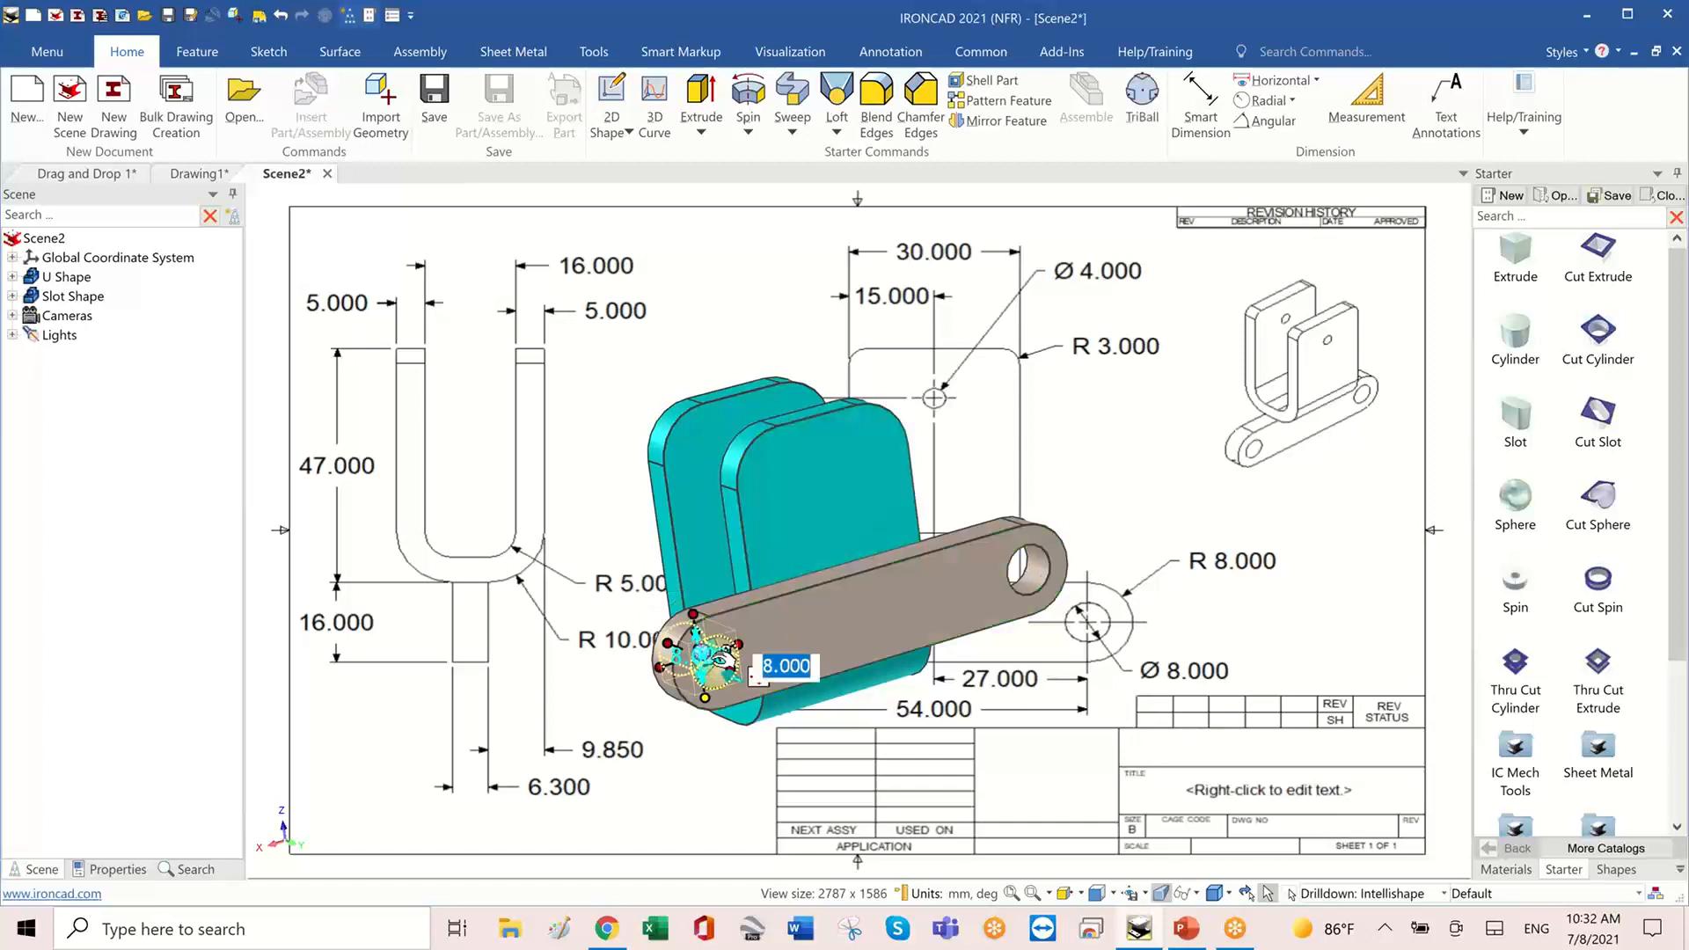
click(1095, 469)
- Examine the U Shape and the drilled Slot Shape from several angles
key(Left)
key(Left)
key(Left)
key(Left)
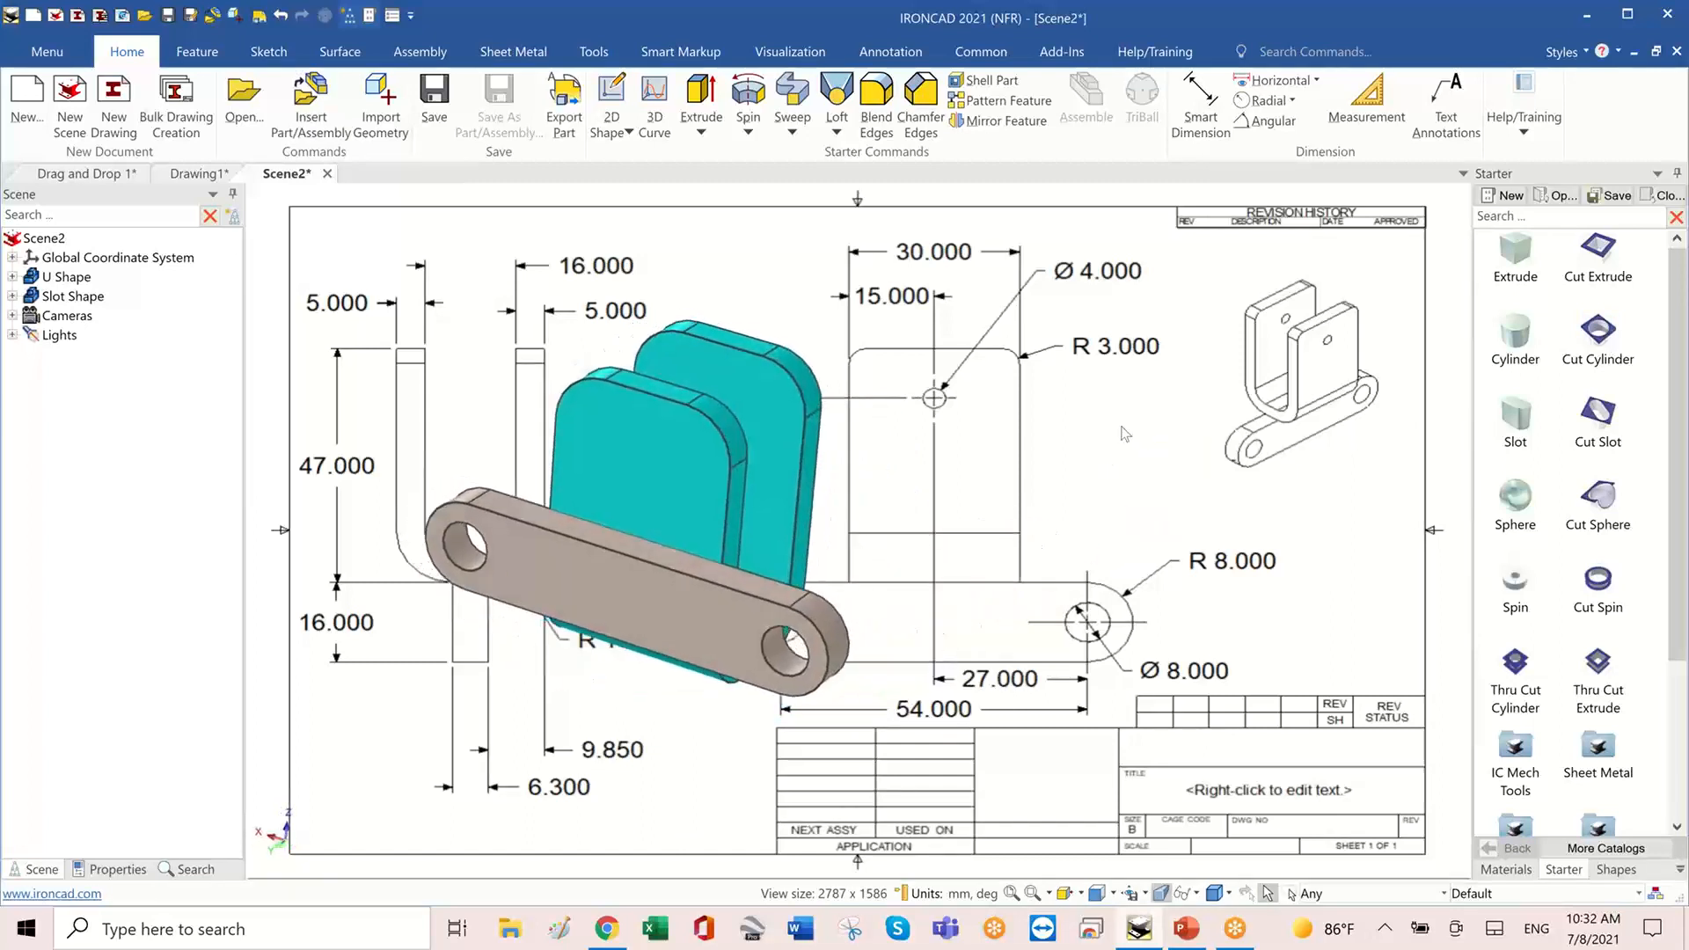
key(Up)
key(Up)
key(Up)
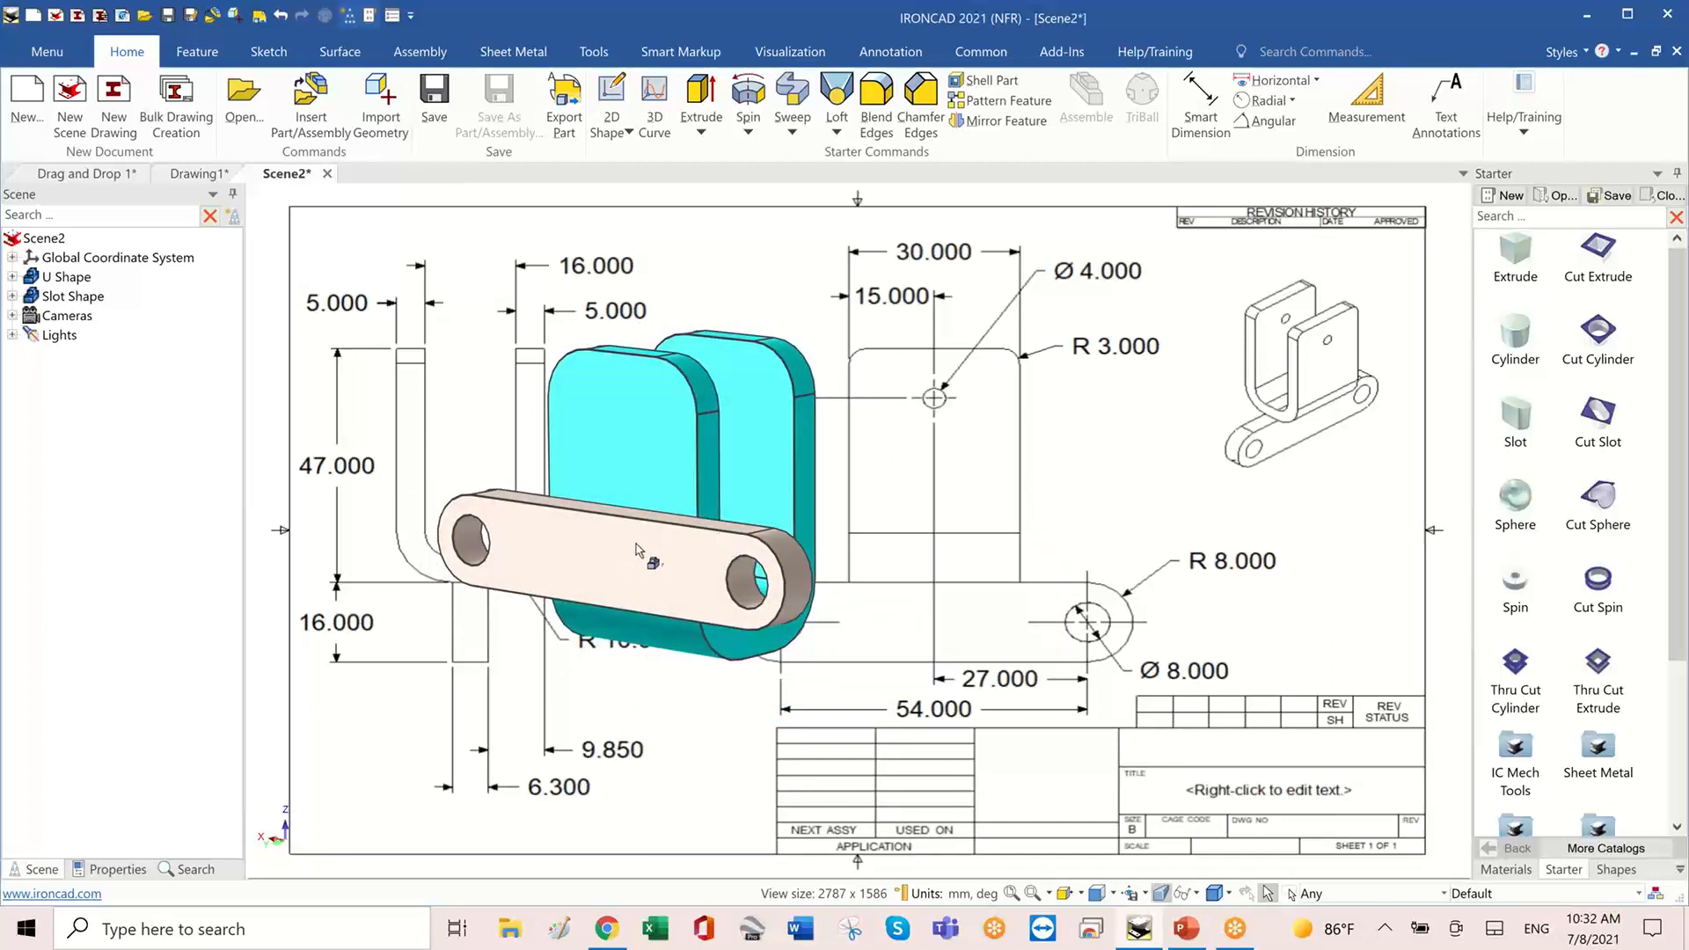
key(Up)
key(Up)
key(Up)
key(ctrl+Left)
key(ctrl+Left)
key(ctrl+Left)
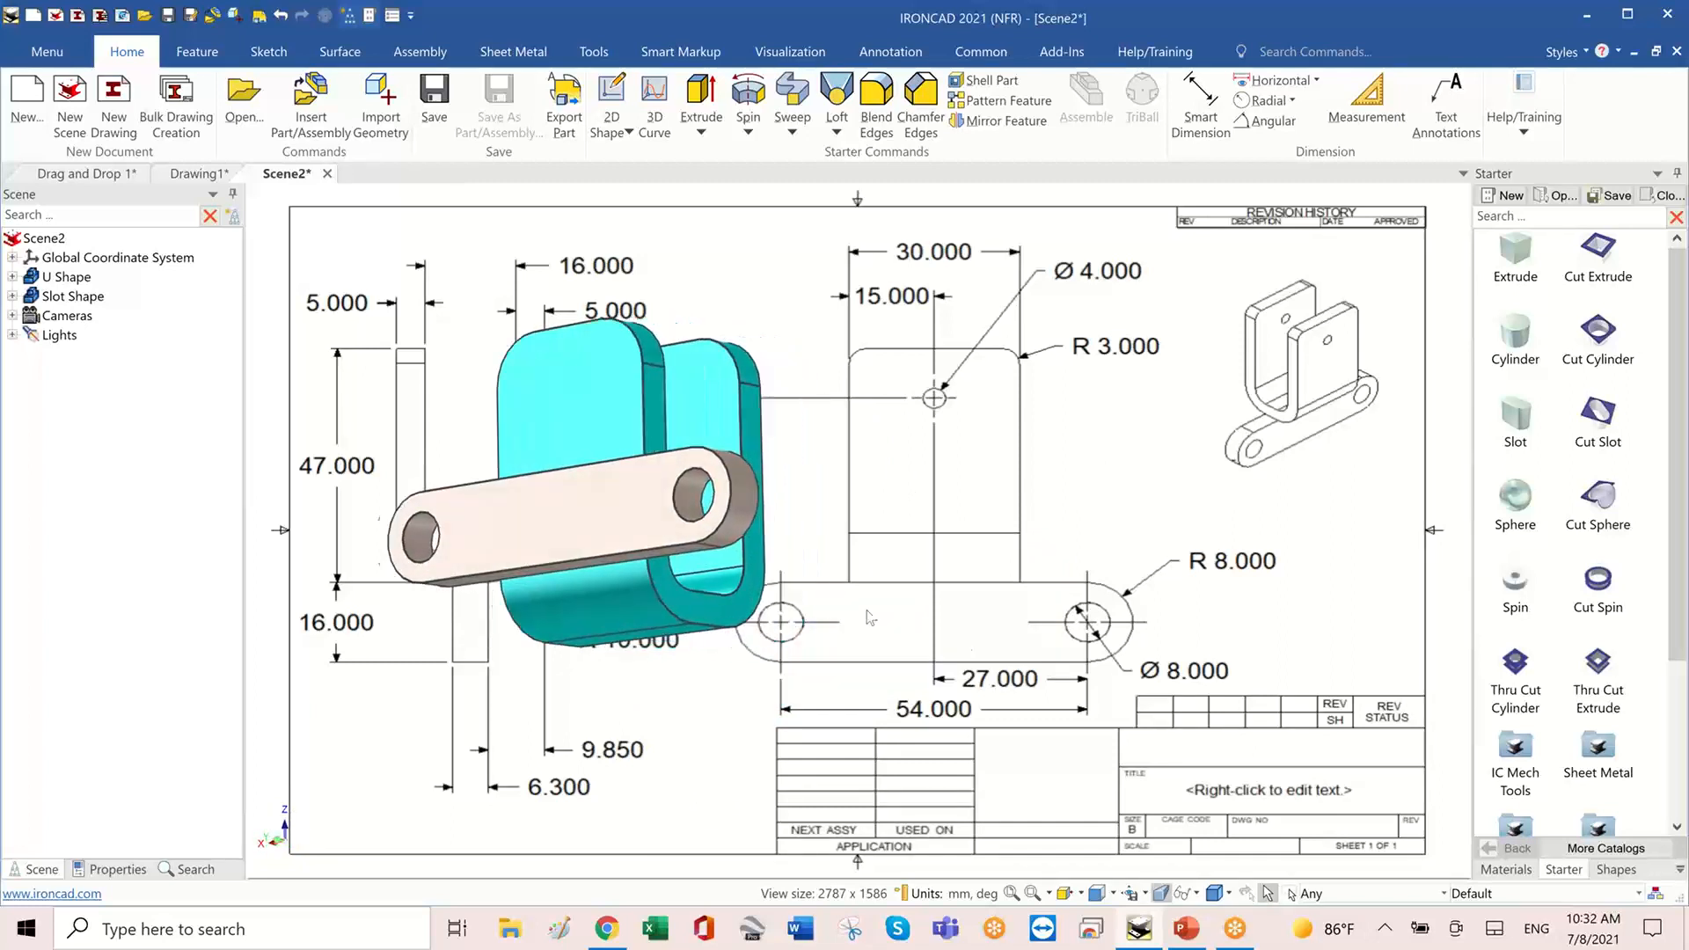
- Inspect the Slot Shape's flat top face and the U Shape's flat outer bottom face as the mating faces
middle_drag(477, 482, 540, 607)
click(541, 617)
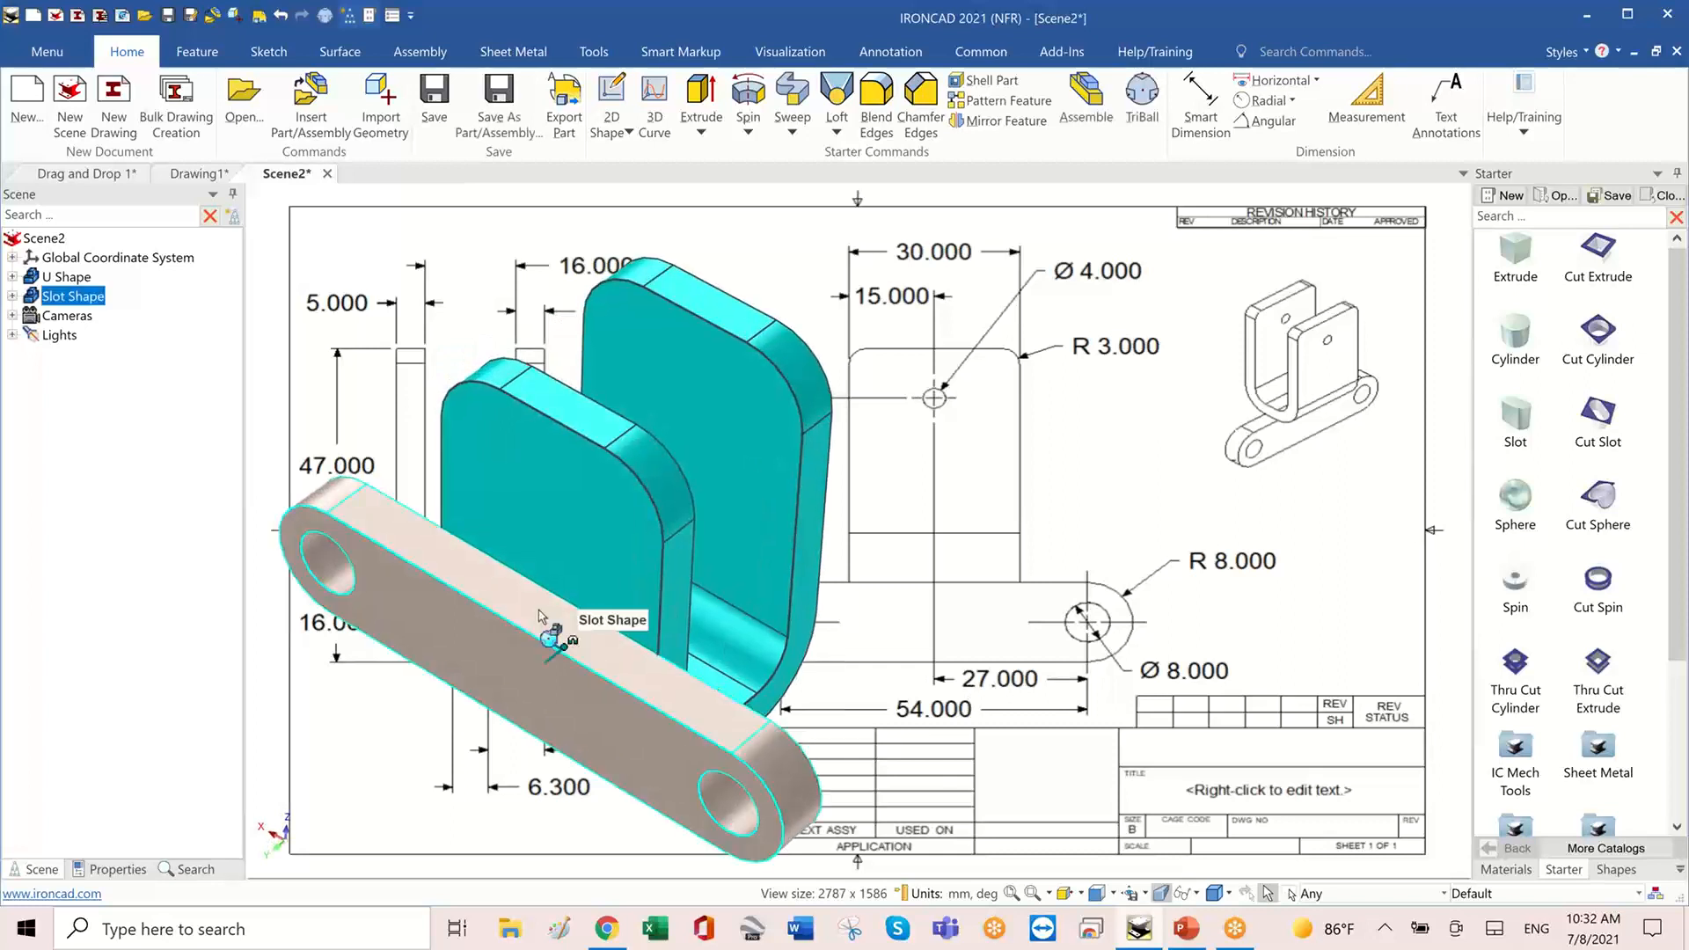
click(555, 620)
click(563, 620)
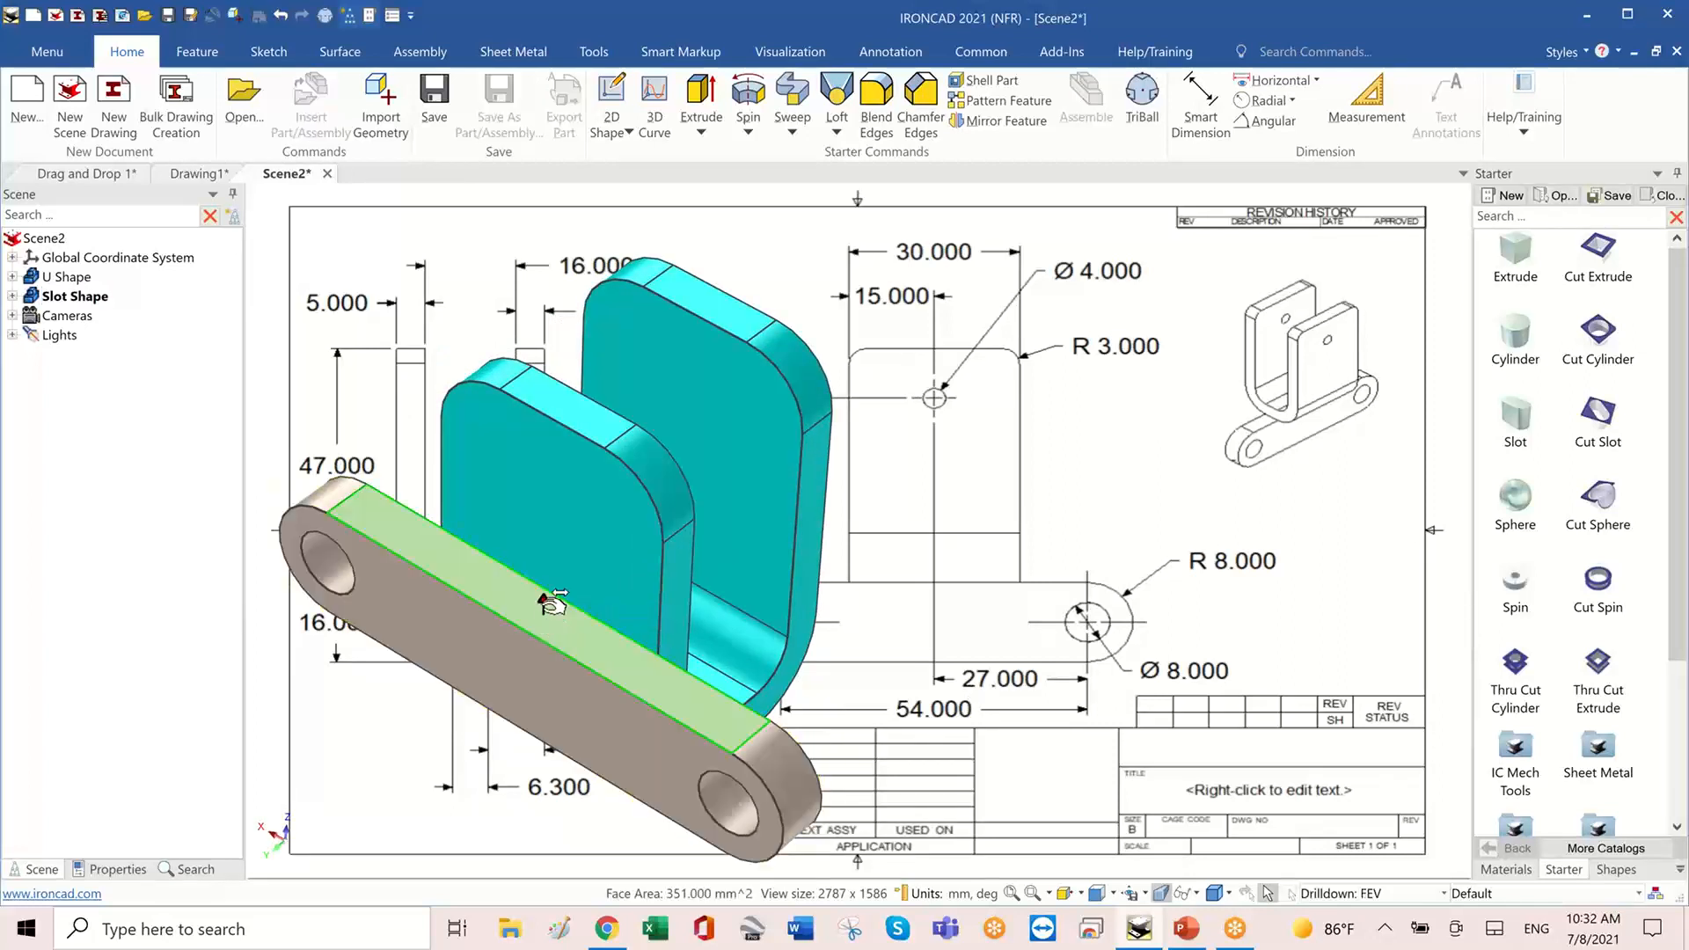
middle_drag(544, 607, 659, 585)
click(662, 583)
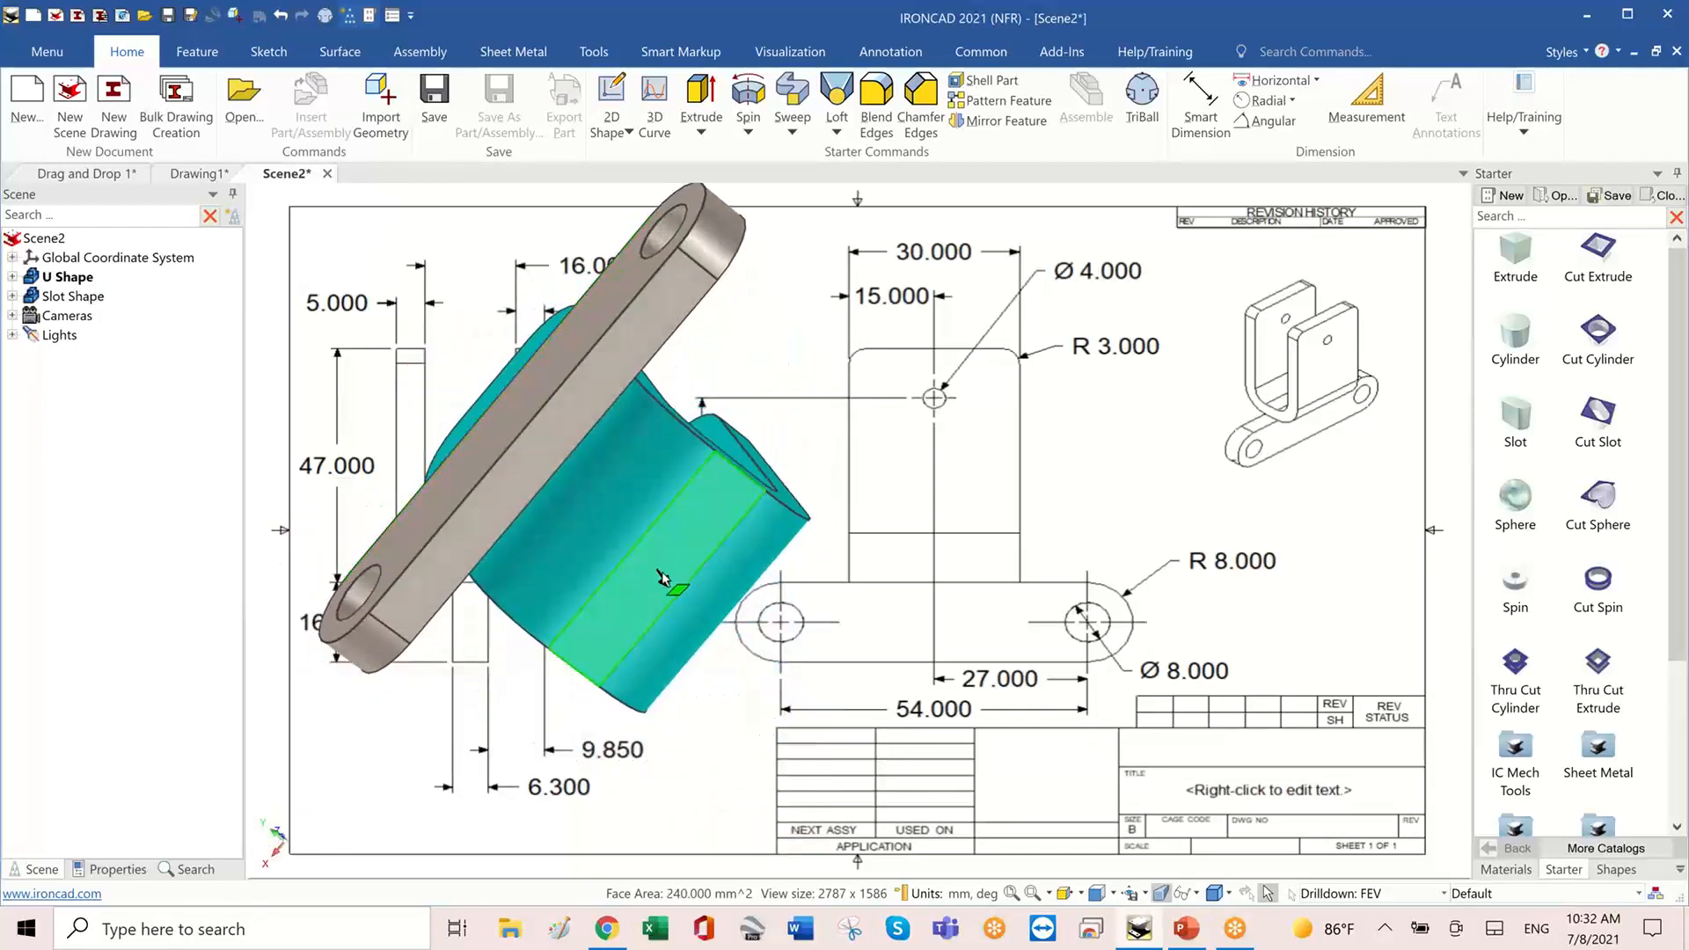
click(1163, 503)
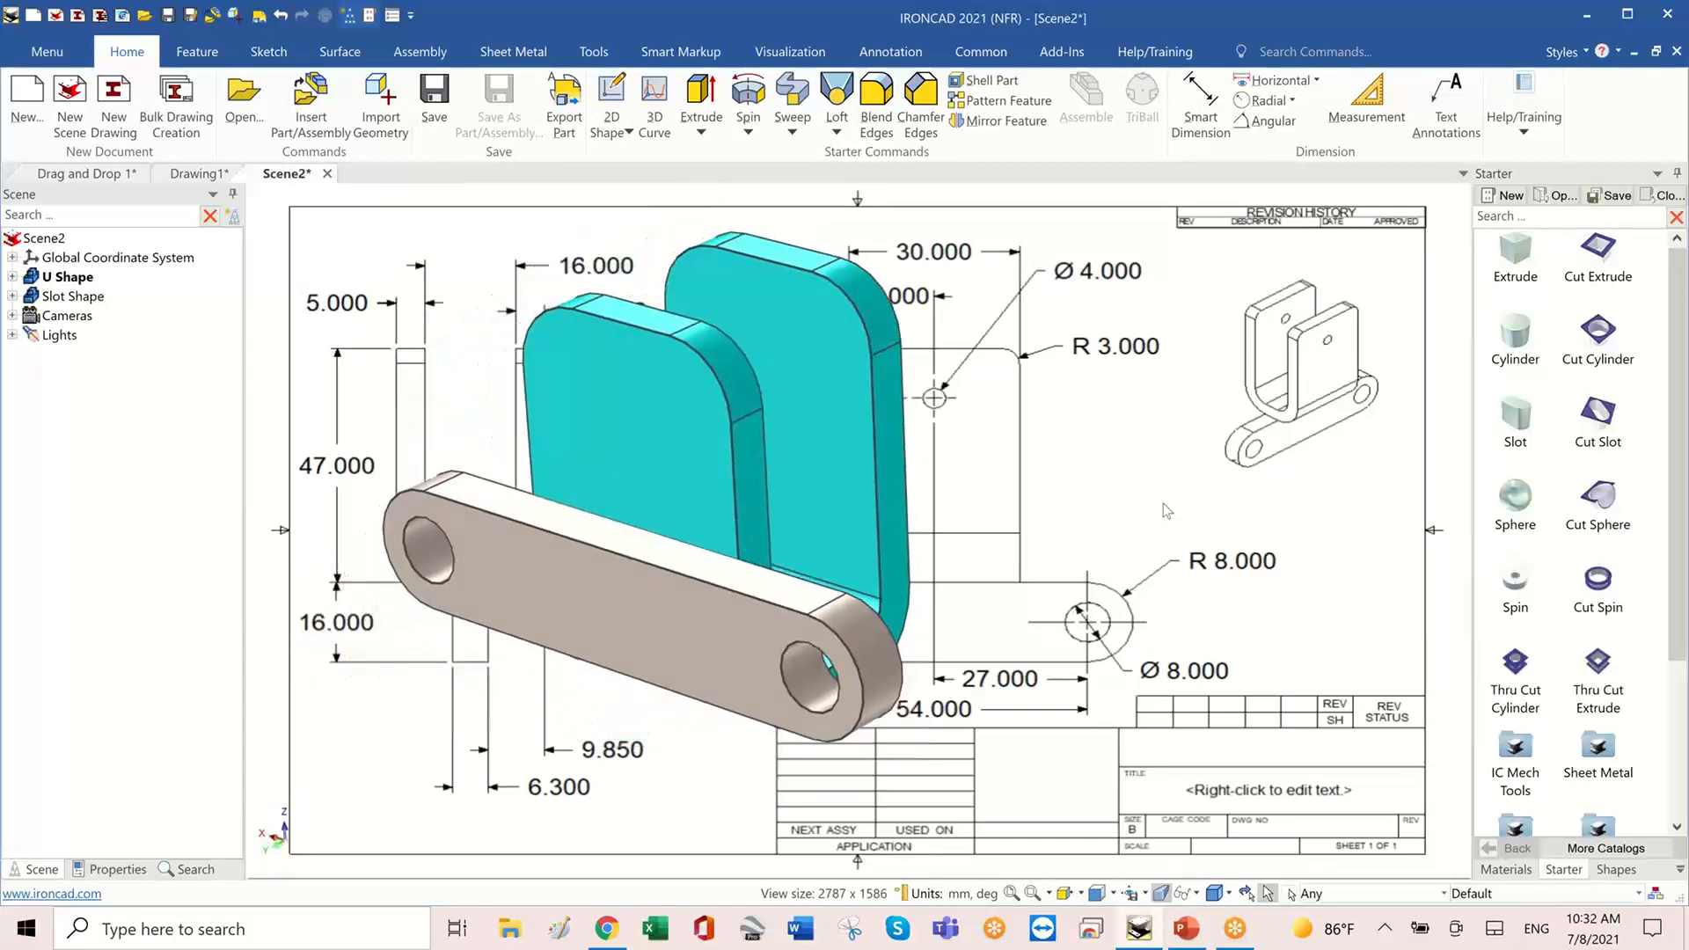
- Relocate only the Slot Shape's TriBall to the centre of its flat top face, then reattach it to the part
click(595, 578)
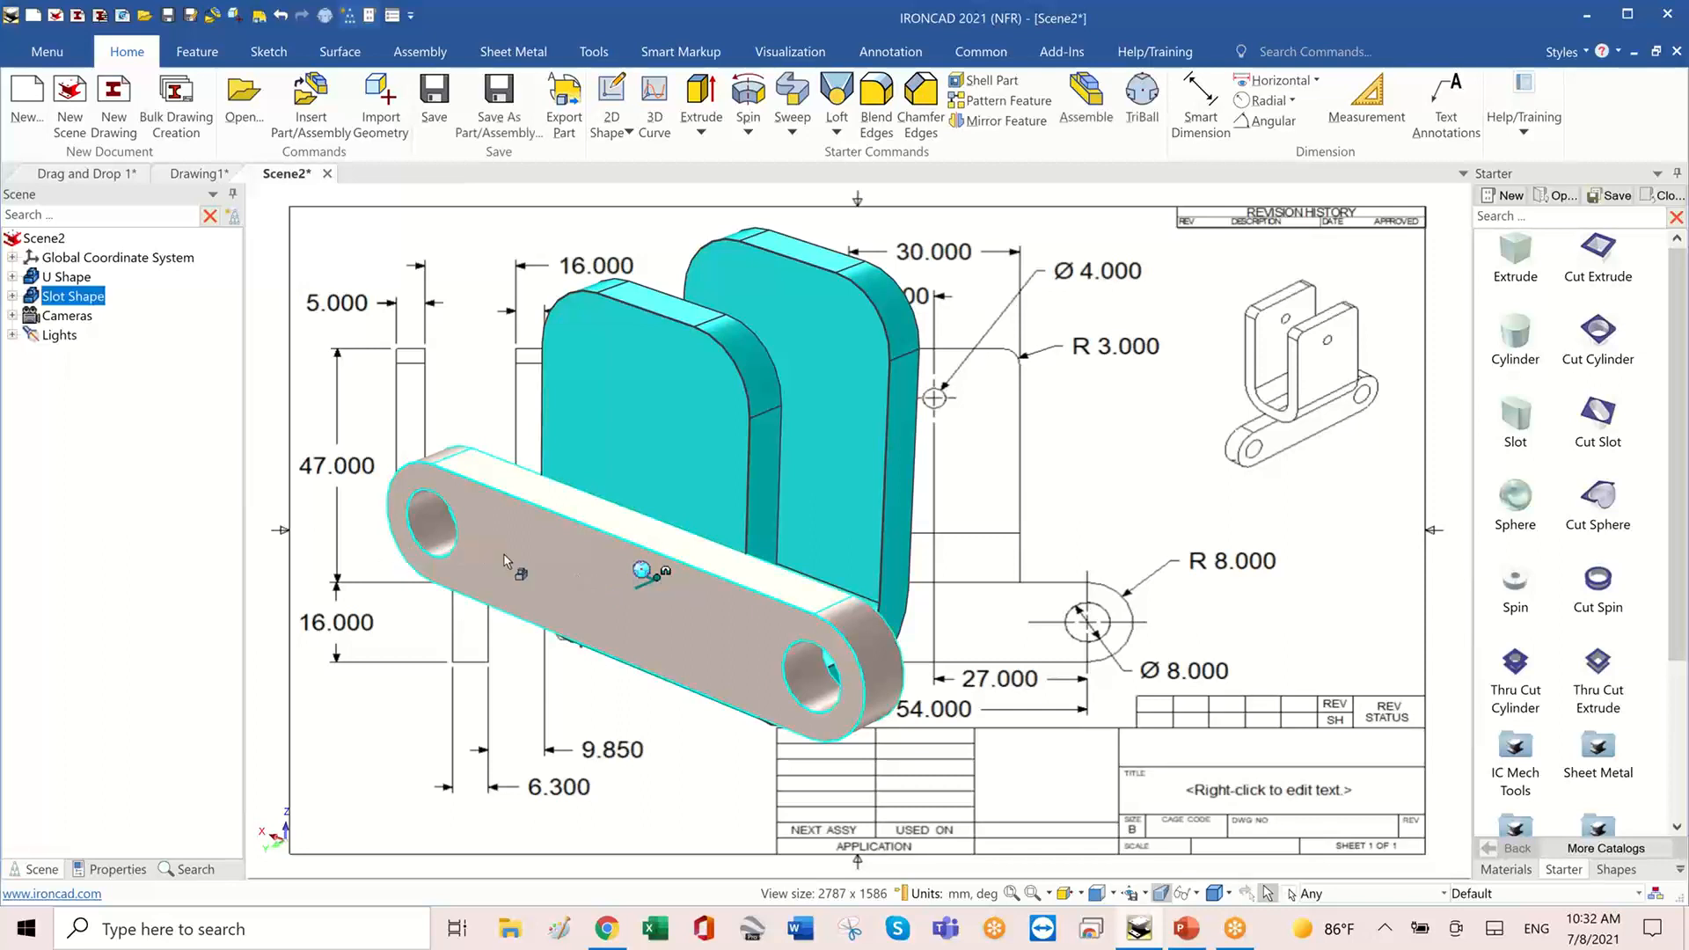
key(F10)
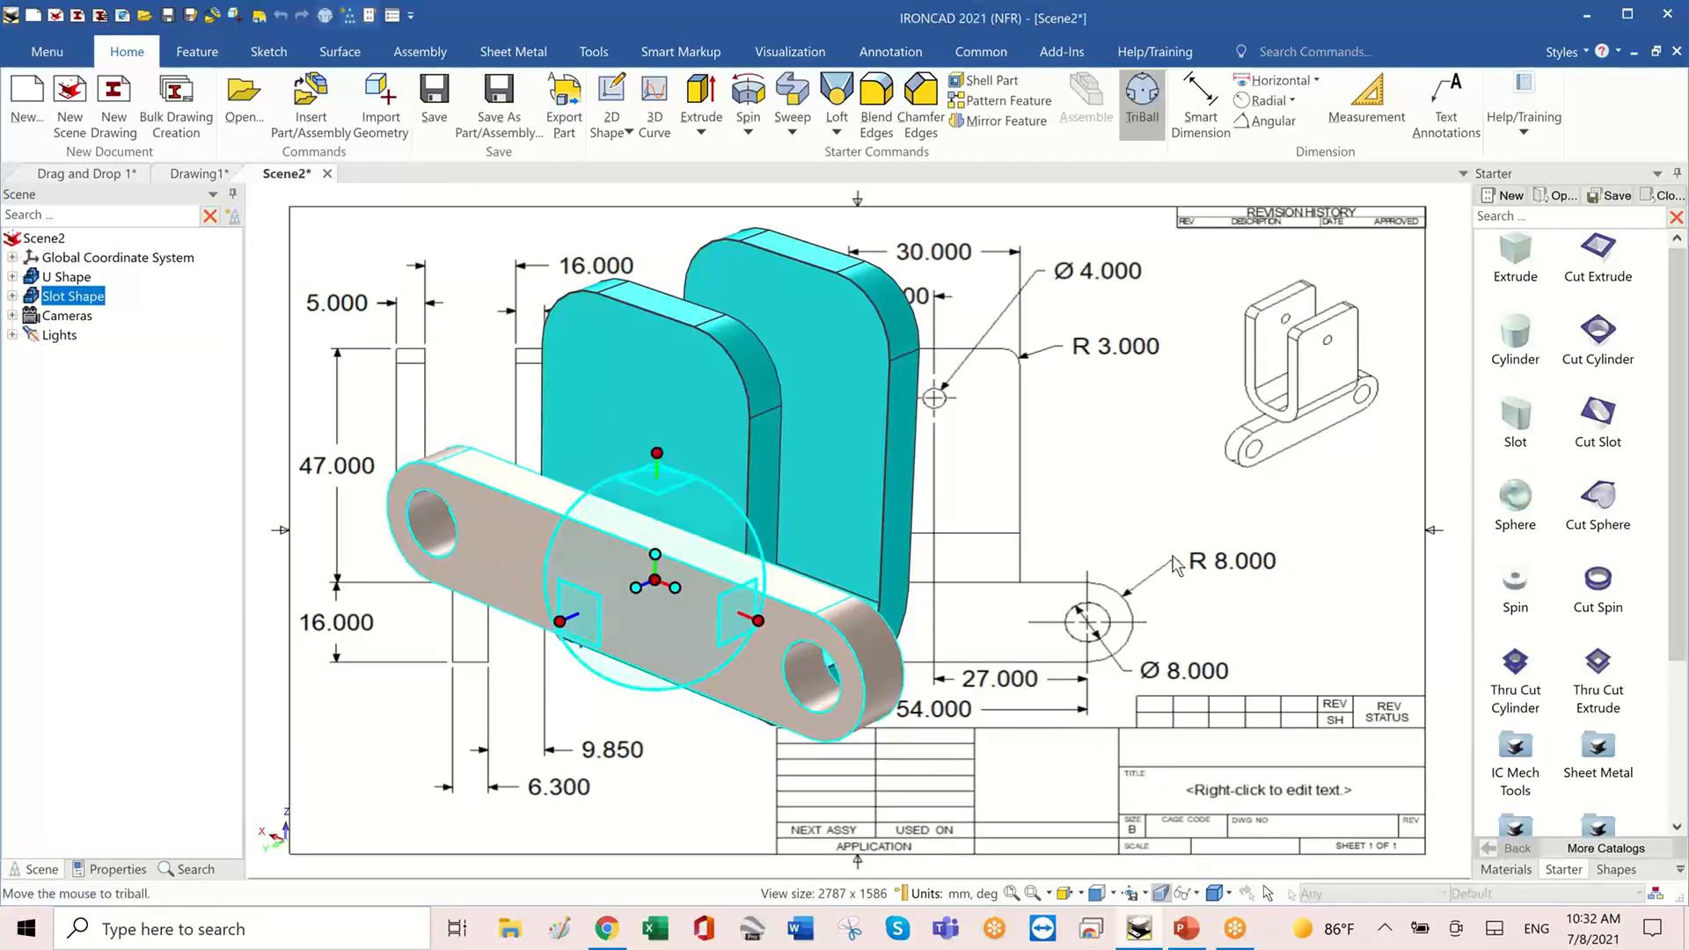
middle_drag(1174, 558, 1170, 662)
middle_drag(1093, 554, 638, 491)
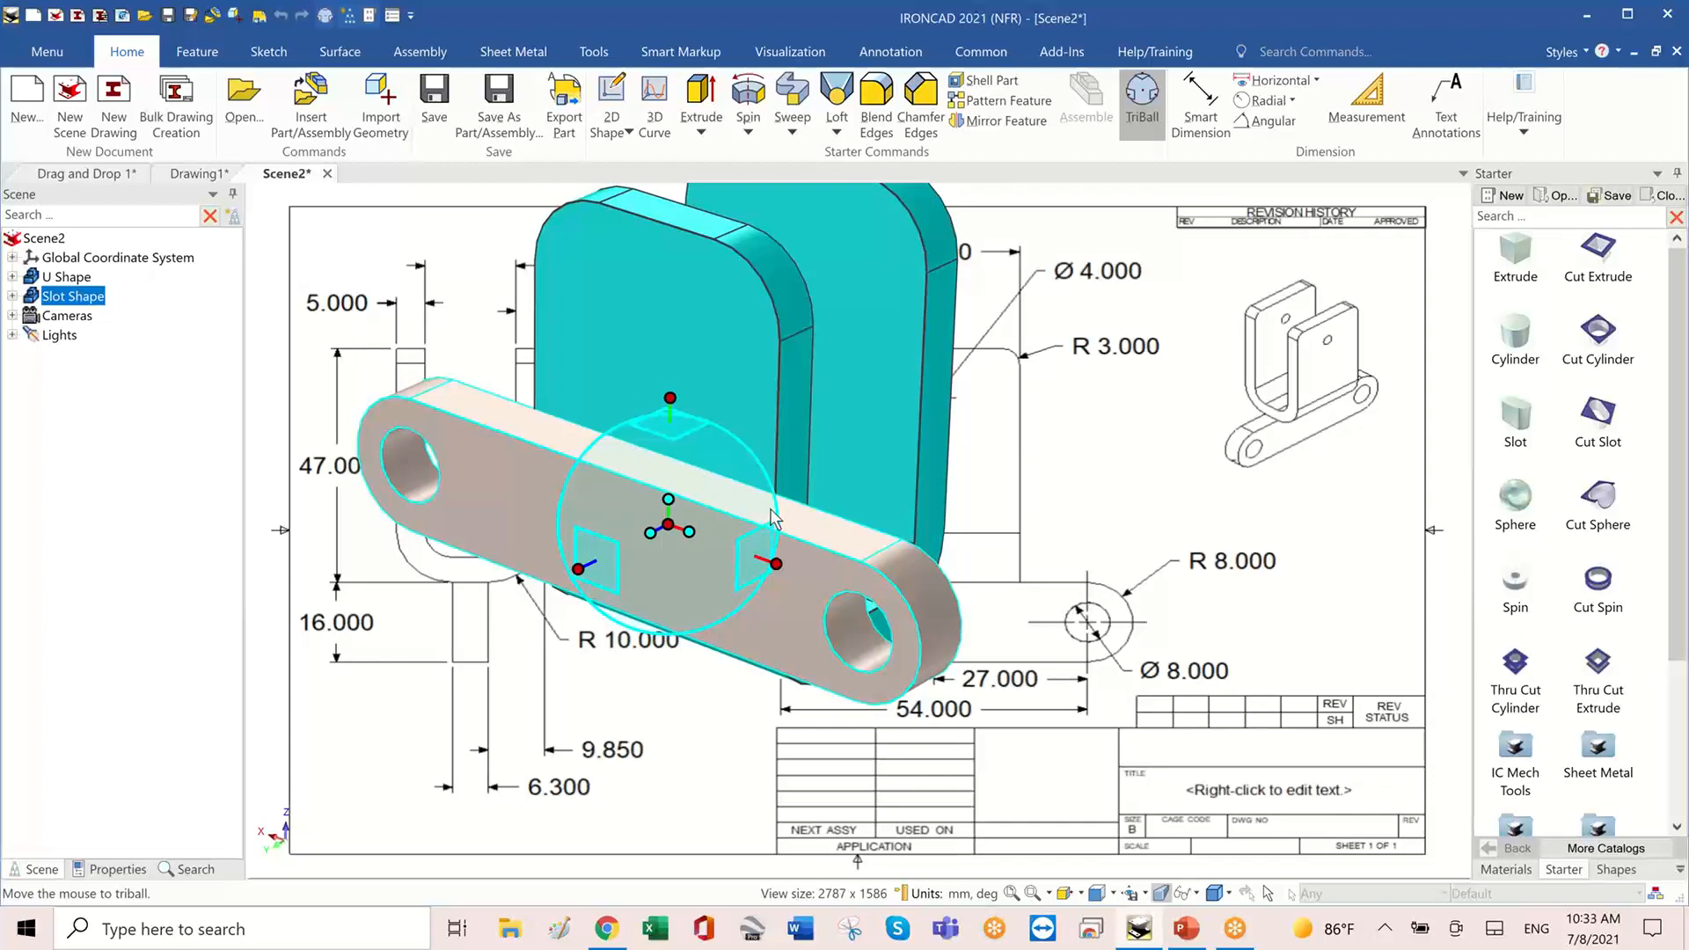
middle_drag(771, 517, 633, 460)
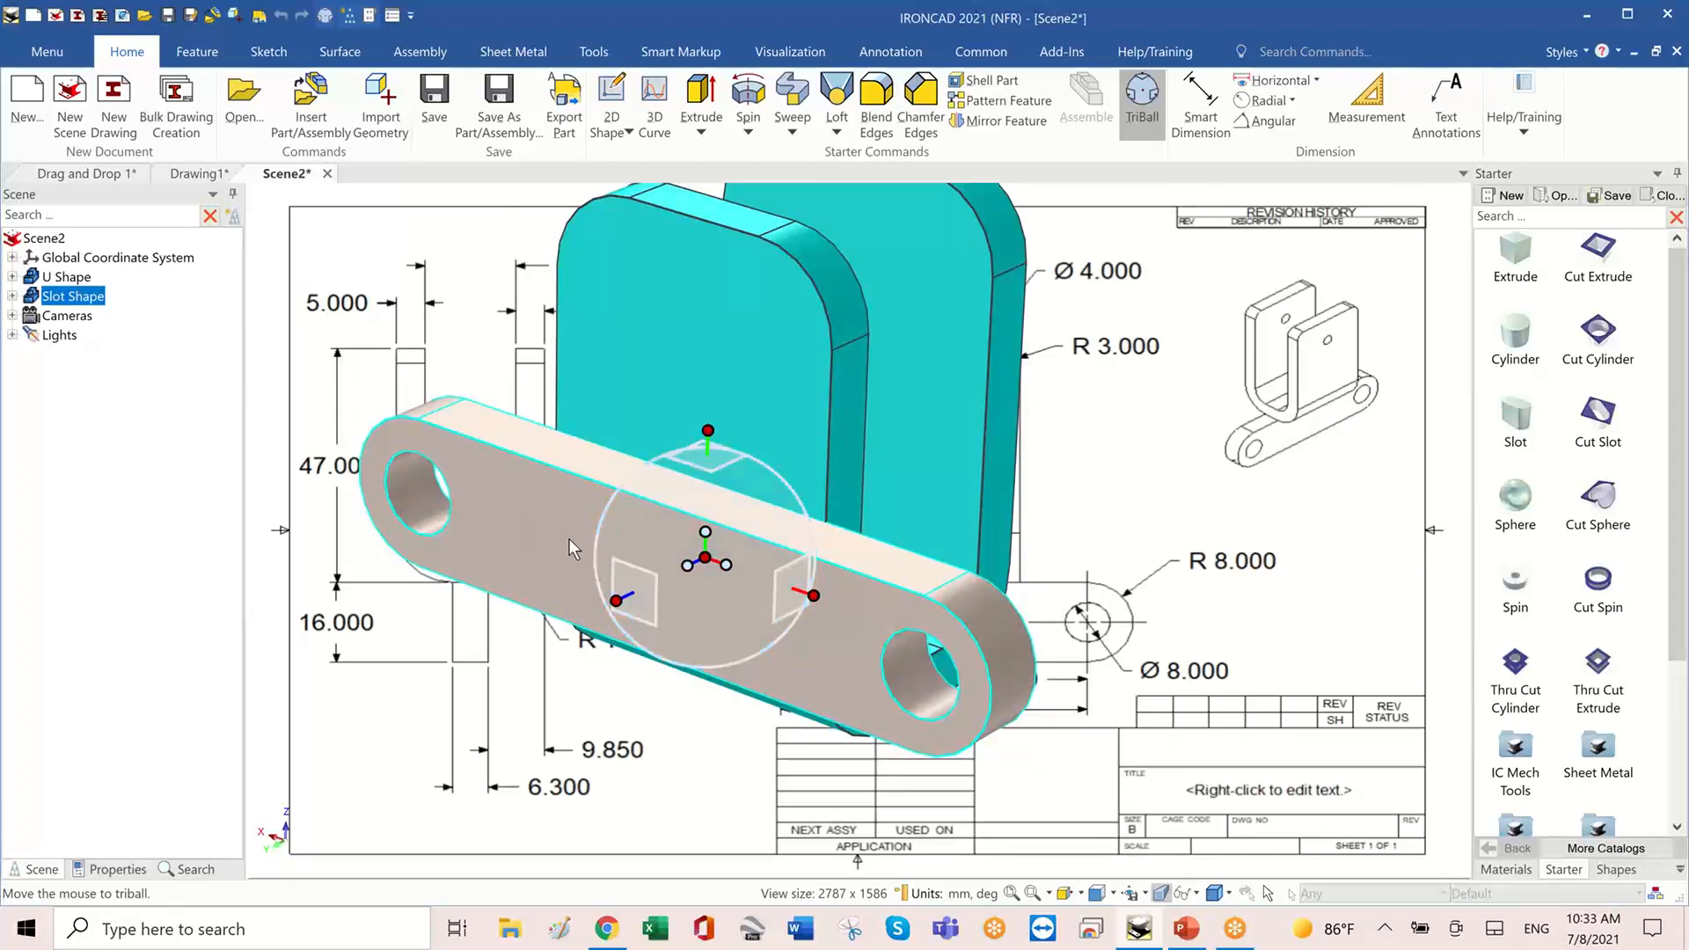
right_click(704, 560)
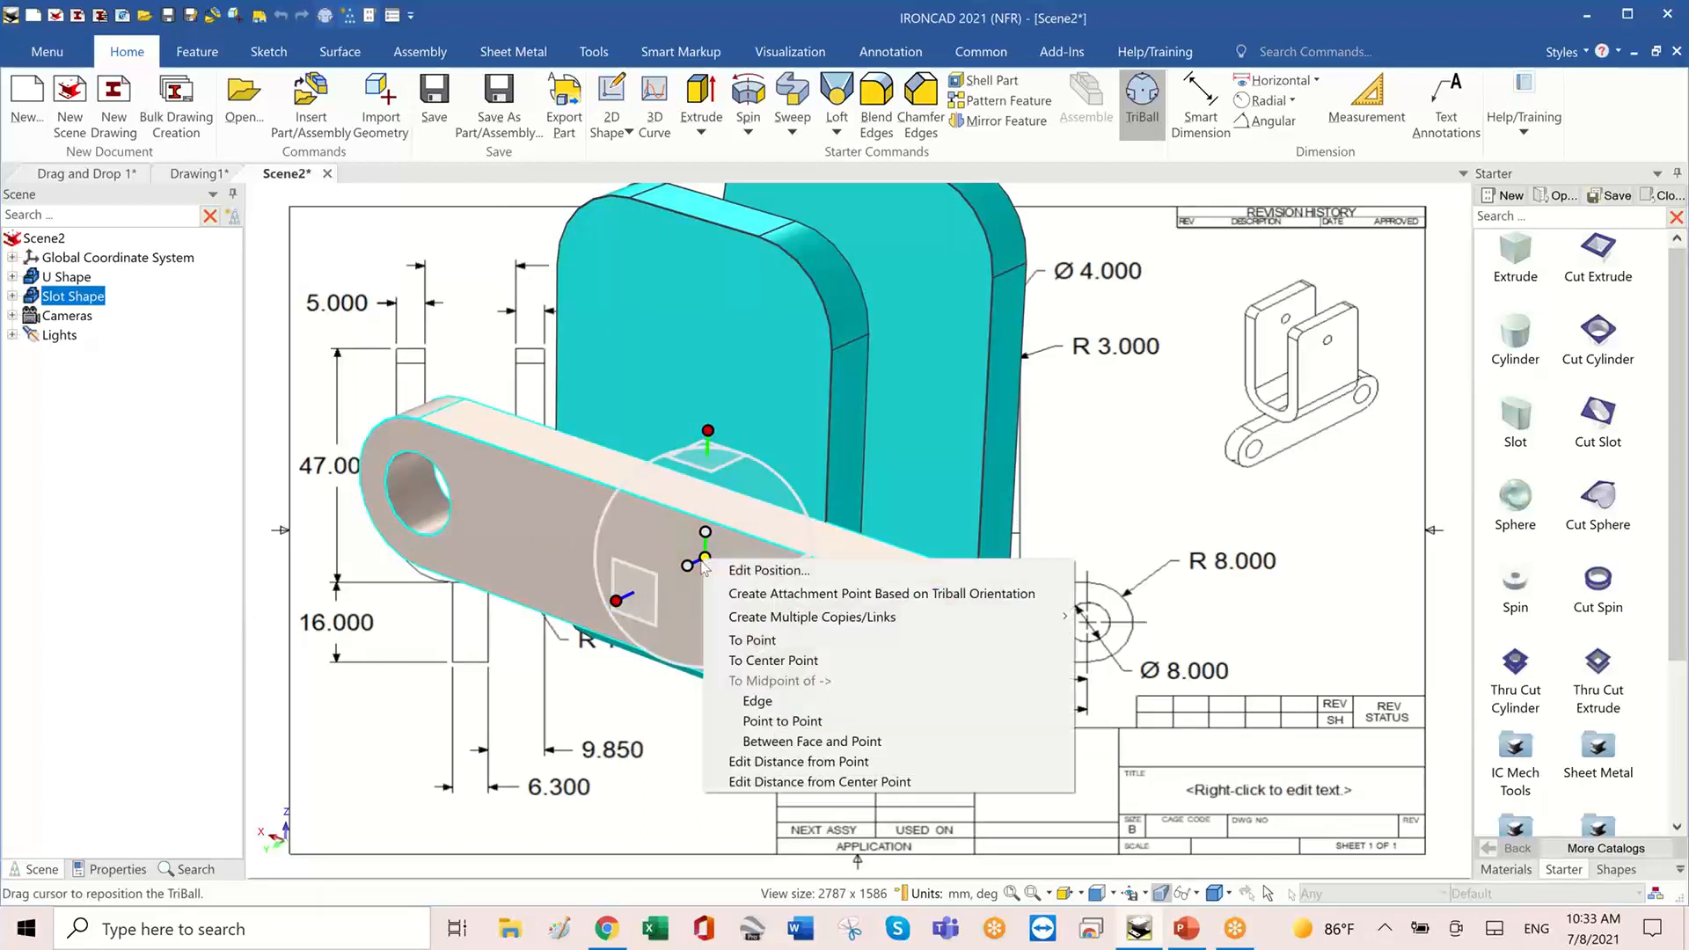
click(770, 642)
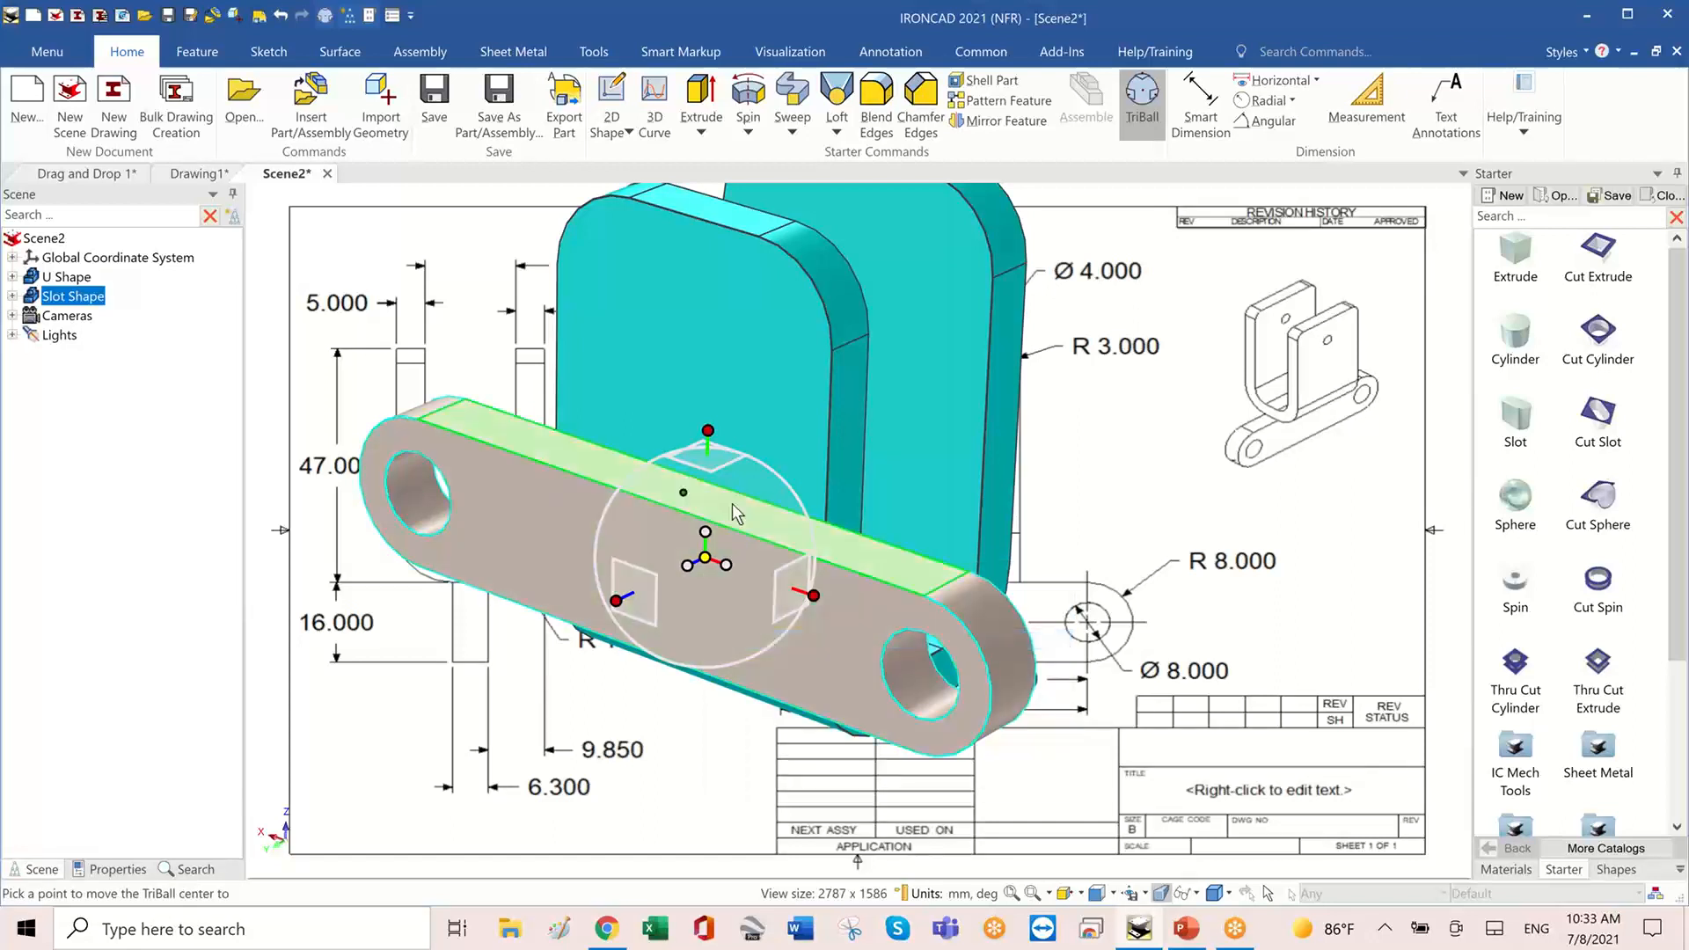
click(690, 493)
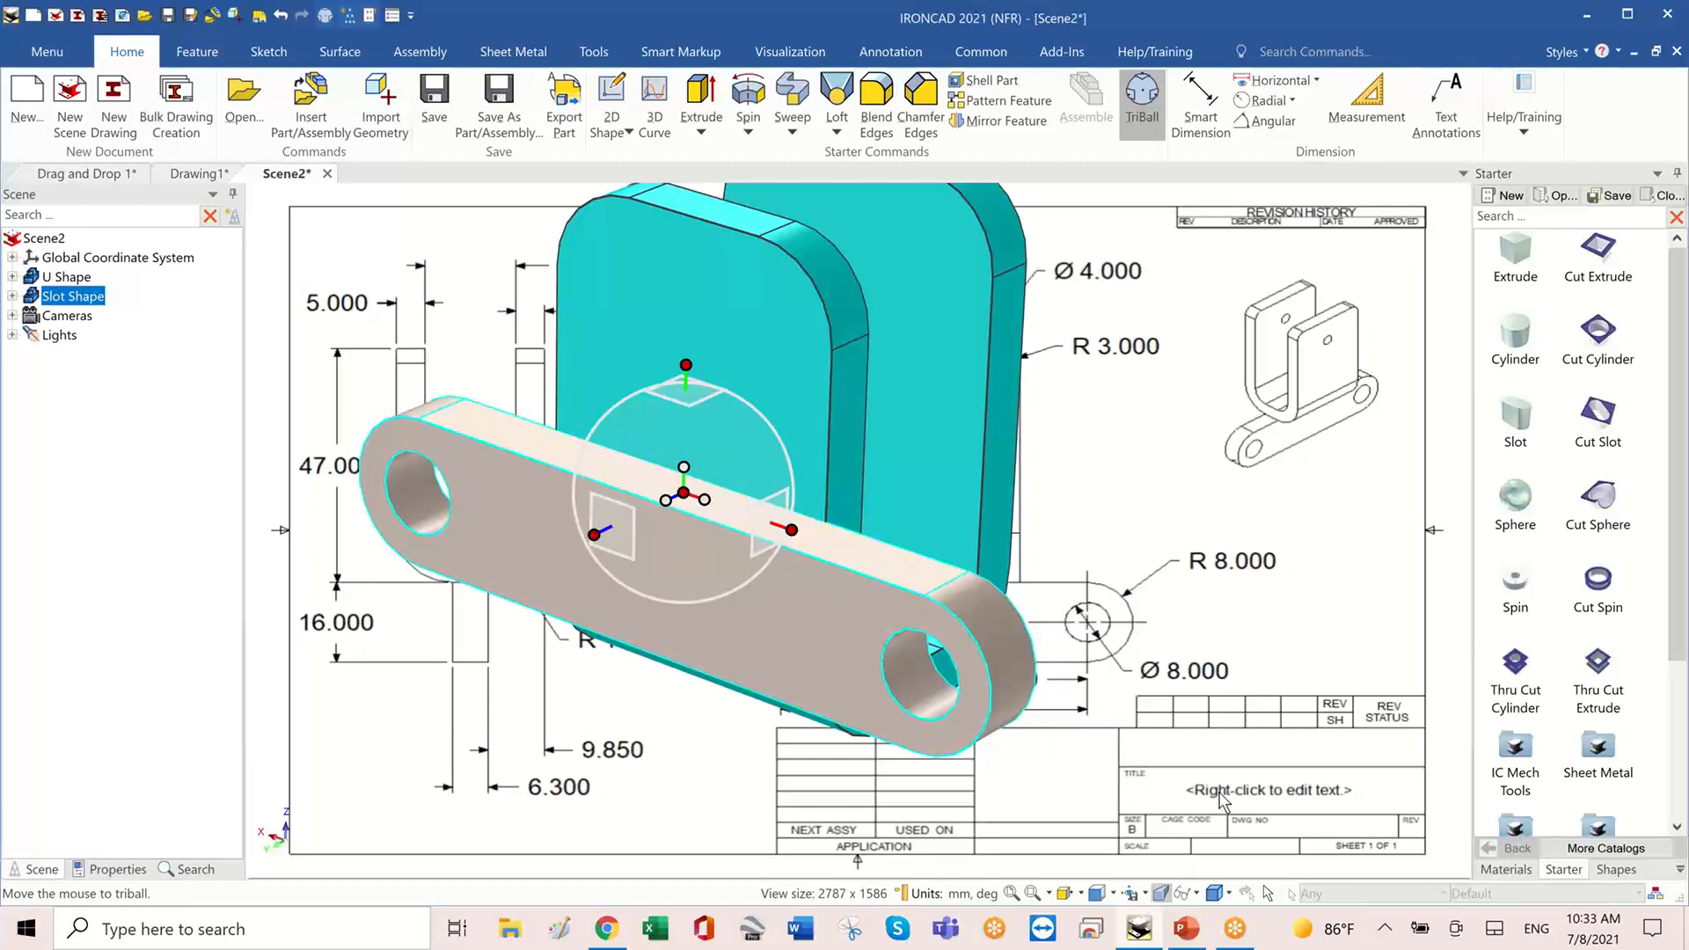
key(space)
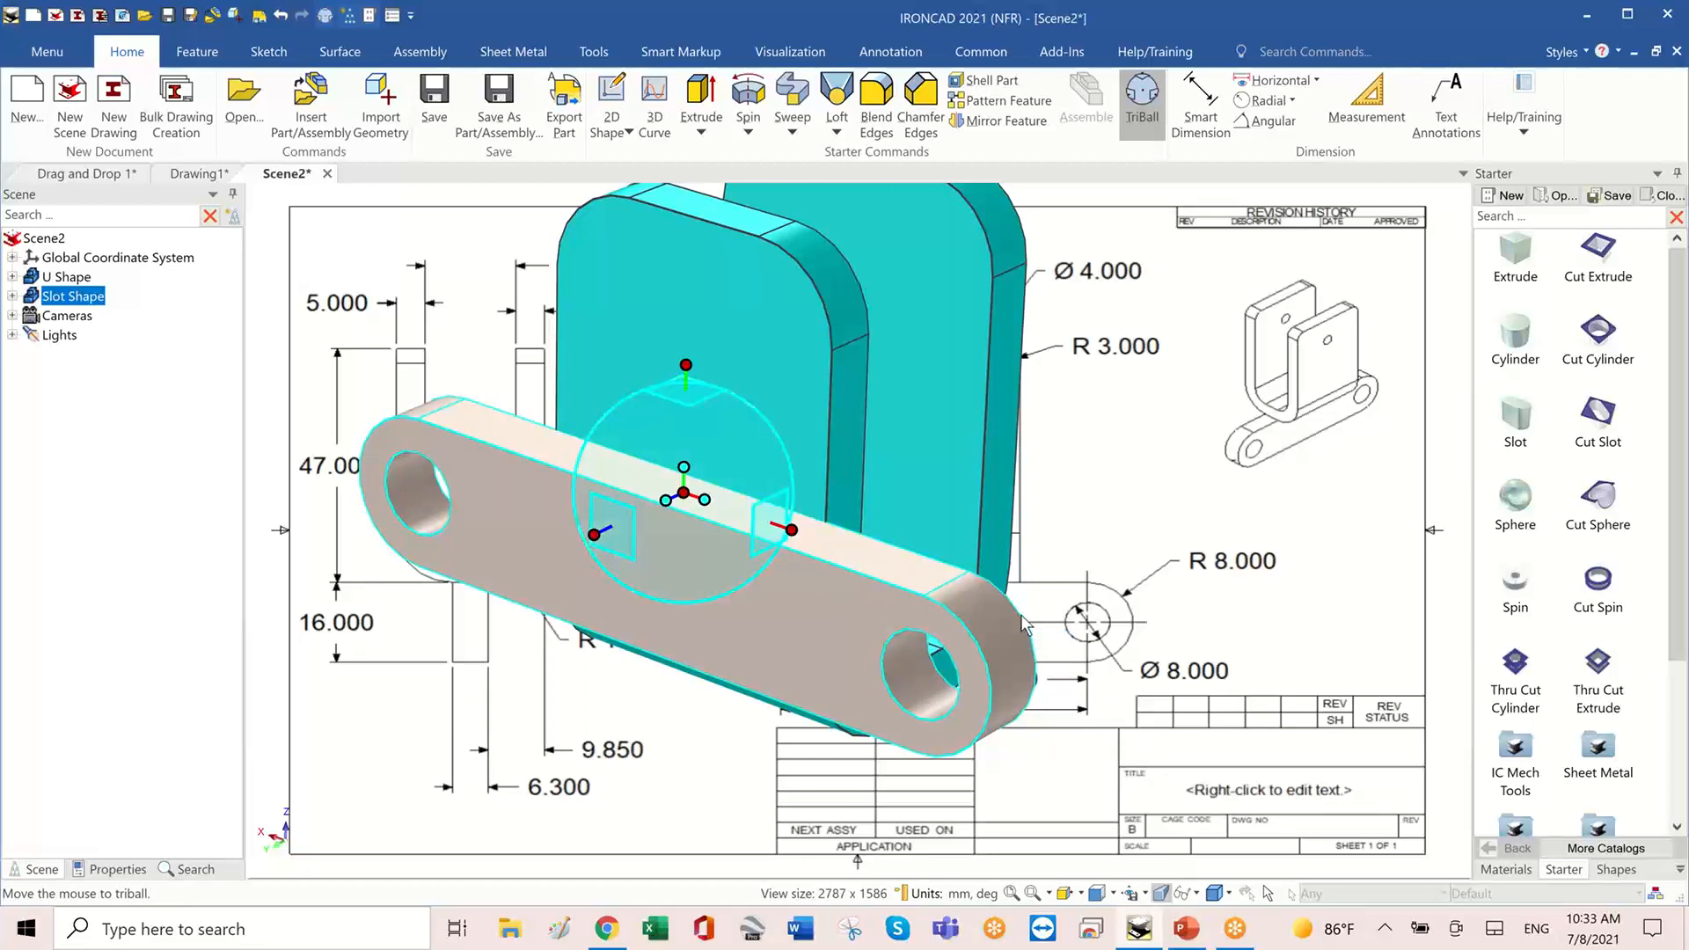
- Move the Slot Shape with the TriBall so its top face centre meets the centre of the U Shape's flat outer bottom face
middle_drag(1025, 620, 575, 515)
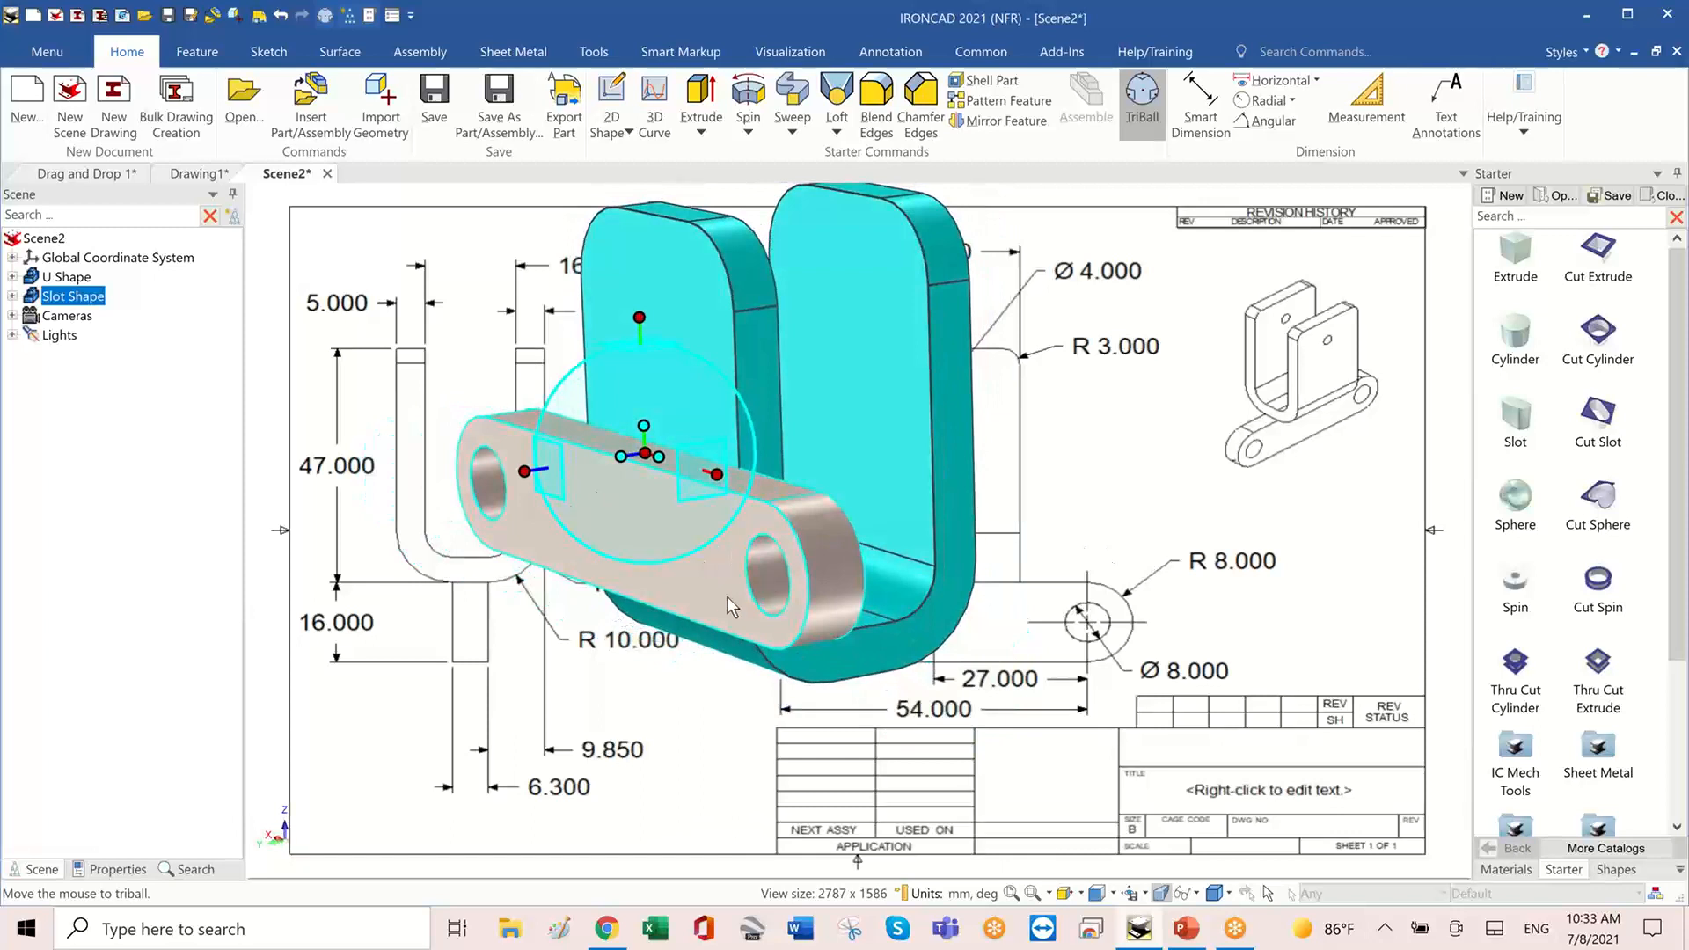
middle_drag(727, 597, 653, 503)
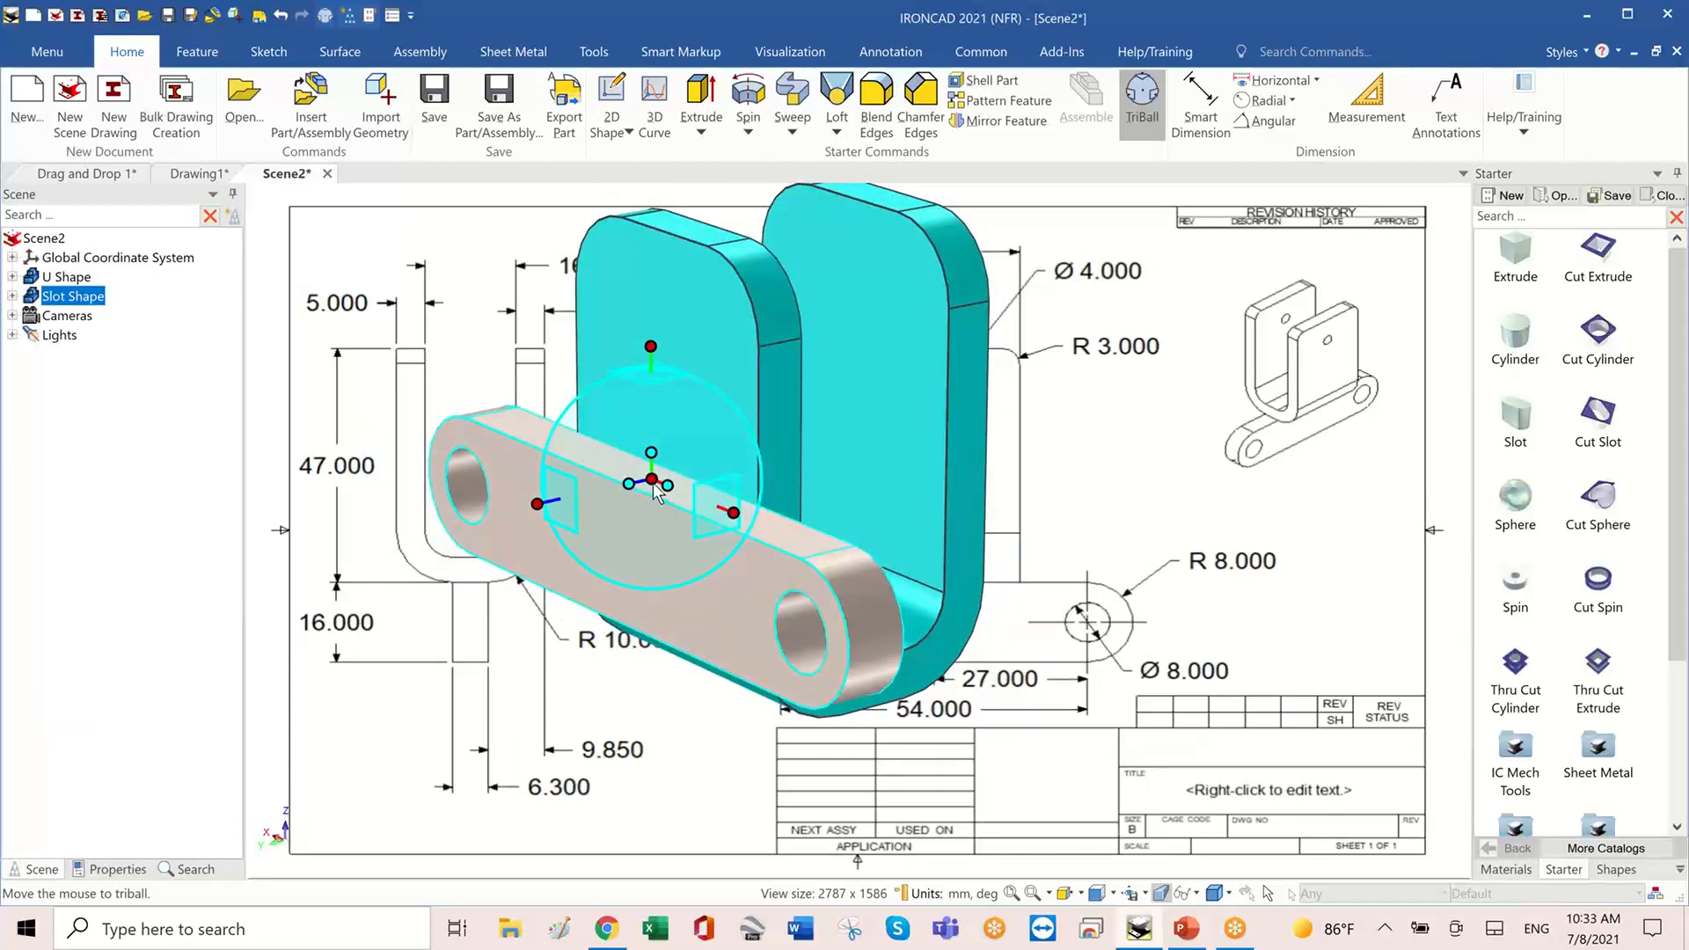
right_click(653, 482)
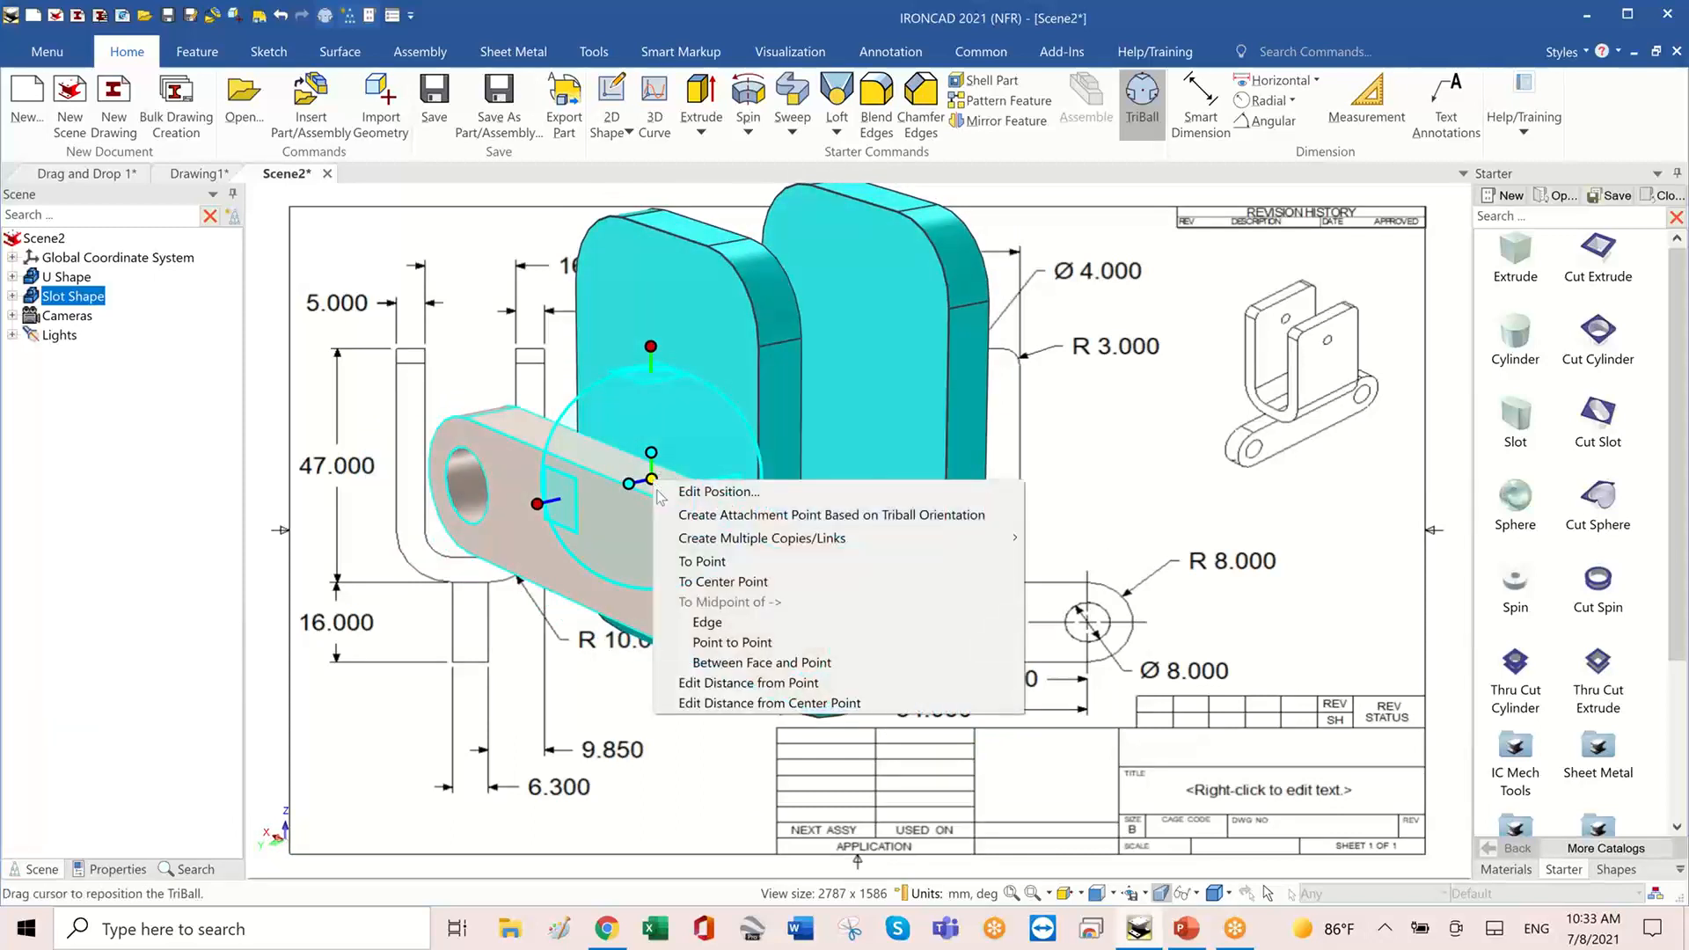
click(703, 561)
middle_drag(702, 562, 830, 592)
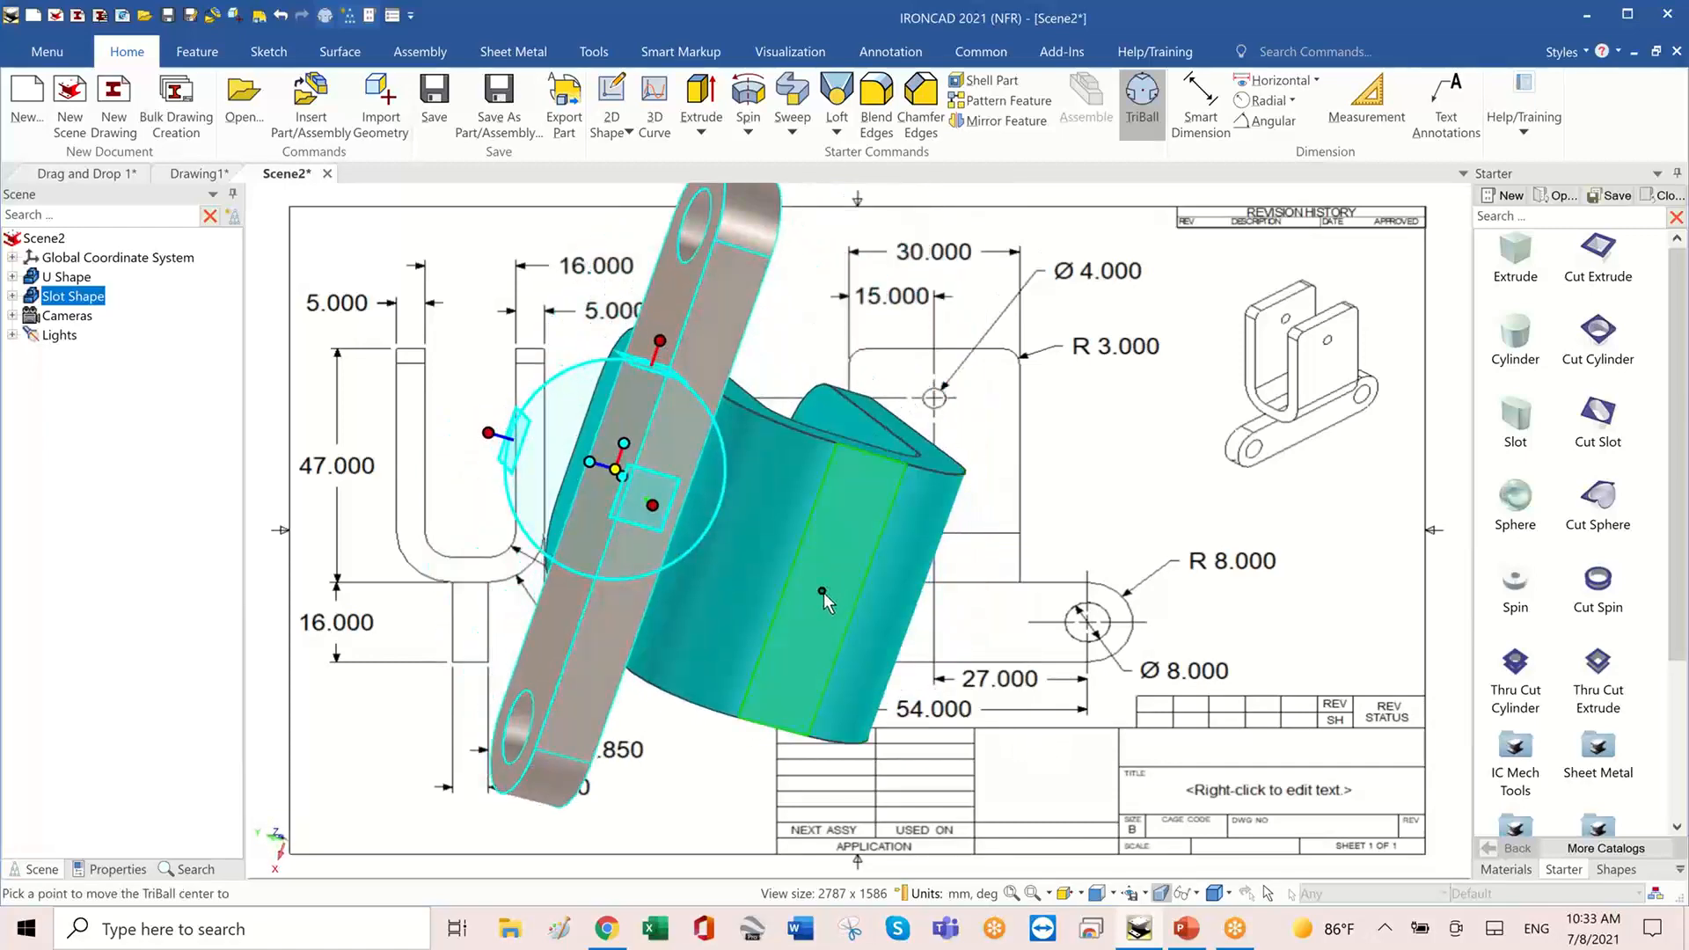
click(822, 589)
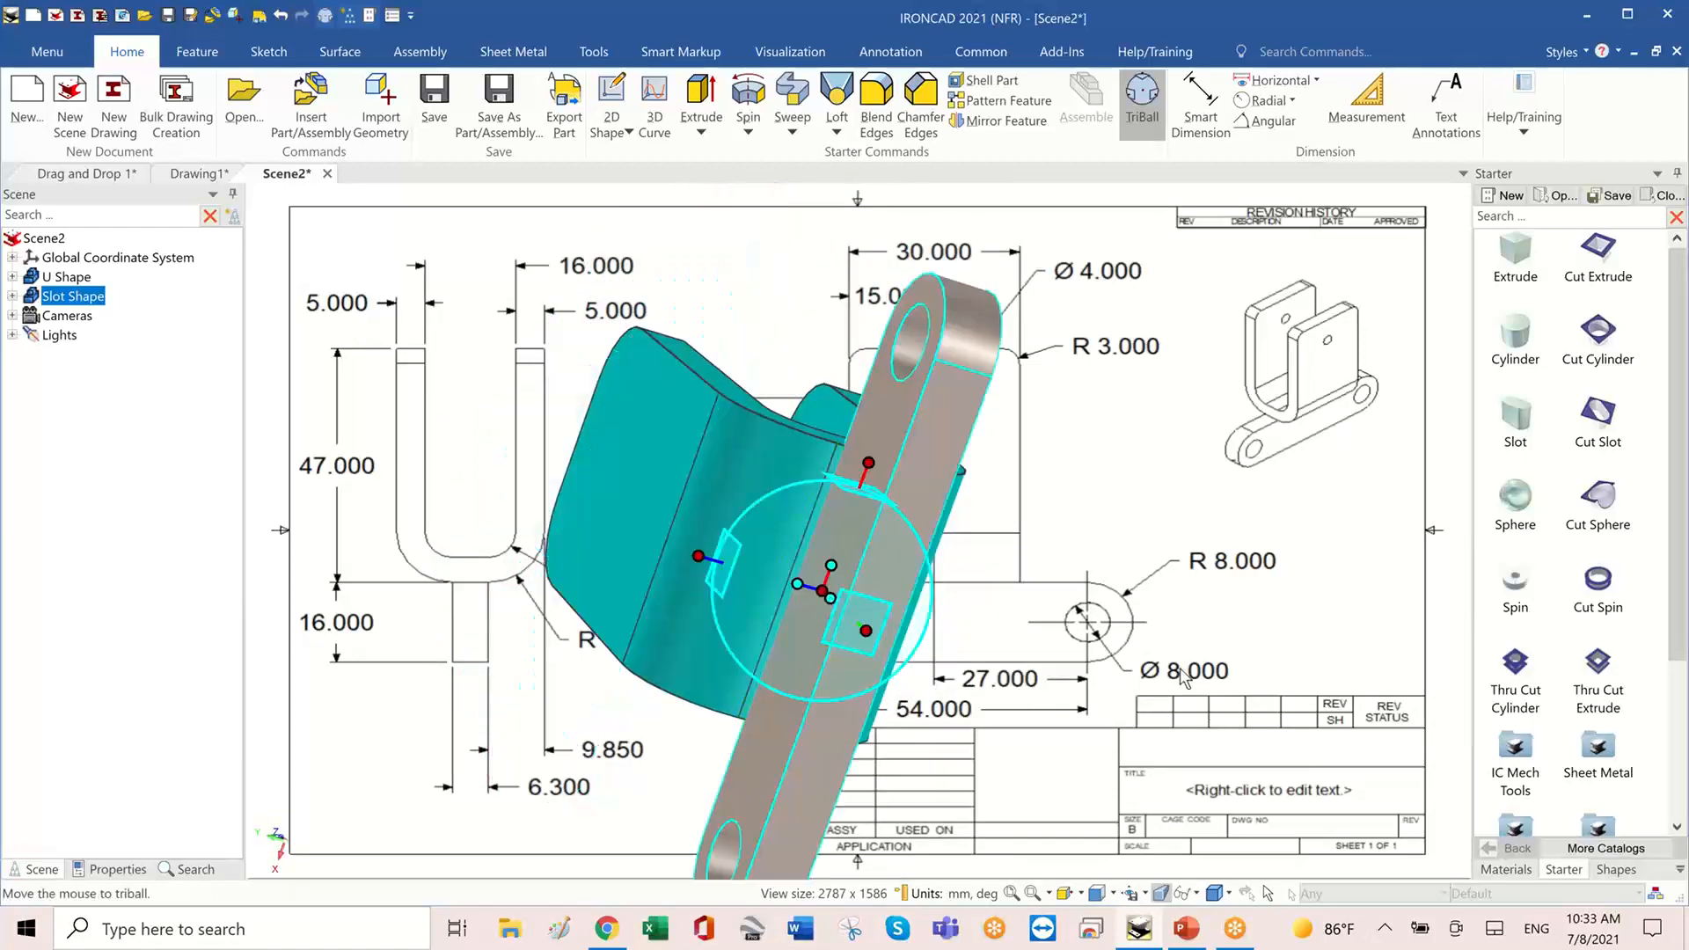
key(F10)
click(1099, 626)
middle_drag(1100, 626, 900, 511)
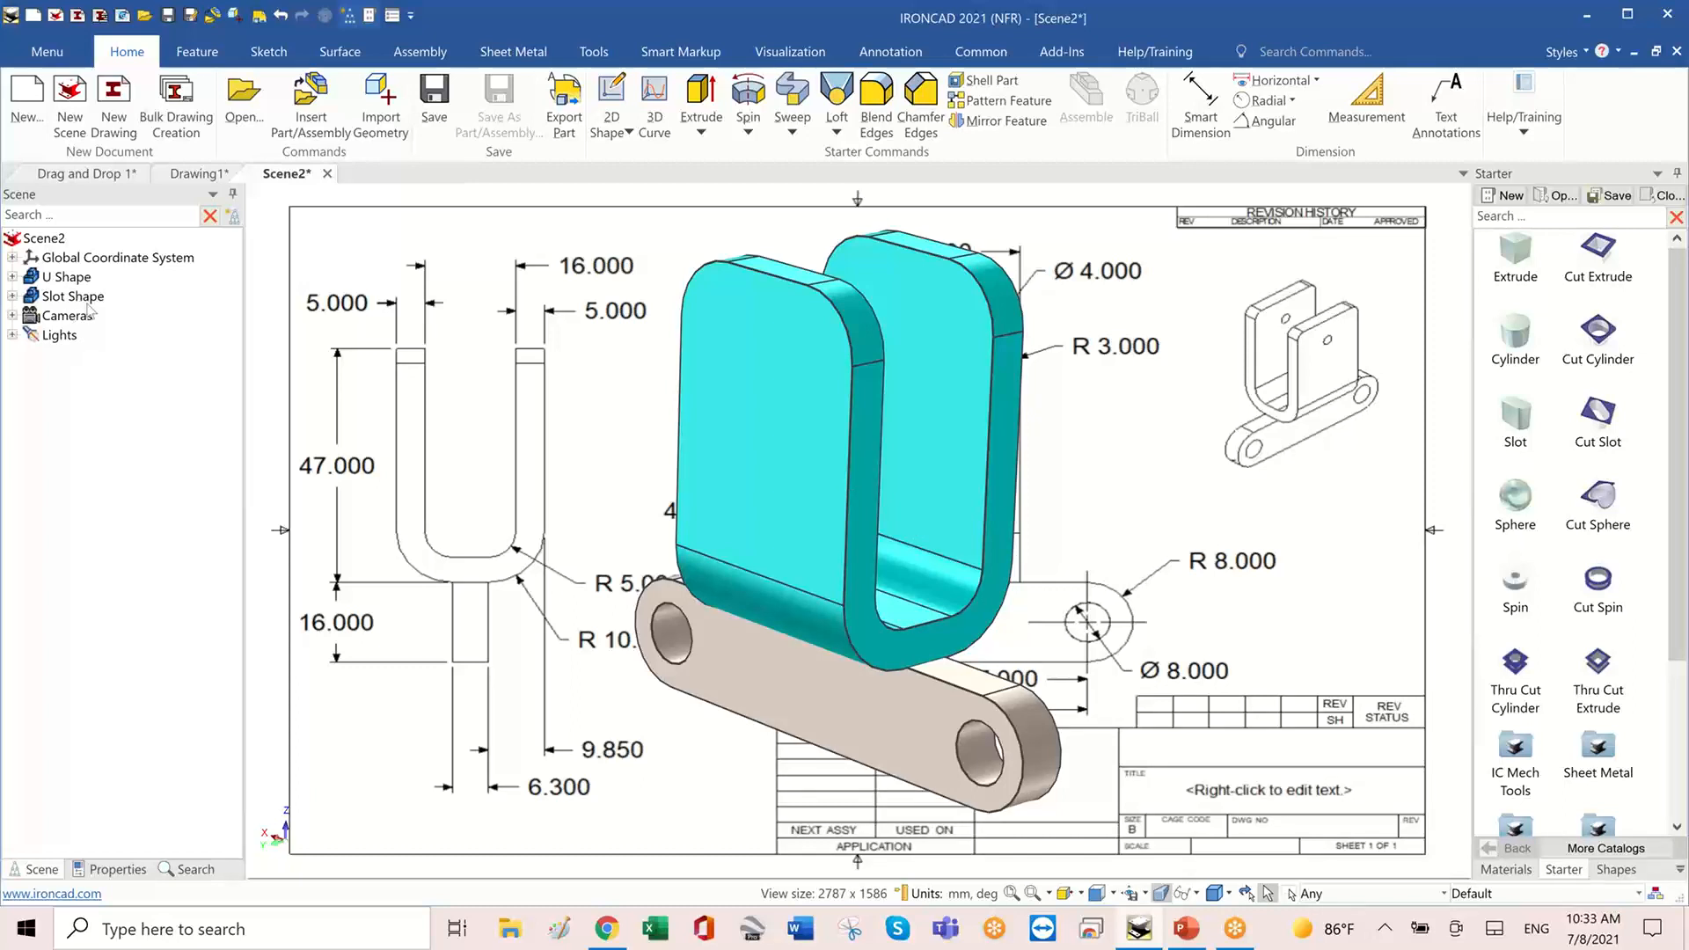
- Combine the U Shape and the Slot Shape into one assembly
right_click(1171, 401)
click(1116, 400)
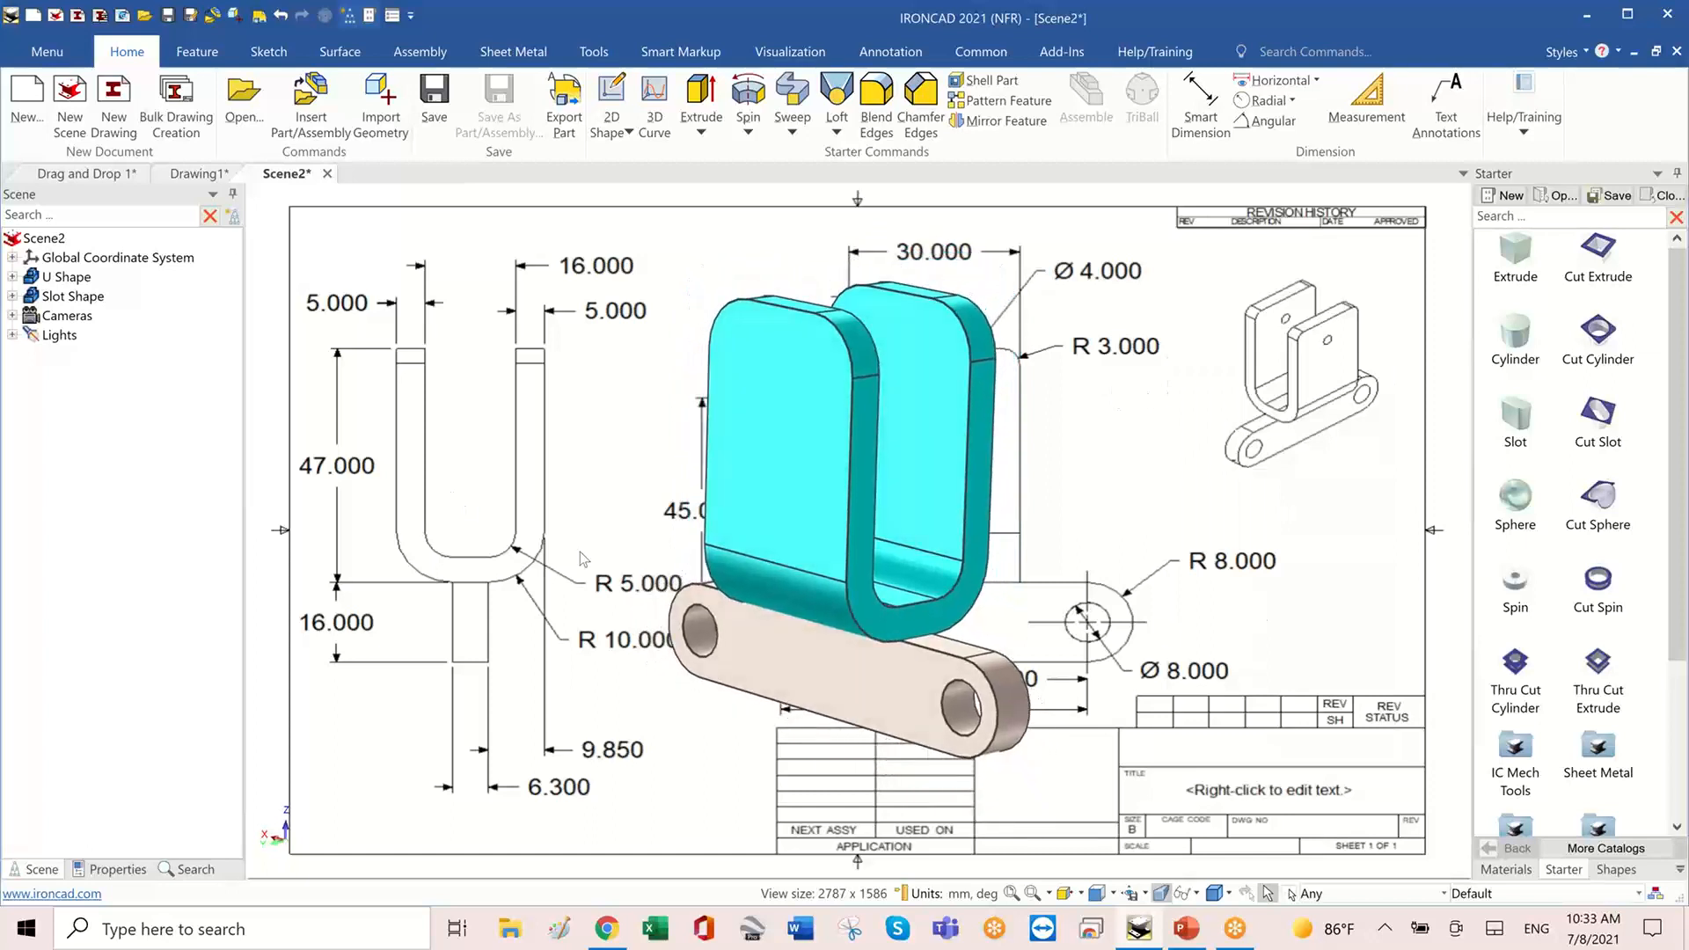
click(71, 277)
ctrl+click(98, 299)
click(452, 362)
drag(454, 223, 1226, 845)
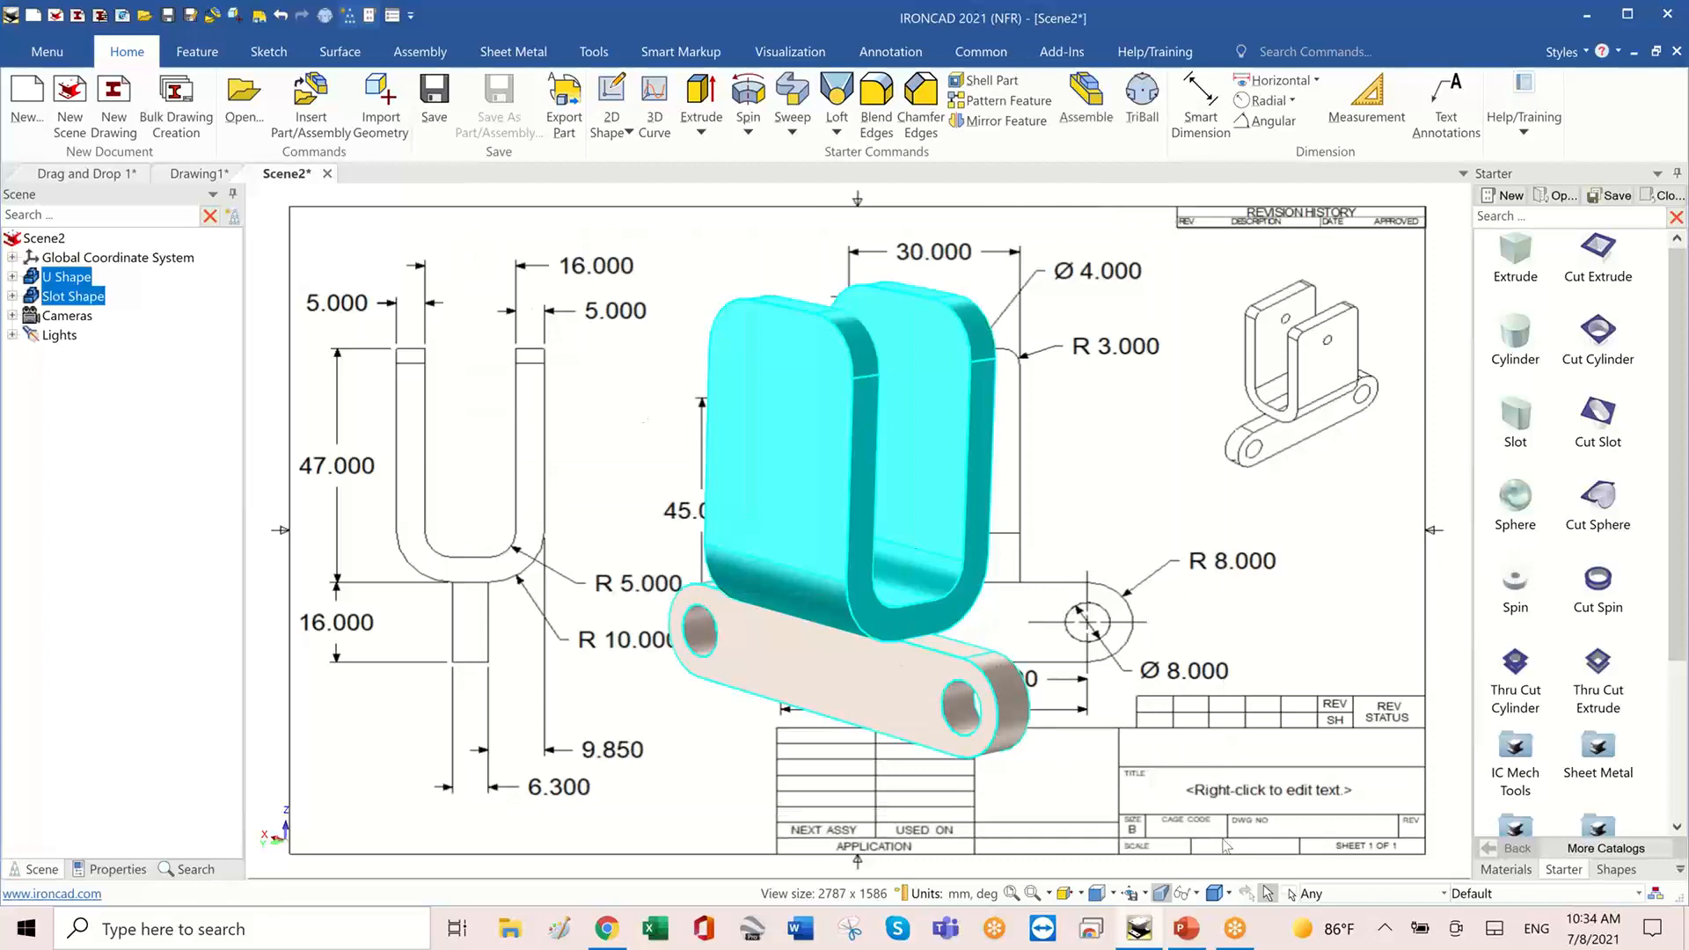
right_click(906, 666)
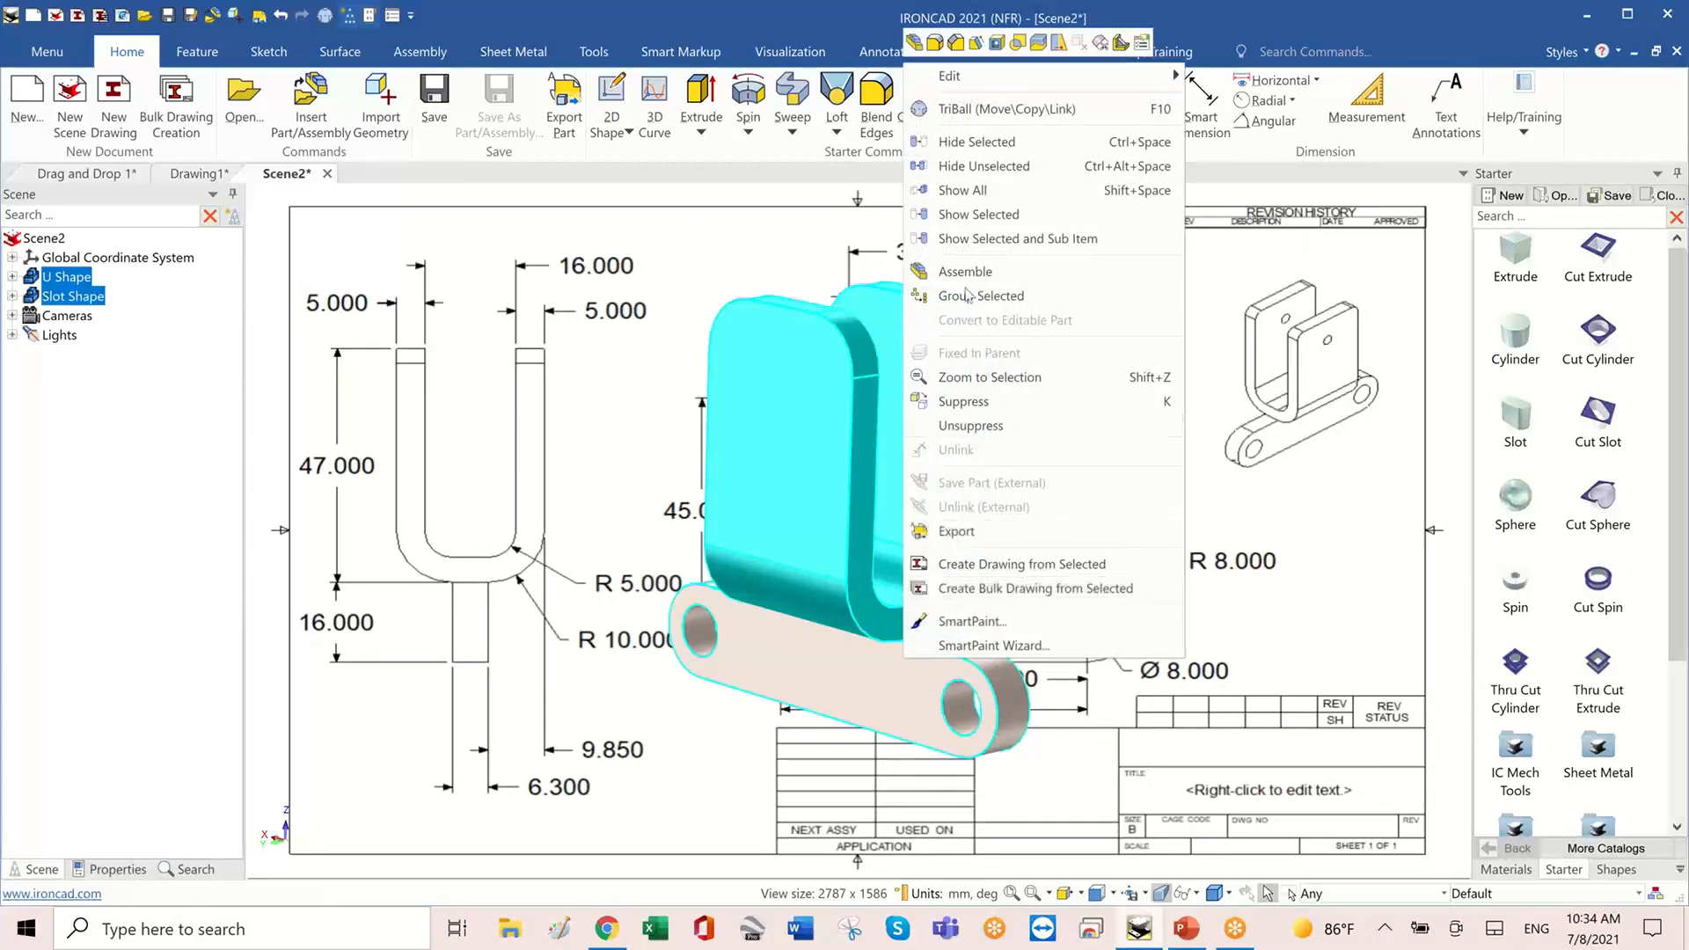
click(965, 273)
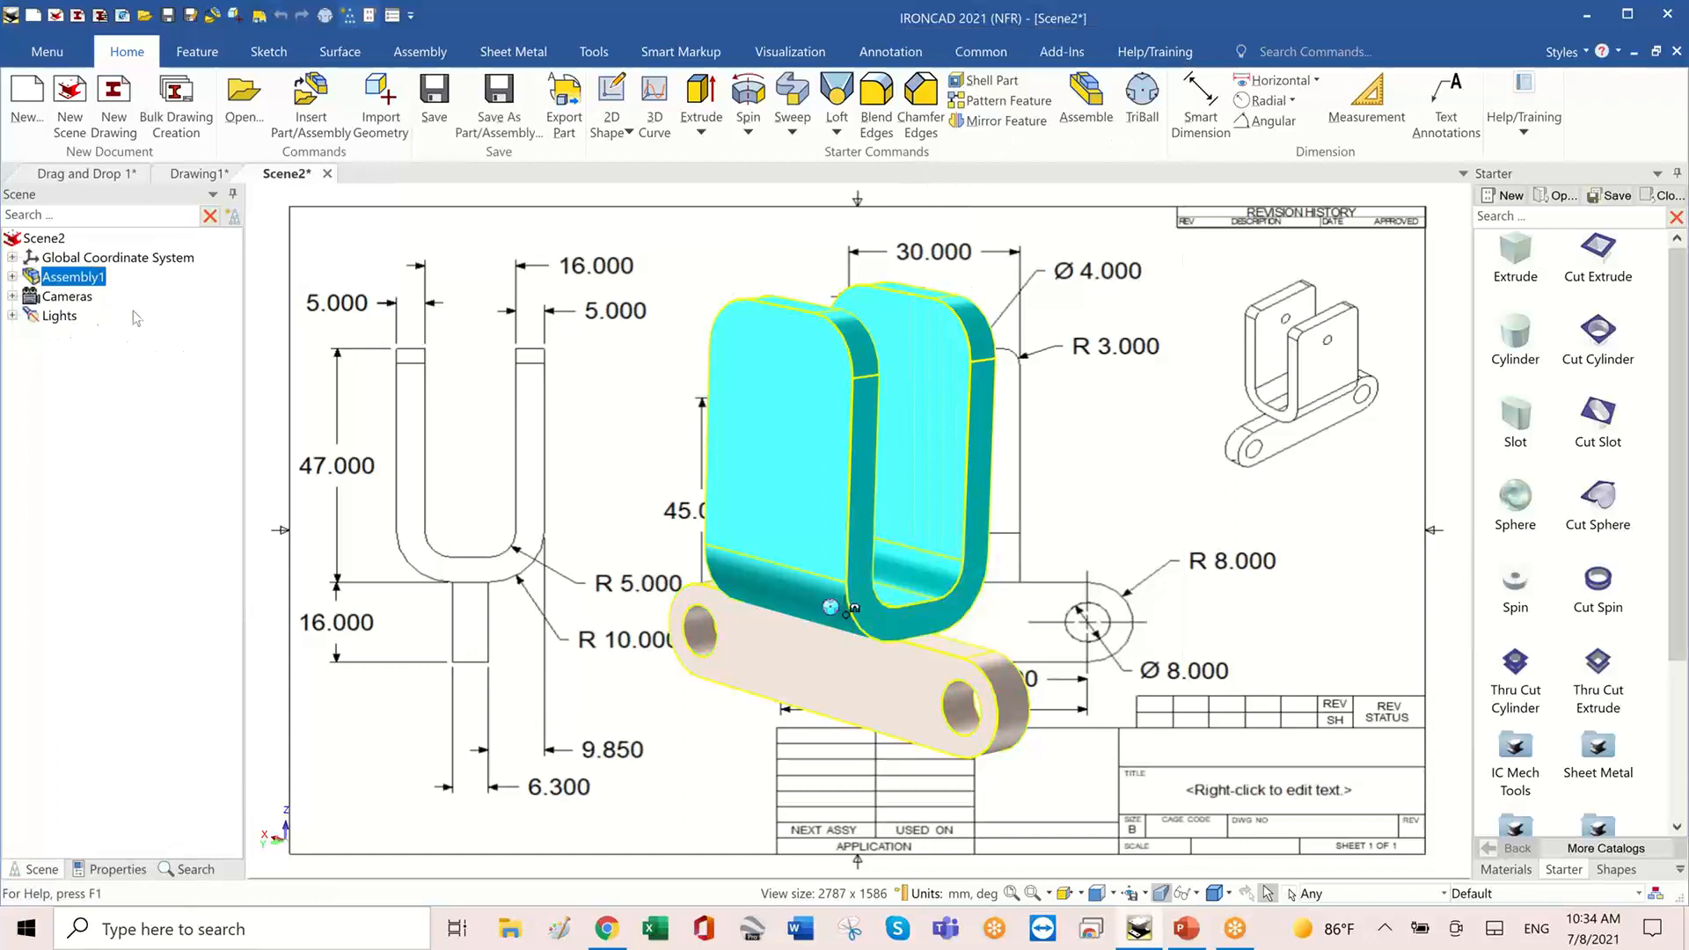
- Examine the assembled U Shape and Slot Shape as one object from several angles
click(628, 384)
middle_drag(628, 383, 396, 392)
click(62, 281)
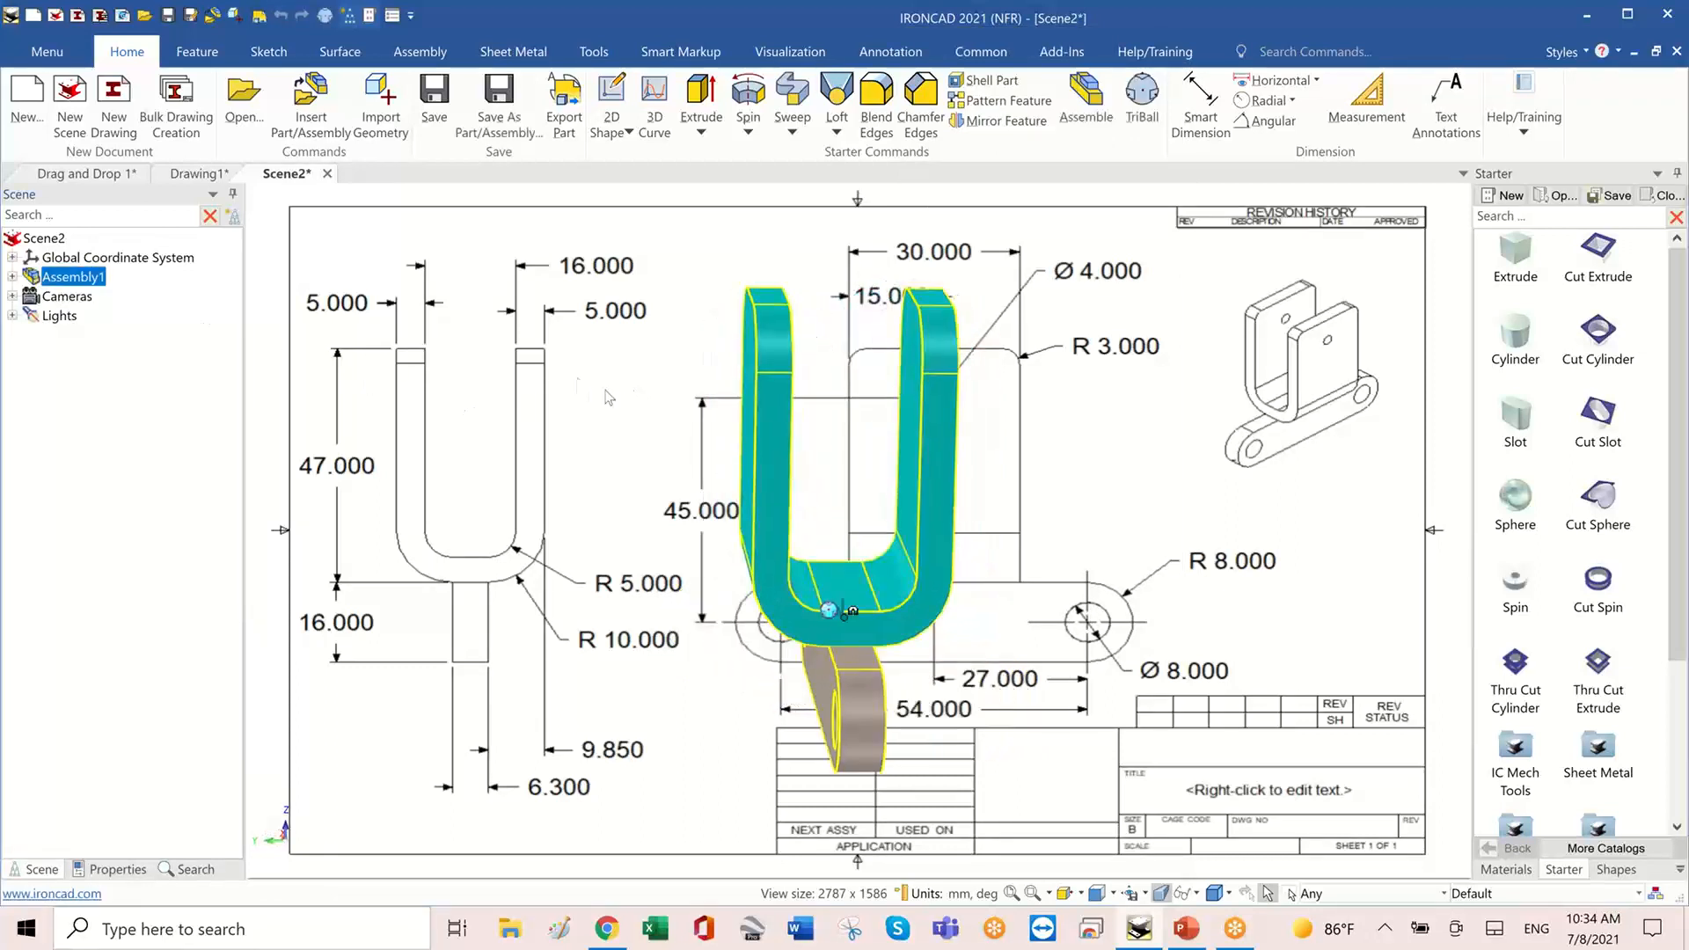
middle_drag(603, 391, 578, 349)
key(F10)
key(F10)
click(578, 349)
middle_drag(593, 426, 616, 442)
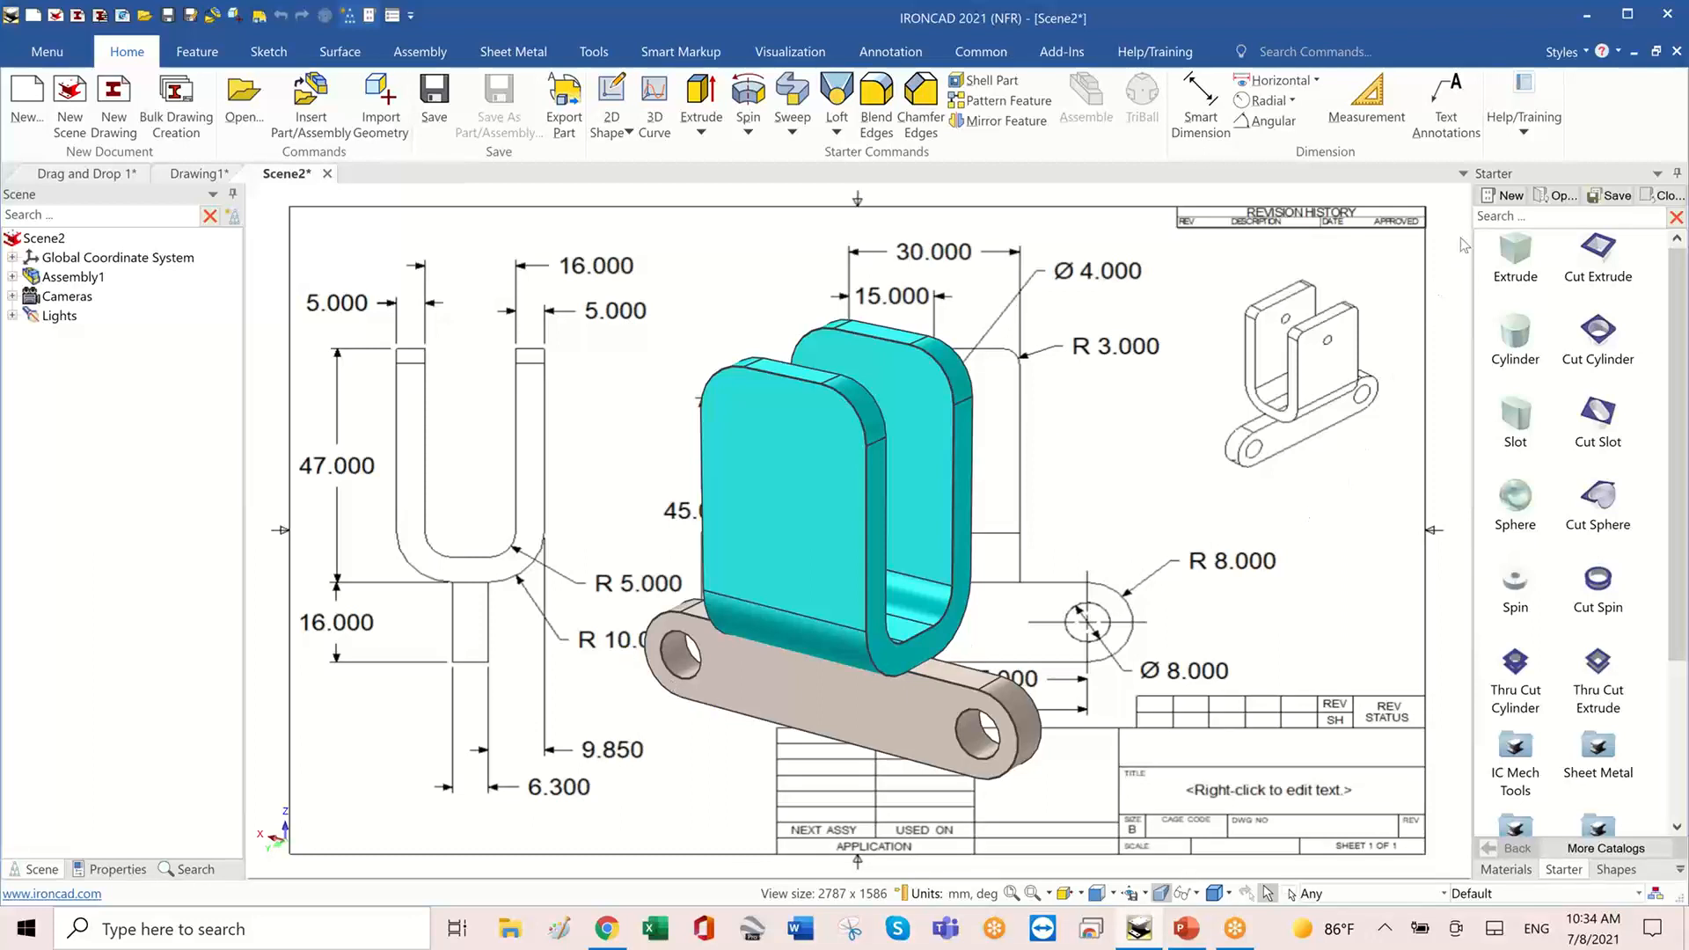
- Create a new catalog and add the yellow part from the Drag and Drop 1 scene to it
click(1504, 195)
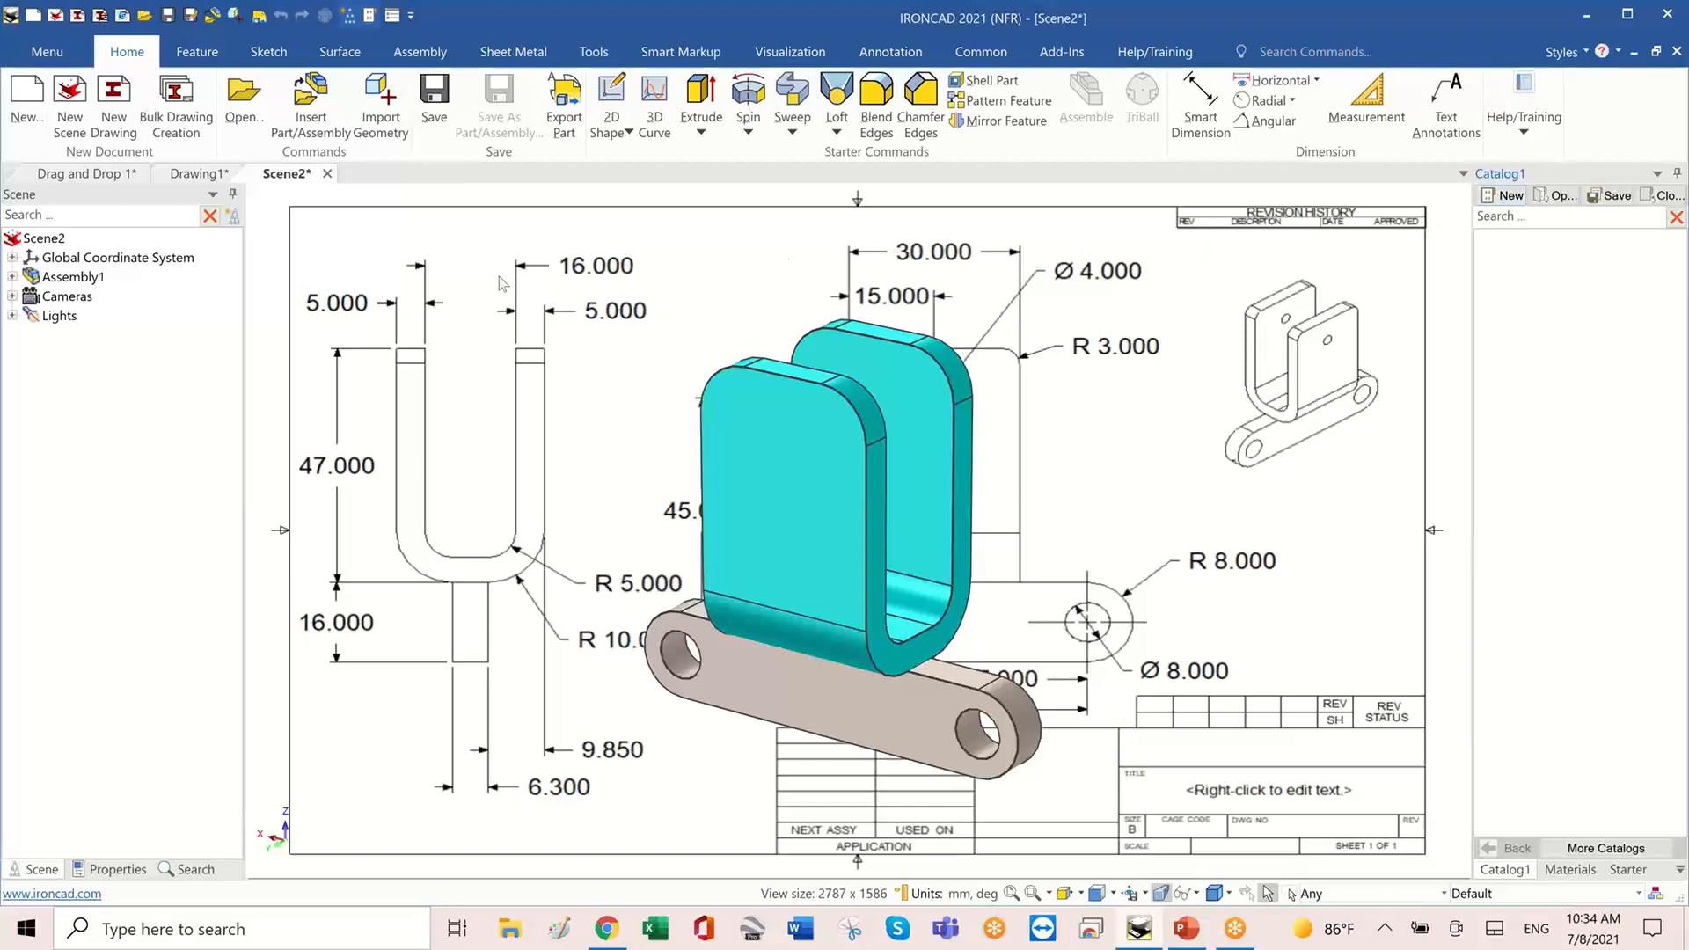
click(98, 181)
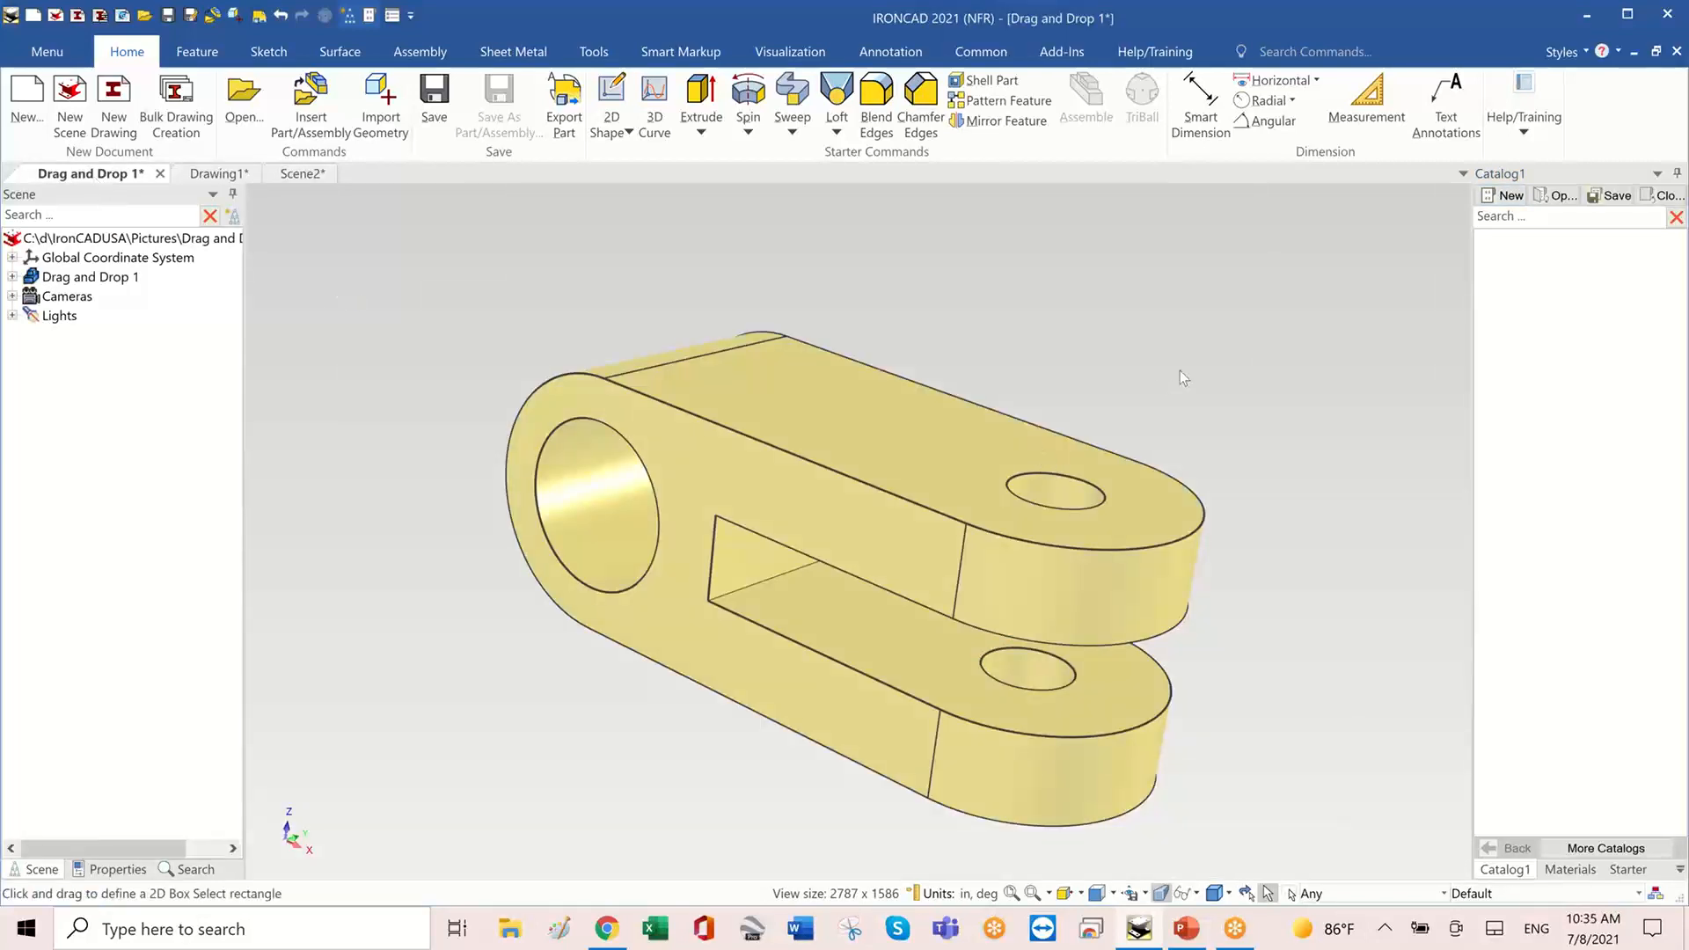
middle_drag(1180, 371, 818, 509)
click(748, 489)
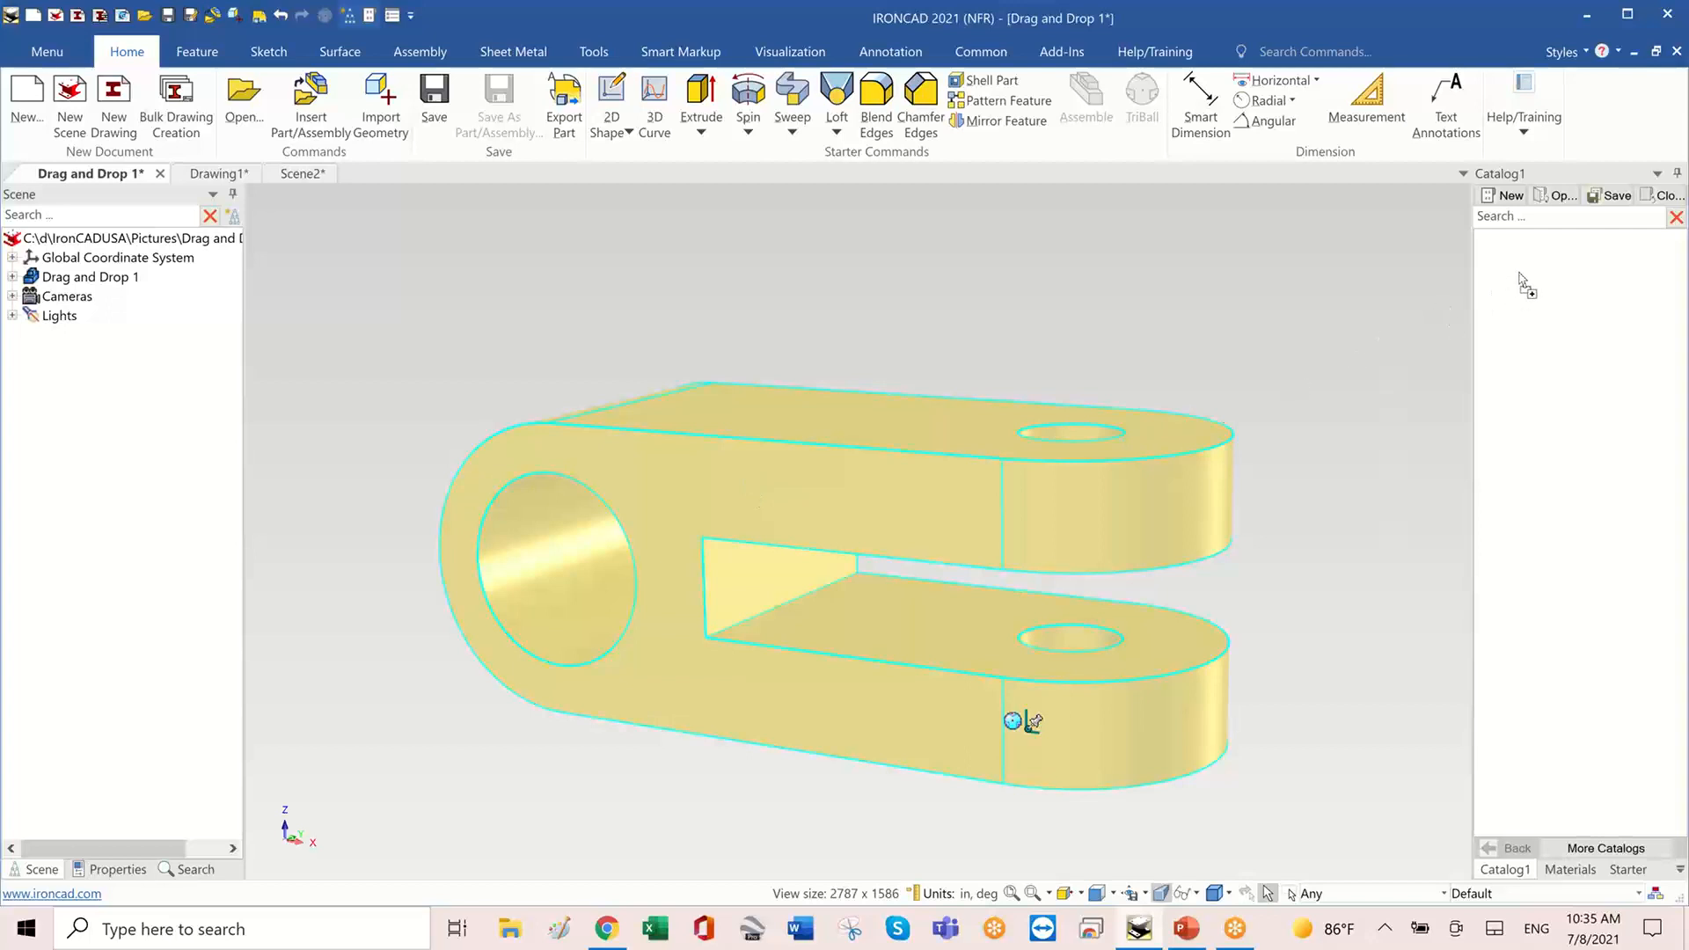
drag(1527, 286, 1520, 280)
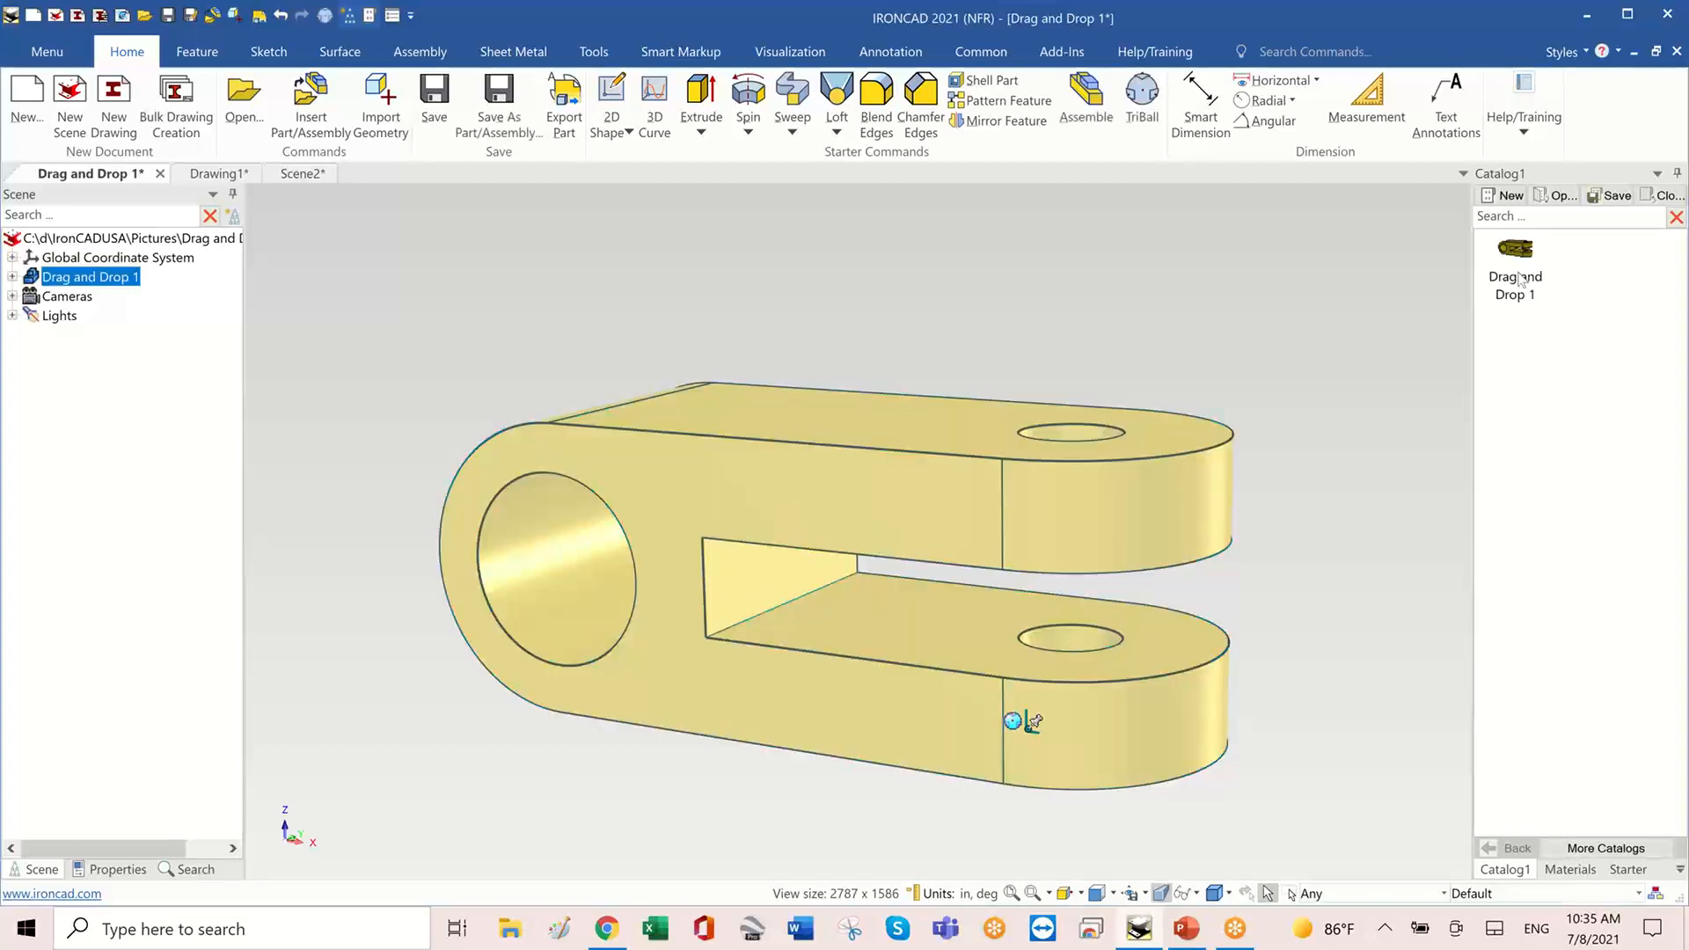
click(814, 263)
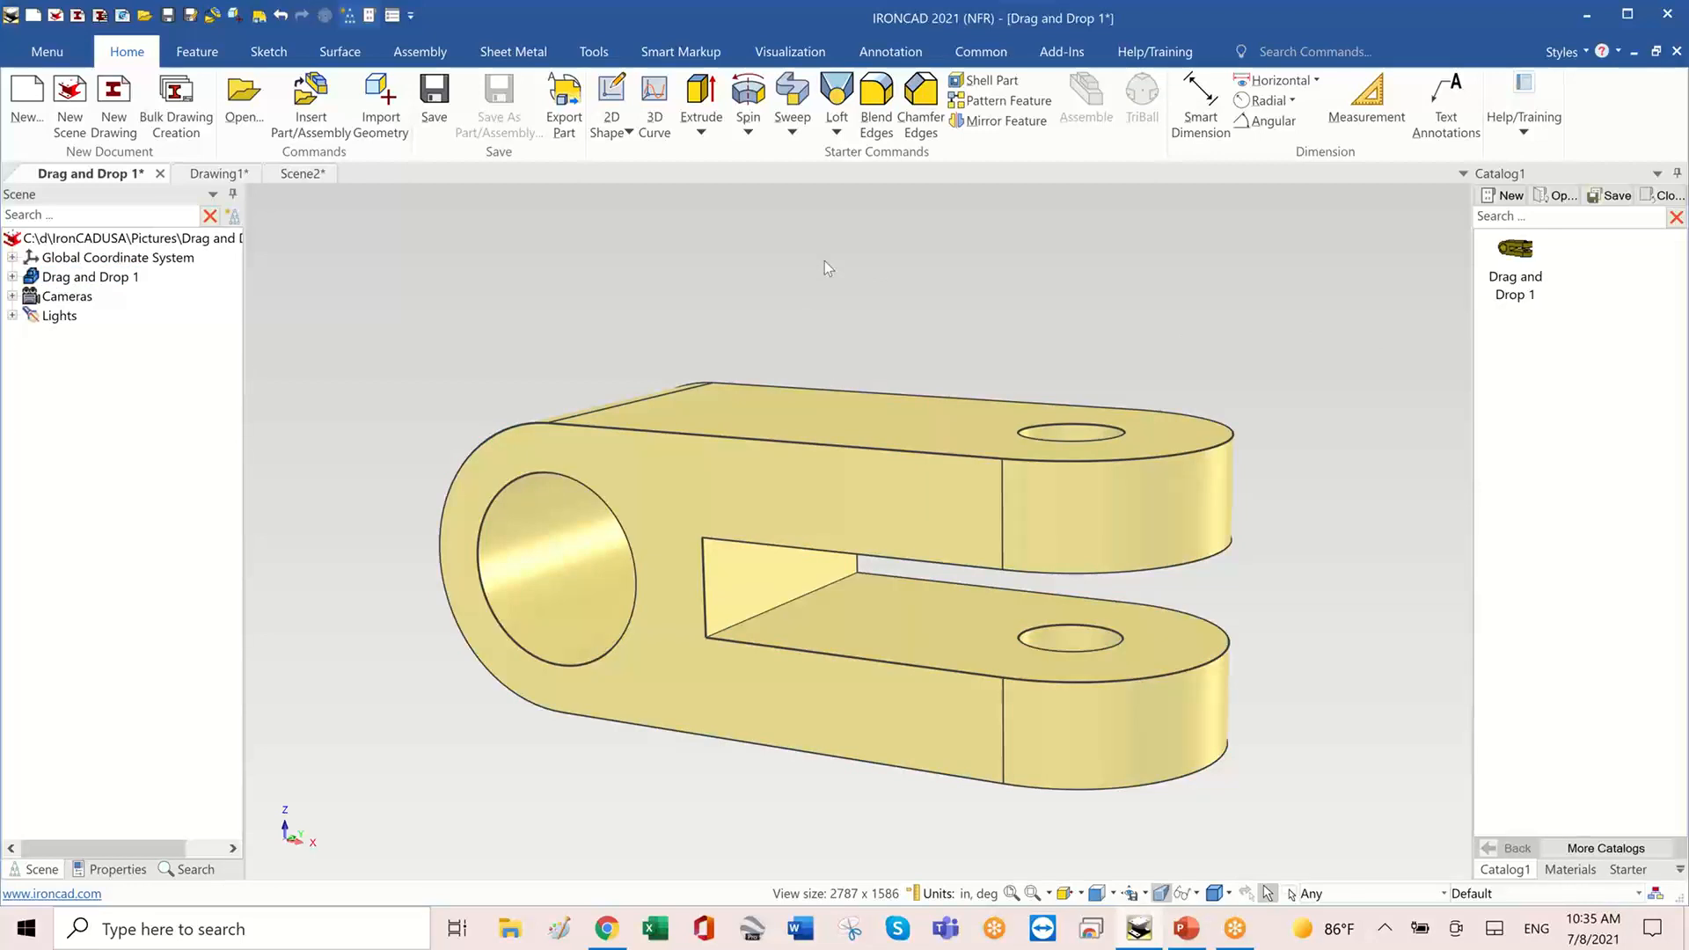
- Add the complete bracket assembly from Scene2 to the new catalog
click(287, 175)
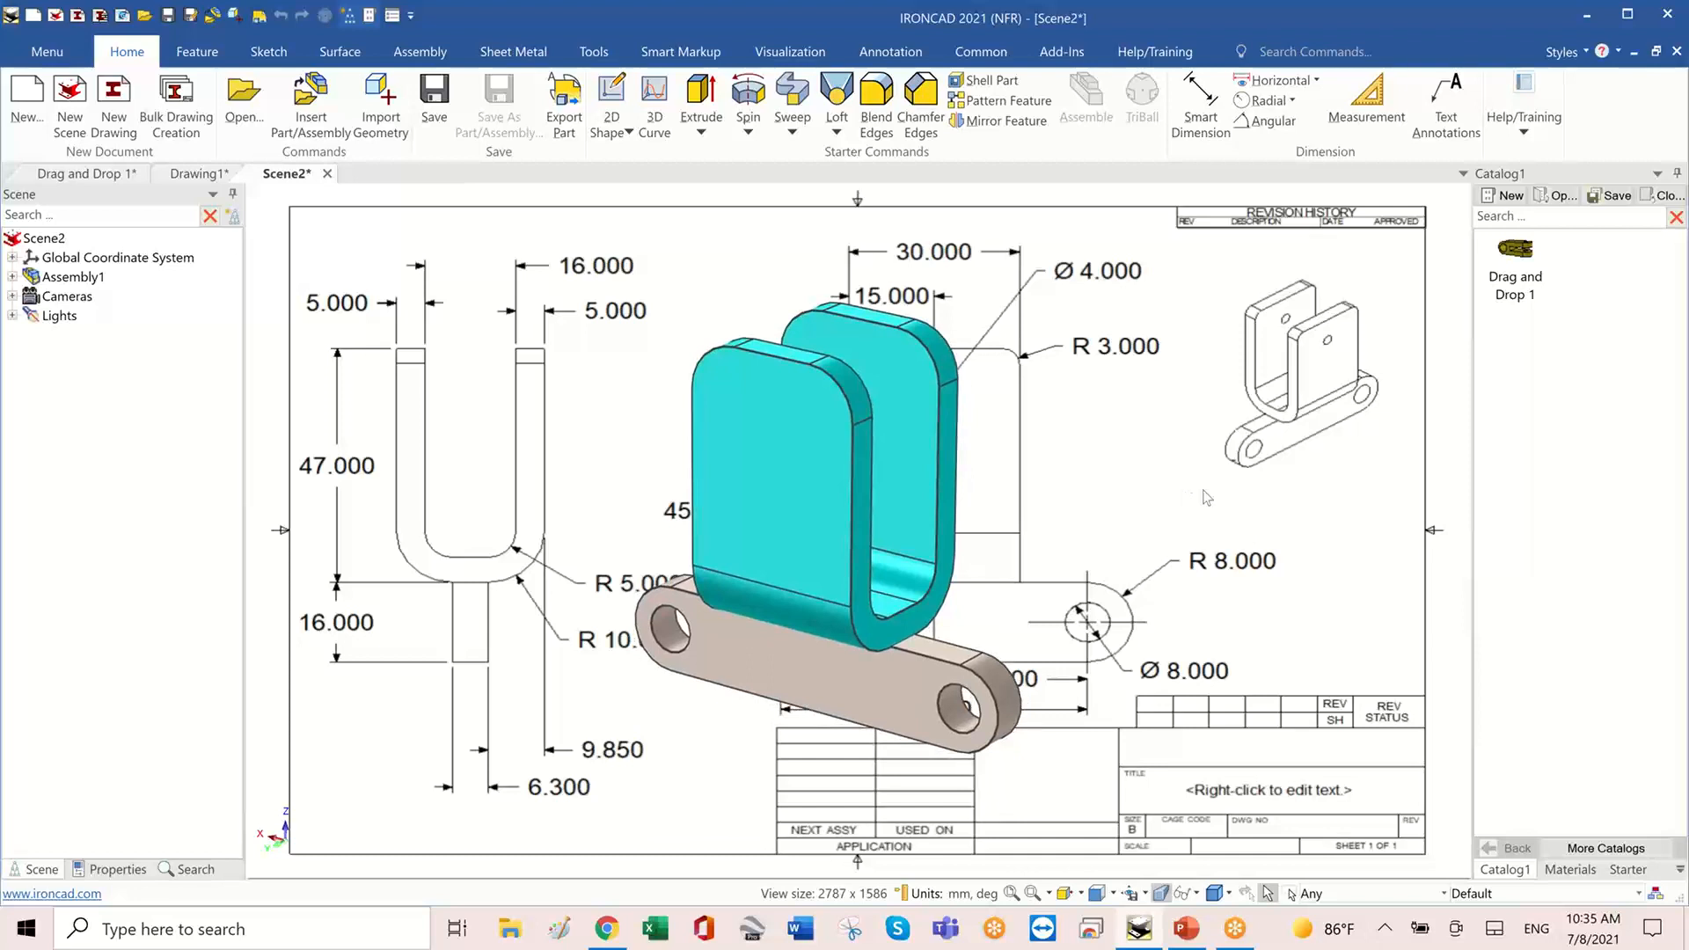
click(915, 451)
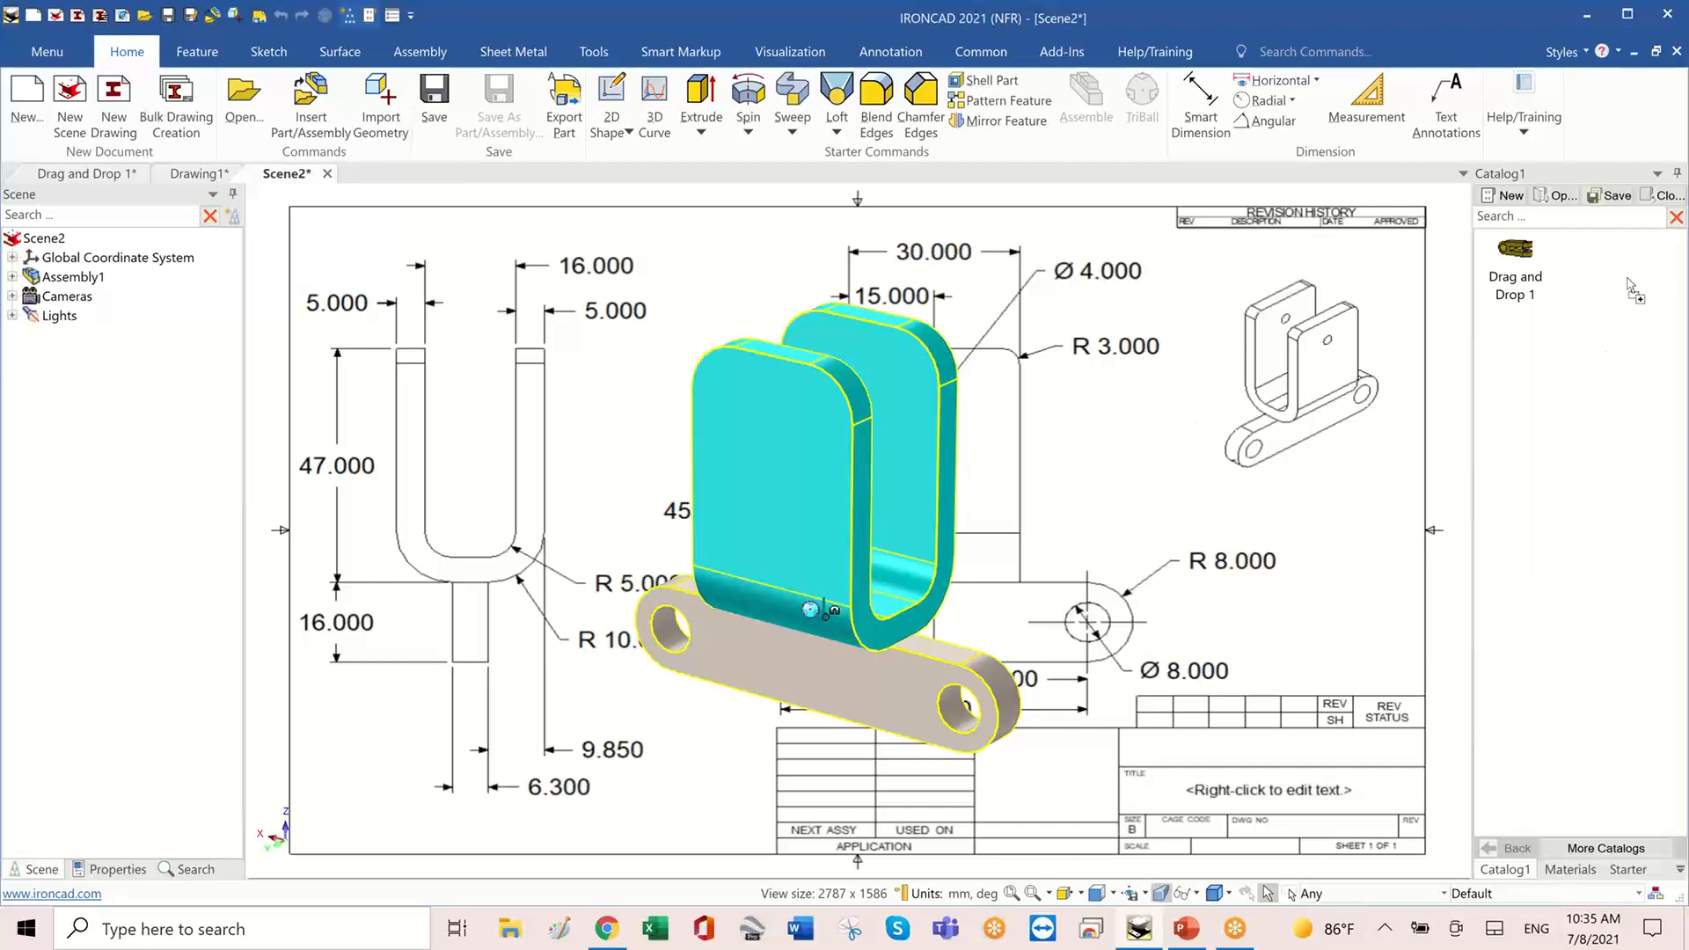
drag(1630, 288, 1630, 290)
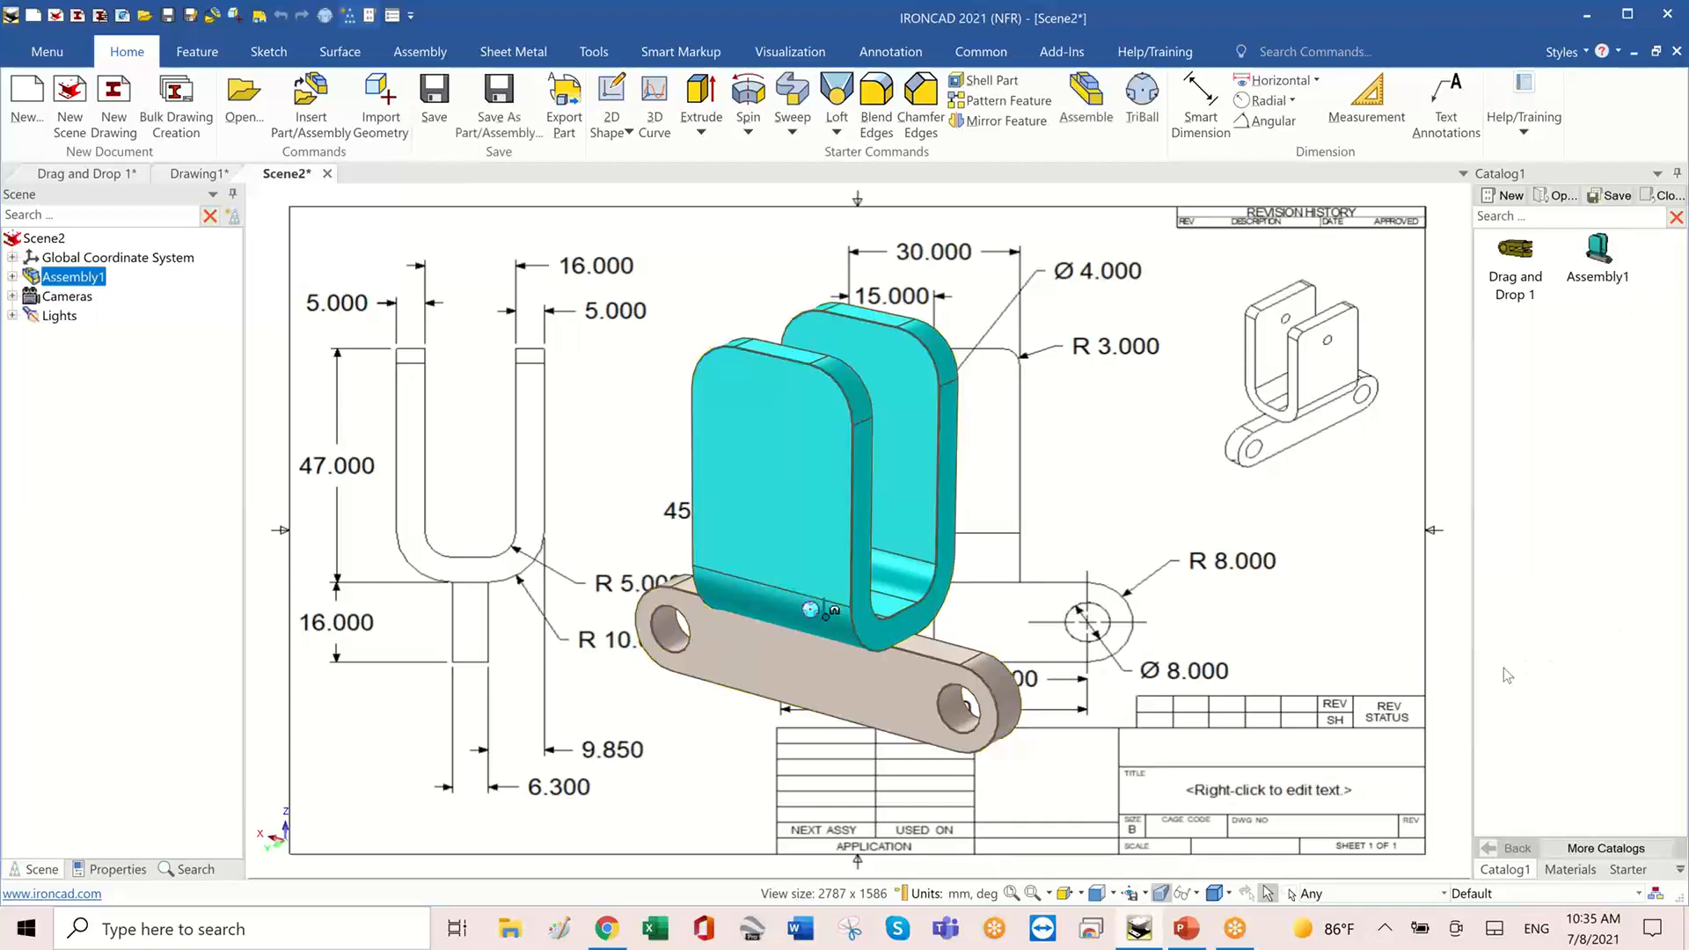
- Add the U Shape and the Slot Shape to the catalog as separate parts
click(887, 466)
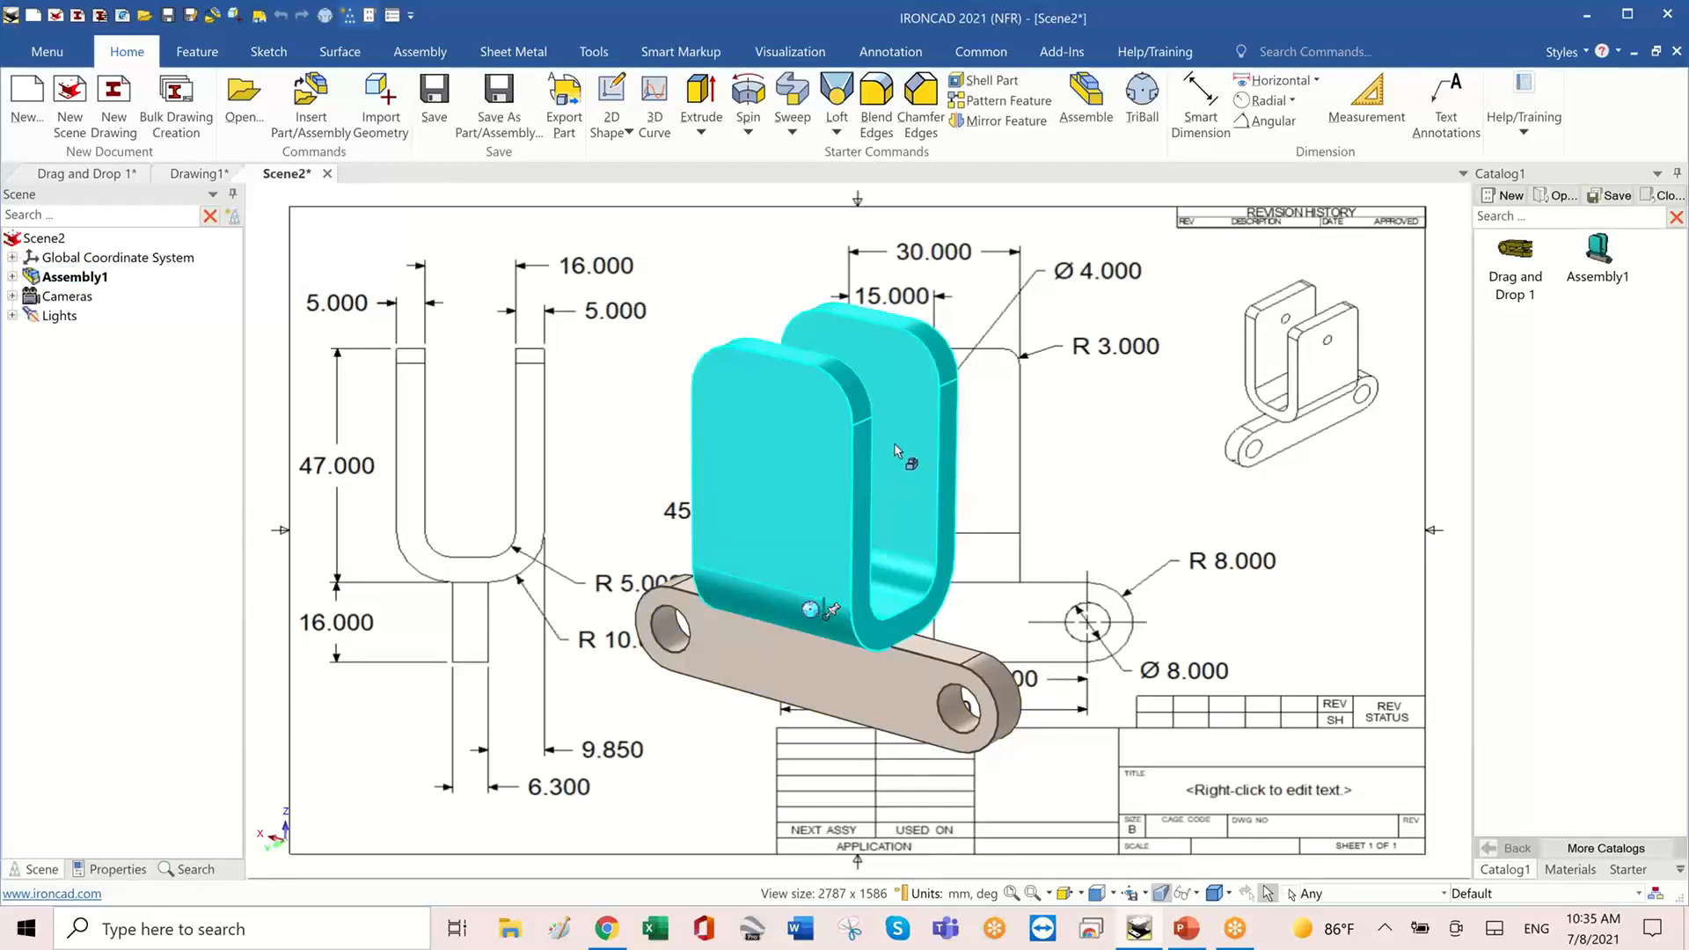
drag(894, 441, 1518, 370)
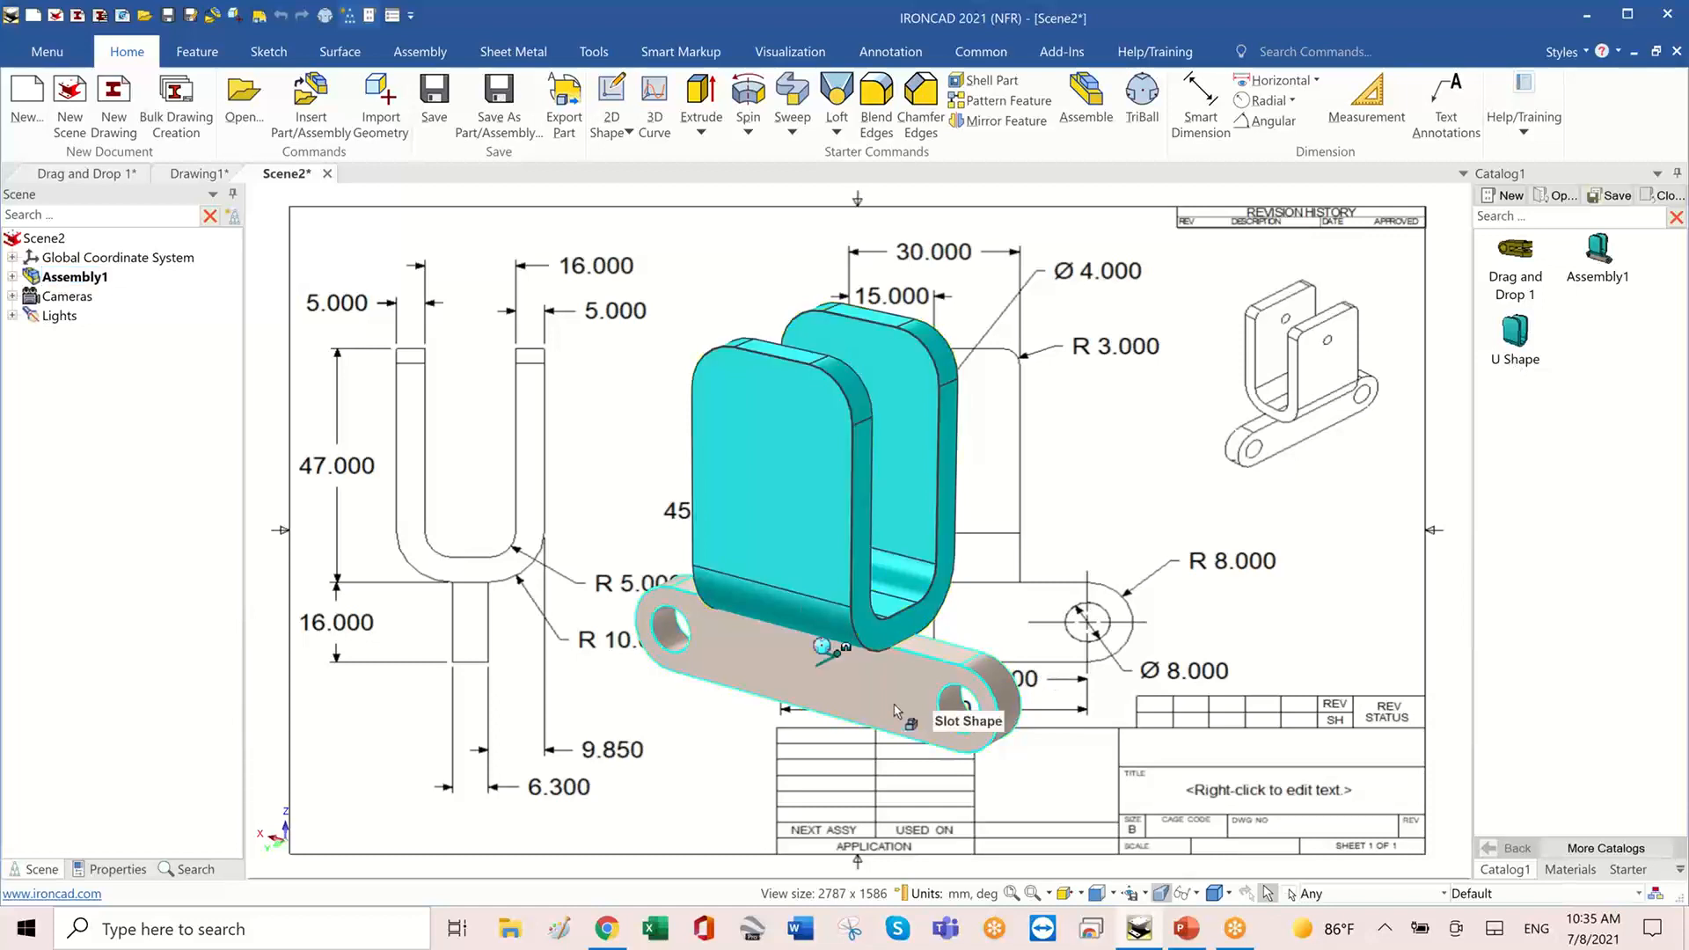
drag(895, 711, 1608, 342)
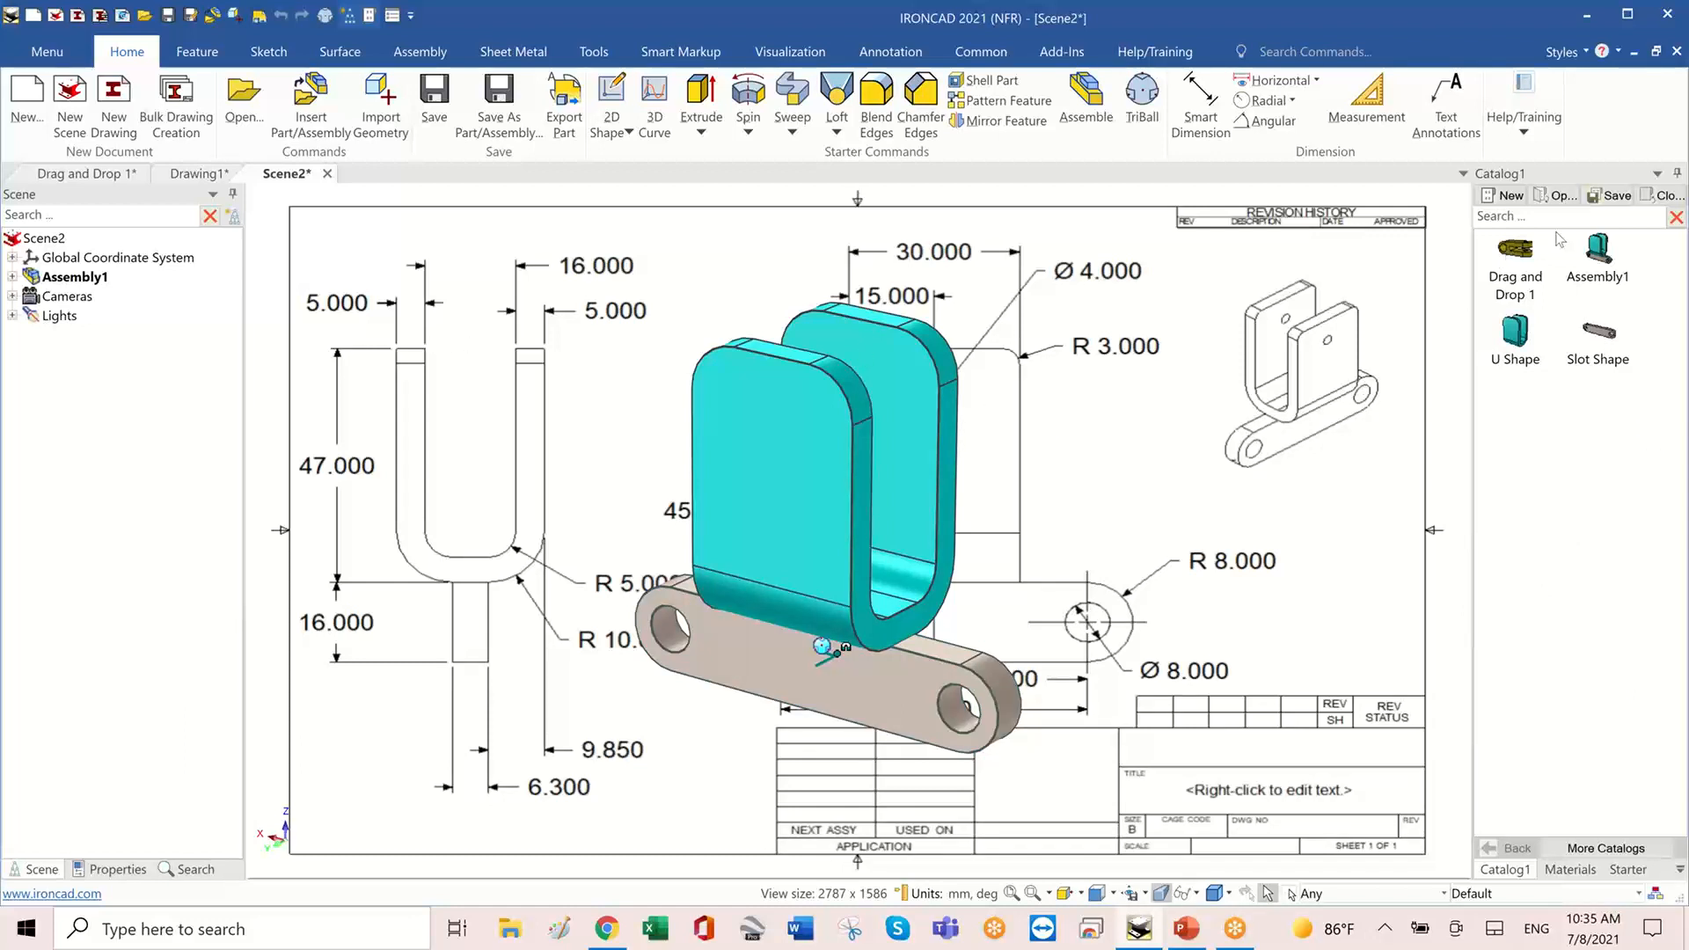
- Save the catalog in the Pictures folder under the name "drag and drop"
click(1610, 195)
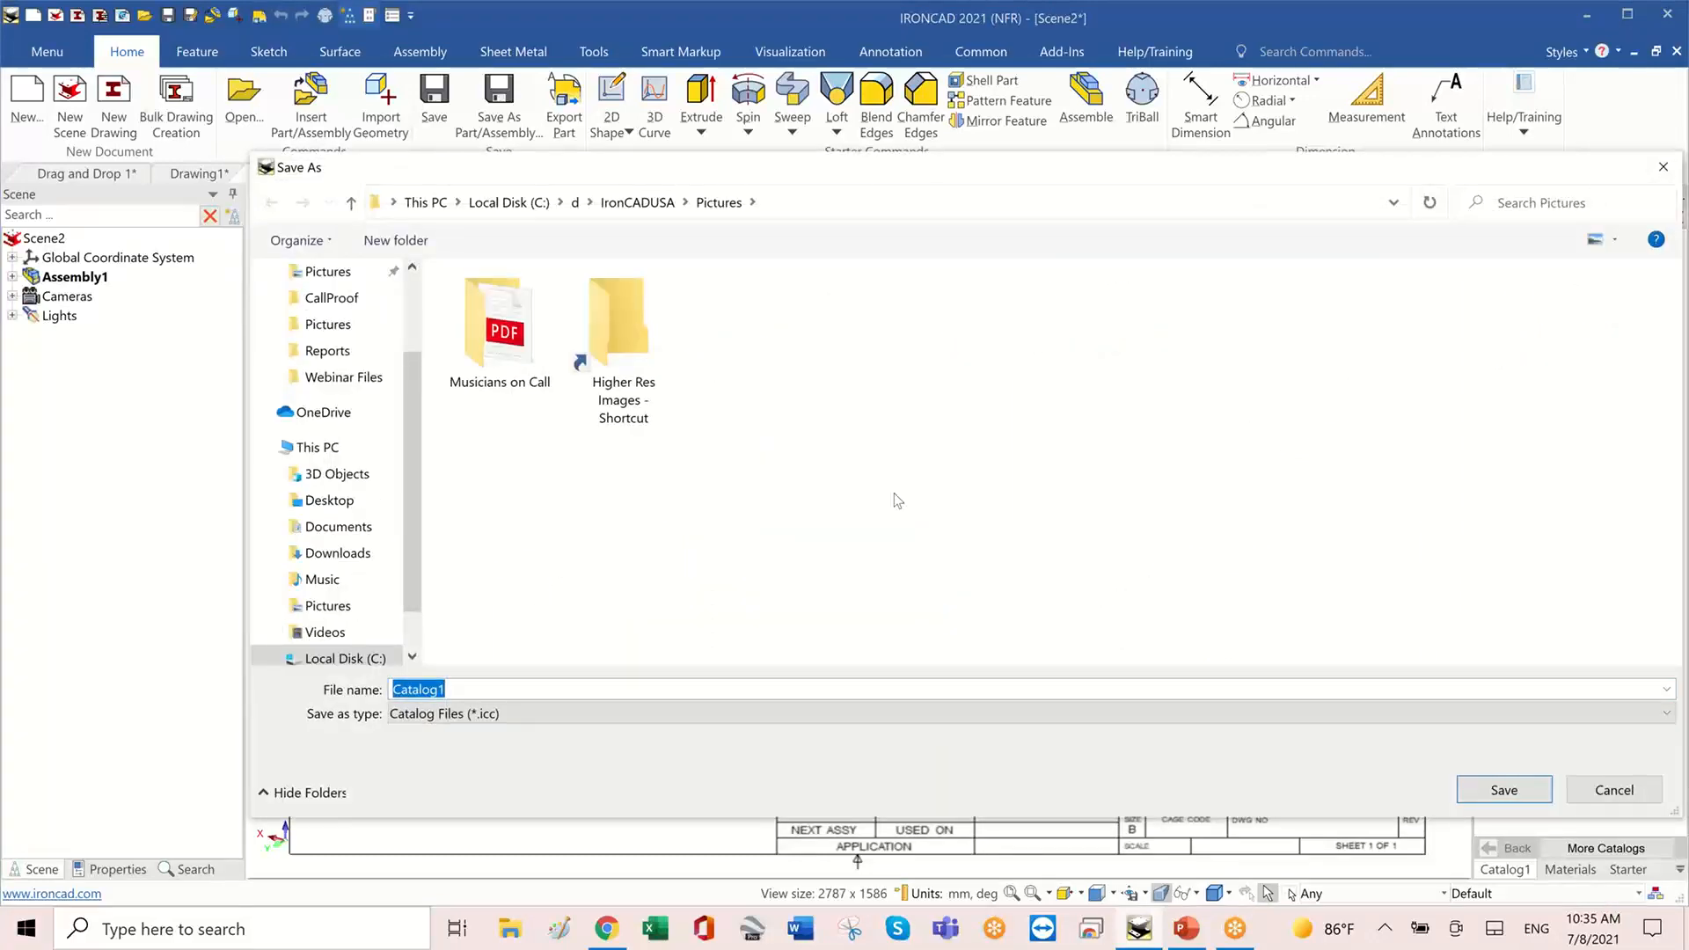
text(drage)
key(BackSpace)
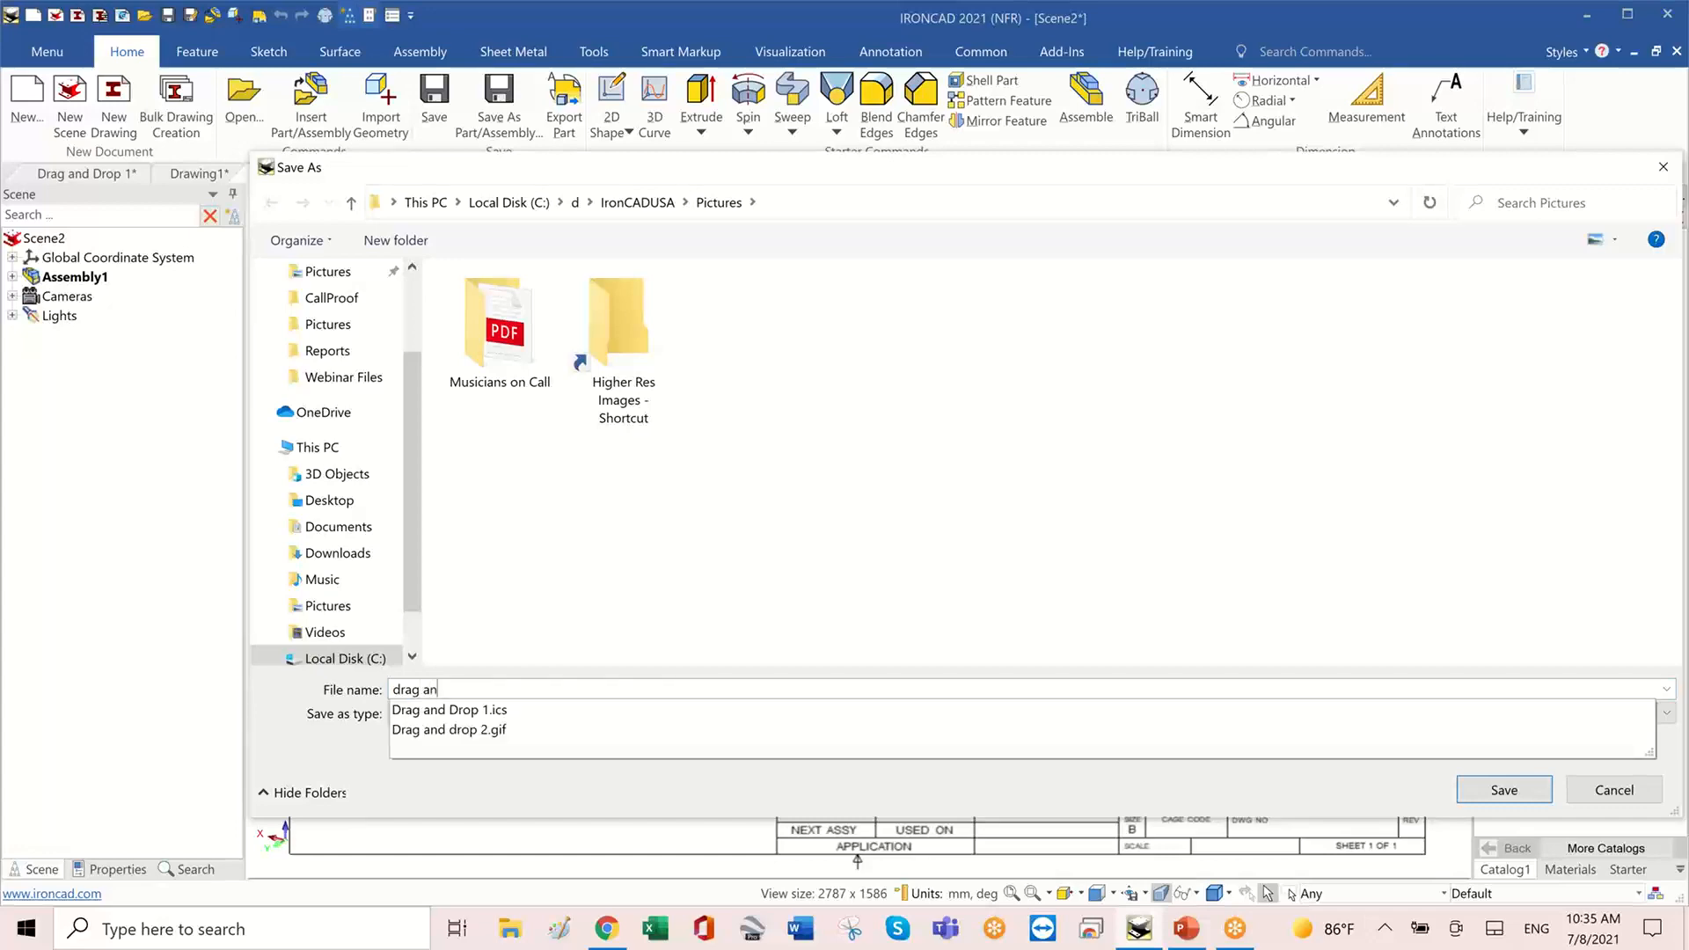
key(Return)
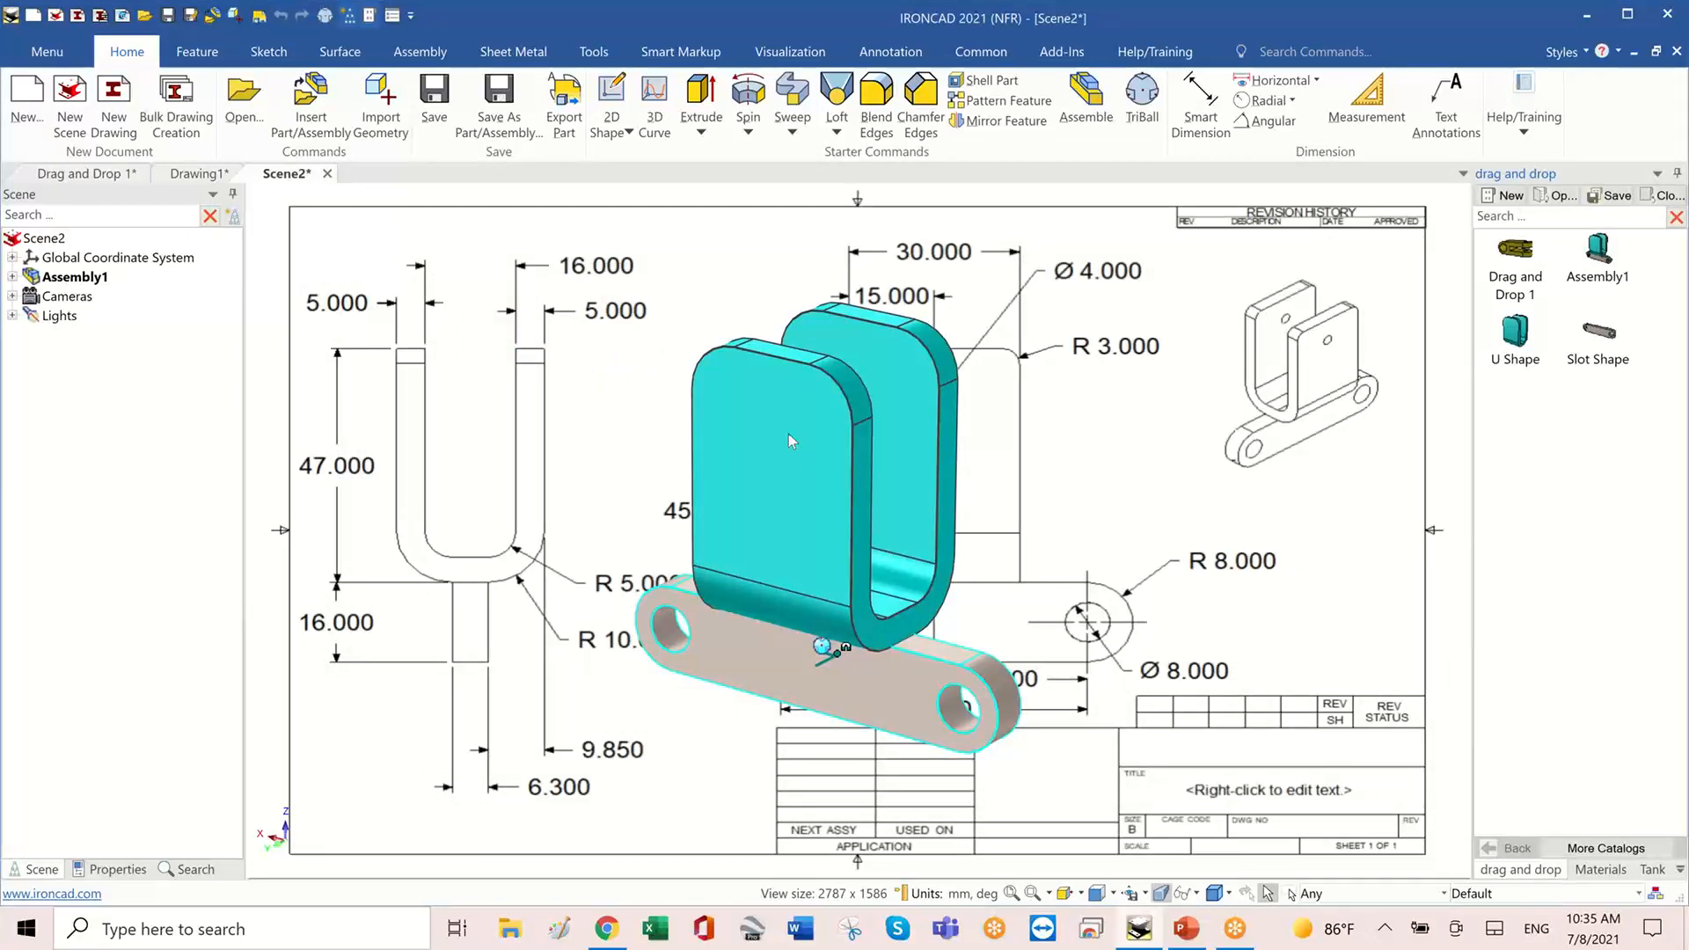
- Create a new scene from the English IronCAD Blue Reflection template
click(38, 107)
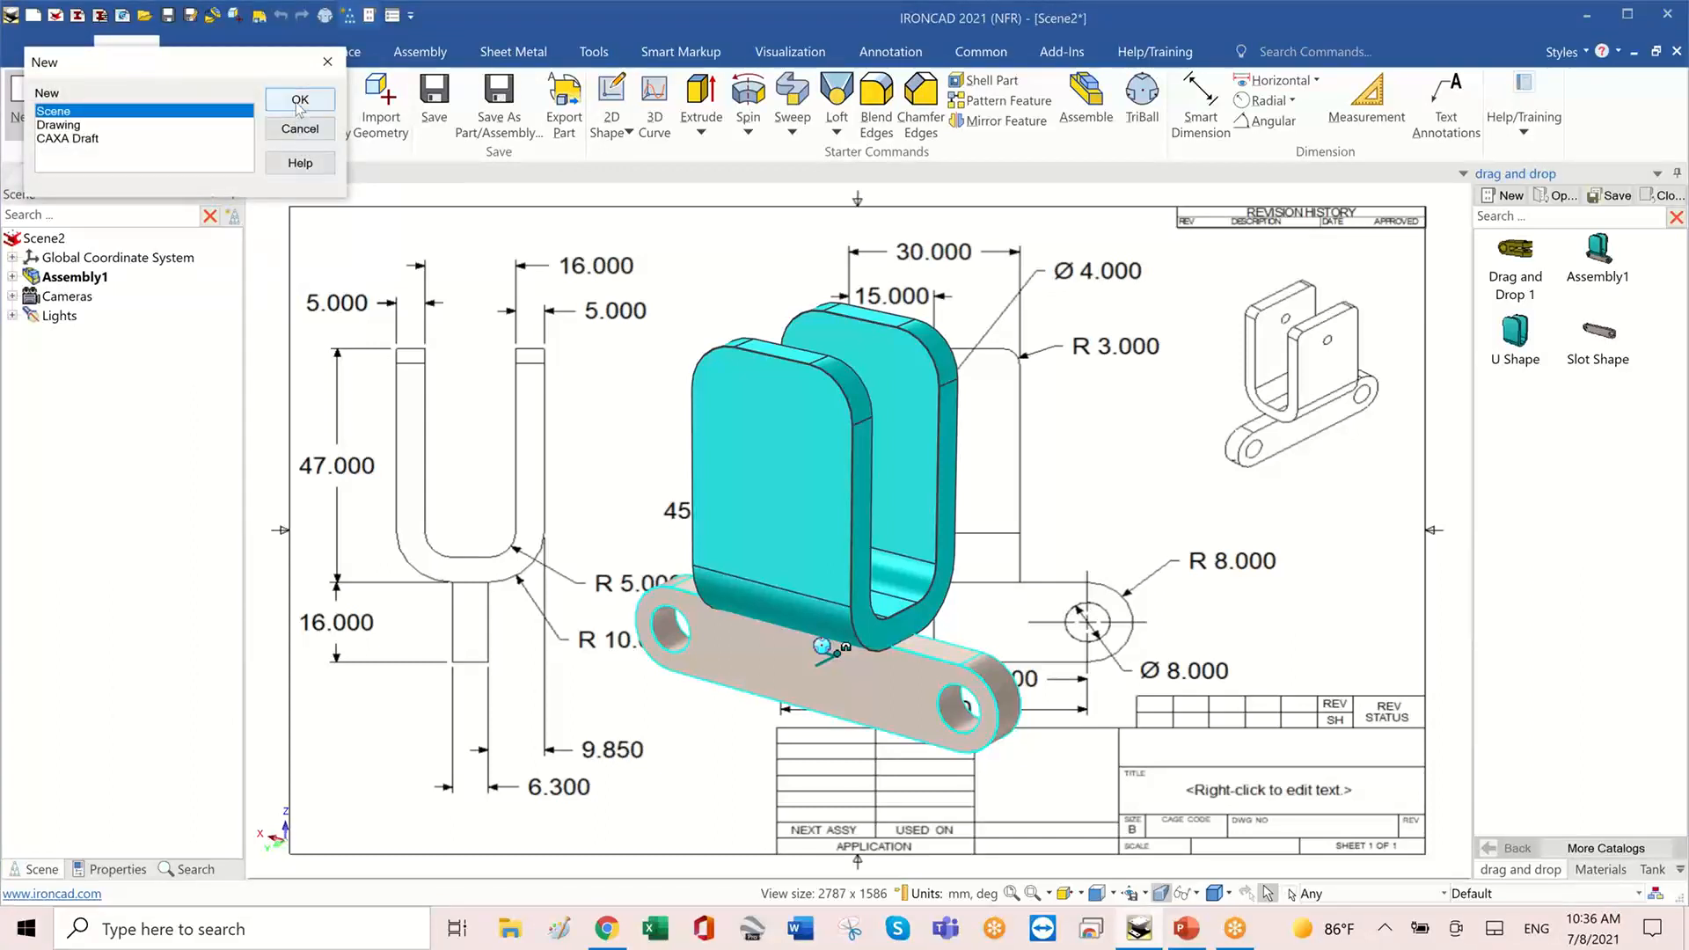
click(299, 102)
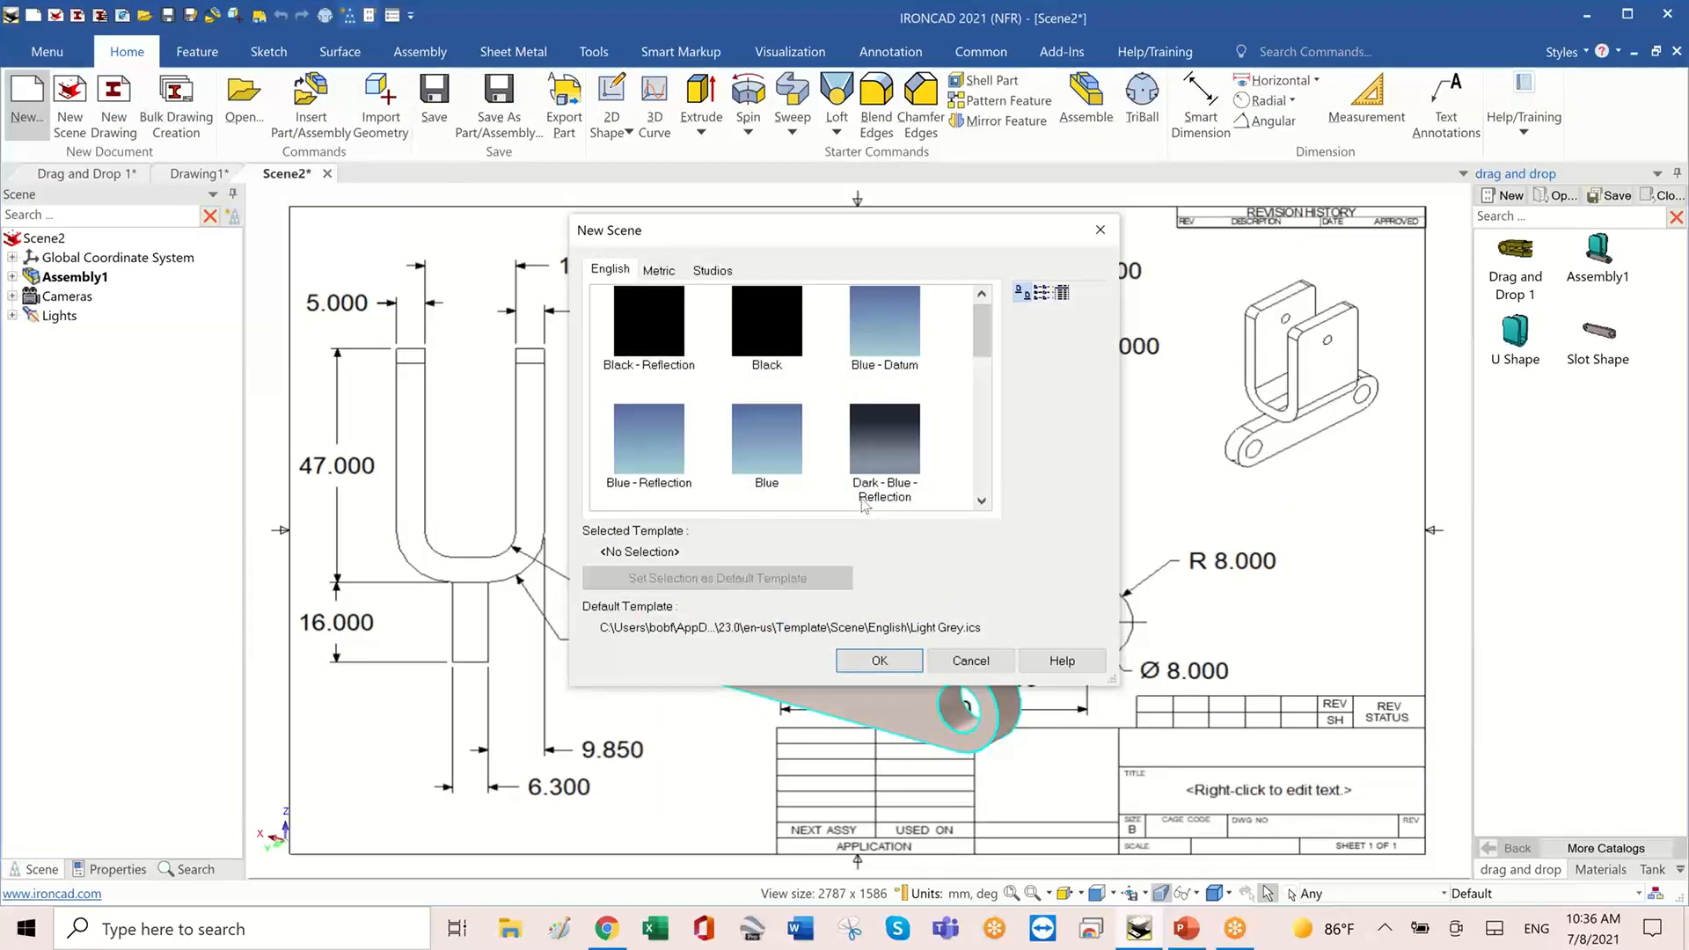
scroll(827, 440, down, 4)
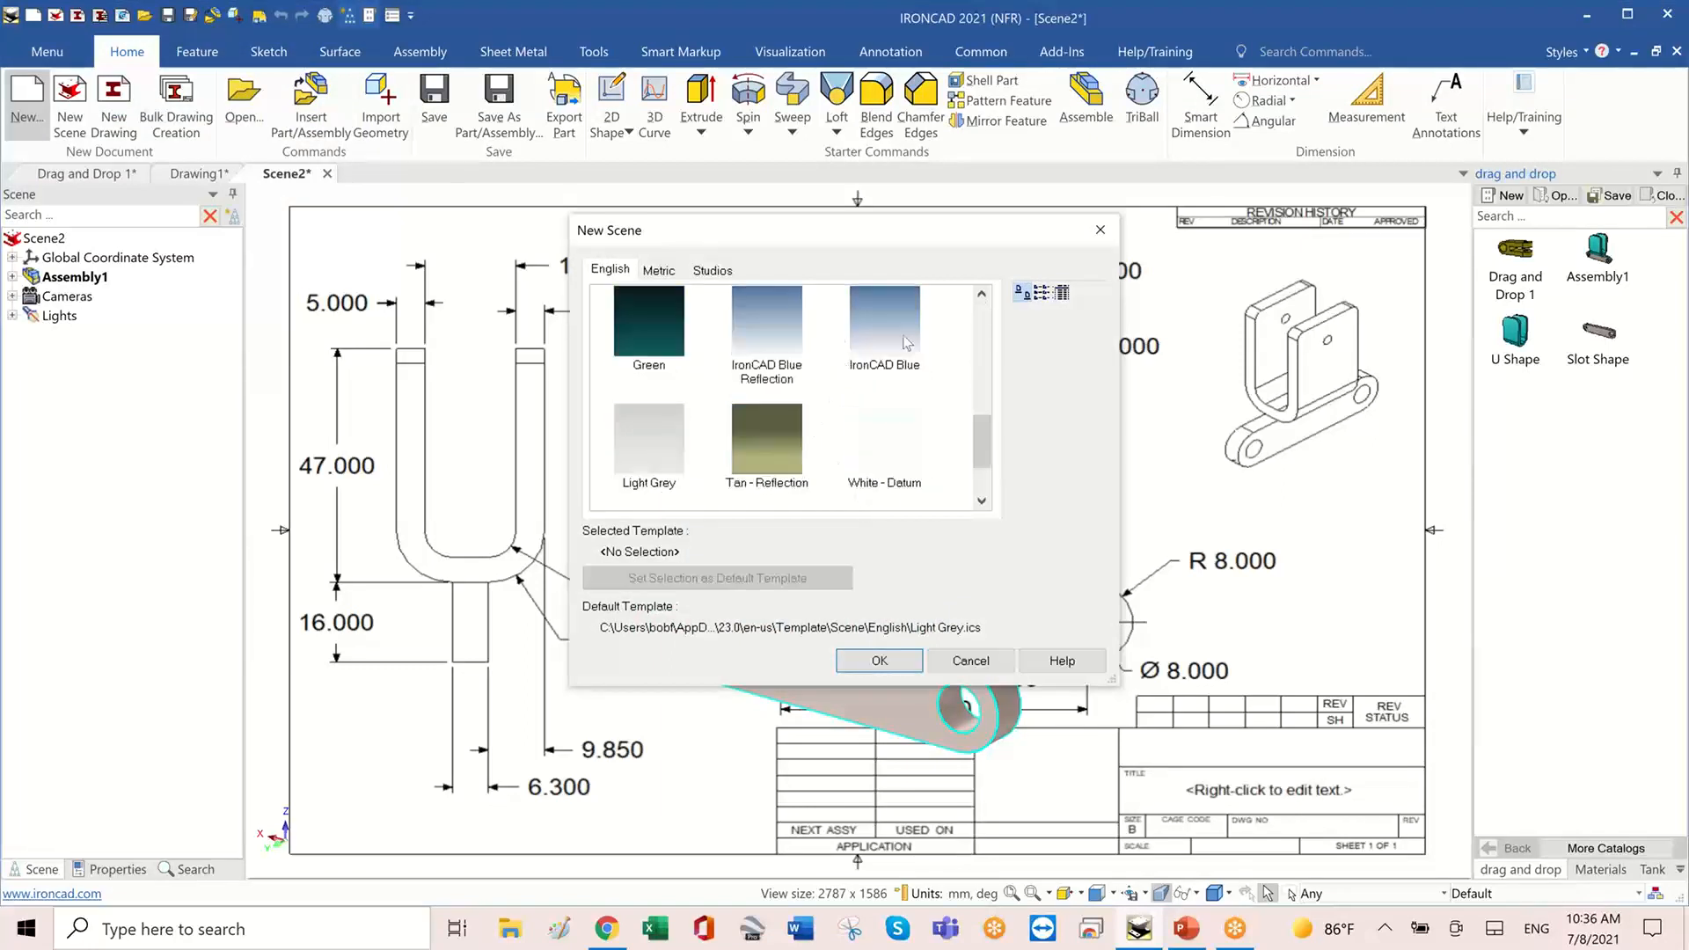
click(754, 317)
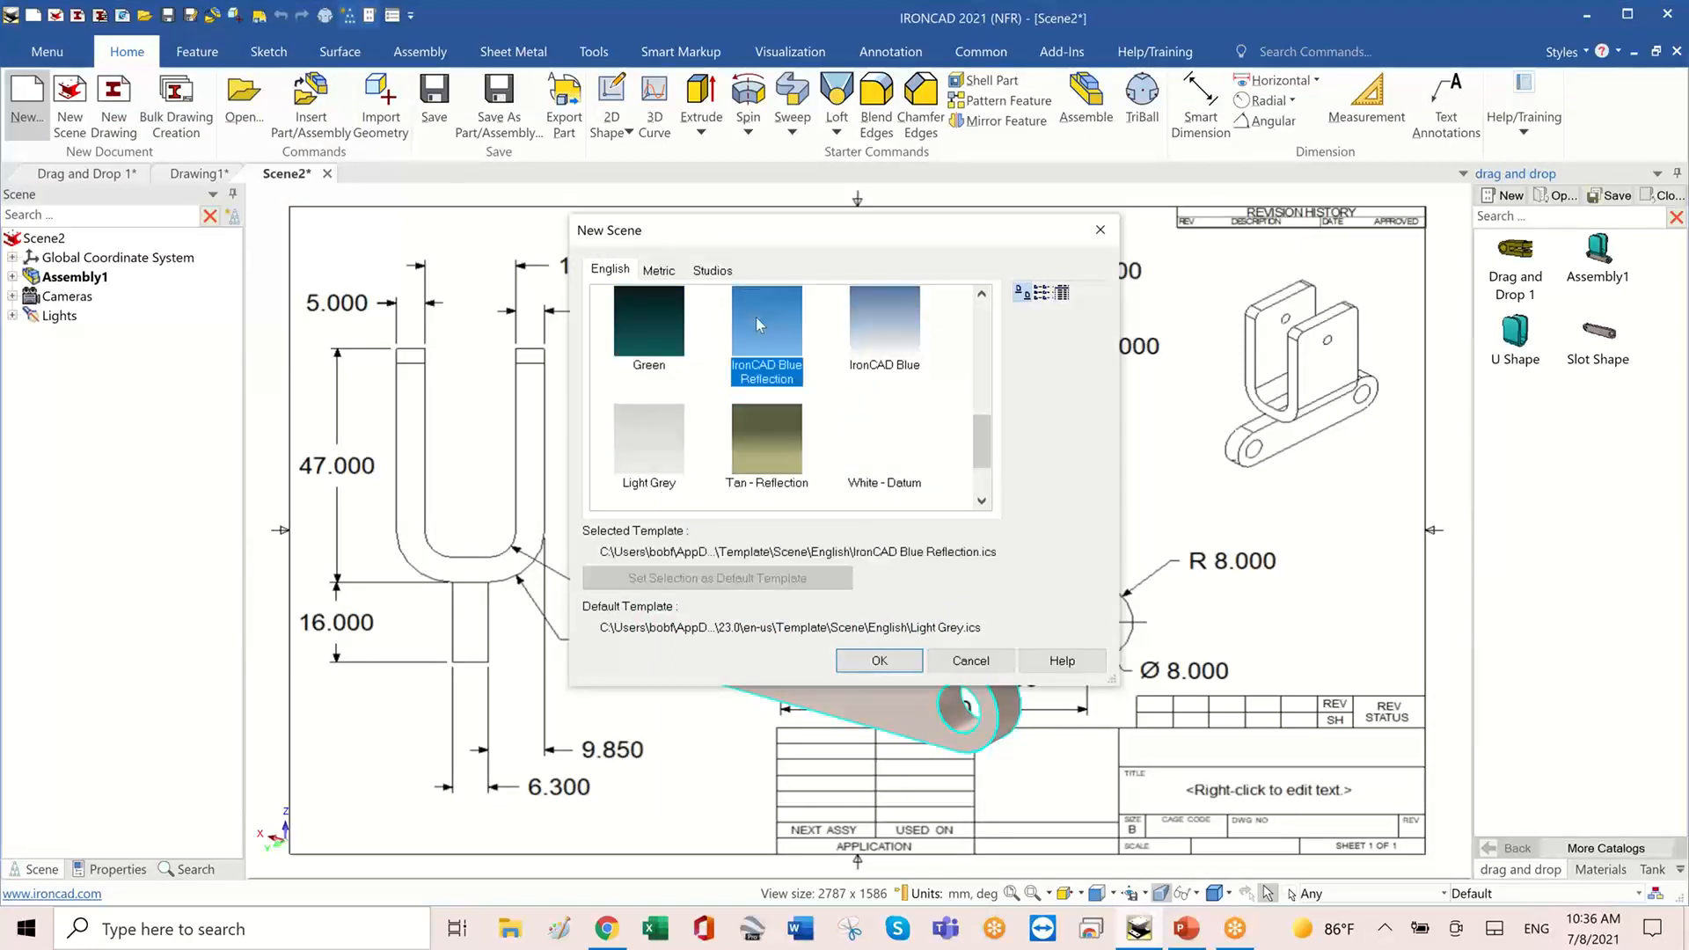
click(868, 665)
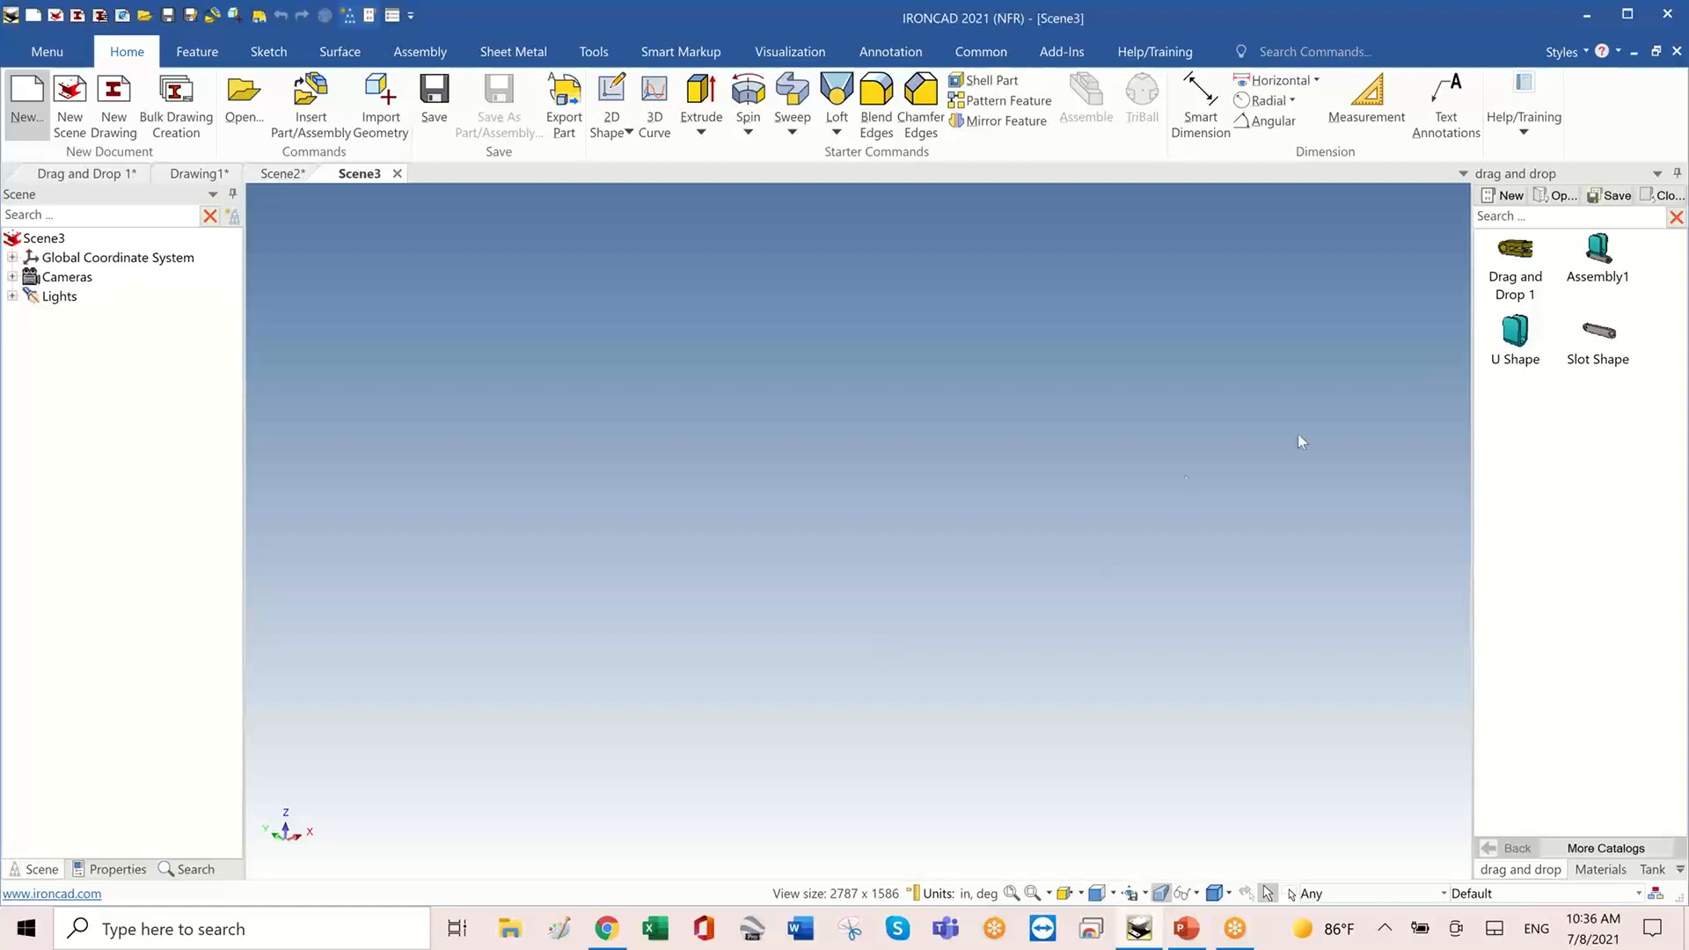
- Insert Assembly1, a Slot Shape and the Drag and Drop 1 part from the drag and drop catalog into the new scene
drag(1603, 254, 858, 538)
scroll(1031, 520, up, 6)
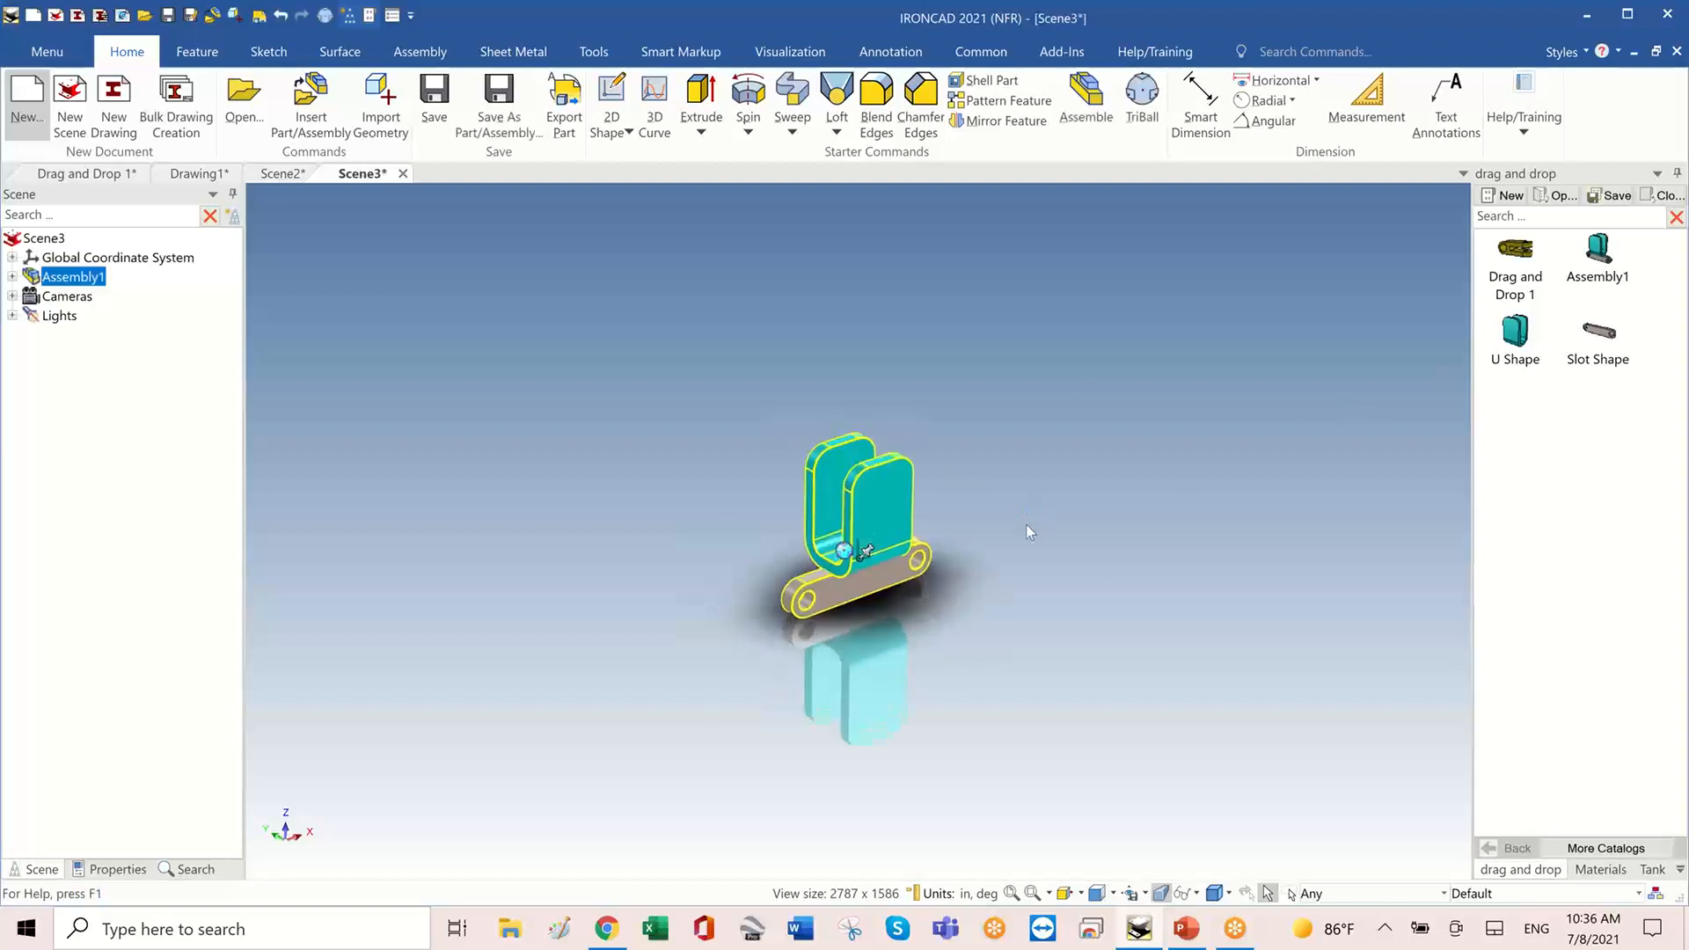
middle_drag(1124, 619, 1610, 351)
drag(1612, 356, 1311, 342)
middle_drag(1264, 579, 1184, 537)
click(1127, 370)
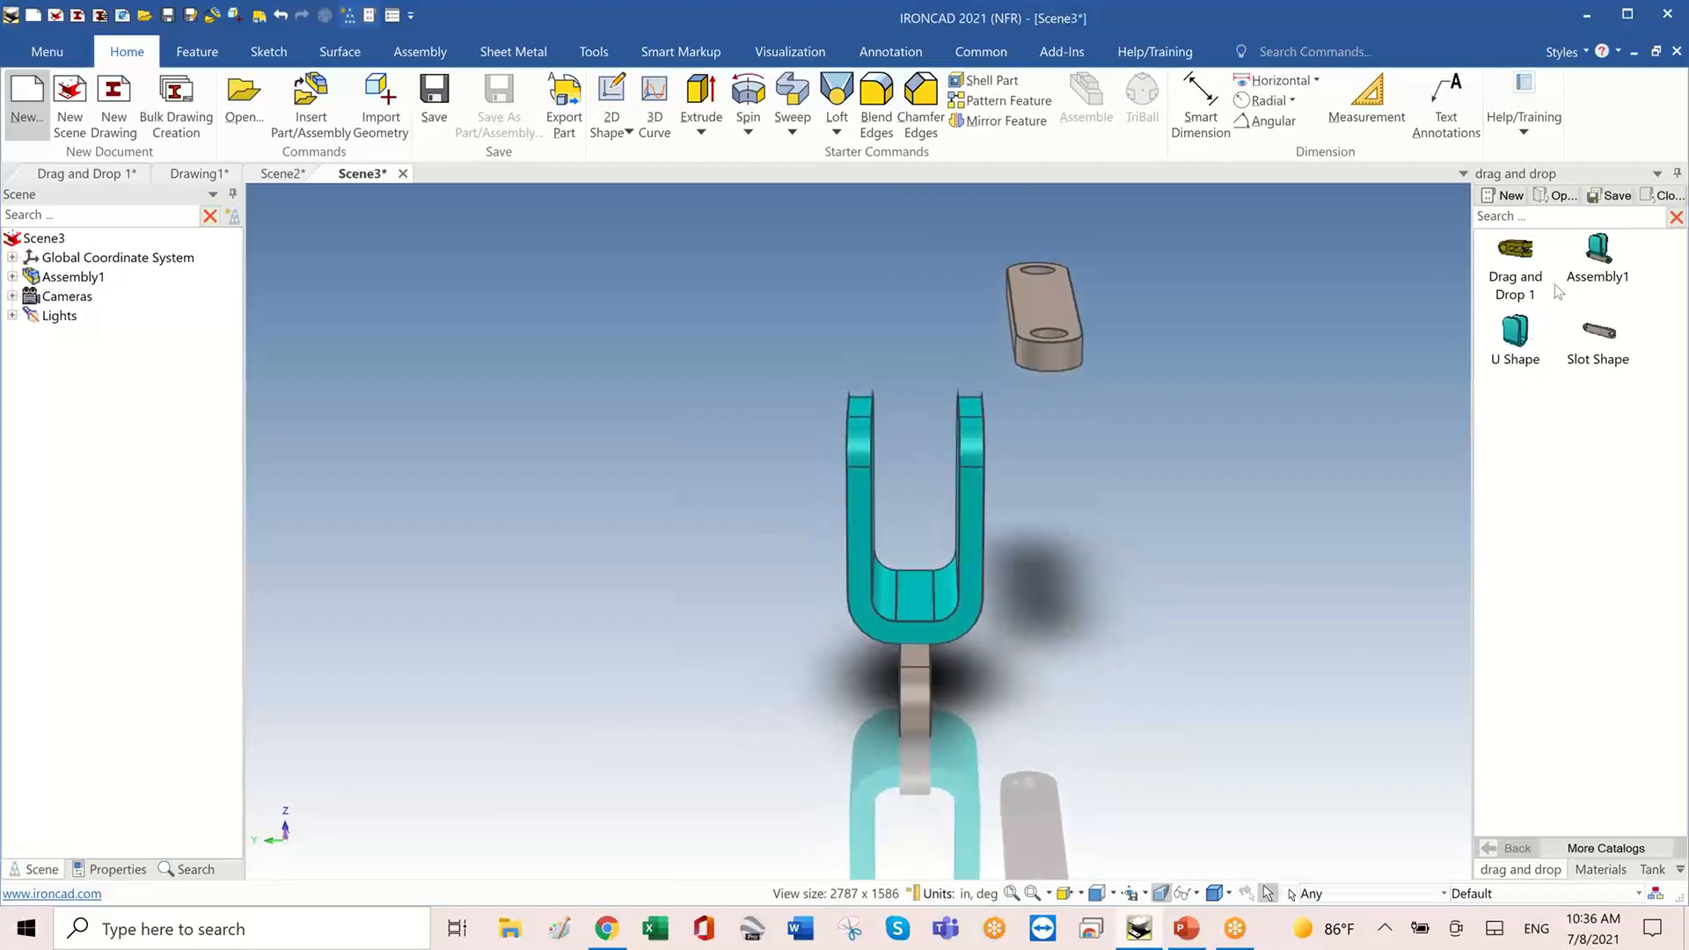
drag(1519, 264, 649, 402)
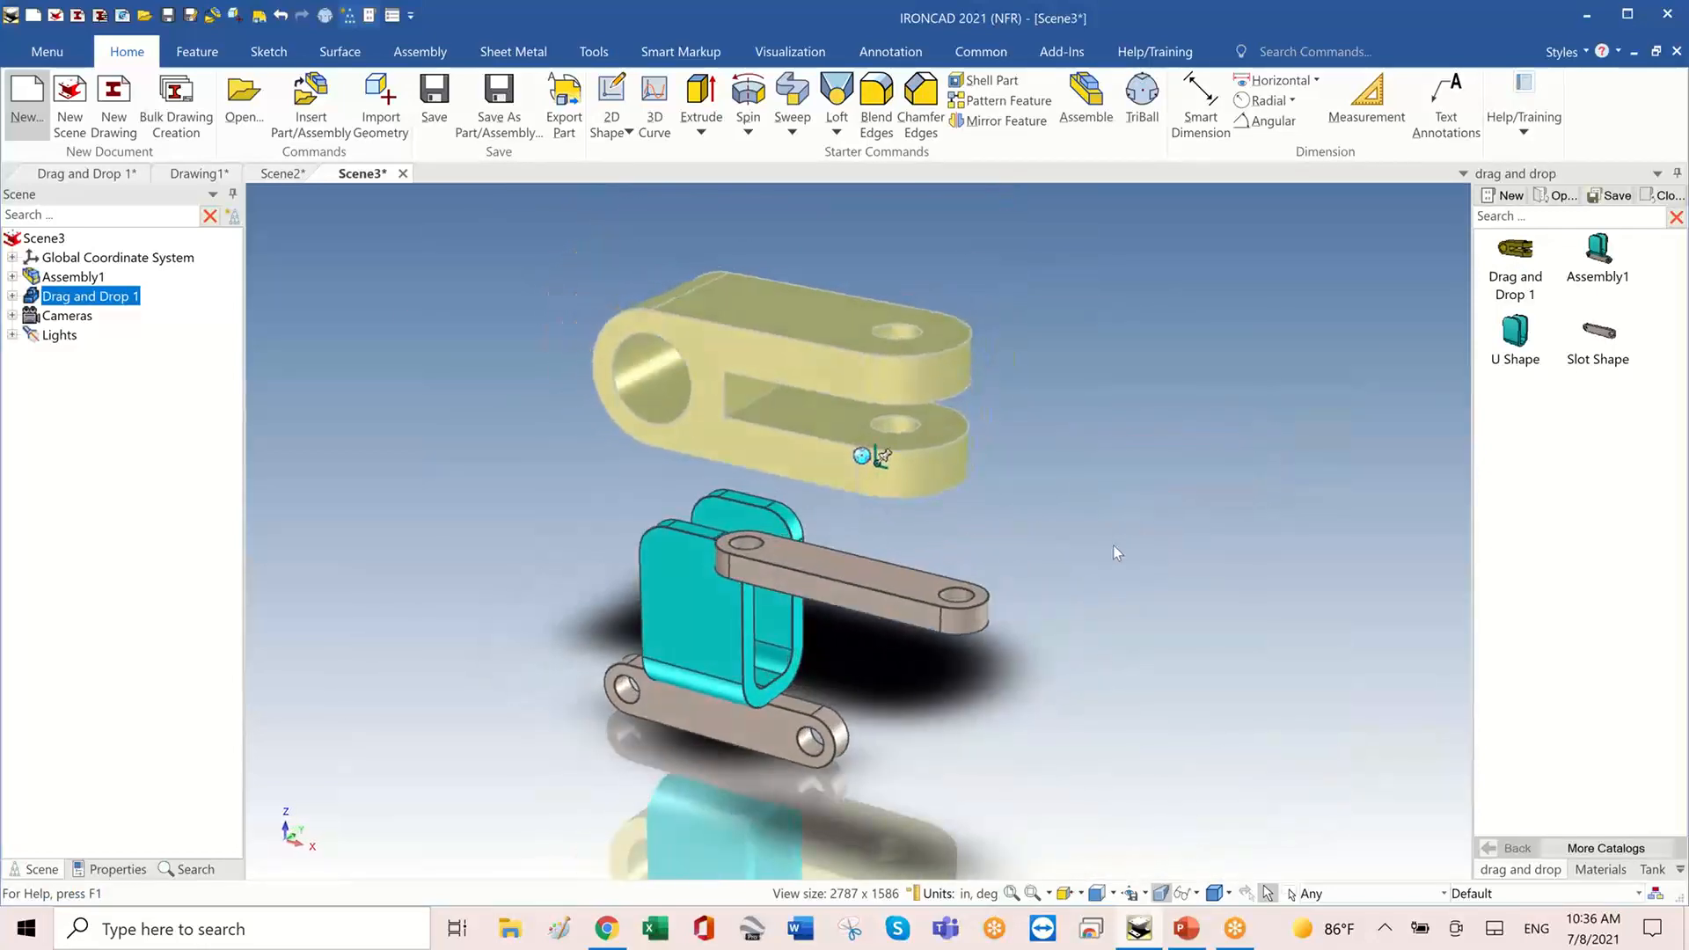
- Delete the extra Slot Shape floating beside the U Shape
click(870, 607)
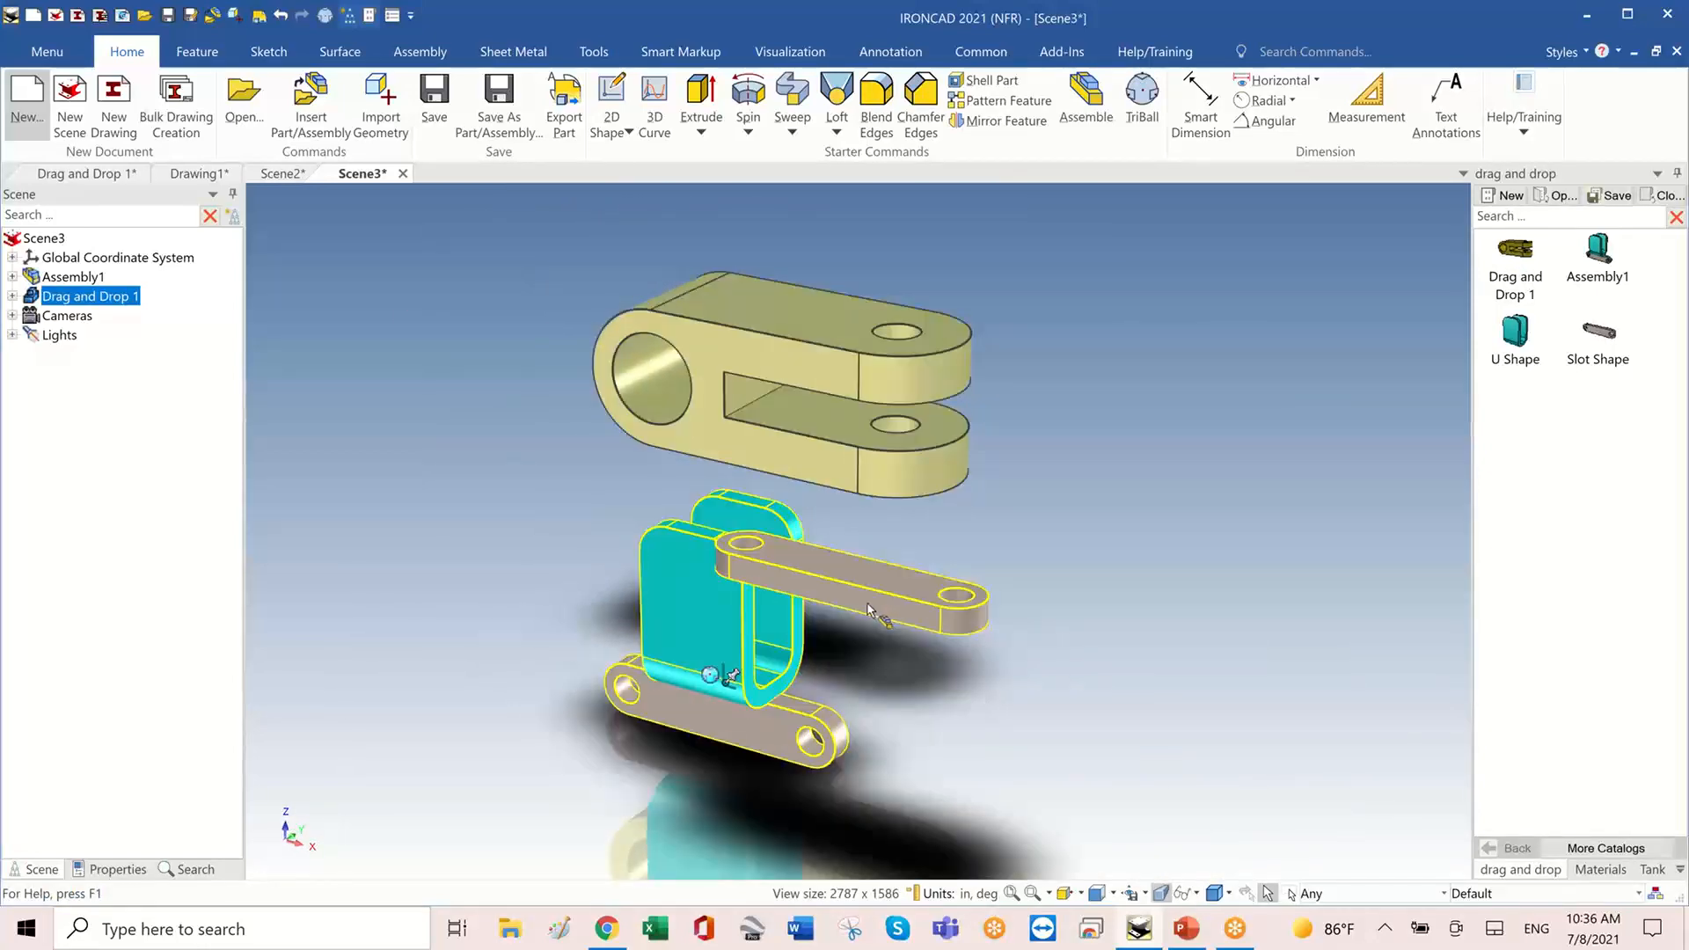
click(871, 605)
key(Delete)
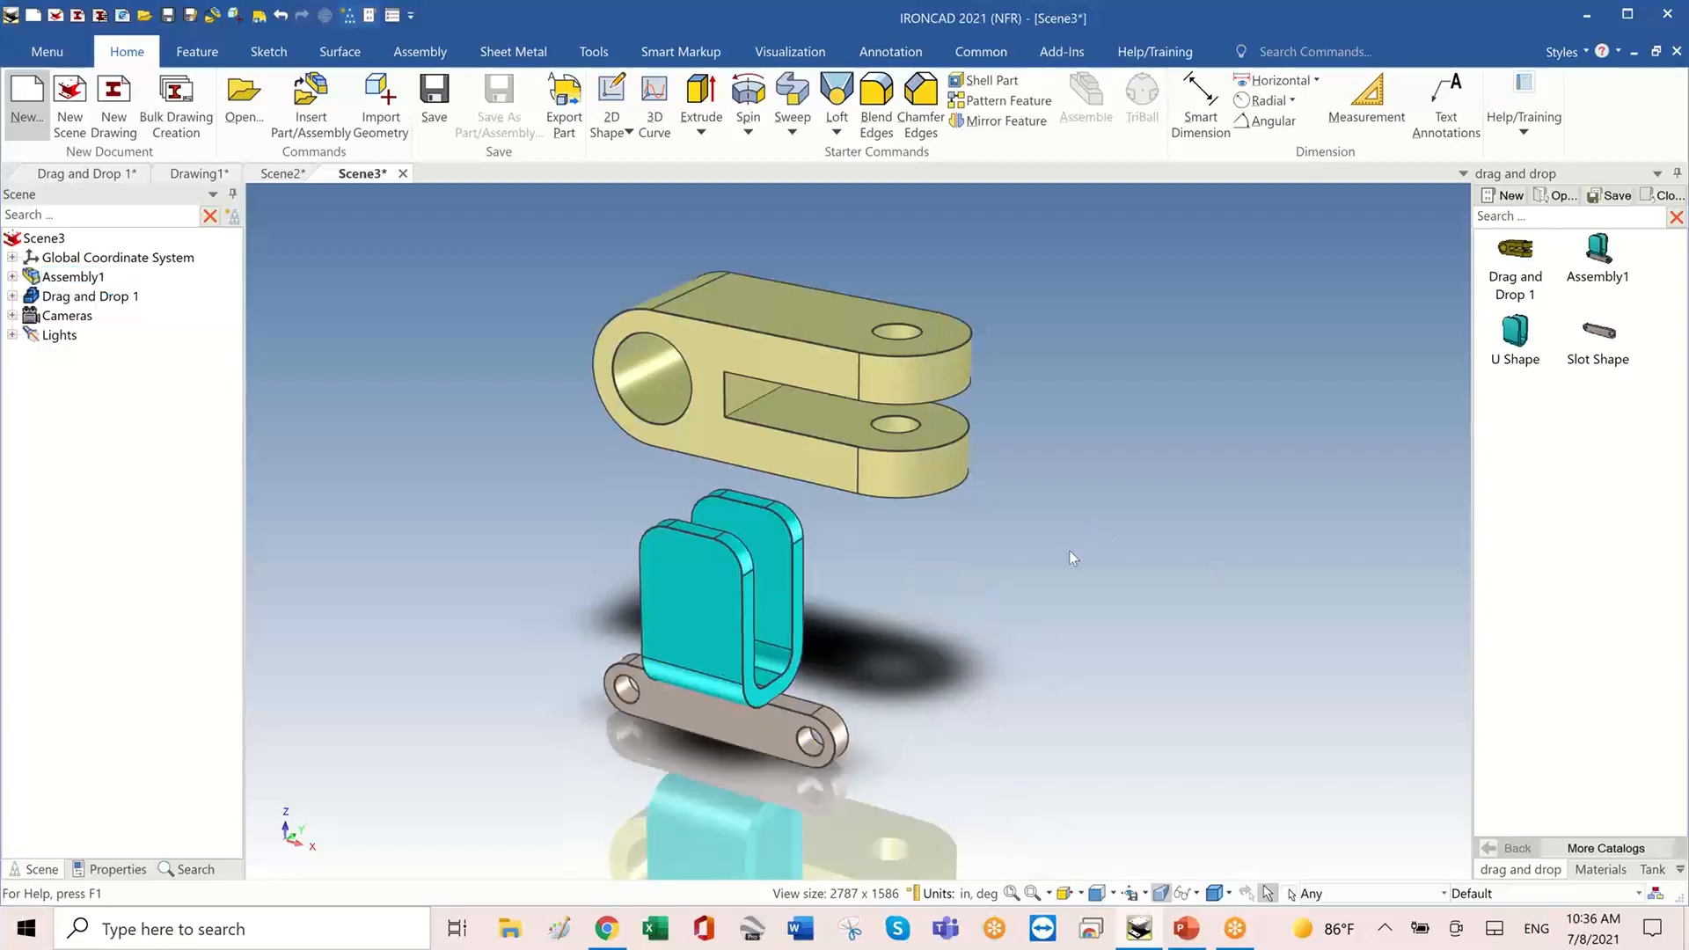
- Shrink the large round hole in the yellow Drag and Drop 1 part to about 0.481 in diameter
middle_drag(1069, 550, 1089, 551)
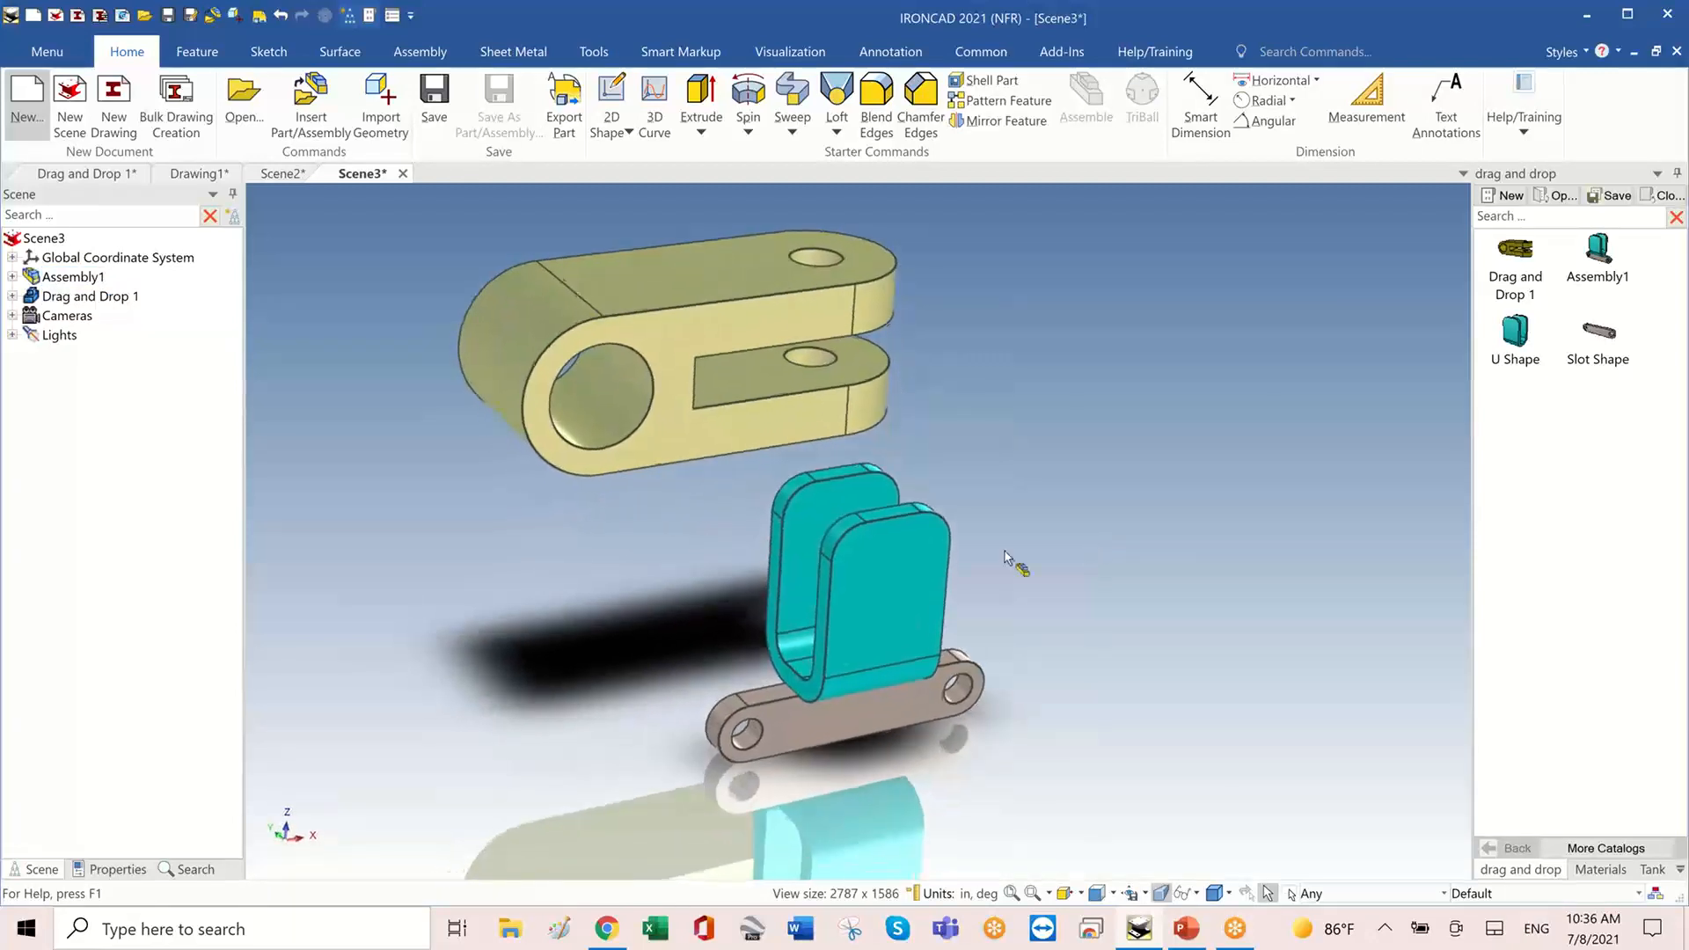
click(614, 380)
click(616, 379)
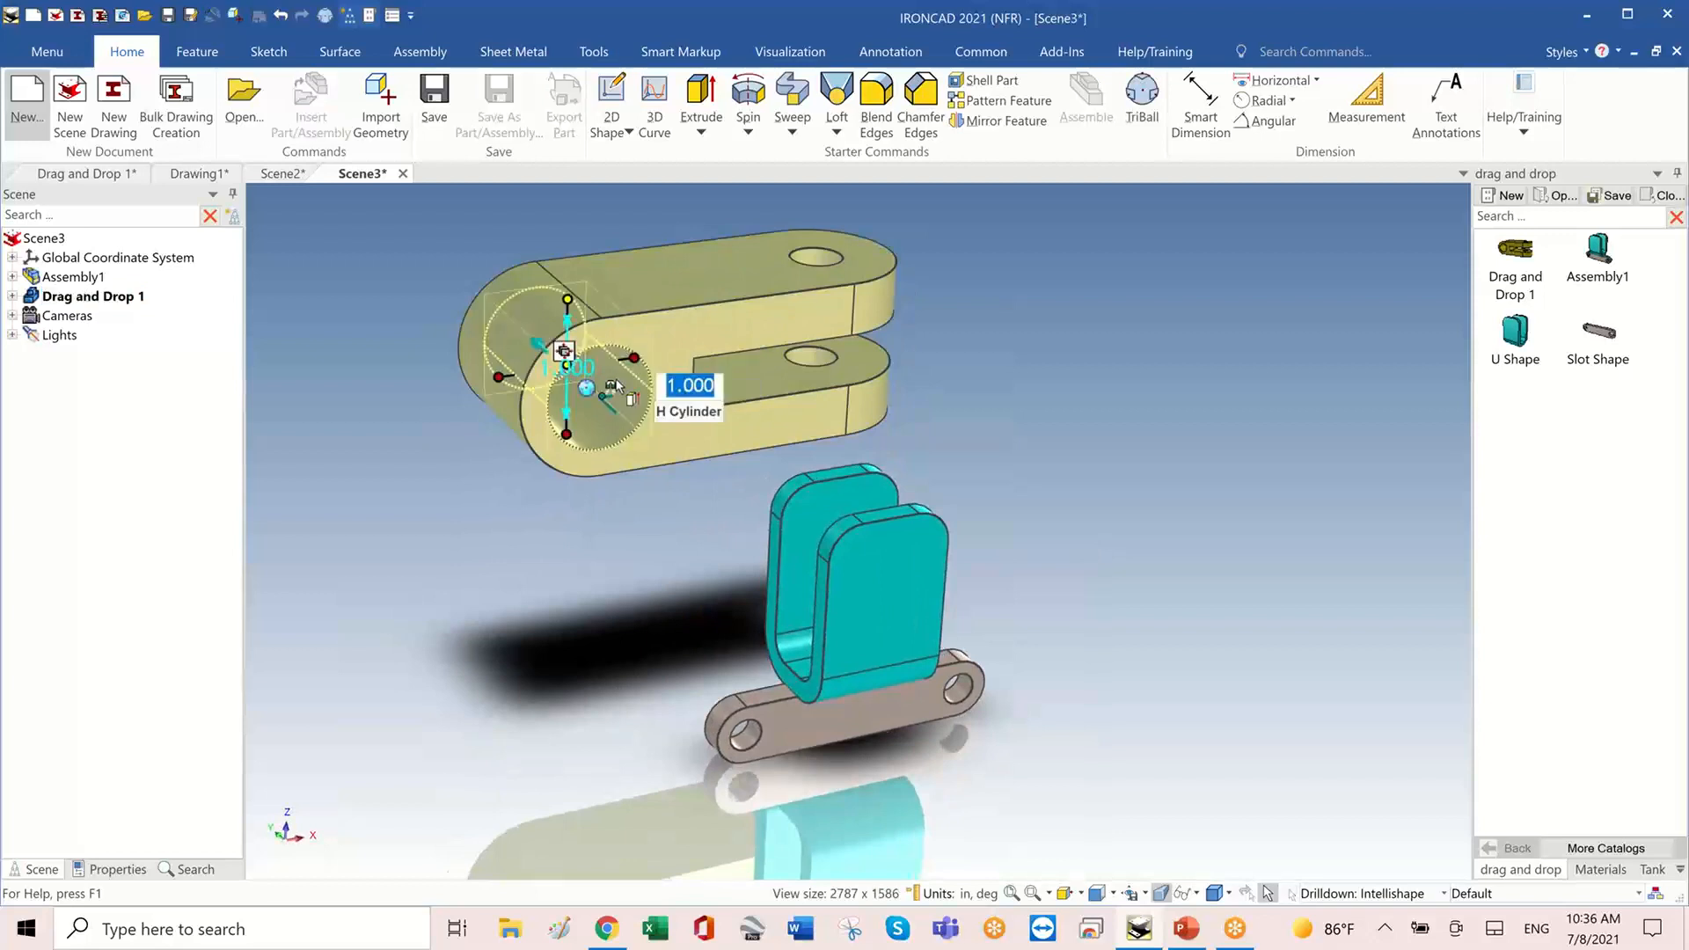
drag(633, 359, 600, 365)
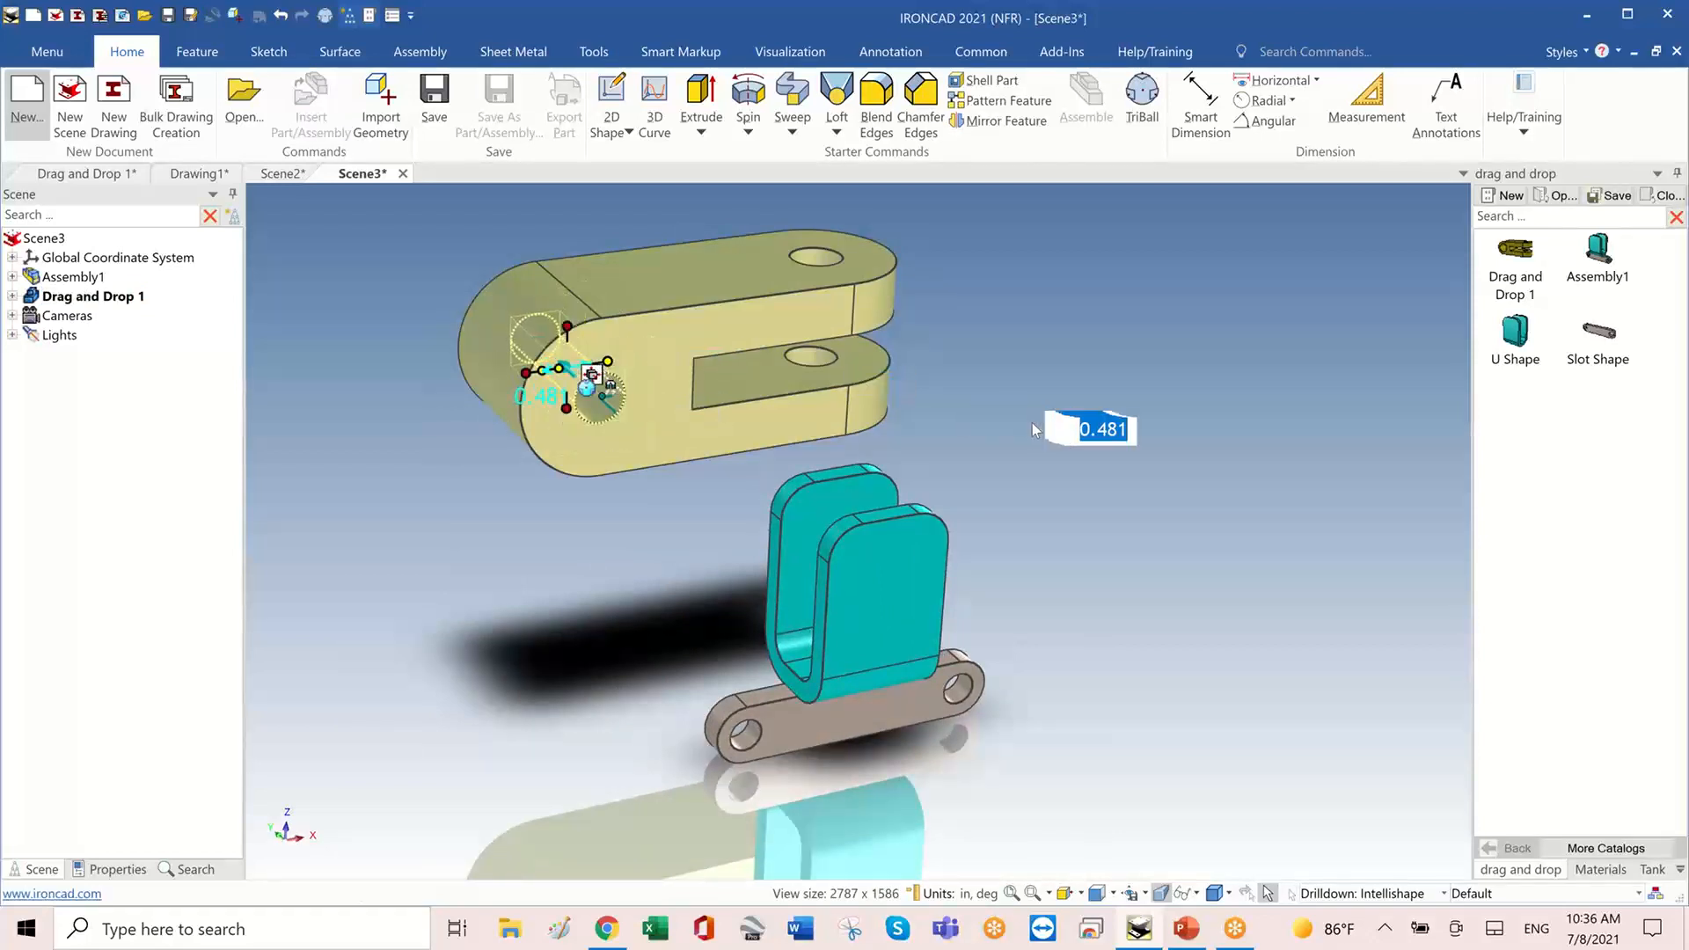
click(1173, 558)
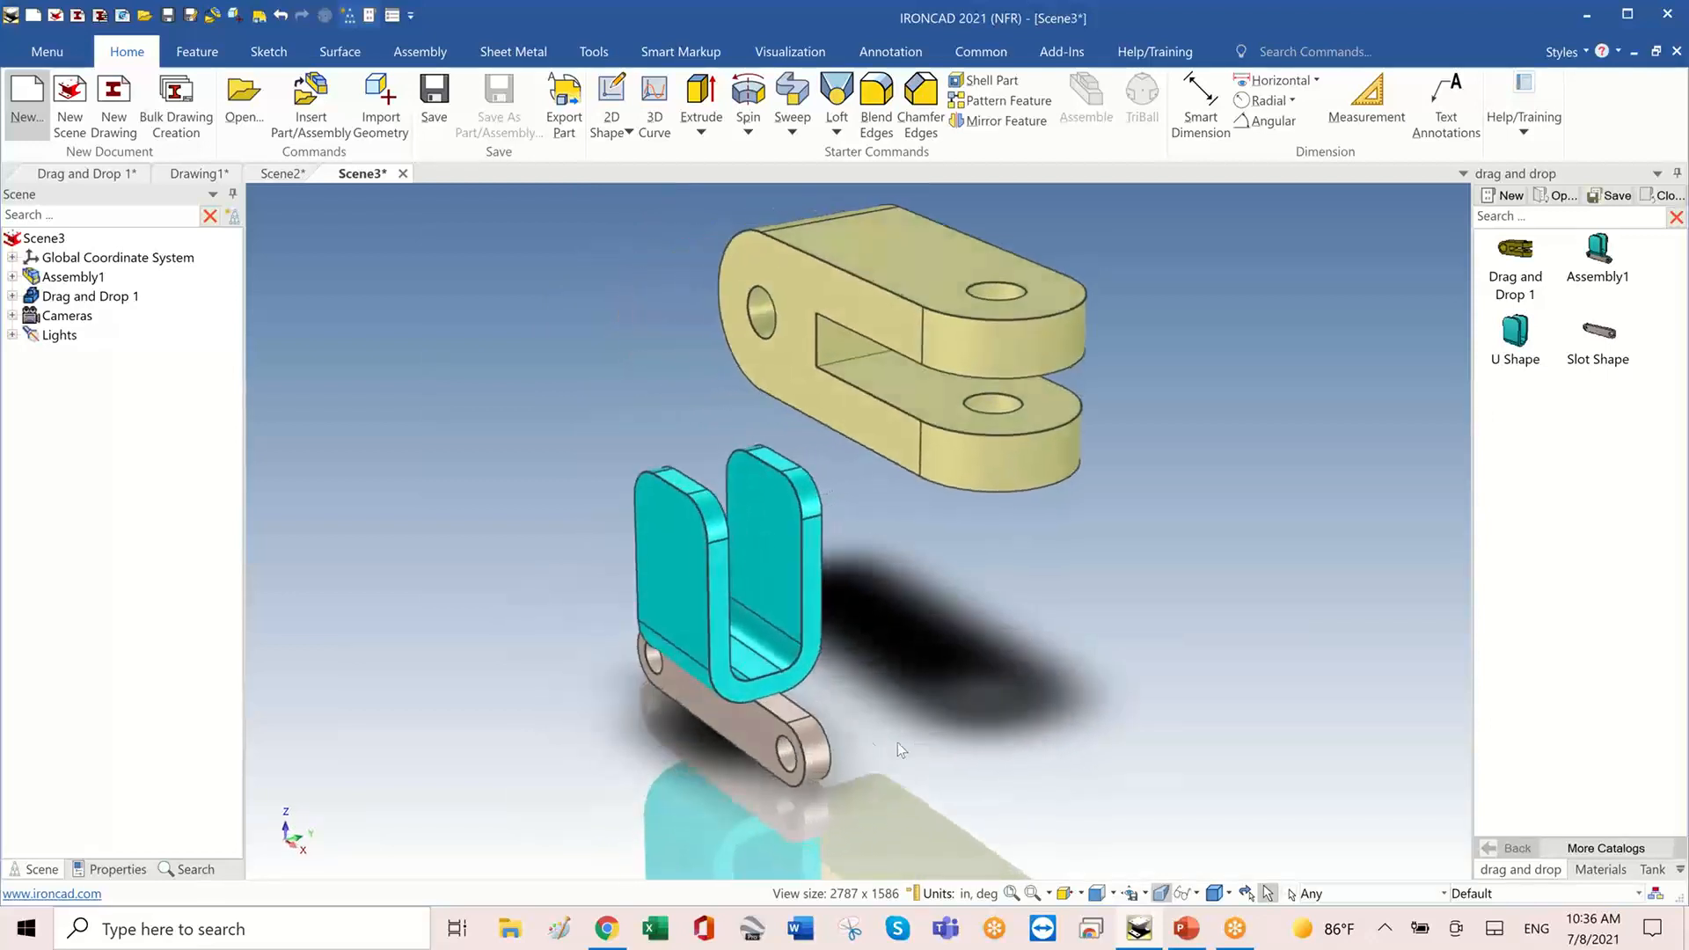
- Shift the assembly's Slot Shape about 0.091 in sideways beneath the U Shape with the TriBall
click(804, 751)
click(804, 751)
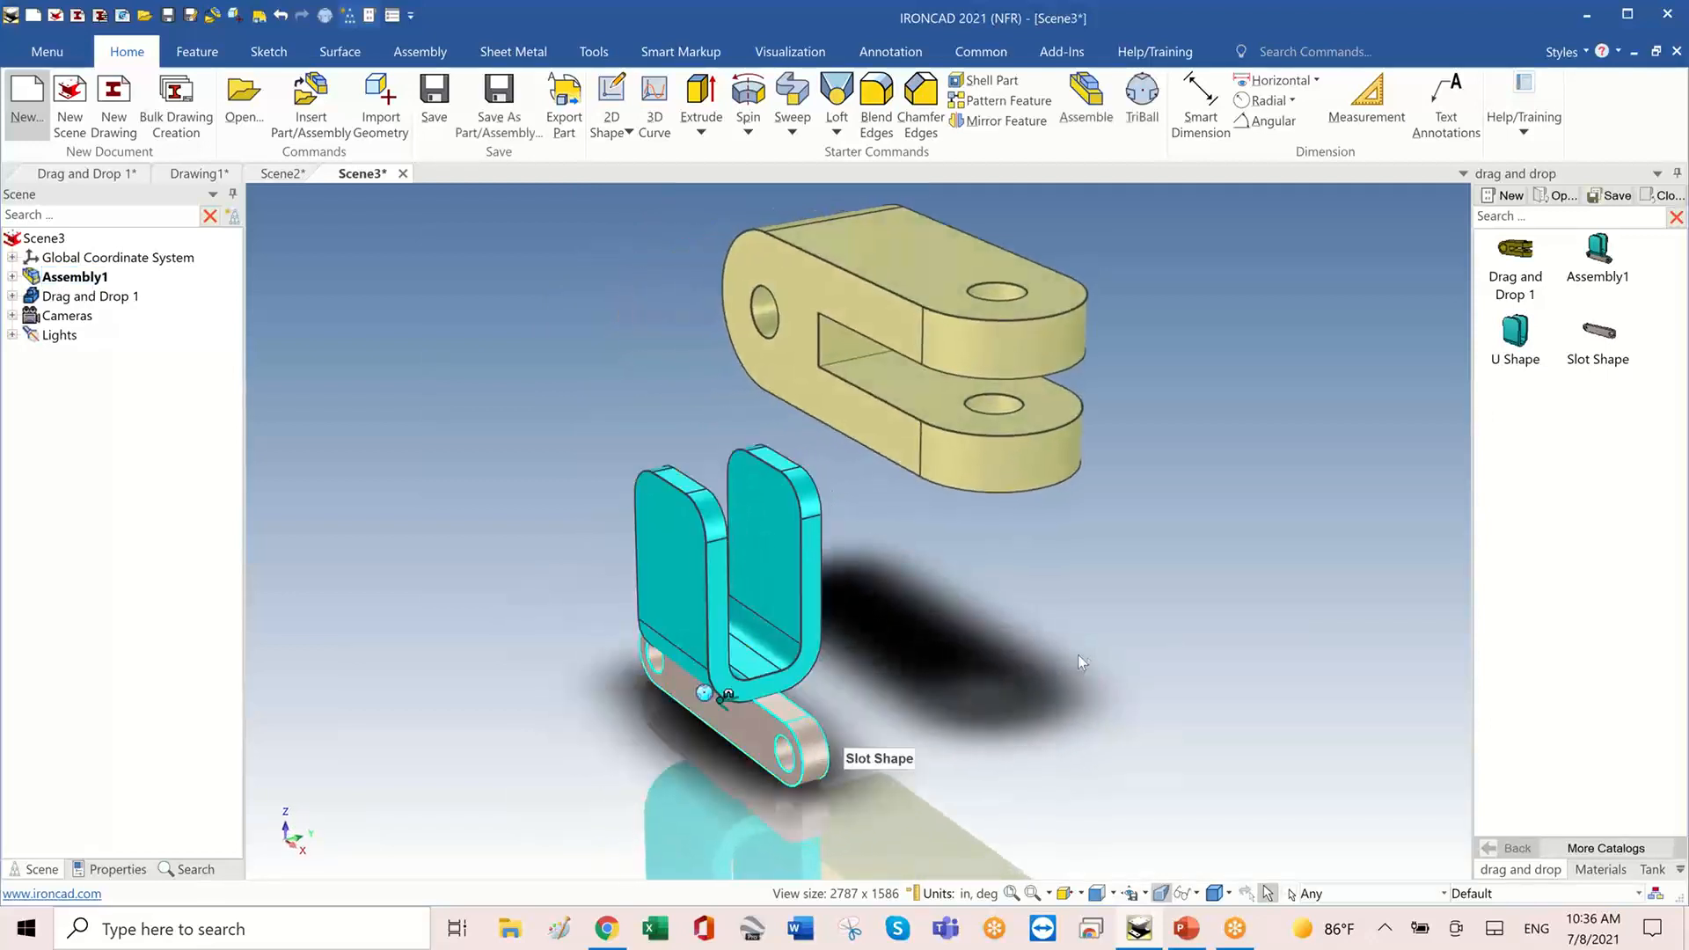
key(F10)
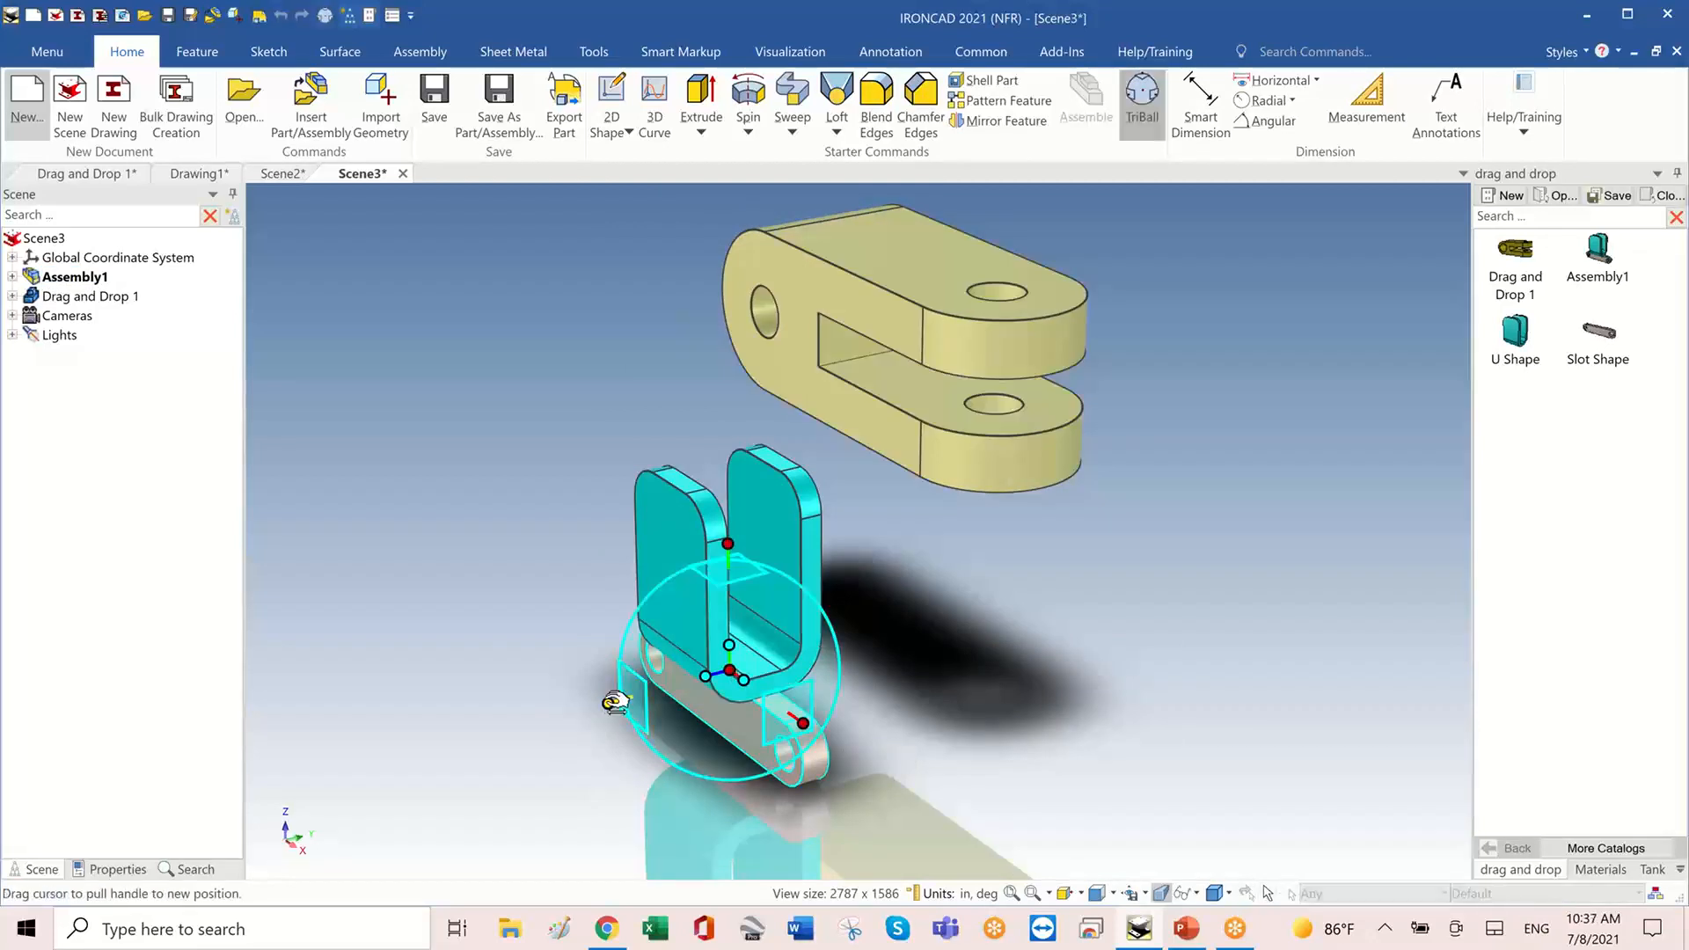
drag(608, 703, 840, 645)
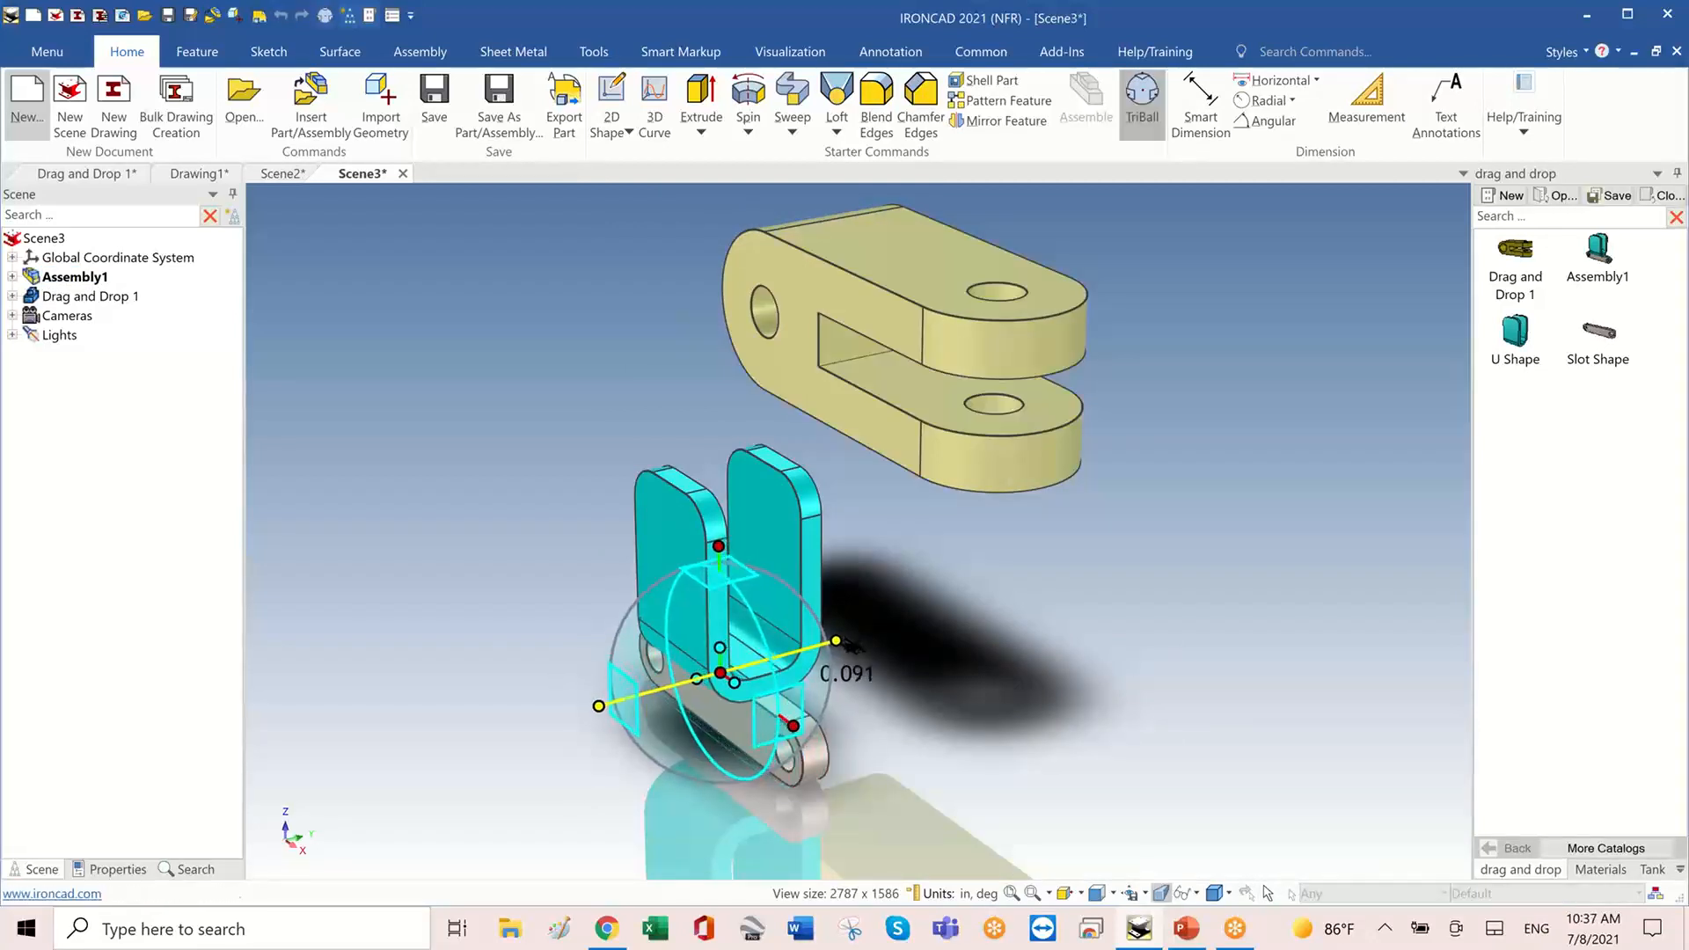
middle_drag(1026, 719, 871, 722)
click(1092, 723)
click(1100, 694)
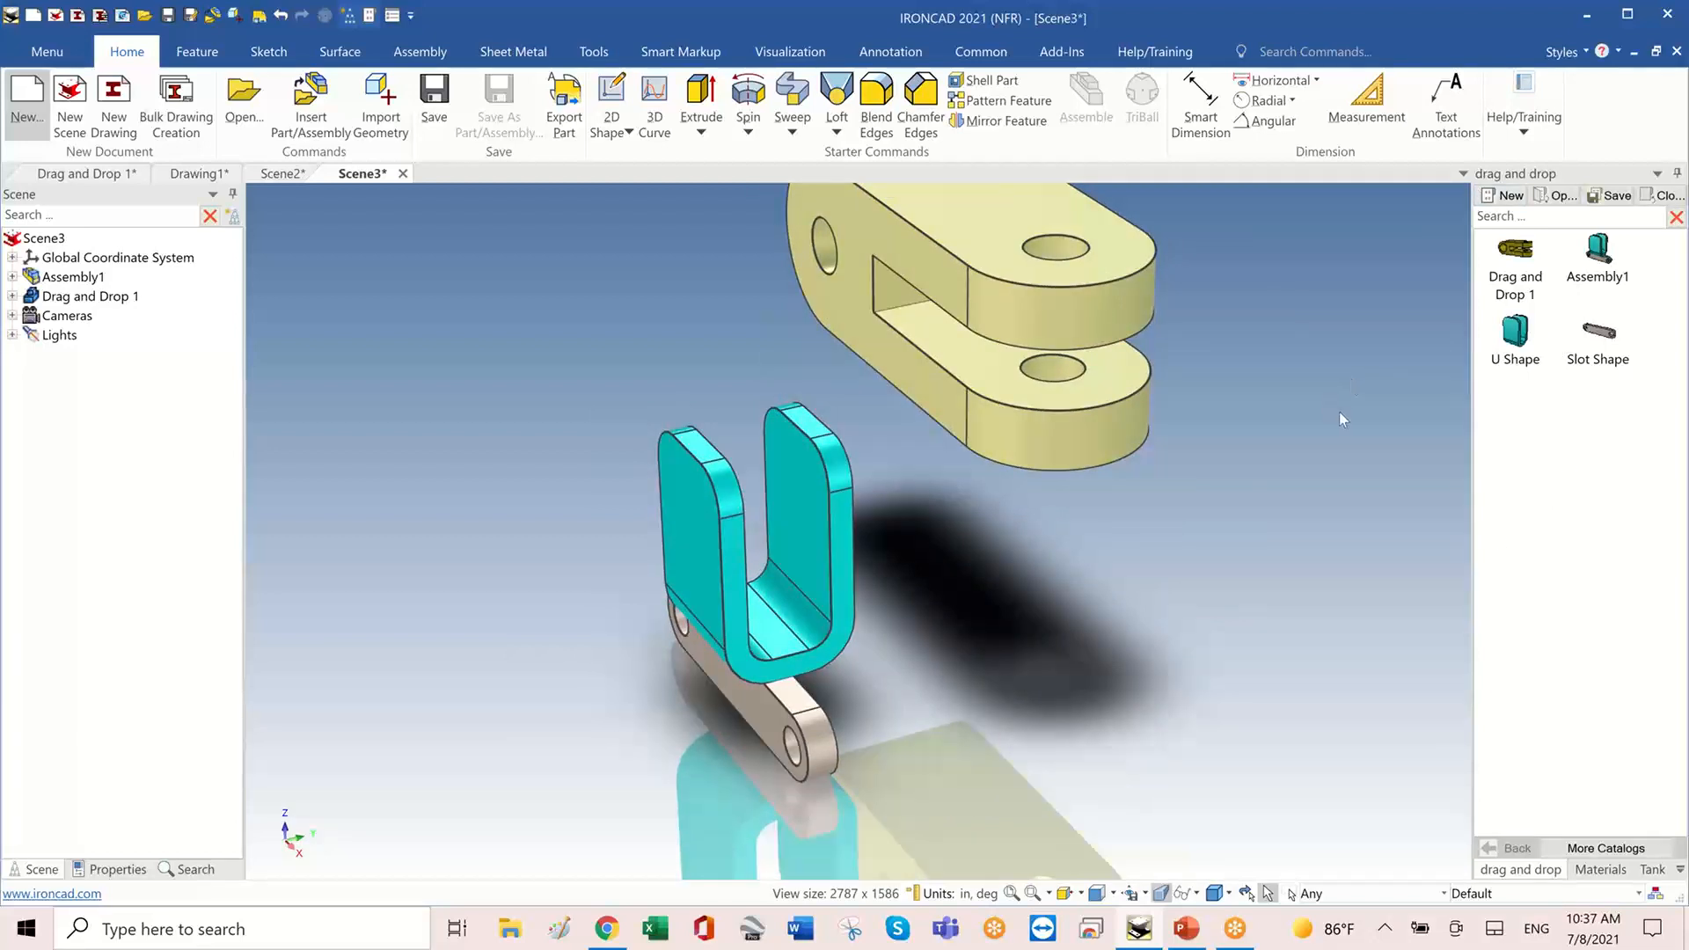
- Close Scene3, return to the bracket in Scene2 and clear the selection
click(403, 174)
click(878, 508)
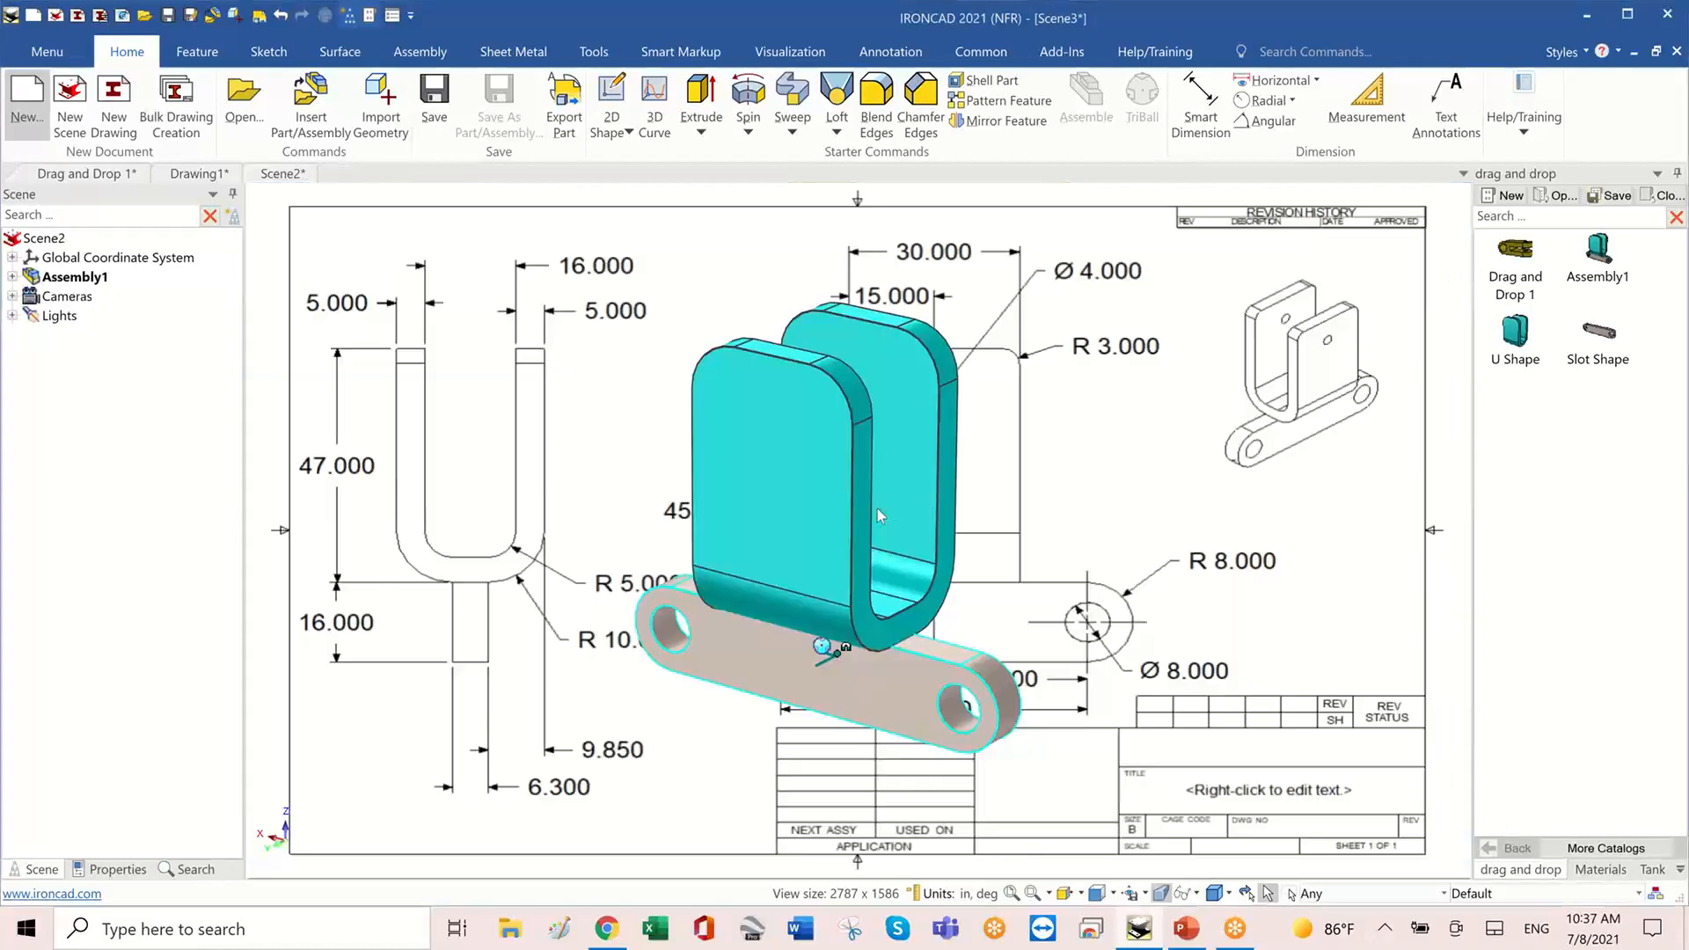
mouse_move(1070, 554)
middle_down()
mouse_move(1020, 445)
mouse_move(1037, 422)
middle_up()
click(1020, 445)
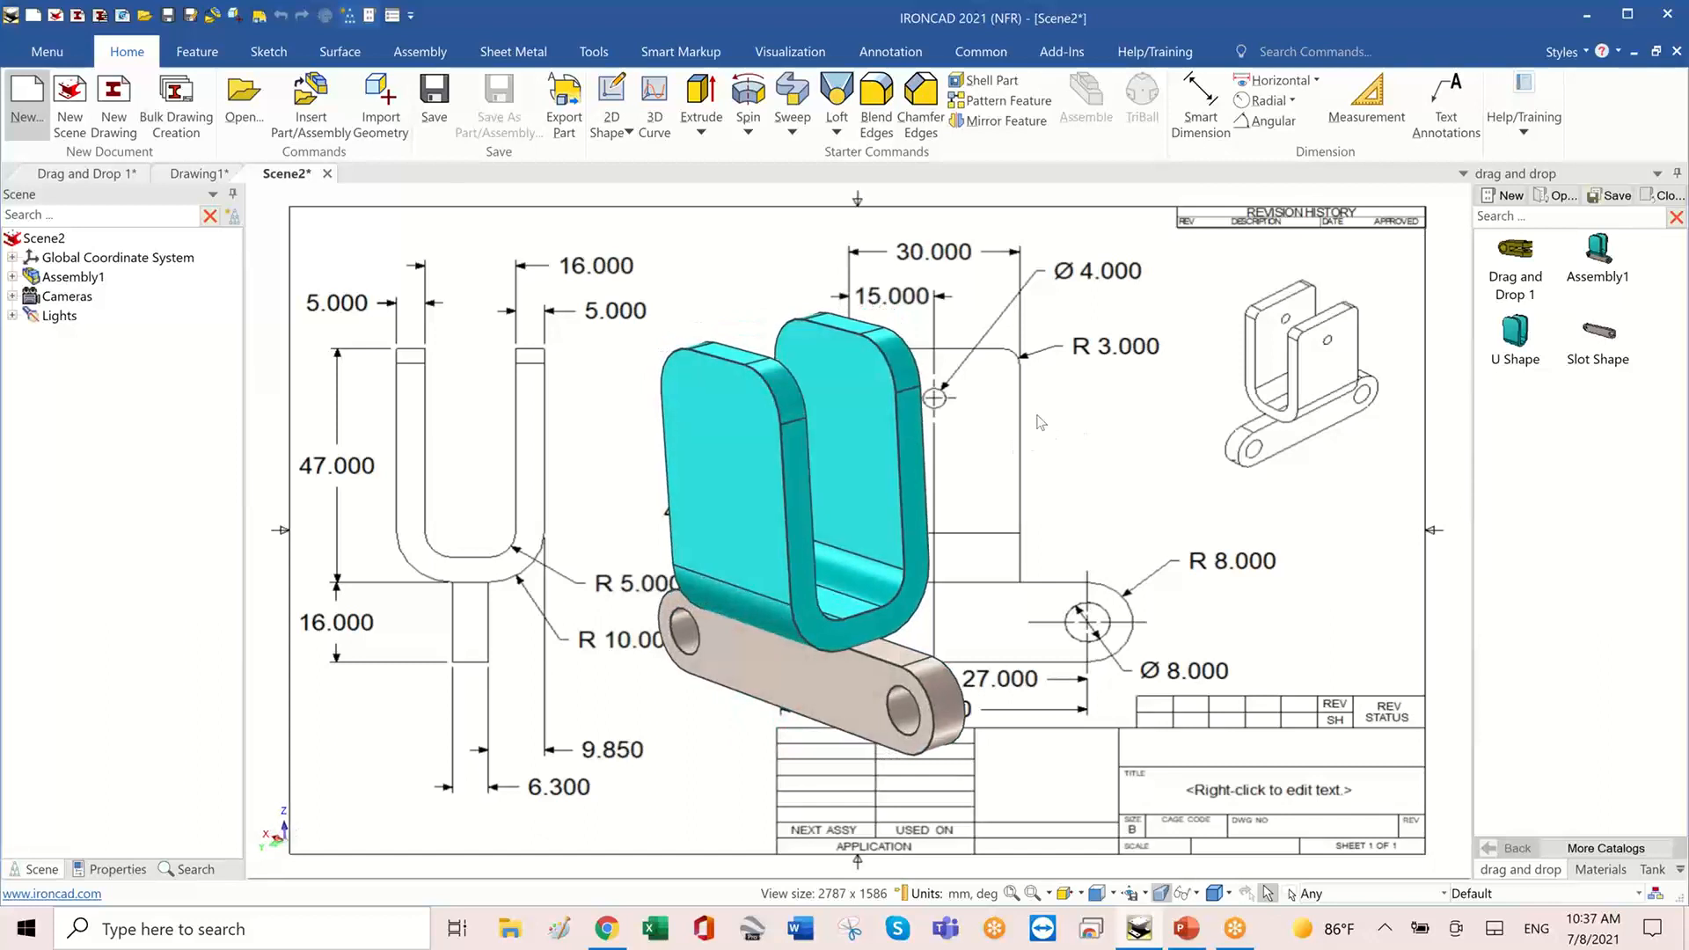
- Switch the Scene2 background from the 2D drawing texture to a plain color
right_click(1039, 420)
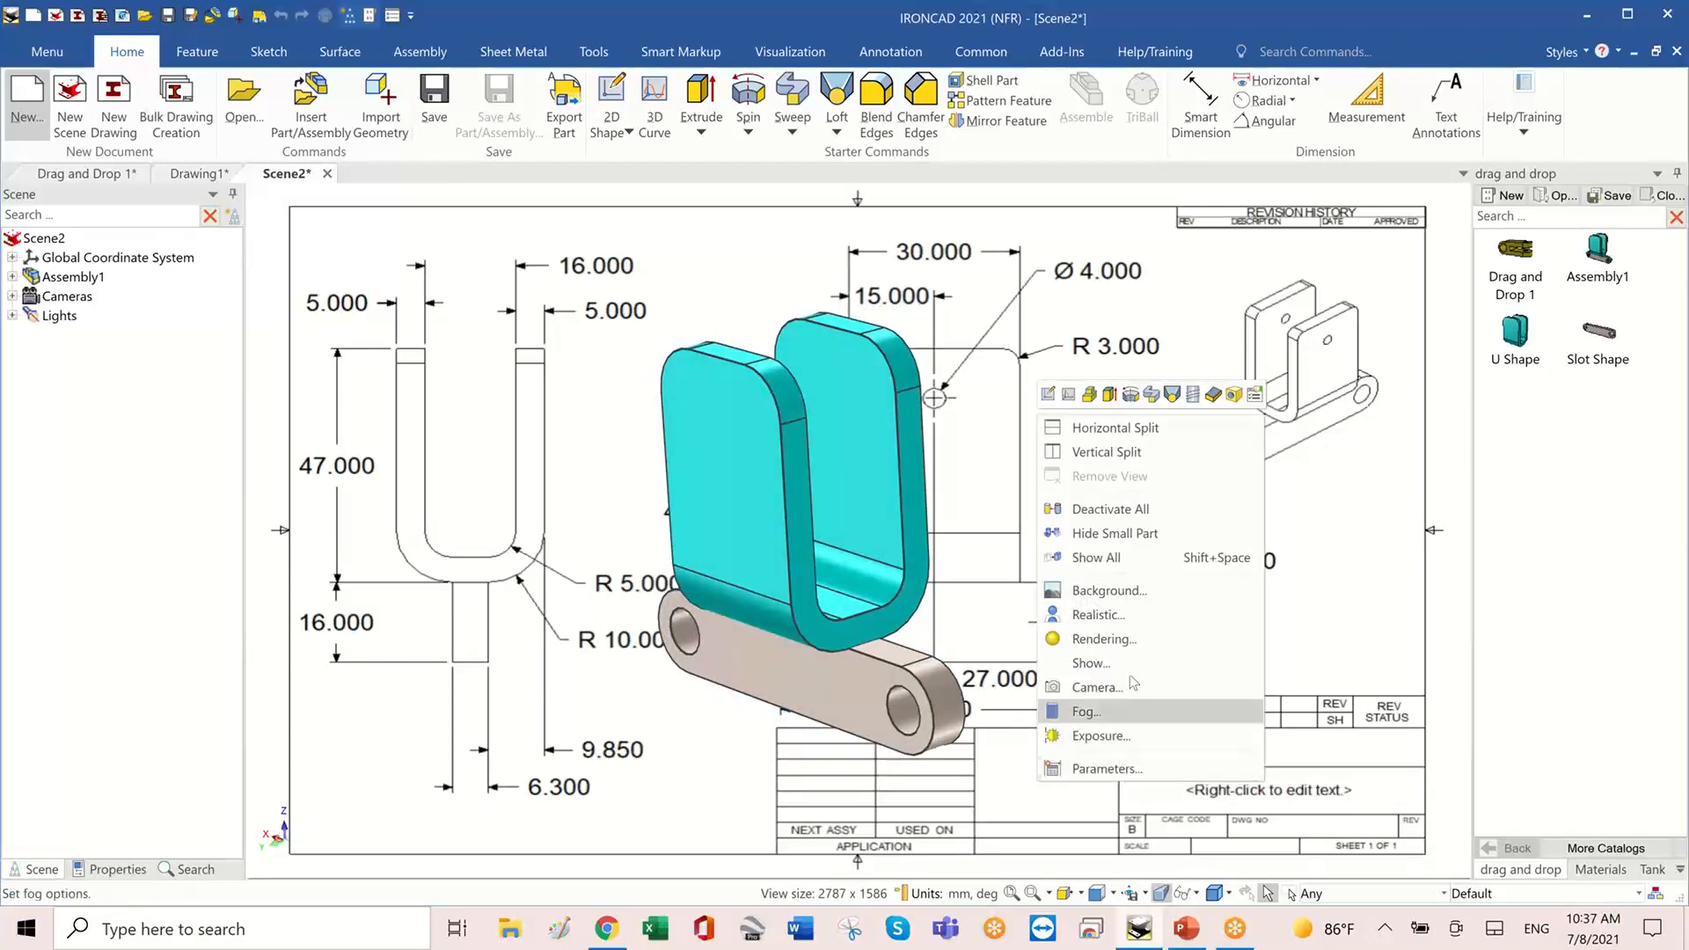
click(1144, 590)
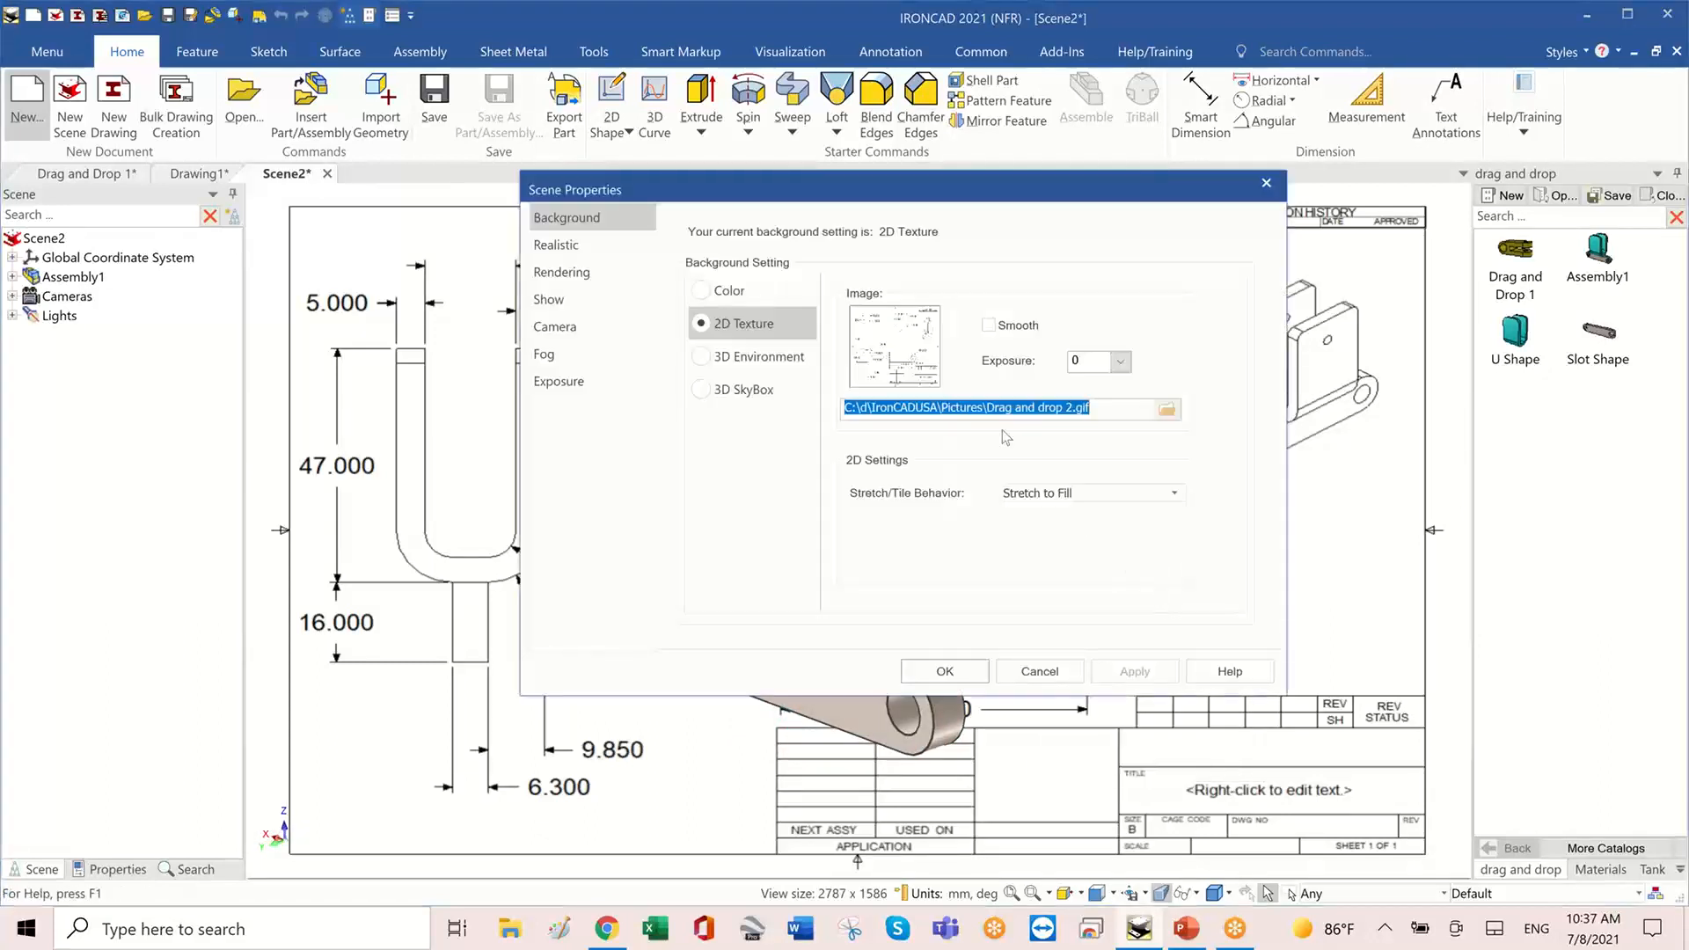
click(745, 295)
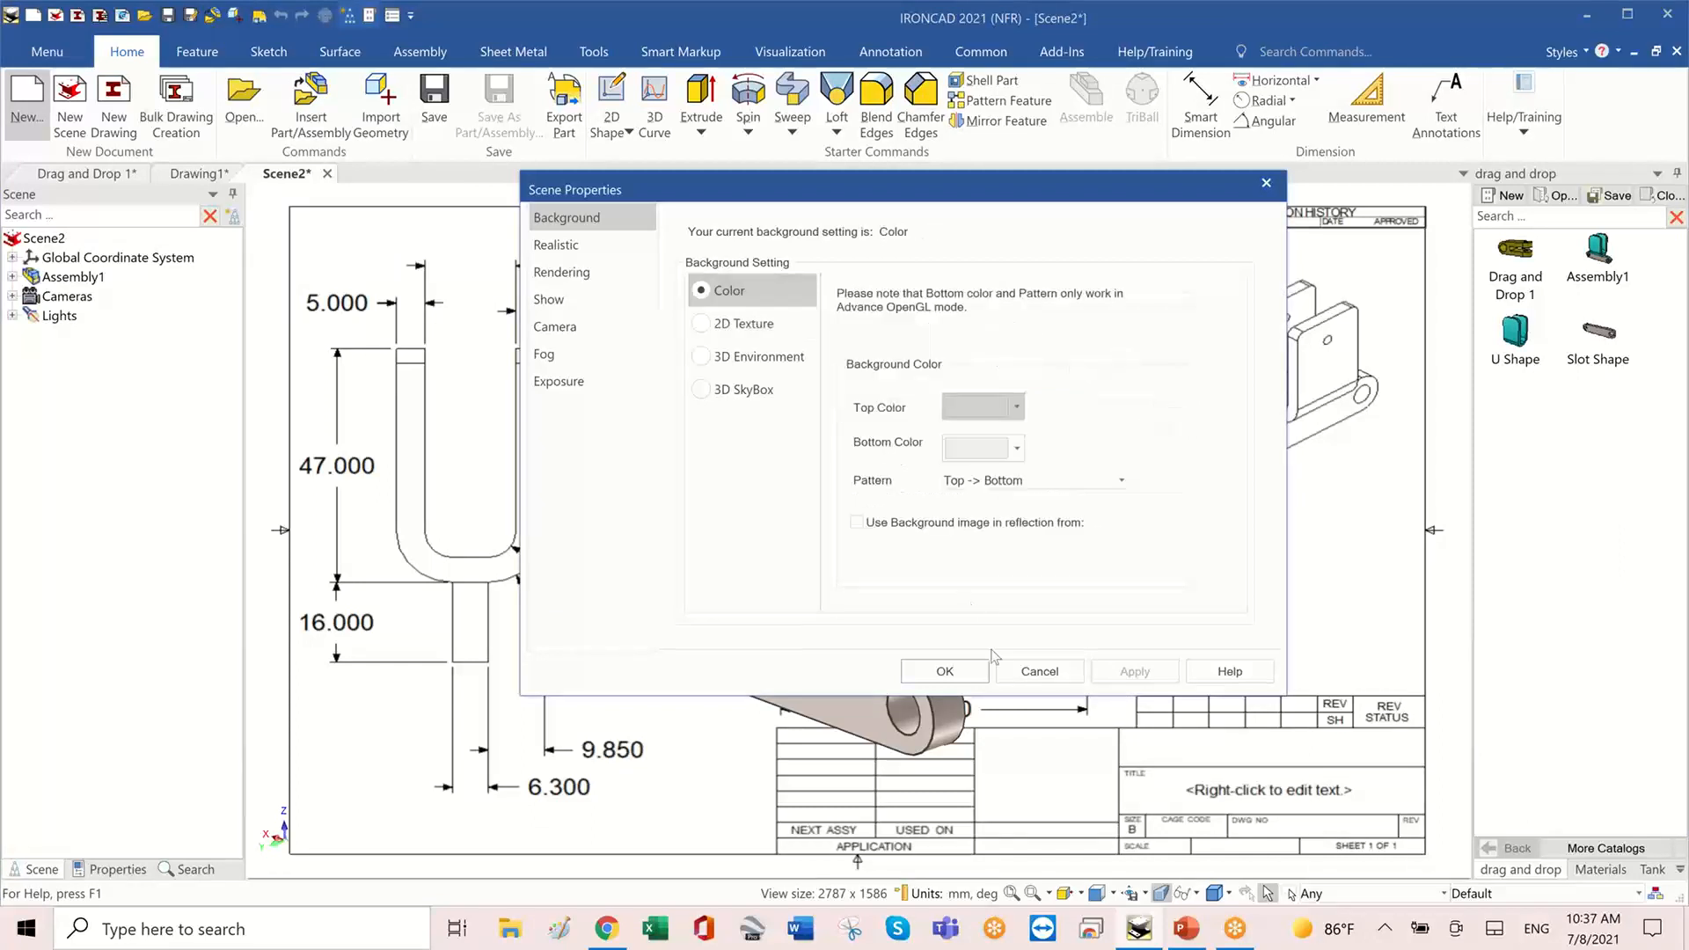
click(944, 671)
middle_drag(1169, 519, 1112, 523)
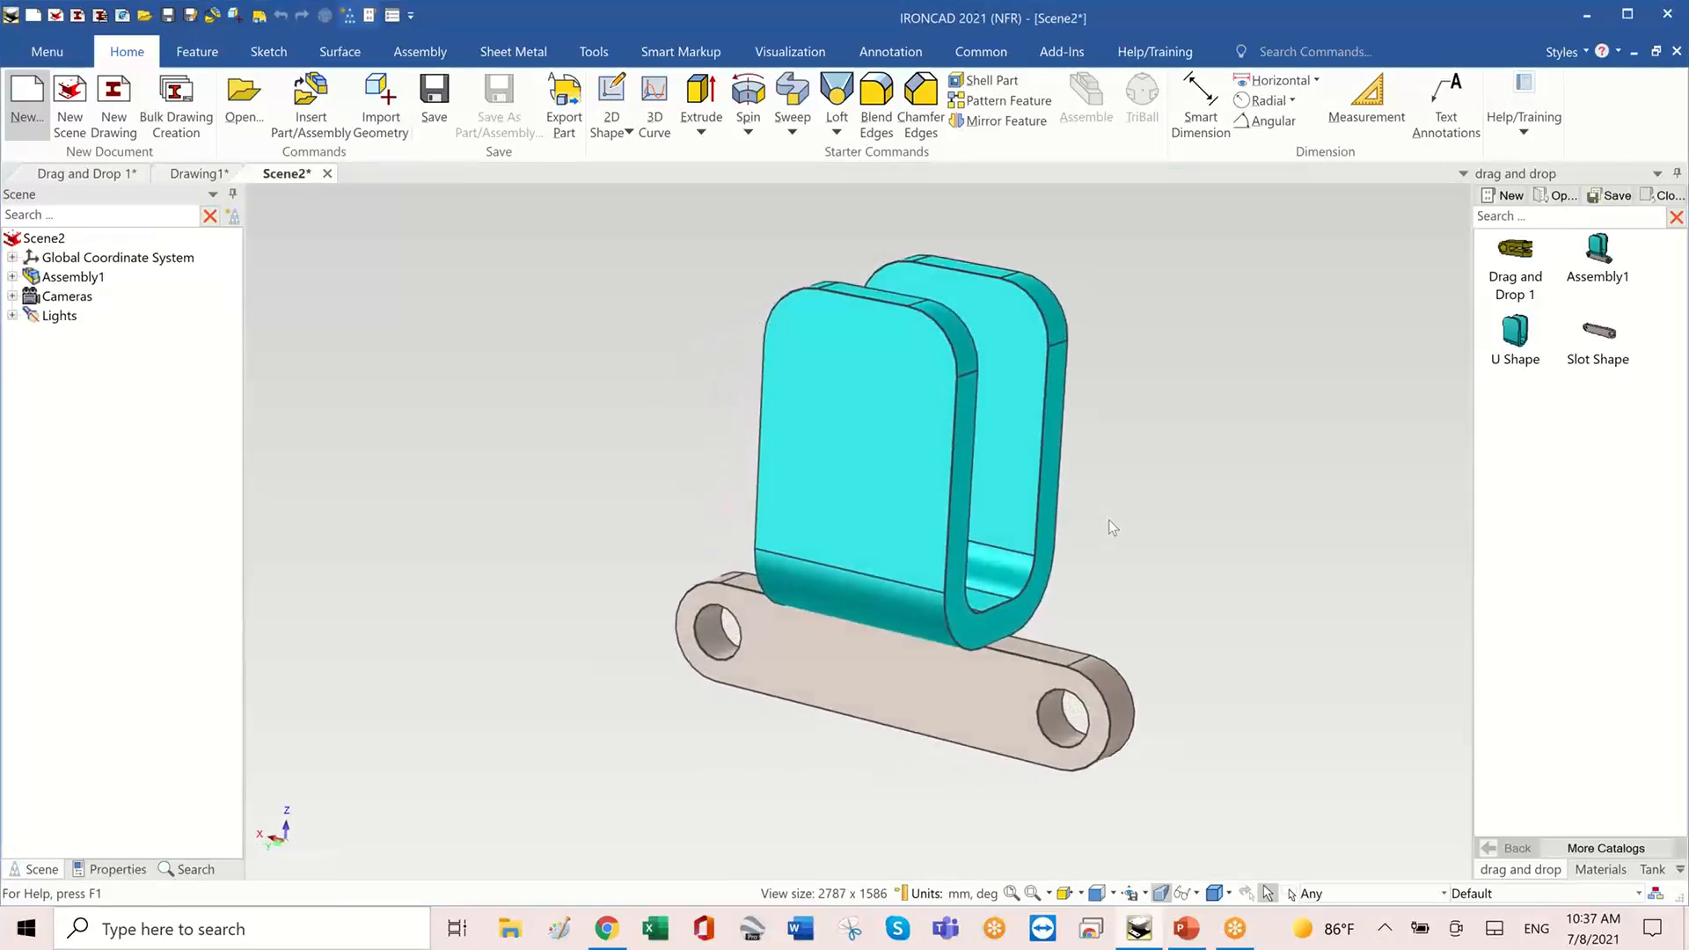
- Add a Cut Cylinder from the Starter catalog to the base of the U Shape and lengthen the cut
click(1592, 850)
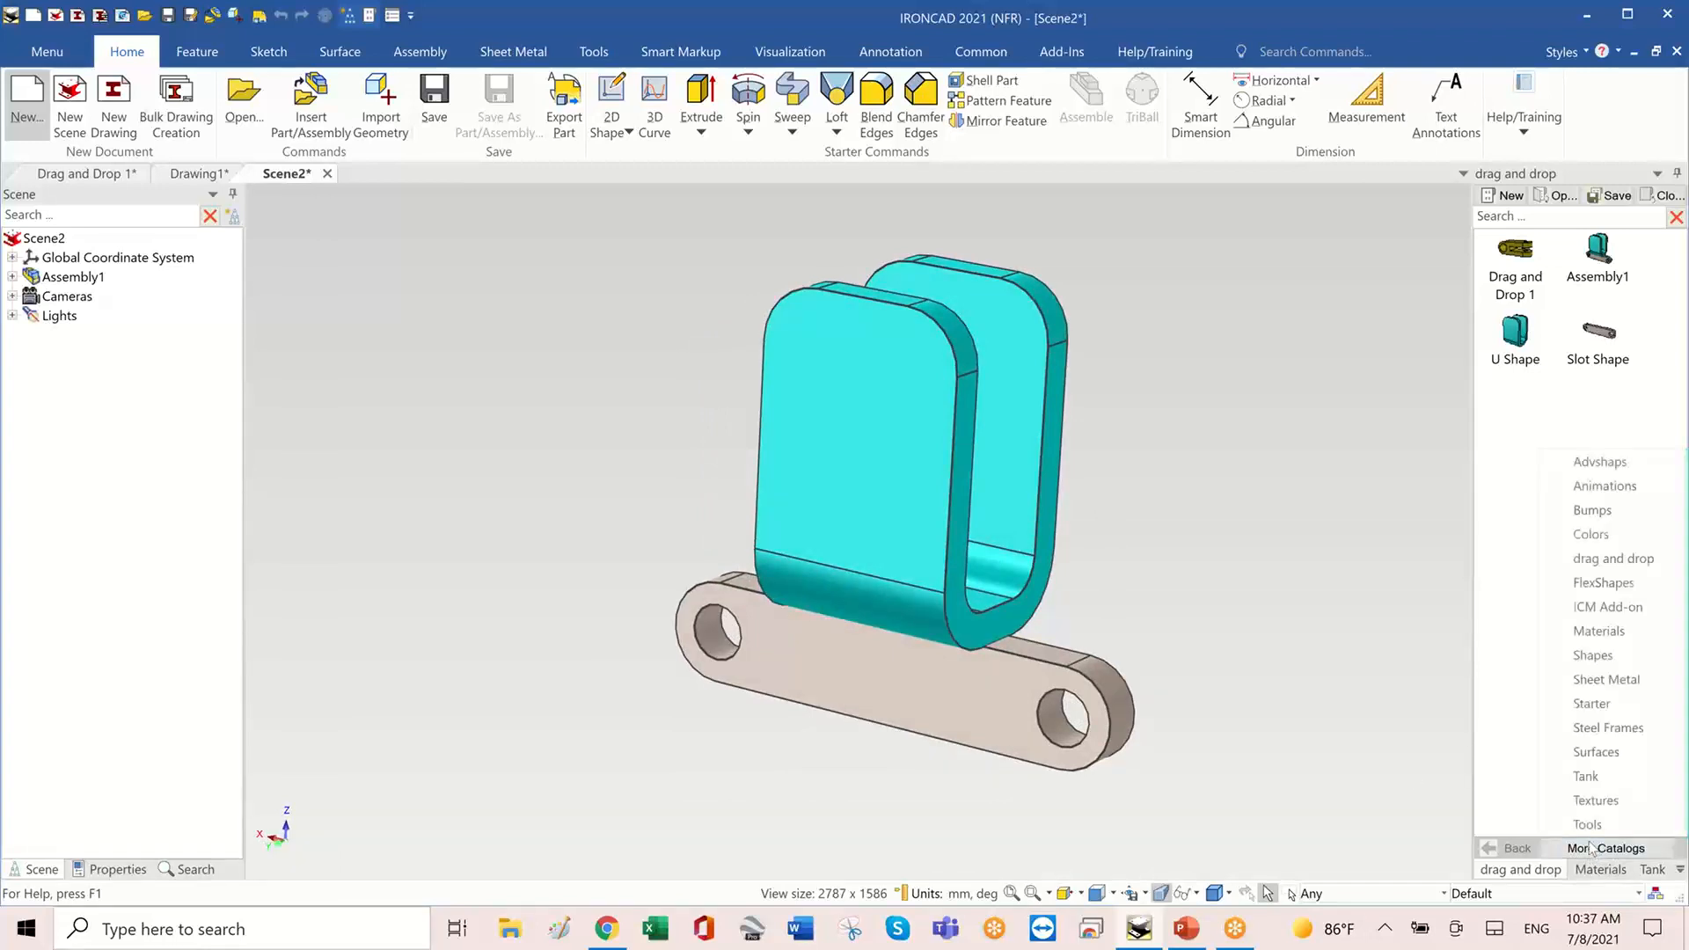
click(1596, 710)
middle_drag(1271, 649, 1271, 649)
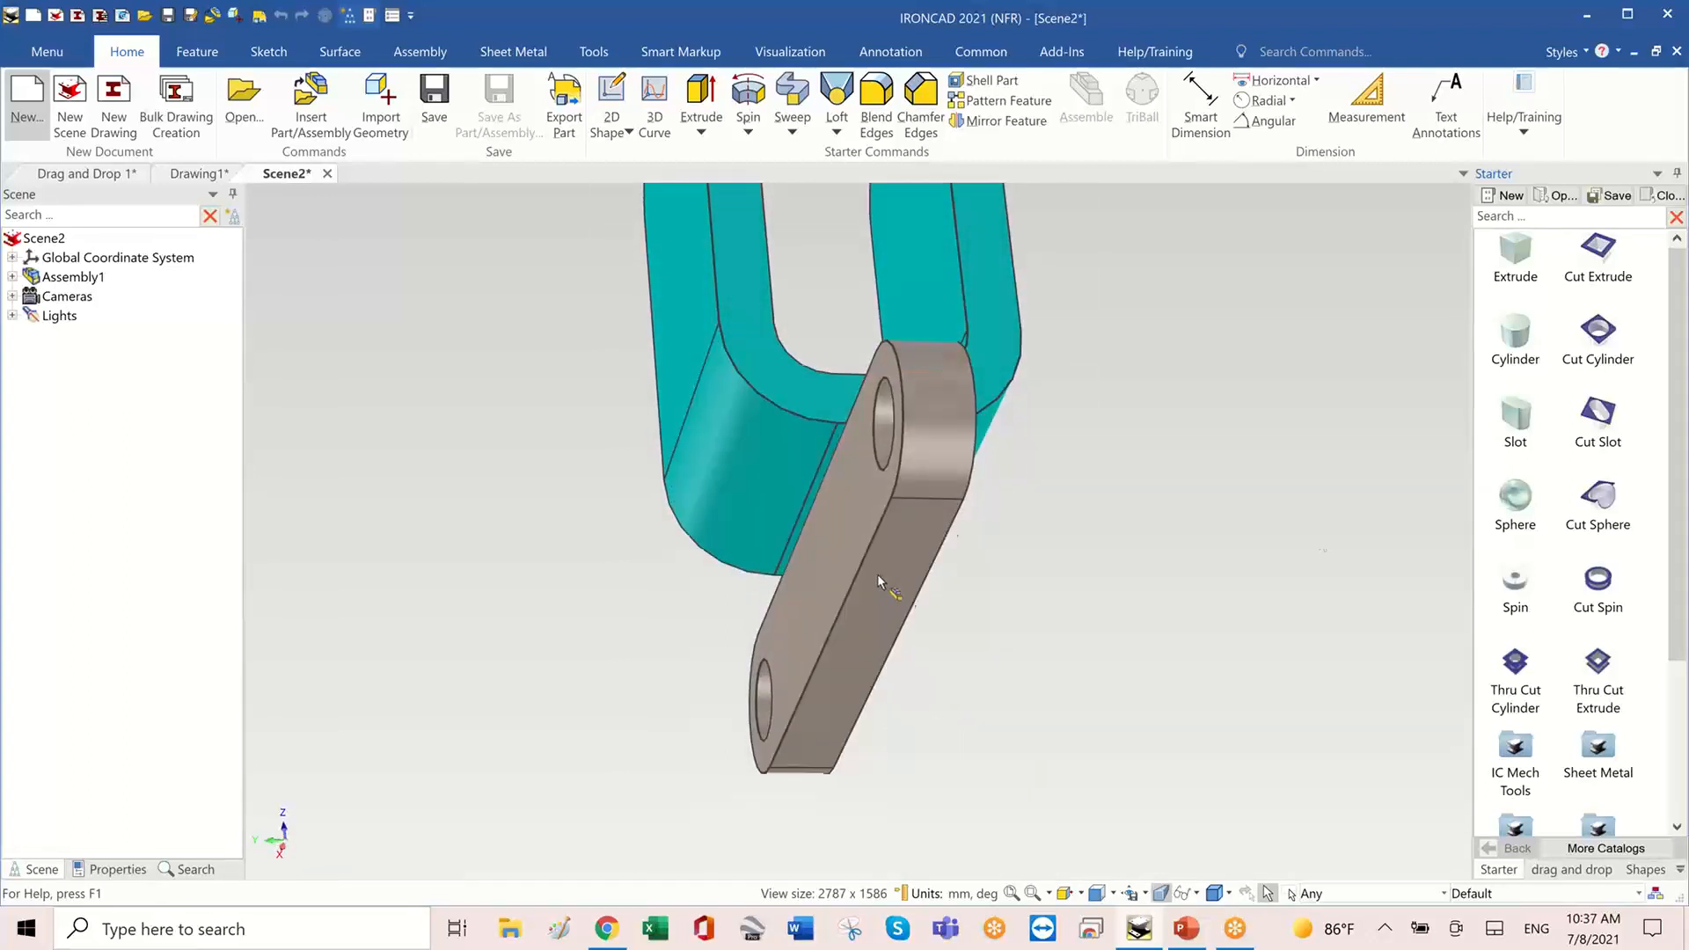
drag(1590, 336, 842, 515)
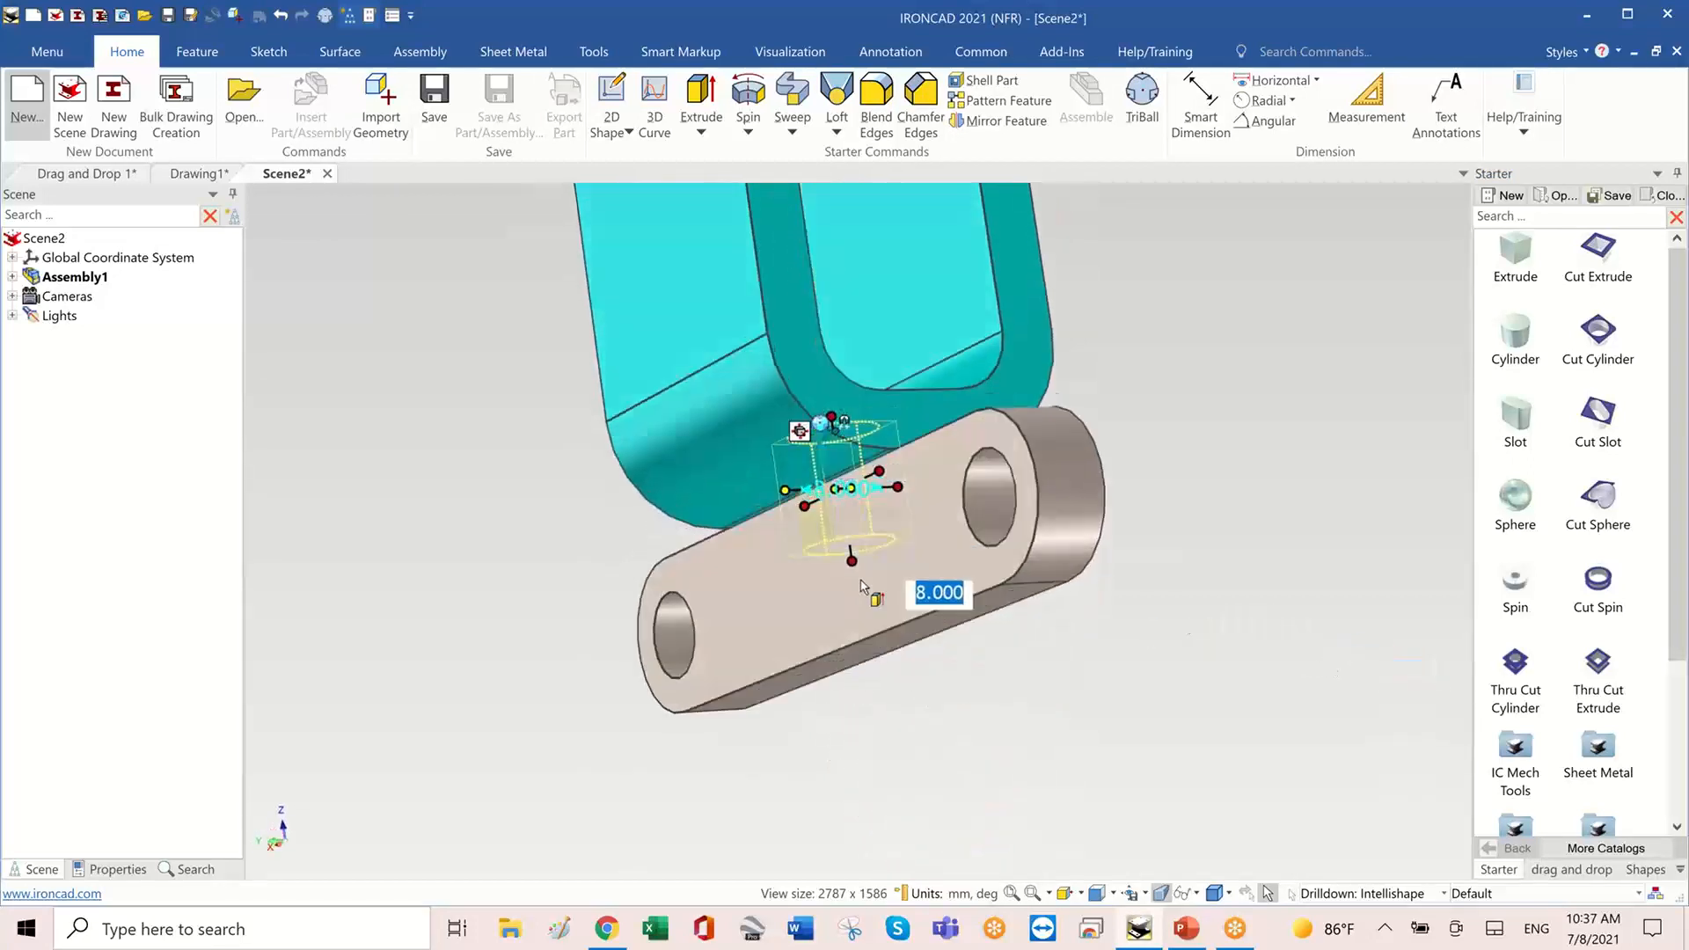
drag(854, 556, 899, 758)
middle_drag(1237, 688, 902, 498)
click(1165, 594)
- Set the diameter of the hole in the U Shape's base to 5 mm
click(867, 492)
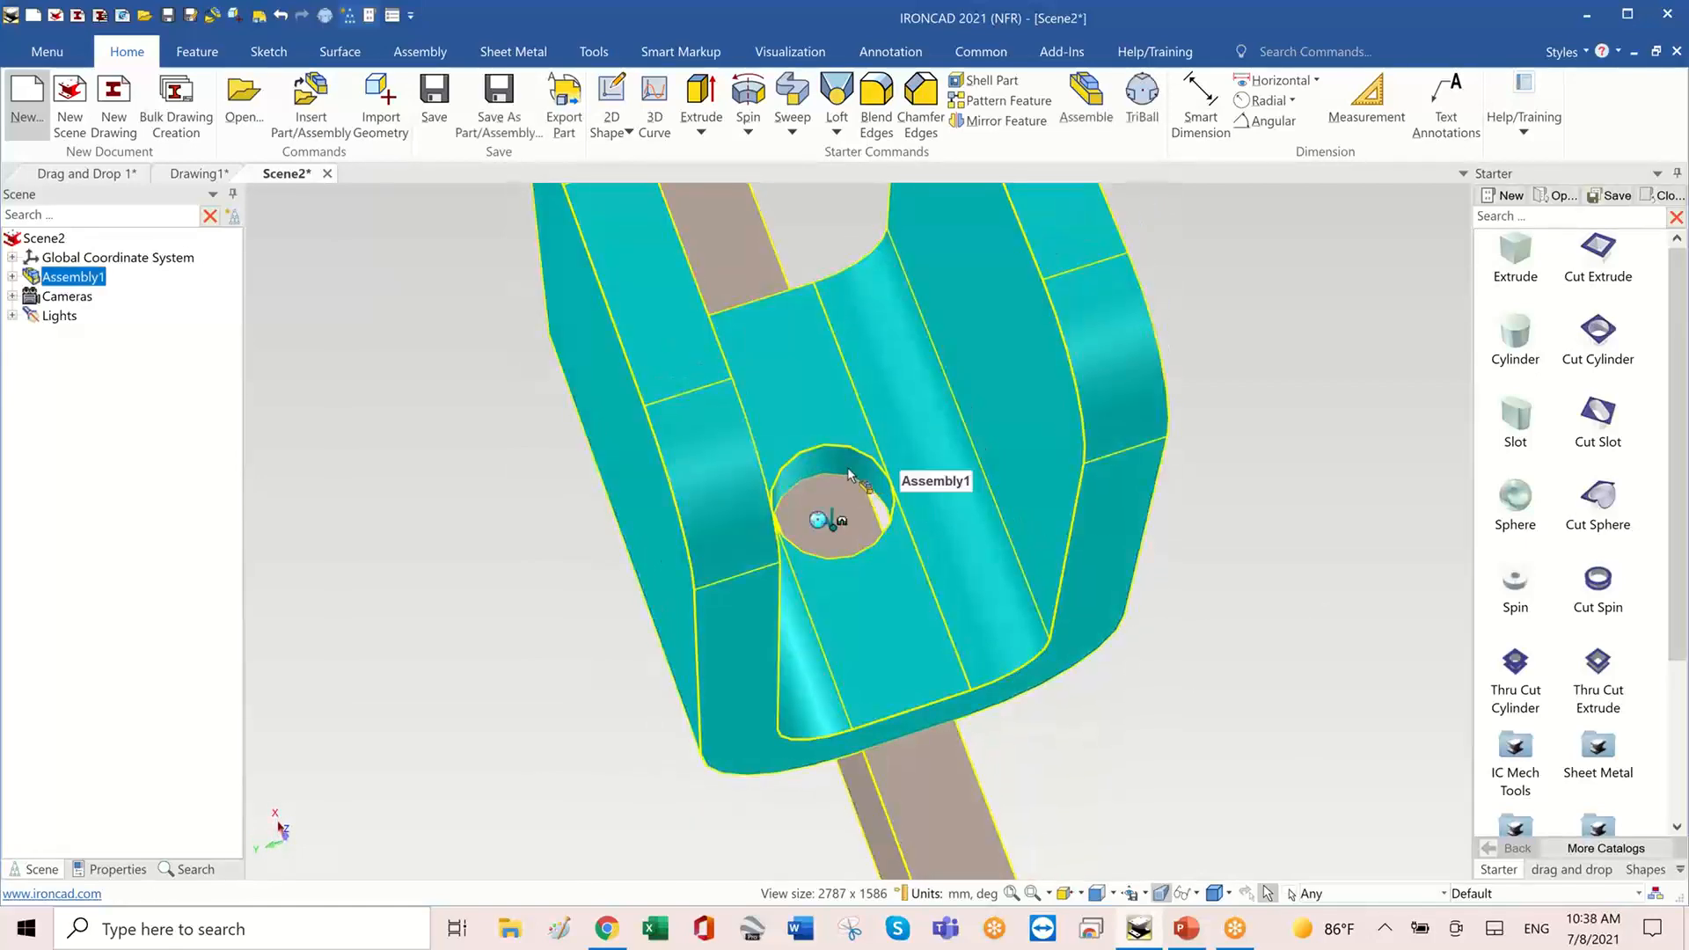
click(835, 475)
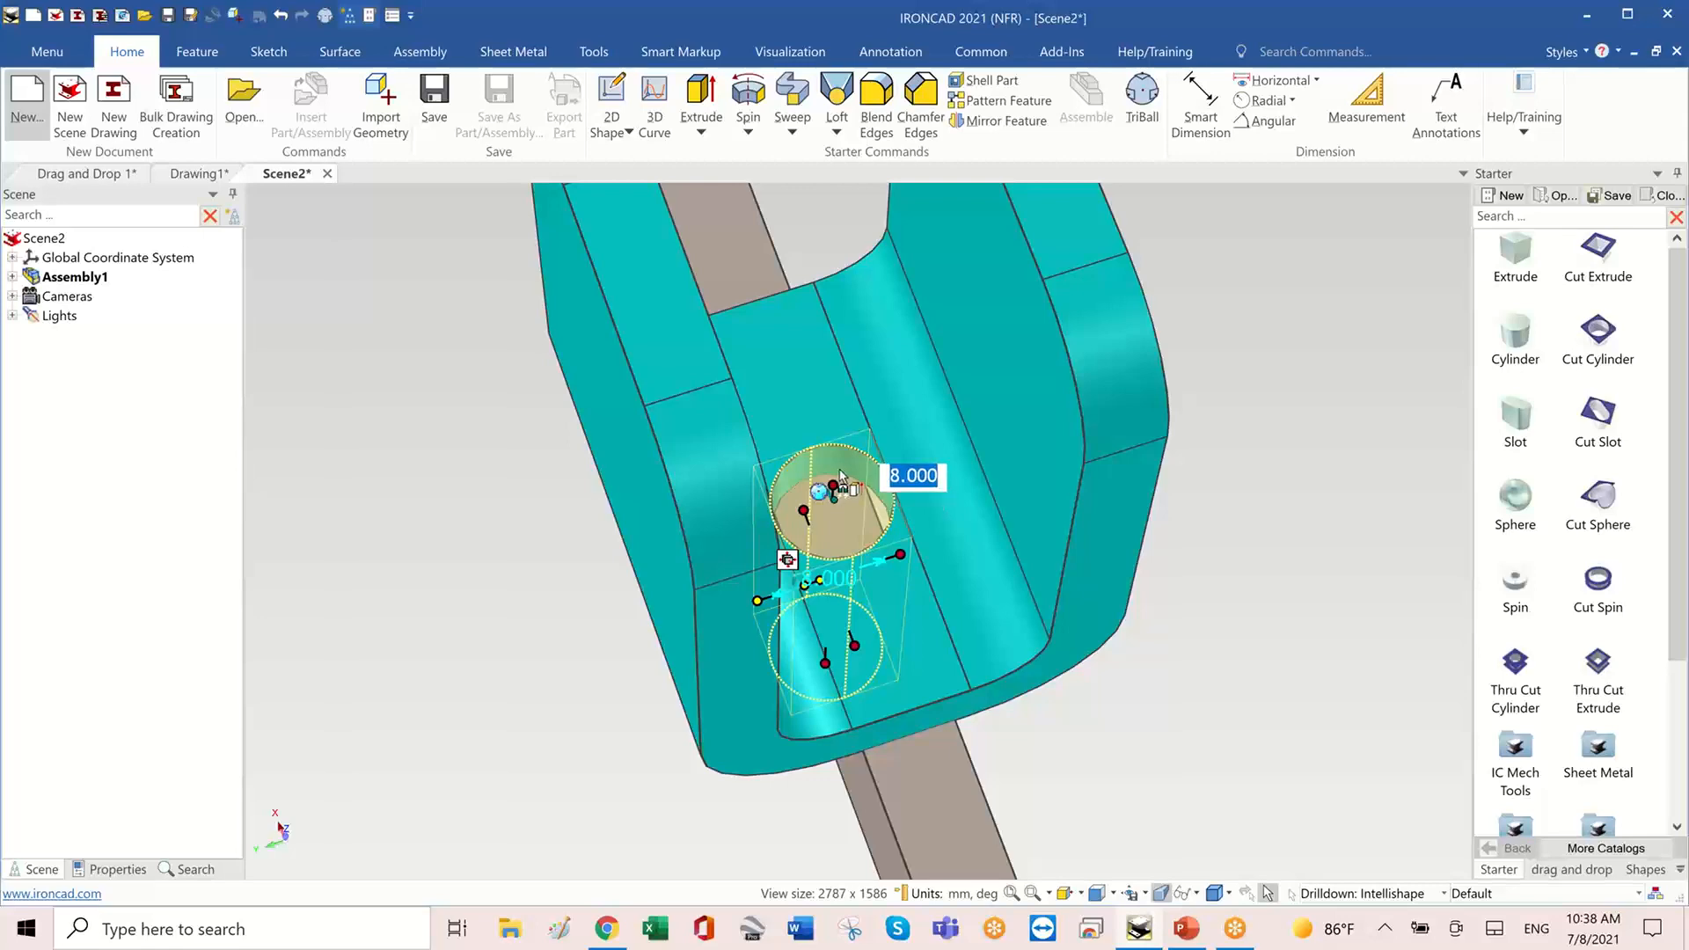
text(5)
key(Return)
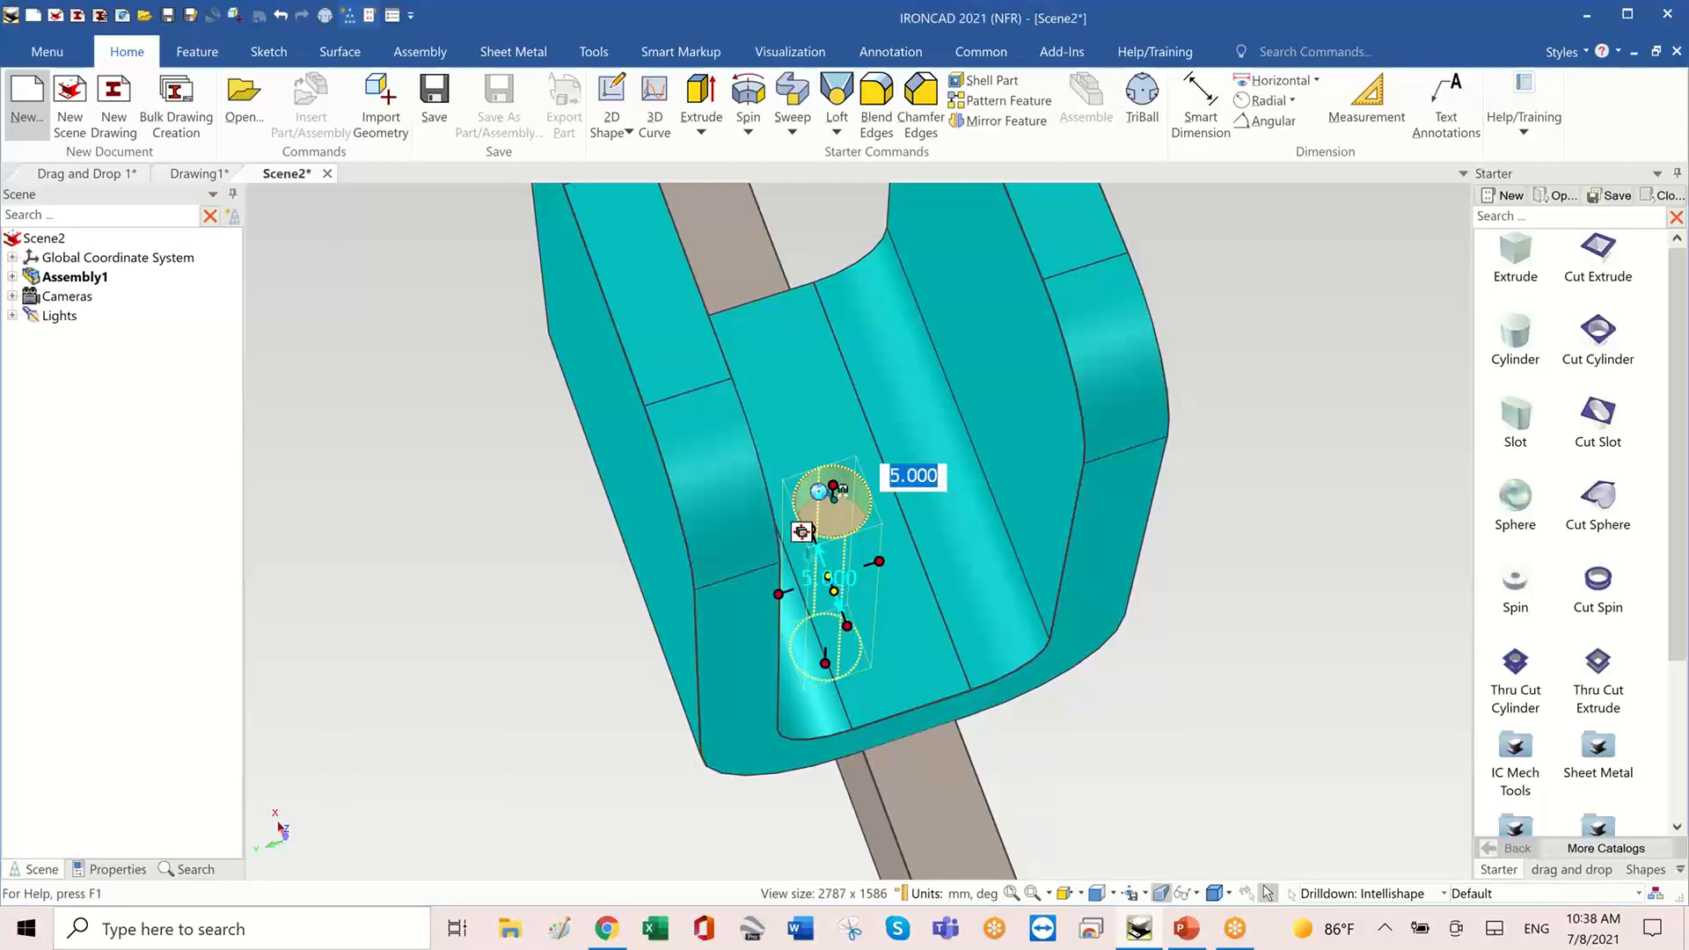
middle_drag(828, 469, 724, 781)
click(724, 781)
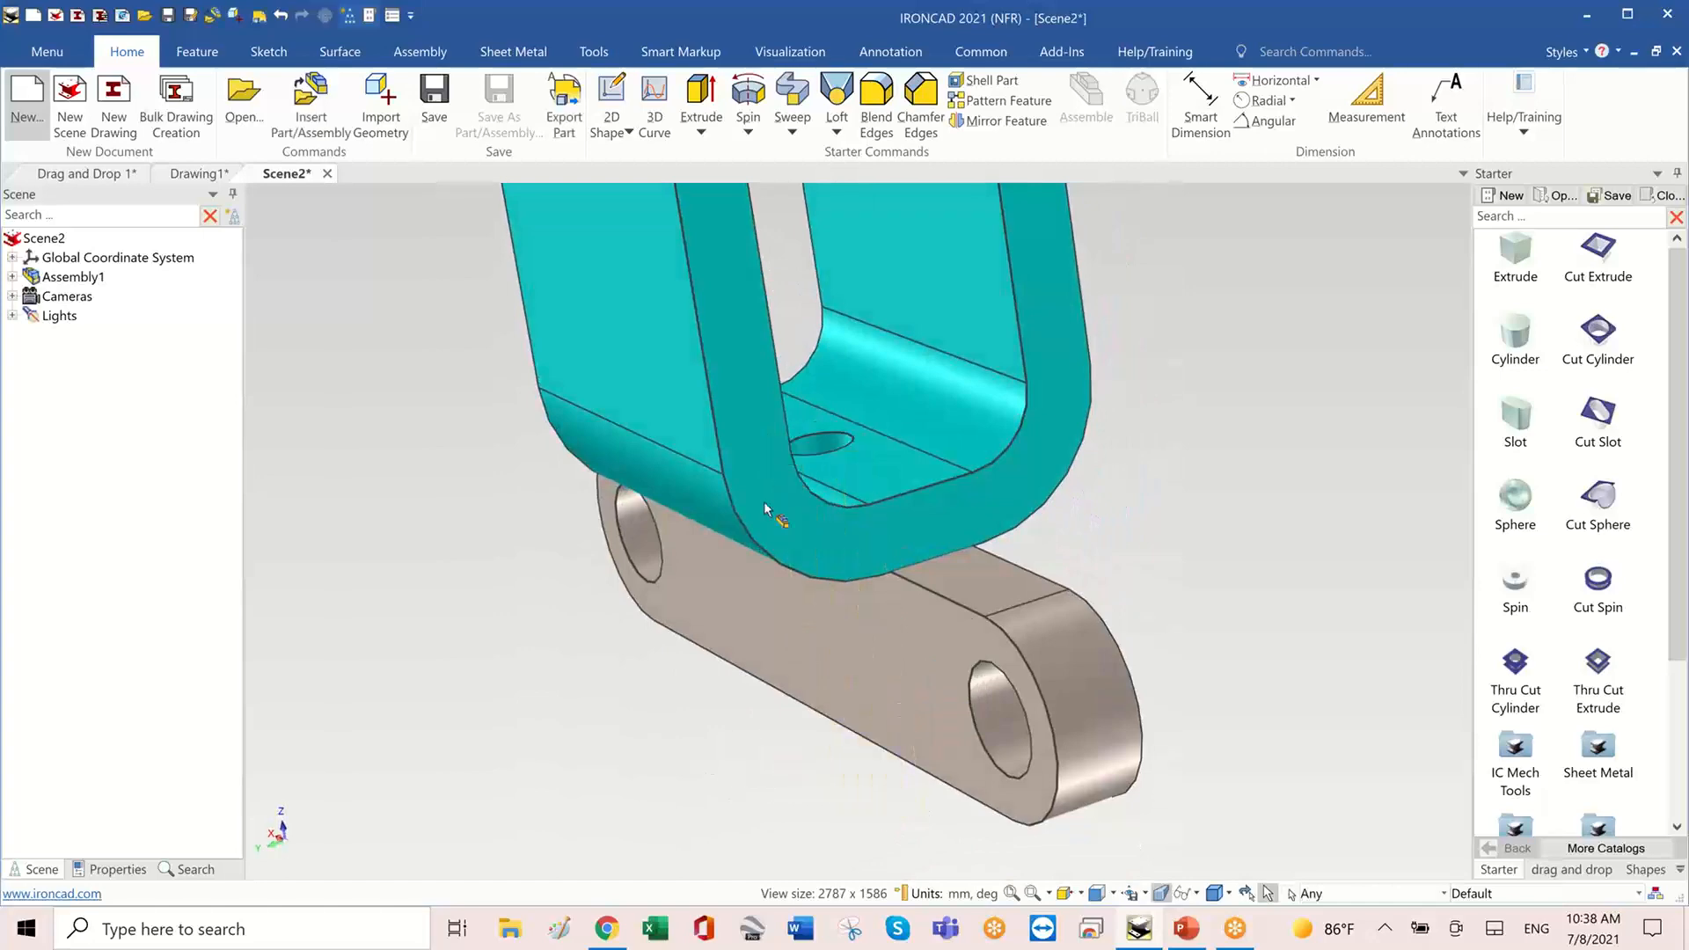
- Examine the U Shape's Block, Blend2, Shell1 and H Cylinder features one by one within Assembly1
middle_drag(764, 500, 849, 598)
click(12, 277)
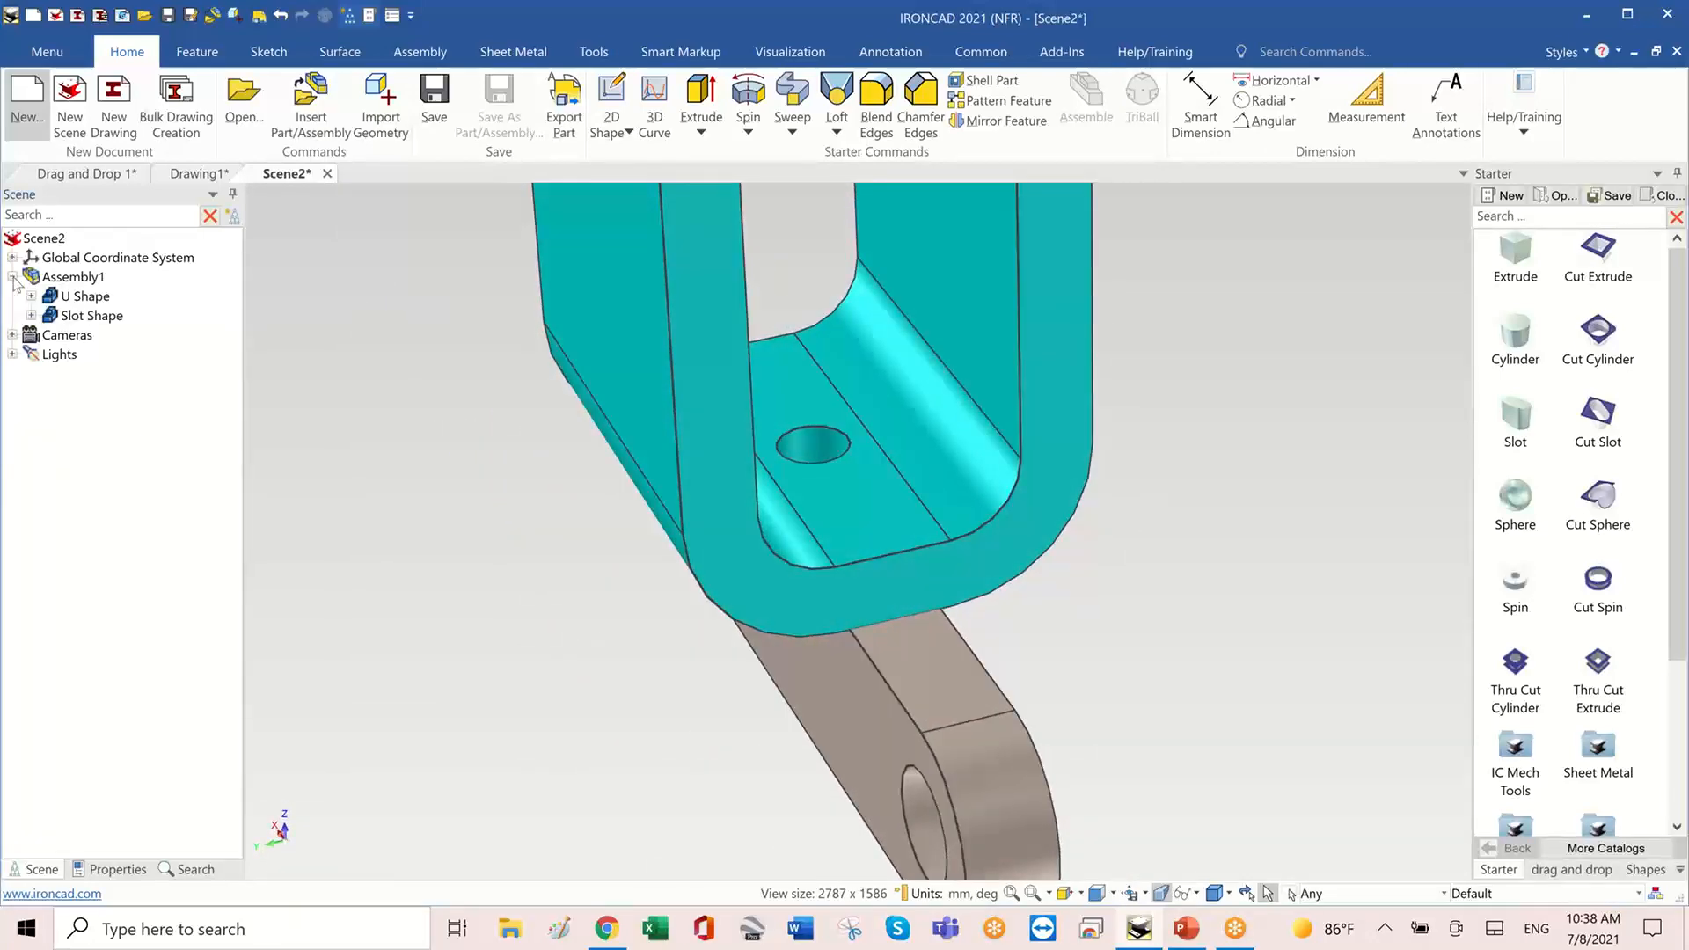
click(32, 296)
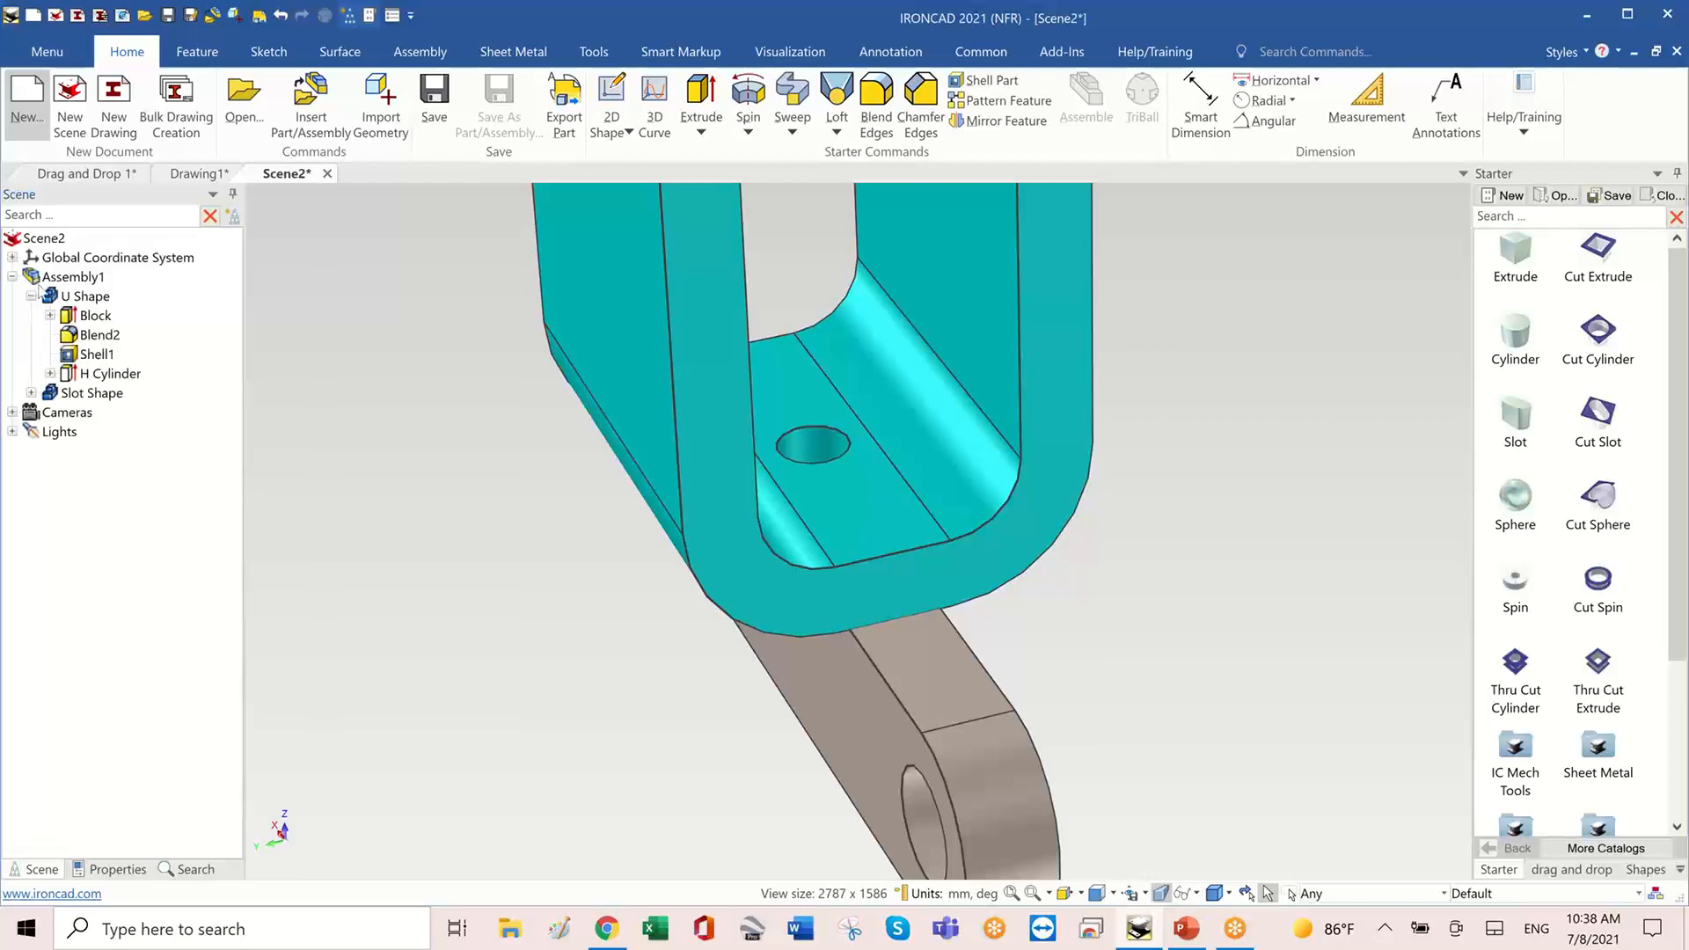
click(95, 315)
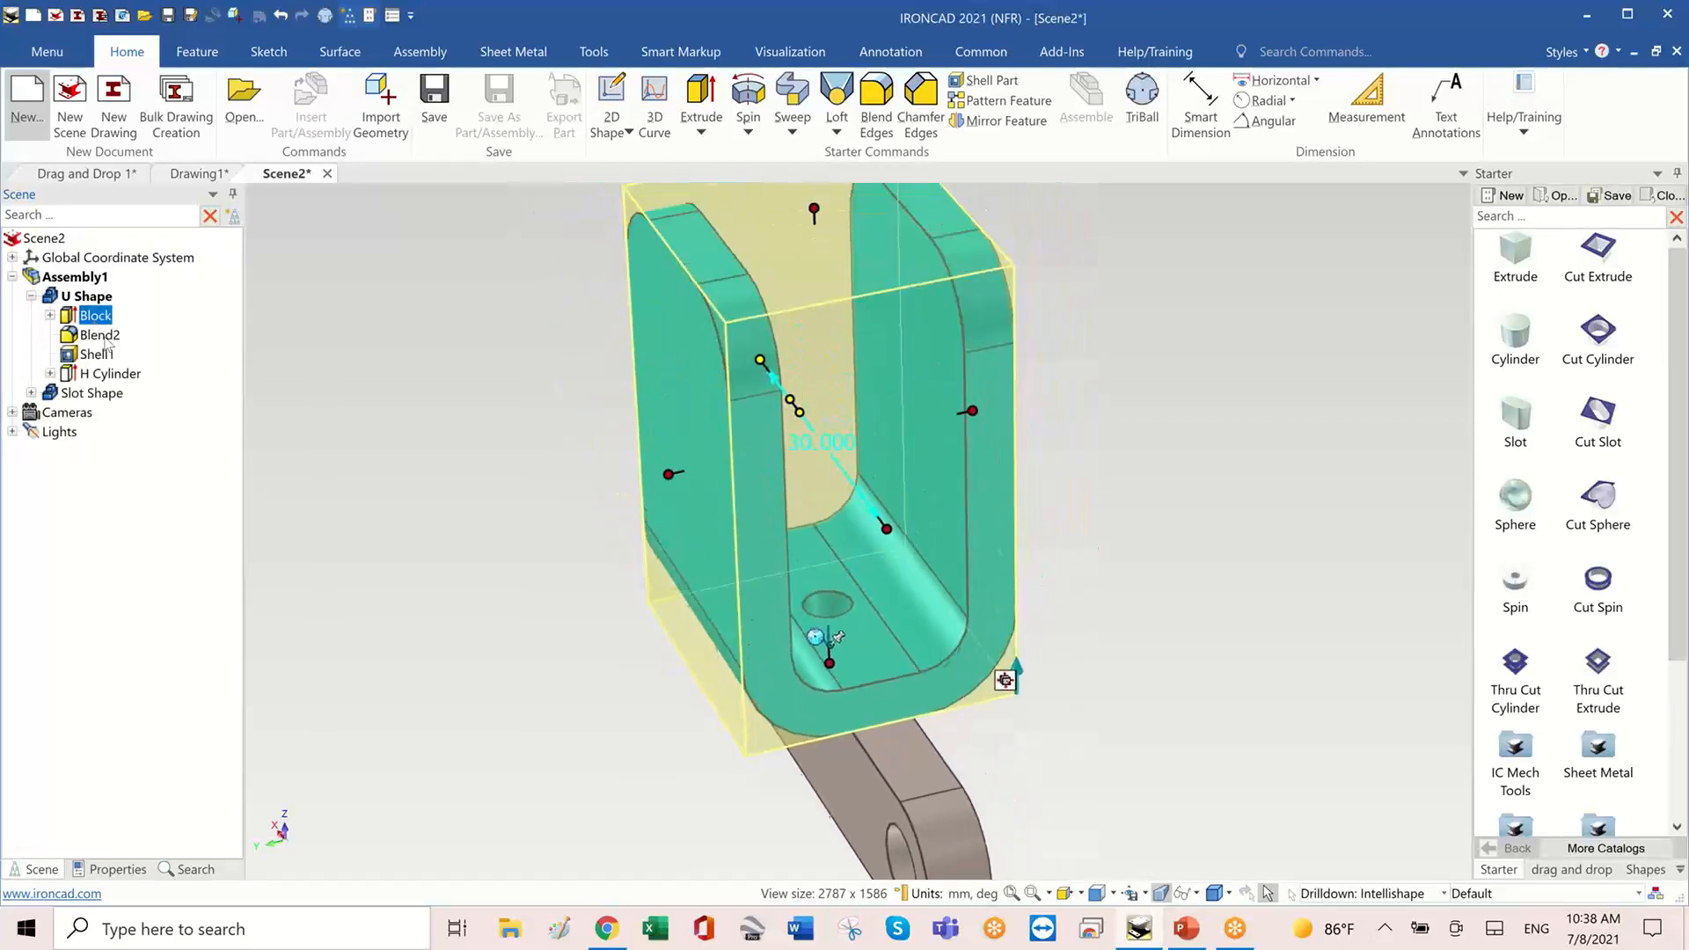
click(106, 340)
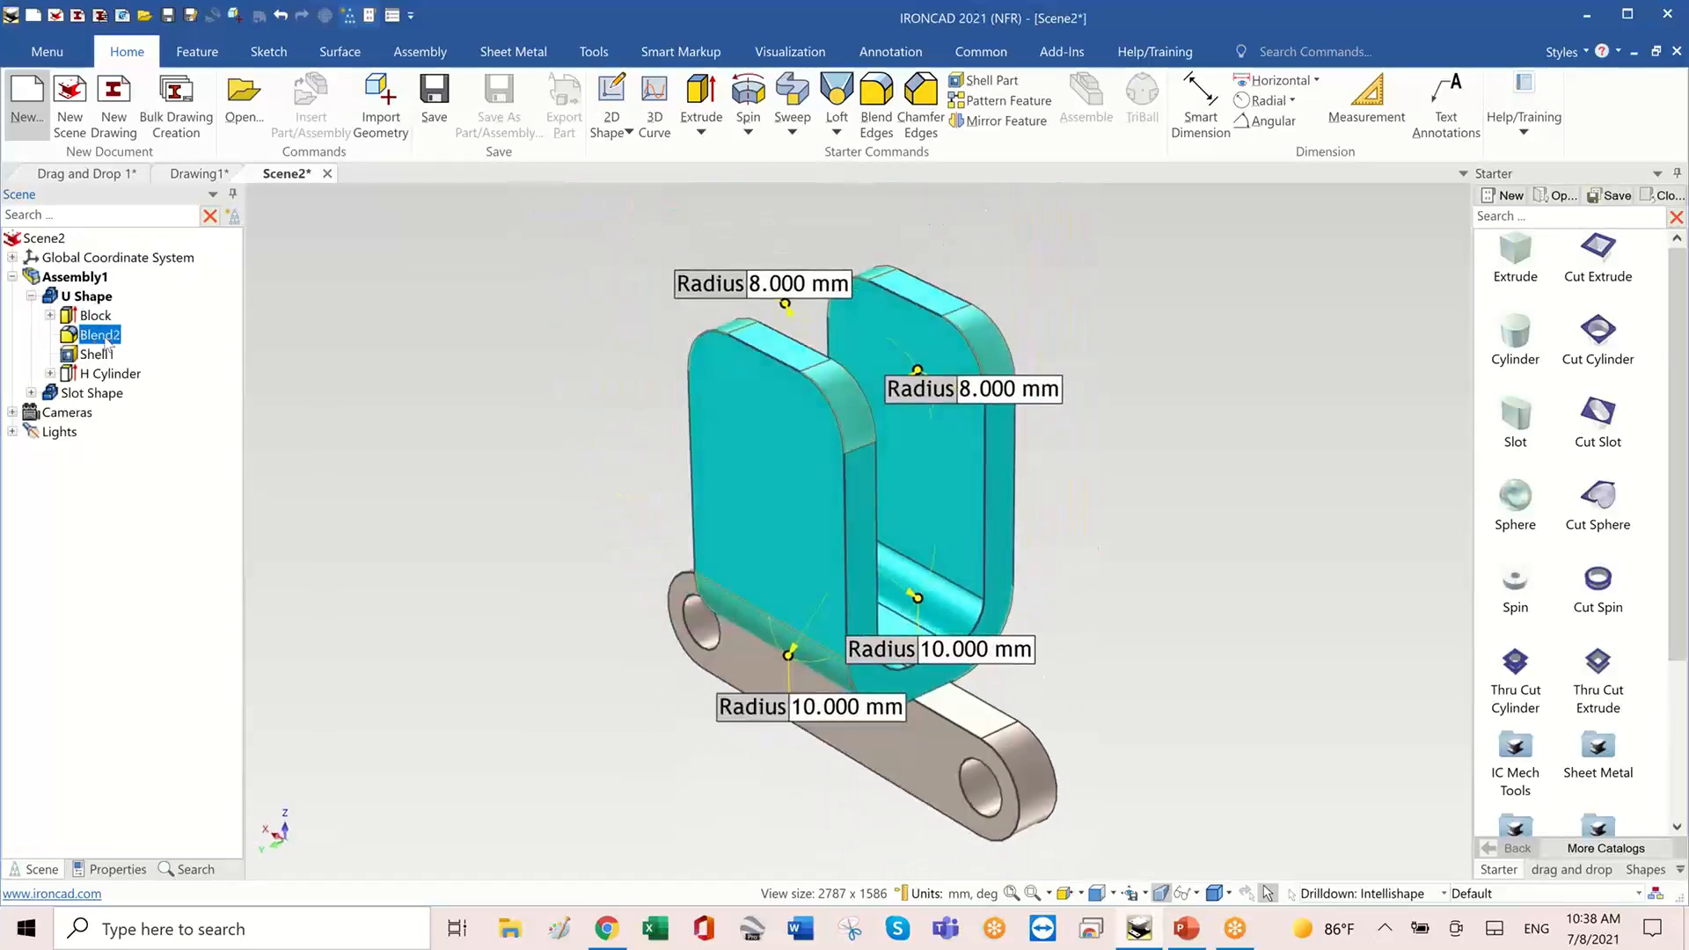
click(97, 355)
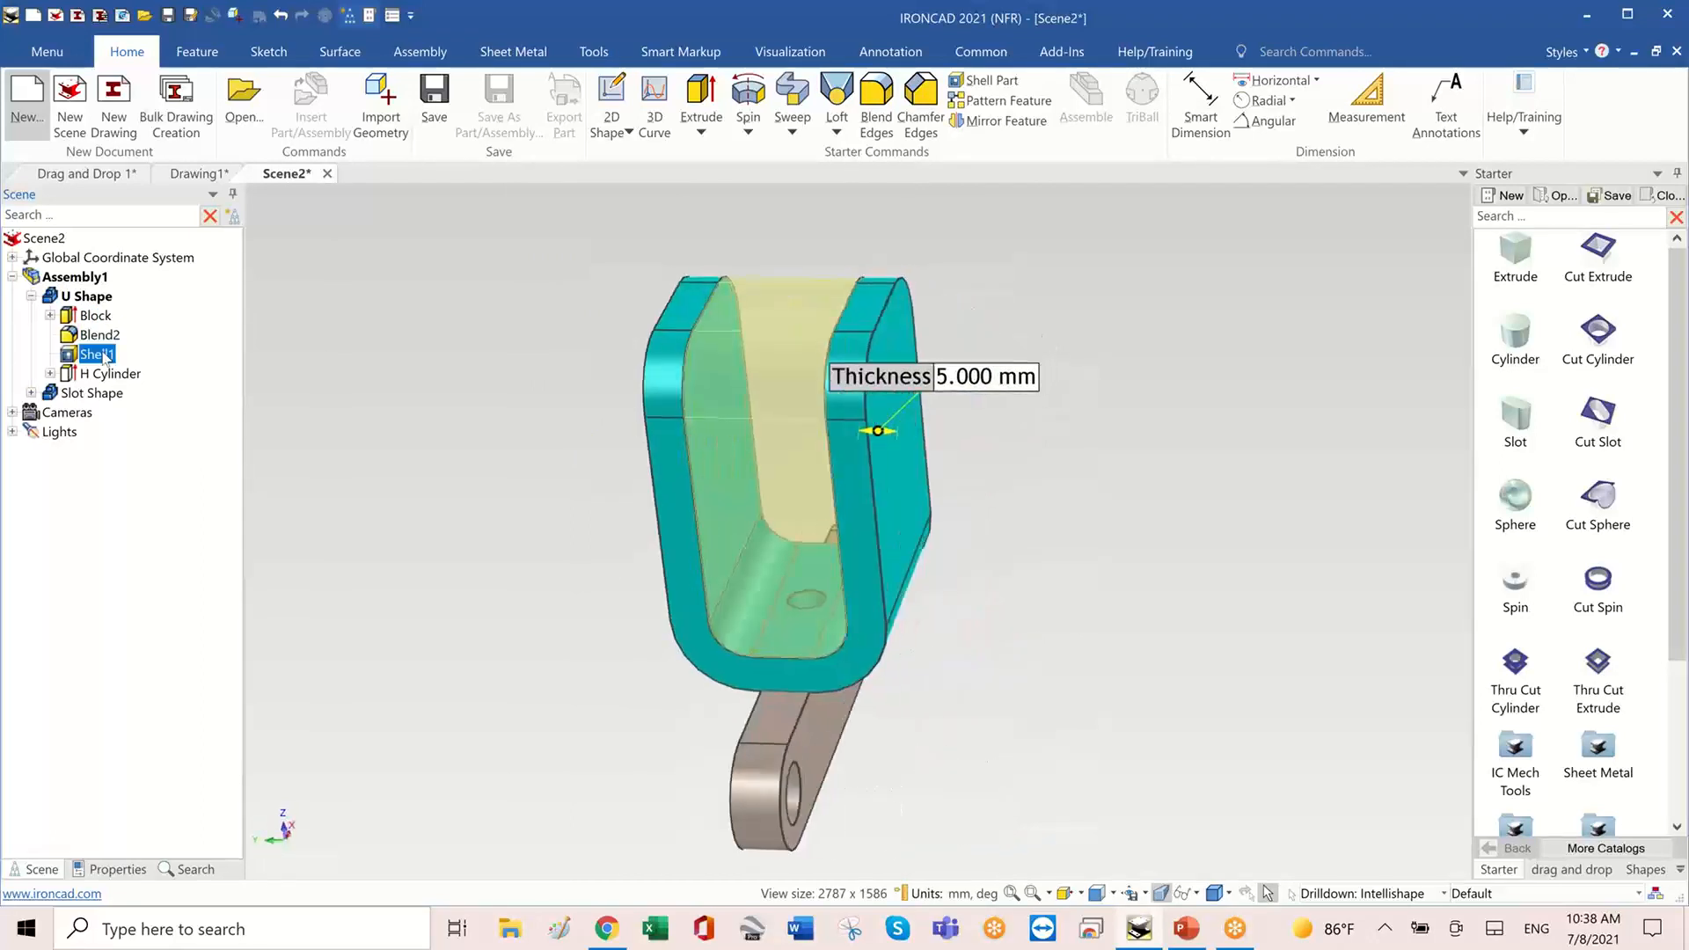
click(112, 374)
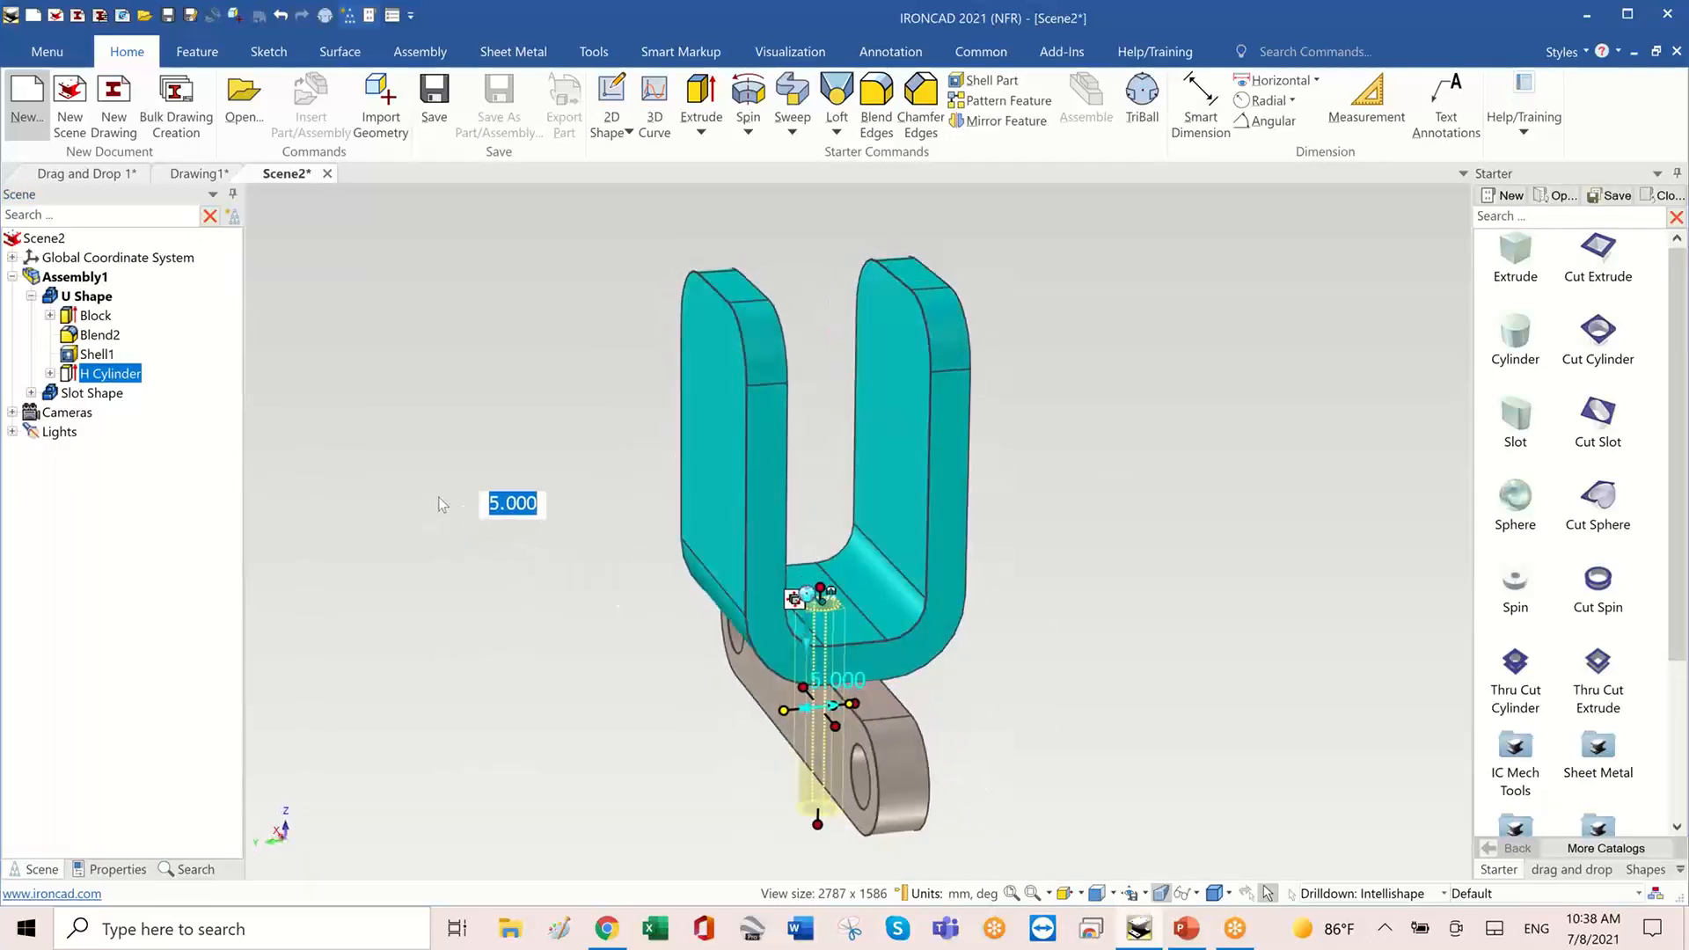
- Remove the U Shape's hole and add a Cut Cylinder to its base as an assembly feature affecting all assemblies/parts under the selected level
key(Escape)
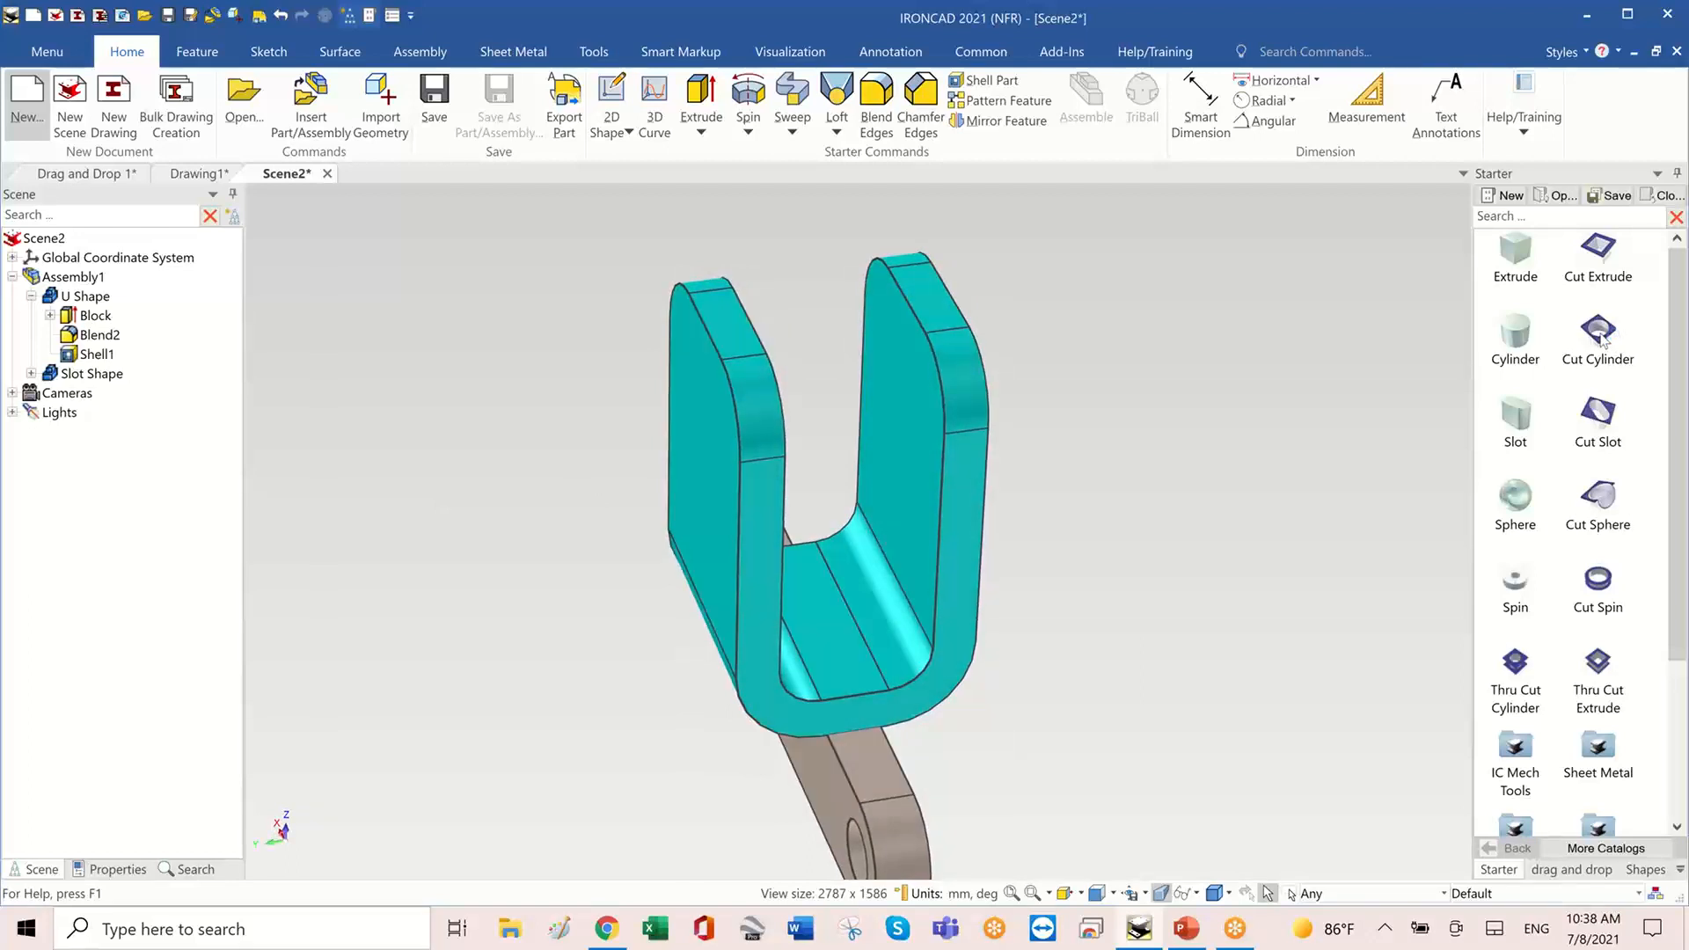
drag(1200, 482, 819, 596)
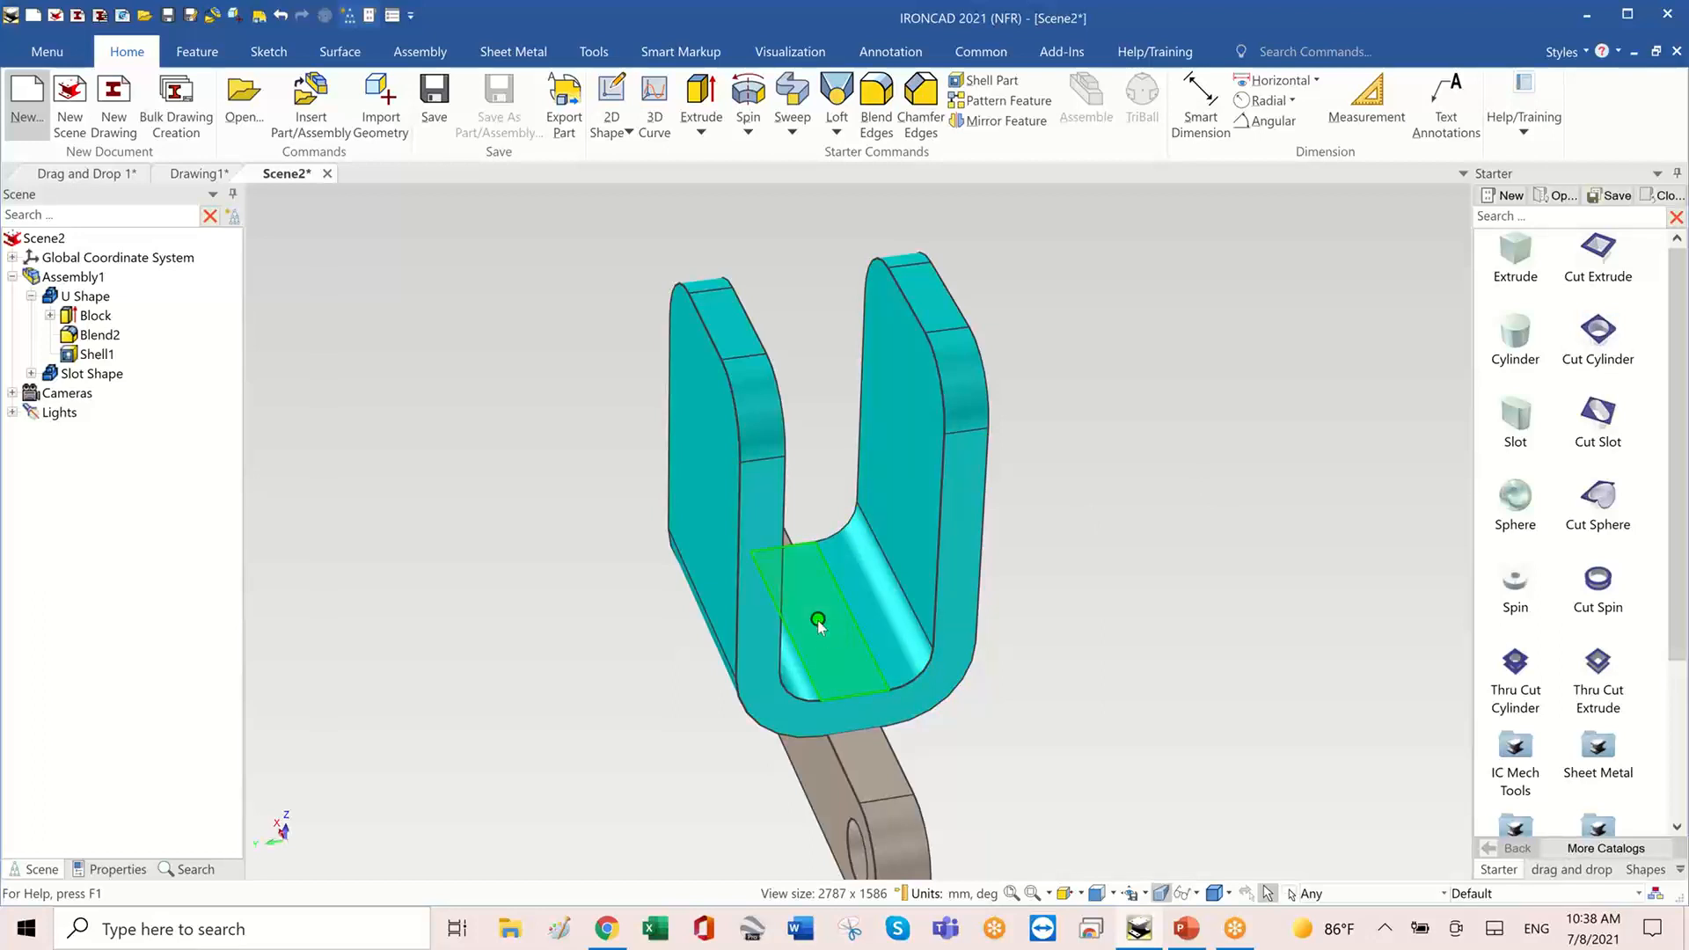
right_drag(818, 621, 819, 622)
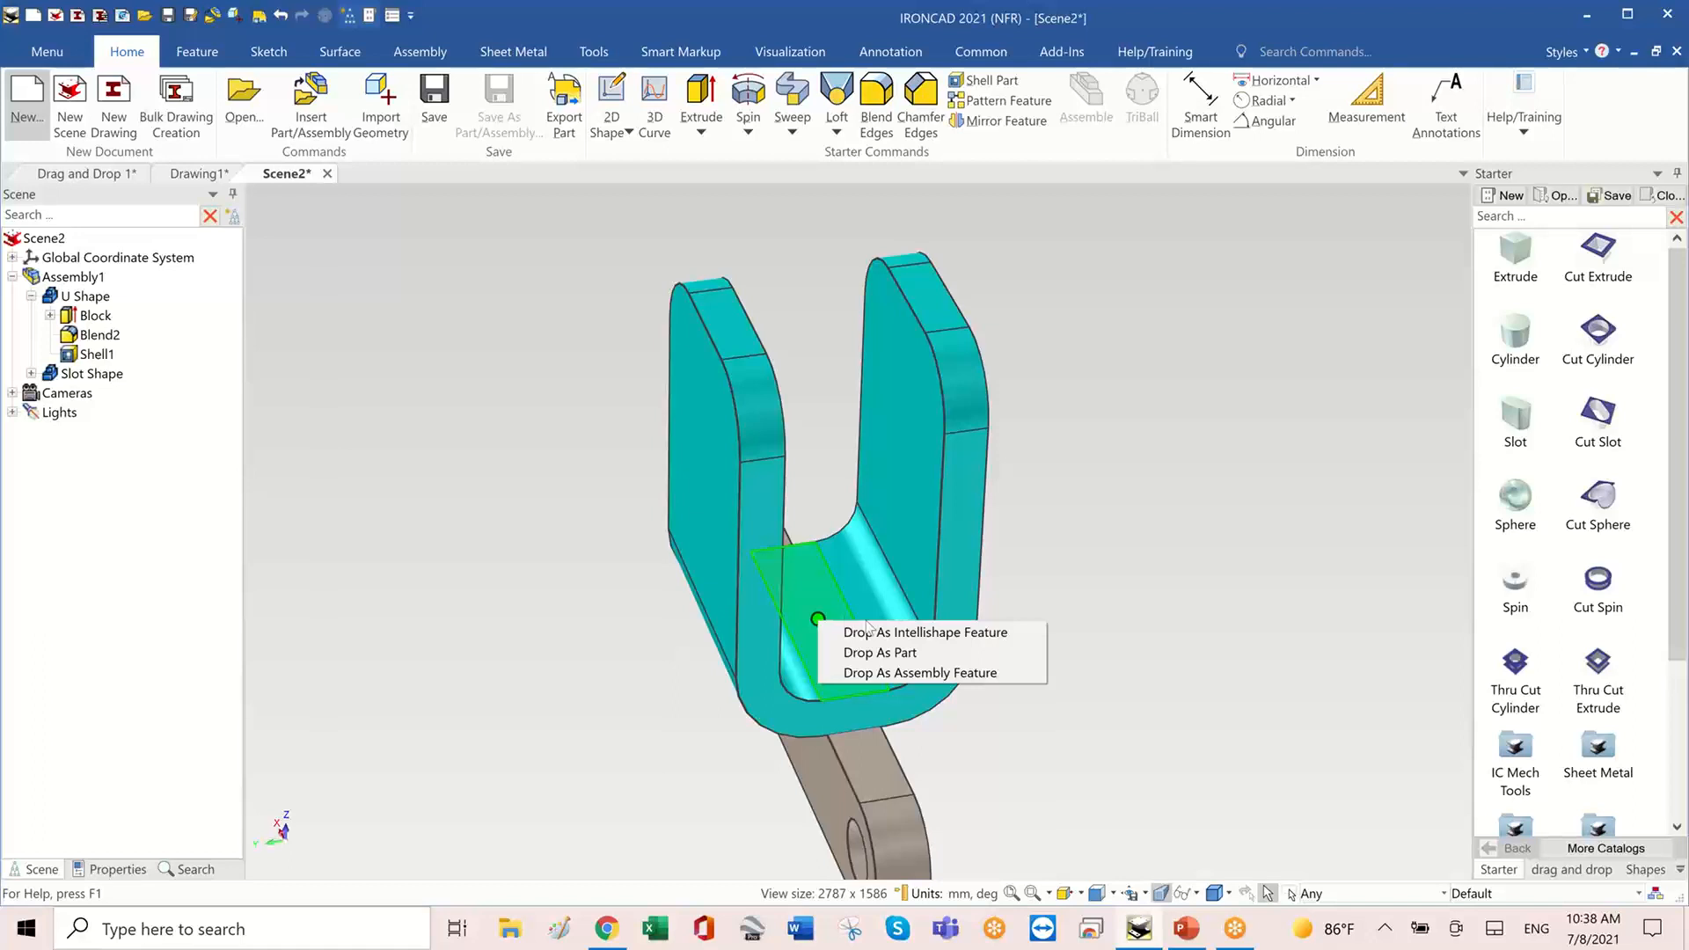
click(908, 673)
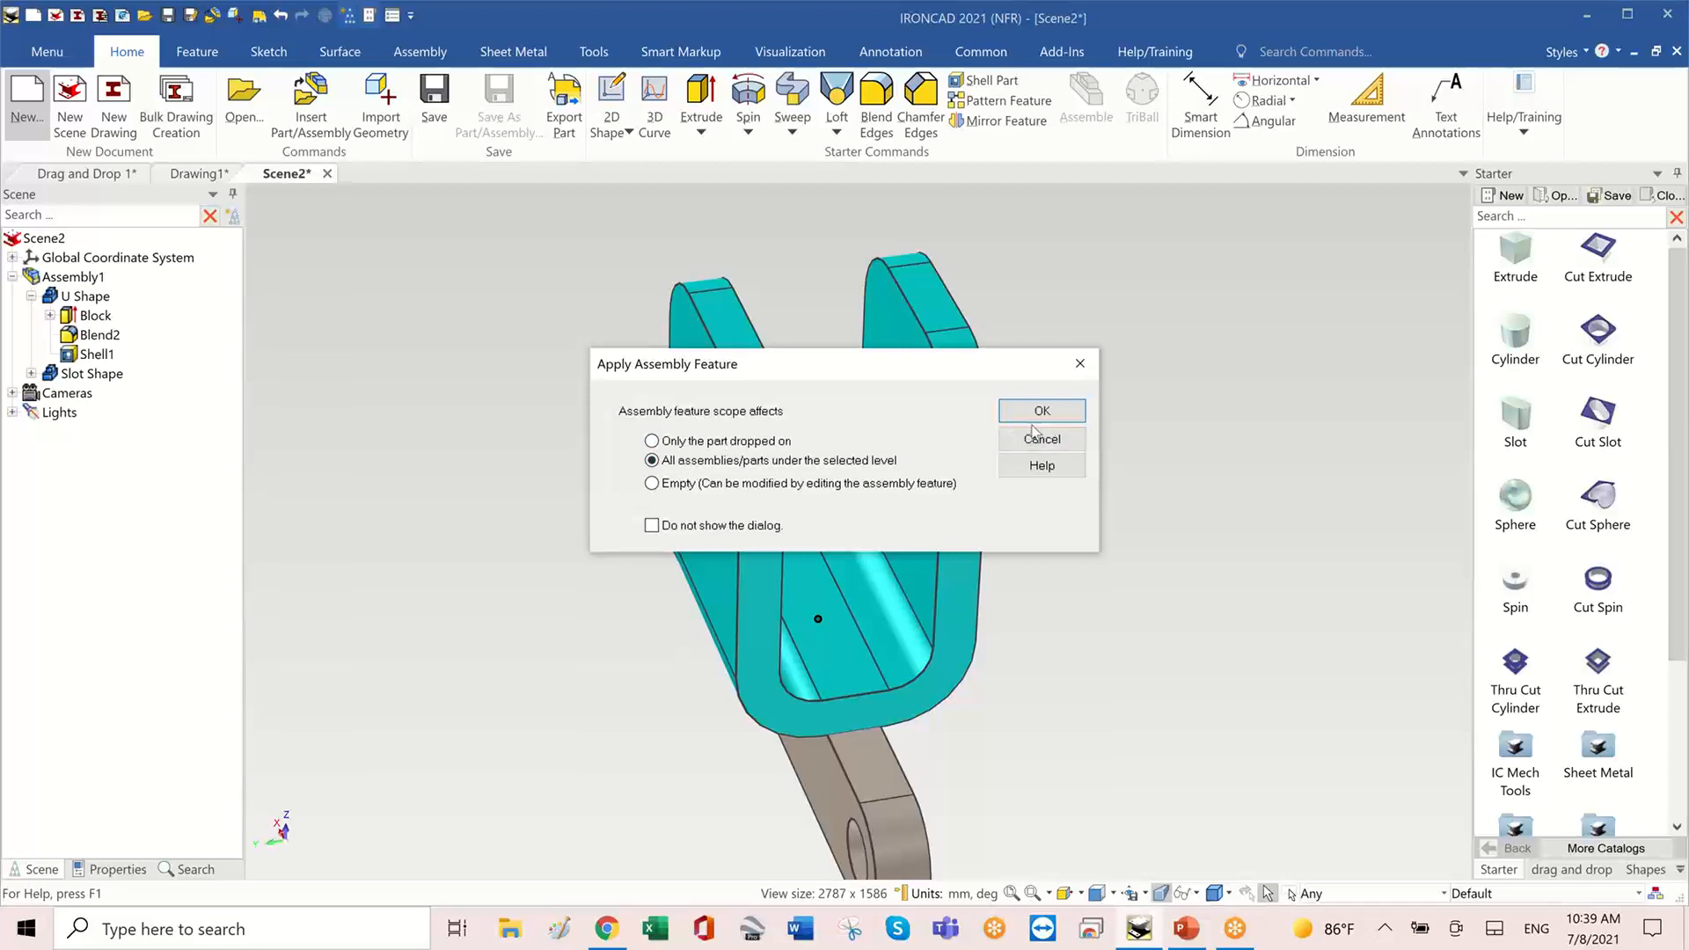
click(1041, 412)
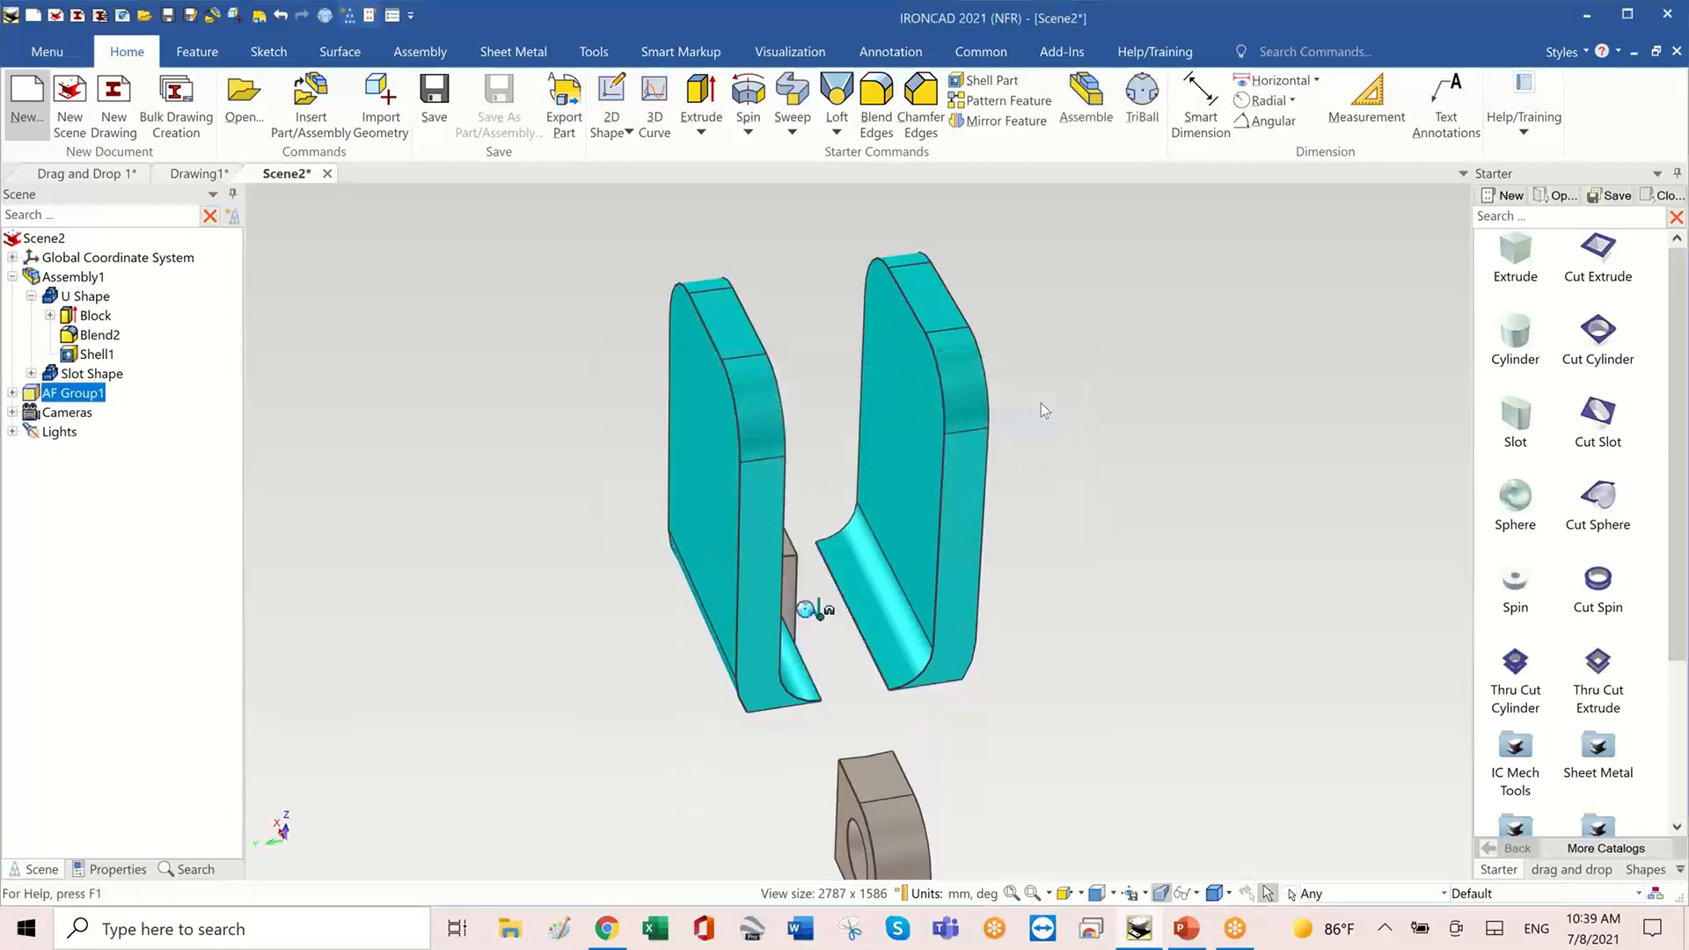
- Set the diameter of the H Cylinder in AF Group1 to 5 mm and adjust the length of the cut
click(892, 613)
click(893, 613)
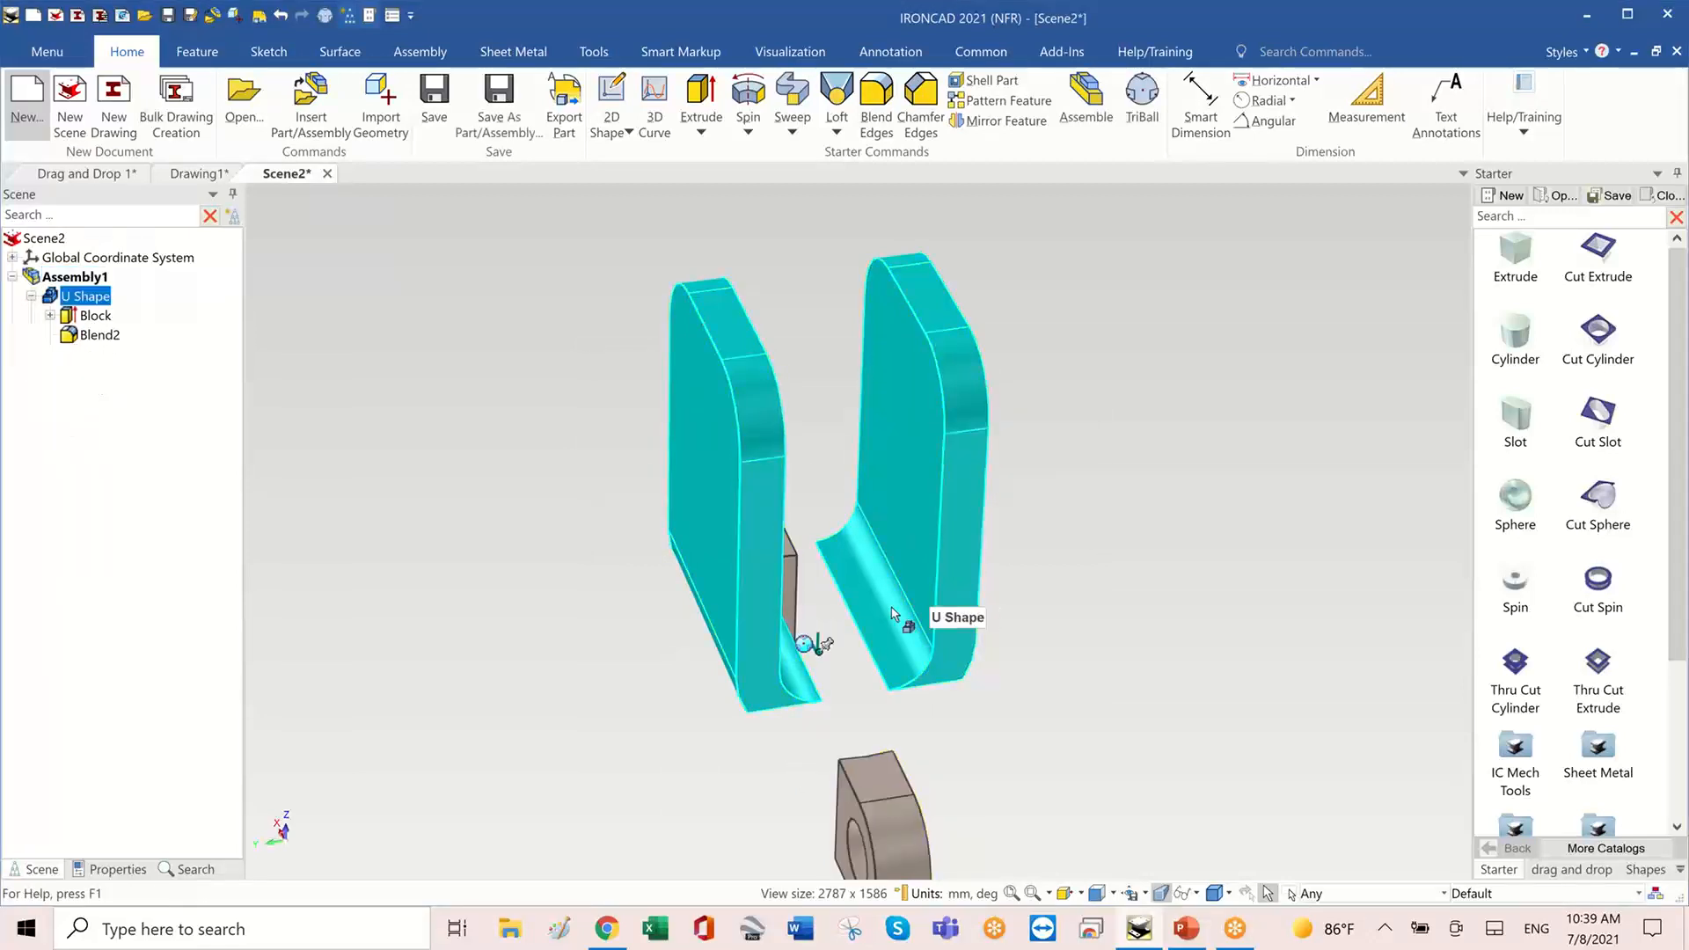
middle_drag(878, 634, 612, 698)
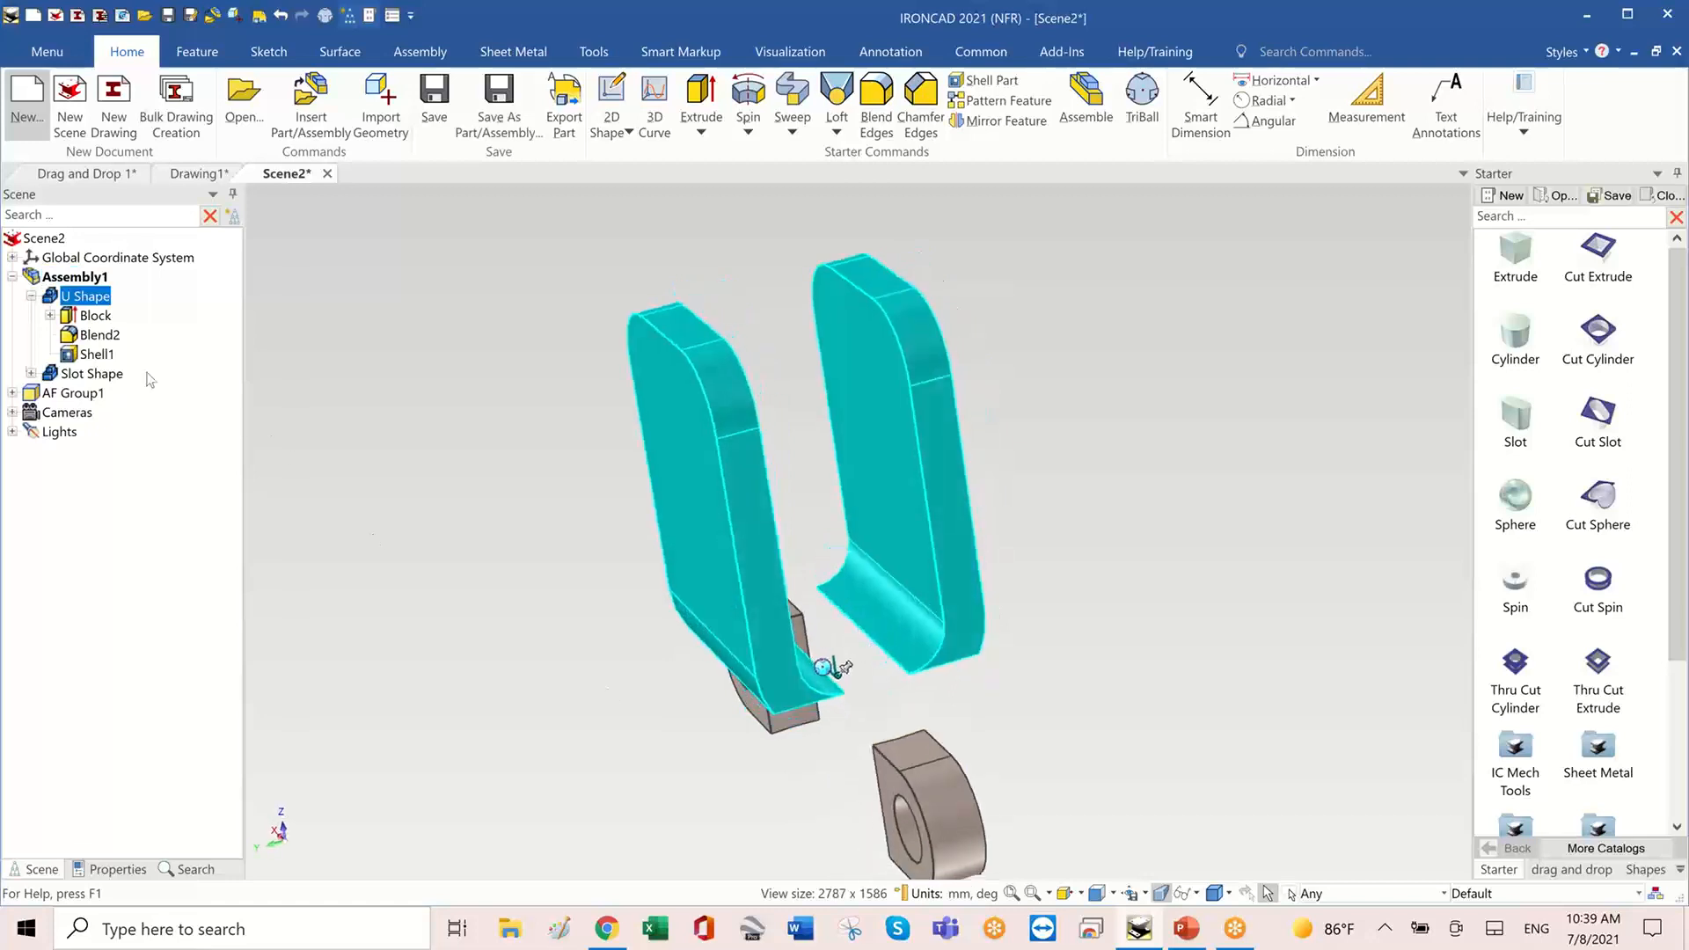
click(14, 392)
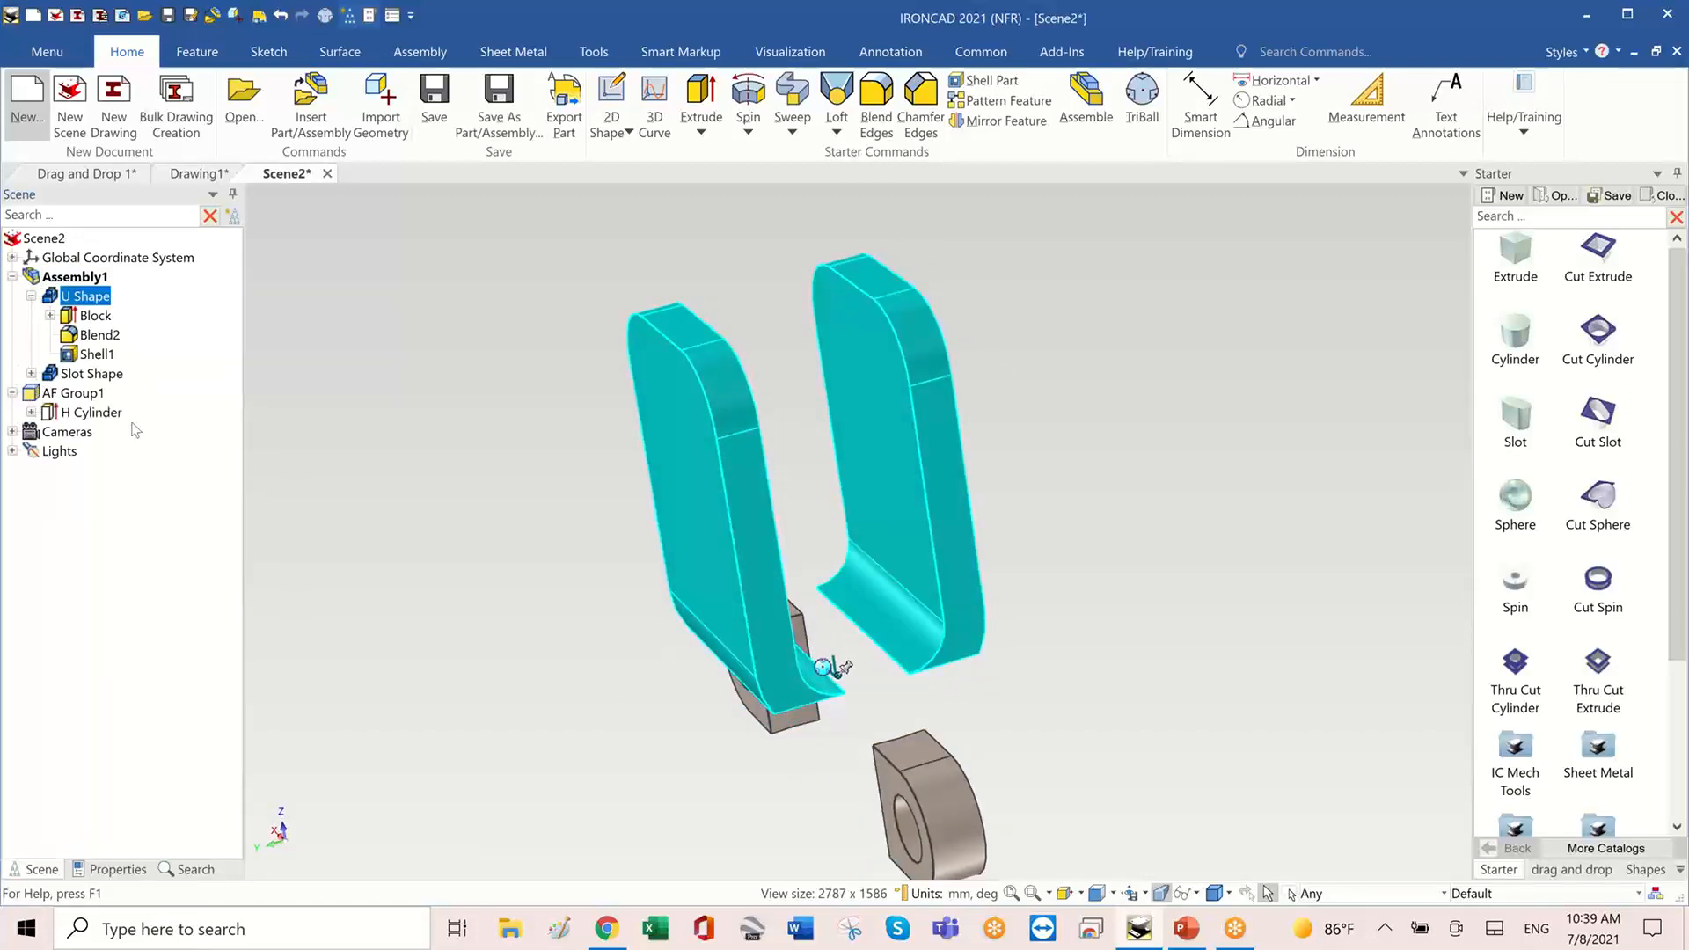
click(114, 416)
middle_drag(954, 813, 988, 756)
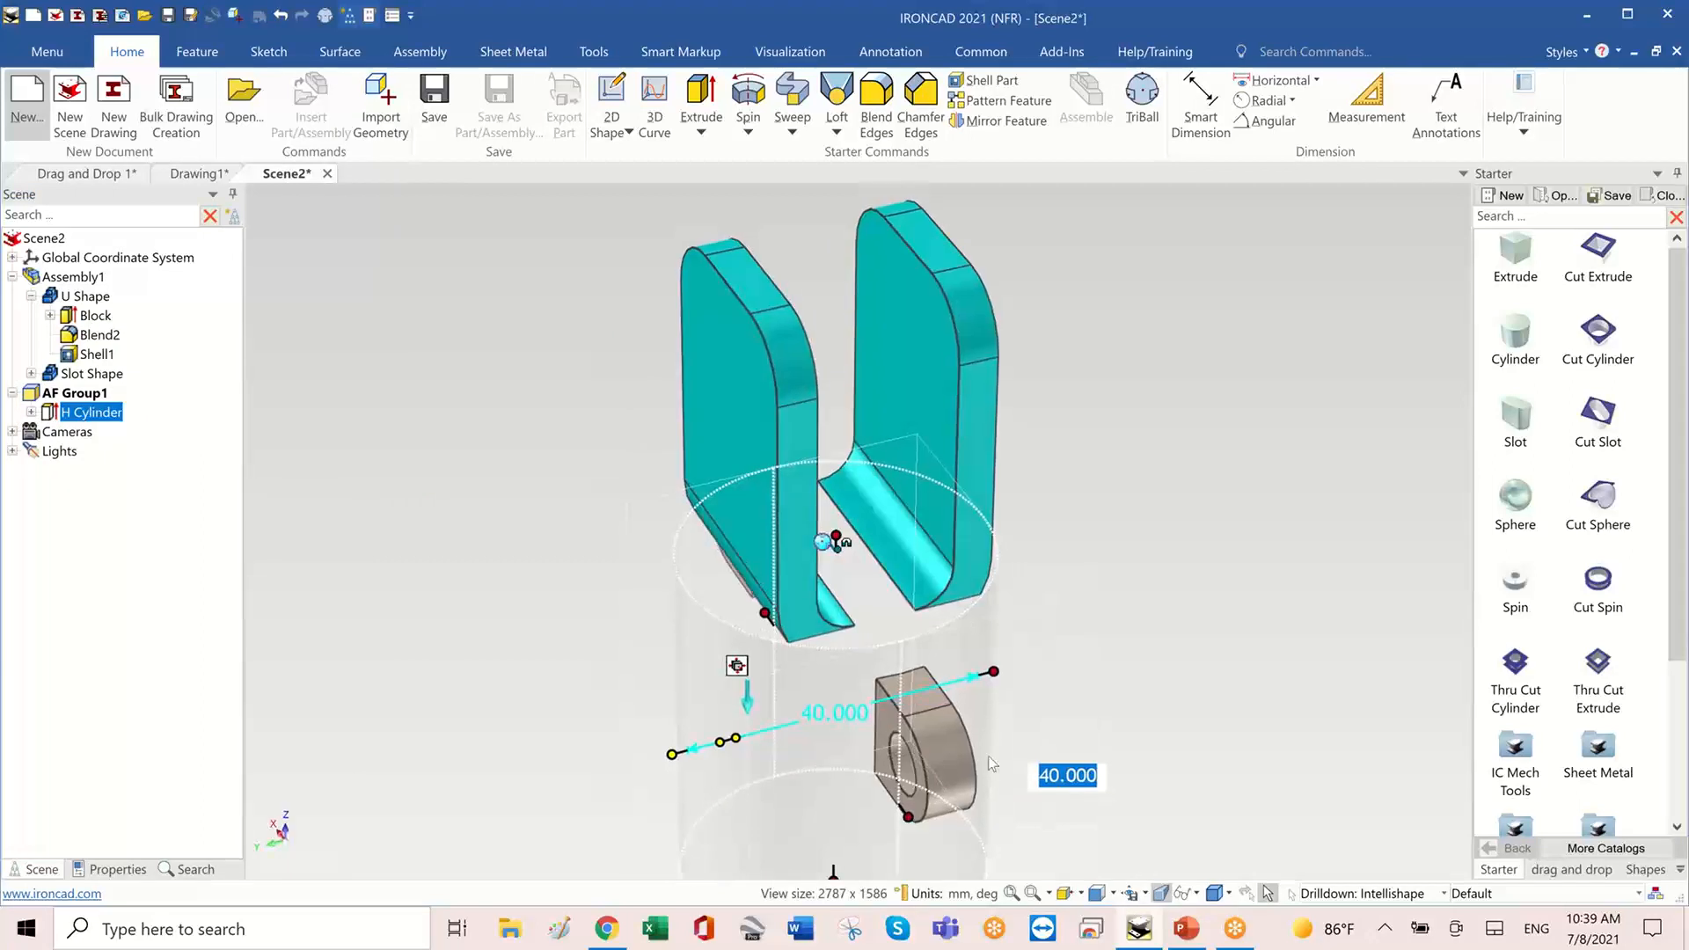
text(5)
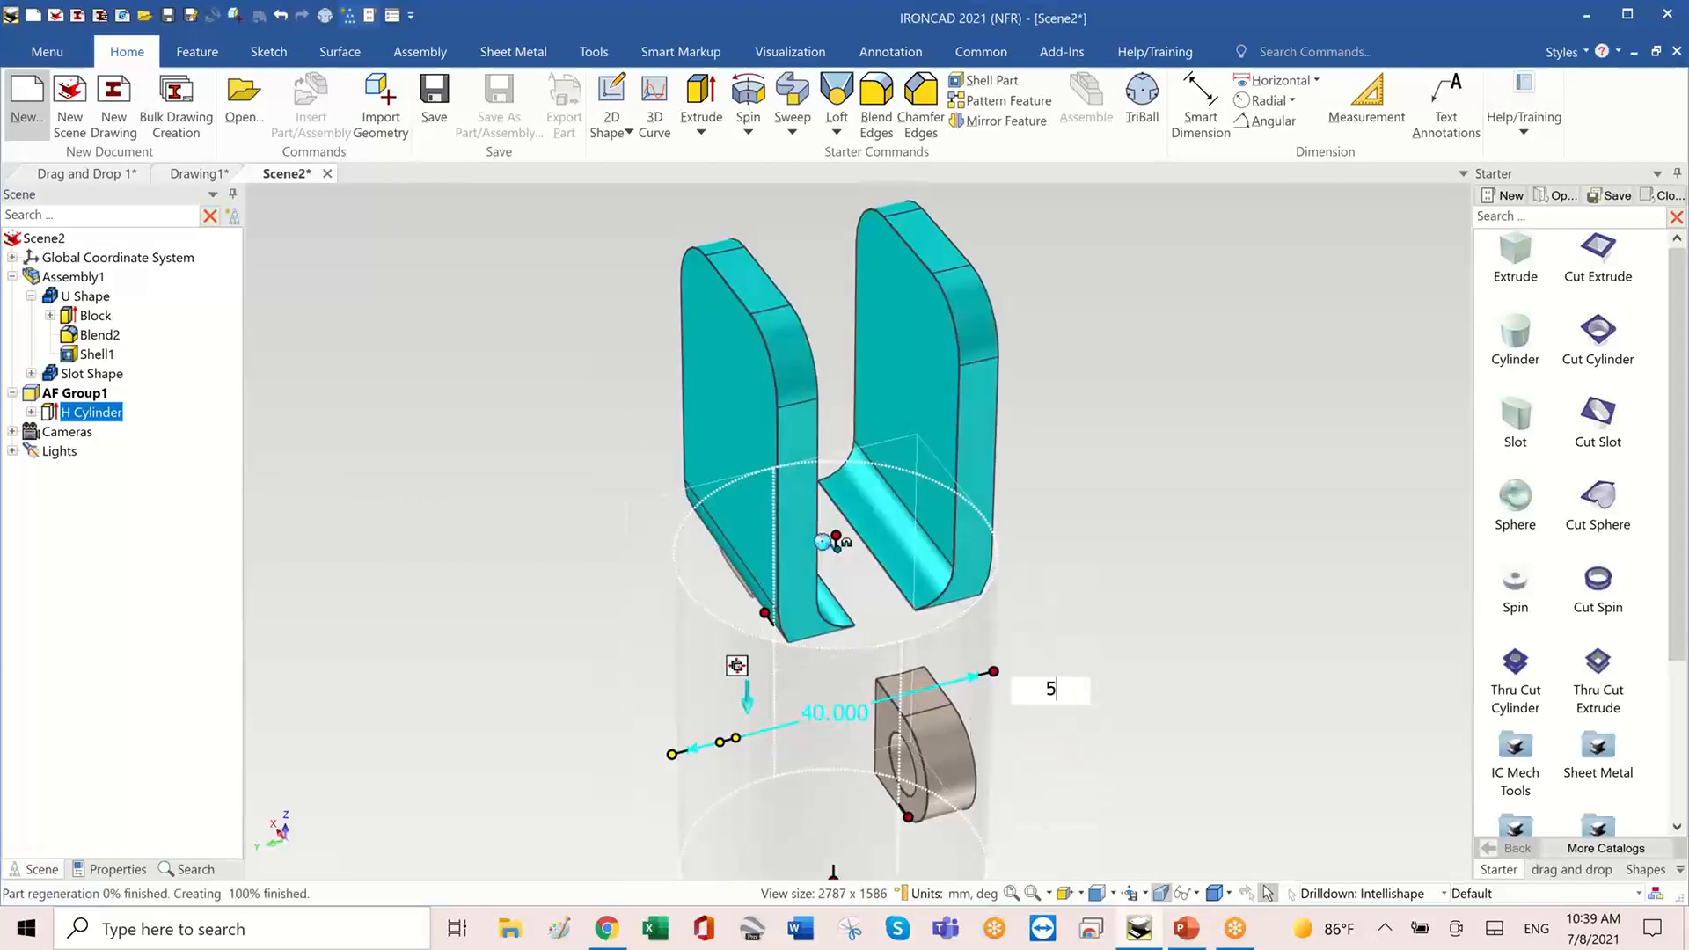
key(Return)
middle_drag(948, 691, 818, 792)
drag(824, 771, 810, 505)
middle_drag(1214, 532, 929, 408)
click(1149, 456)
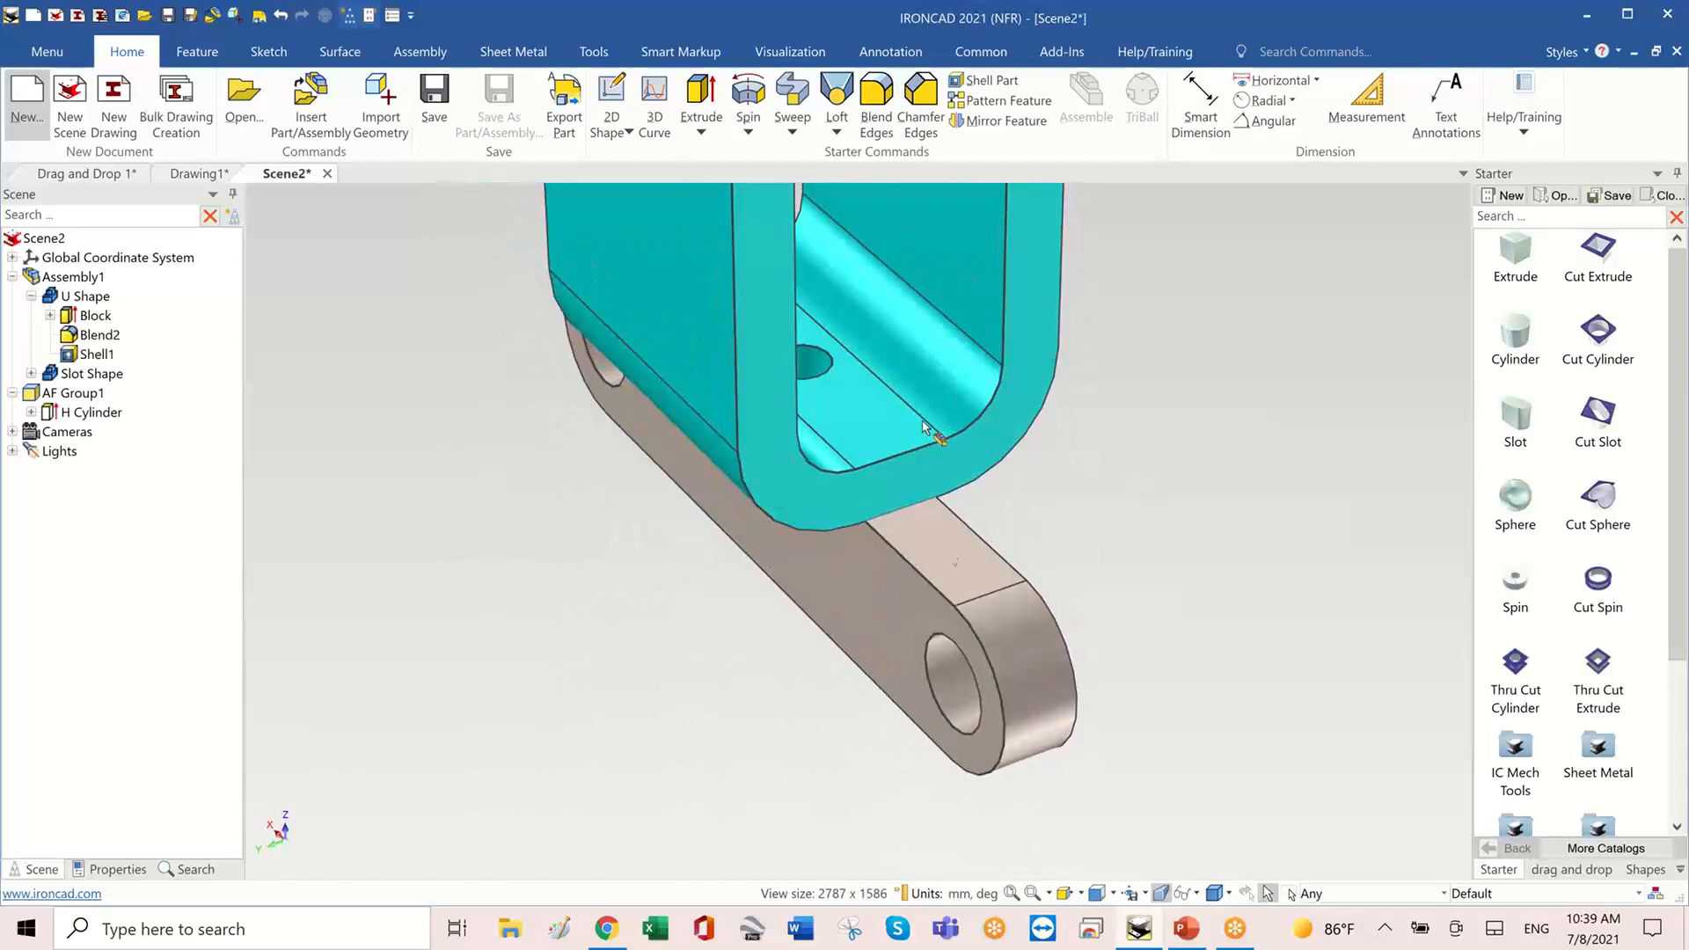
- Isolate the Slot Shape by hiding all other parts, inspect its upper face, and show all parts again
click(953, 563)
click(955, 562)
right_click(956, 561)
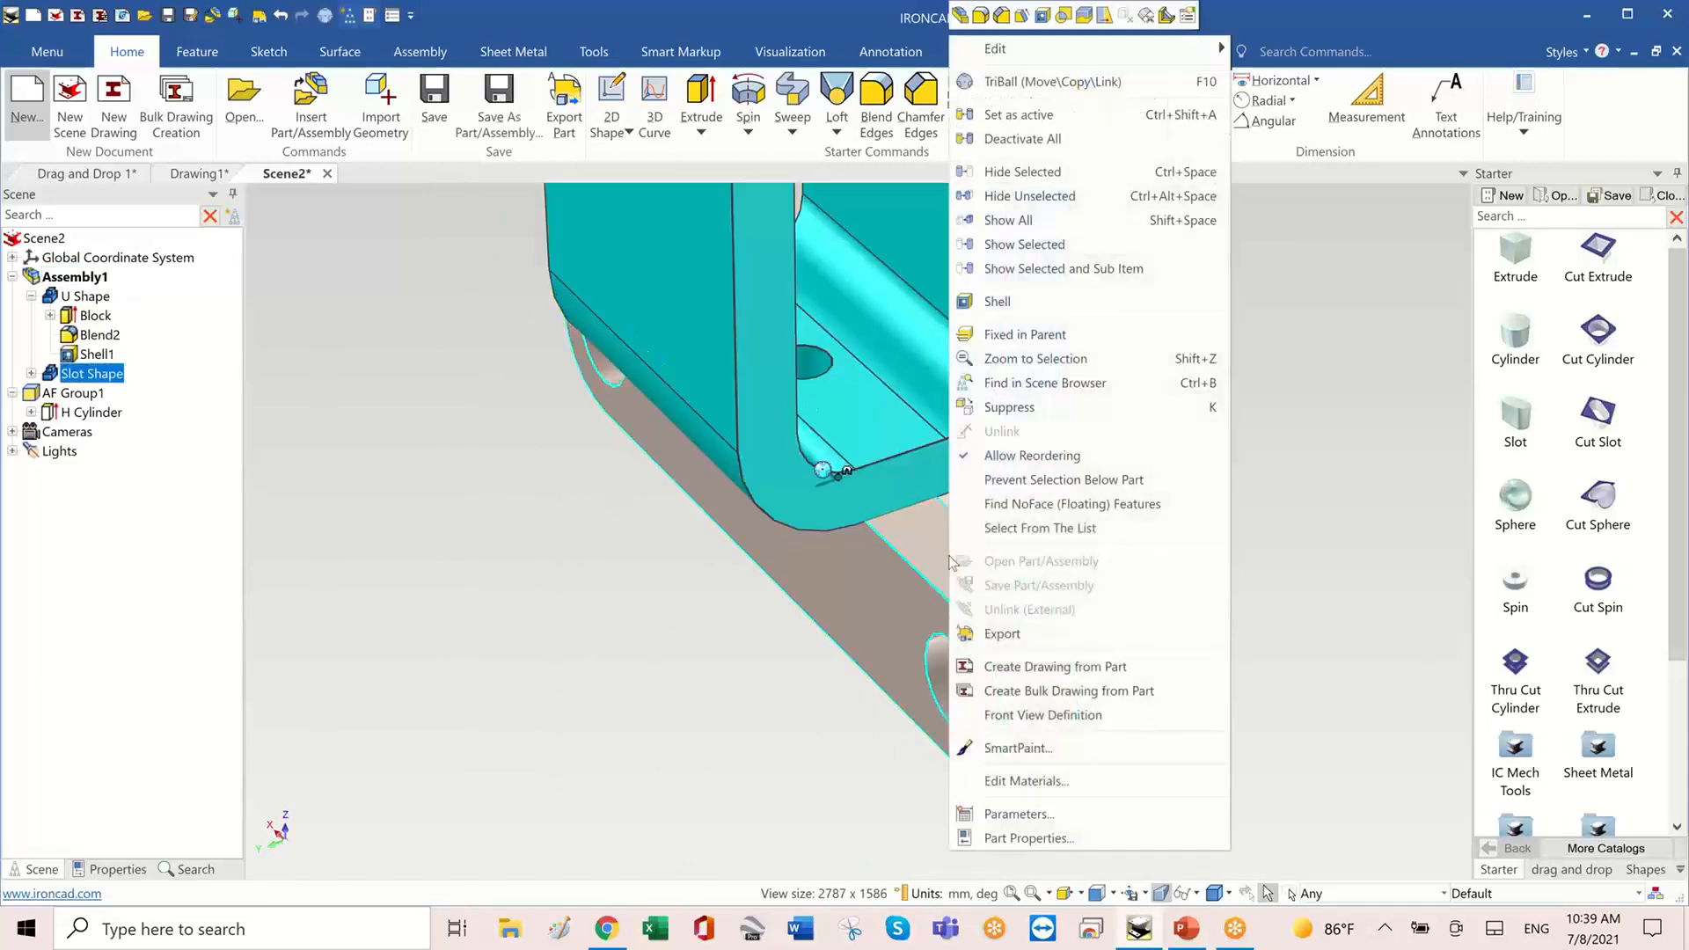
click(1147, 198)
middle_drag(1025, 387, 687, 460)
right_click(381, 449)
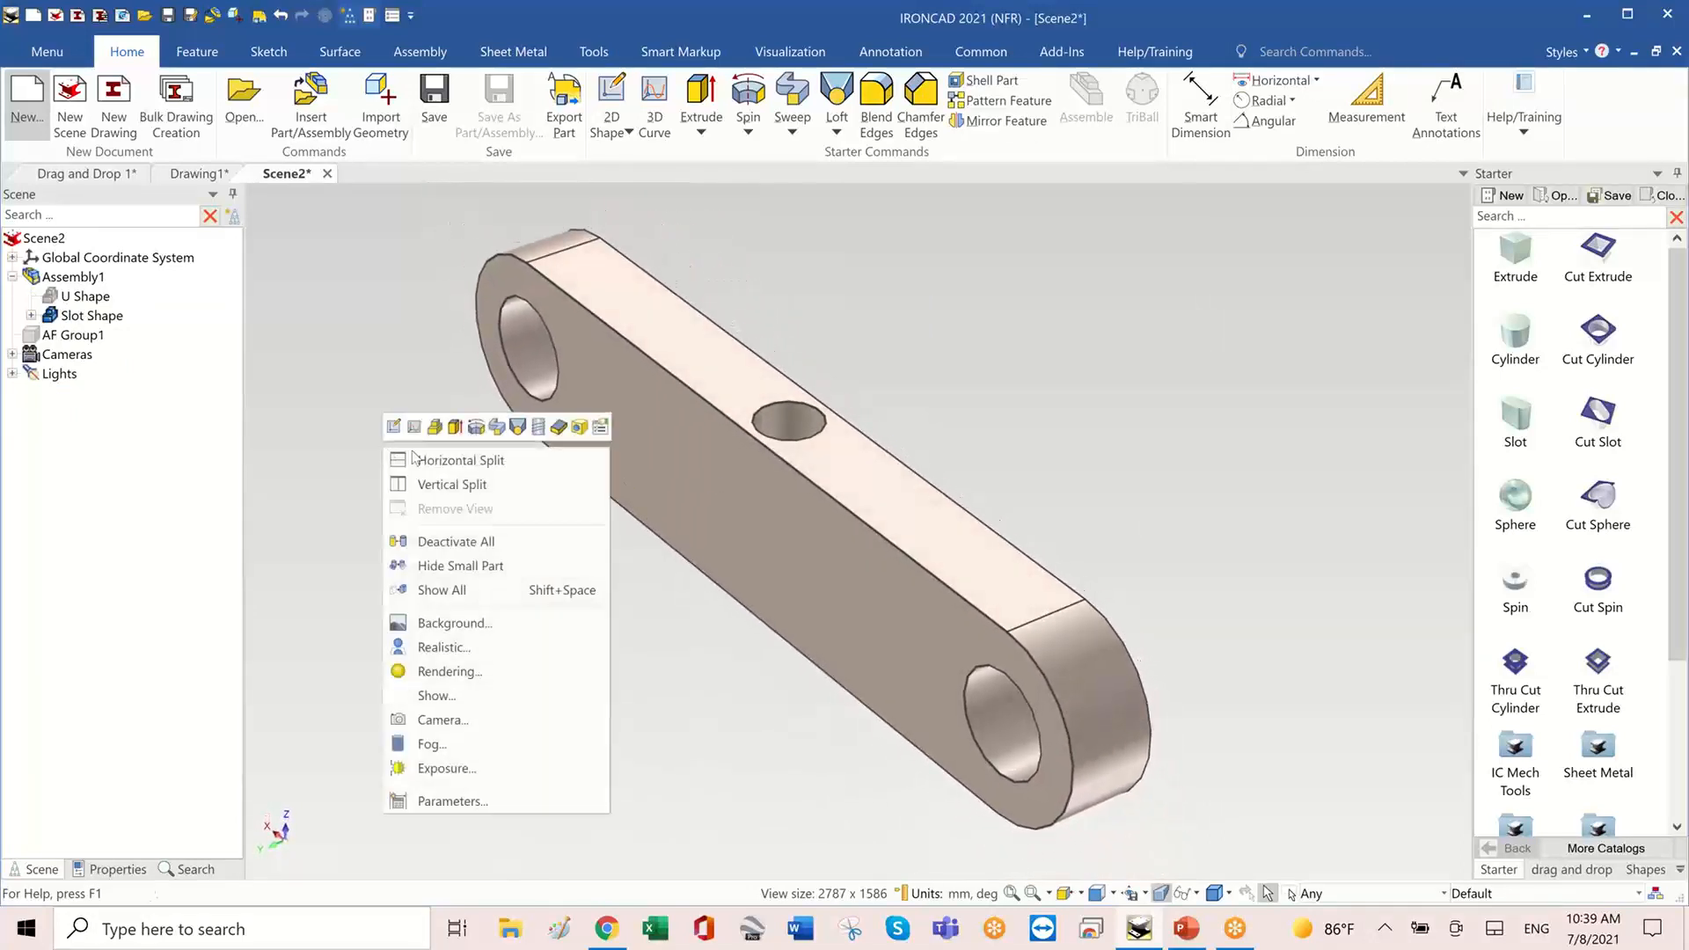
click(496, 584)
middle_drag(626, 540, 729, 447)
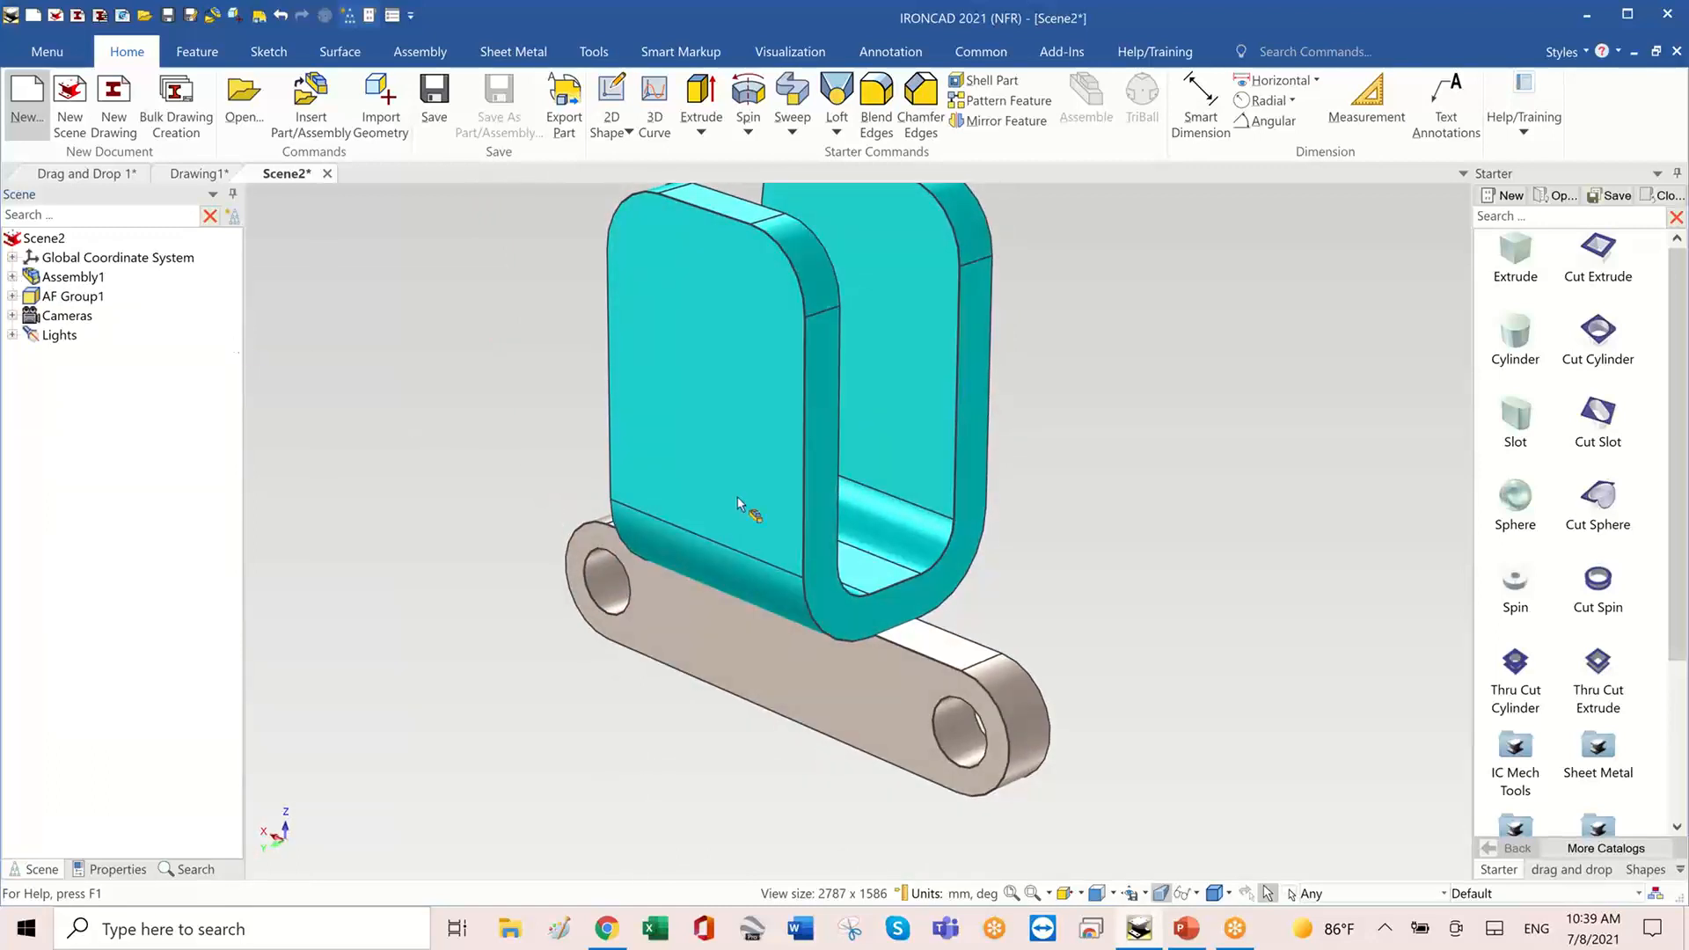
key(F8)
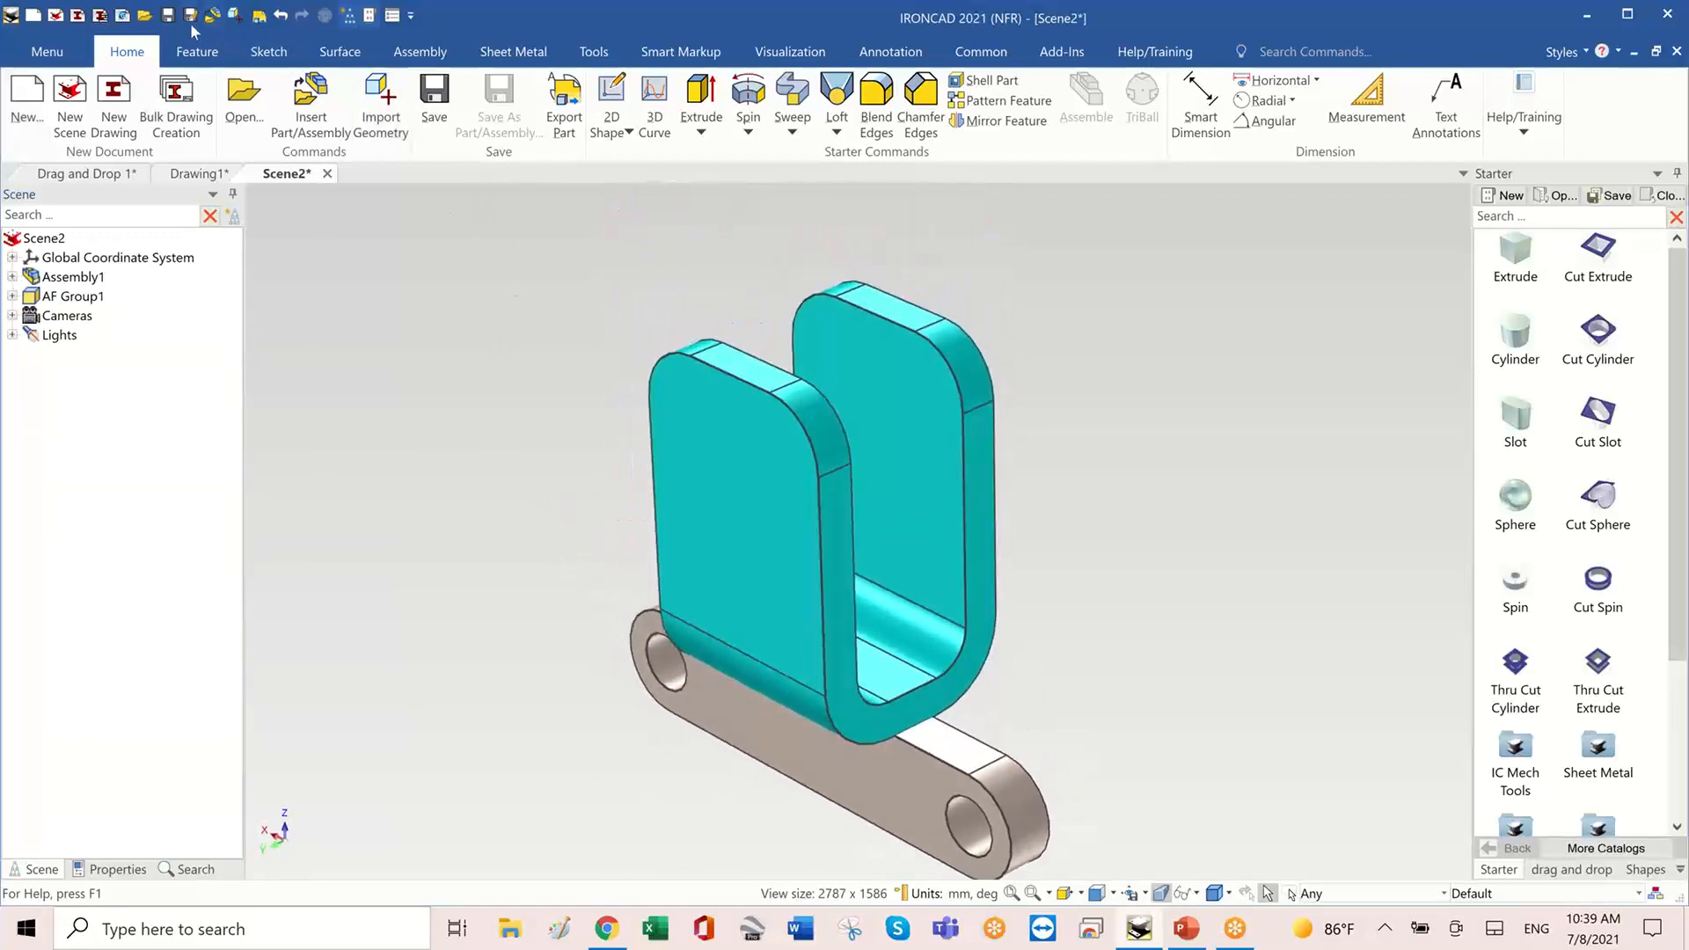
- Save the scene as Scene2, replacing the existing file
click(166, 15)
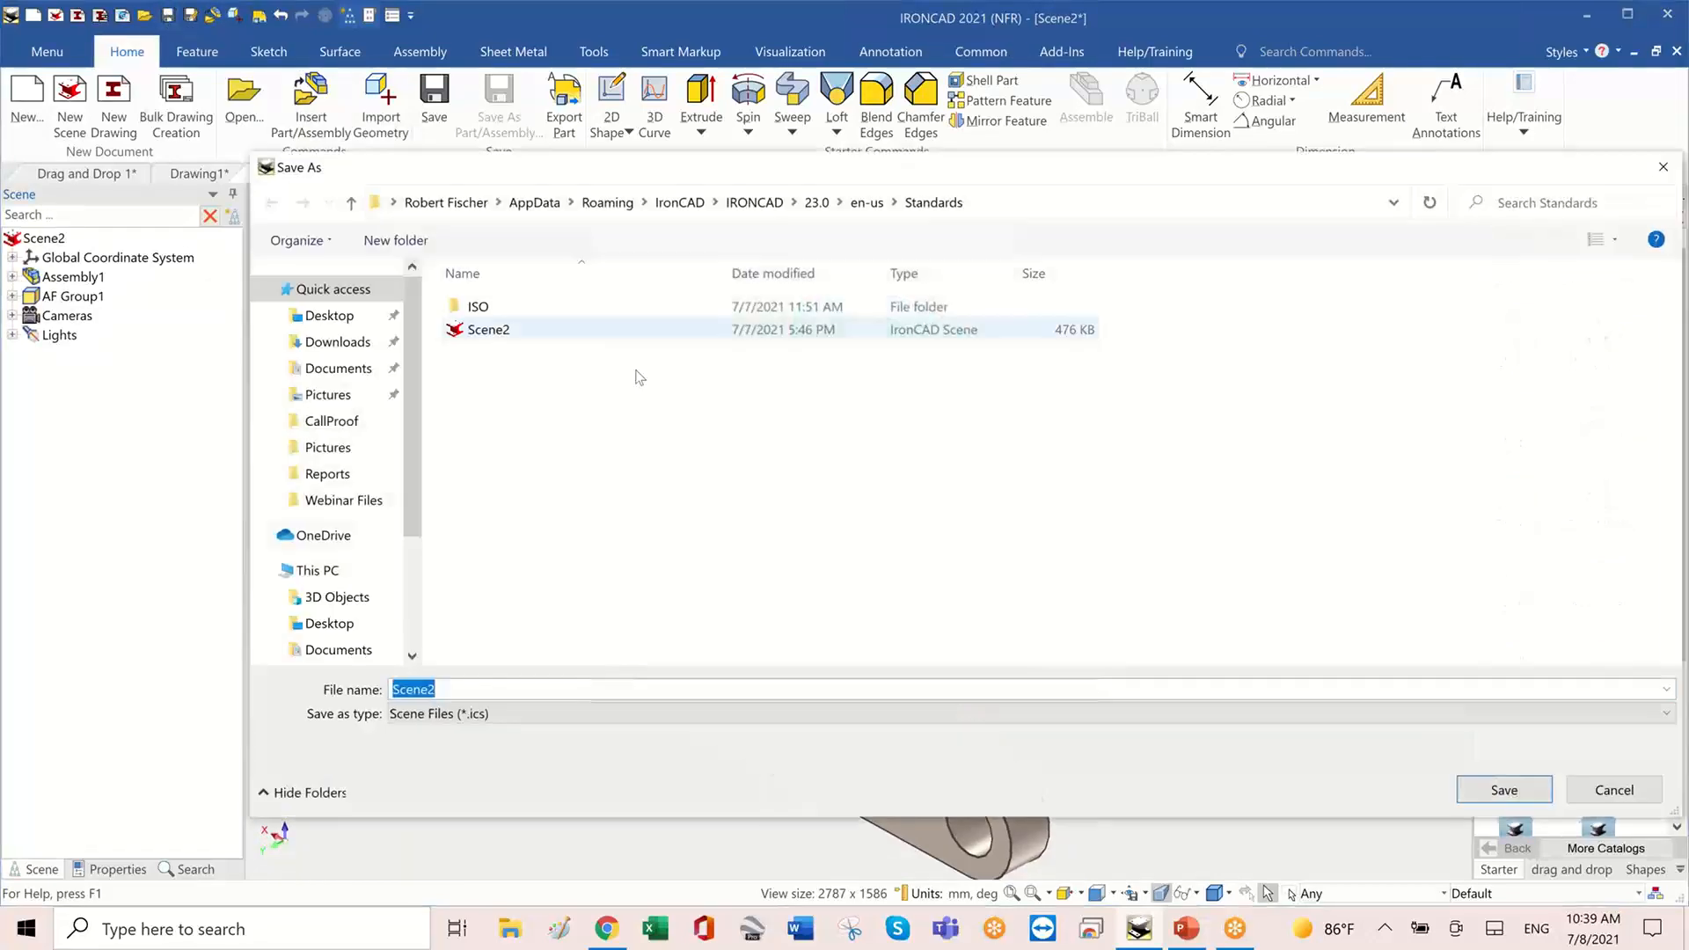
click(1522, 792)
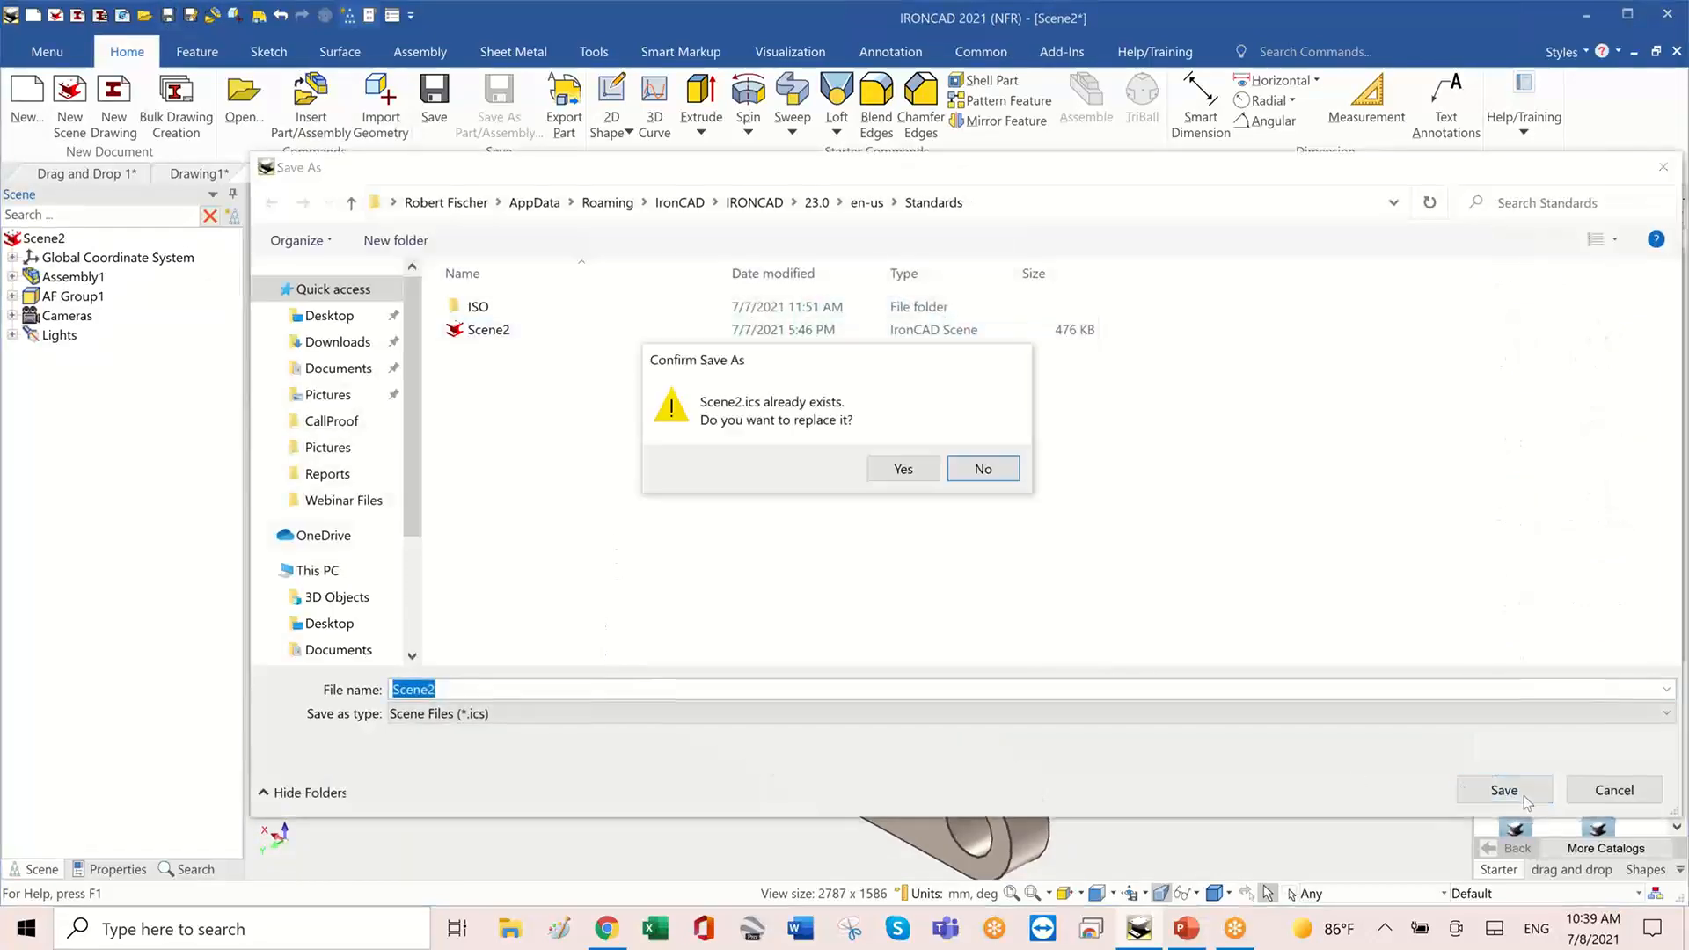
click(903, 470)
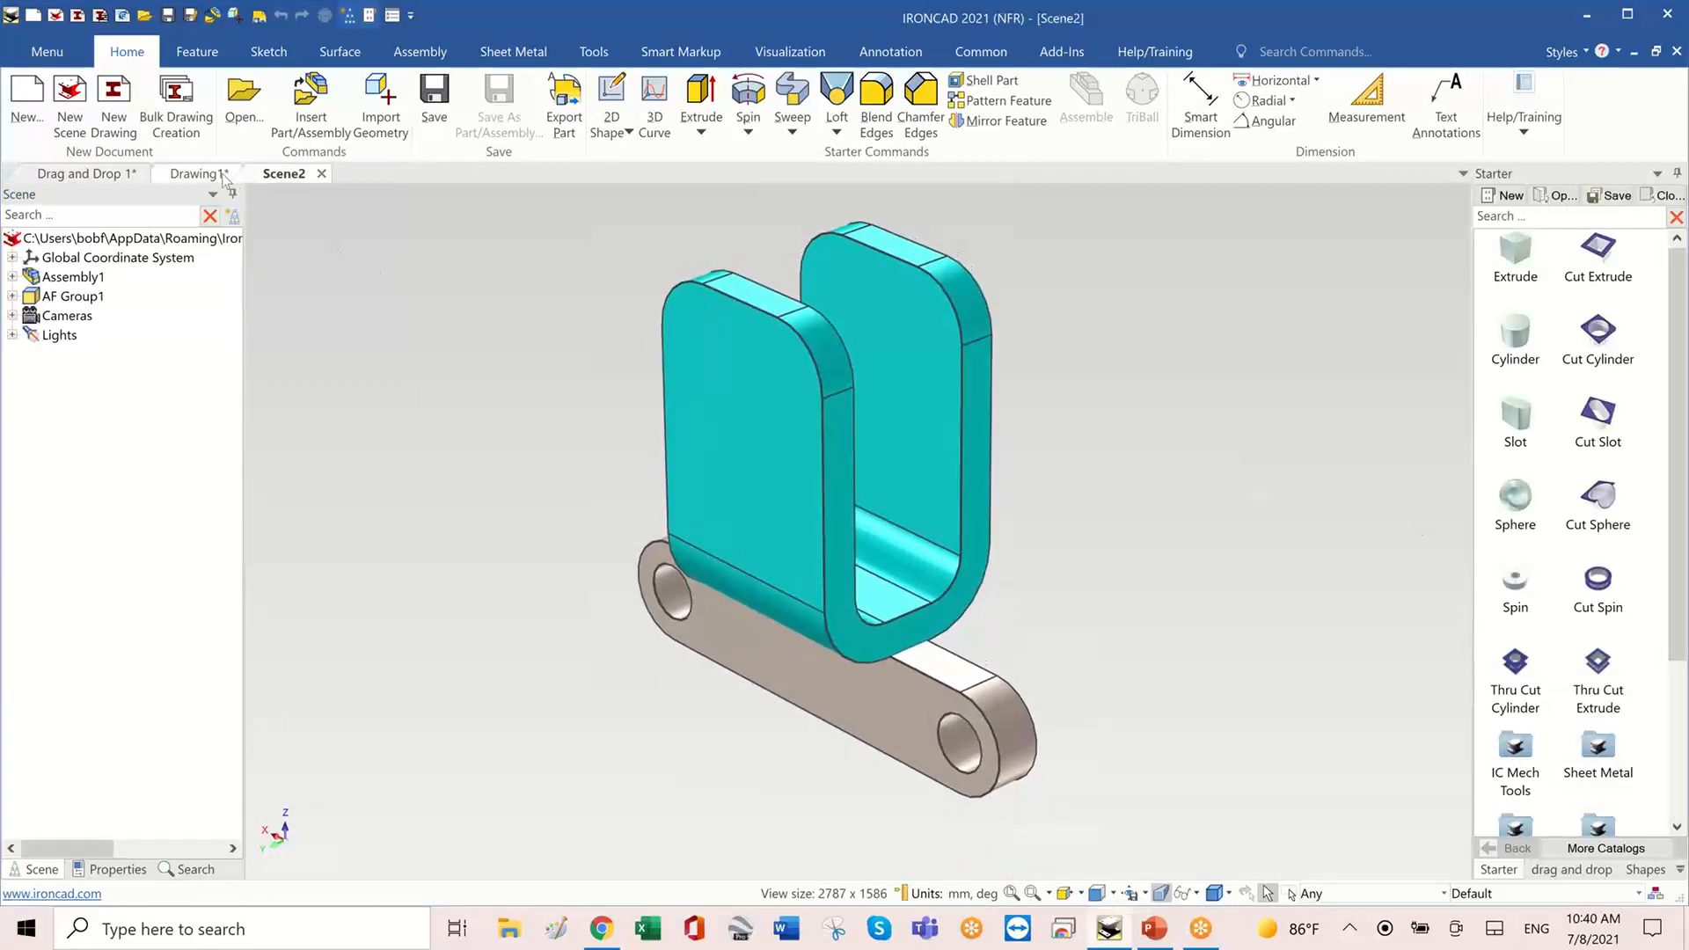
- Create a bulk drawing with added sheets for Assembly1, the U Shape and the Slot Shape
click(194, 106)
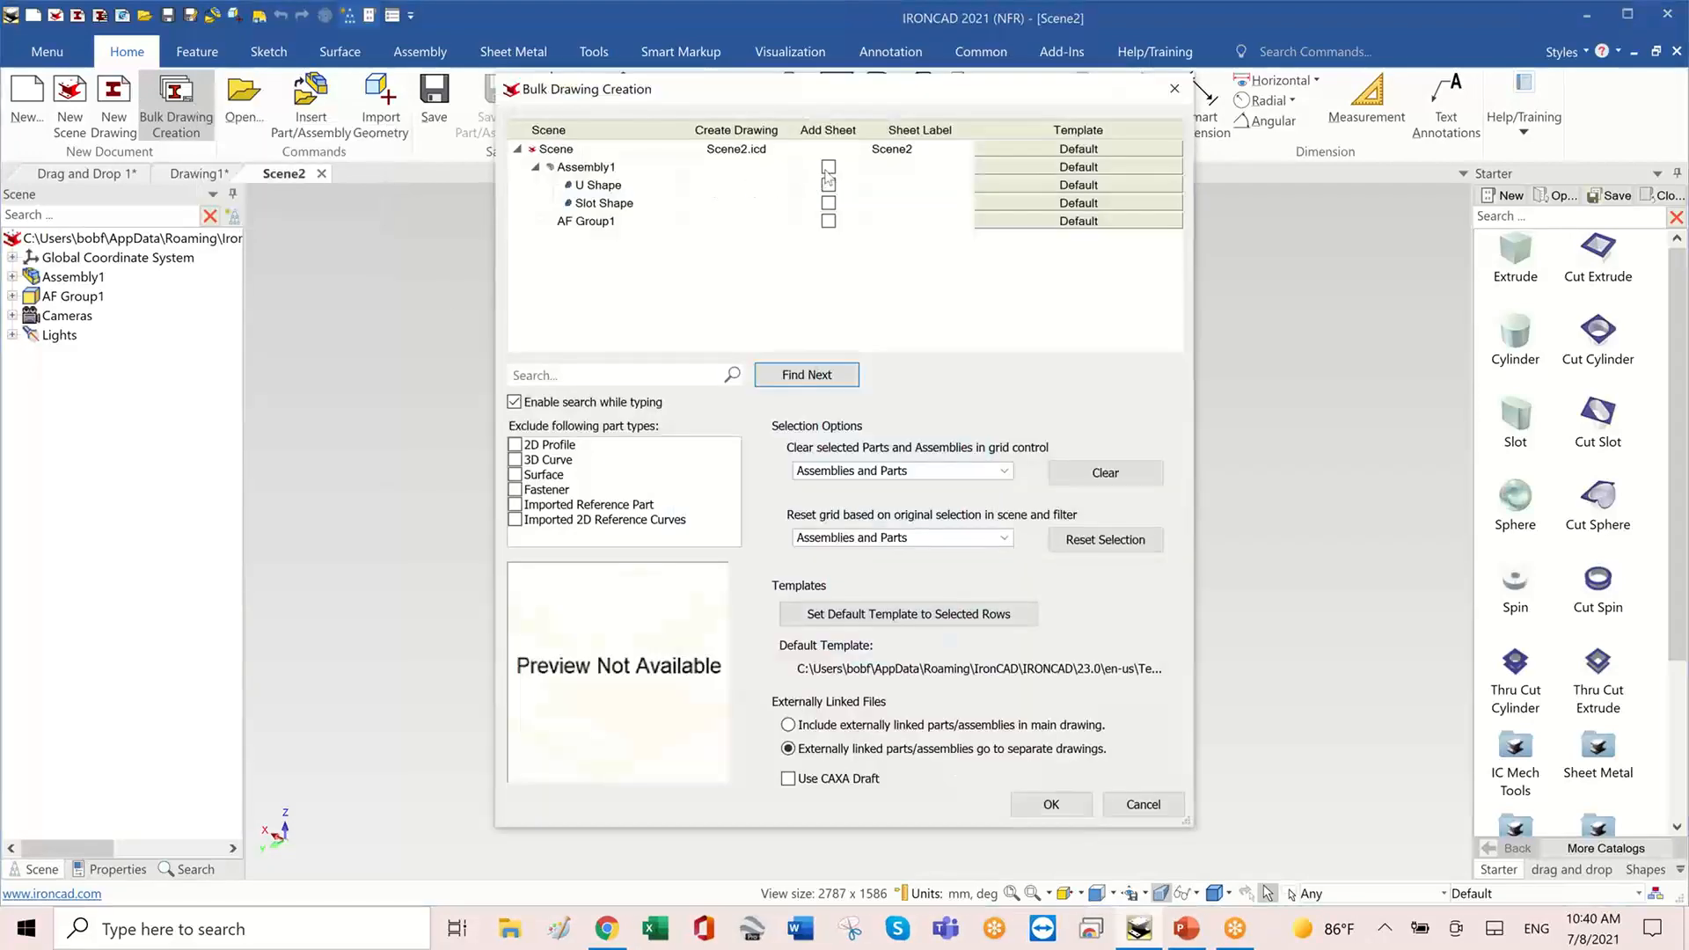
click(828, 168)
click(830, 185)
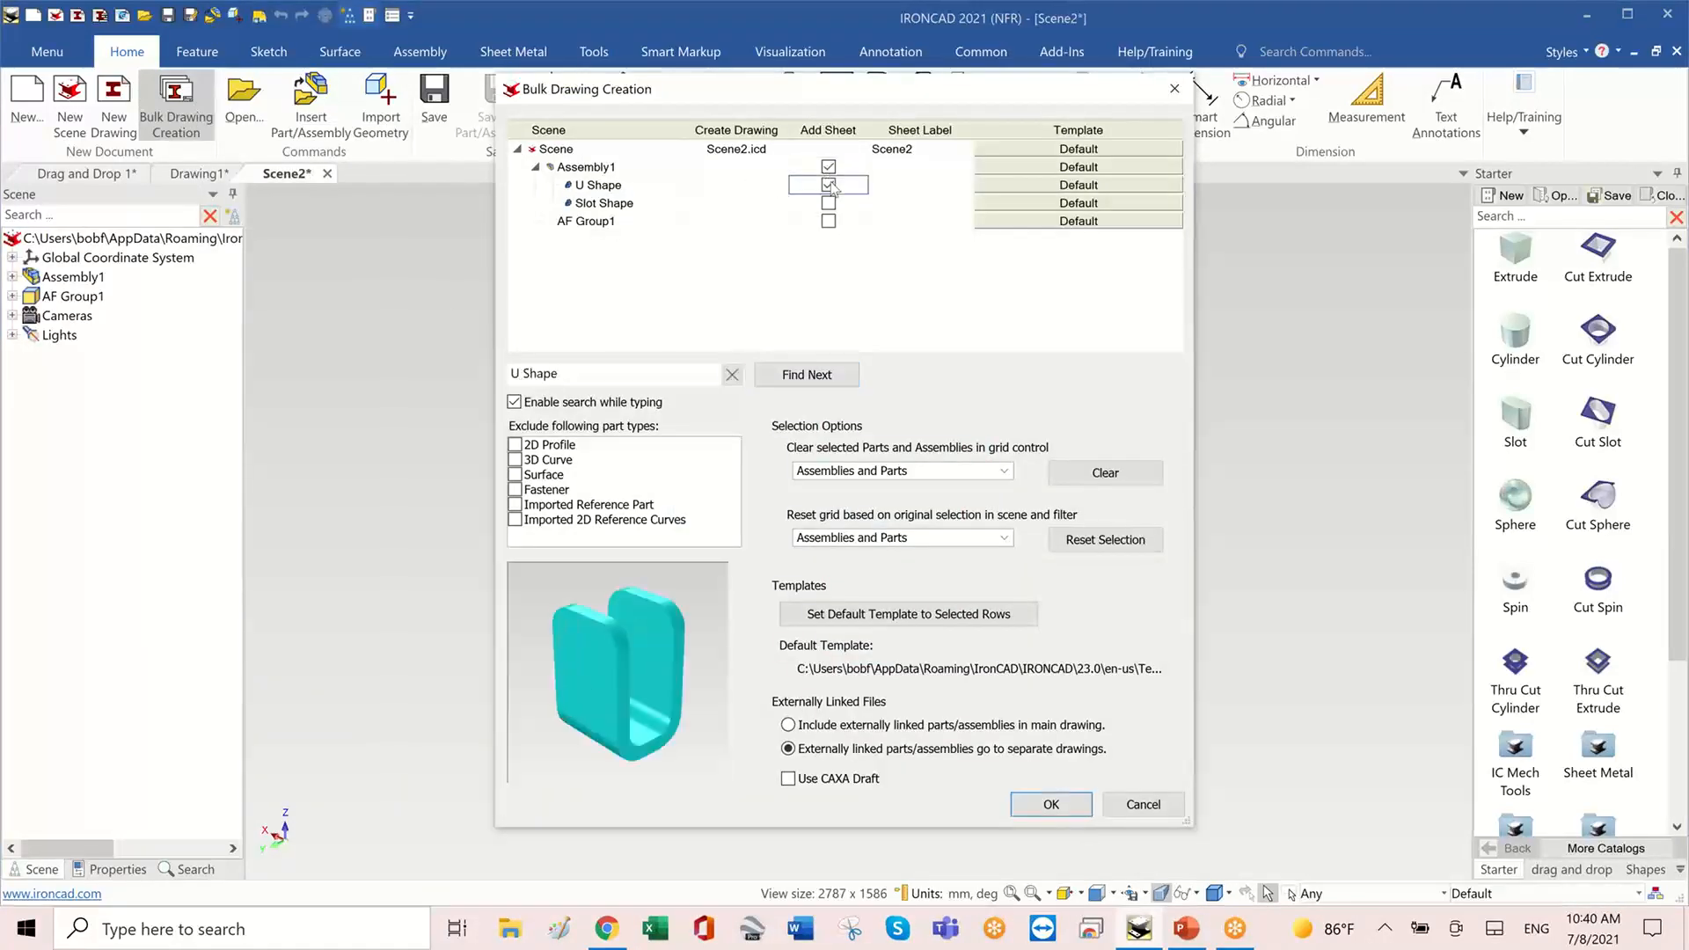
click(828, 203)
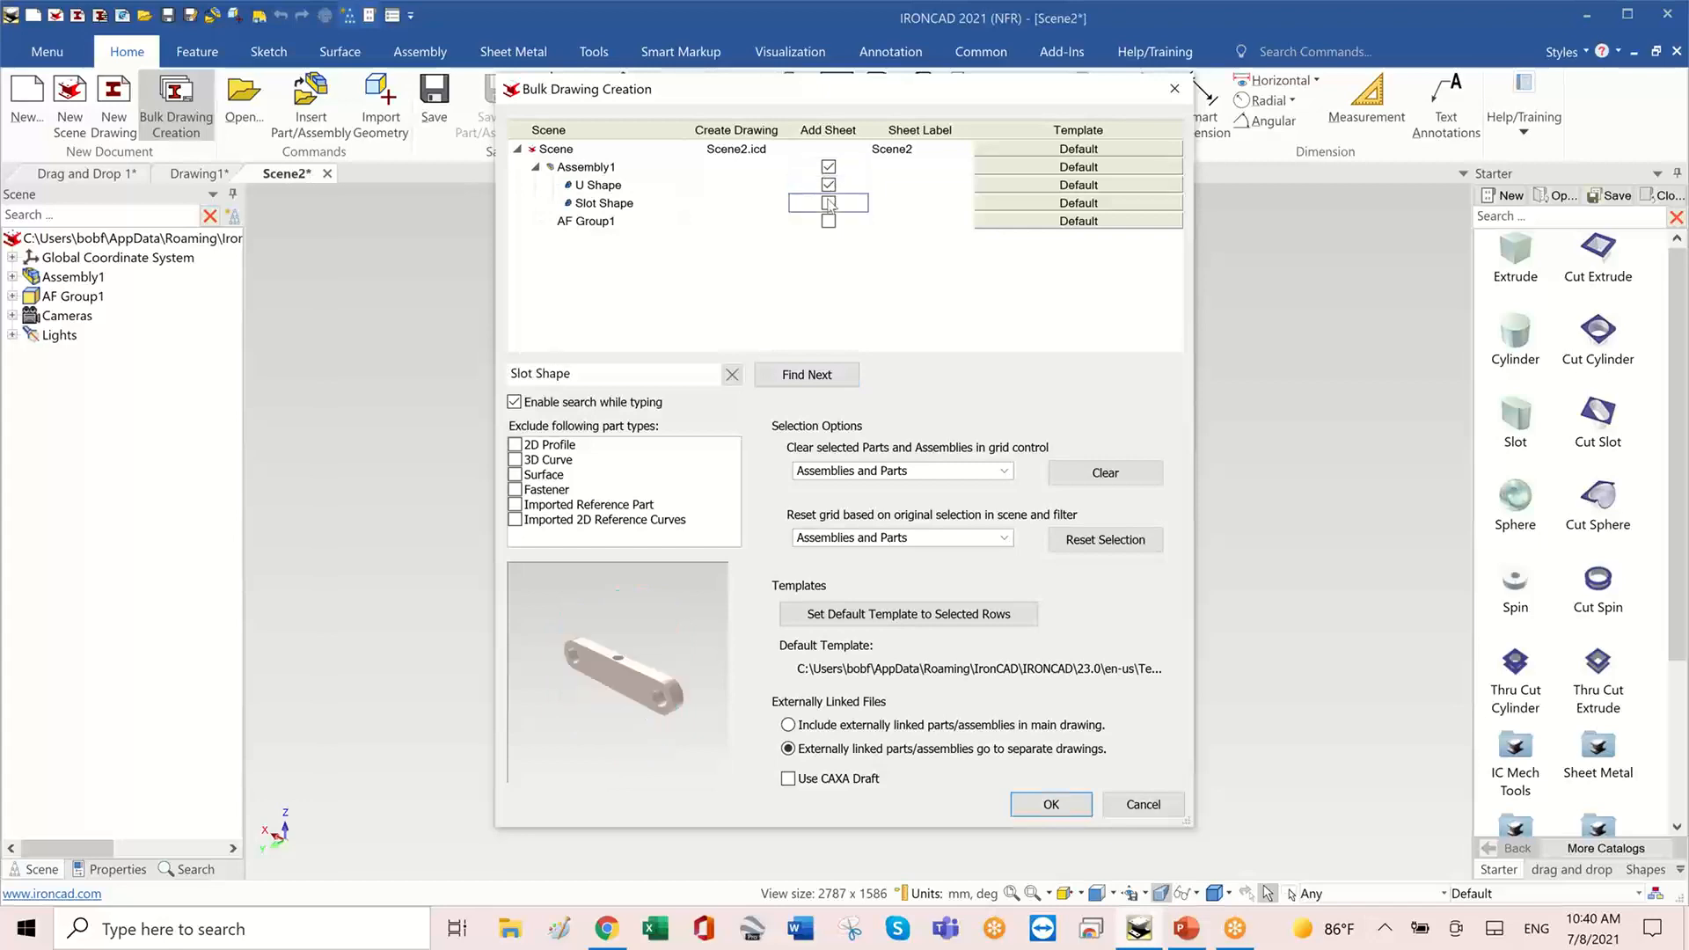
click(1052, 804)
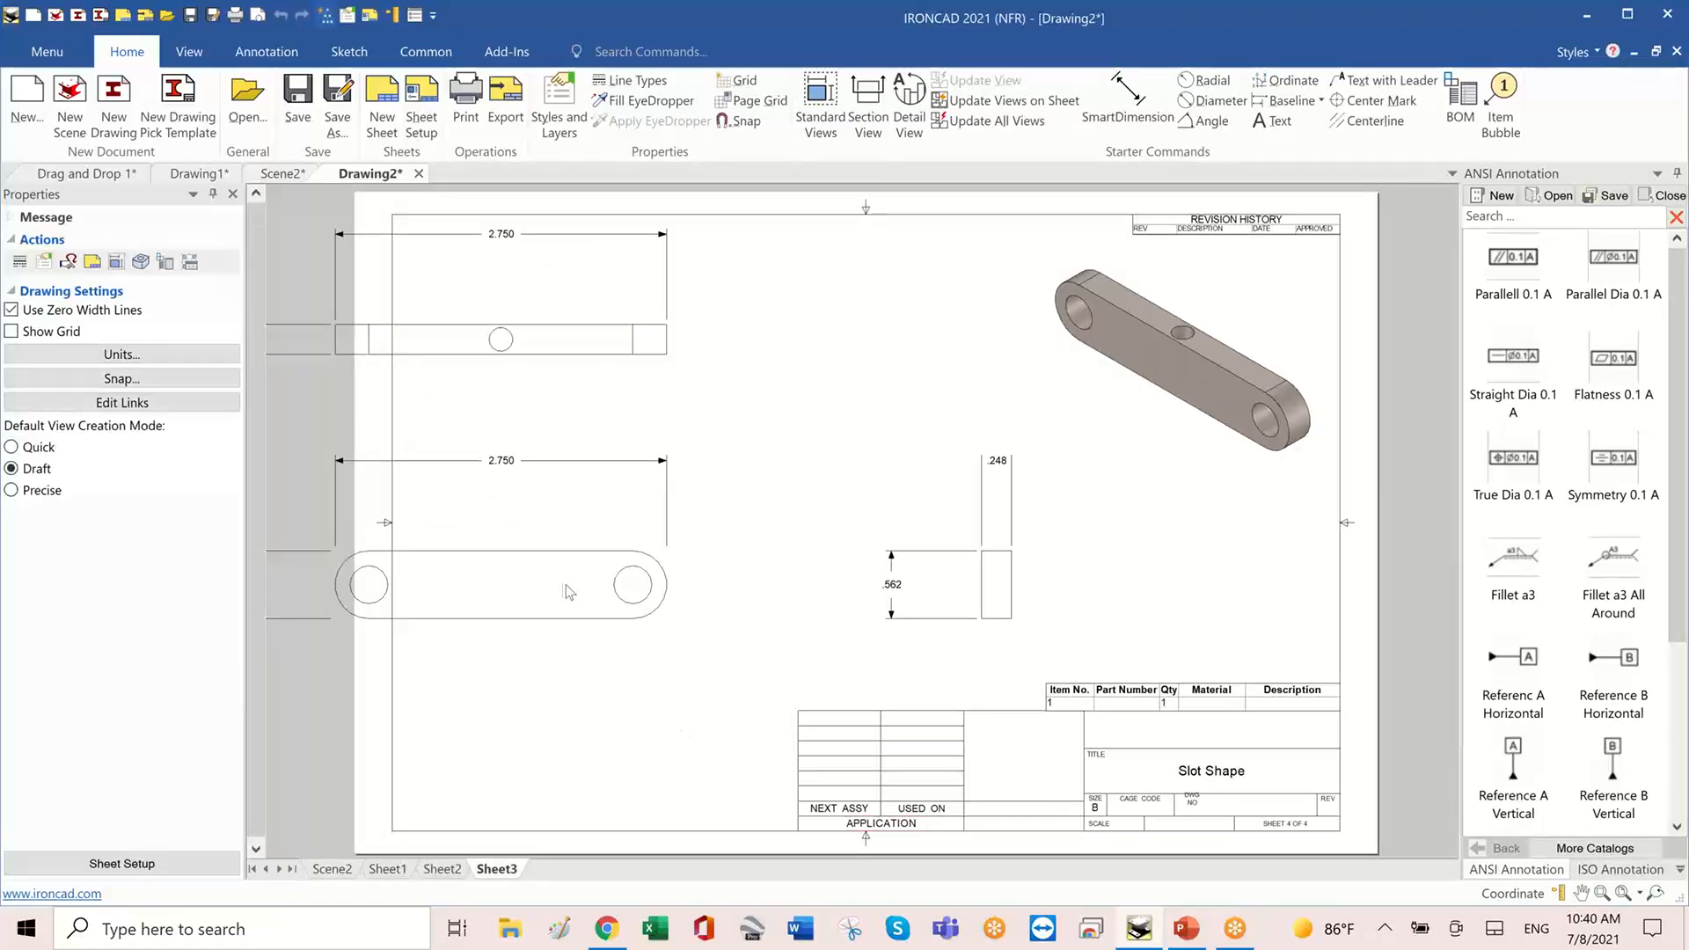
- Shift the Slot Shape's front view to the right so that it lies inside the border on Sheet3
drag(565, 585, 717, 576)
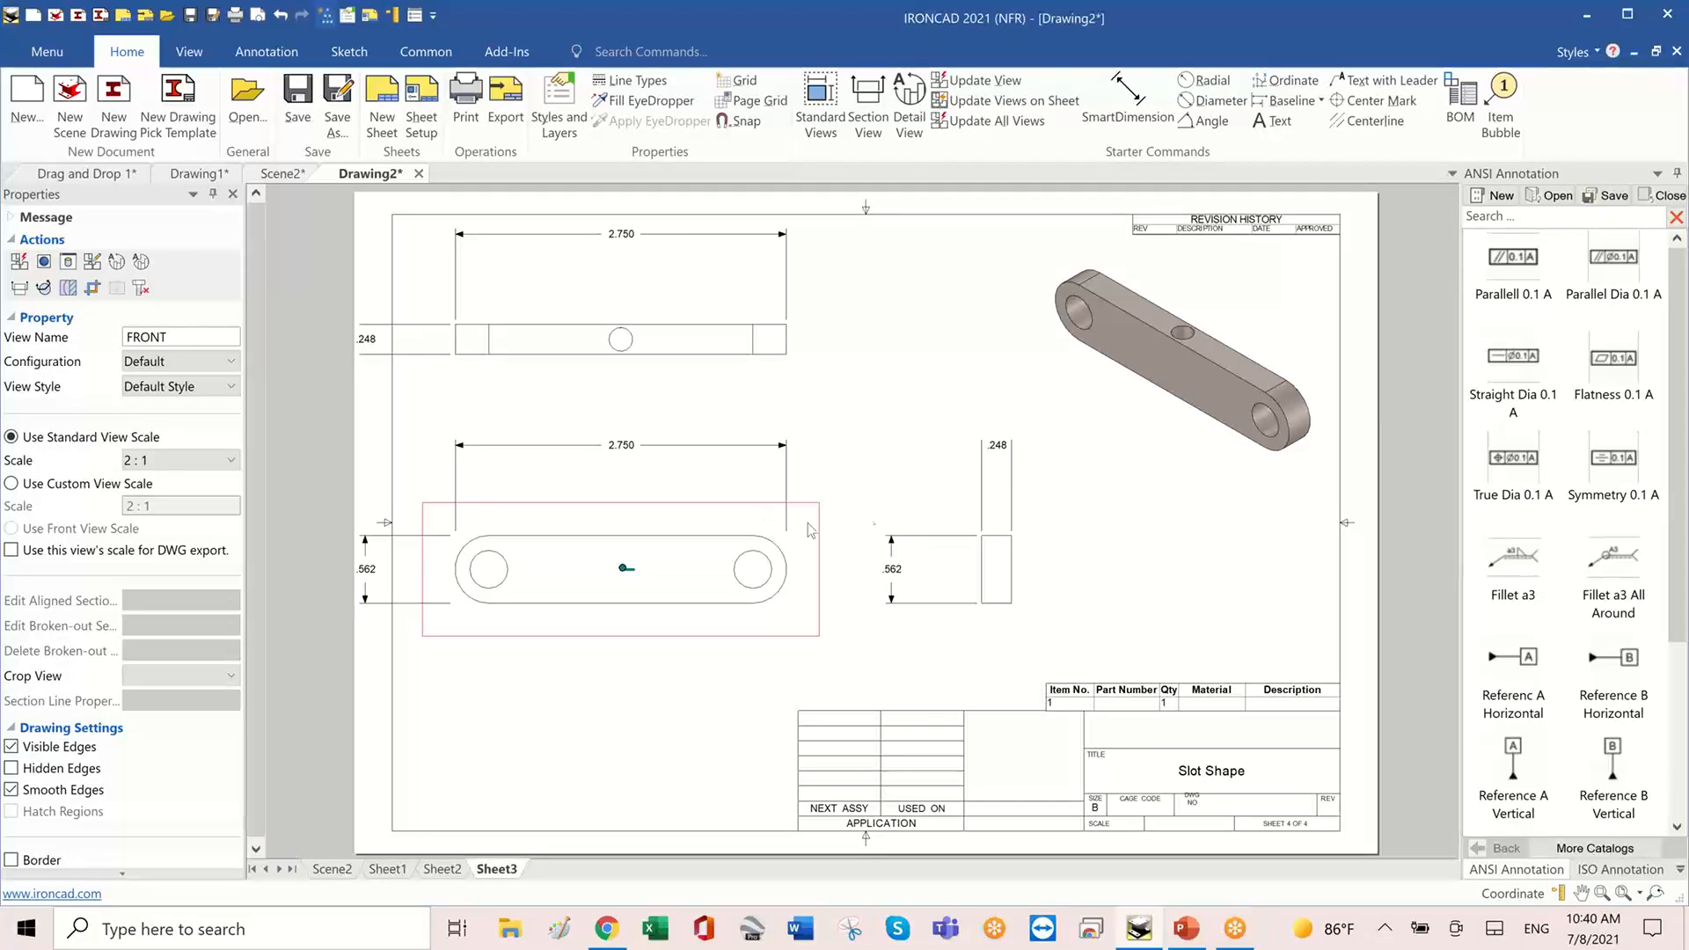
drag(697, 555, 705, 554)
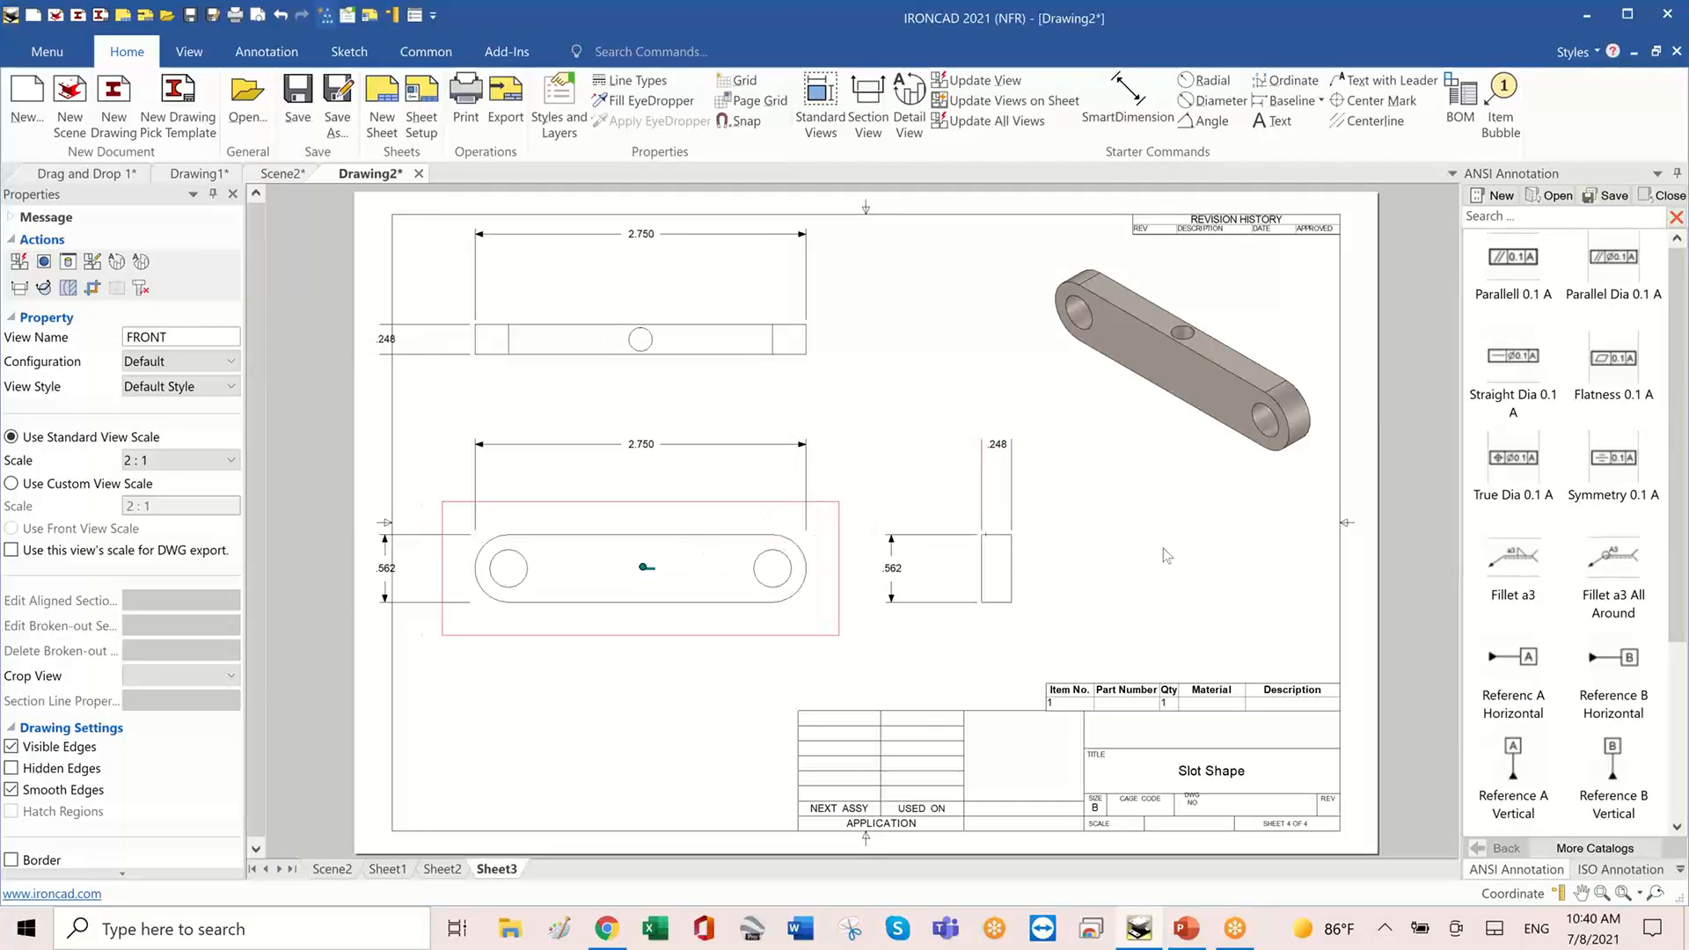
click(704, 679)
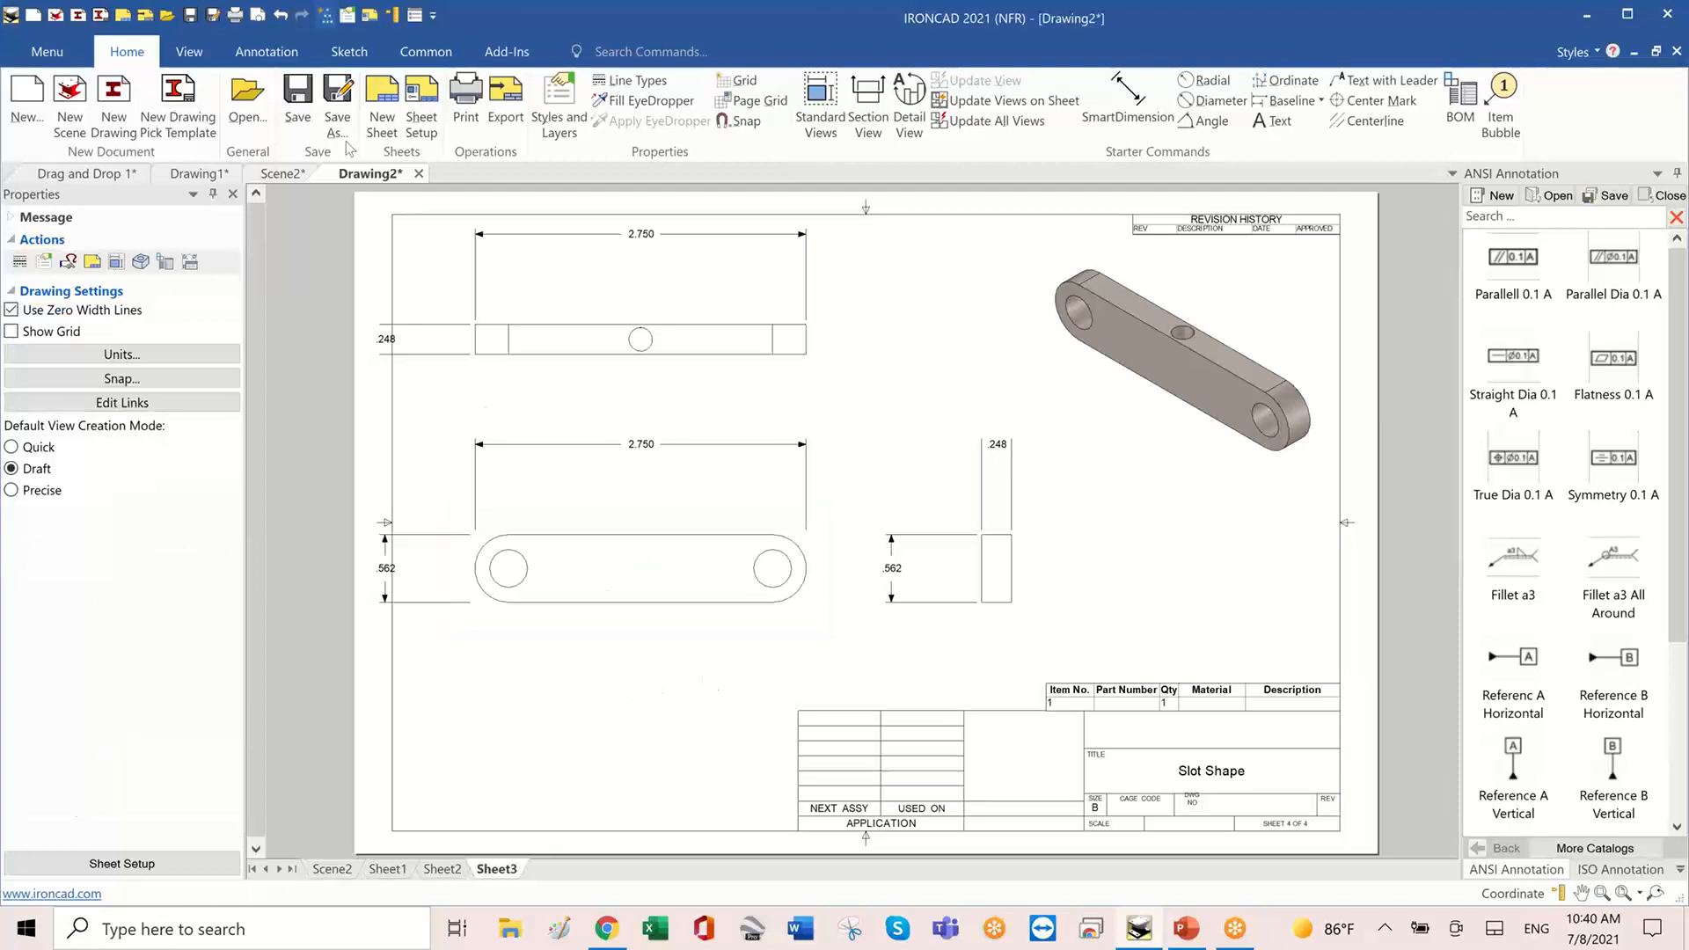
- Set the drawing's length units to millimeters both on the paper and in the views
click(240, 58)
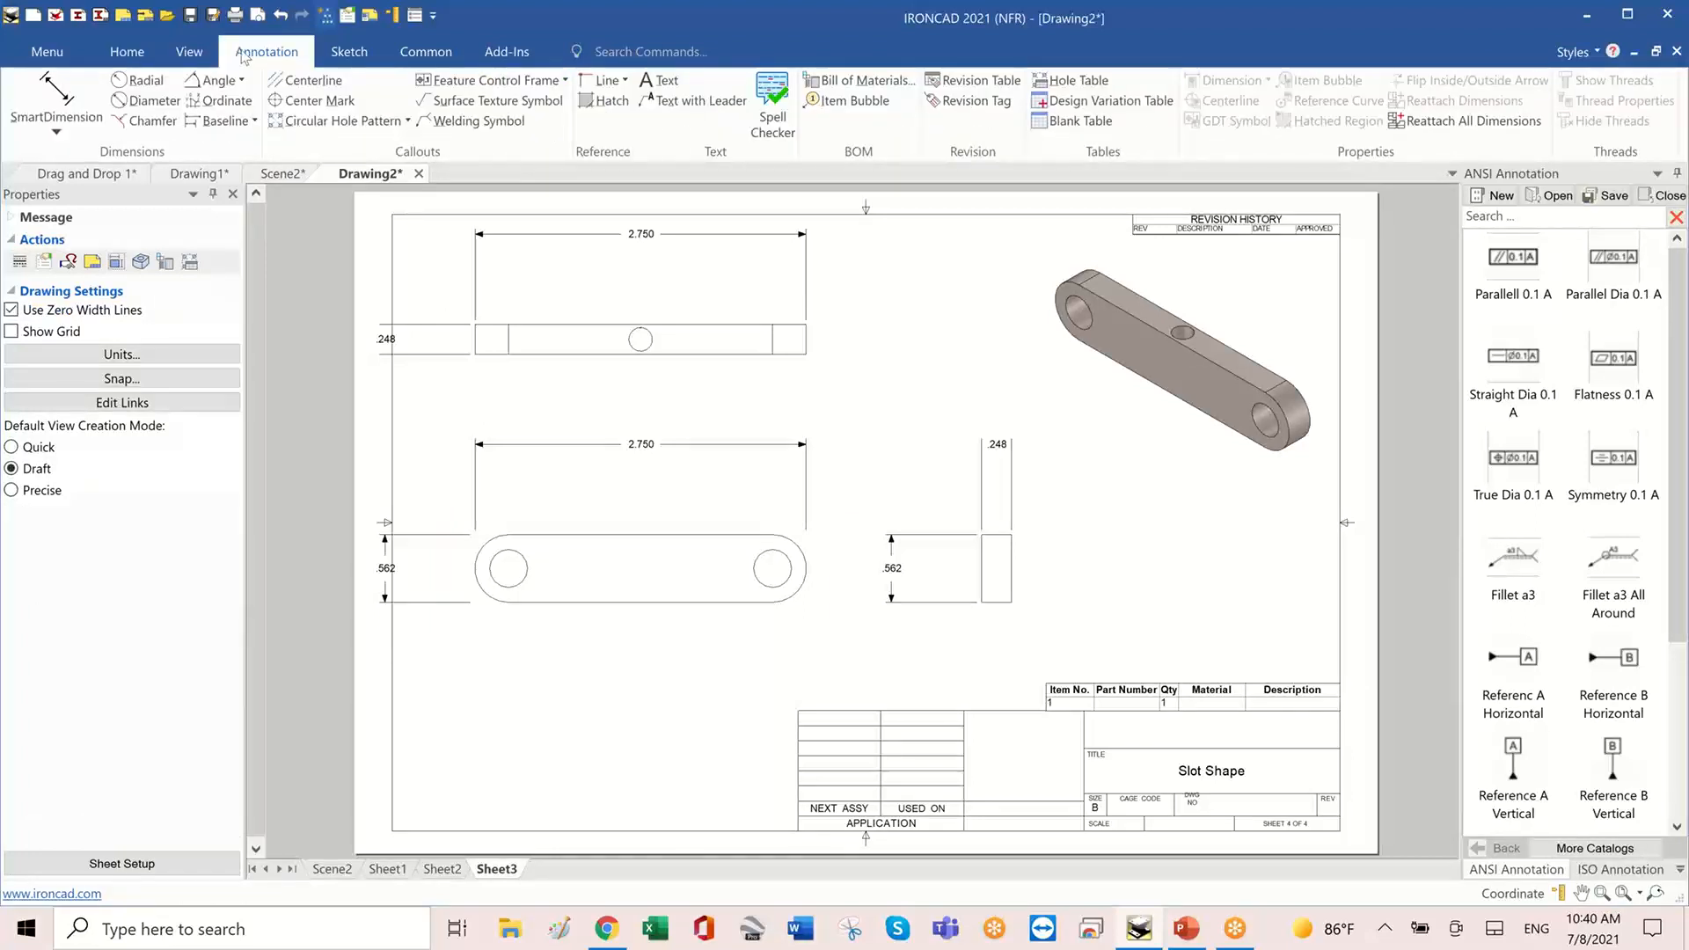
click(403, 55)
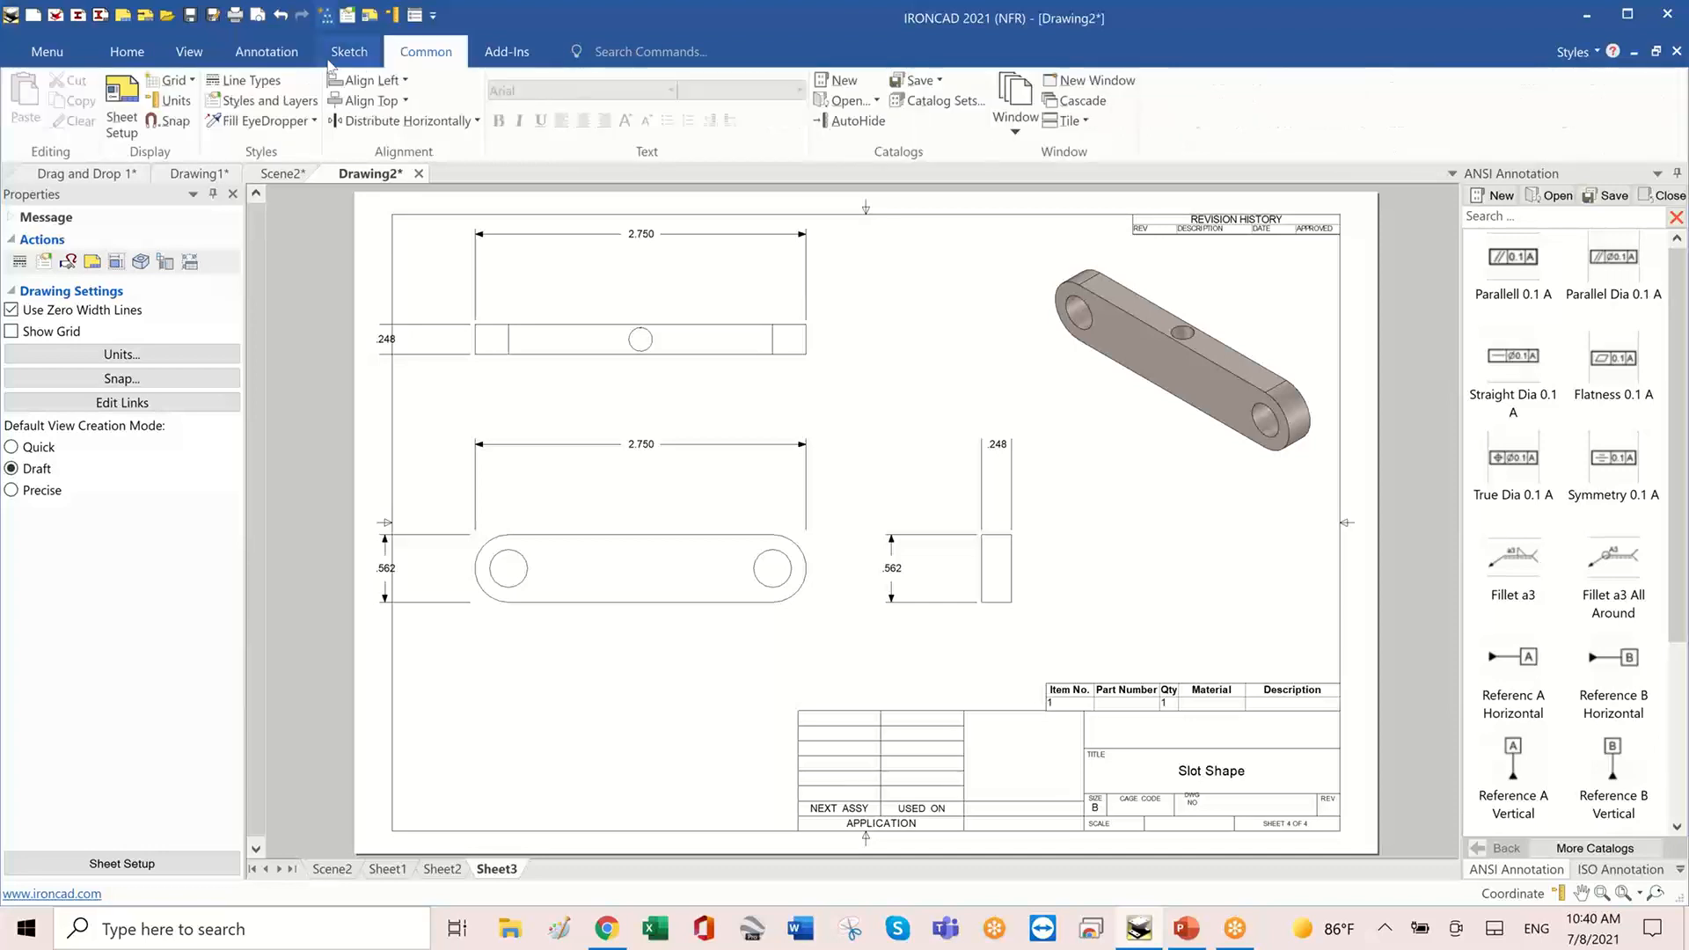
click(178, 102)
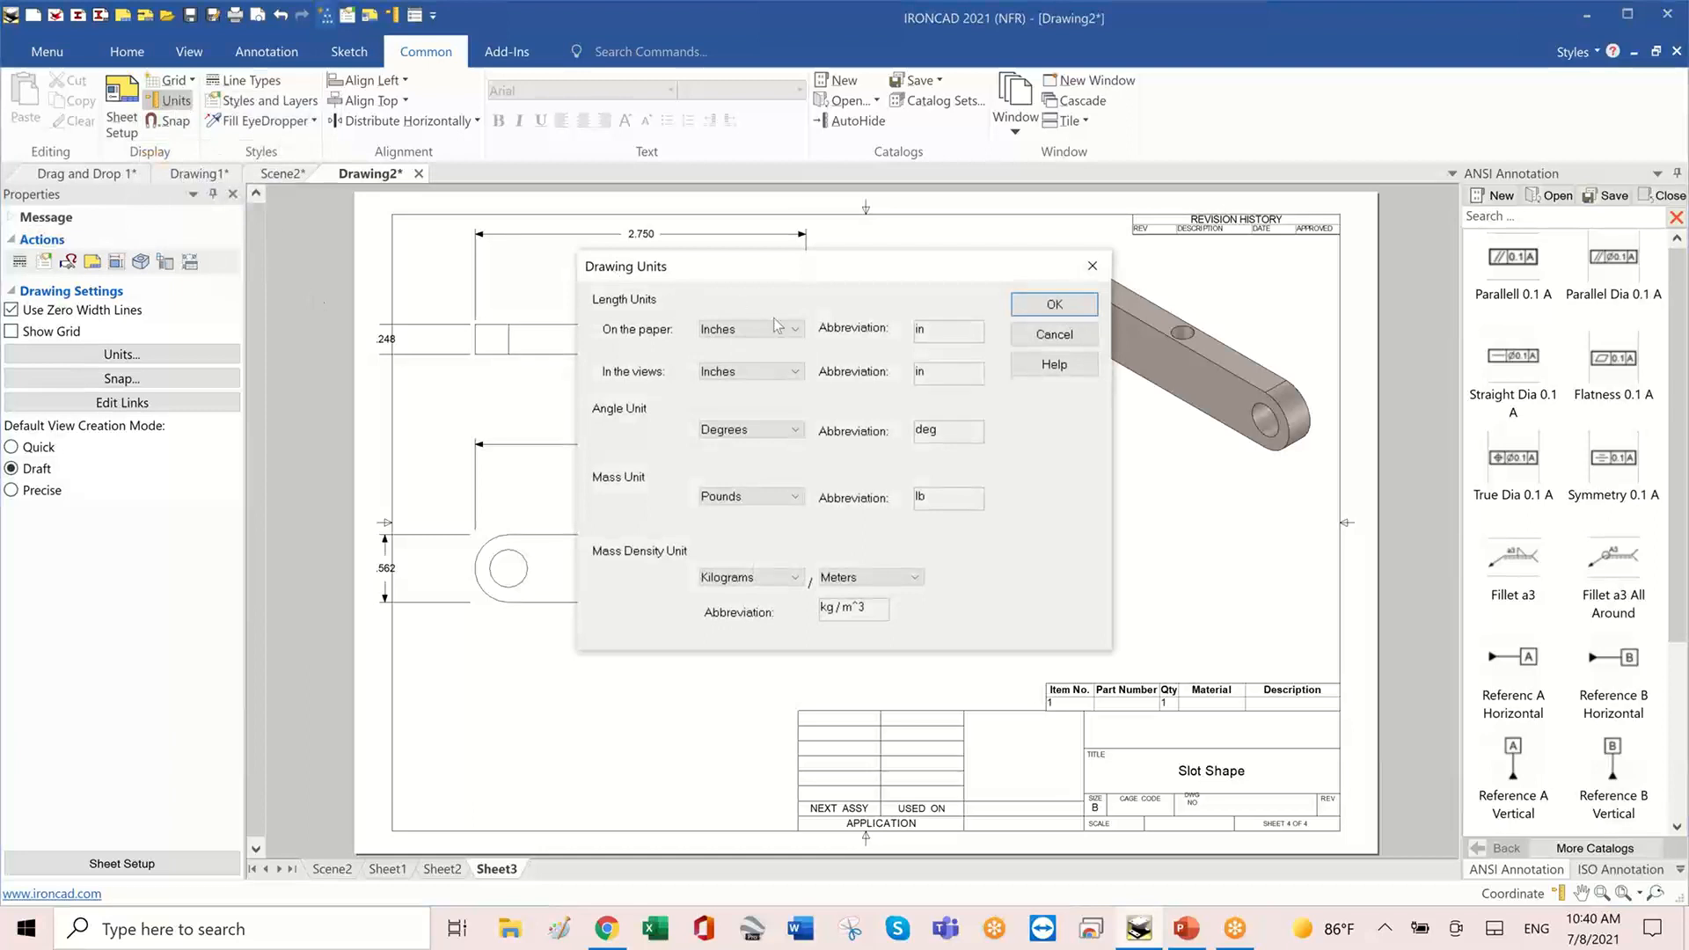
click(787, 373)
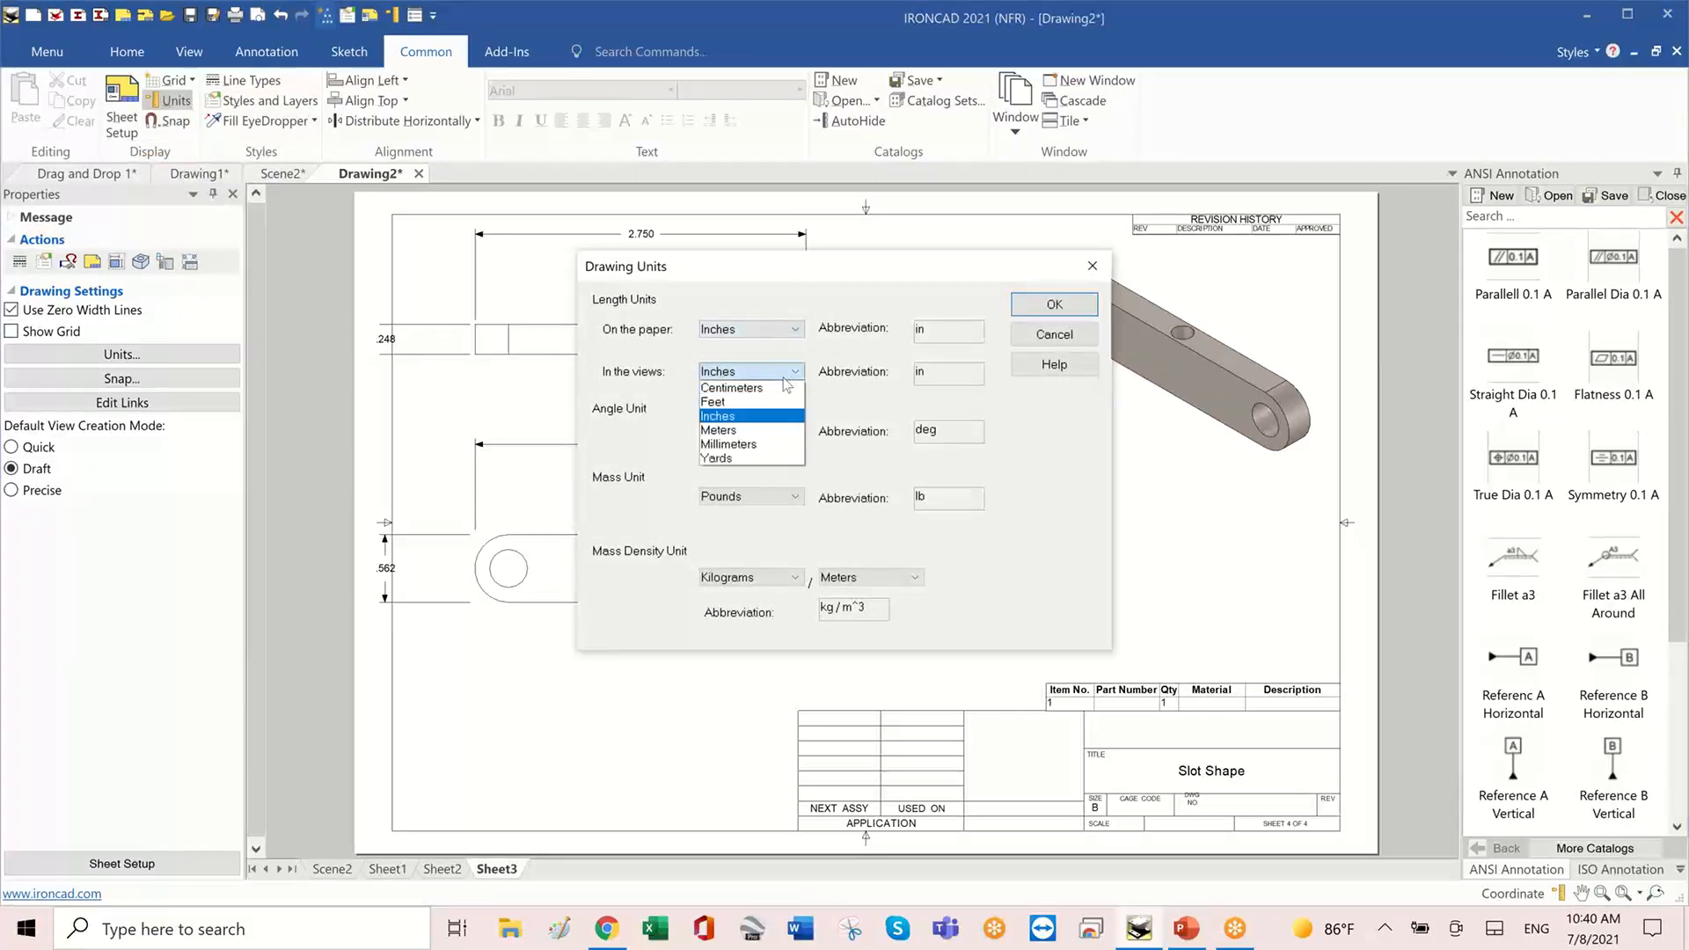
click(757, 443)
click(774, 334)
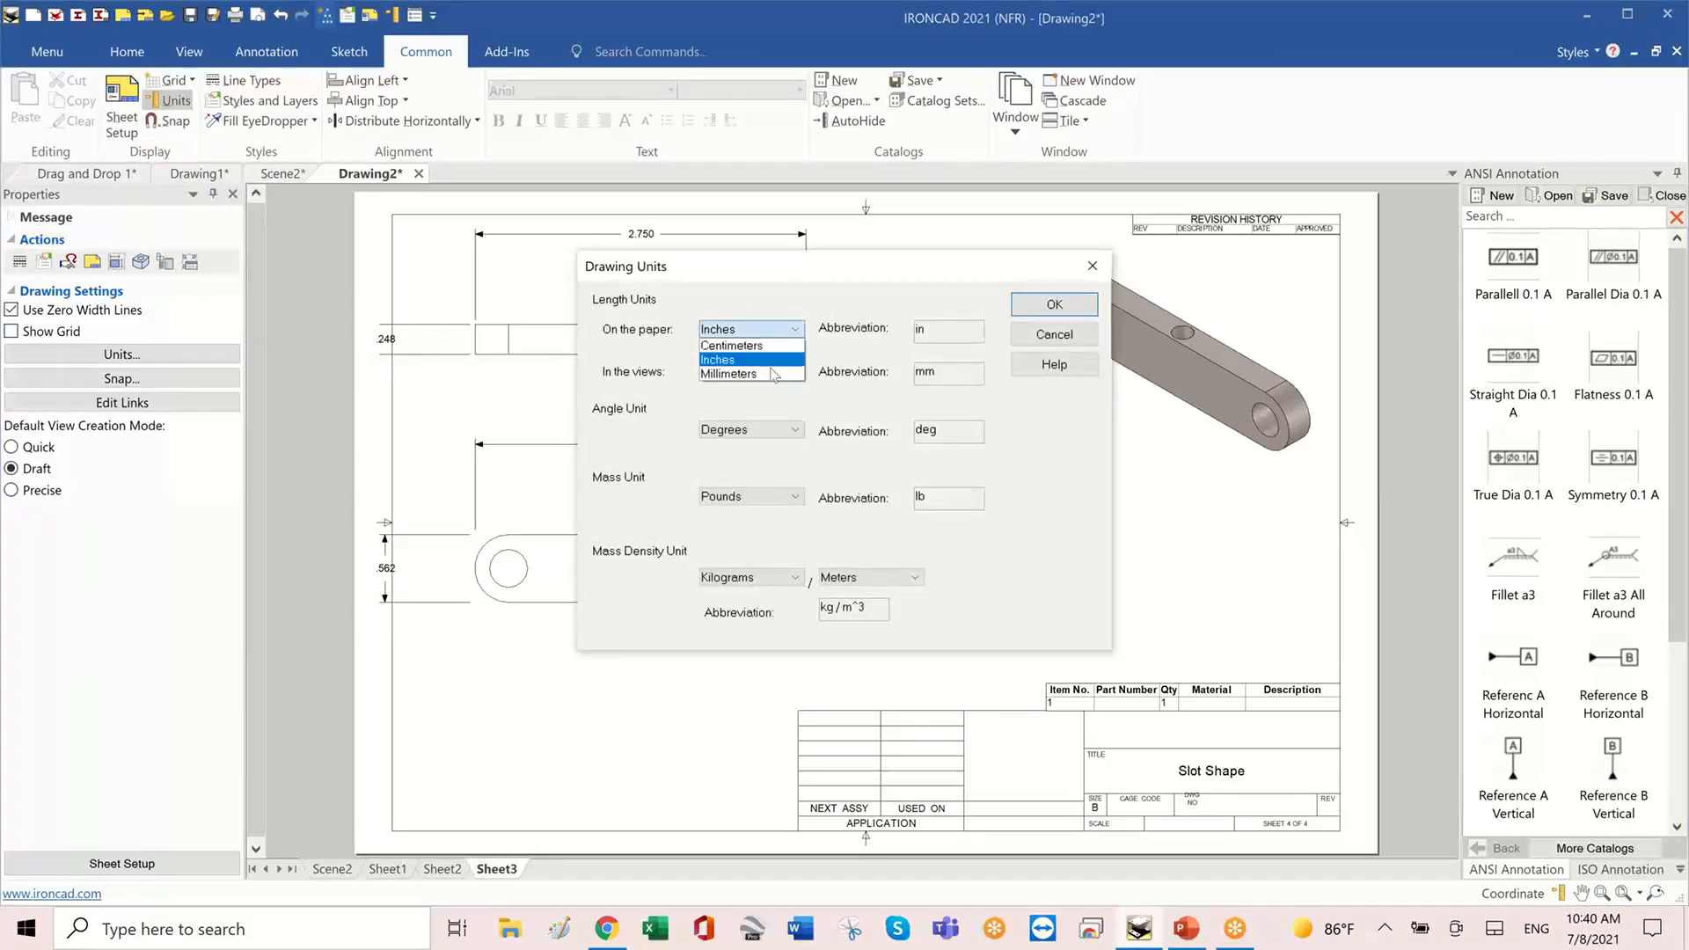
click(773, 374)
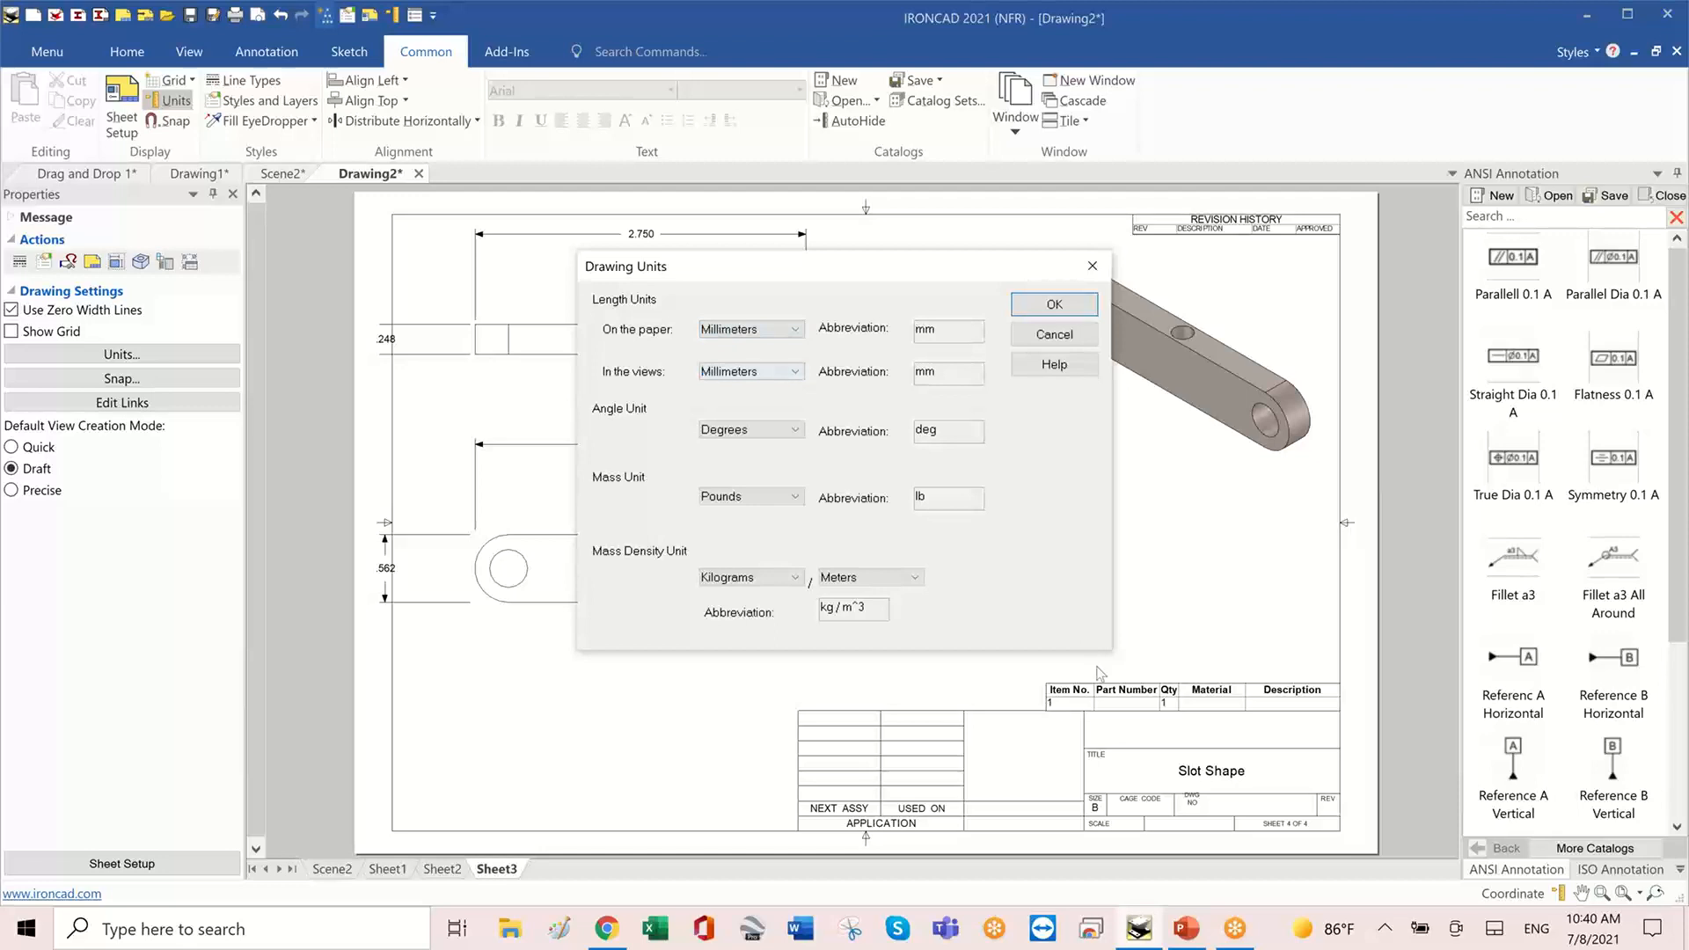
click(1054, 305)
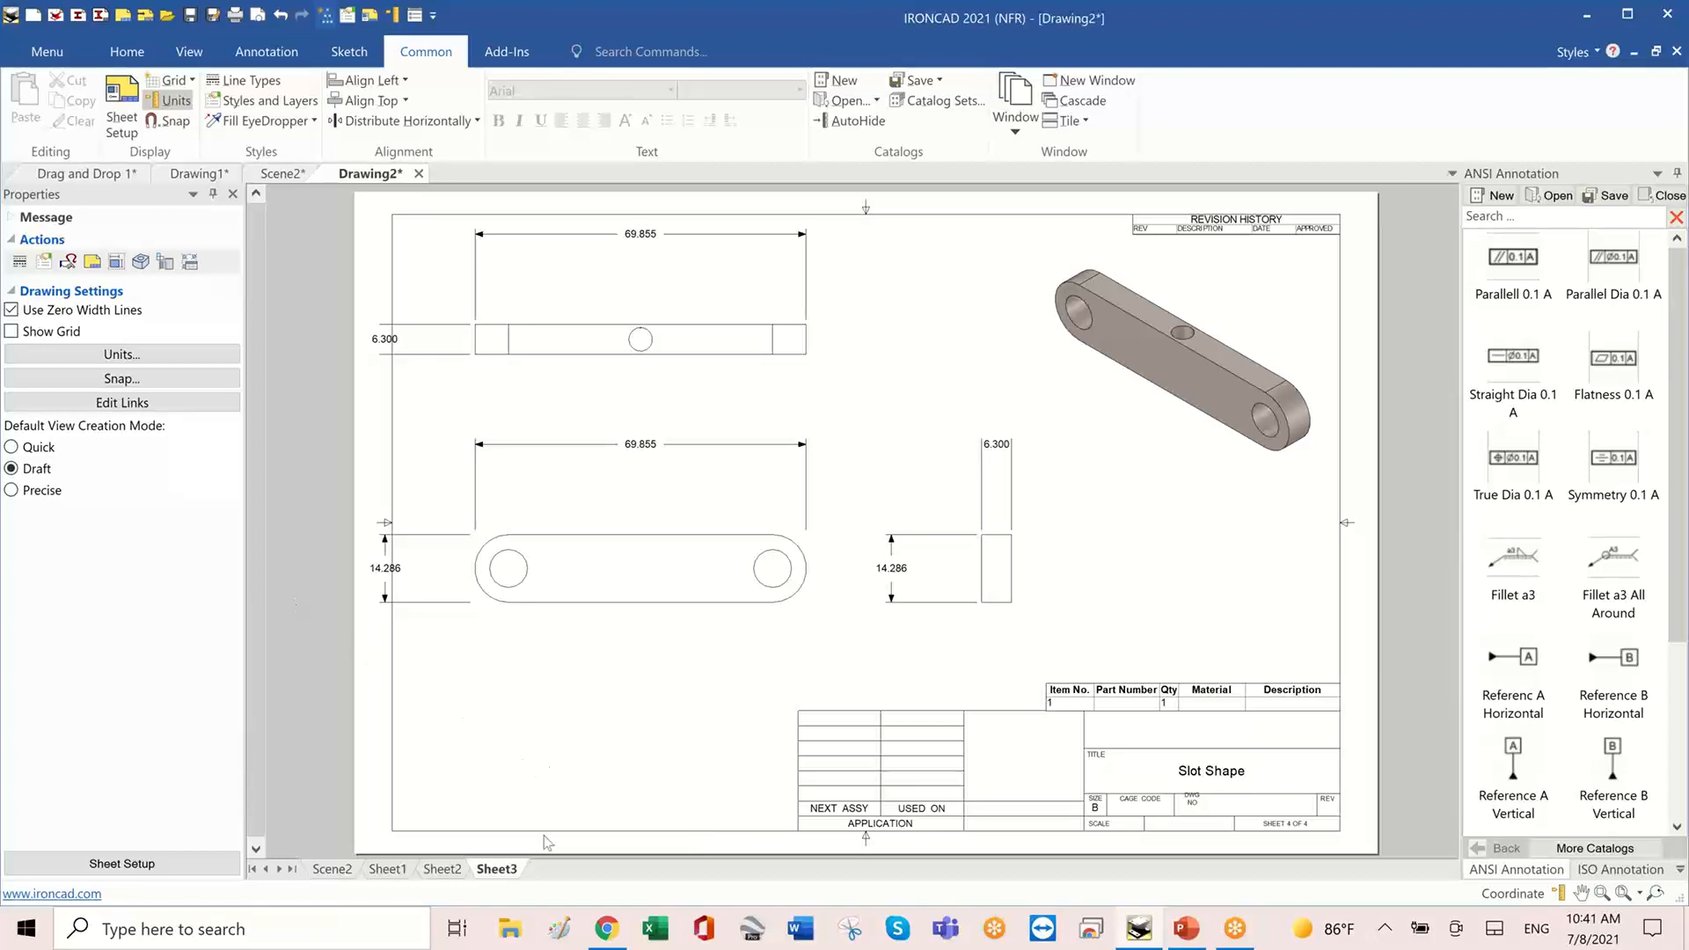
- Shift the front views of the U Shape on Sheet2 and Assembly1 on Sheet1 to the right, away from the border
click(442, 870)
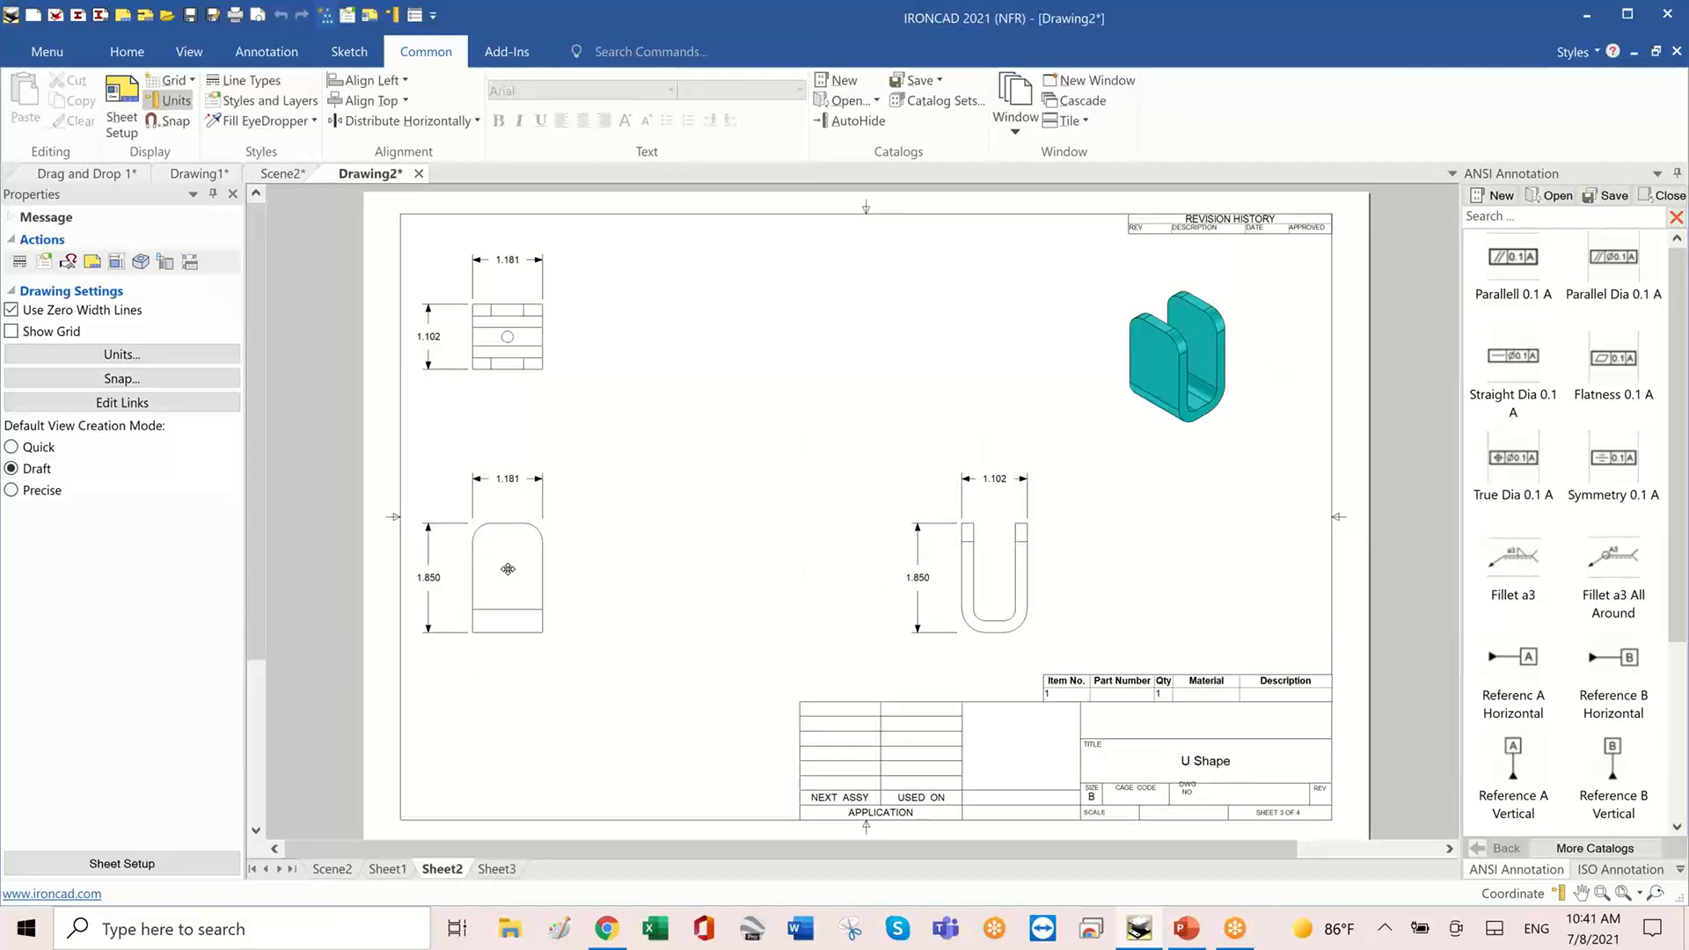
drag(507, 571, 586, 573)
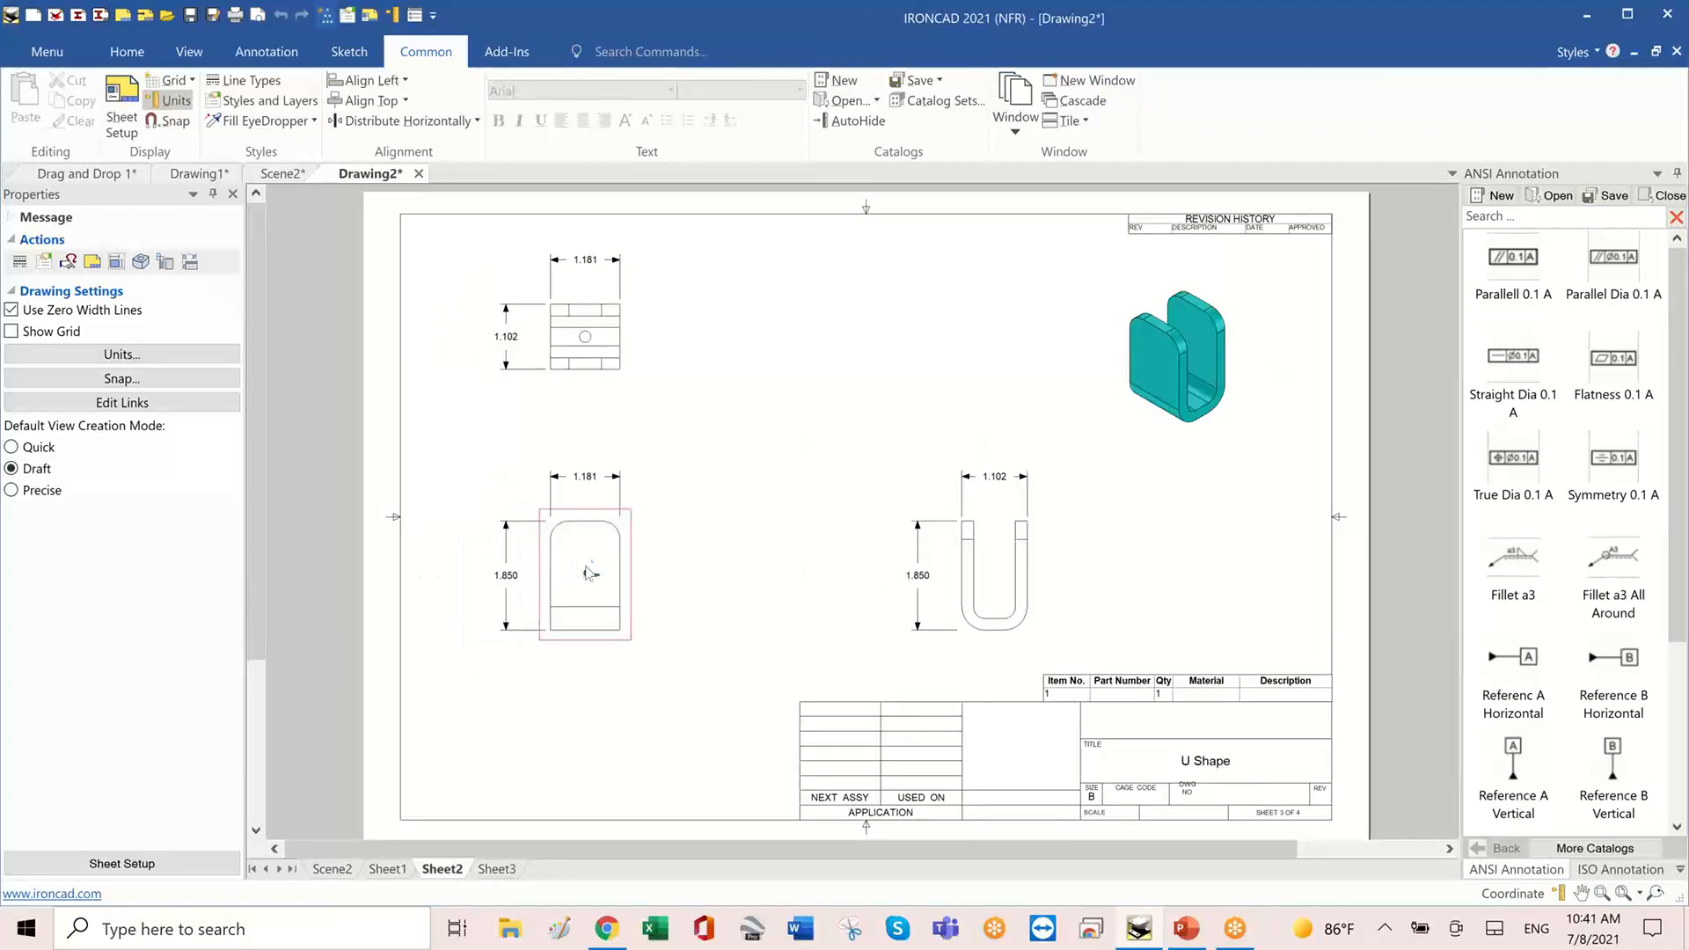
click(387, 869)
click(601, 553)
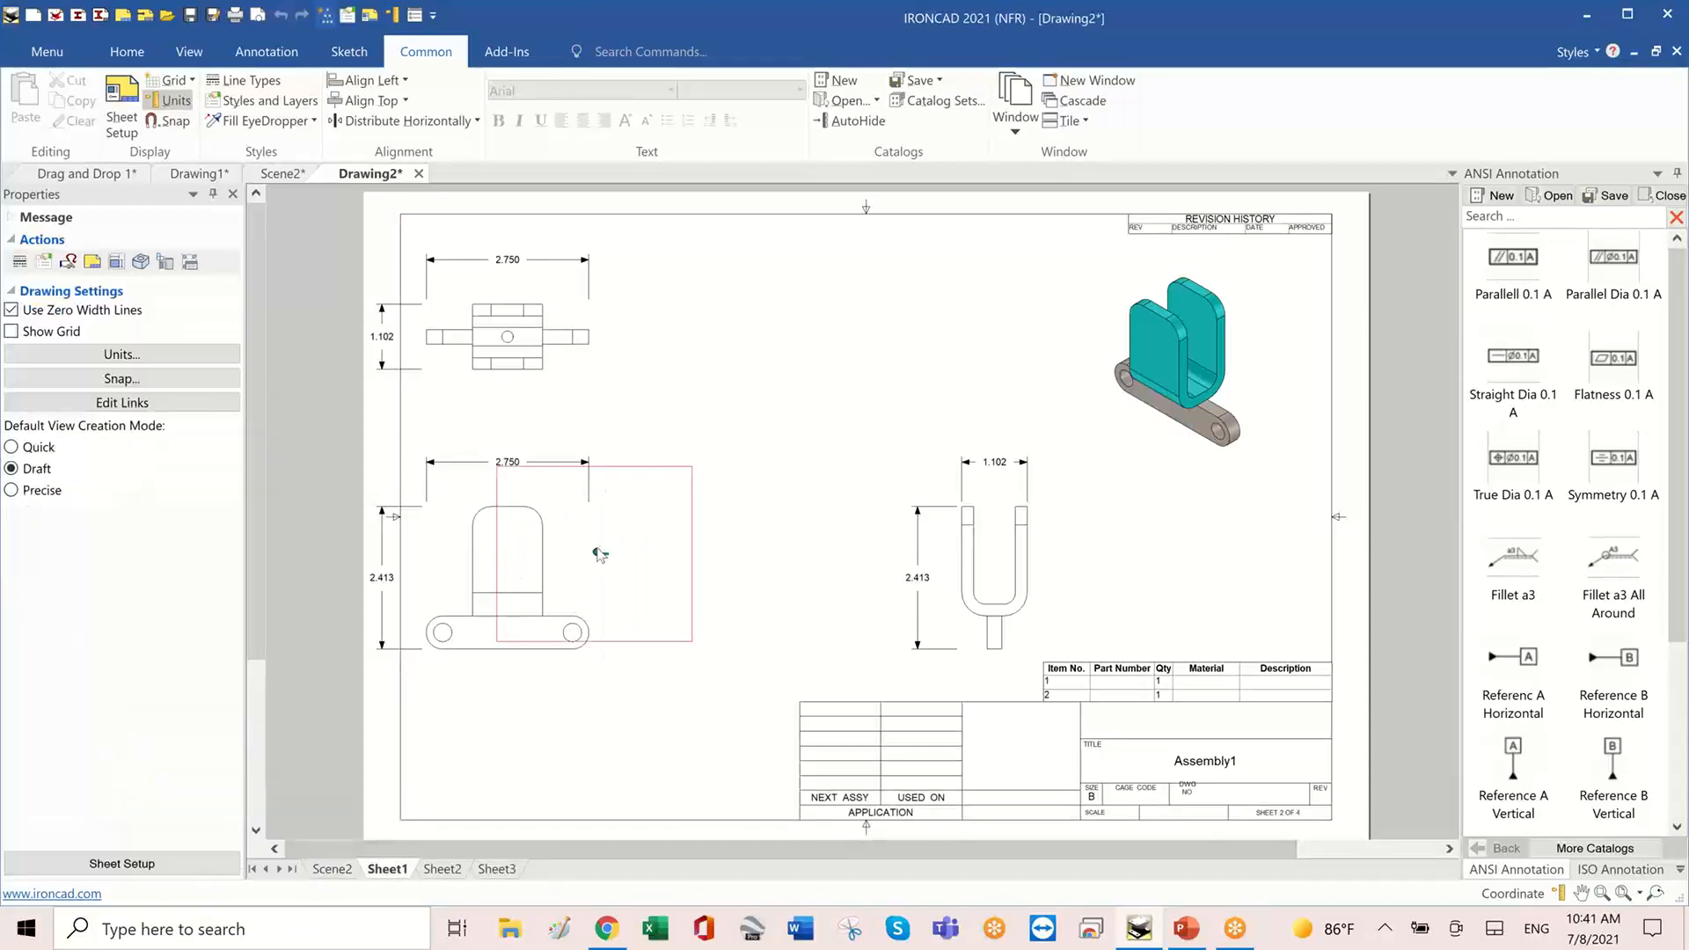
drag(598, 548, 599, 549)
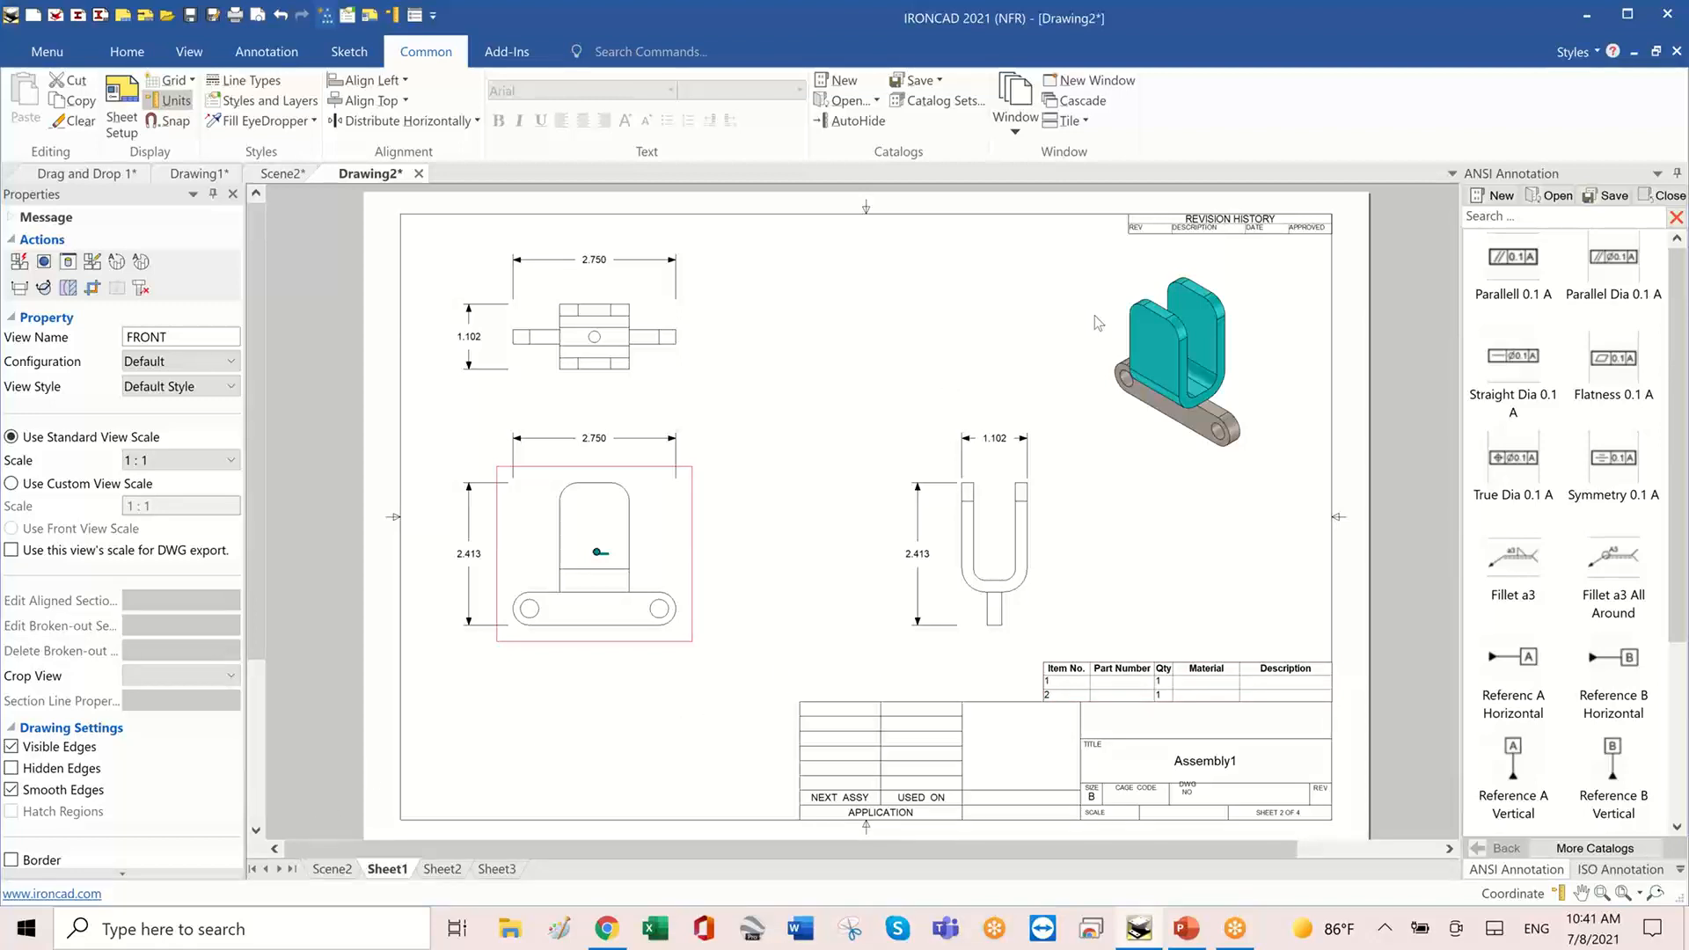
click(734, 457)
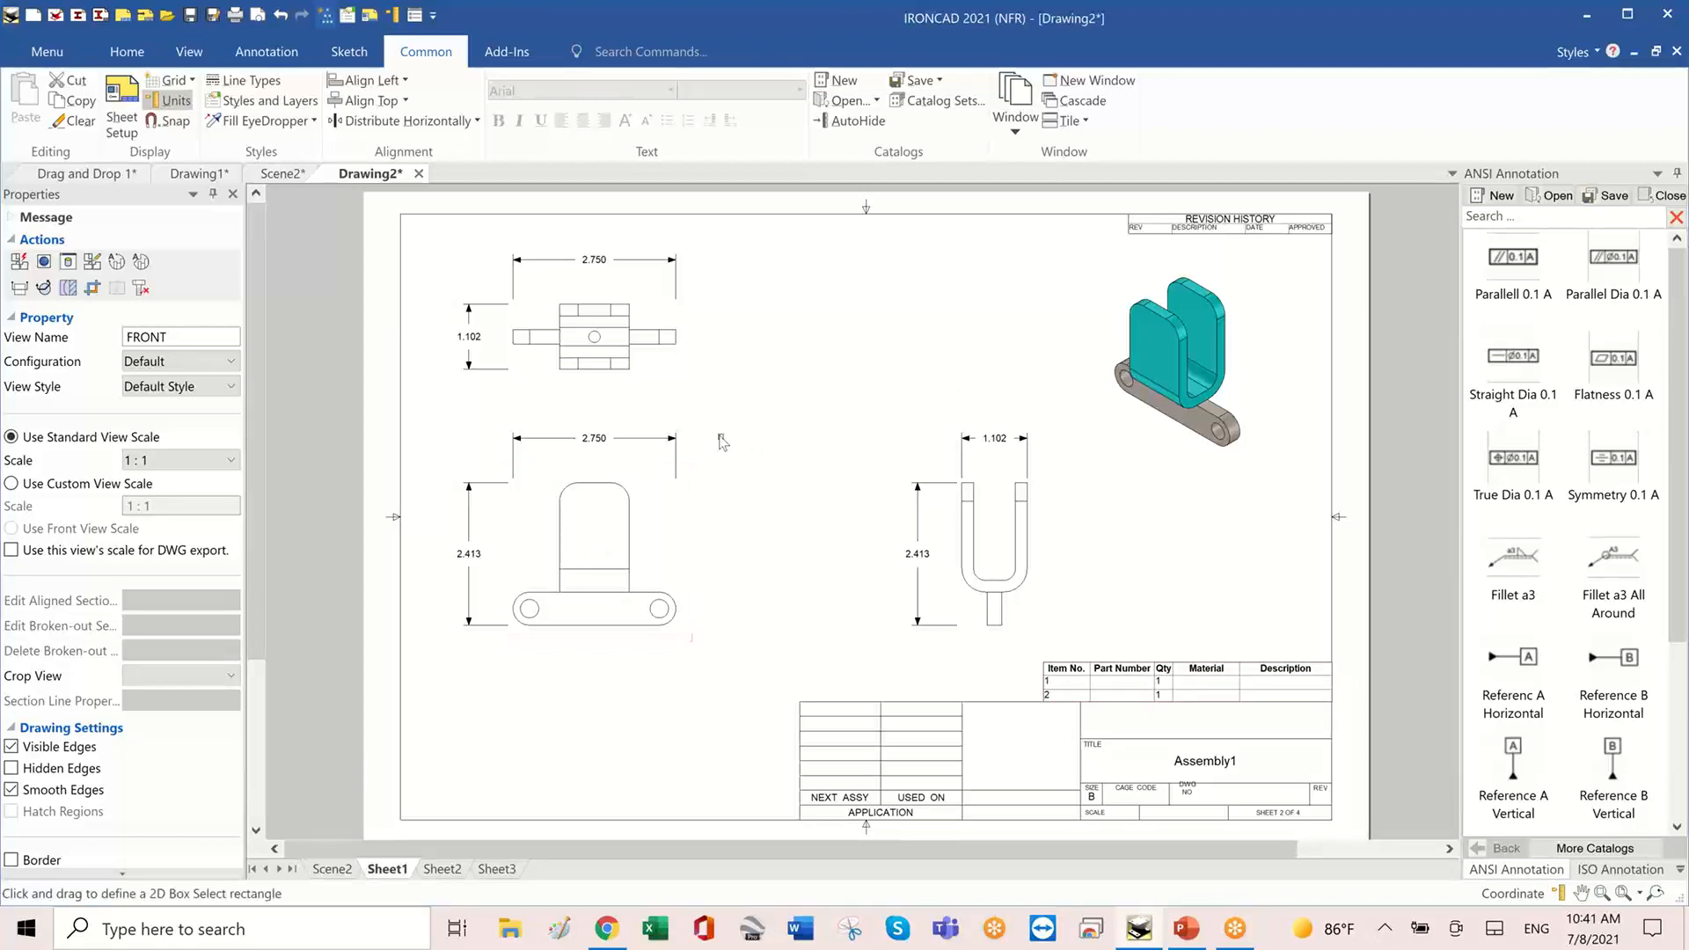
- Show hidden edges in Assembly1's front view on Sheet1 and inspect the hidden hole close up
click(607, 526)
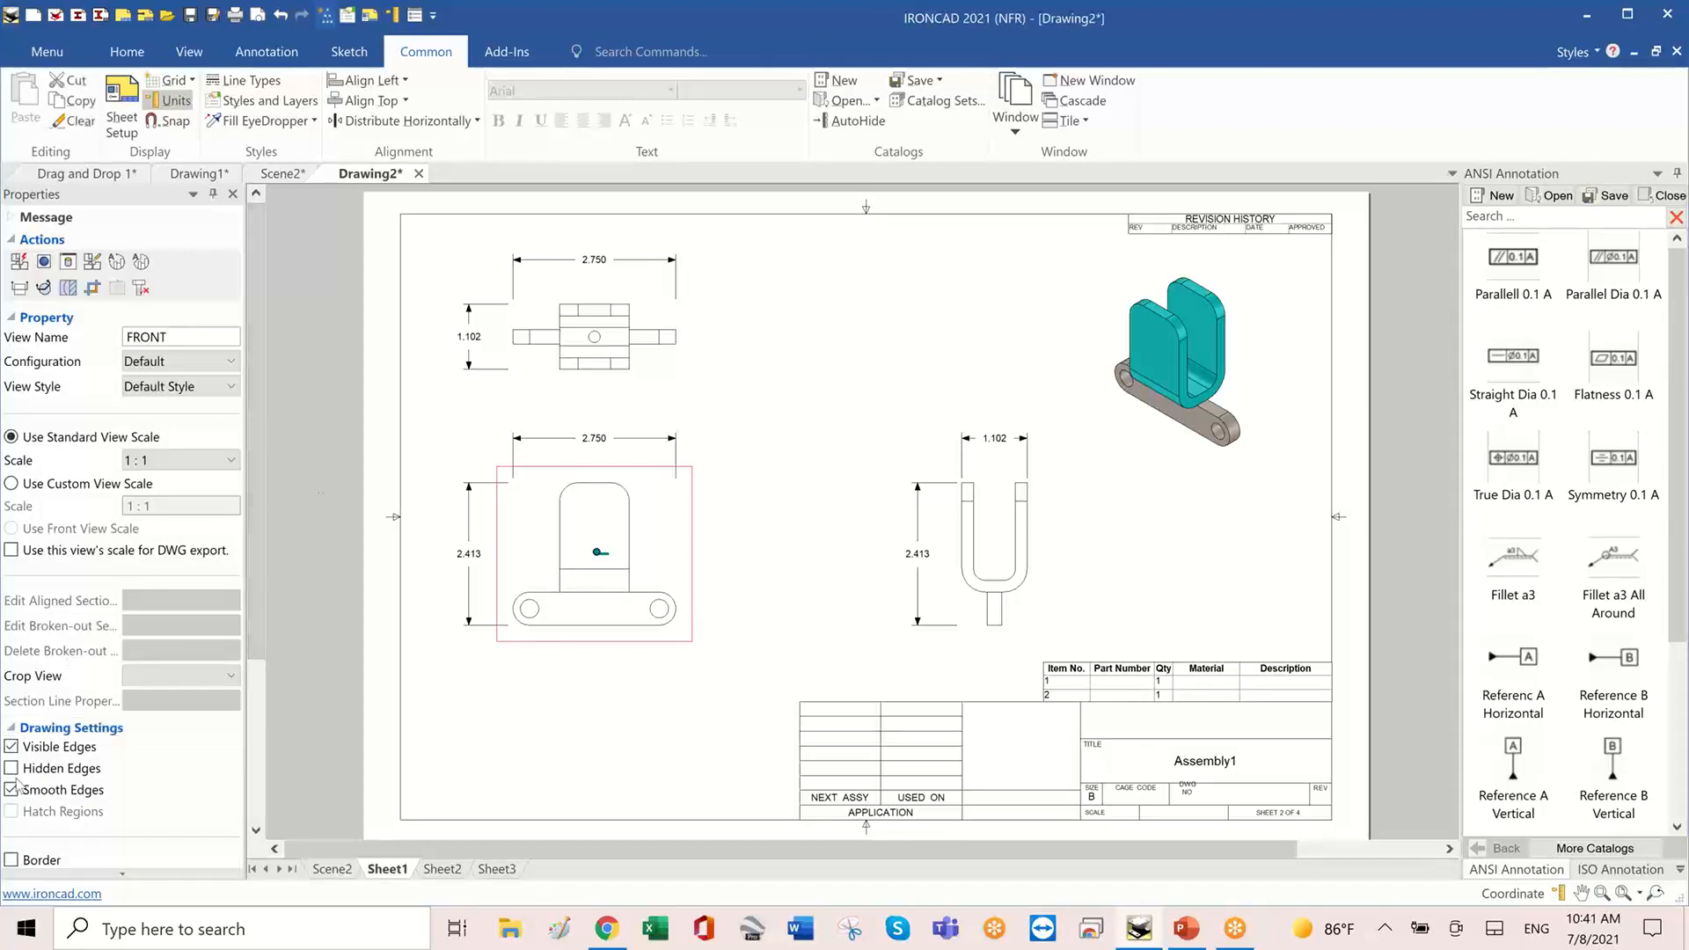
click(12, 769)
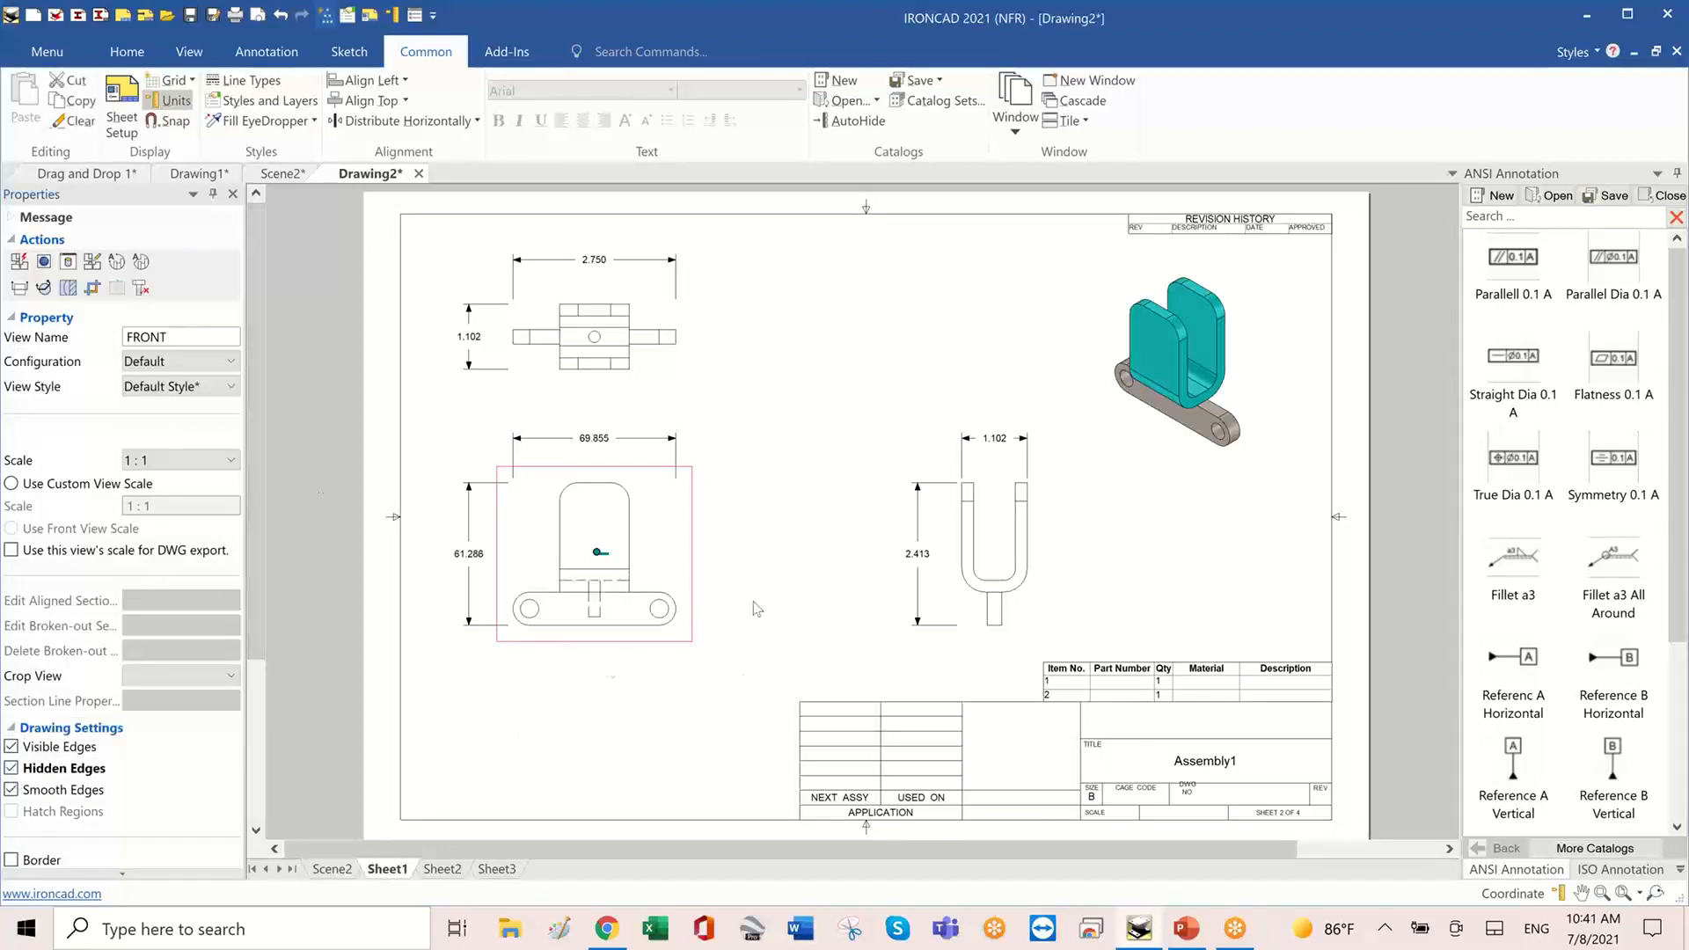
scroll(578, 589, up, 8)
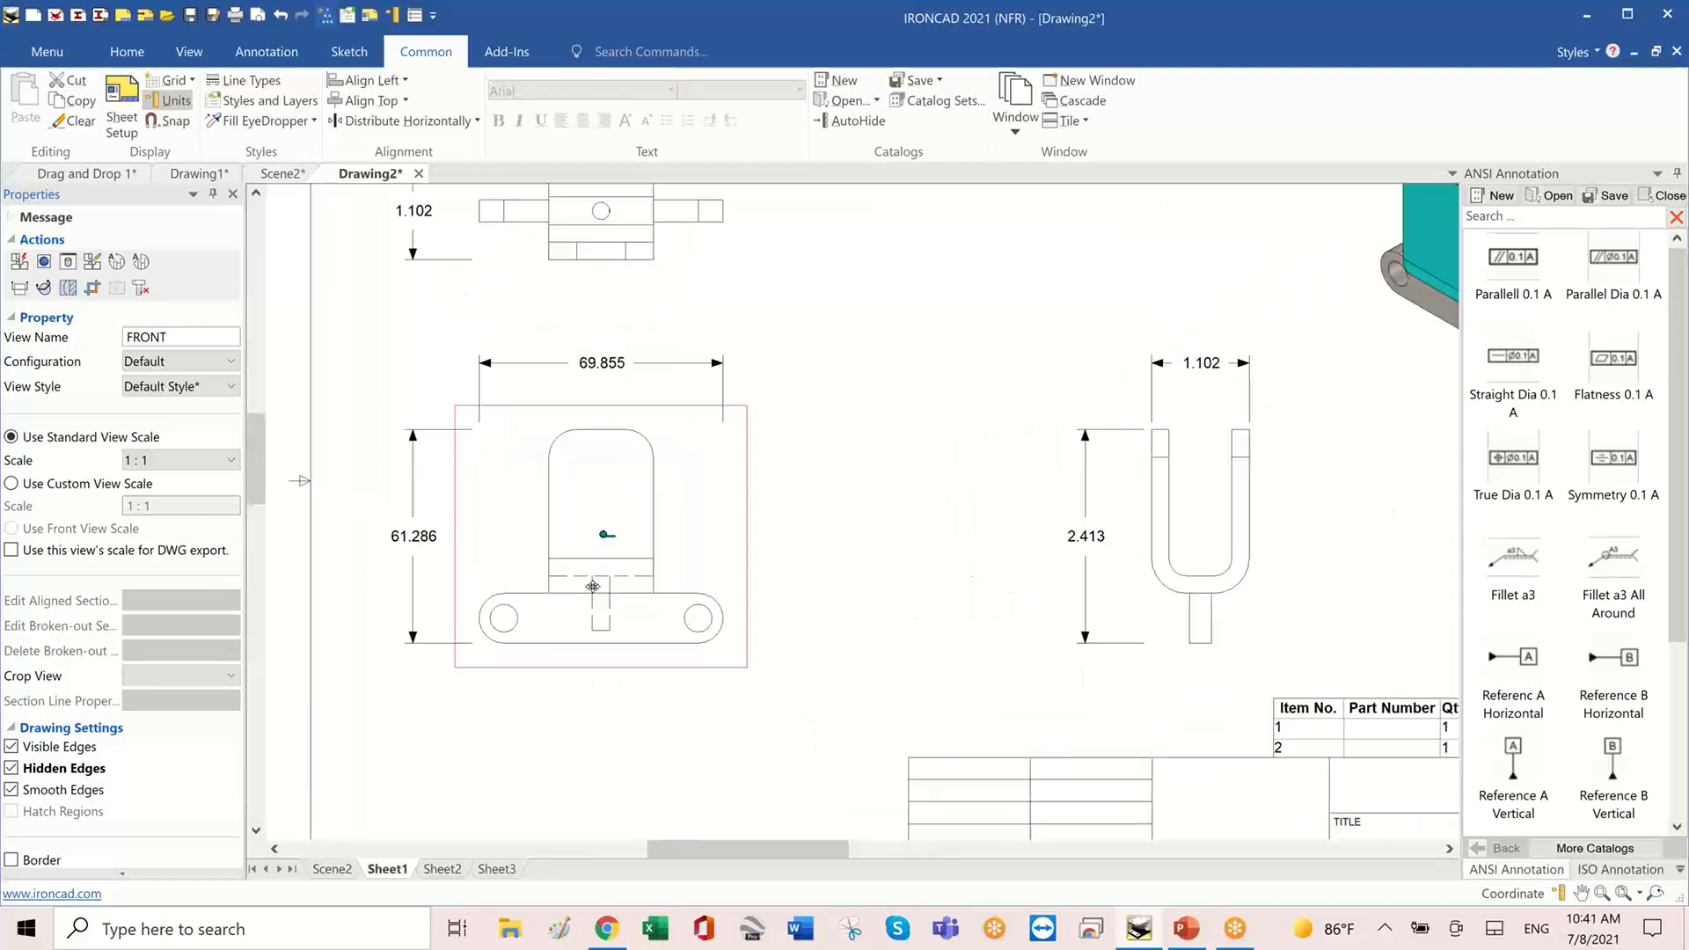
scroll(924, 673, down, 3)
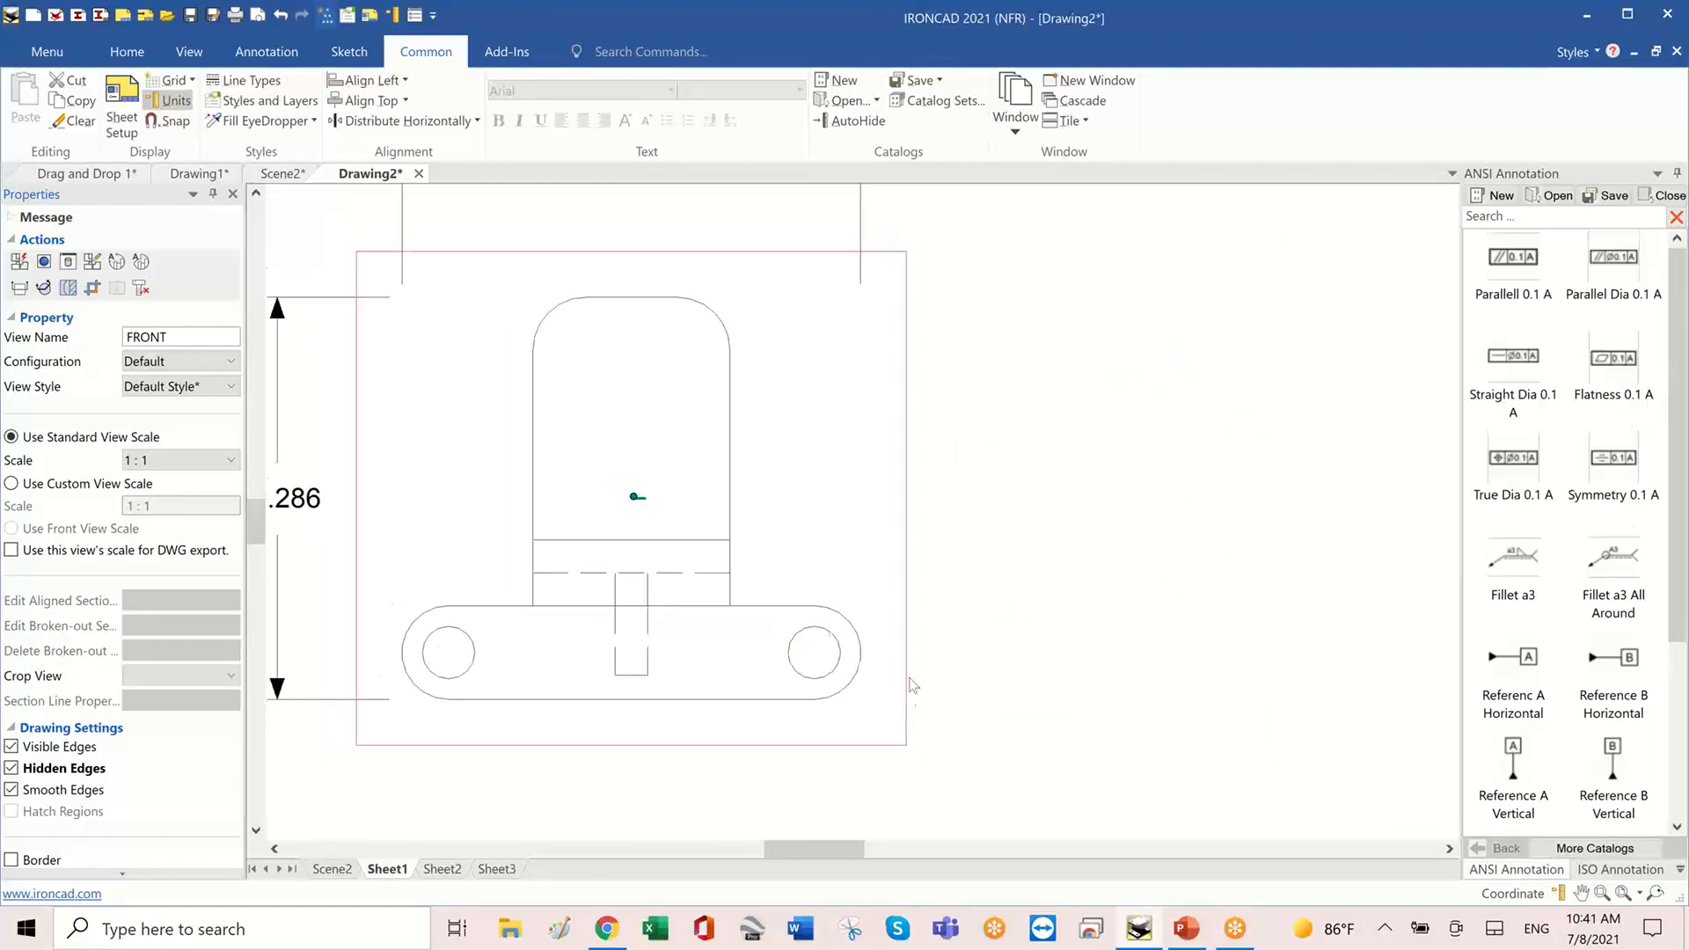
scroll(1106, 653, down, 2)
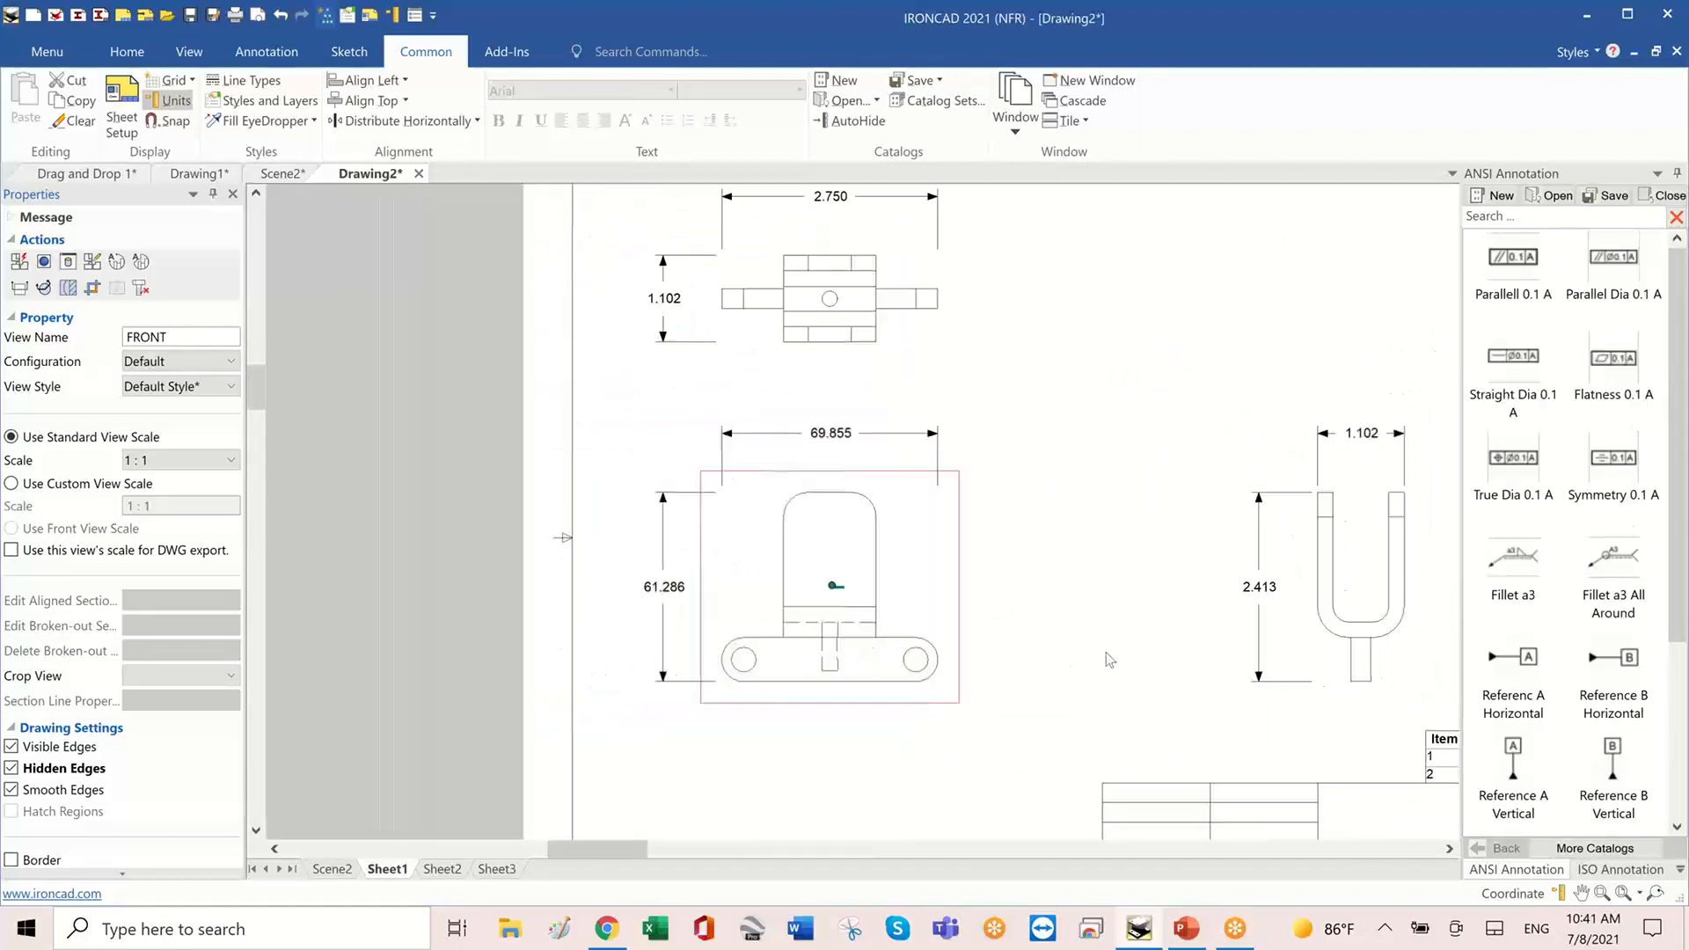
- Return to Scene2, switch to PowerPoint, and present the Drag and Drop and Working with Geometry slides before ending the show
click(281, 174)
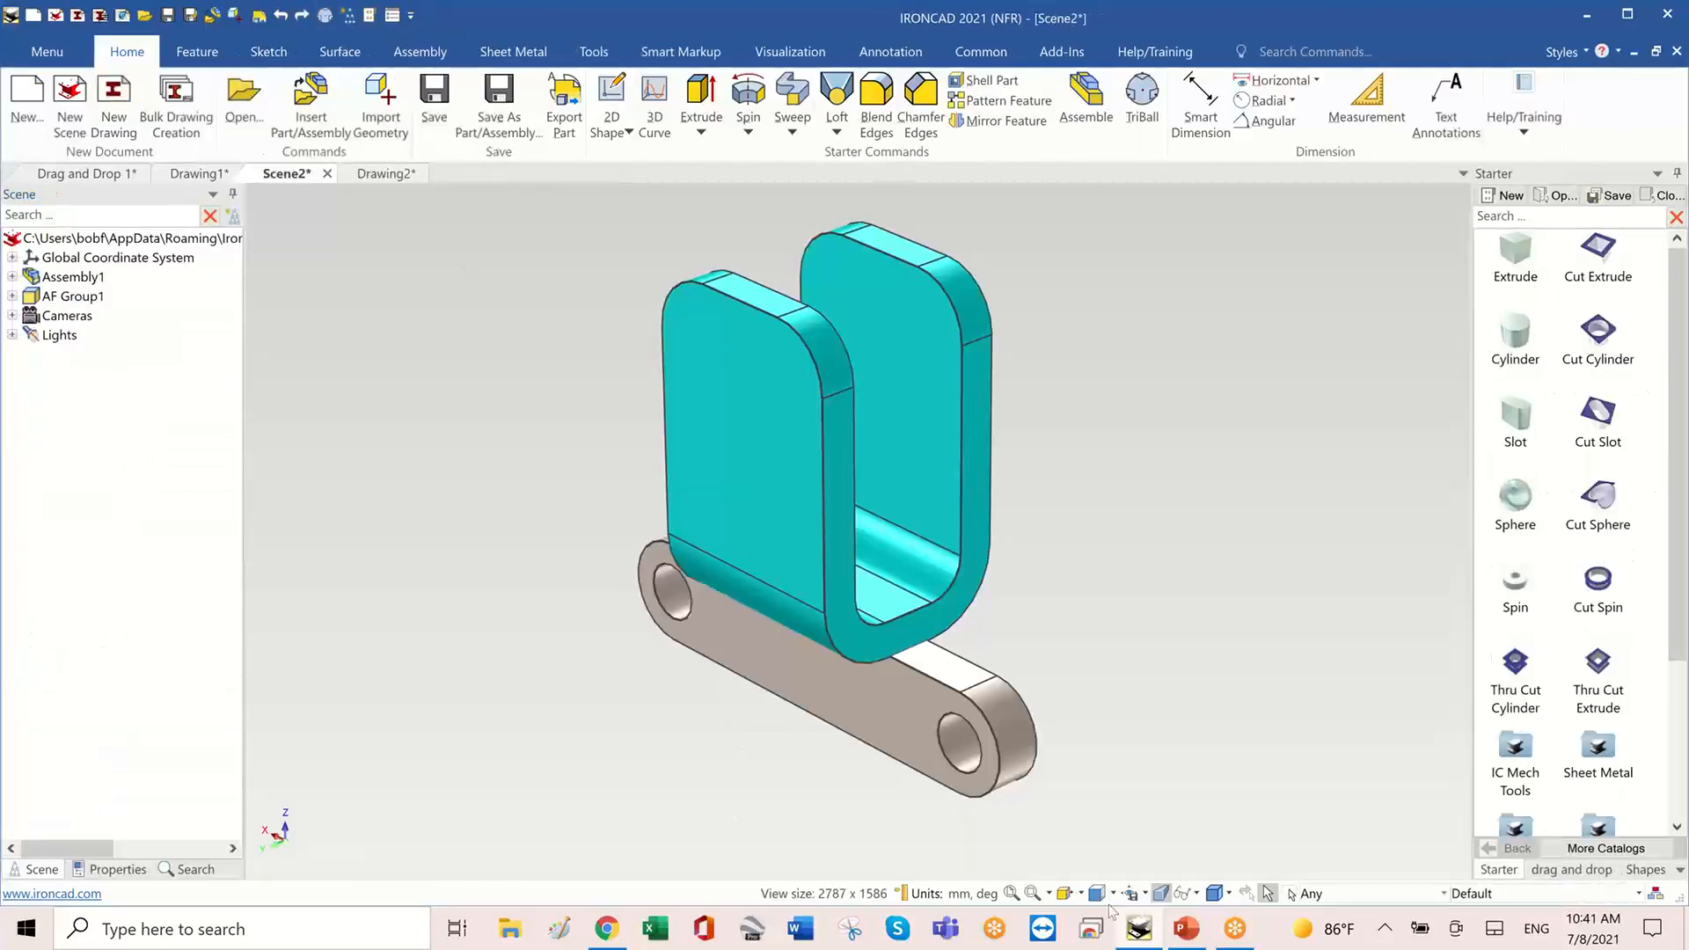
click(1185, 929)
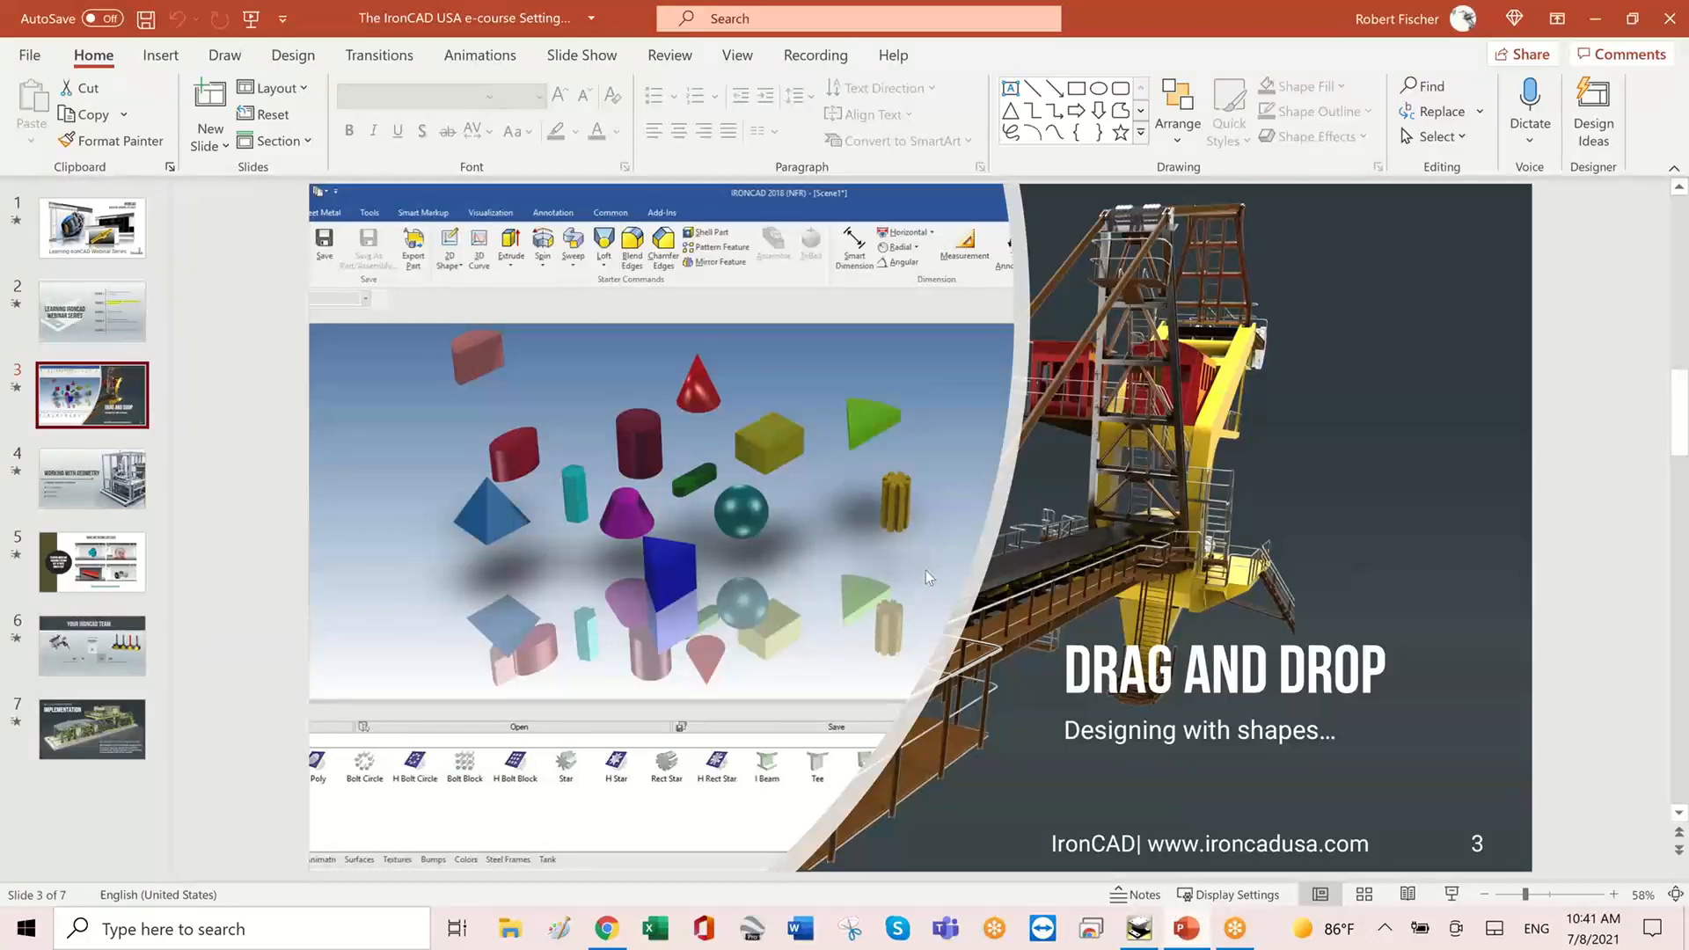
key(shift+F5)
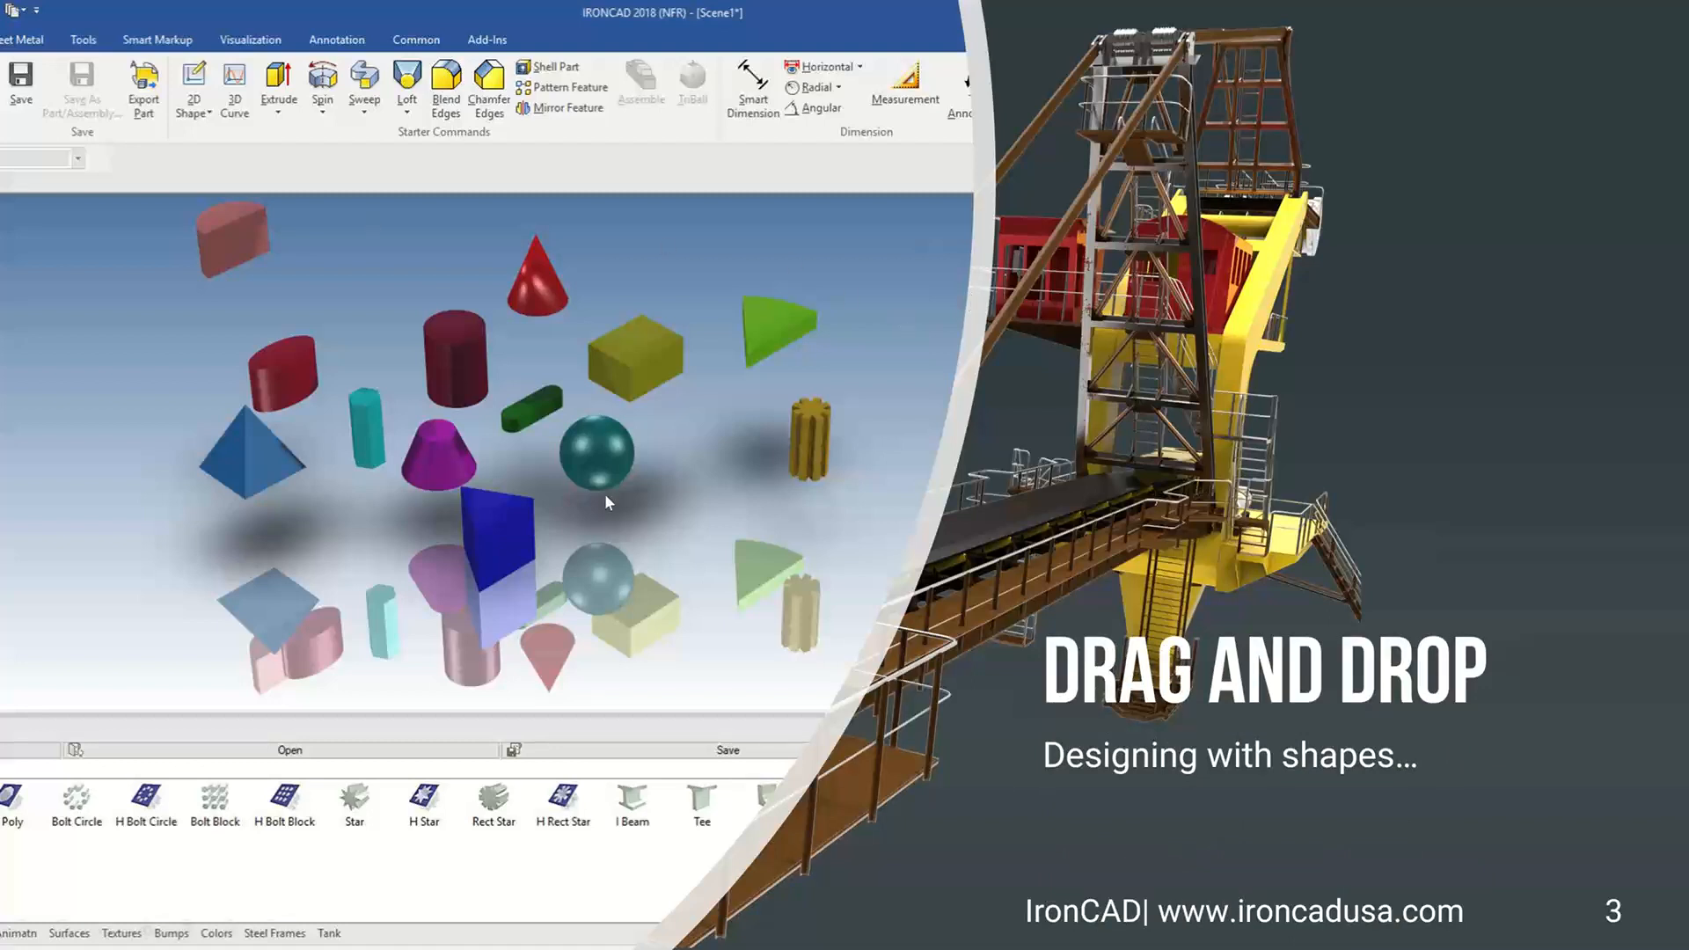
click(509, 489)
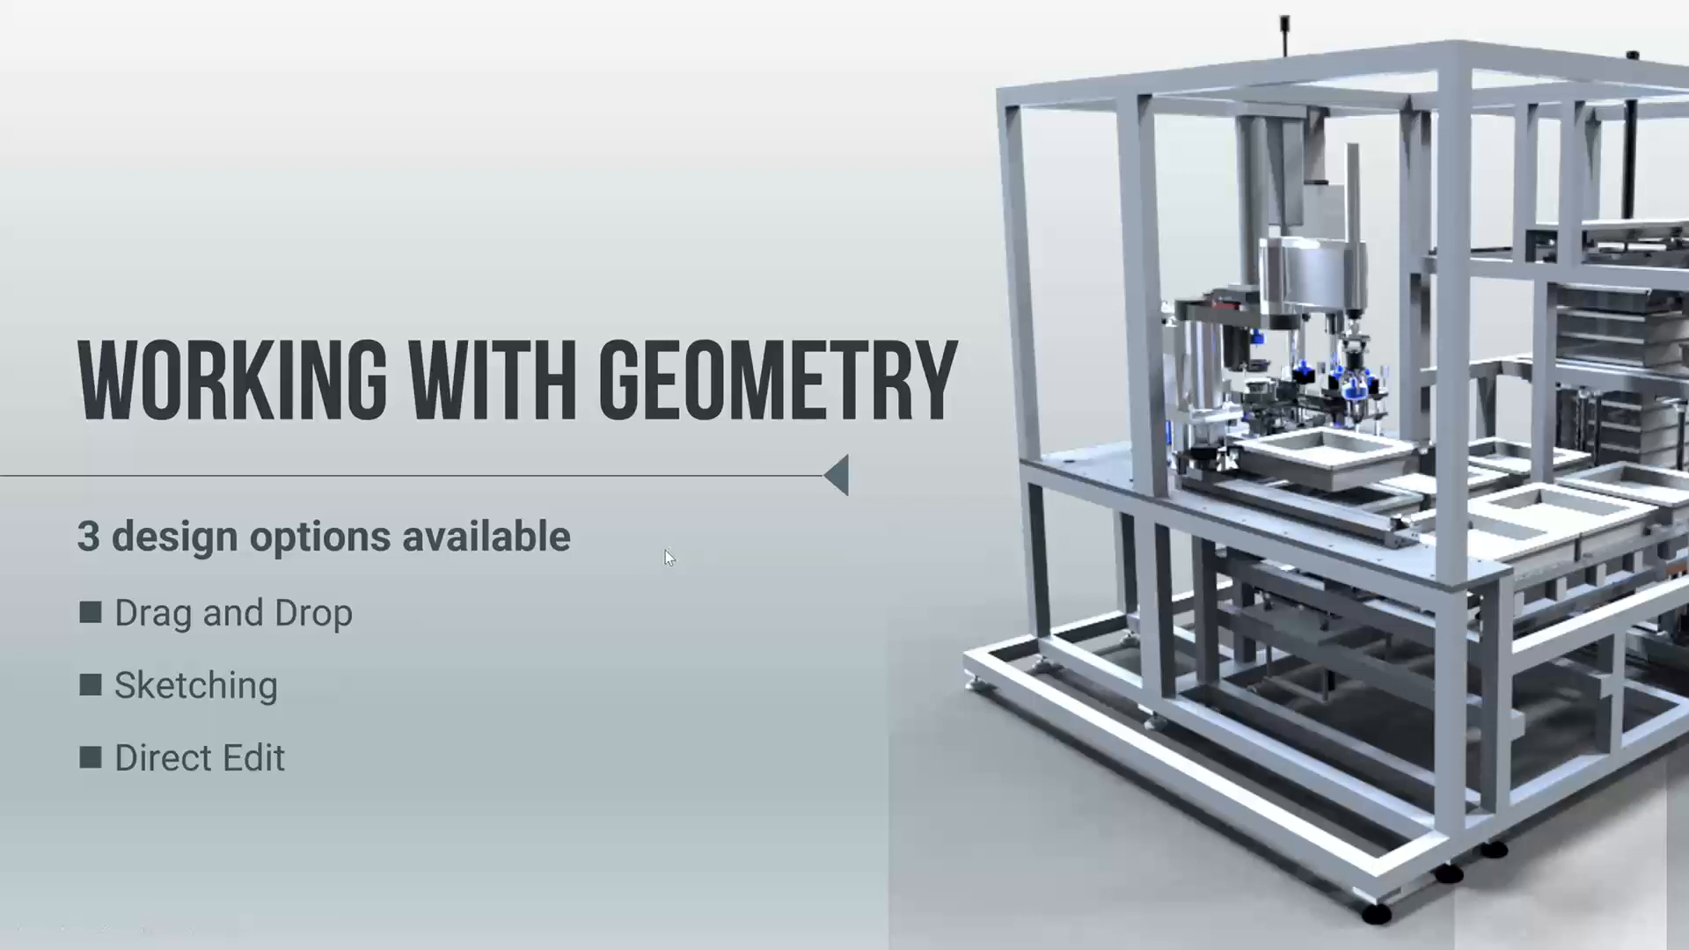
key(Escape)
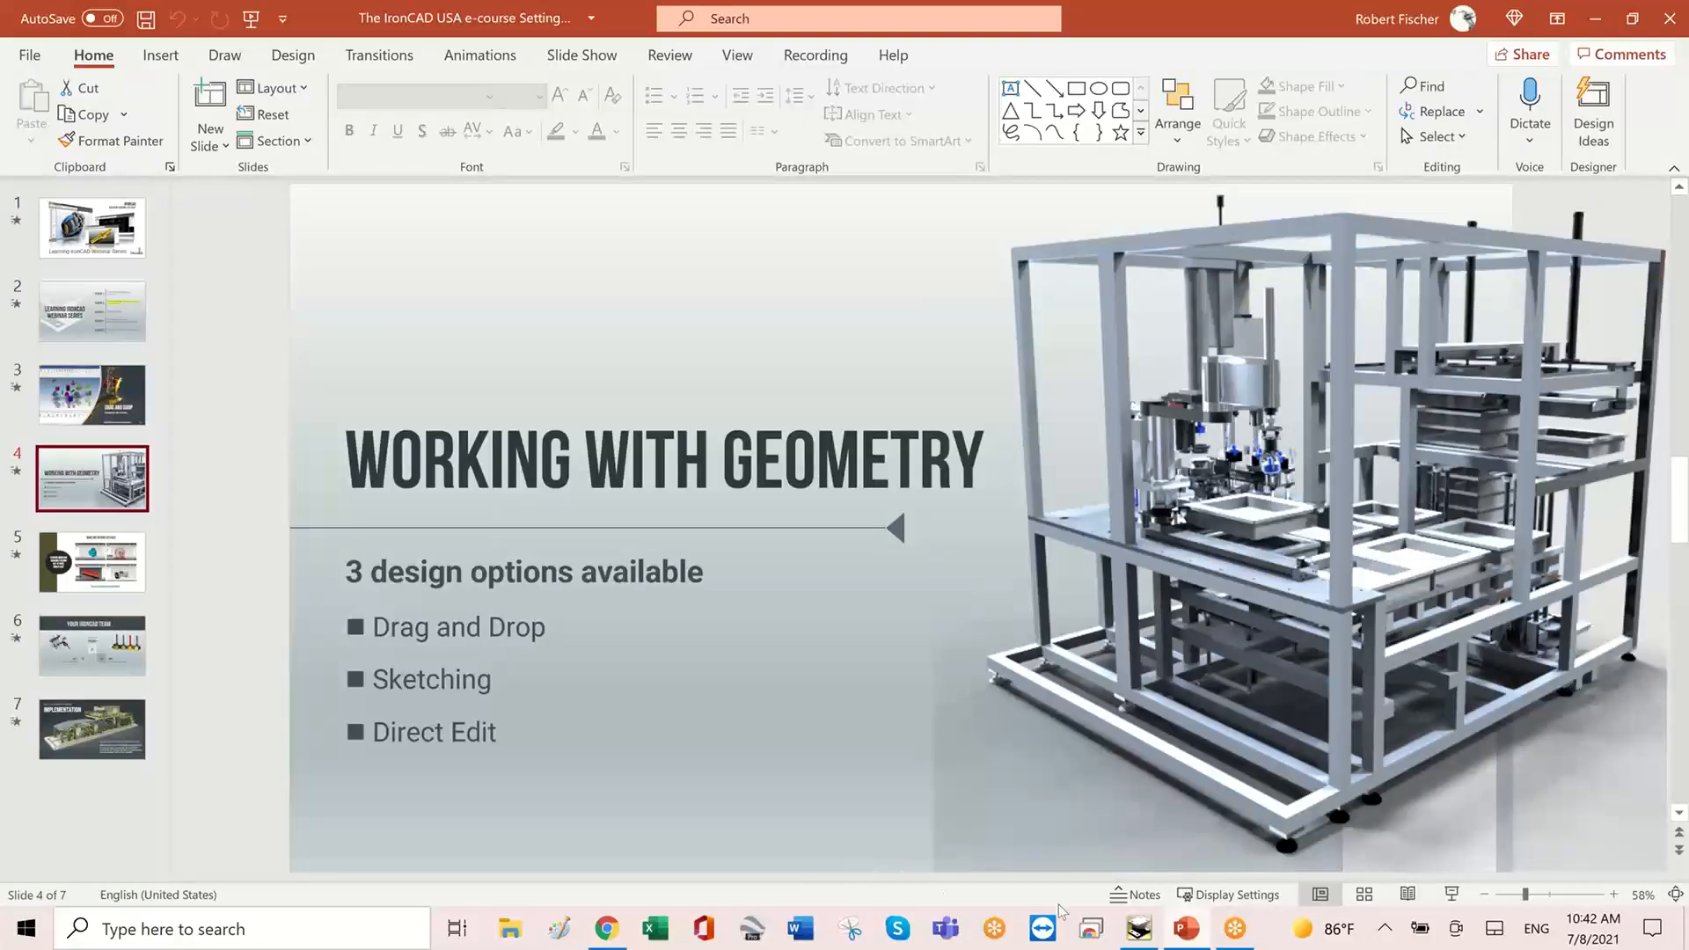
- Switch back to IRONCAD, place an Extrude block from the catalog on the U Shape's outer side face, and select the block's shape
click(1138, 928)
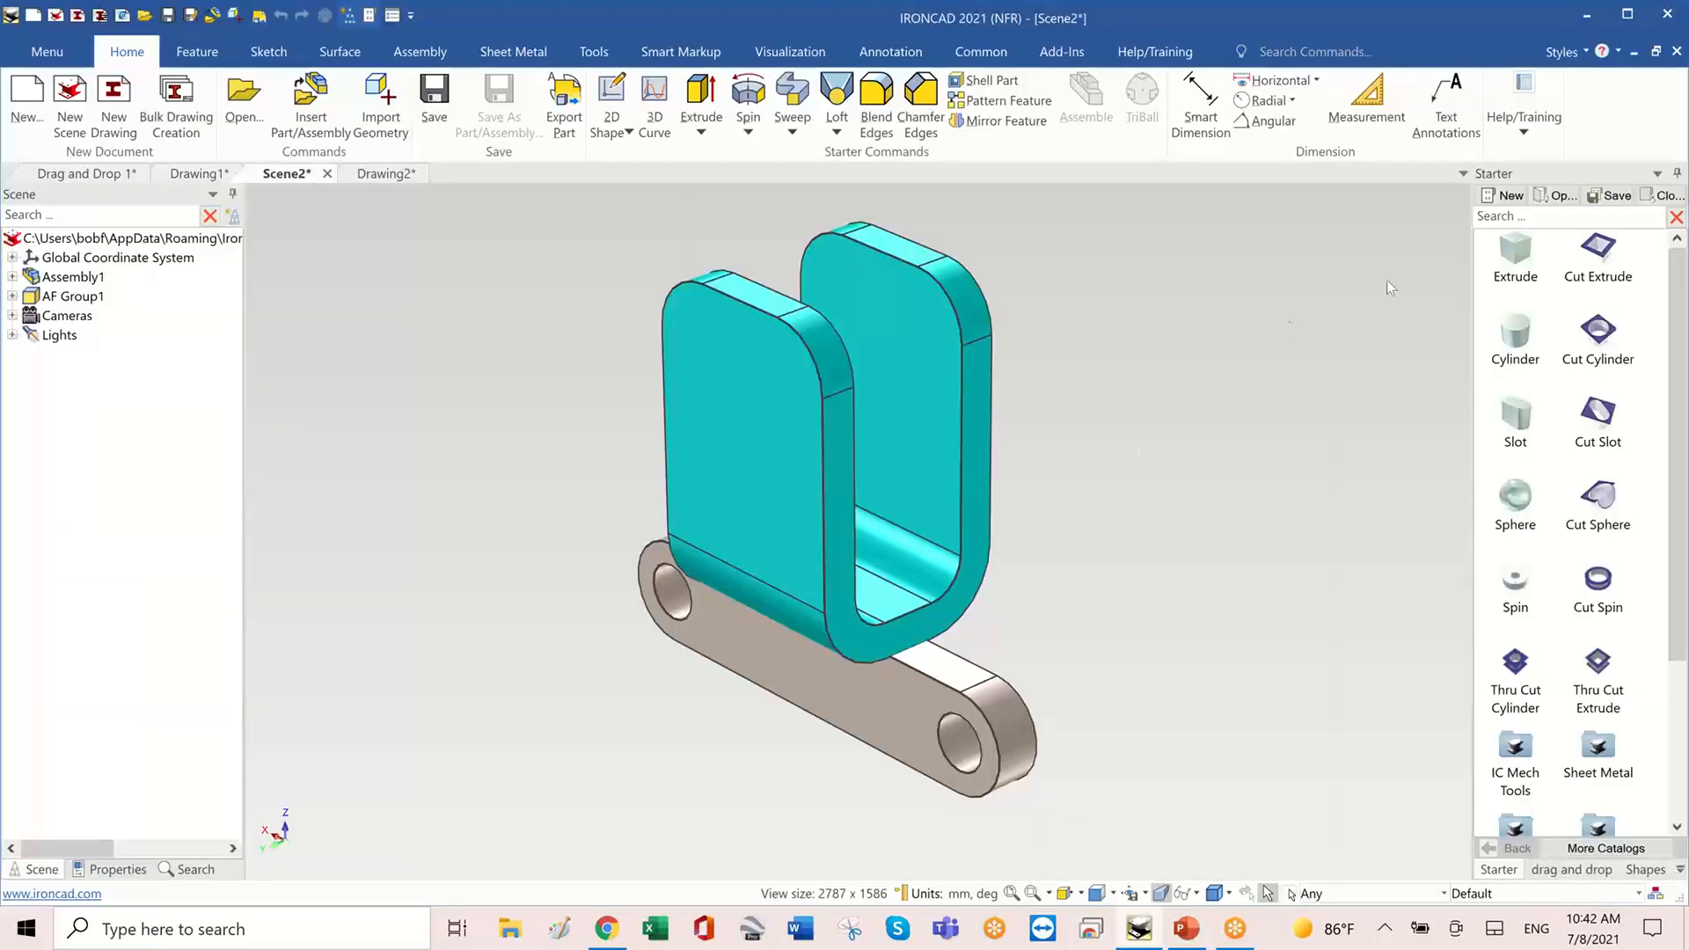
drag(1514, 255, 743, 414)
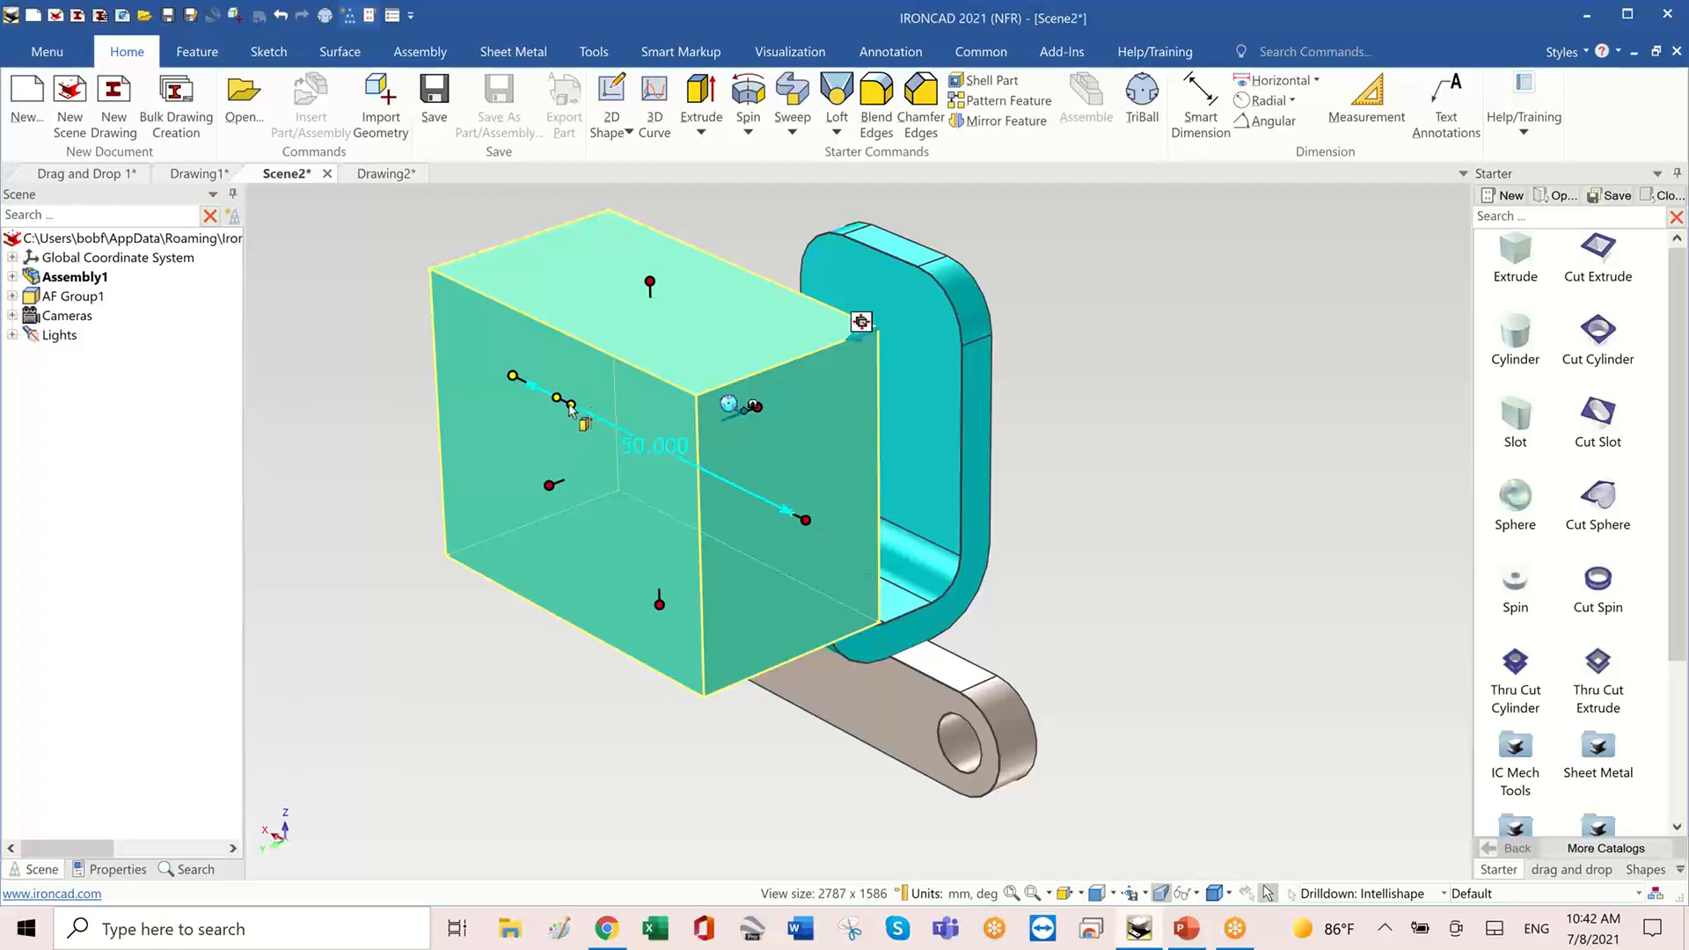
click(786, 519)
key(Escape)
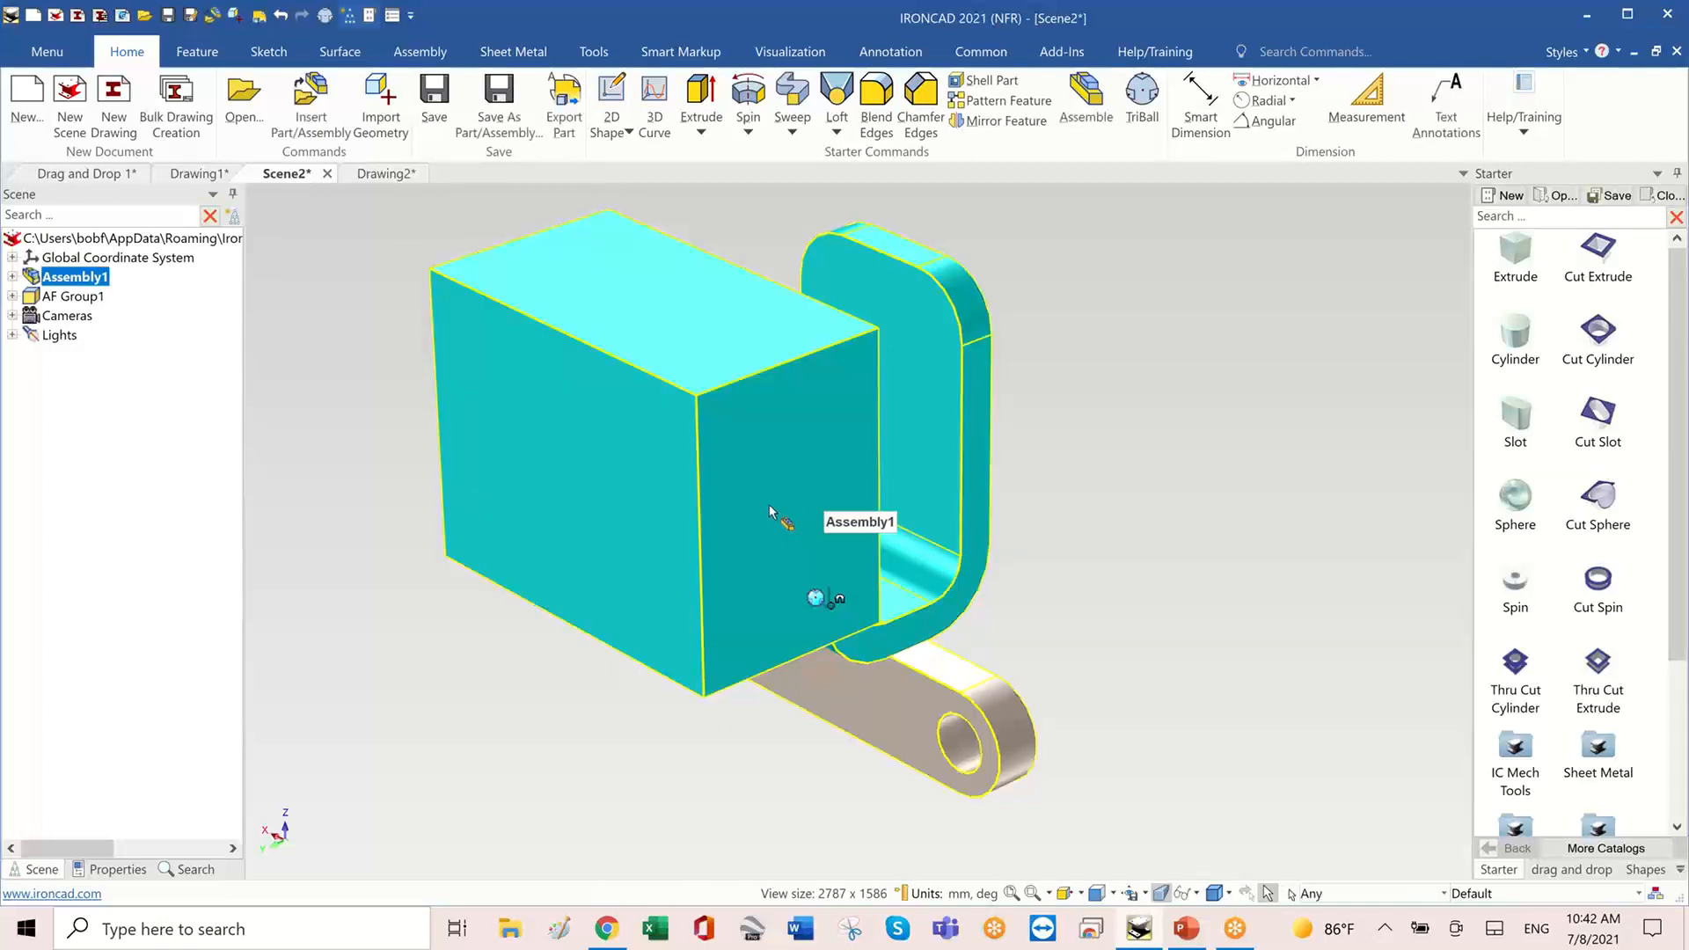
click(771, 516)
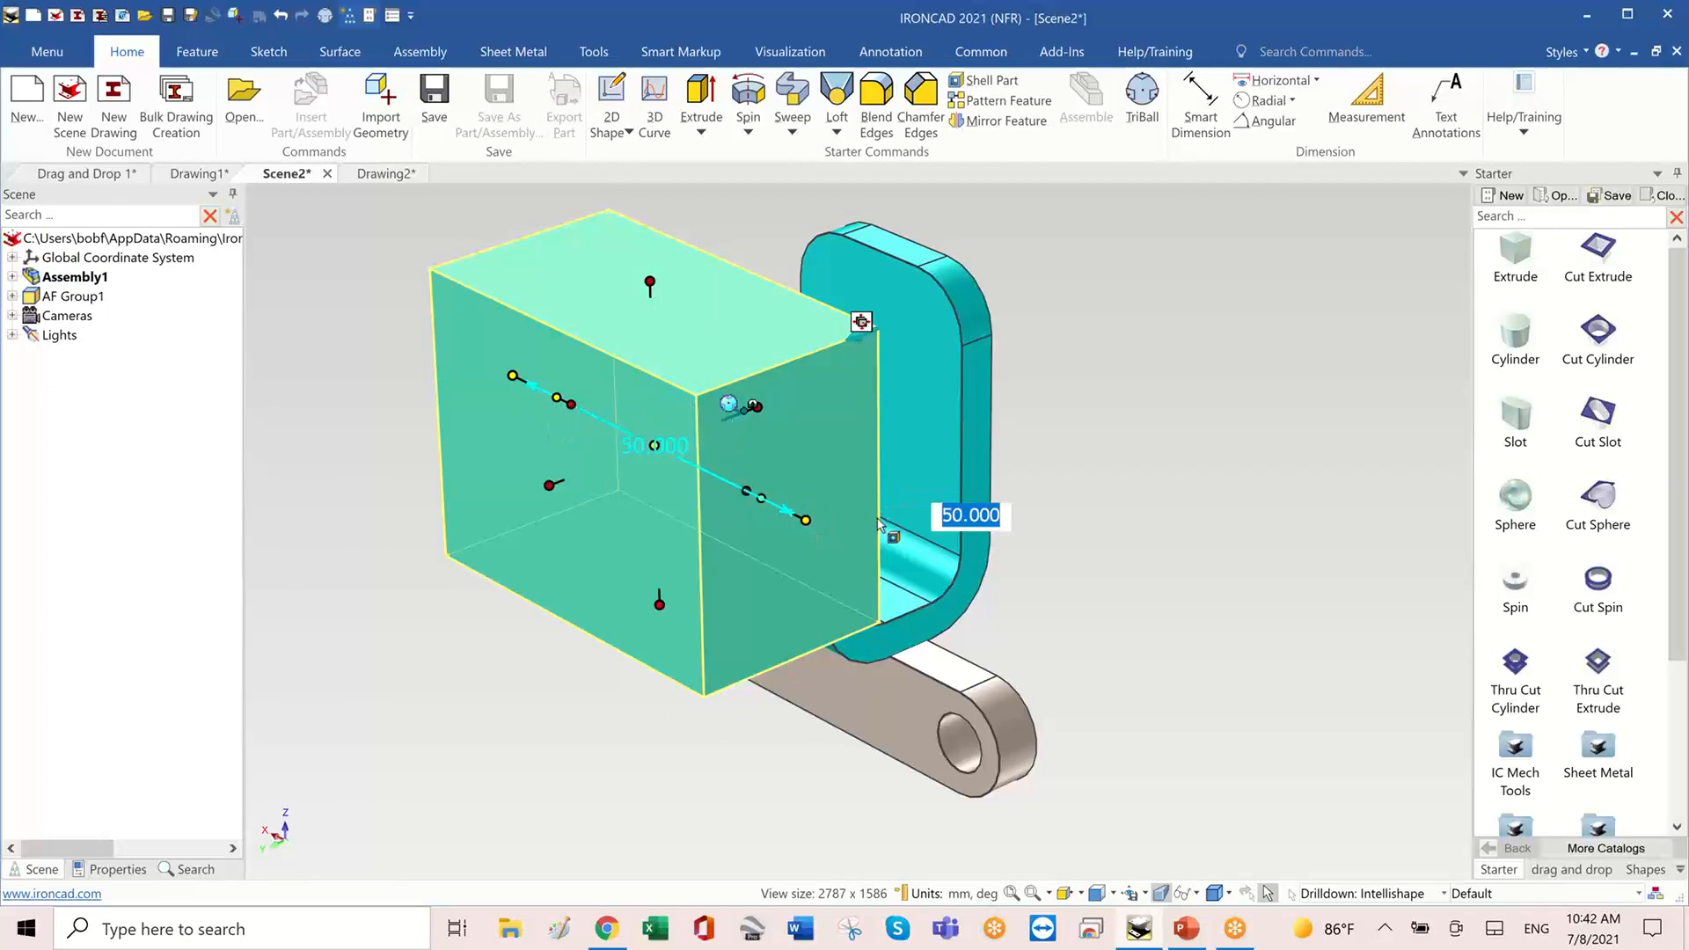
- Shrink the new block's width and reduce its height to about 12.7 mm and its depth to about 10.5 mm
drag(805, 518, 709, 472)
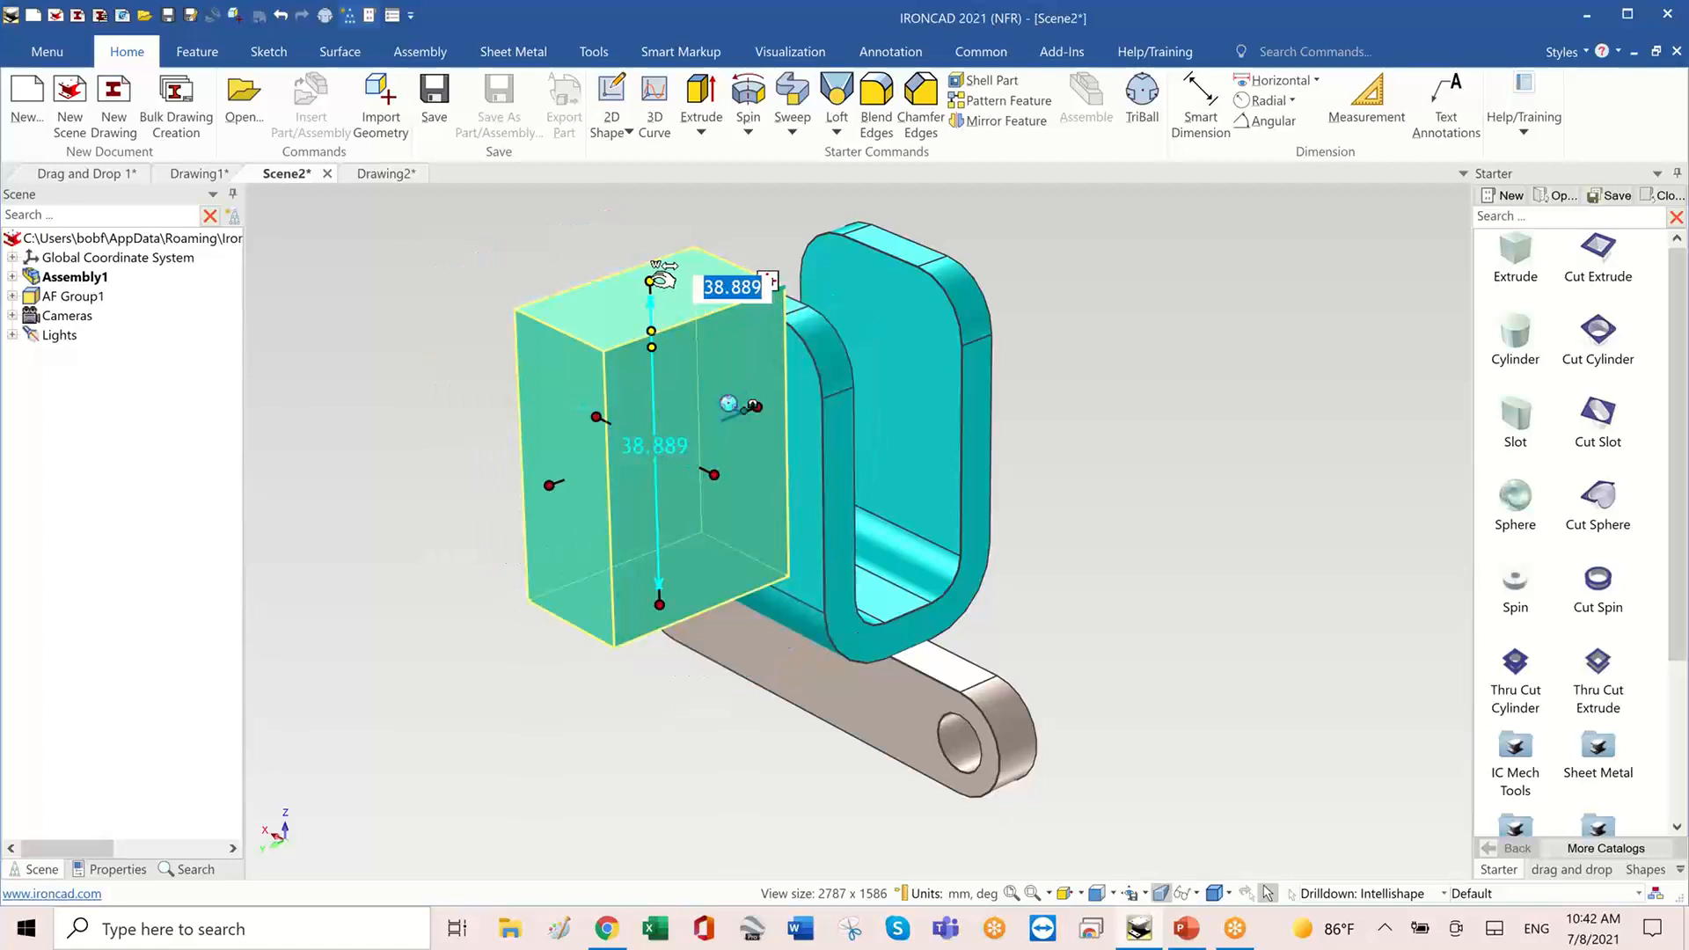
drag(651, 282, 654, 418)
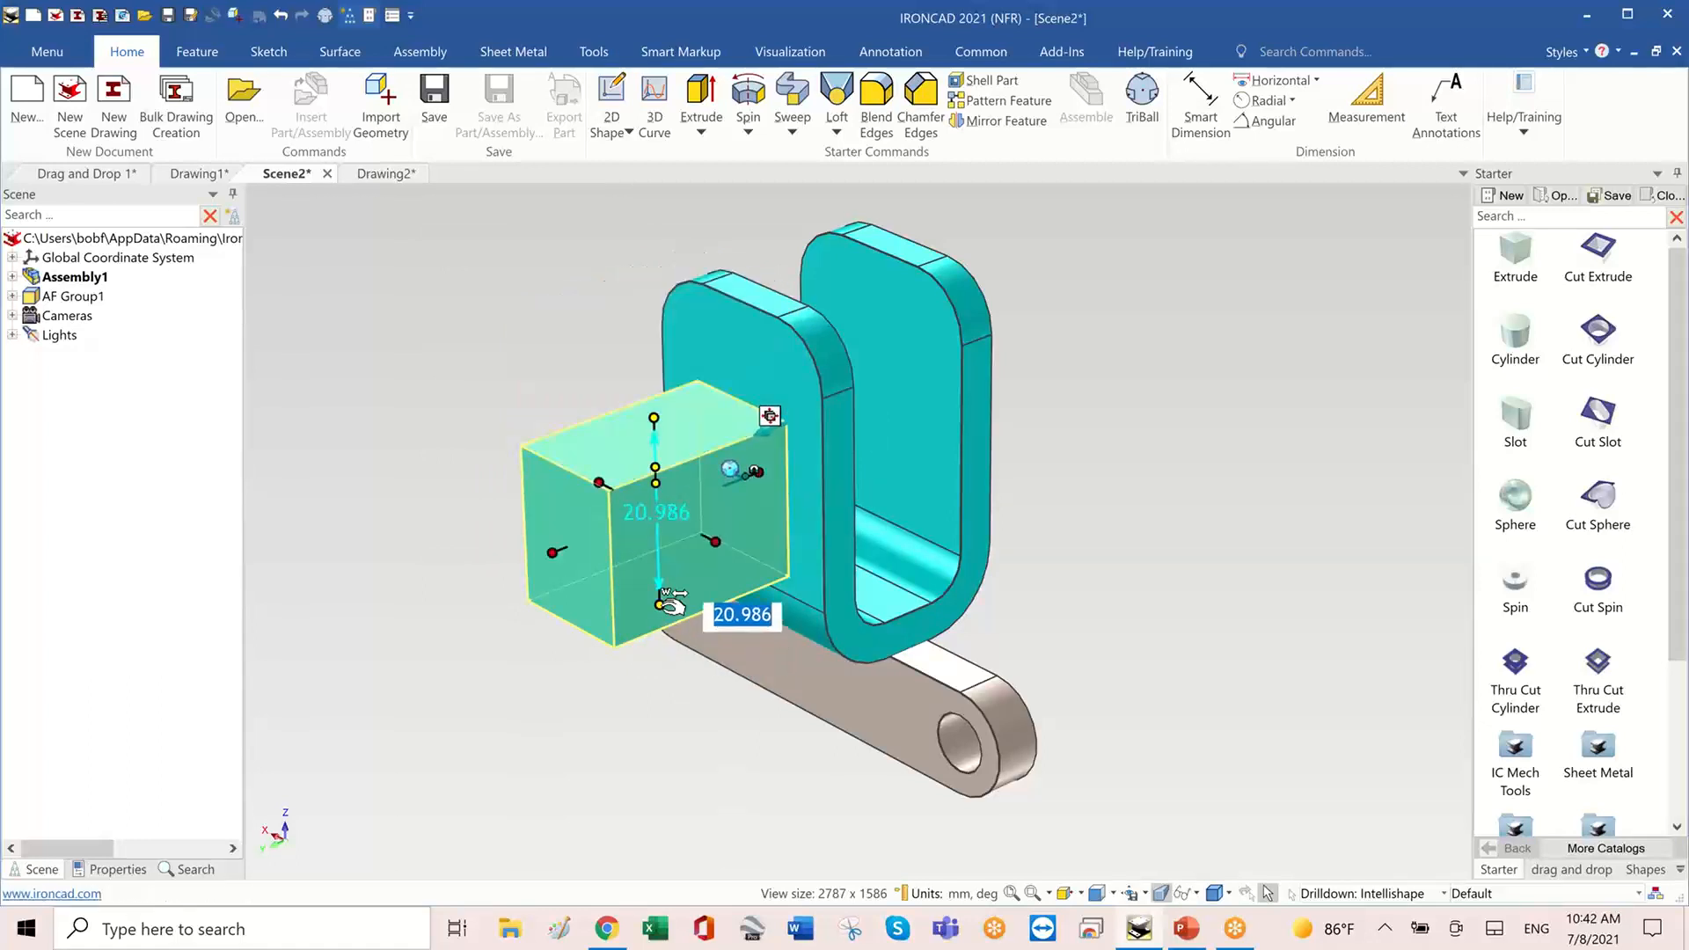
drag(659, 585, 658, 545)
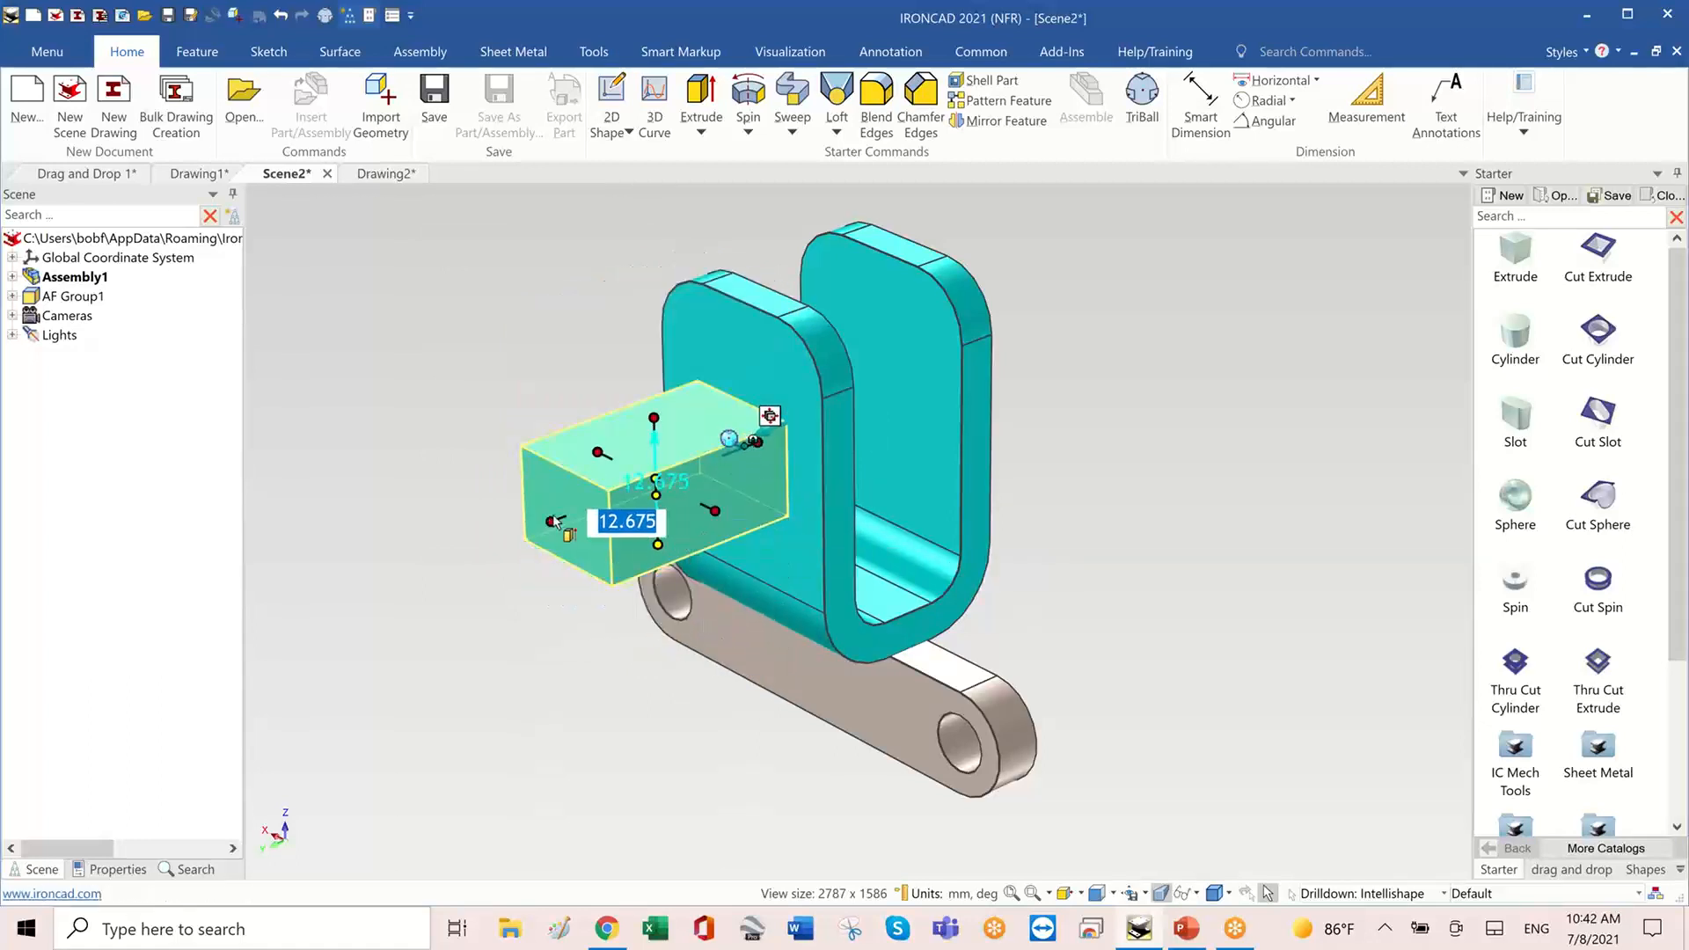
click(694, 450)
drag(693, 450, 696, 449)
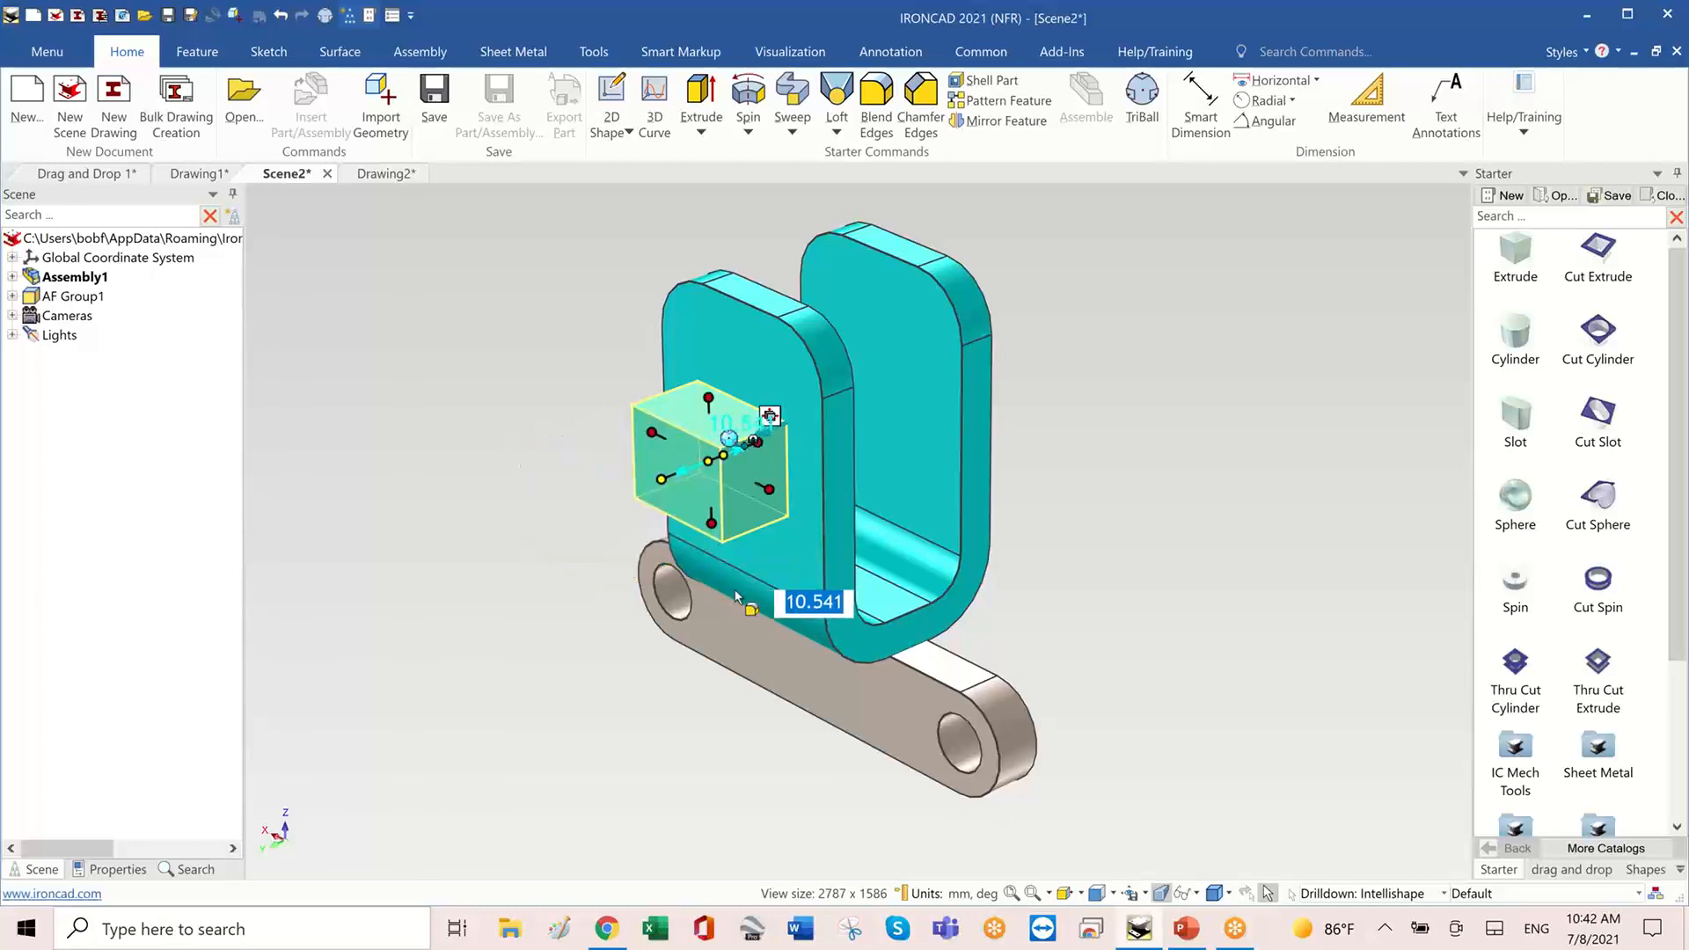
click(419, 435)
- Open the cross-section sketch of the U Shape's newly added block for editing
click(632, 472)
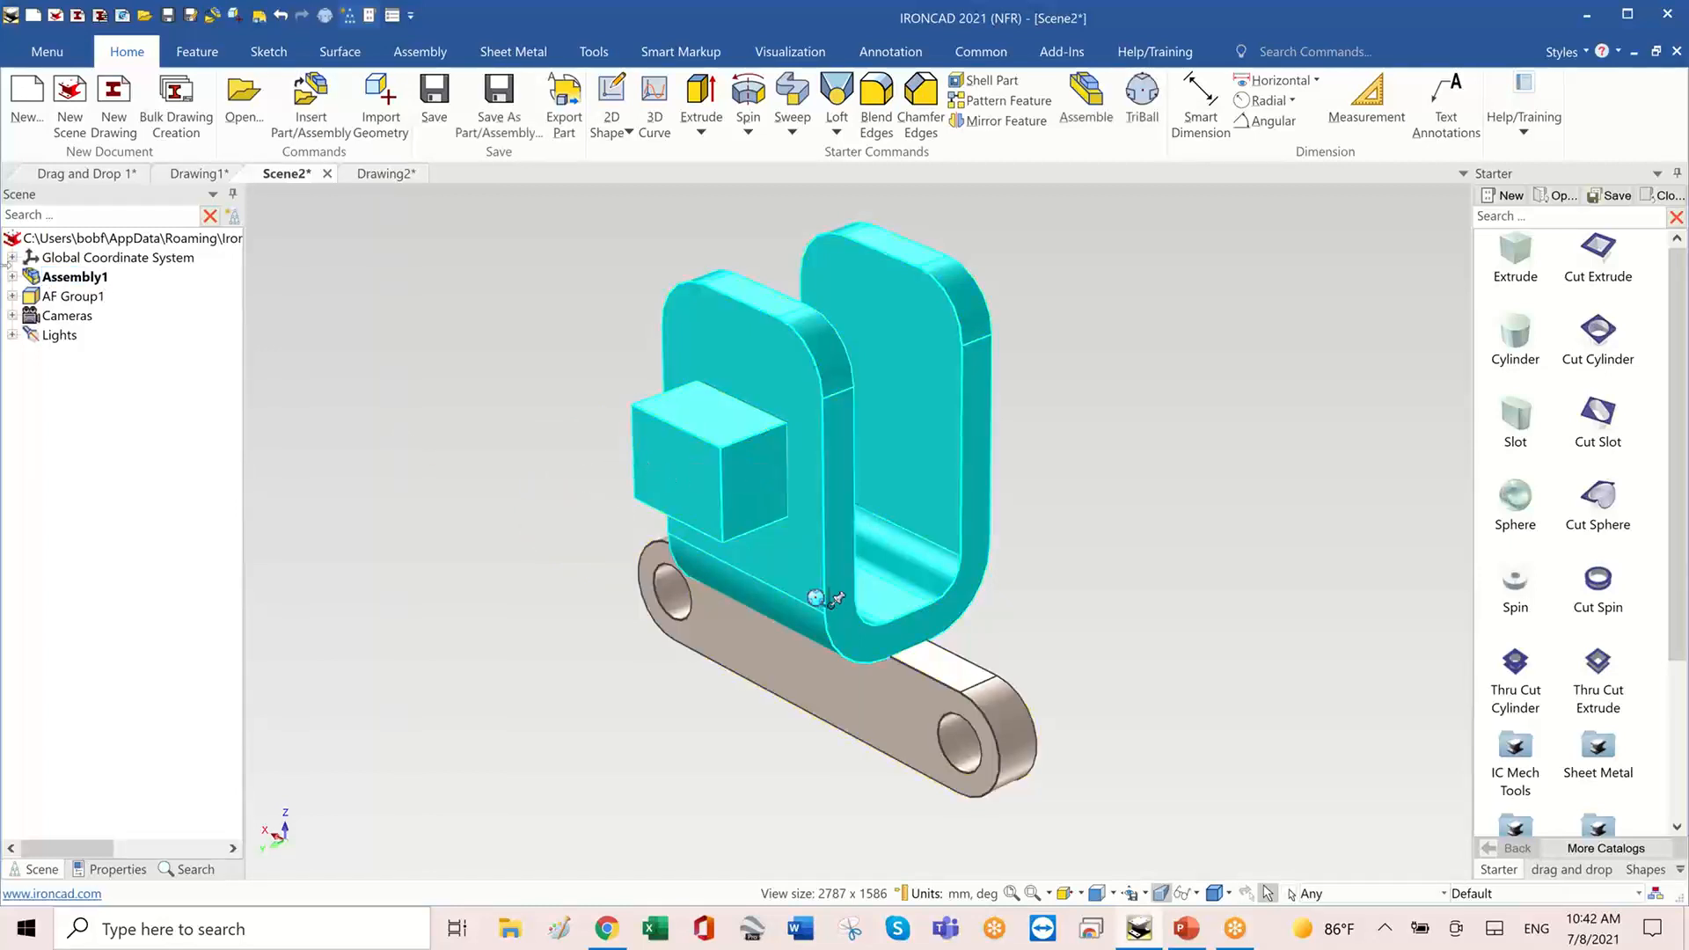
click(12, 277)
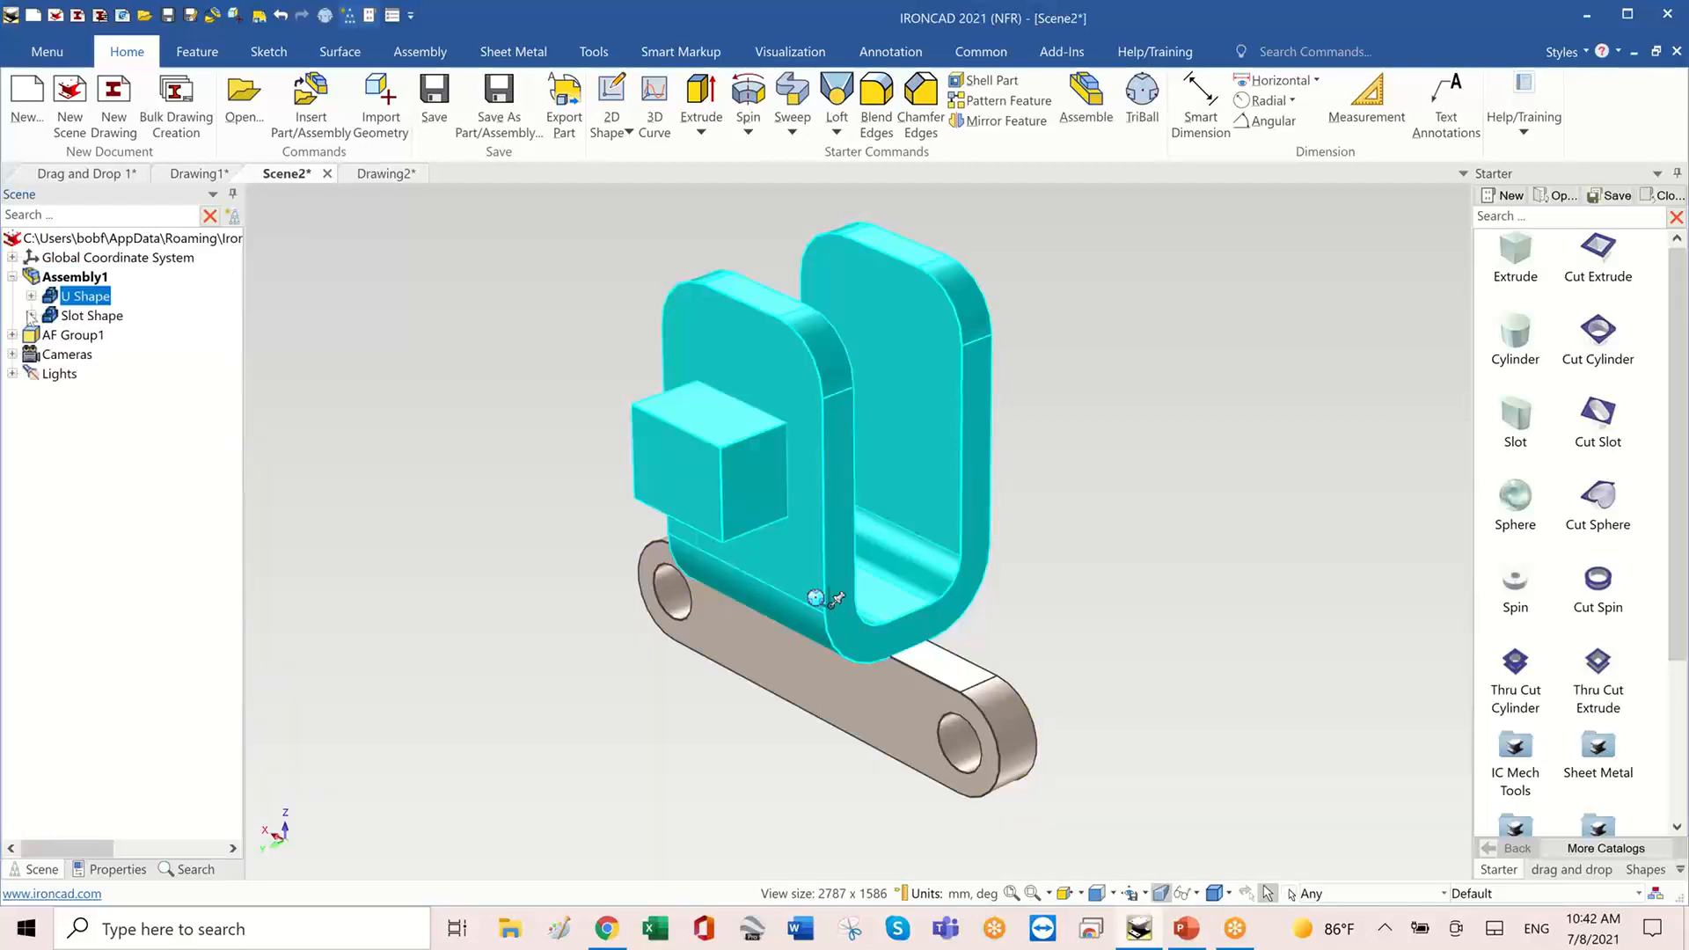
click(31, 297)
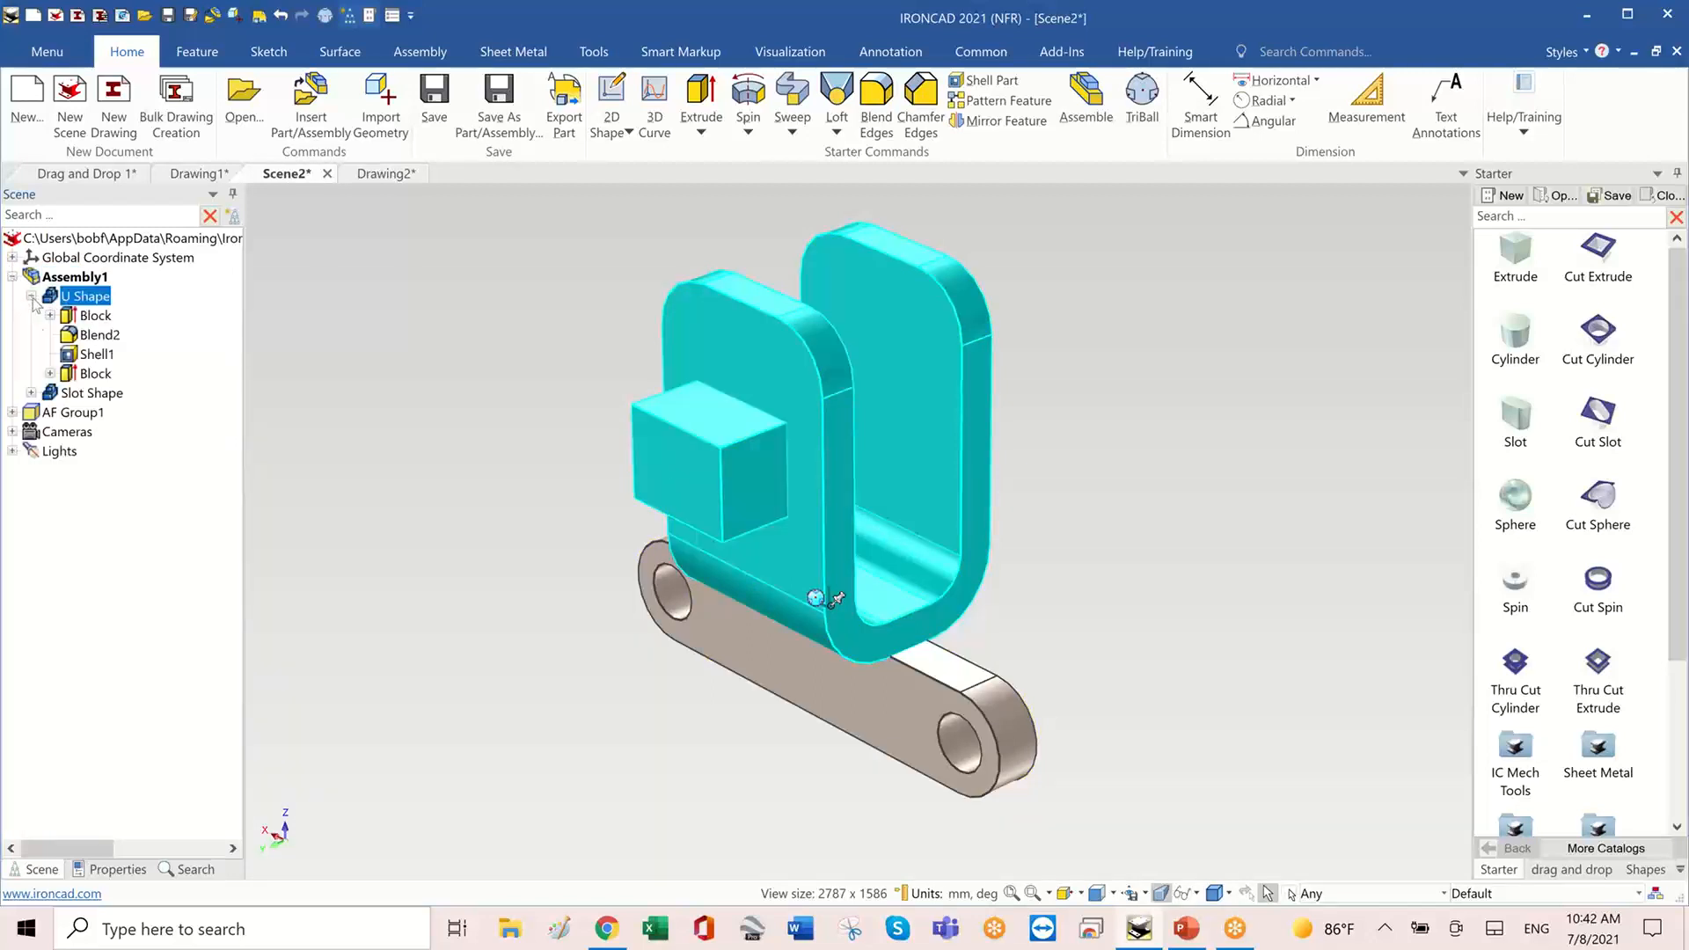
click(50, 373)
click(123, 396)
right_click(123, 396)
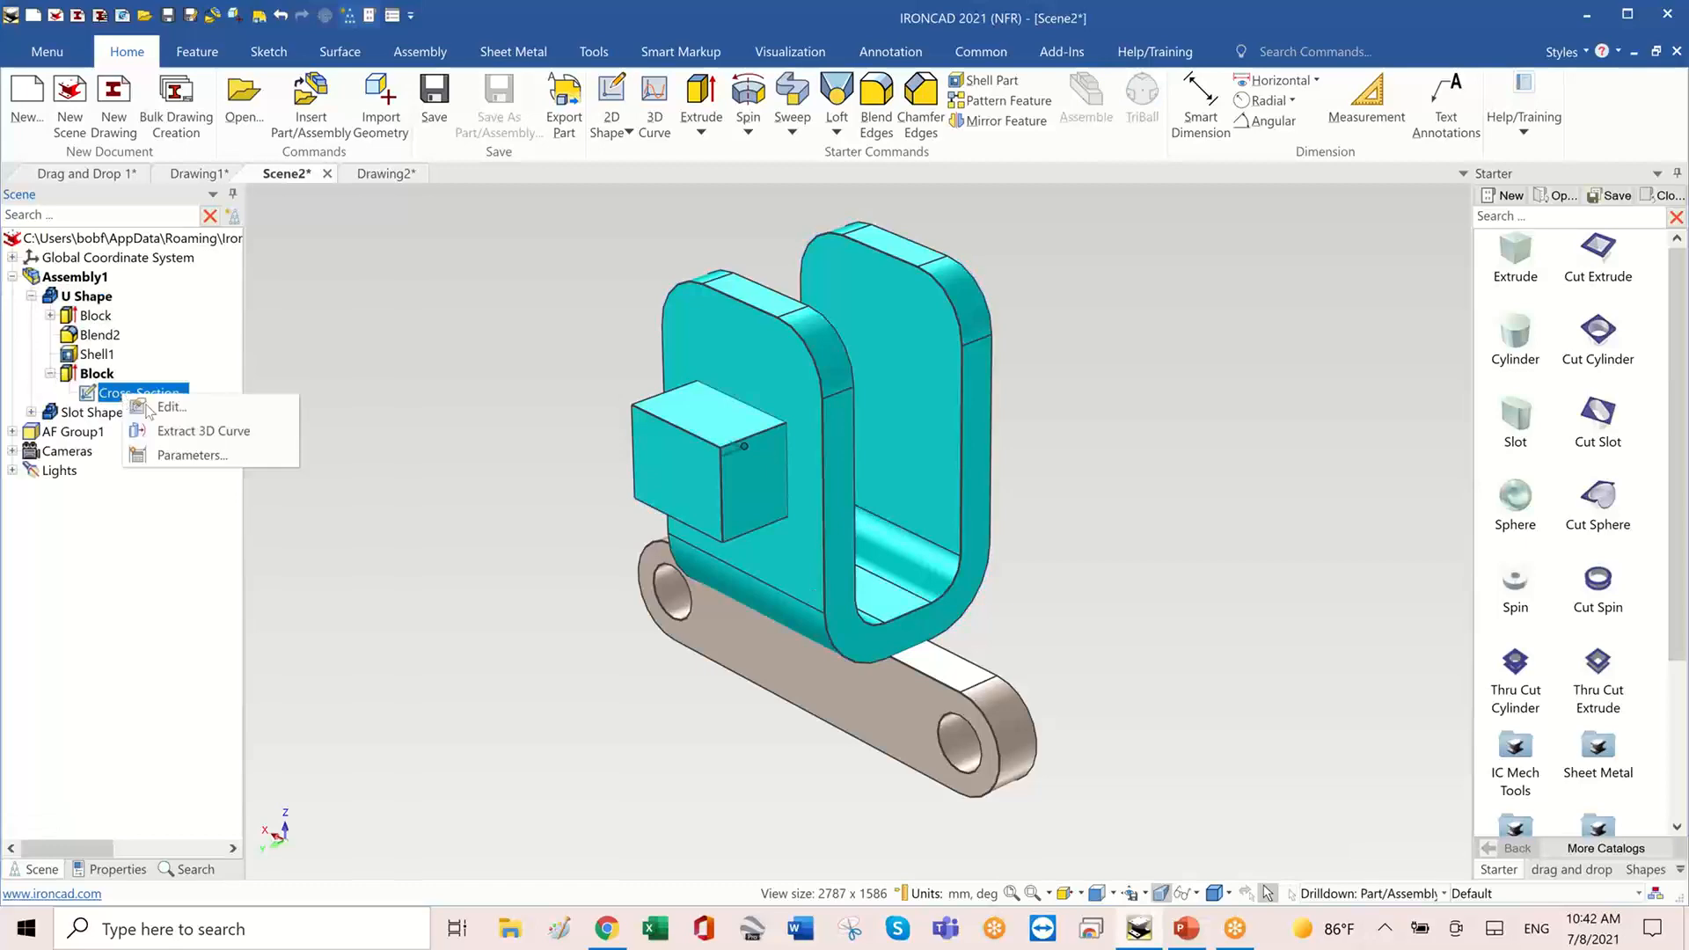
click(148, 404)
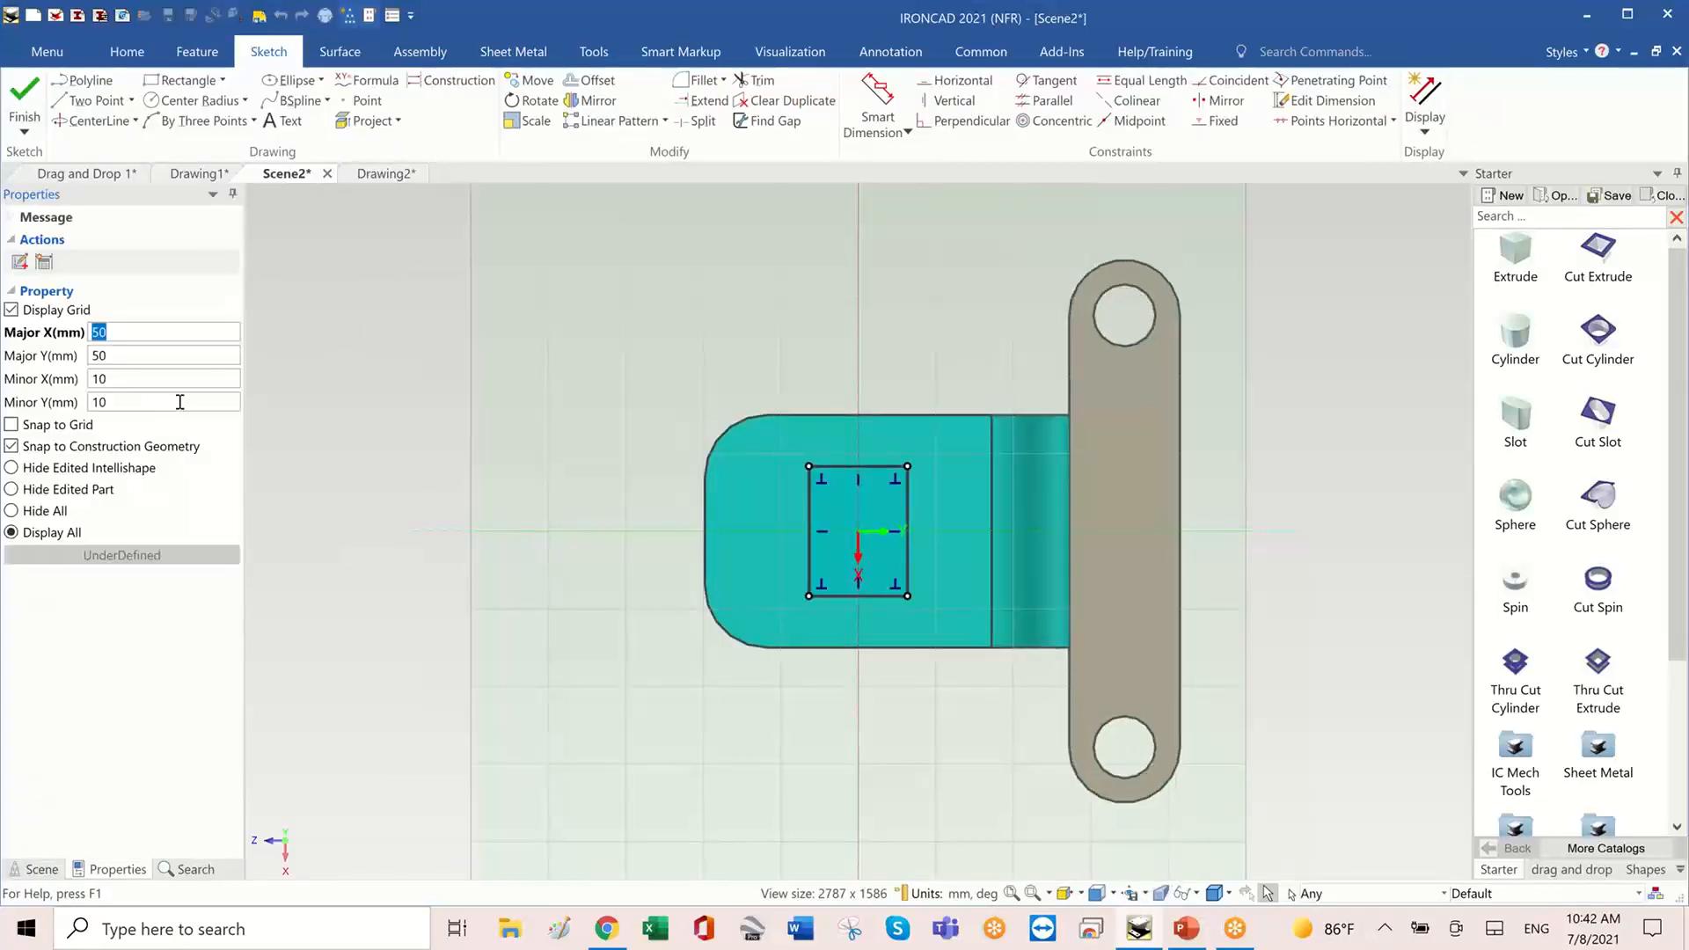
- Hide all model geometry around the sketch and draw a circle centred on the midpoint of the rectangle's upper edge, within its width
click(11, 510)
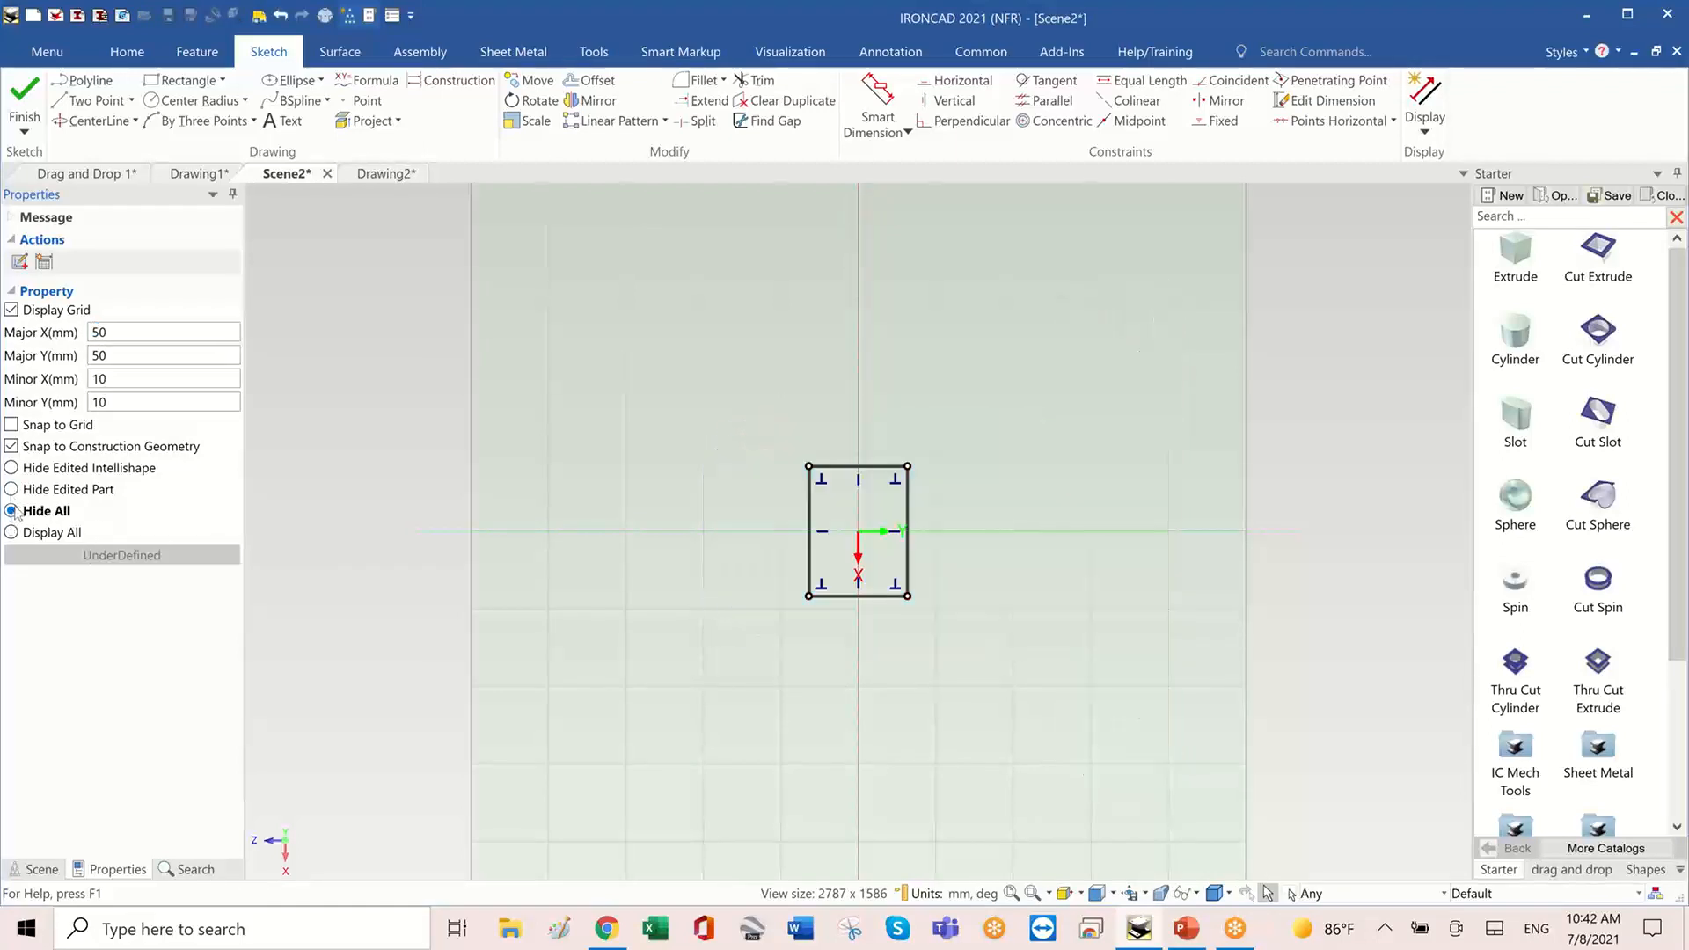
scroll(854, 517, up, 1)
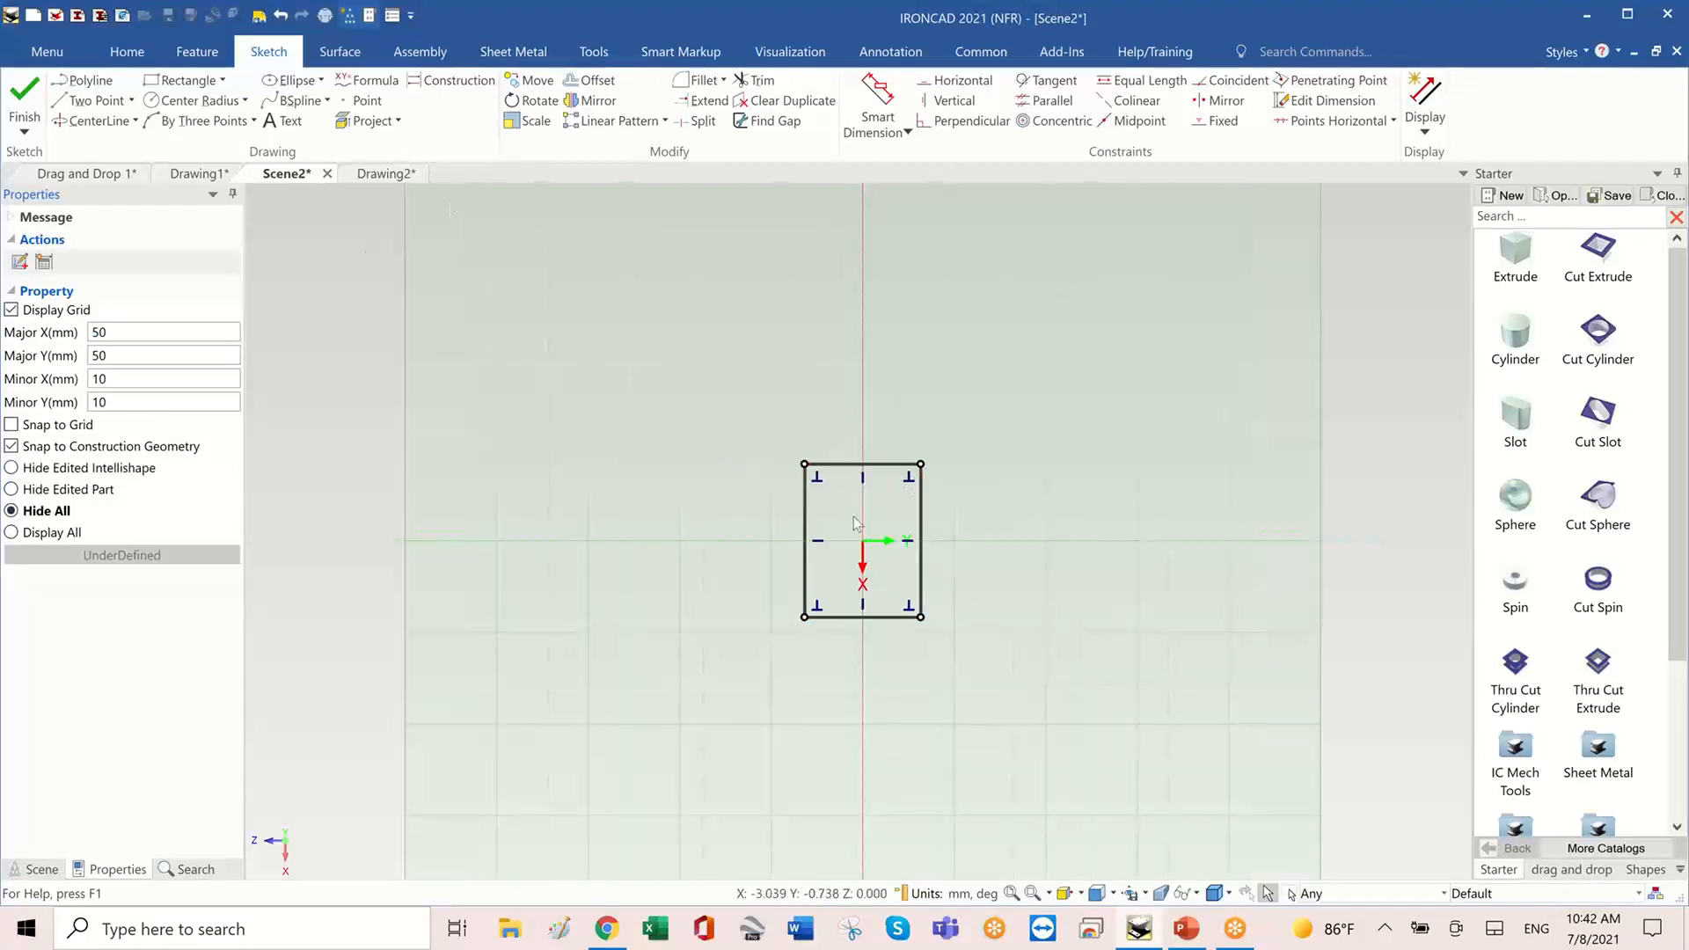
scroll(856, 519, up, 2)
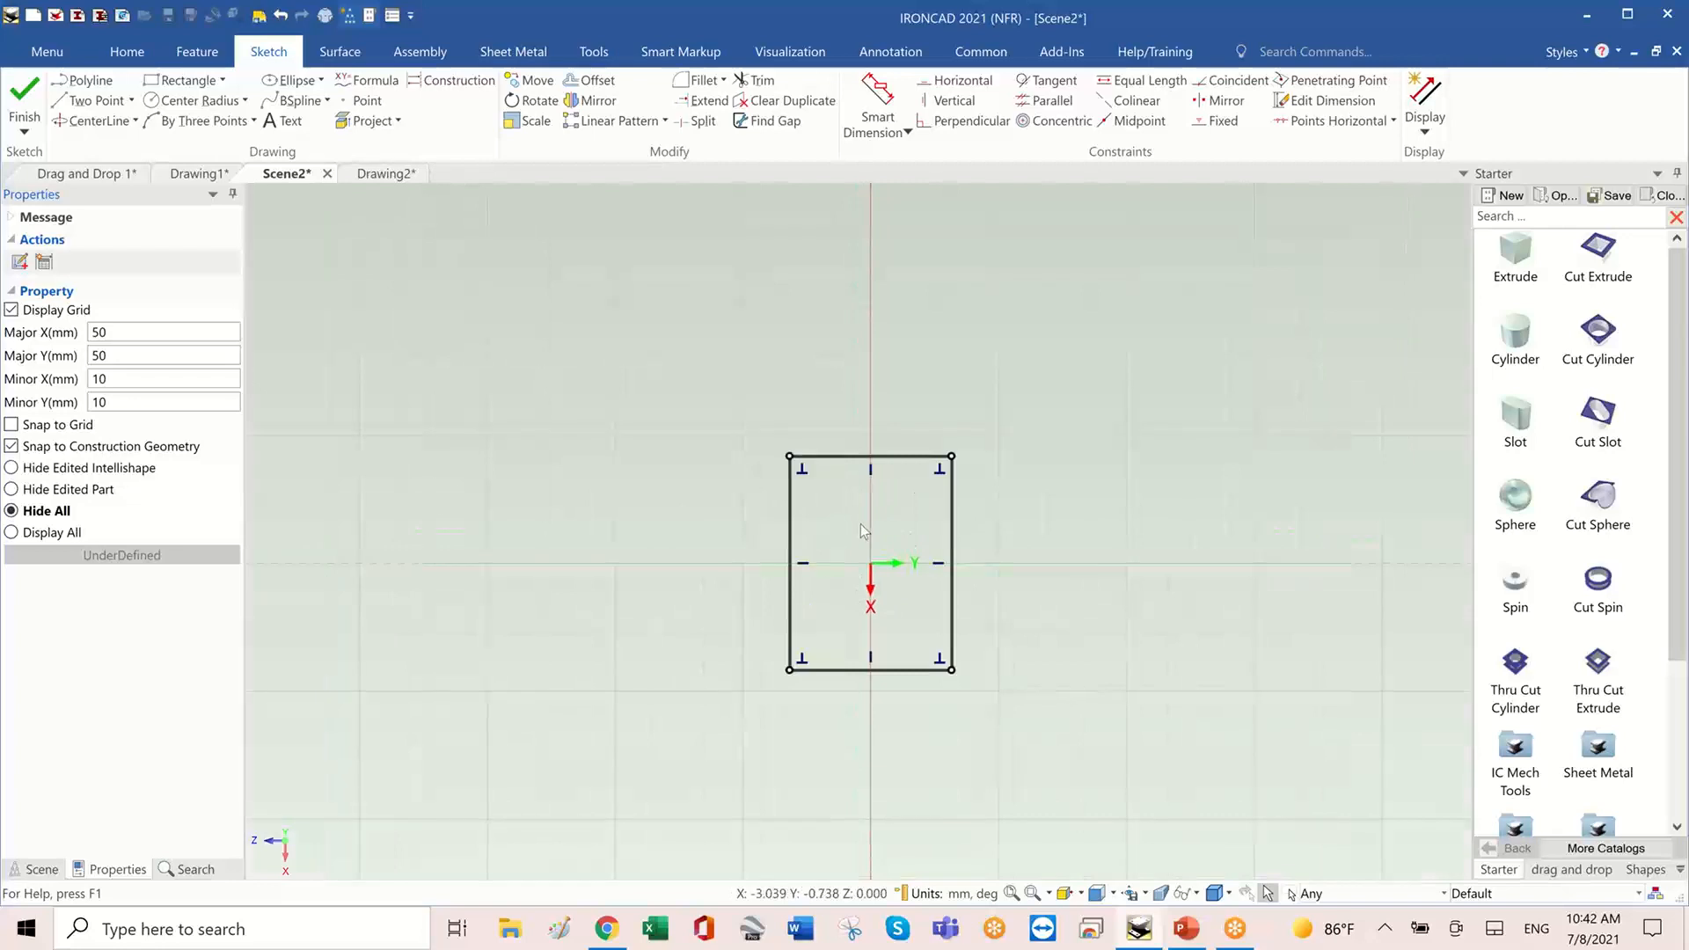
click(195, 100)
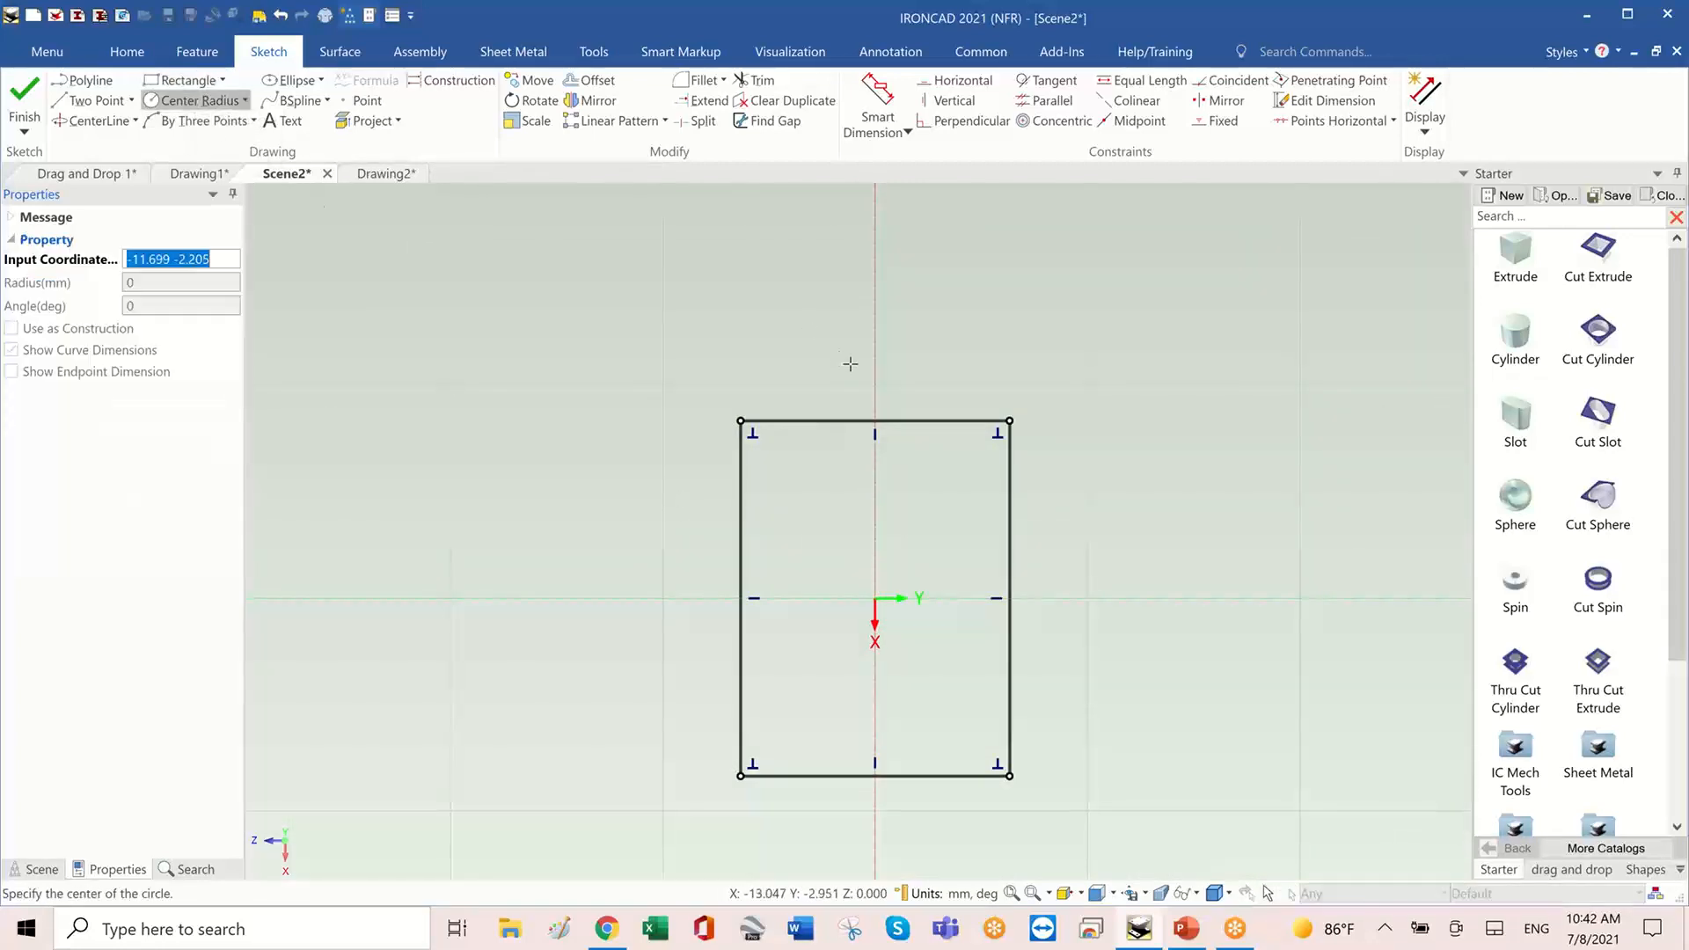
click(875, 421)
click(905, 481)
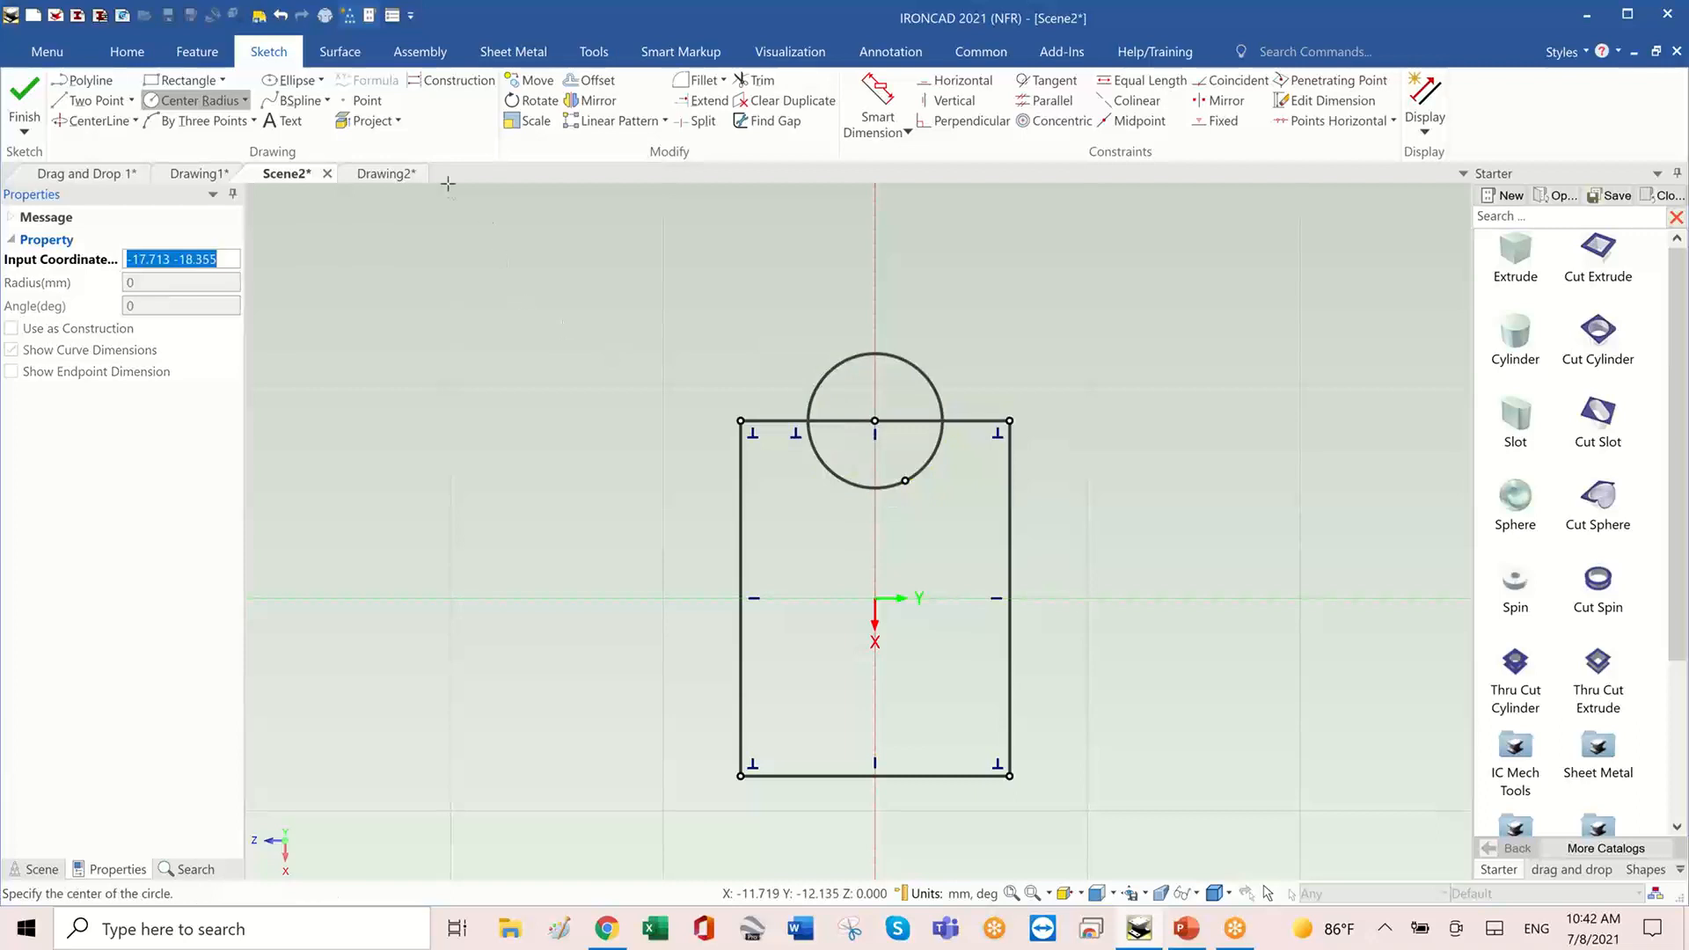
- Trim the circle's outer half and the edge segment inside it to form a semicircular notch, and finish the sketch
click(762, 81)
click(896, 359)
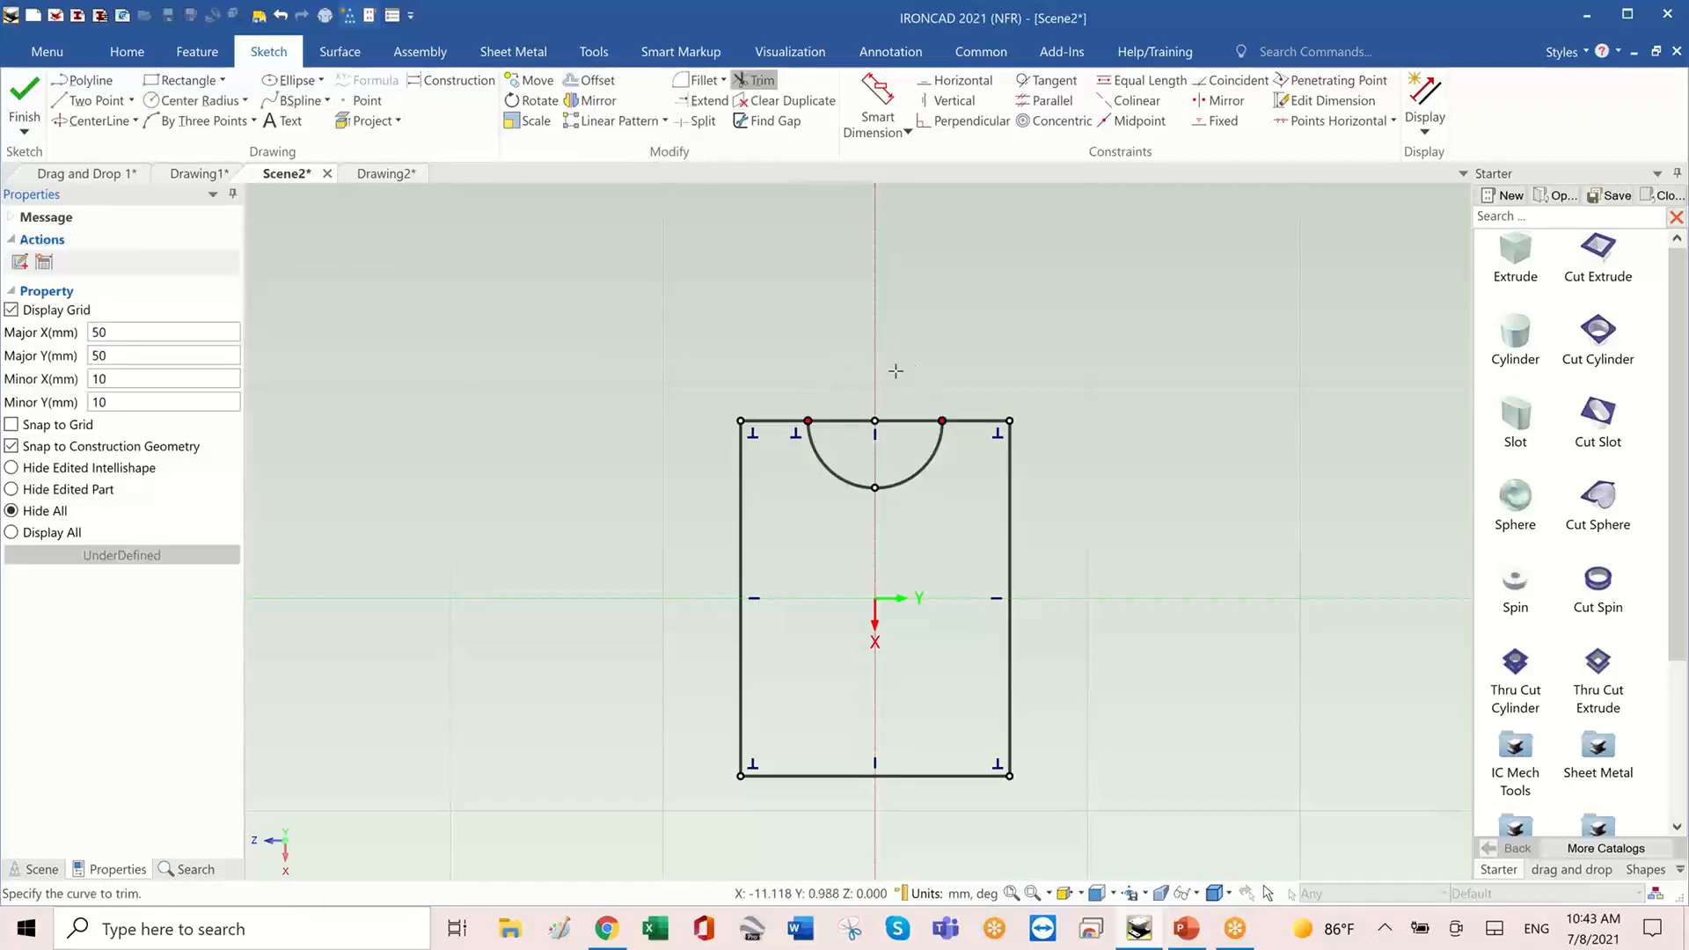
click(887, 420)
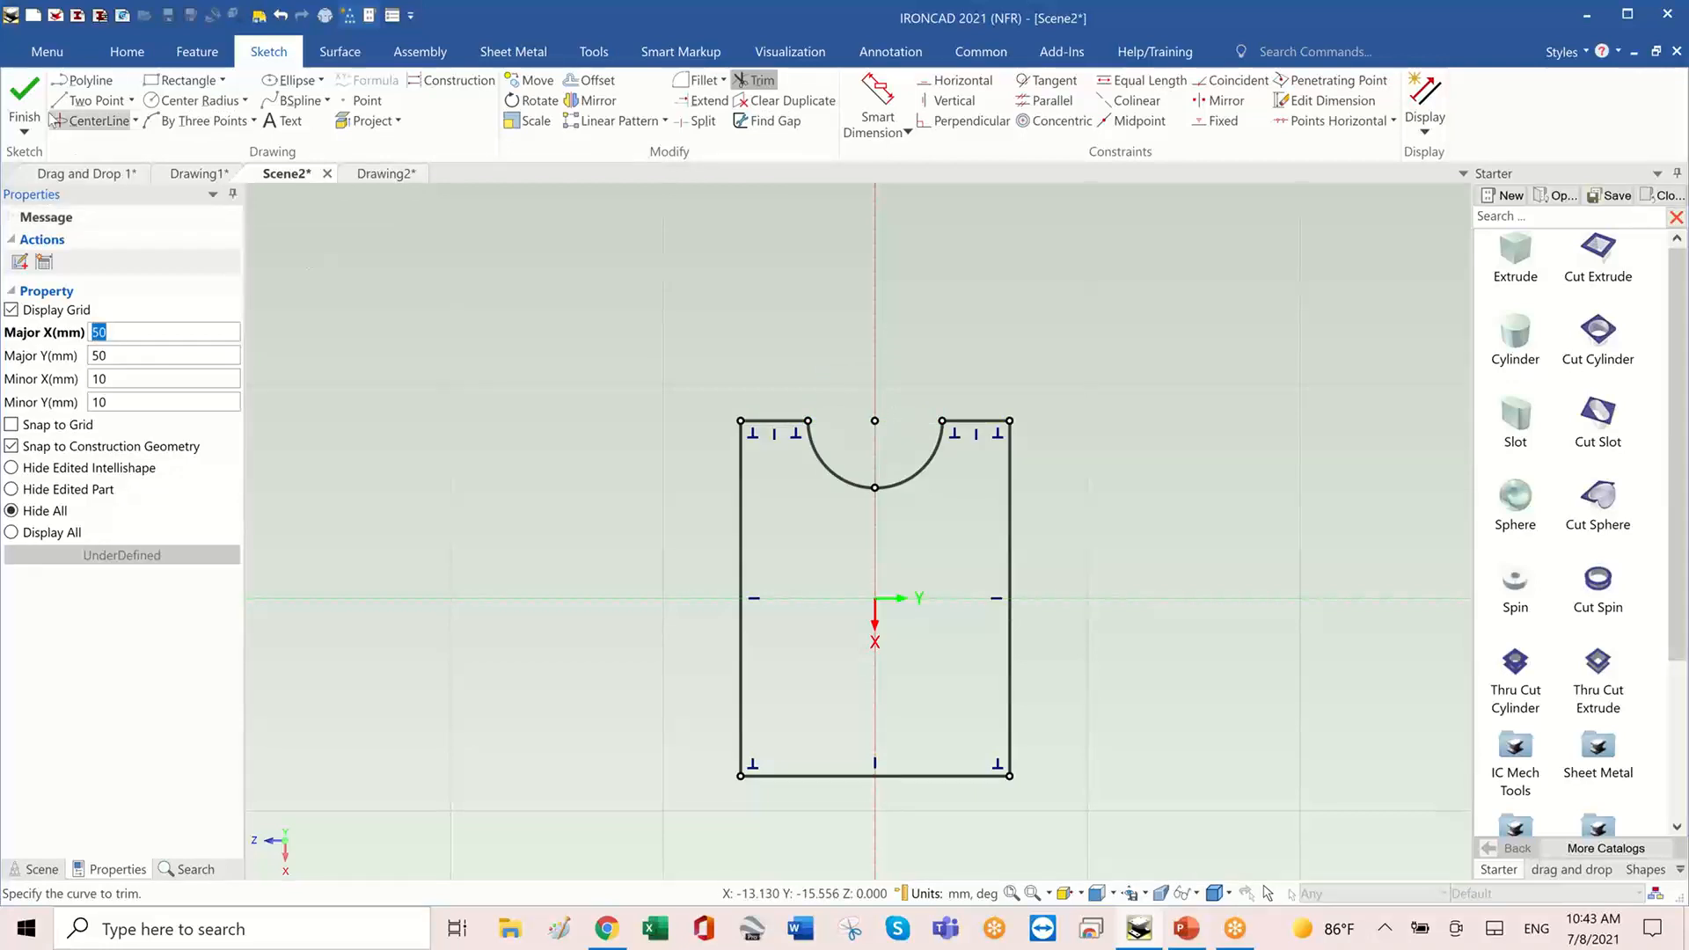
click(25, 97)
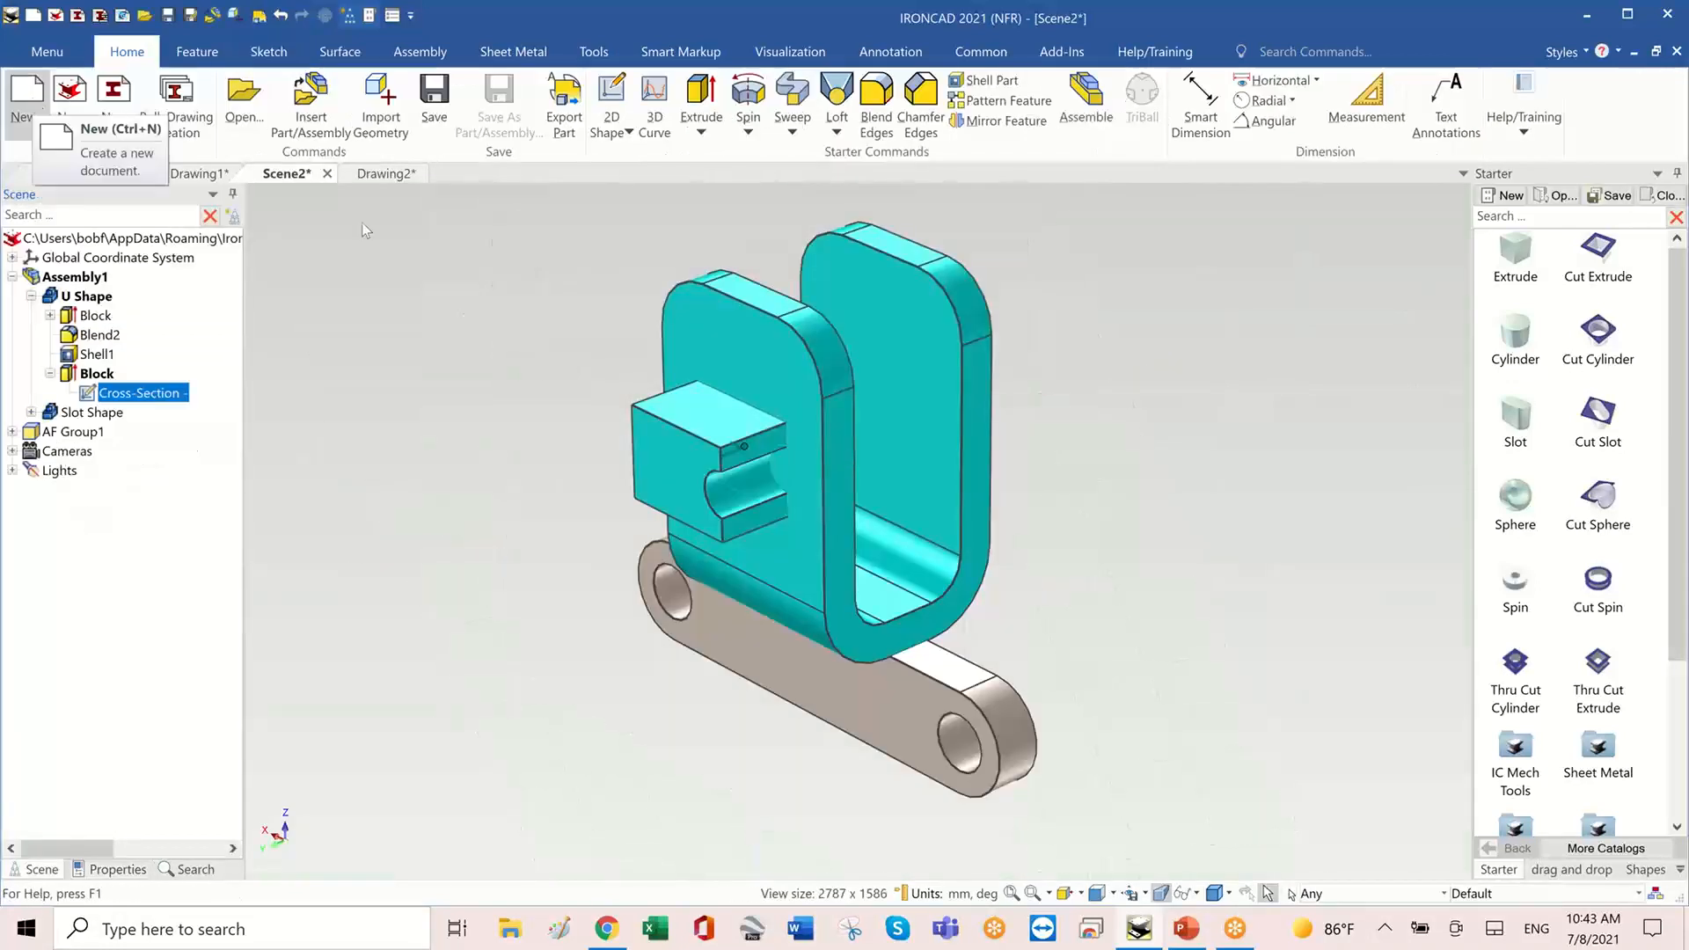
click(1138, 461)
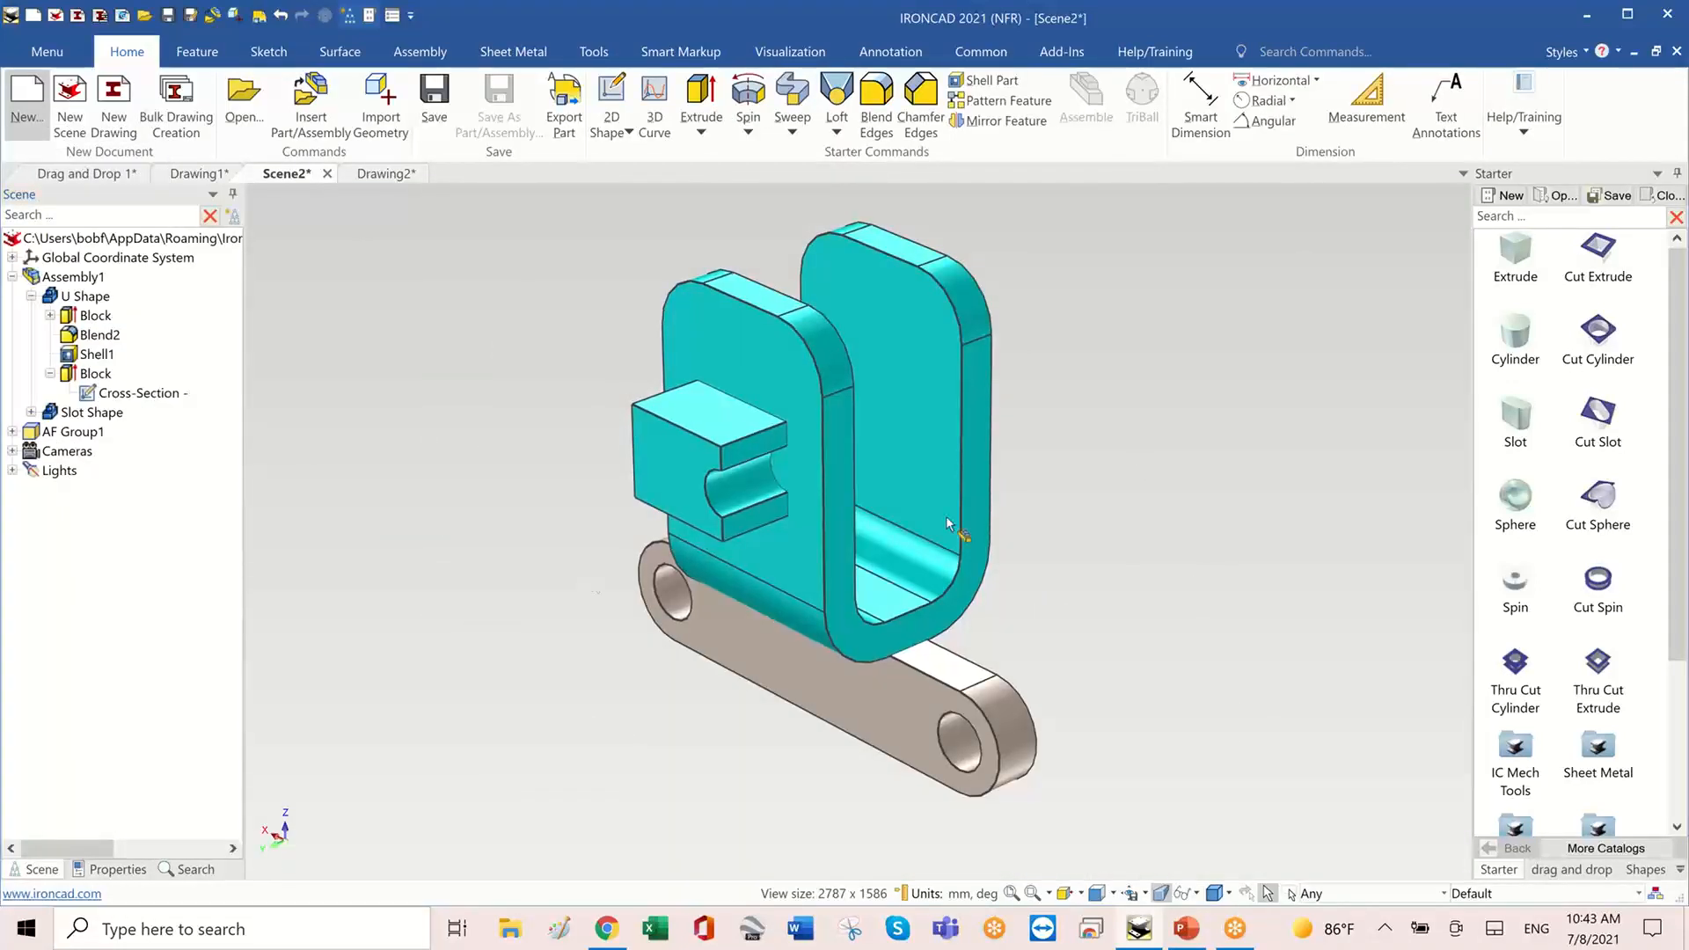
- Select the notched block's shape on the U Shape and stretch it to about 20.6 mm long and 15.1 mm high
middle_drag(563, 582, 516, 603)
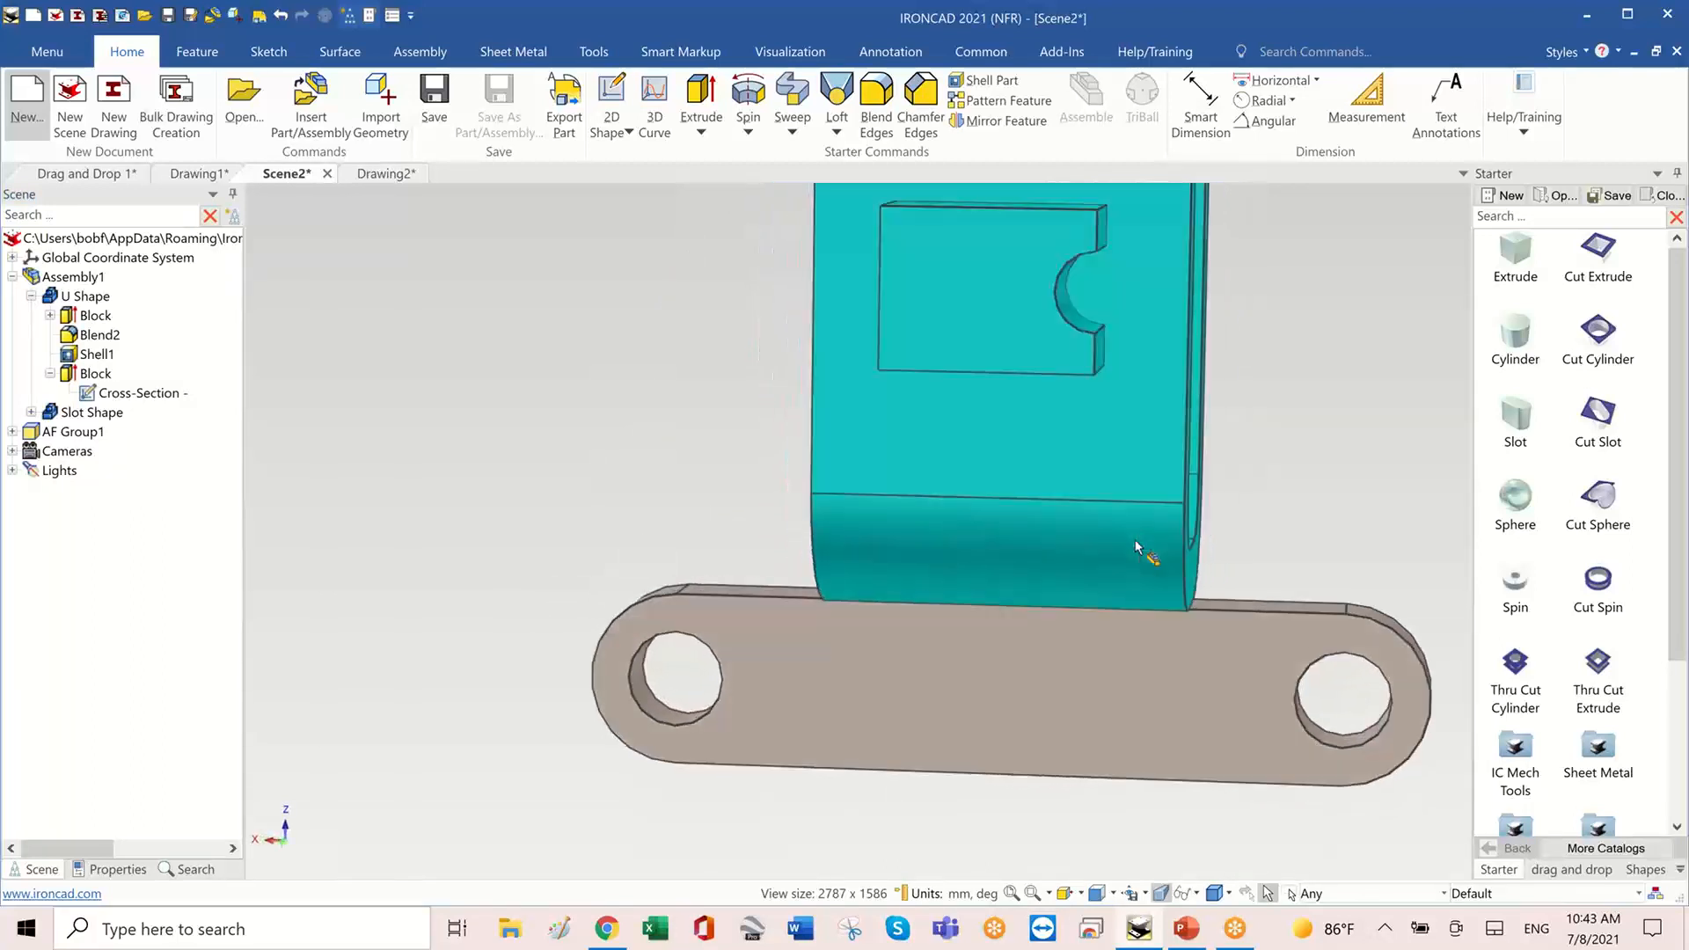
middle_drag(970, 398, 716, 366)
click(704, 357)
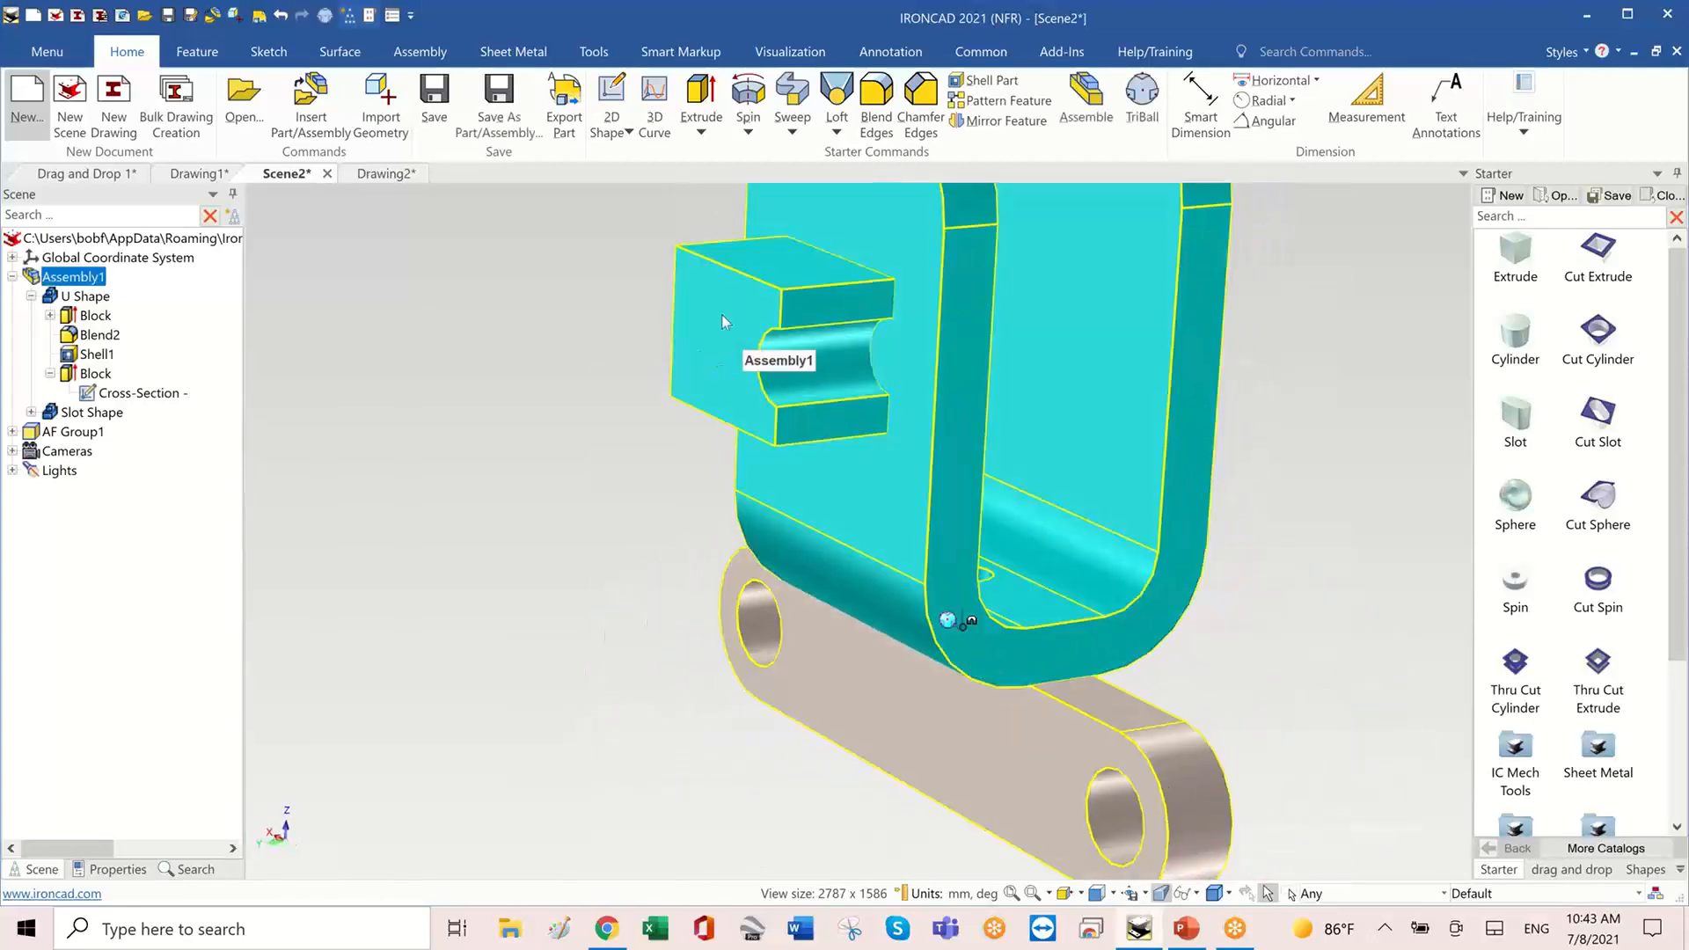
click(723, 323)
click(724, 325)
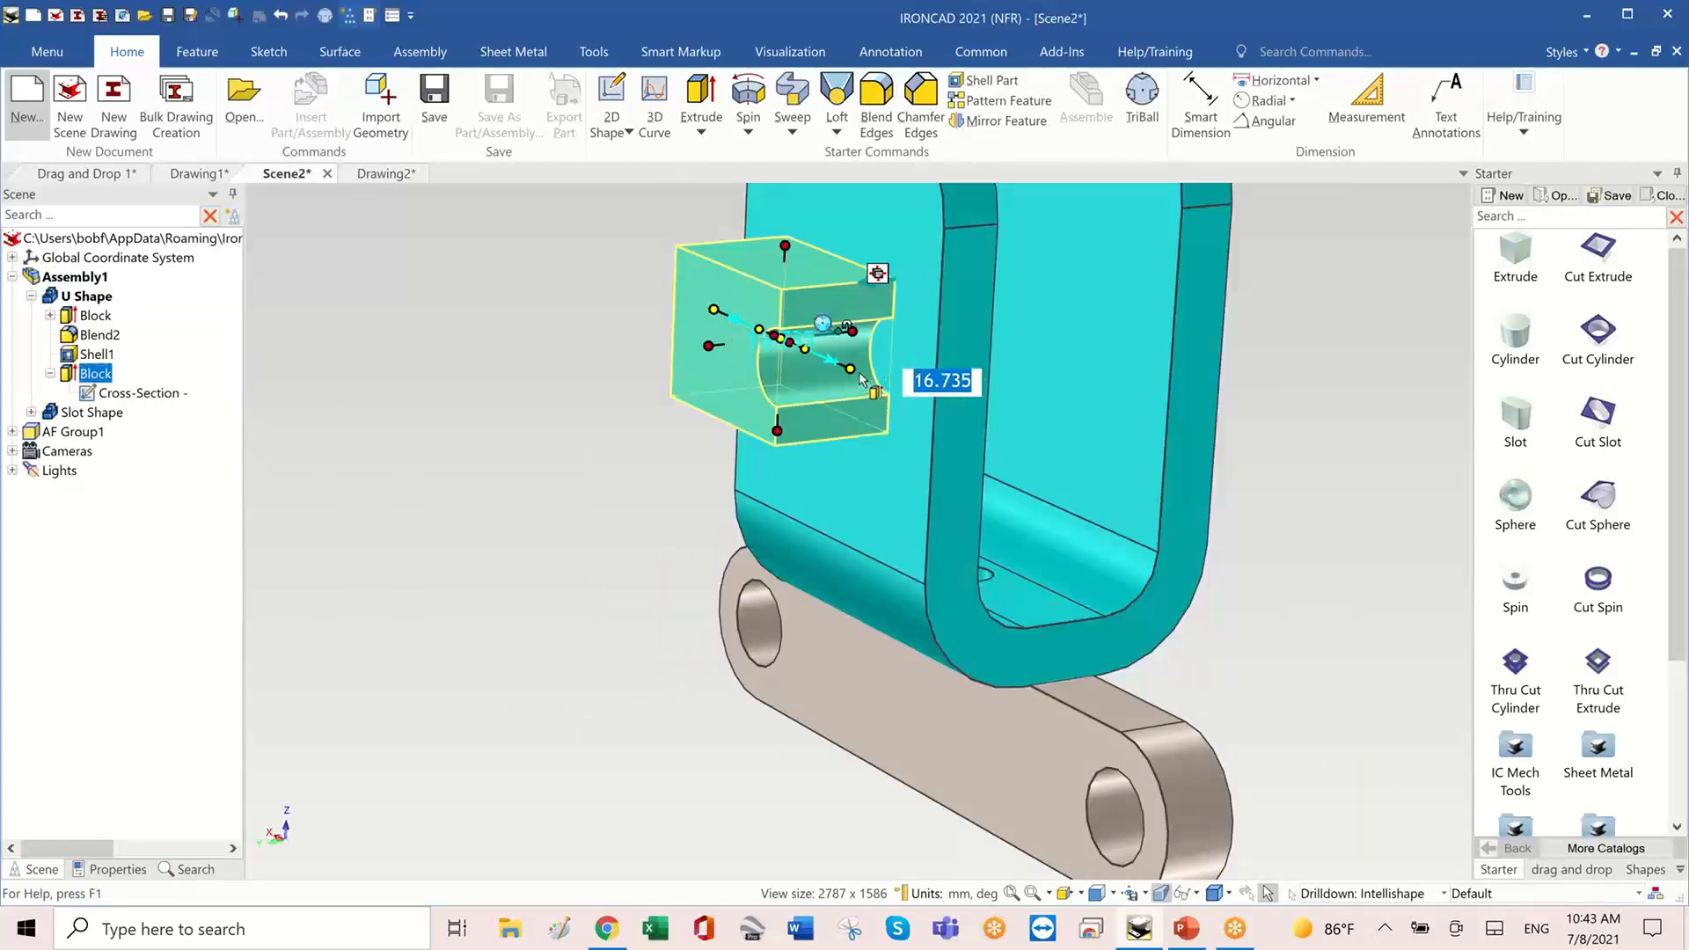
drag(864, 367, 877, 373)
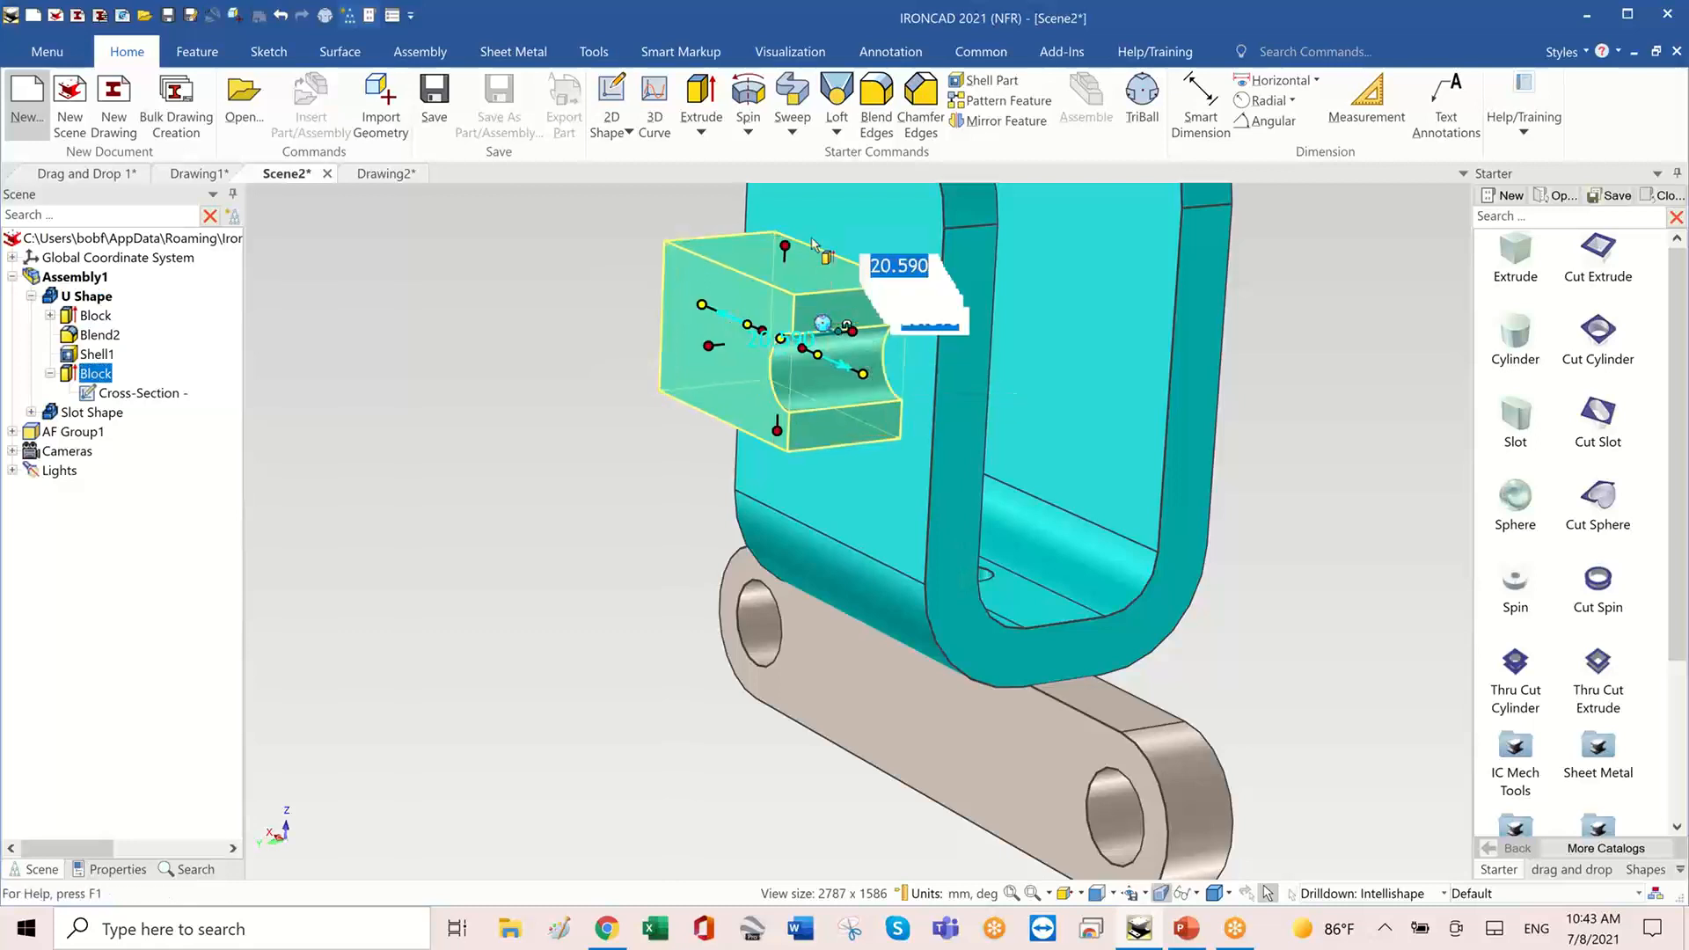
drag(785, 244, 786, 214)
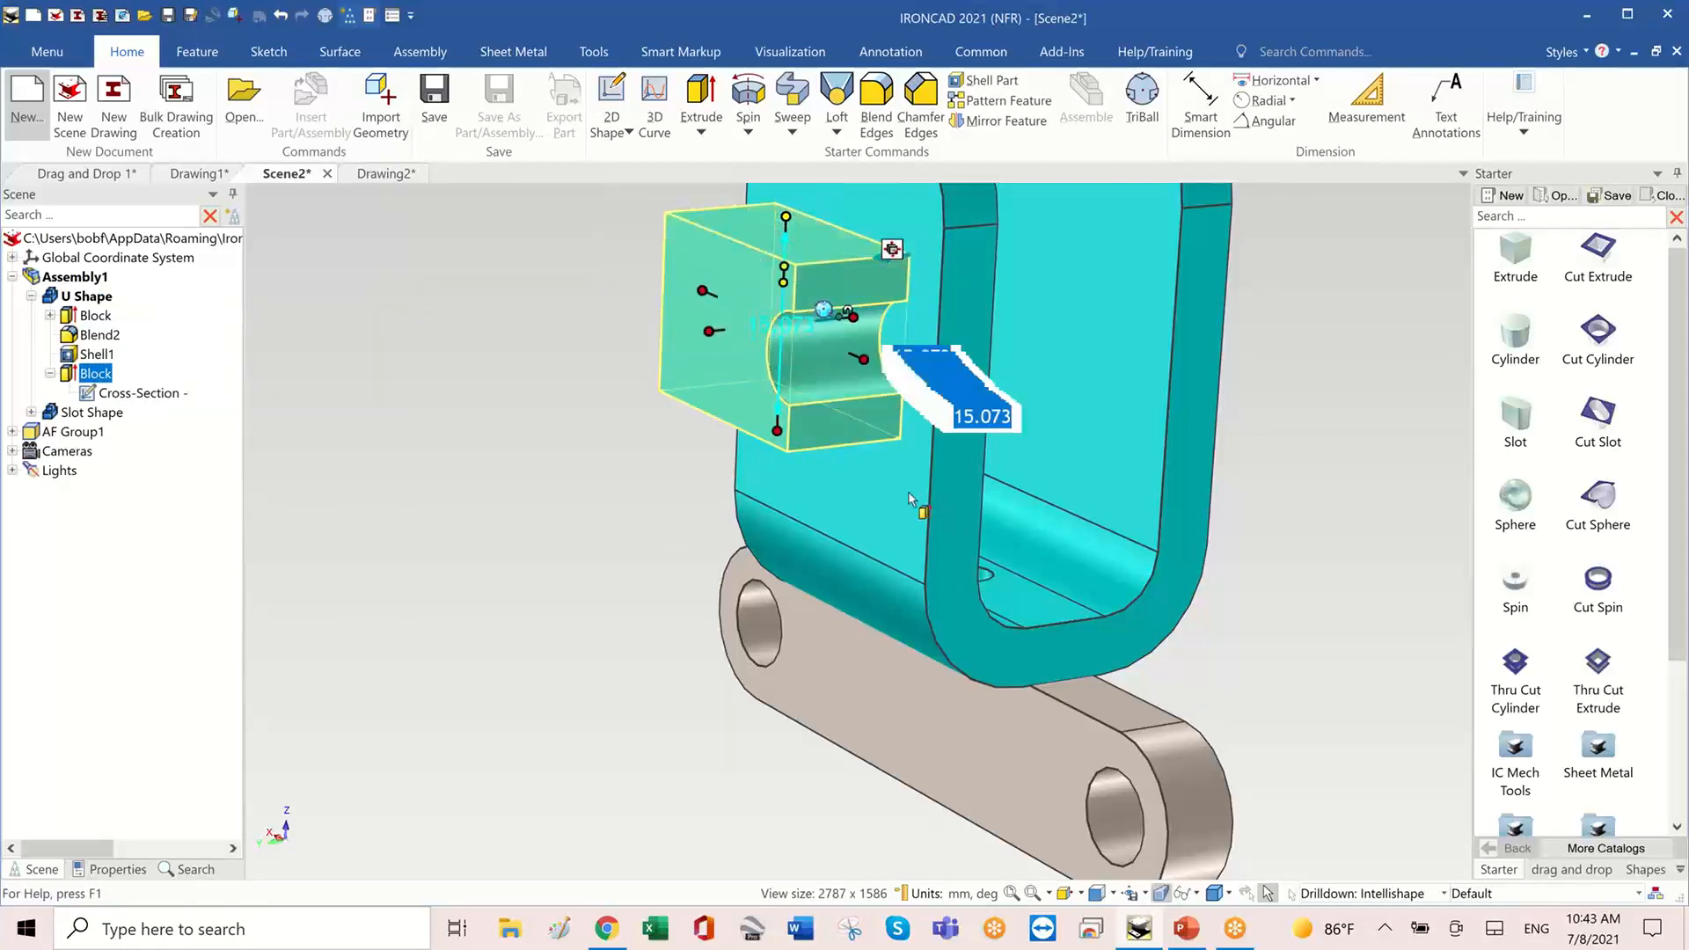
middle_drag(1267, 556, 1317, 440)
click(1317, 440)
middle_drag(1105, 686, 936, 495)
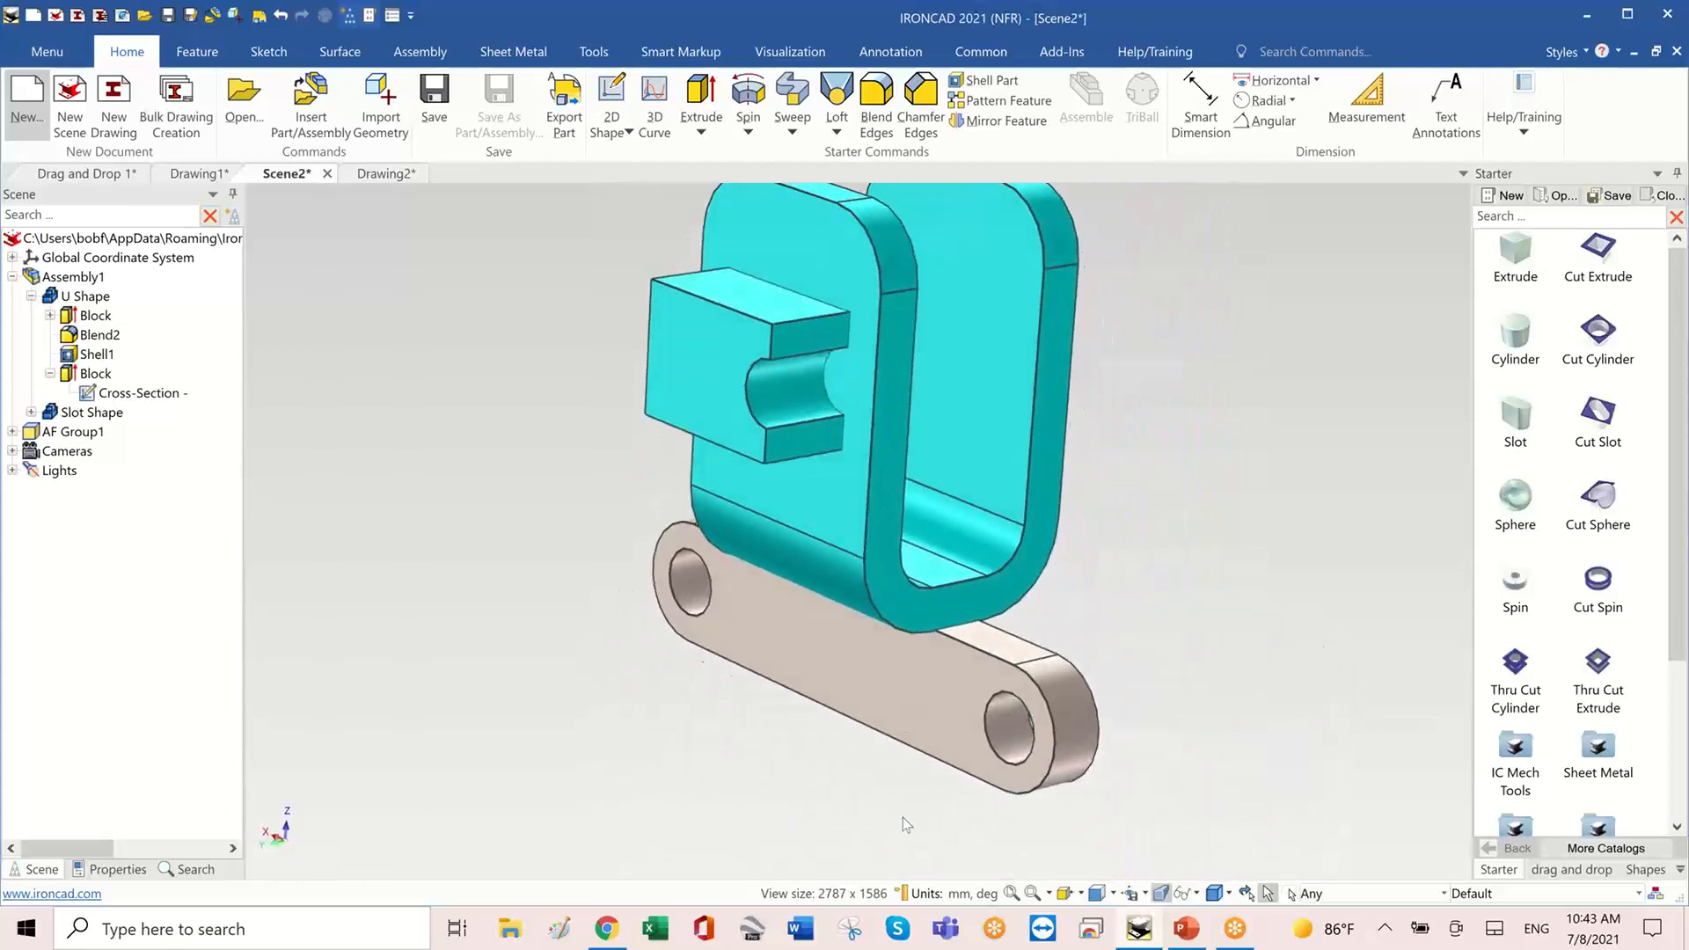
- Switch to PowerPoint and start the slide show from the Working with Geometry slide
click(1140, 929)
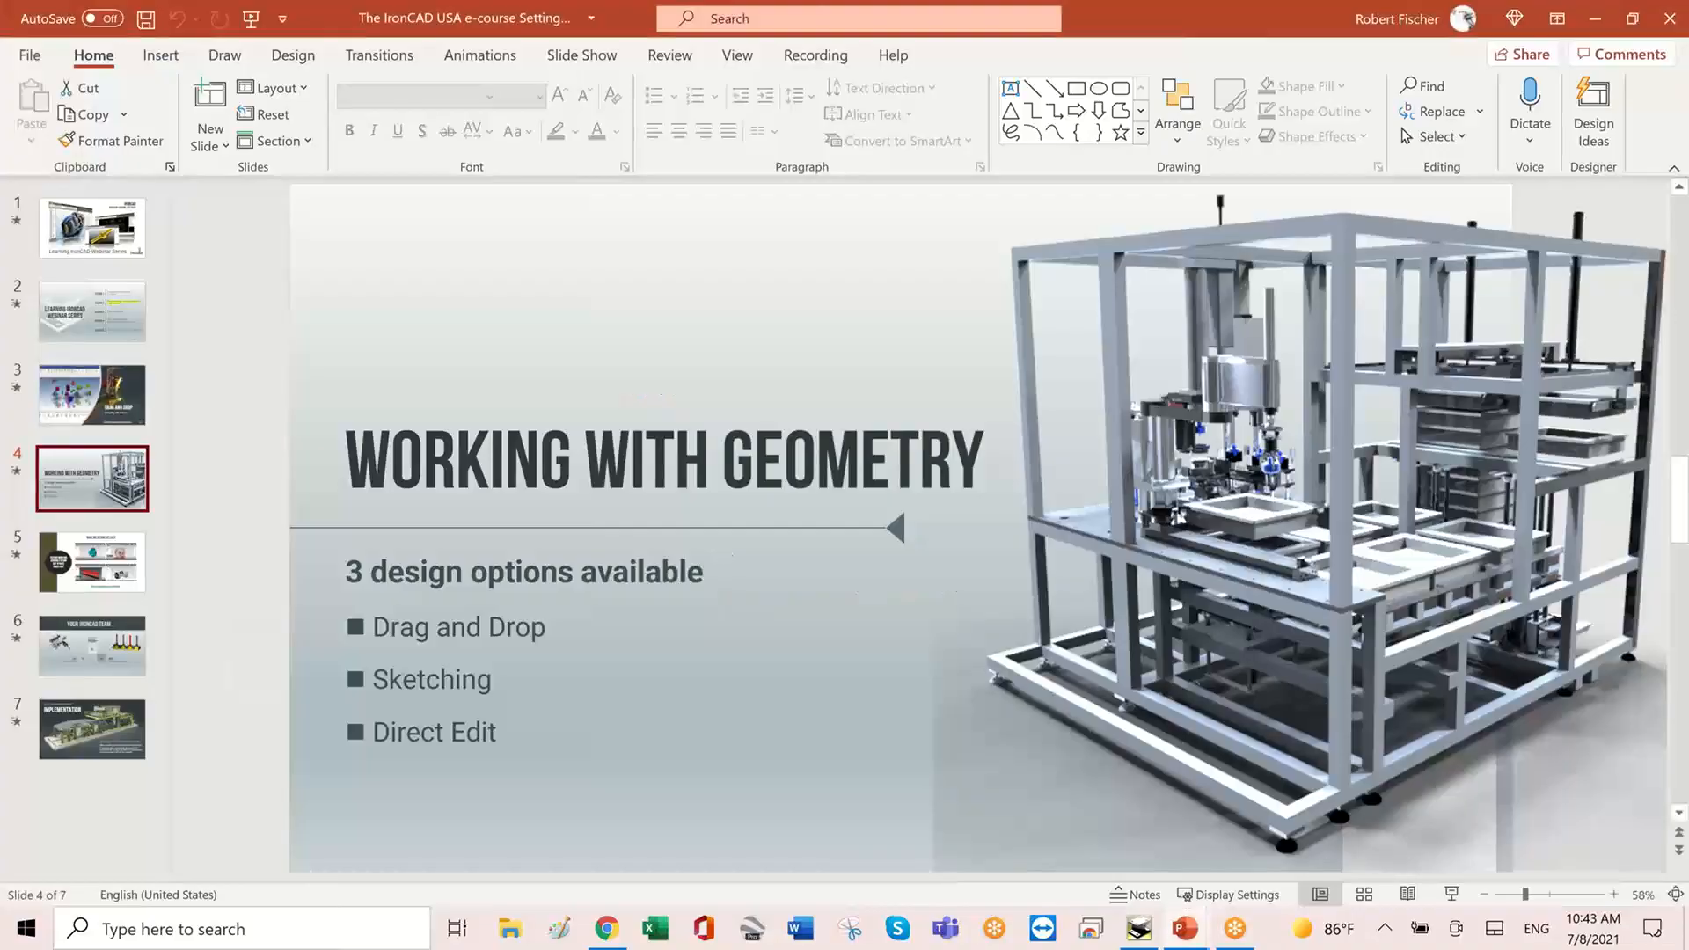
key(shift+F5)
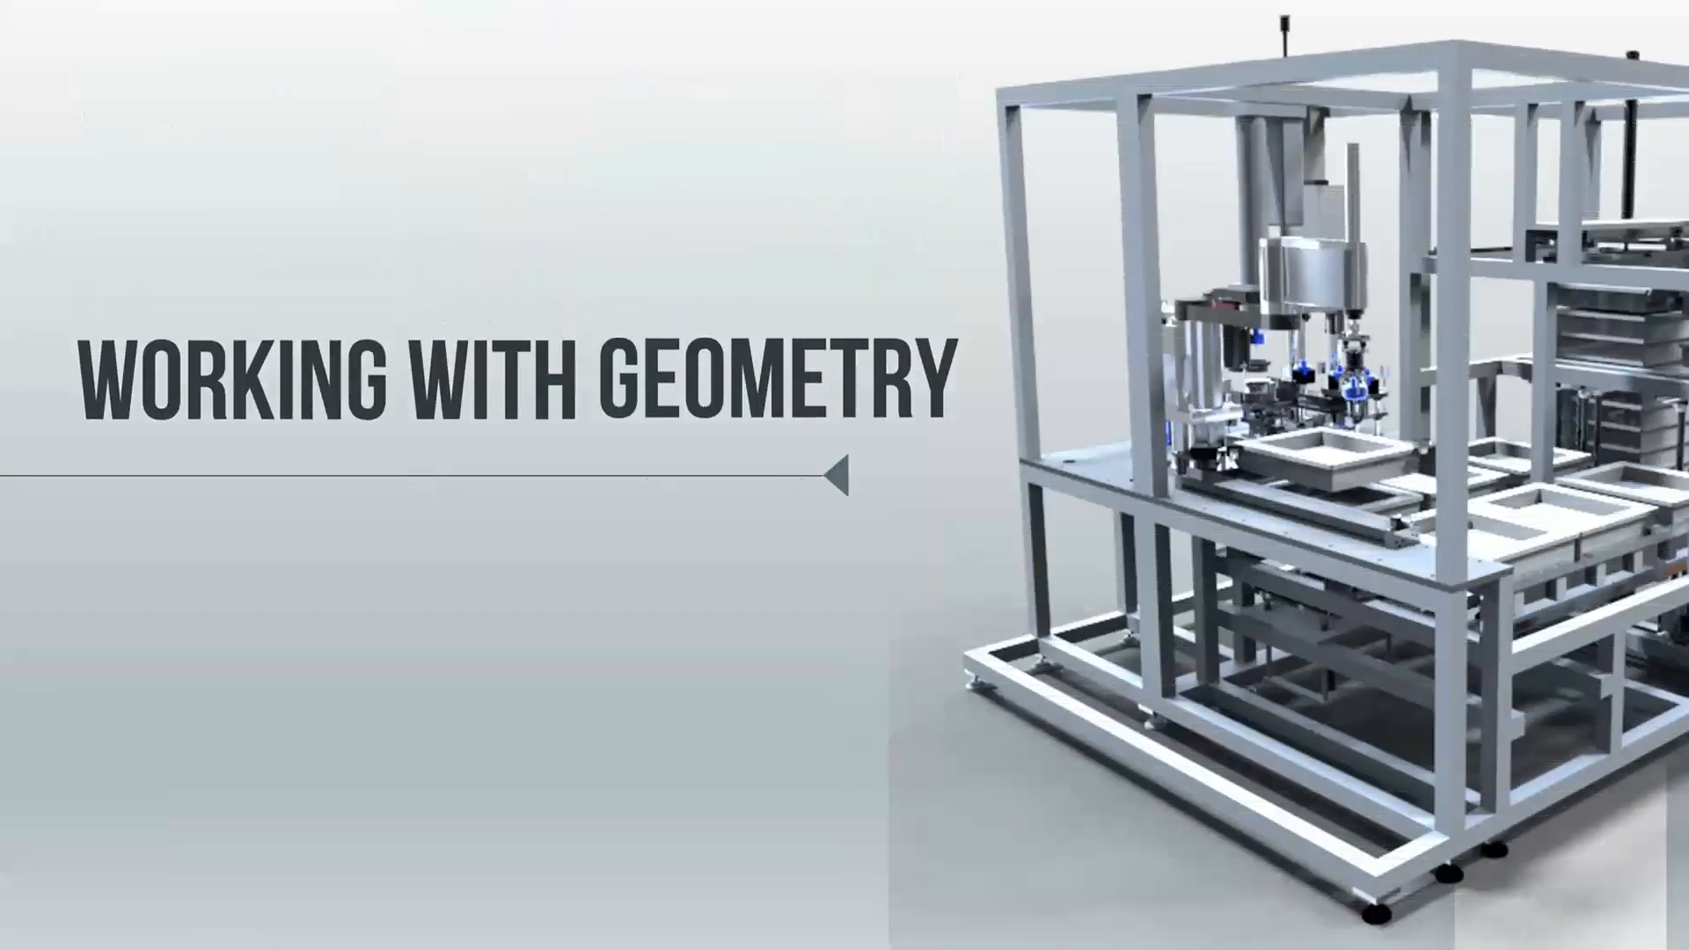